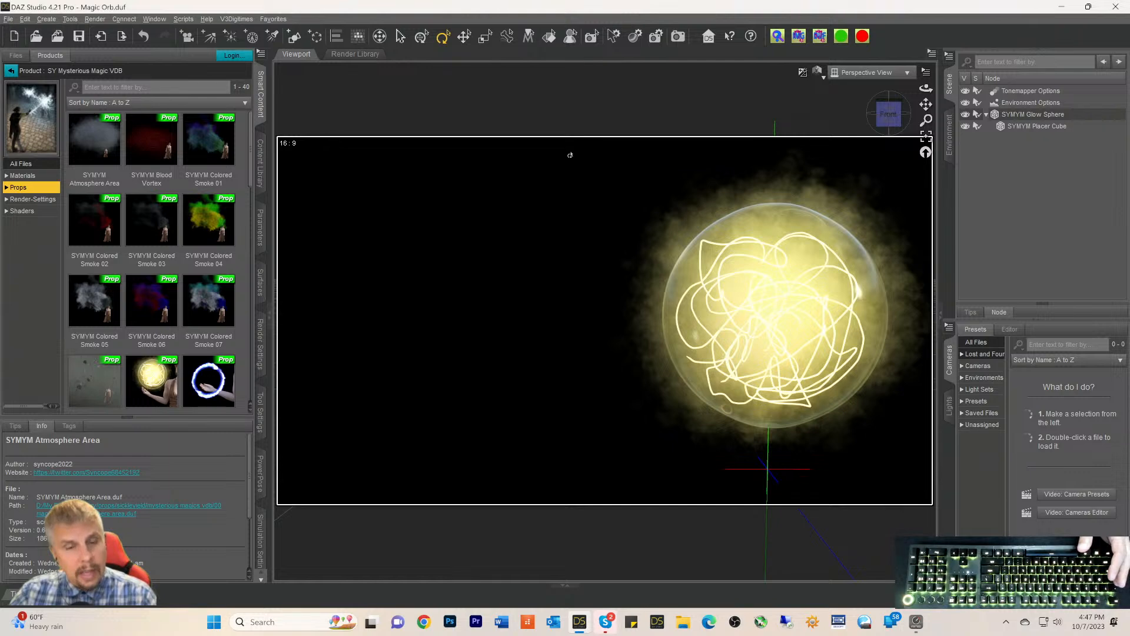
# Delete the SYMYM Glow Sphere and its placer cube from the scene and centre the viewport on the origin
pyautogui.scroll(-10, 156, 271)
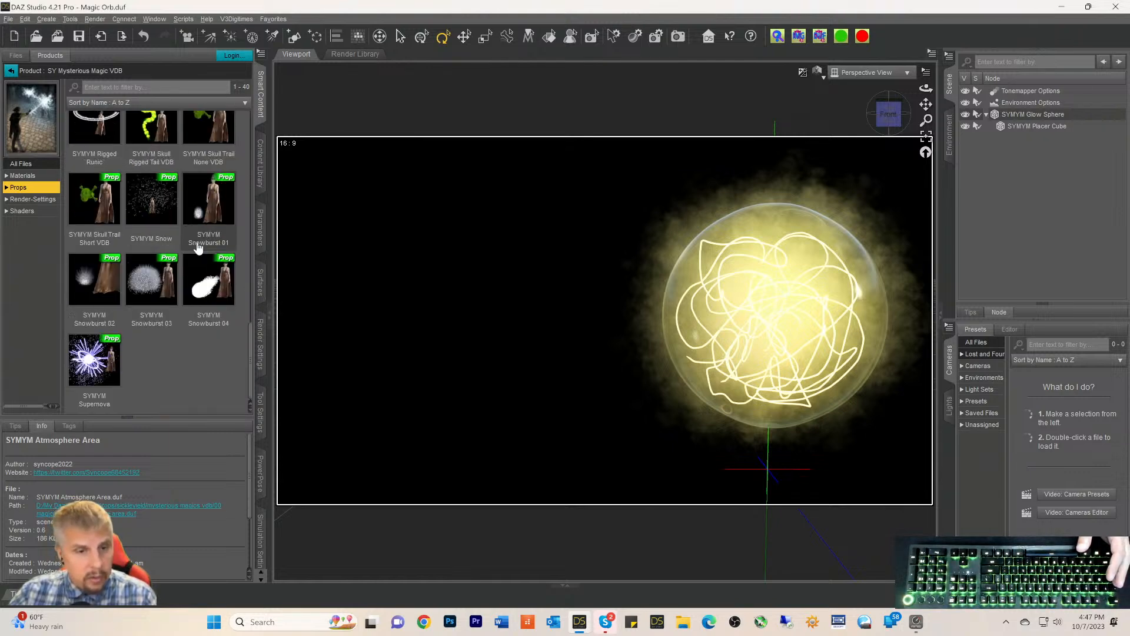
pyautogui.scroll(10, 196, 245)
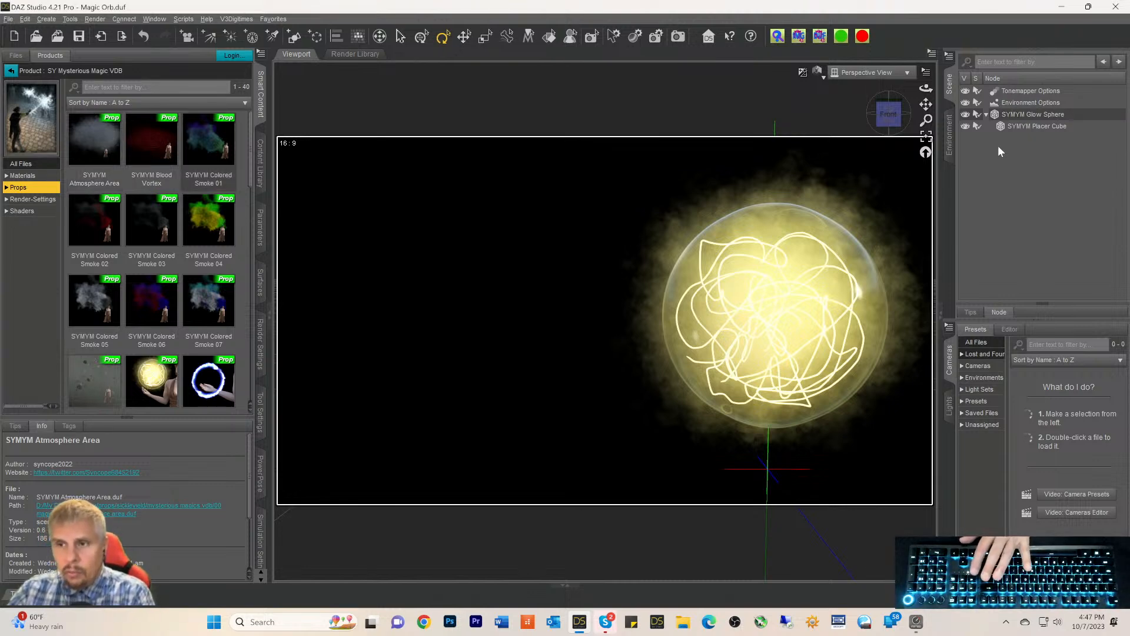
pyautogui.click(995, 114)
pyautogui.press('Delete')
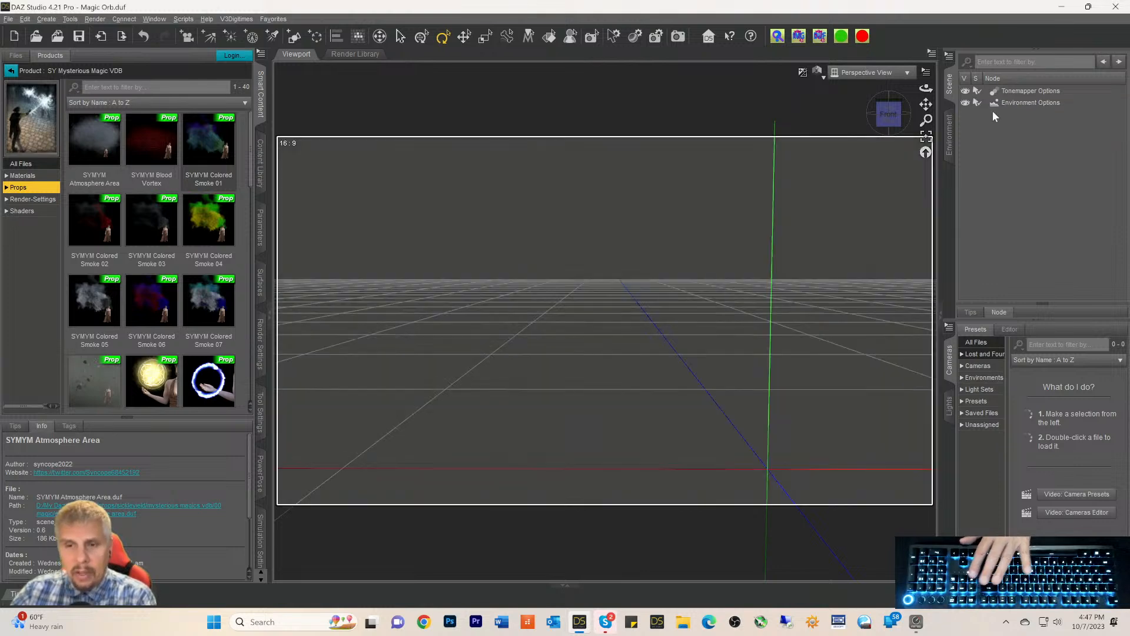
pyautogui.moveTo(137, 144)
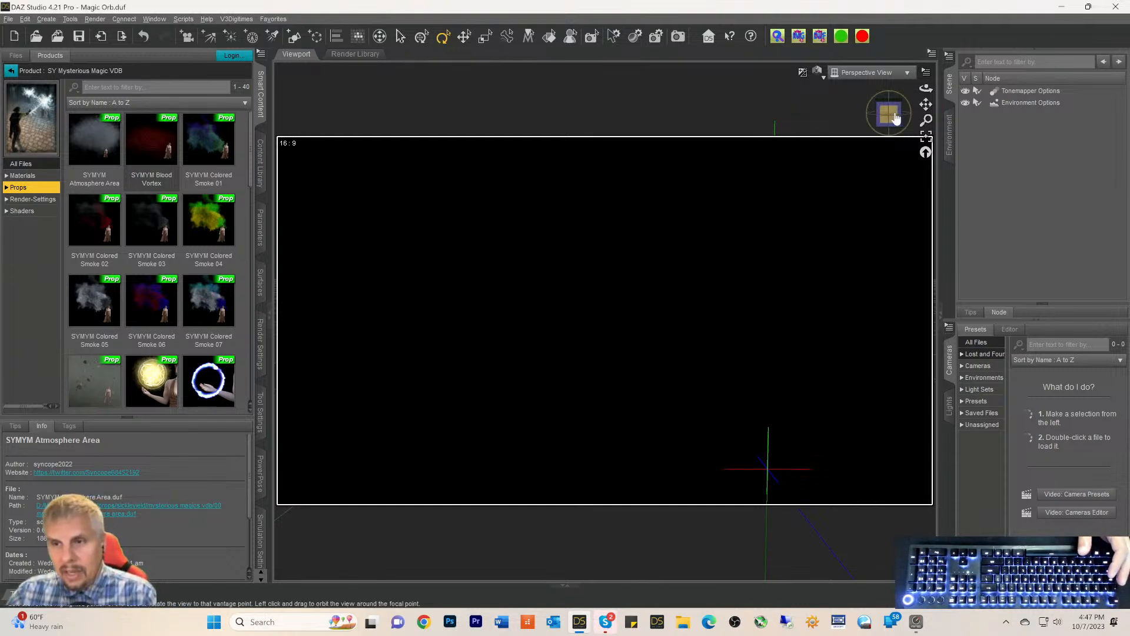
pyautogui.moveTo(926, 106); pyautogui.dragTo(928, 107, button='right')
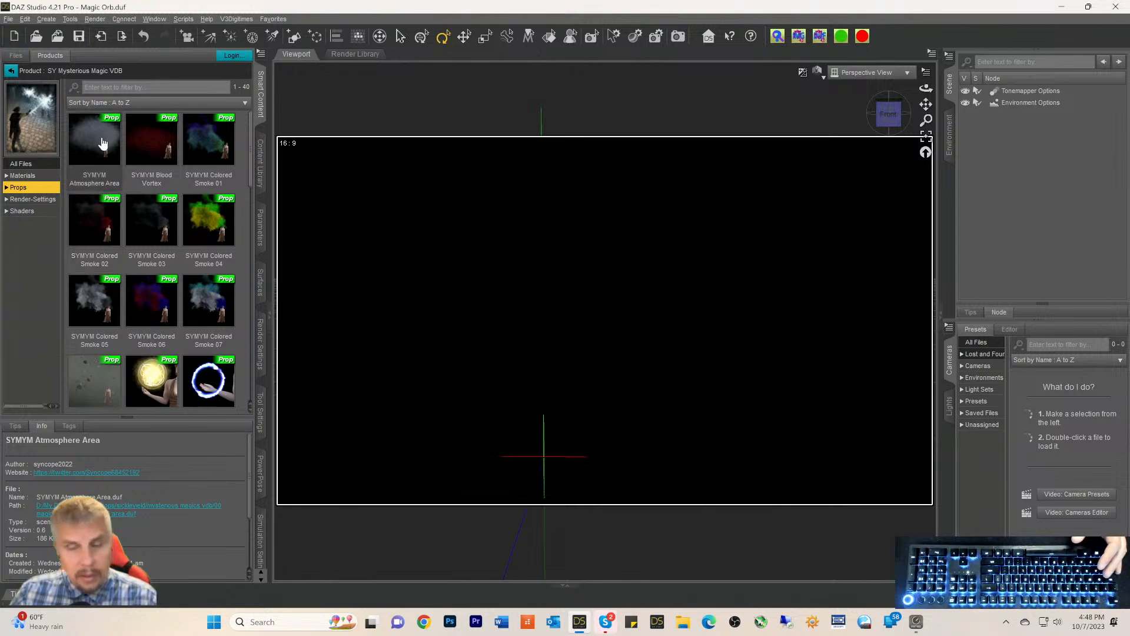
# Review the render-settings presets and the material presets included in the SY Mysterious Magic VDB product
pyautogui.scroll(-15, 132, 193)
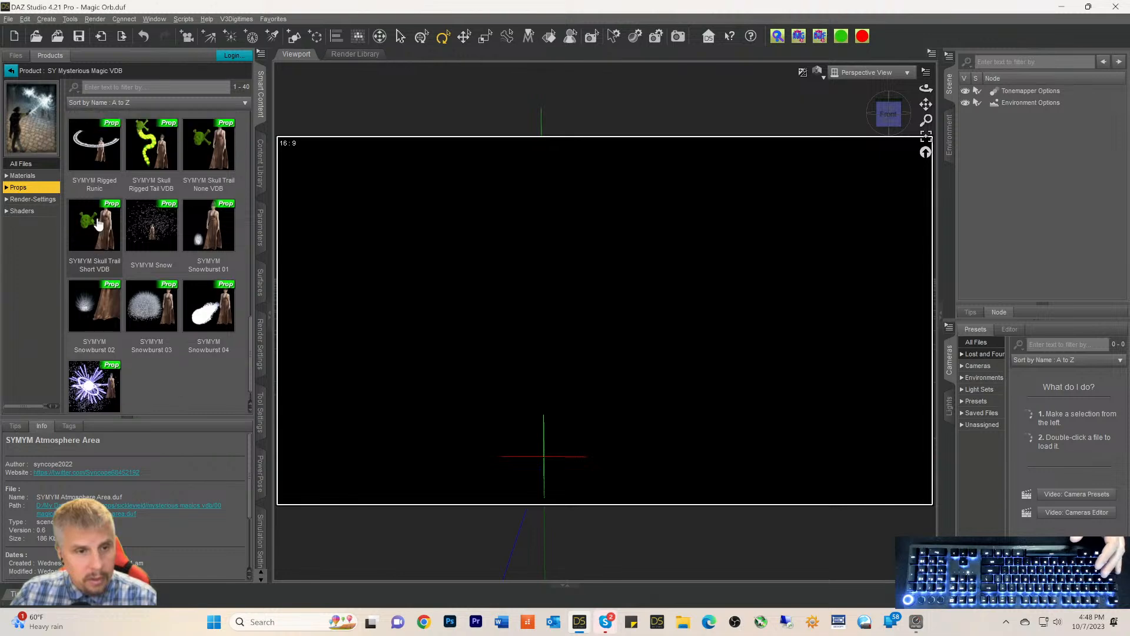
pyautogui.click(31, 202)
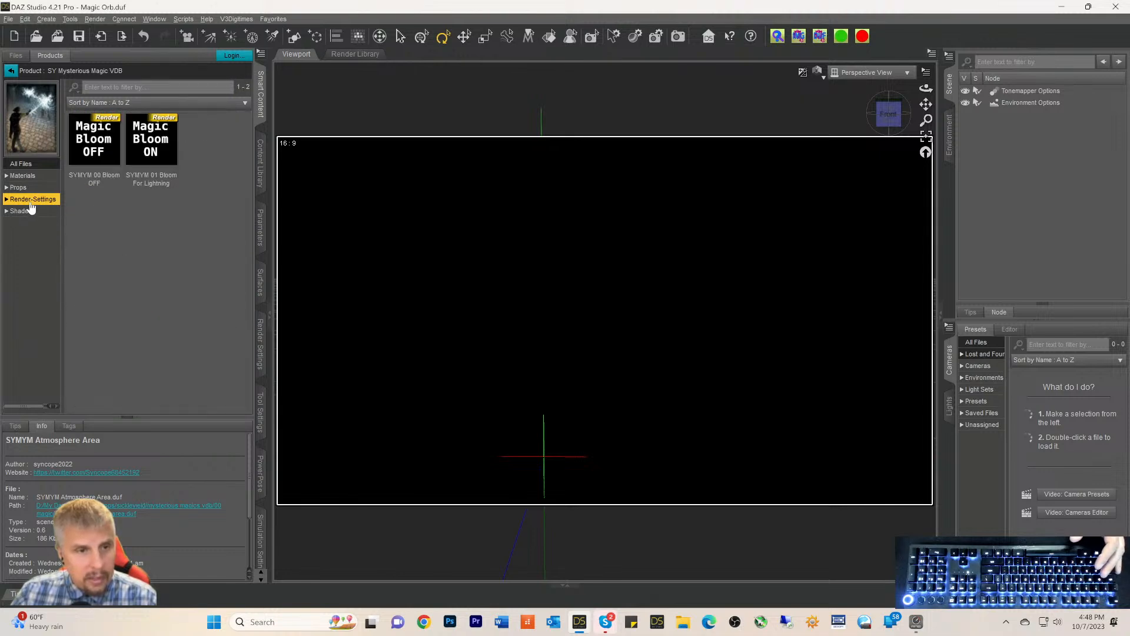
pyautogui.click(26, 187)
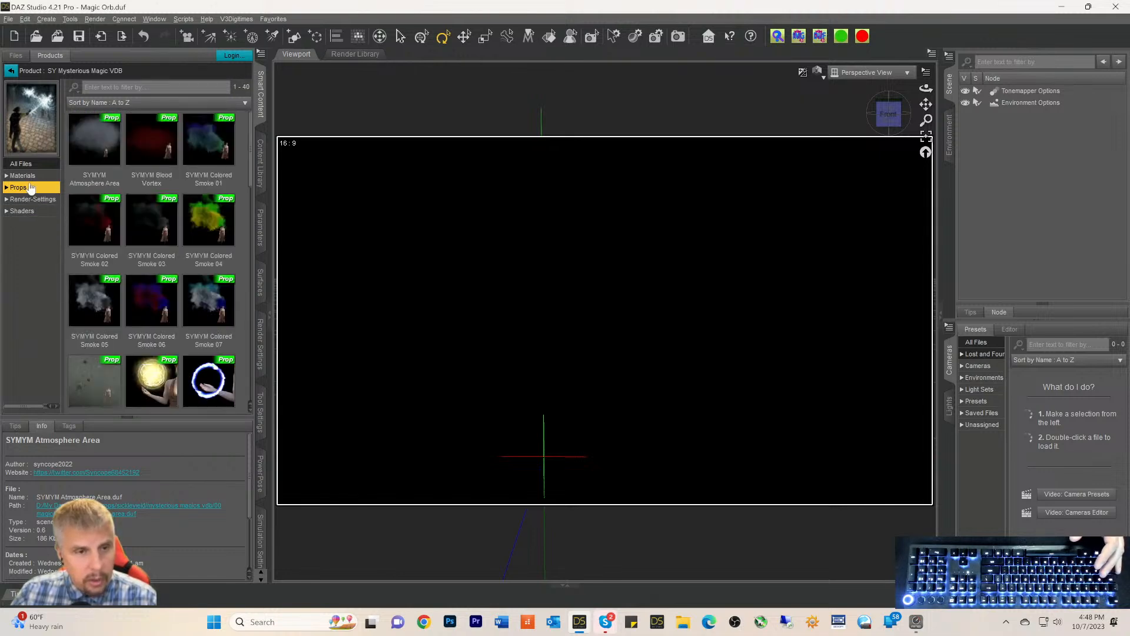
pyautogui.click(31, 176)
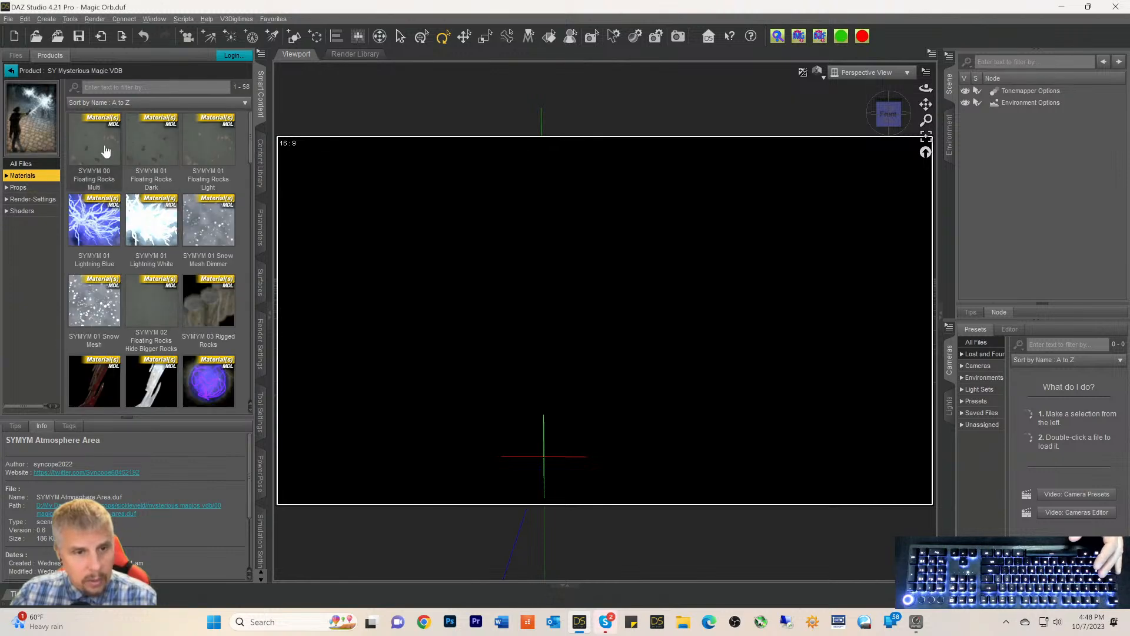
pyautogui.scroll(-15, 138, 175)
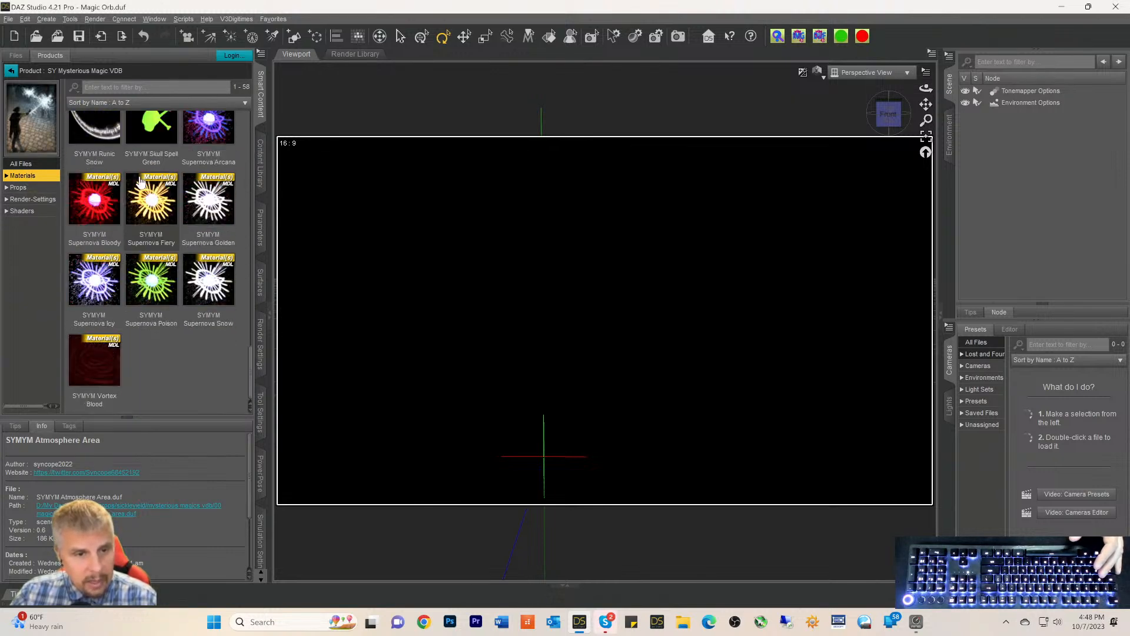
pyautogui.scroll(5, 129, 233)
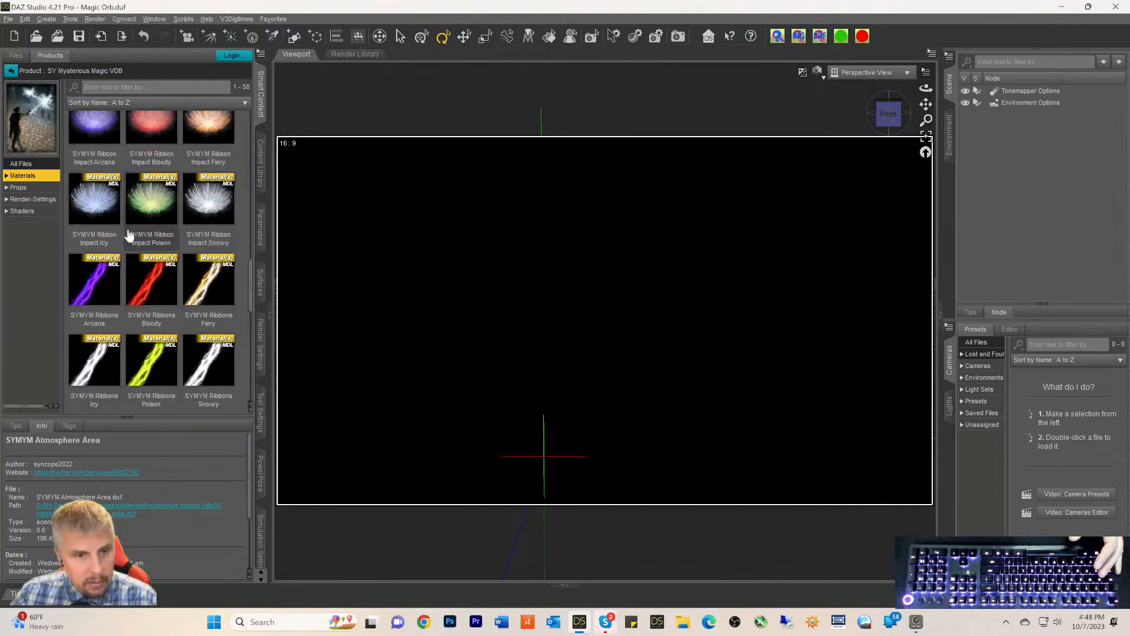
pyautogui.scroll(10, 130, 233)
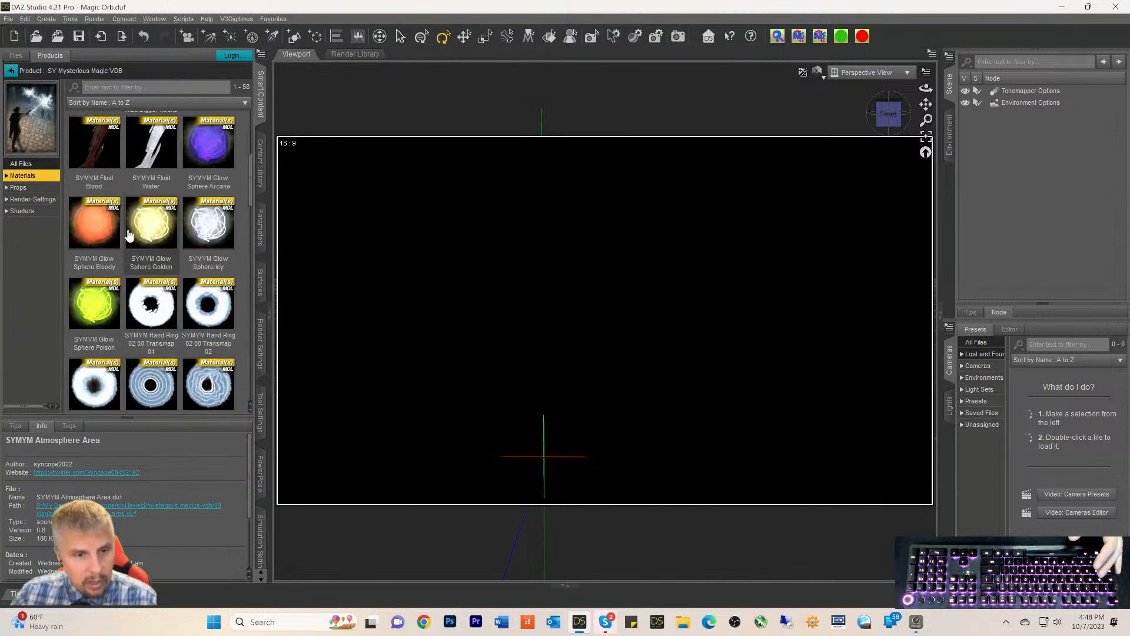
pyautogui.scroll(2, 129, 235)
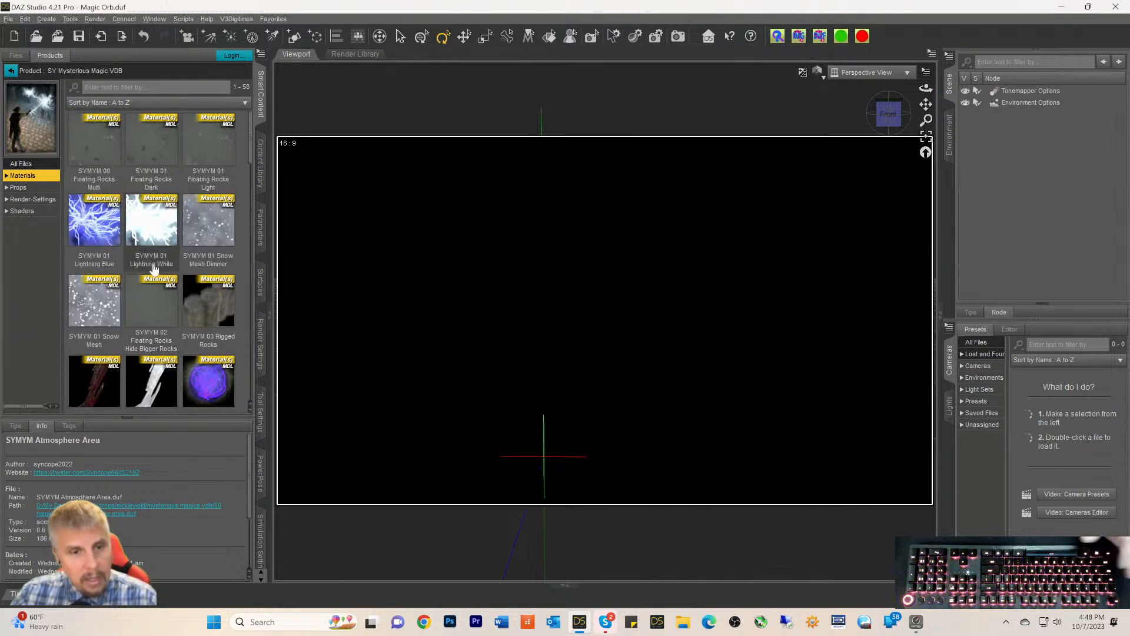
pyautogui.moveTo(204, 356)
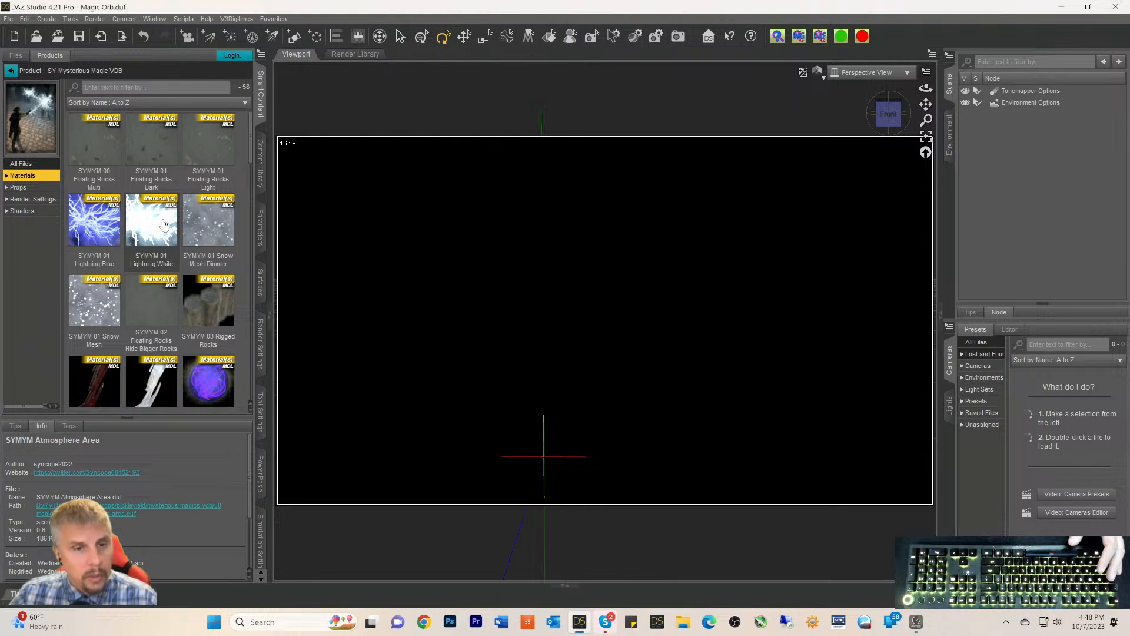
# Look through all props of the SY Mysterious Magic VDB product, from Atmosphere Area to Supernova
pyautogui.click(18, 188)
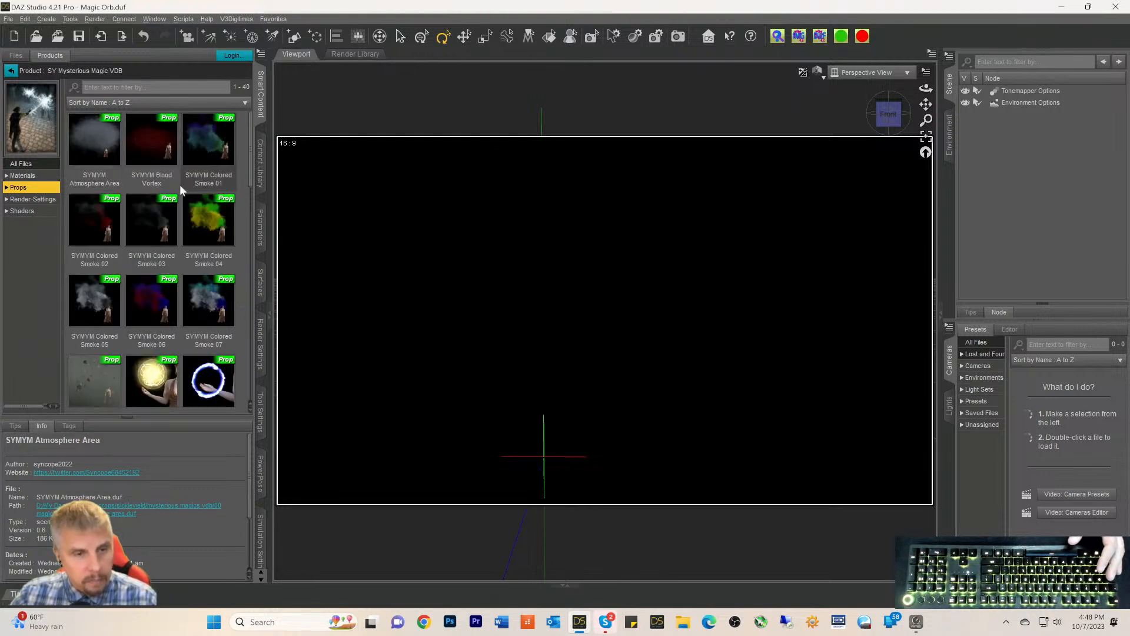
pyautogui.moveTo(98, 145)
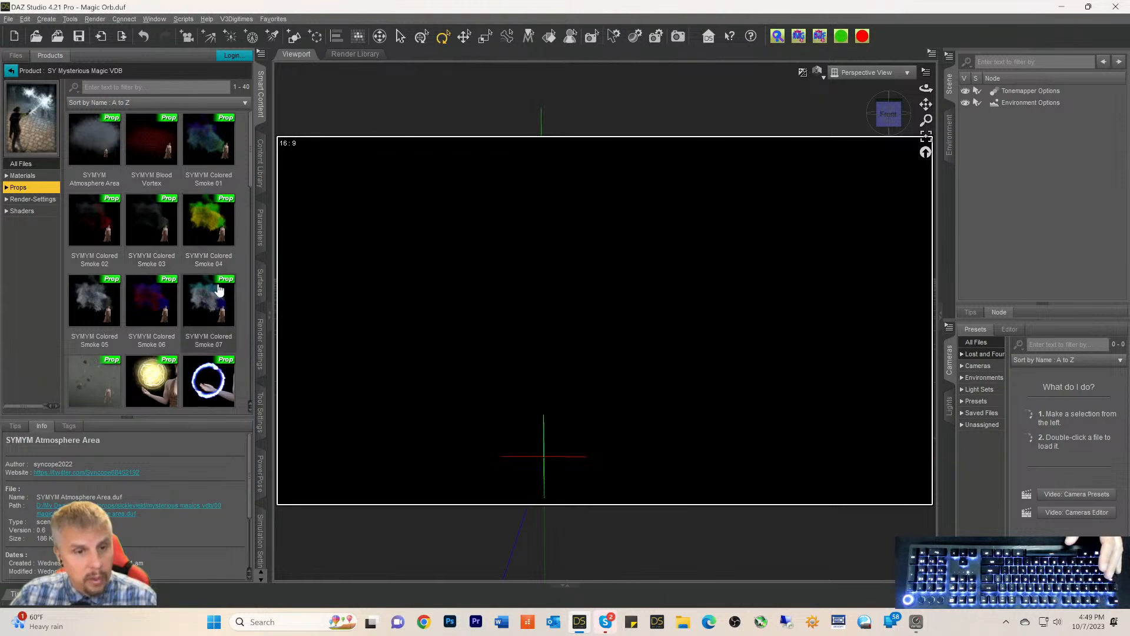
pyautogui.scroll(-3, 151, 316)
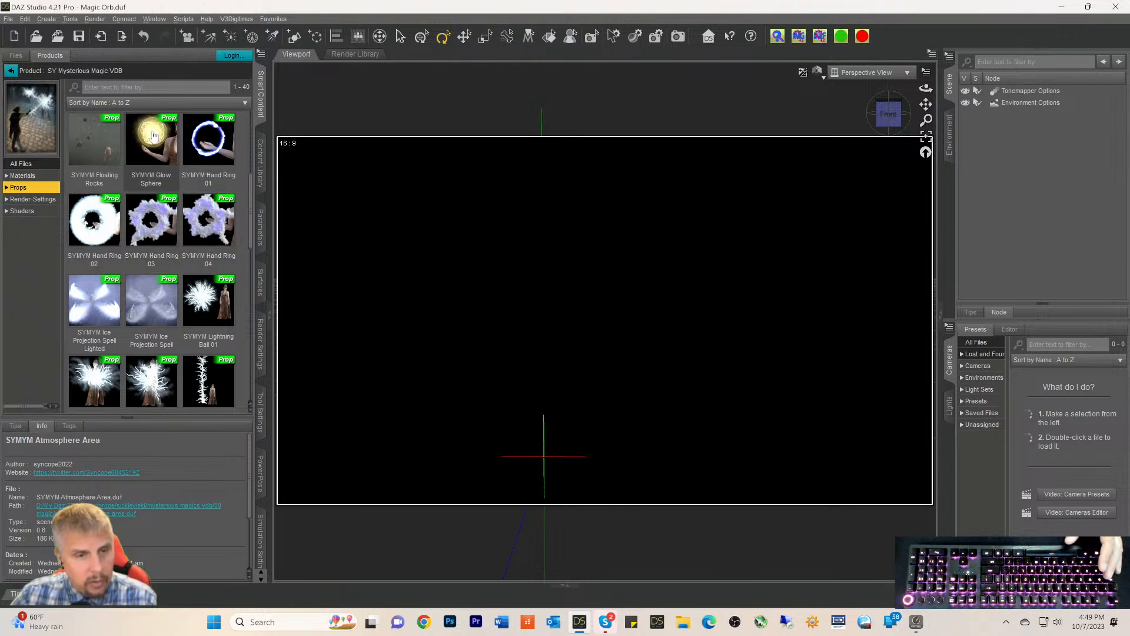
pyautogui.moveTo(167, 242)
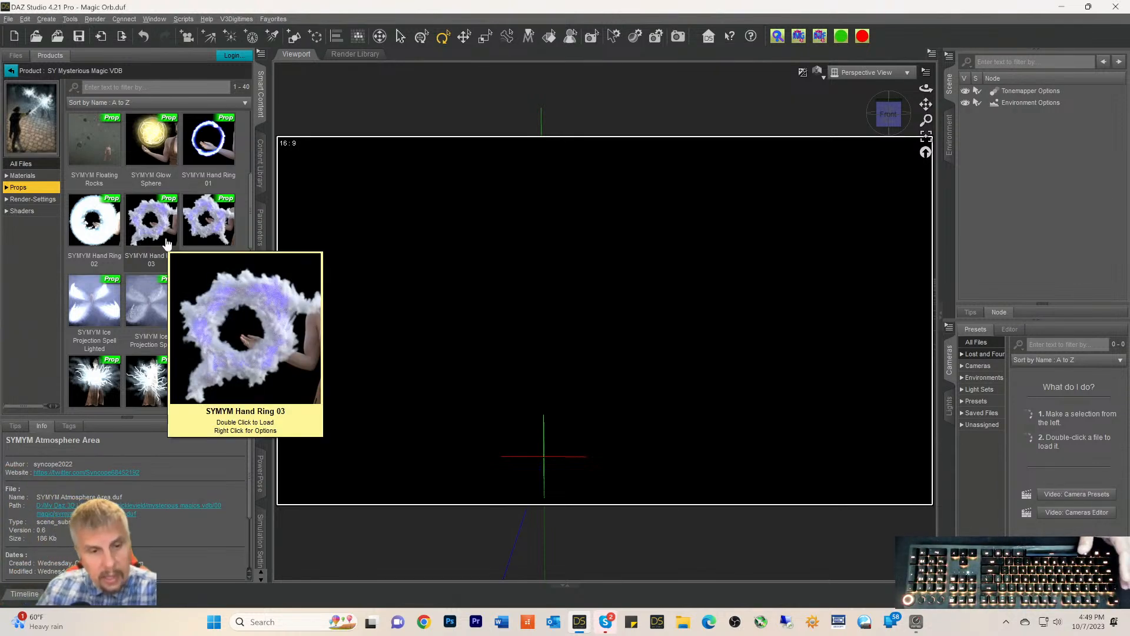
pyautogui.scroll(-4, 125, 281)
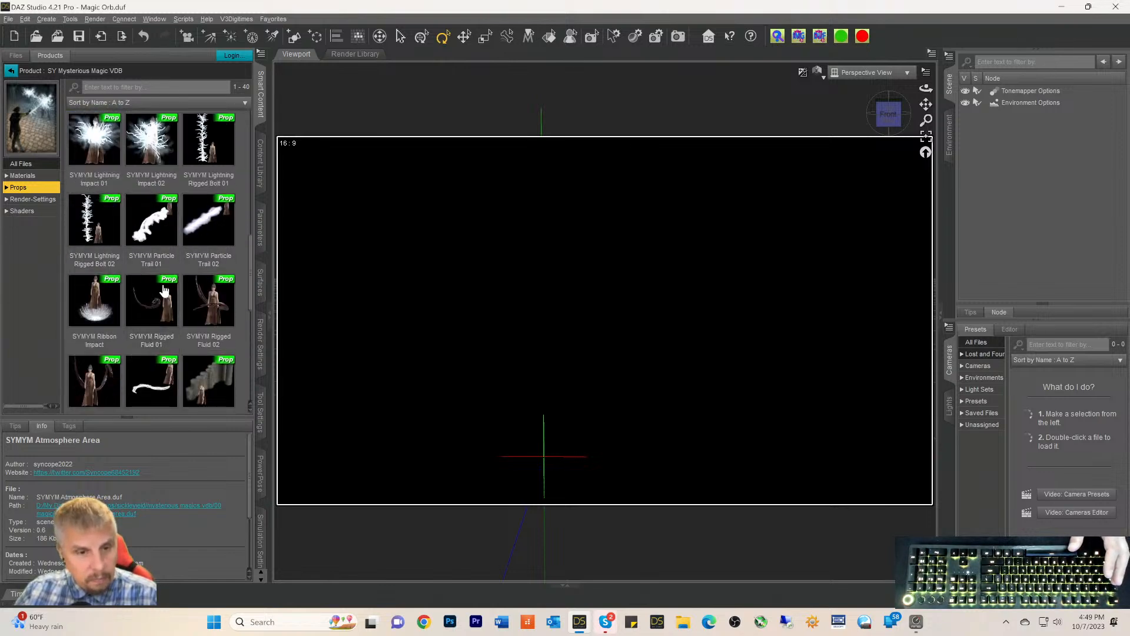
pyautogui.scroll(-4, 151, 307)
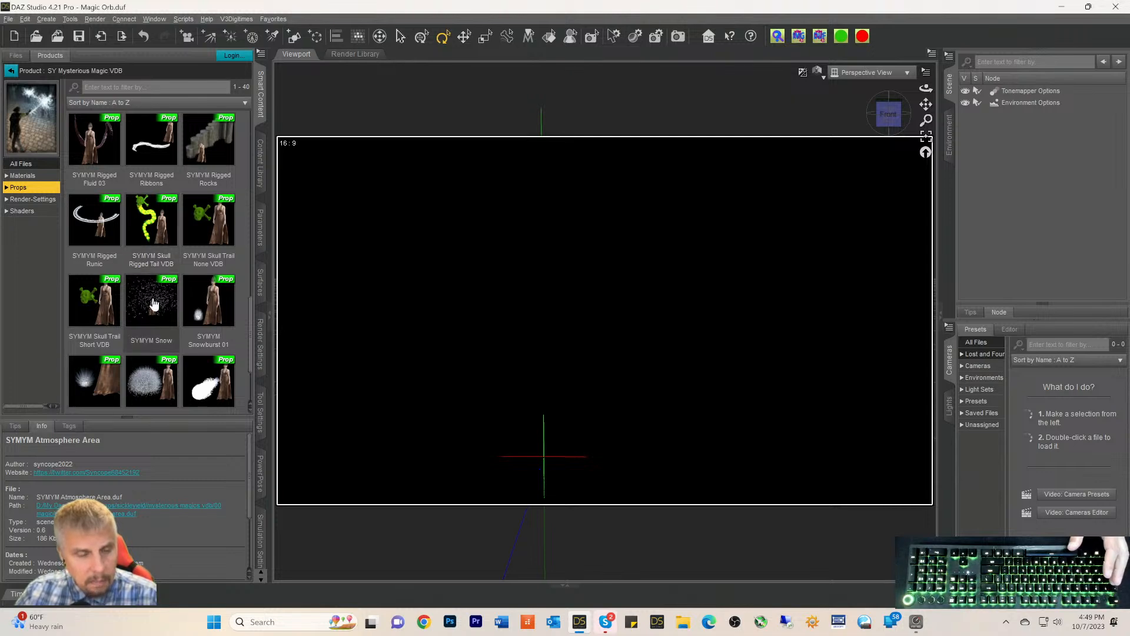
pyautogui.scroll(-2, 153, 303)
pyautogui.moveTo(154, 303)
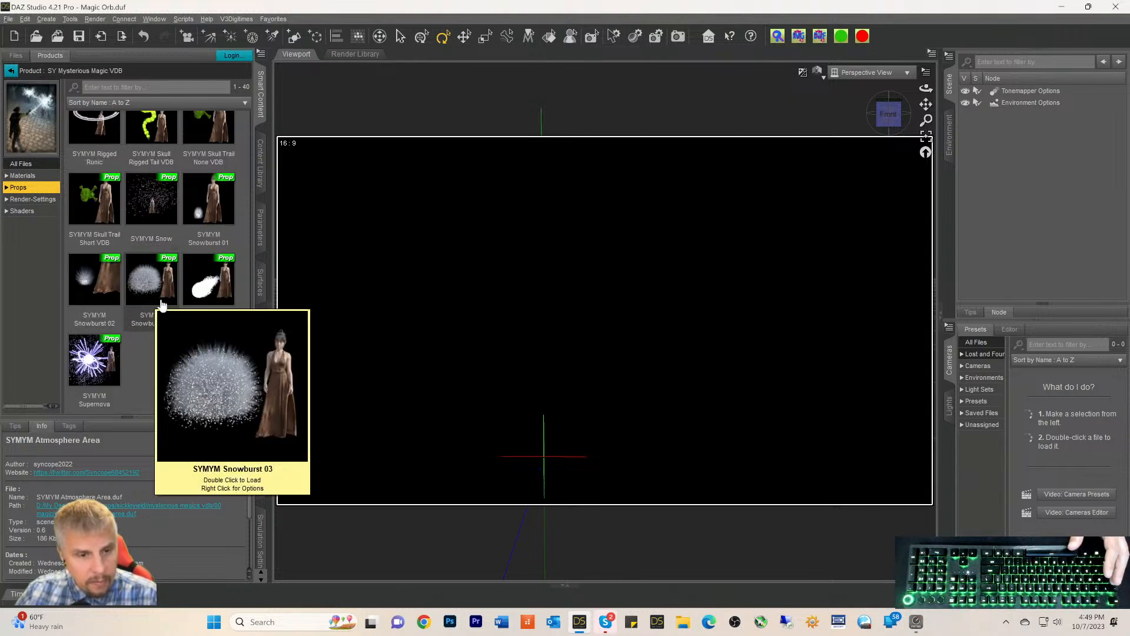
pyautogui.scroll(5, 158, 315)
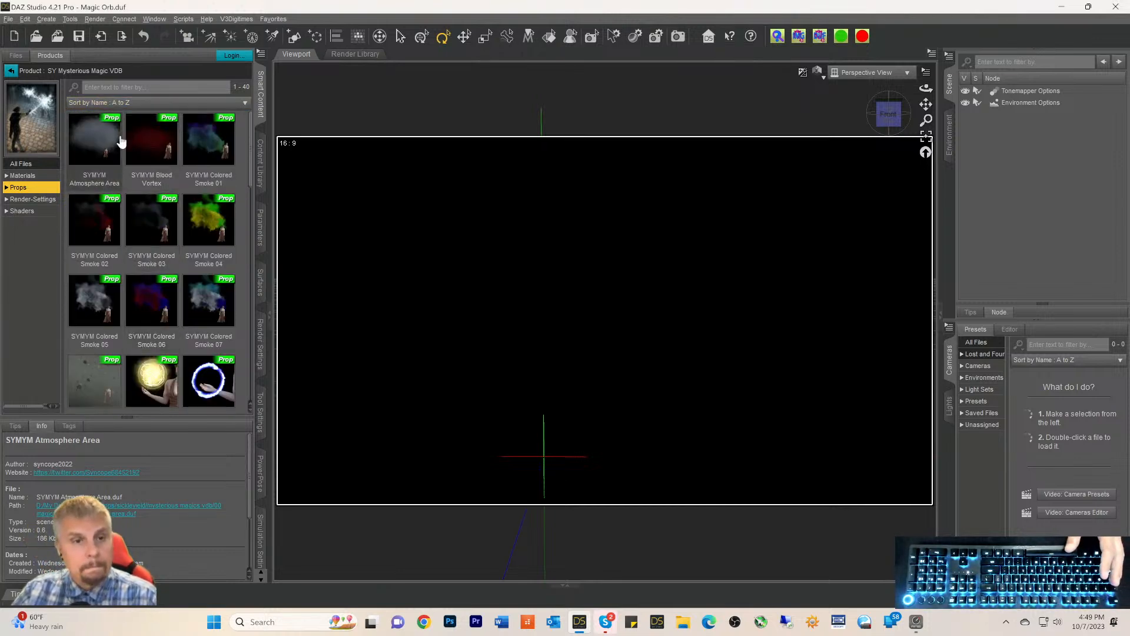
pyautogui.moveTo(112, 147)
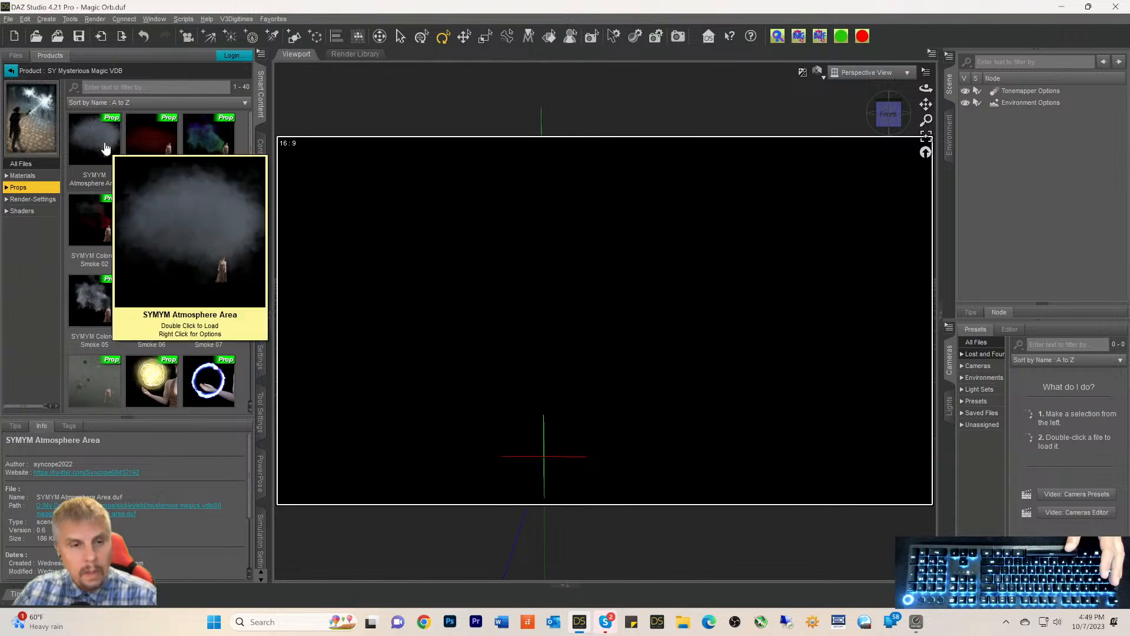
pyautogui.scroll(-4, 168, 162)
pyautogui.scroll(4, 169, 163)
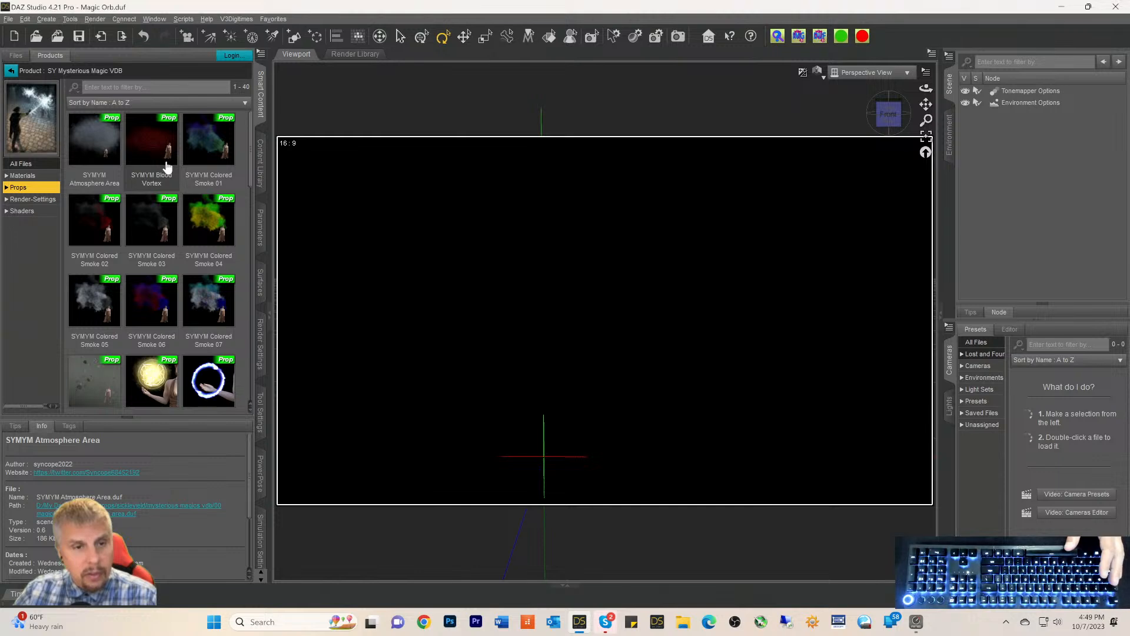
pyautogui.scroll(-3, 163, 157)
pyautogui.scroll(-5, 163, 158)
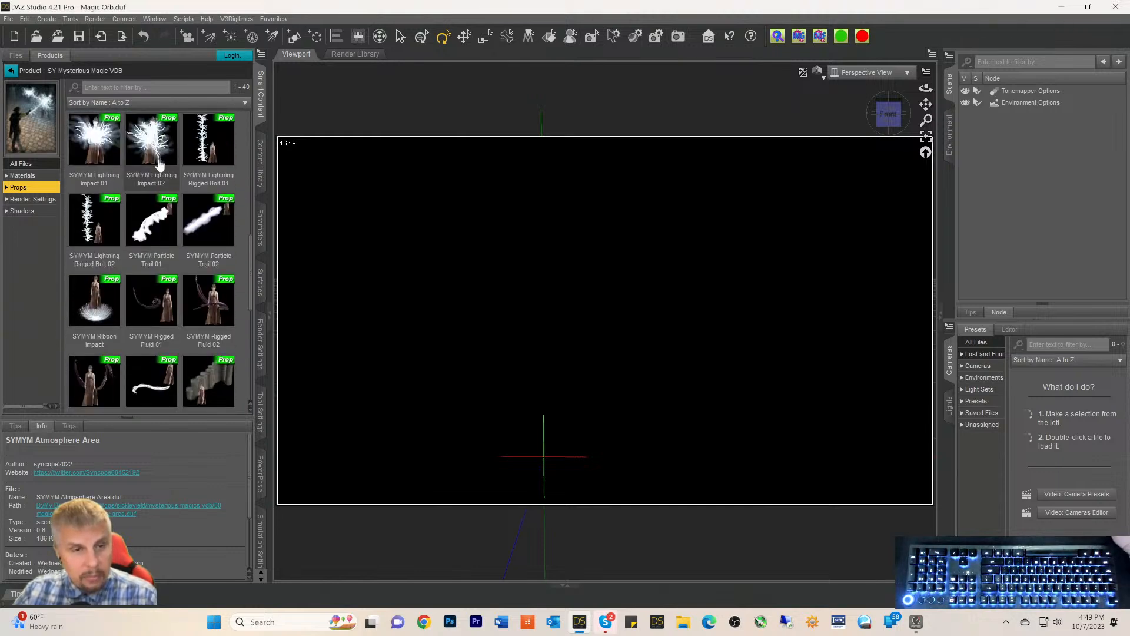
pyautogui.moveTo(160, 165)
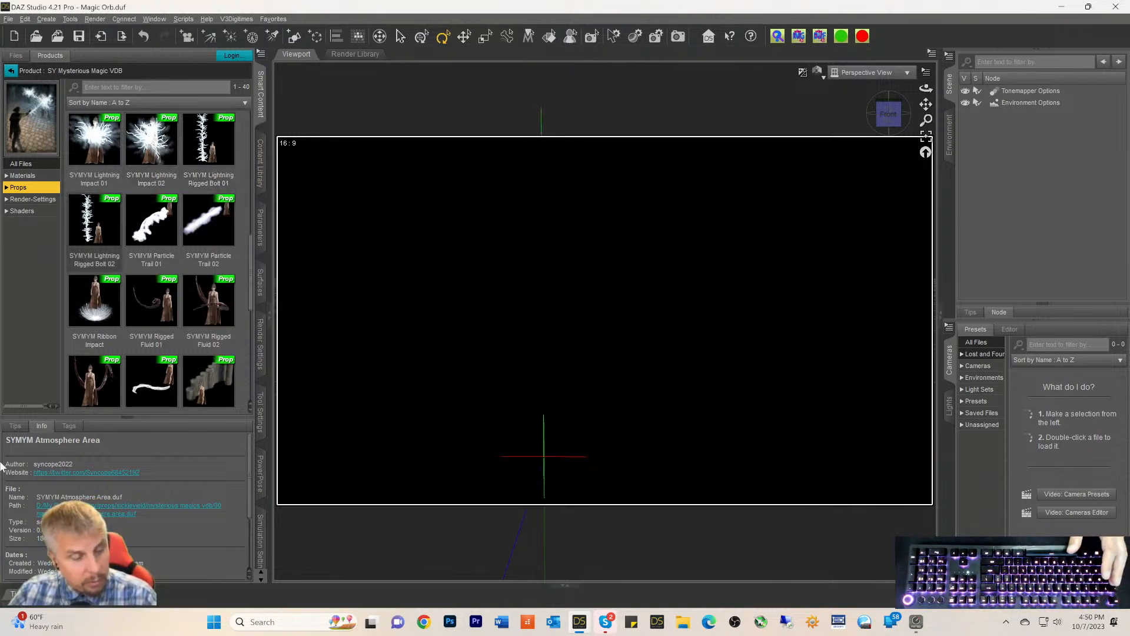
pyautogui.scroll(5, 143, 270)
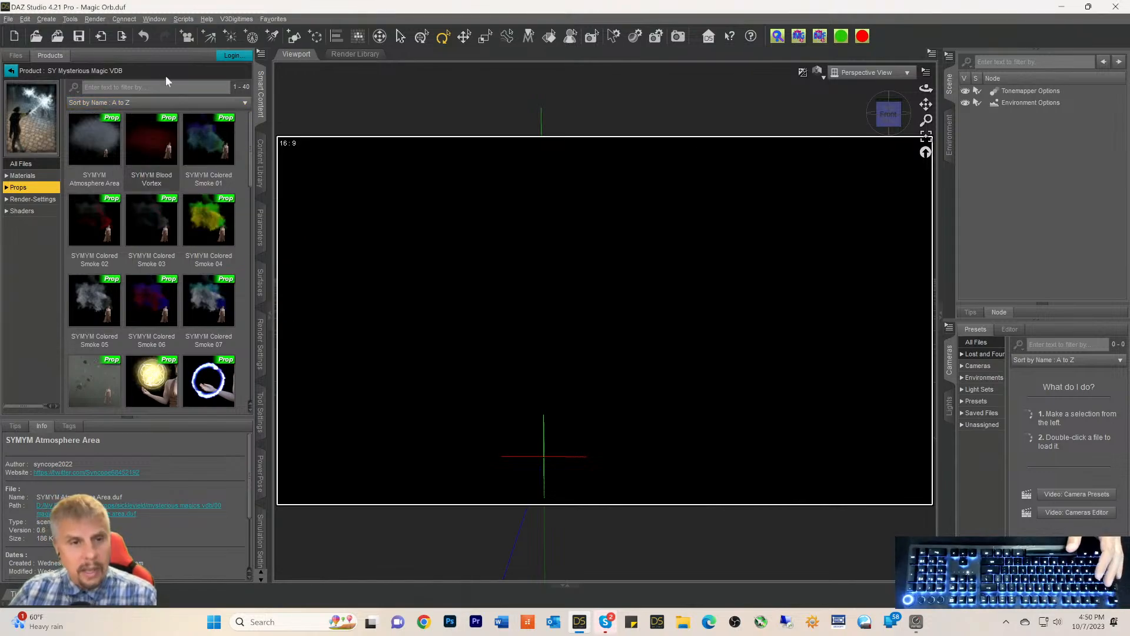
# Load the SYMYM Atmosphere Area prop into the scene and bring the whole atmosphere cube into view
pyautogui.doubleClick(97, 150)
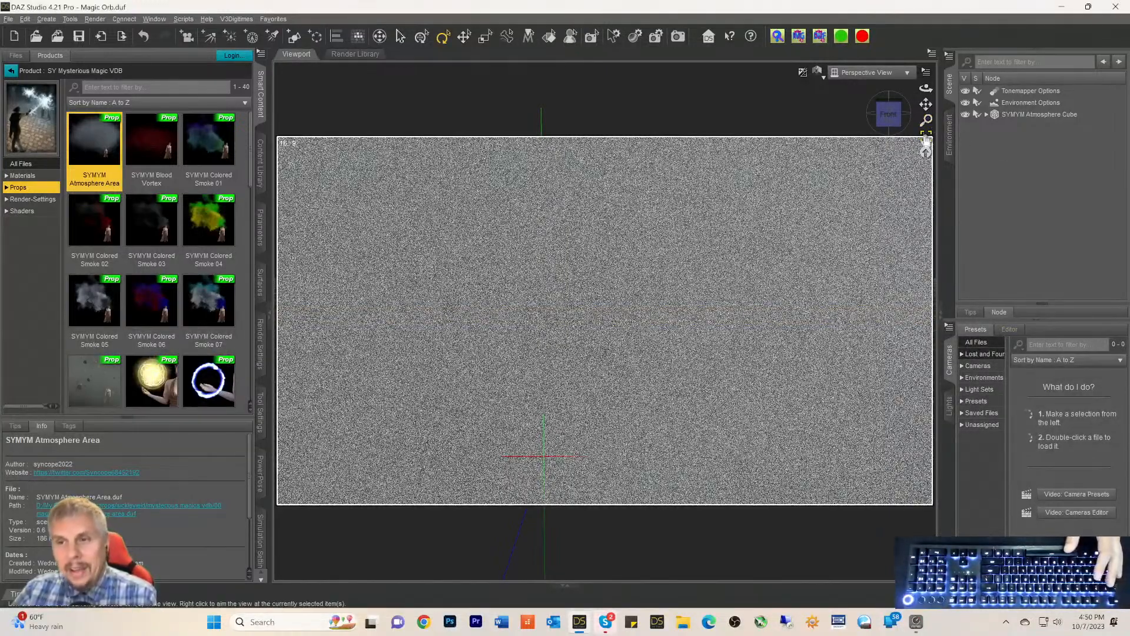
pyautogui.click(994, 116)
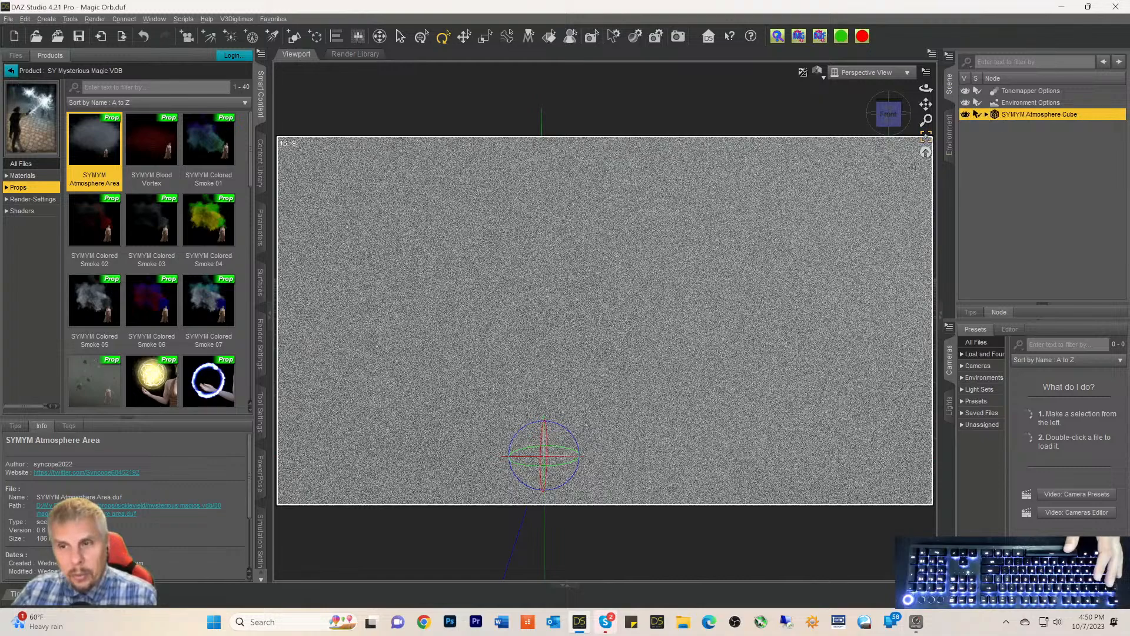
pyautogui.click(925, 152)
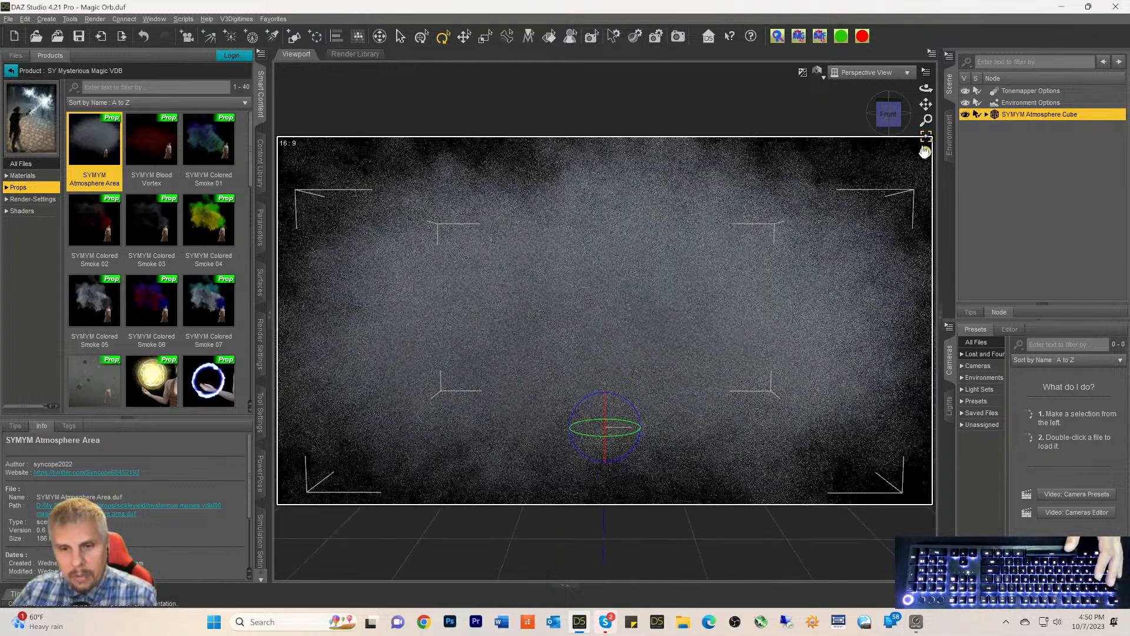
pyautogui.scroll(-2, 768, 280)
pyautogui.scroll(-5, 768, 281)
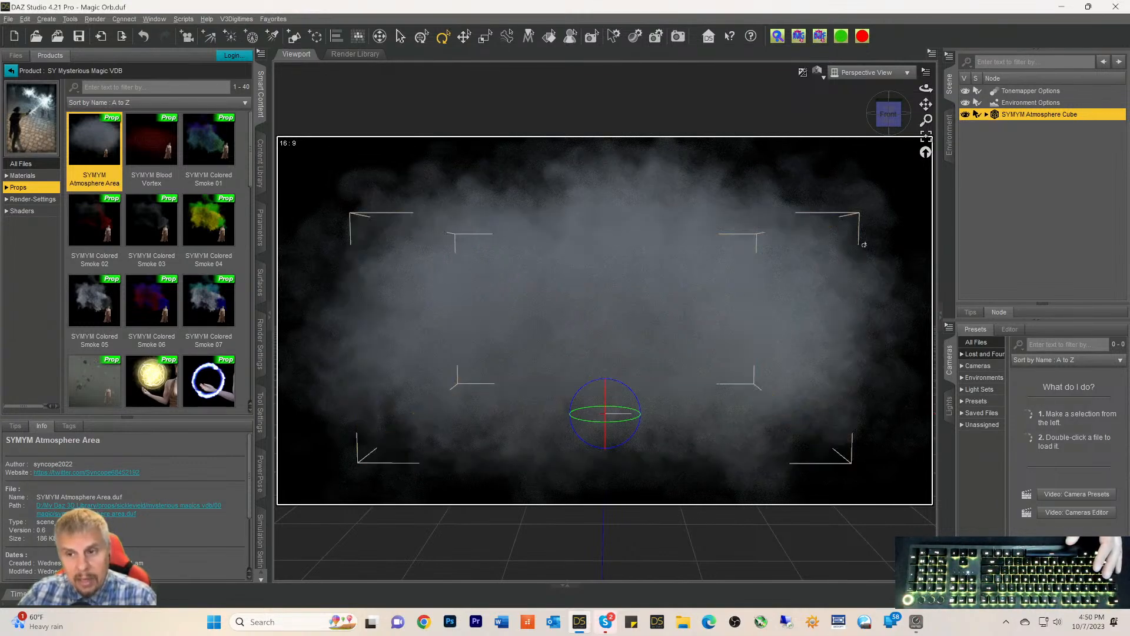
# Inspect the atmosphere cube's bounds in the texture-shaded preview and its smoke in the Iray preview, including from the left side
pyautogui.hotkey('ctrl', '9')
pyautogui.scroll(1, 573, 376)
pyautogui.scroll(-1, 573, 377)
pyautogui.scroll(-4, 573, 376)
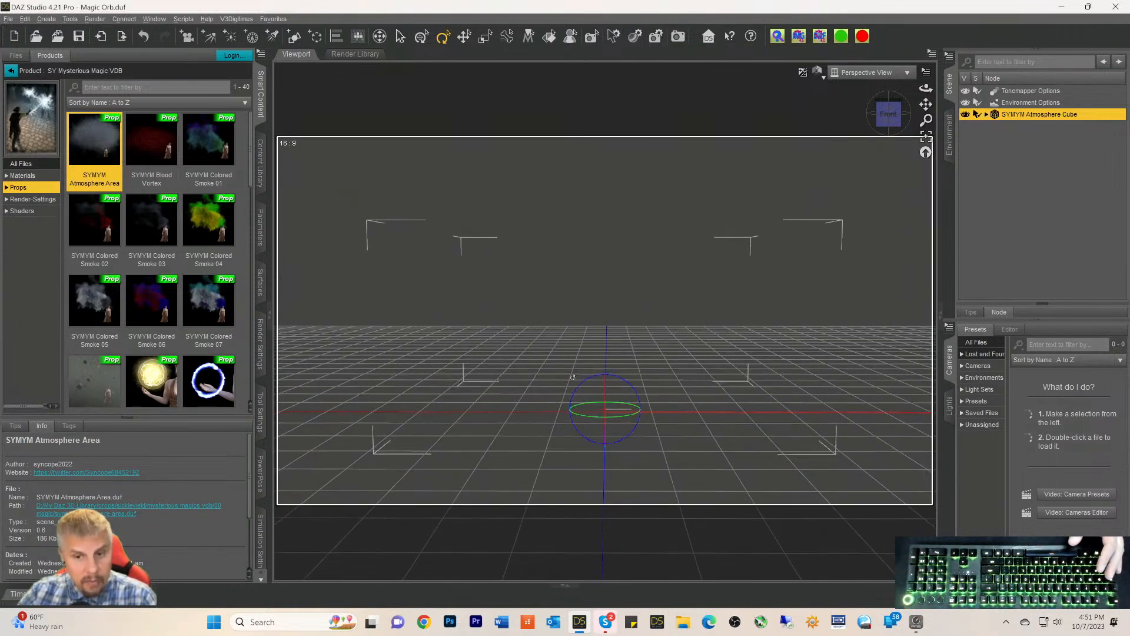
pyautogui.scroll(-2, 573, 377)
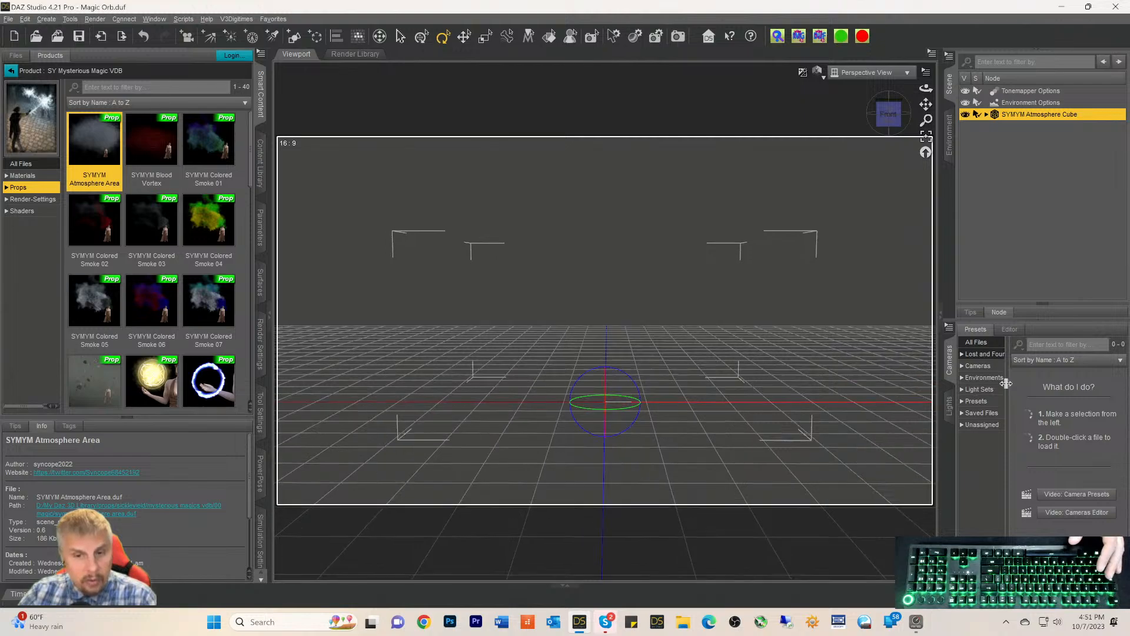
pyautogui.hotkey('ctrl', '0')
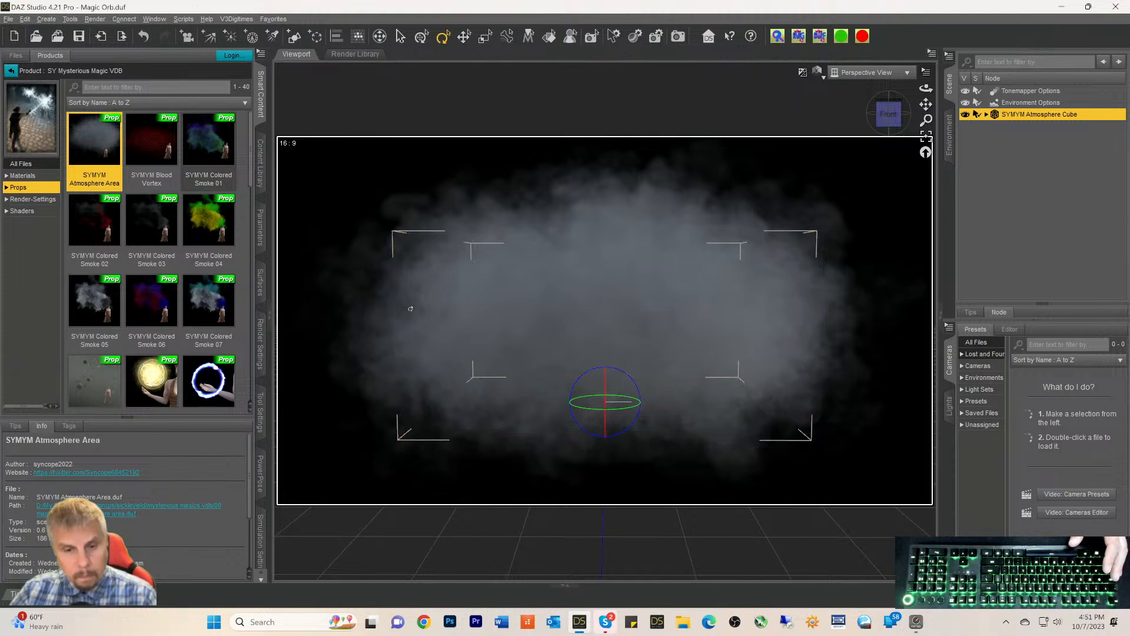
pyautogui.moveTo(889, 115); pyautogui.dragTo(823, 117)
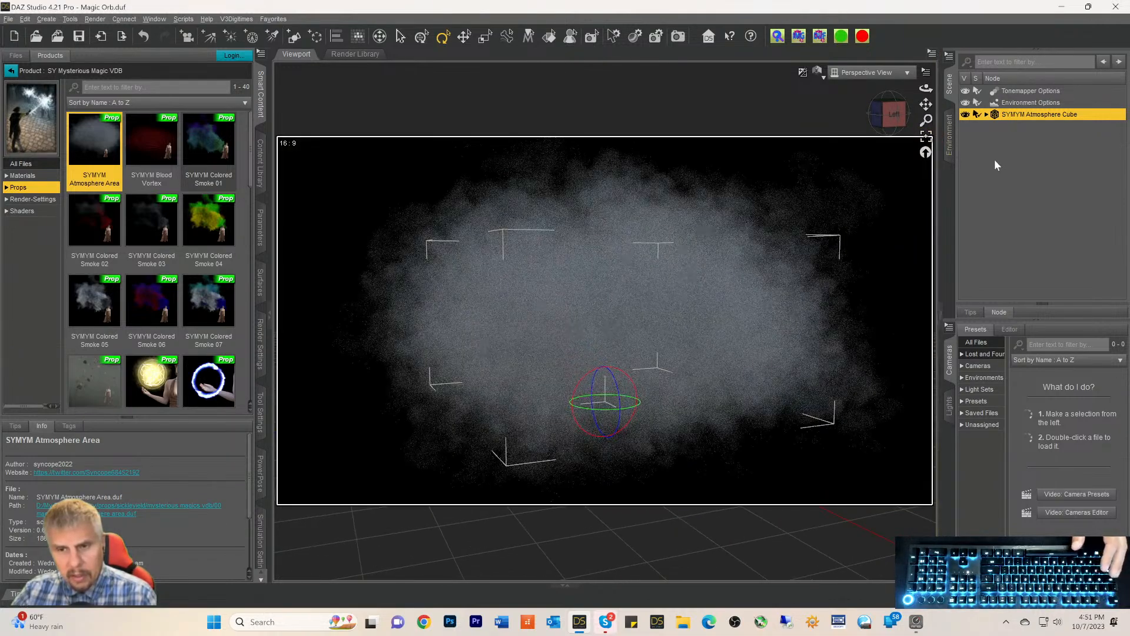
# Leave the current product, clear the vdb filter, deselect the atmosphere cube and list the Default Environments products
pyautogui.moveTo(892, 119); pyautogui.dragTo(916, 116)
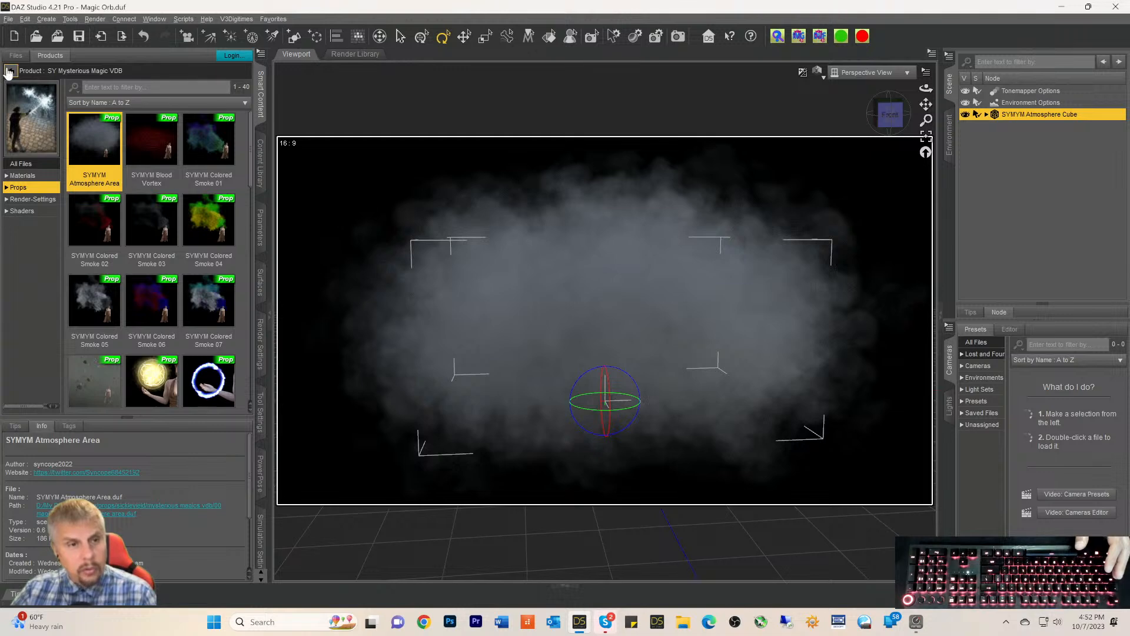
pyautogui.click(11, 72)
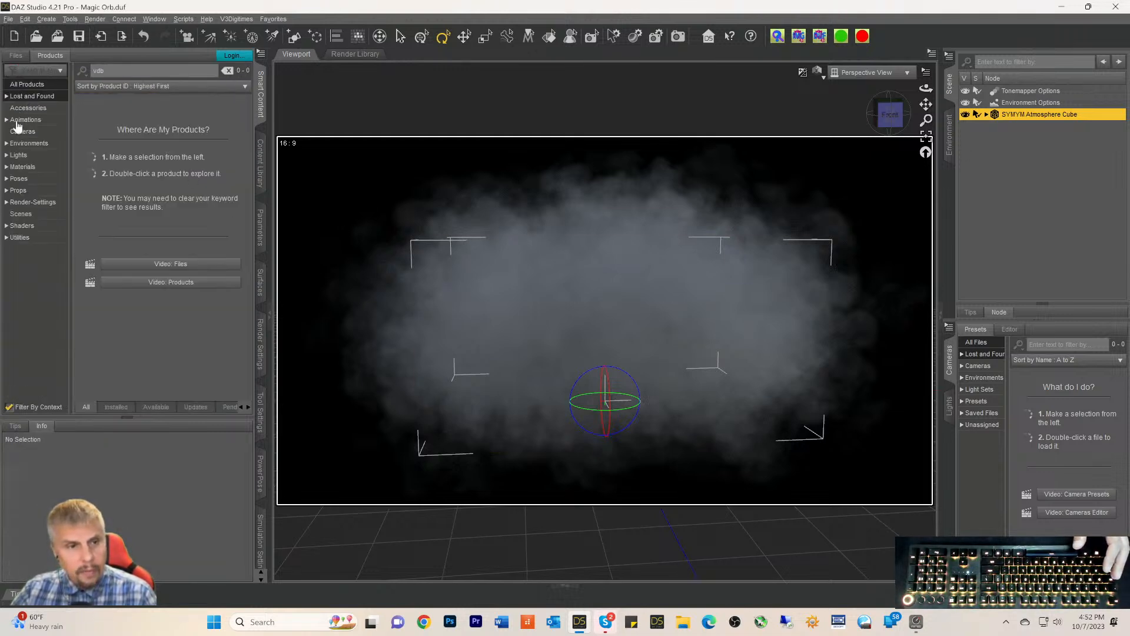
pyautogui.click(19, 133)
pyautogui.click(19, 143)
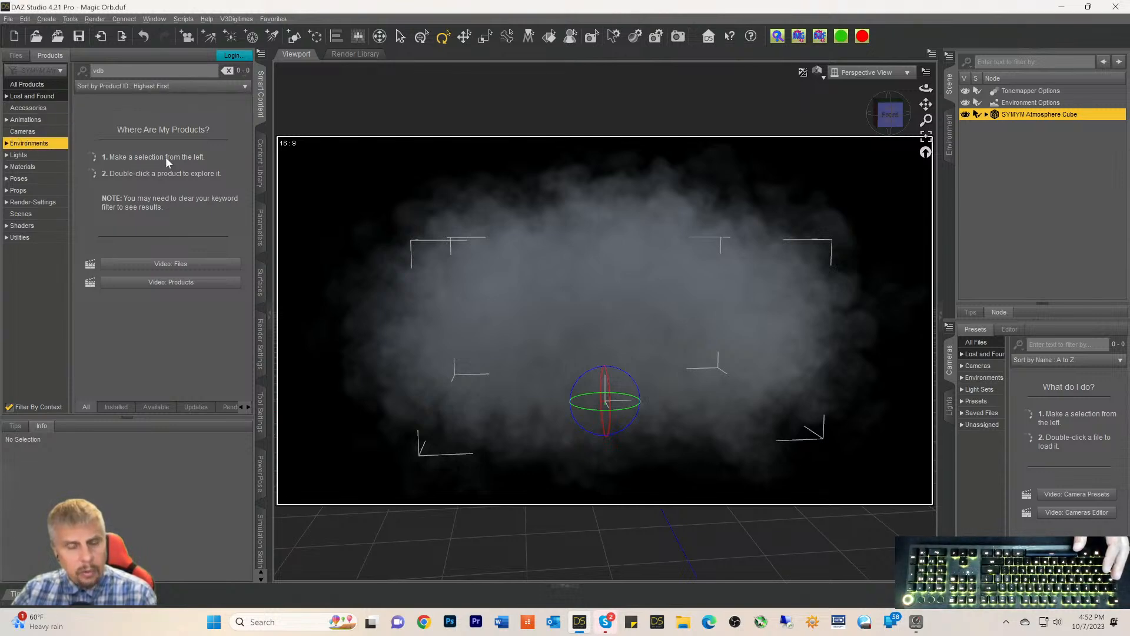
pyautogui.moveTo(129, 68); pyautogui.dragTo(57, 97)
pyautogui.press('BackSpace')
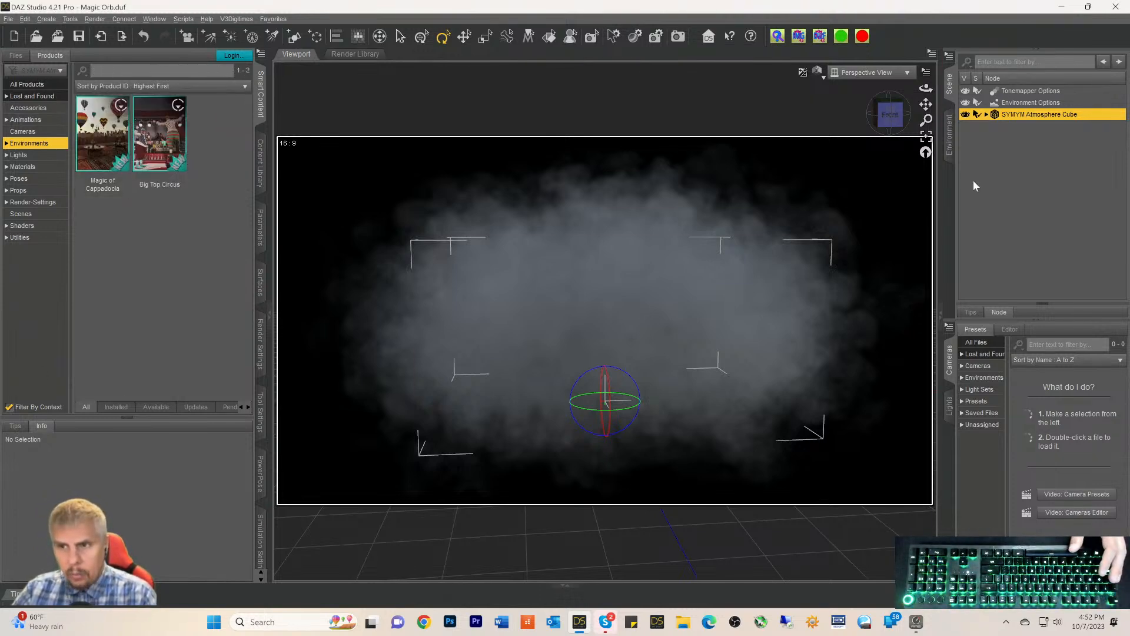
pyautogui.click(973, 179)
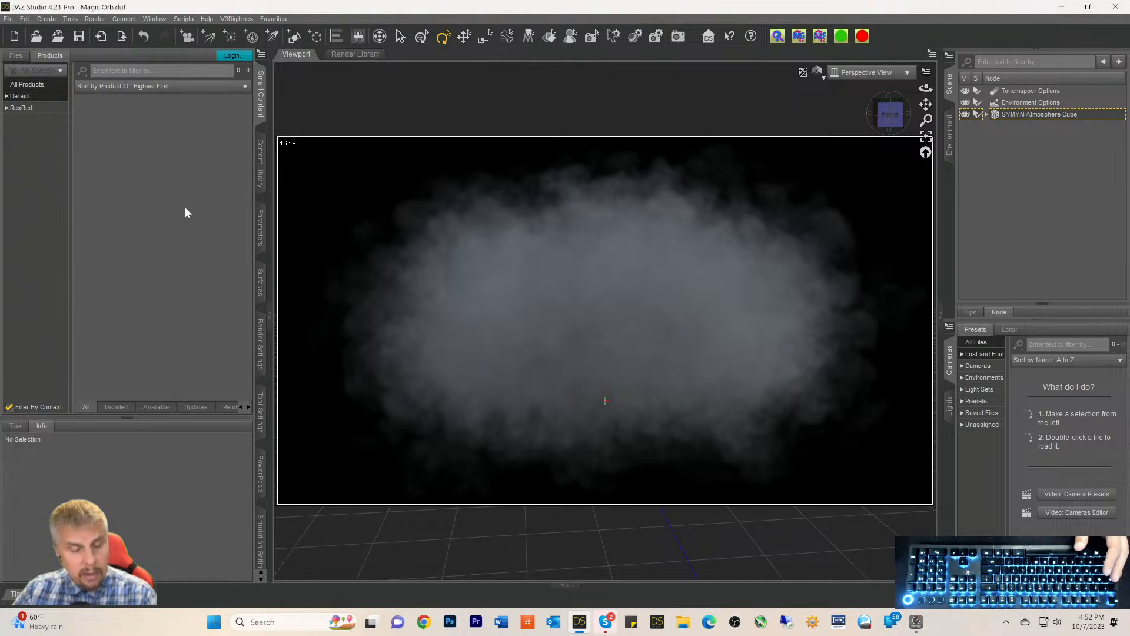
pyautogui.click(6, 96)
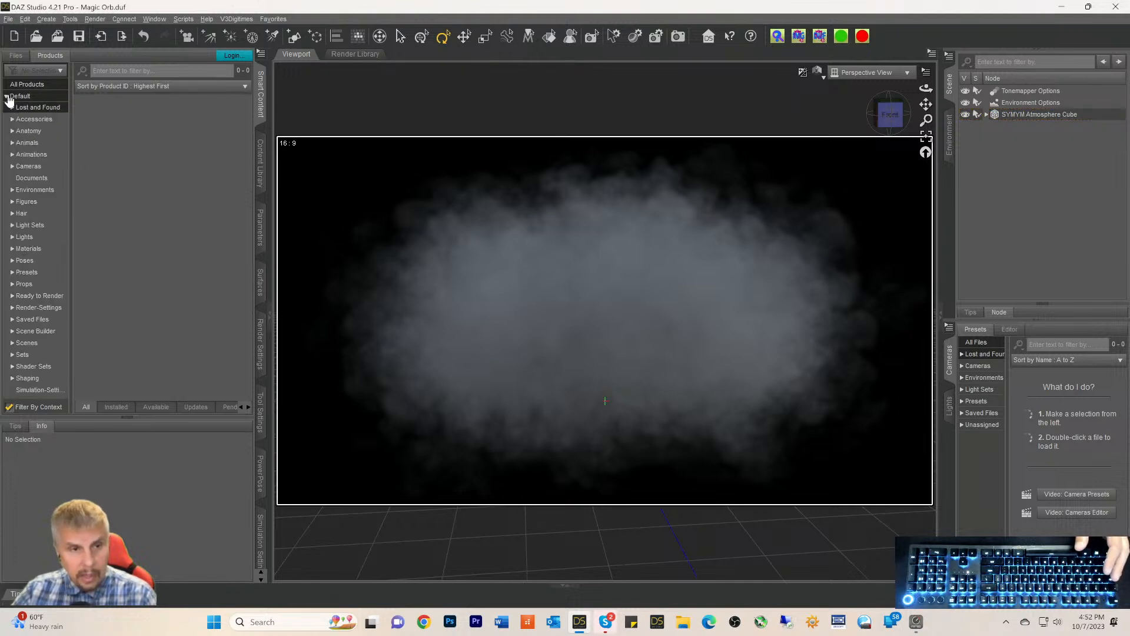
pyautogui.click(29, 190)
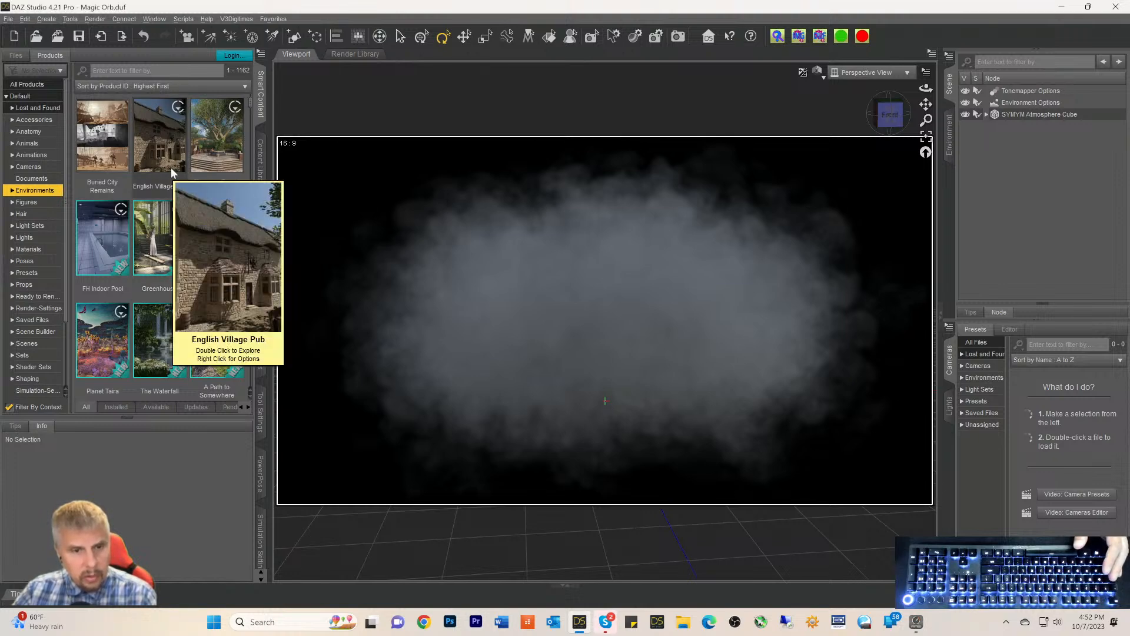
# Browse the environment products and open The Mystic Path
pyautogui.moveTo(155, 235)
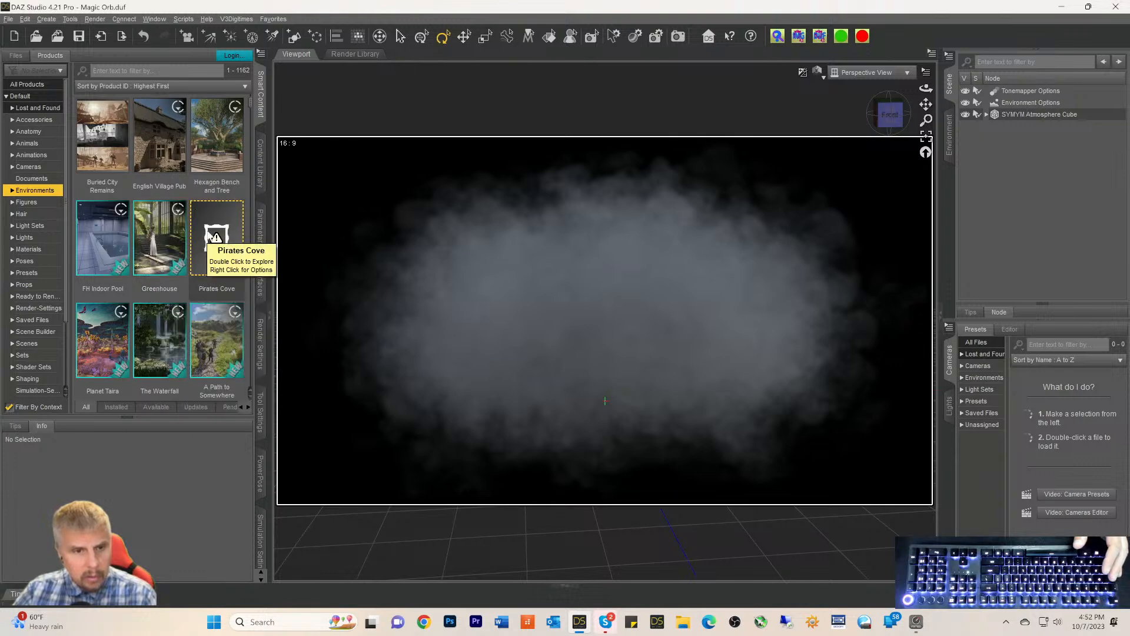
pyautogui.scroll(-3, 222, 228)
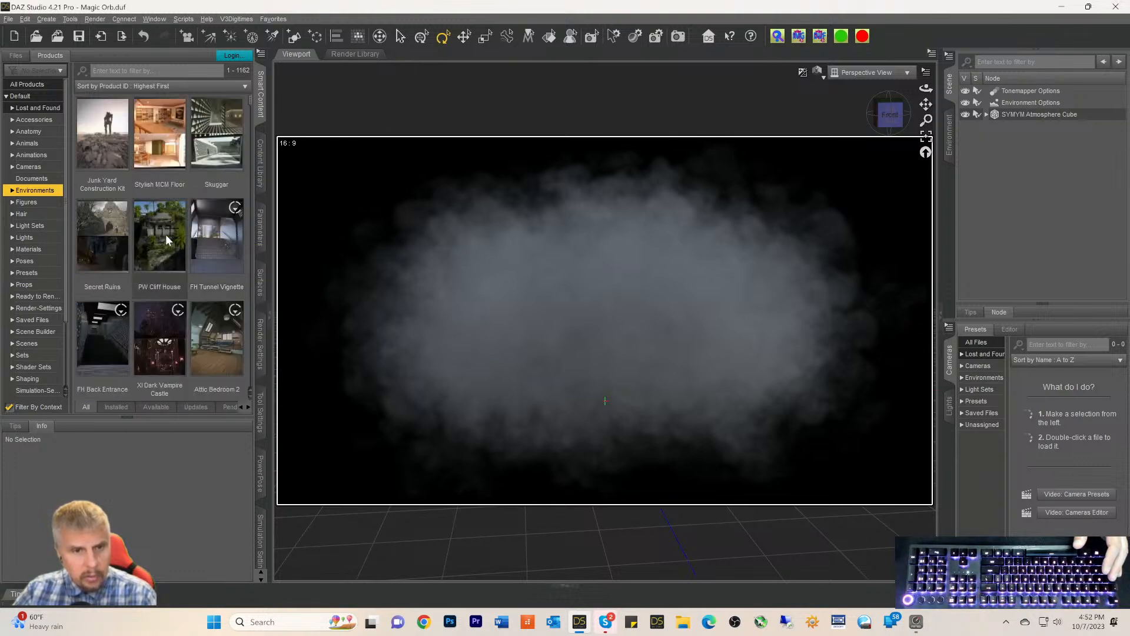
pyautogui.scroll(-10, 177, 209)
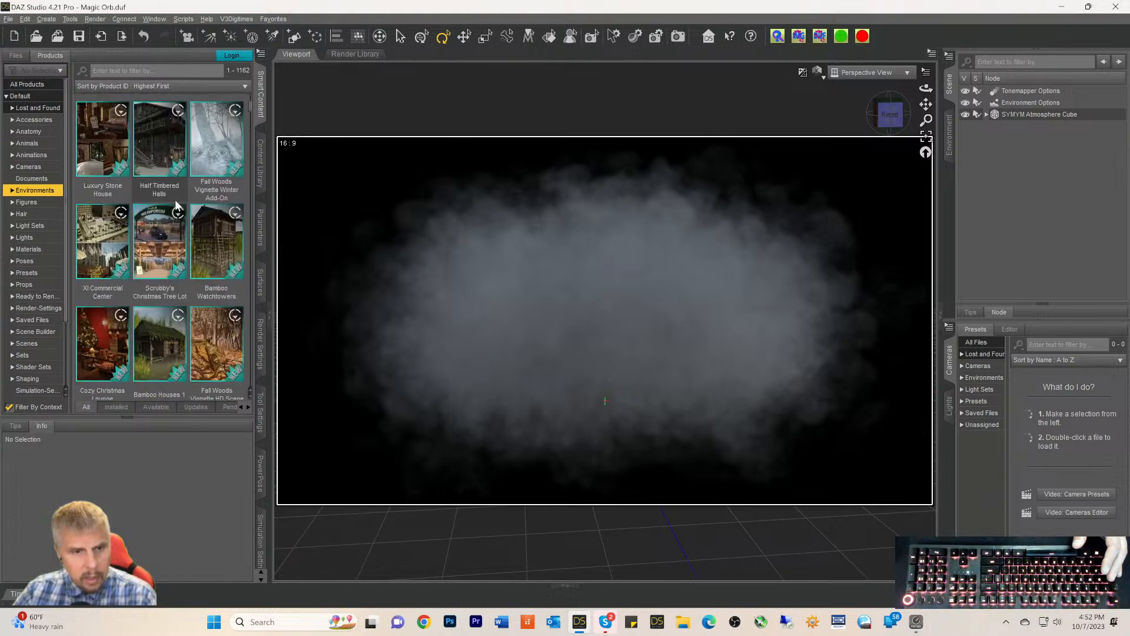
pyautogui.scroll(-5, 175, 200)
pyautogui.scroll(-5, 176, 203)
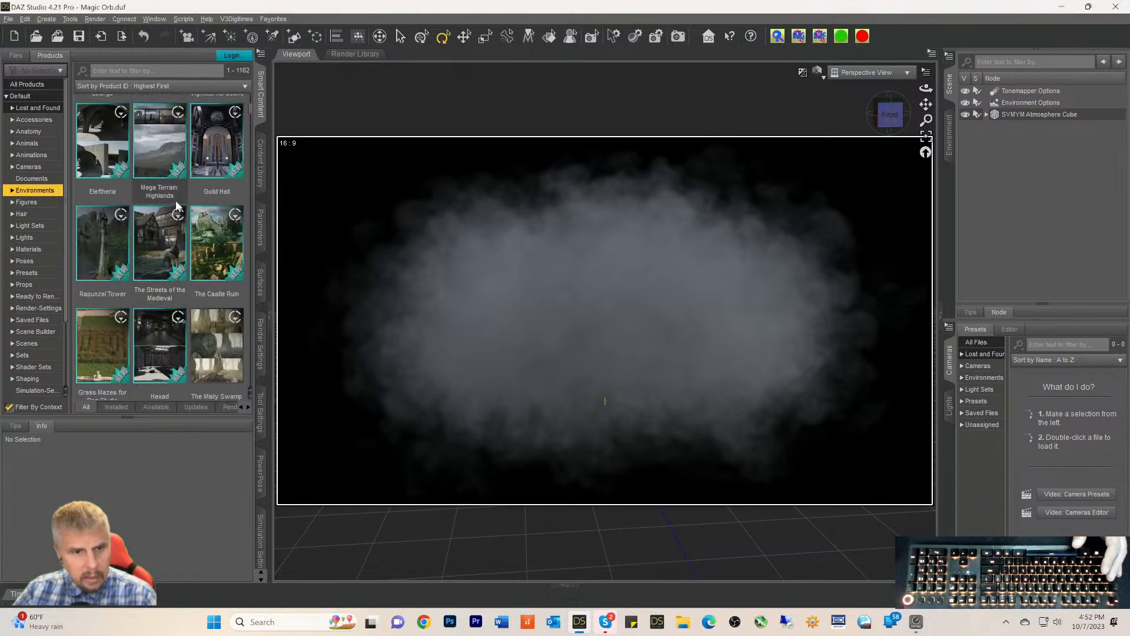
pyautogui.scroll(-5, 175, 201)
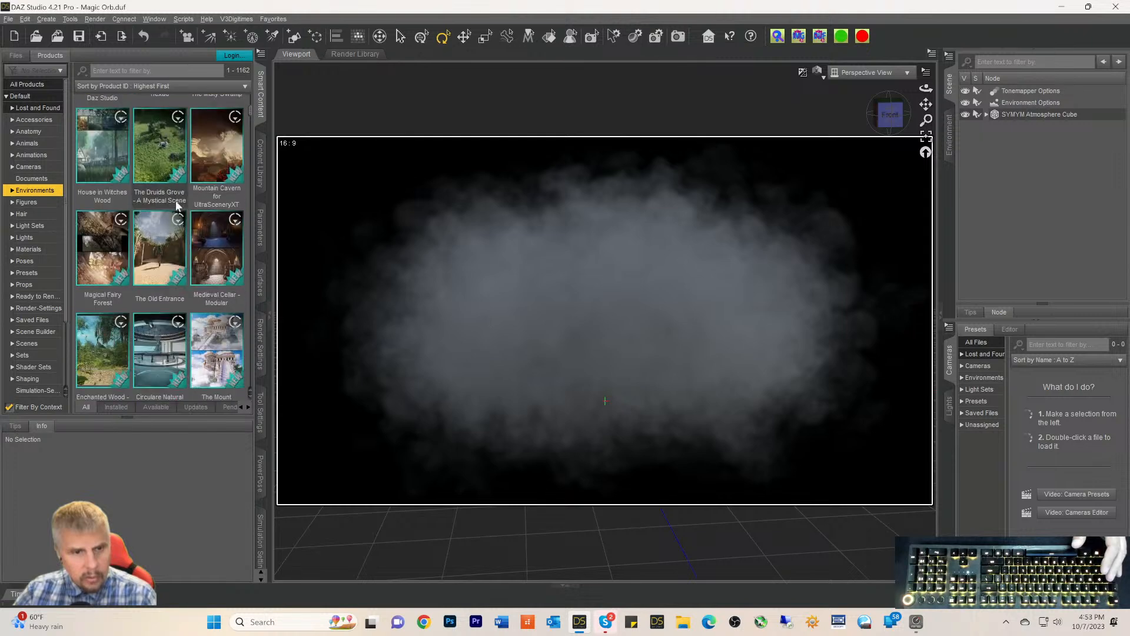
pyautogui.scroll(-2, 175, 206)
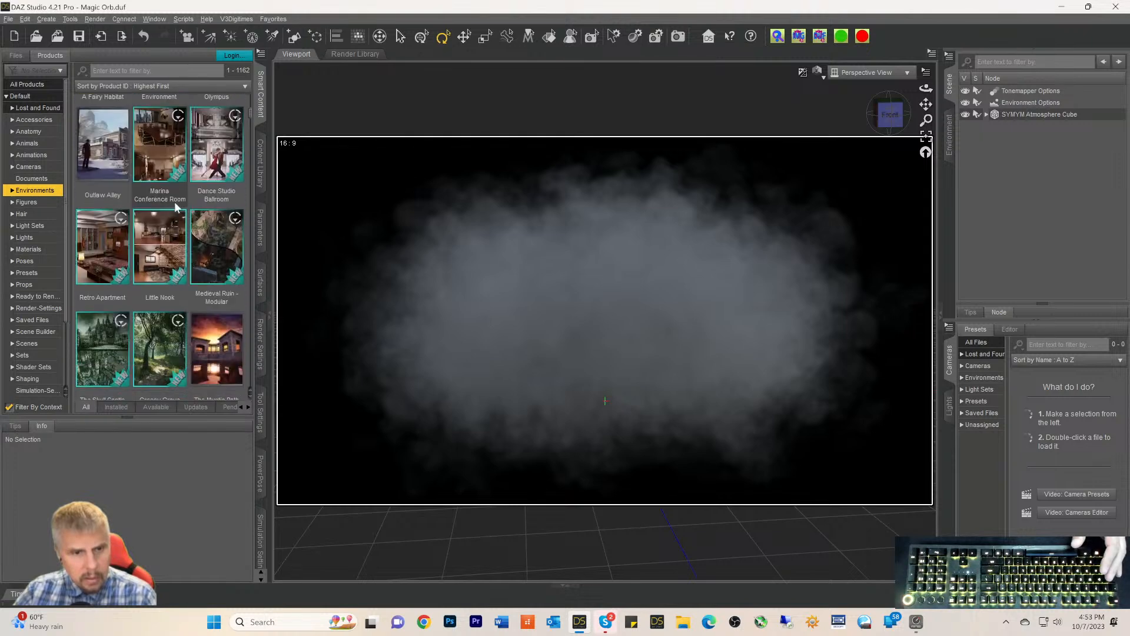
pyautogui.scroll(-3, 176, 206)
pyautogui.scroll(3, 176, 205)
pyautogui.doubleClick(224, 339)
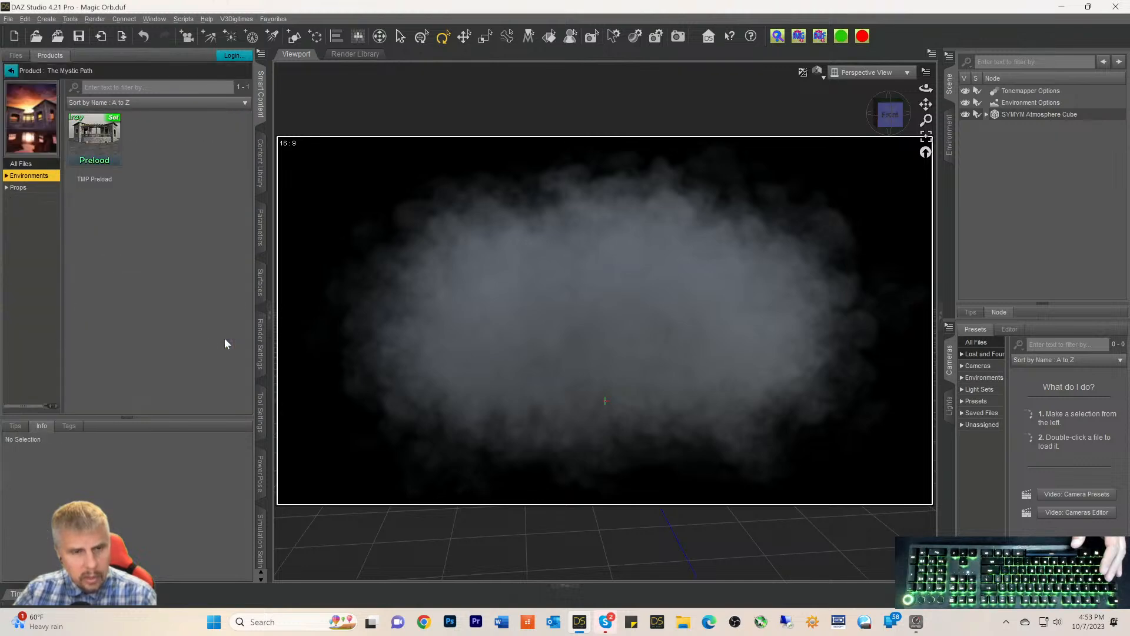
# Merge the TMP Preload environment of The Mystic Path into the current scene
pyautogui.click(97, 142)
pyautogui.rightClick(102, 147)
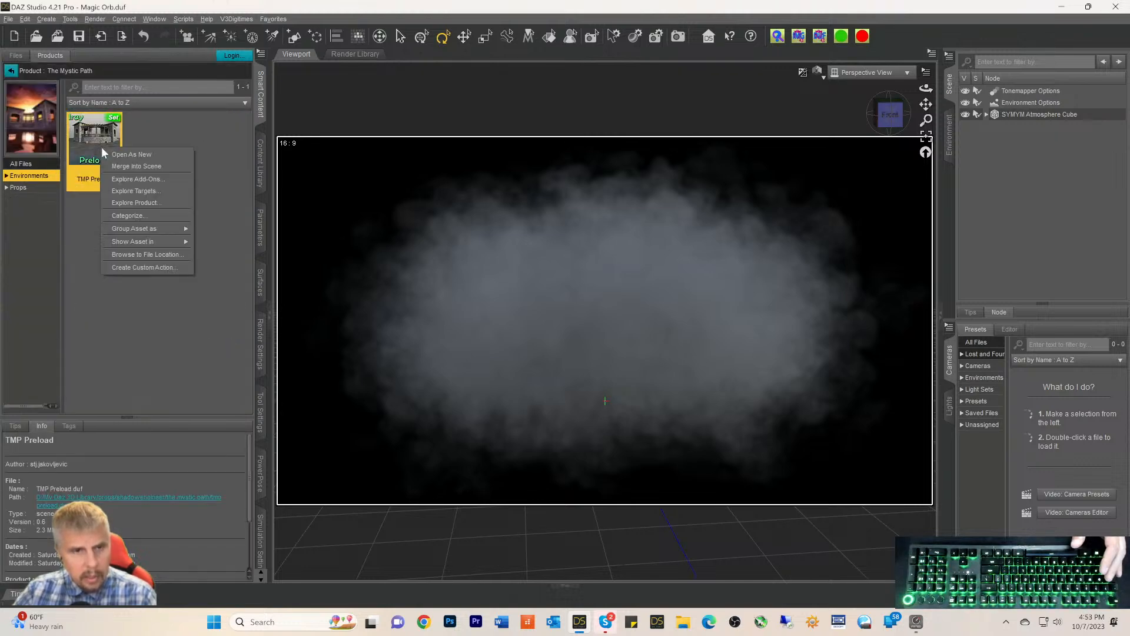
pyautogui.click(136, 166)
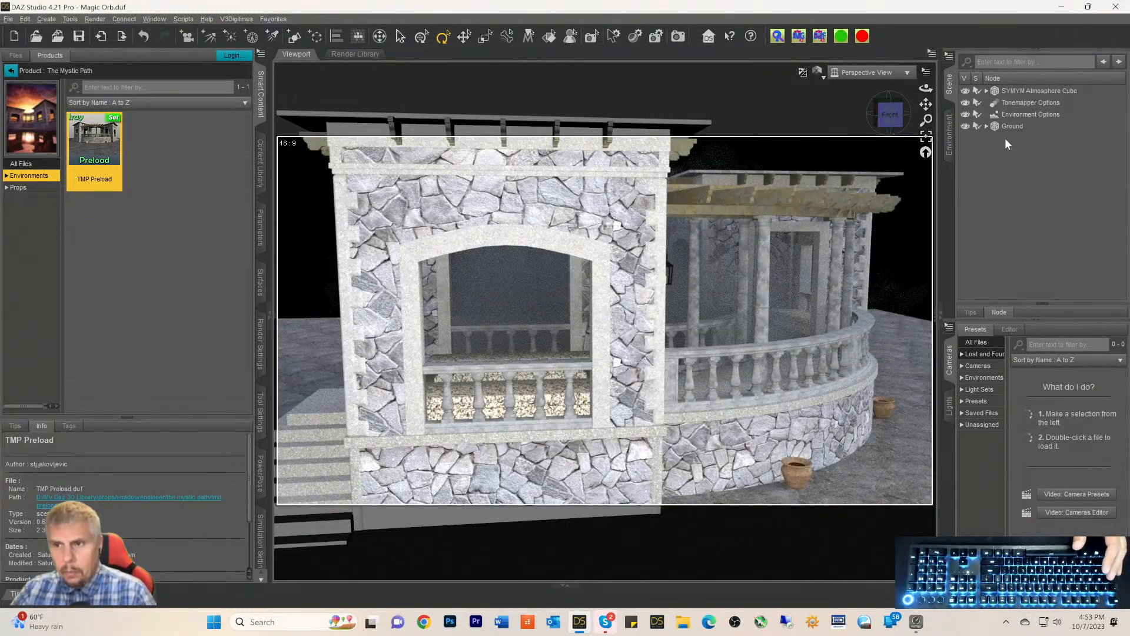
# Enlarge the SYMYM Atmosphere Cube to an overall scale of 184.1% so its smoke covers more of the building
pyautogui.click(1018, 94)
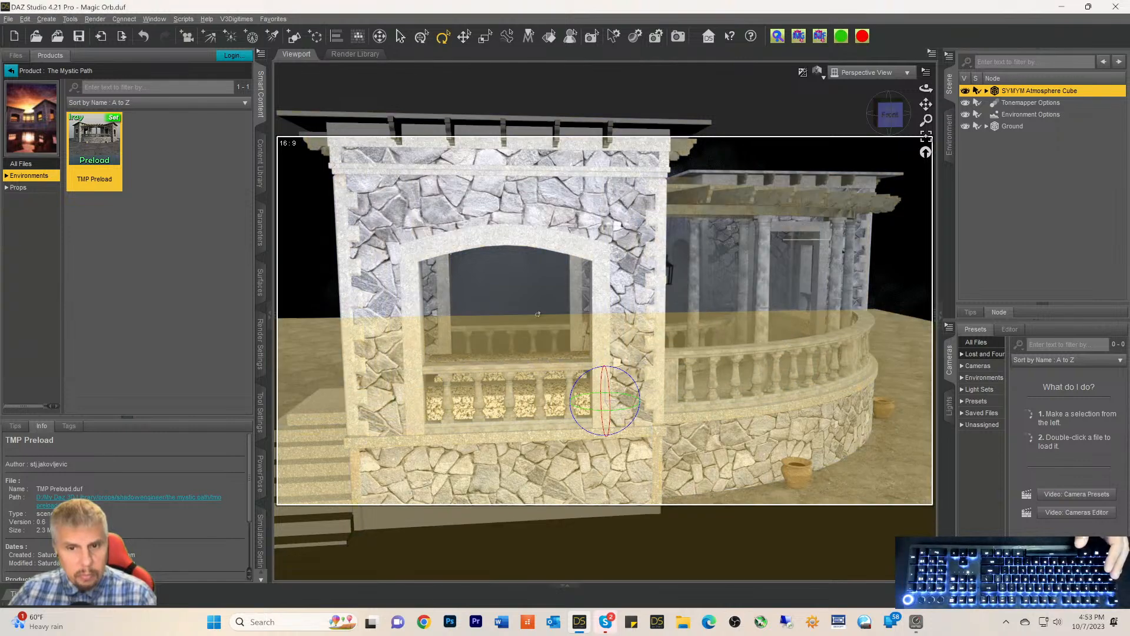
pyautogui.moveTo(889, 115); pyautogui.dragTo(878, 107)
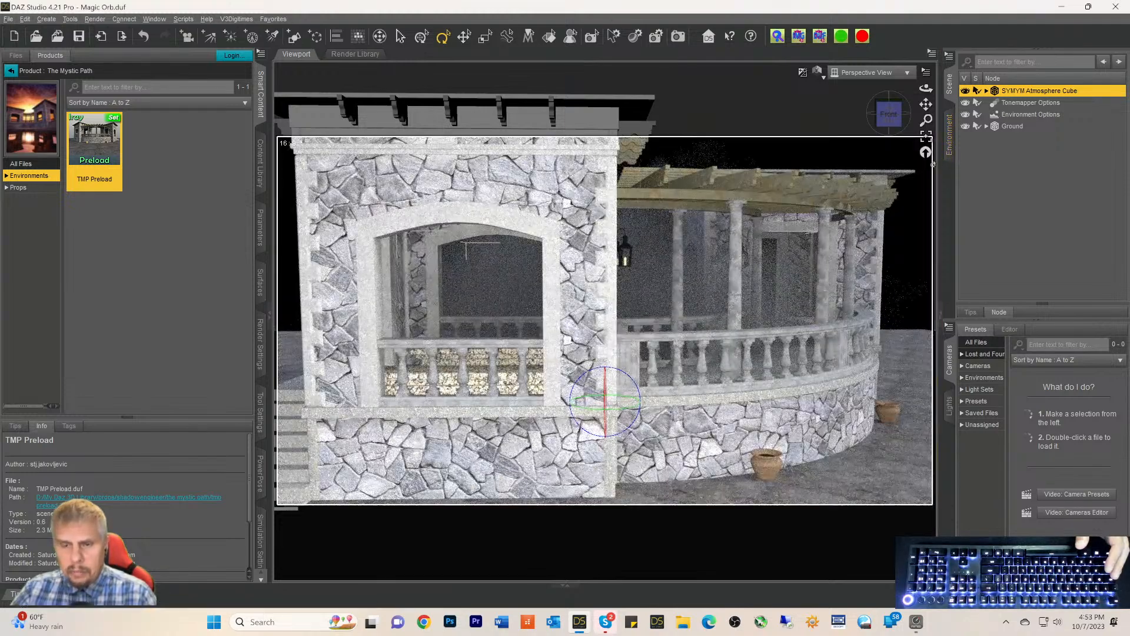
pyautogui.scroll(-3, 699, 308)
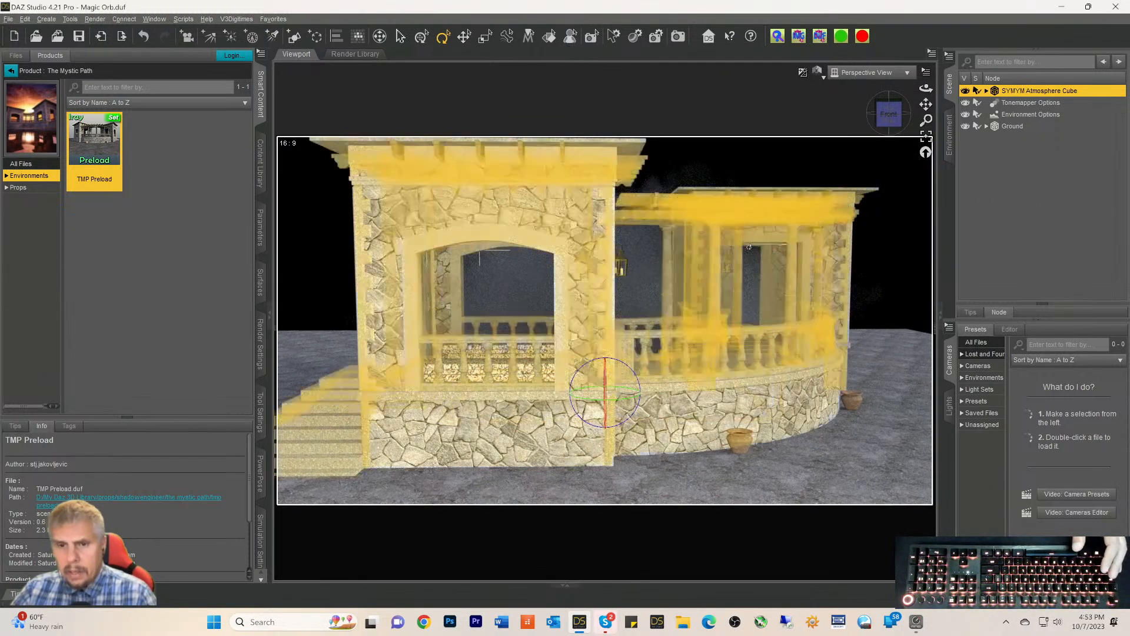
pyautogui.click(260, 225)
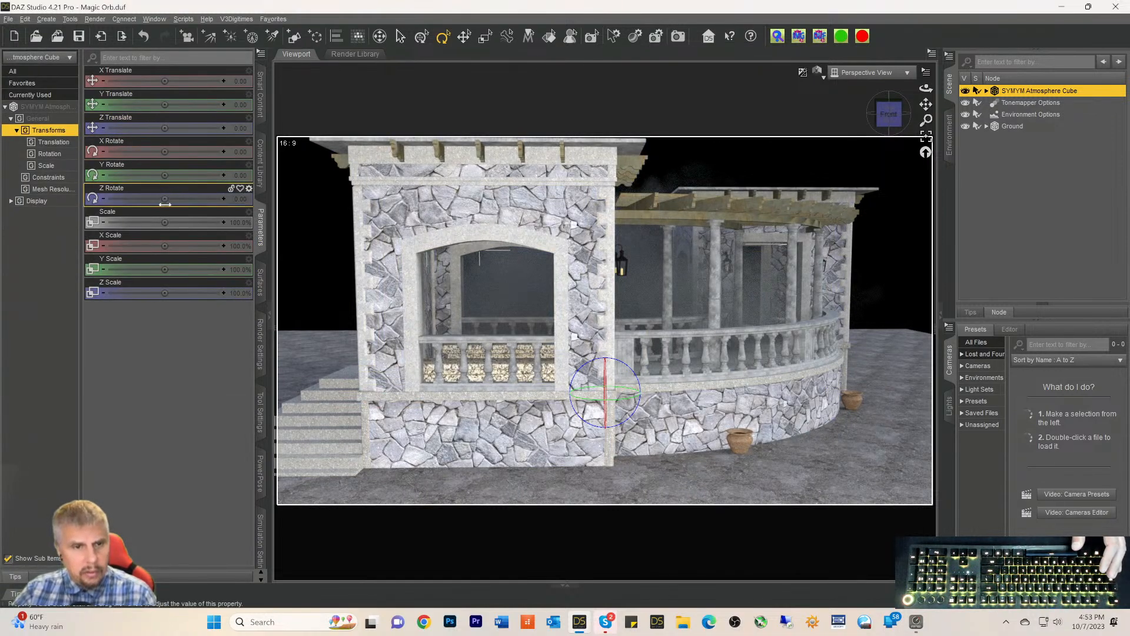
pyautogui.moveTo(165, 222); pyautogui.dragTo(206, 222)
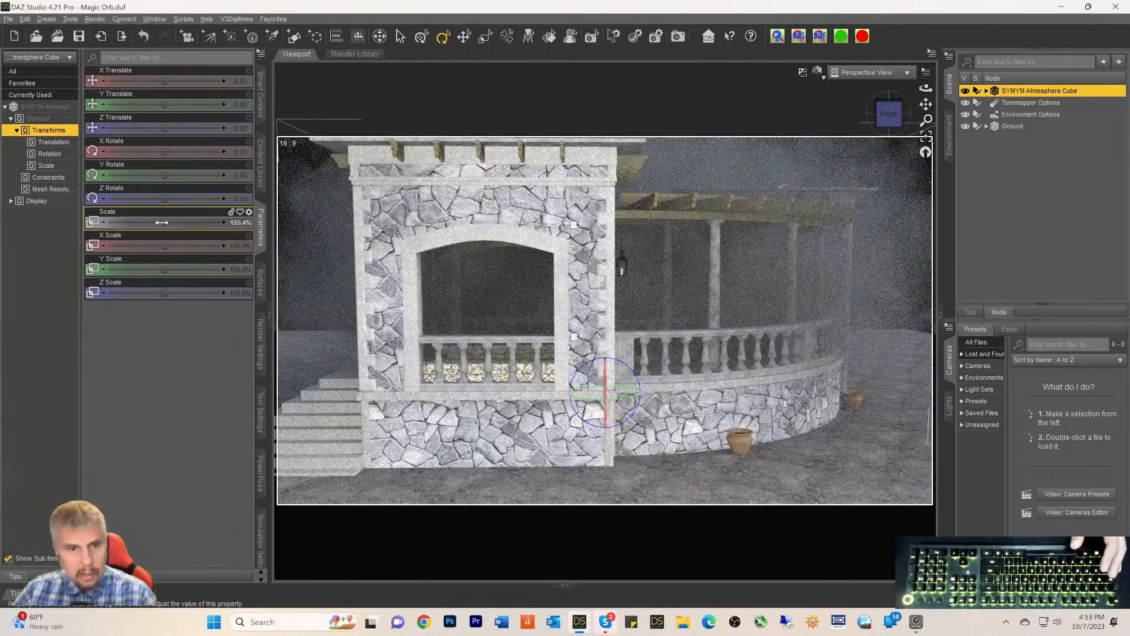
pyautogui.moveTo(161, 223); pyautogui.dragTo(179, 223)
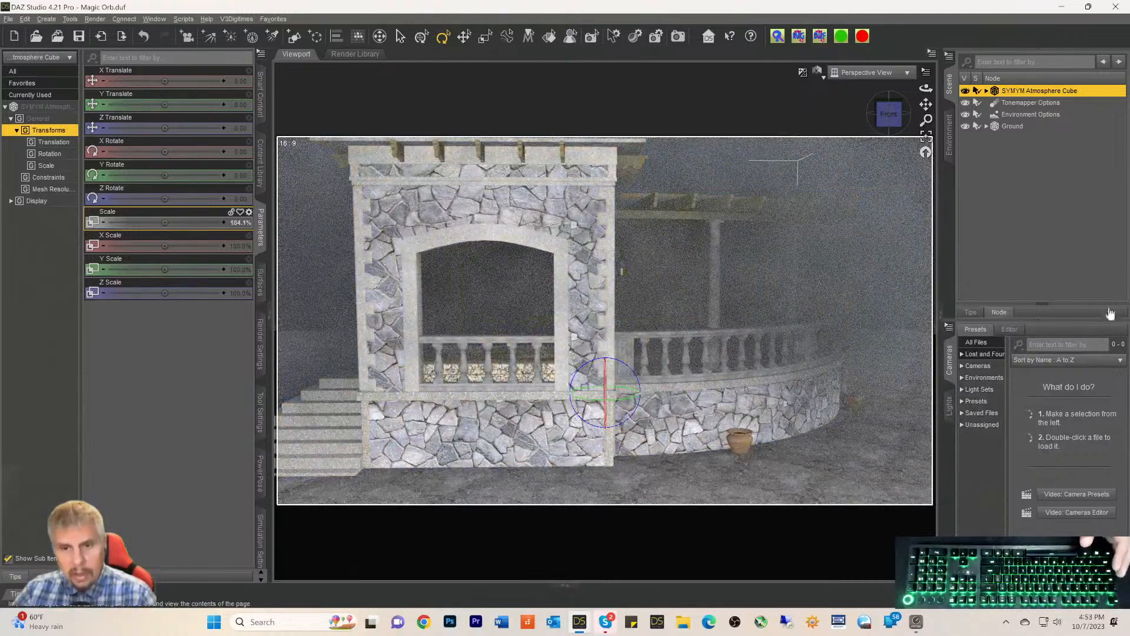
# Face the curved balcony and increase the atmosphere cube's overall scale to 255.7%
pyautogui.moveTo(891, 114); pyautogui.dragTo(845, 114)
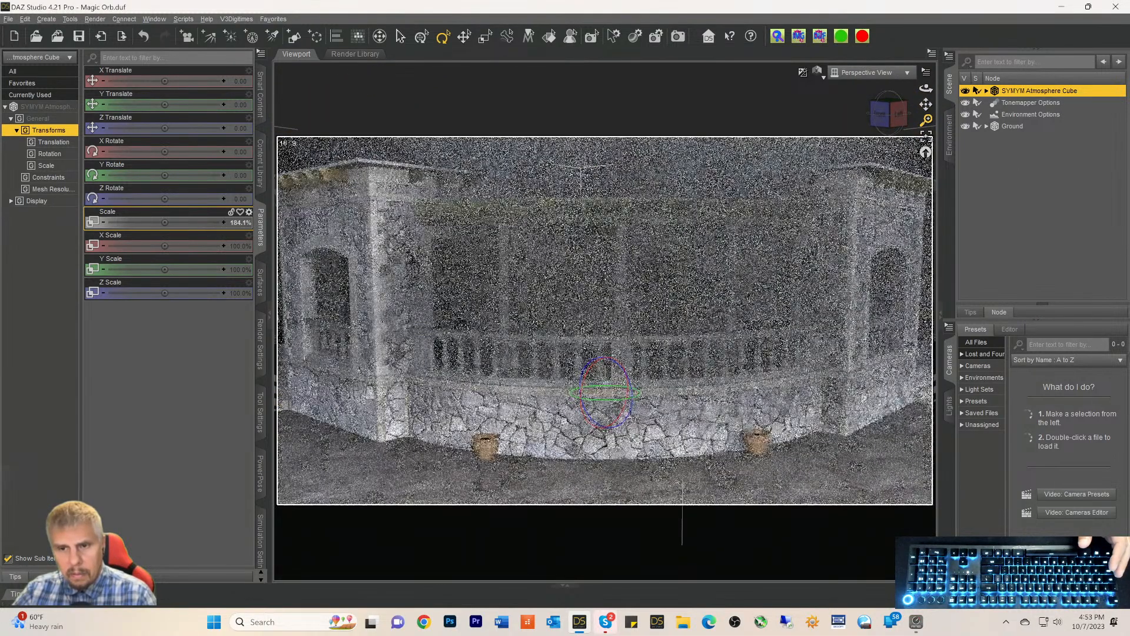
pyautogui.moveTo(892, 131); pyautogui.dragTo(889, 137)
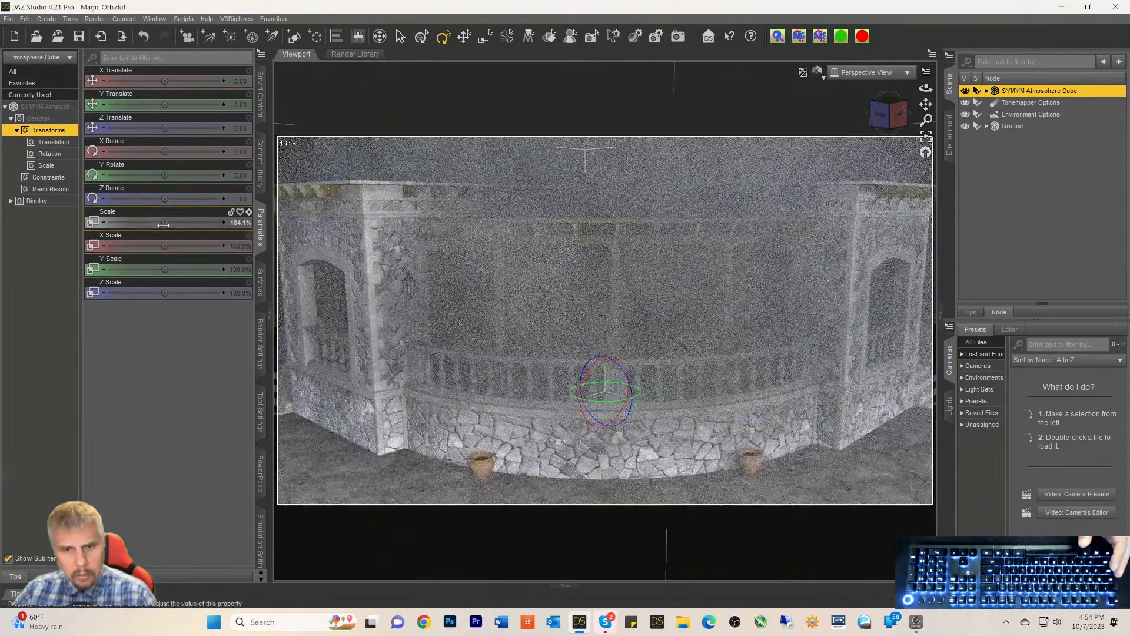
pyautogui.moveTo(163, 224); pyautogui.dragTo(193, 223)
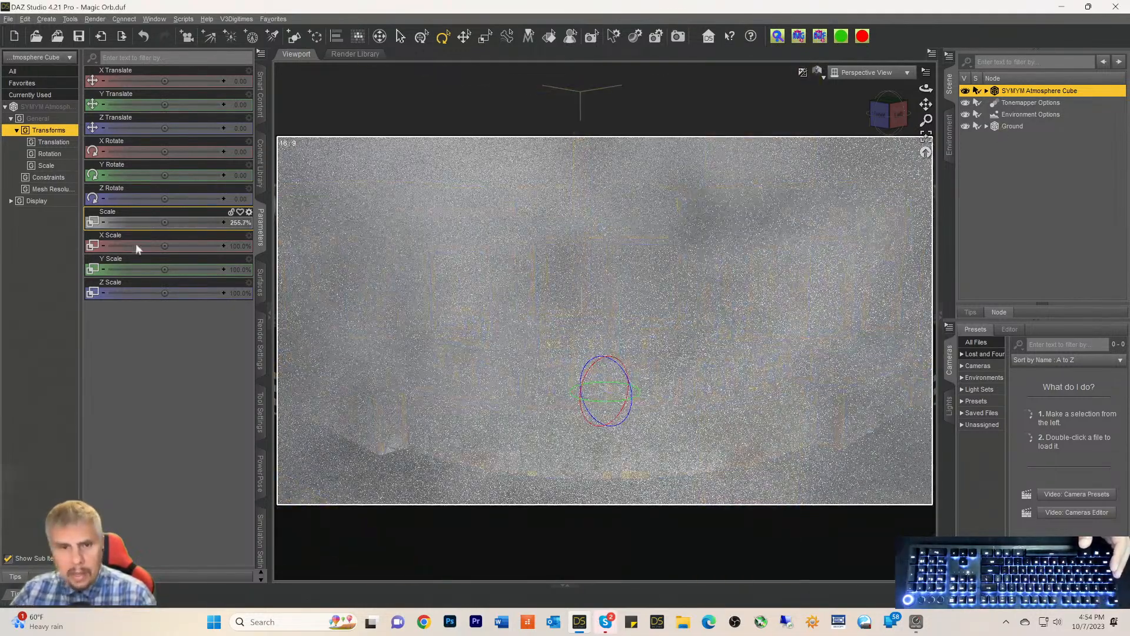
# Set the Density Multiplier of the SYMYM Placer Cube, nested under the atmosphere cube, to 1 in its surface properties
pyautogui.click(986, 91)
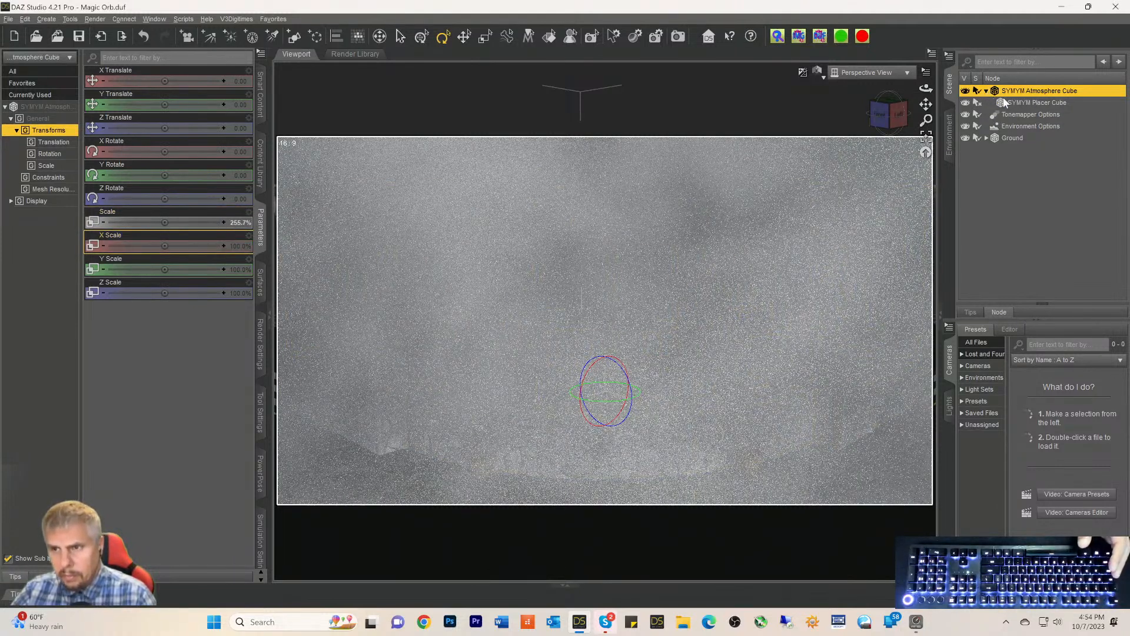
pyautogui.click(1002, 104)
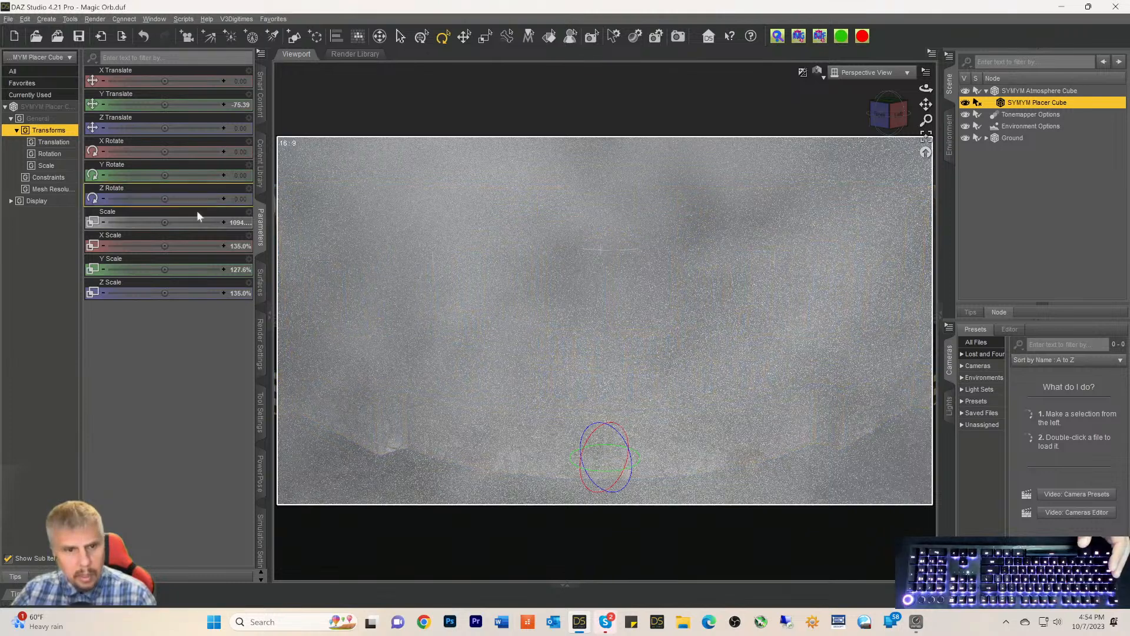
pyautogui.click(261, 287)
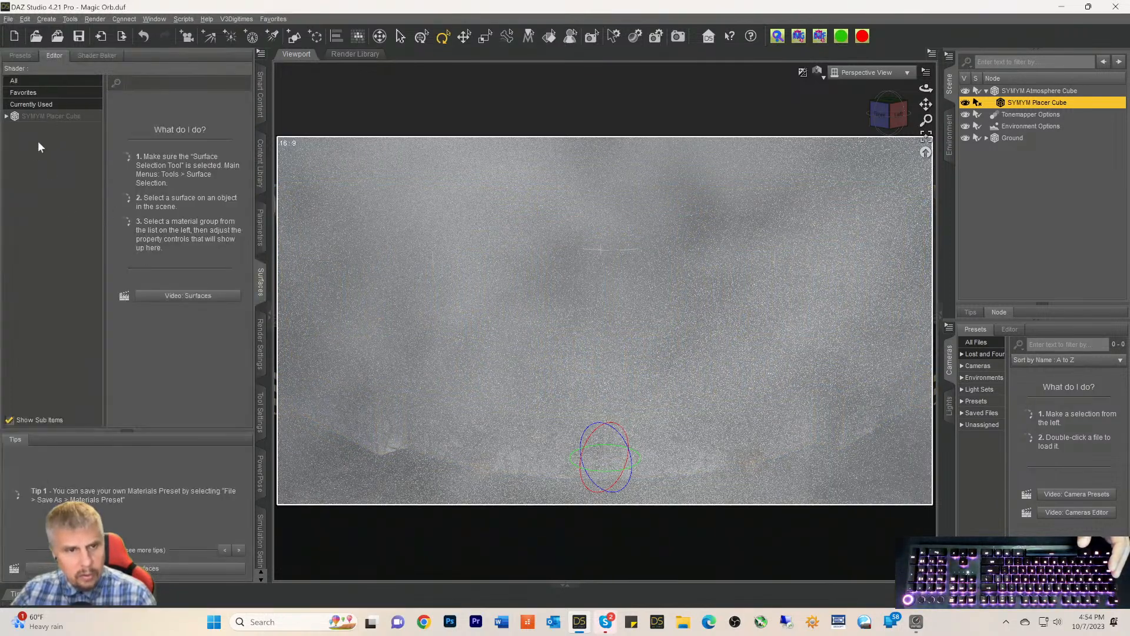
pyautogui.click(52, 117)
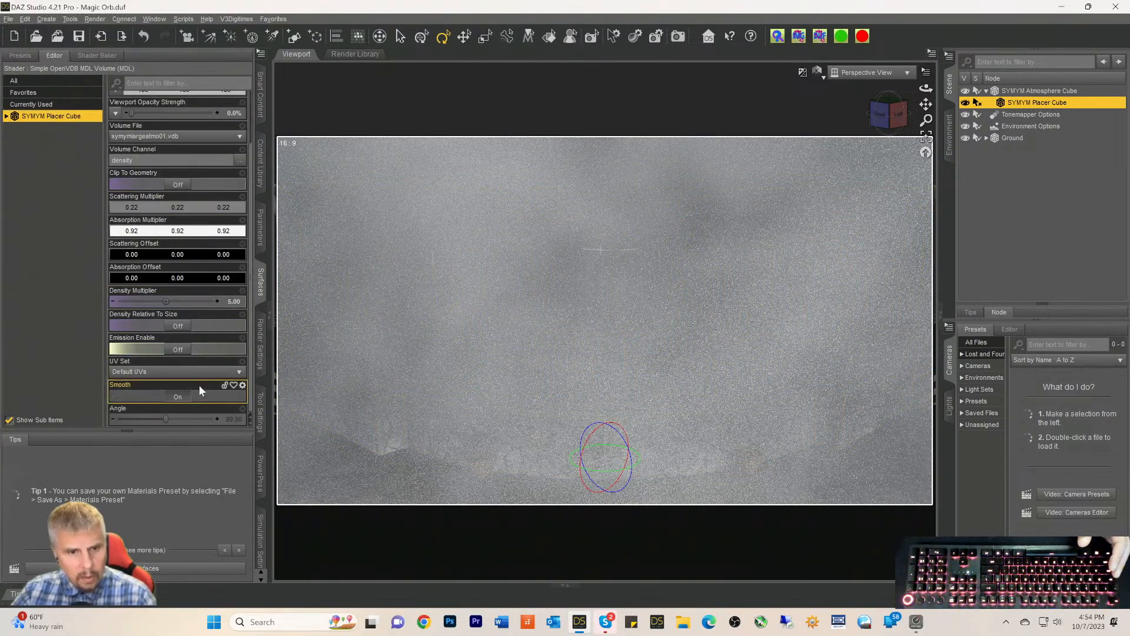
pyautogui.scroll(3, 214, 363)
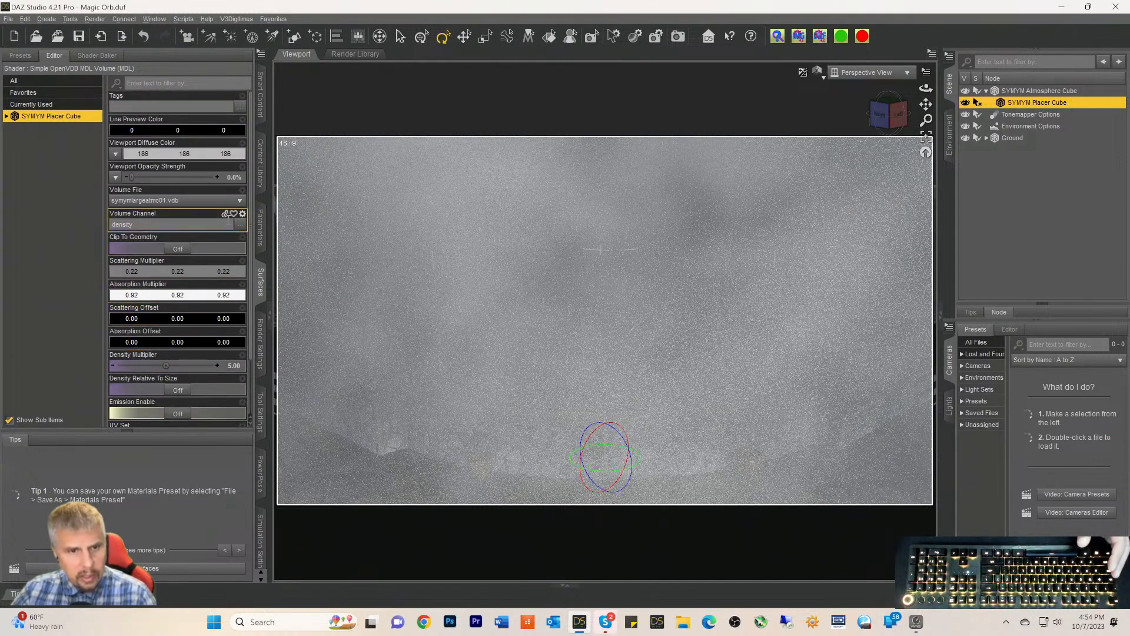
pyautogui.scroll(-3, 226, 211)
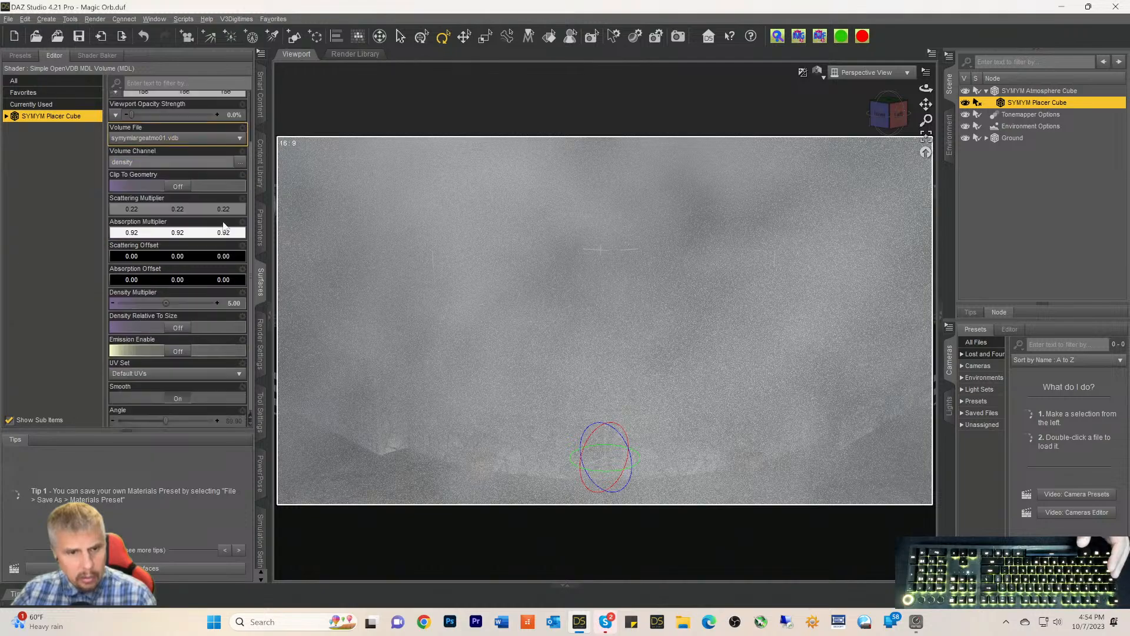
pyautogui.click(234, 302)
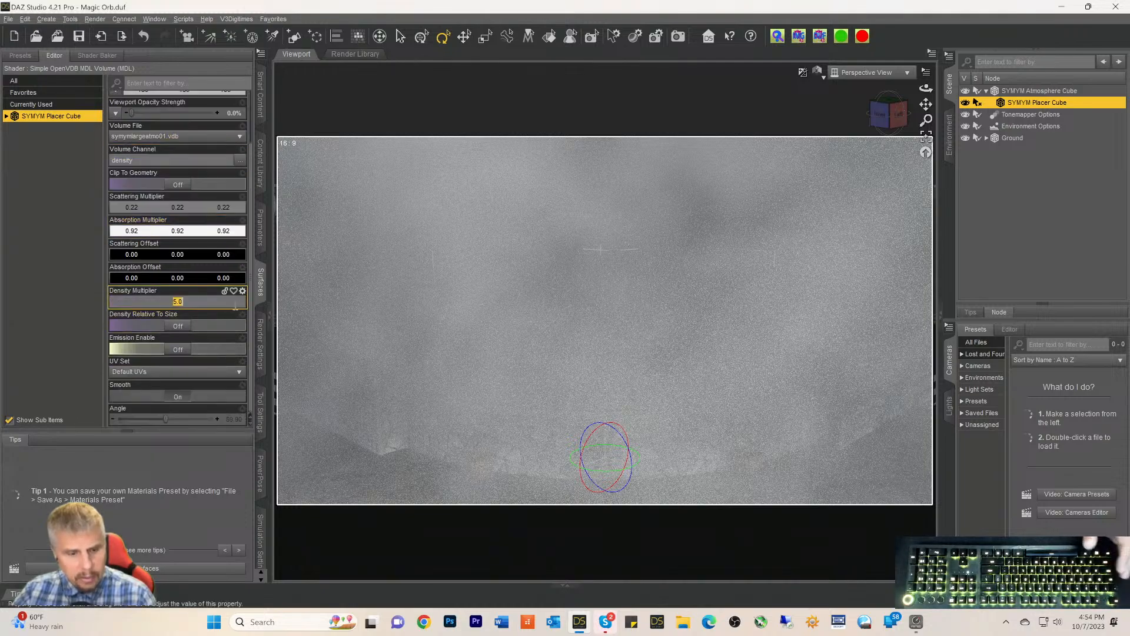
pyautogui.write('1')
pyautogui.press('Return')
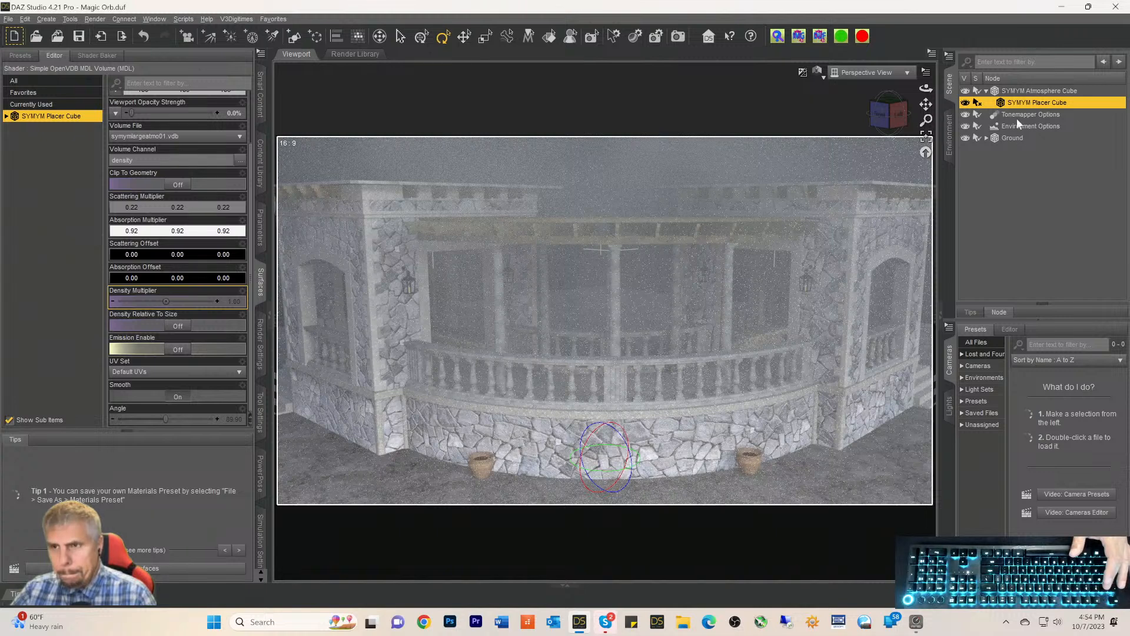
# Reduce the placer cube's Density Multiplier to 0.2 for a thinner haze around the building
pyautogui.doubleClick(227, 302)
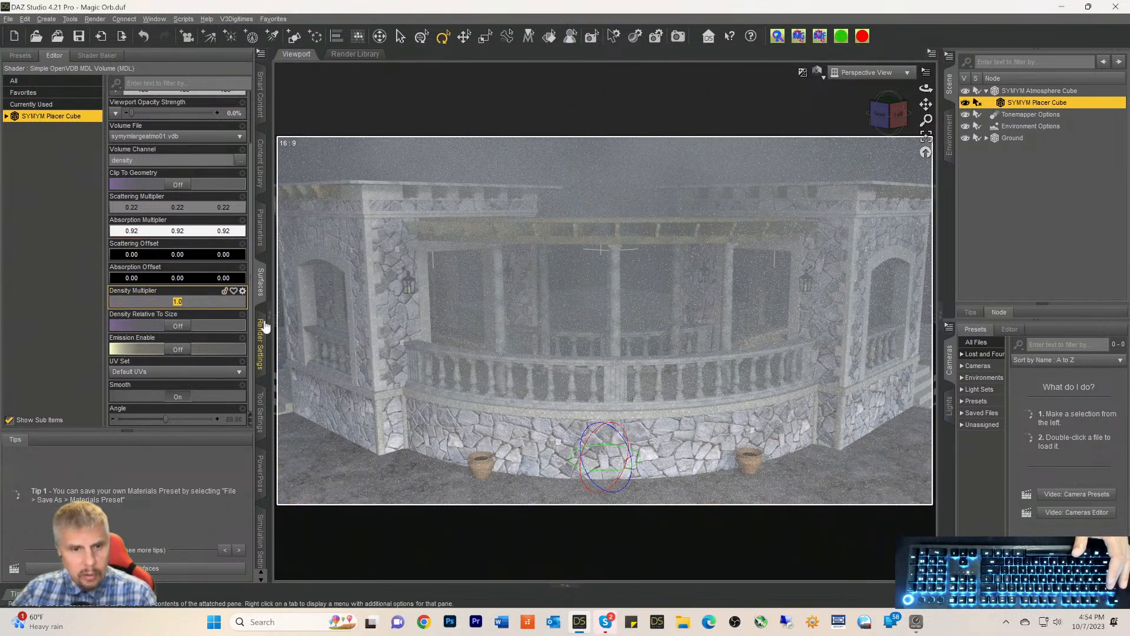
pyautogui.write('0.2')
pyautogui.press('Return')
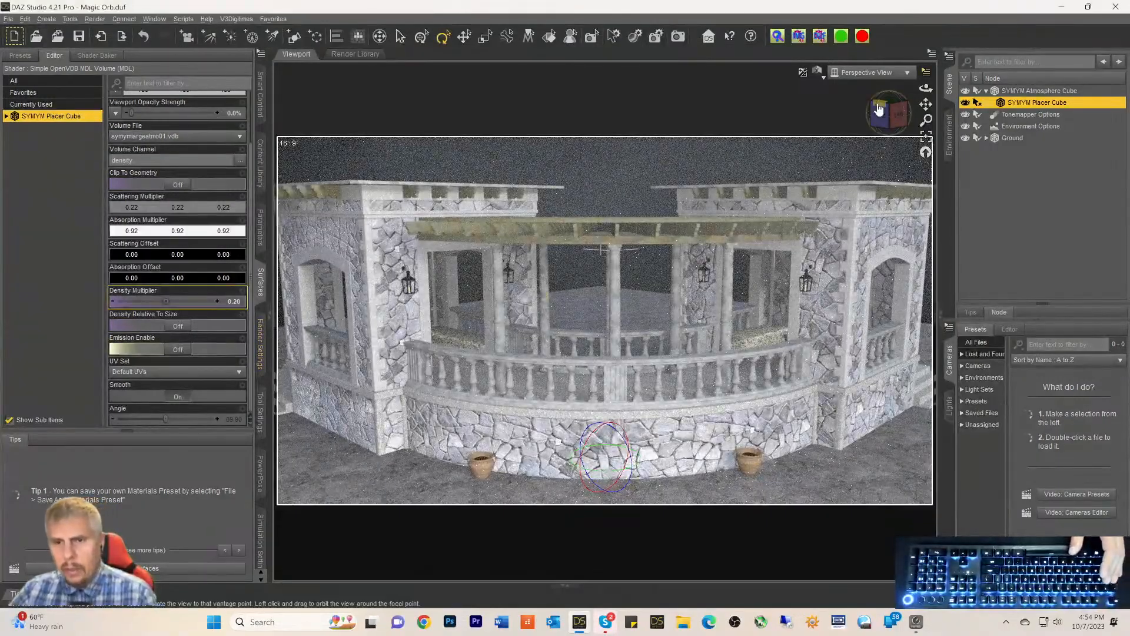
# Delete the SYMYM Atmosphere Cube together with its nested placer cube from the scene
pyautogui.scroll(-1, 824, 235)
pyautogui.scroll(-5, 823, 231)
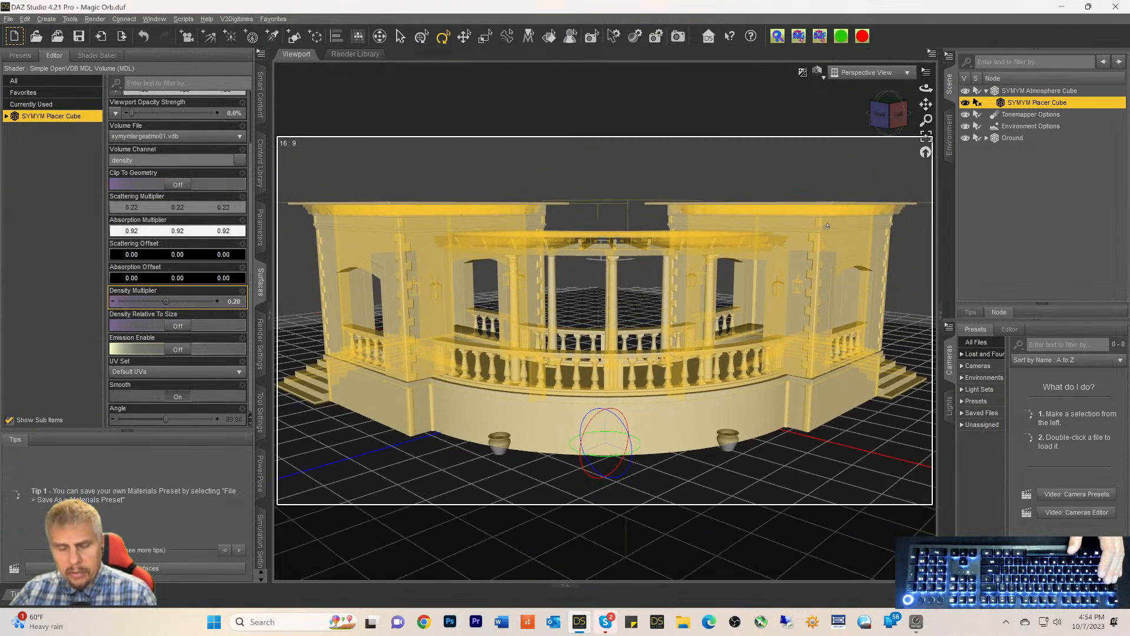
pyautogui.scroll(-4, 827, 226)
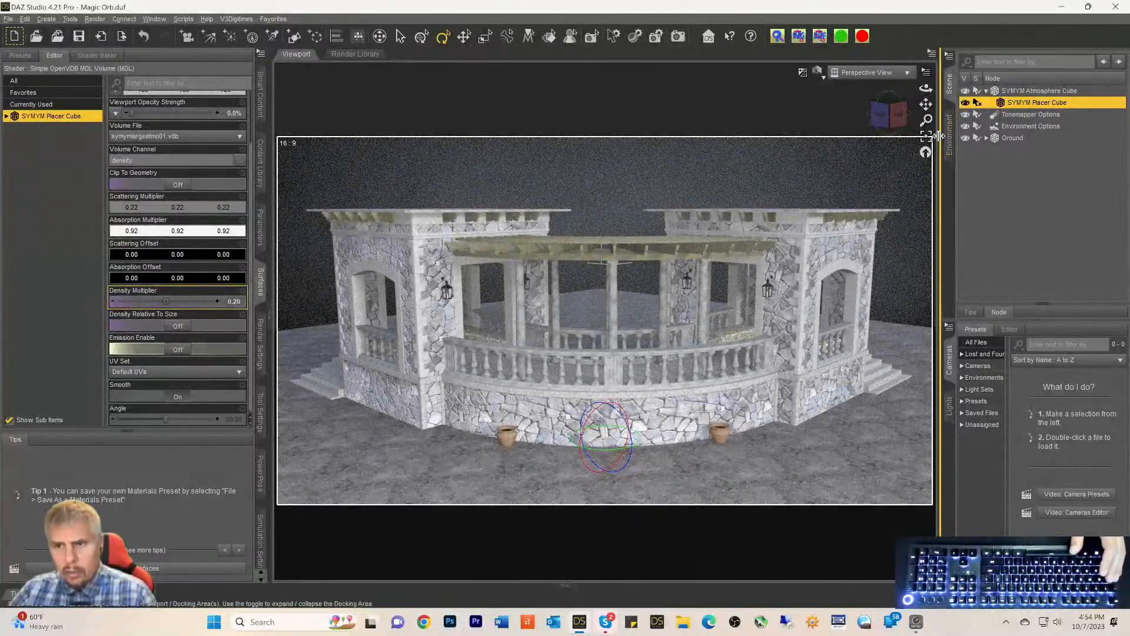
pyautogui.moveTo(895, 123); pyautogui.dragTo(892, 112)
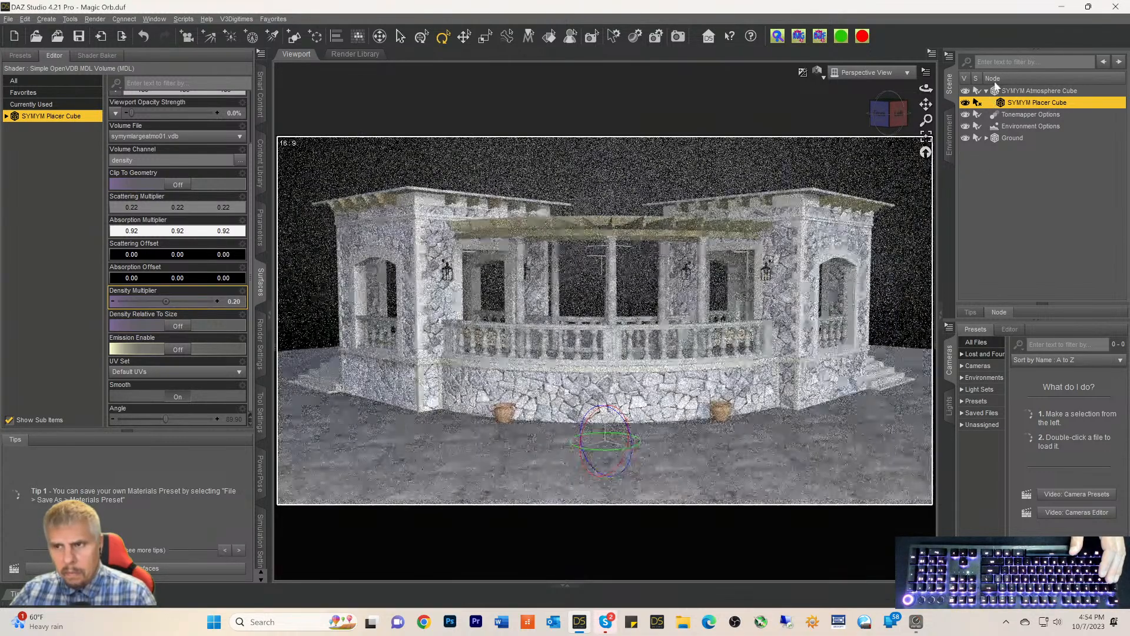
pyautogui.click(999, 91)
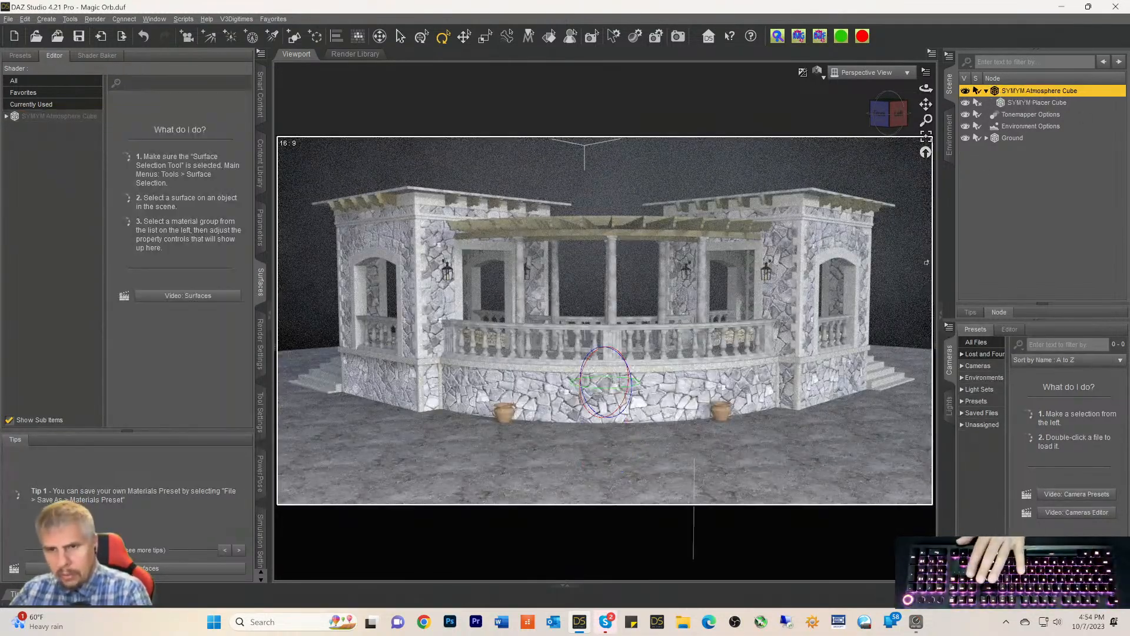
pyautogui.press('Delete')
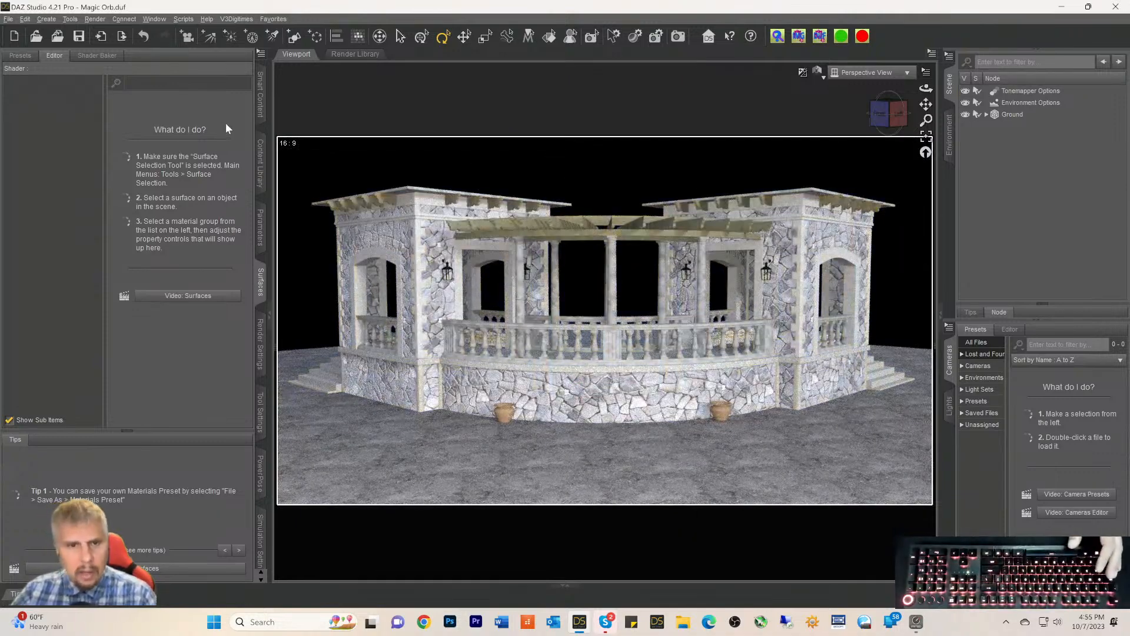
# Search the product library for VDB and load the SYMYM Atmosphere Area prop from SY Mysterious Magic VDB
pyautogui.click(259, 97)
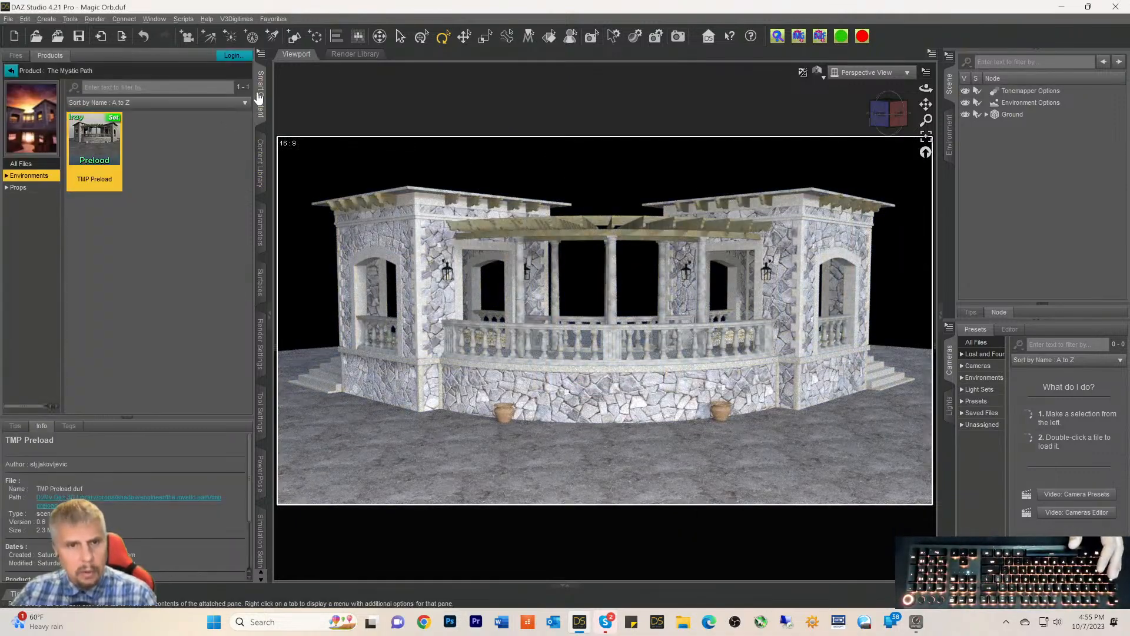
pyautogui.click(9, 72)
pyautogui.write('VDB')
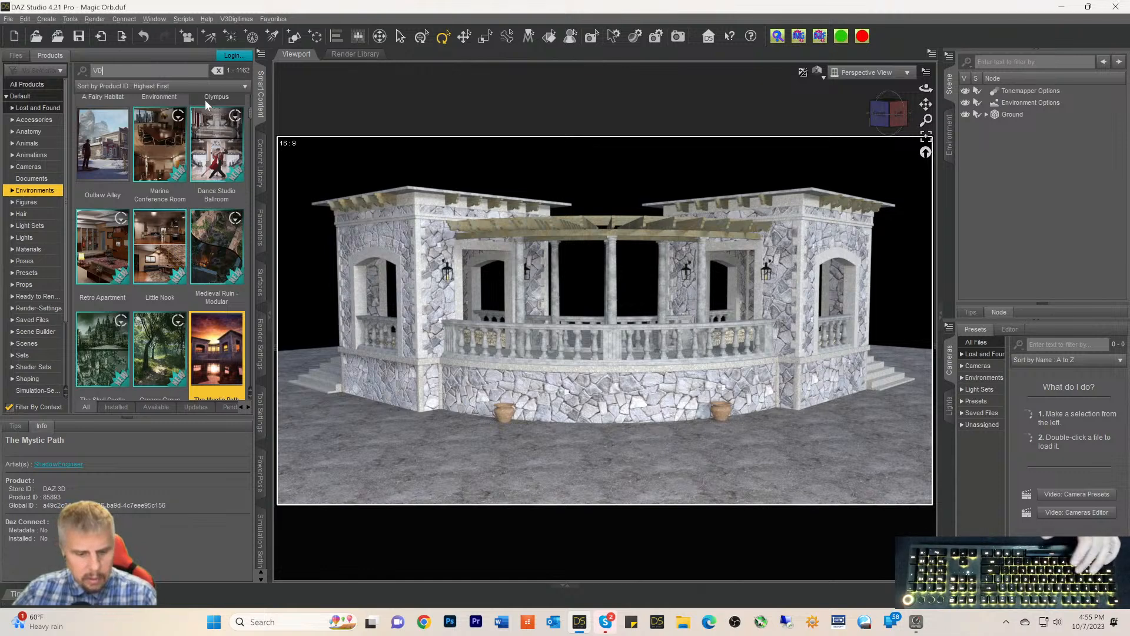
pyautogui.click(20, 96)
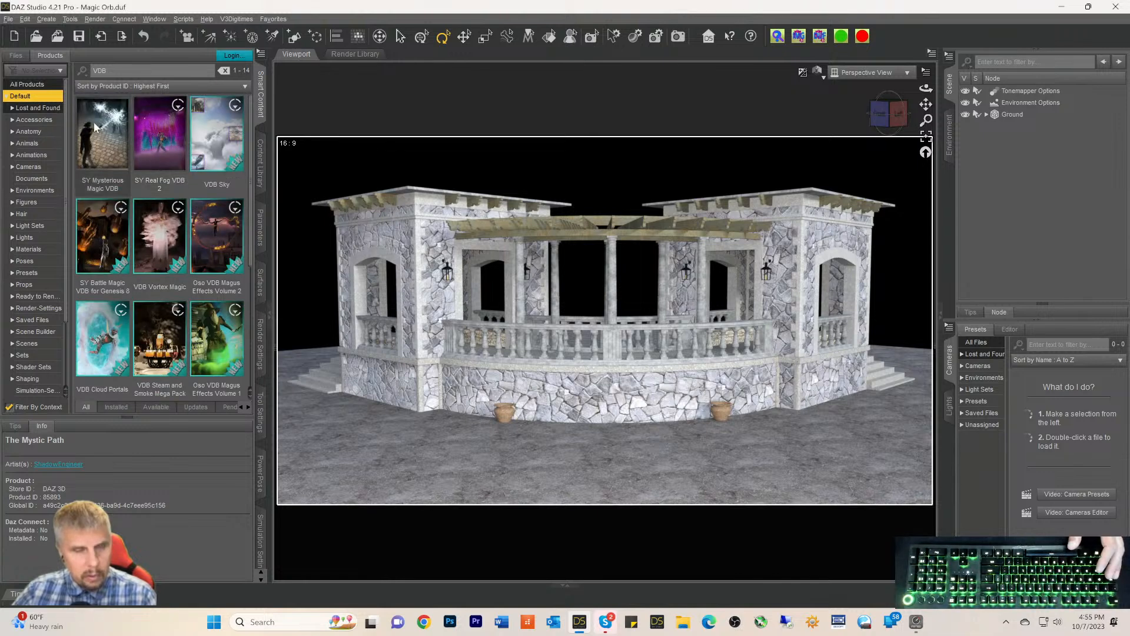
pyautogui.doubleClick(94, 122)
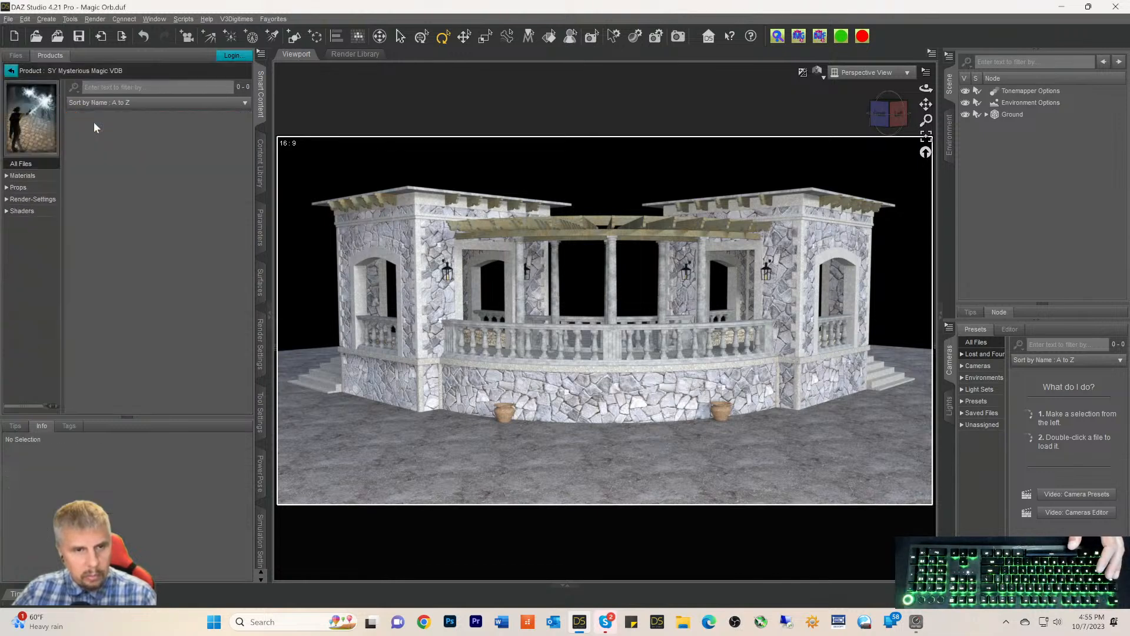
pyautogui.click(22, 190)
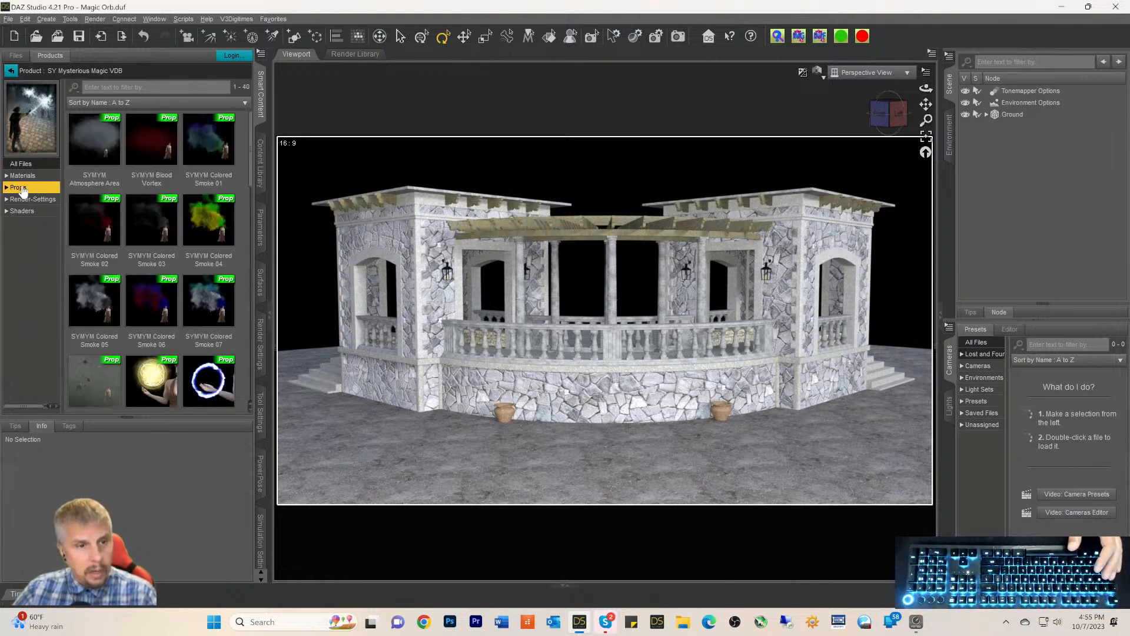
pyautogui.doubleClick(103, 152)
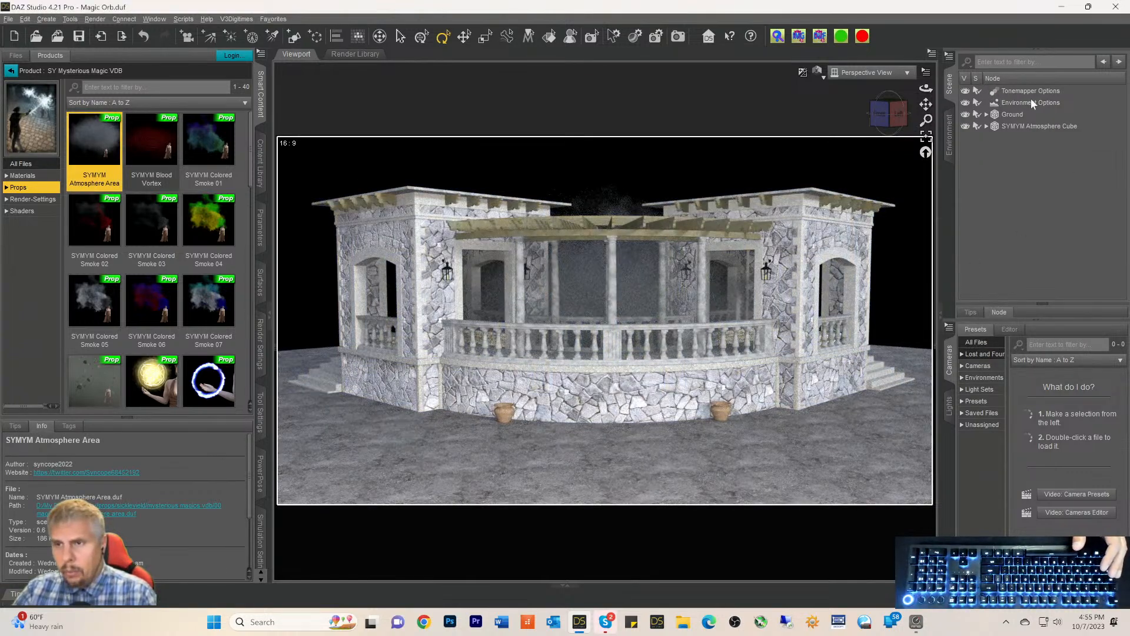
# Move the new SYMYM Atmosphere Cube forward in front of the curved balcony and raise it slightly so its smoke surrounds the building
pyautogui.click(999, 128)
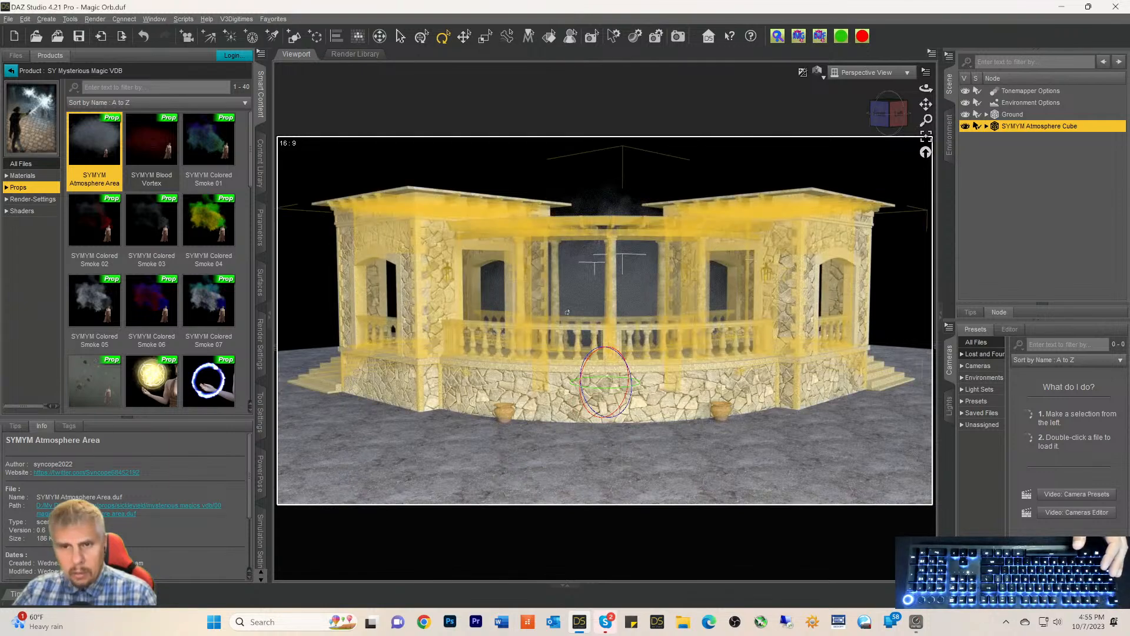
pyautogui.click(465, 37)
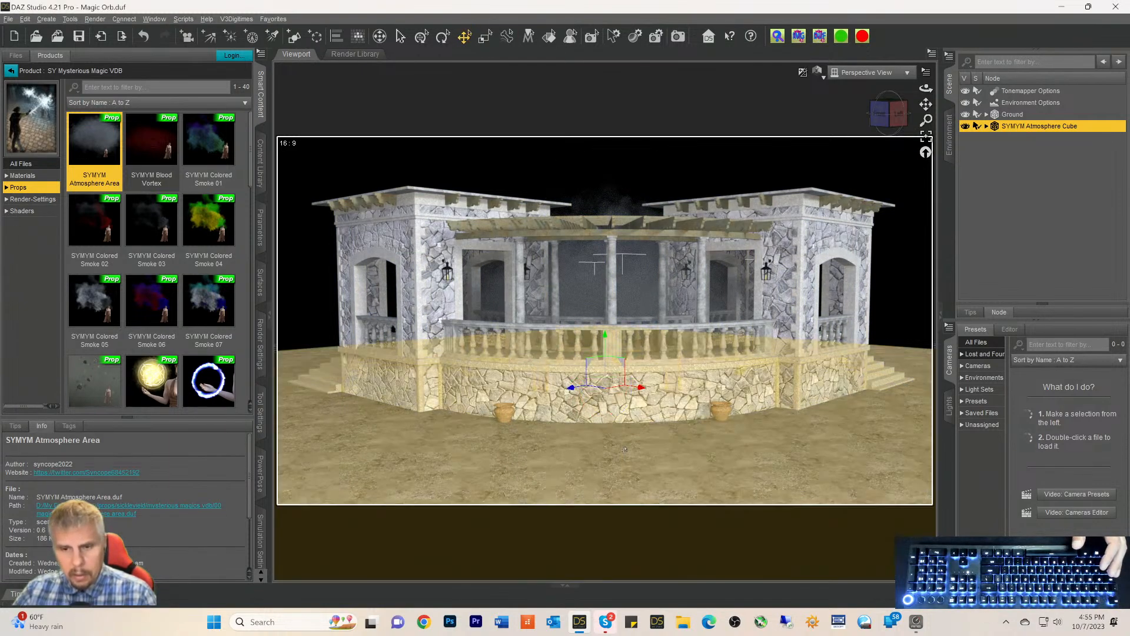
pyautogui.moveTo(571, 388)
pyautogui.mouseDown()
pyautogui.moveTo(506, 393)
pyautogui.moveTo(419, 434)
pyautogui.moveTo(356, 428)
pyautogui.moveTo(292, 443)
pyautogui.mouseUp()
pyautogui.moveTo(378, 432); pyautogui.dragTo(528, 480)
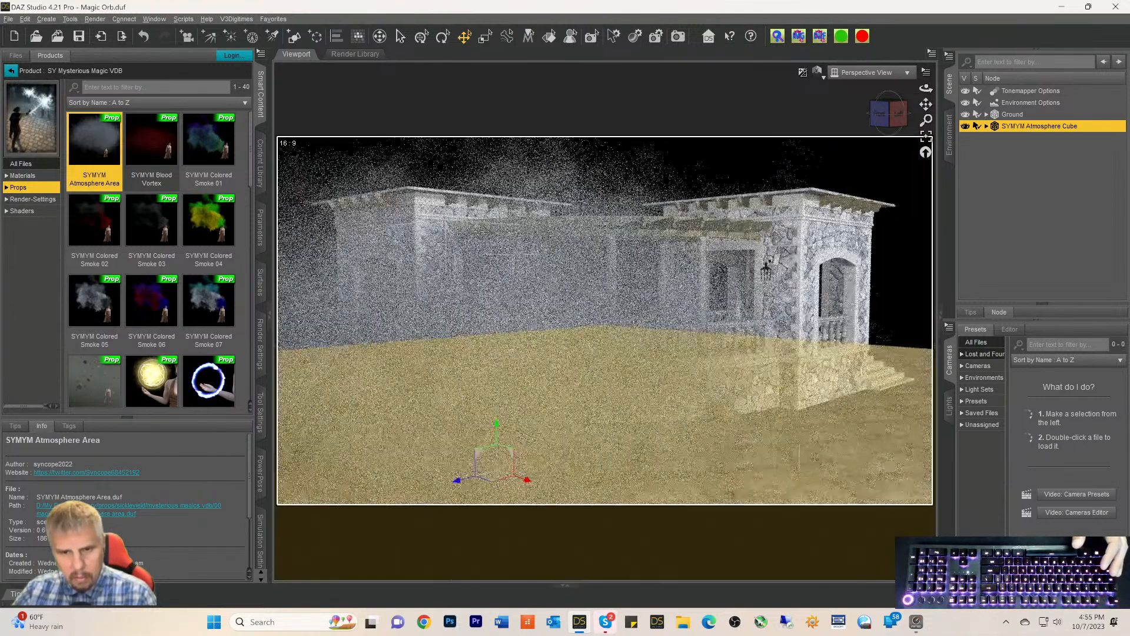
pyautogui.moveTo(454, 481); pyautogui.dragTo(391, 496)
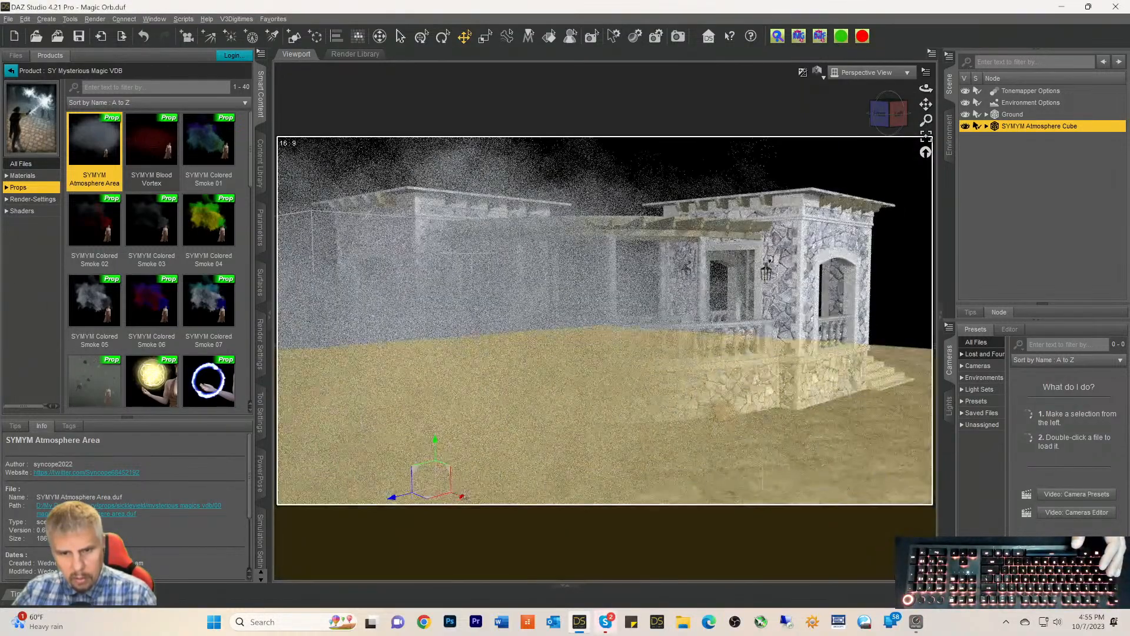
pyautogui.moveTo(462, 495); pyautogui.dragTo(662, 524)
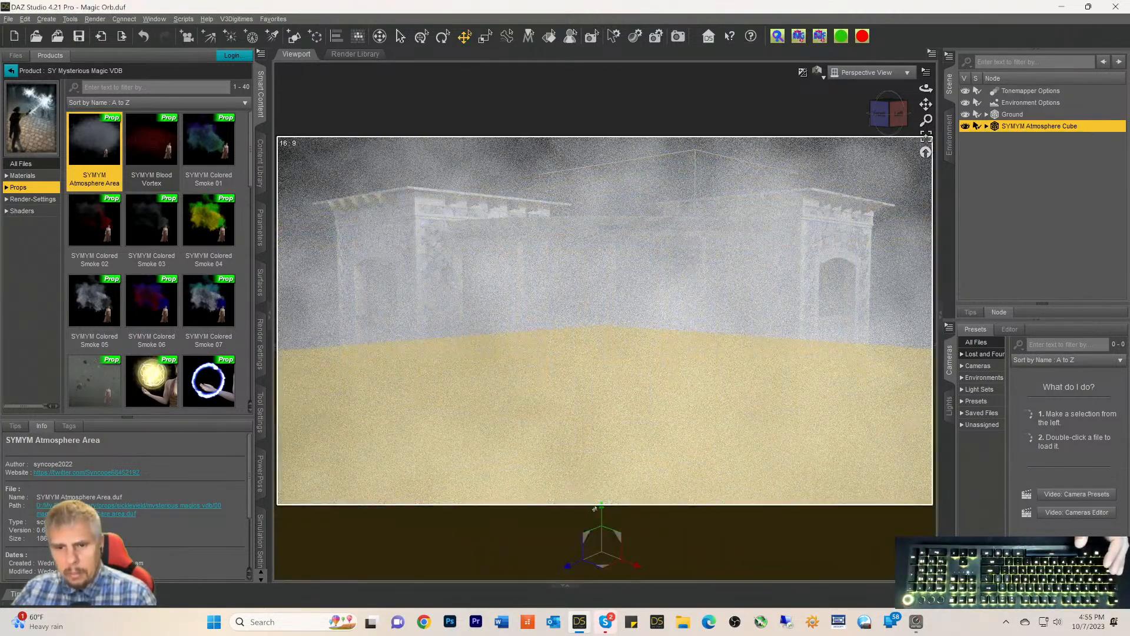
pyautogui.moveTo(600, 509); pyautogui.dragTo(602, 470)
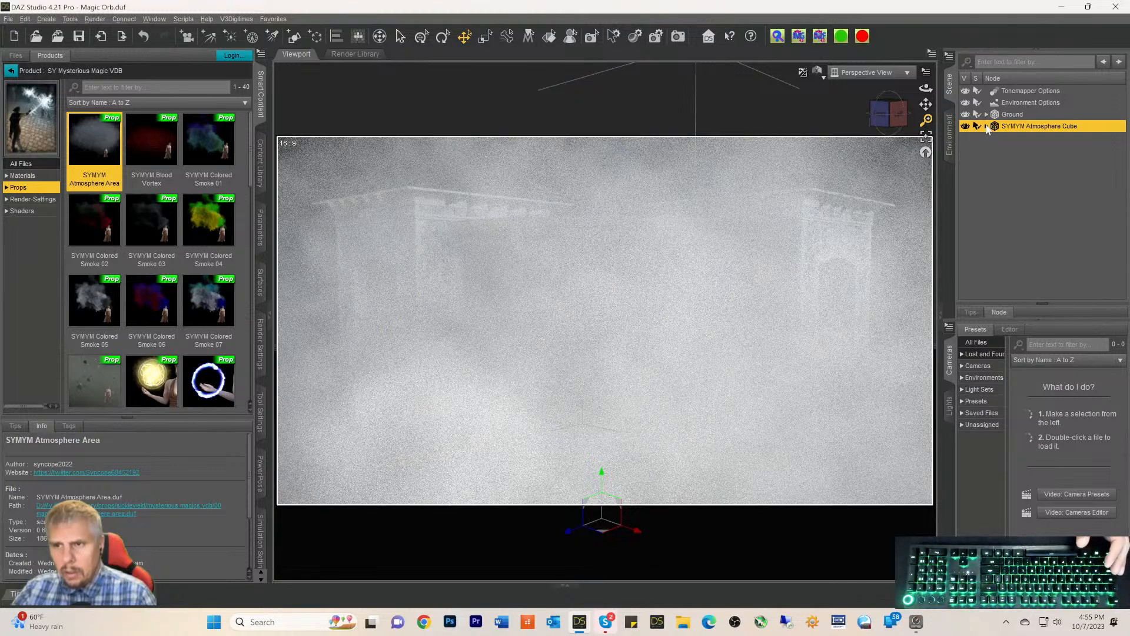
# Set the Density Multiplier of the SYMYM Placer Cube nested under the new atmosphere cube to 1 in its surface properties
pyautogui.click(1012, 139)
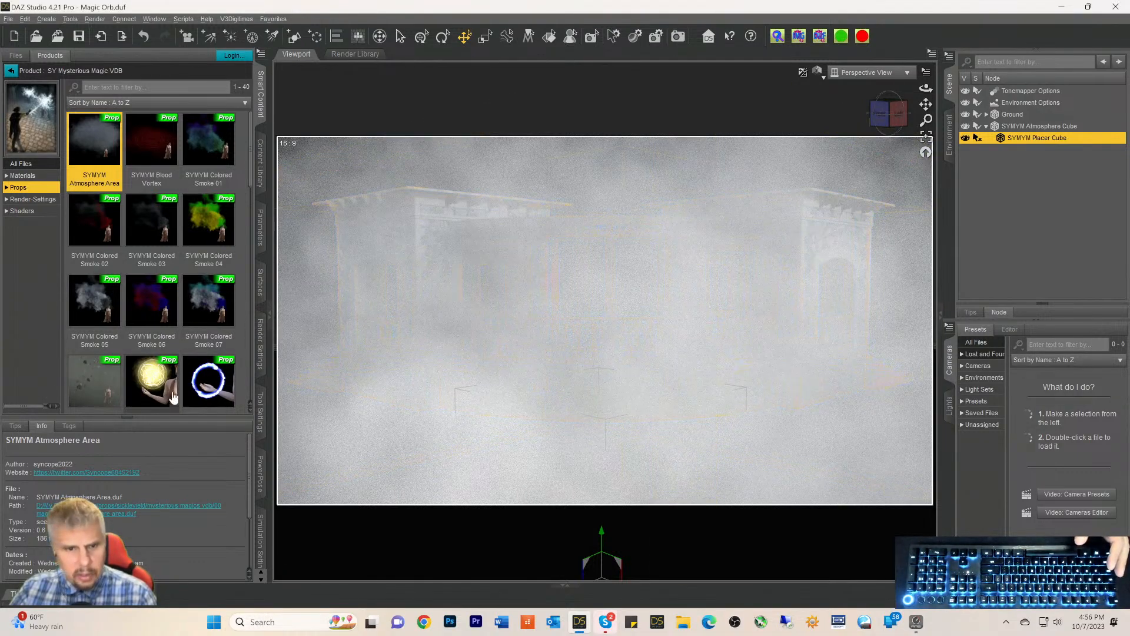
pyautogui.click(260, 283)
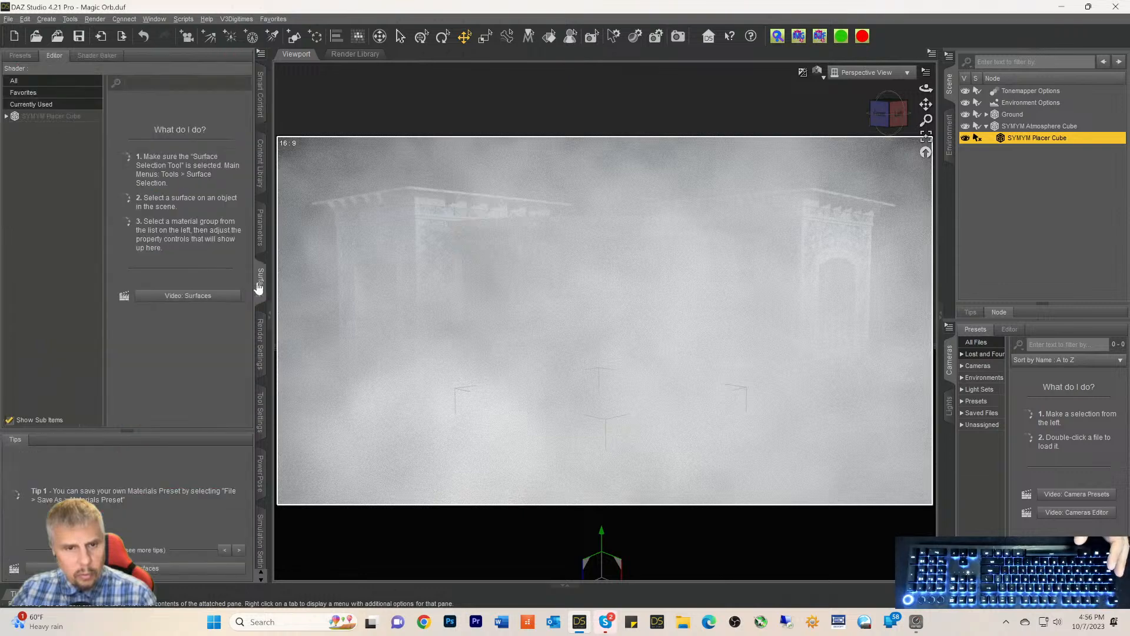
pyautogui.click(52, 118)
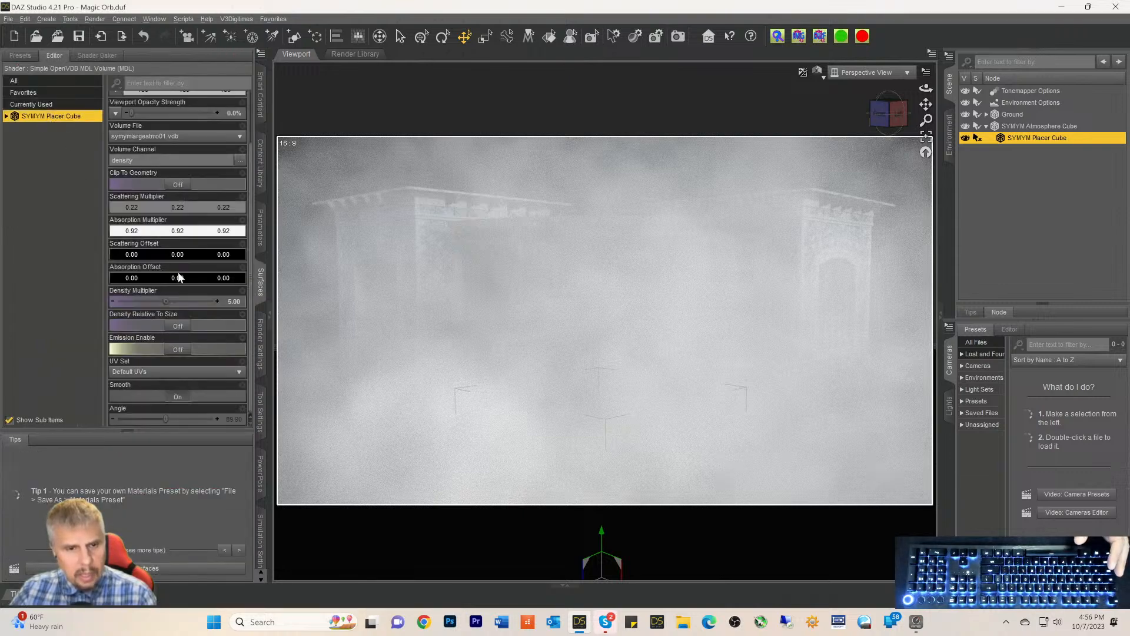
pyautogui.click(238, 300)
pyautogui.write('1')
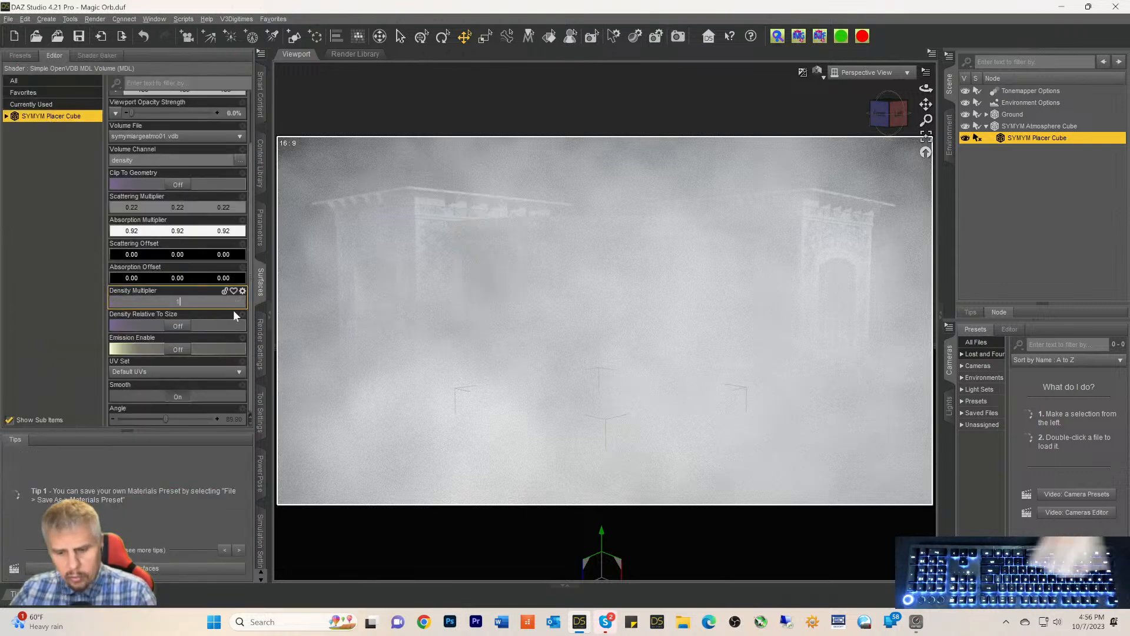
pyautogui.press('Return')
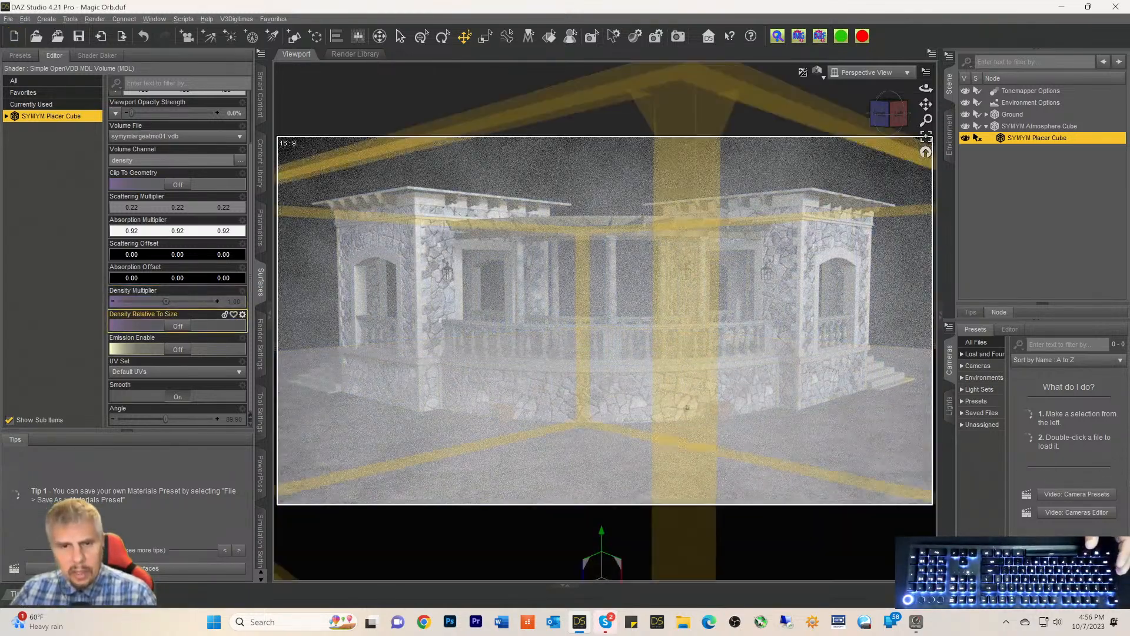
# Lower the placer cube's Density Multiplier to 0.2 to thin the haze over the building
pyautogui.click(238, 301)
pyautogui.write('.2')
pyautogui.press('Return')
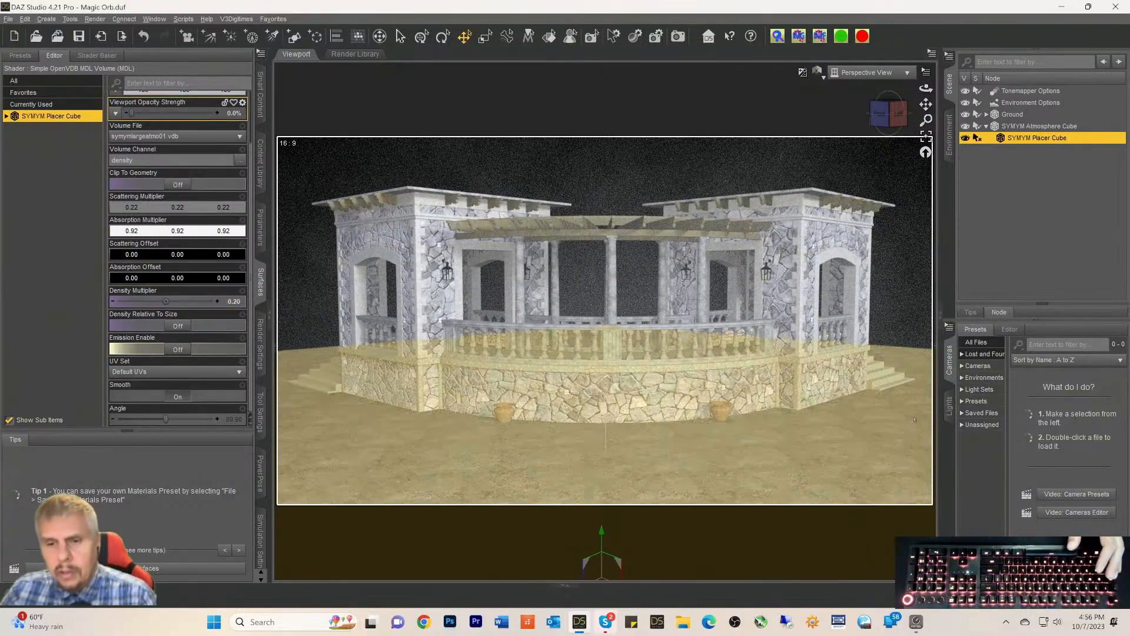
# Delete the Ground node and its building from the scene, leaving the atmosphere cube in place
pyautogui.click(1007, 127)
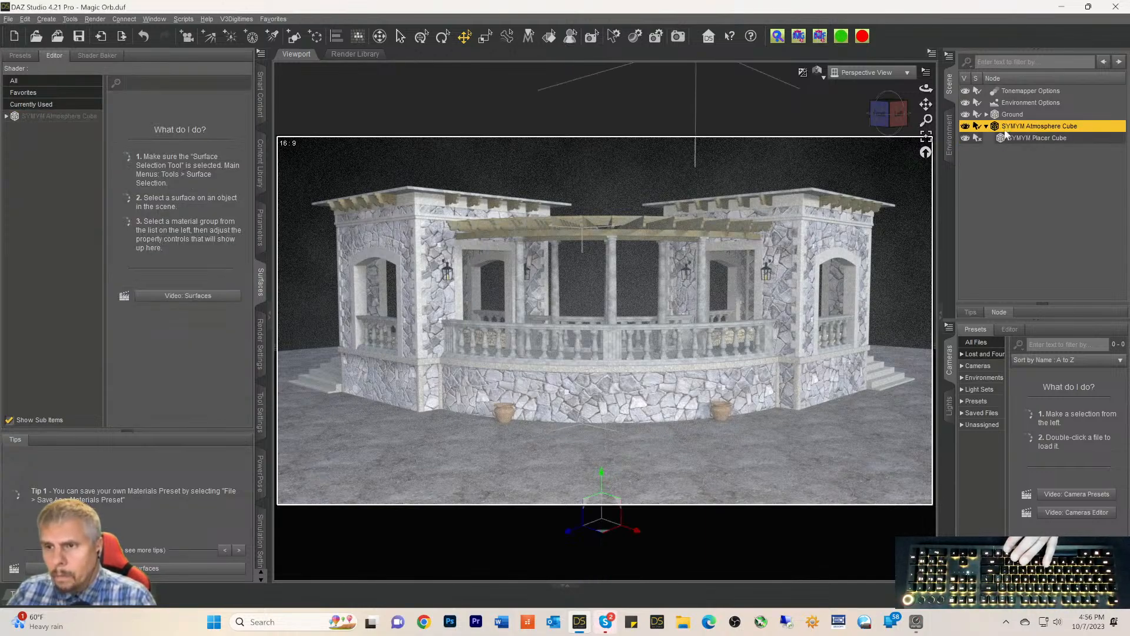
pyautogui.click(1007, 115)
pyautogui.press('Delete')
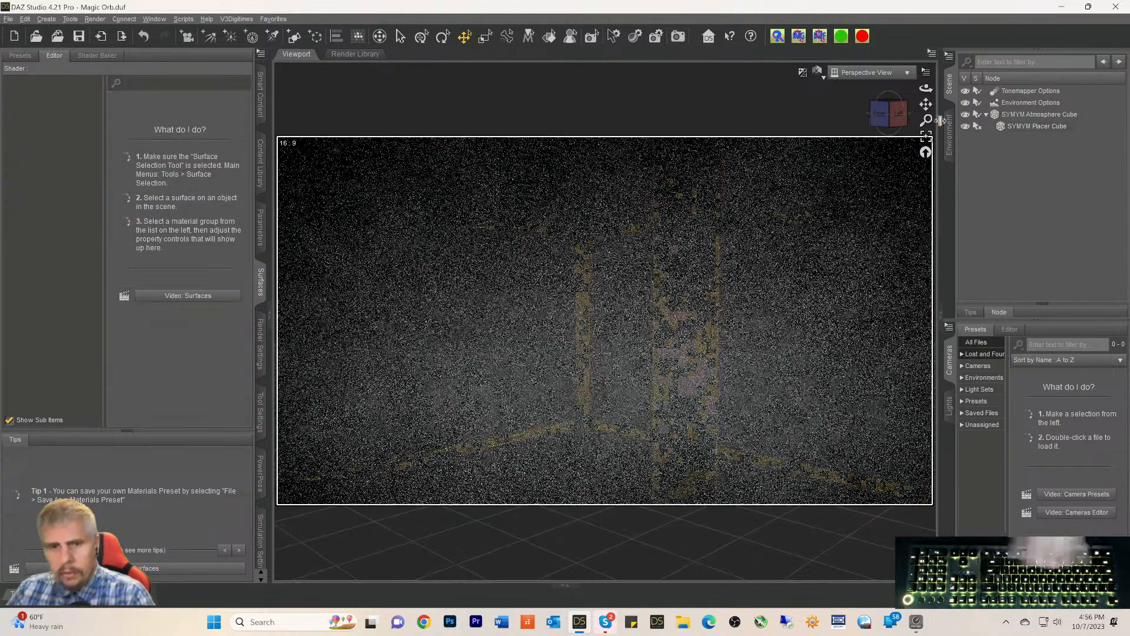
# Return to the product list, clear the VDB search filter and show the Environments category
pyautogui.click(260, 164)
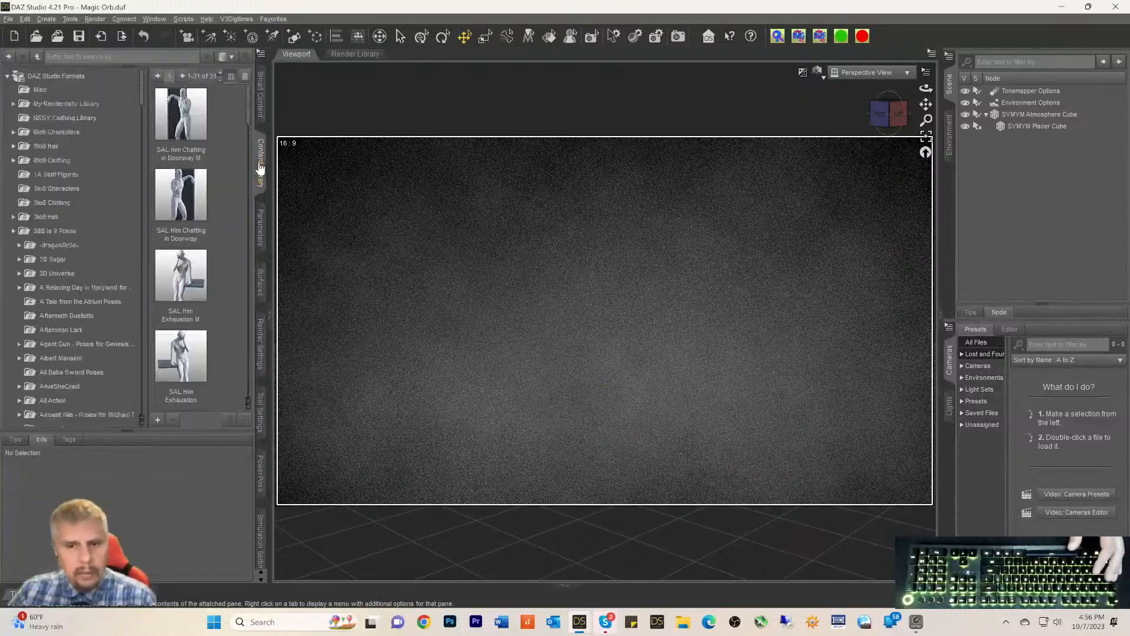
pyautogui.click(263, 108)
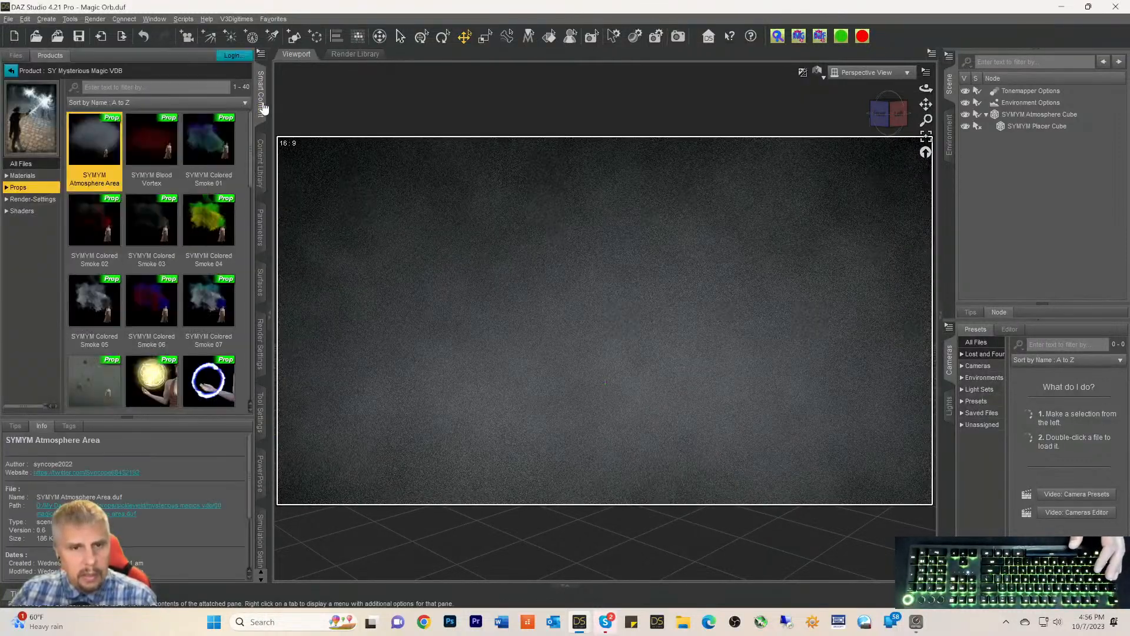
pyautogui.click(12, 71)
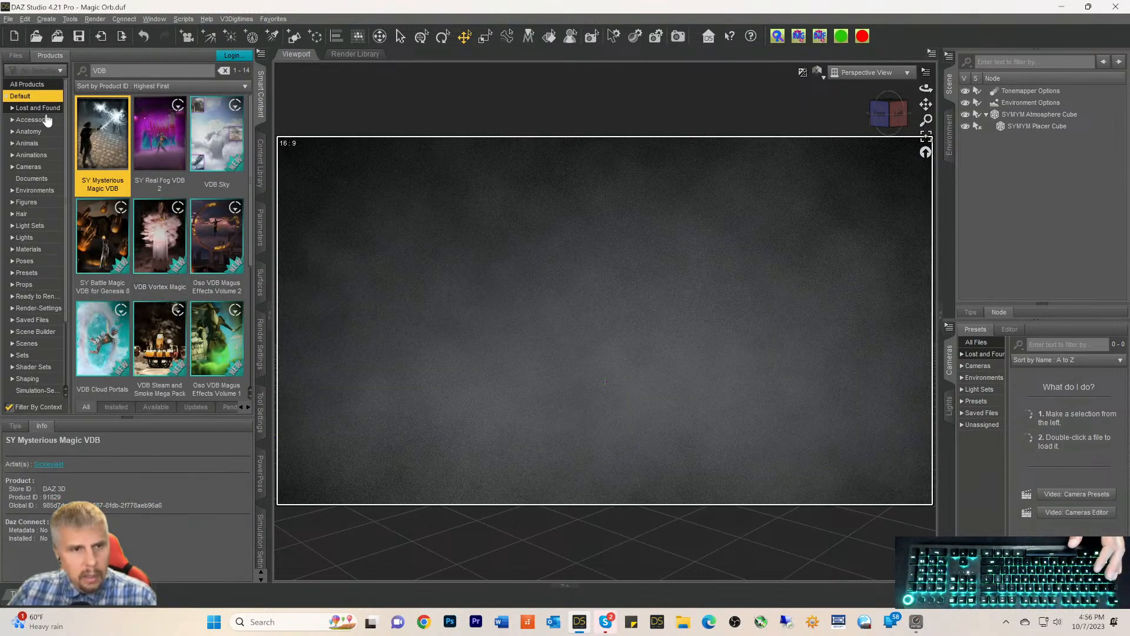
pyautogui.moveTo(114, 71); pyautogui.dragTo(88, 71)
pyautogui.press('BackSpace')
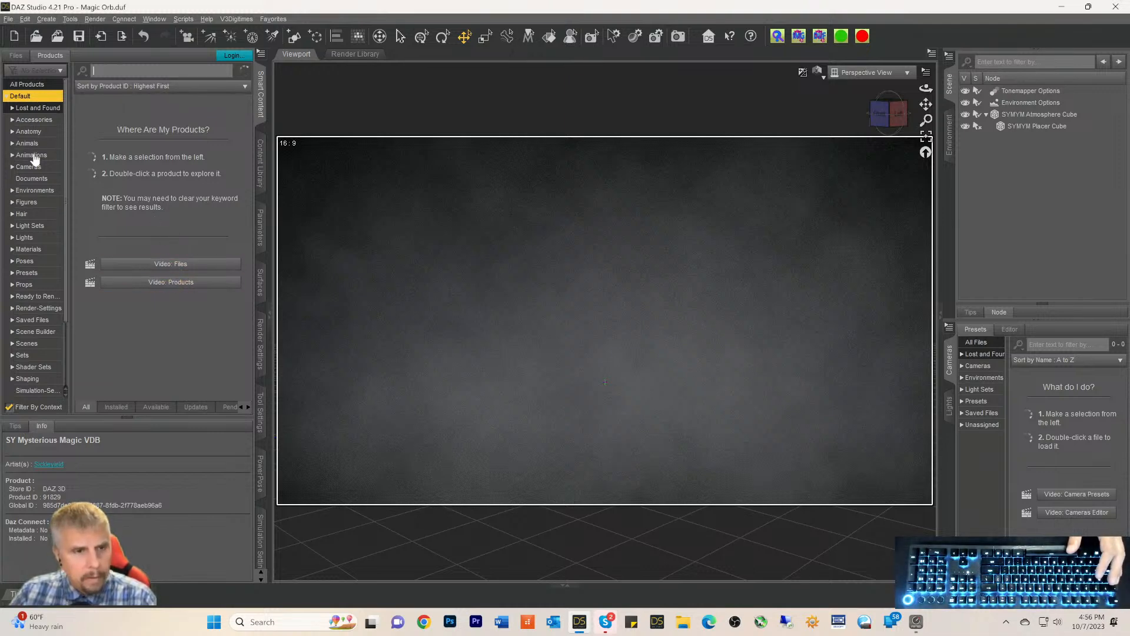
pyautogui.click(26, 190)
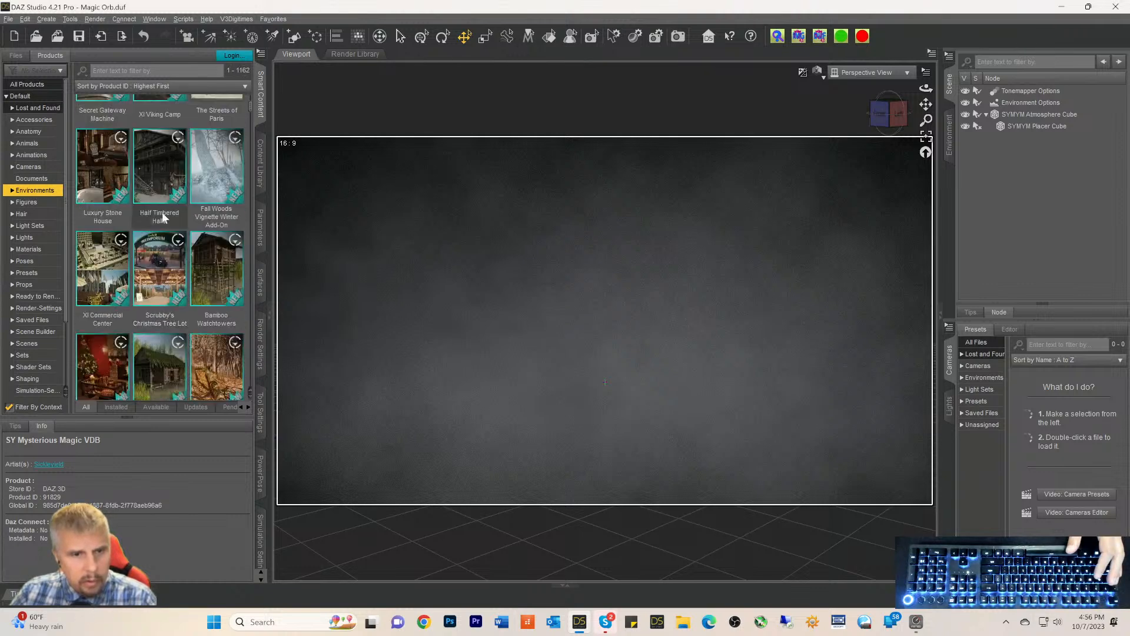
# Look through the Environments products for another scene to combine with the atmosphere cube
pyautogui.moveTo(160, 154)
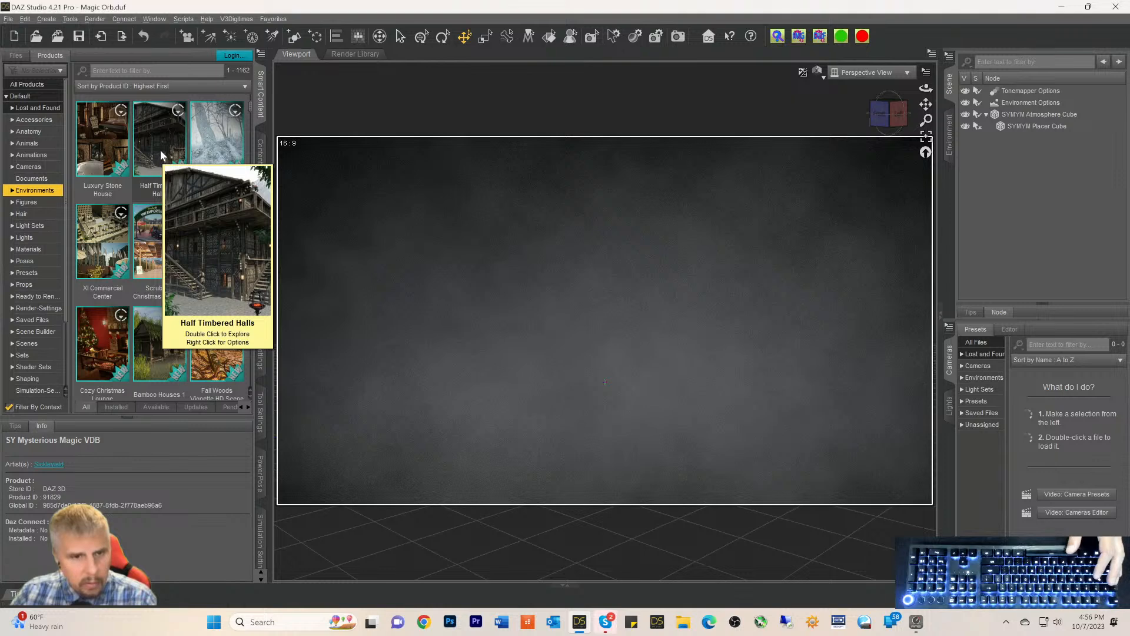
pyautogui.scroll(-5, 160, 149)
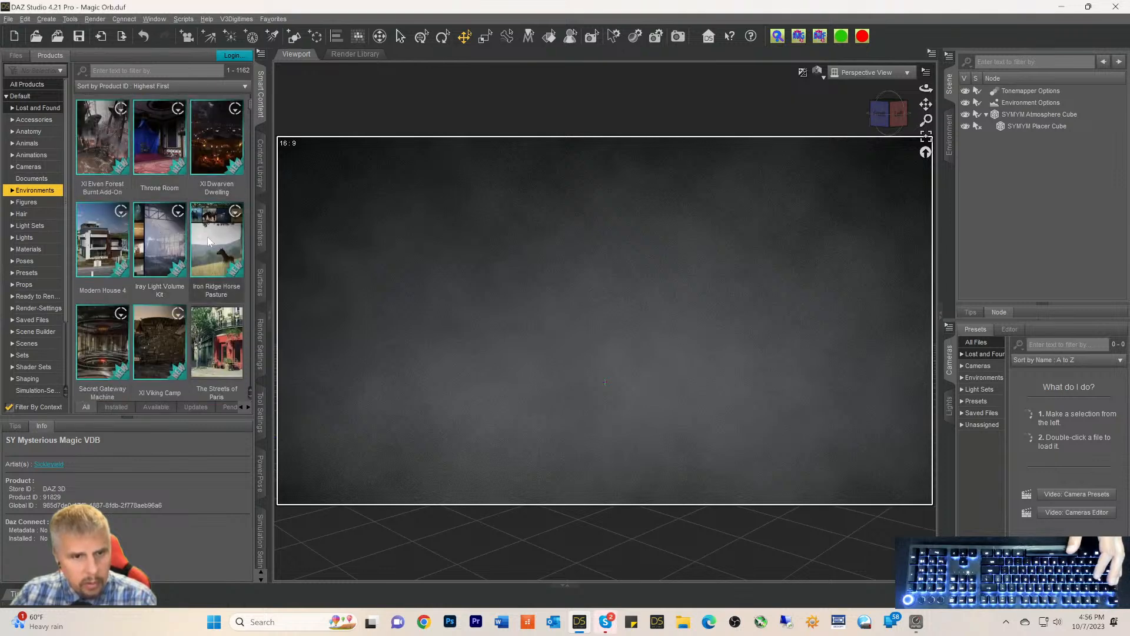
pyautogui.scroll(-5, 208, 237)
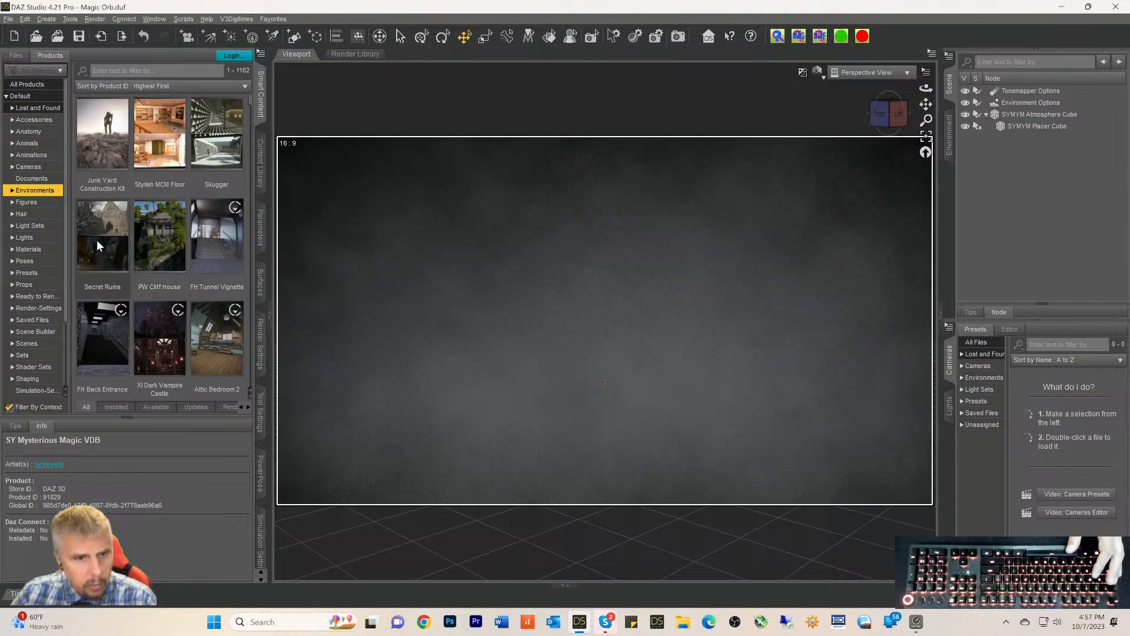
pyautogui.moveTo(181, 241)
pyautogui.moveTo(240, 137)
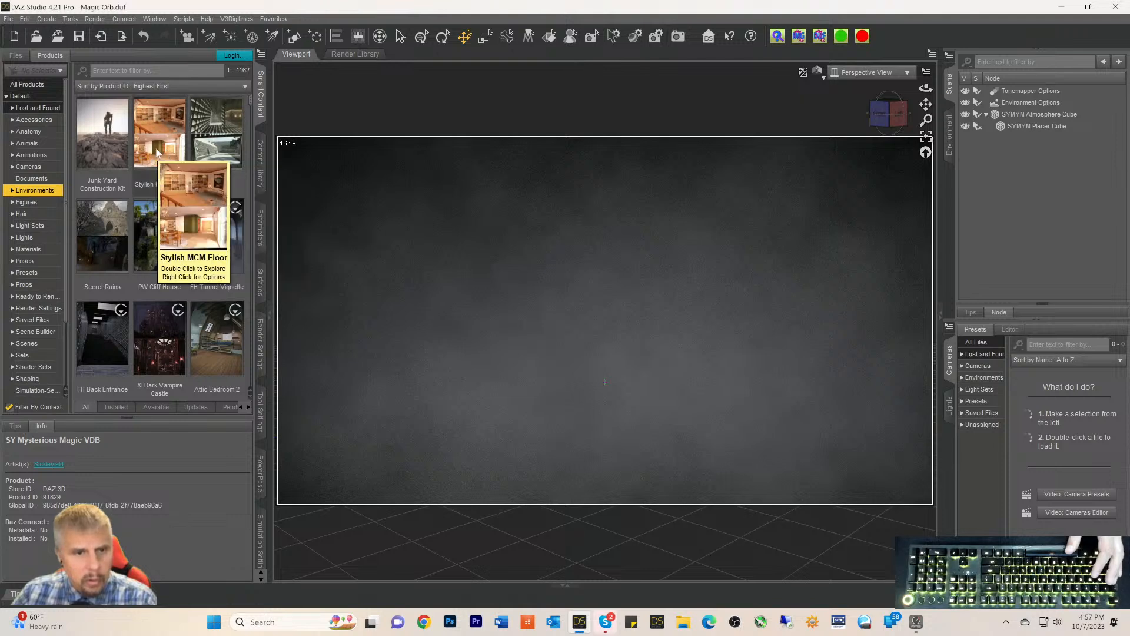
pyautogui.scroll(5, 165, 147)
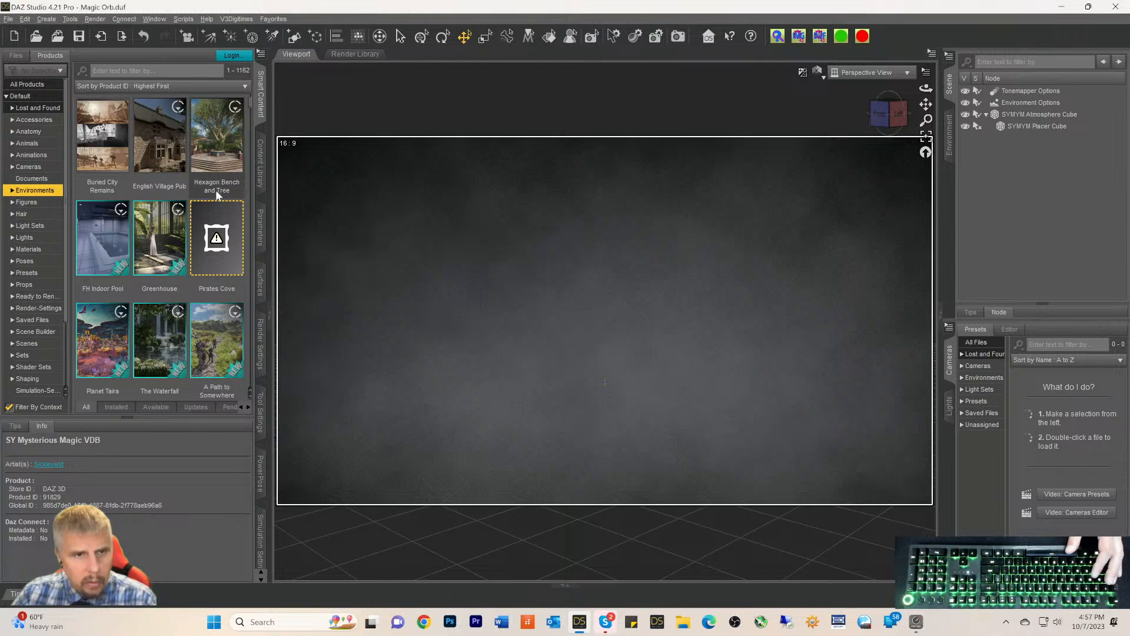
pyautogui.scroll(-3, 213, 183)
# Sort the products by release date, most recent first, and list everything in the Default category
pyautogui.click(204, 87)
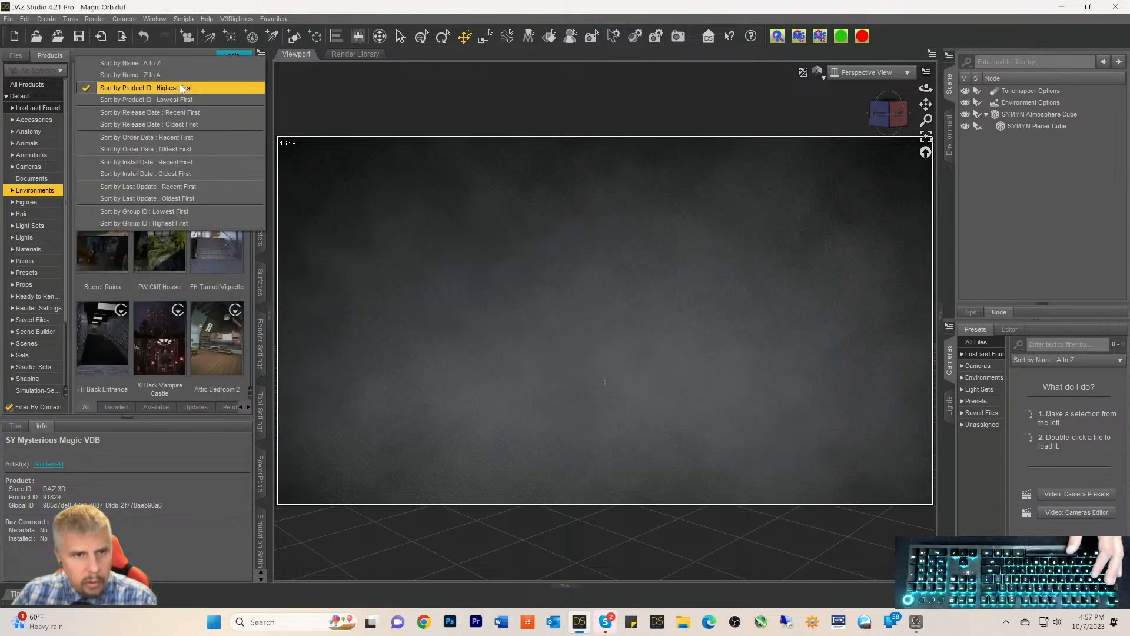
pyautogui.click(176, 112)
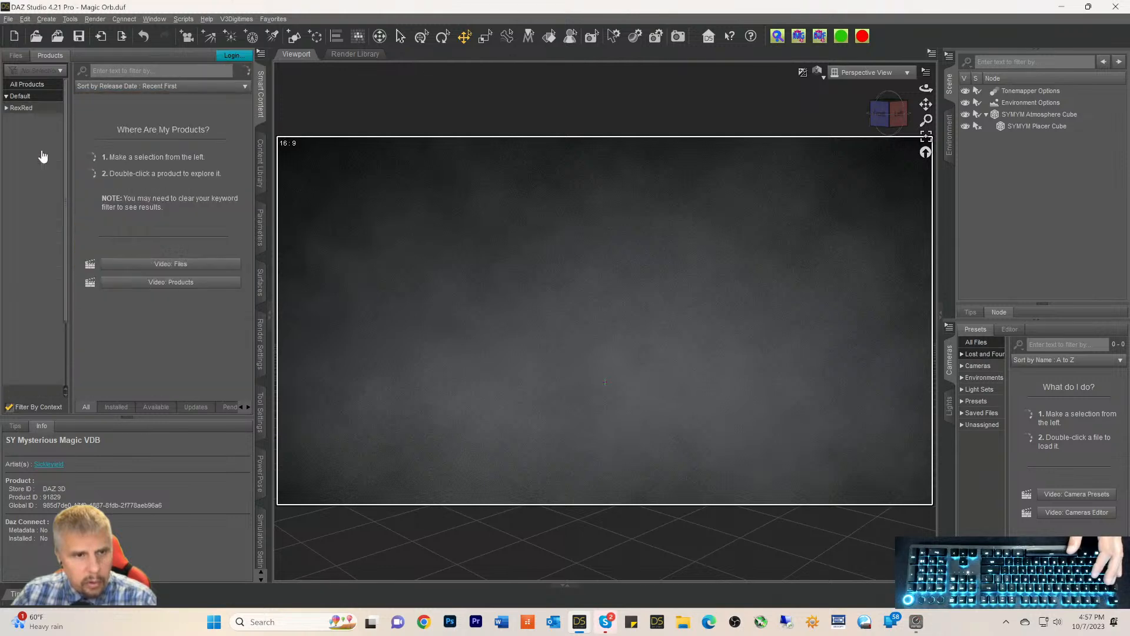
pyautogui.click(20, 98)
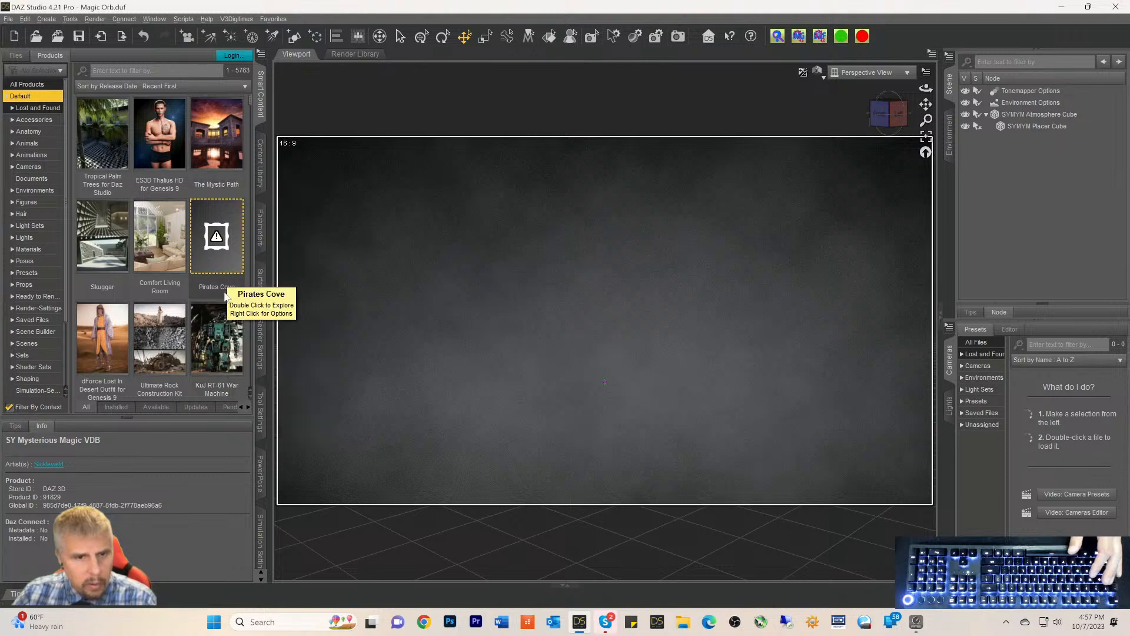
# Find the Pirates Cove product in the list and open it to explore its files
pyautogui.click(223, 254)
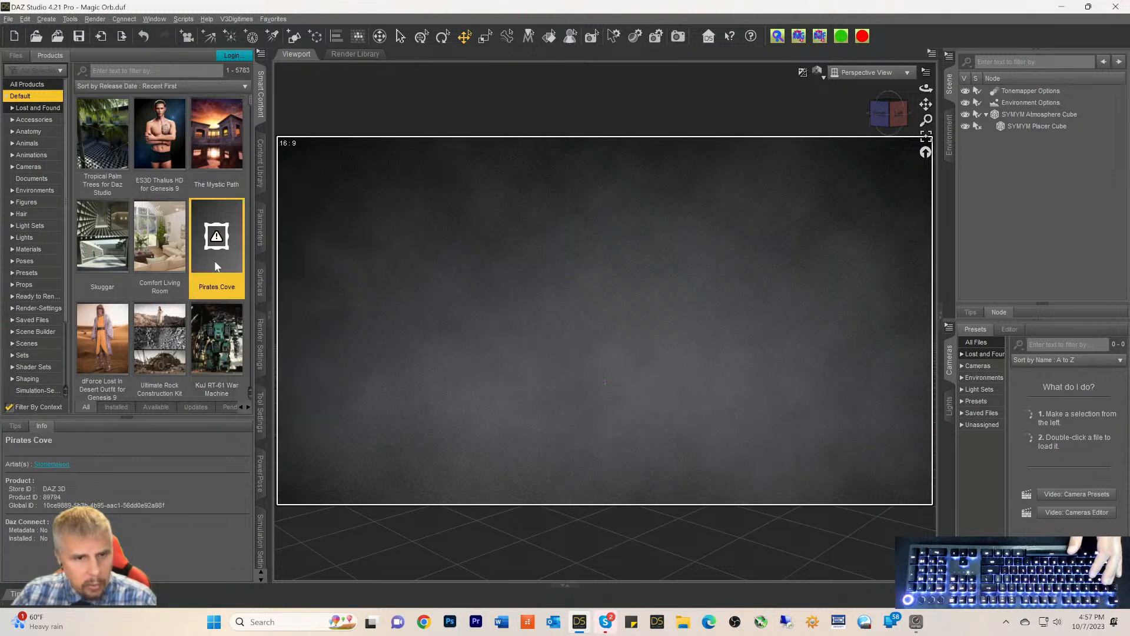
pyautogui.scroll(-5, 162, 242)
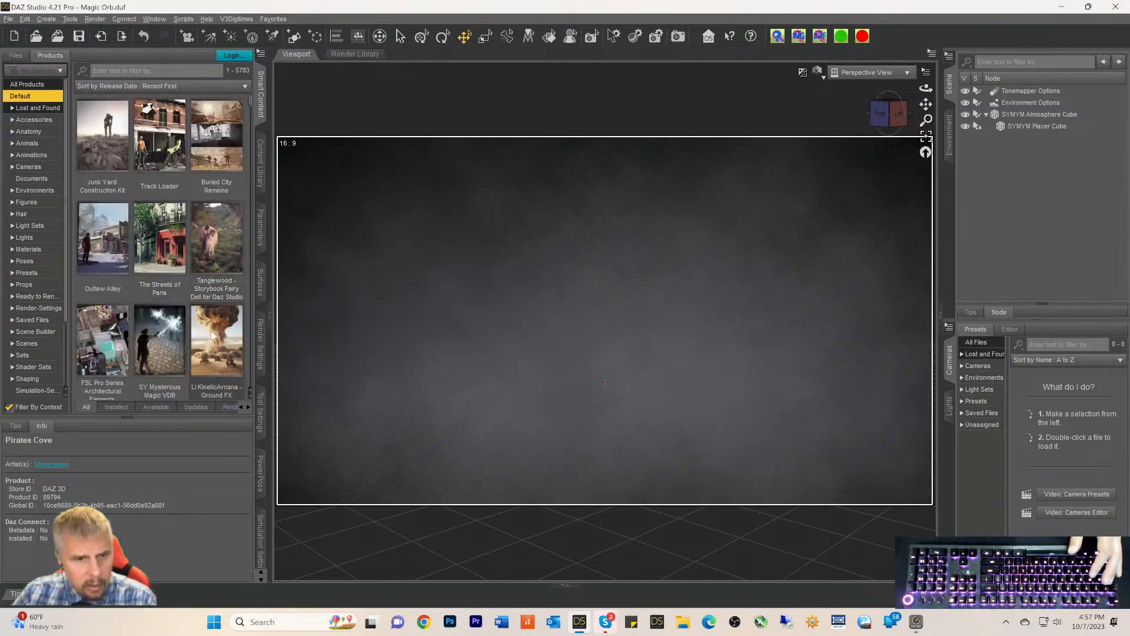
pyautogui.scroll(5, 210, 336)
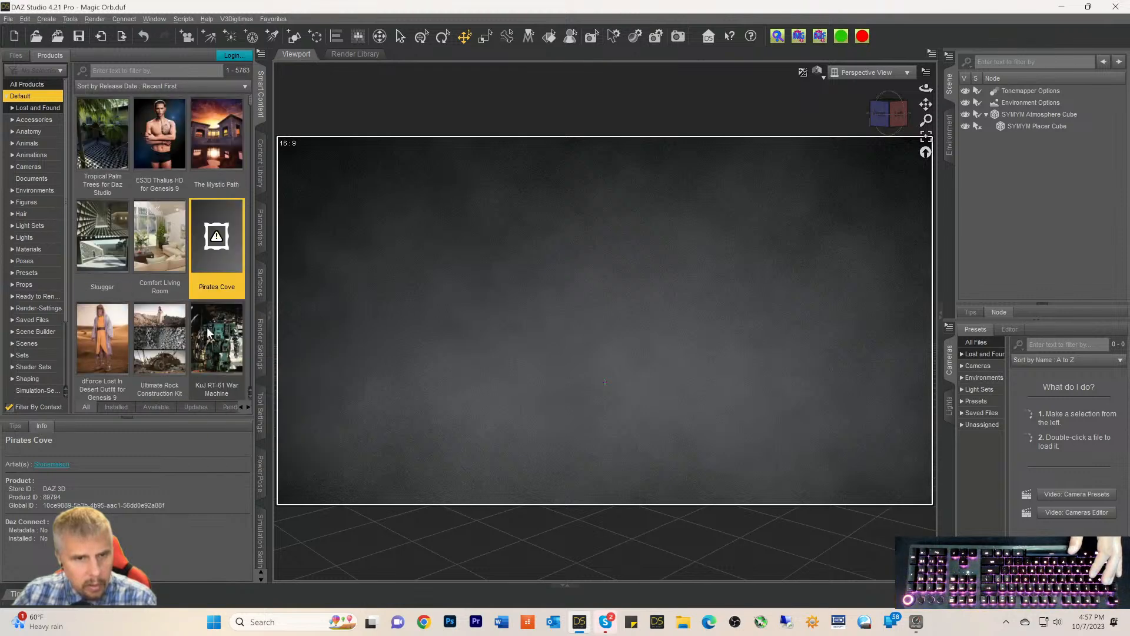
pyautogui.rightClick(211, 248)
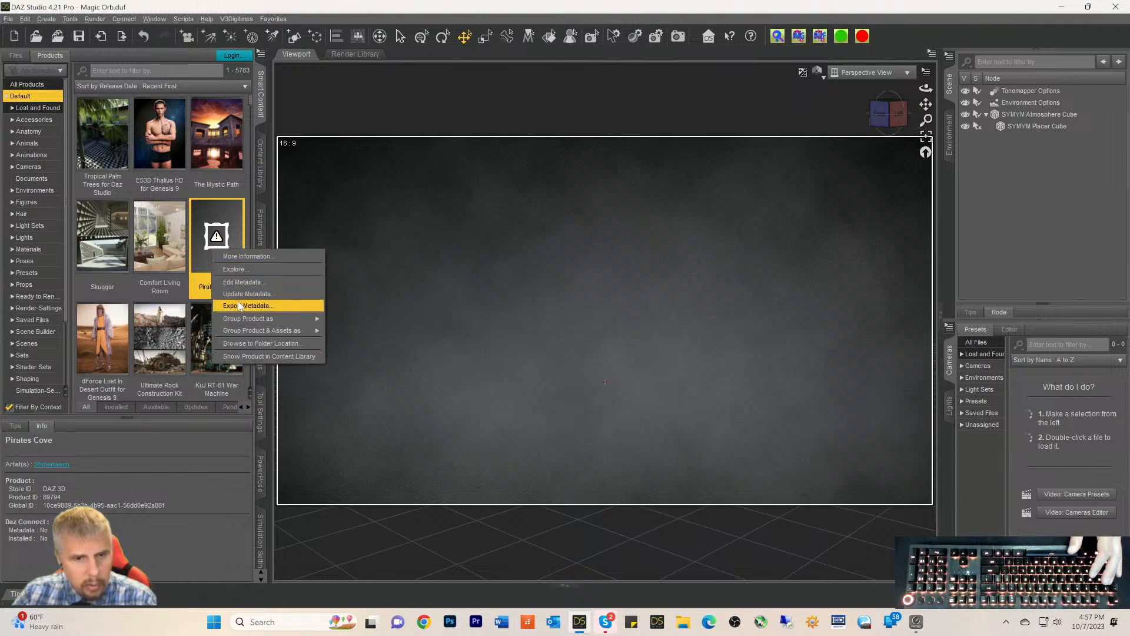
pyautogui.click(217, 235)
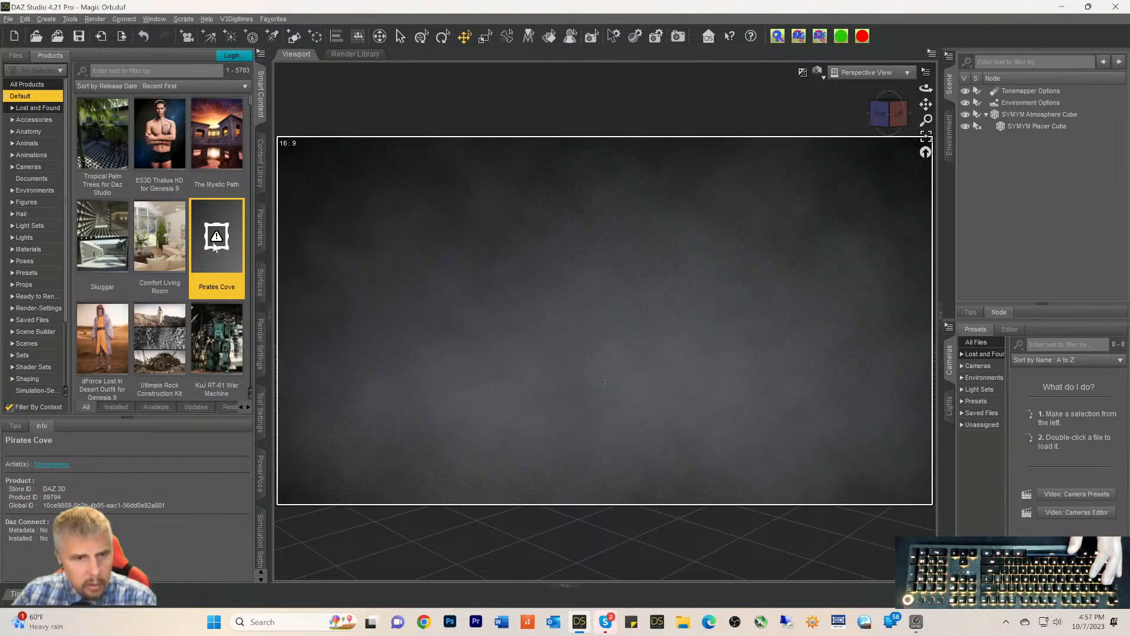
pyautogui.doubleClick(216, 244)
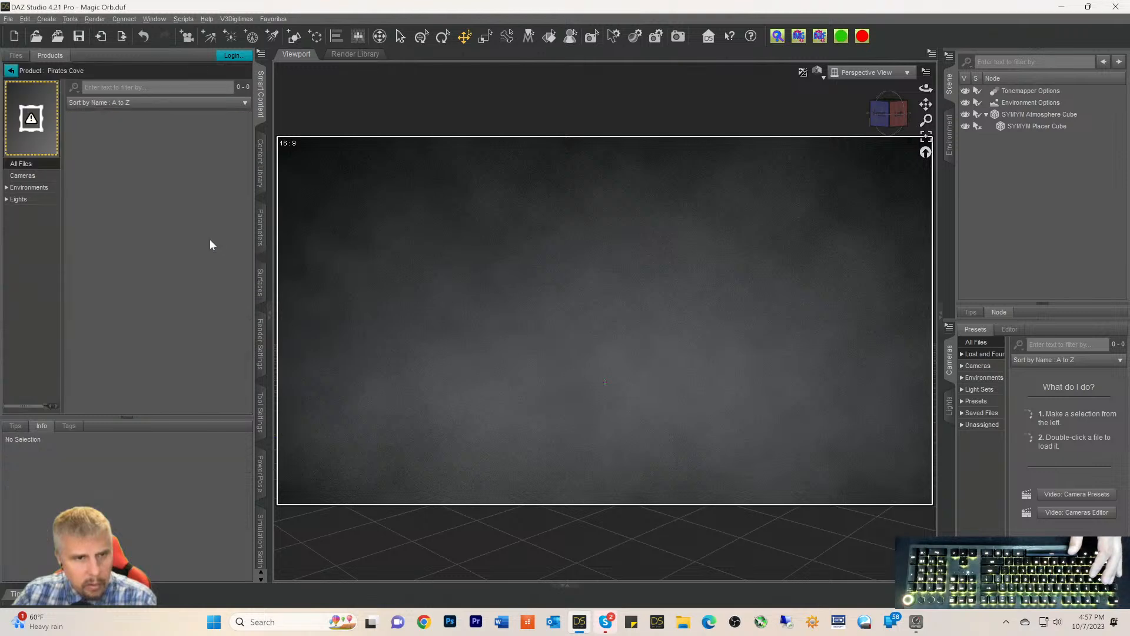
# Show the product's Environments files and add the PiratesCove set to the scene alongside the atmosphere cube
pyautogui.click(20, 187)
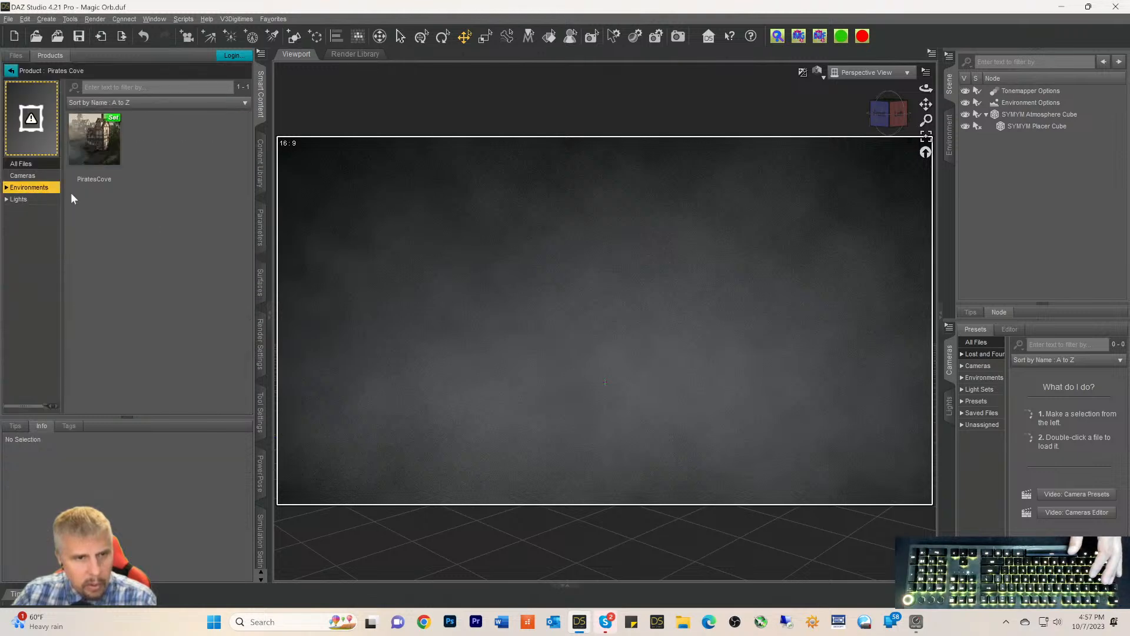
pyautogui.rightClick(91, 162)
pyautogui.click(123, 175)
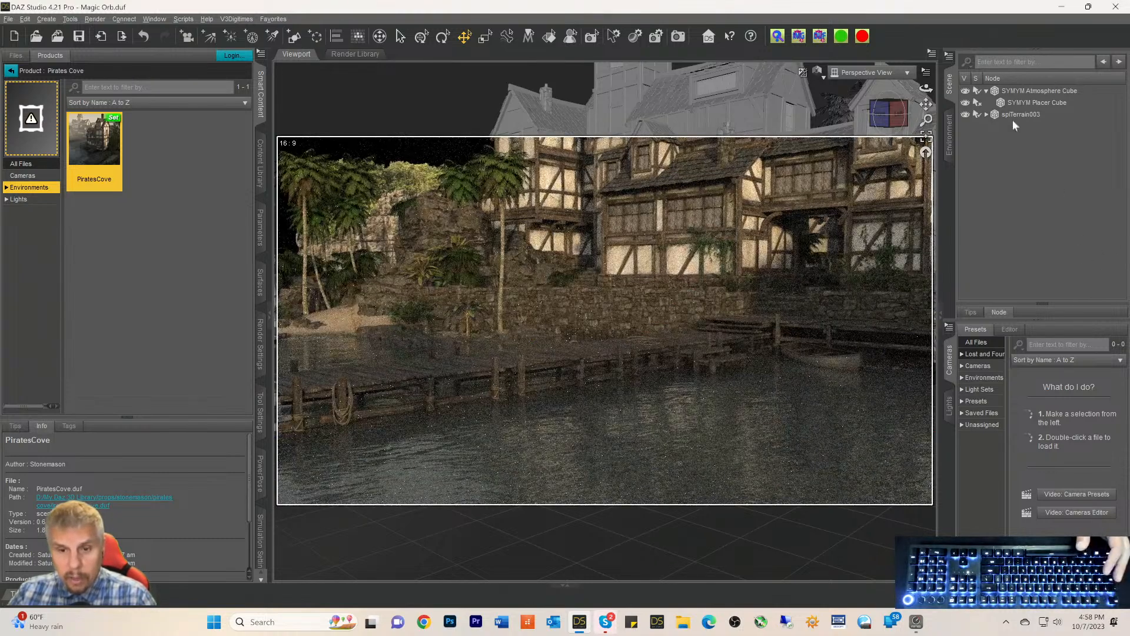
# Hide the SYMYM Atmosphere Cube and show it again to compare its effect on the cove
pyautogui.click(999, 115)
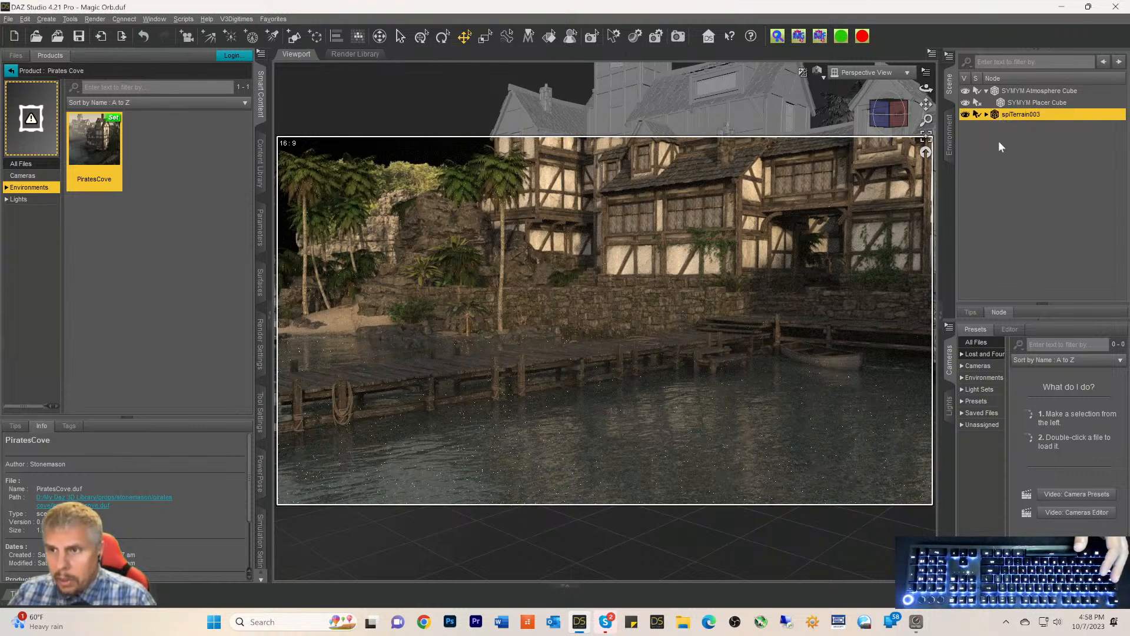
pyautogui.click(1015, 92)
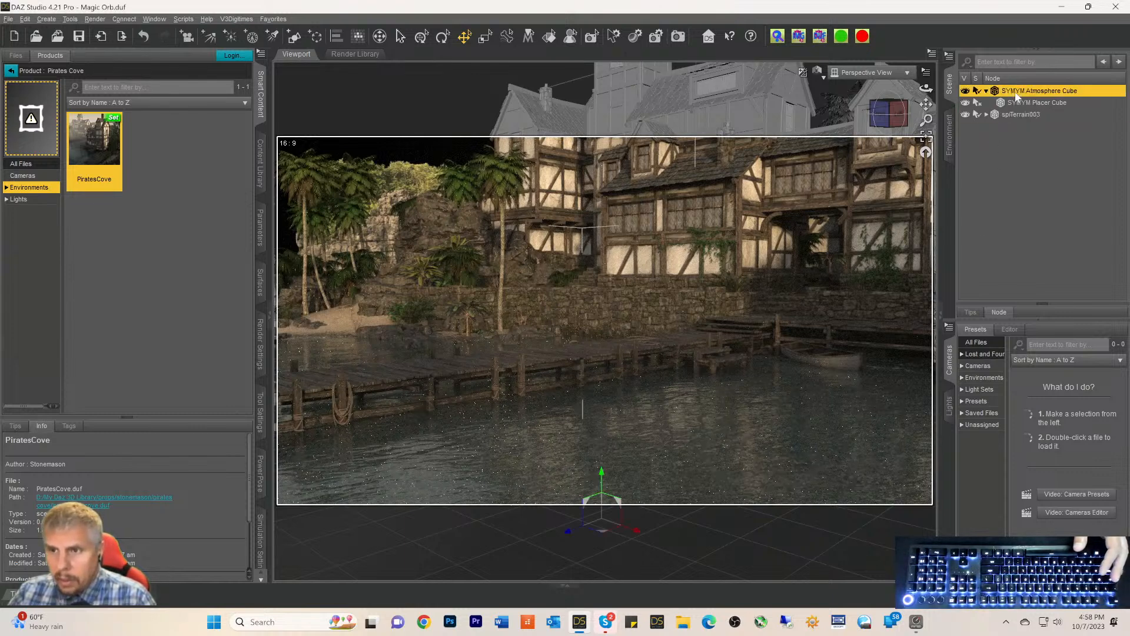
pyautogui.click(965, 91)
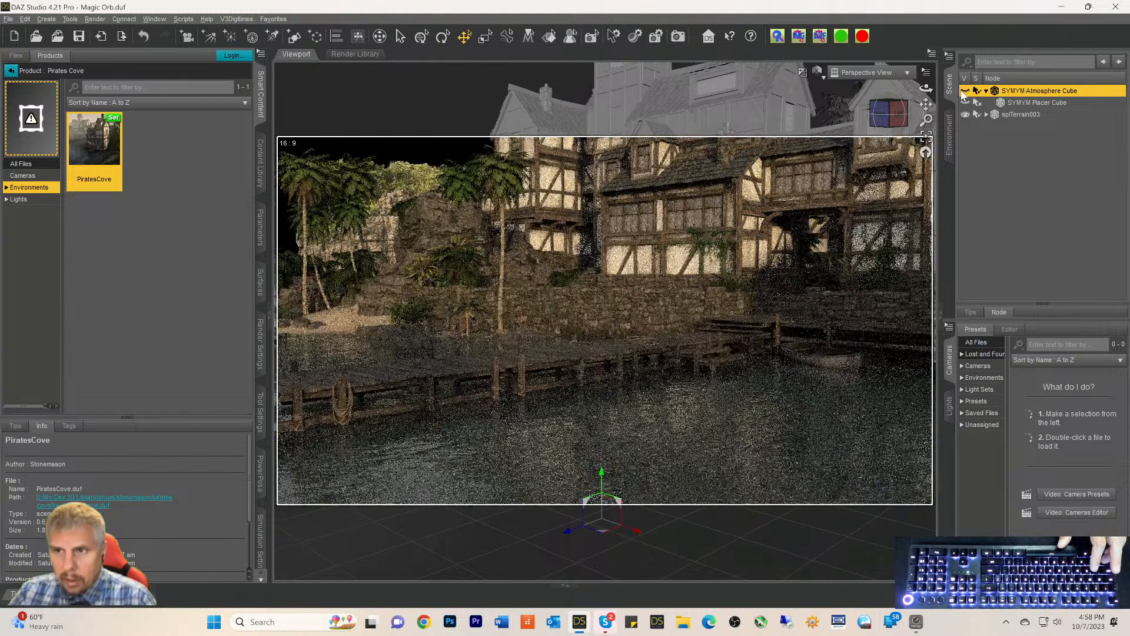
pyautogui.click(965, 91)
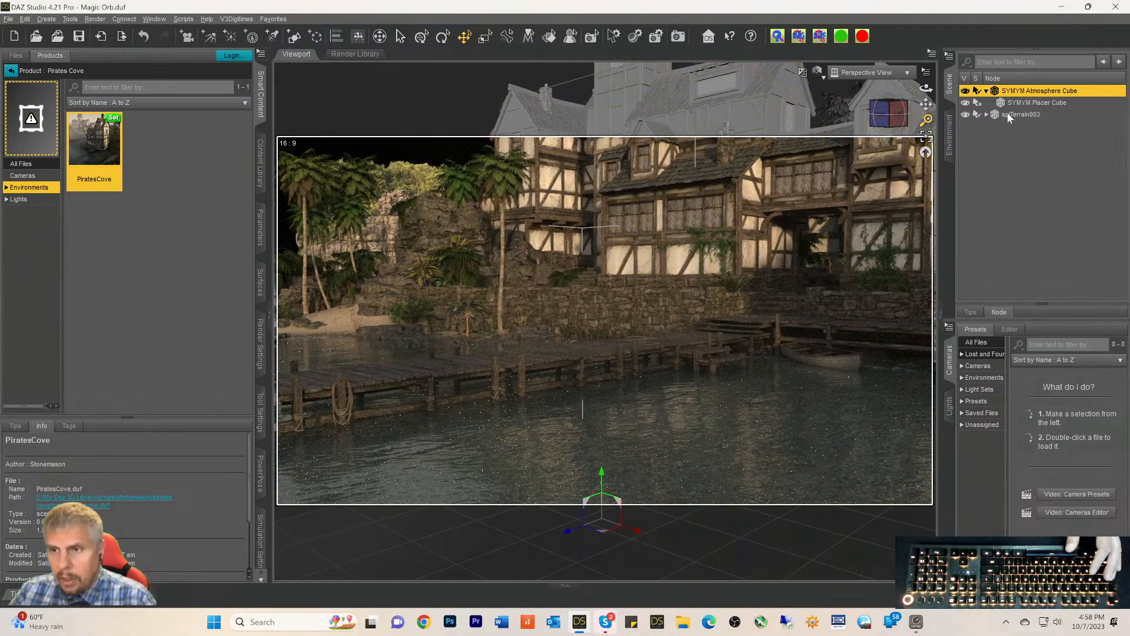
# Expand the spiTerrain003 node and look through its child nodes, also checking the backdrop environment settings
pyautogui.click(1001, 114)
pyautogui.click(986, 114)
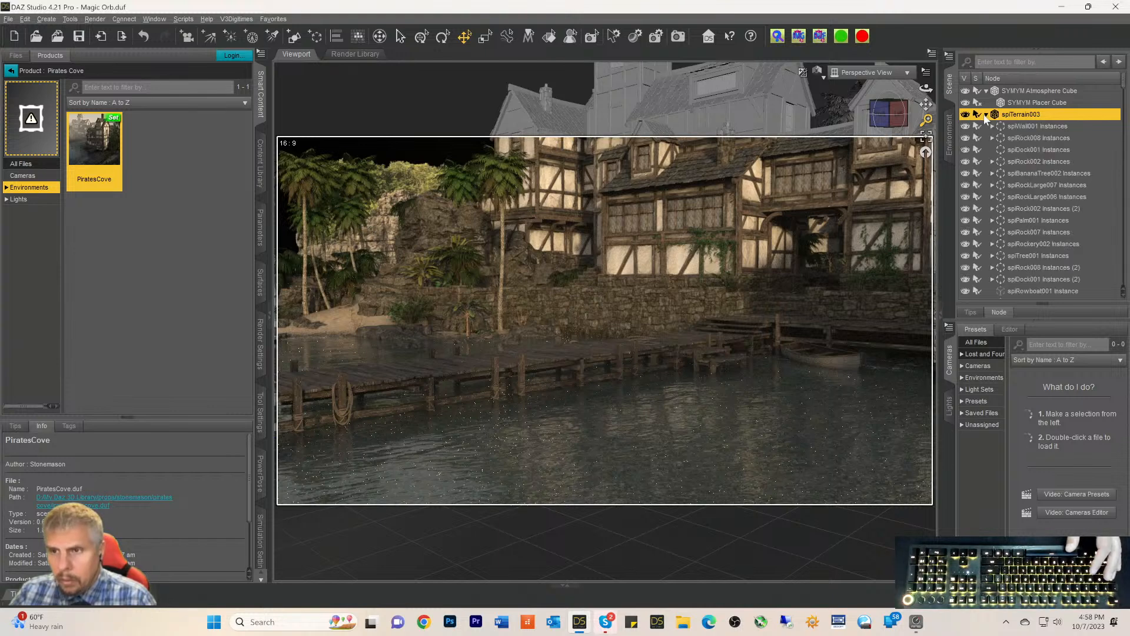
pyautogui.scroll(-10, 1098, 168)
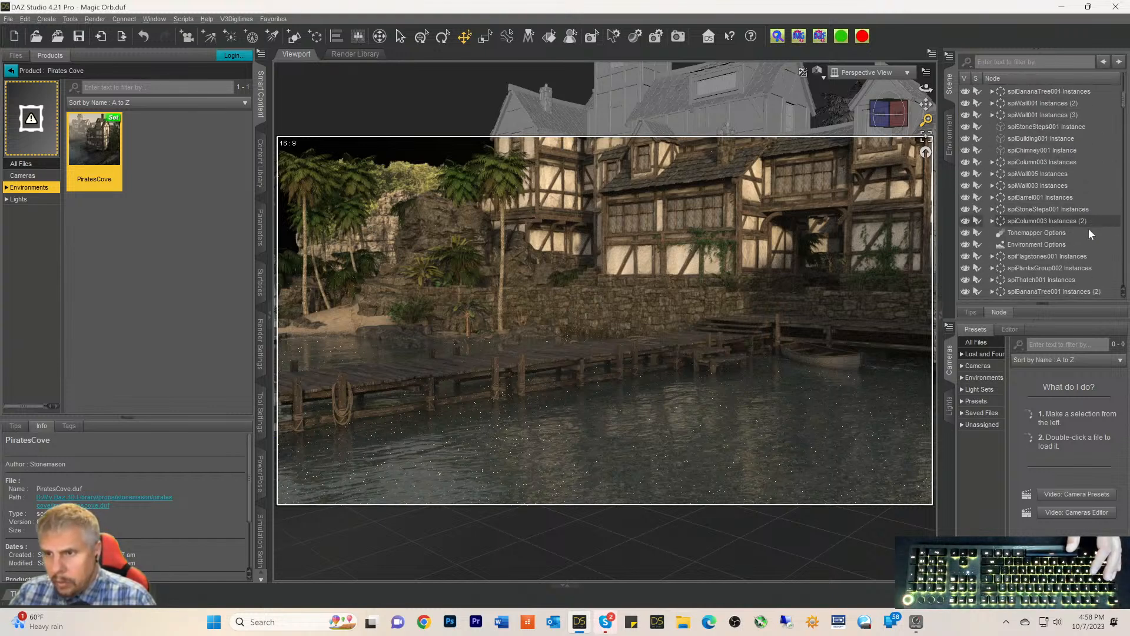
pyautogui.scroll(-5, 1086, 235)
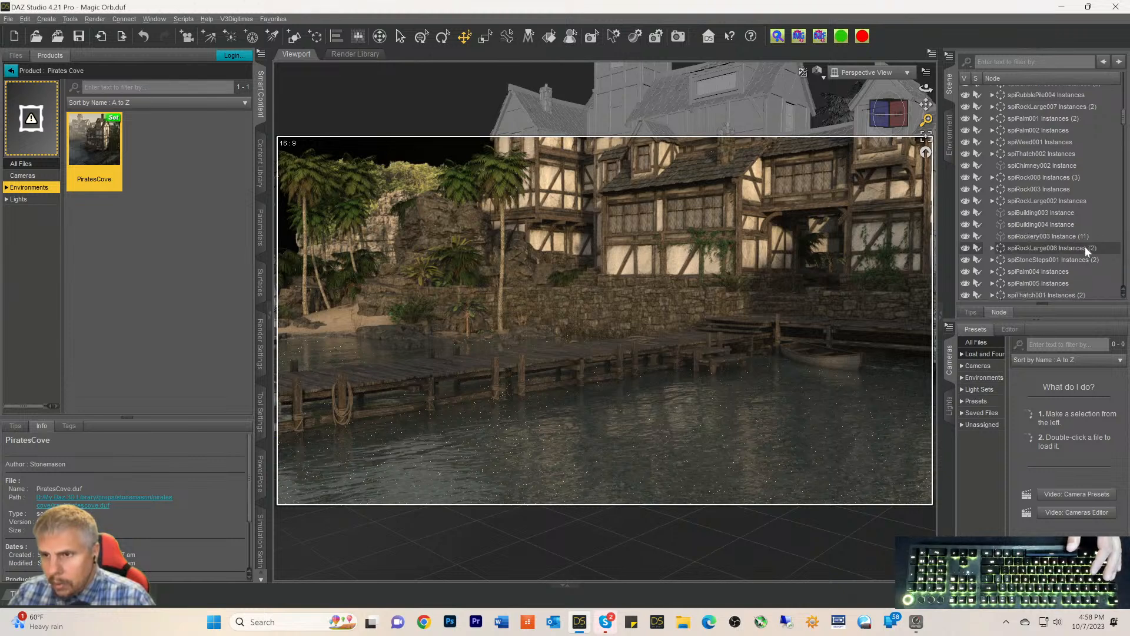
pyautogui.scroll(-6, 1079, 266)
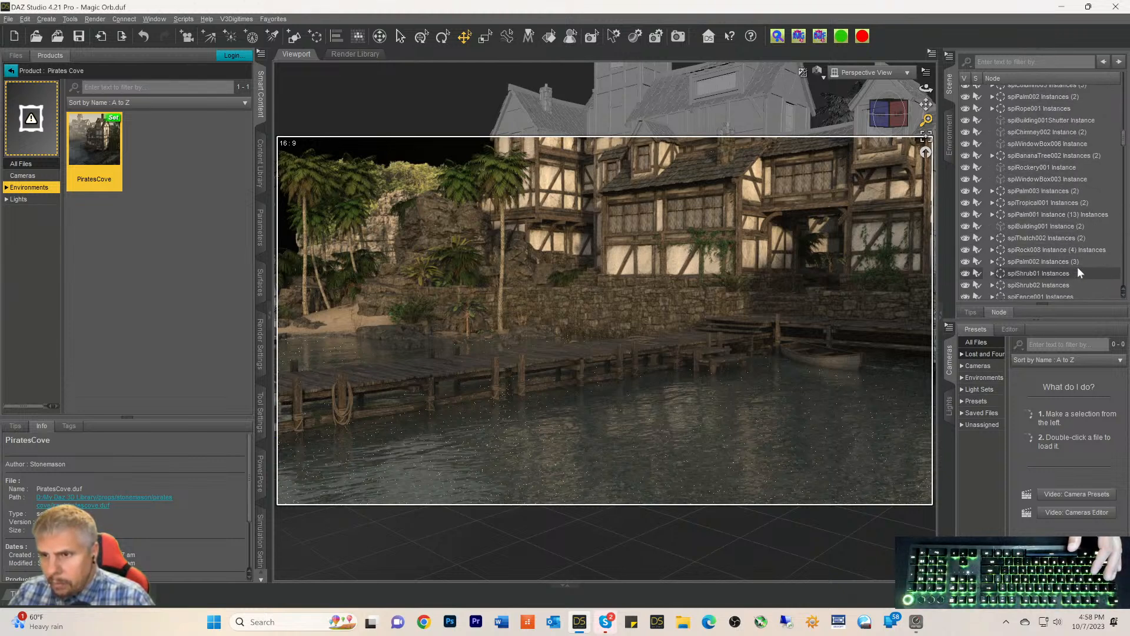
pyautogui.scroll(-6, 1078, 270)
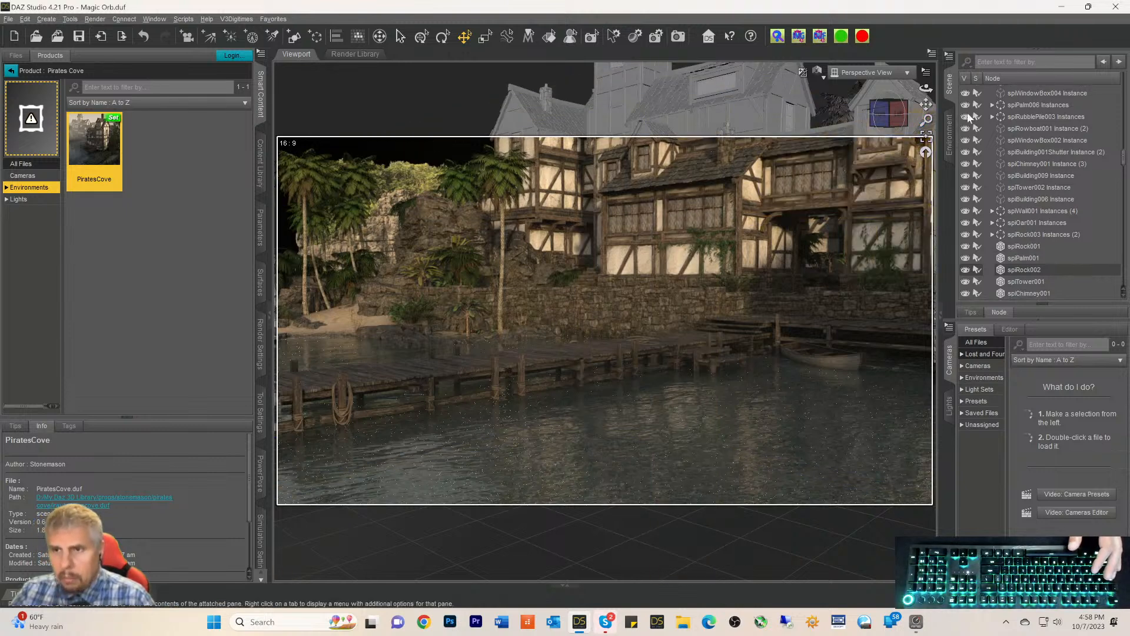
pyautogui.click(951, 139)
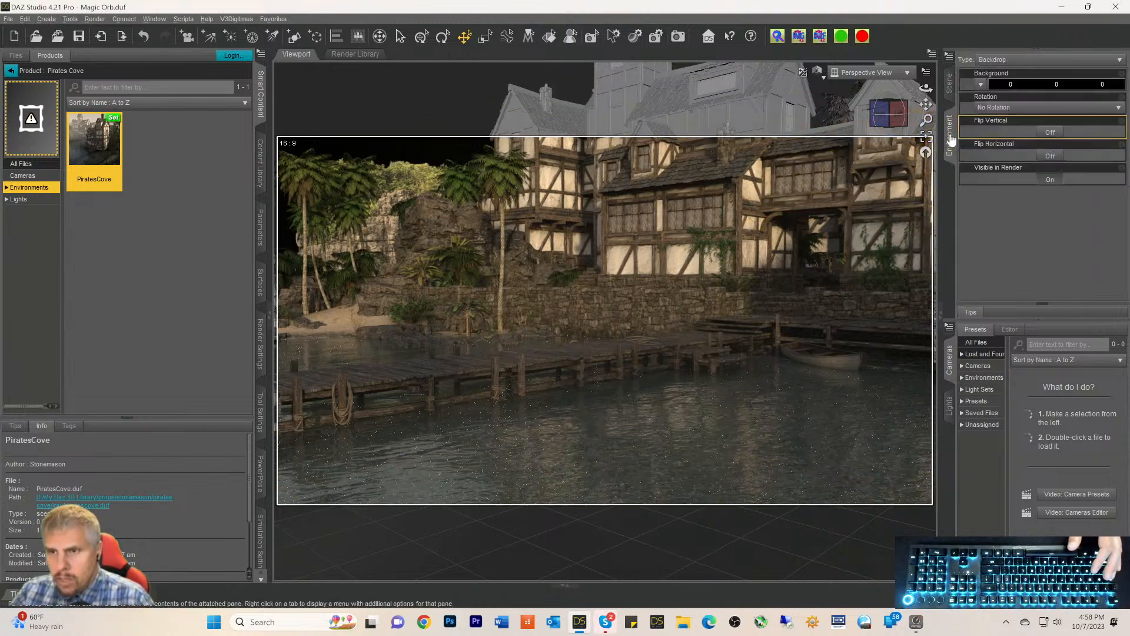
pyautogui.click(951, 86)
pyautogui.scroll(4, 1050, 155)
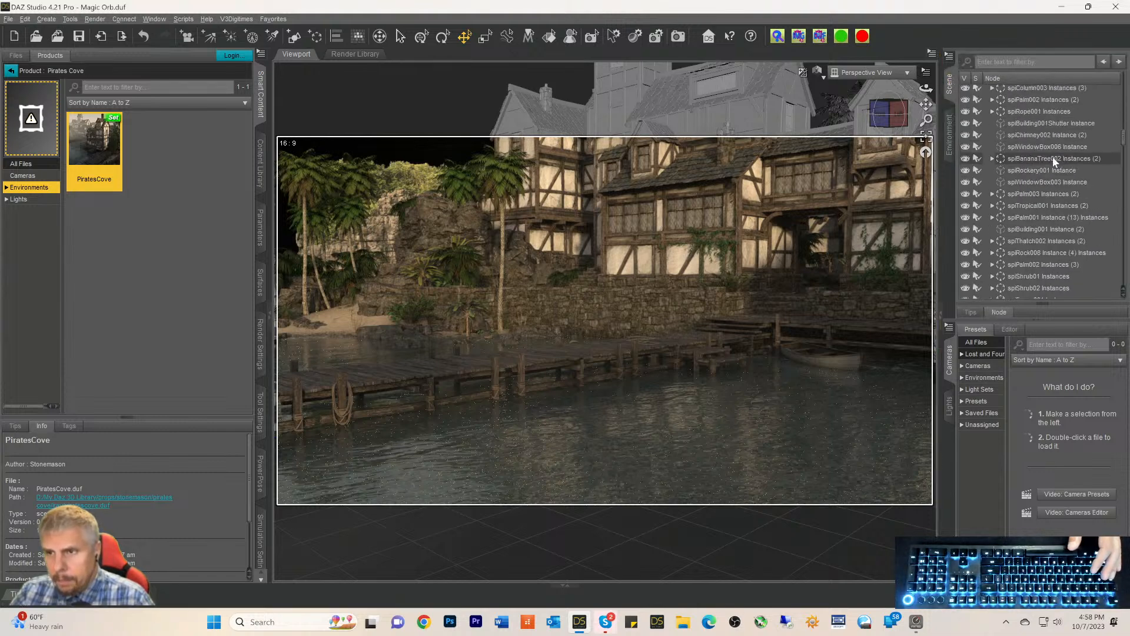
# Search the scene nodes for "fog" and then for "atm"
pyautogui.click(1012, 61)
pyautogui.write('fog')
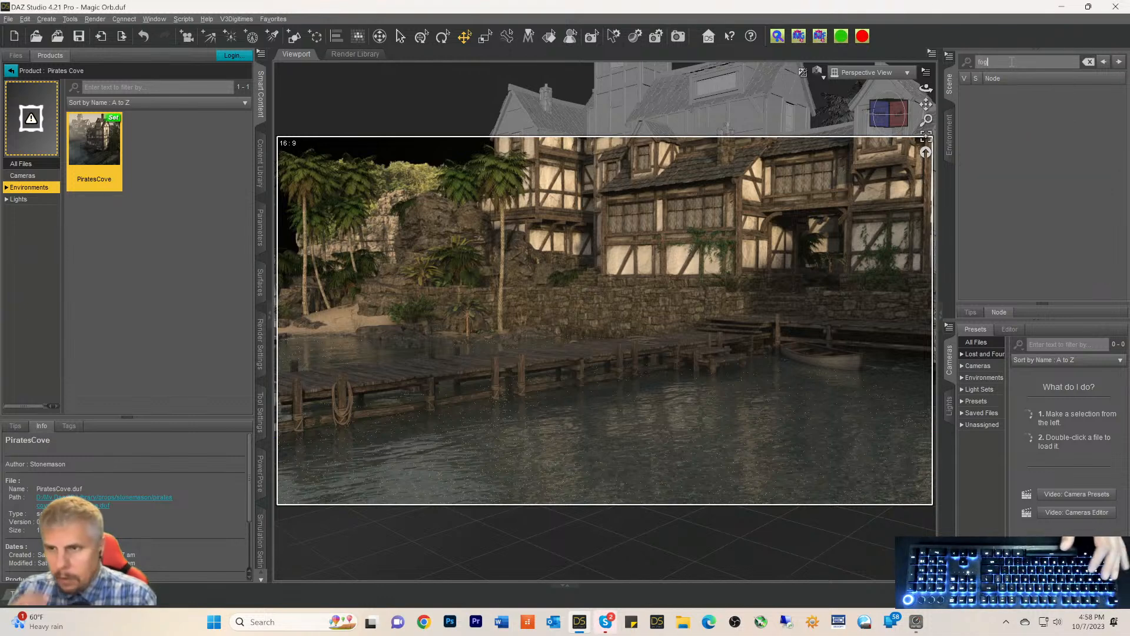
pyautogui.hotkey('ctrl', 'a')
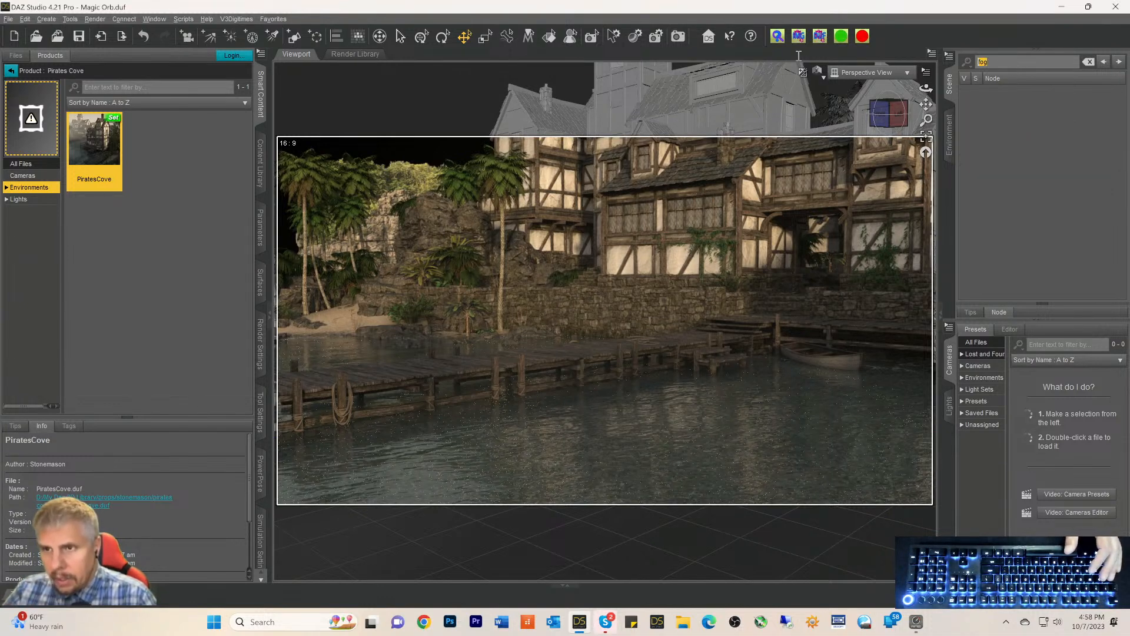
pyautogui.write('atm')
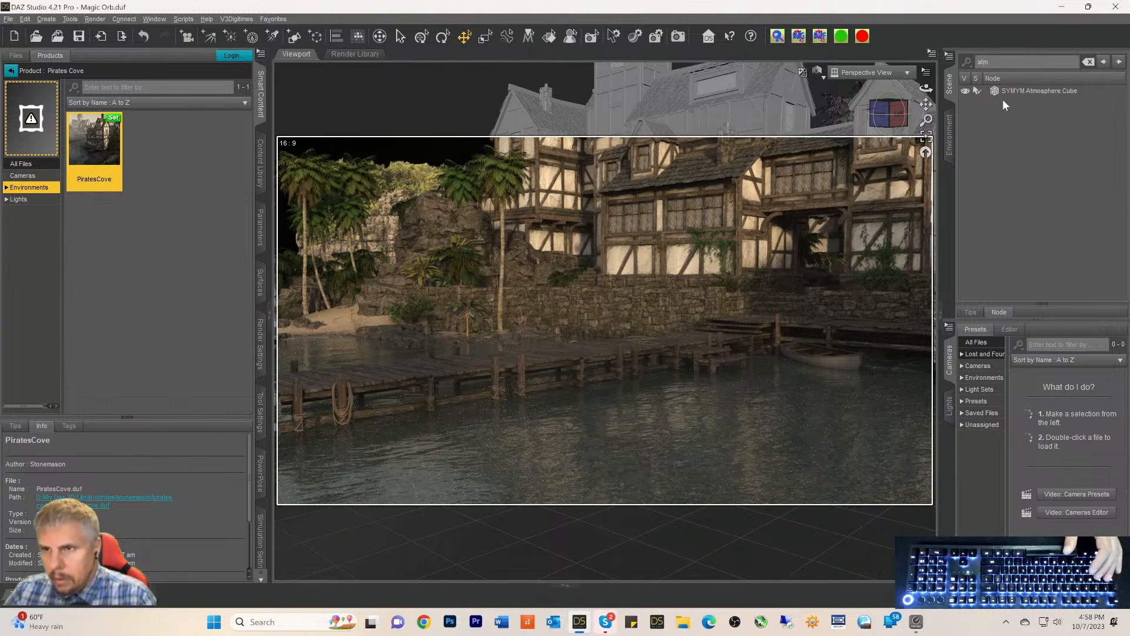
# Select the SYMYM Atmosphere Cube, clear the node filter, and expand the cube to show its child
pyautogui.click(1002, 92)
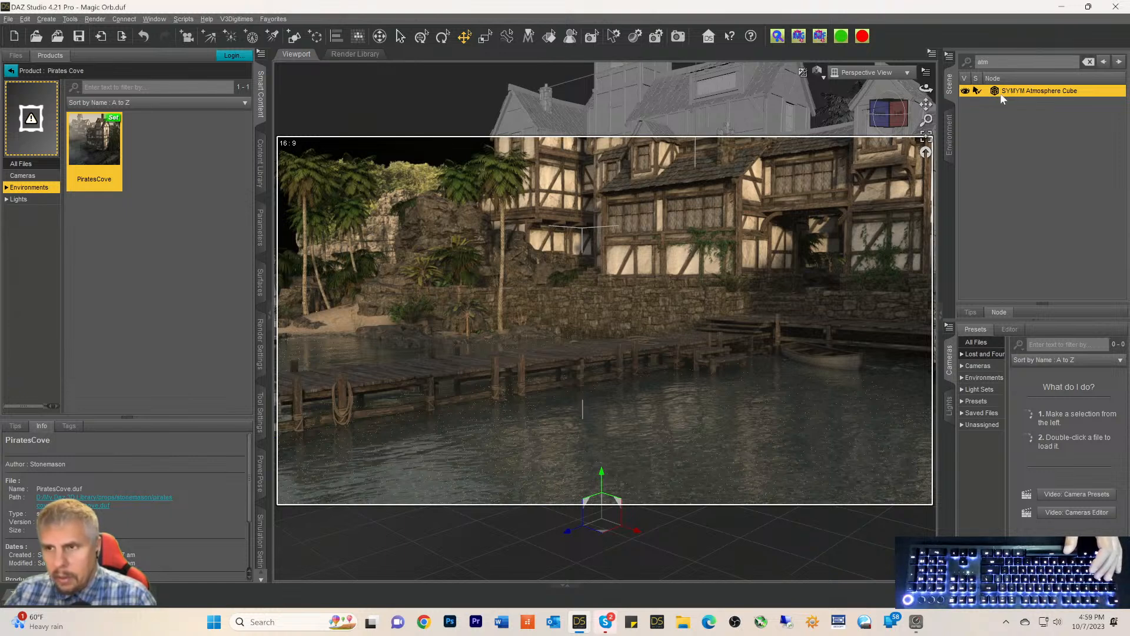
pyautogui.press('BackSpace')
pyautogui.press('BackSpace')
pyautogui.press('BackSpace')
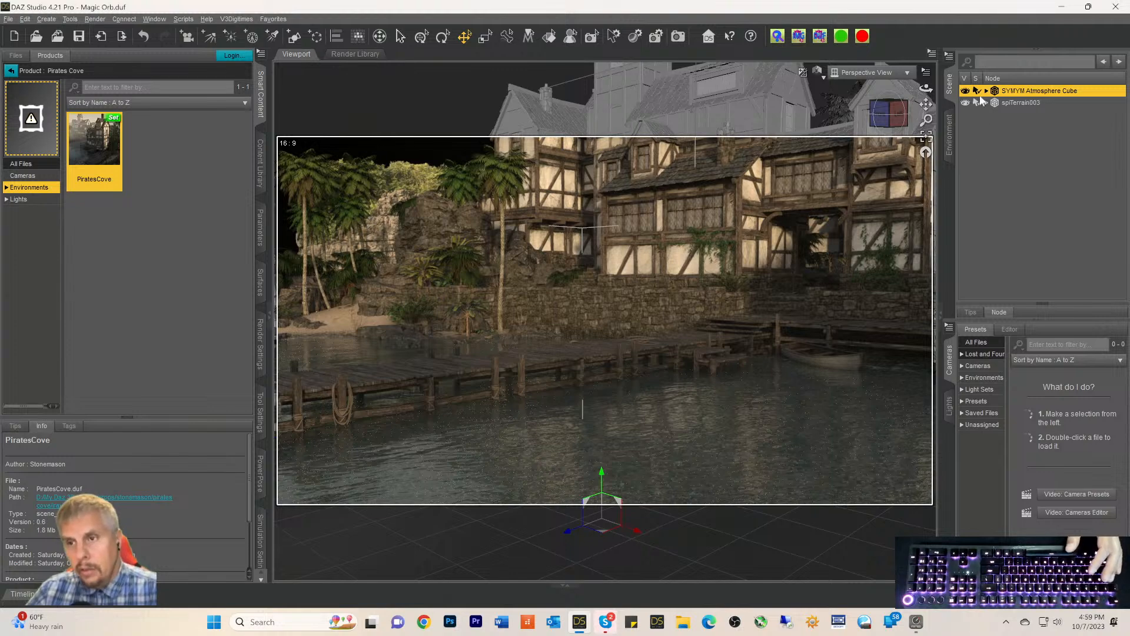
pyautogui.click(987, 91)
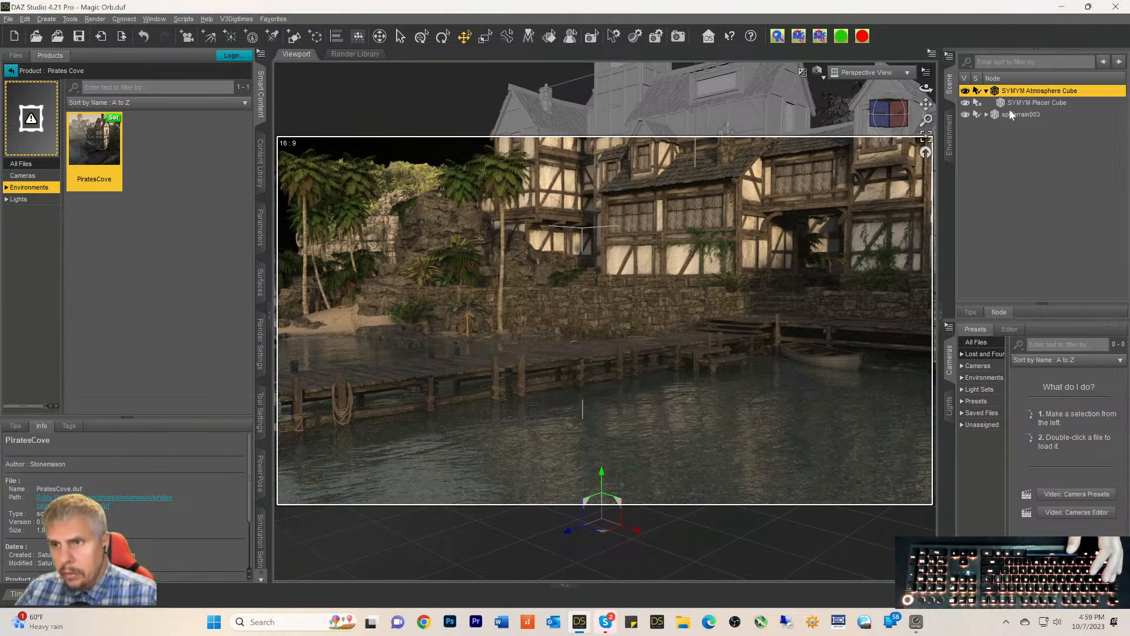
# Expand the spiTerrain003 node and select the Environment Options node among its children
pyautogui.click(1005, 115)
pyautogui.click(987, 114)
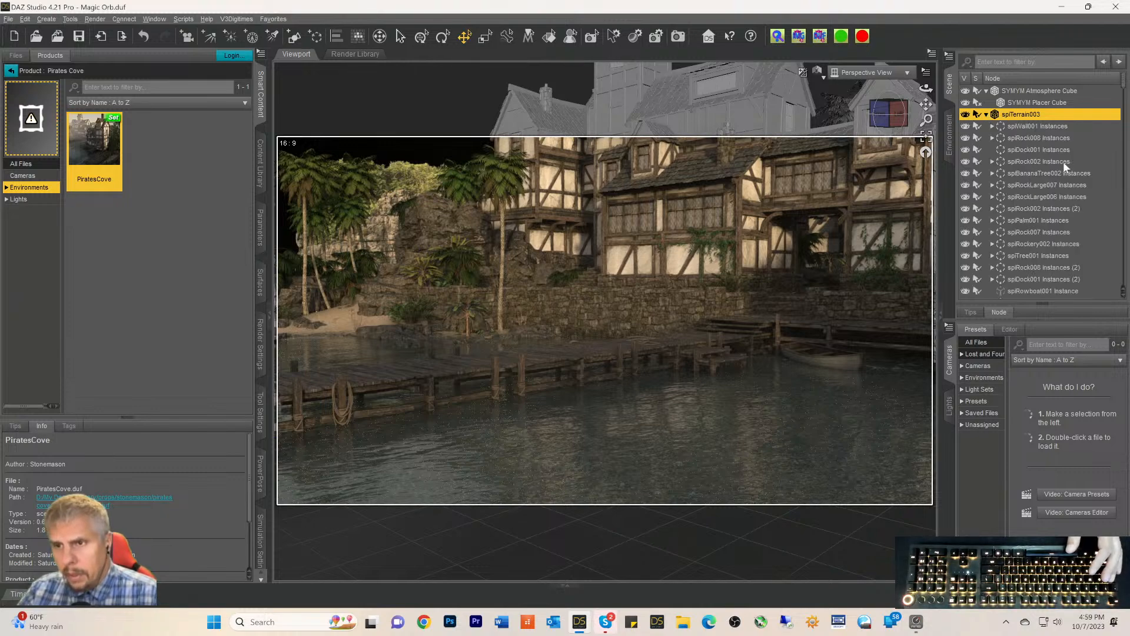
pyautogui.scroll(-4, 1064, 173)
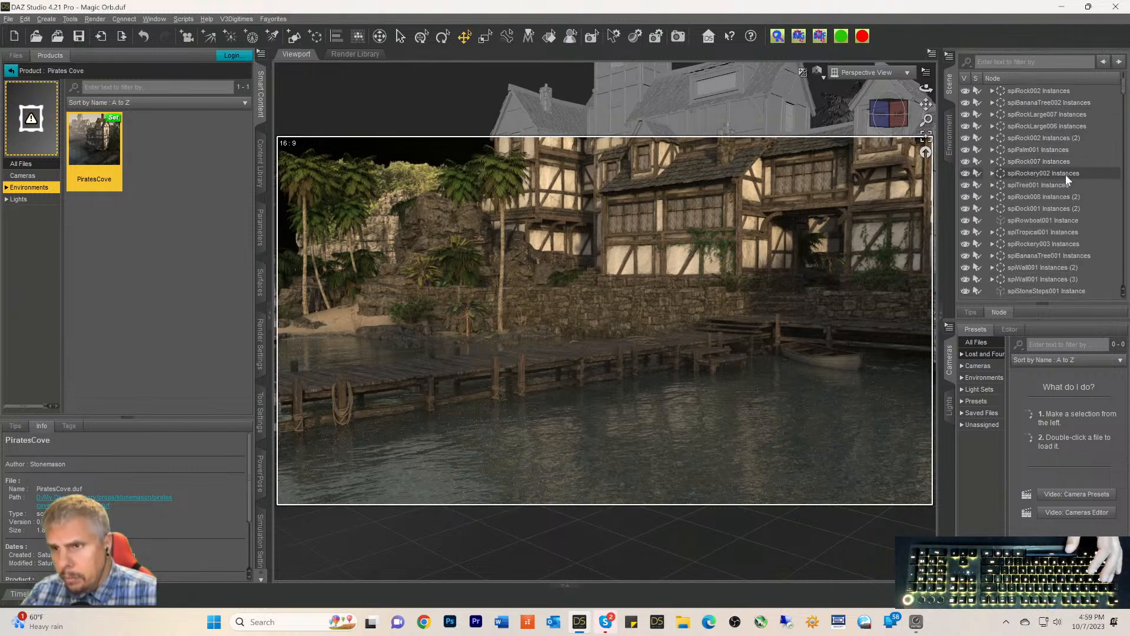
pyautogui.scroll(-2, 1066, 175)
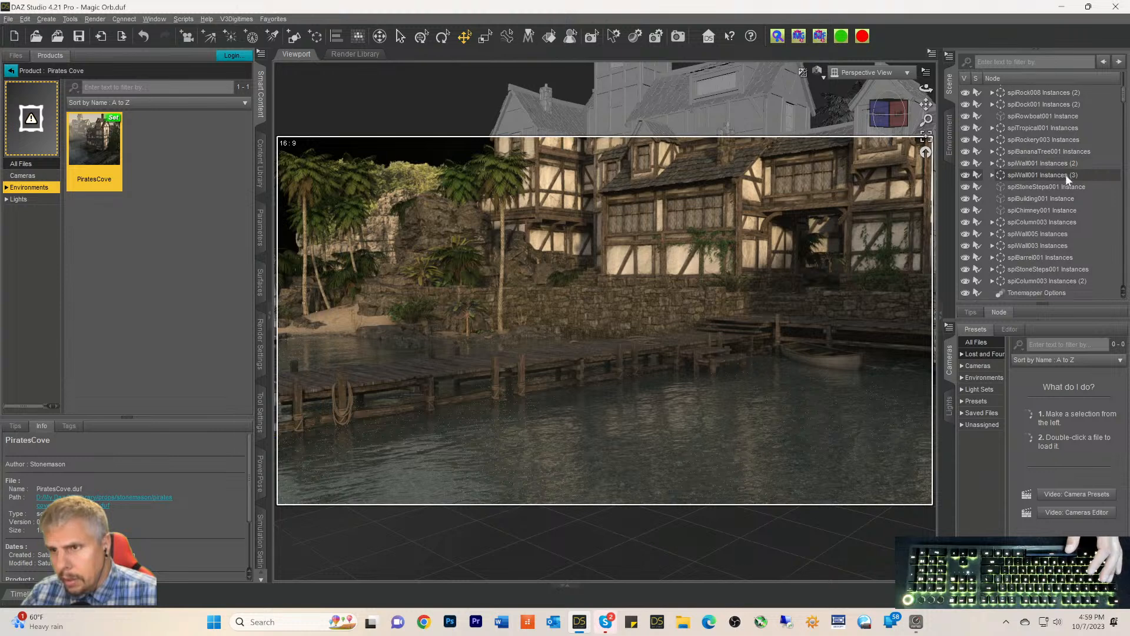
pyautogui.scroll(-1, 1066, 174)
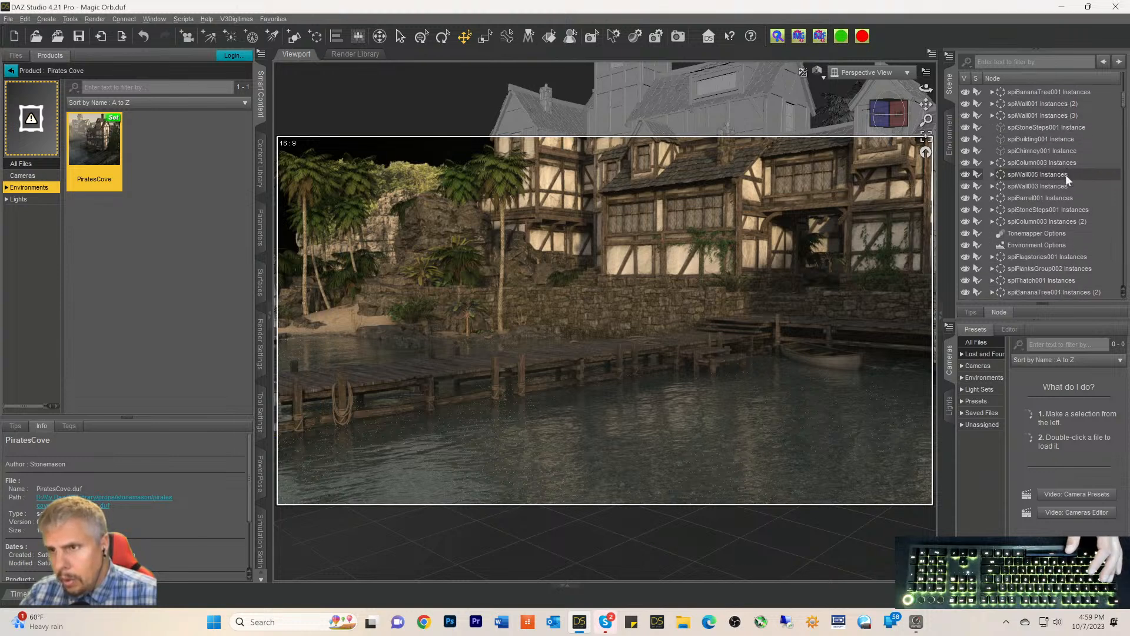
pyautogui.scroll(-2, 1067, 154)
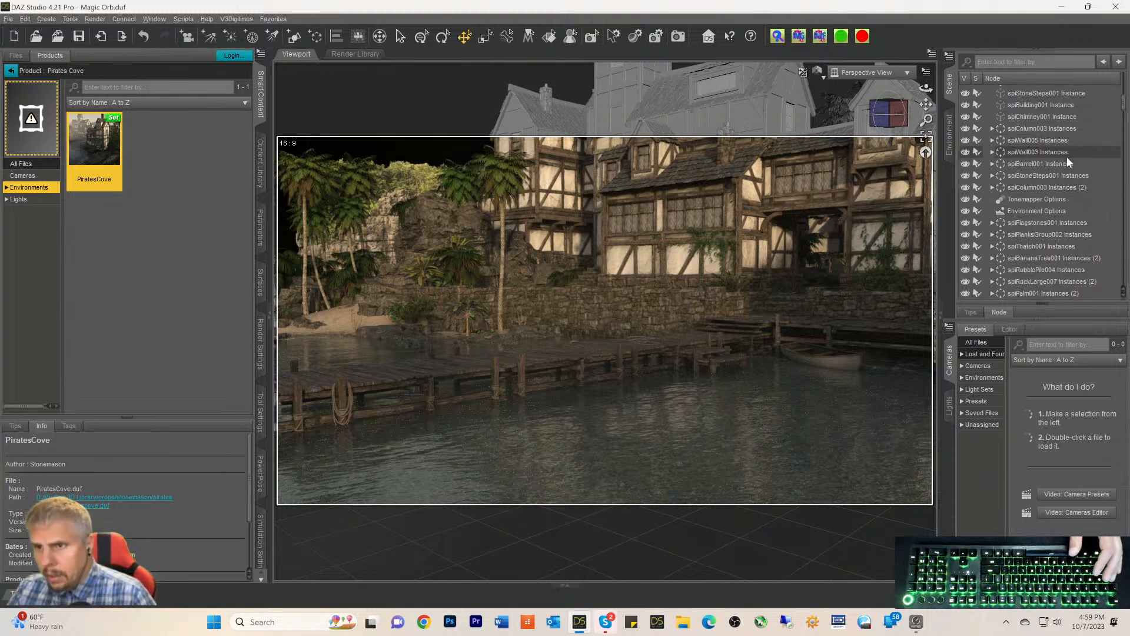
pyautogui.scroll(-1, 1066, 145)
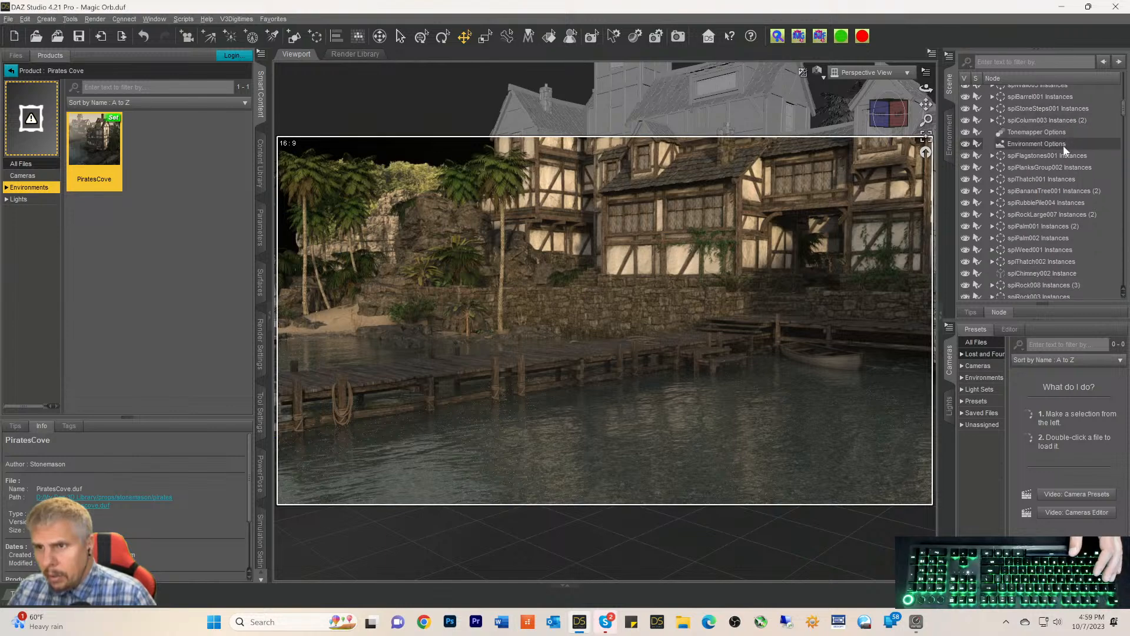
pyautogui.click(1012, 144)
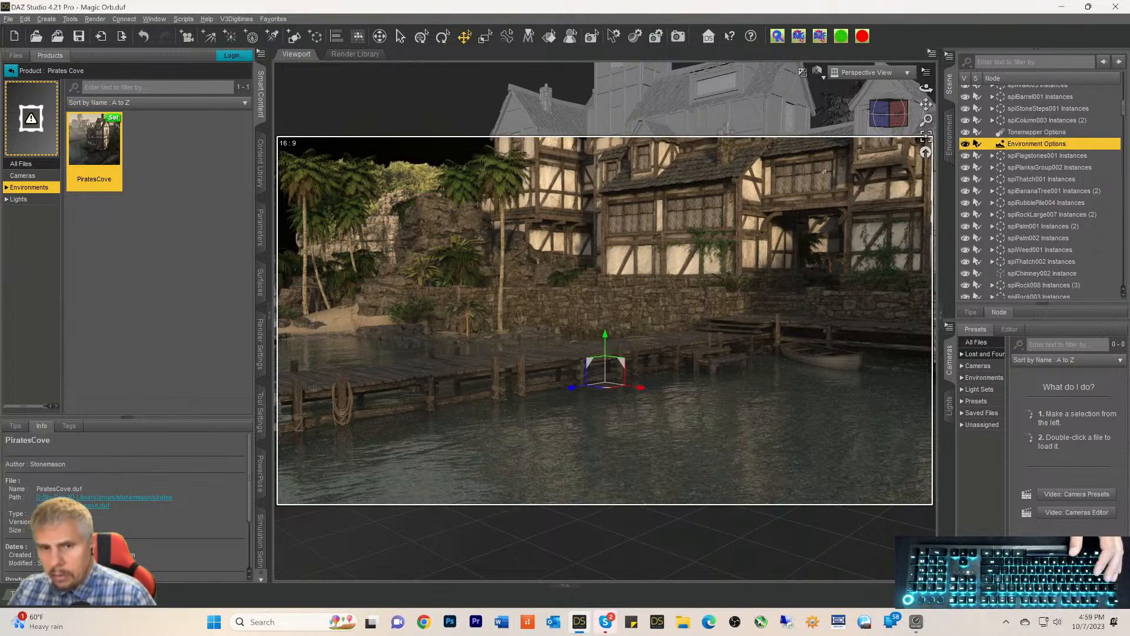
# Show the parameters of Environment Options and set the Environment Mode to Dome and Scene
pyautogui.click(260, 227)
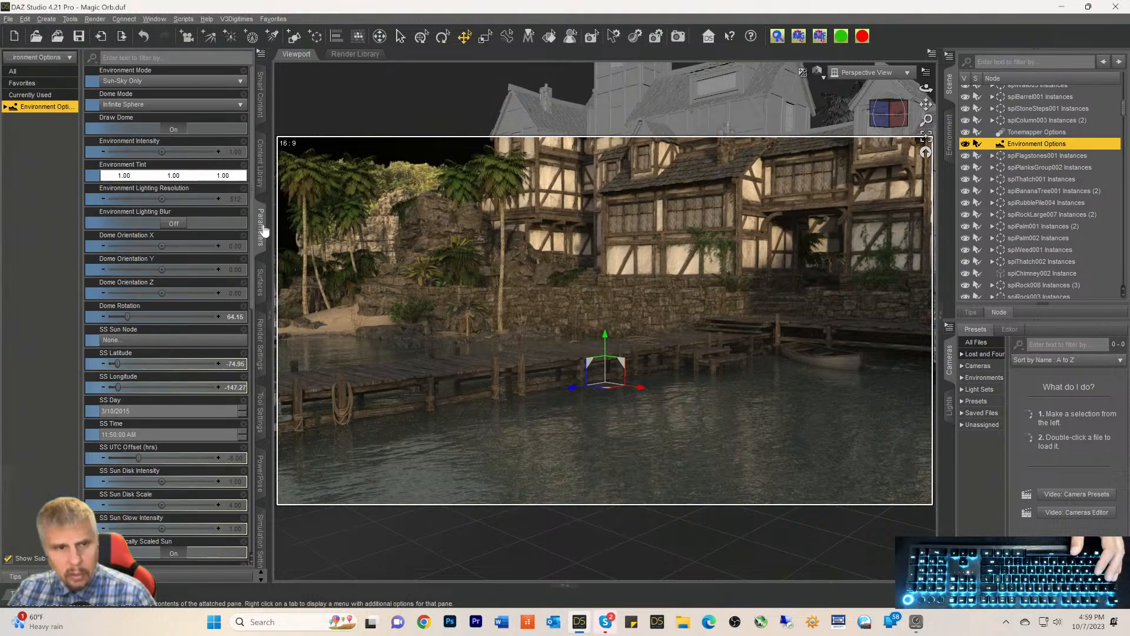
pyautogui.scroll(-1, 104, 216)
pyautogui.scroll(1, 121, 218)
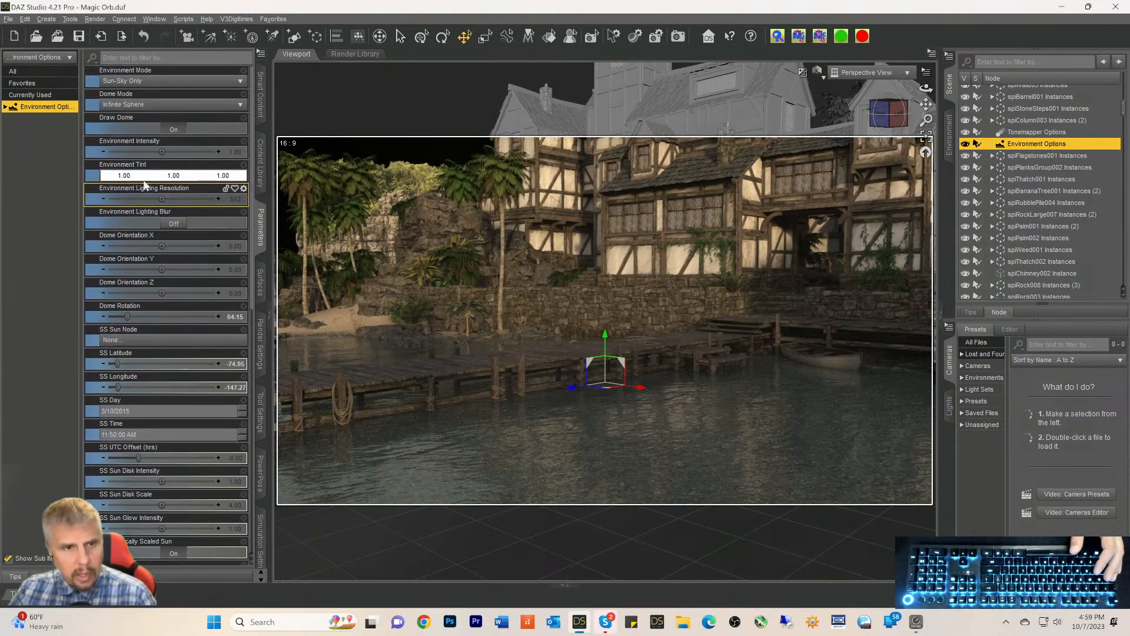
pyautogui.click(125, 81)
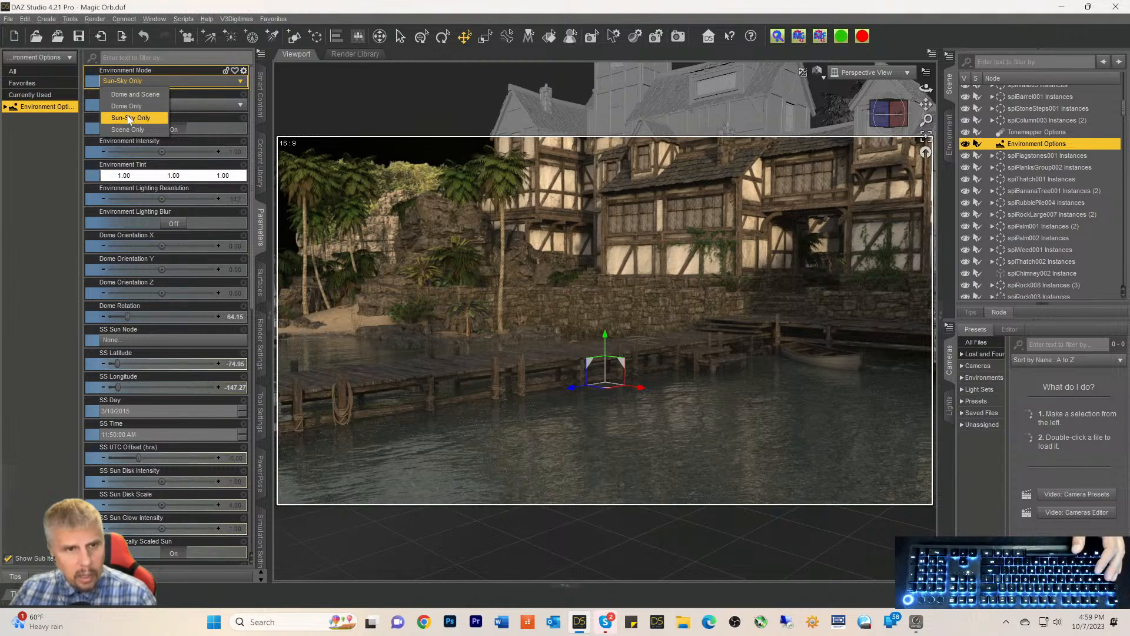
pyautogui.click(134, 94)
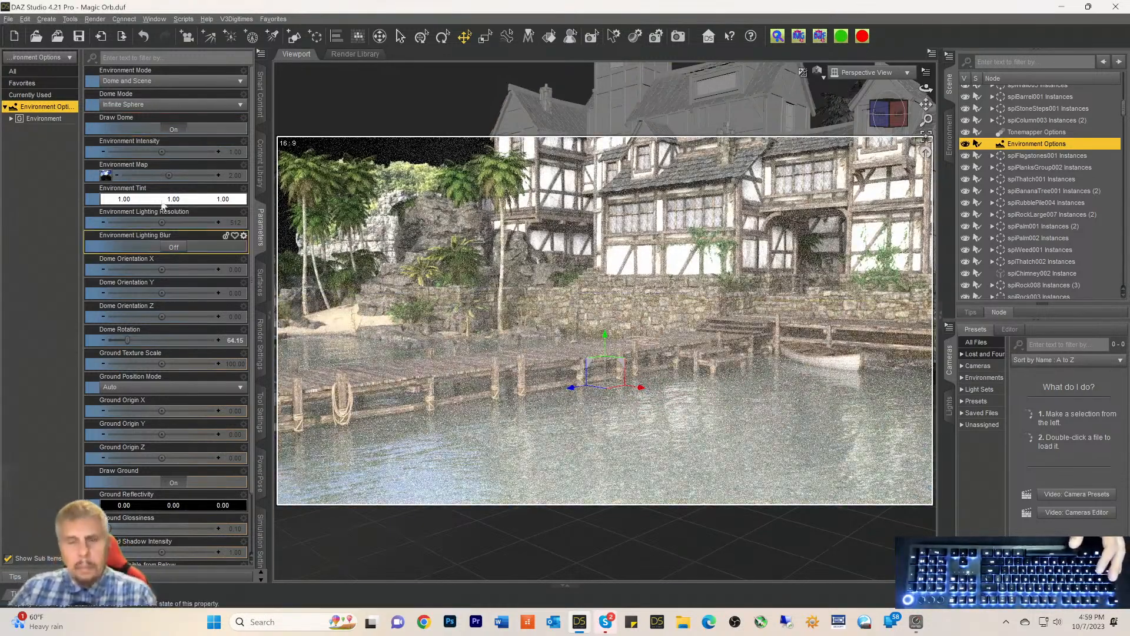
# Create a new distant light named DistantLight with default settings
pyautogui.scroll(5, 1027, 123)
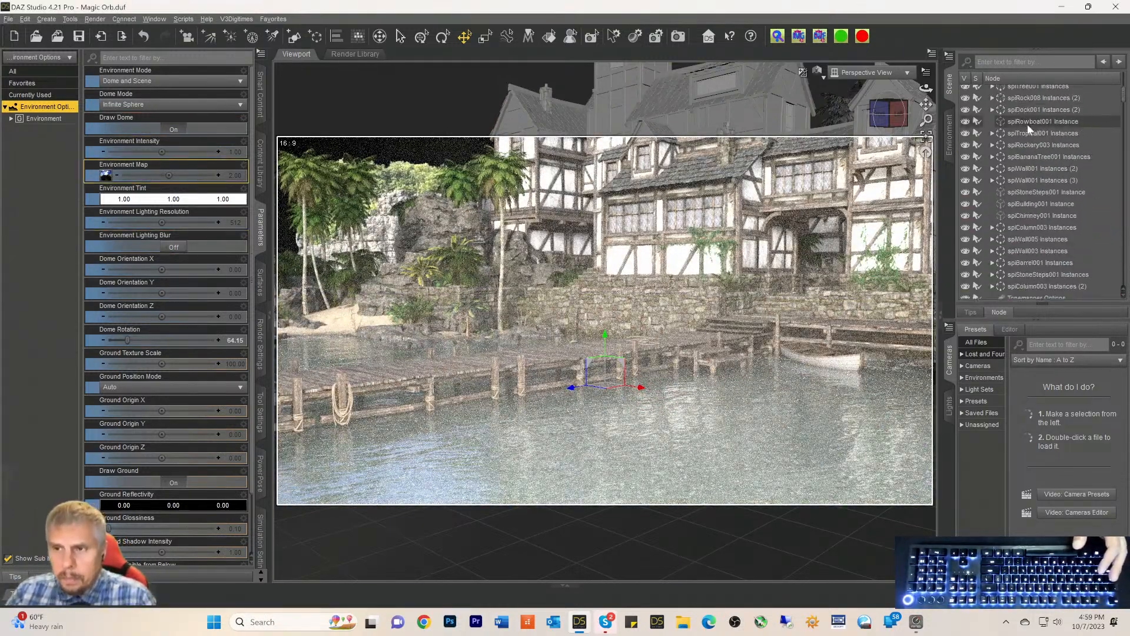
pyautogui.scroll(1, 1026, 126)
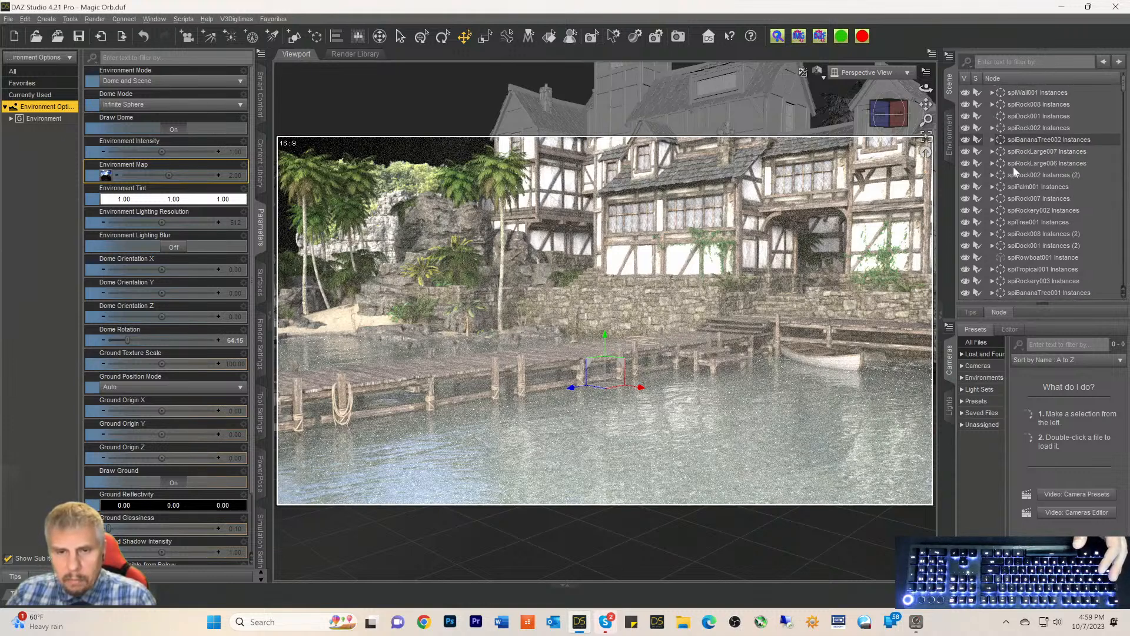
pyautogui.scroll(2, 1037, 130)
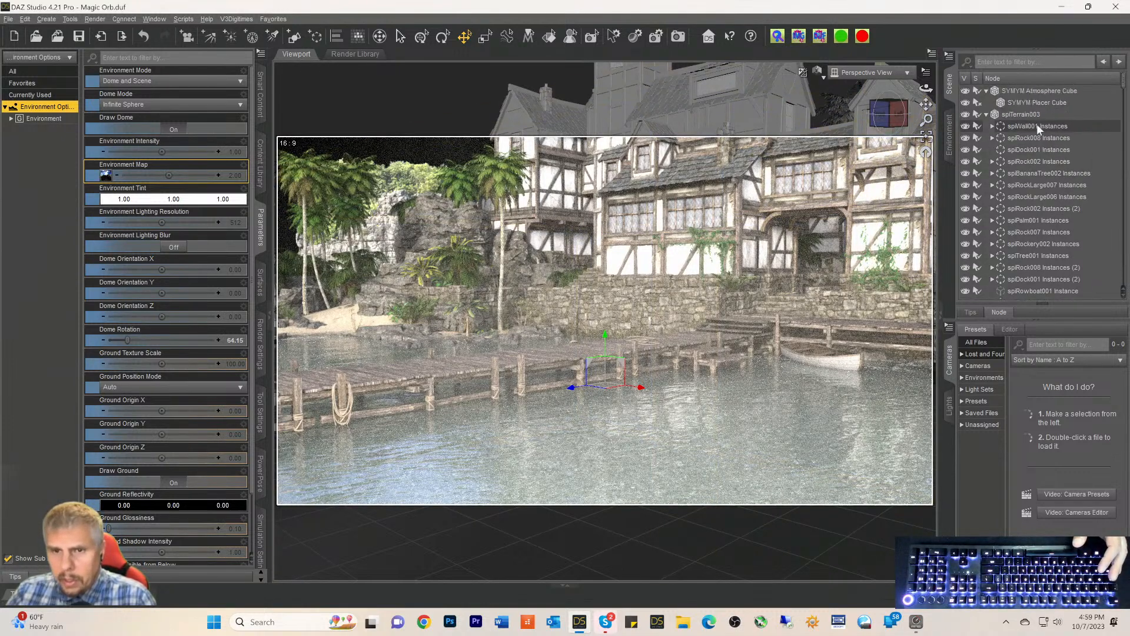
pyautogui.click(214, 39)
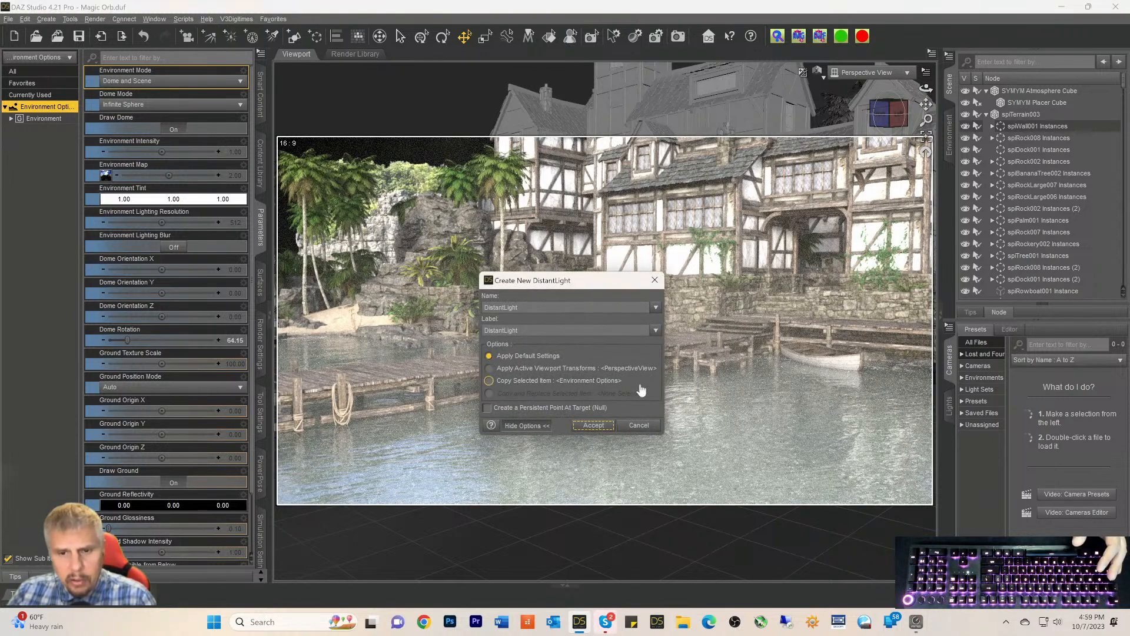
pyautogui.click(592, 425)
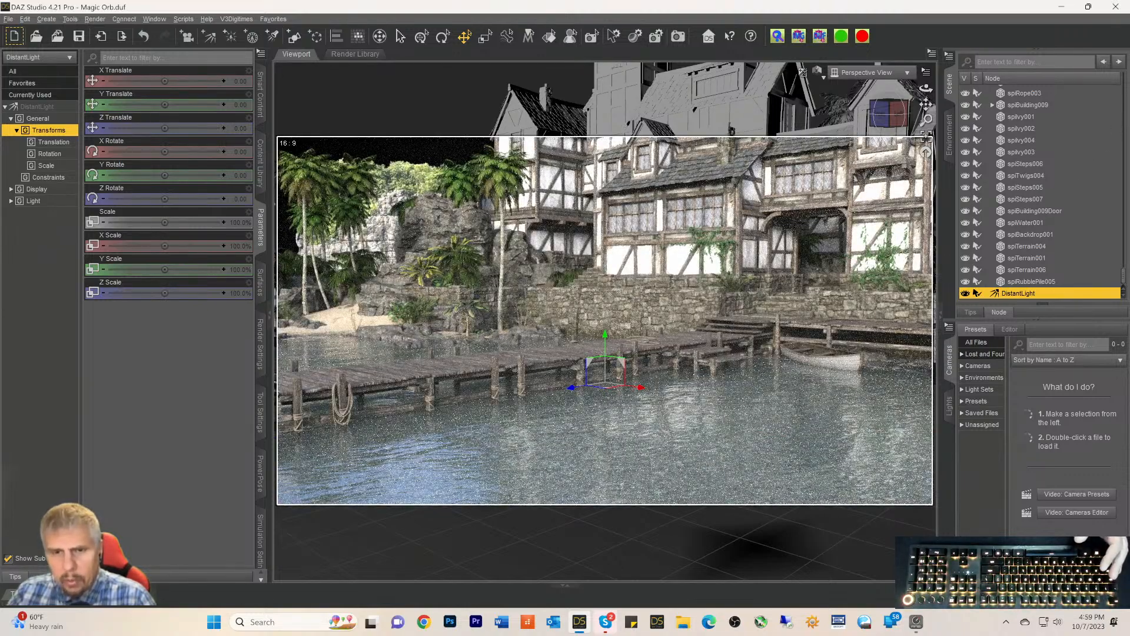
# Go back to the start of the scene's node list and collapse the spiTerrain003 node
pyautogui.scroll(10, 1072, 154)
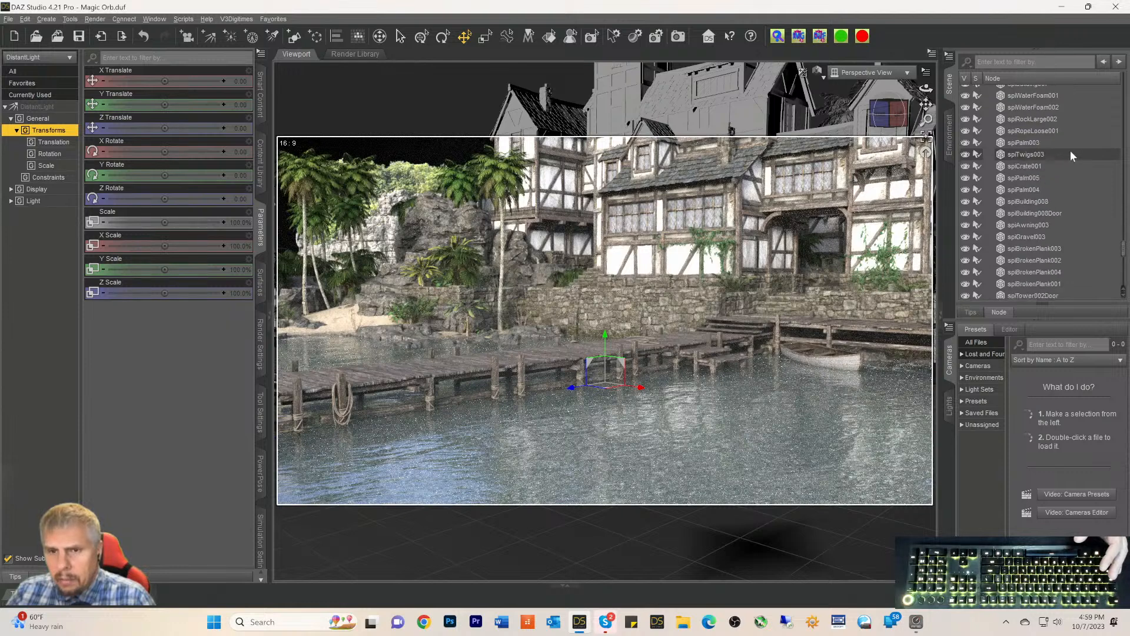
pyautogui.scroll(8, 1069, 146)
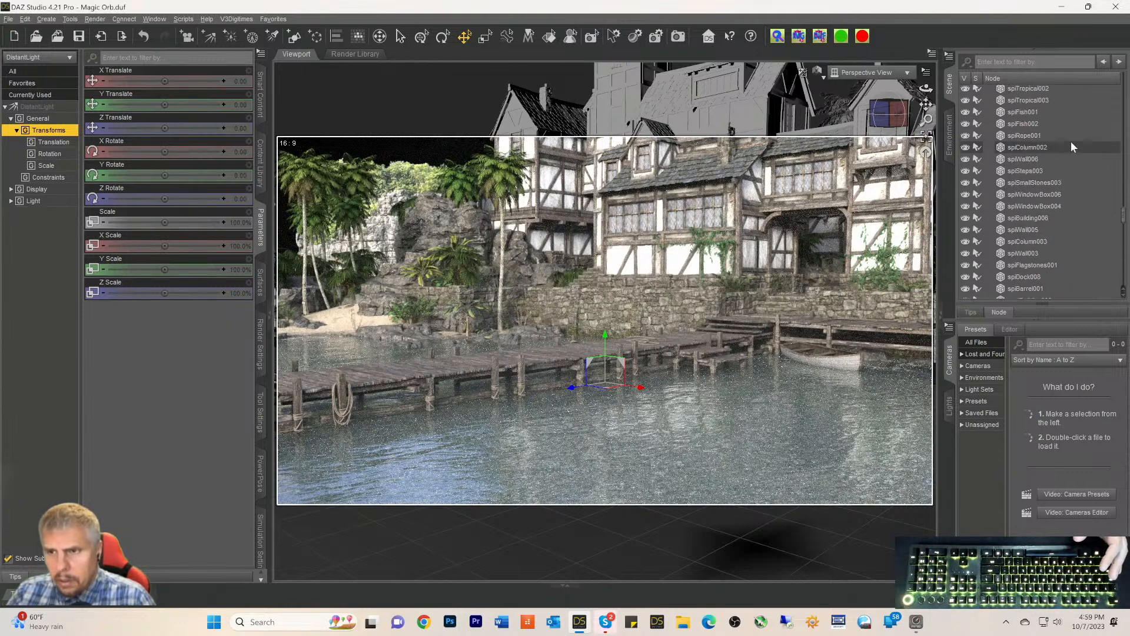
pyautogui.scroll(10, 1072, 138)
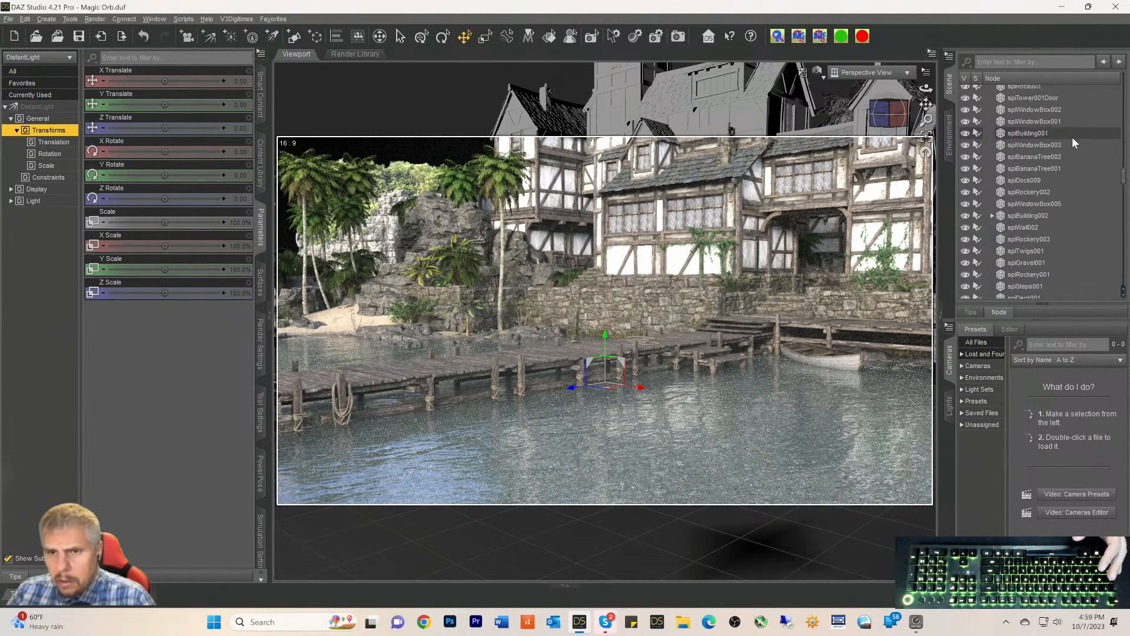
pyautogui.scroll(5, 1071, 138)
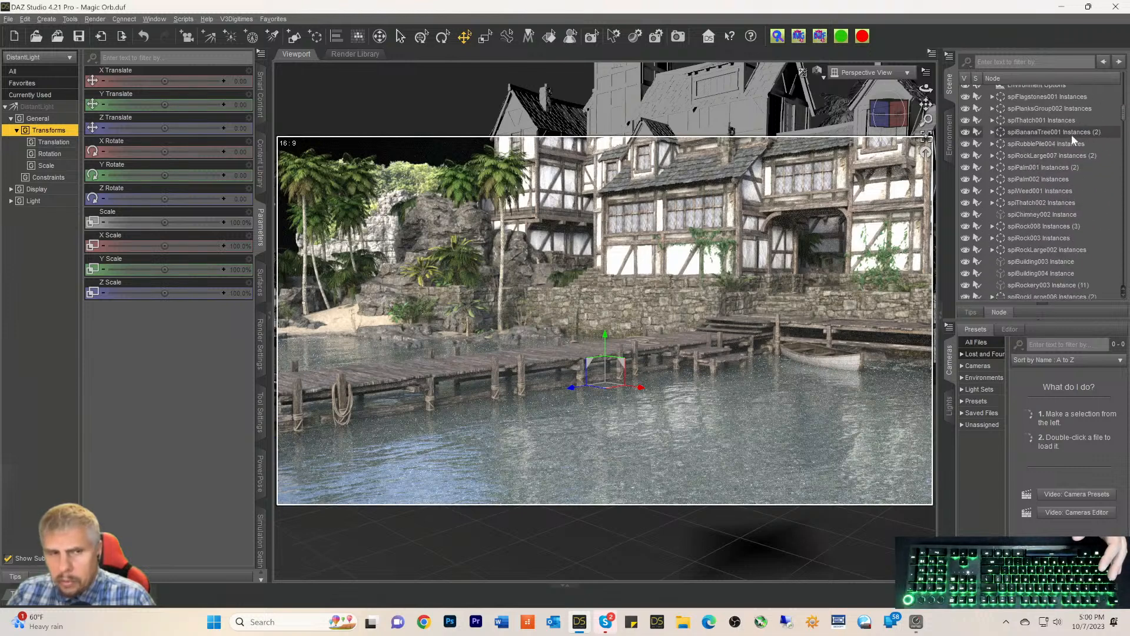
pyautogui.scroll(5, 1033, 187)
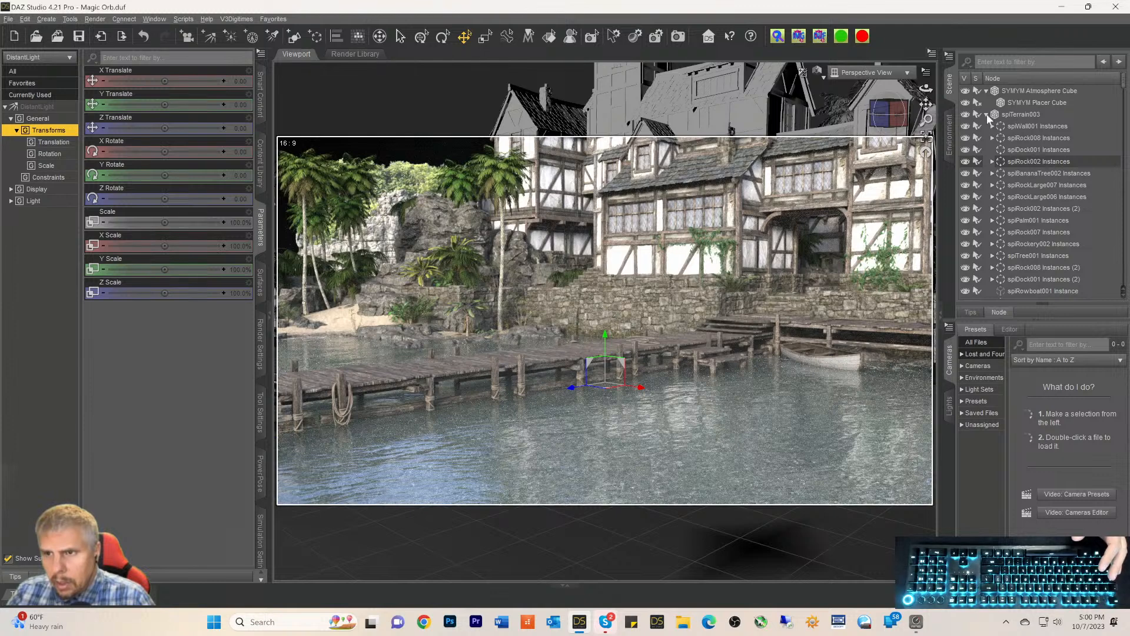
pyautogui.click(988, 115)
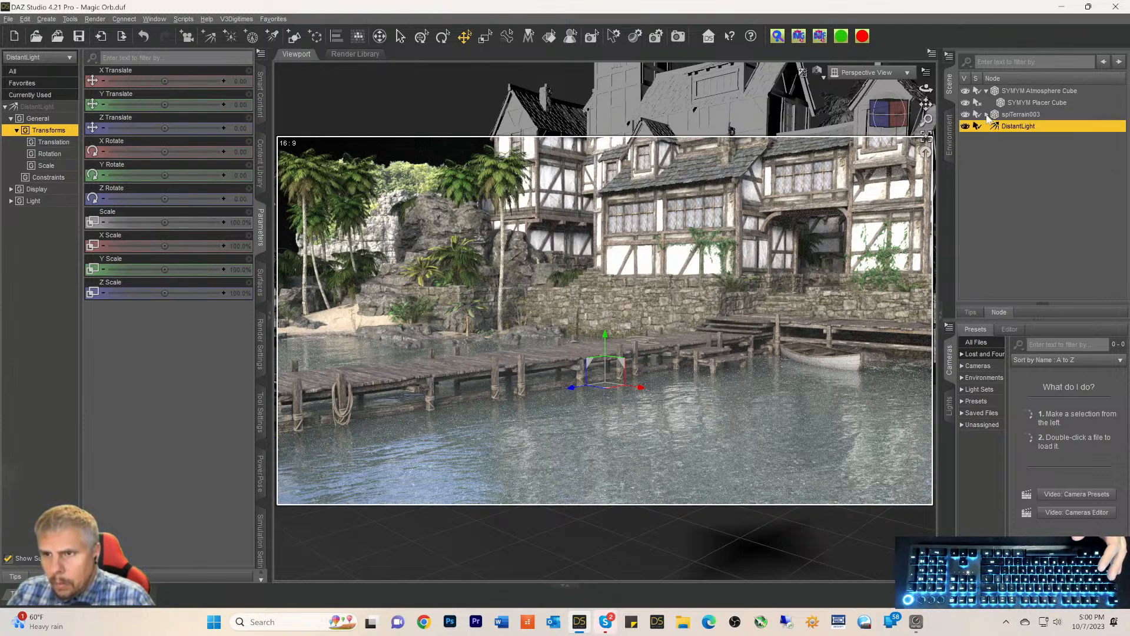
# Expand spiTerrain003 again and delete the DistantLight at the end of the node list
pyautogui.click(988, 115)
pyautogui.scroll(-10, 1033, 187)
pyautogui.scroll(-10, 1034, 196)
pyautogui.scroll(-10, 1034, 194)
pyautogui.scroll(-10, 1034, 189)
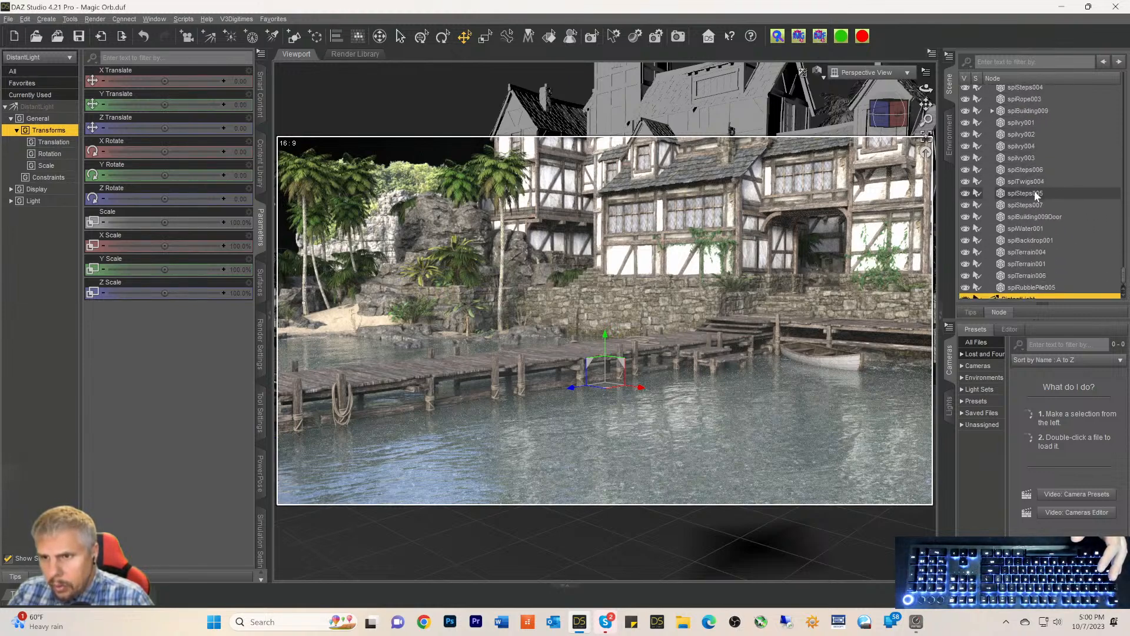
pyautogui.scroll(10, 1034, 190)
pyautogui.scroll(-10, 1035, 194)
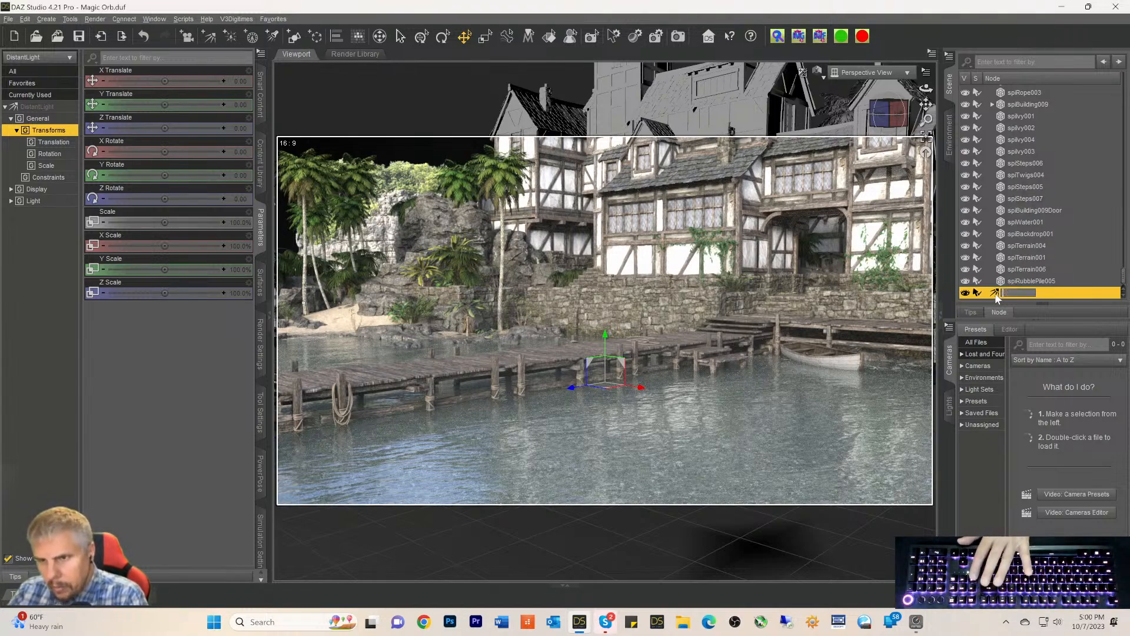
pyautogui.press('Delete')
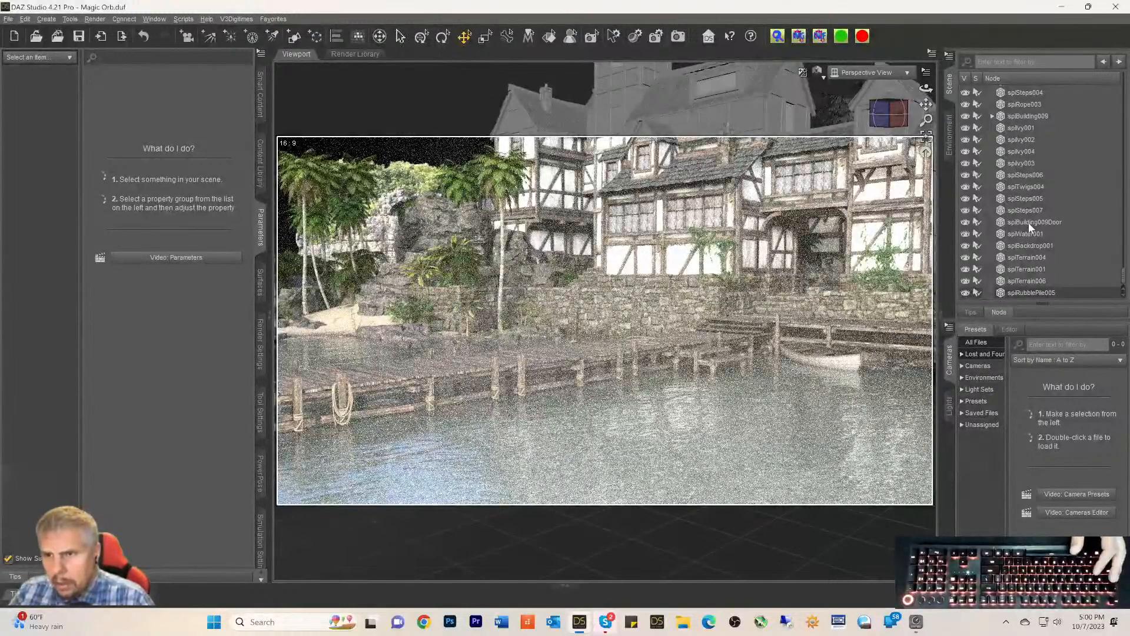
# Create a new spotlight named SpotLight in the cove scene
pyautogui.scroll(4, 1030, 226)
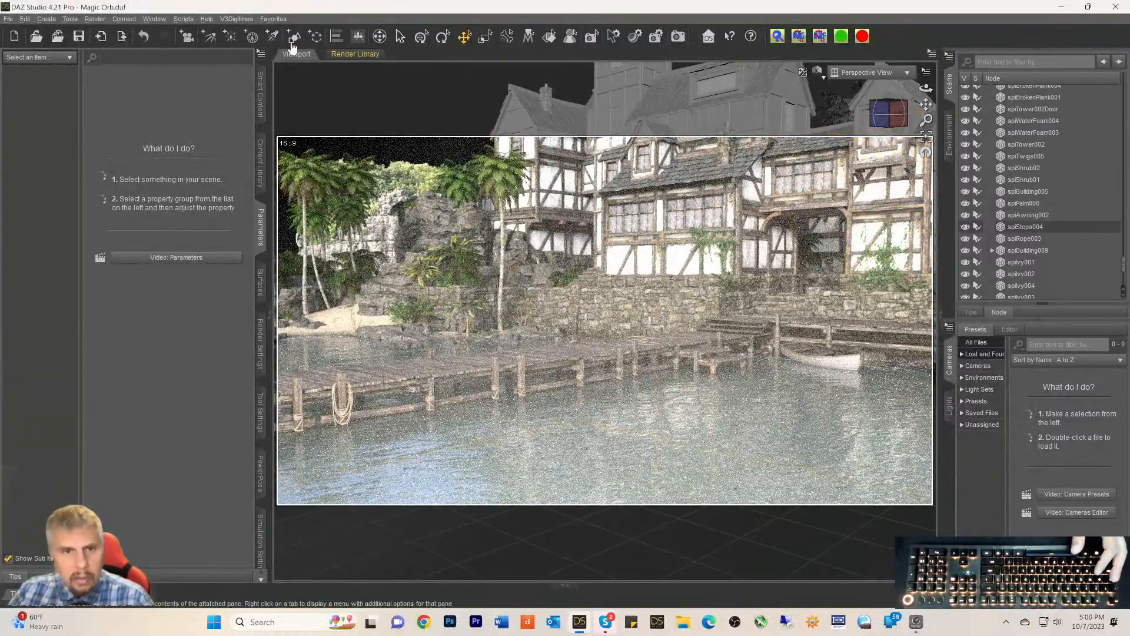
pyautogui.click(272, 36)
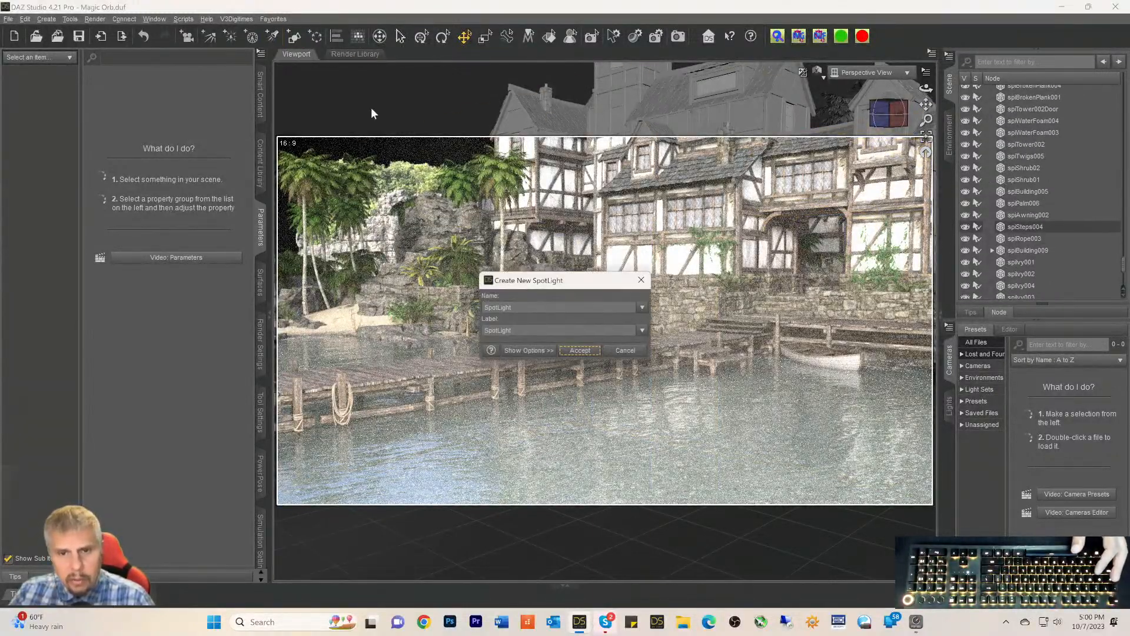
pyautogui.click(578, 351)
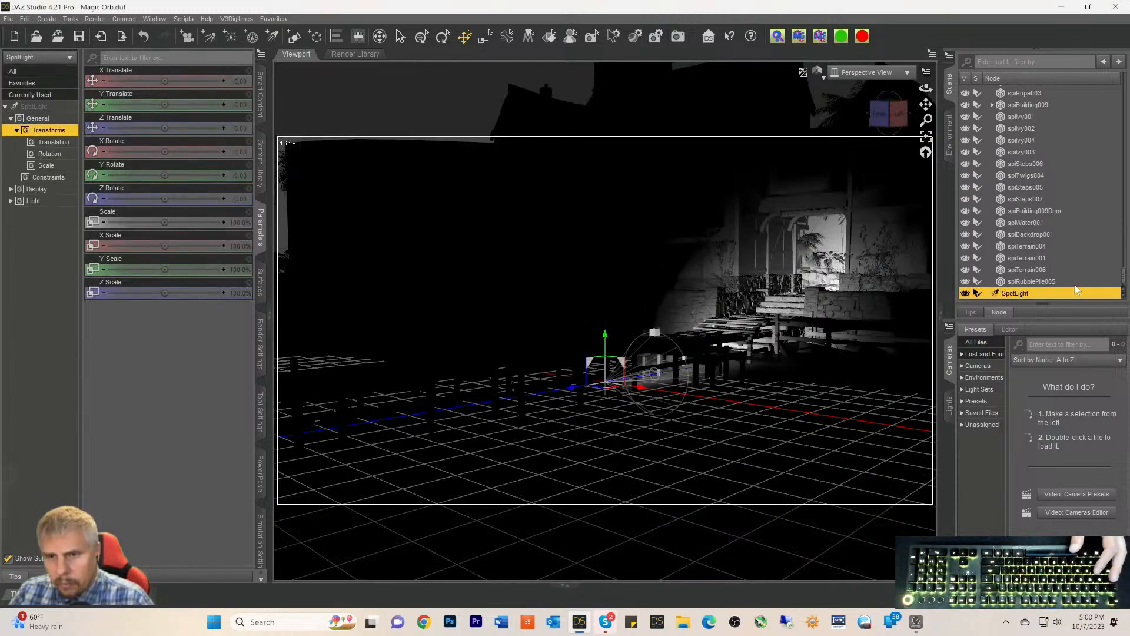
# Unparent the Tonemapper Options node from the cove group and select it at the end of the scene's node list
pyautogui.scroll(6, 1061, 243)
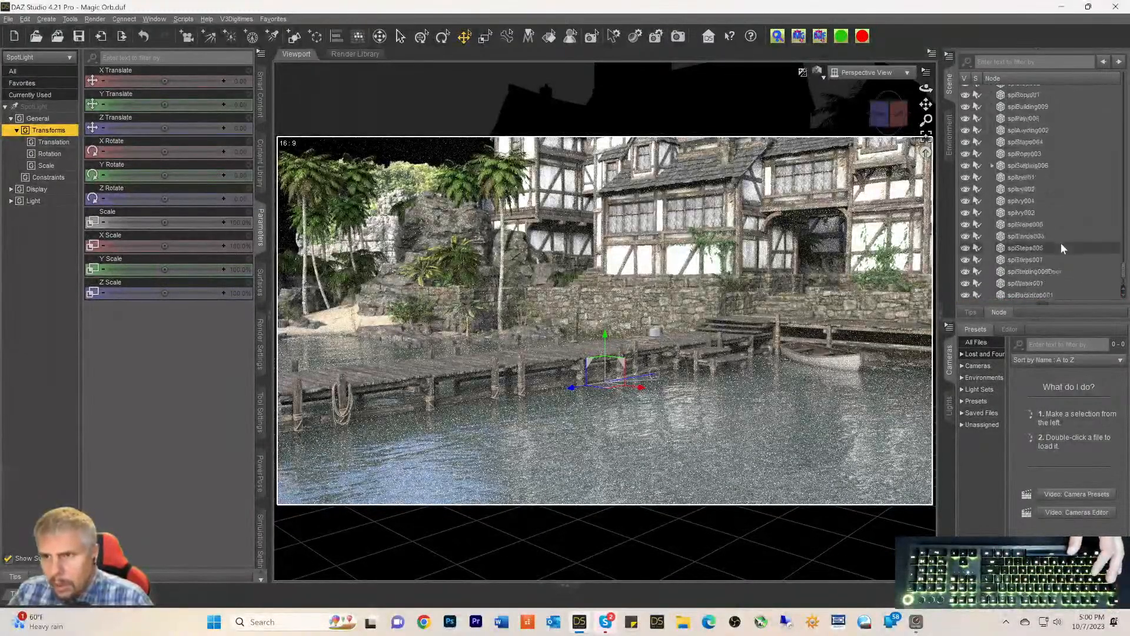
pyautogui.scroll(6, 1060, 242)
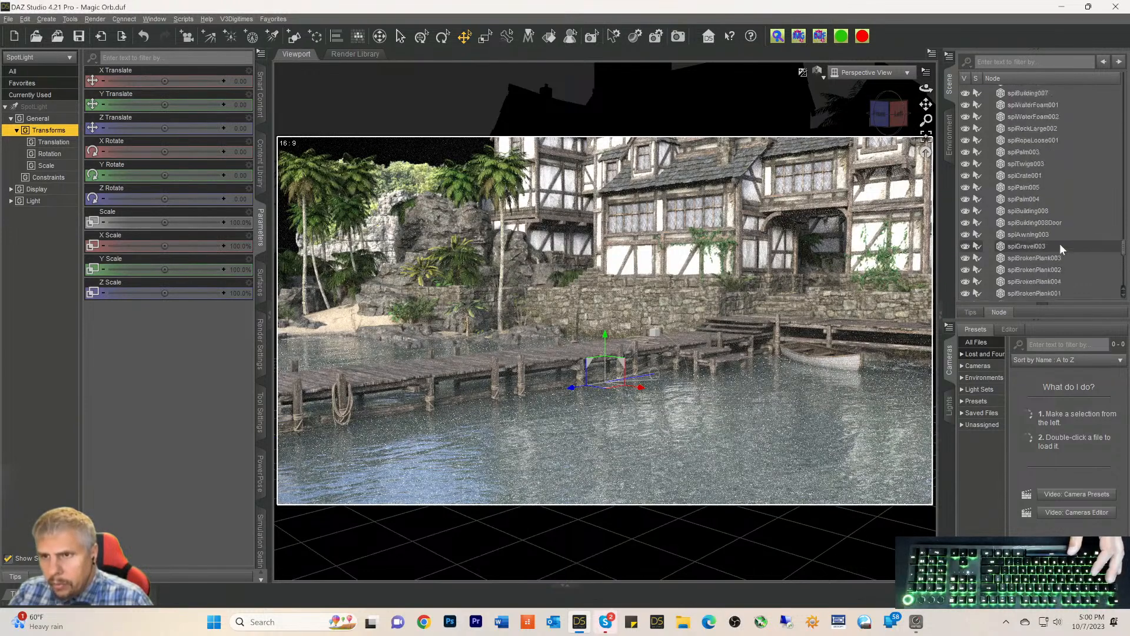
pyautogui.scroll(3, 1060, 242)
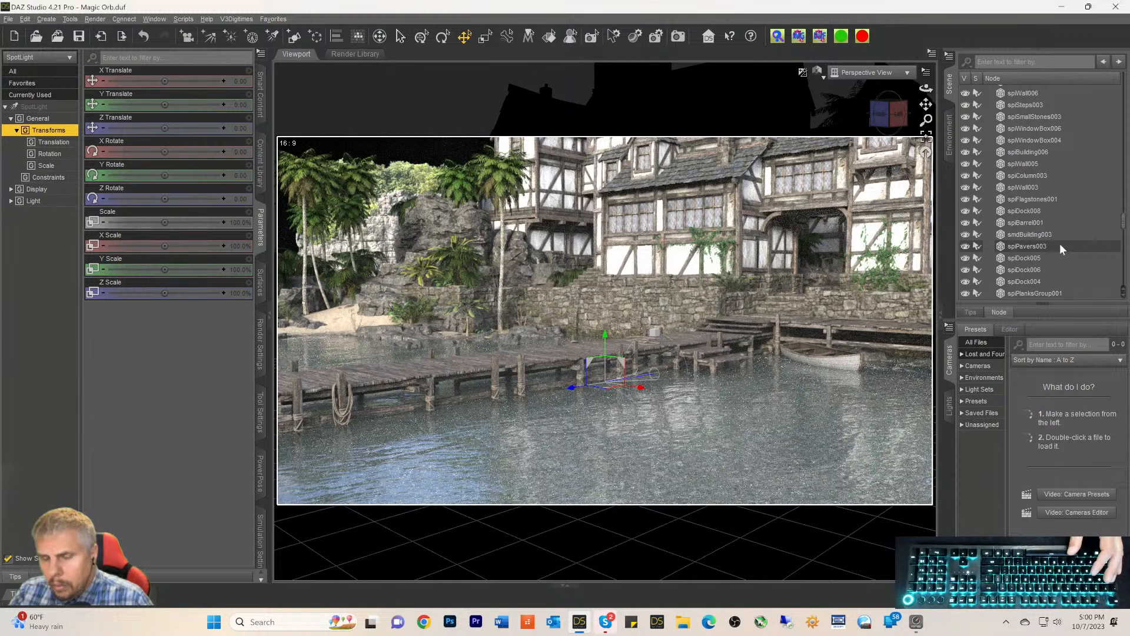
pyautogui.scroll(6, 1060, 244)
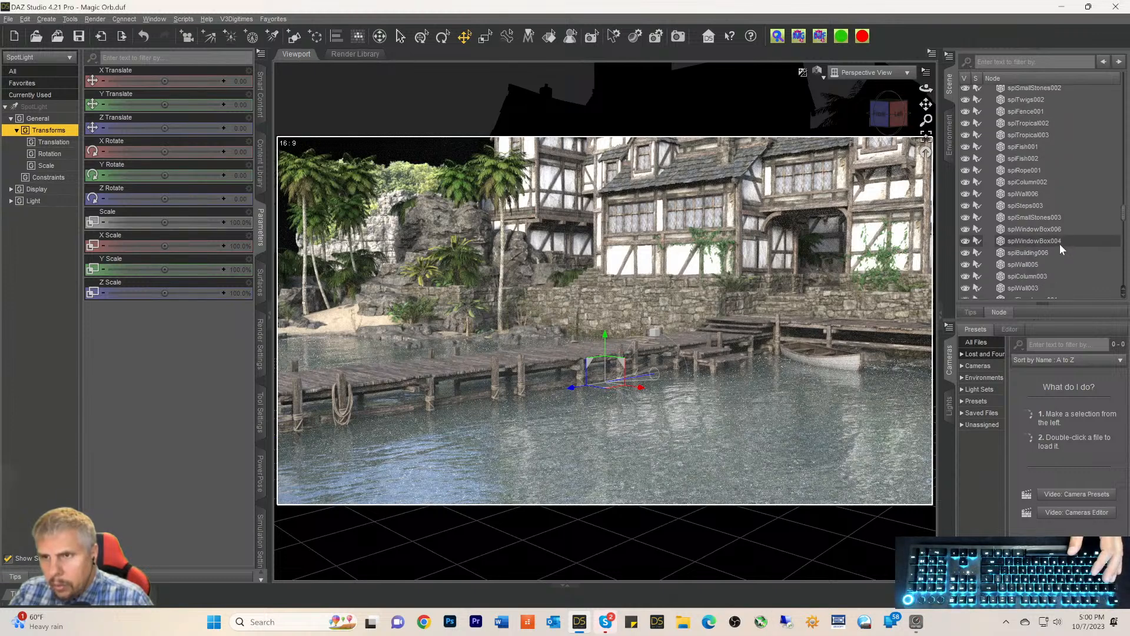
pyautogui.scroll(6, 1059, 244)
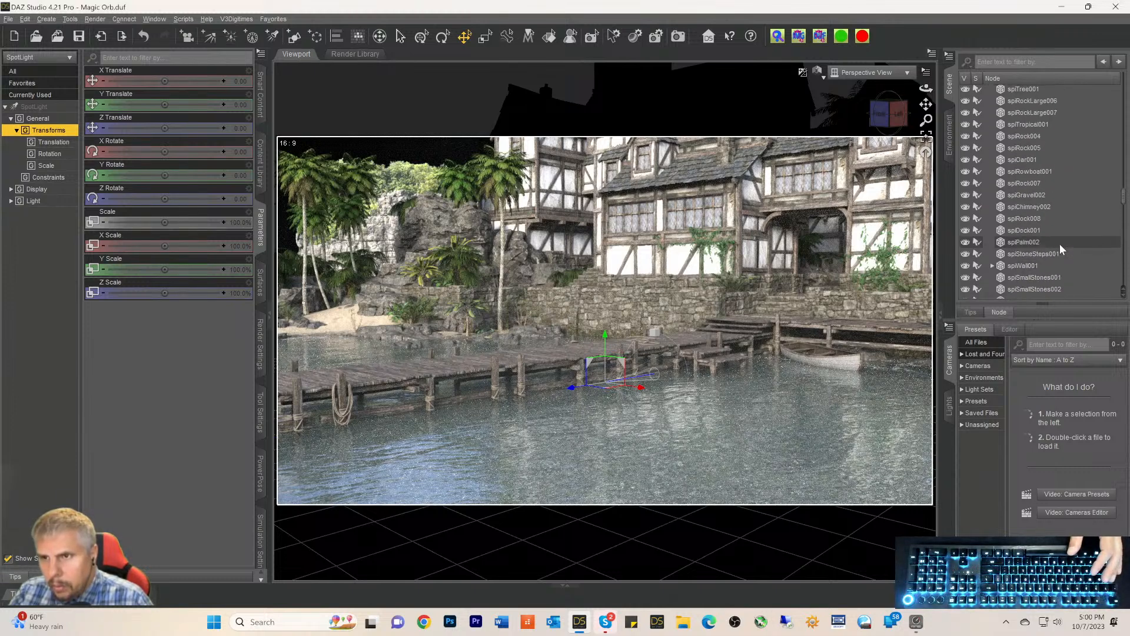
pyautogui.scroll(8, 1059, 244)
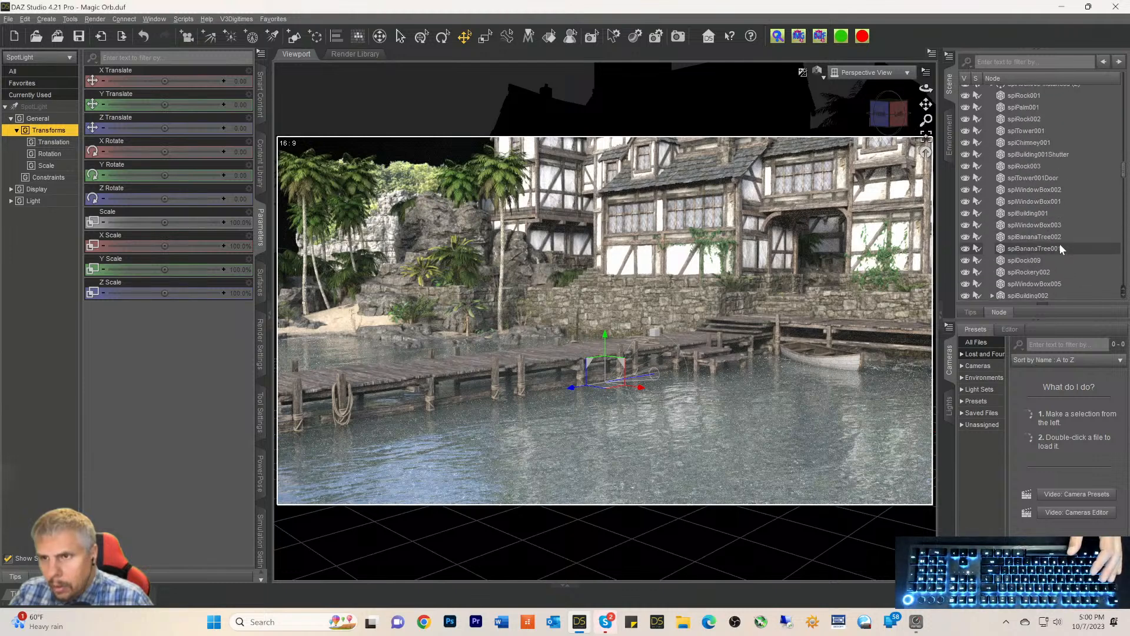
pyautogui.scroll(1, 1060, 250)
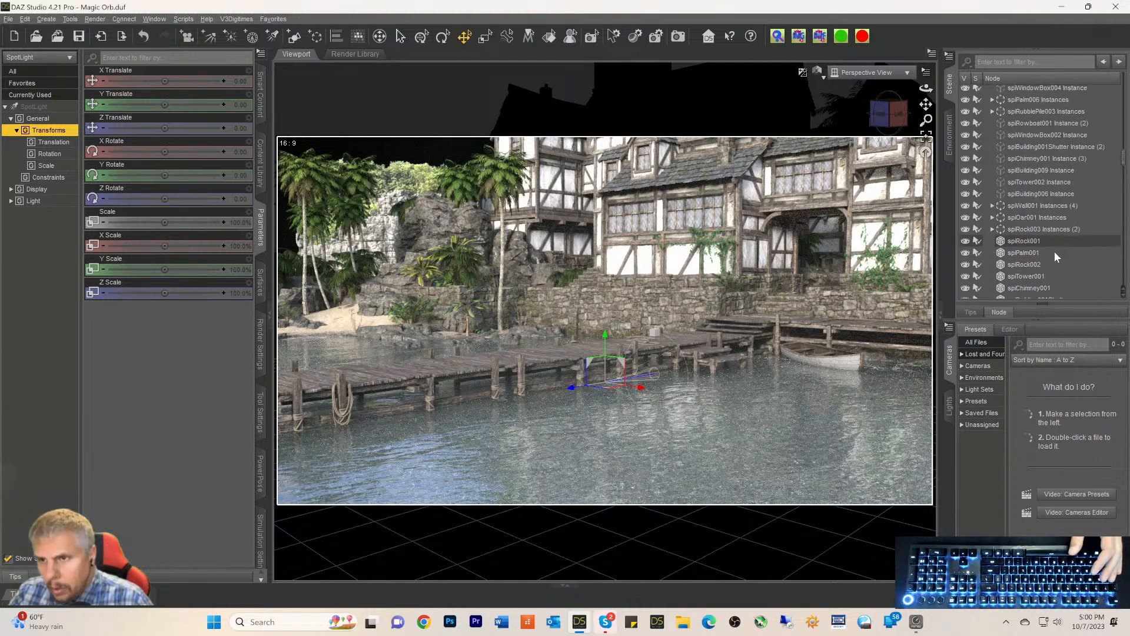
pyautogui.scroll(5, 1054, 250)
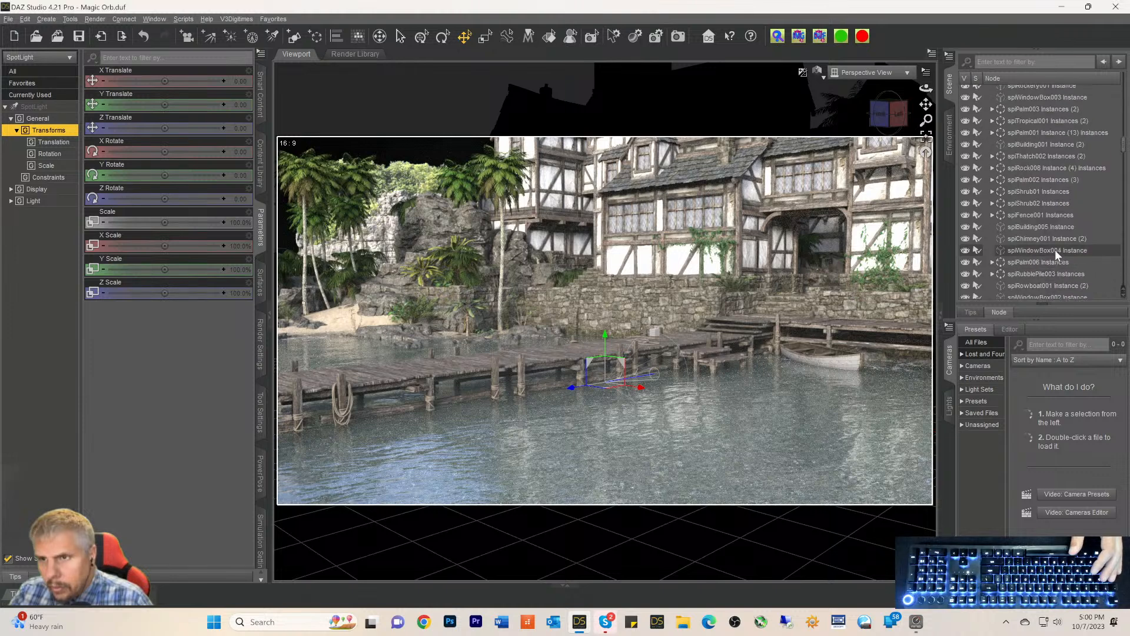
pyautogui.scroll(8, 1055, 249)
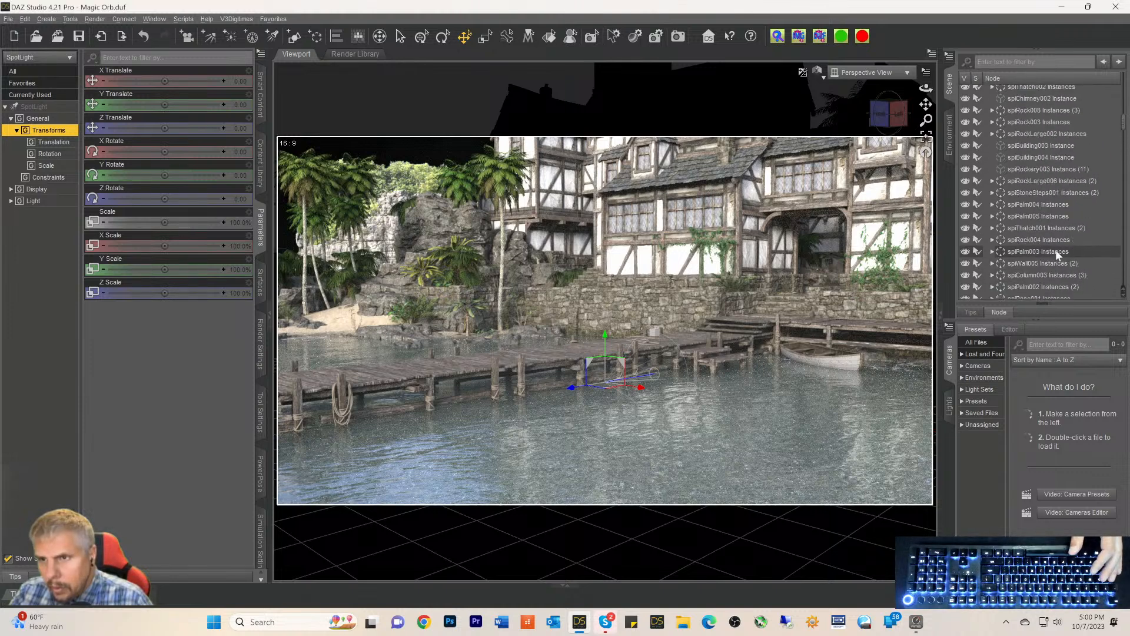
pyautogui.scroll(4, 1055, 249)
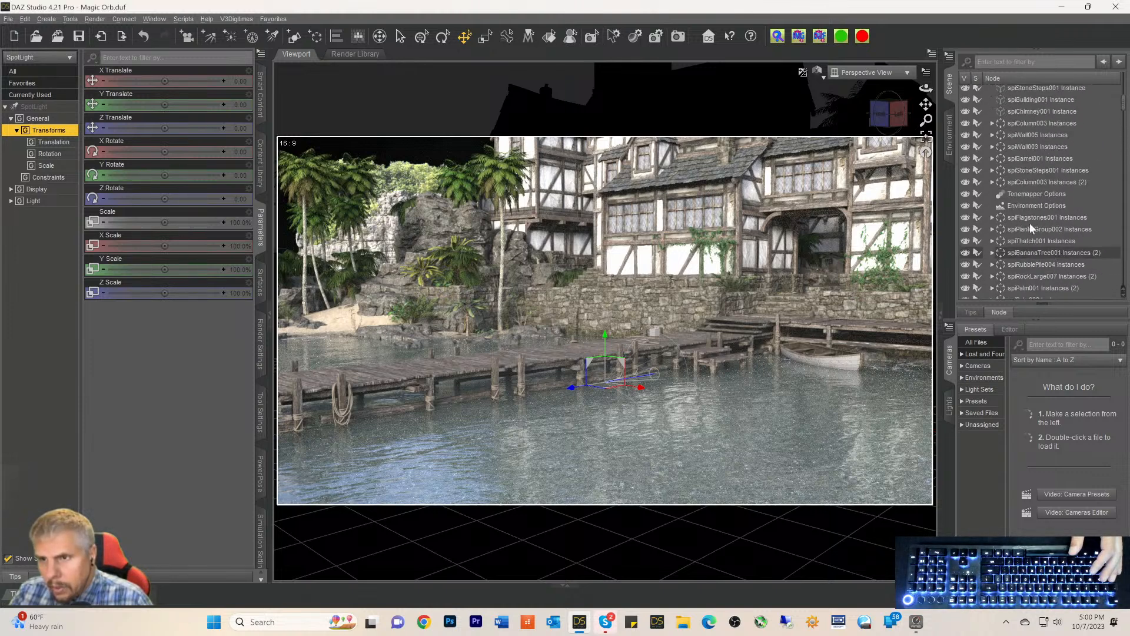
pyautogui.rightClick(1013, 197)
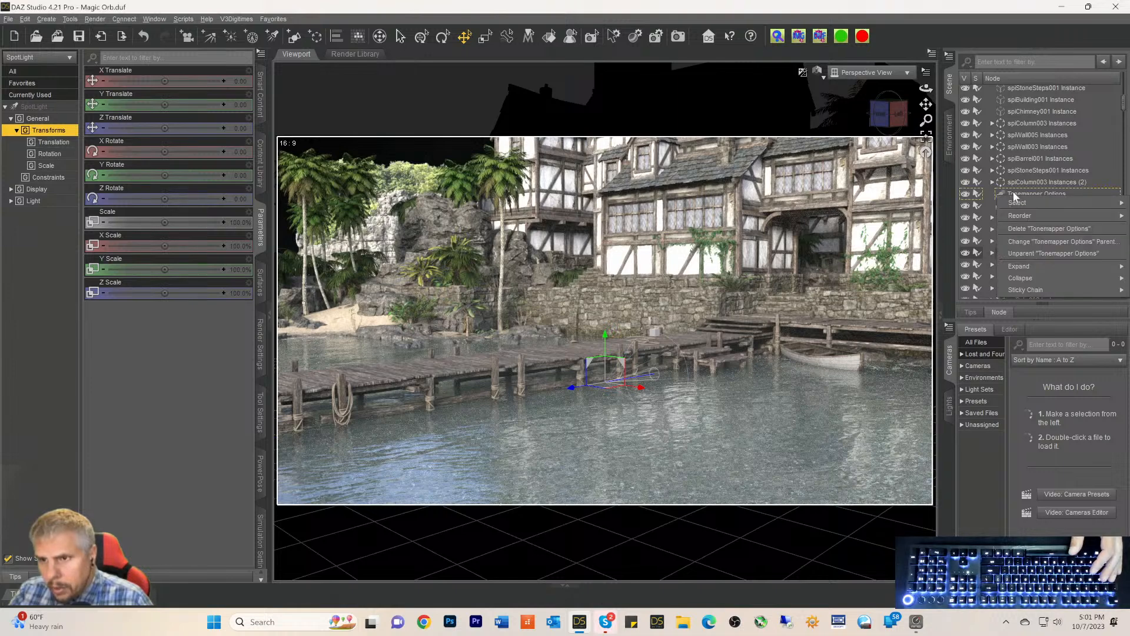
pyautogui.click(1030, 252)
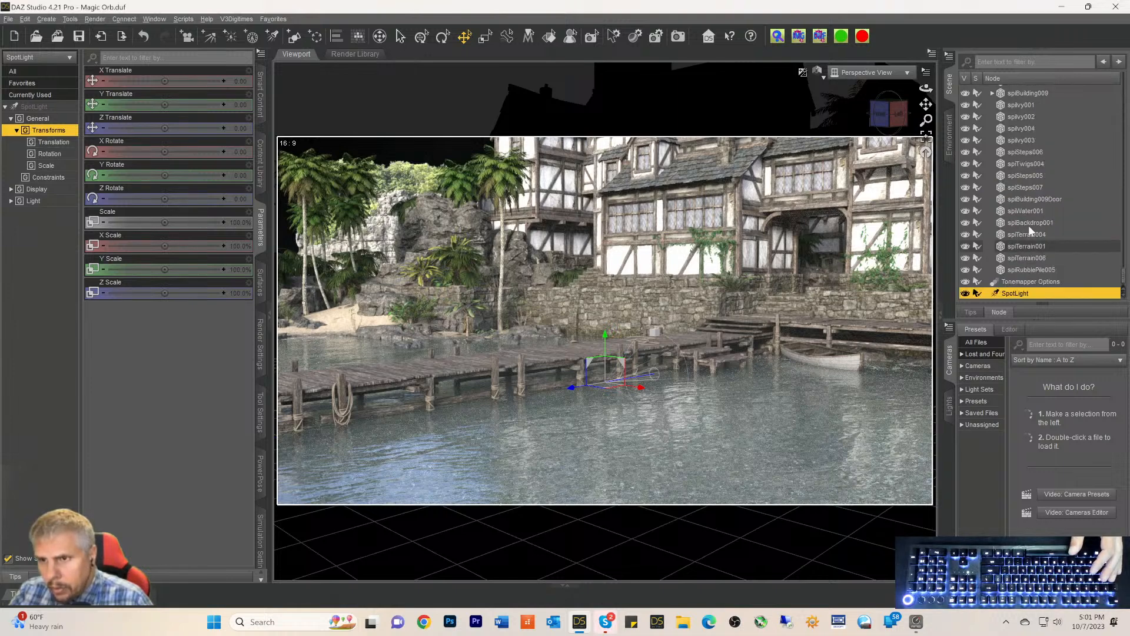
pyautogui.click(1018, 282)
pyautogui.rightClick(1015, 283)
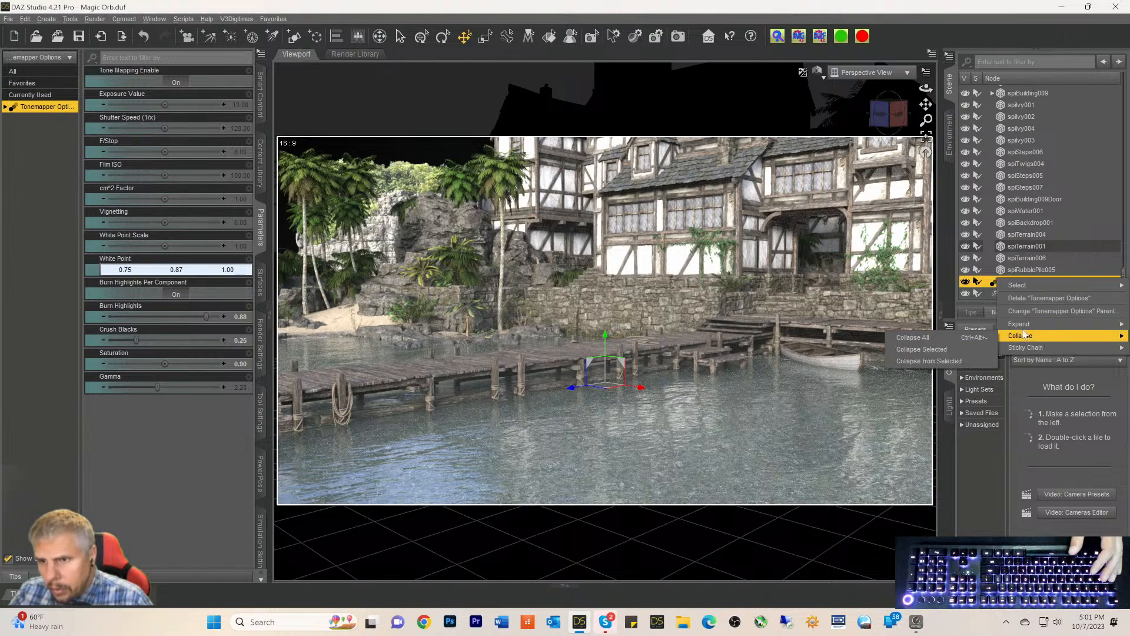
pyautogui.click(1003, 267)
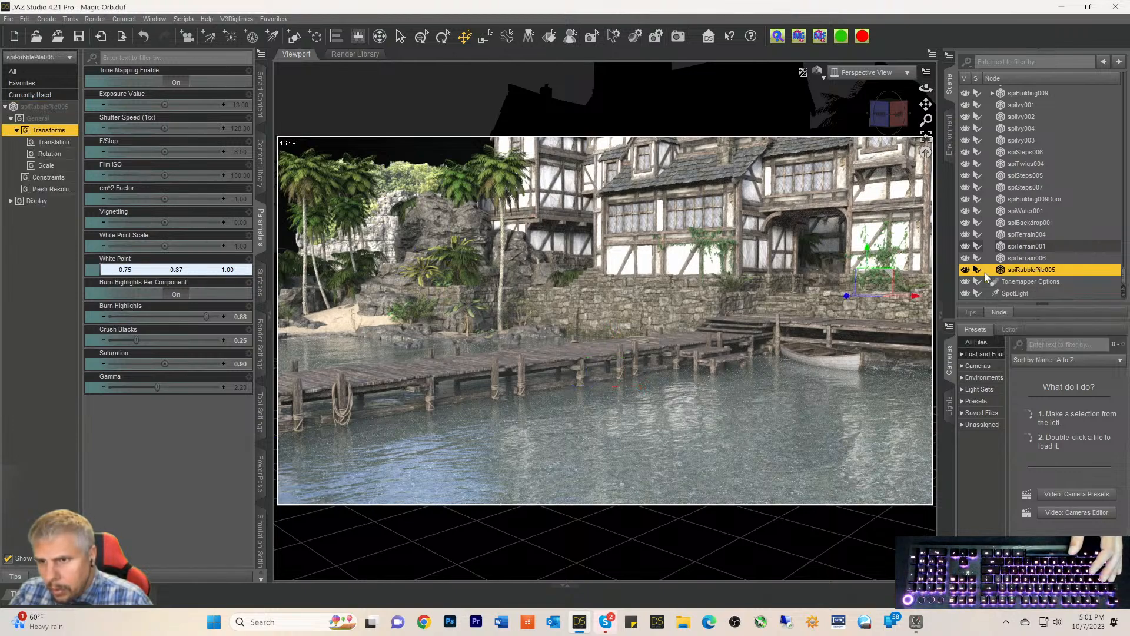
pyautogui.click(1001, 282)
# Find the Environment Options node among the cove group's instances and unparent it
pyautogui.scroll(10, 1015, 271)
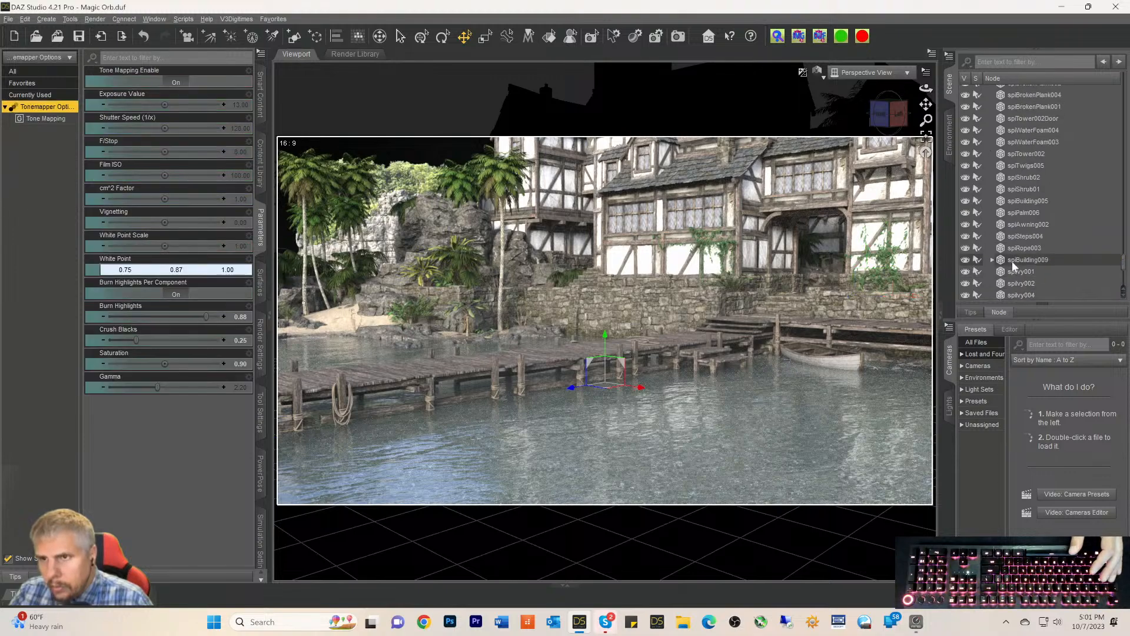
pyautogui.scroll(10, 1033, 185)
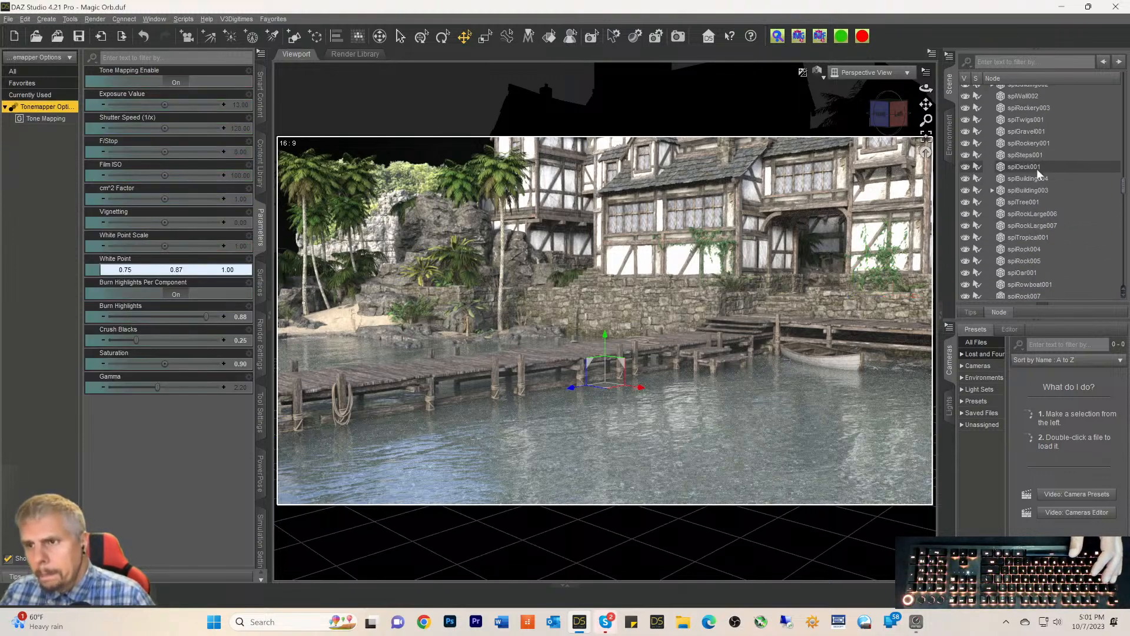
pyautogui.scroll(10, 1033, 153)
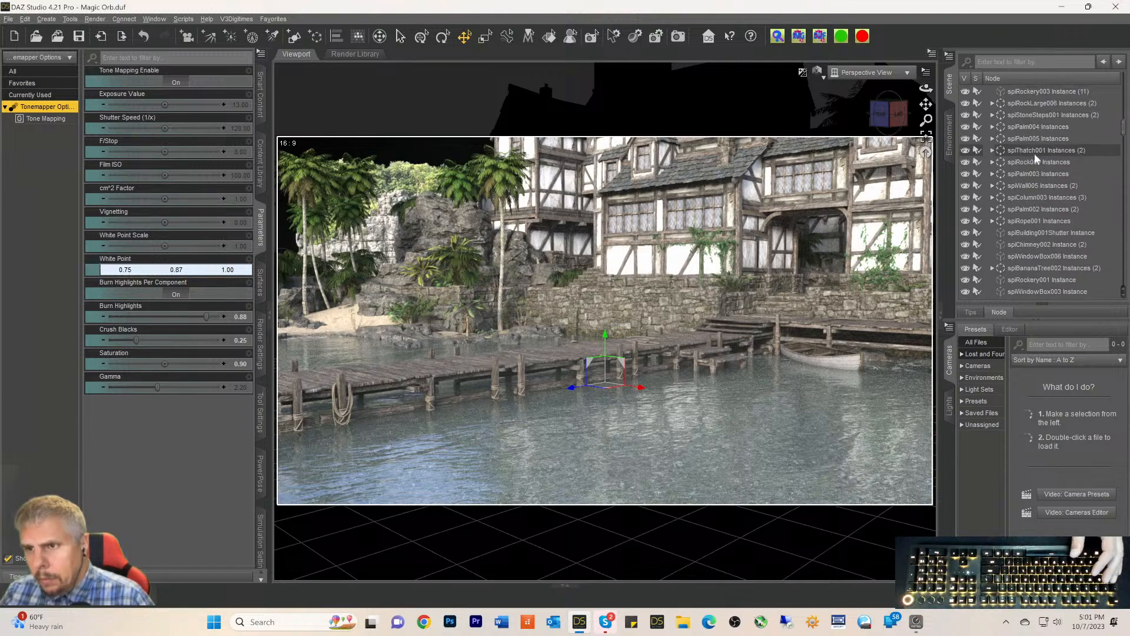
pyautogui.scroll(4, 1035, 157)
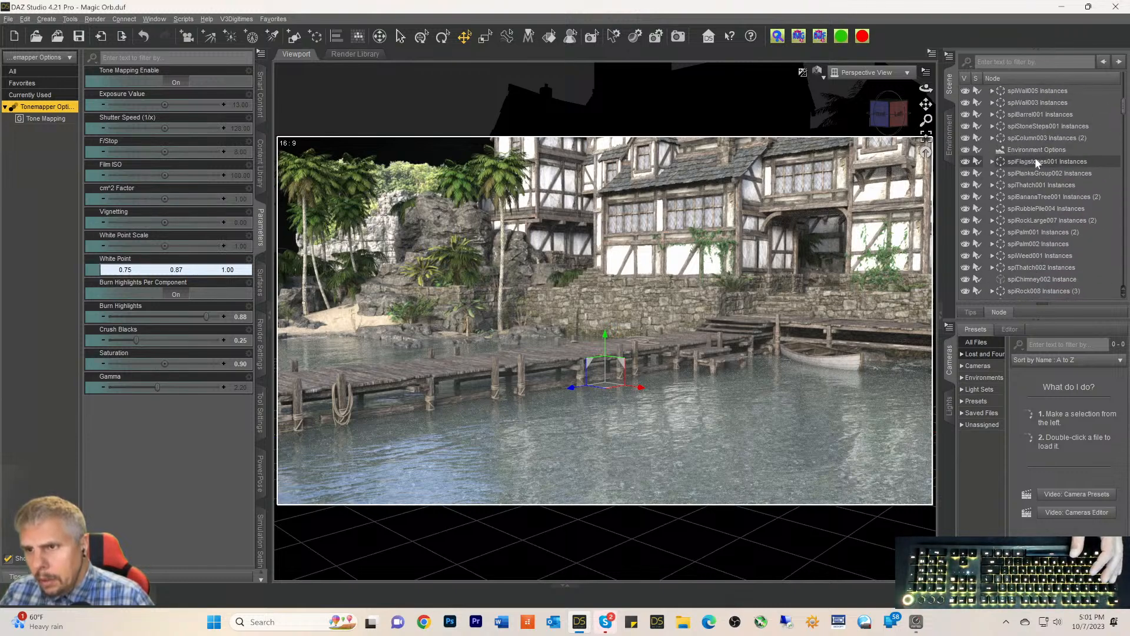
pyautogui.rightClick(1018, 159)
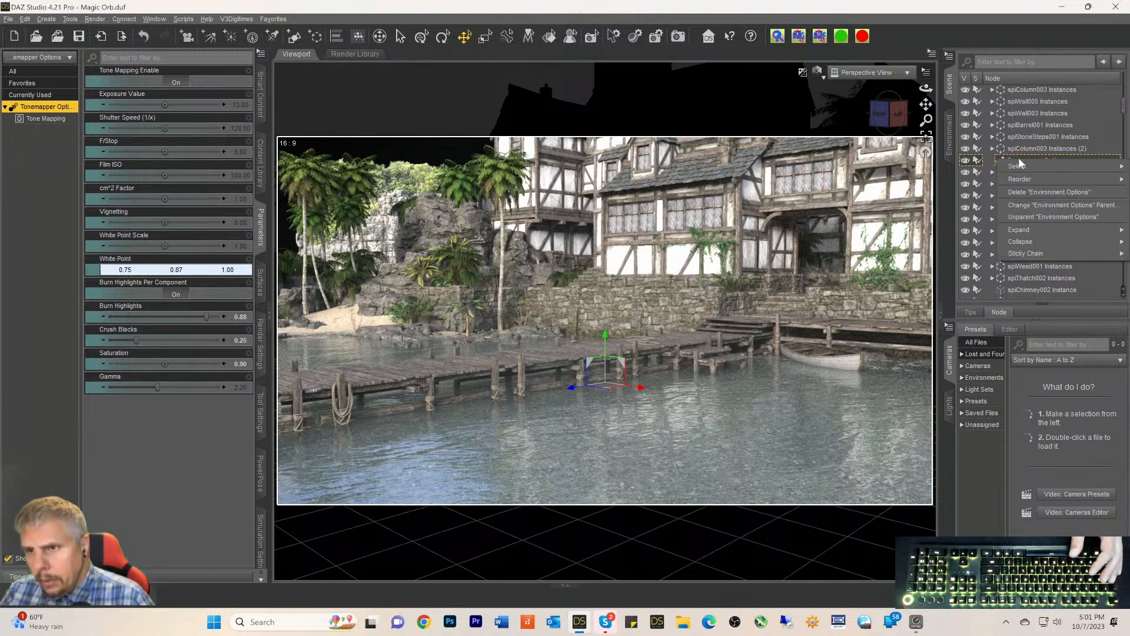
pyautogui.click(1022, 218)
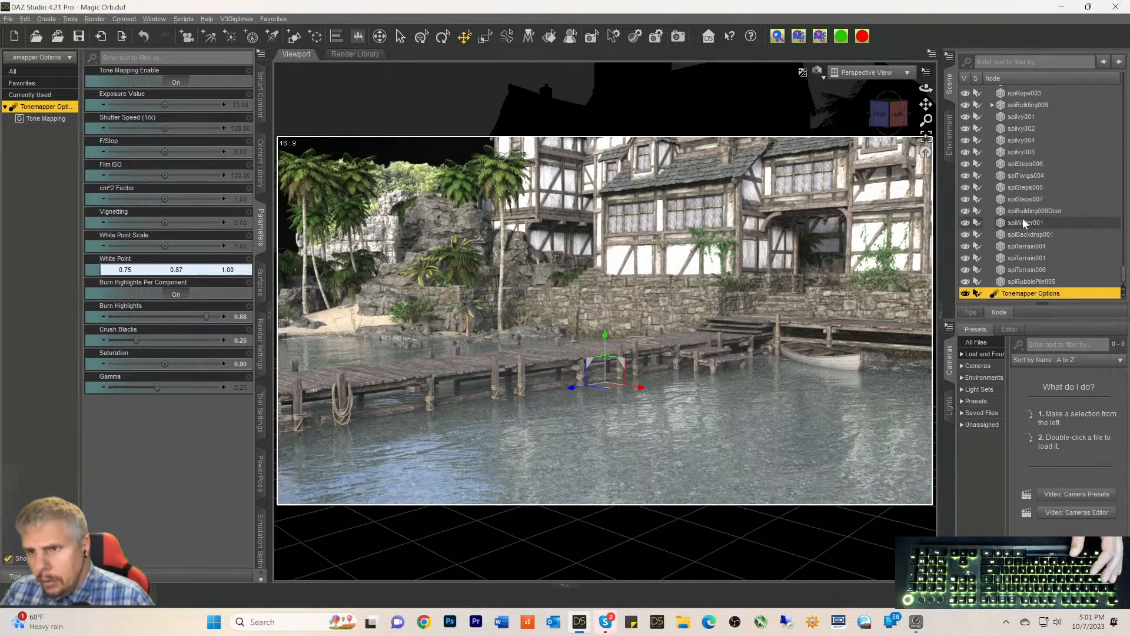
# Select the Environment Options node and turn Draw Ground off
pyautogui.click(1007, 282)
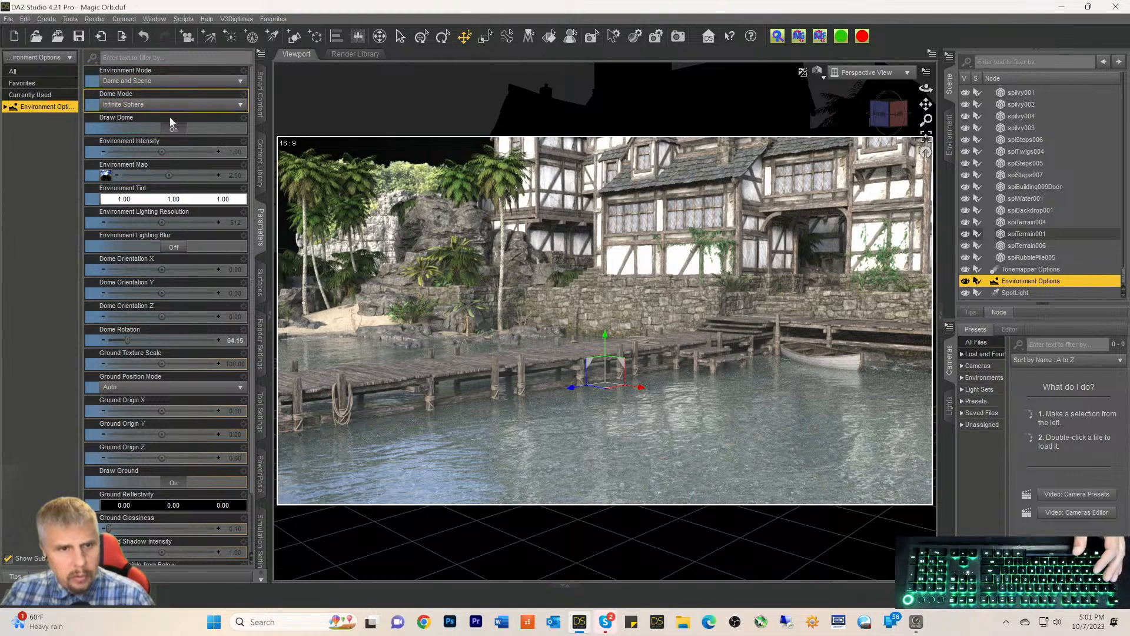
pyautogui.scroll(-3, 163, 335)
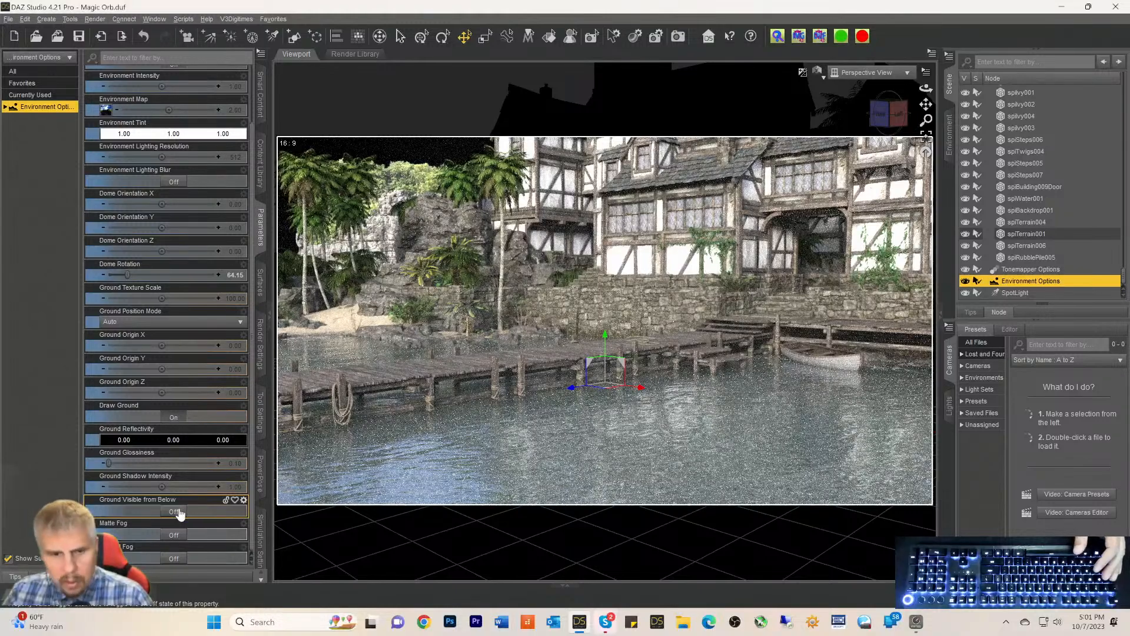
pyautogui.click(163, 418)
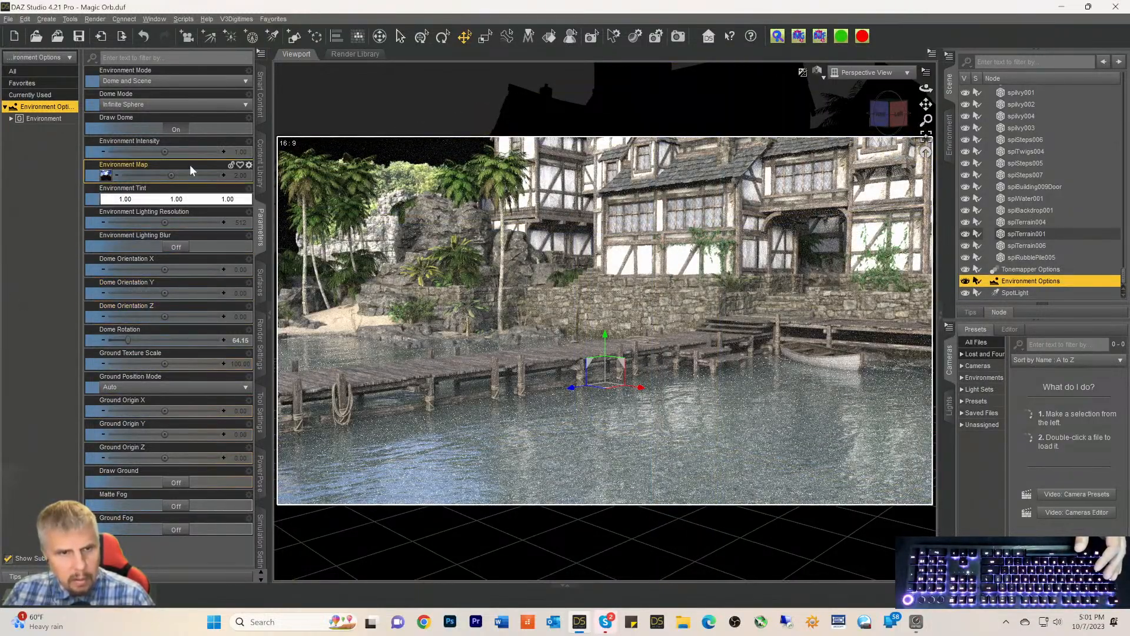
# Replace the Environment Map with AakoHighlands_sunset.hdr from the HDRI All folder
pyautogui.click(107, 178)
pyautogui.click(46, 194)
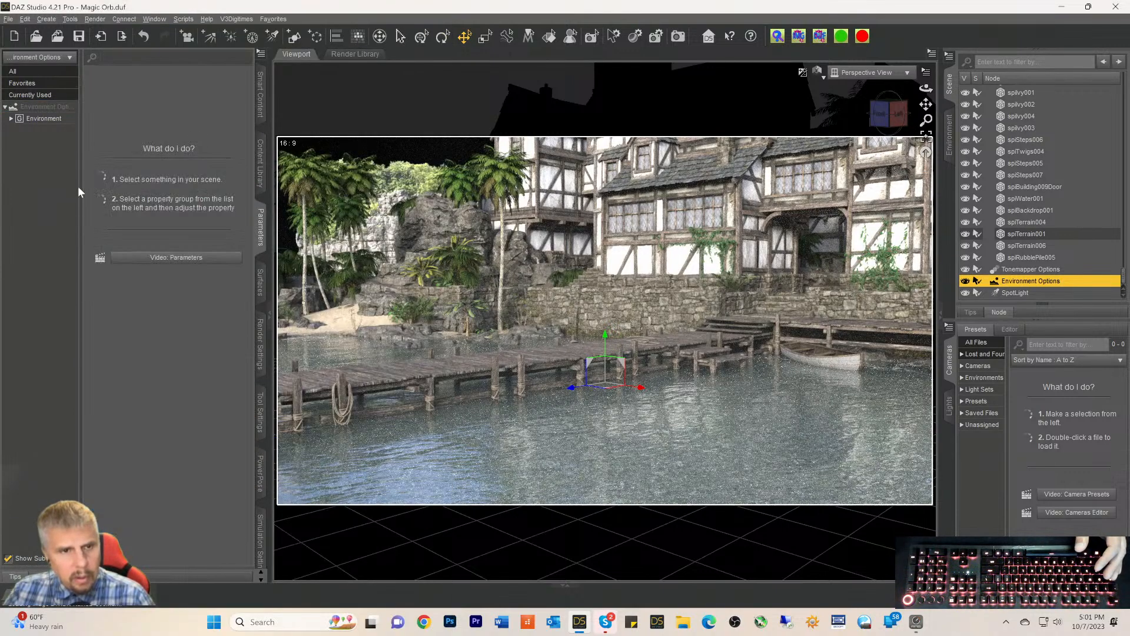
pyautogui.click(45, 120)
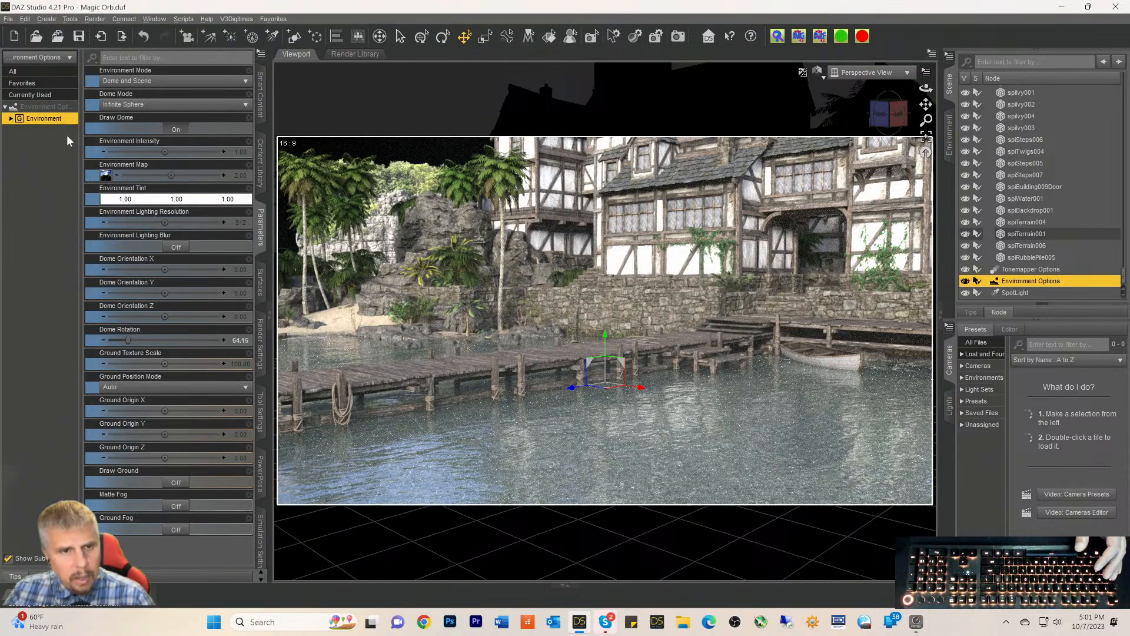
pyautogui.click(105, 183)
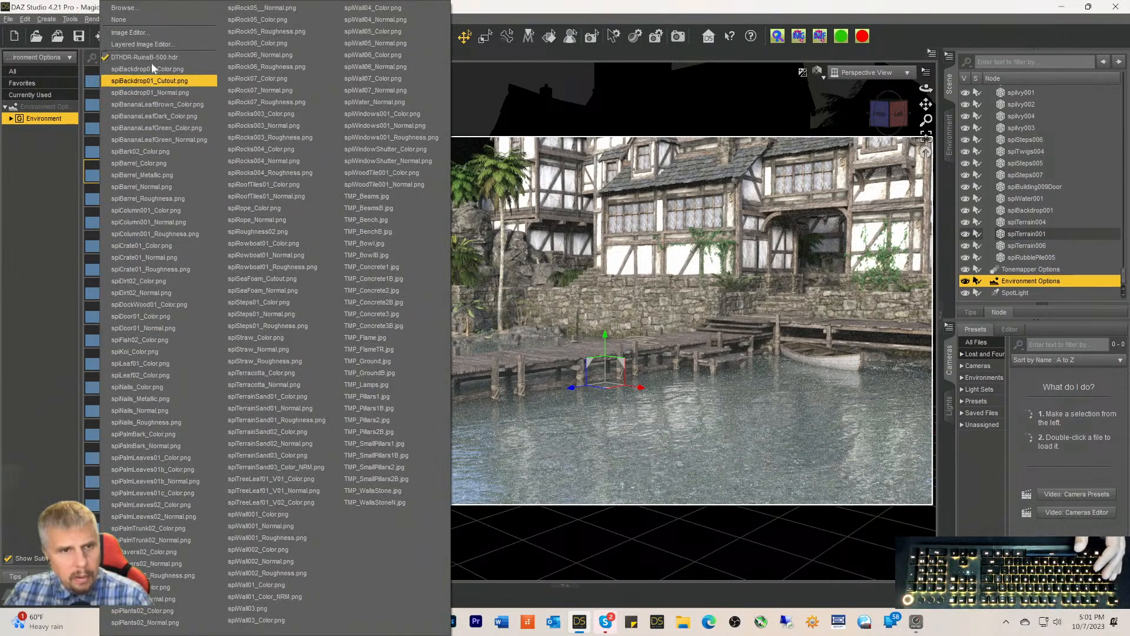
pyautogui.click(146, 8)
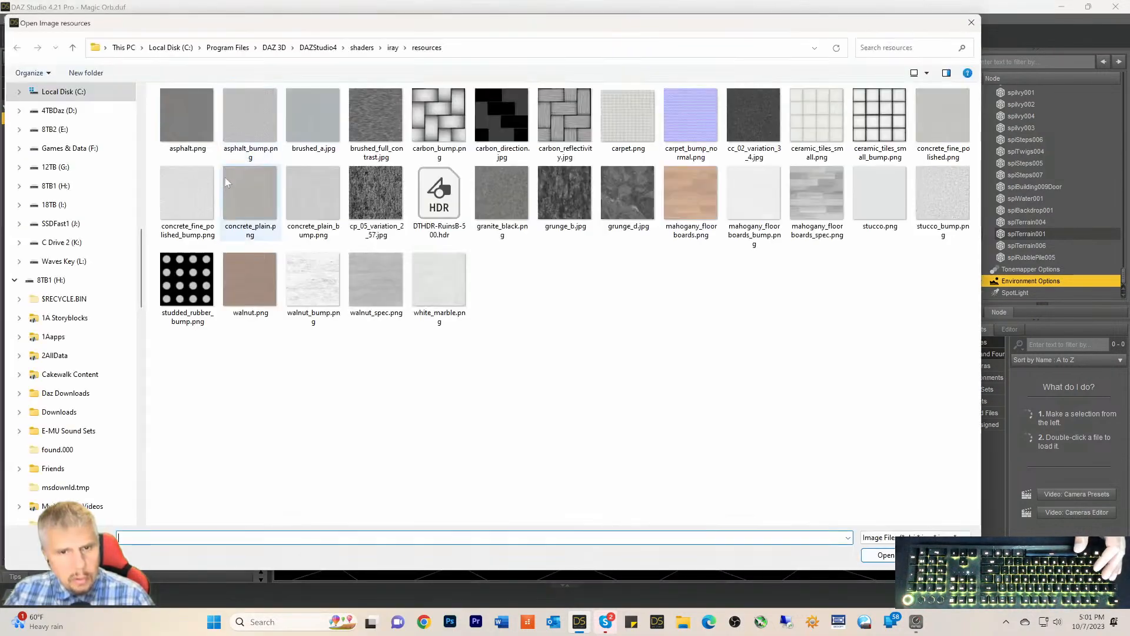
pyautogui.scroll(8, 108, 278)
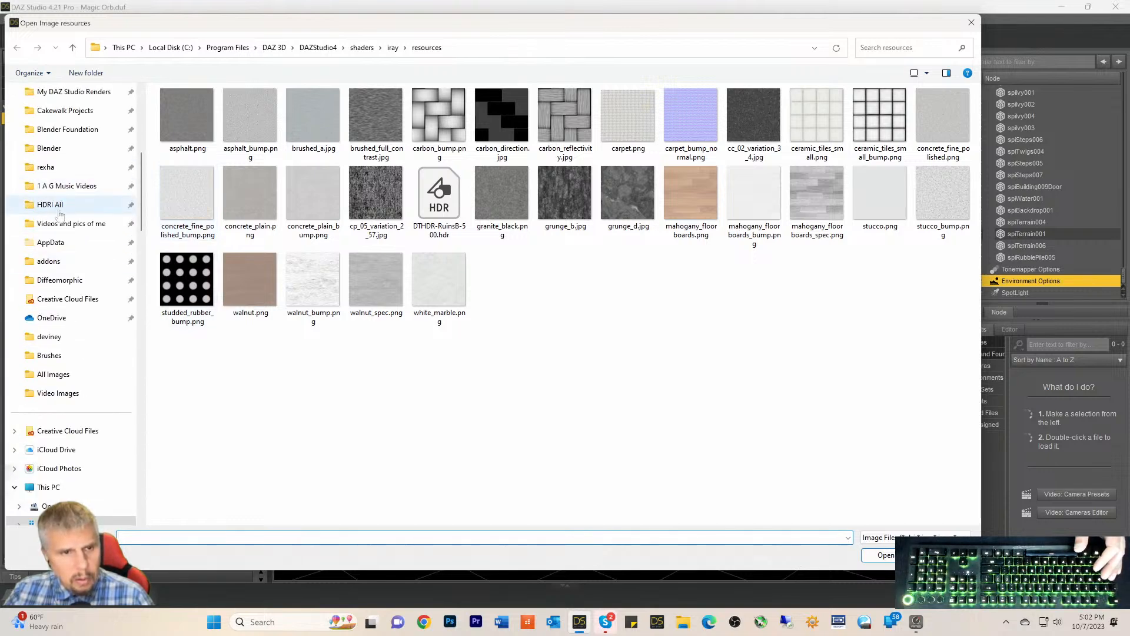
pyautogui.click(59, 205)
pyautogui.scroll(-10, 542, 304)
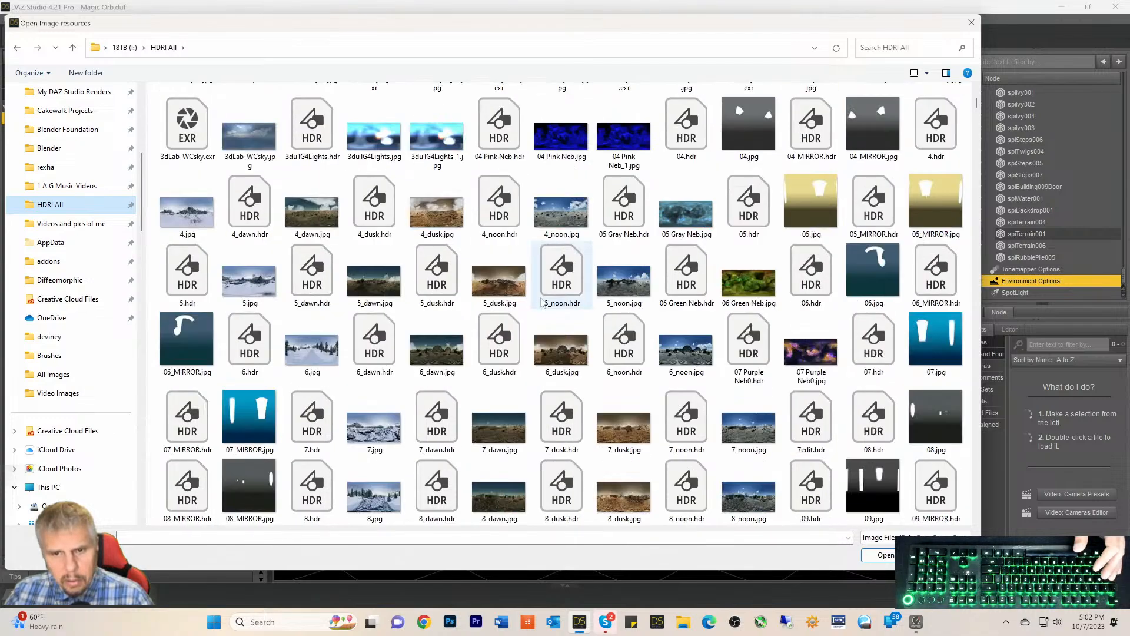
pyautogui.scroll(-5, 539, 299)
pyautogui.scroll(5, 537, 295)
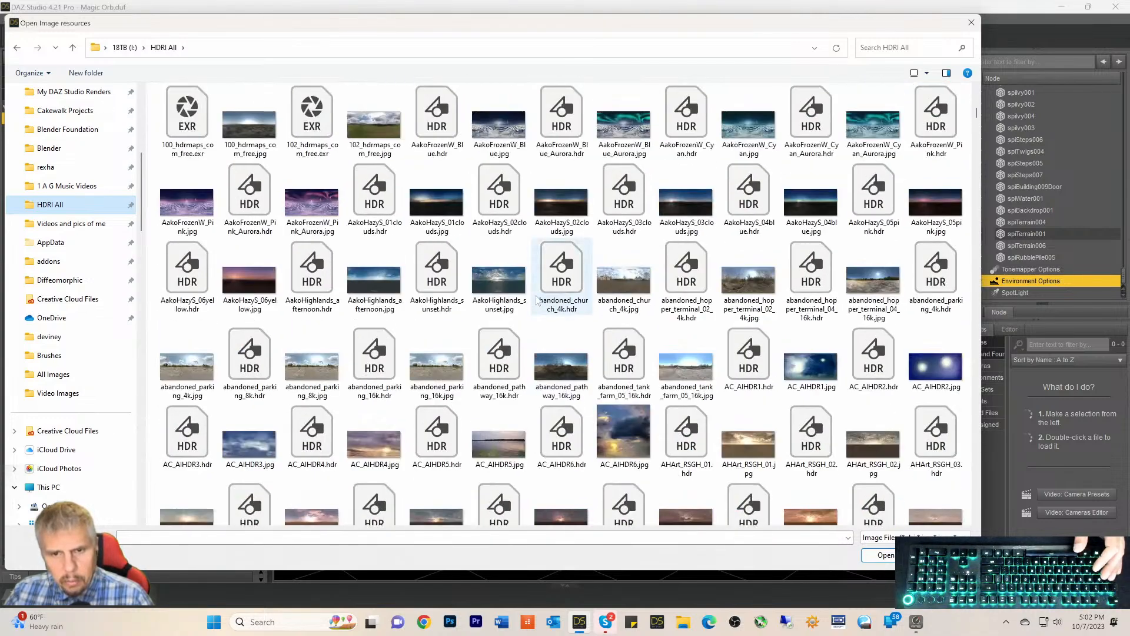
pyautogui.click(499, 281)
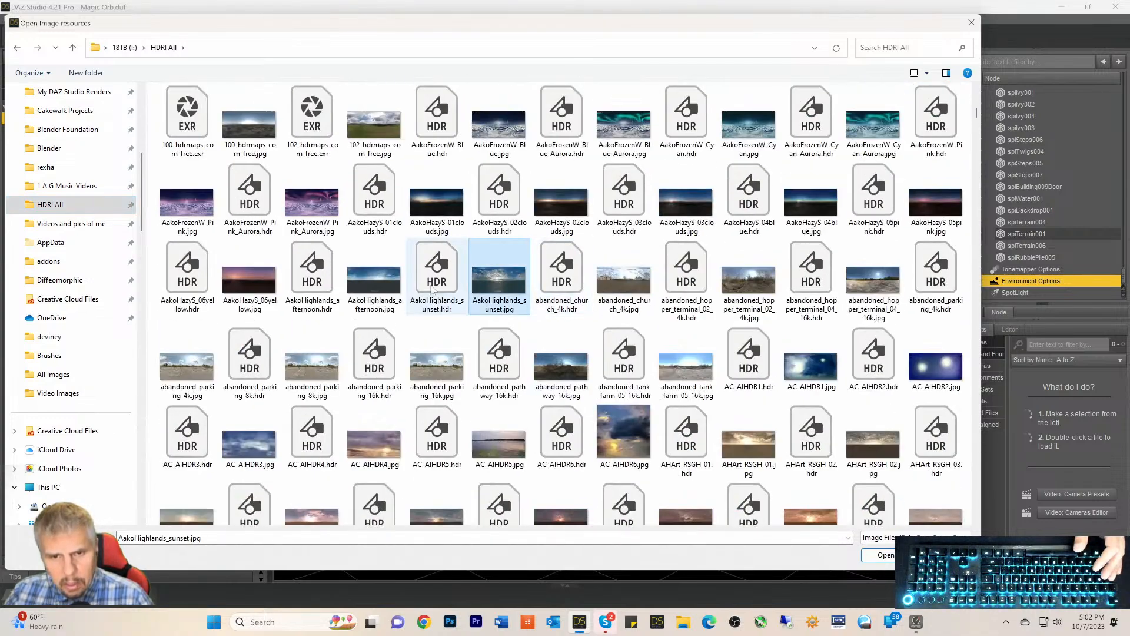
pyautogui.doubleClick(431, 287)
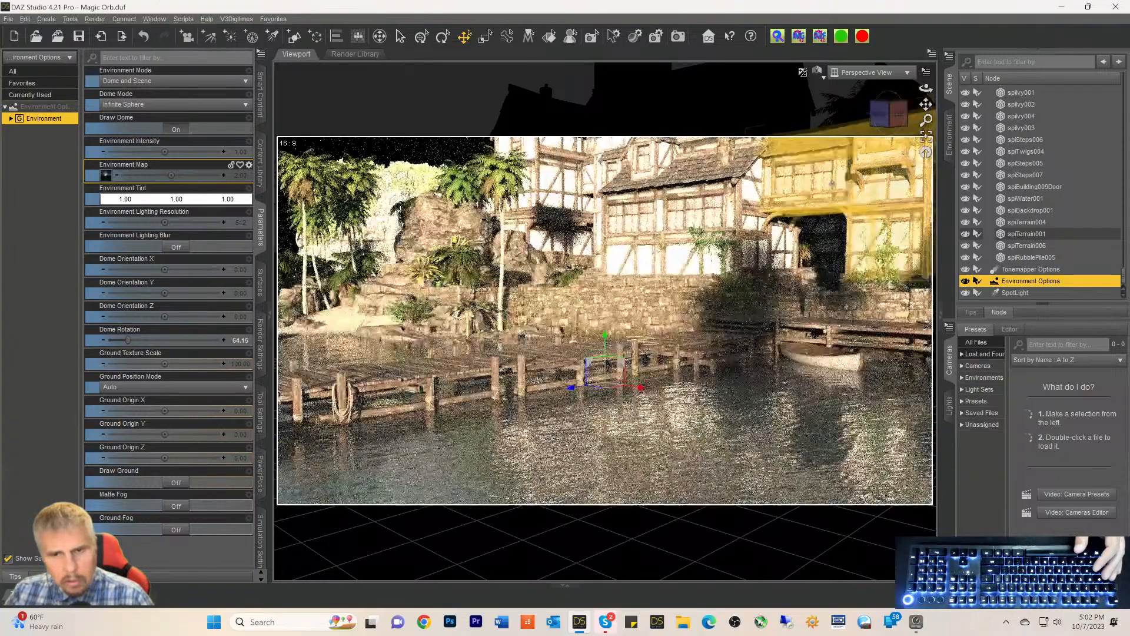
# Change the scene's environment background type from Backdrop to None
pyautogui.moveTo(889, 115); pyautogui.dragTo(891, 106)
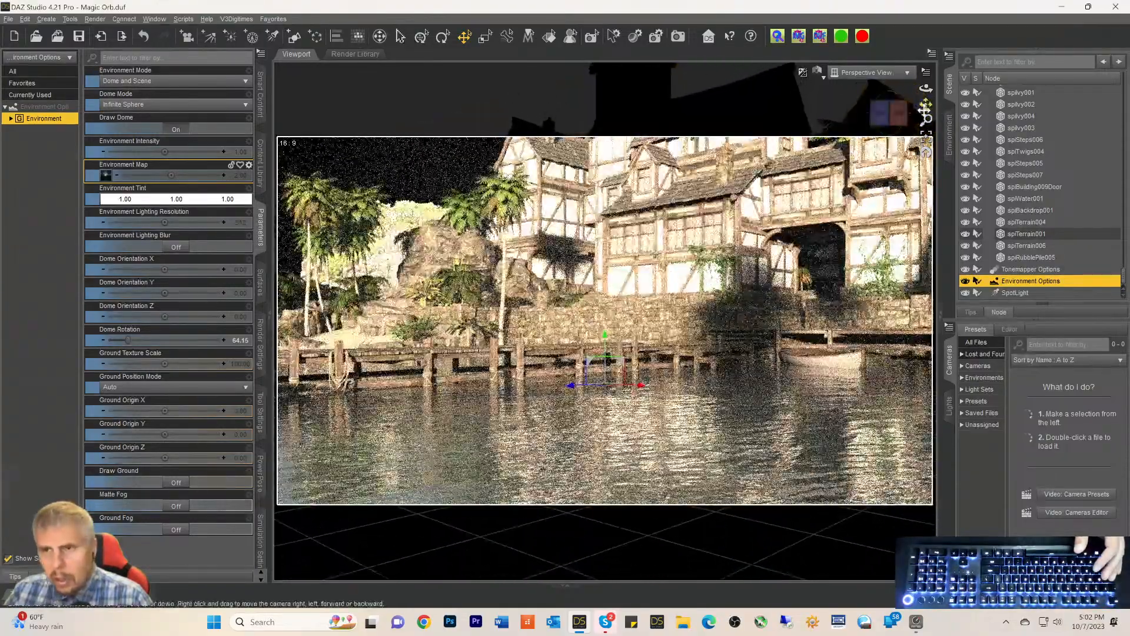
pyautogui.click(950, 136)
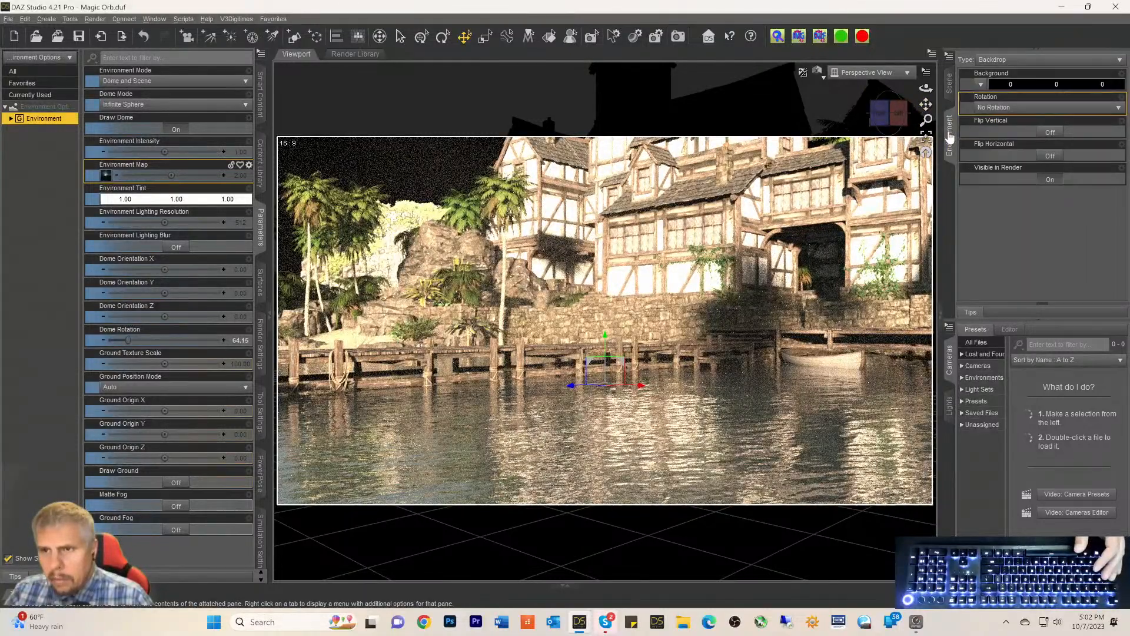
pyautogui.click(994, 62)
pyautogui.click(995, 75)
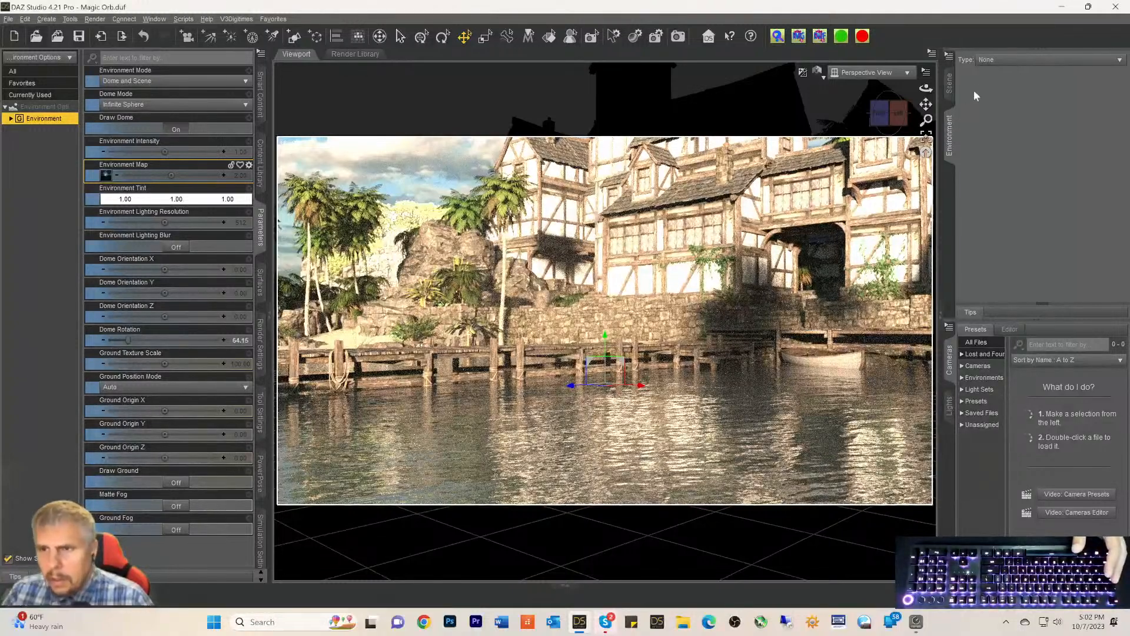
# Select the SYMYM Placer Cube in the scene and set its volume surface's Density Multiplier to 5
pyautogui.click(950, 94)
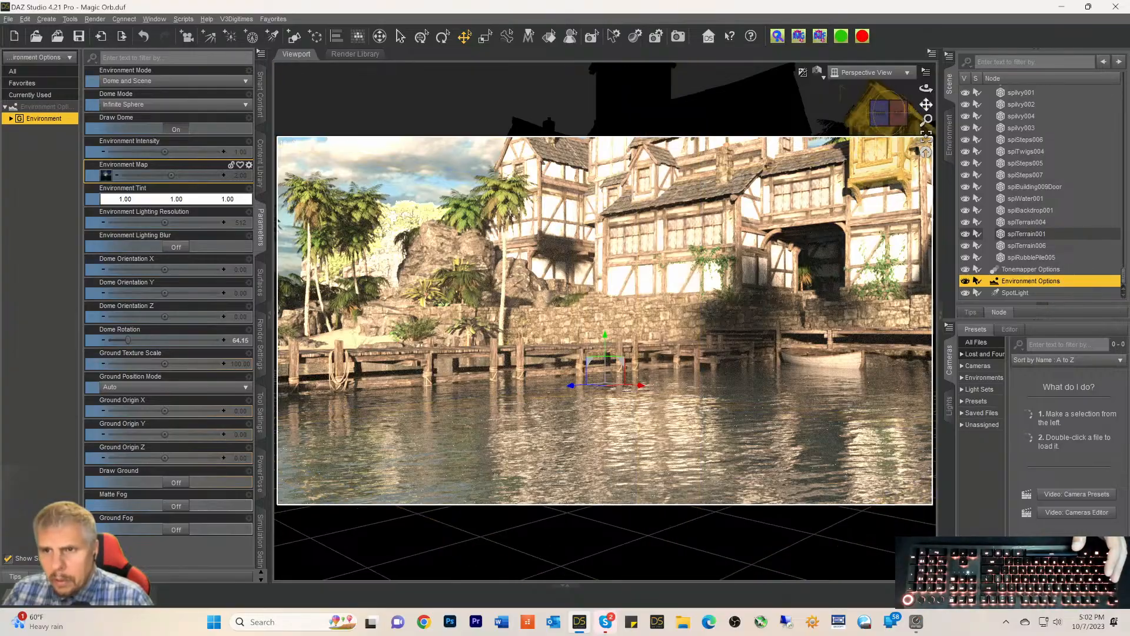
pyautogui.moveTo(926, 104); pyautogui.dragTo(888, 113)
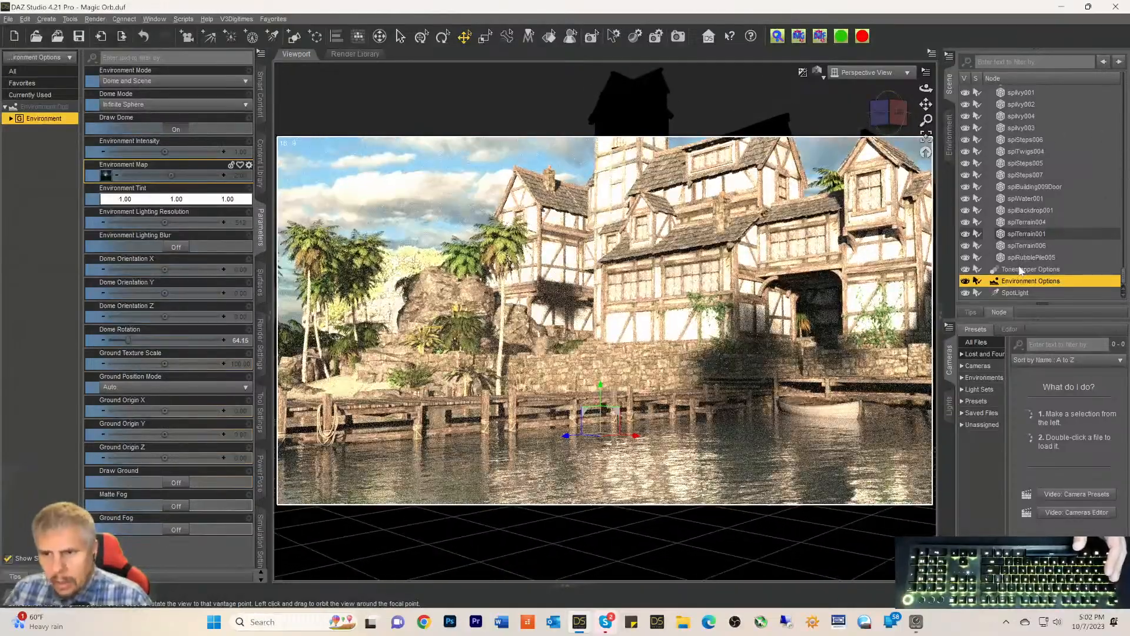
pyautogui.scroll(10, 1031, 171)
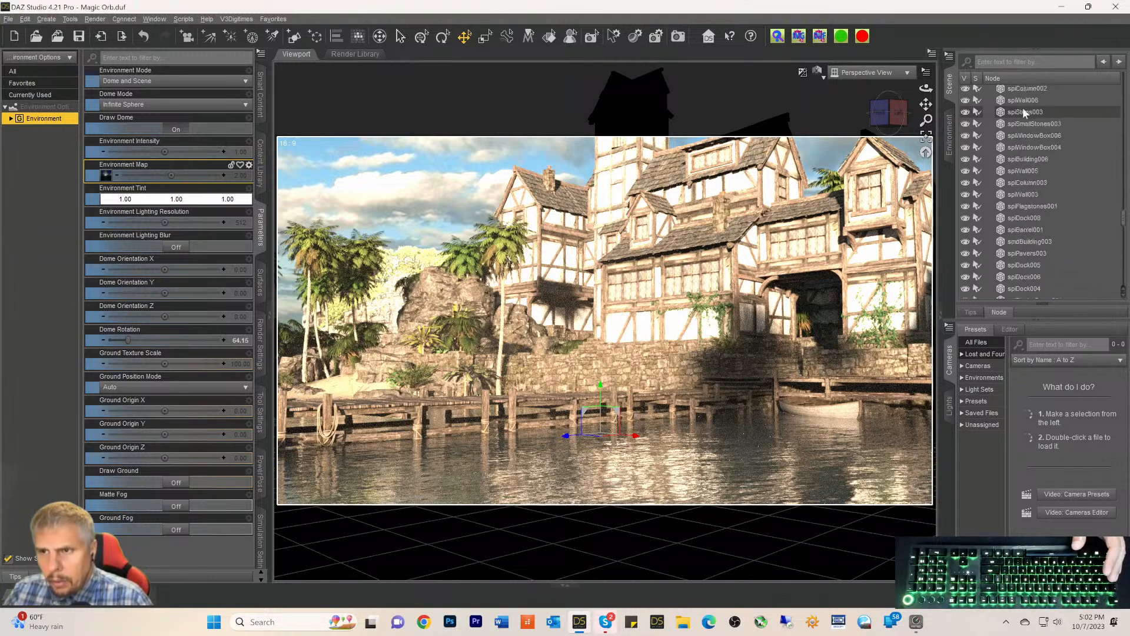
pyautogui.scroll(10, 1054, 141)
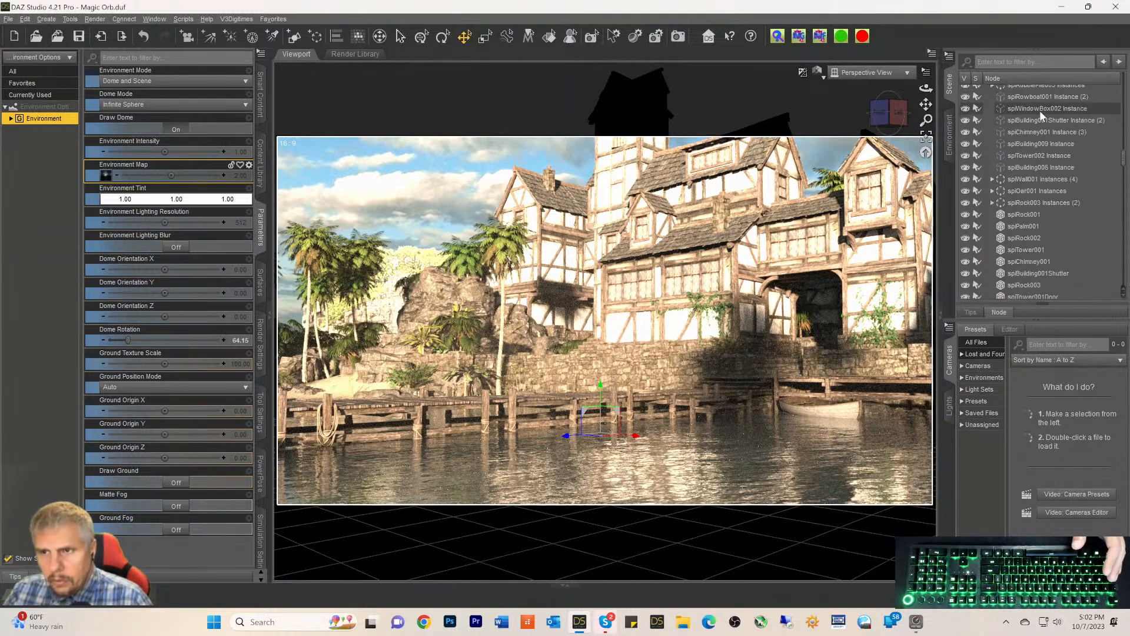
pyautogui.scroll(10, 1039, 116)
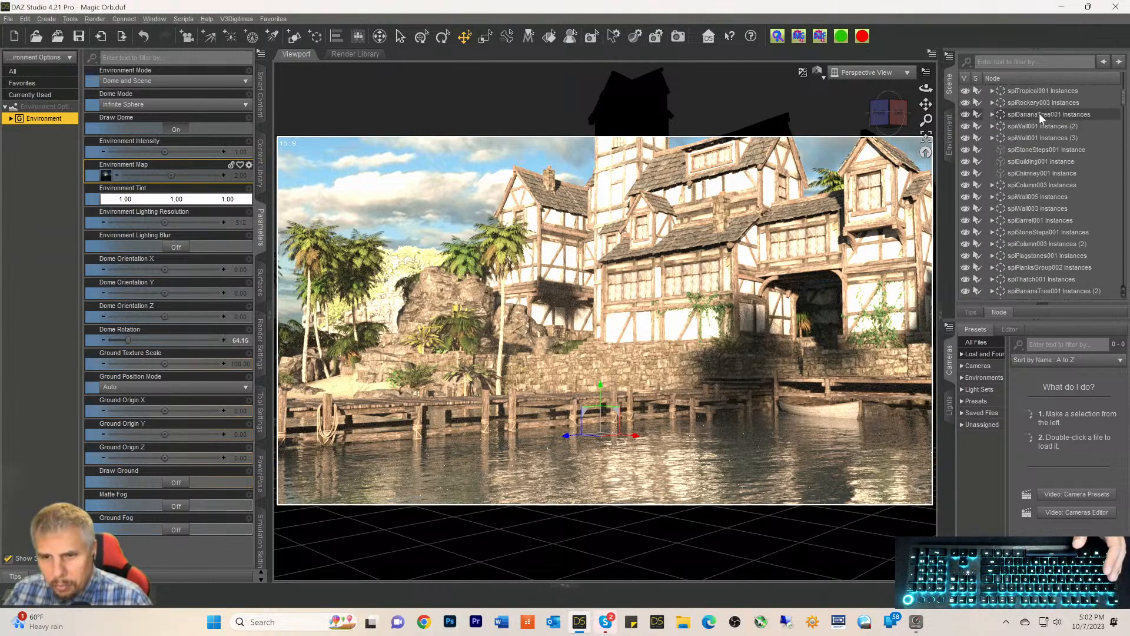
pyautogui.scroll(1, 1039, 113)
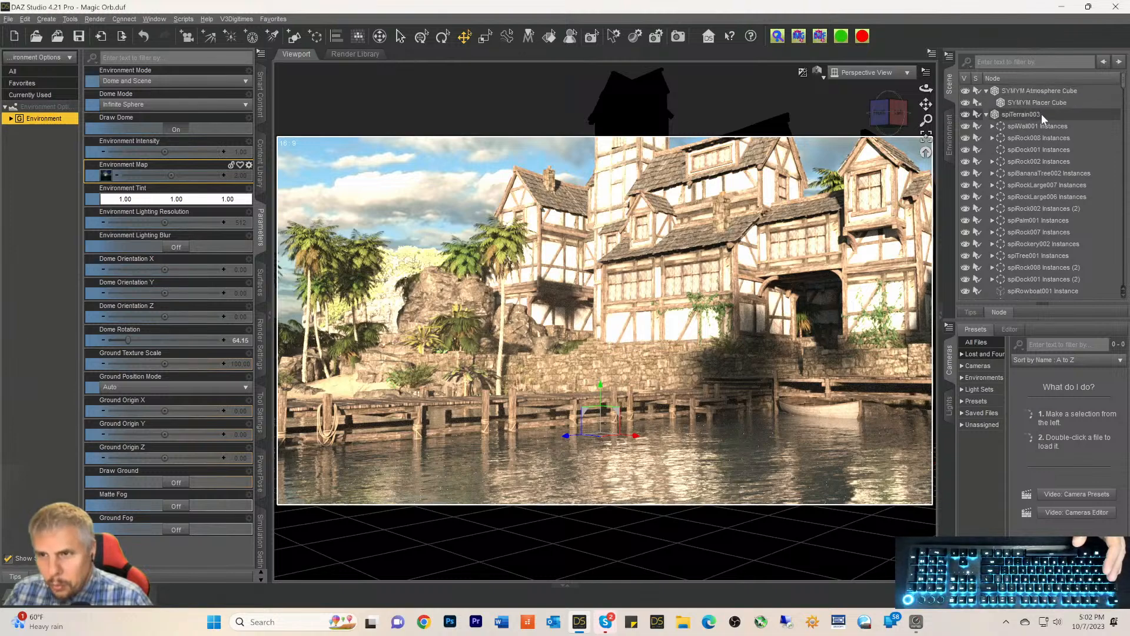
pyautogui.click(1017, 104)
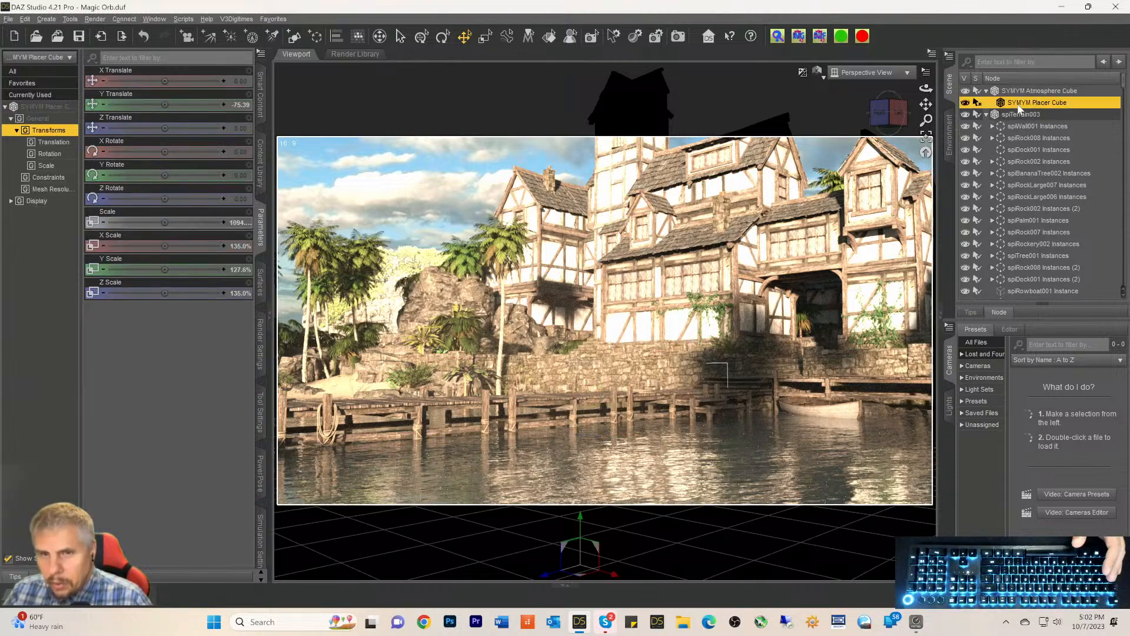
pyautogui.click(261, 283)
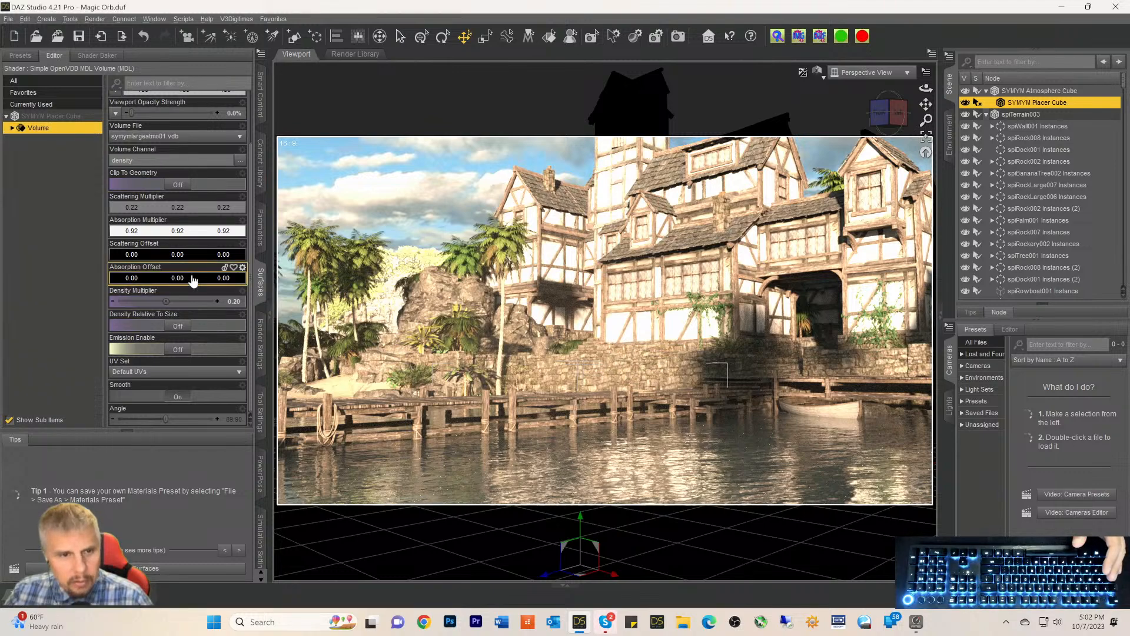
pyautogui.click(228, 302)
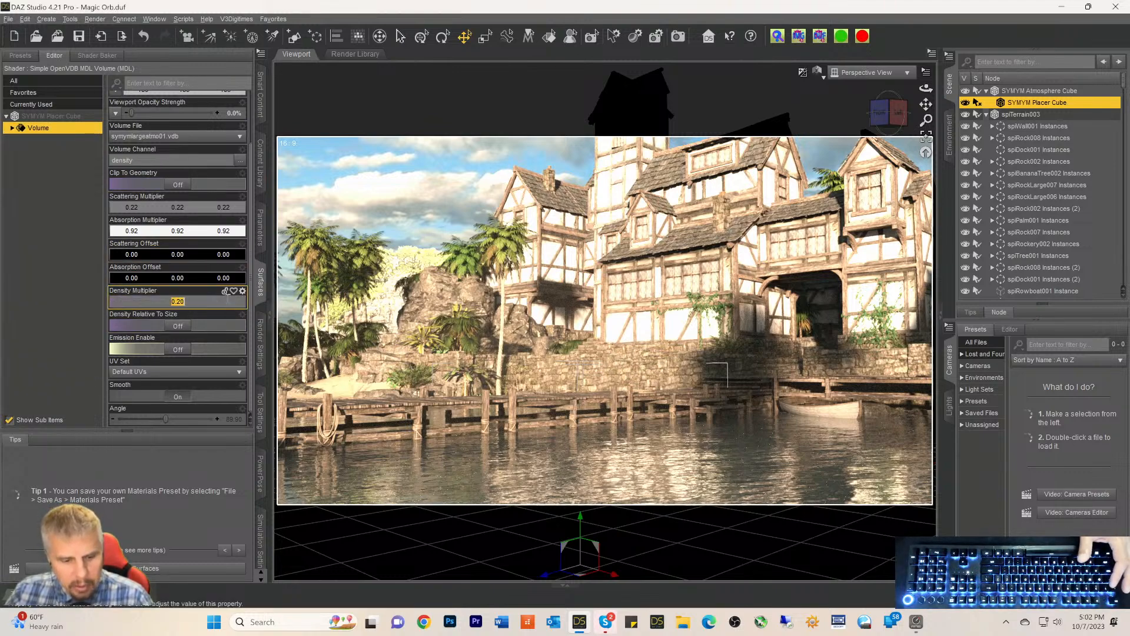
pyautogui.press('Return')
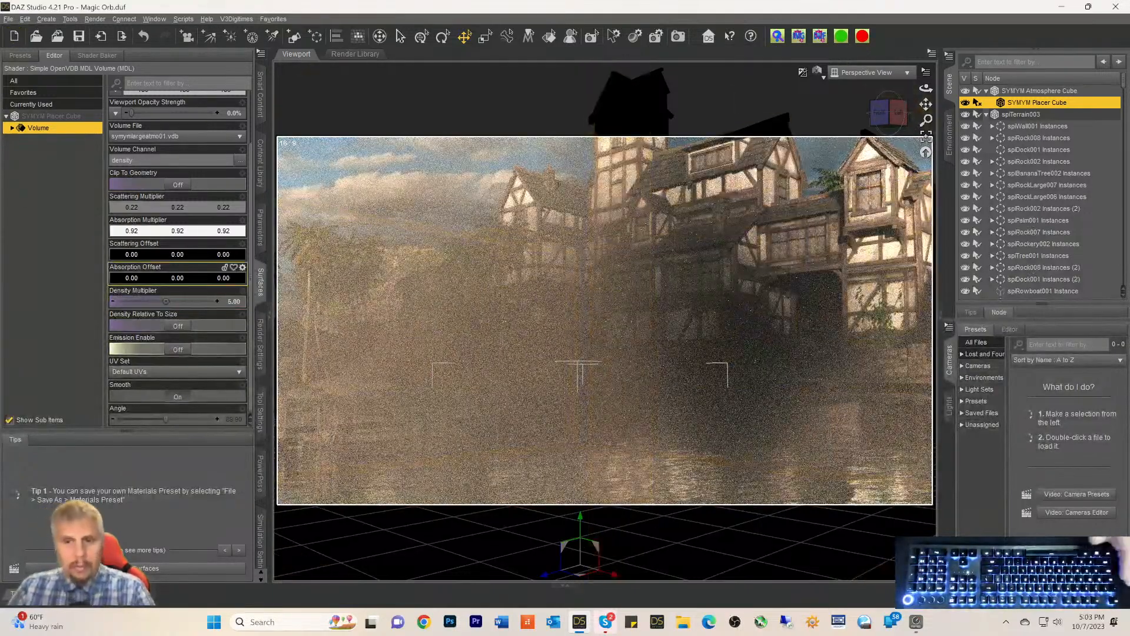
# Set the Placer Cube's Density Multiplier to 1 and hide the cube in the scene
pyautogui.doubleClick(234, 302)
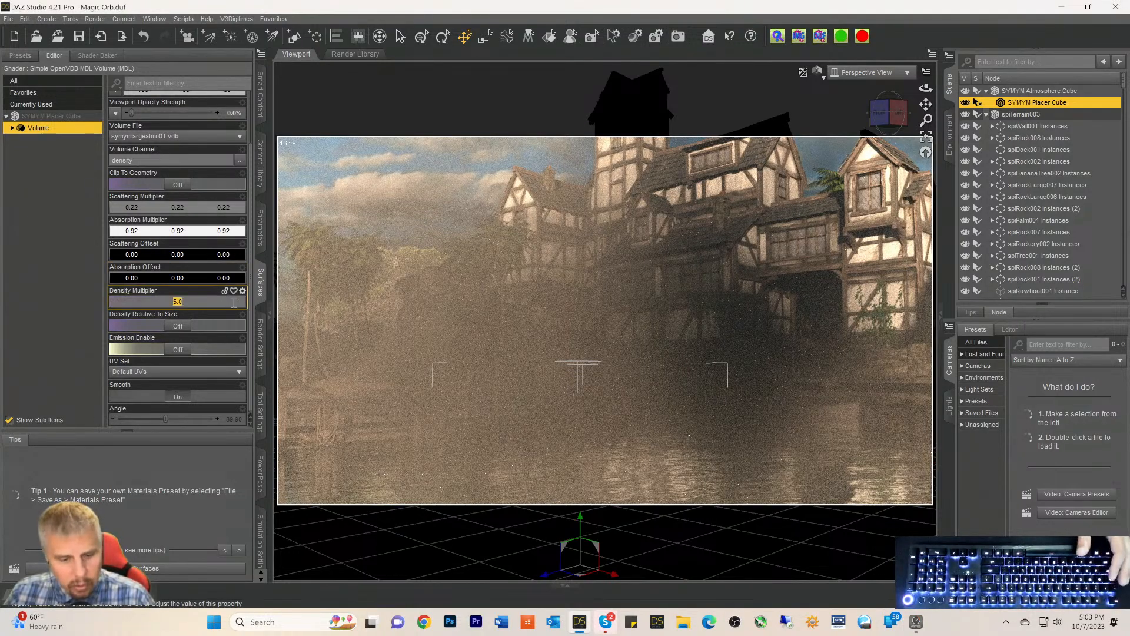
pyautogui.write('1')
pyautogui.press('Return')
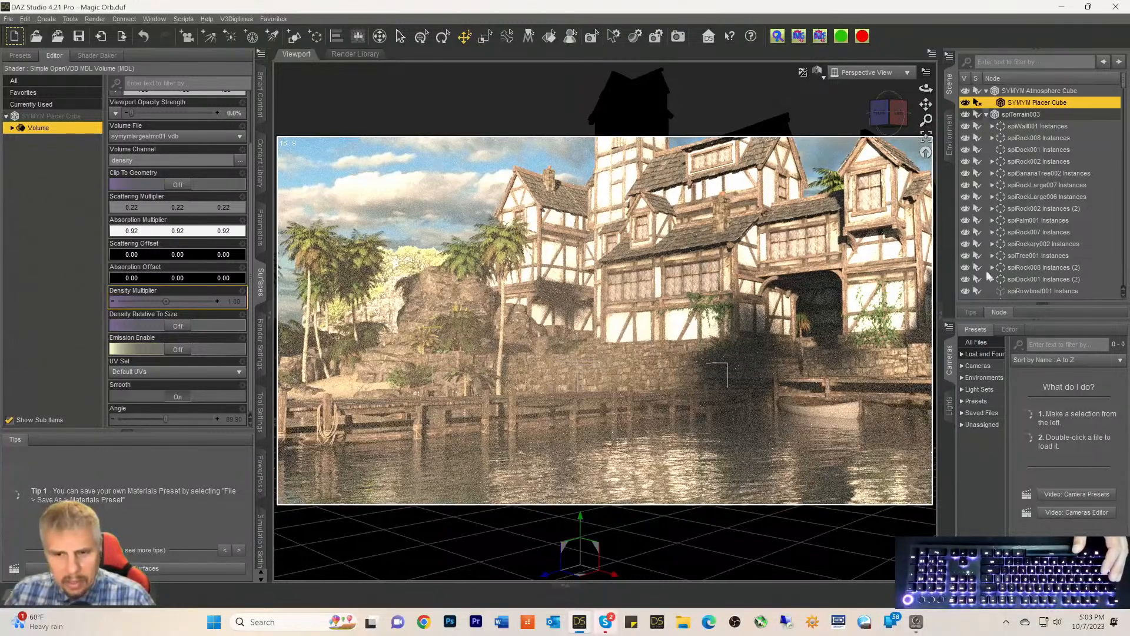
pyautogui.click(966, 103)
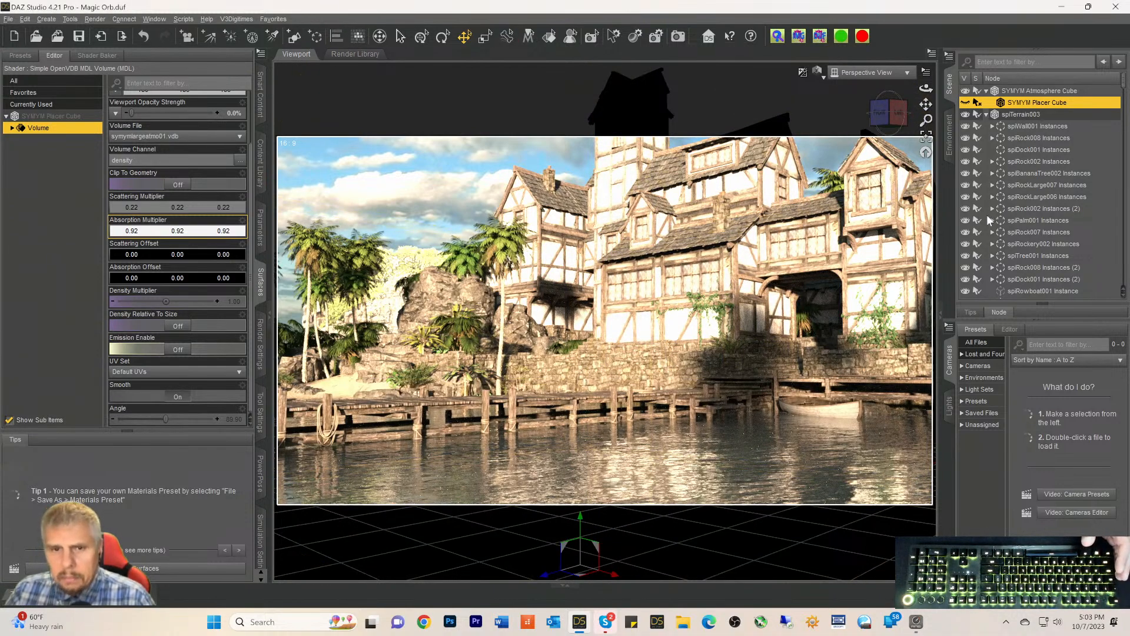
# Select the Environment Options node and set the Environment Map value to 1
pyautogui.scroll(-10, 1048, 127)
pyautogui.scroll(-10, 1052, 246)
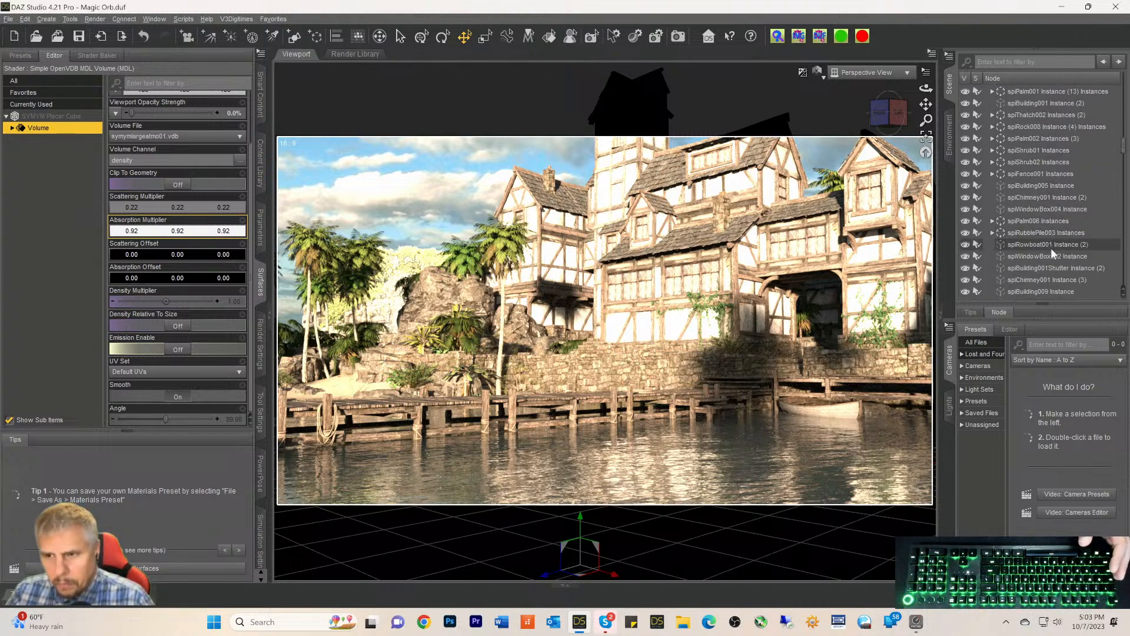
pyautogui.scroll(-10, 1050, 253)
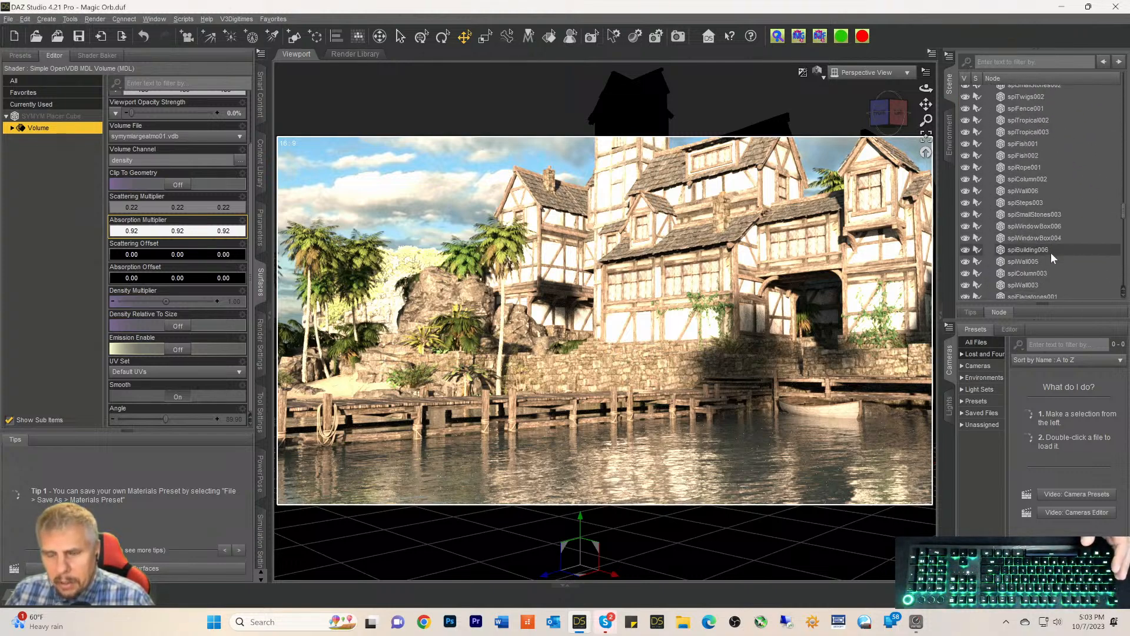
pyautogui.scroll(-10, 1051, 252)
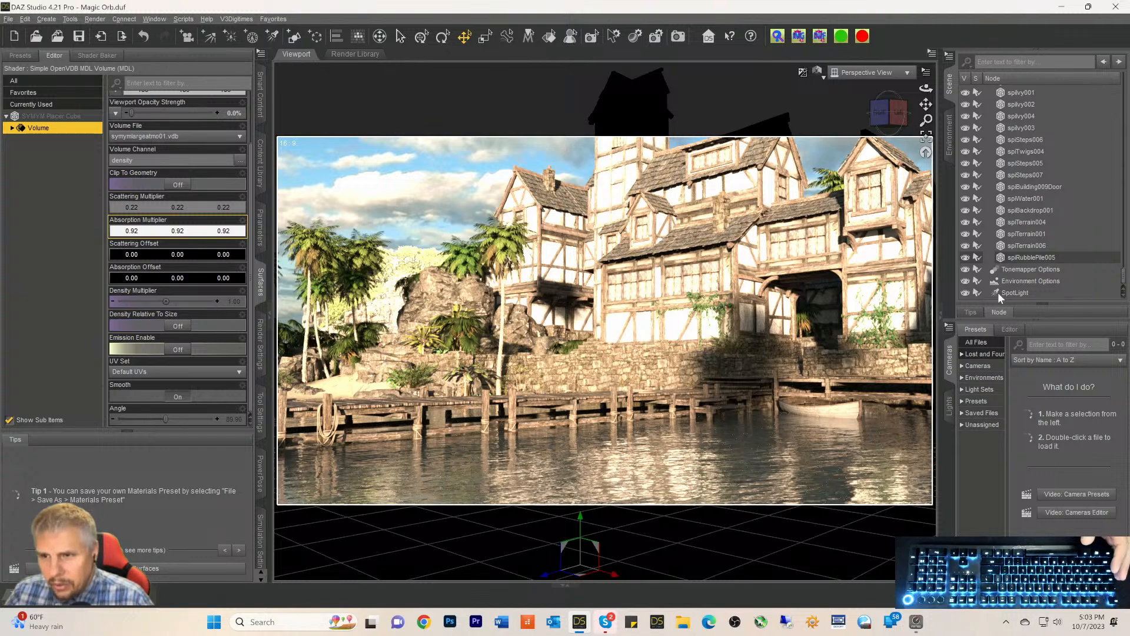
pyautogui.click(1009, 281)
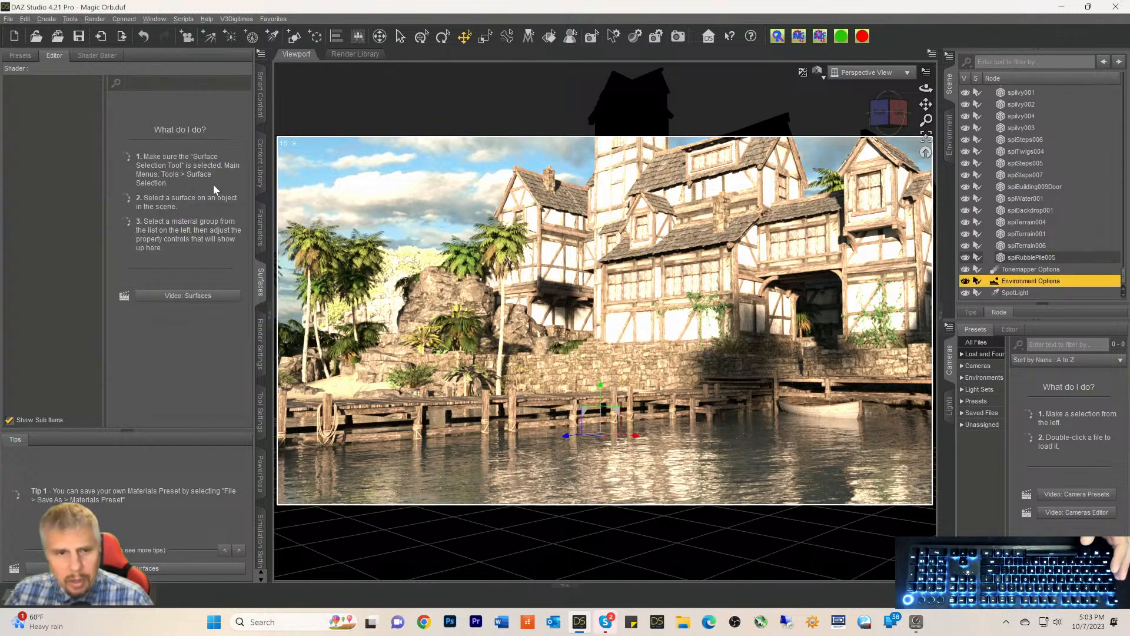
pyautogui.click(261, 228)
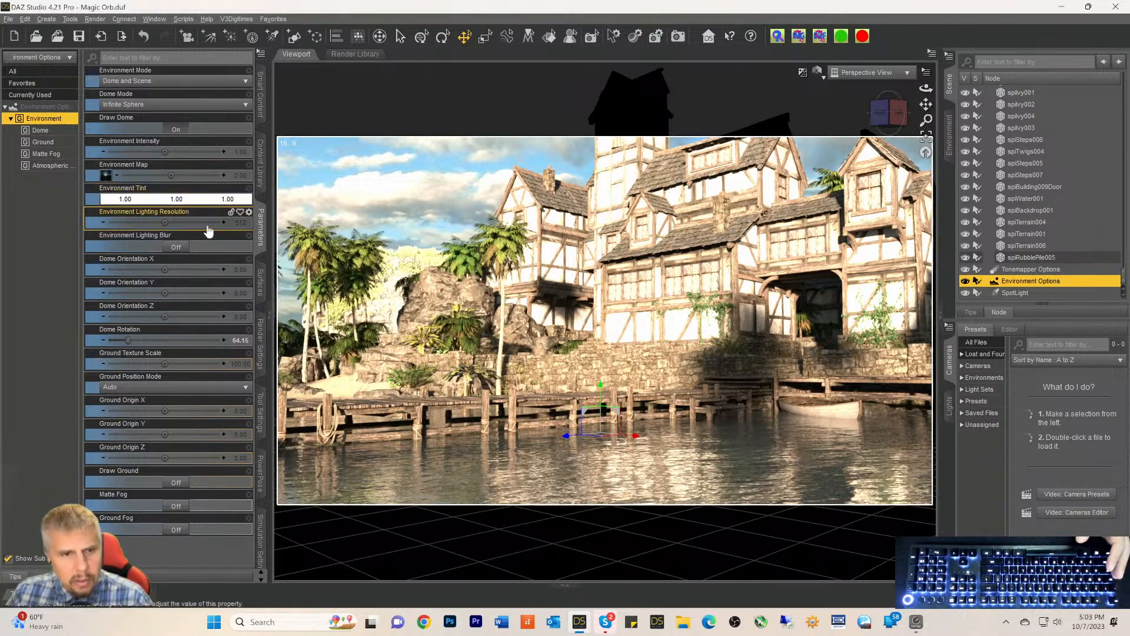
pyautogui.click(240, 175)
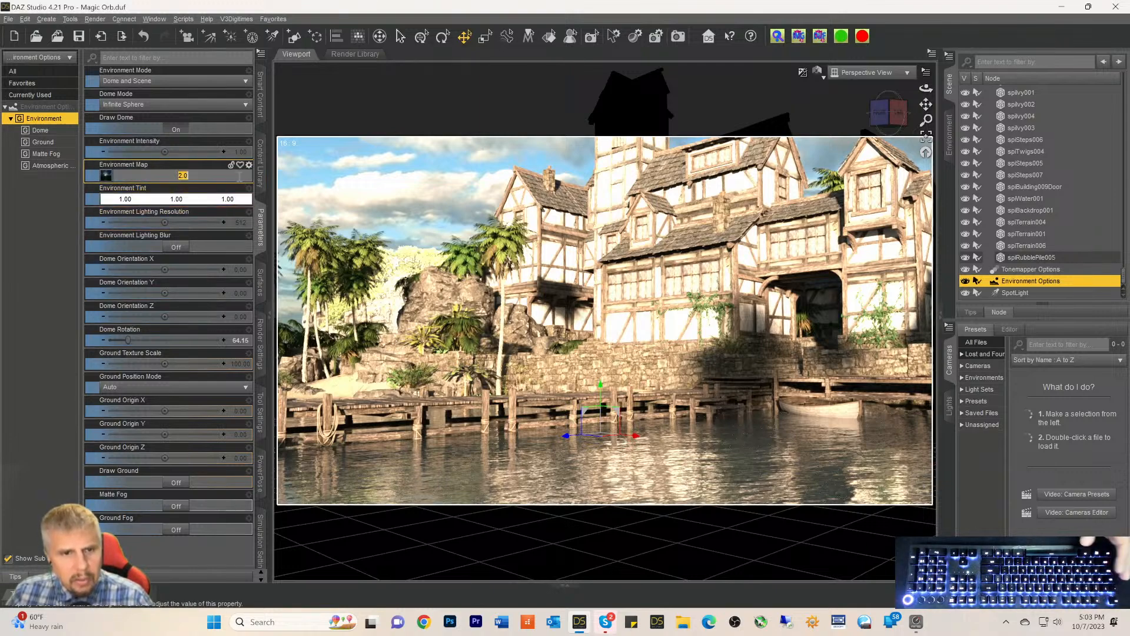
pyautogui.write('1')
pyautogui.press('Return')
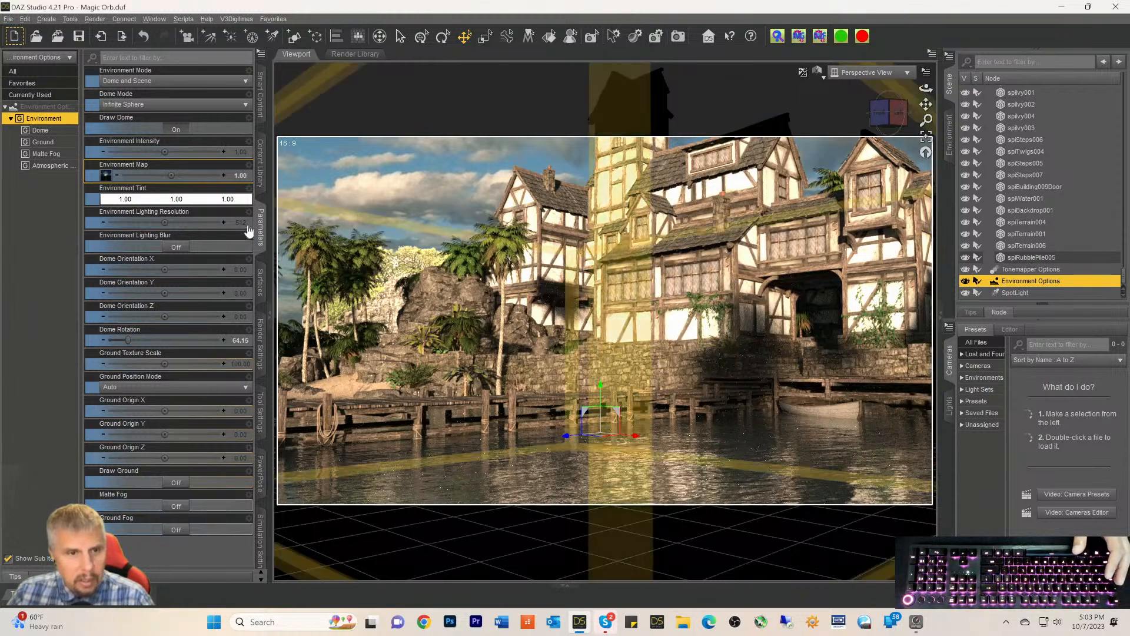
# Try several Dome Rotation angles for the sunset environment and settle on about 172.42
pyautogui.click(143, 341)
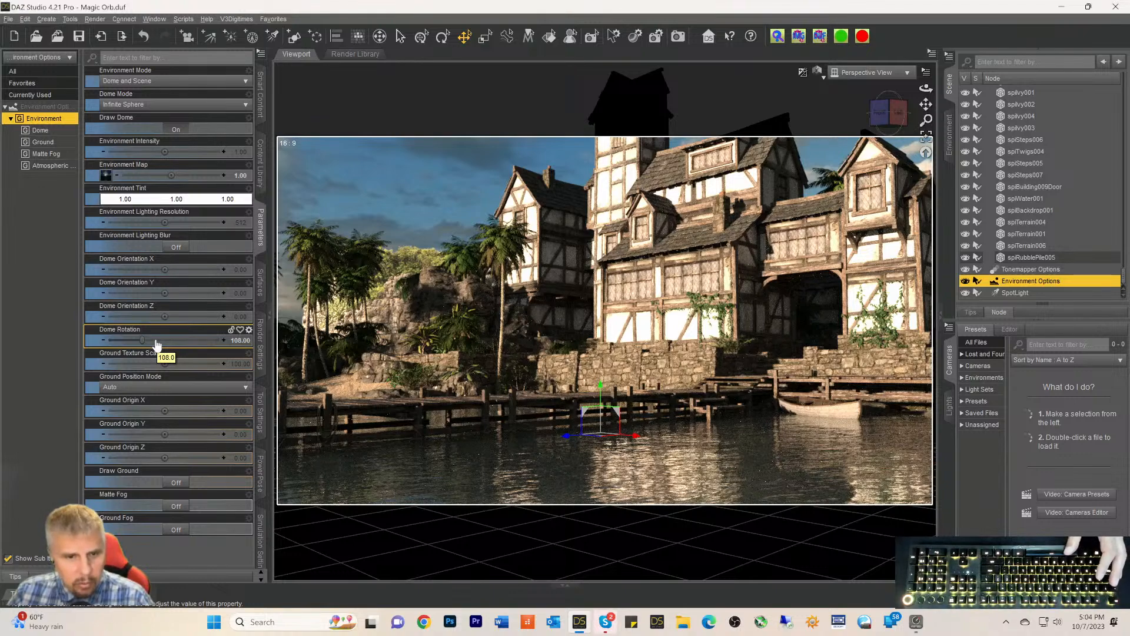
pyautogui.click(157, 341)
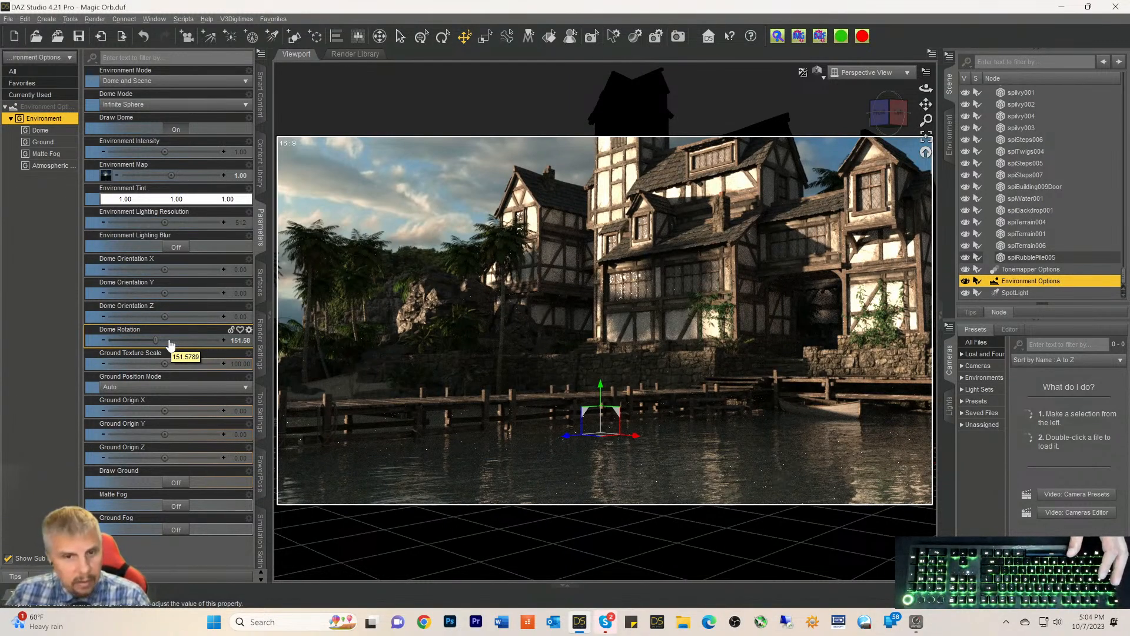
pyautogui.click(178, 341)
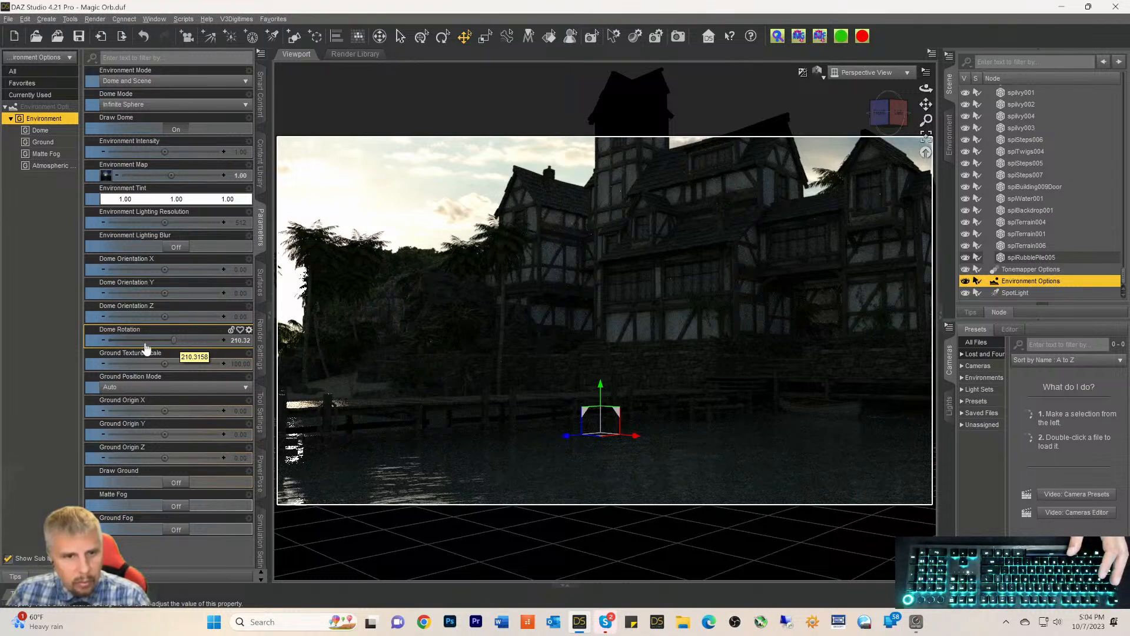
pyautogui.click(161, 340)
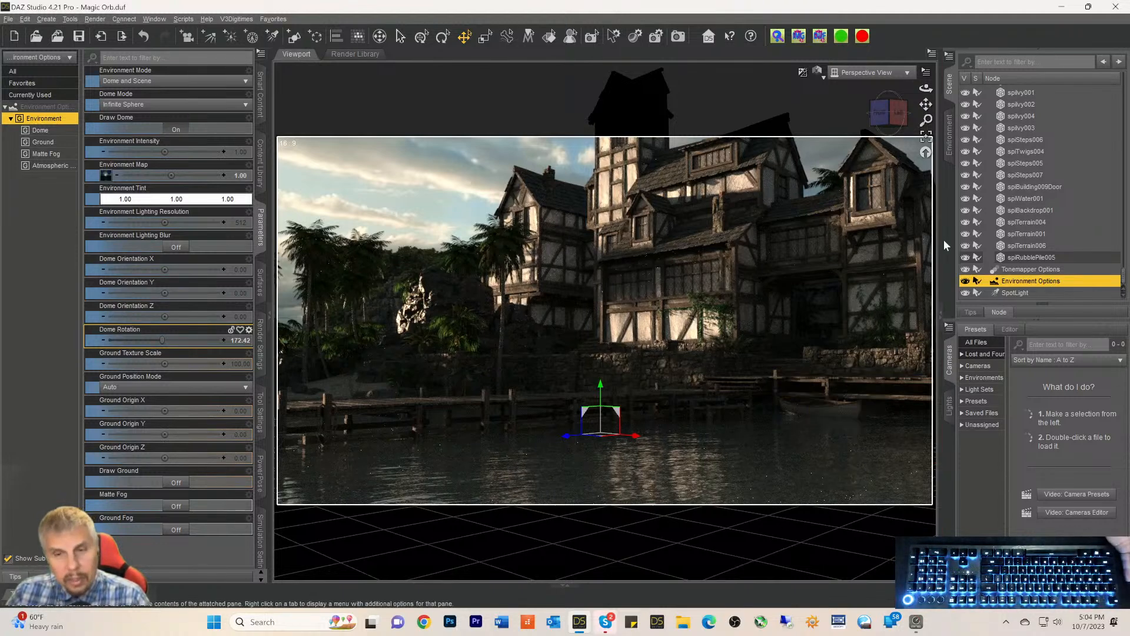
# Examine the cove's buildings and sky under the rotated lighting from wider and more sideways viewpoints
pyautogui.scroll(5, 870, 251)
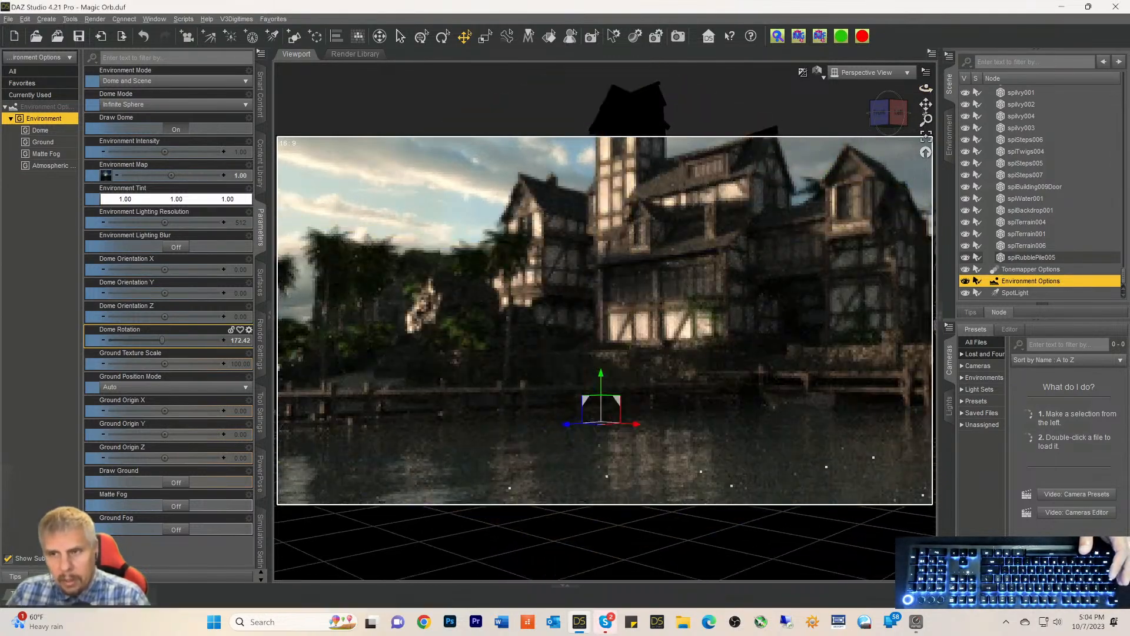
pyautogui.moveTo(926, 104); pyautogui.dragTo(903, 115)
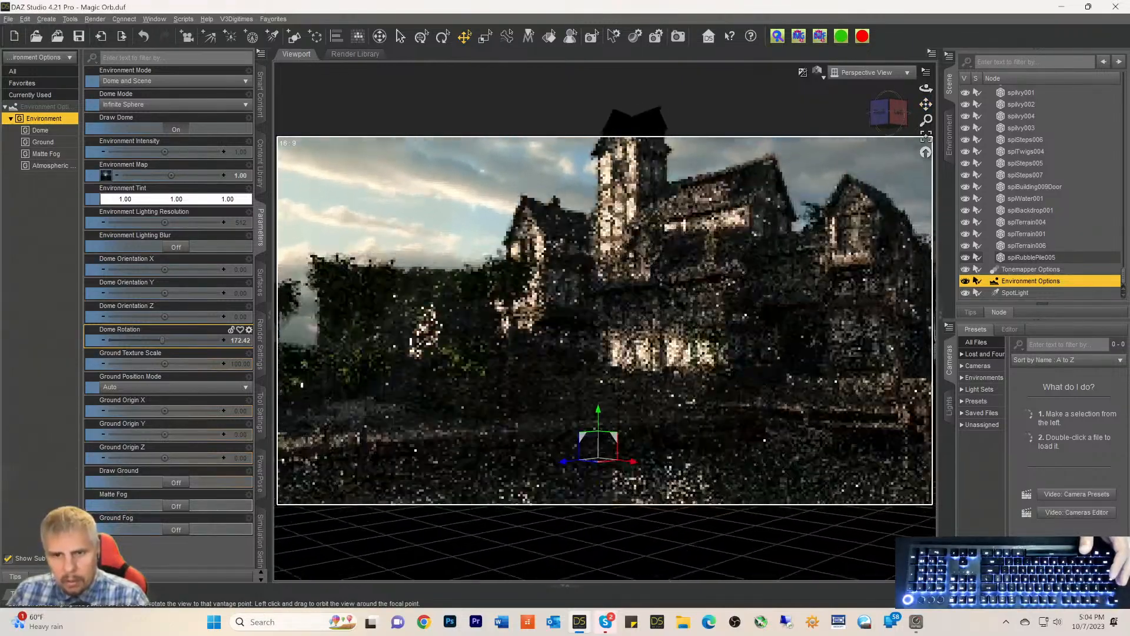
pyautogui.scroll(-1, 801, 227)
pyautogui.scroll(-1, 800, 226)
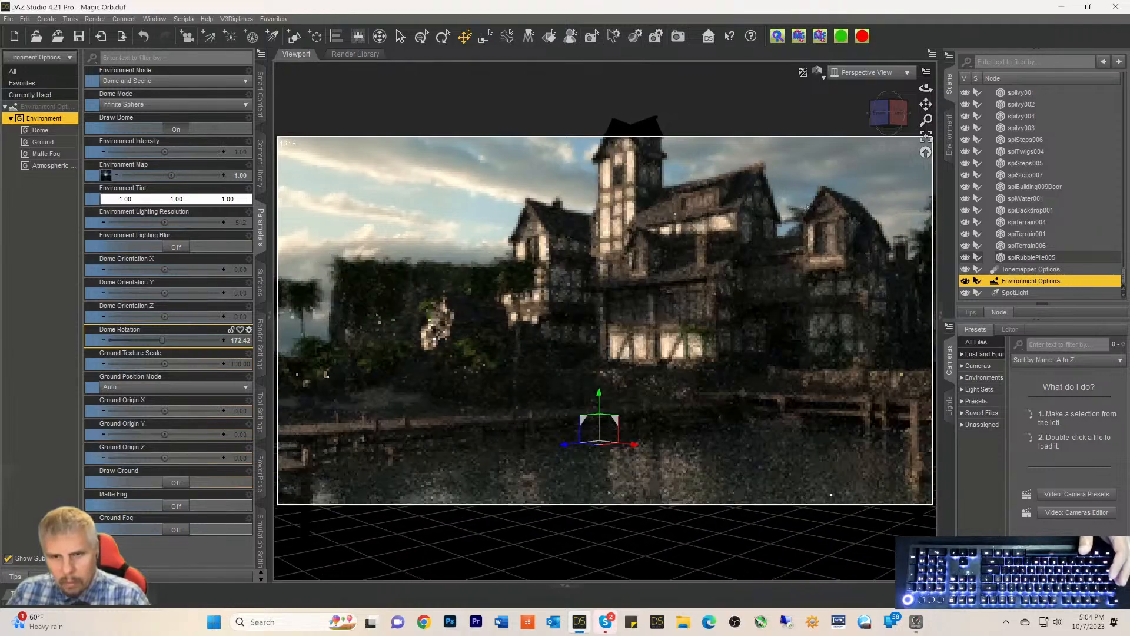
pyautogui.moveTo(926, 105); pyautogui.dragTo(914, 156)
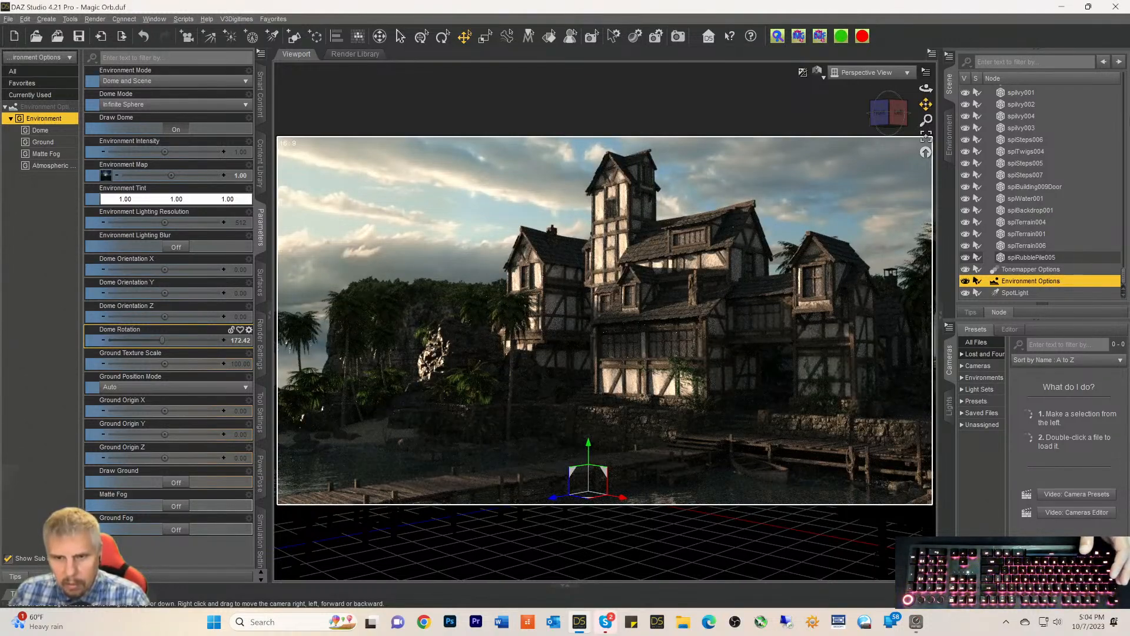
pyautogui.moveTo(892, 109); pyautogui.dragTo(871, 111)
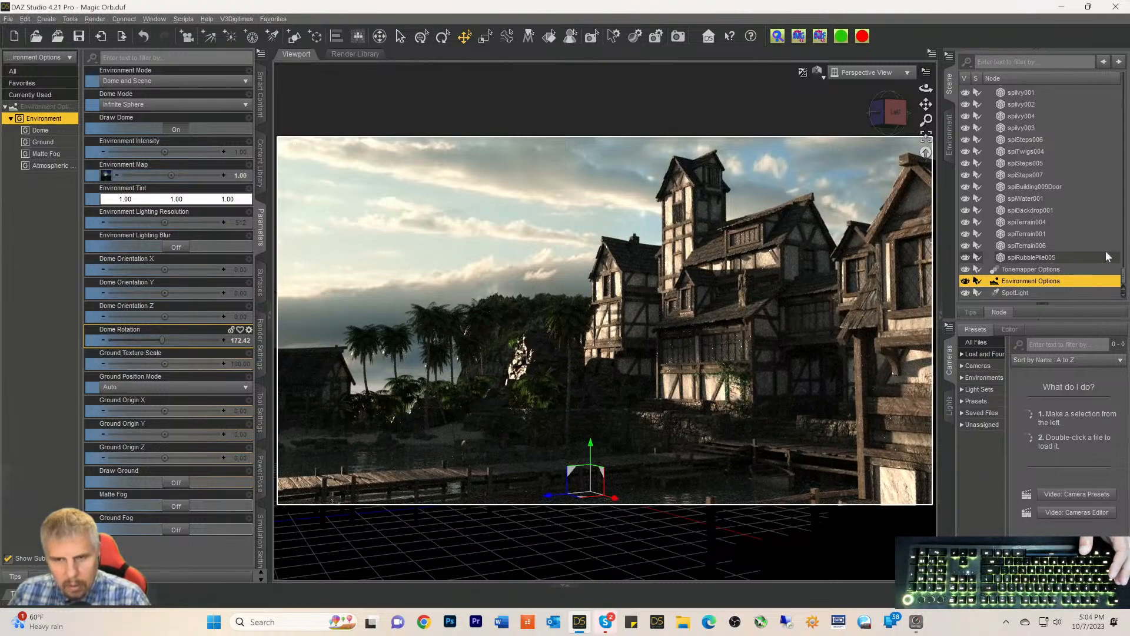
pyautogui.moveTo(926, 105); pyautogui.dragTo(926, 105)
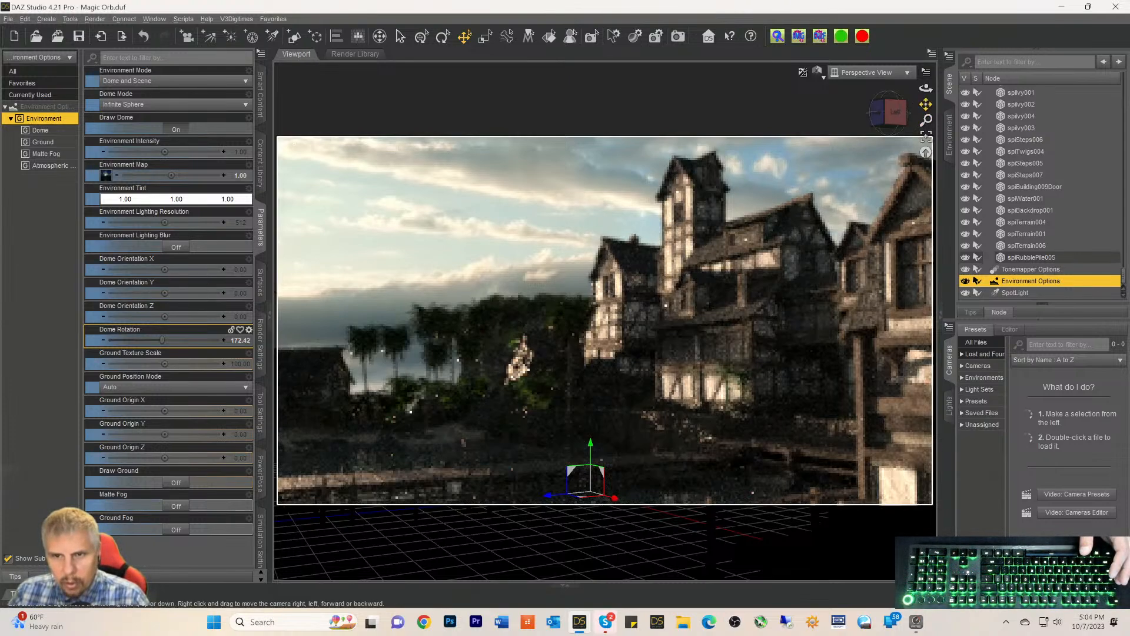
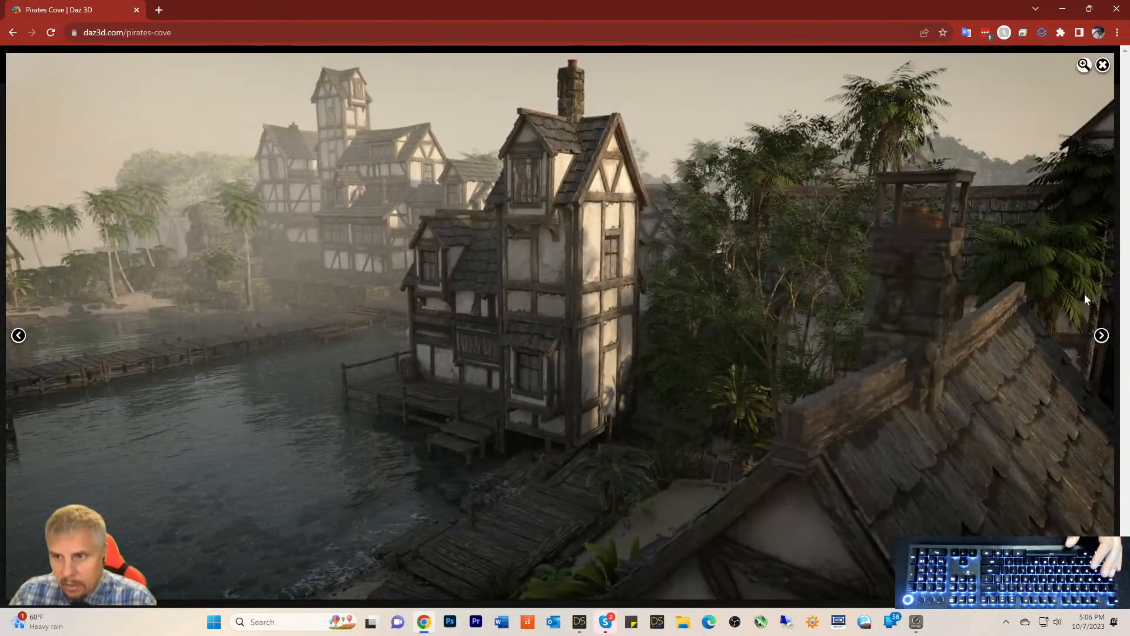
# Browse the Pirates Cove product gallery on daz3d.com to study the haze and lighting in its promotional images
pyautogui.click(1102, 336)
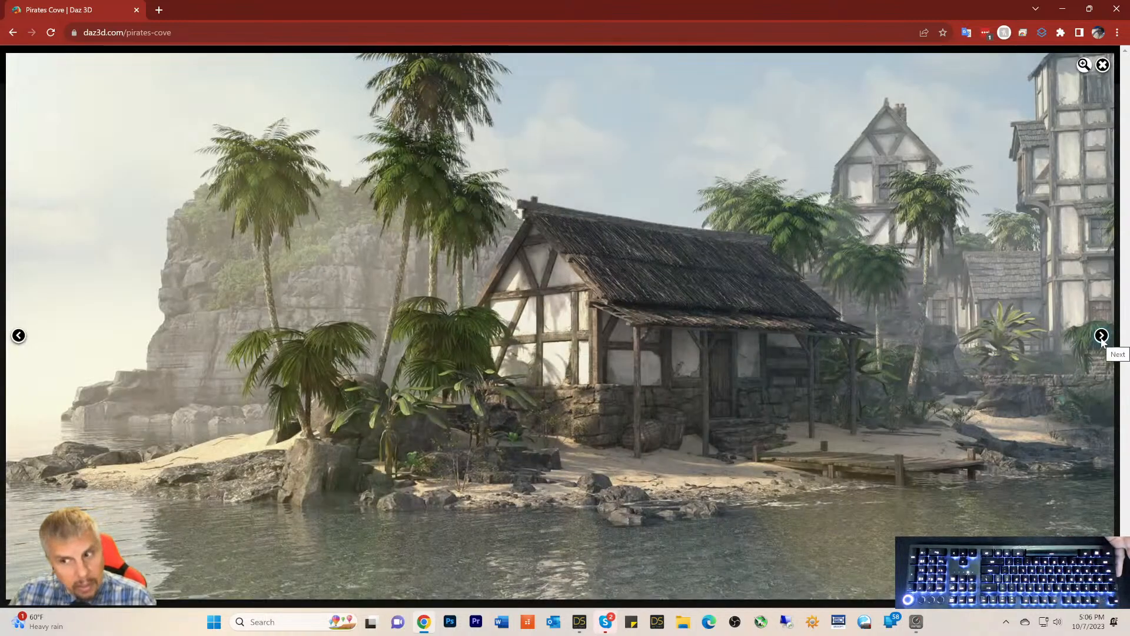
pyautogui.click(1101, 336)
pyautogui.click(1101, 336)
pyautogui.click(1101, 337)
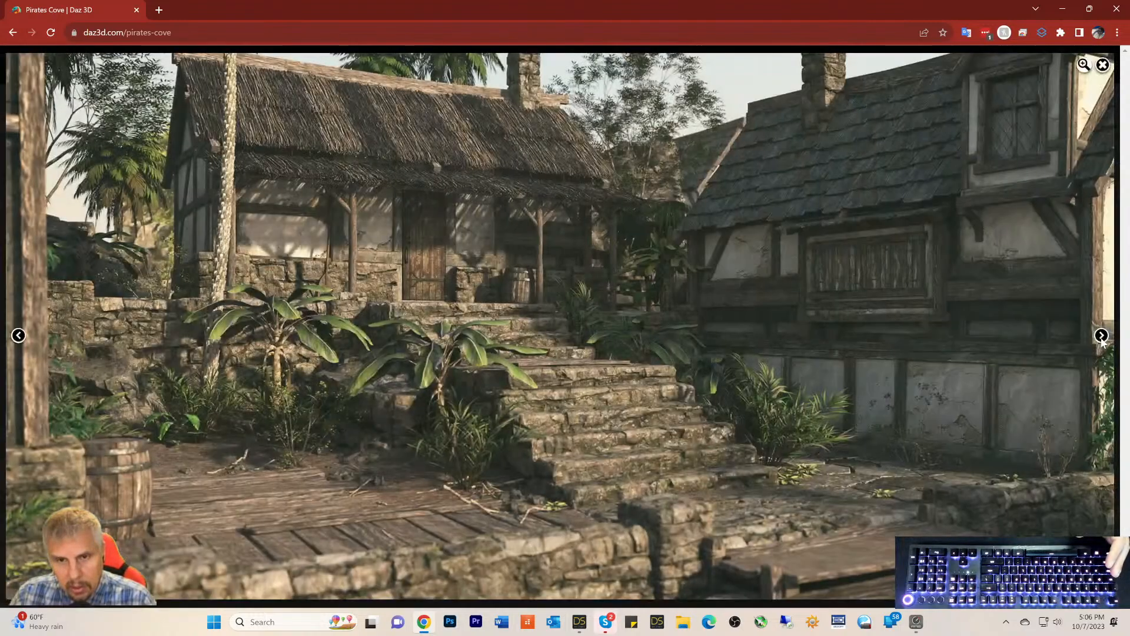
pyautogui.click(1101, 337)
pyautogui.click(1101, 336)
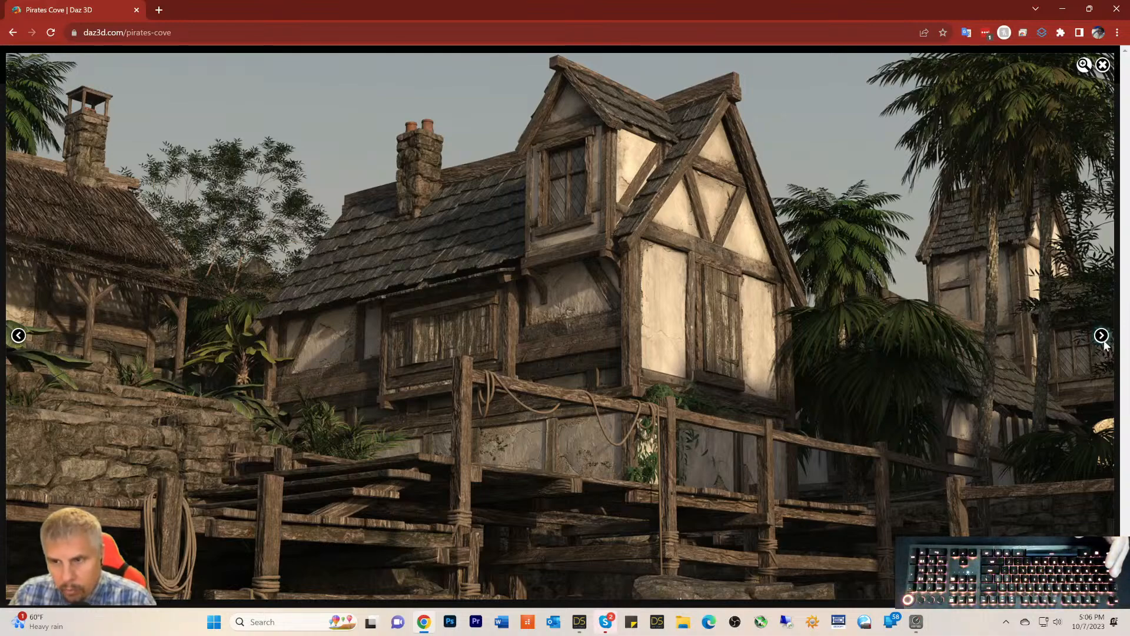
pyautogui.click(1106, 336)
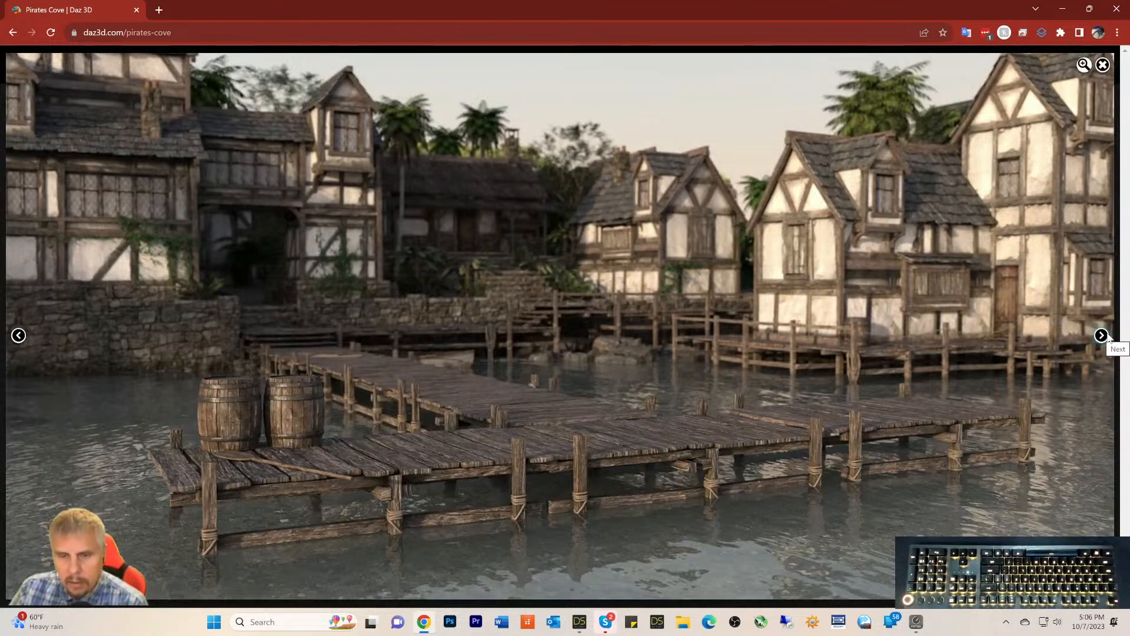
# View the remaining Pirates Cove promotional images and close the enlarged gallery
pyautogui.click(1107, 337)
pyautogui.click(1102, 335)
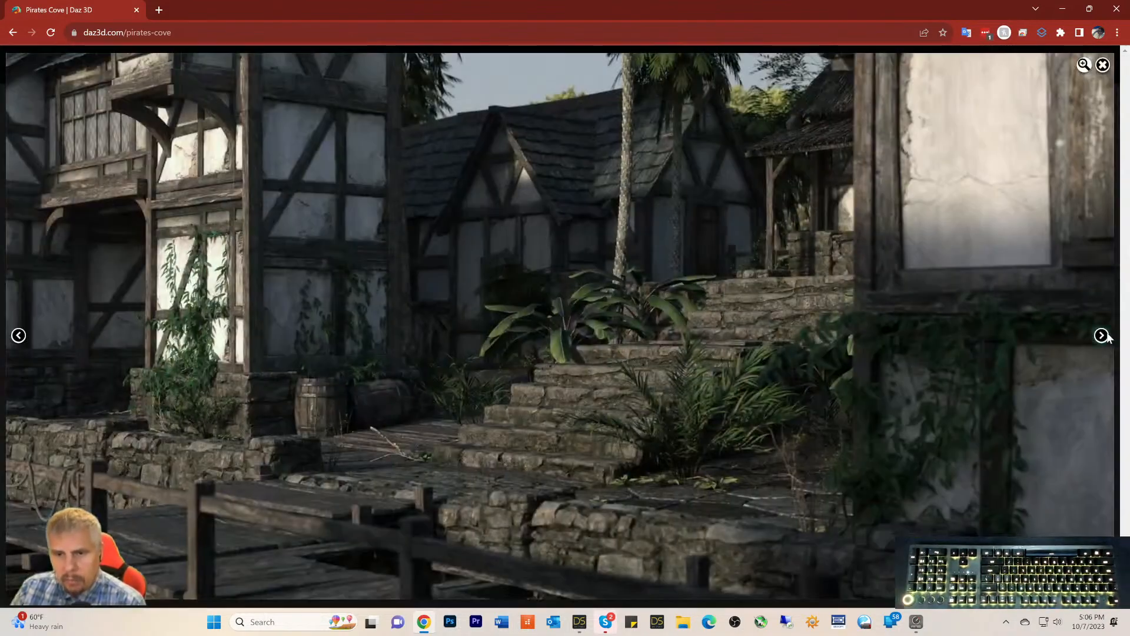
pyautogui.click(1105, 336)
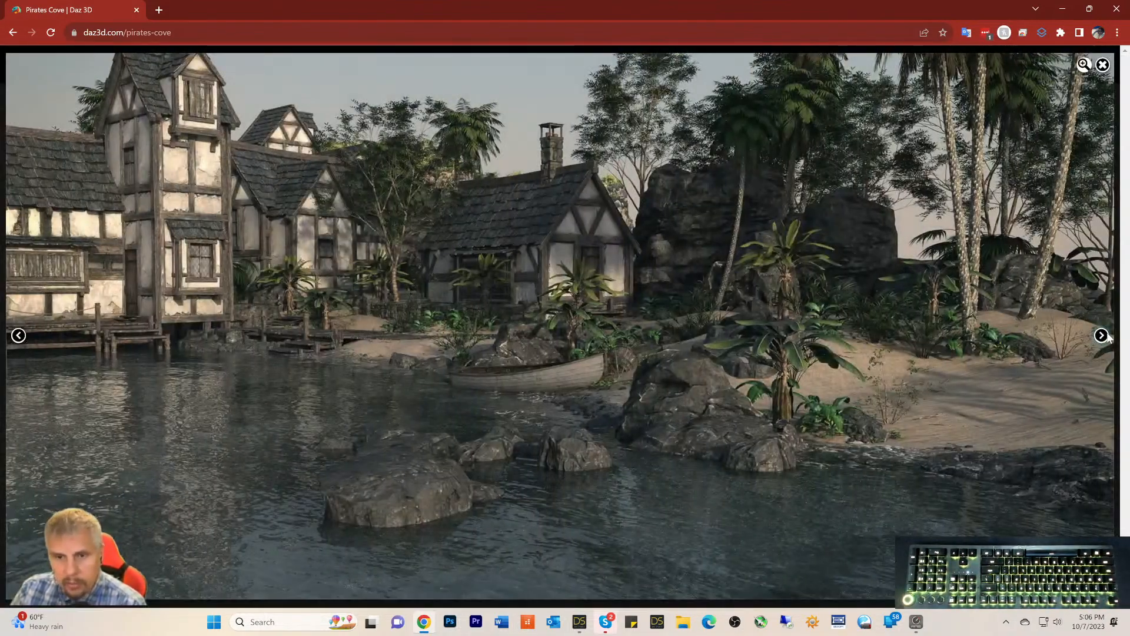
pyautogui.click(1102, 336)
pyautogui.click(1102, 336)
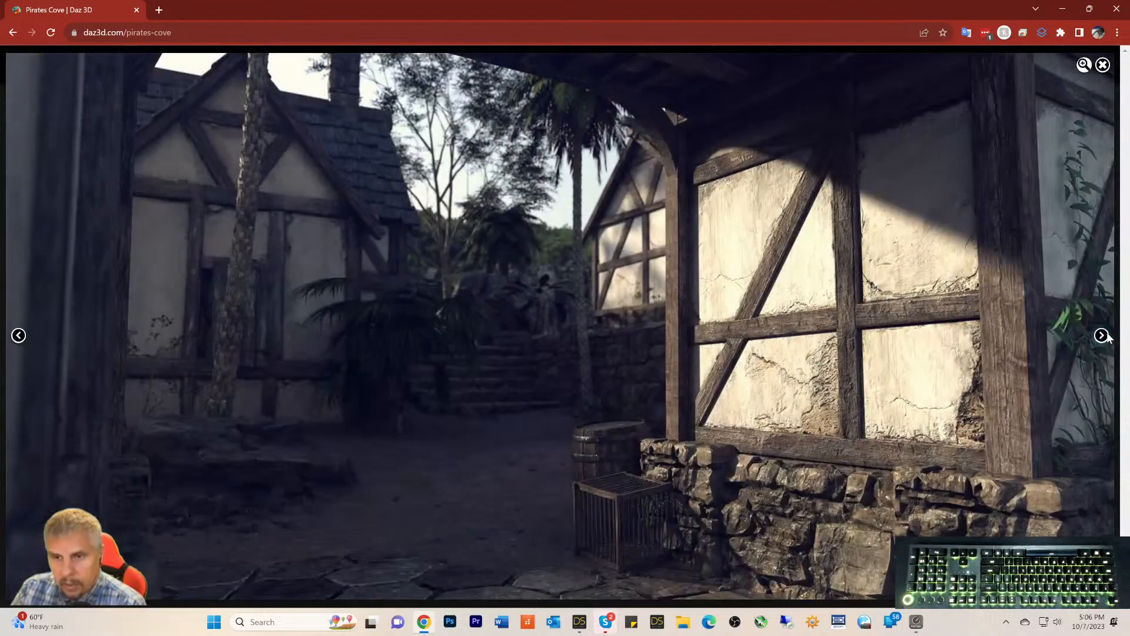
pyautogui.click(1104, 64)
pyautogui.scroll(3, 556, 334)
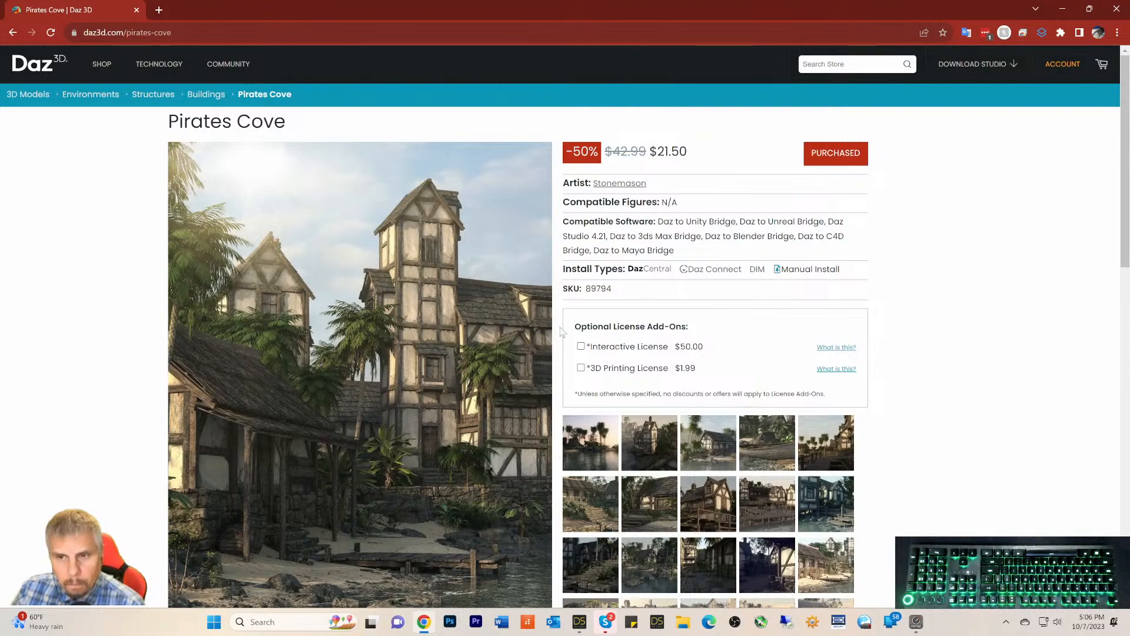
# Switch back to DAZ Studio and hide the foreground dock pieces spiDock001 Instance (4), (5) and (6)
pyautogui.click(1067, 10)
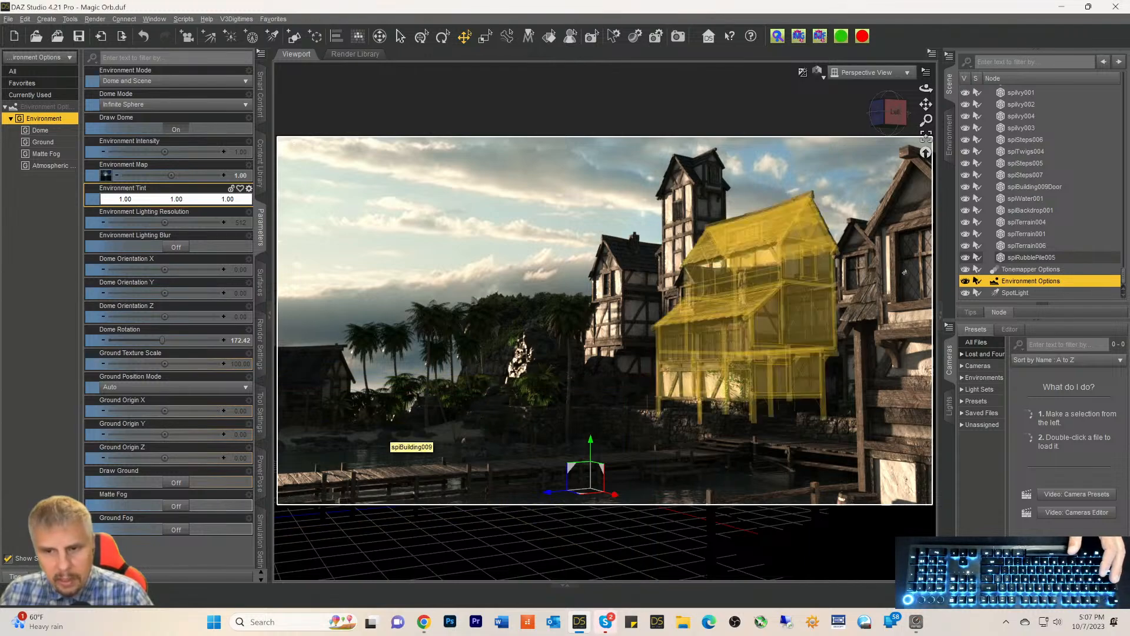
pyautogui.scroll(-2, 636, 344)
pyautogui.scroll(-2, 636, 345)
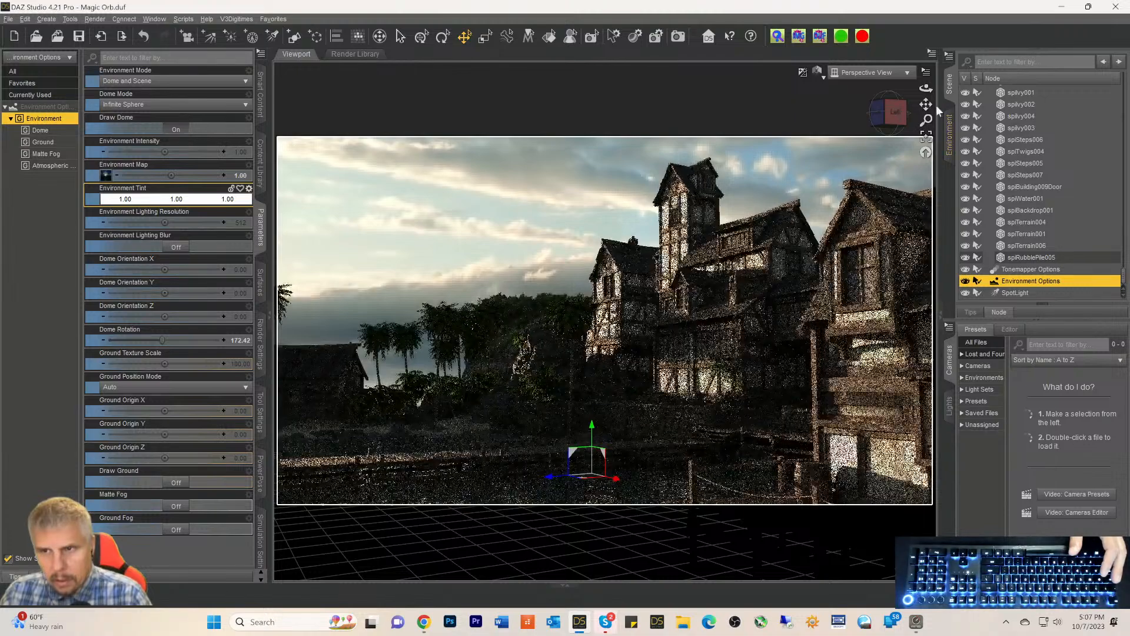
pyautogui.moveTo(926, 105); pyautogui.dragTo(835, 113)
pyautogui.scroll(-4, 613, 353)
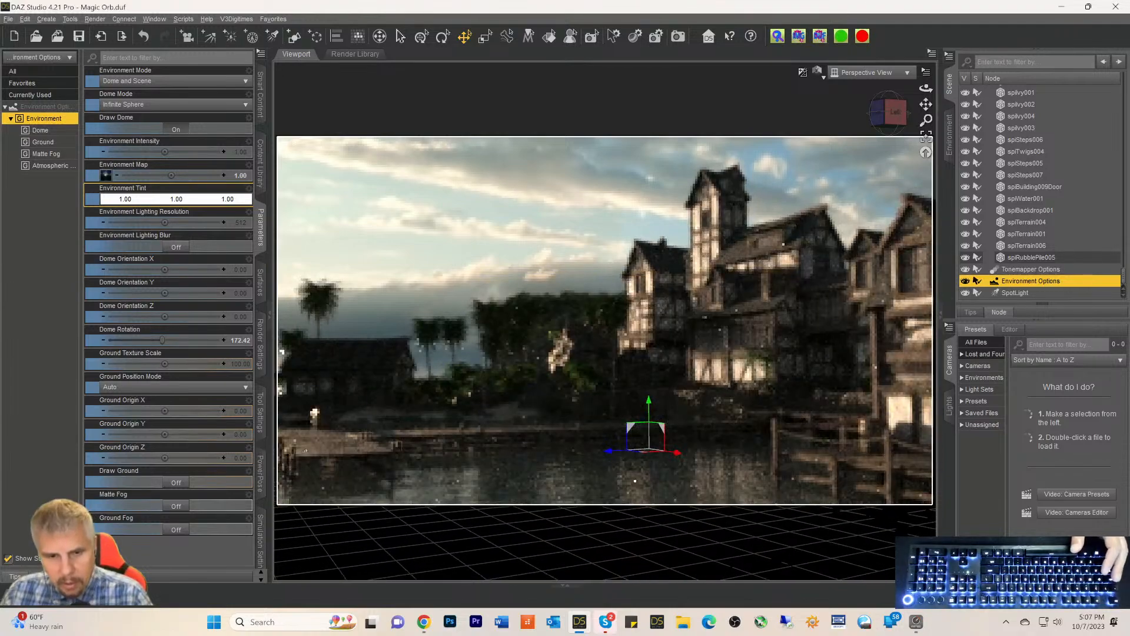
pyautogui.click(335, 452)
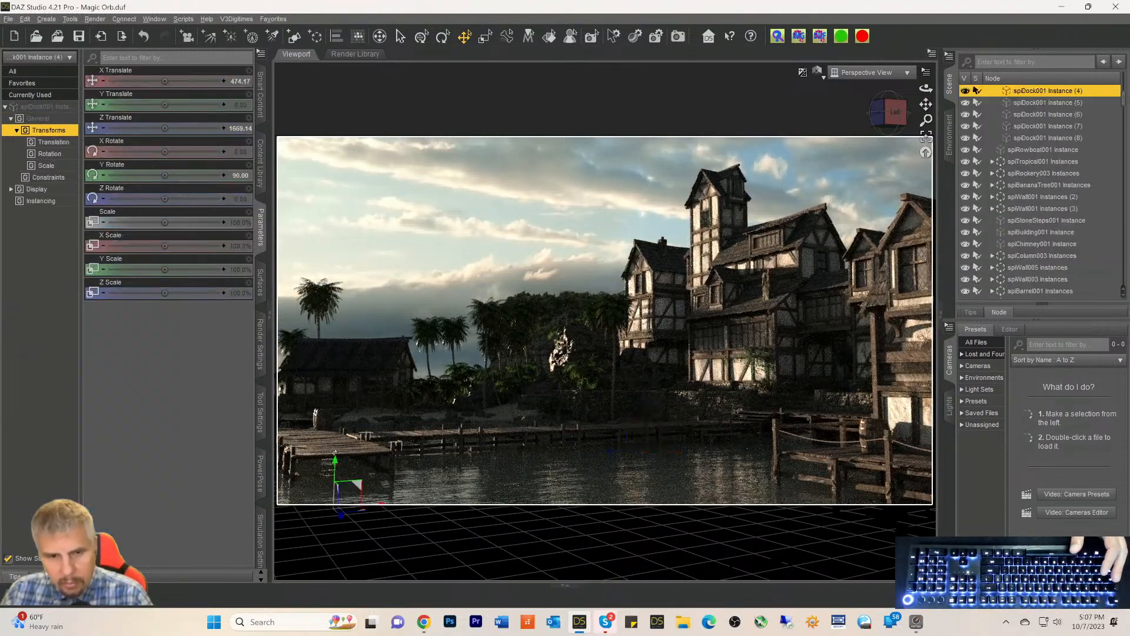
pyautogui.click(966, 91)
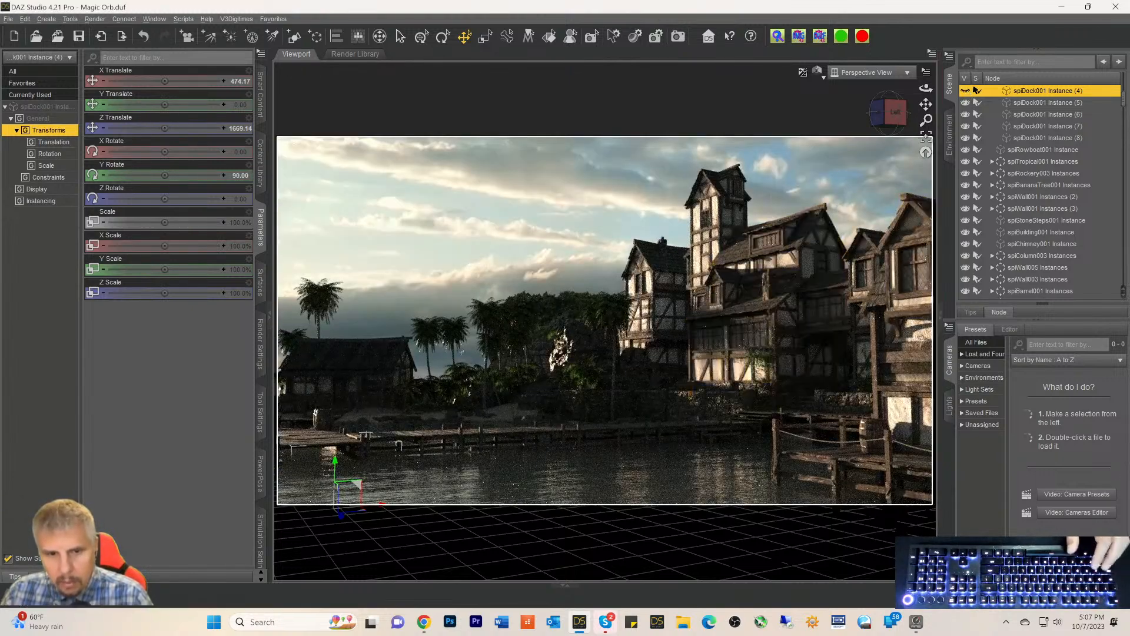
pyautogui.click(978, 103)
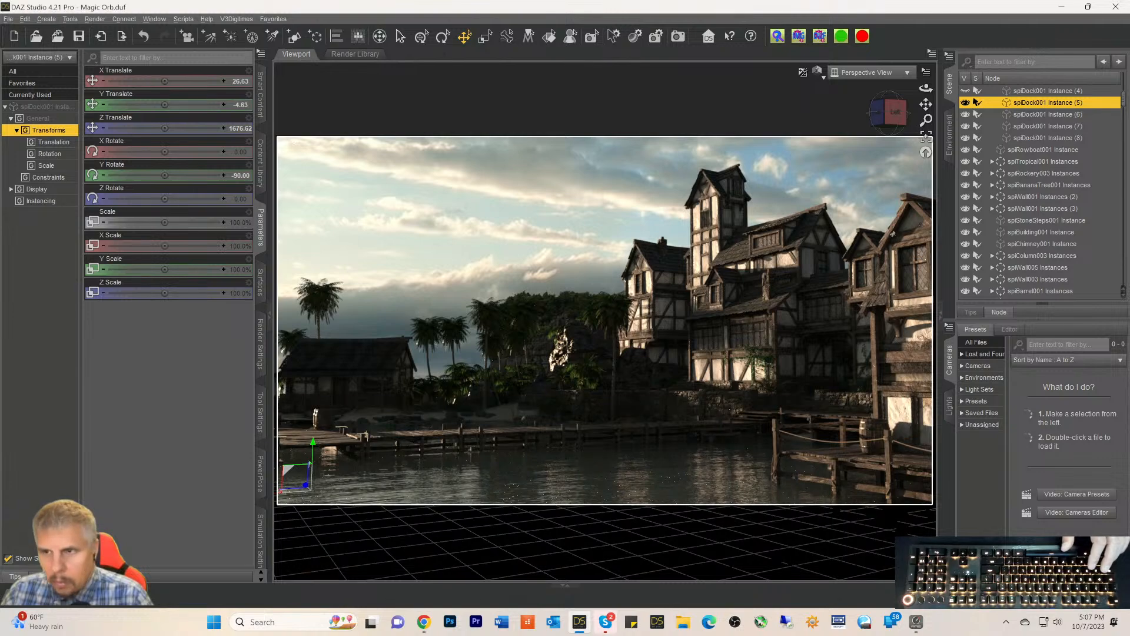
pyautogui.click(965, 103)
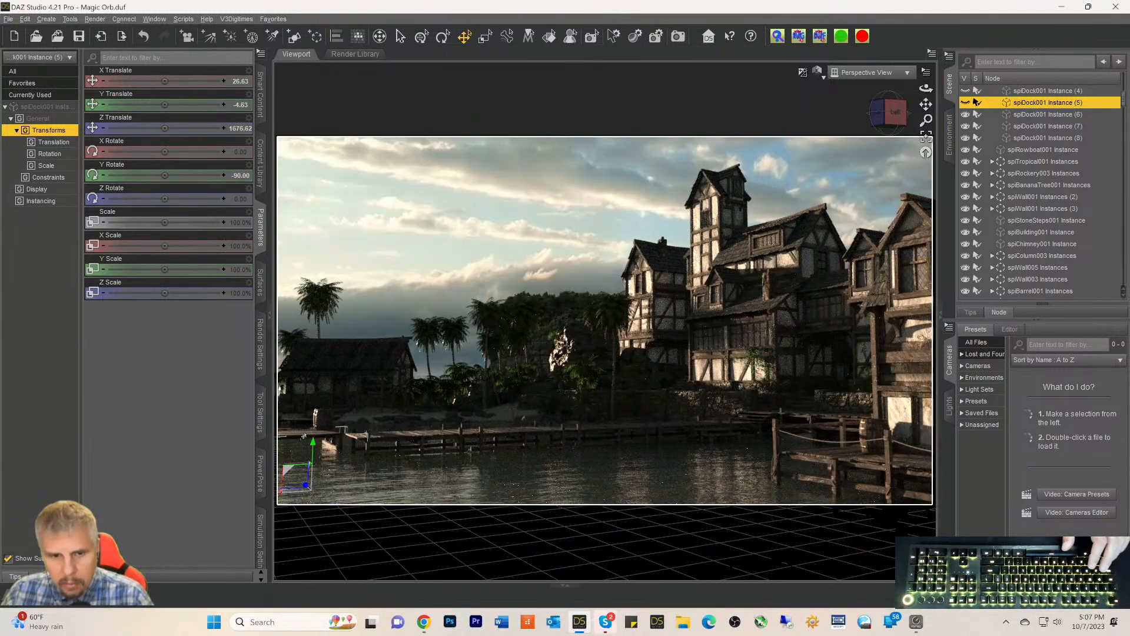
pyautogui.click(978, 114)
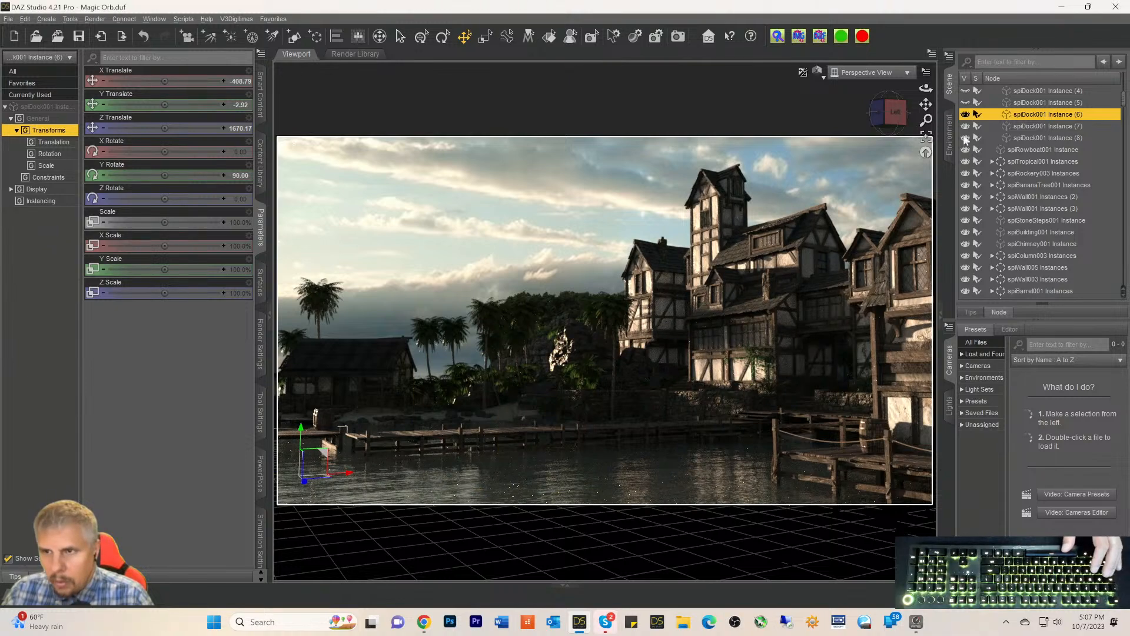
pyautogui.click(965, 115)
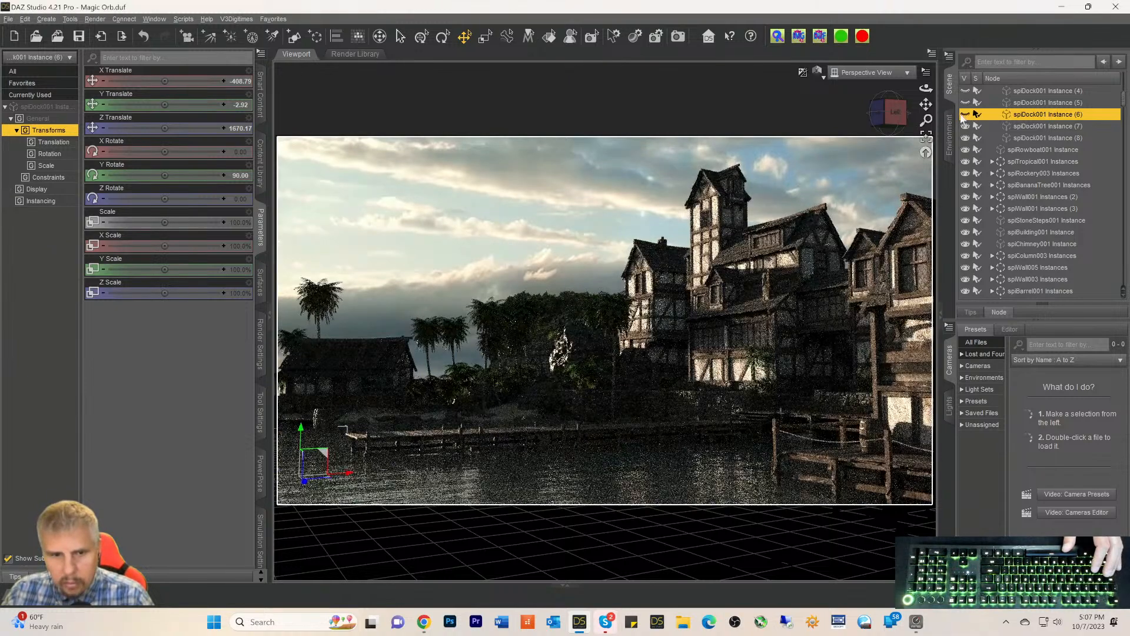
# Delete the two spiBarrel001 instances left over the water near the thatched hut
pyautogui.click(325, 426)
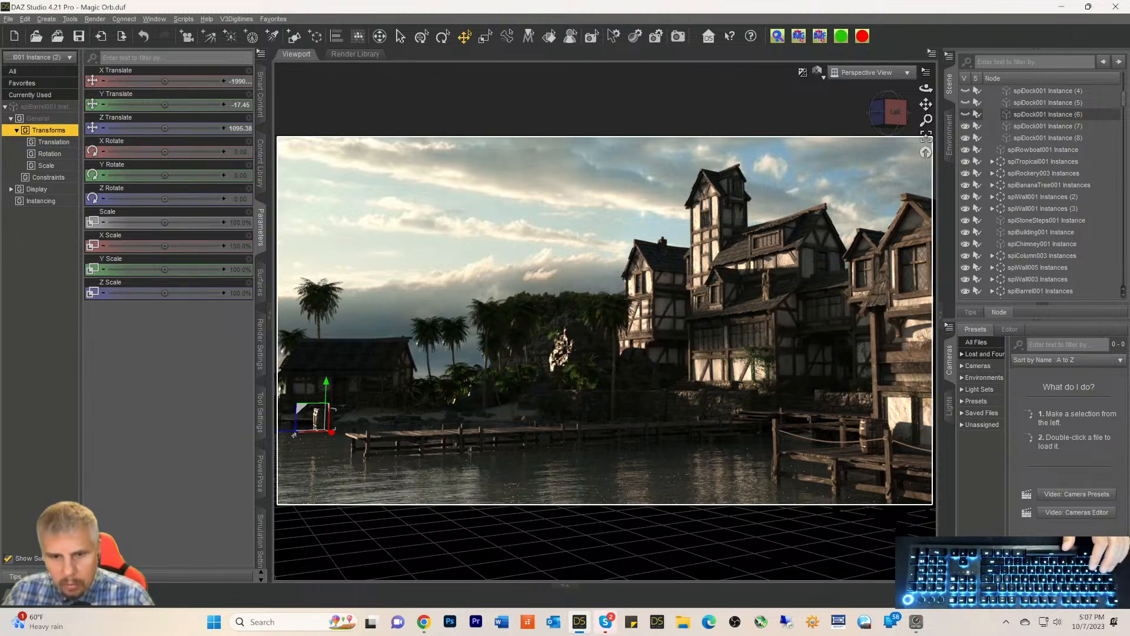
pyautogui.press('Delete')
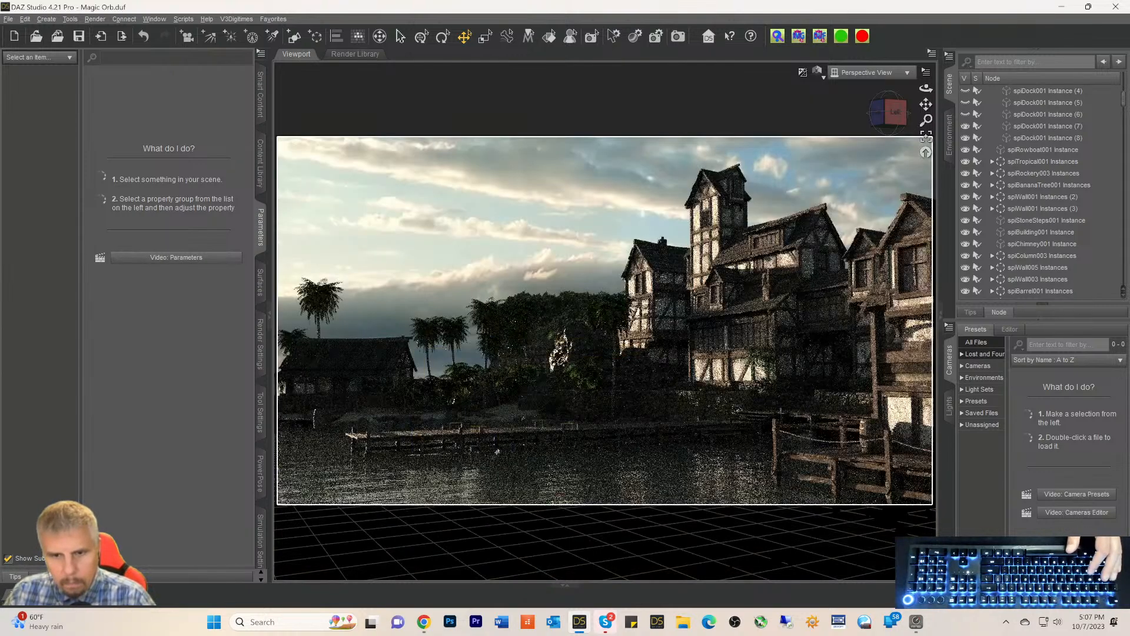
pyautogui.click(497, 452)
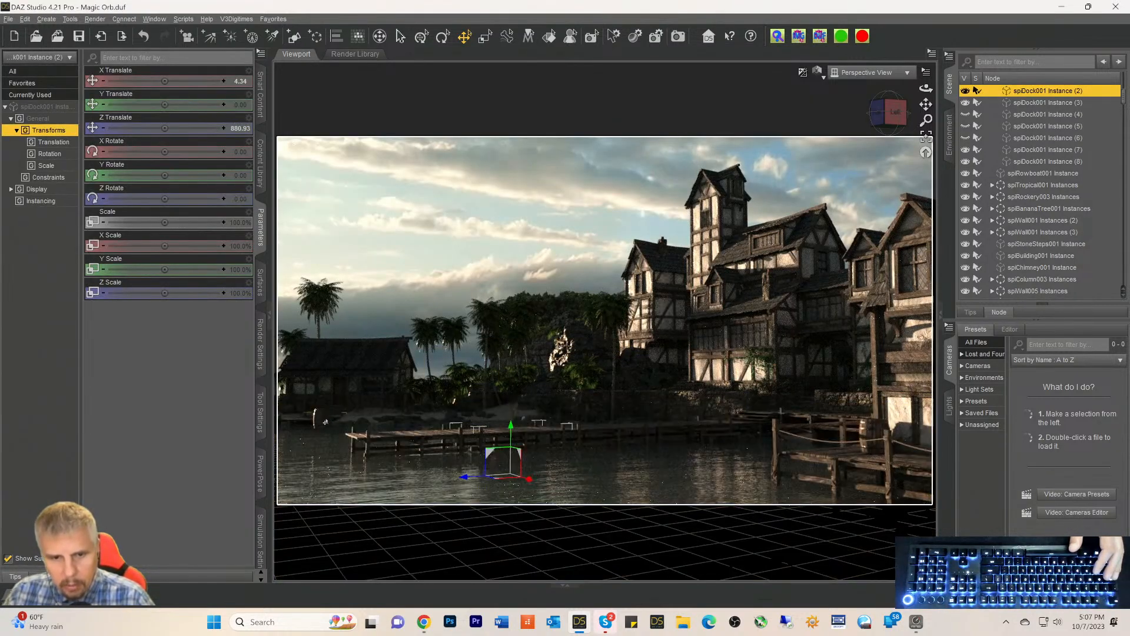
pyautogui.click(314, 420)
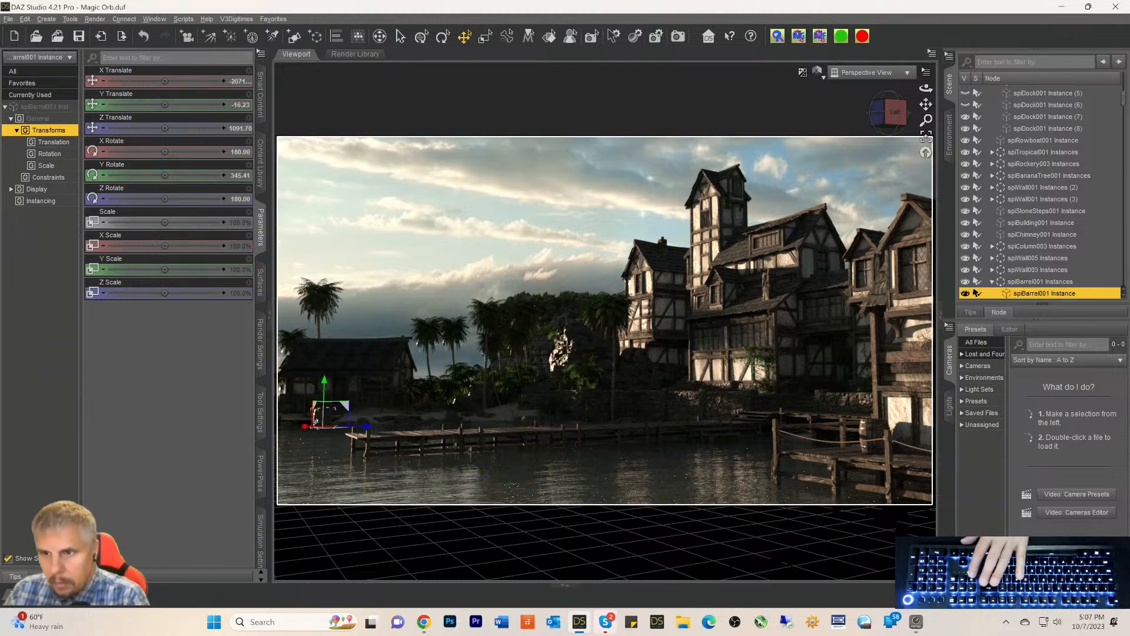
pyautogui.press('Delete')
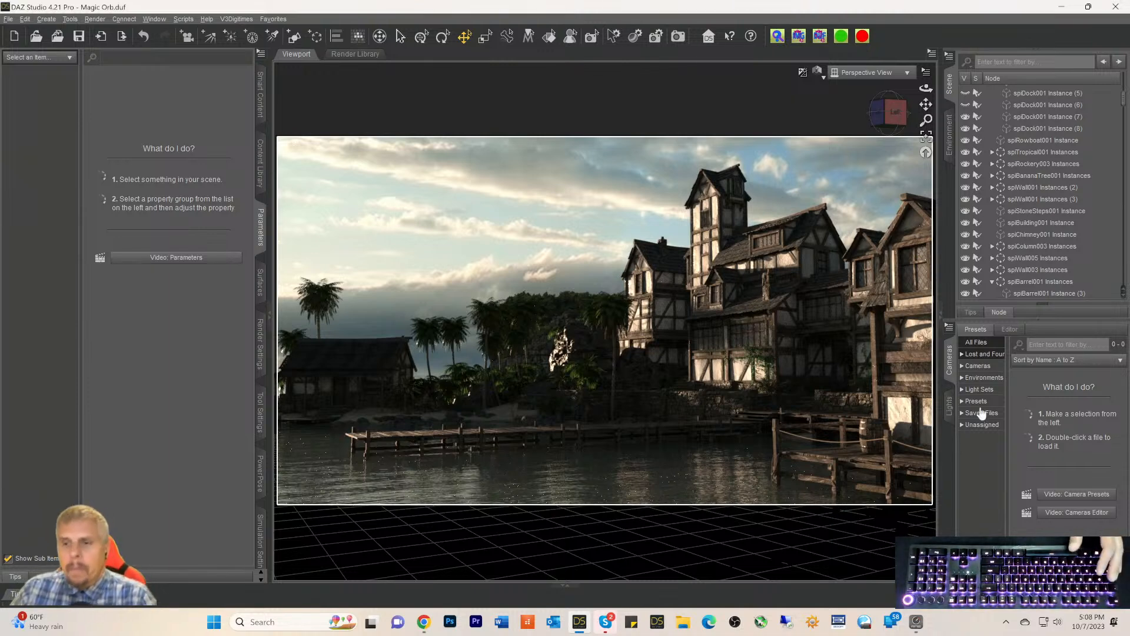
# Find the SpotLight and Environment Options nodes at the end of the scene list and inspect their parameters
pyautogui.scroll(-6, 1068, 186)
pyautogui.scroll(-10, 1078, 267)
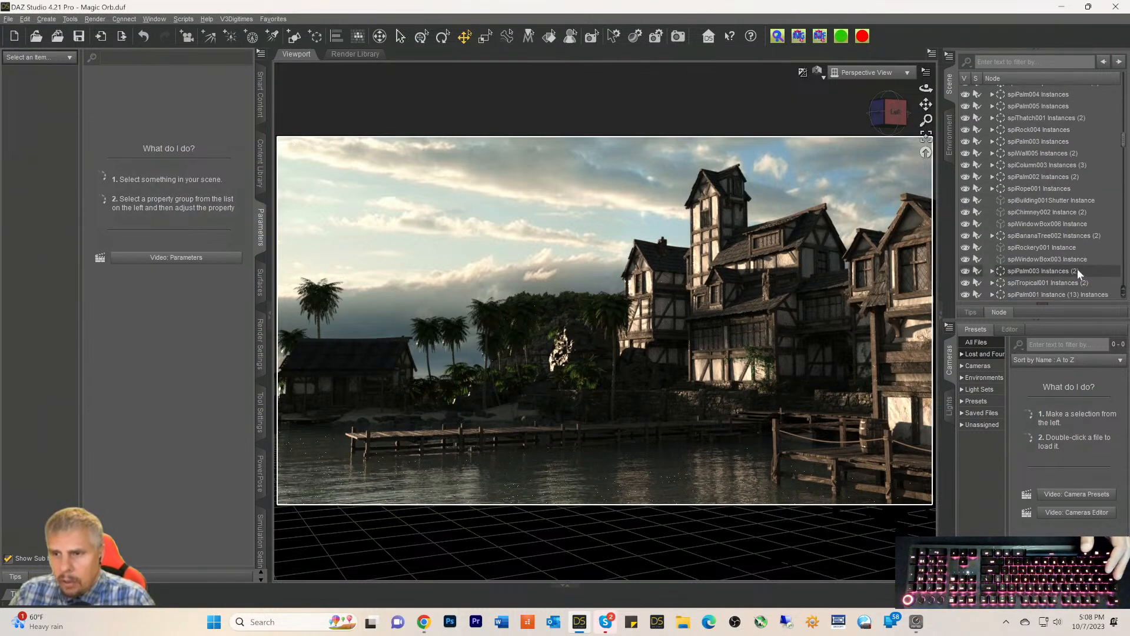
pyautogui.scroll(-10, 1077, 269)
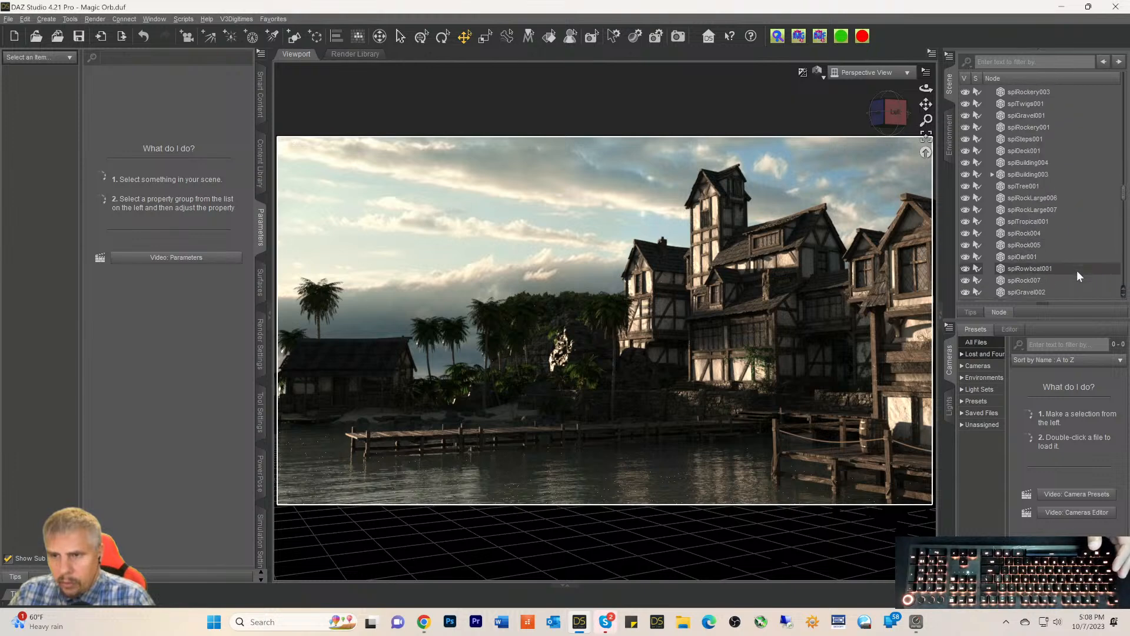
pyautogui.scroll(-10, 1077, 276)
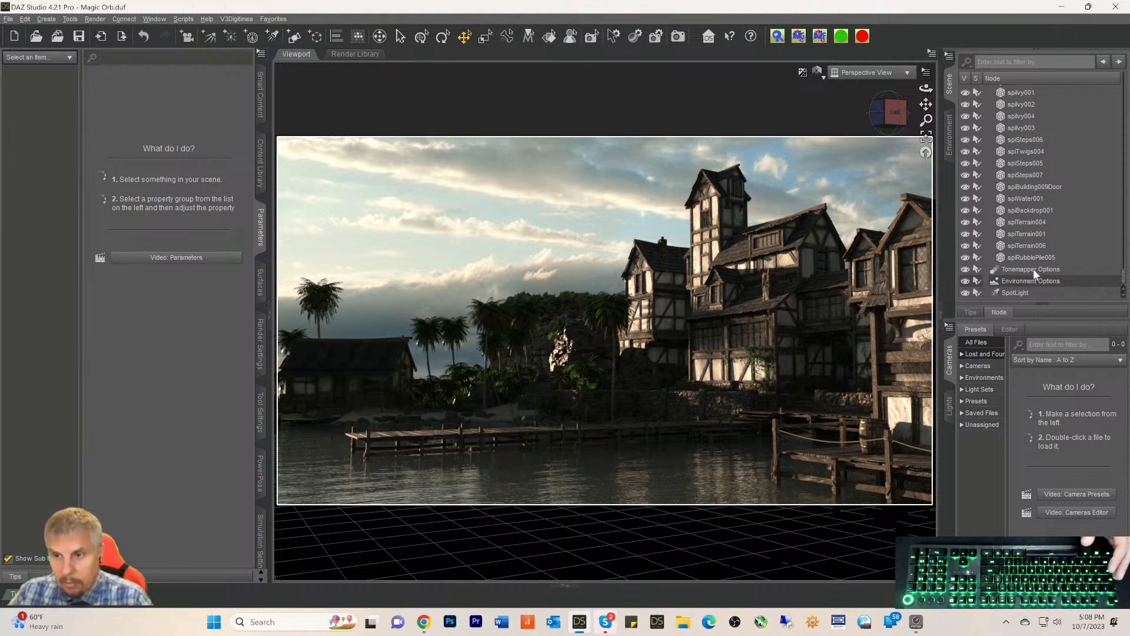
pyautogui.click(1006, 292)
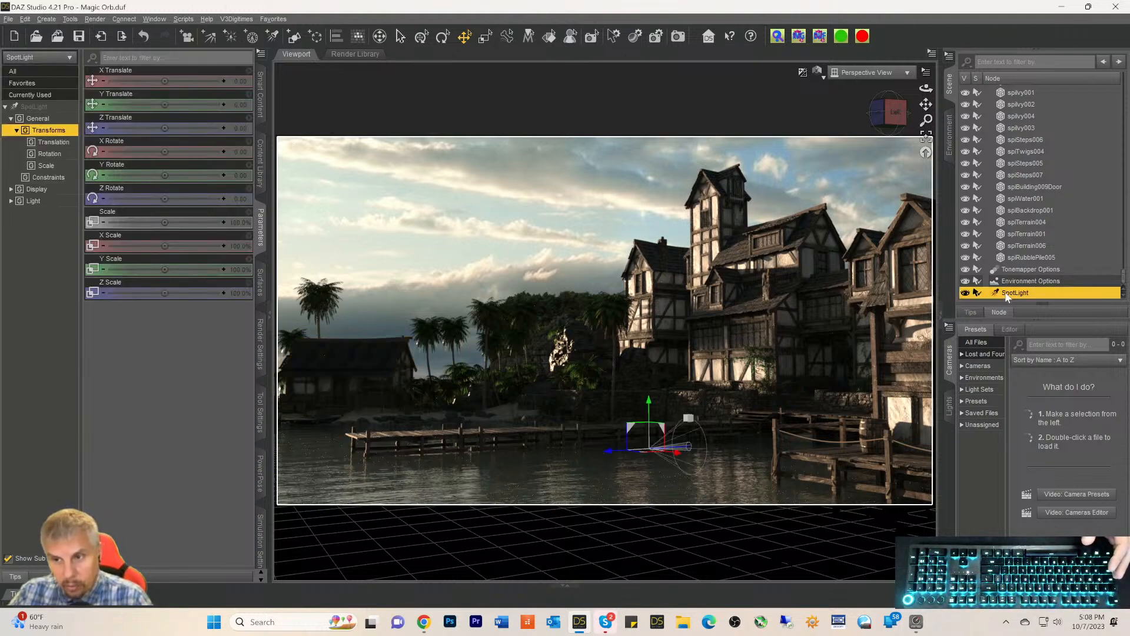
pyautogui.click(1011, 281)
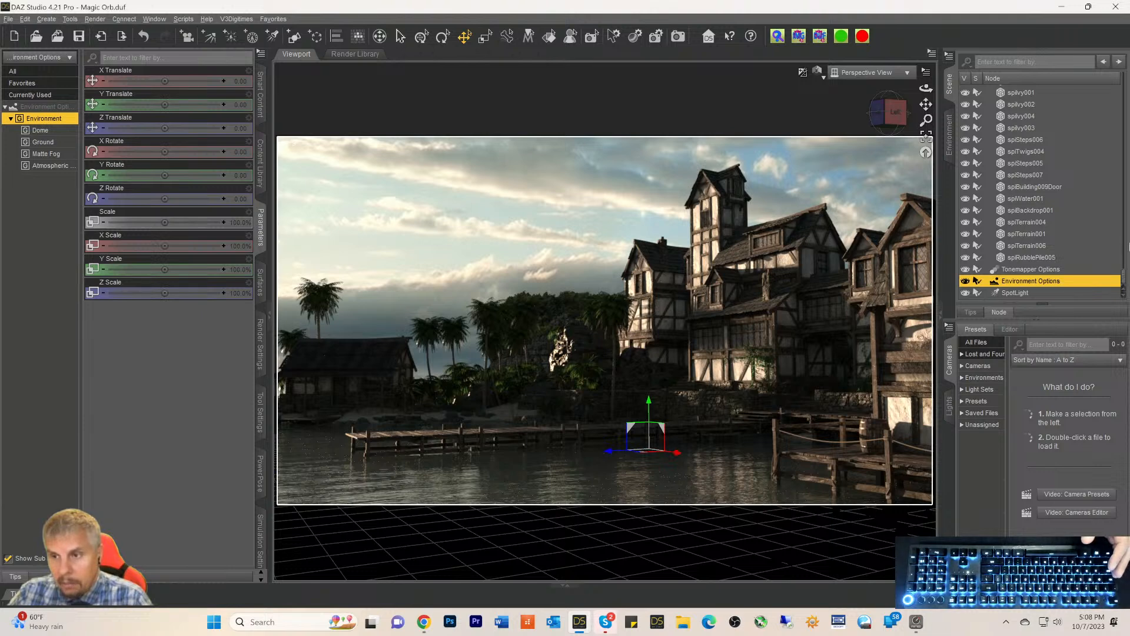
# Select the SYMYM Placer Cube under the SYMYM Atmosphere Cube and make it visible in the scene
pyautogui.scroll(10, 1122, 281)
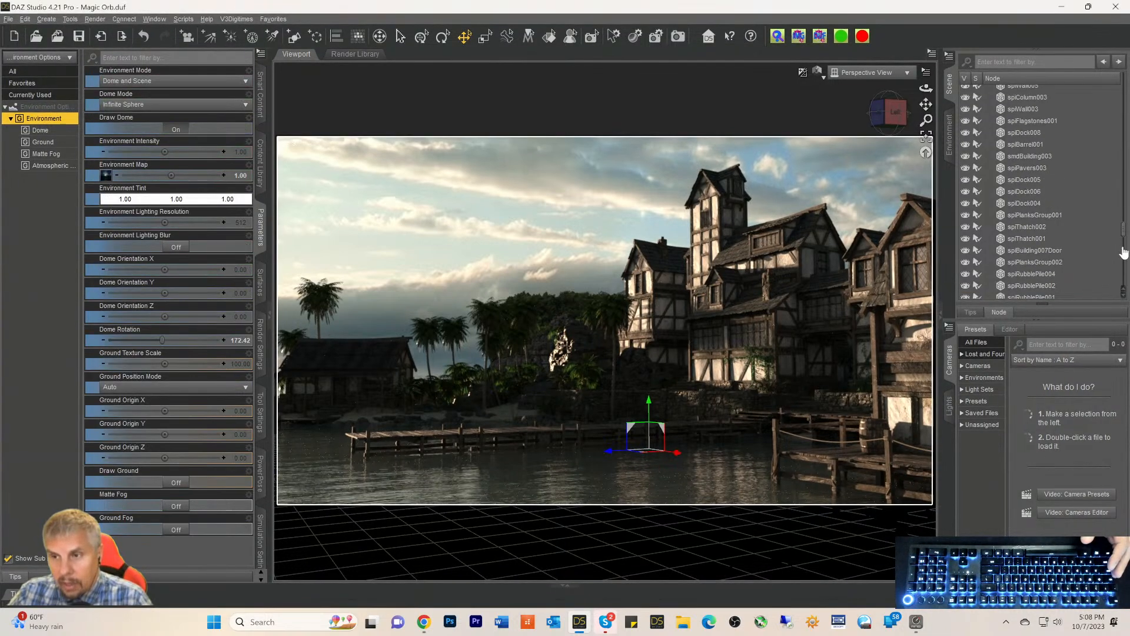
pyautogui.moveTo(1123, 235); pyautogui.dragTo(1118, 83)
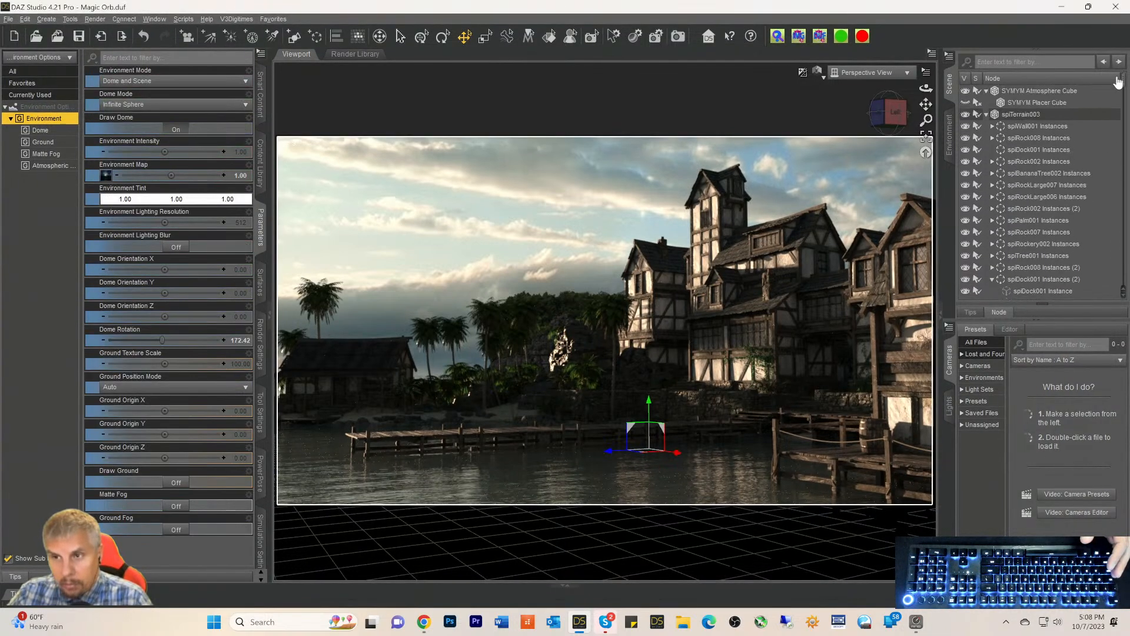
pyautogui.click(1035, 104)
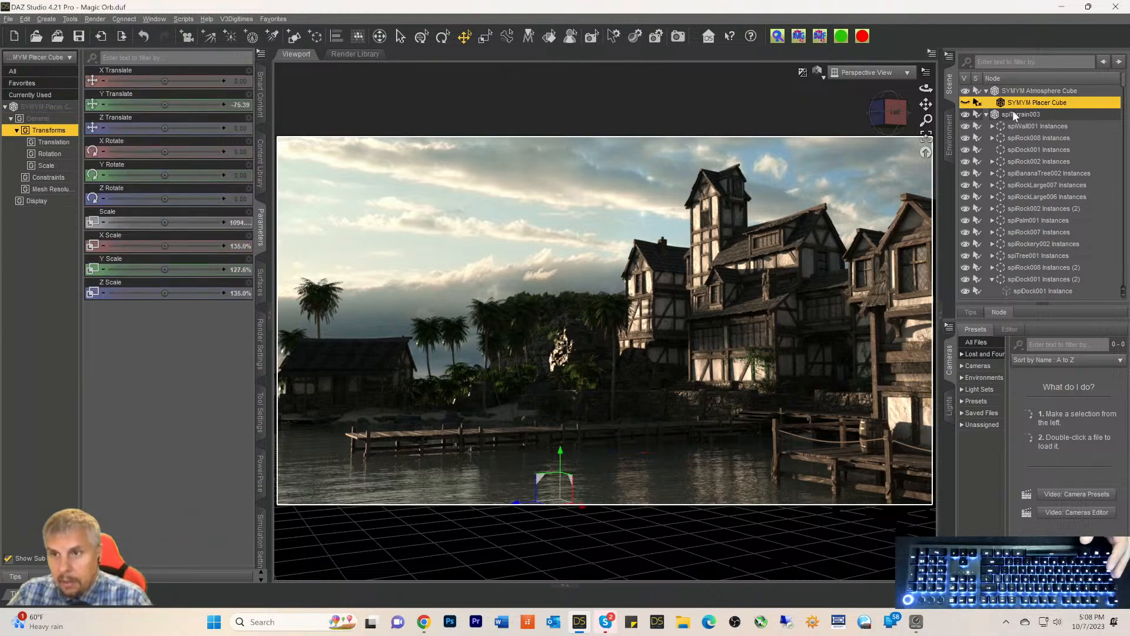
pyautogui.click(966, 103)
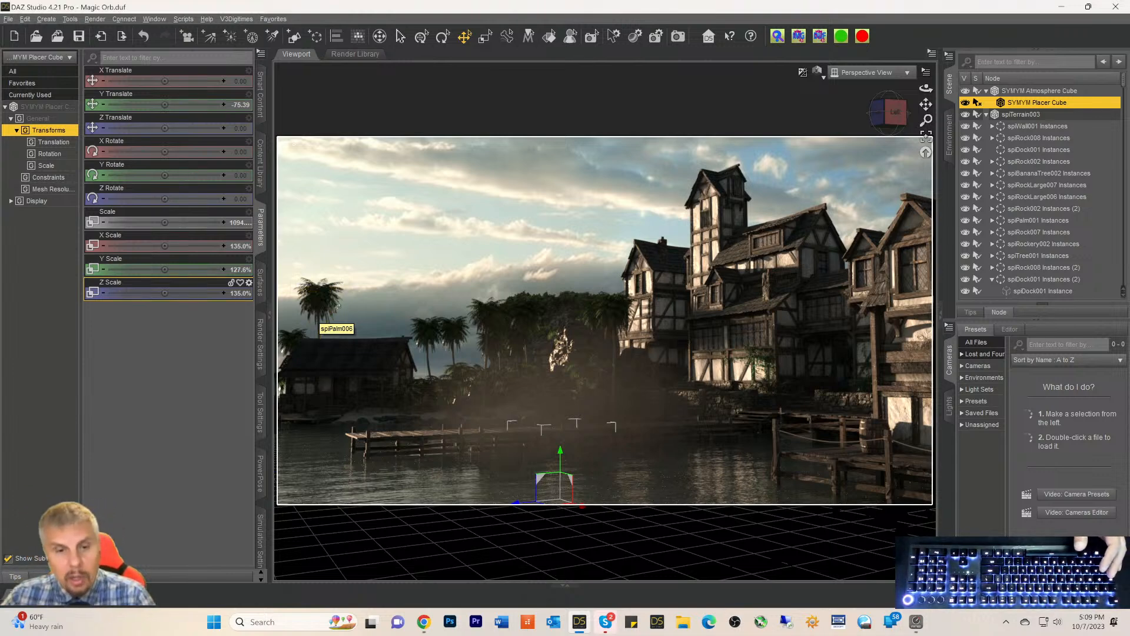
# Reselect the SYMYM Placer Cube and enlarge its overall Scale to about 4344%
pyautogui.click(314, 312)
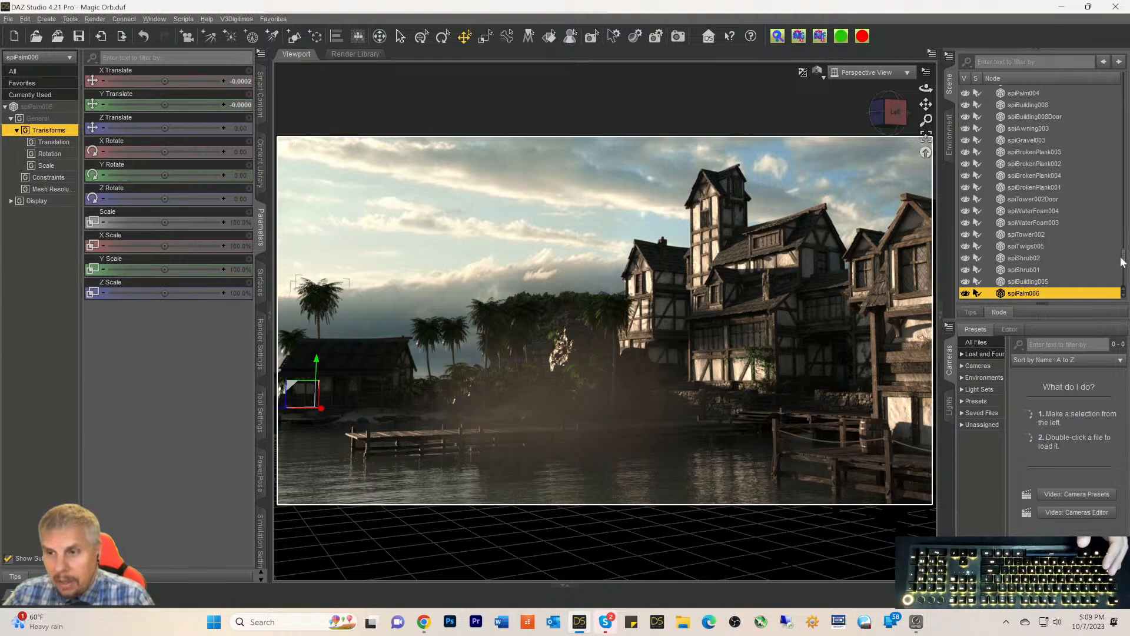
pyautogui.click(1119, 259)
pyautogui.moveTo(1122, 260); pyautogui.dragTo(1120, 66)
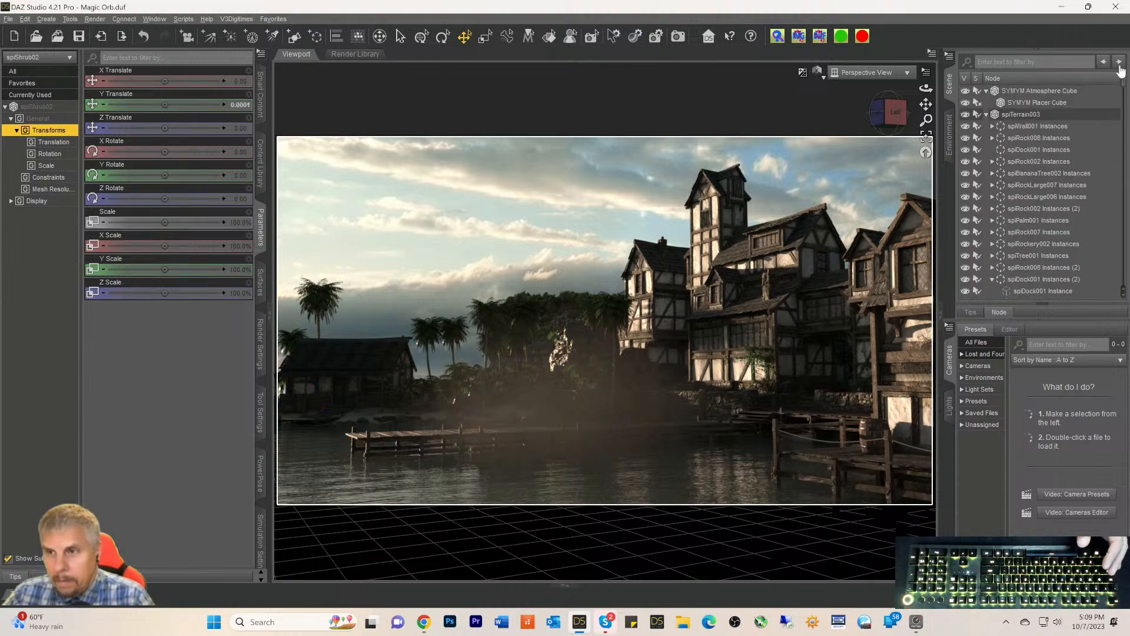
pyautogui.click(1036, 102)
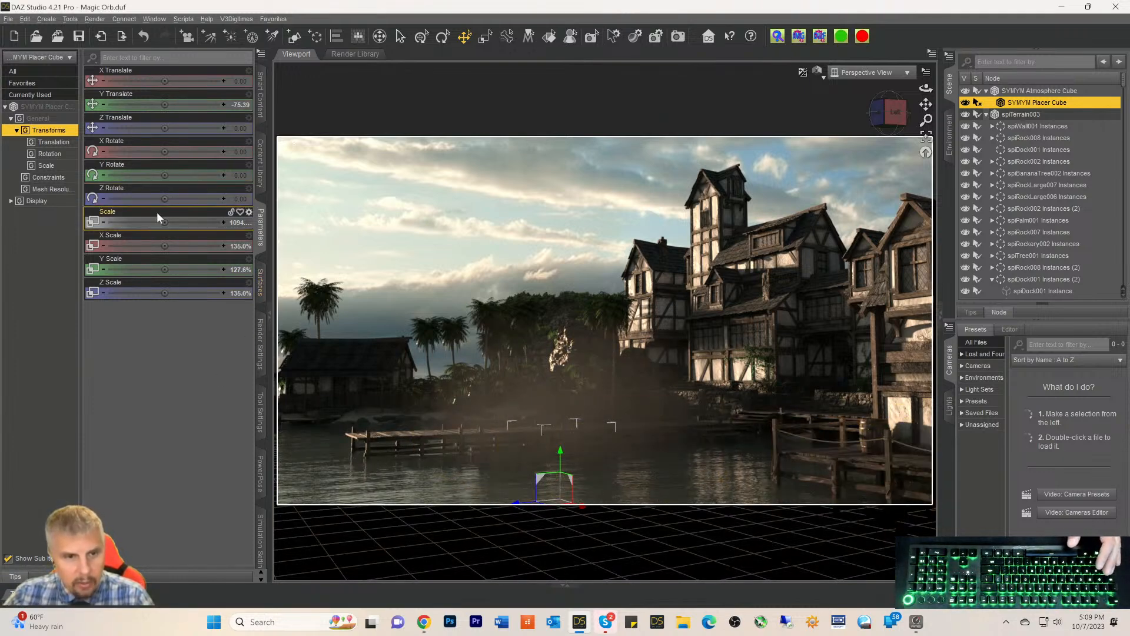
pyautogui.moveTo(163, 222); pyautogui.dragTo(215, 222)
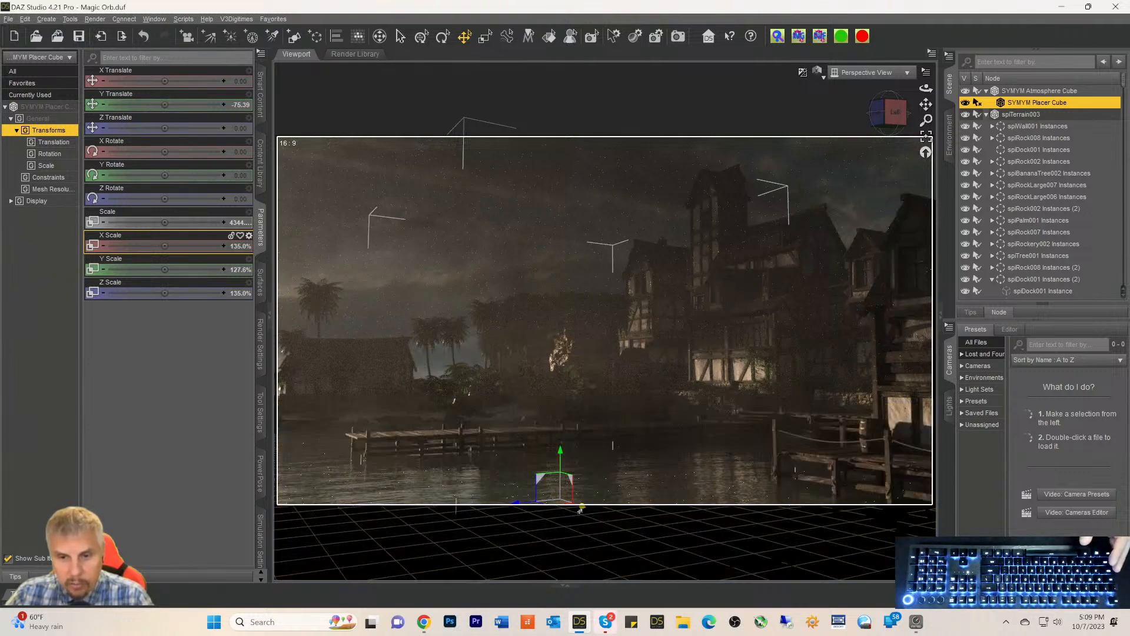
# Try moving the SYMYM Placer Cube toward the far shore with its Scale at about 5505%, and undo those changes
pyautogui.moveTo(581, 506); pyautogui.dragTo(348, 415)
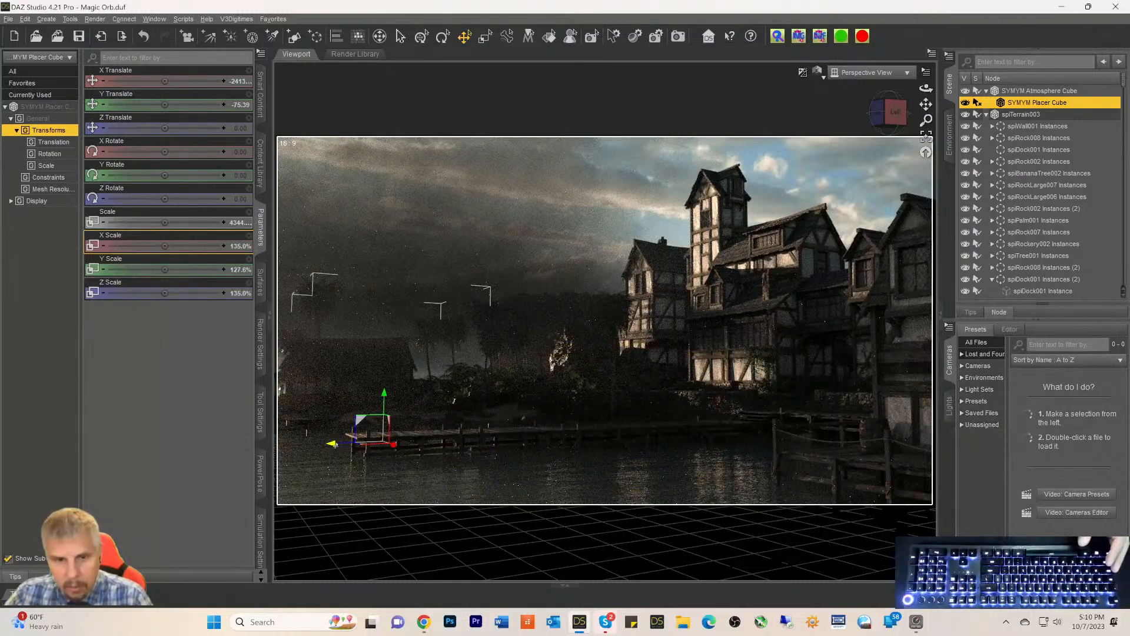
pyautogui.moveTo(331, 443); pyautogui.dragTo(673, 453)
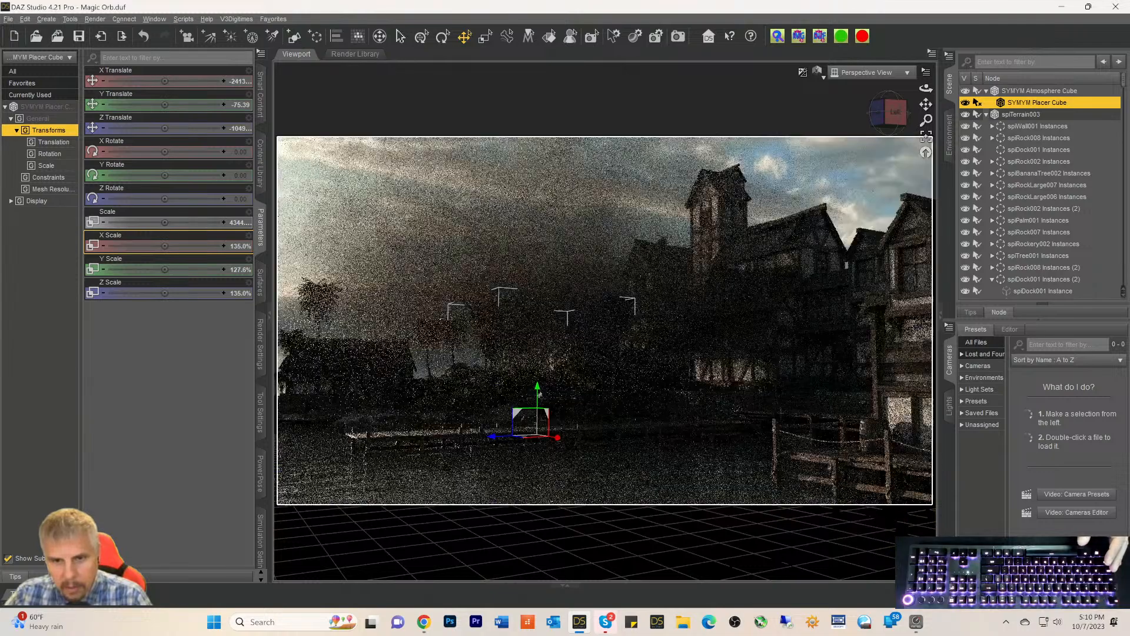
pyautogui.moveTo(535, 391); pyautogui.dragTo(530, 437)
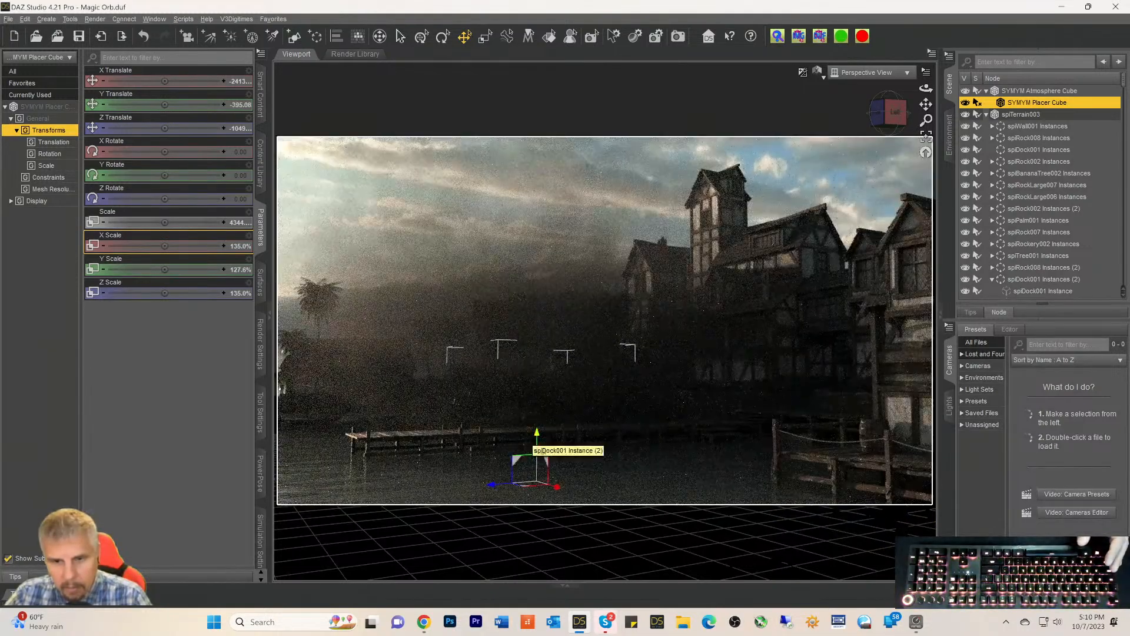
pyautogui.moveTo(557, 488); pyautogui.dragTo(460, 442)
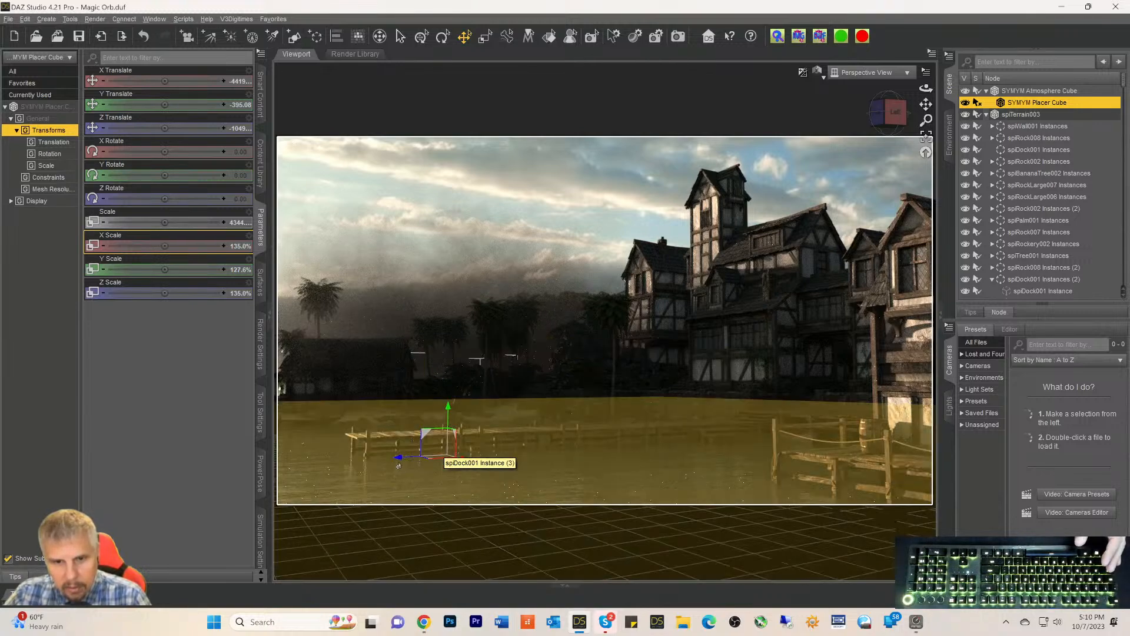
pyautogui.moveTo(397, 459); pyautogui.dragTo(505, 484)
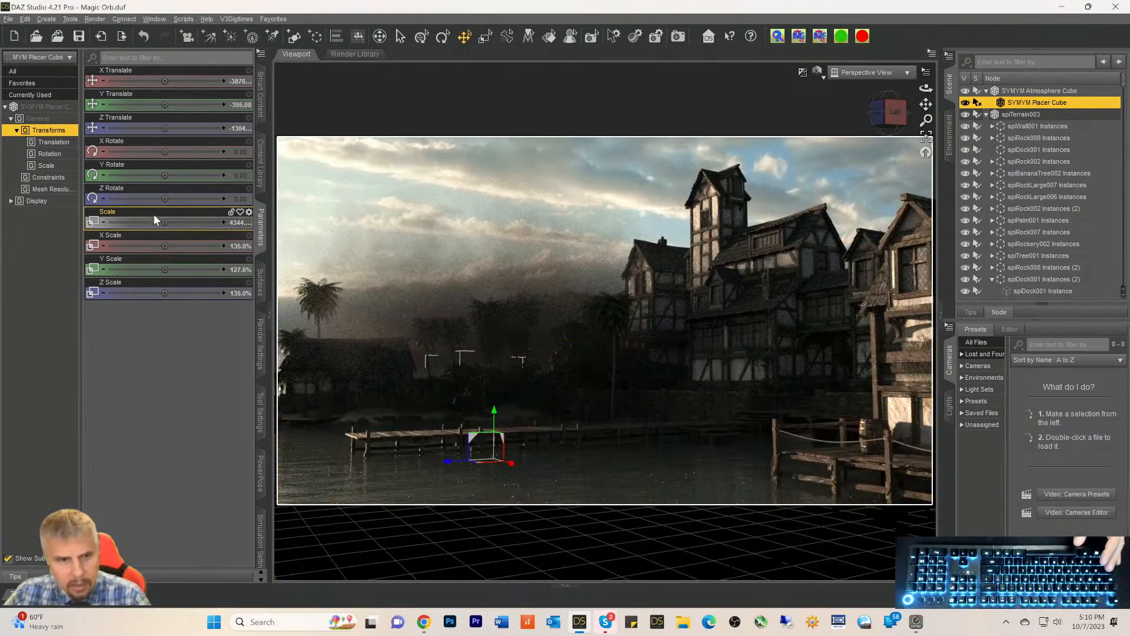
pyautogui.moveTo(166, 222); pyautogui.dragTo(187, 222)
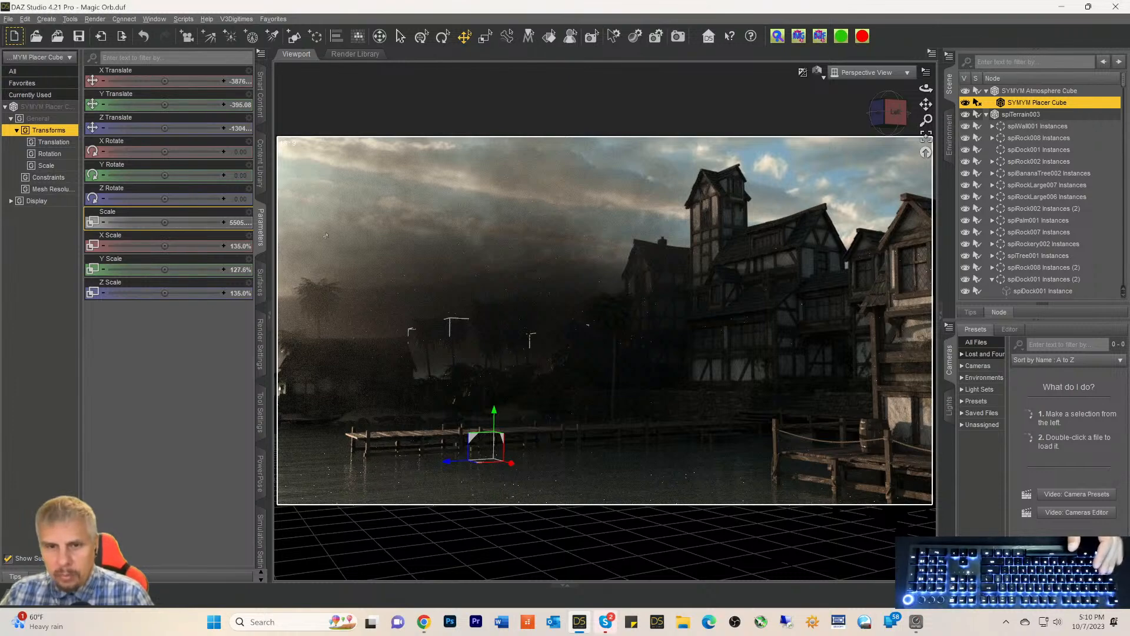
pyautogui.click(1029, 92)
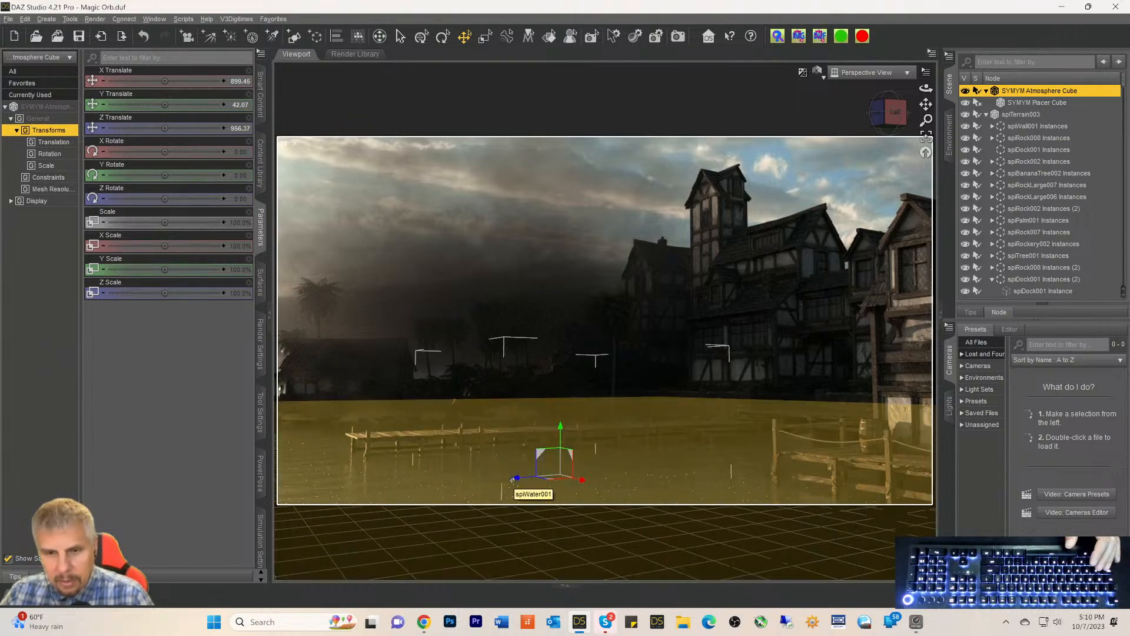
pyautogui.hotkey('ctrl', 'z')
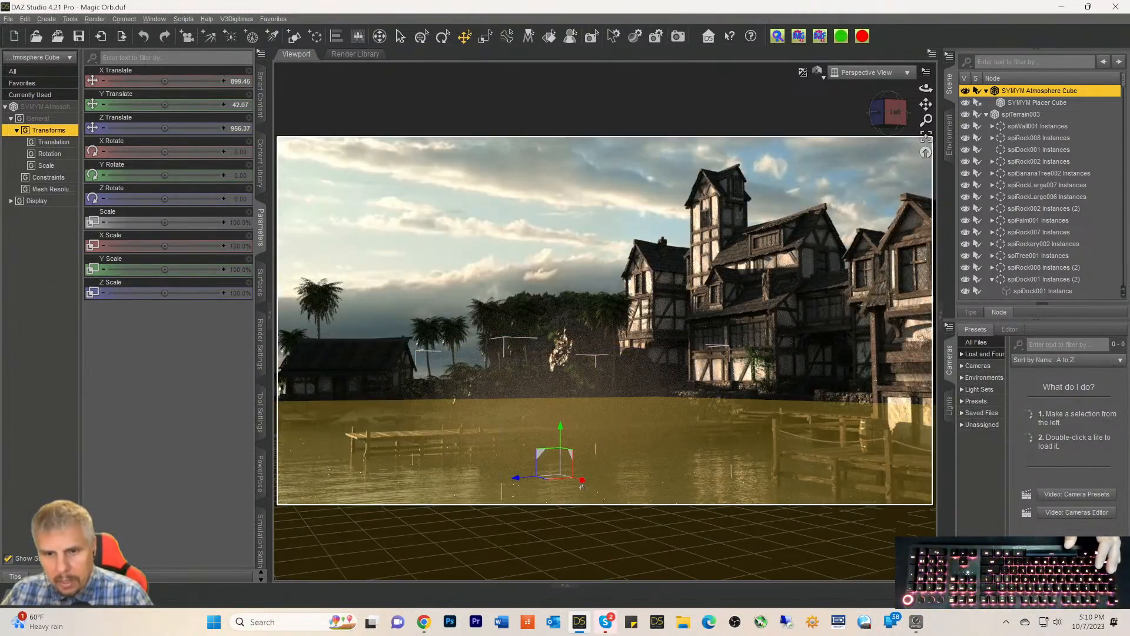
# Push the SYMYM Atmosphere Cube back toward the far shoreline and enlarge its overall Scale to about 881%
pyautogui.moveTo(581, 484); pyautogui.dragTo(279, 416)
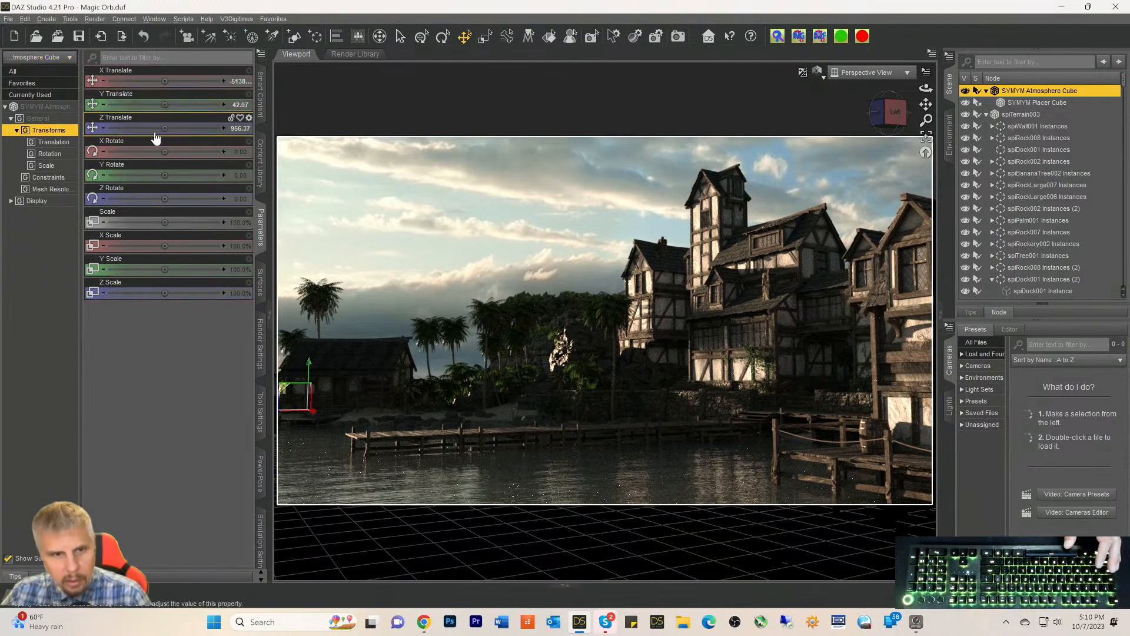
pyautogui.moveTo(165, 129); pyautogui.dragTo(121, 128)
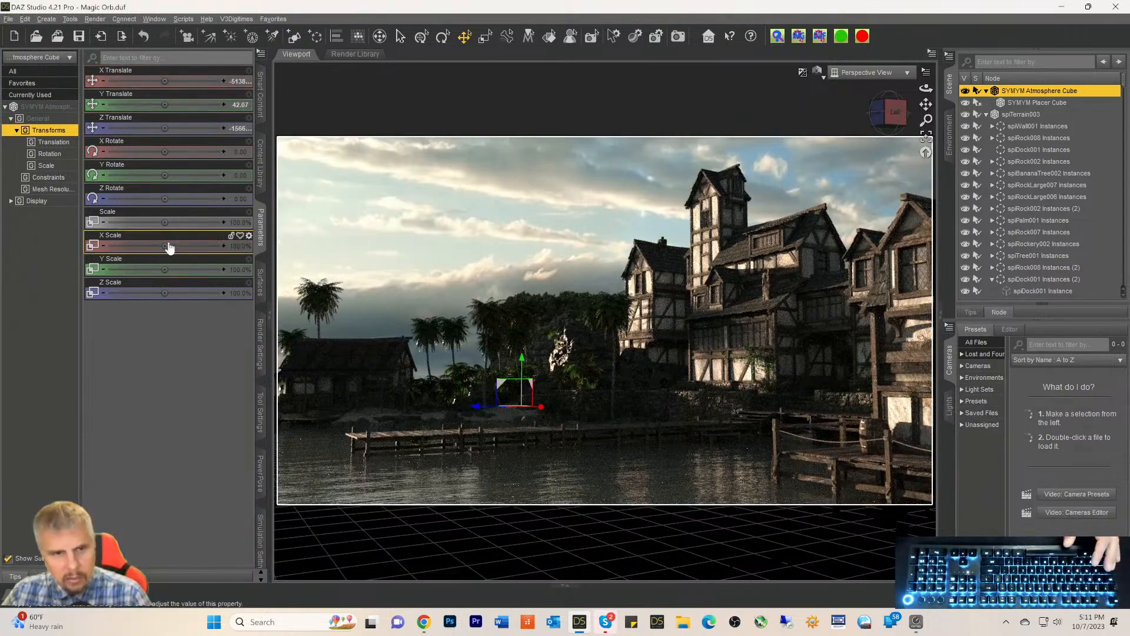
pyautogui.moveTo(164, 223); pyautogui.dragTo(202, 222)
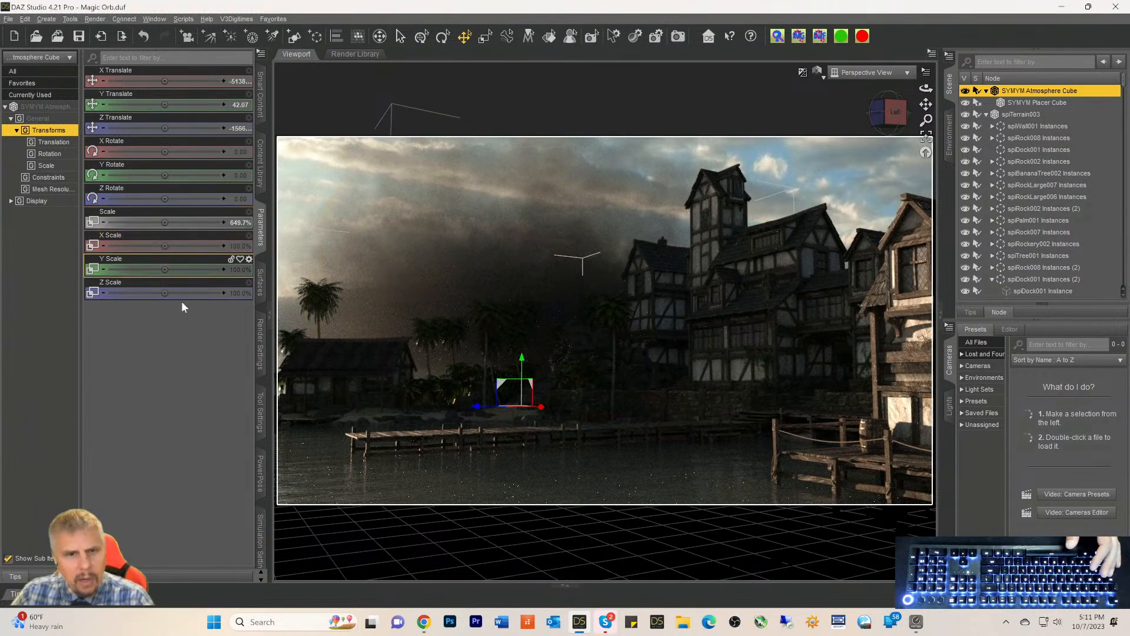
pyautogui.moveTo(164, 222); pyautogui.dragTo(200, 222)
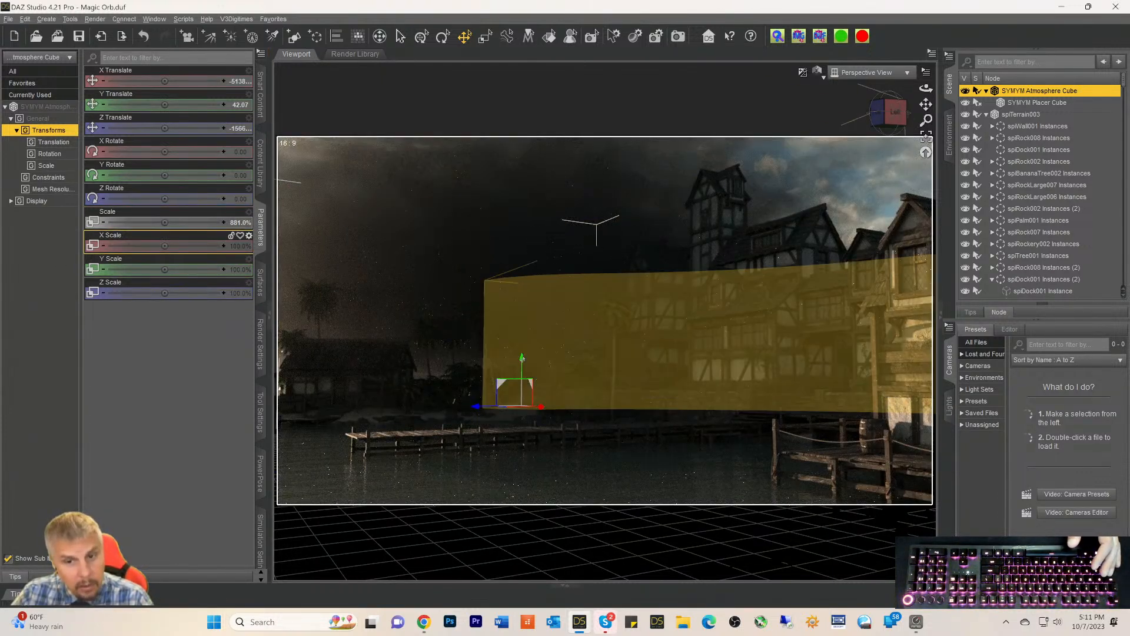
# Lower the Atmosphere Cube to Y Translate -552.75 behind the far shore and enlarge its Scale to about 1208%
pyautogui.moveTo(521, 359); pyautogui.dragTo(521, 407)
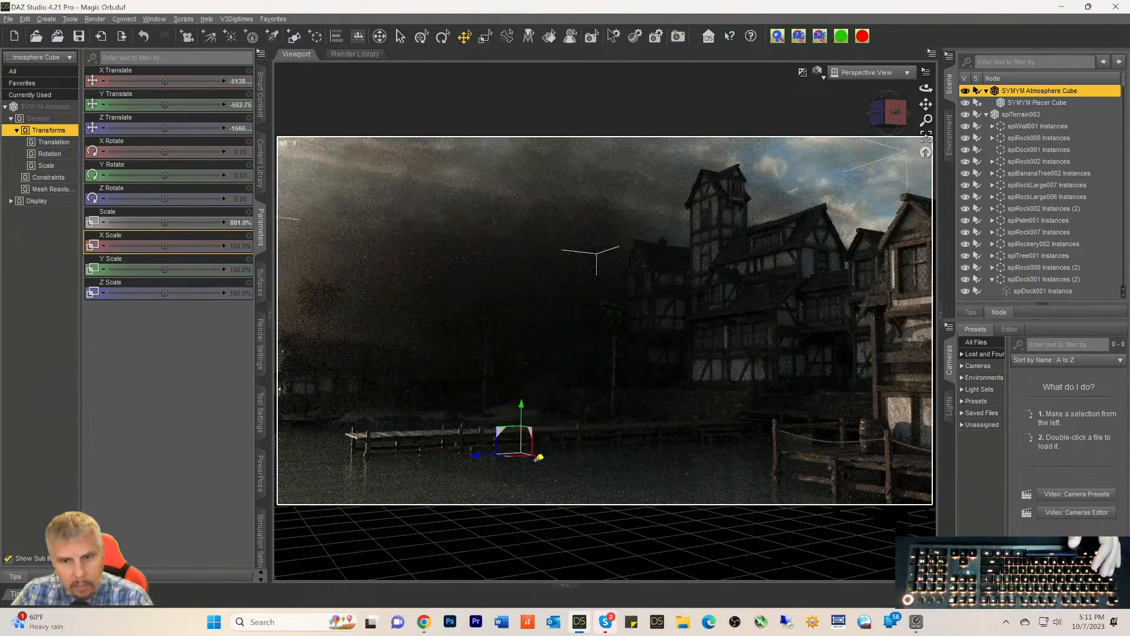
pyautogui.moveTo(539, 457)
pyautogui.mouseDown()
pyautogui.moveTo(372, 430)
pyautogui.moveTo(447, 425)
pyautogui.mouseUp()
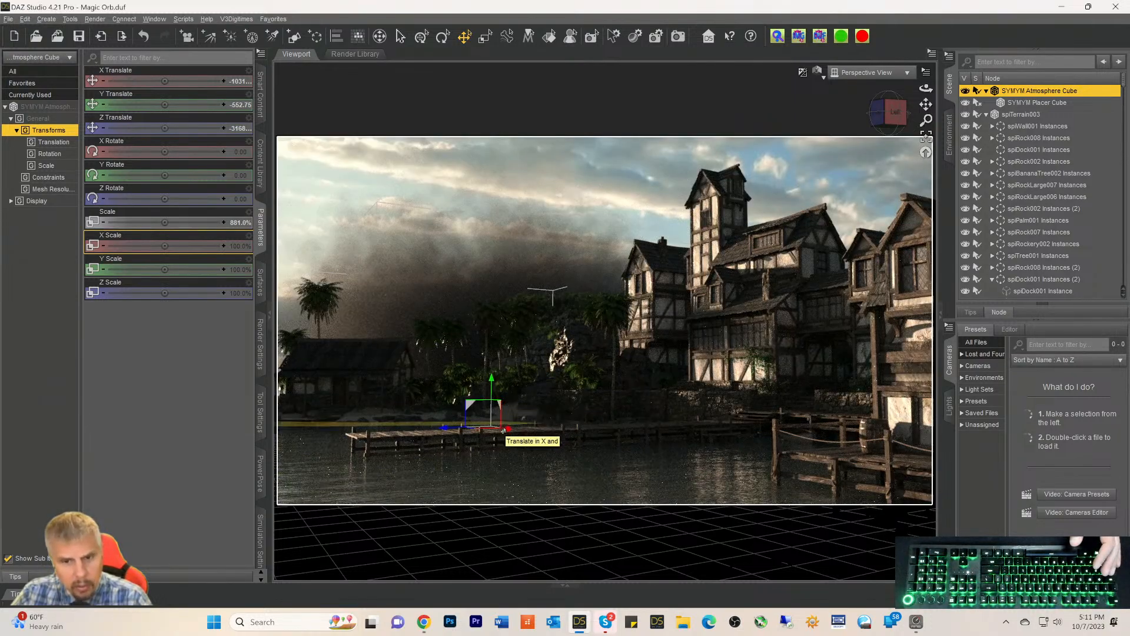
pyautogui.moveTo(508, 431); pyautogui.dragTo(415, 426)
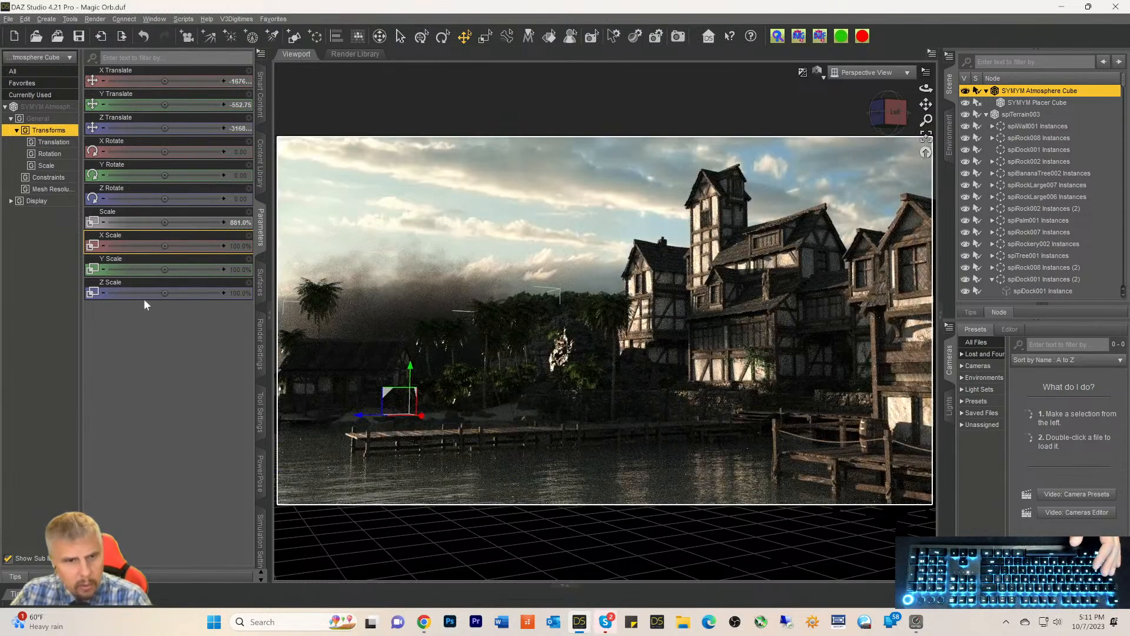
pyautogui.moveTo(158, 222)
pyautogui.mouseDown()
pyautogui.moveTo(193, 223)
pyautogui.moveTo(166, 220)
pyautogui.mouseUp()
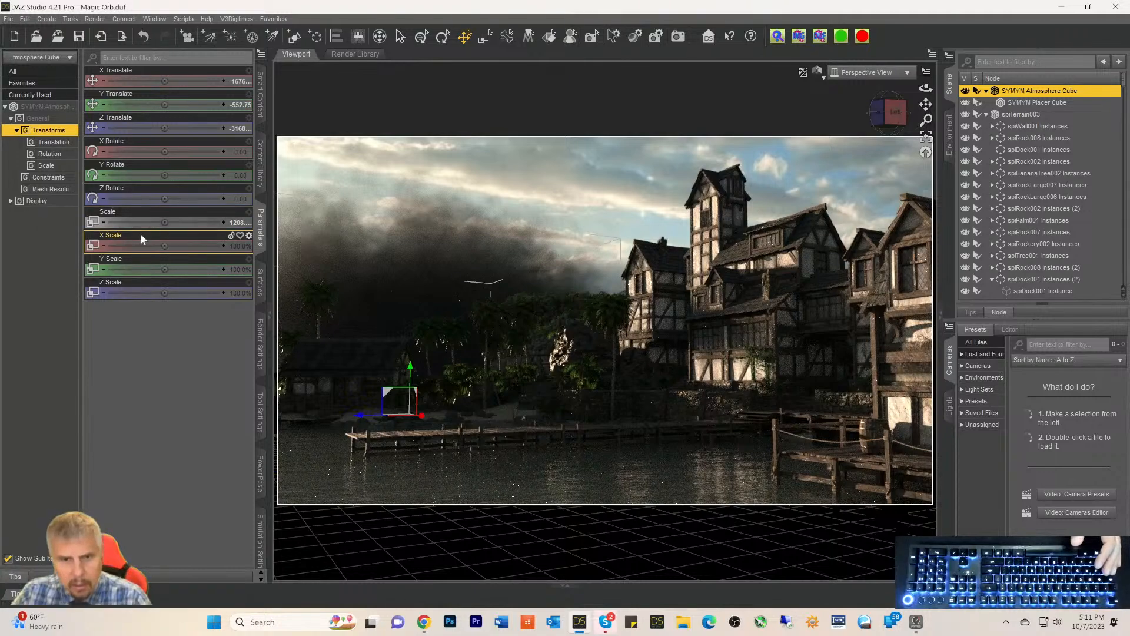
# Bring the Atmosphere Cube forward over the harbor, at about X Translate -3348 and Z Translate -2016
pyautogui.moveTo(359, 418); pyautogui.dragTo(474, 416)
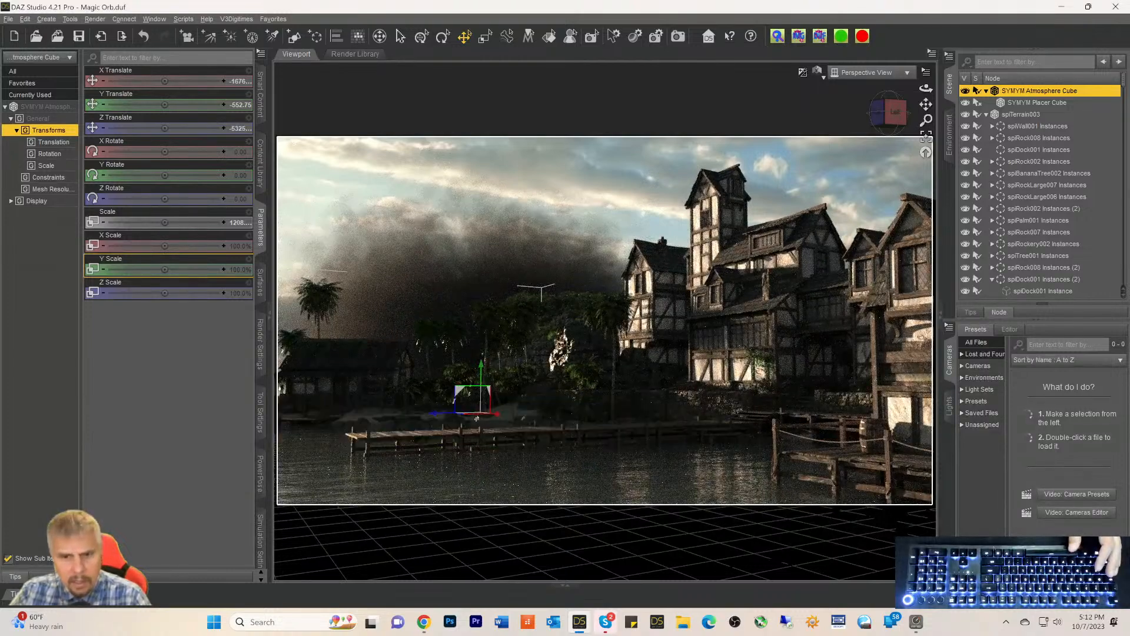
pyautogui.moveTo(497, 415); pyautogui.dragTo(877, 455)
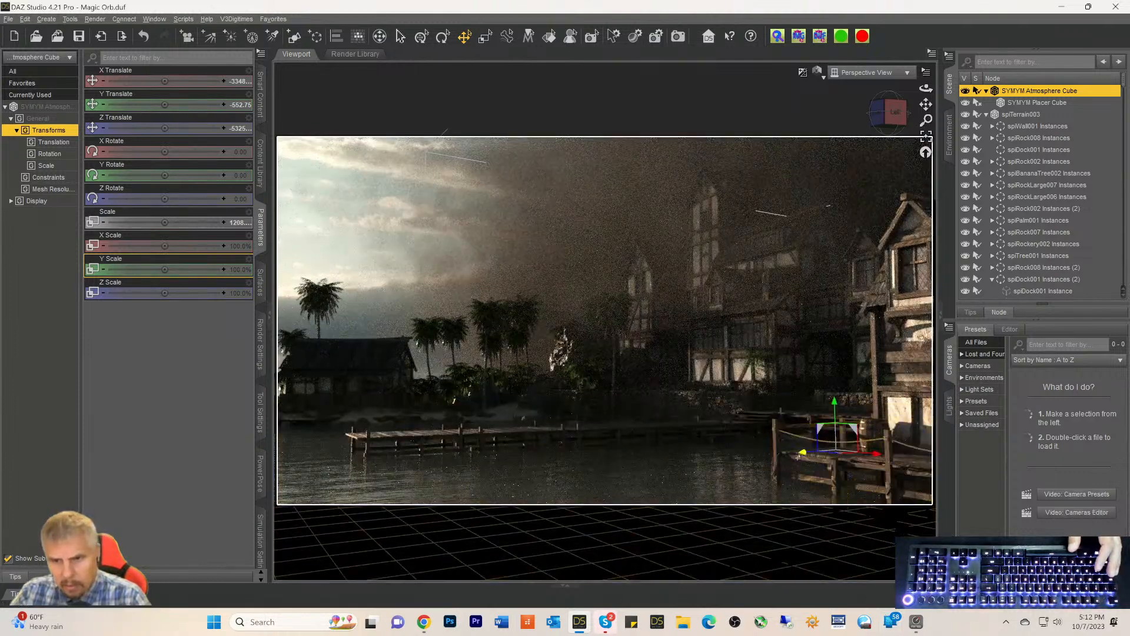
pyautogui.moveTo(802, 452); pyautogui.dragTo(656, 489)
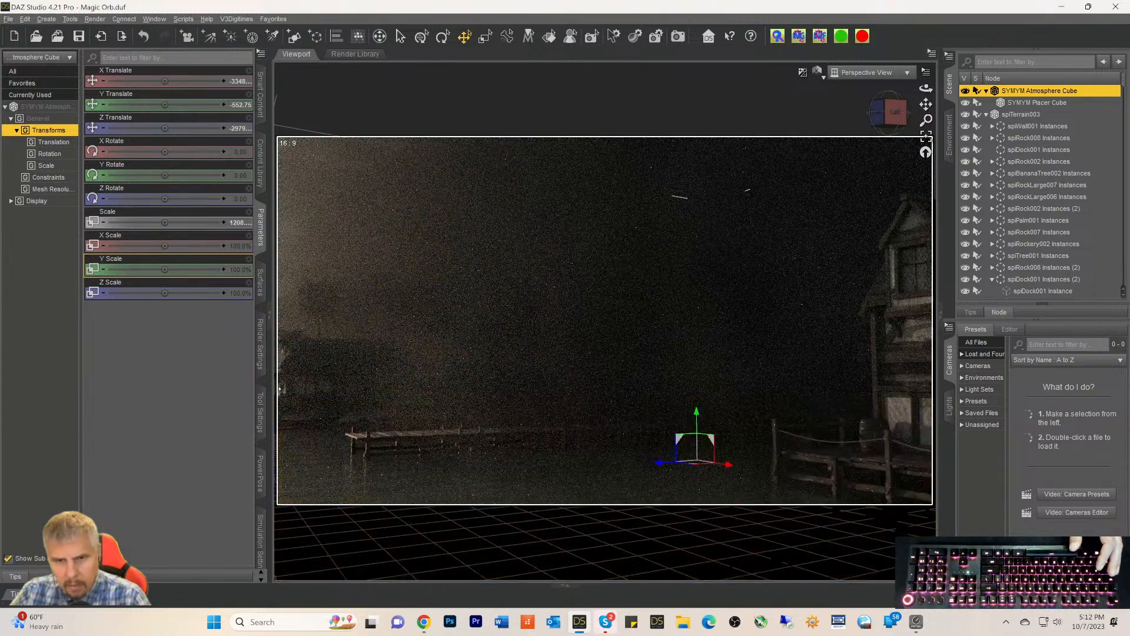
pyautogui.moveTo(658, 462); pyautogui.dragTo(584, 471)
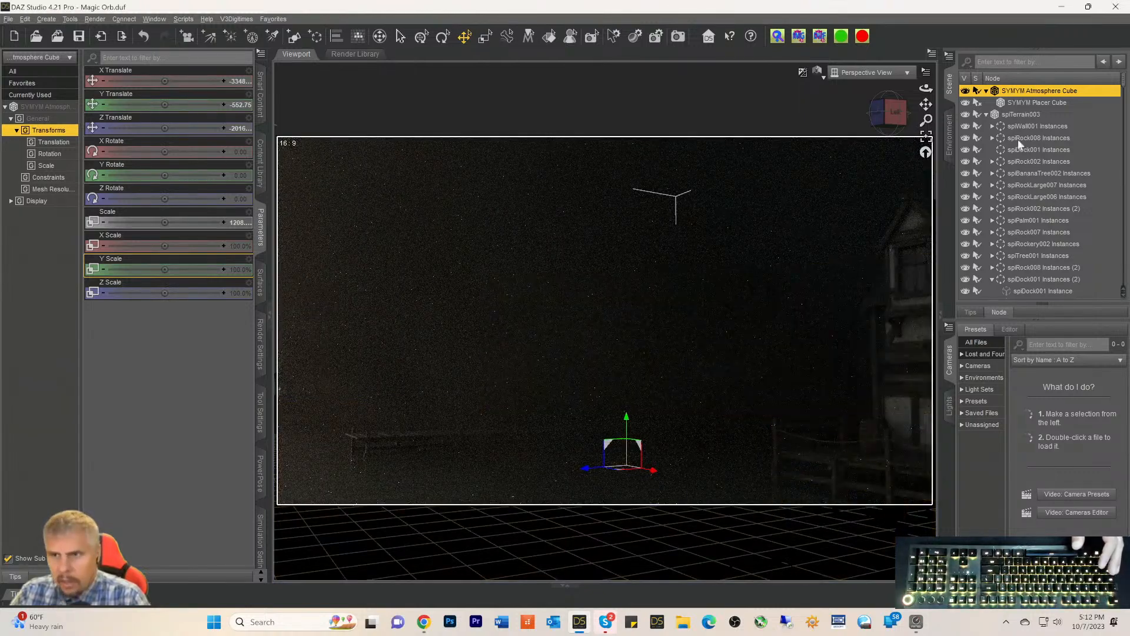
# Set the Density Multiplier of the SYMYM Placer Cube's volume surface to 0.1
pyautogui.click(1014, 103)
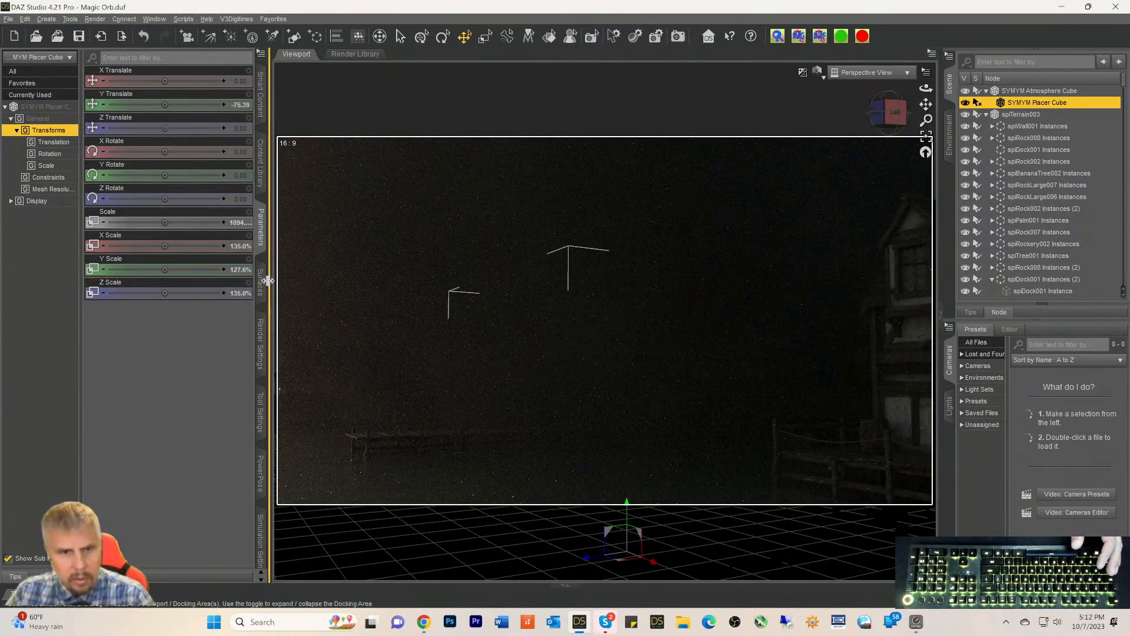
pyautogui.click(261, 291)
pyautogui.click(30, 120)
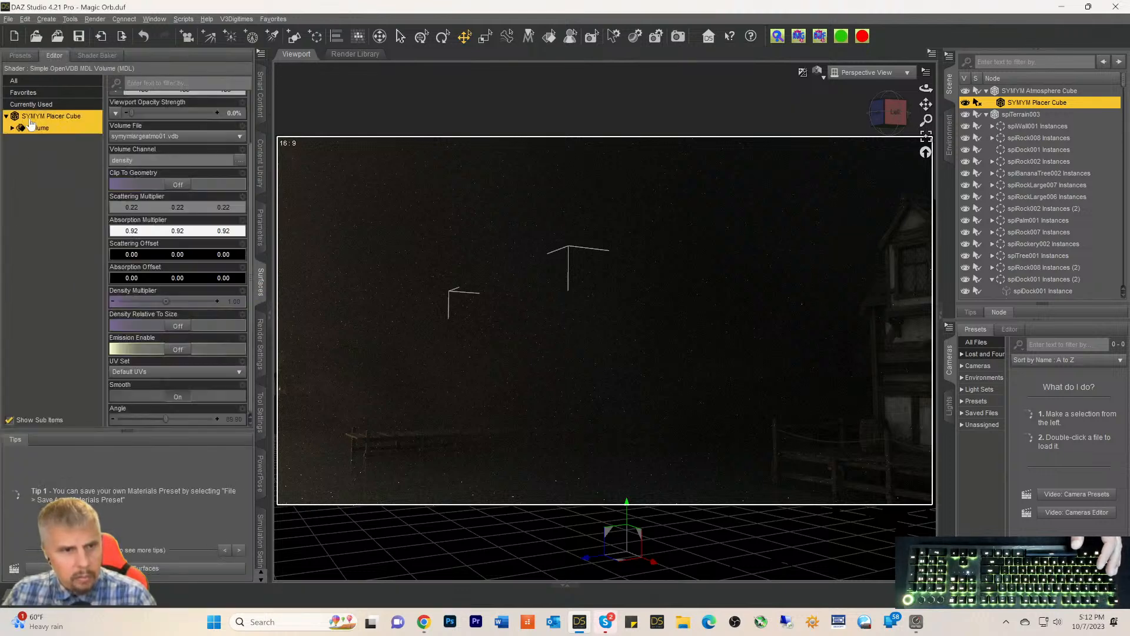
pyautogui.click(235, 301)
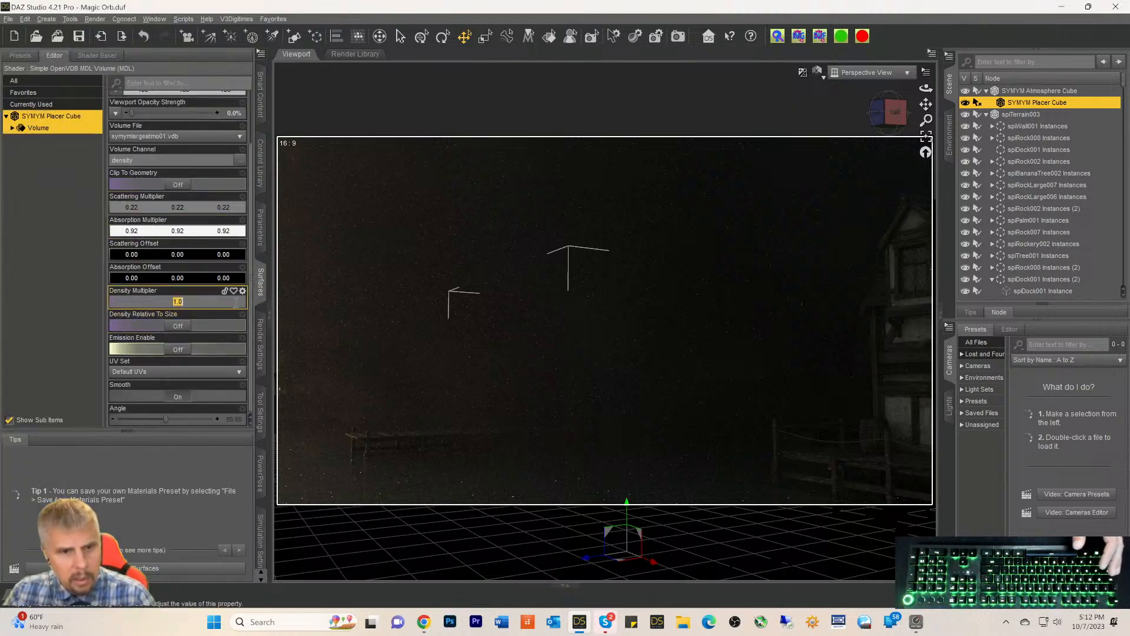
pyautogui.write('0.1')
pyautogui.press('Return')
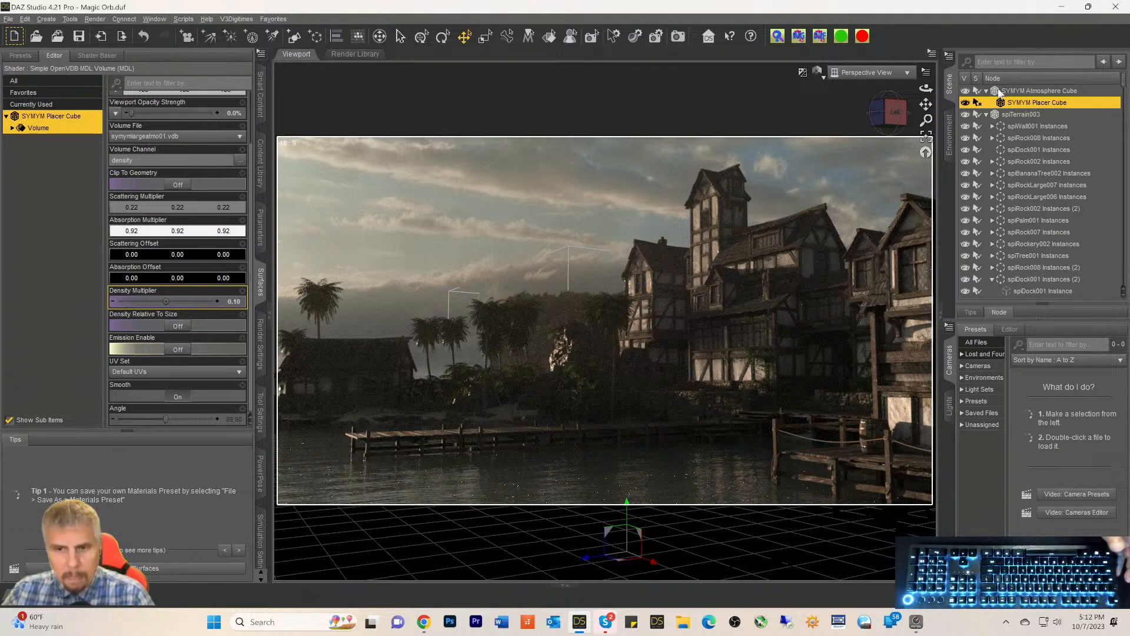
# Hide the SYMYM Atmosphere Cube and show it again to compare the scene with and without haze
pyautogui.click(999, 92)
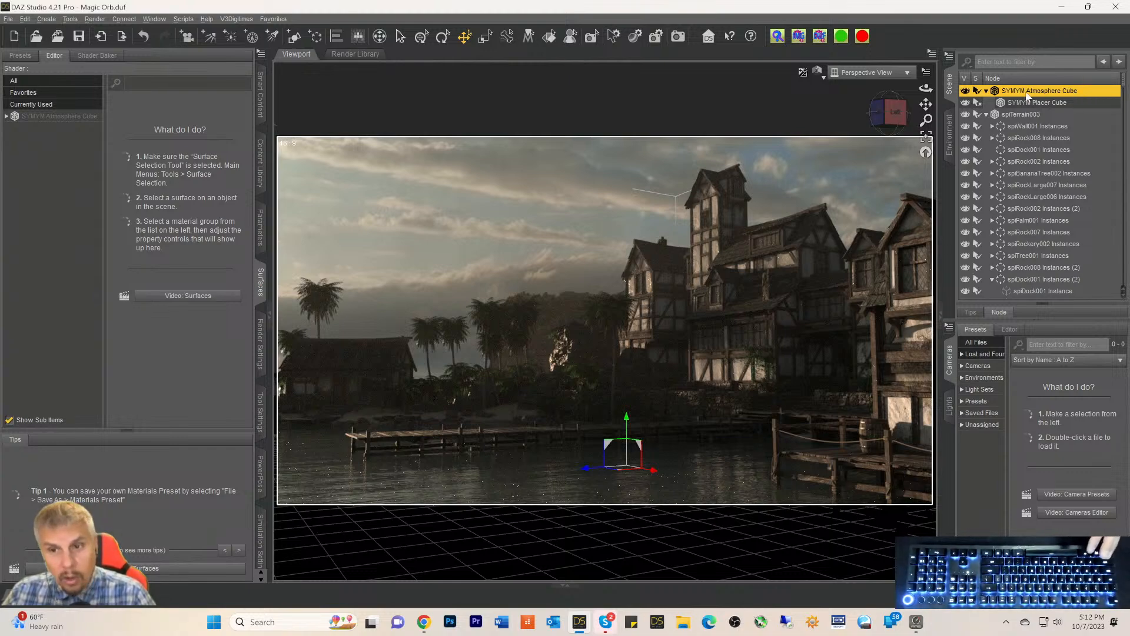
pyautogui.click(965, 92)
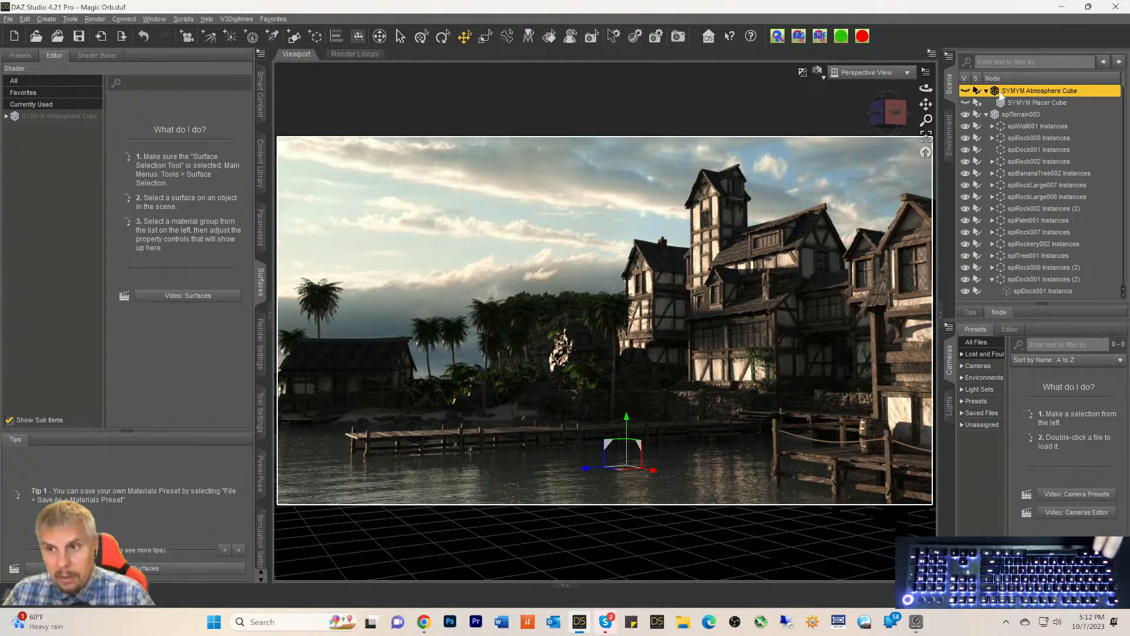
pyautogui.click(965, 92)
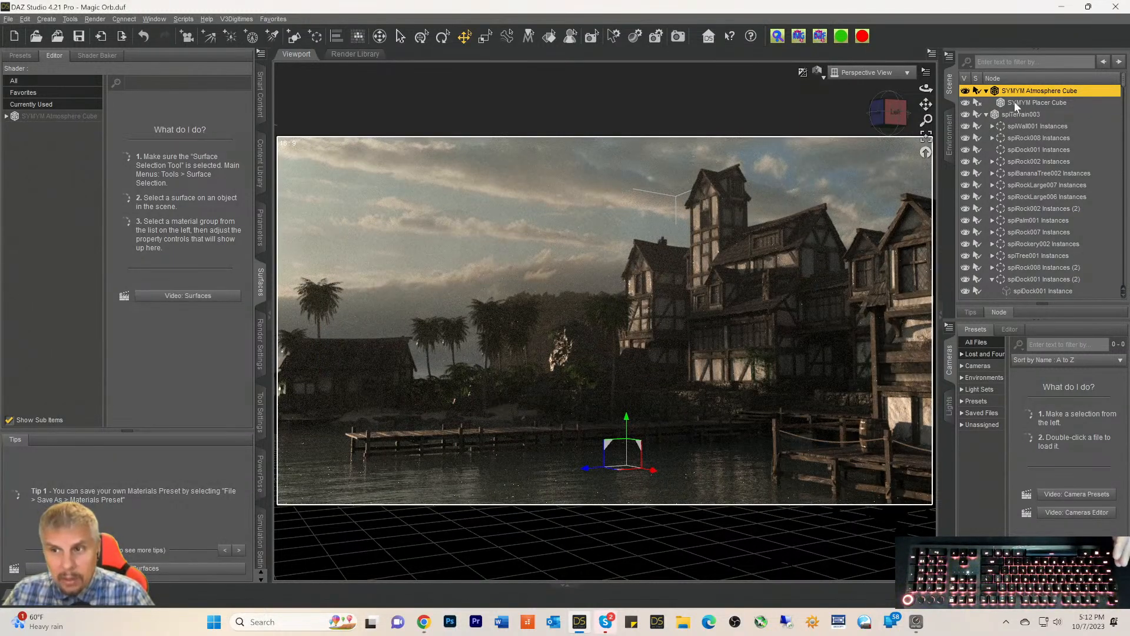
# Reduce the SYMYM Placer Cube's volume Density Multiplier to 0.05
pyautogui.click(1015, 101)
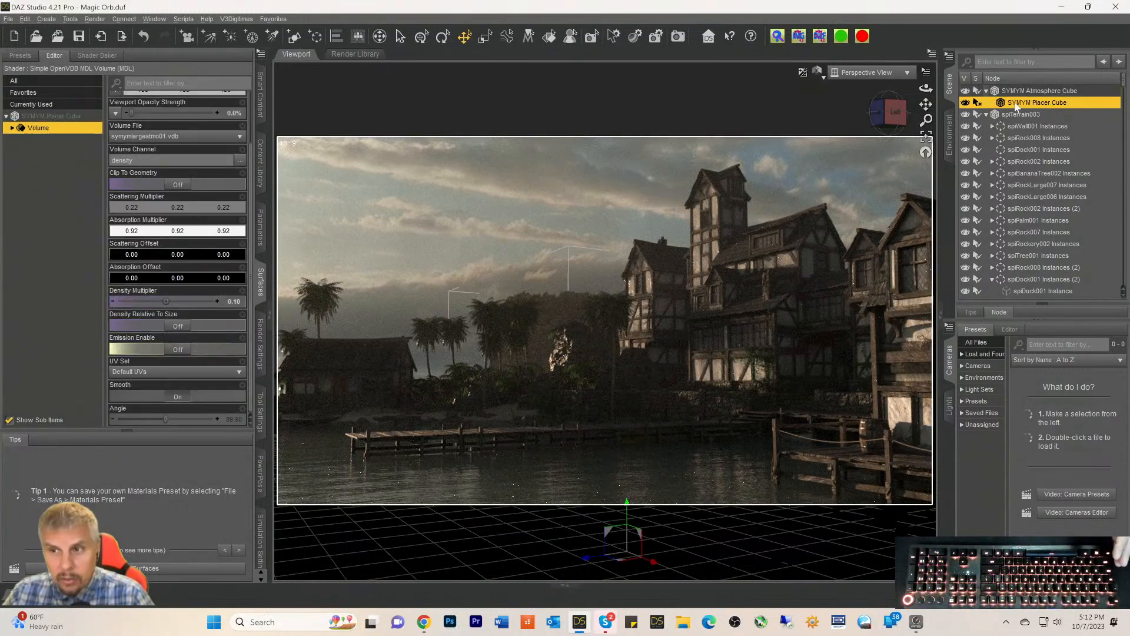
pyautogui.click(235, 302)
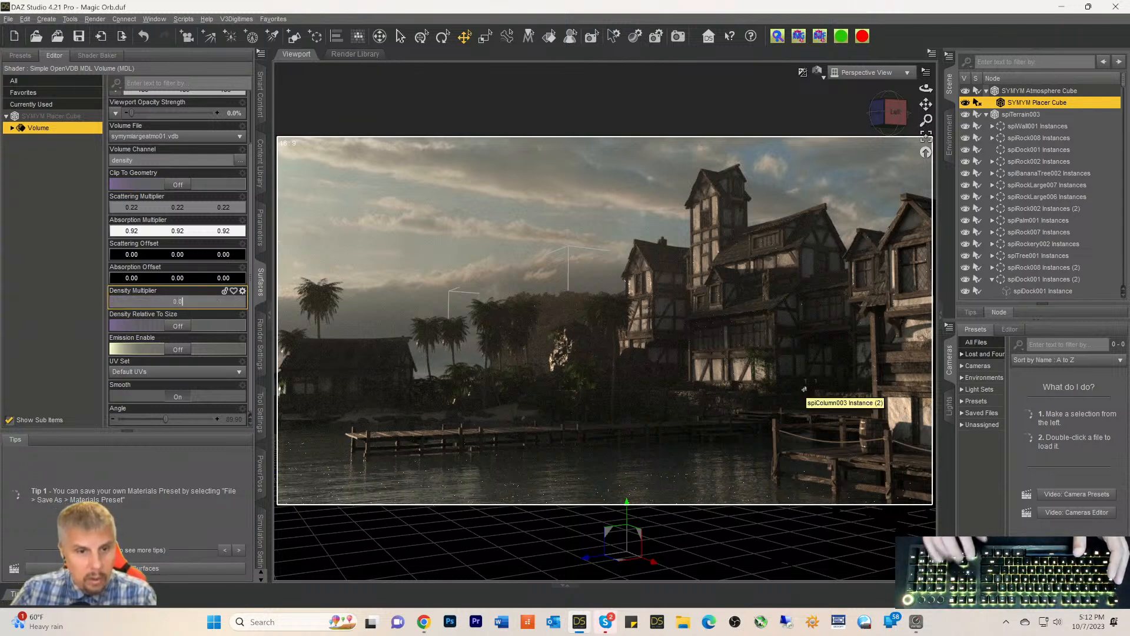
pyautogui.write('0.05')
pyautogui.press('Return')
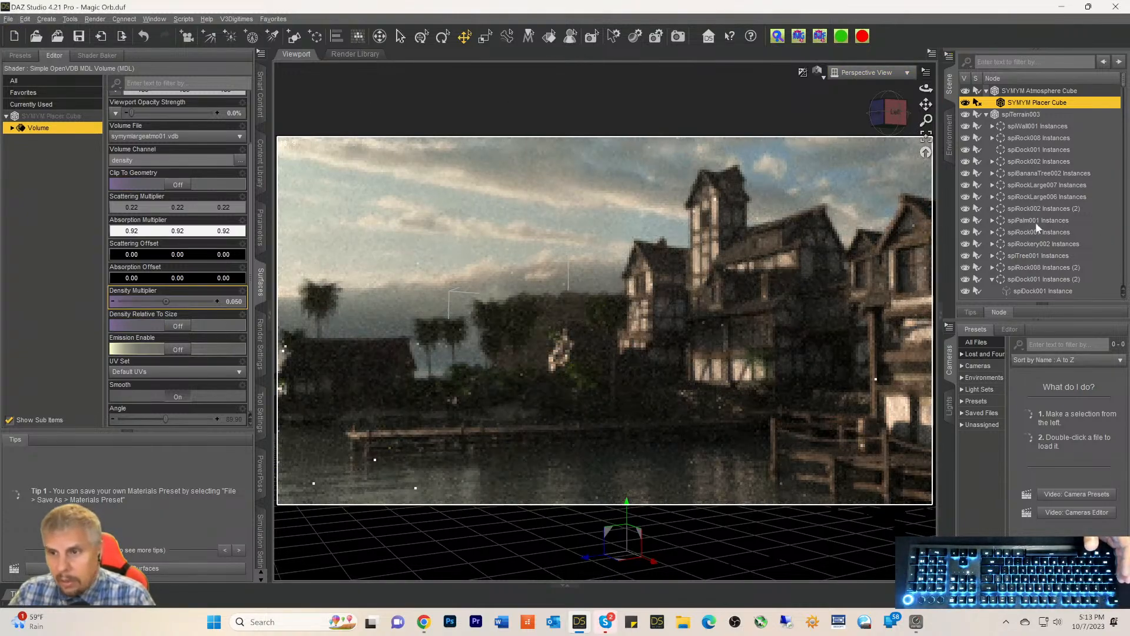
# Find the SpotLight at the end of the scene list and select it
pyautogui.scroll(-4, 1033, 199)
pyautogui.scroll(-9, 1040, 267)
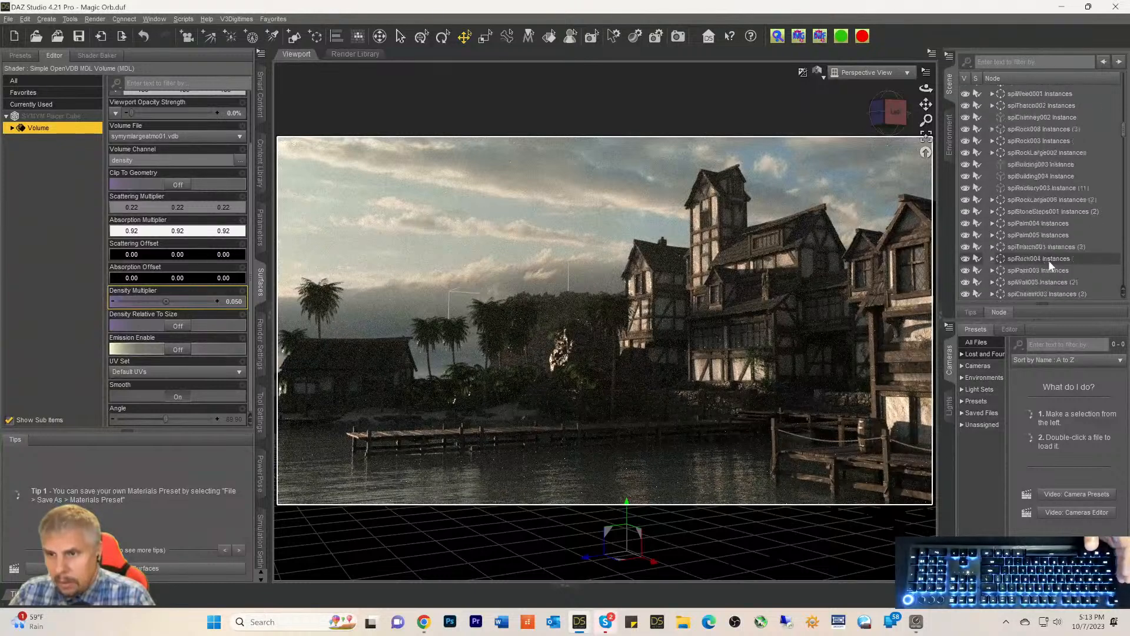
pyautogui.scroll(-10, 1047, 264)
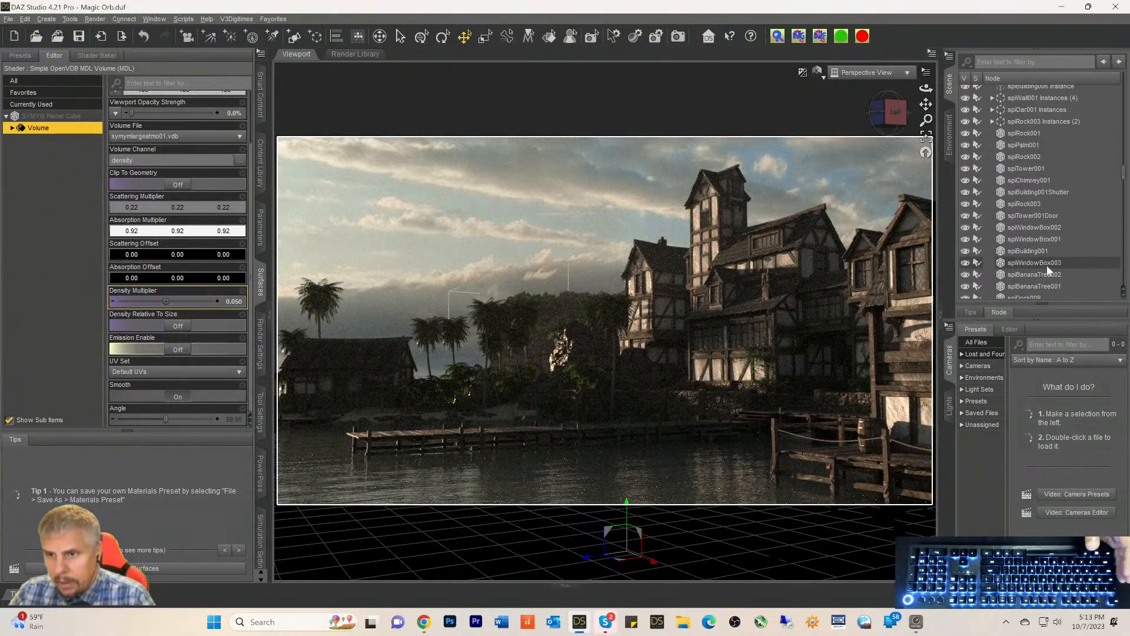
pyautogui.scroll(-8, 1047, 269)
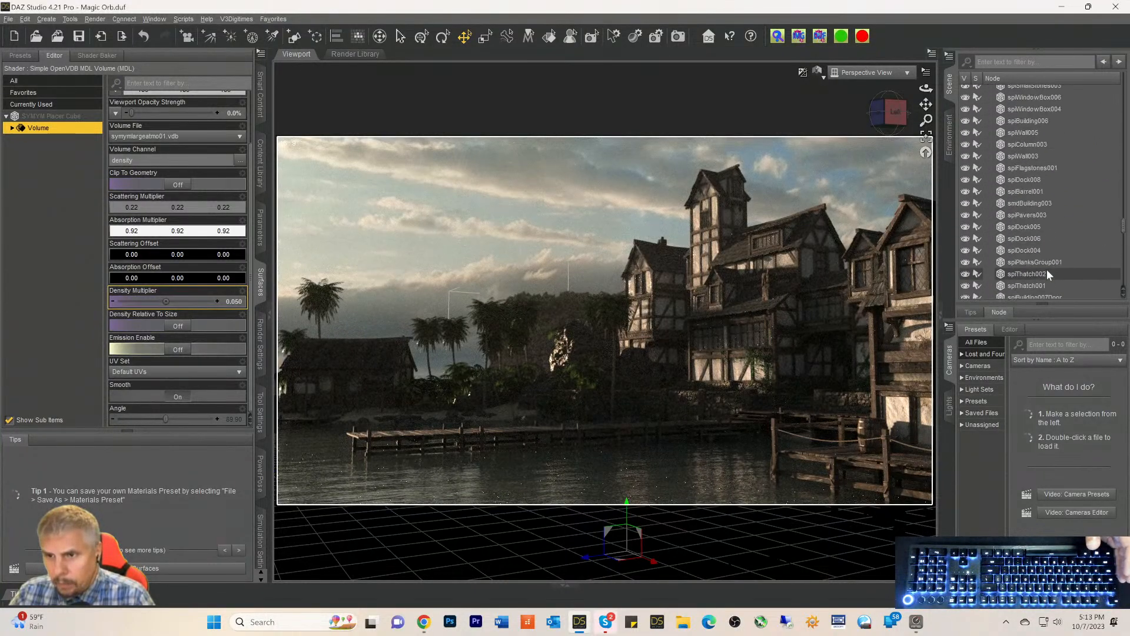
pyautogui.scroll(-8, 1047, 273)
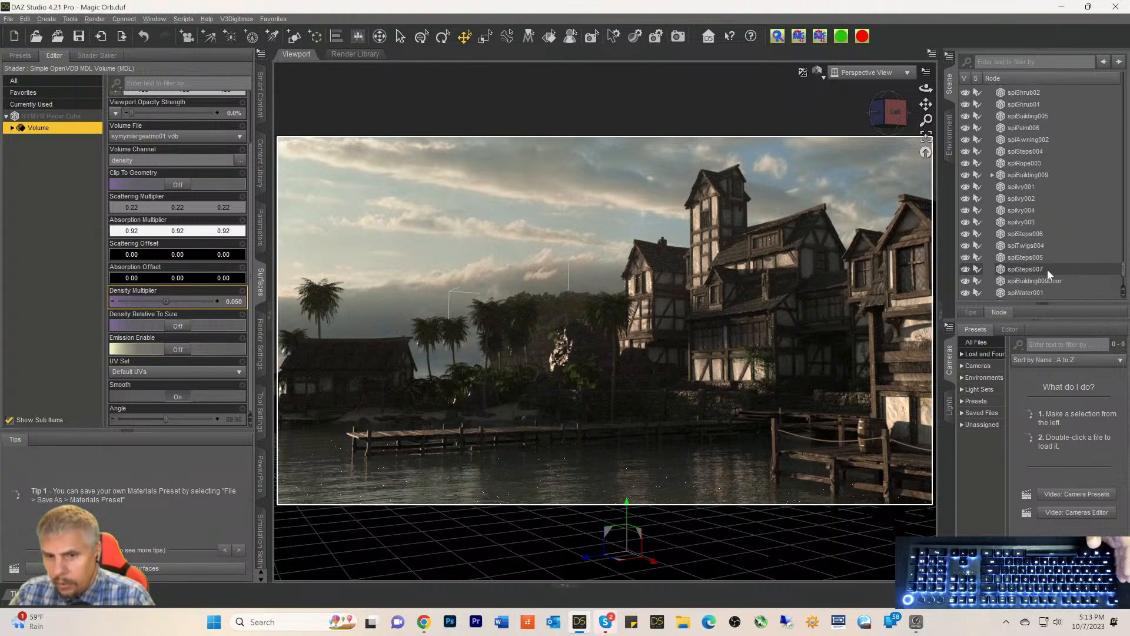
pyautogui.click(1030, 293)
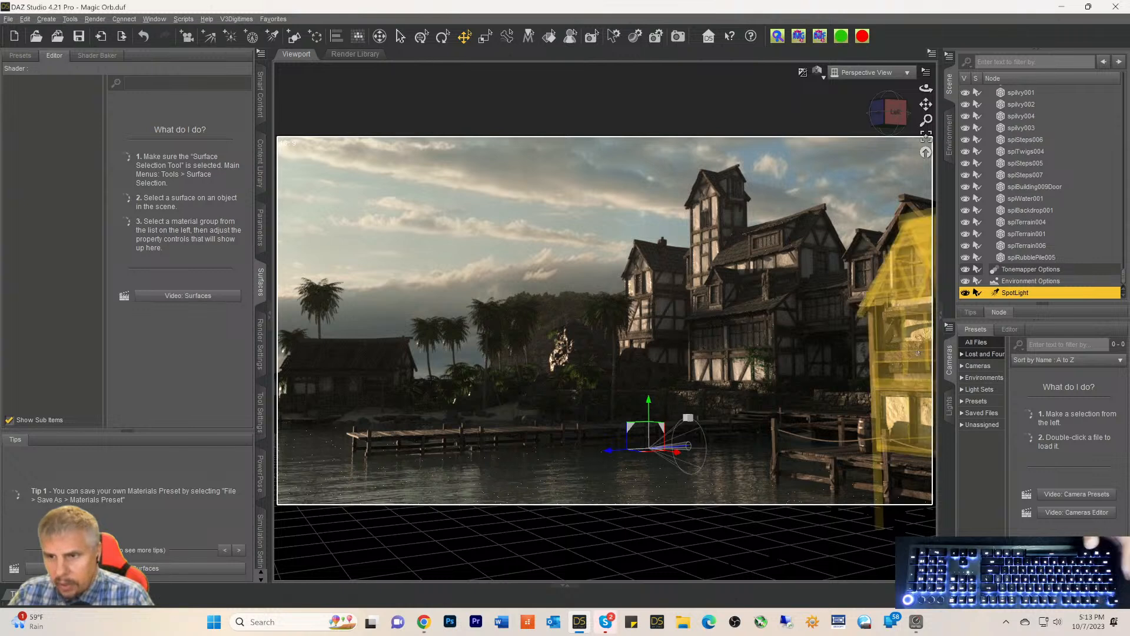
# Hide the SpotLight, then sweep the Environment Options' Dome Rotation up to 360 to preview the lighting from different sun directions
pyautogui.click(966, 294)
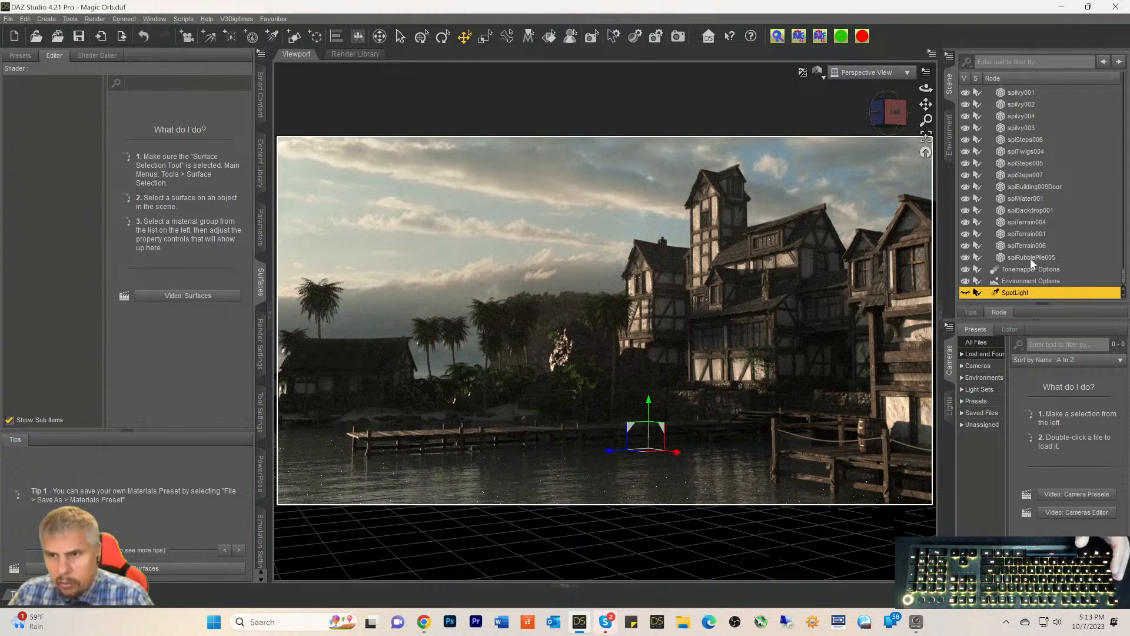
pyautogui.click(1015, 282)
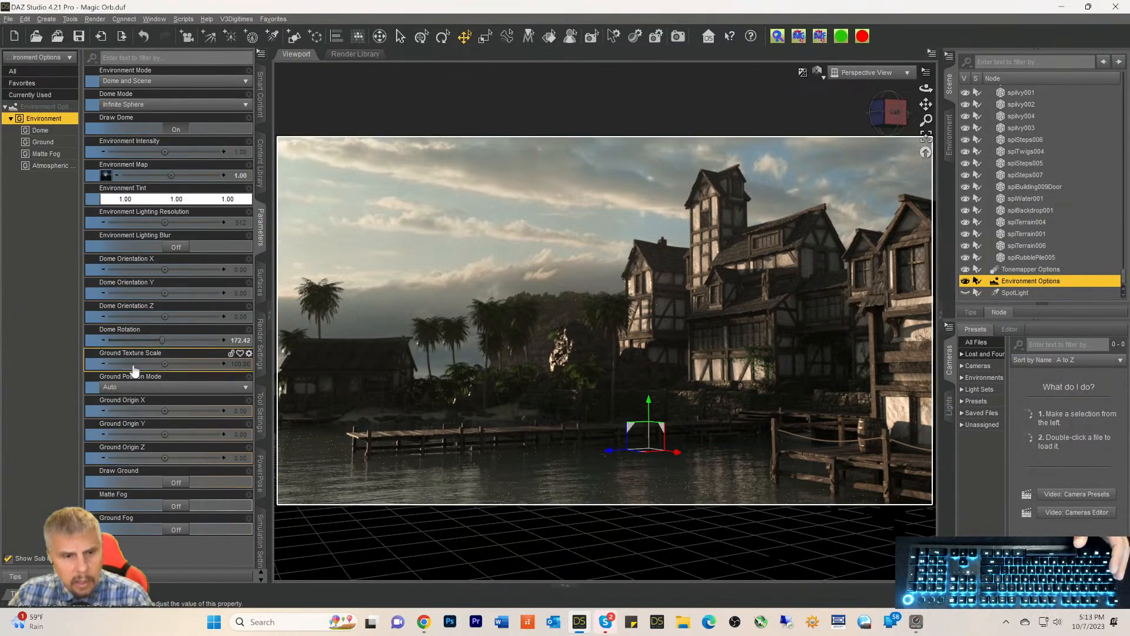
pyautogui.moveTo(162, 340); pyautogui.dragTo(171, 339)
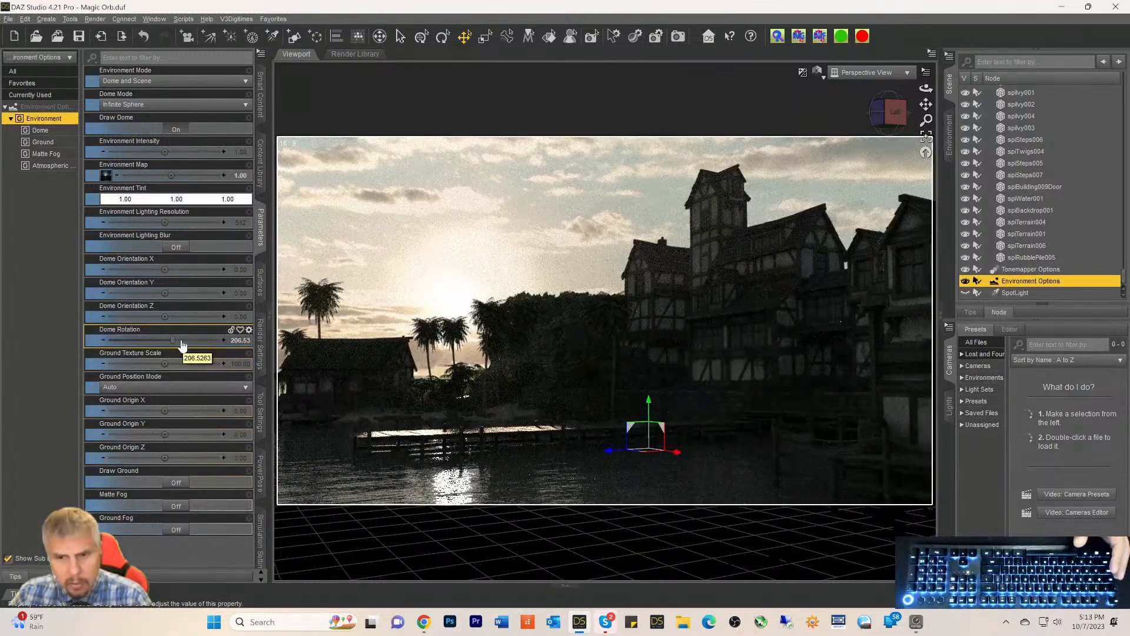
pyautogui.moveTo(173, 339); pyautogui.dragTo(181, 339)
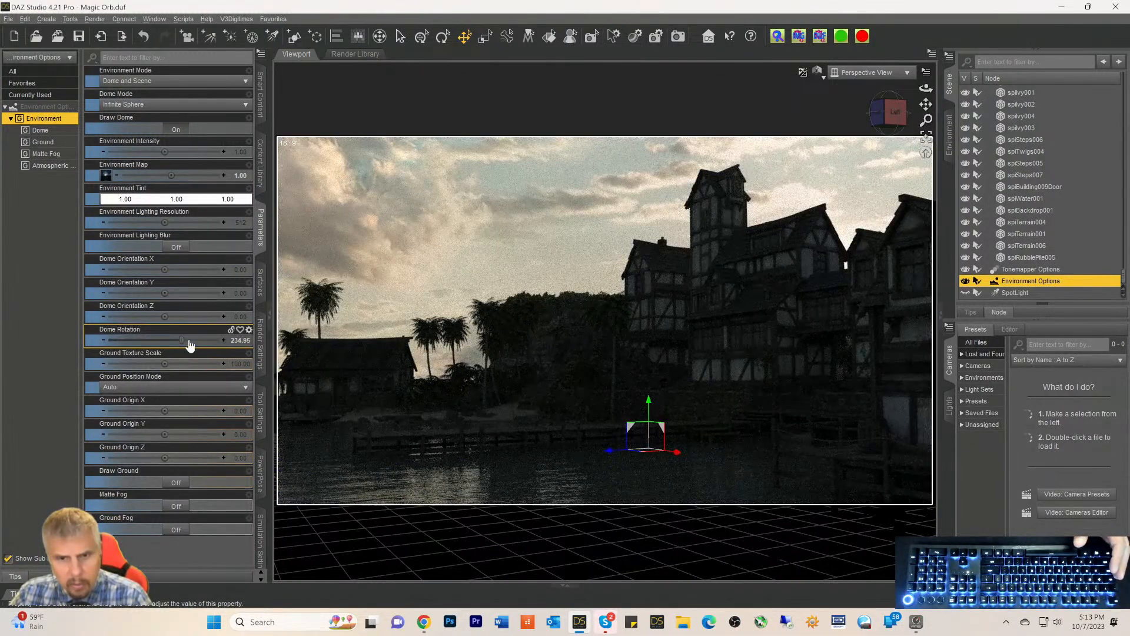
pyautogui.click(189, 340)
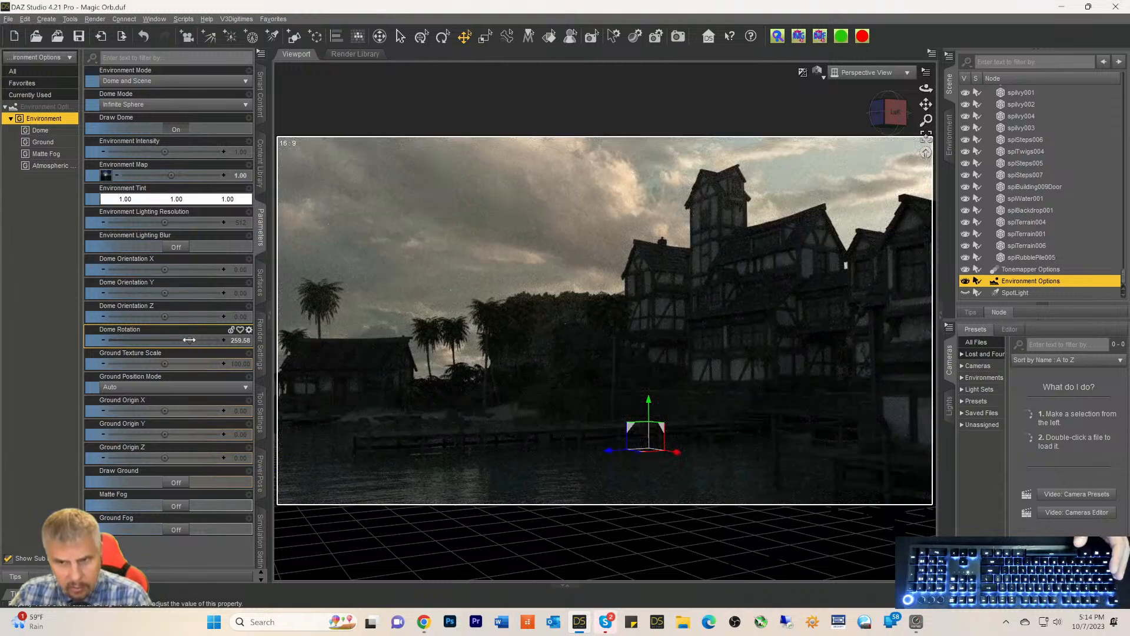
pyautogui.click(195, 341)
pyautogui.moveTo(199, 341); pyautogui.dragTo(226, 340)
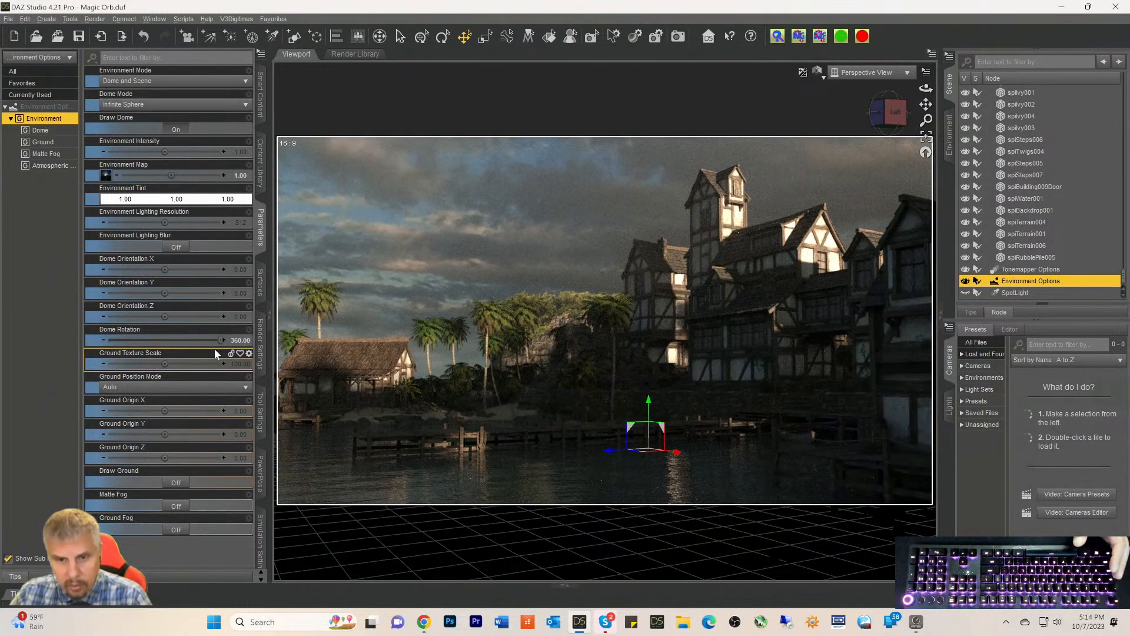
# Try further Dome Rotation angles for the environment and settle on about 22.74
pyautogui.click(119, 340)
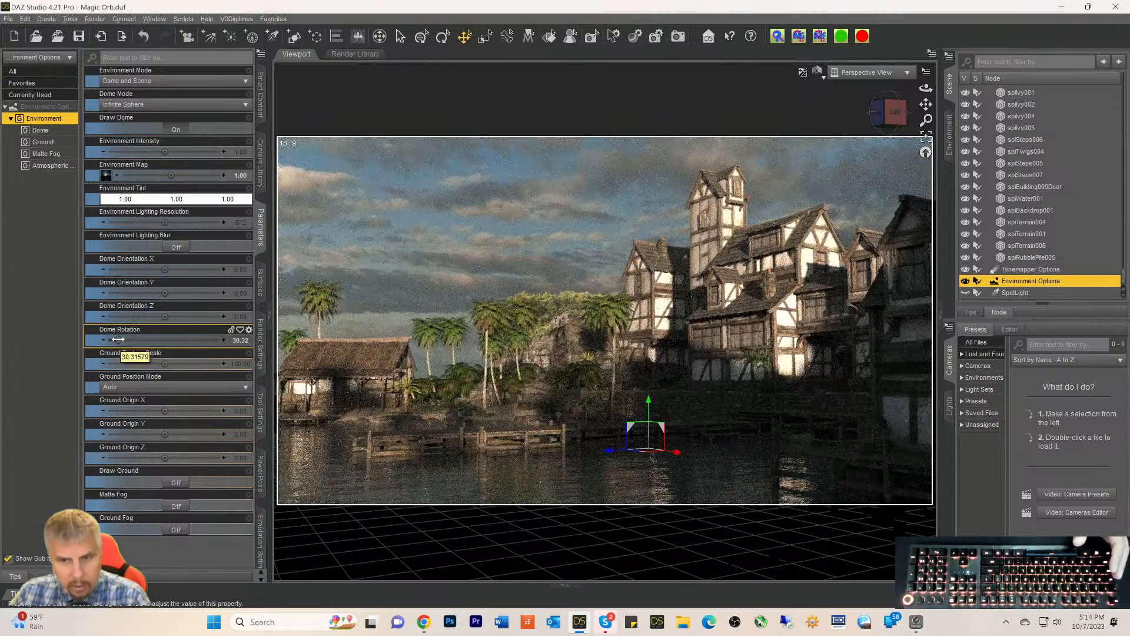
pyautogui.moveTo(119, 340); pyautogui.dragTo(119, 340)
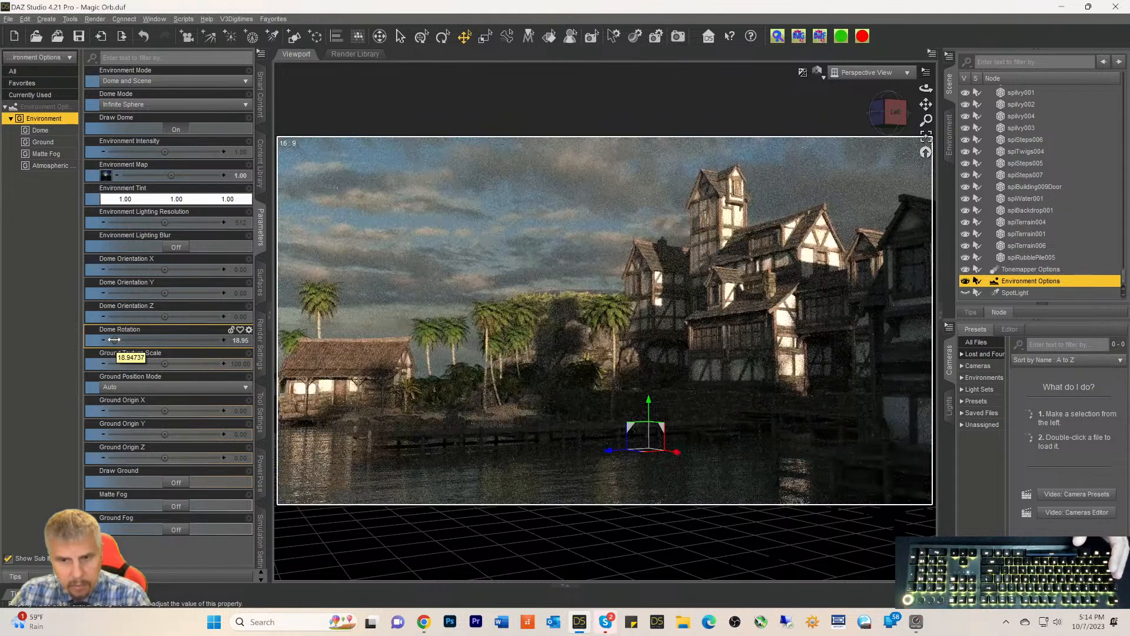
pyautogui.moveTo(114, 340); pyautogui.dragTo(120, 340)
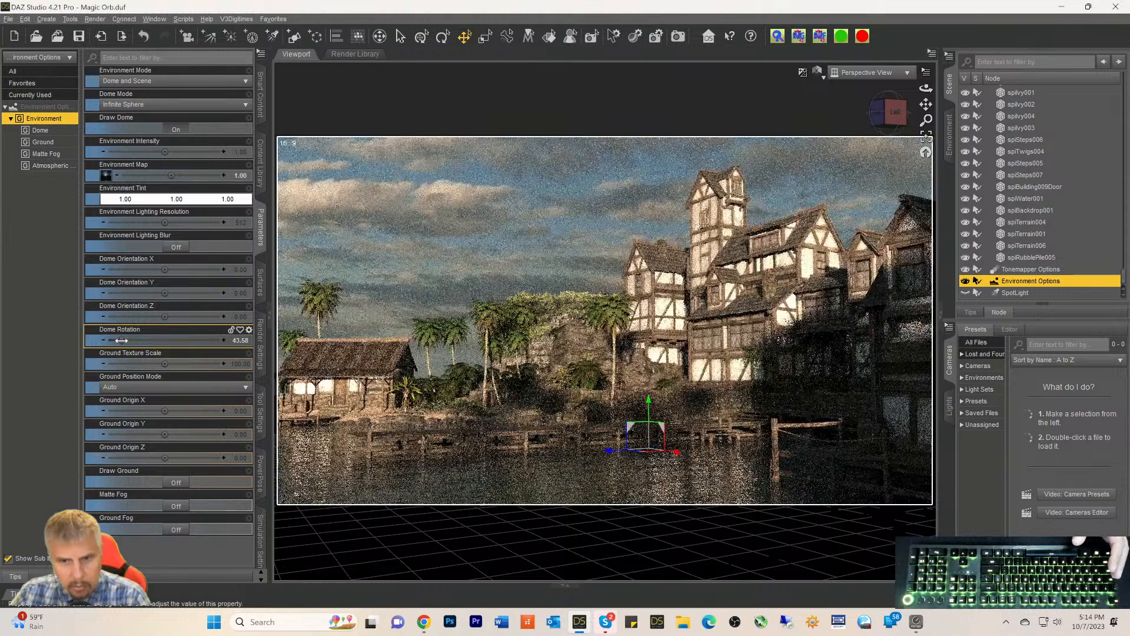
pyautogui.moveTo(121, 340); pyautogui.dragTo(119, 340)
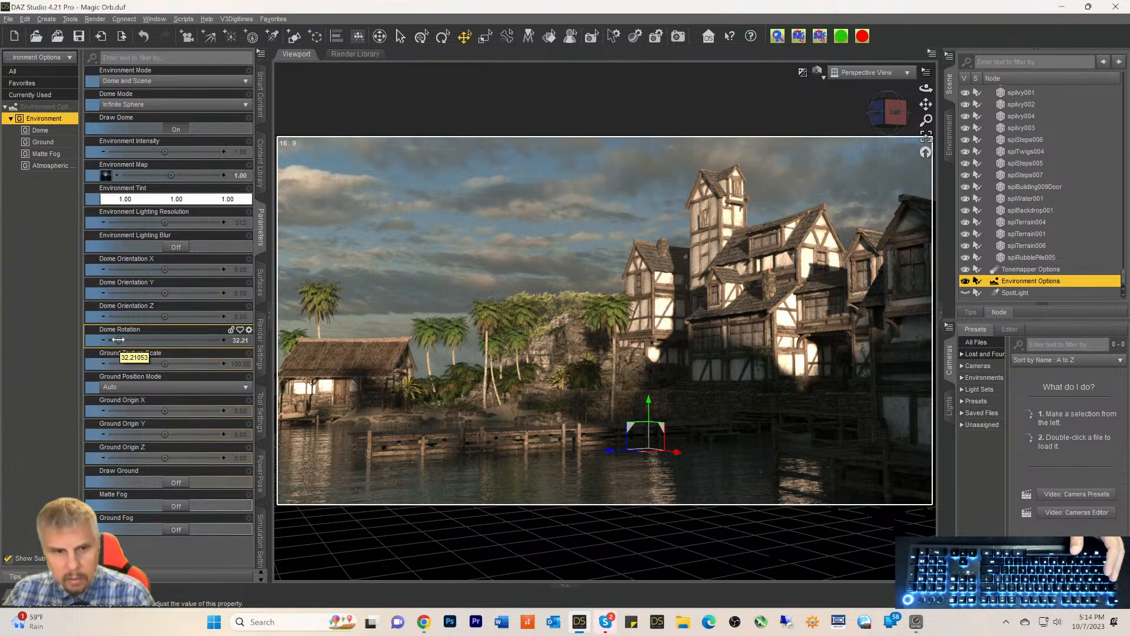
pyautogui.moveTo(119, 340); pyautogui.dragTo(125, 340)
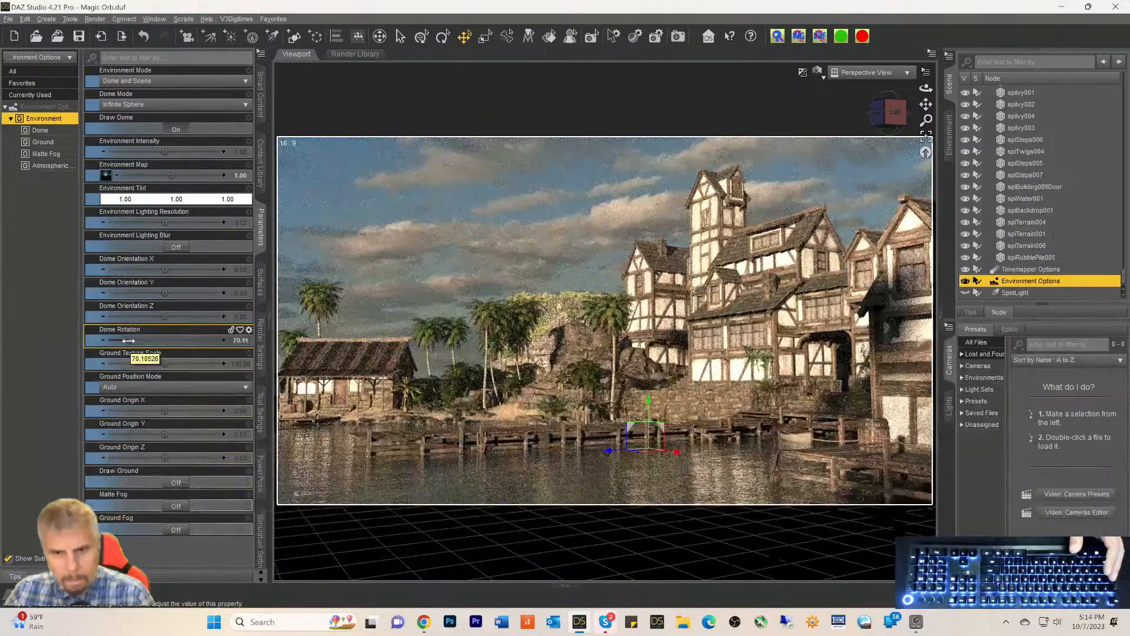
pyautogui.moveTo(129, 340); pyautogui.dragTo(164, 344)
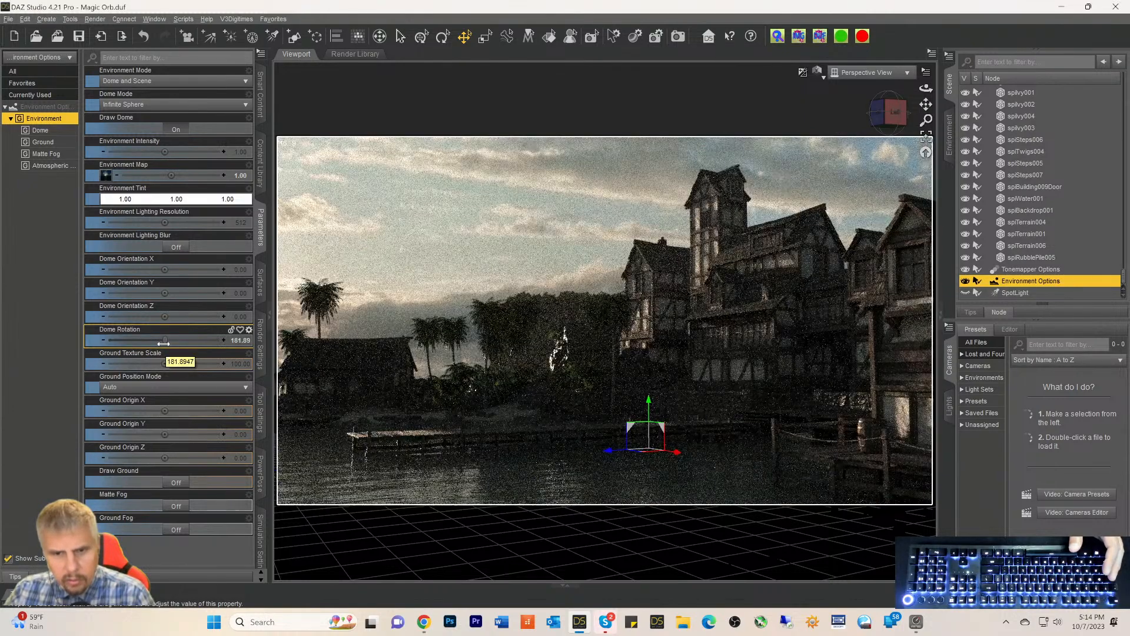
pyautogui.moveTo(164, 343); pyautogui.dragTo(149, 343)
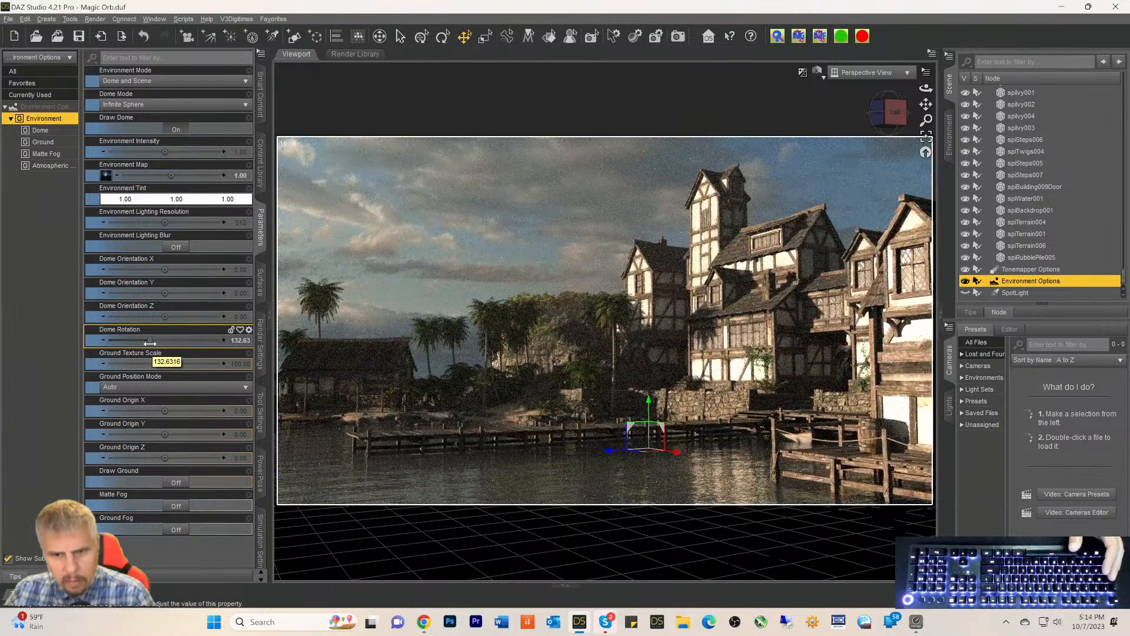
pyautogui.moveTo(150, 343); pyautogui.dragTo(116, 341)
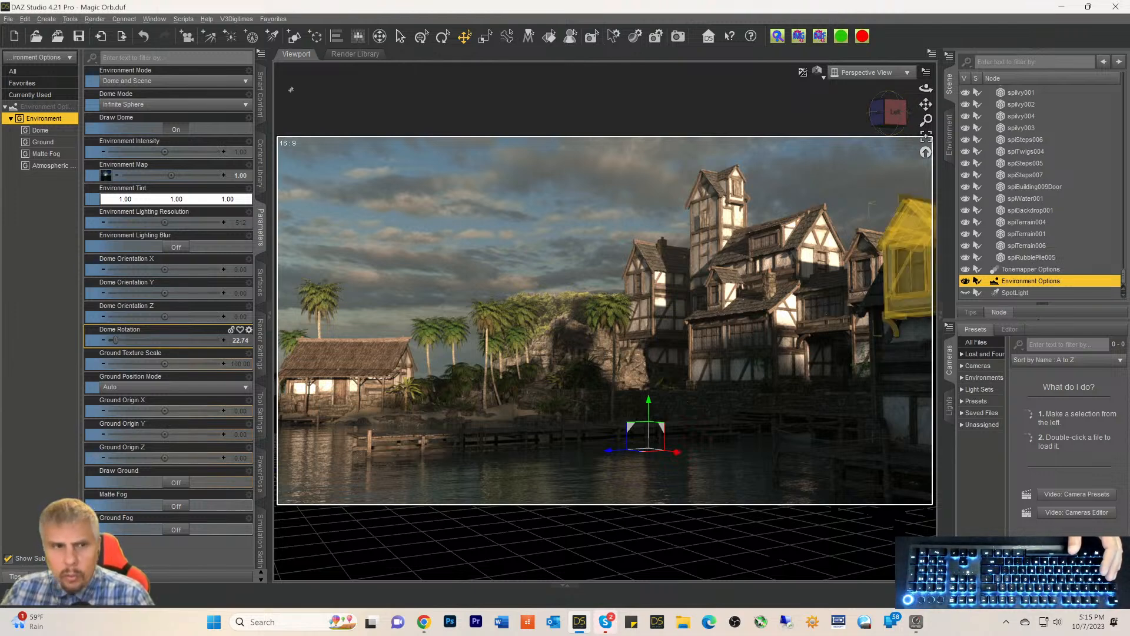
# Save the scene as a new file named Pirate's Cove, accepting the default scene save options
pyautogui.click(8, 19)
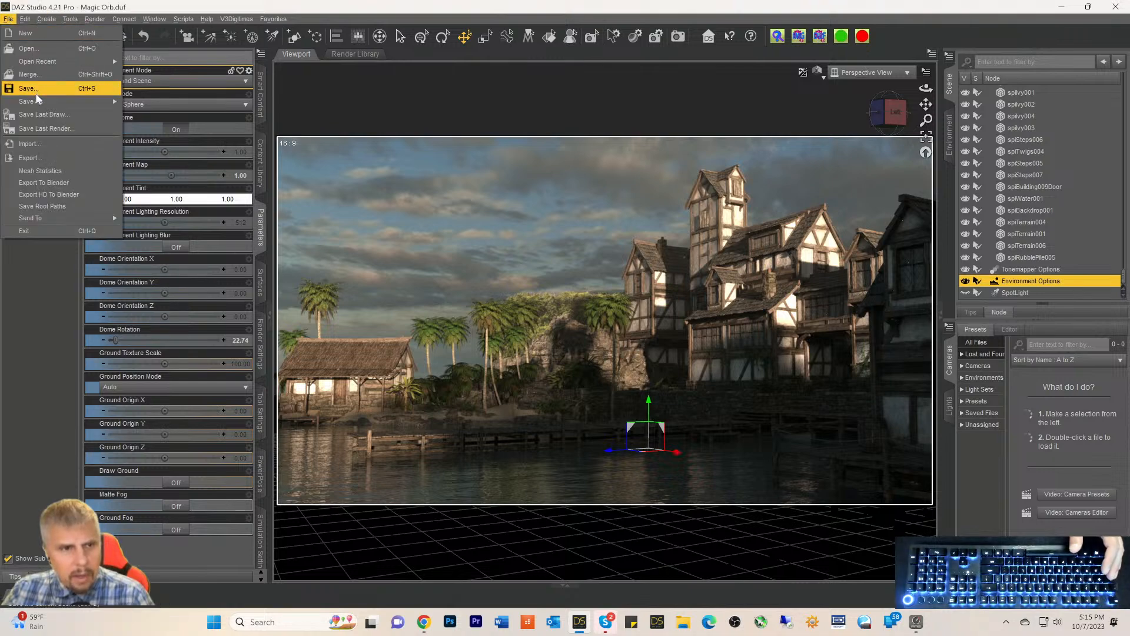
pyautogui.moveTo(35, 101)
pyautogui.click(134, 102)
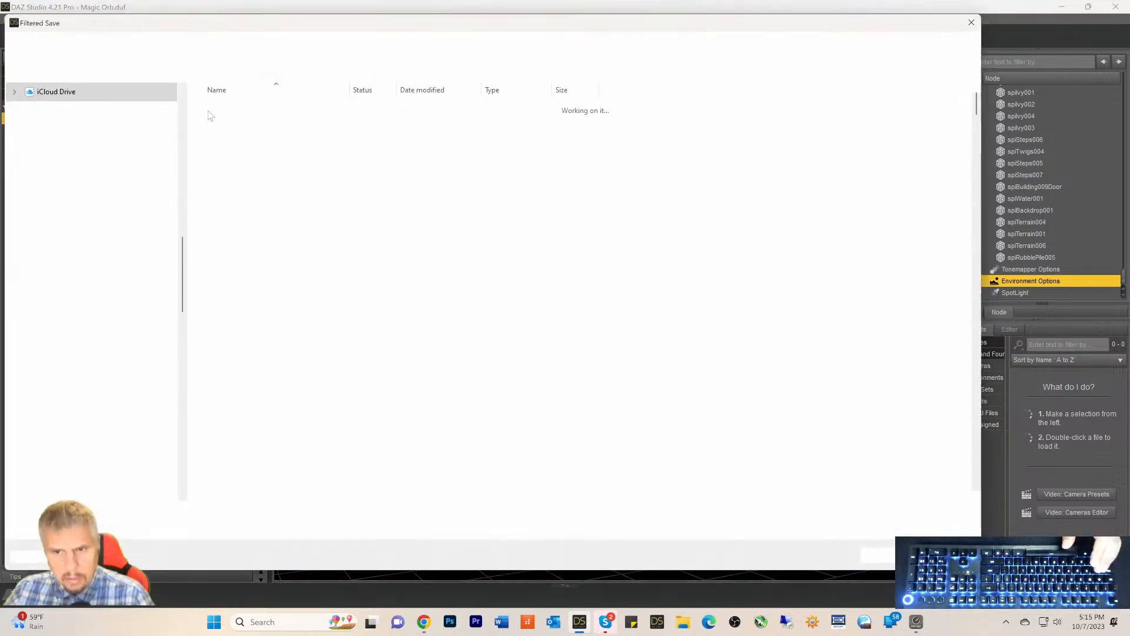
pyautogui.write('Mag')
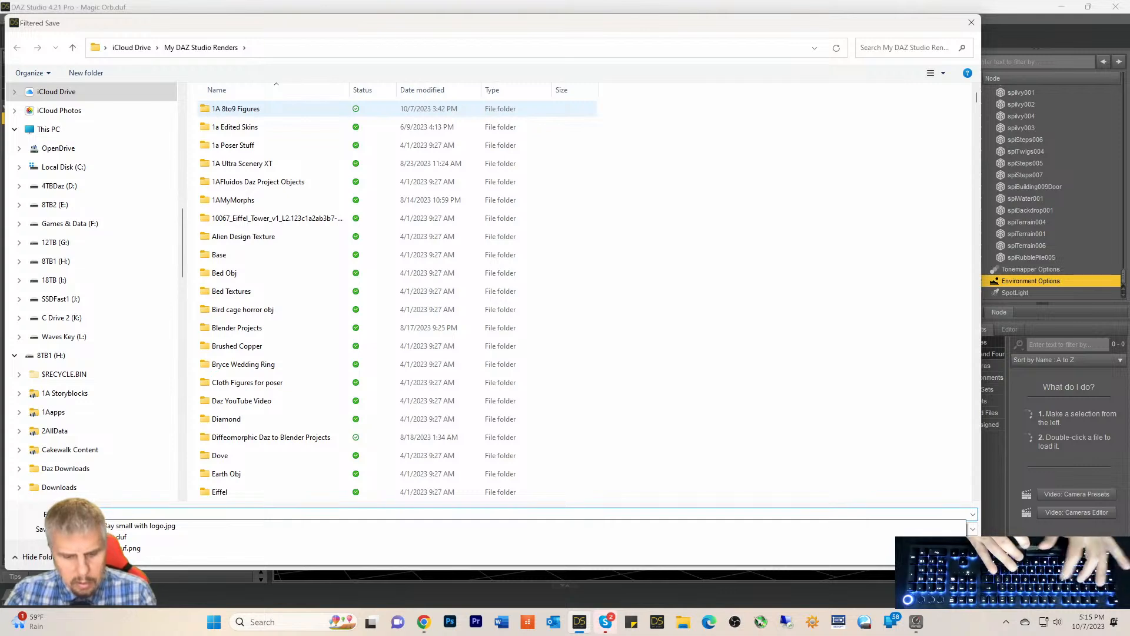
pyautogui.press('BackSpace')
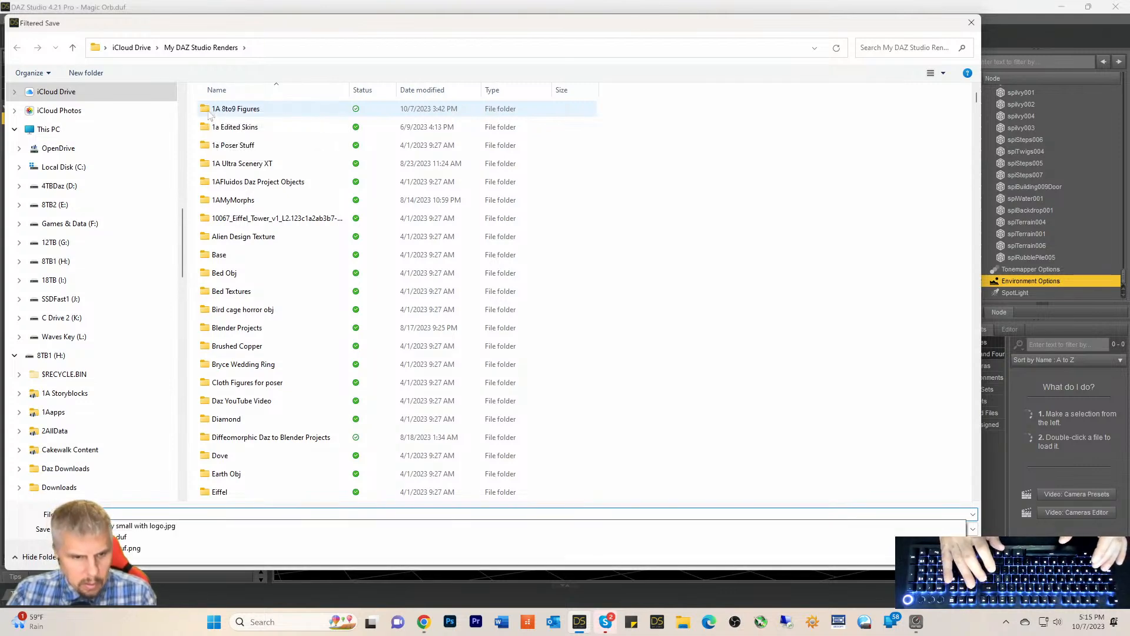
pyautogui.press('BackSpace')
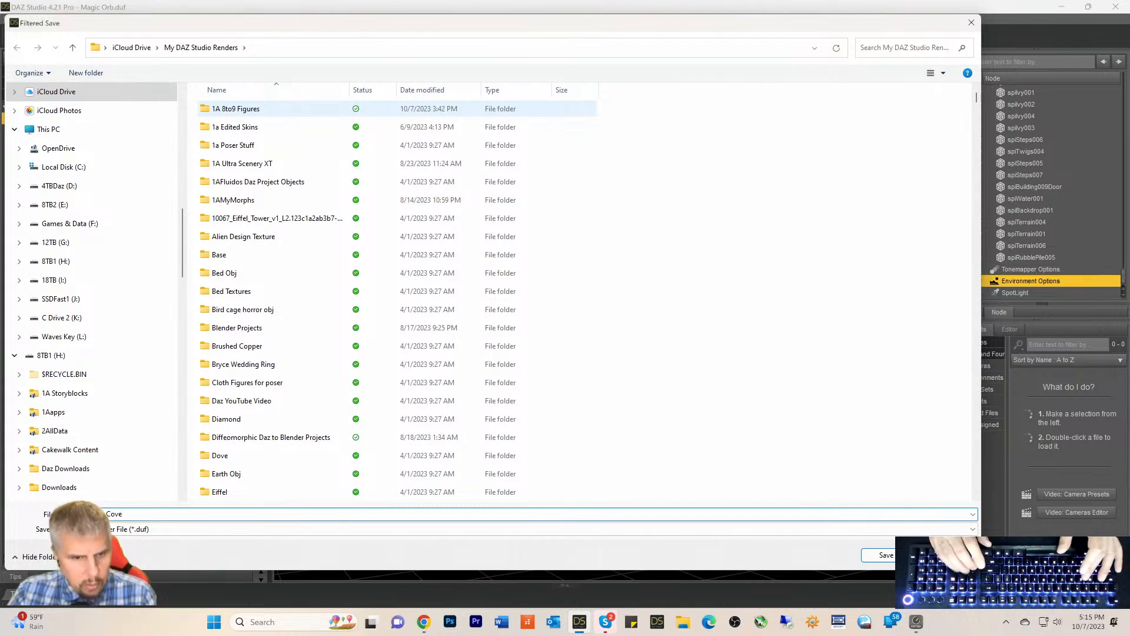
pyautogui.press('Return')
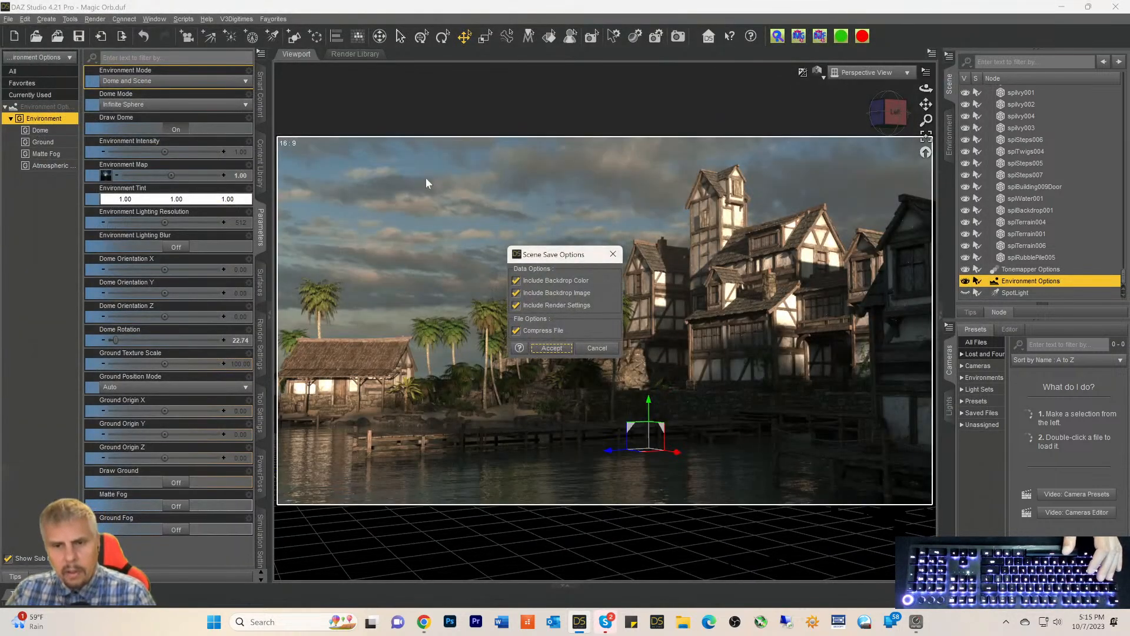
pyautogui.click(550, 348)
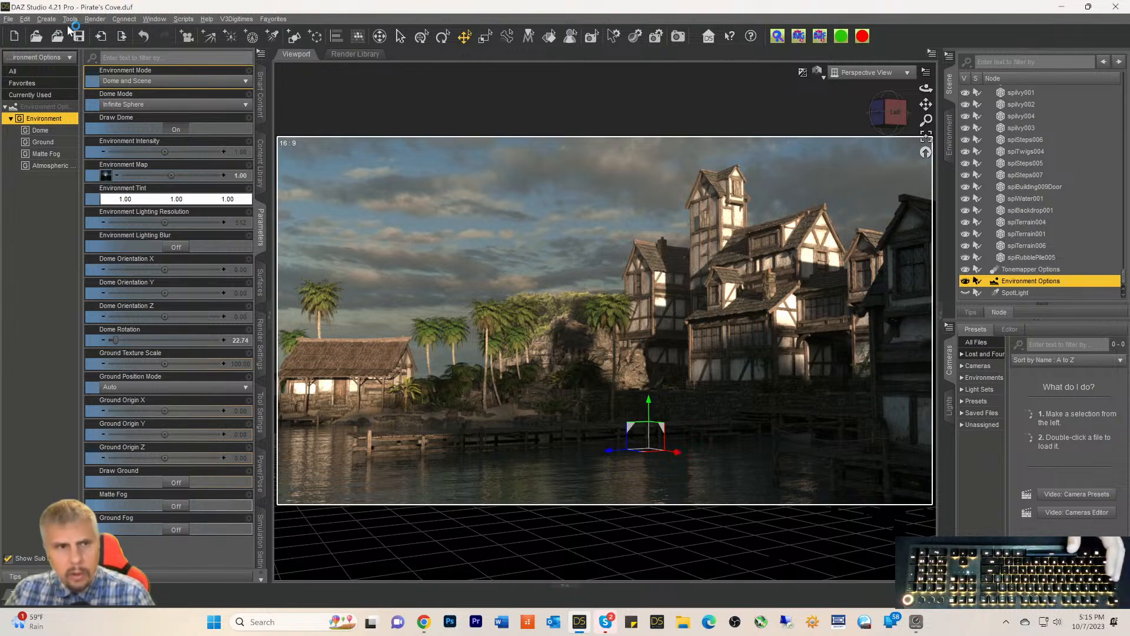
# Start a new empty scene and set the perspective view to face the front
pyautogui.click(8, 19)
pyautogui.click(14, 34)
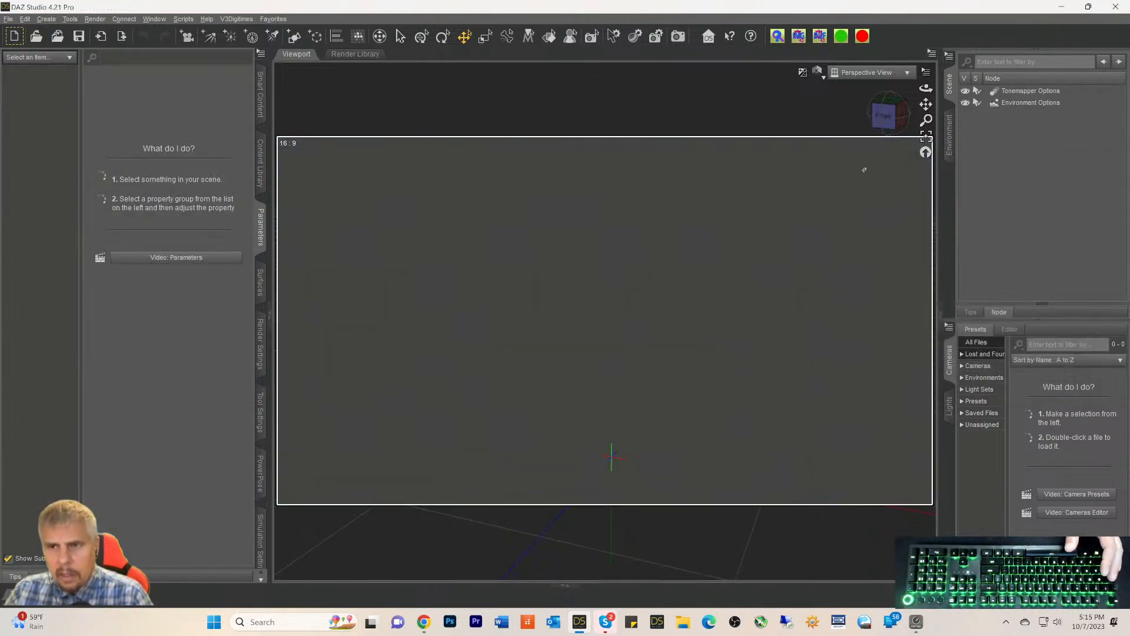
pyautogui.click(884, 115)
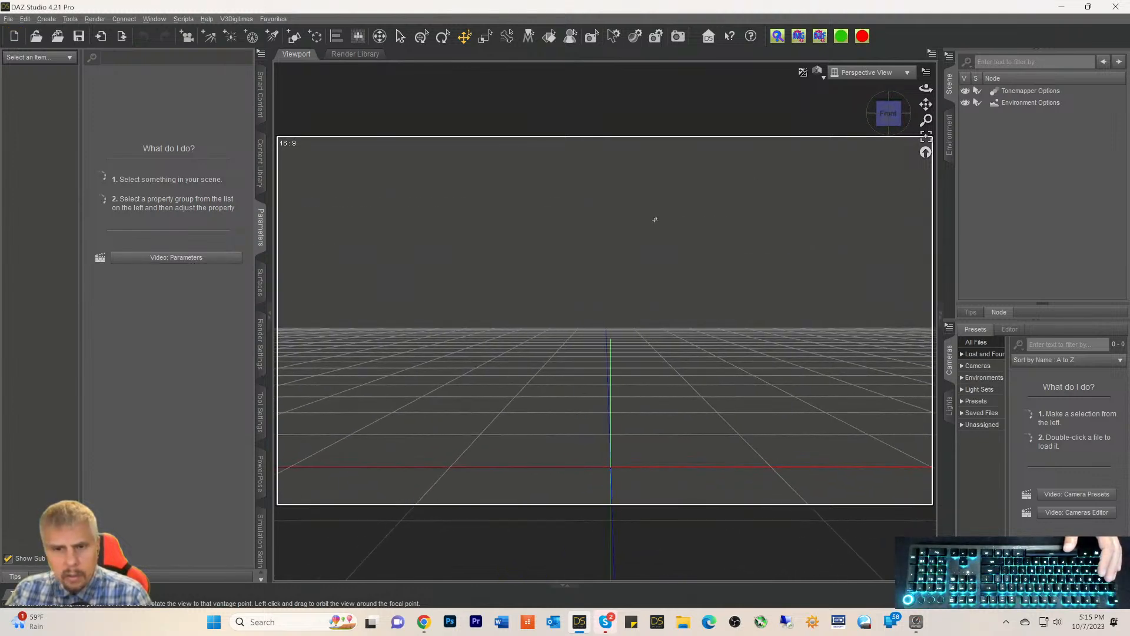
# Search the installed products for SY, open SY Mysterious Magic VDB and show its props
pyautogui.click(263, 116)
pyautogui.click(9, 72)
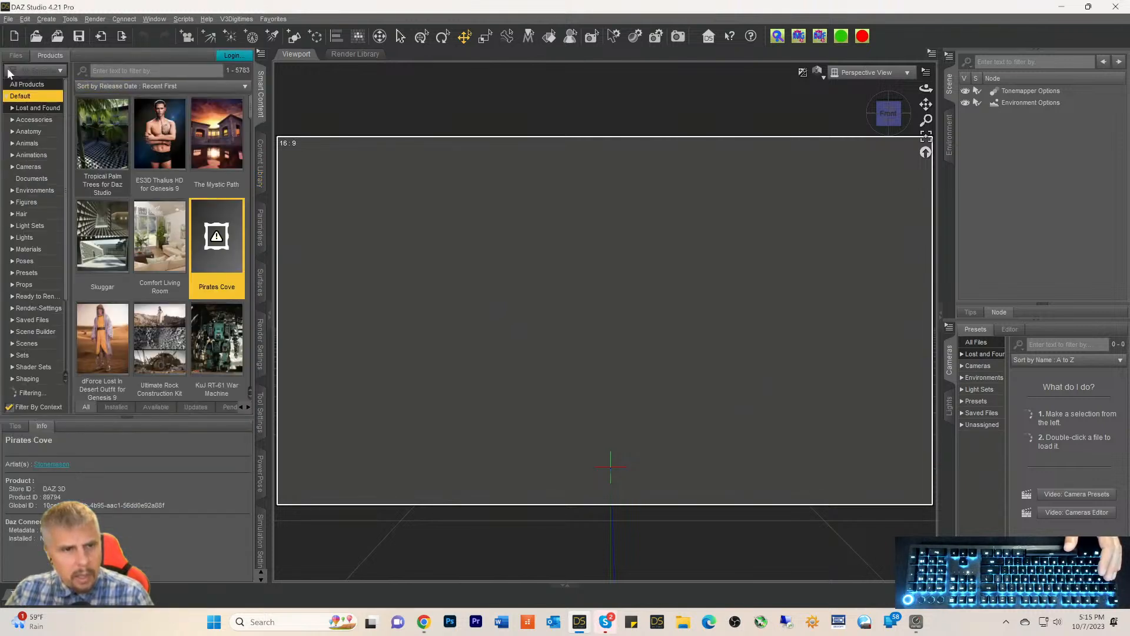
pyautogui.click(99, 71)
pyautogui.write('SD')
pyautogui.press('BackSpace')
pyautogui.write('Y')
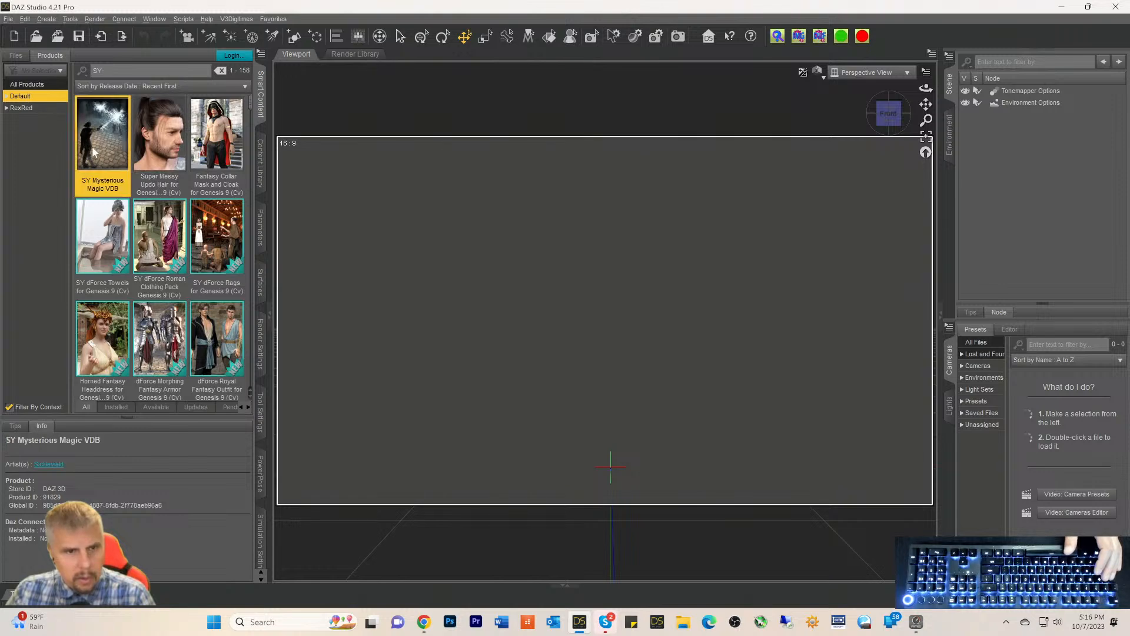
pyautogui.doubleClick(93, 146)
pyautogui.click(19, 187)
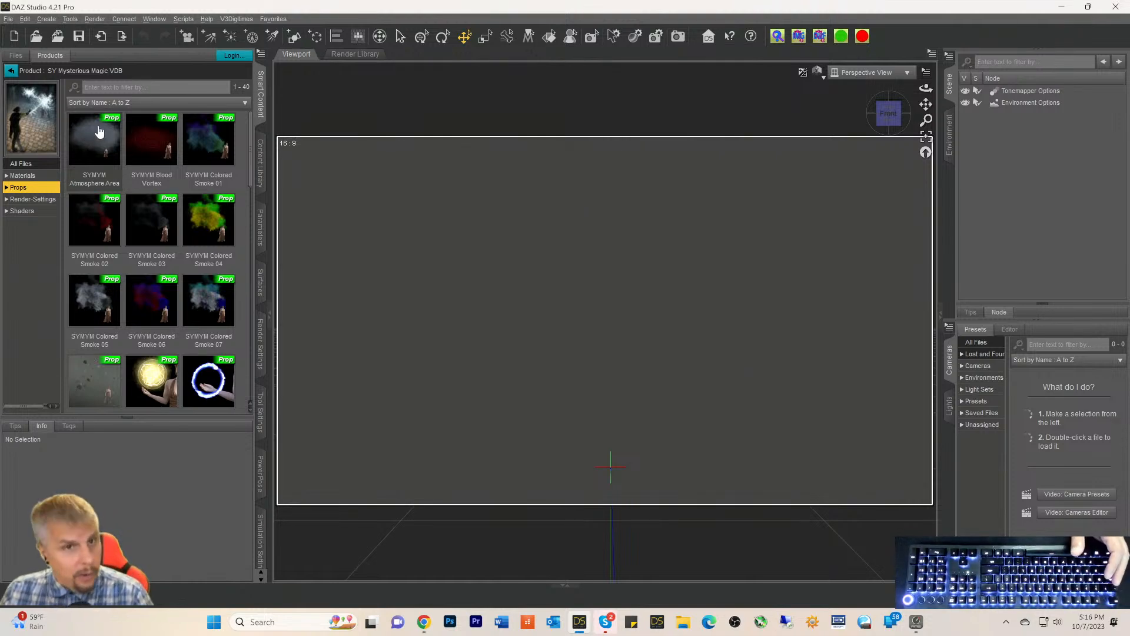
# Load the SYMYM Blood Vortex prop and frame its atmosphere cube in the viewport, seen slightly from above
pyautogui.moveTo(91, 141)
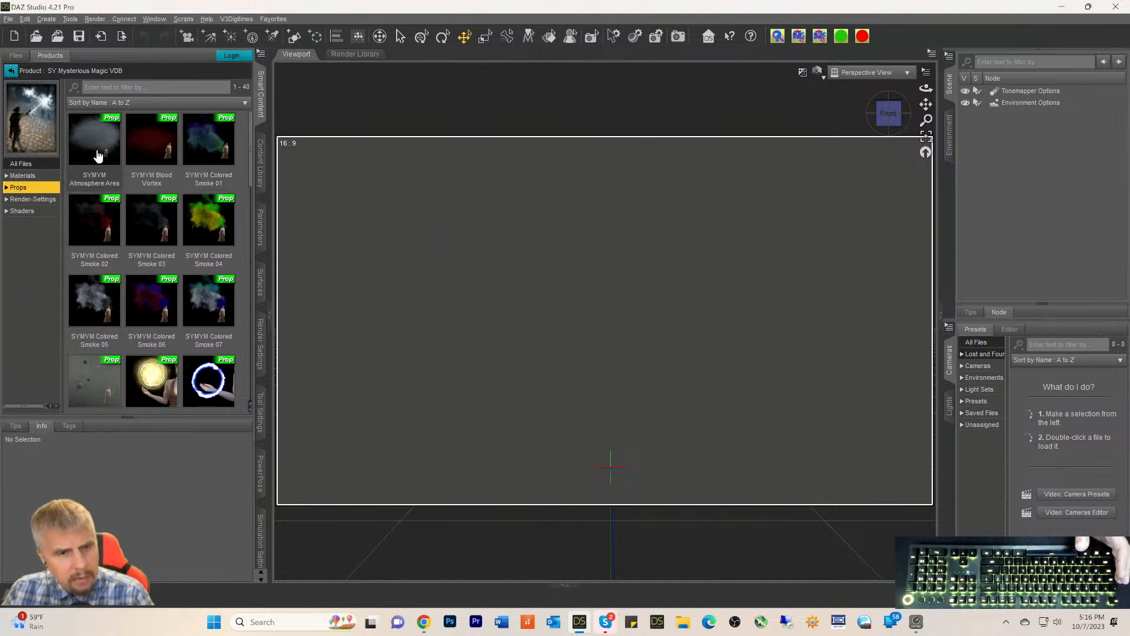
pyautogui.moveTo(96, 147)
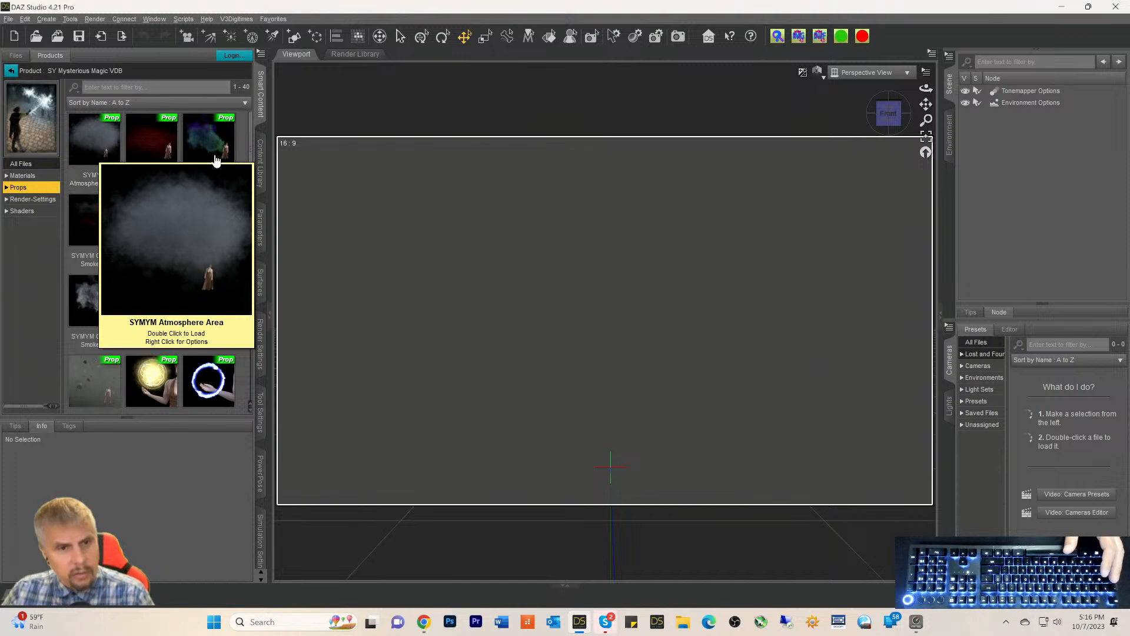
pyautogui.doubleClick(142, 147)
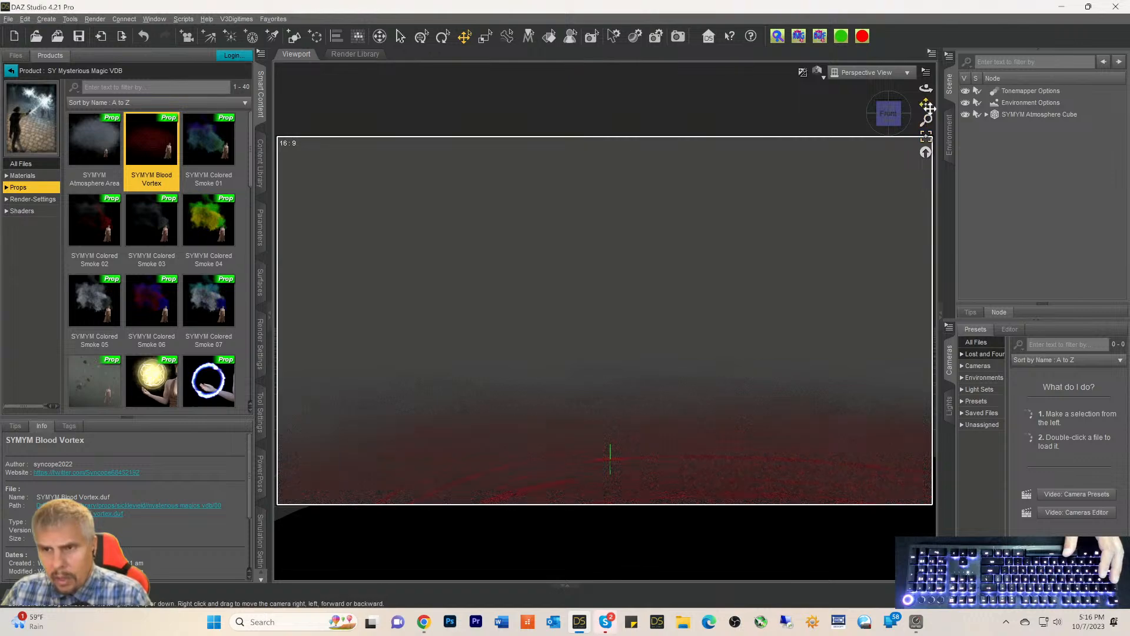
pyautogui.moveTo(926, 104); pyautogui.dragTo(895, 43)
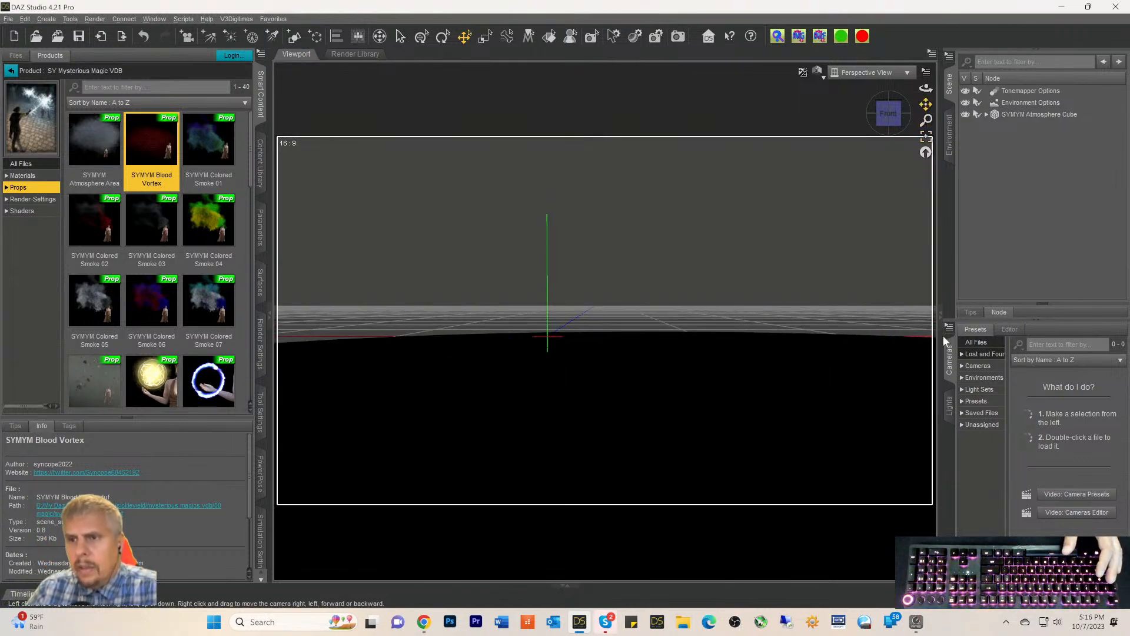
pyautogui.click(1017, 114)
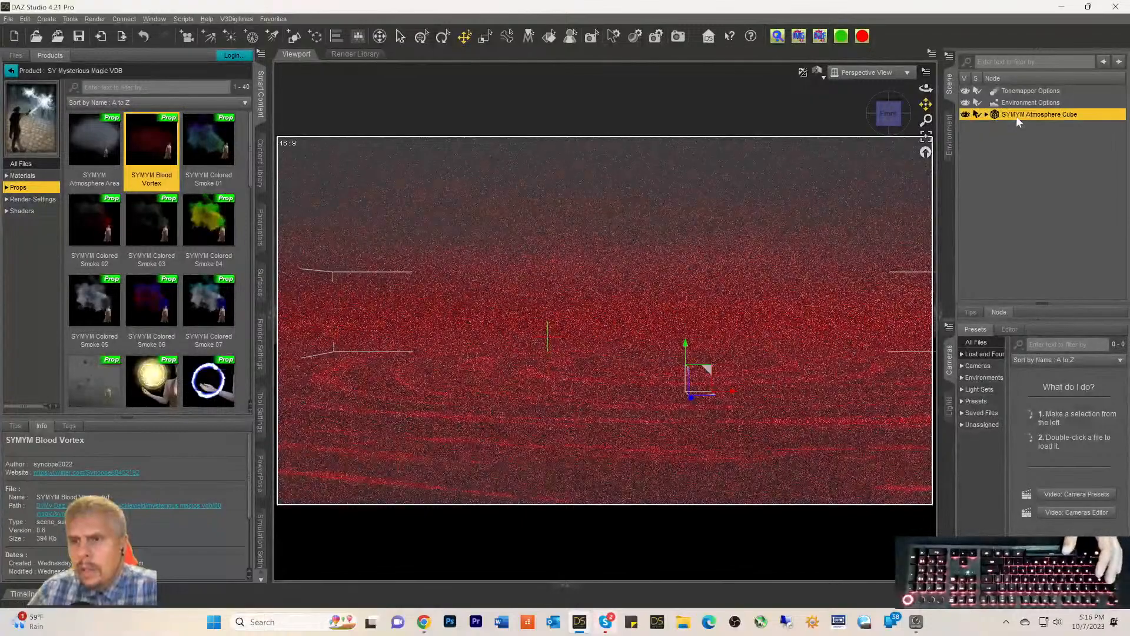
pyautogui.click(927, 139)
pyautogui.moveTo(896, 120); pyautogui.dragTo(896, 139)
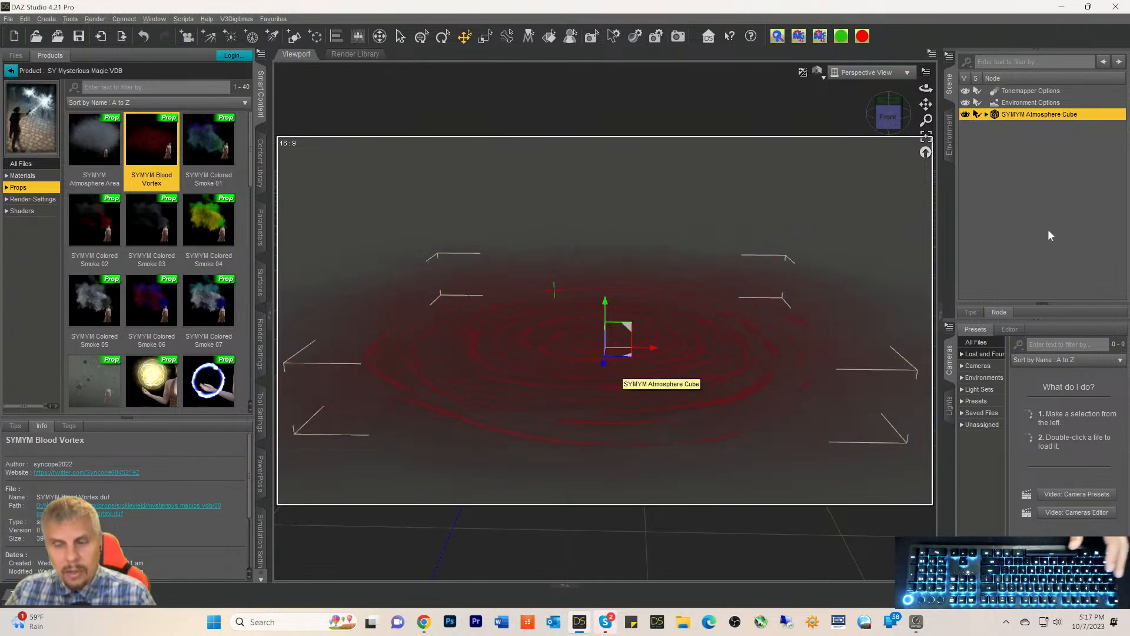
# Set the scene environment to a backdrop with a solid black background color
pyautogui.click(949, 133)
pyautogui.click(991, 60)
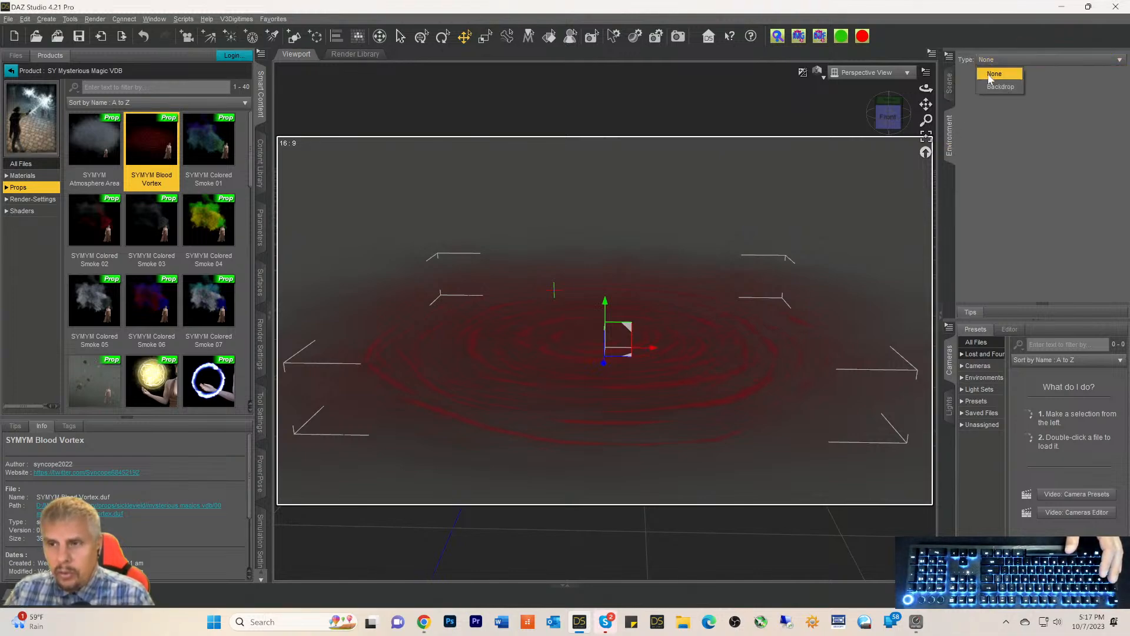
pyautogui.click(996, 86)
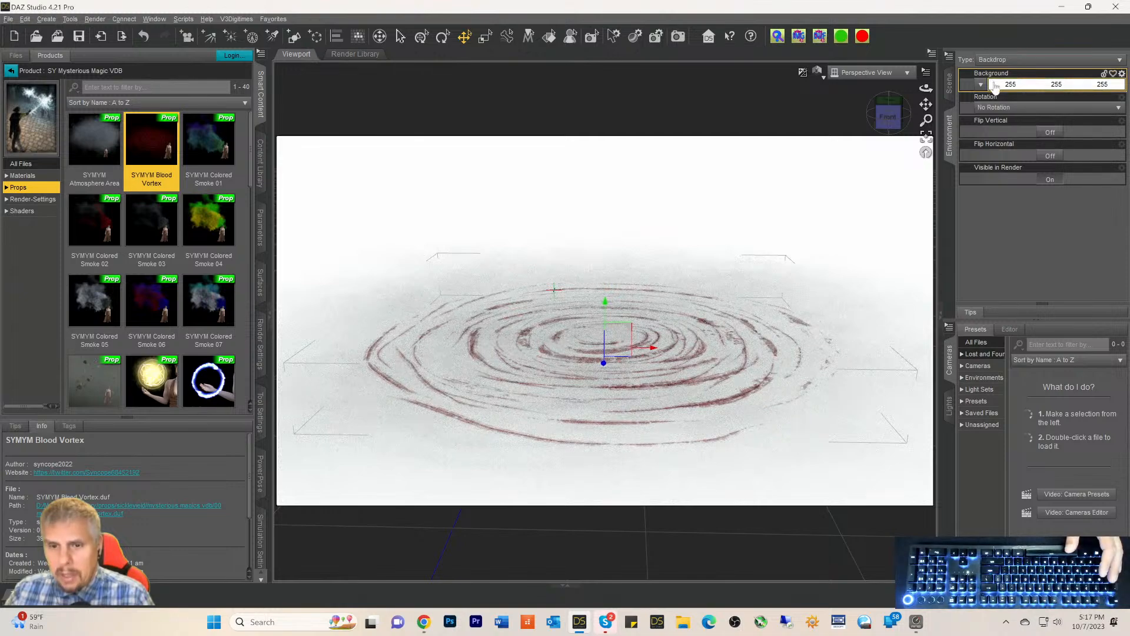
pyautogui.click(995, 85)
pyautogui.click(431, 305)
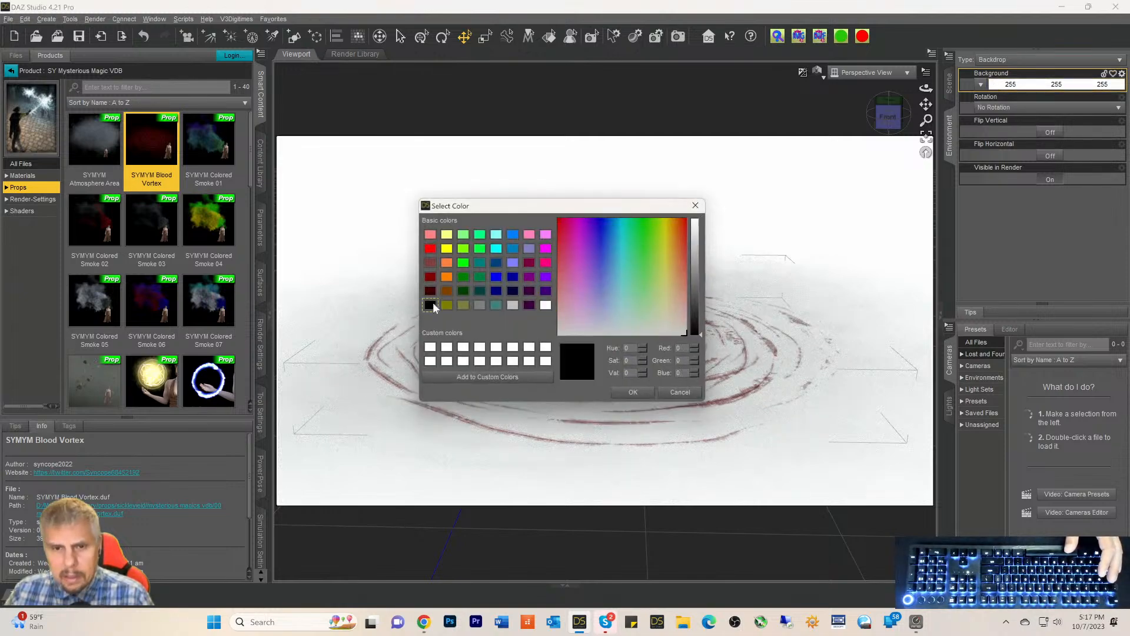
pyautogui.click(633, 393)
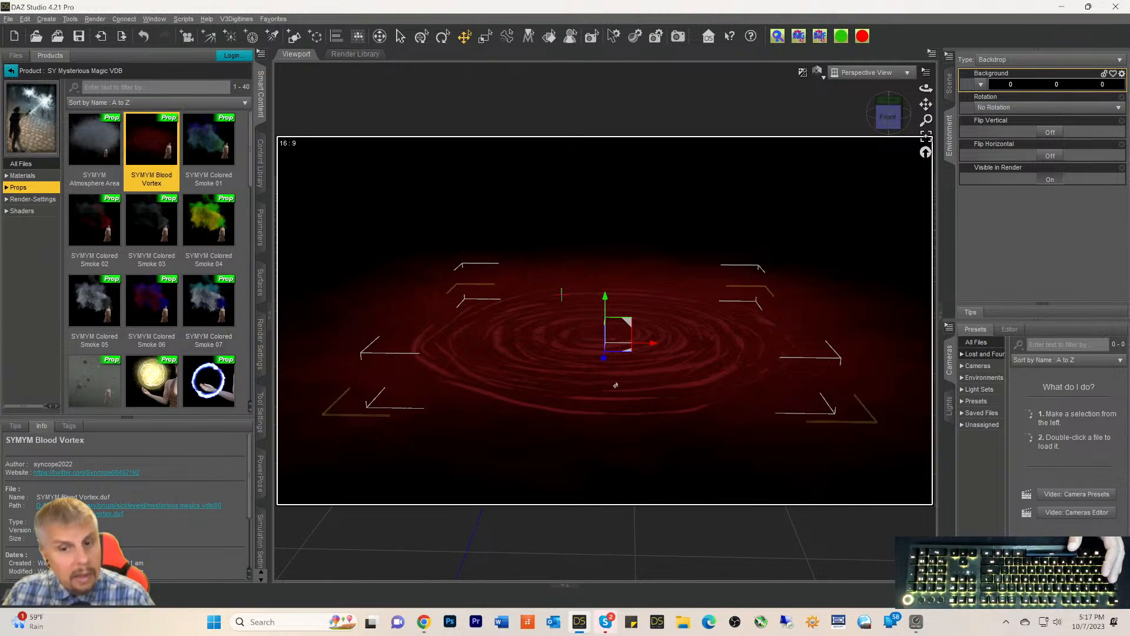
# Examine the atmosphere cube's haze on its own by temporarily hiding the SYMYM Blood Vortex node, and view the restored vortex from higher above
pyautogui.click(948, 88)
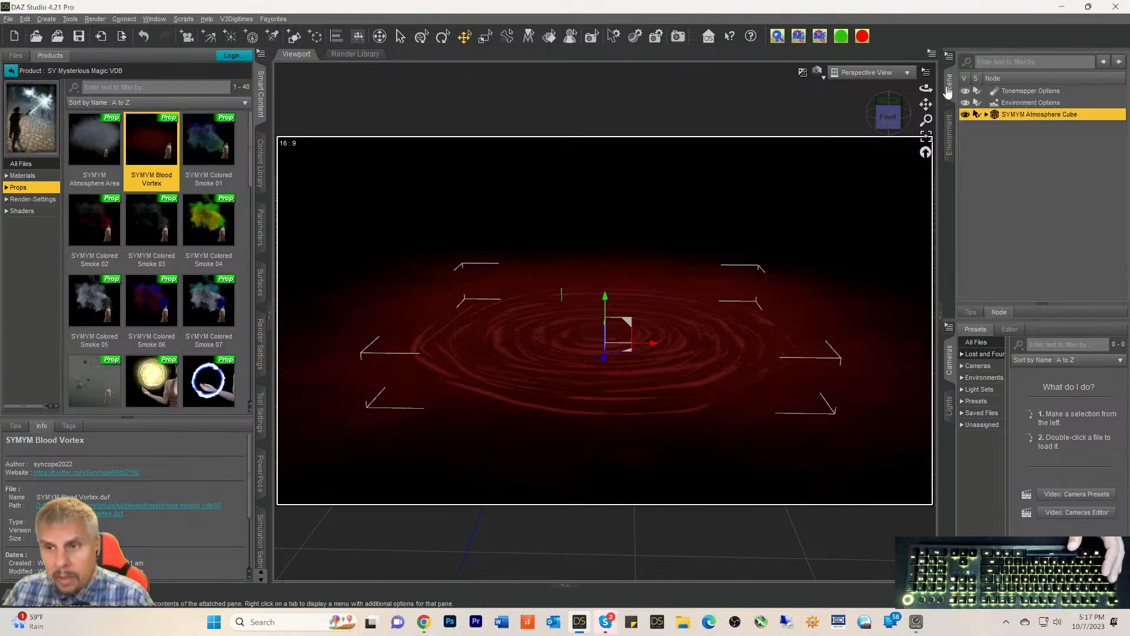
pyautogui.click(986, 114)
pyautogui.click(1000, 139)
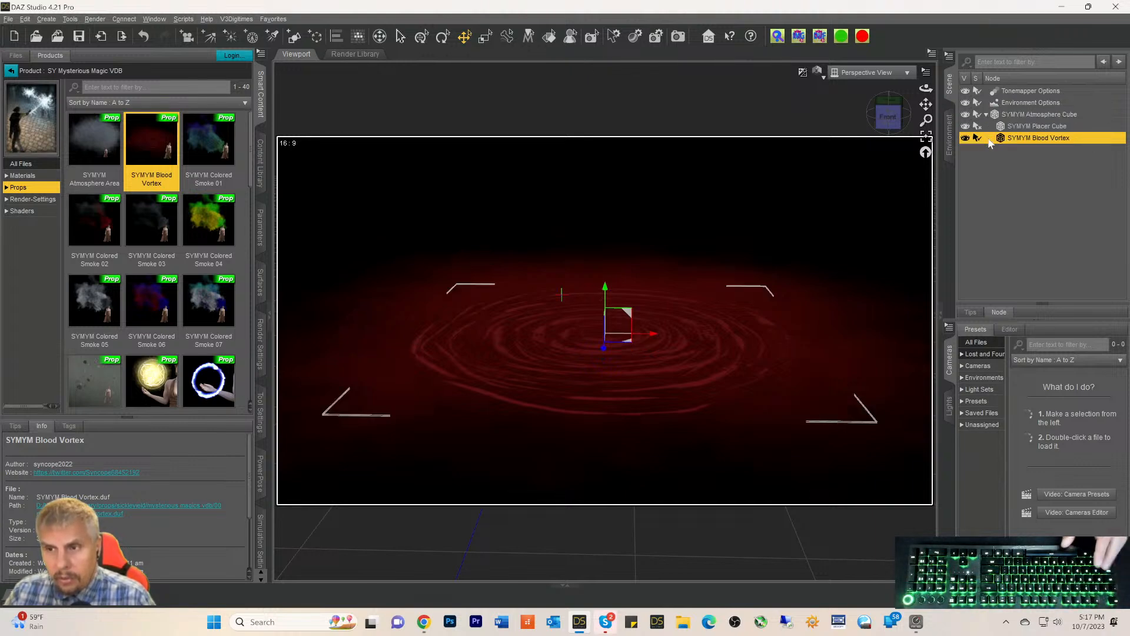
pyautogui.click(966, 140)
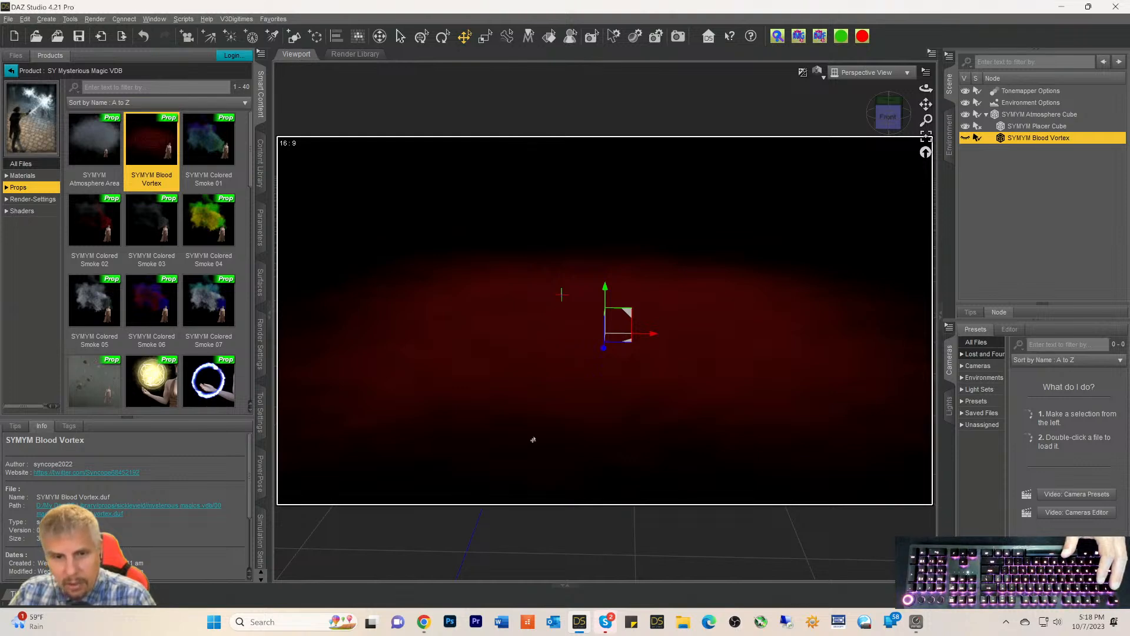
pyautogui.moveTo(886, 118); pyautogui.dragTo(879, 115)
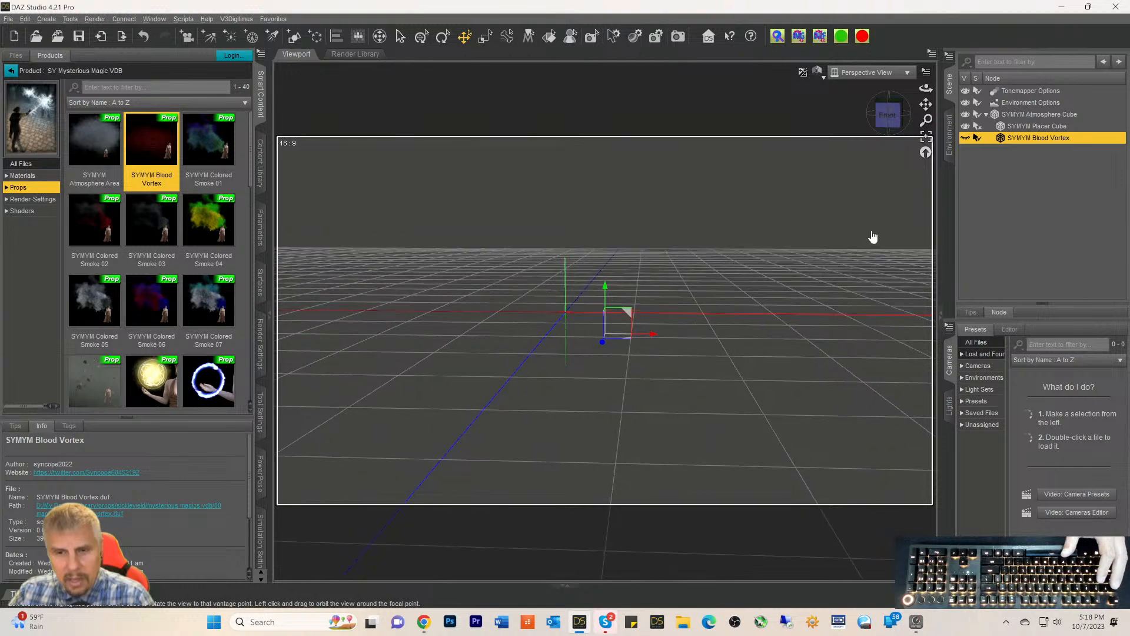
pyautogui.click(925, 141)
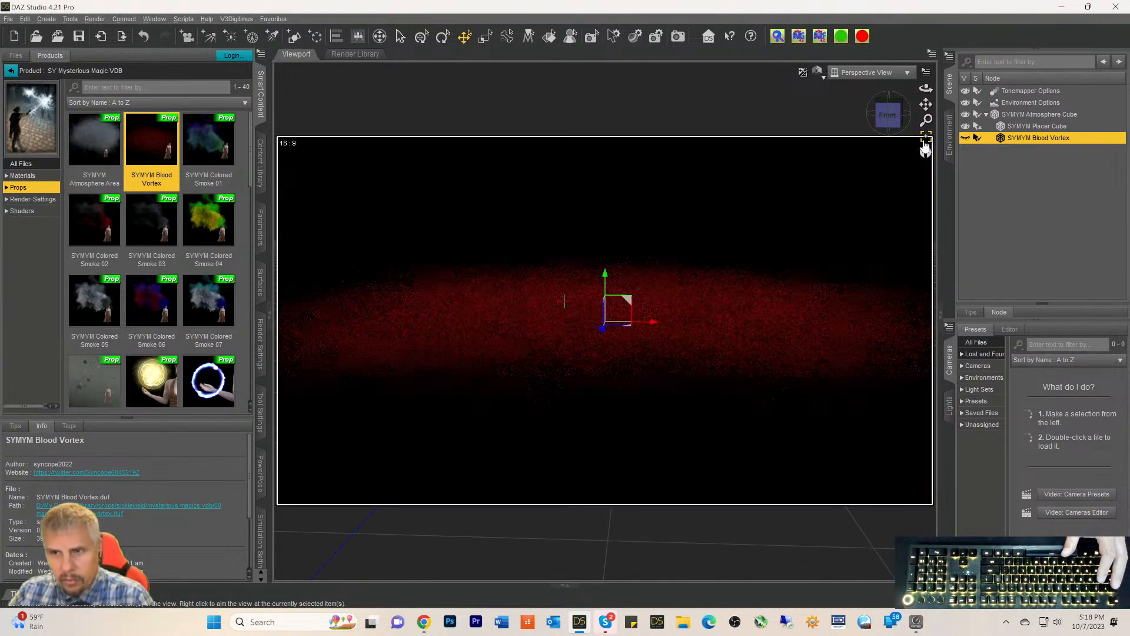
pyautogui.moveTo(889, 105)
pyautogui.mouseDown()
pyautogui.moveTo(889, 125)
pyautogui.moveTo(879, 120)
pyautogui.mouseUp()
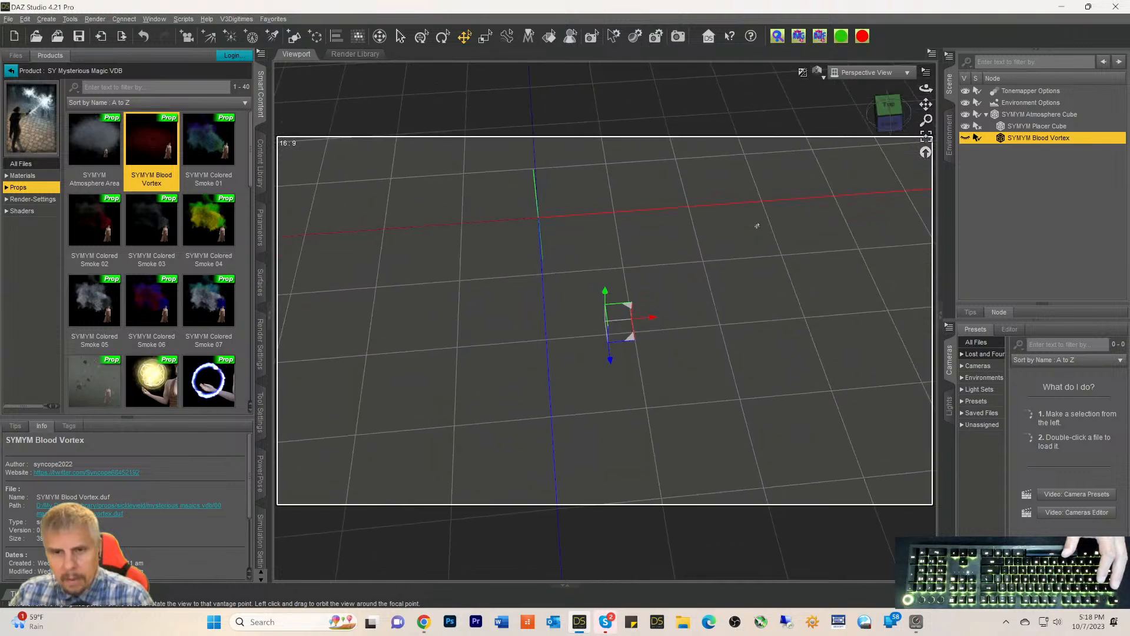
pyautogui.scroll(-1, 720, 267)
pyautogui.scroll(-4, 720, 268)
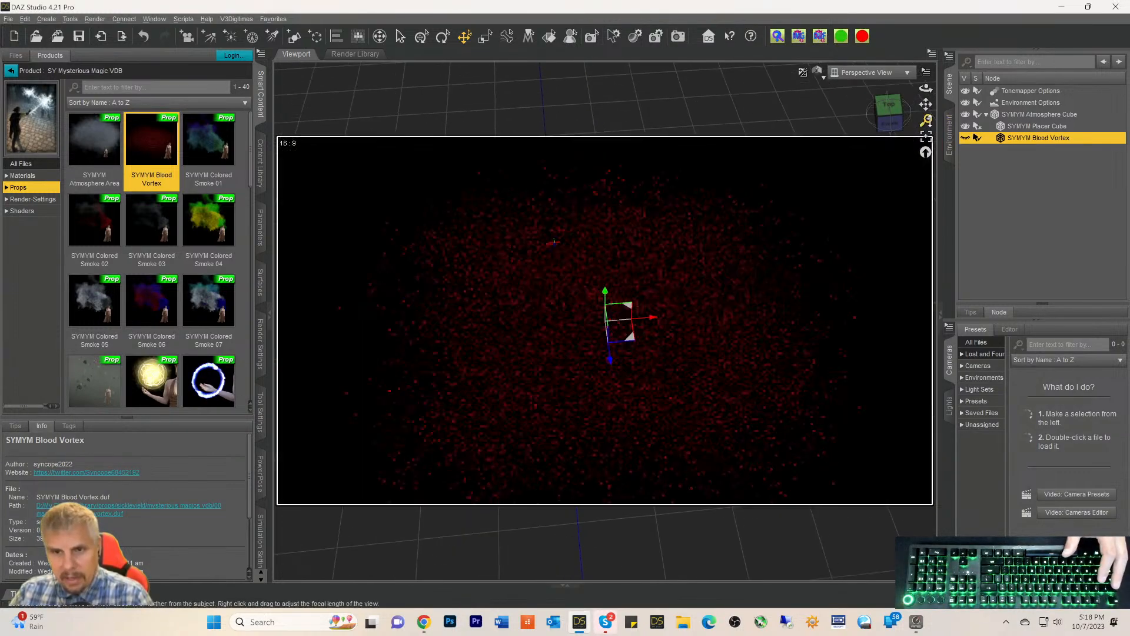
pyautogui.moveTo(931, 120); pyautogui.dragTo(890, 120)
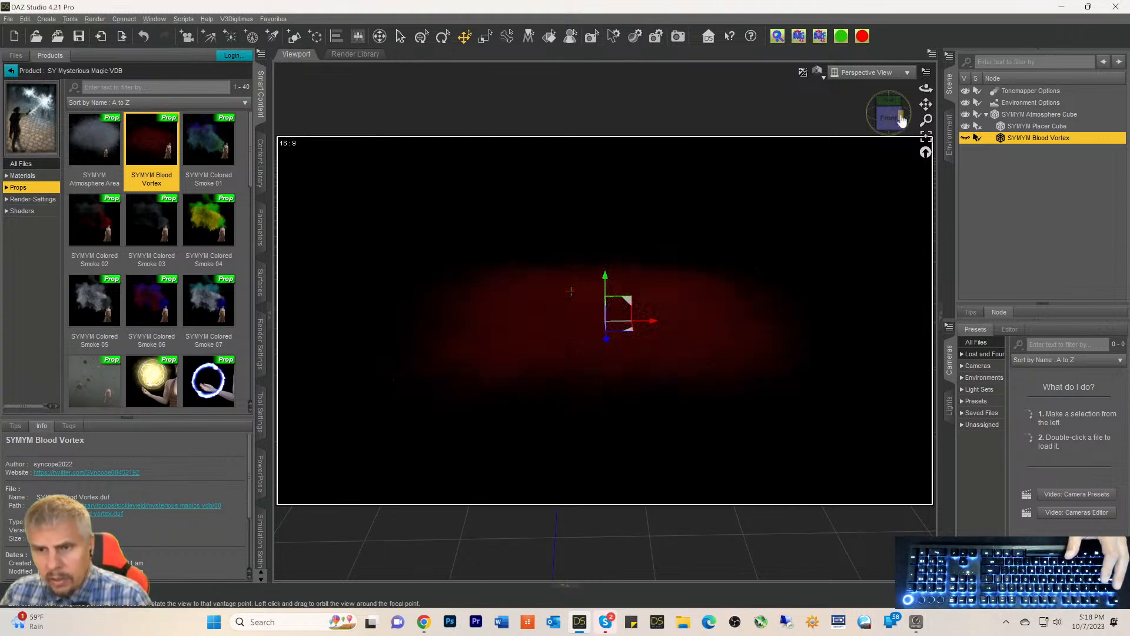
pyautogui.click(966, 139)
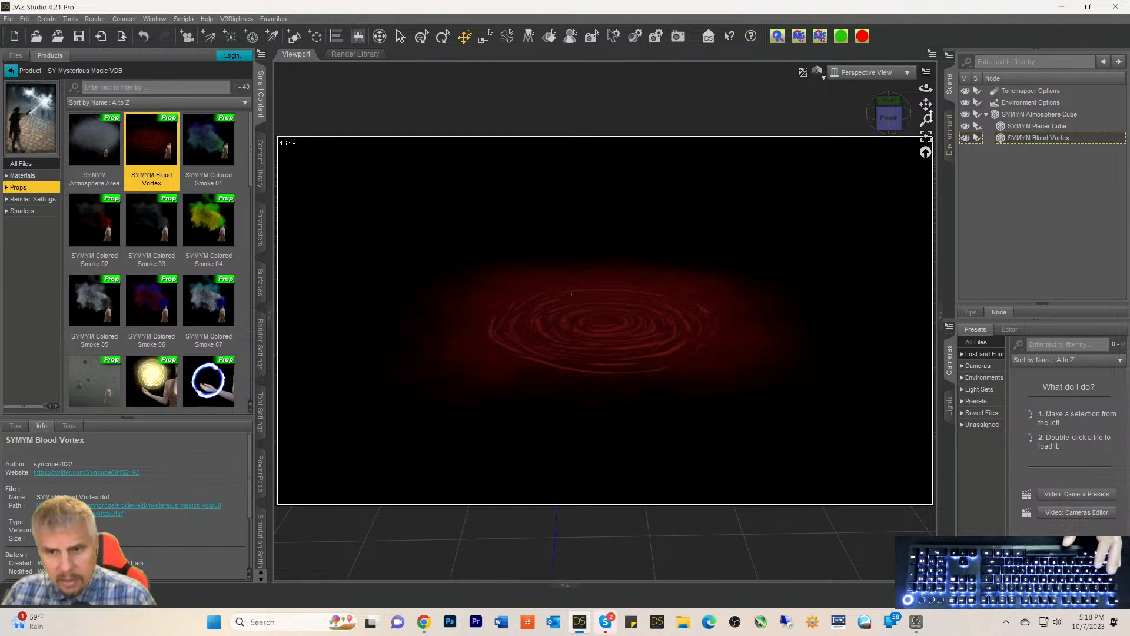
pyautogui.click(883, 122)
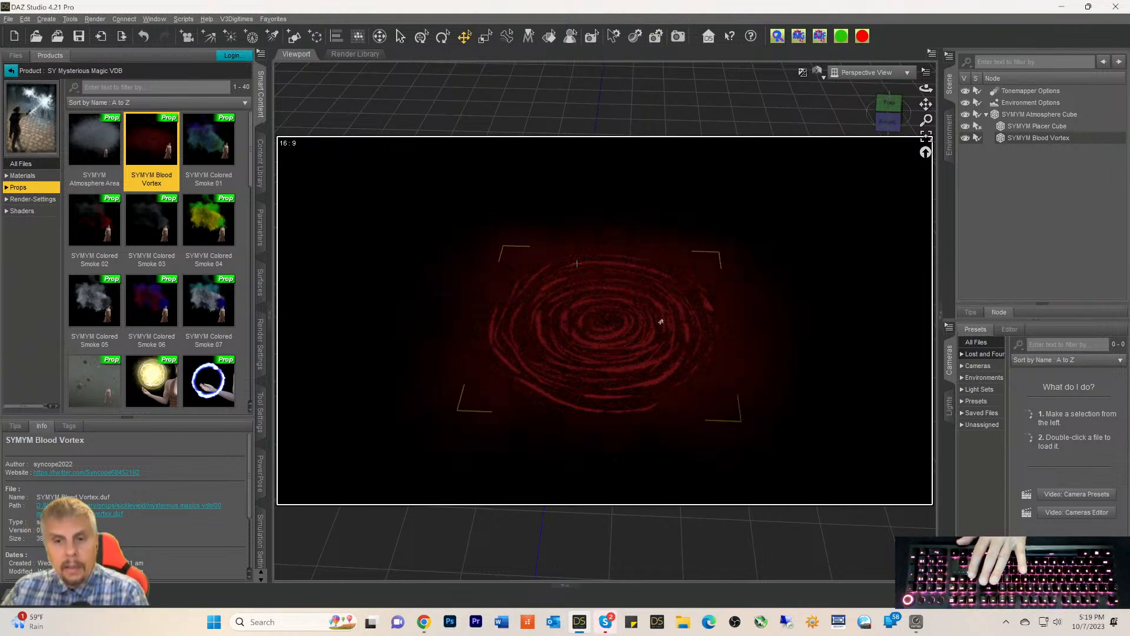
# Set the base color of all three SYMYM Blood Vortex surface layers to dark green (RGB 0, 128, 64)
pyautogui.click(1005, 138)
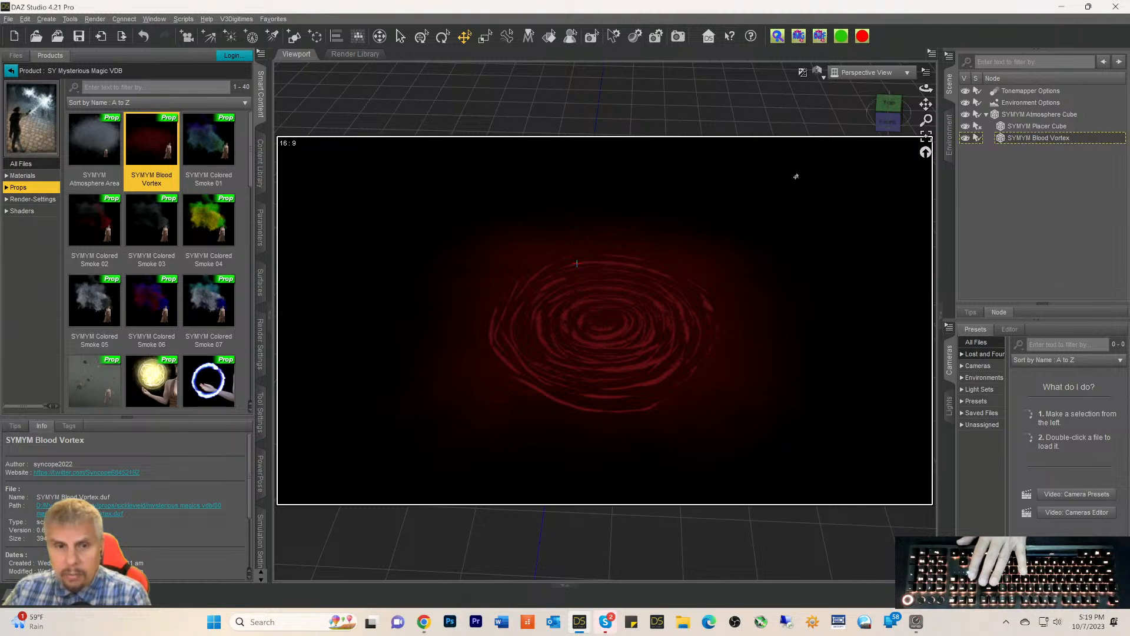
pyautogui.click(260, 281)
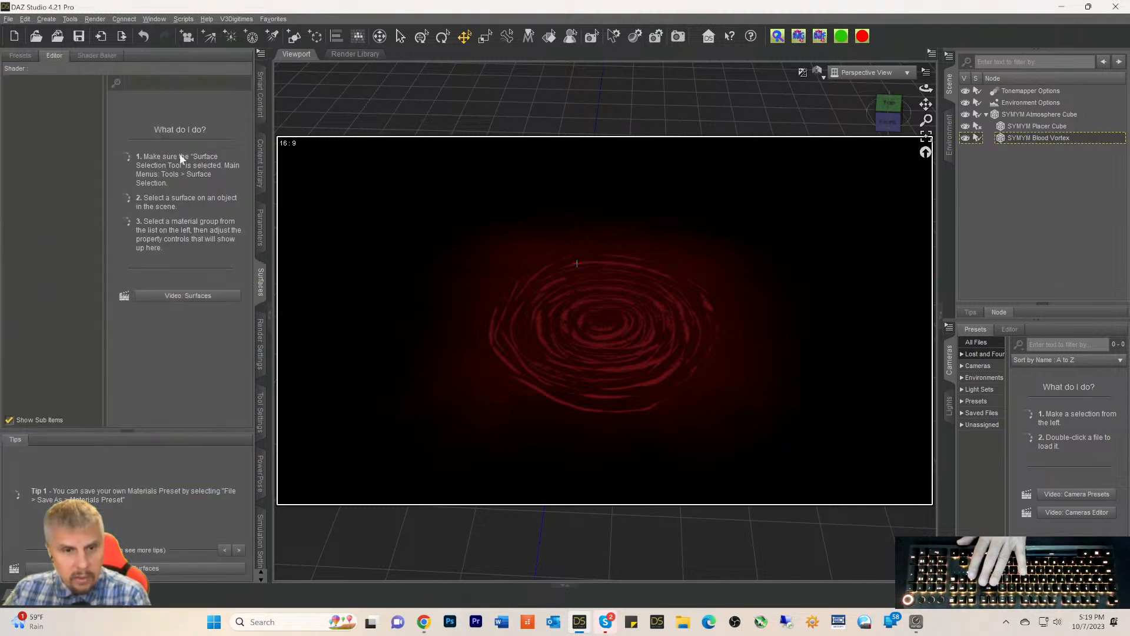
pyautogui.click(1014, 139)
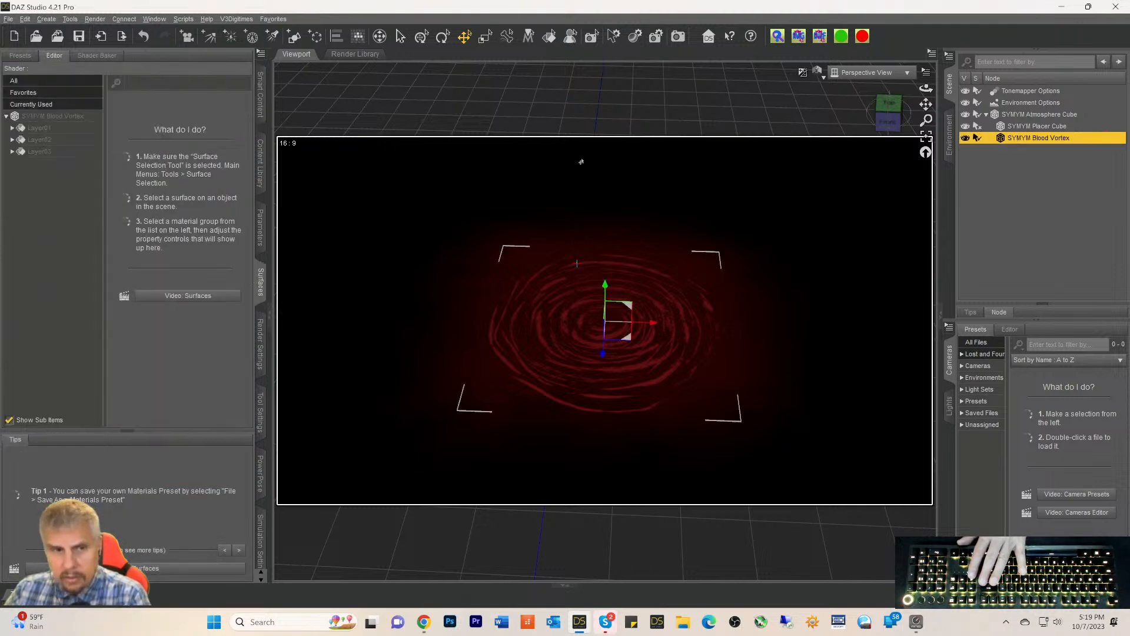
pyautogui.click(39, 128)
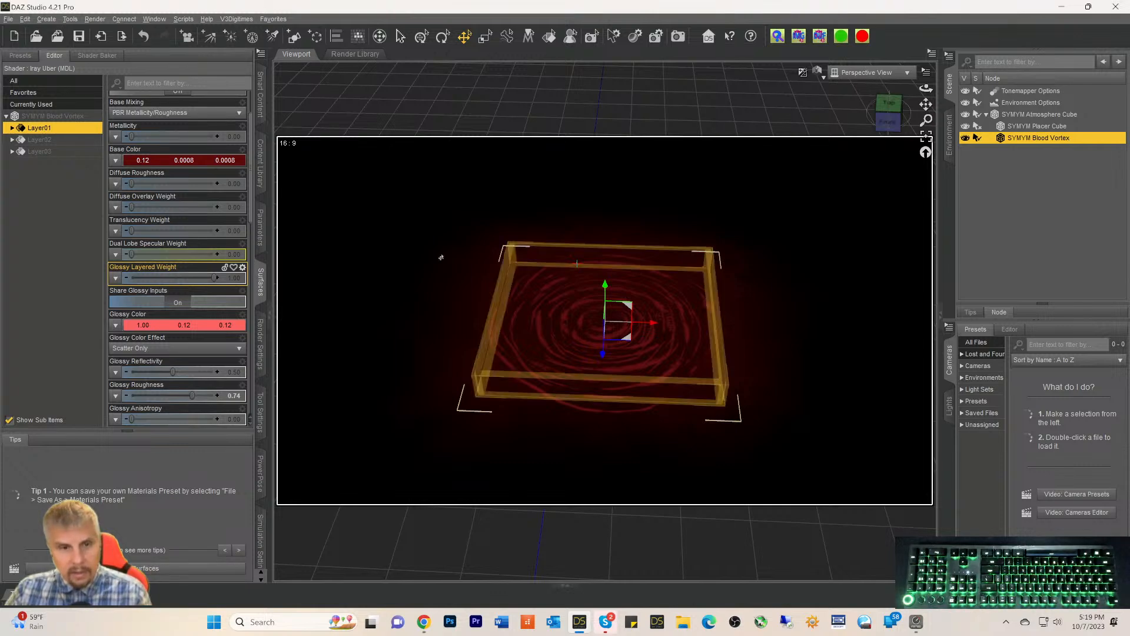
pyautogui.keyDown('shift'); pyautogui.click(34, 152); pyautogui.keyUp('shift')
pyautogui.click(156, 164)
pyautogui.click(483, 277)
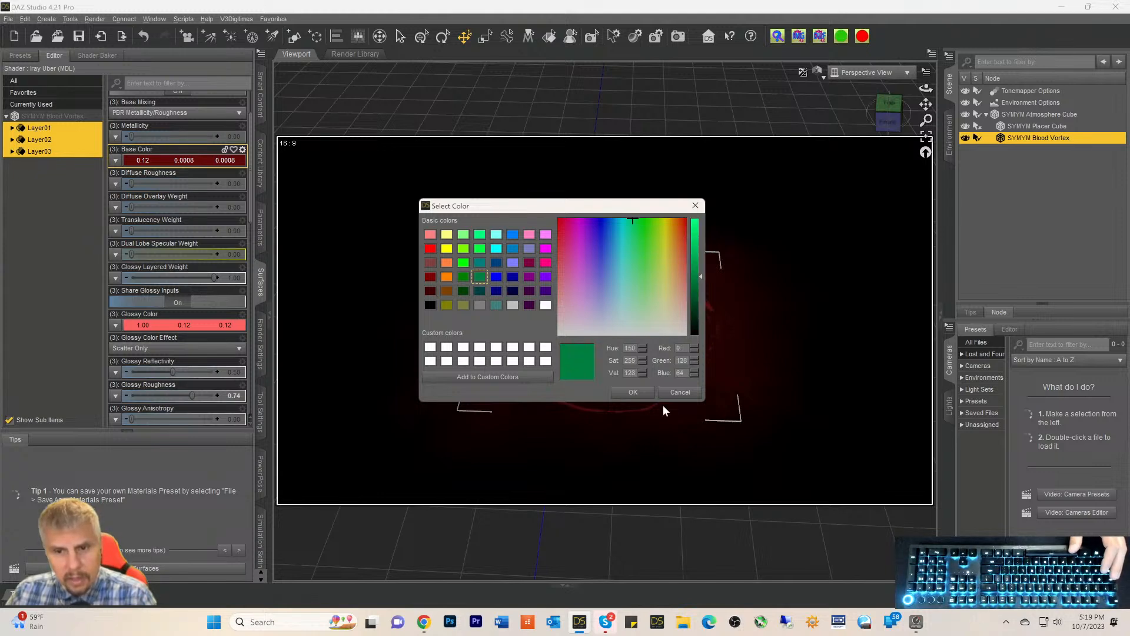
pyautogui.click(628, 391)
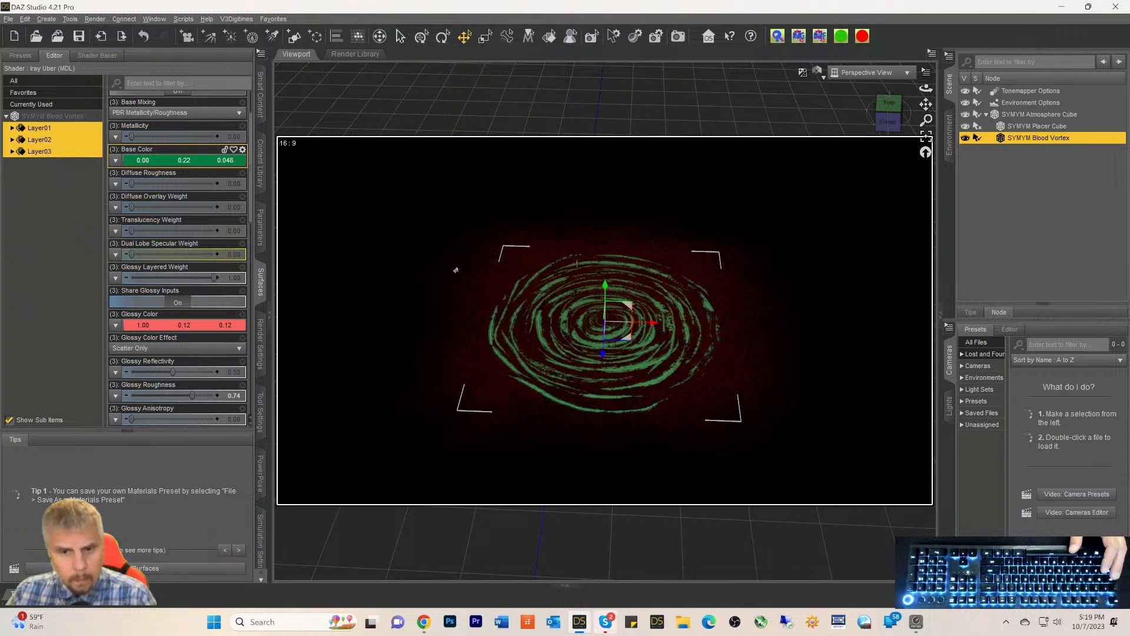
# Set the base color of the vortex's Layer02 surface alone to violet (RGB 128, 0, 255)
pyautogui.scroll(-10, 190, 263)
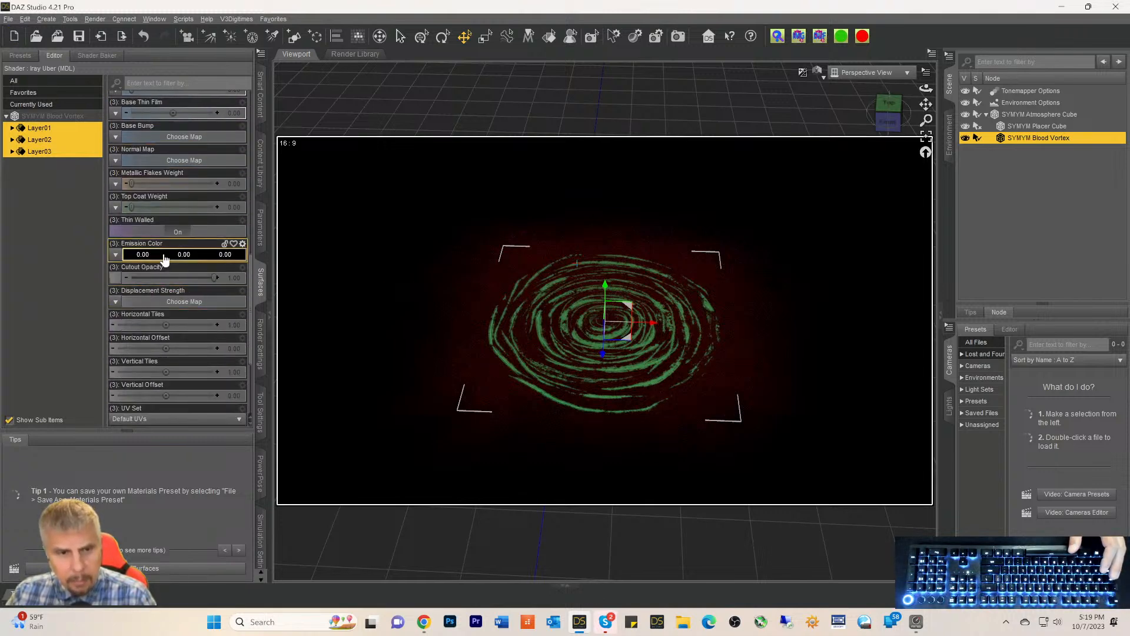
pyautogui.scroll(10, 165, 259)
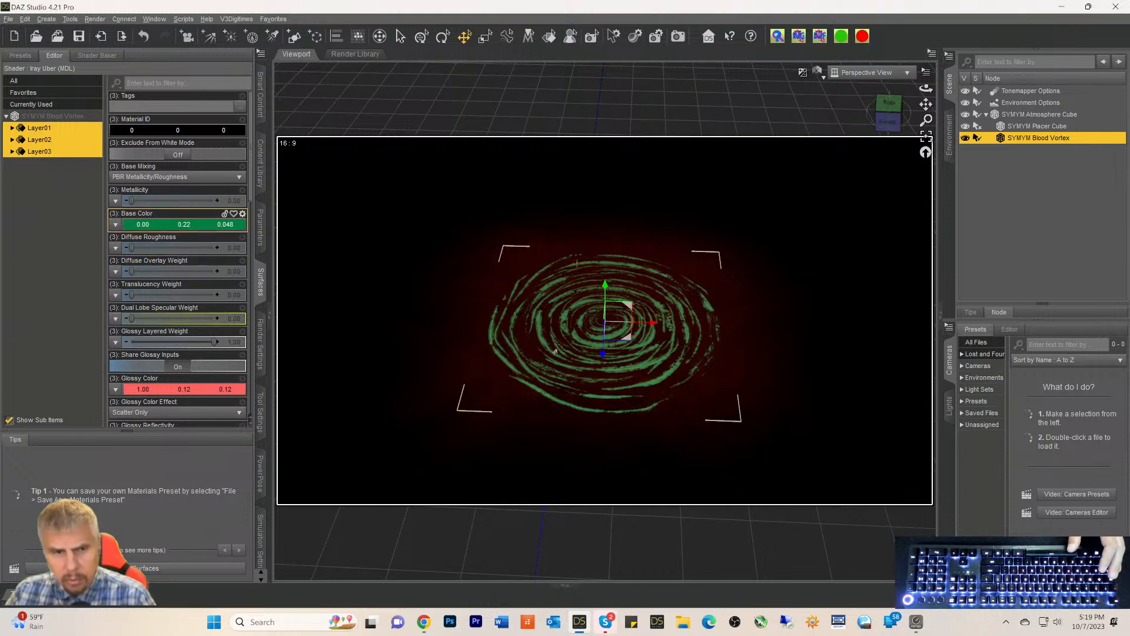
pyautogui.click(35, 128)
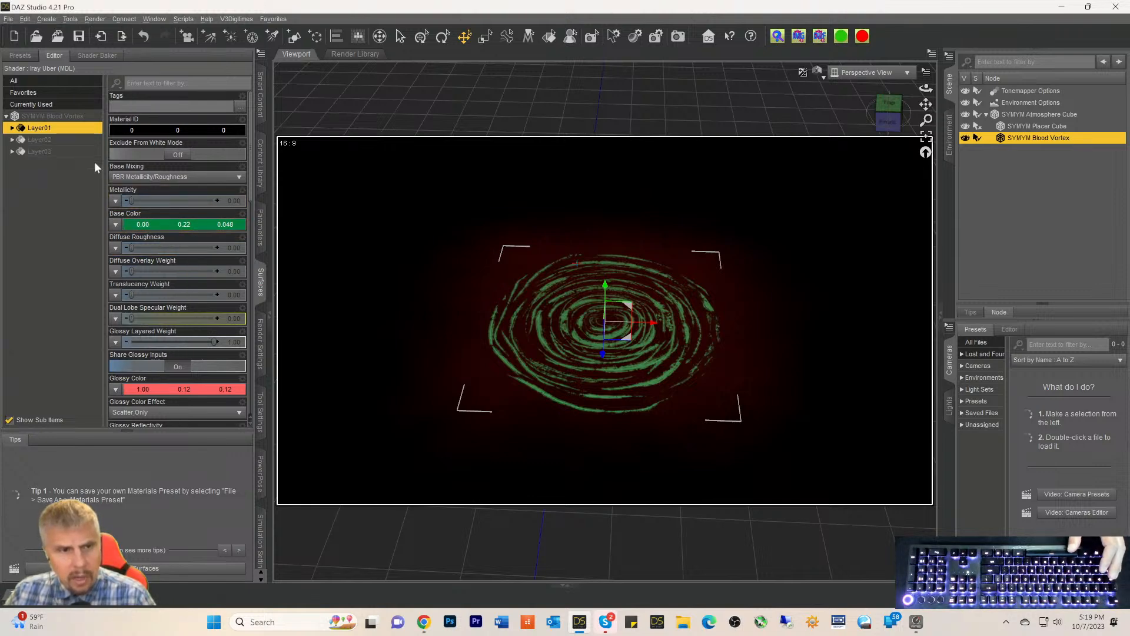
pyautogui.click(46, 140)
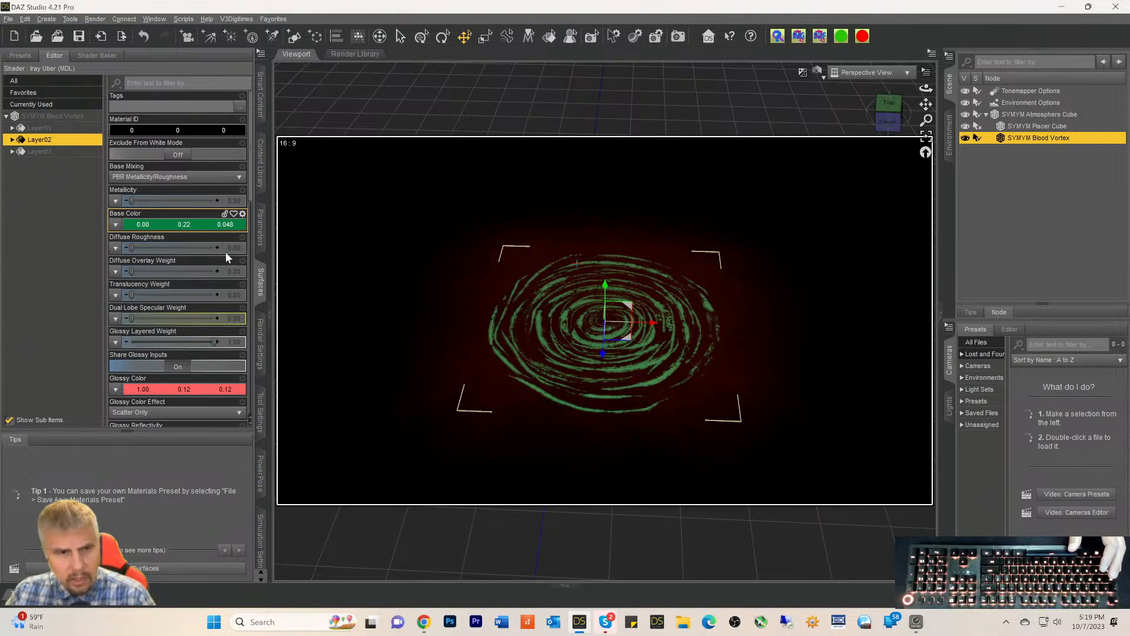
pyautogui.click(164, 226)
pyautogui.click(545, 277)
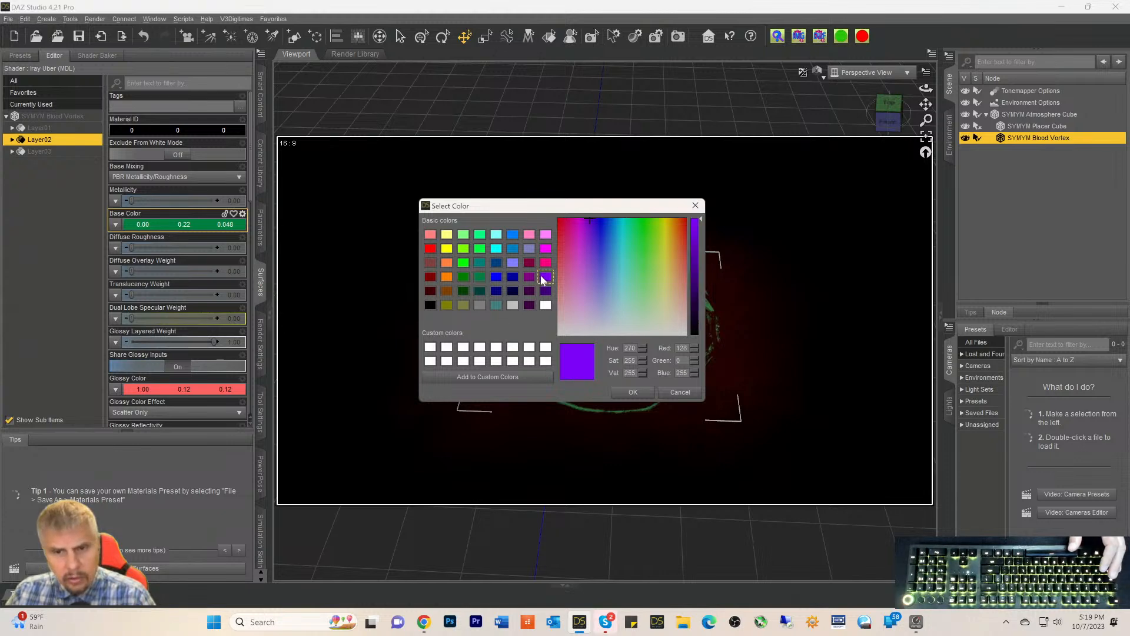
pyautogui.click(633, 393)
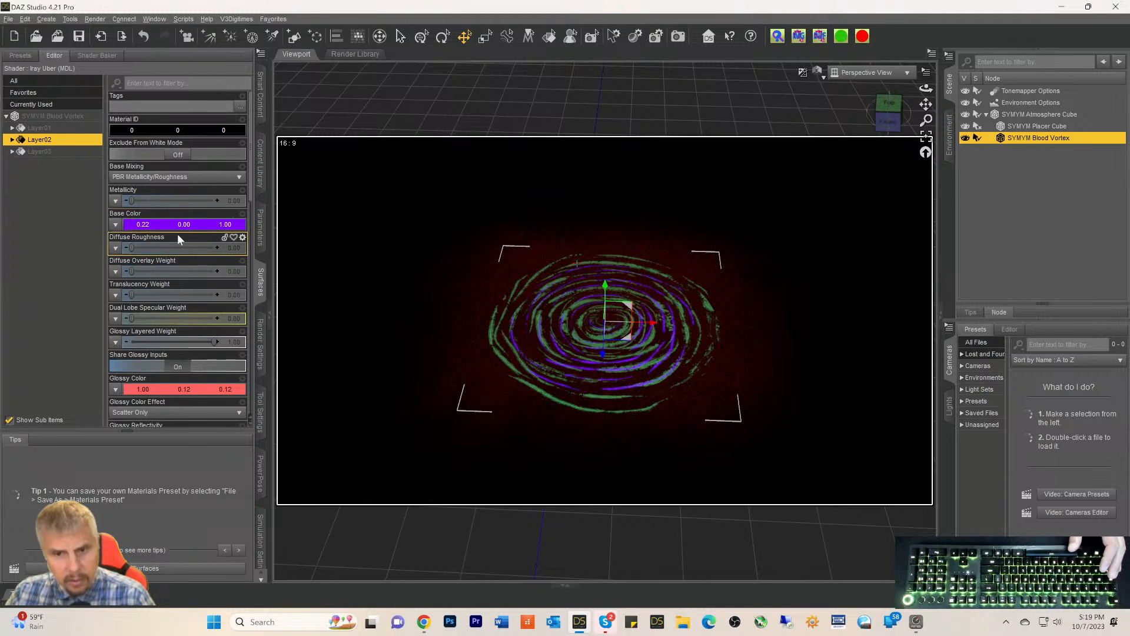
# Open the base color selection for the vortex's Layer03 surface
pyautogui.click(39, 152)
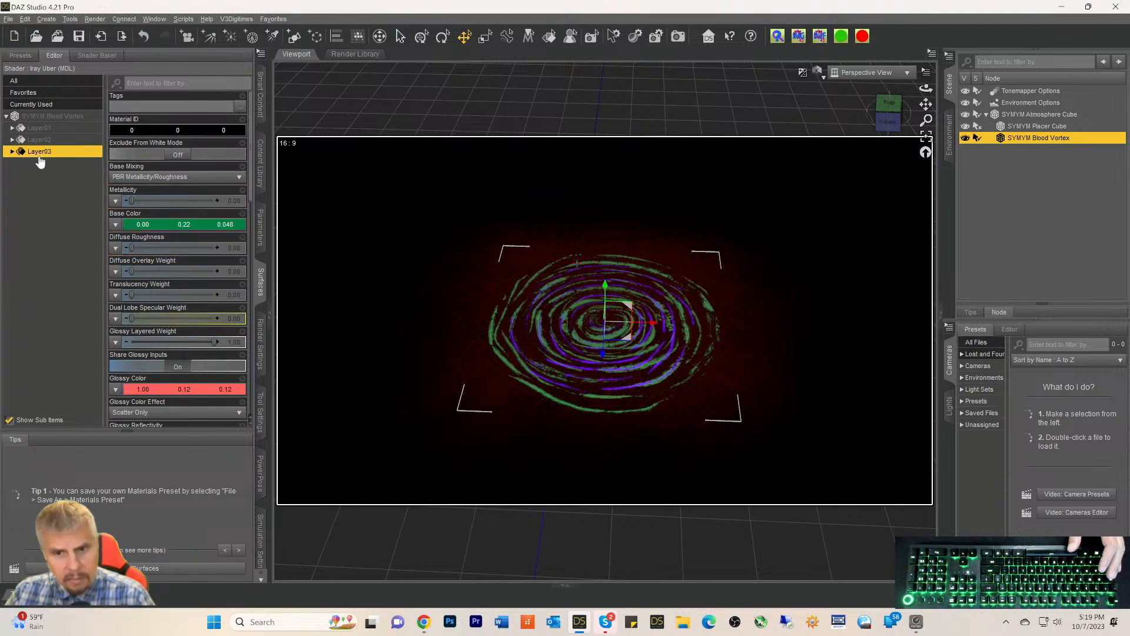
pyautogui.click(154, 224)
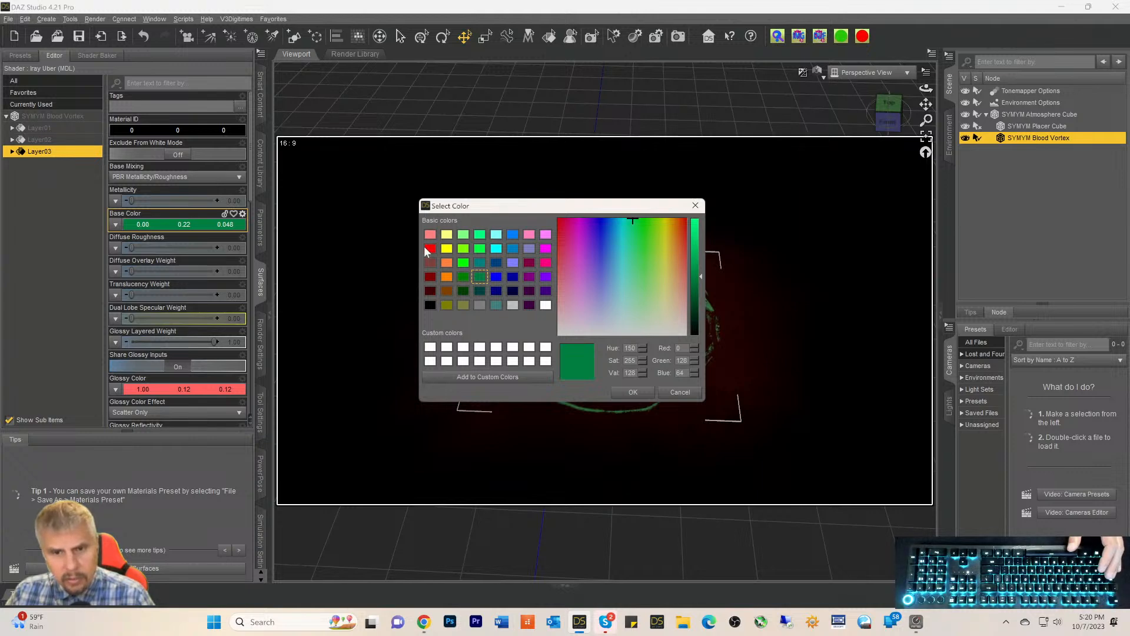
# Set the Blood Vortex base color to pure red on Layer03 and pure blue on Layer01
pyautogui.click(430, 248)
pyautogui.click(631, 392)
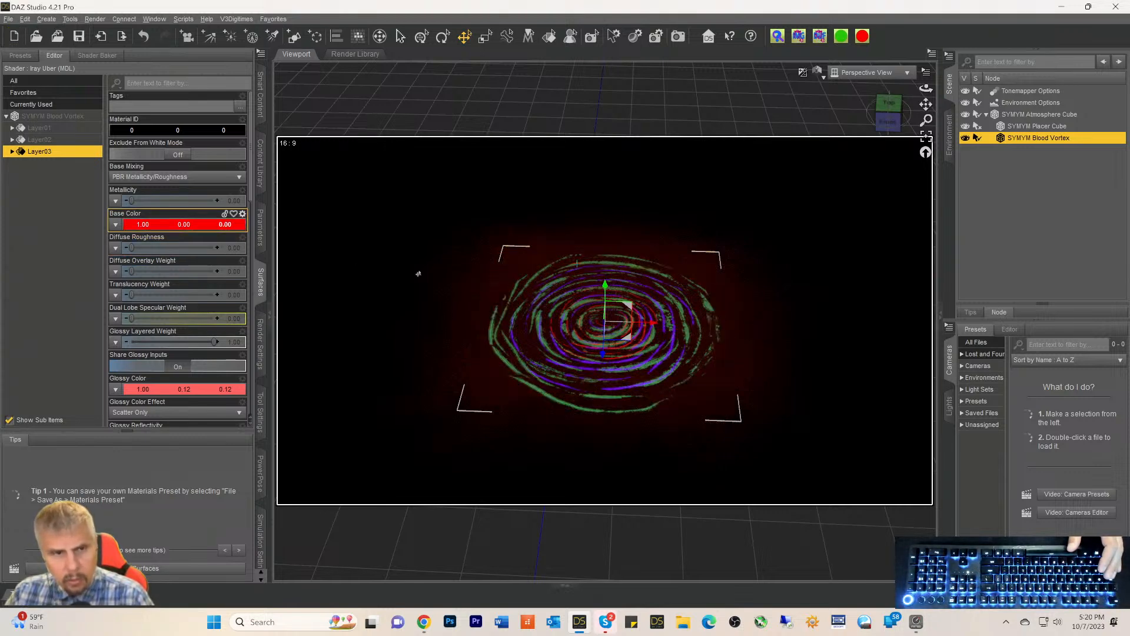
pyautogui.click(39, 127)
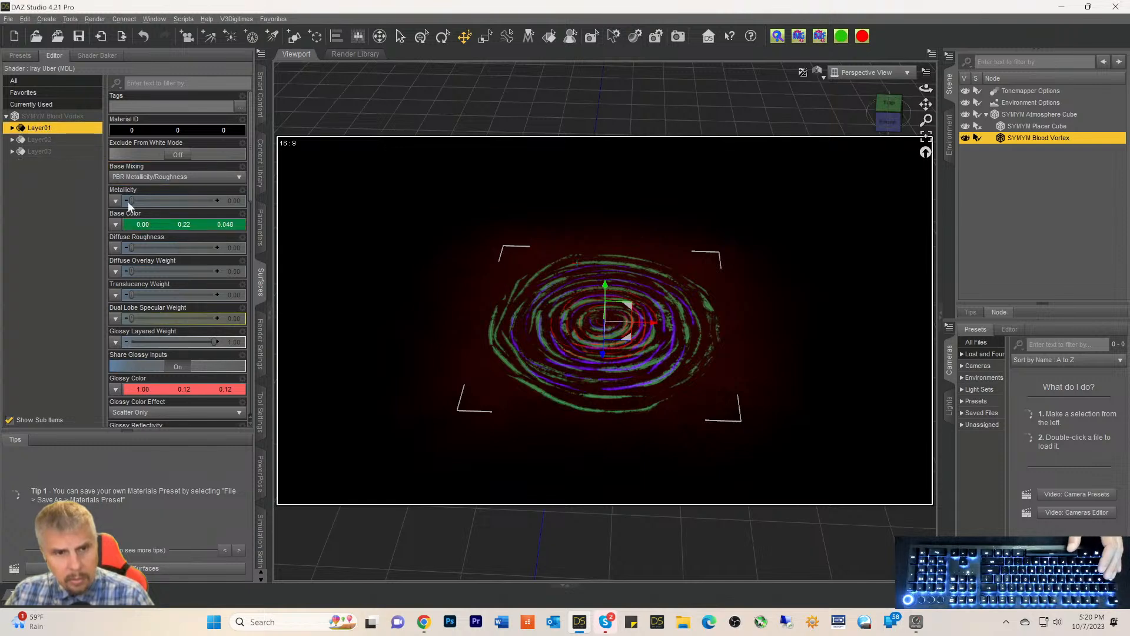
pyautogui.click(159, 224)
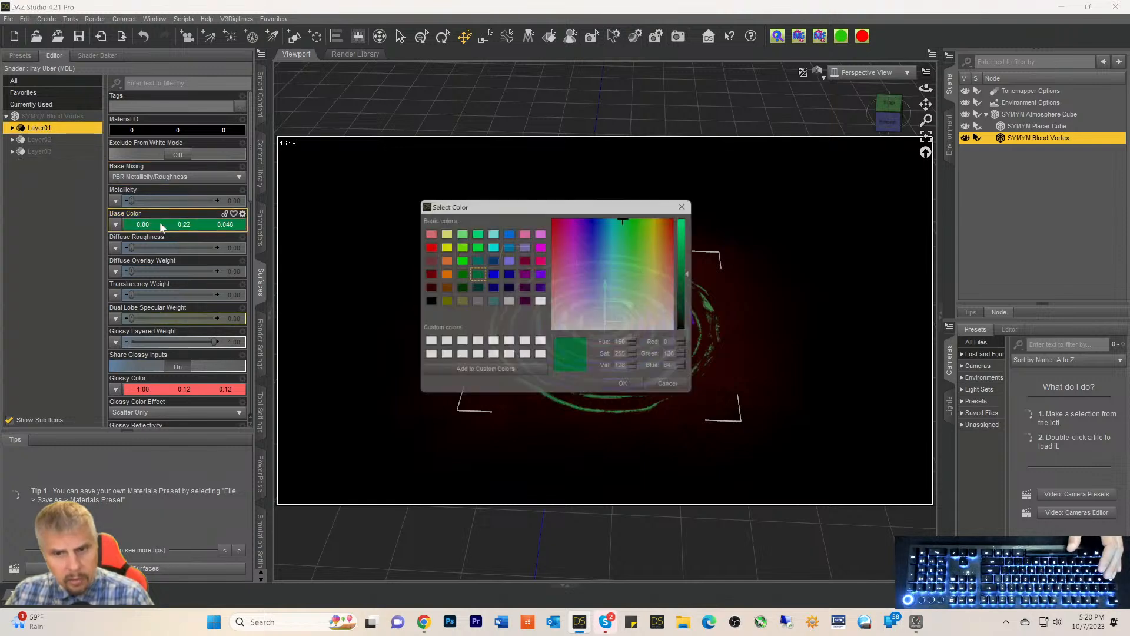
pyautogui.click(494, 278)
pyautogui.click(633, 392)
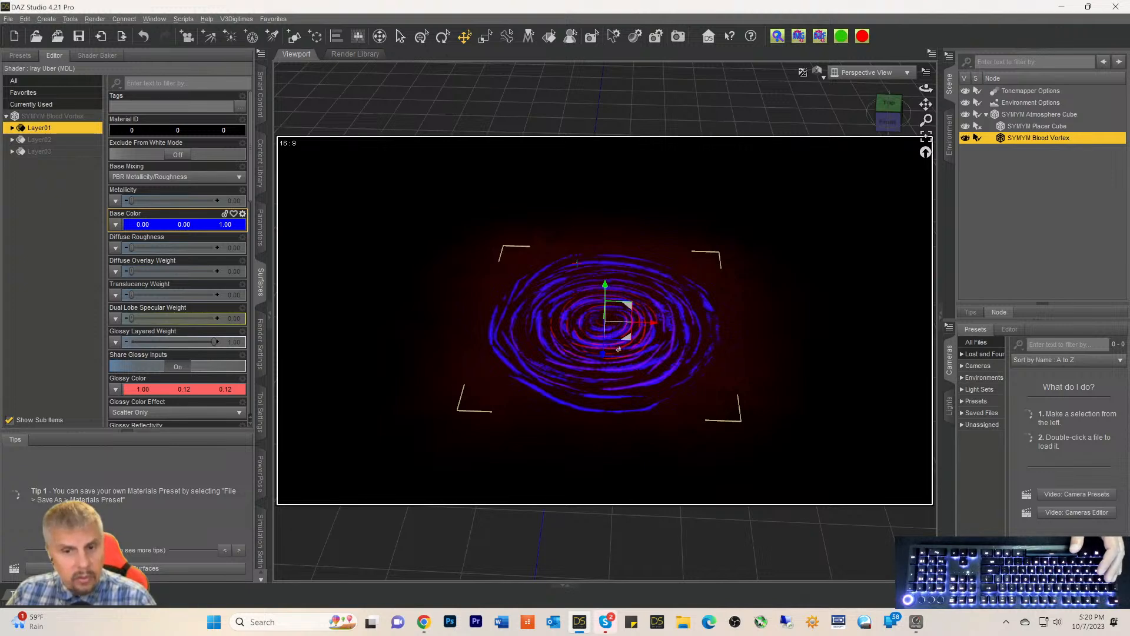
# Delete the SYMYM Atmosphere Cube together with its Blood Vortex from the scene
pyautogui.moveTo(883, 126); pyautogui.dragTo(888, 108)
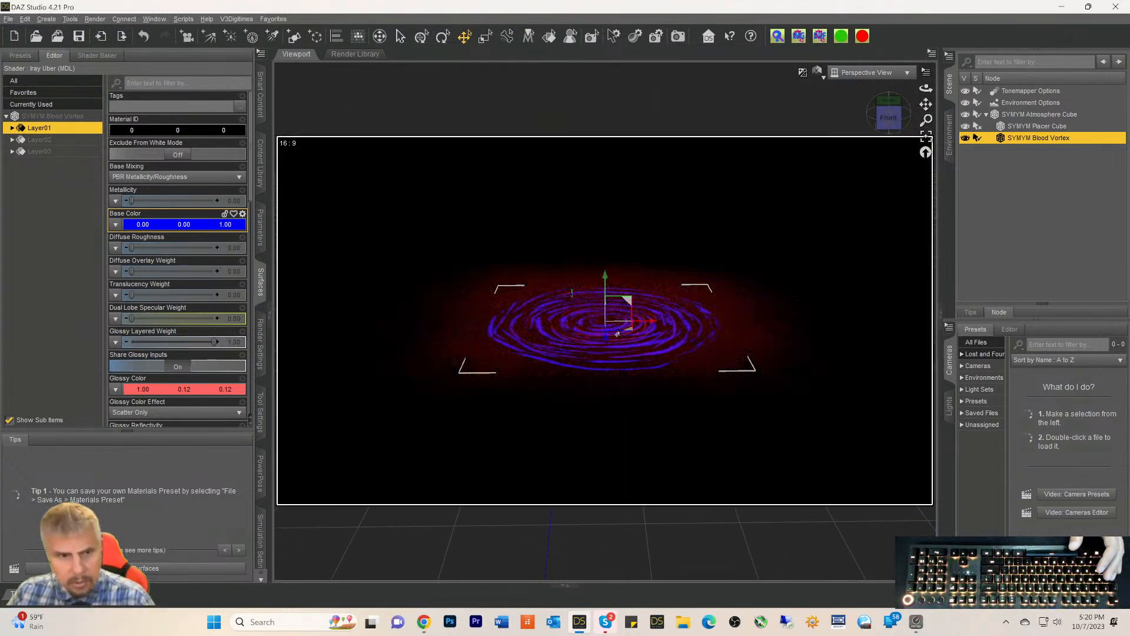
pyautogui.moveTo(888, 118); pyautogui.dragTo(886, 149)
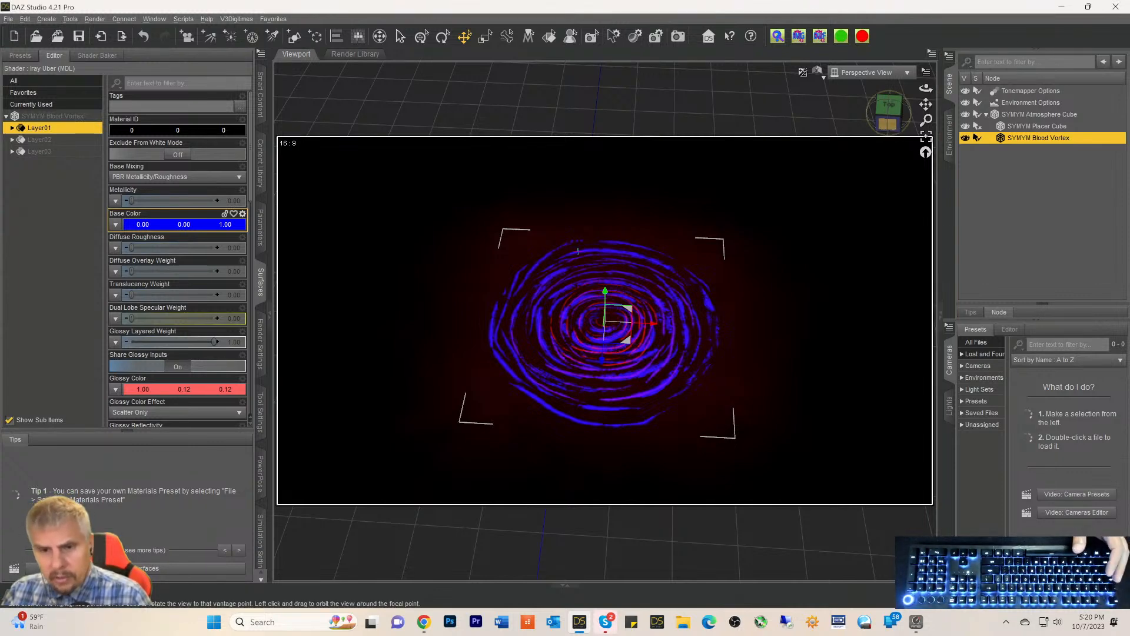
pyautogui.click(883, 128)
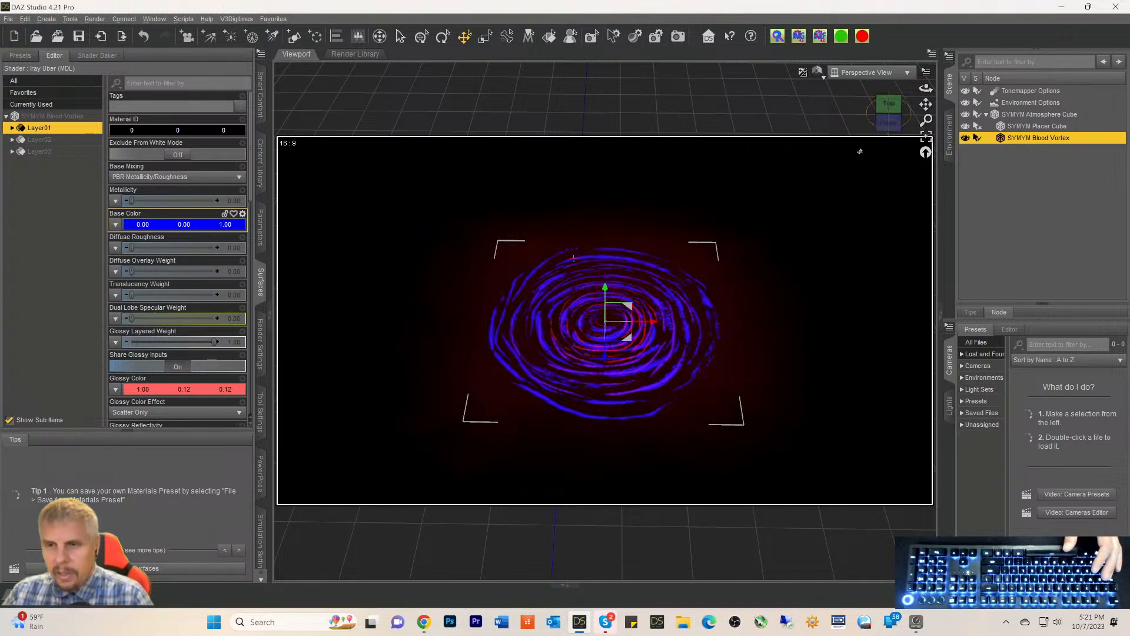
pyautogui.moveTo(888, 123); pyautogui.dragTo(889, 125)
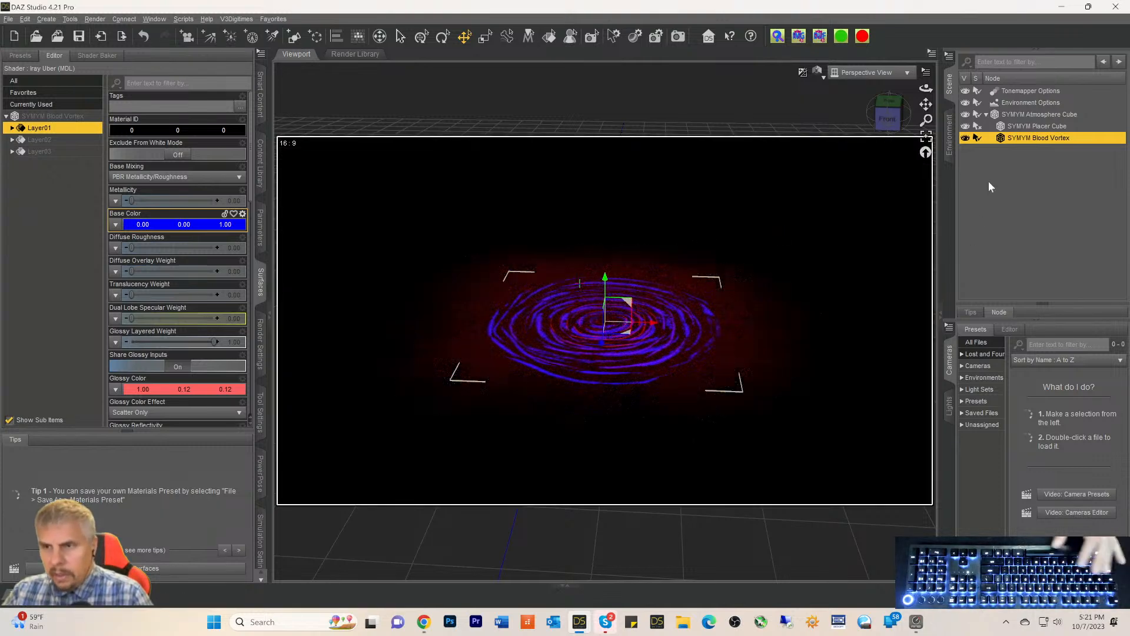
pyautogui.click(1024, 113)
pyautogui.press('Delete')
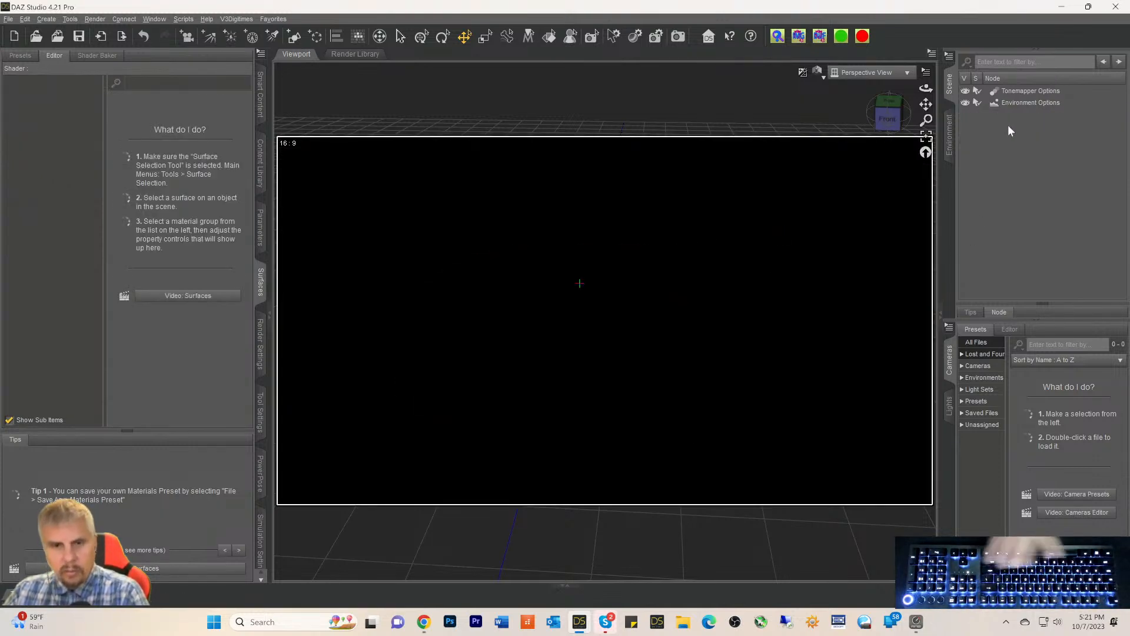
# Load the SYMYM Colored Smoke 01 prop from the SY Mysterious Magic VDB product into the scene
pyautogui.click(259, 94)
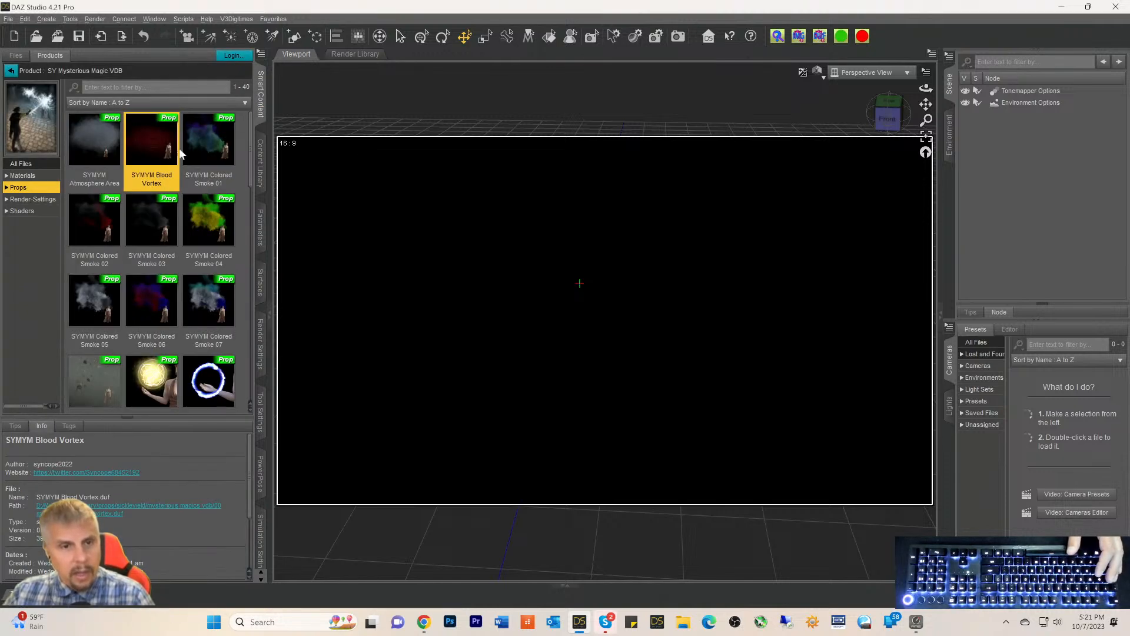
pyautogui.click(203, 149)
pyautogui.doubleClick(210, 146)
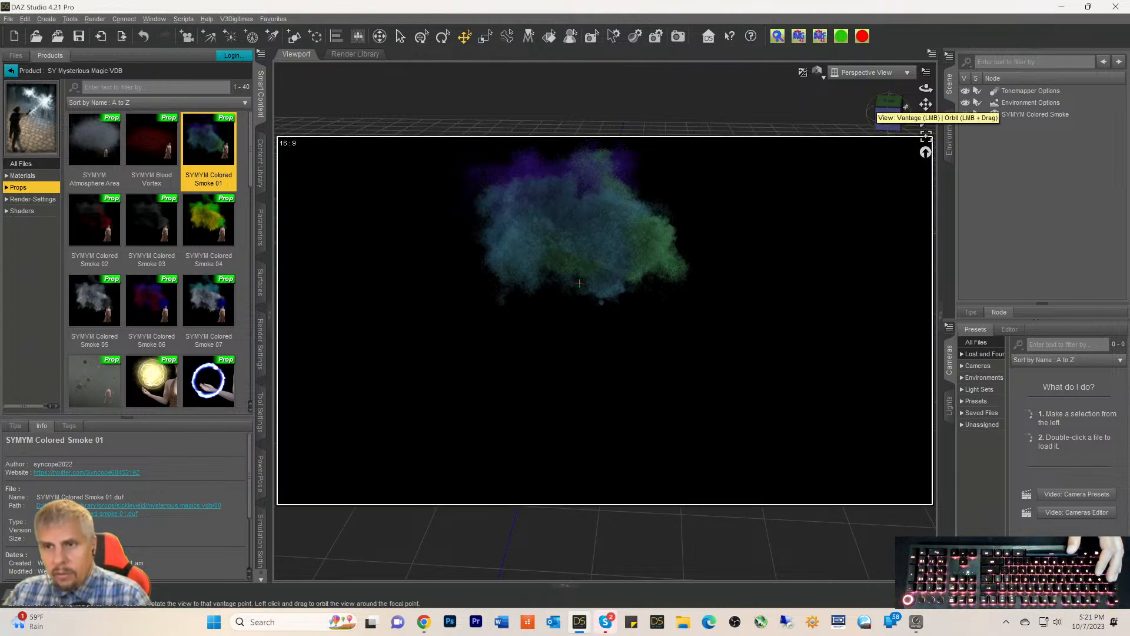
pyautogui.moveTo(924, 103); pyautogui.dragTo(921, 127)
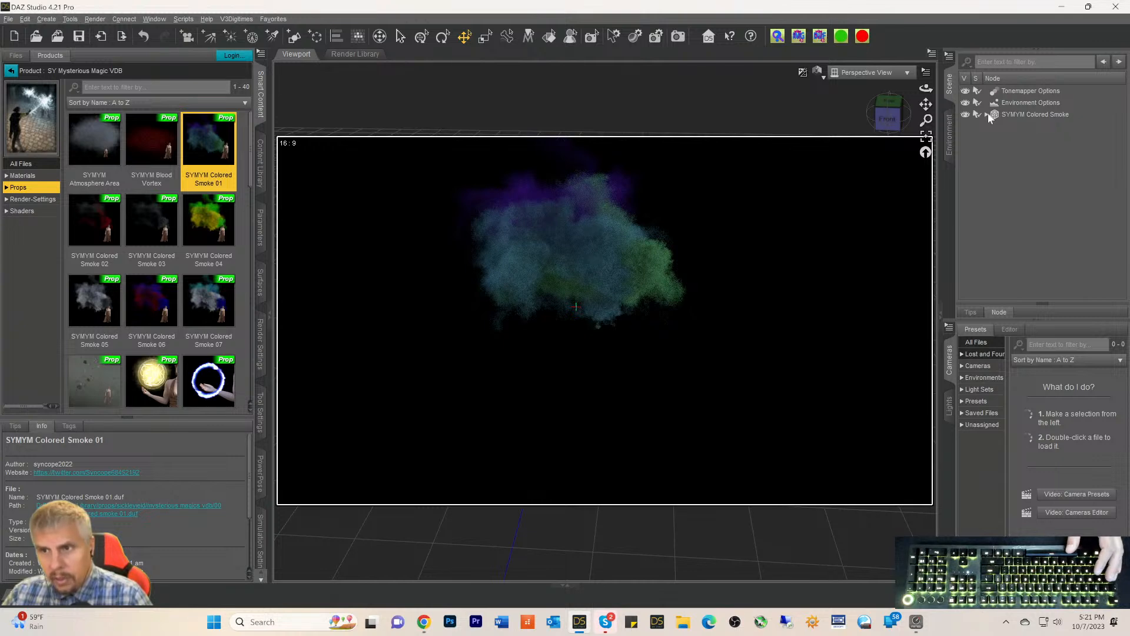
# Expand the SYMYM Colored Smoke group and select each of its three placer cubes in turn to see where they sit
pyautogui.click(986, 115)
pyautogui.click(1034, 126)
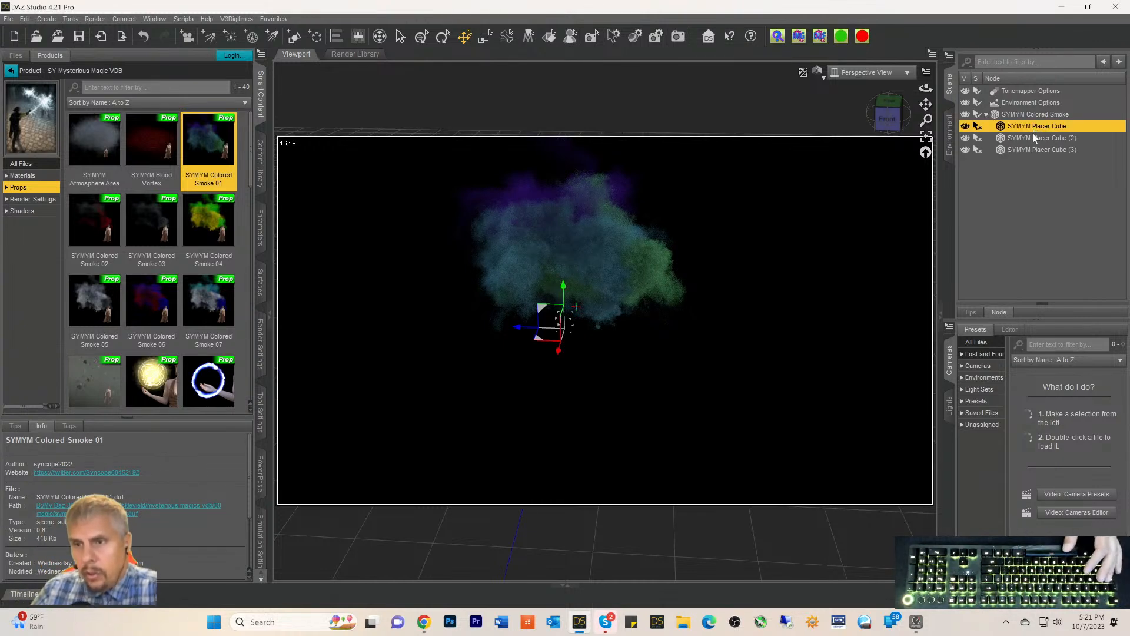
pyautogui.click(1030, 139)
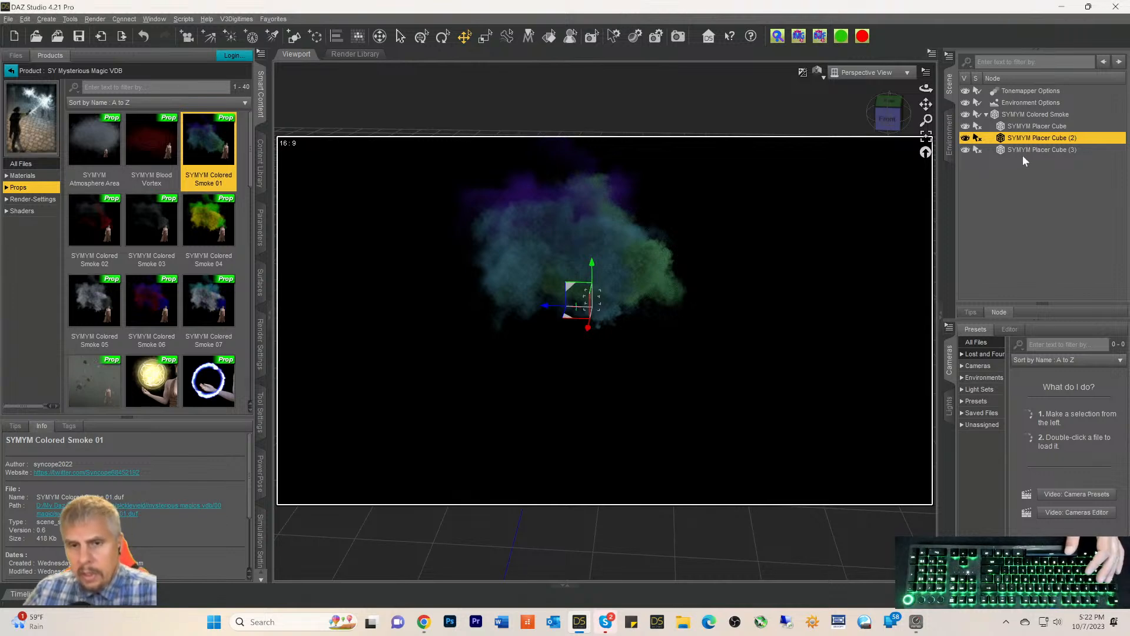
pyautogui.click(1030, 154)
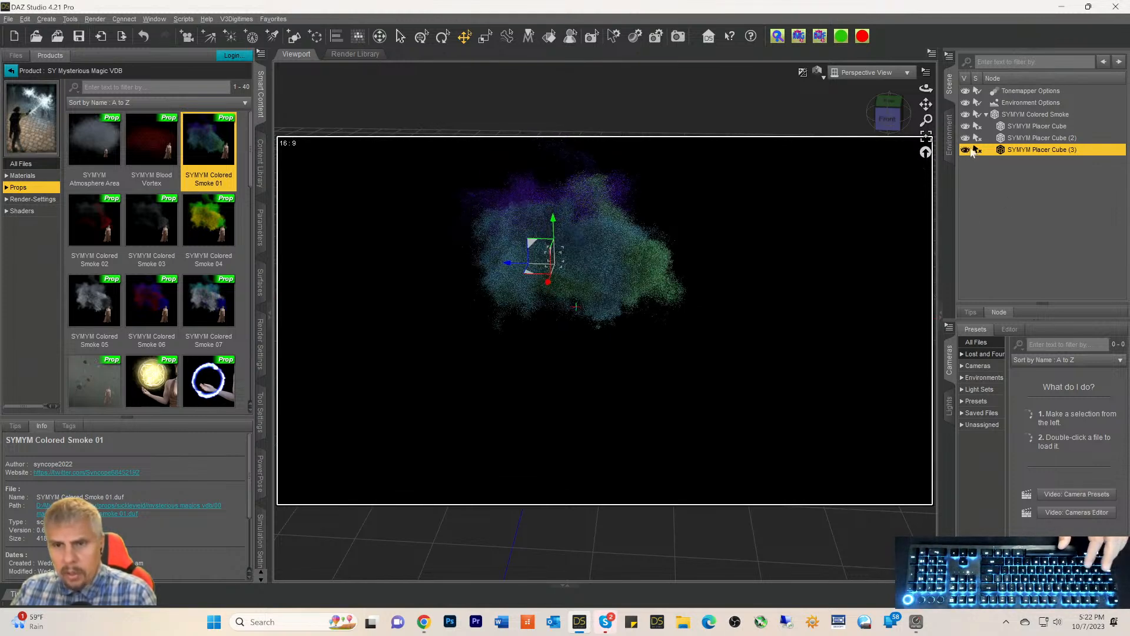
pyautogui.click(1003, 137)
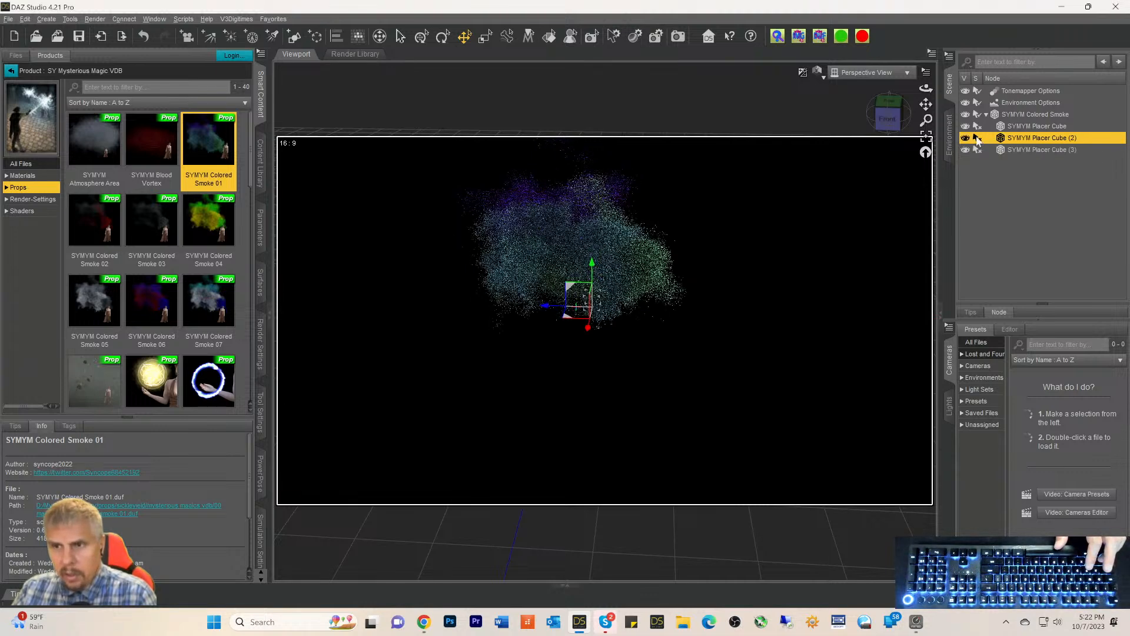
pyautogui.click(1018, 130)
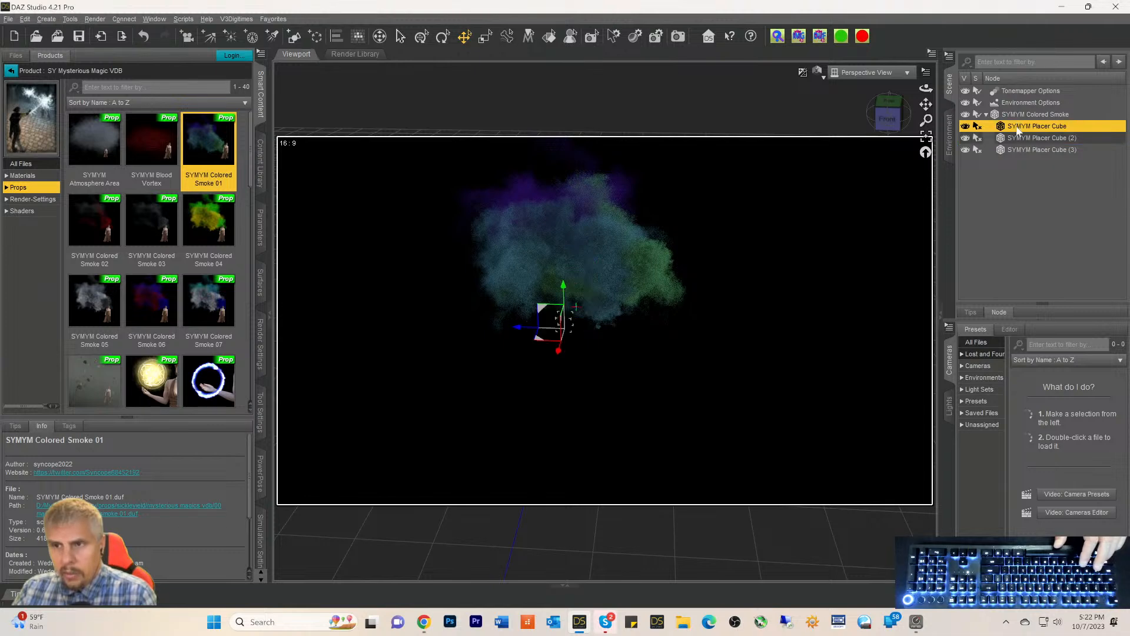
# Temporarily hide SYMYM Placer Cube and SYMYM Placer Cube (2), restoring each, to check which smoke color each one controls
pyautogui.click(966, 126)
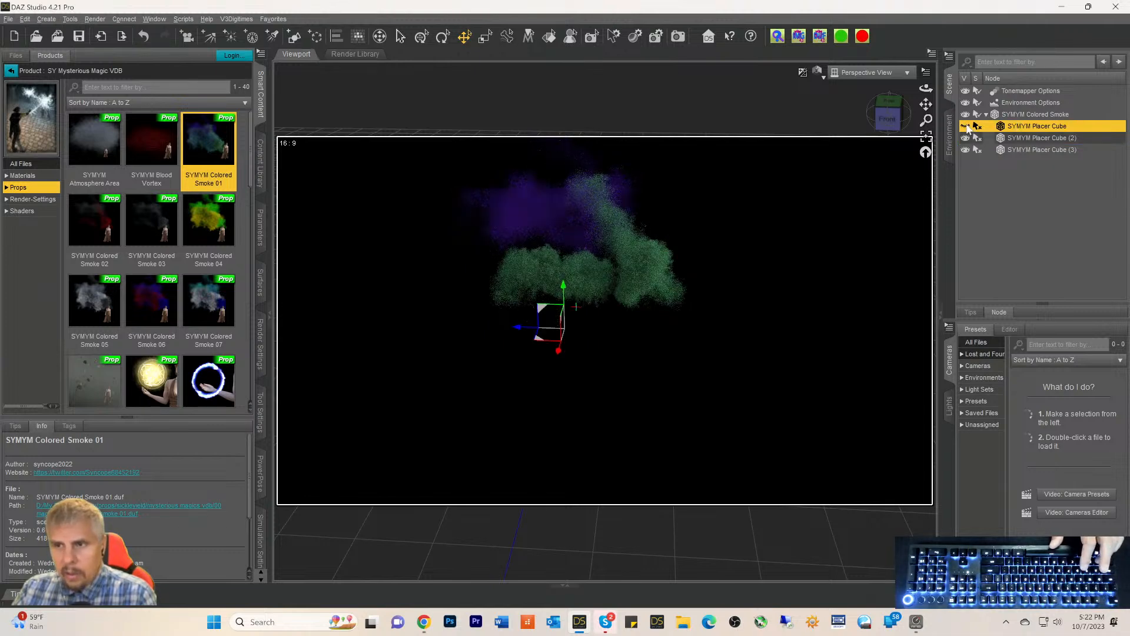
pyautogui.click(1017, 139)
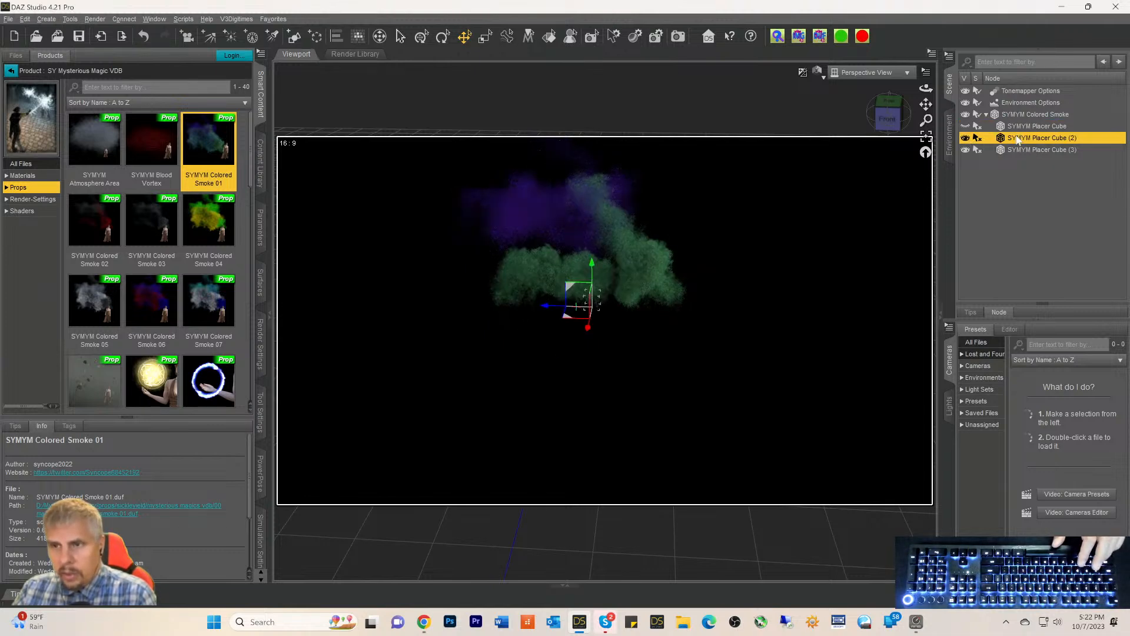
pyautogui.click(966, 138)
pyautogui.click(966, 138)
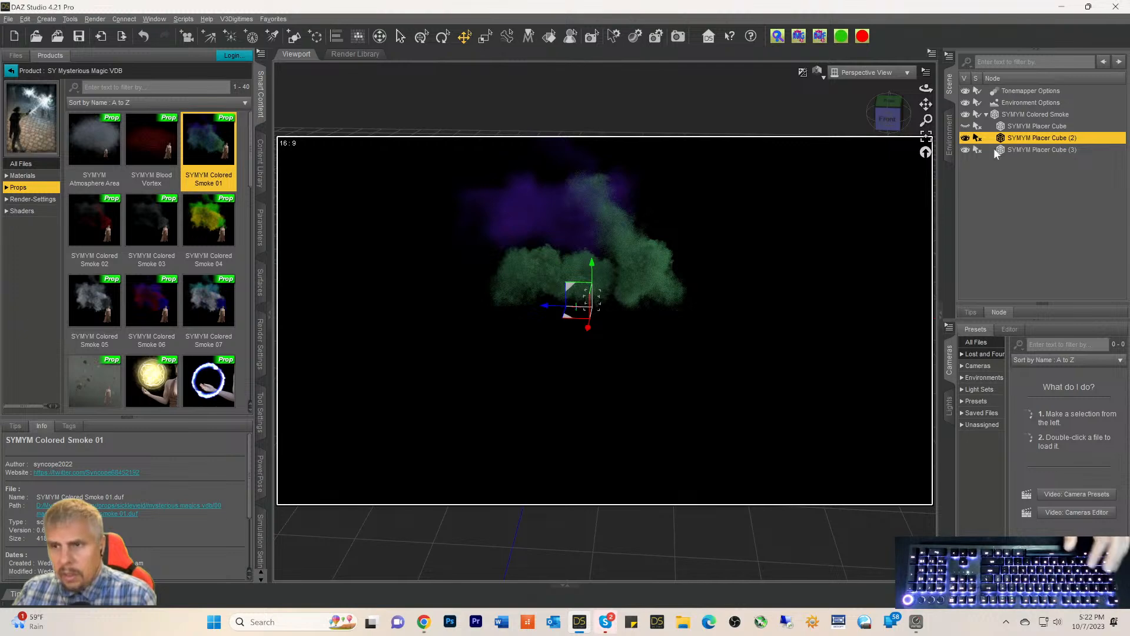
pyautogui.click(1010, 126)
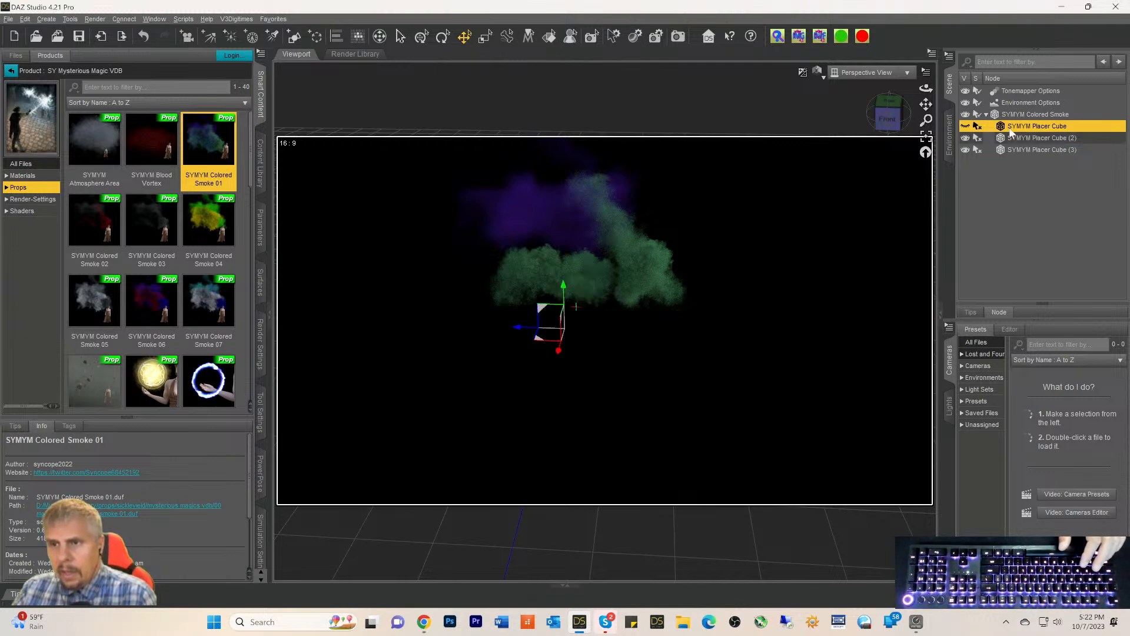
pyautogui.click(965, 126)
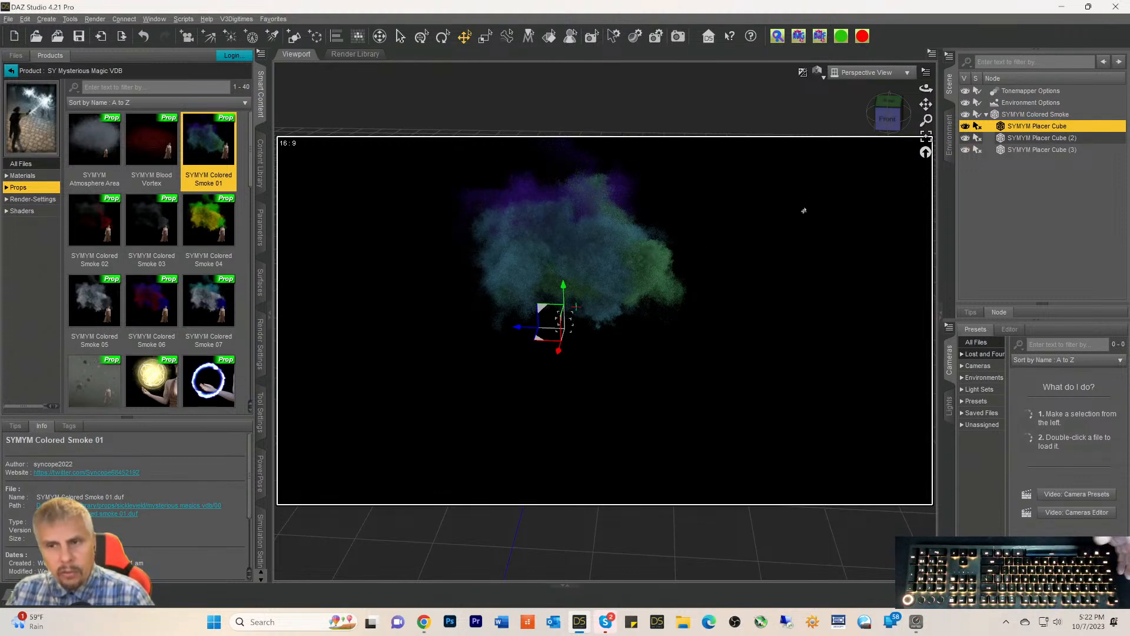
# Examine the colored smoke cloud from the back, the side and the front
pyautogui.moveTo(888, 120); pyautogui.dragTo(826, 111)
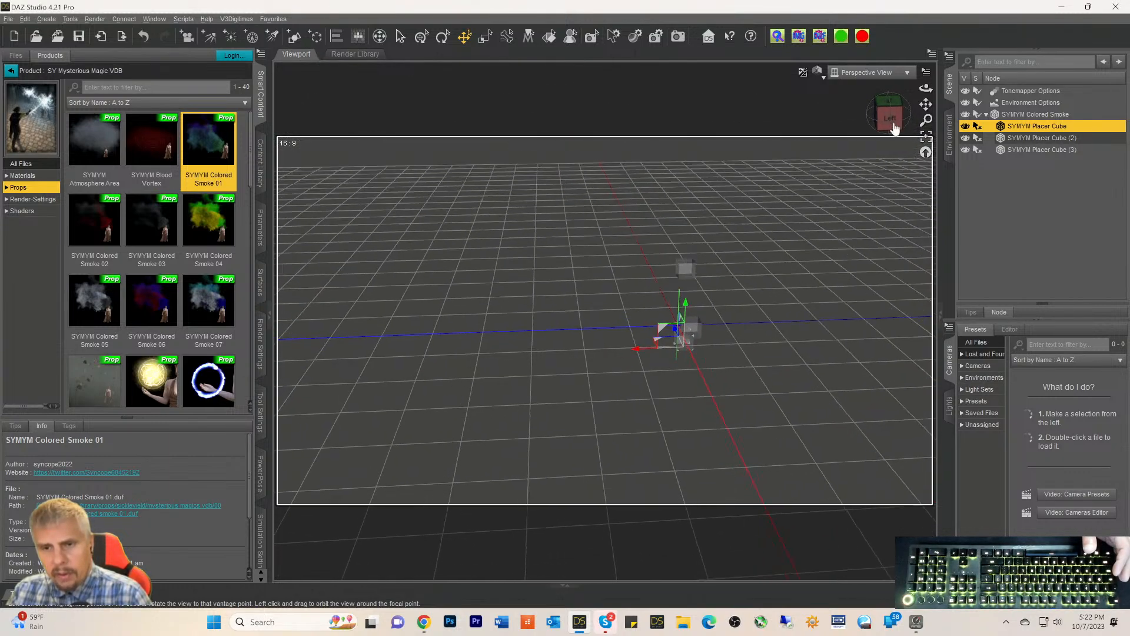
pyautogui.moveTo(926, 104); pyautogui.dragTo(830, 100)
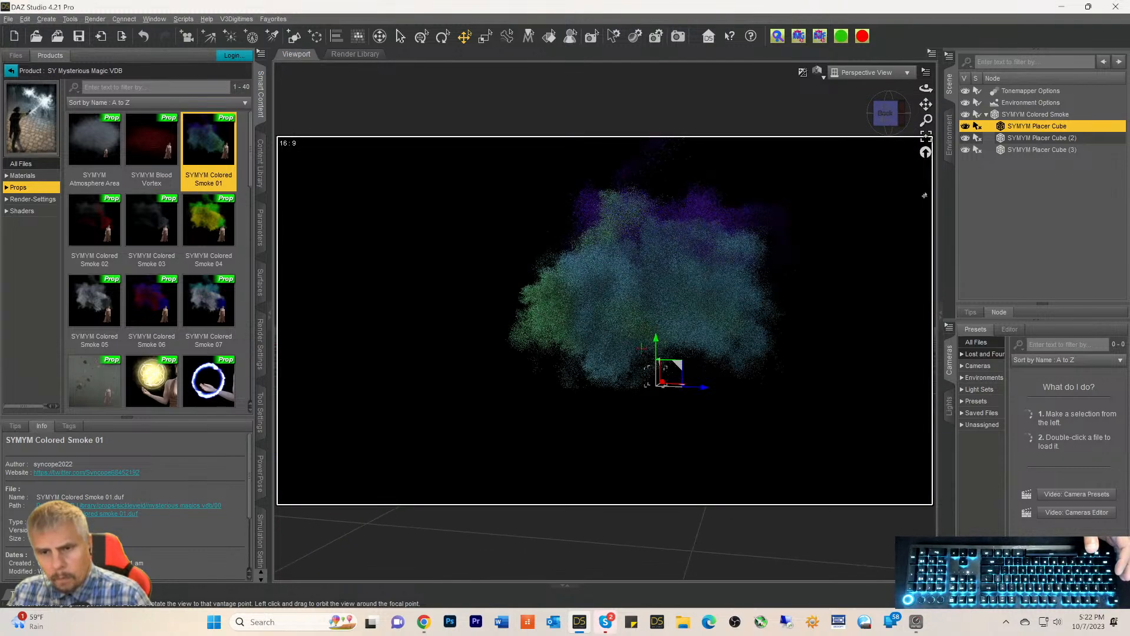
pyautogui.click(886, 115)
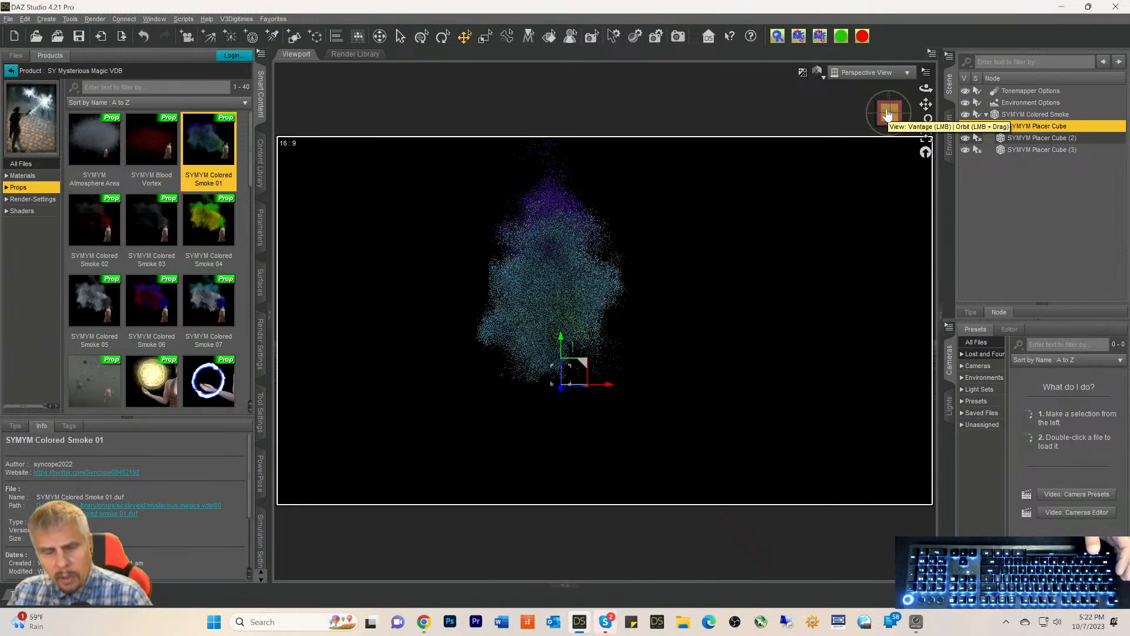
pyautogui.moveTo(887, 115); pyautogui.dragTo(874, 136)
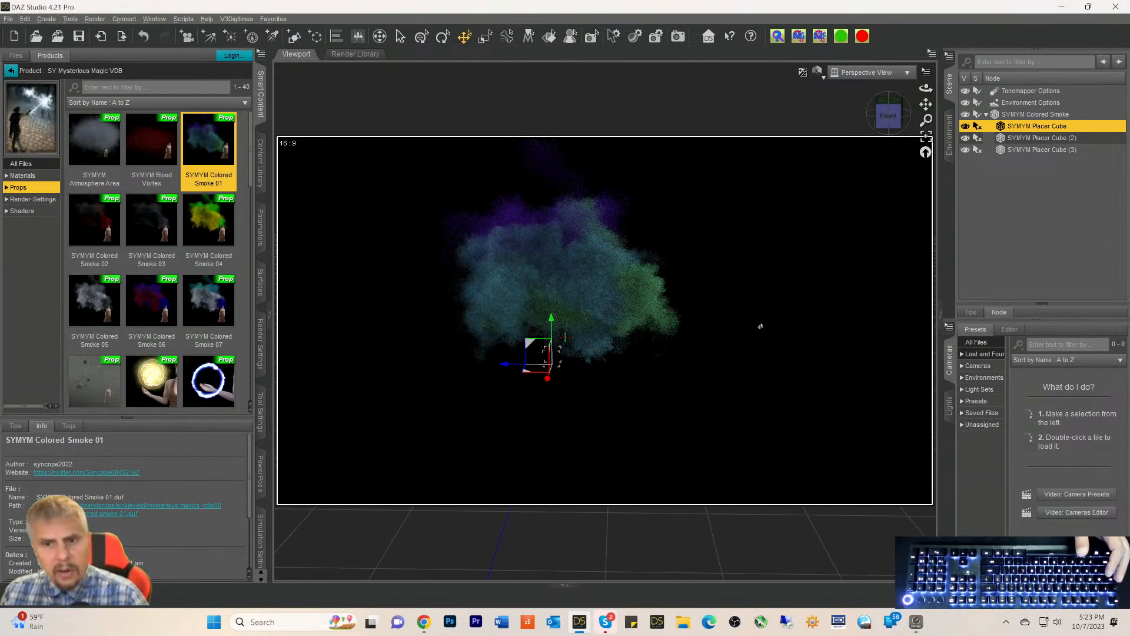
pyautogui.keyDown('ctrl'); pyautogui.keyDown('alt'); pyautogui.moveTo(652, 284); pyautogui.dragTo(654, 282); pyautogui.keyUp('alt'); pyautogui.keyUp('ctrl')
pyautogui.keyDown('ctrl'); pyautogui.keyDown('alt'); pyautogui.moveTo(549, 237); pyautogui.dragTo(546, 237); pyautogui.keyUp('alt'); pyautogui.keyUp('ctrl')
pyautogui.scroll(4, 606, 260)
pyautogui.scroll(2, 607, 260)
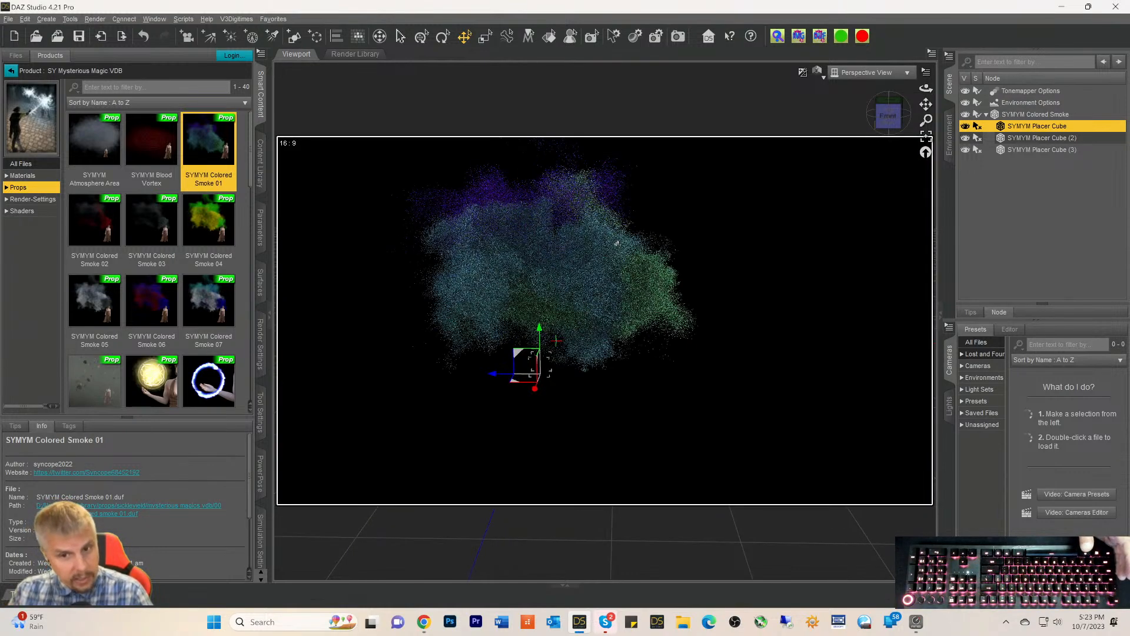
# Examine the colored smoke cloud from an angled front view, both from a distance and close up
pyautogui.click(884, 112)
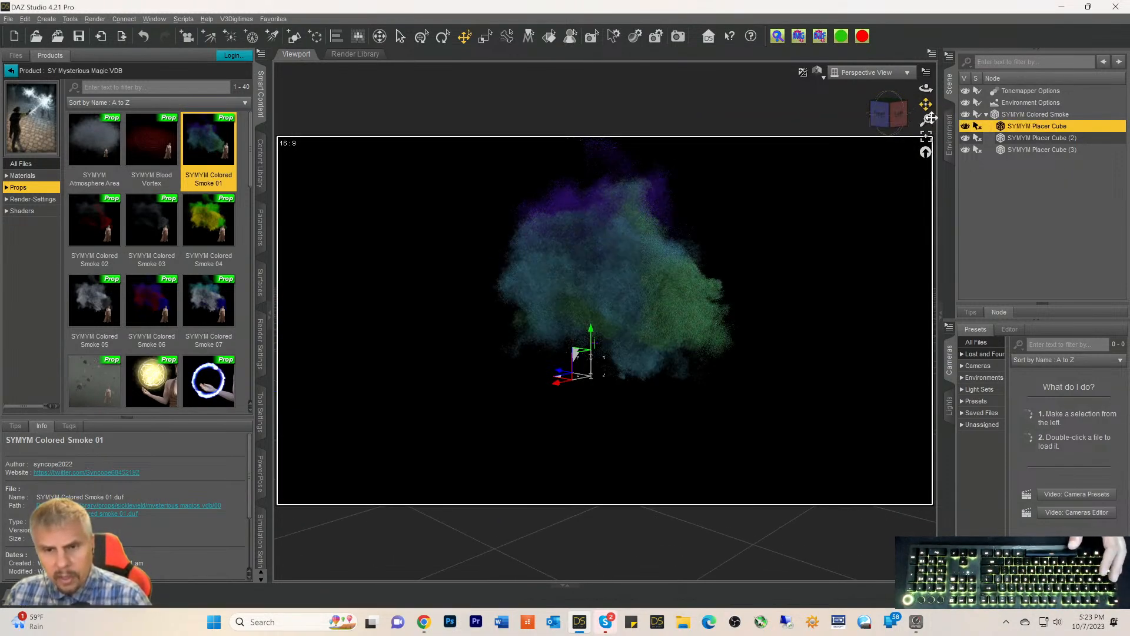
pyautogui.keyDown('ctrl'); pyautogui.keyDown('alt'); pyautogui.moveTo(581, 245); pyautogui.dragTo(583, 244); pyautogui.keyUp('alt'); pyautogui.keyUp('ctrl')
pyautogui.scroll(-2, 602, 237)
pyautogui.scroll(-3, 608, 234)
pyautogui.scroll(-1, 613, 212)
pyautogui.scroll(3, 613, 212)
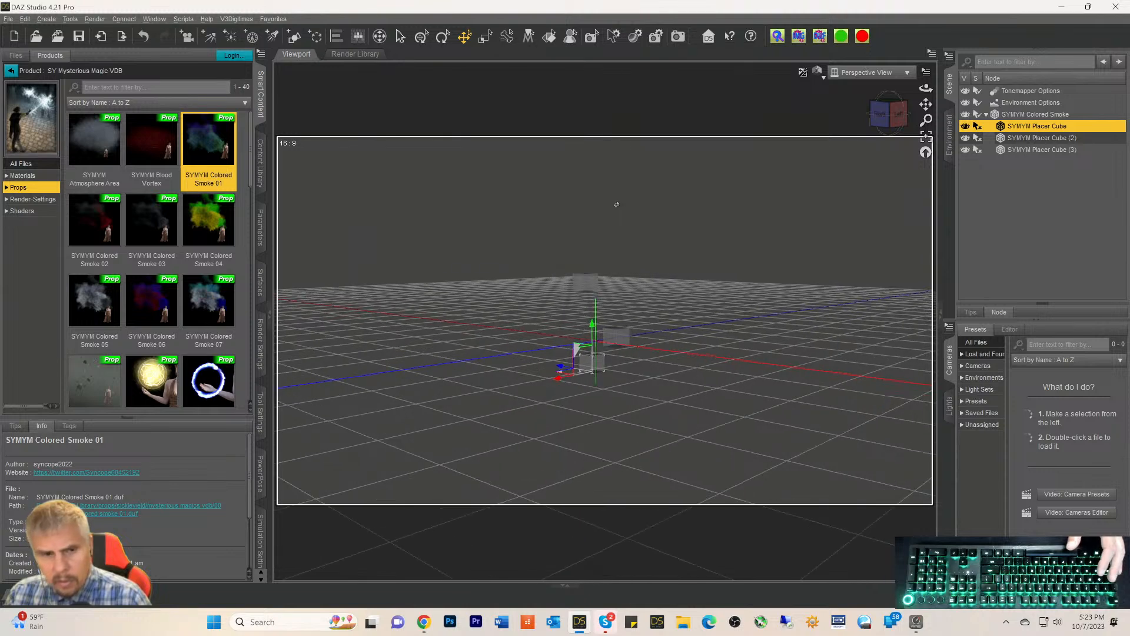
pyautogui.scroll(4, 613, 212)
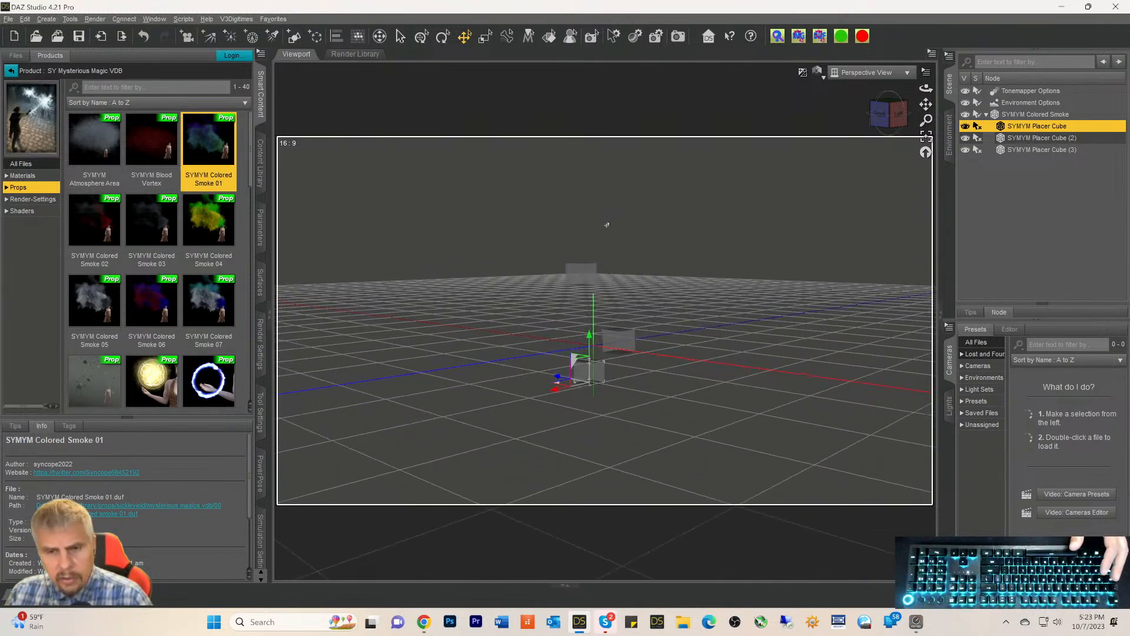
pyautogui.scroll(4, 601, 236)
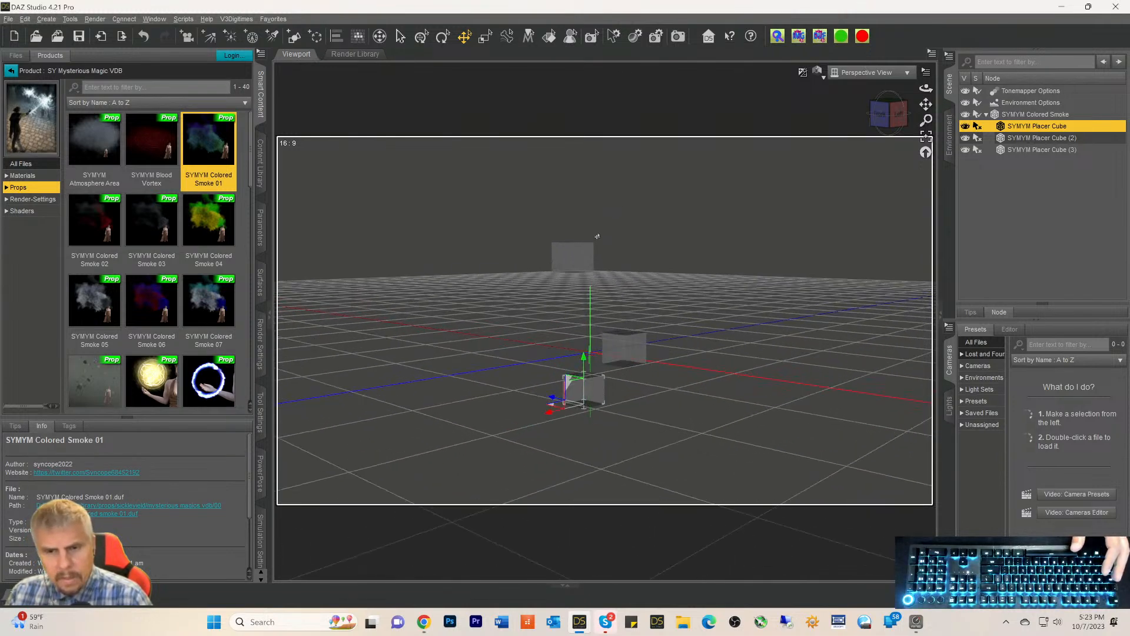
pyautogui.scroll(4, 597, 236)
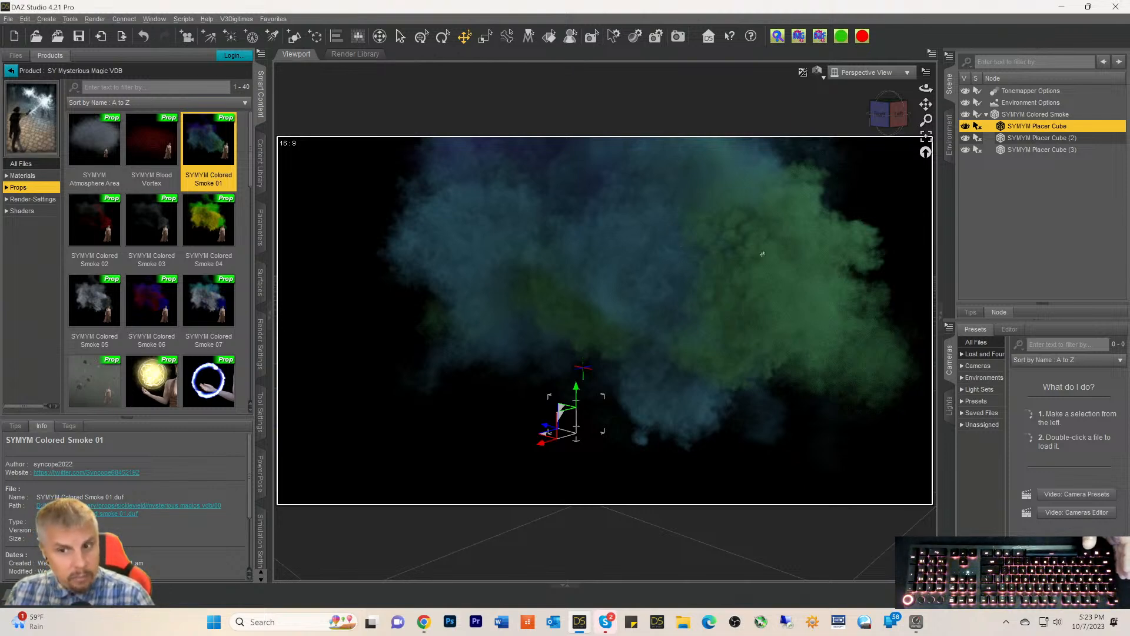
pyautogui.moveTo(882, 124); pyautogui.dragTo(882, 127)
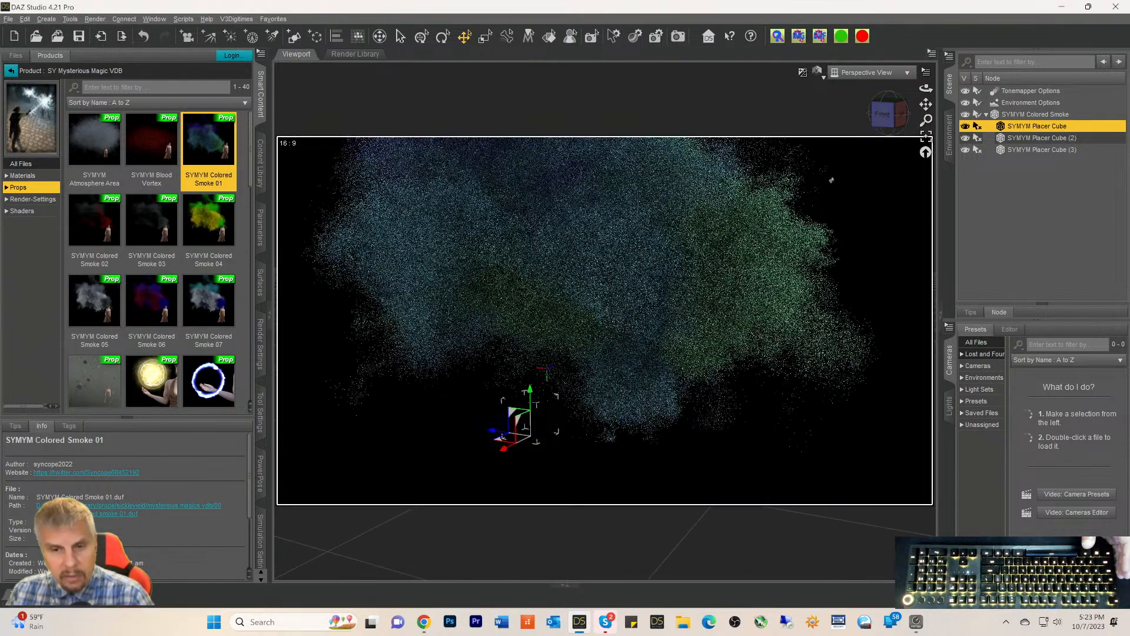
pyautogui.scroll(-2, 653, 221)
pyautogui.scroll(-2, 653, 220)
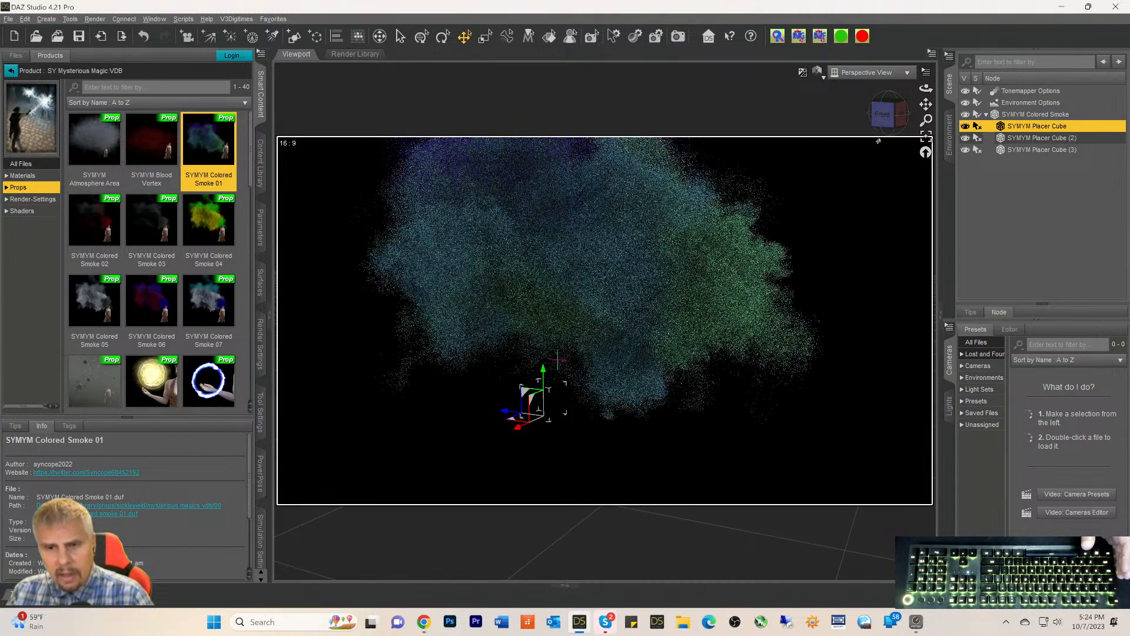
pyautogui.moveTo(926, 104); pyautogui.dragTo(961, 201)
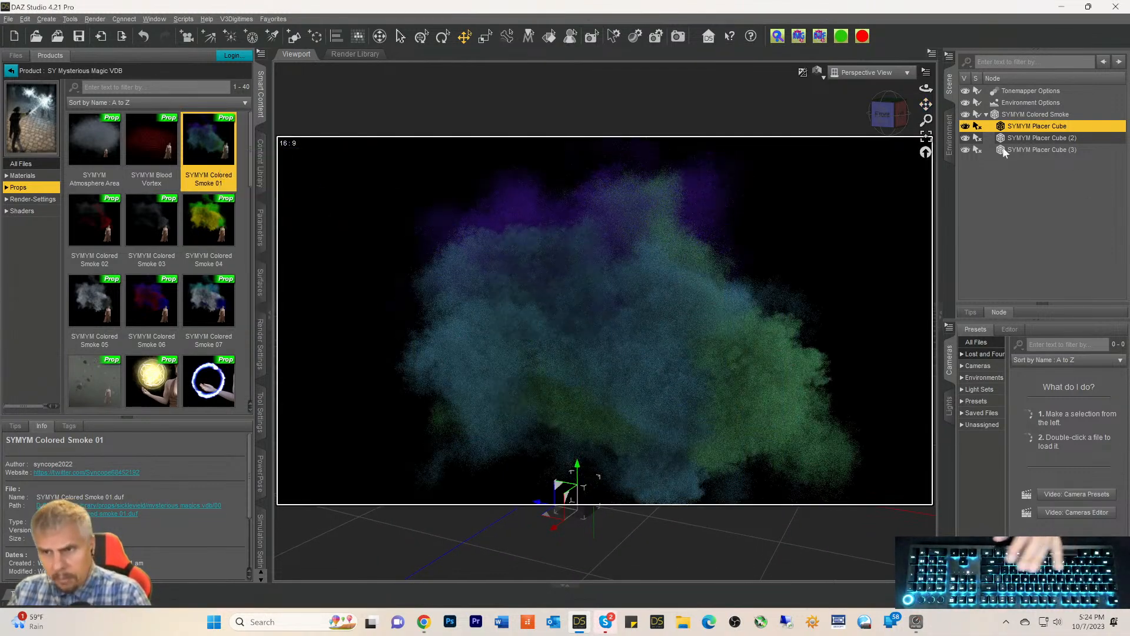
# Delete the SYMYM Colored Smoke group from the scene and load SYMYM Colored Smoke 02 in its place
pyautogui.click(1027, 114)
pyautogui.press('Delete')
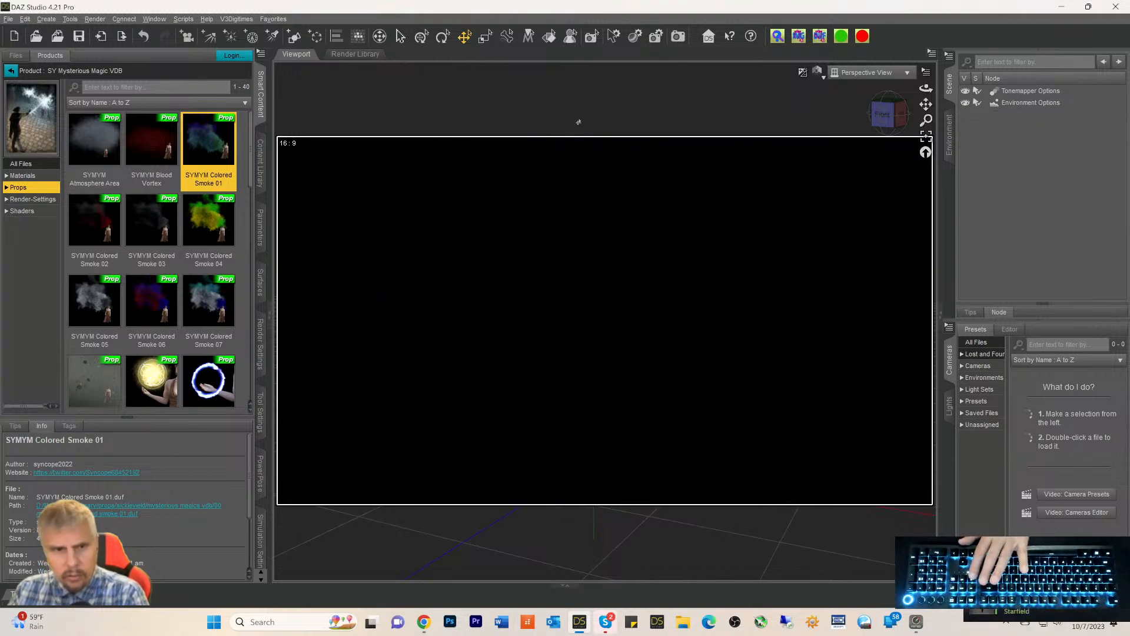
pyautogui.doubleClick(132, 200)
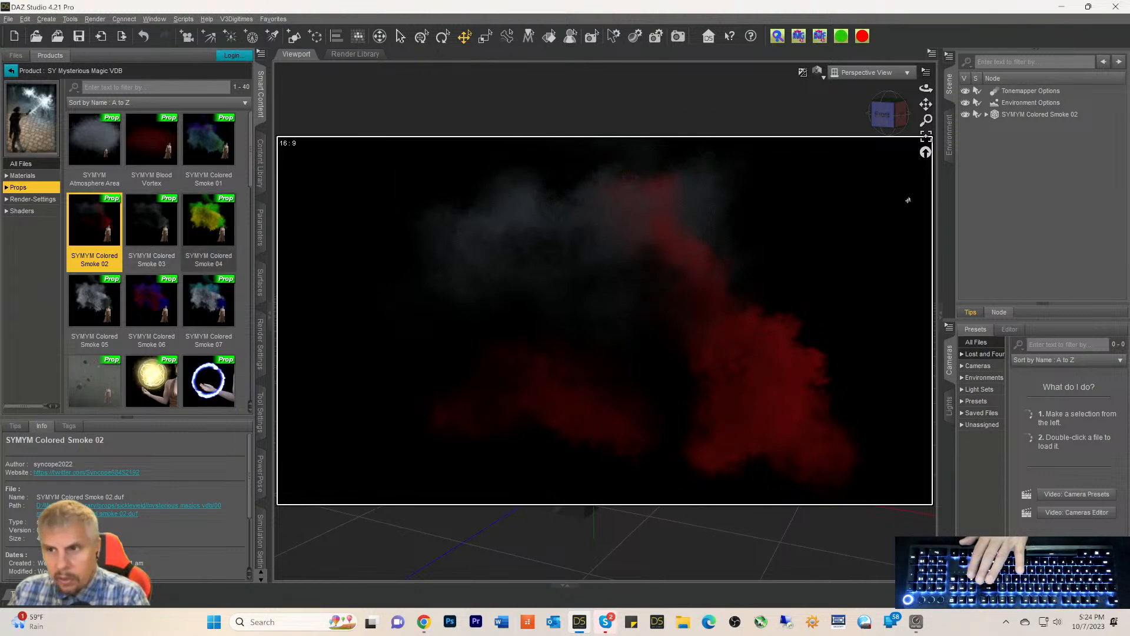
# Remove SYMYM Colored Smoke 02 from the scene and load the SYMYM Colored Smoke 03 prop
pyautogui.click(1007, 115)
pyautogui.press('Delete')
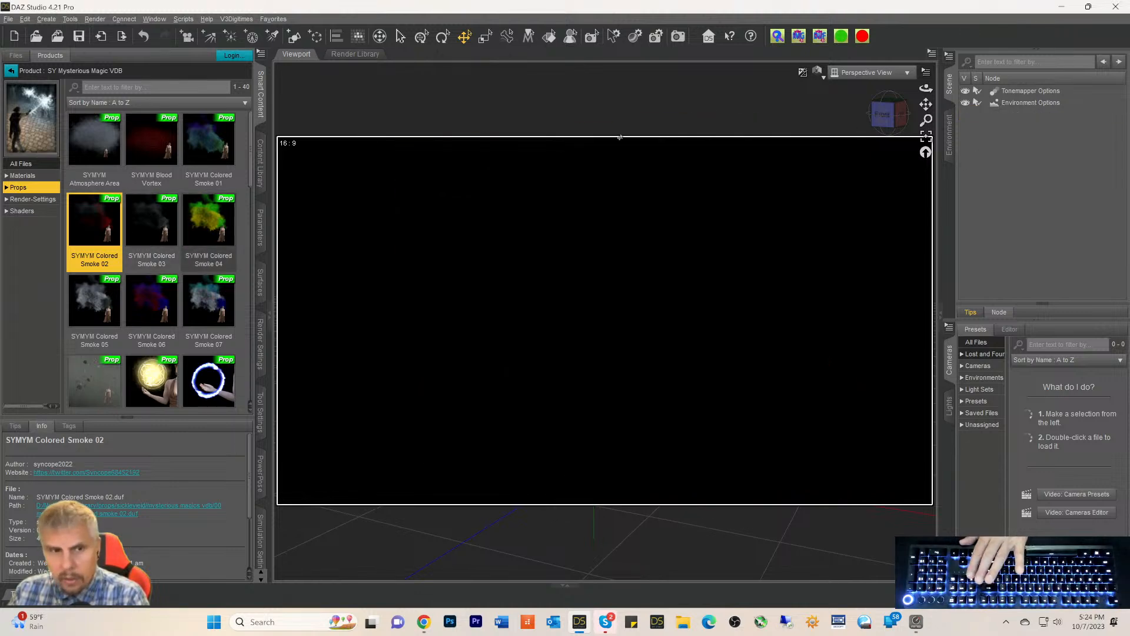
pyautogui.doubleClick(170, 218)
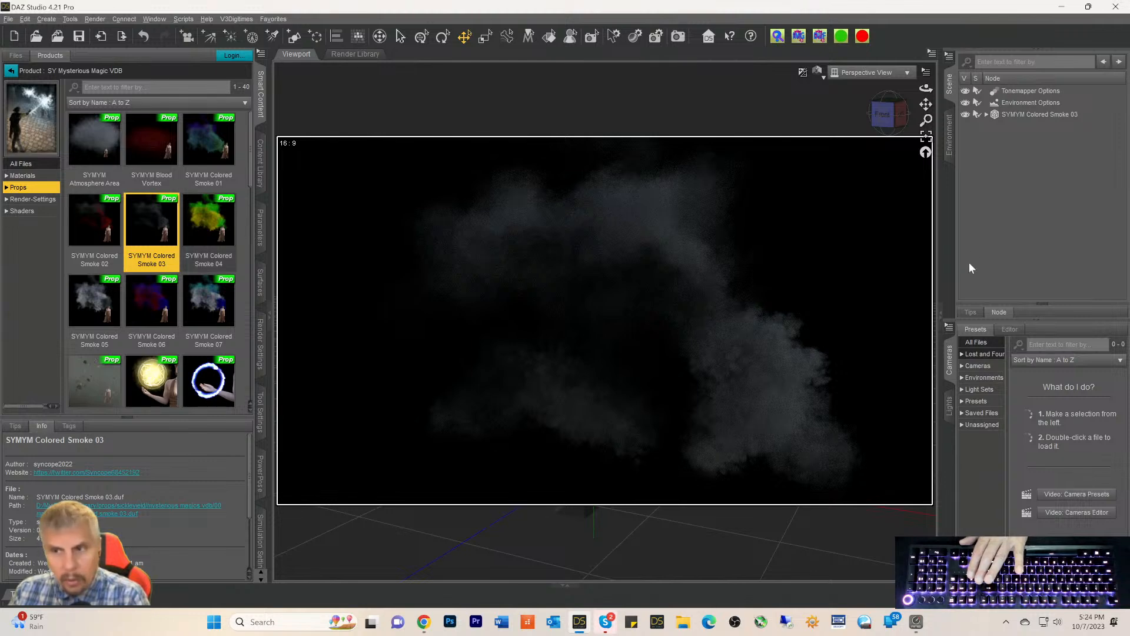
# Replace SYMYM Colored Smoke 03 in the scene with the SYMYM Colored Smoke 04 prop
pyautogui.click(1008, 114)
pyautogui.press('Delete')
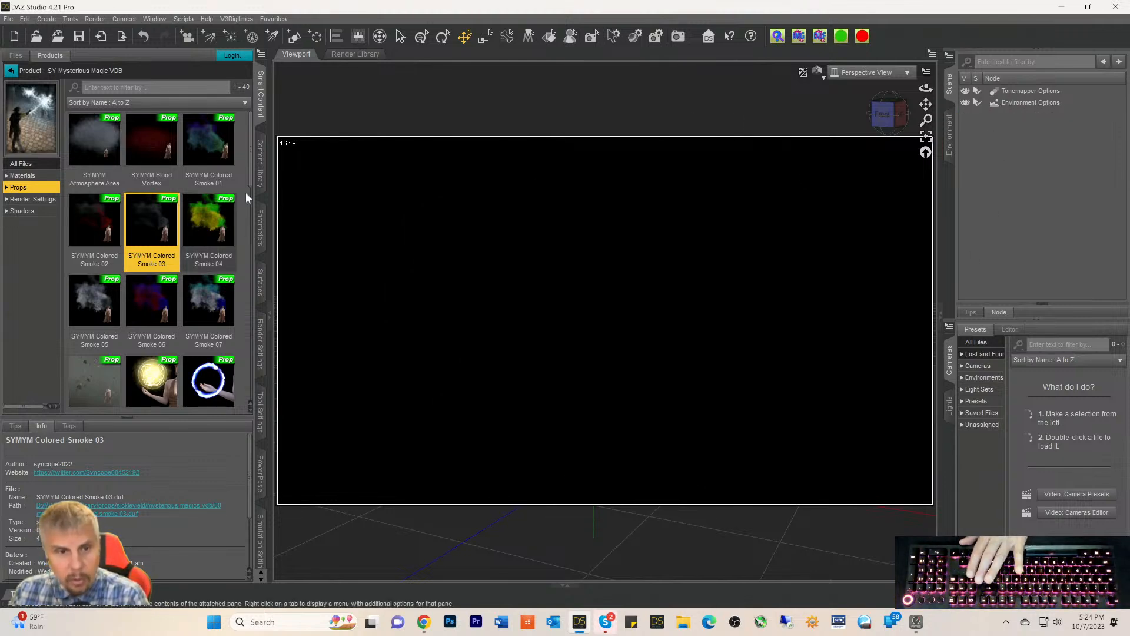
pyautogui.click(219, 222)
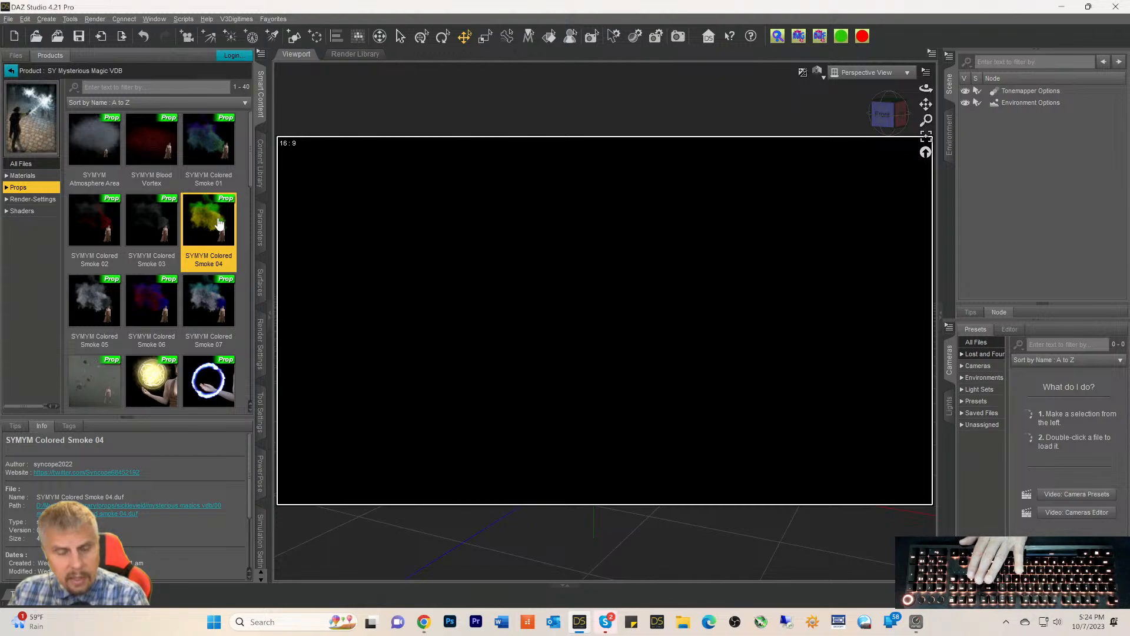
pyautogui.doubleClick(213, 228)
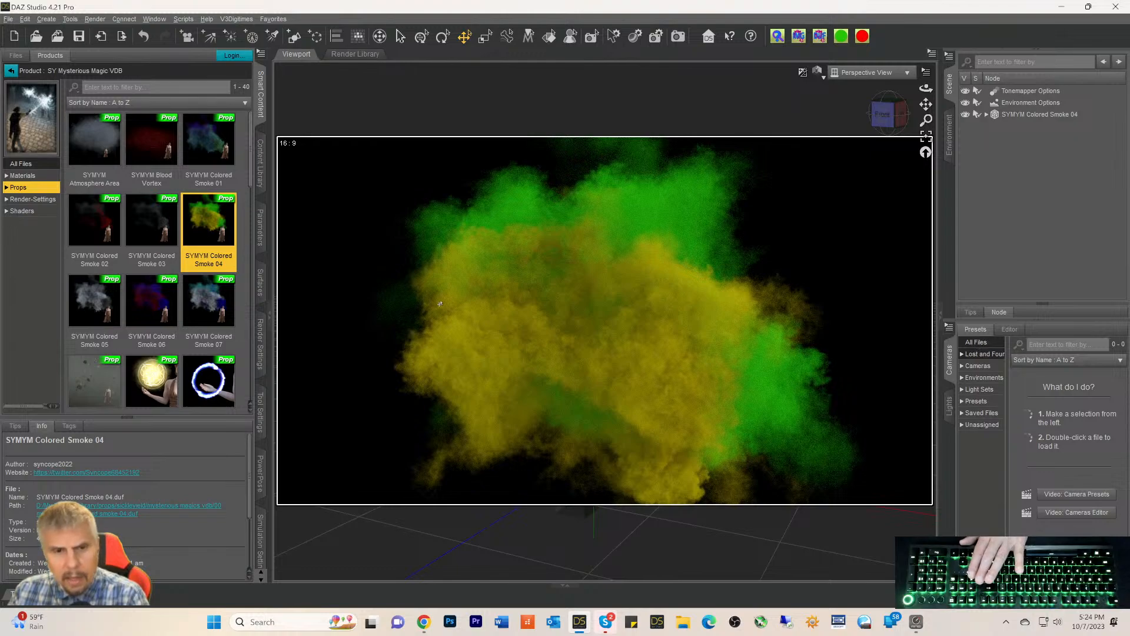
# Replace SYMYM Colored Smoke 04 with SYMYM Colored Smoke 05 and view the cloud from slightly farther away
pyautogui.click(997, 115)
pyautogui.press('Delete')
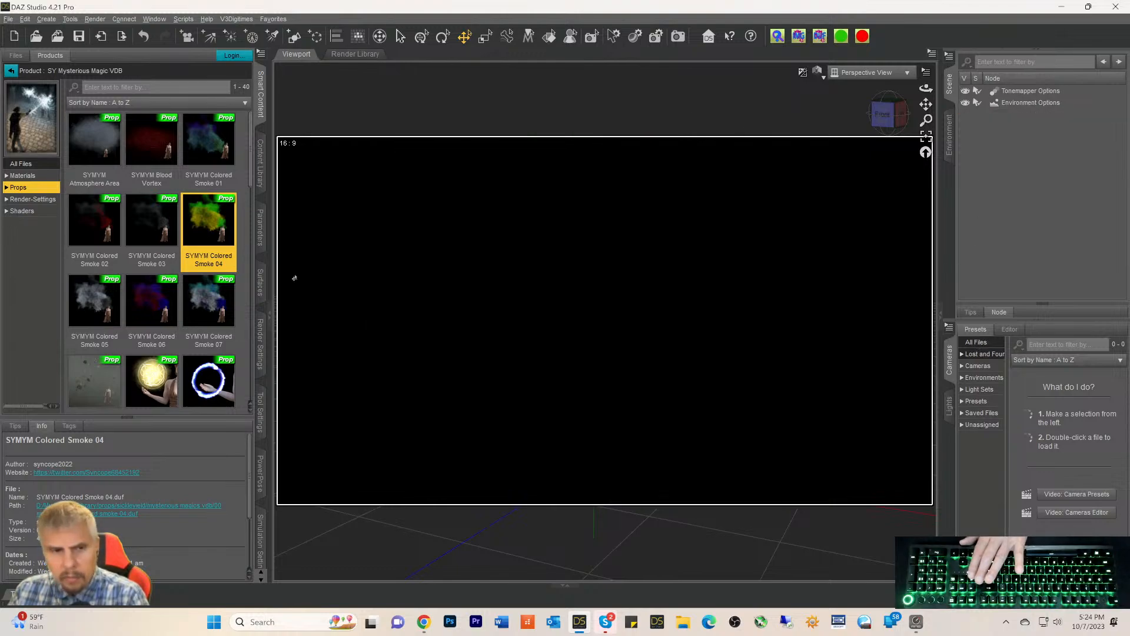
pyautogui.click(92, 300)
pyautogui.doubleClick(92, 300)
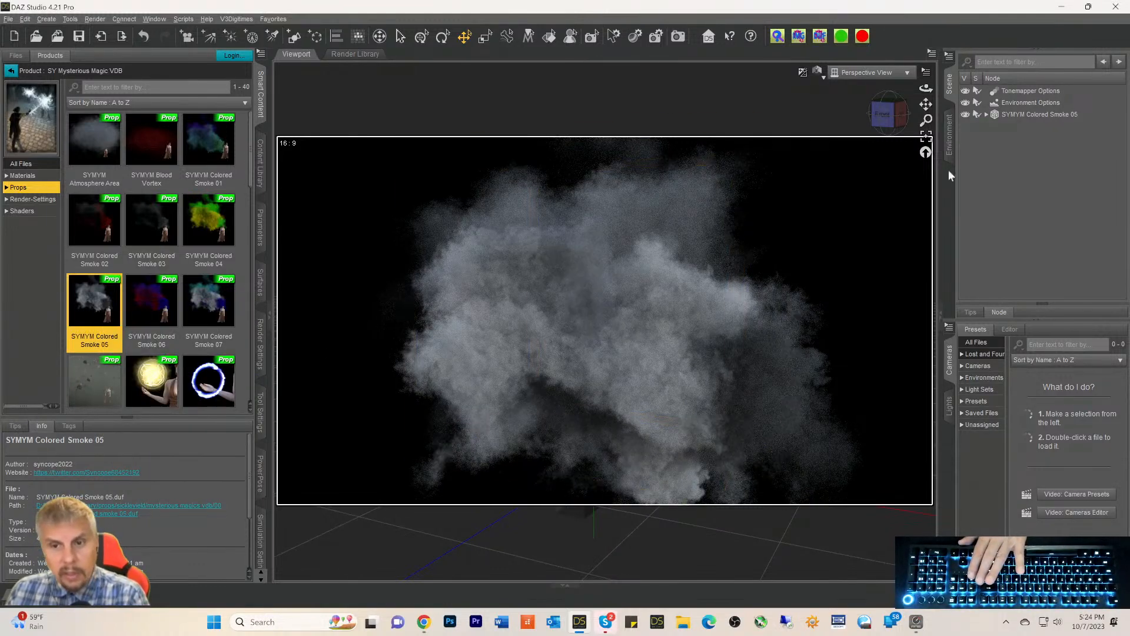
pyautogui.scroll(3, 769, 259)
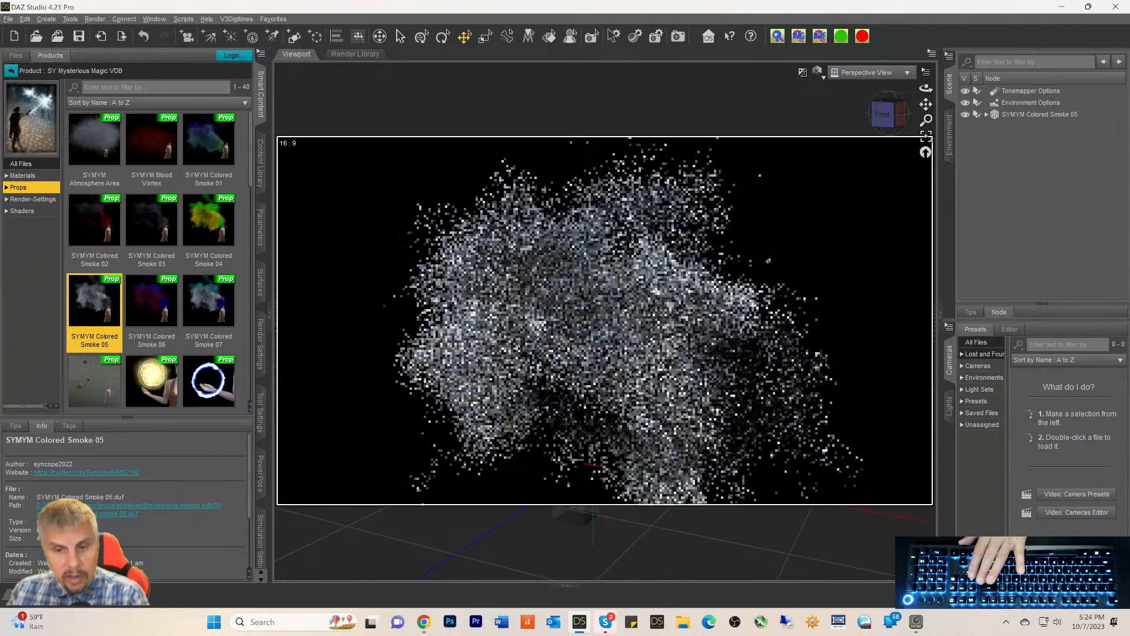
pyautogui.scroll(-3, 769, 261)
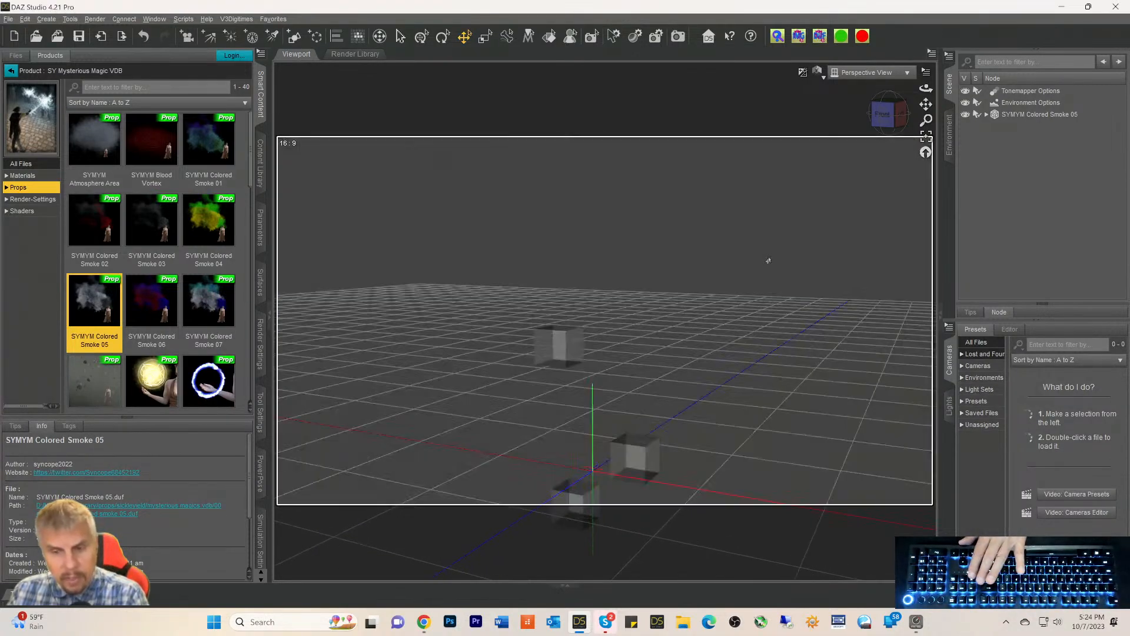
pyautogui.scroll(-3, 769, 260)
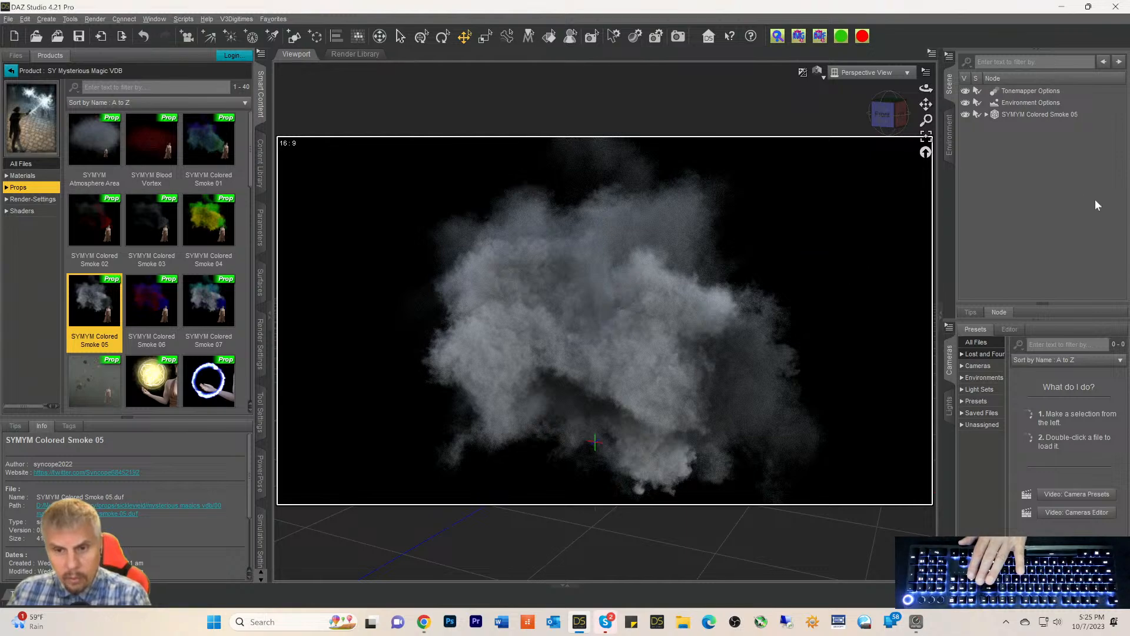
# Delete SYMYM Colored Smoke 05 and load the SYMYM Colored Smoke 06 prop
pyautogui.click(1075, 114)
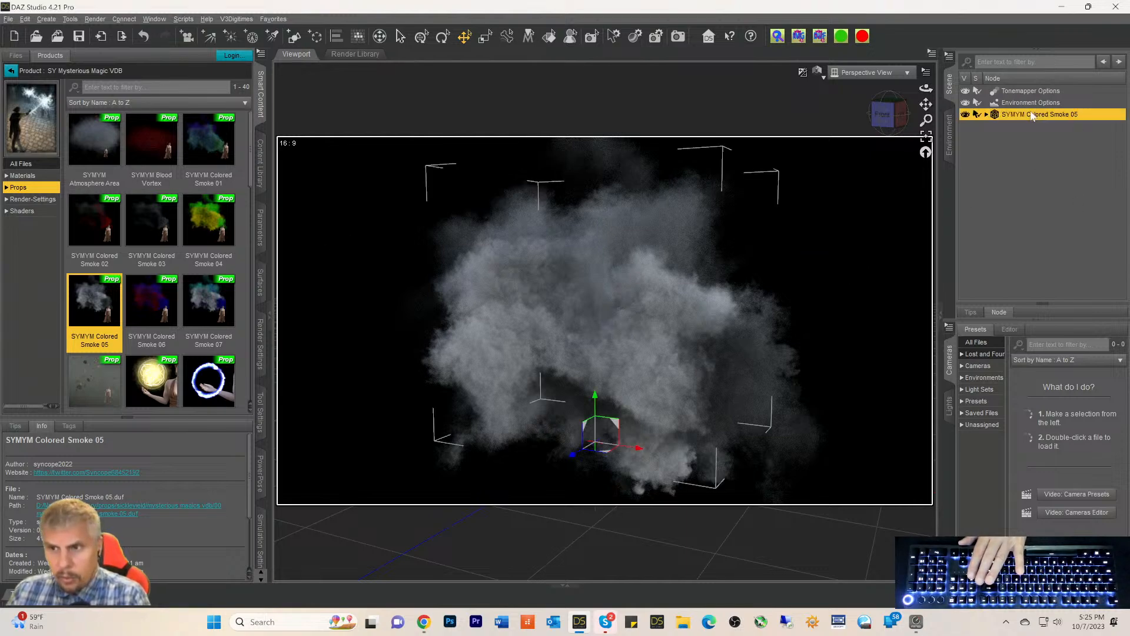
pyautogui.press('Delete')
pyautogui.click(166, 287)
pyautogui.doubleClick(166, 286)
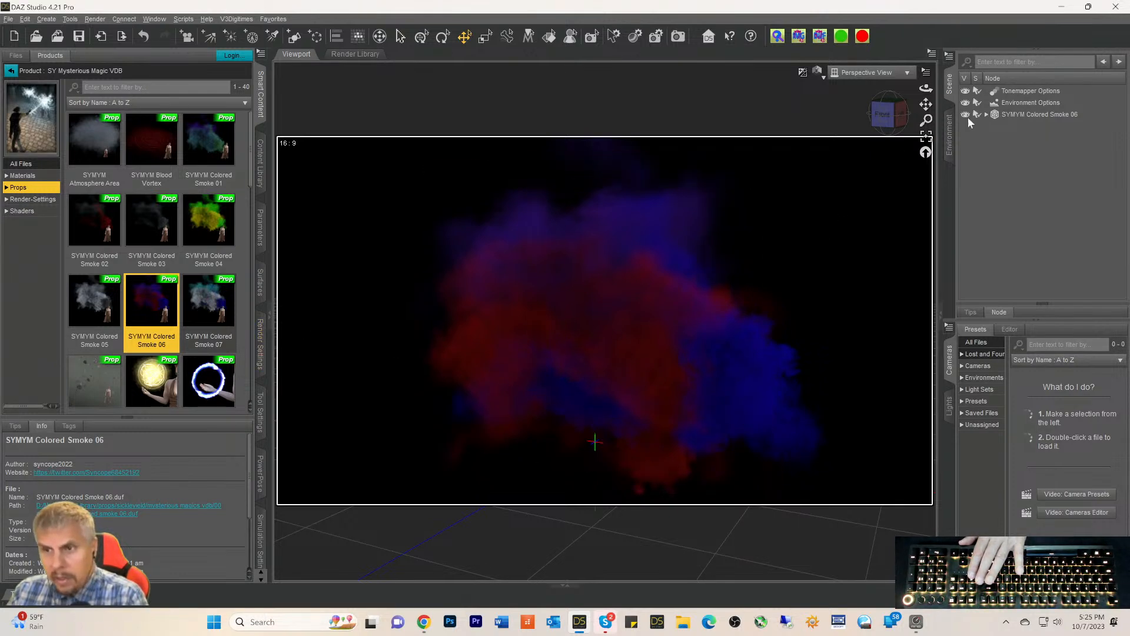
# Expand the SYMYM Colored Smoke 06 group and select its three placer cubes in turn to see where they sit
pyautogui.click(987, 115)
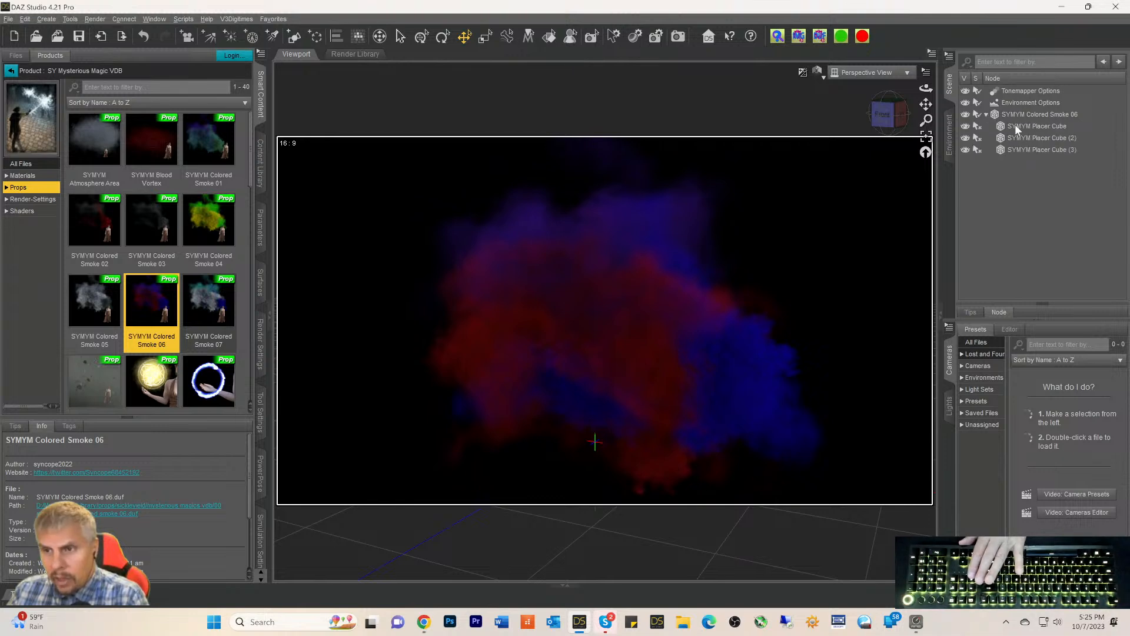
pyautogui.click(1015, 125)
pyautogui.click(1012, 139)
pyautogui.click(1015, 150)
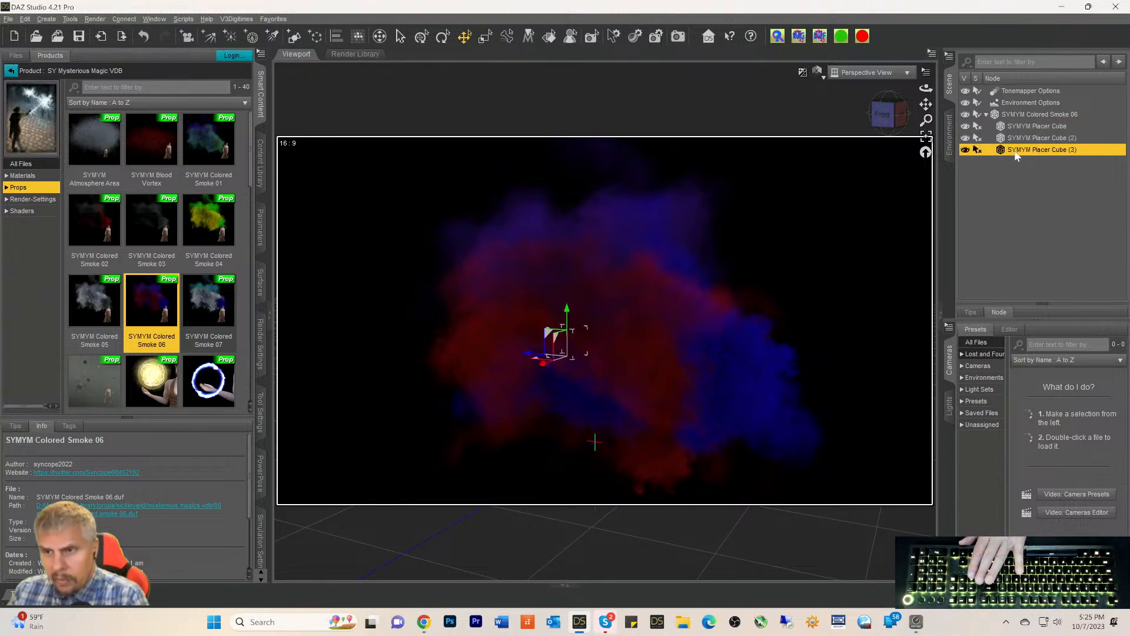
pyautogui.click(1015, 126)
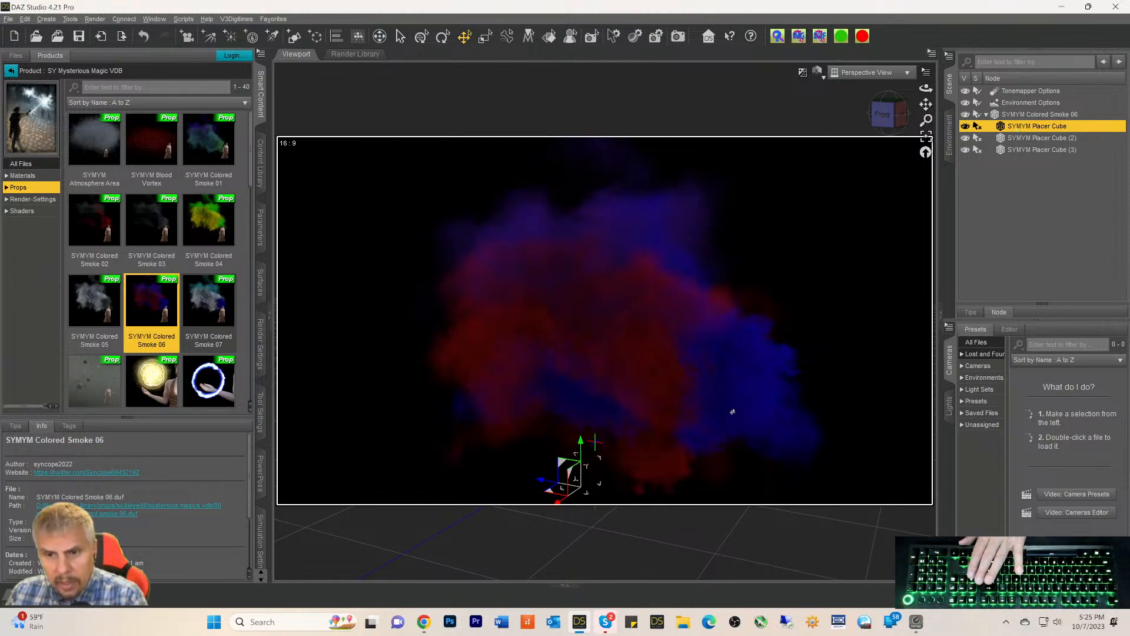
# Delete the SYMYM Colored Smoke 06 group with its placer cubes and load SYMYM Colored Smoke 07
pyautogui.click(1018, 114)
pyautogui.press('Delete')
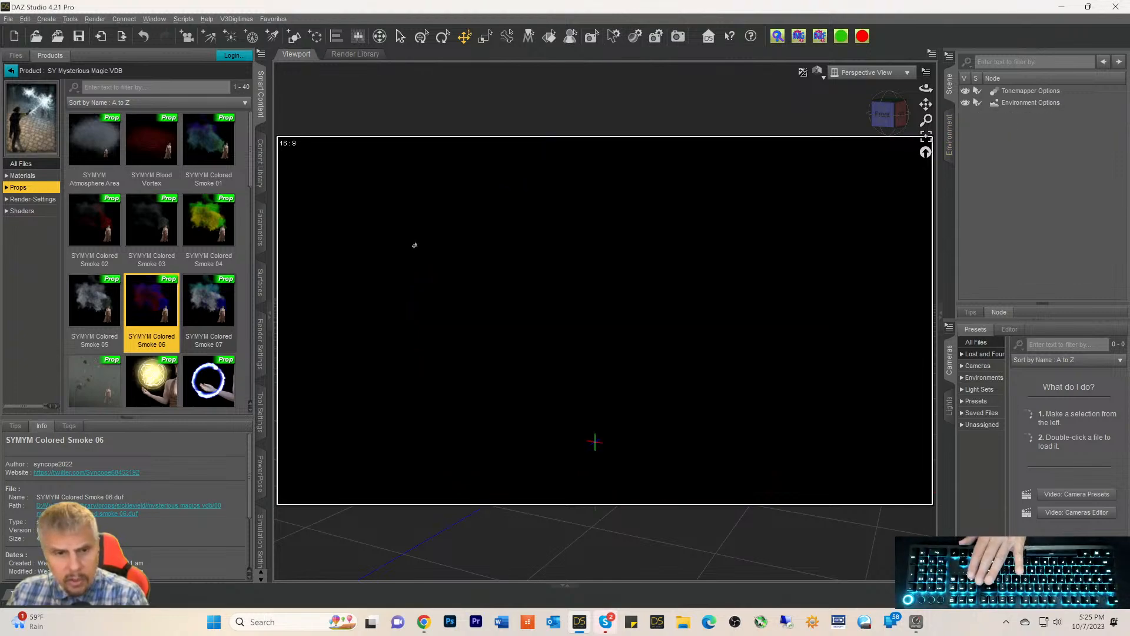
pyautogui.doubleClick(214, 311)
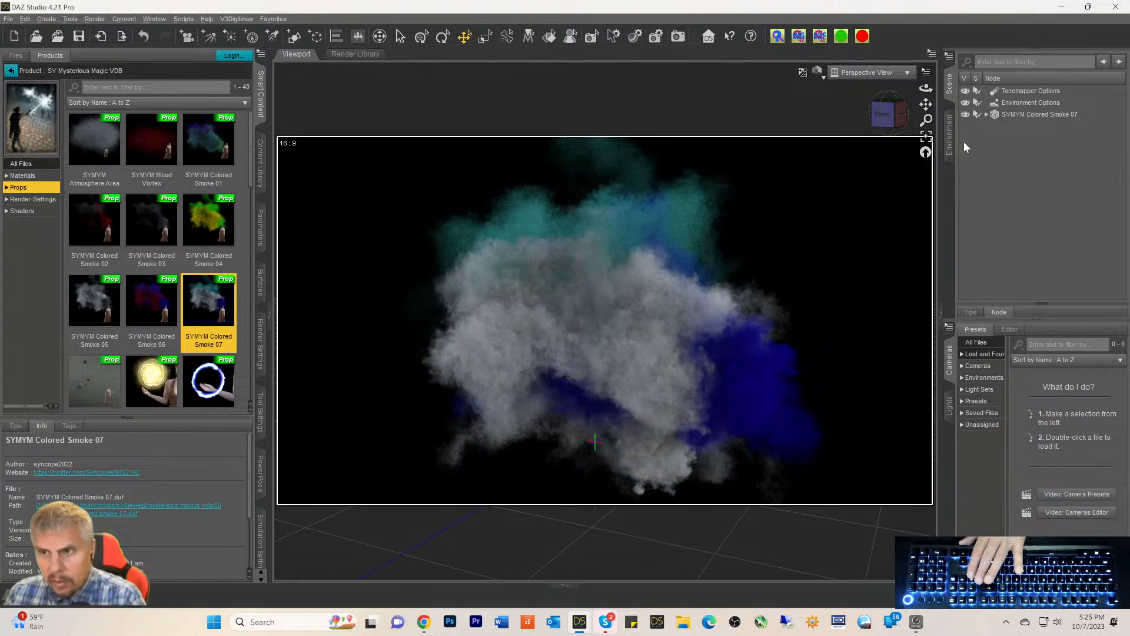
# Remove SYMYM Colored Smoke 07 from the scene and load the SYMYM Floating Rocks prop
pyautogui.click(997, 114)
pyautogui.press('Delete')
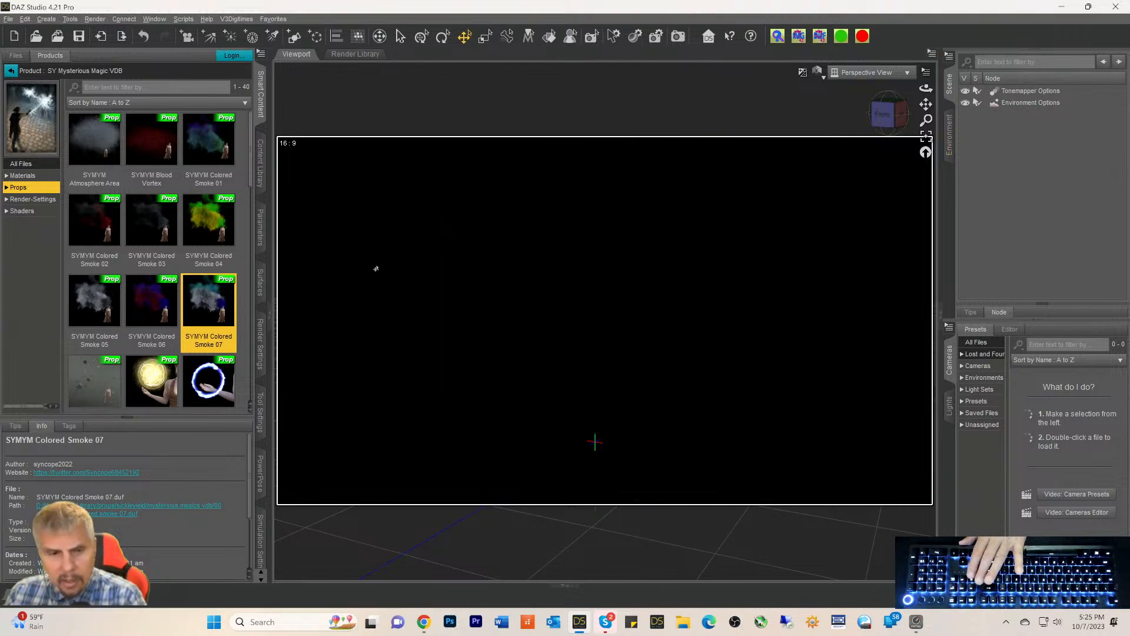
pyautogui.scroll(-5, 118, 323)
pyautogui.scroll(5, 115, 310)
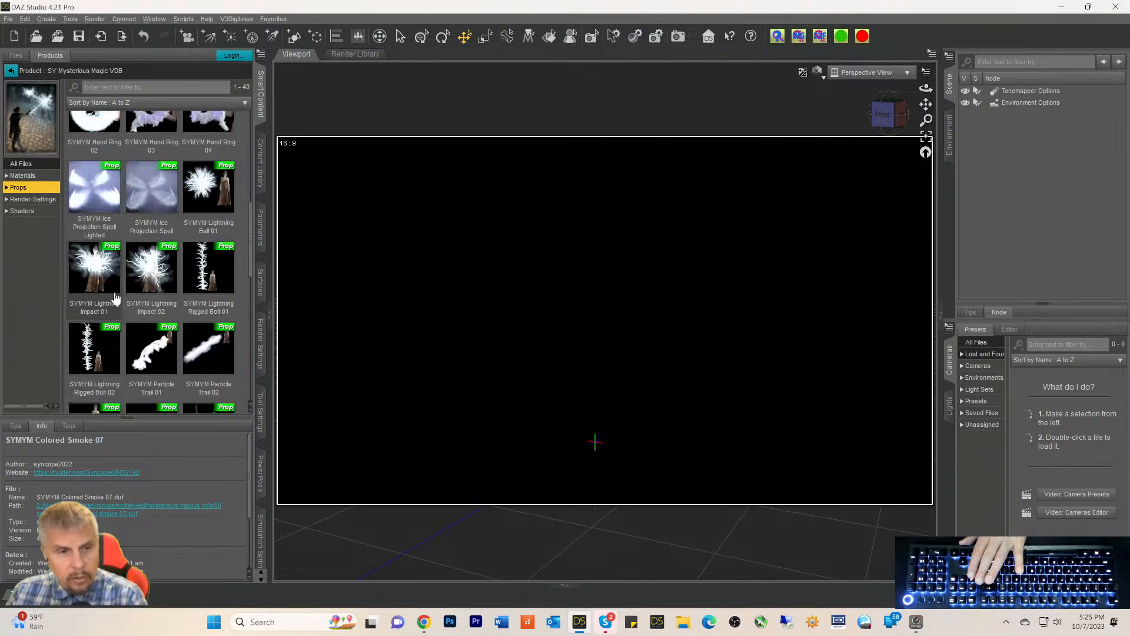
pyautogui.moveTo(115, 304)
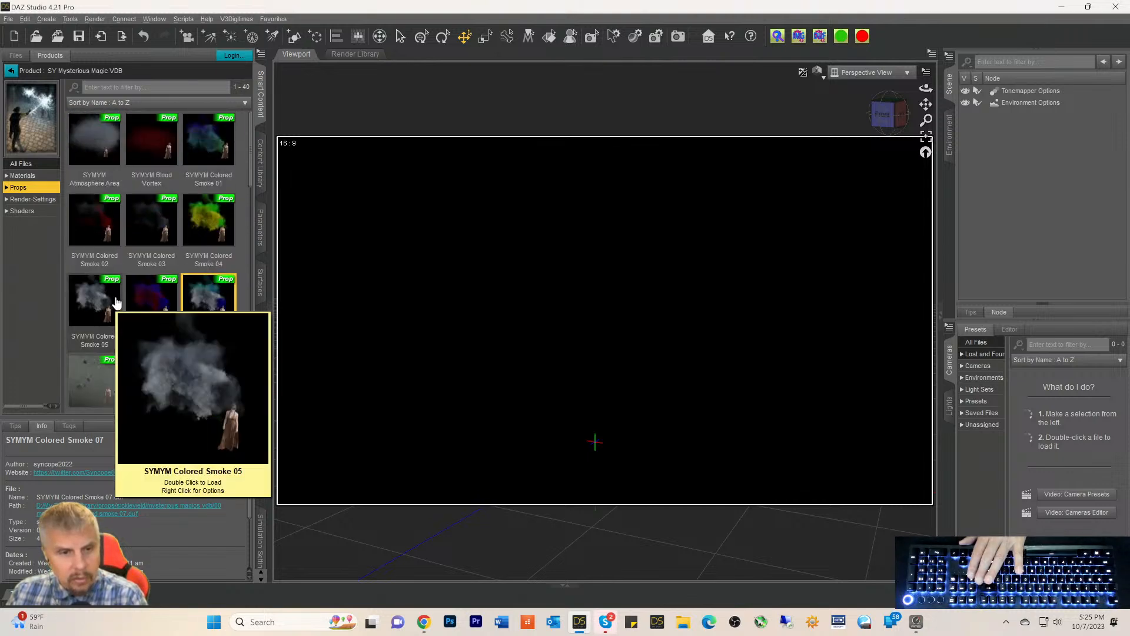
pyautogui.click(92, 377)
pyautogui.scroll(-3, 145, 331)
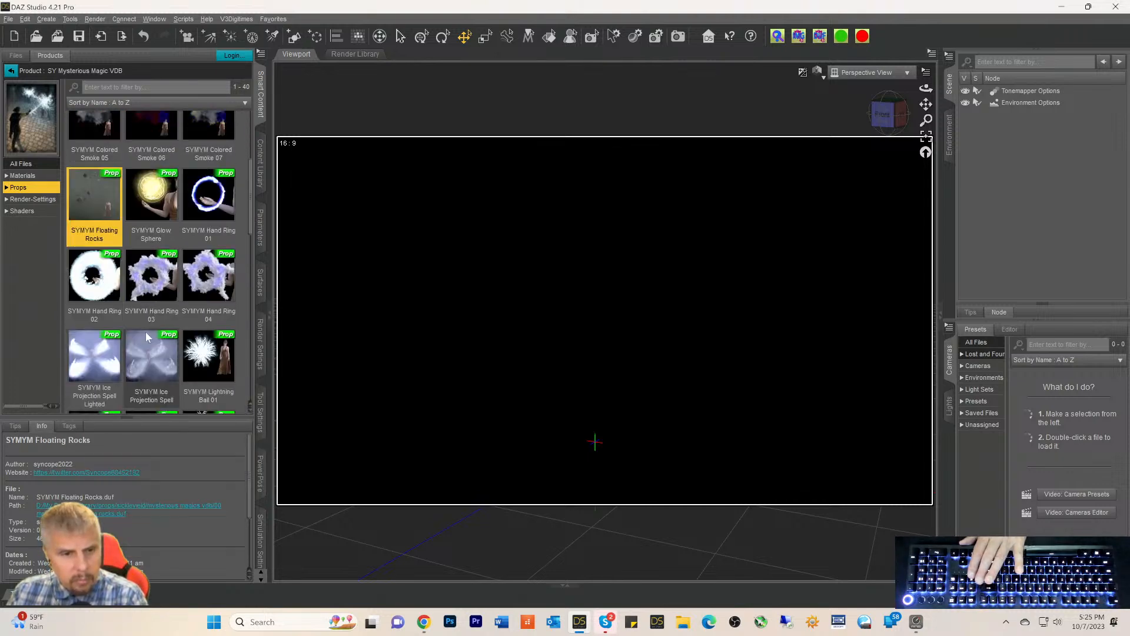
pyautogui.scroll(3, 145, 331)
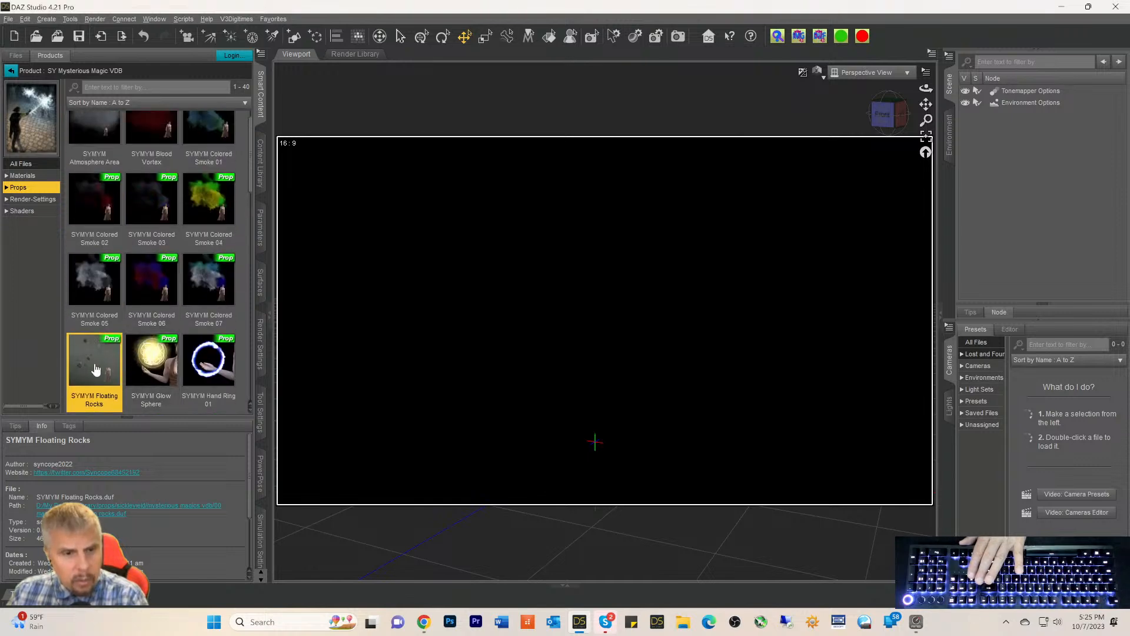
pyautogui.doubleClick(92, 369)
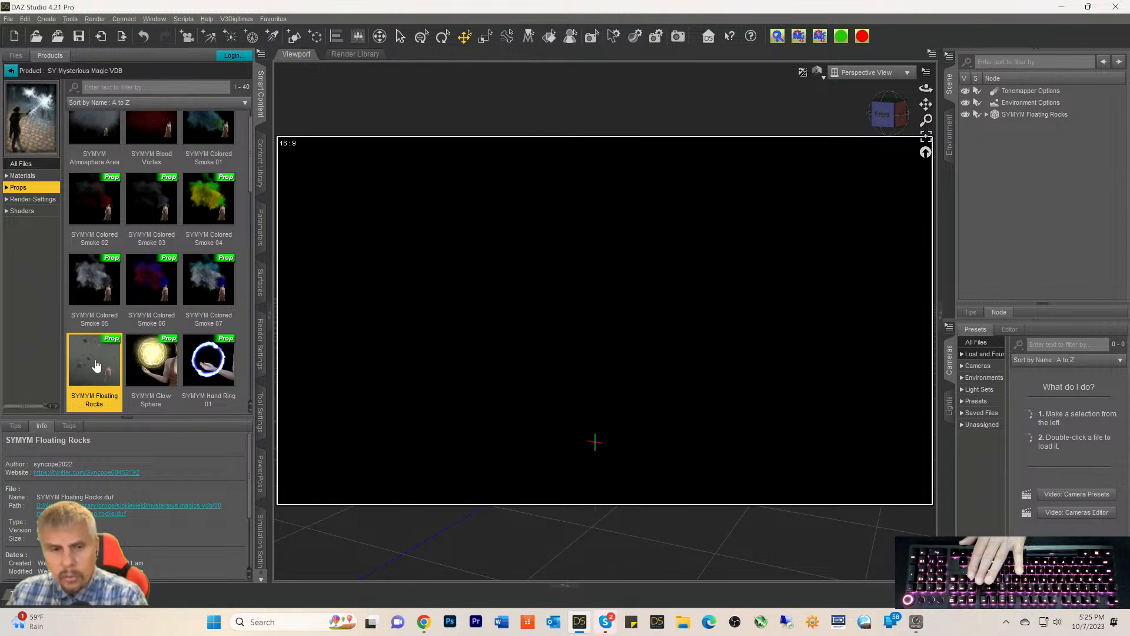
# Select SYMYM Floating Rocks and view it from far enough away to see the full extent of its rocks and dust
pyautogui.click(1009, 116)
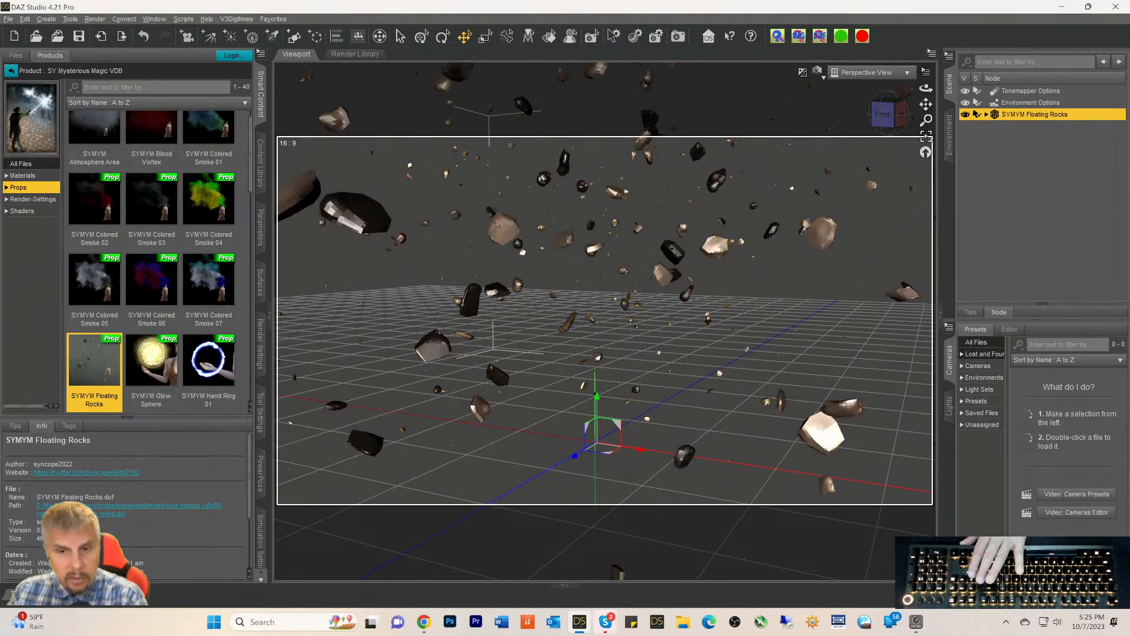
pyautogui.scroll(-3, 750, 346)
pyautogui.scroll(-4, 749, 256)
pyautogui.scroll(-4, 749, 226)
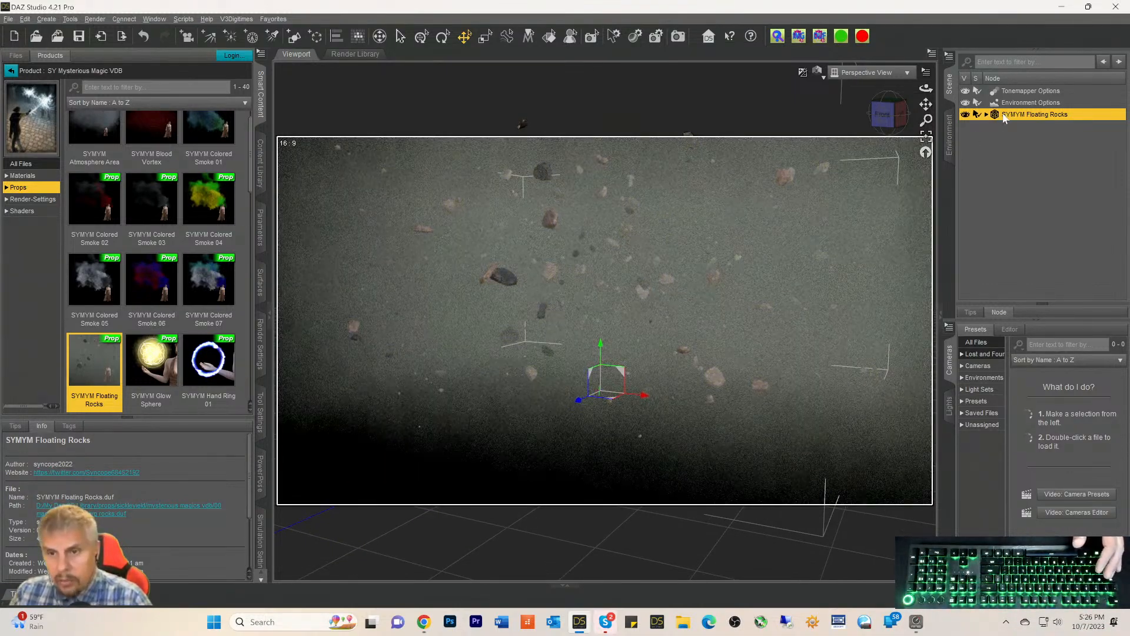
pyautogui.scroll(-2, 728, 291)
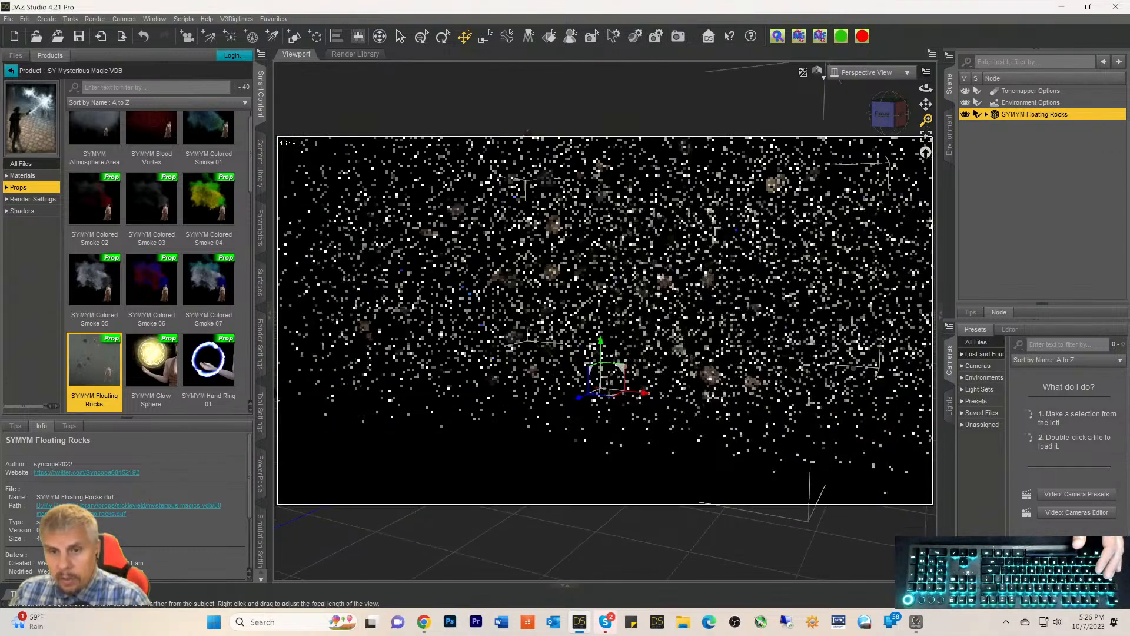
pyautogui.moveTo(926, 120); pyautogui.dragTo(926, 141)
pyautogui.click(925, 137)
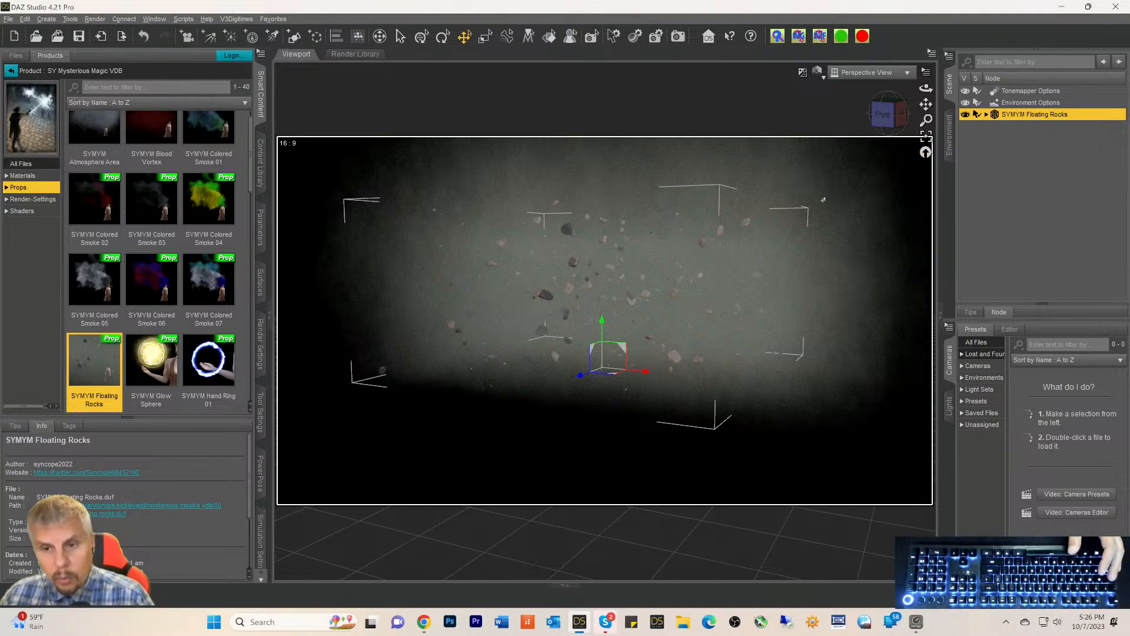
# Examine the floating rocks and surrounding dust from the front, with the prop centered in the frame
pyautogui.moveTo(889, 124); pyautogui.dragTo(902, 118)
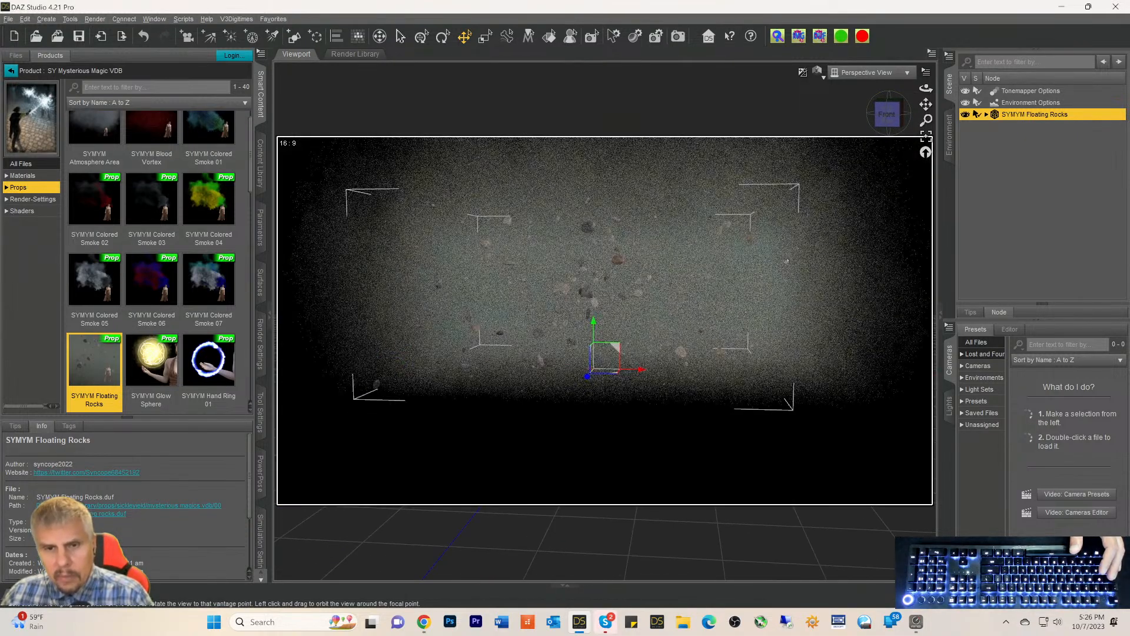
pyautogui.scroll(-3, 782, 241)
pyautogui.scroll(-2, 782, 241)
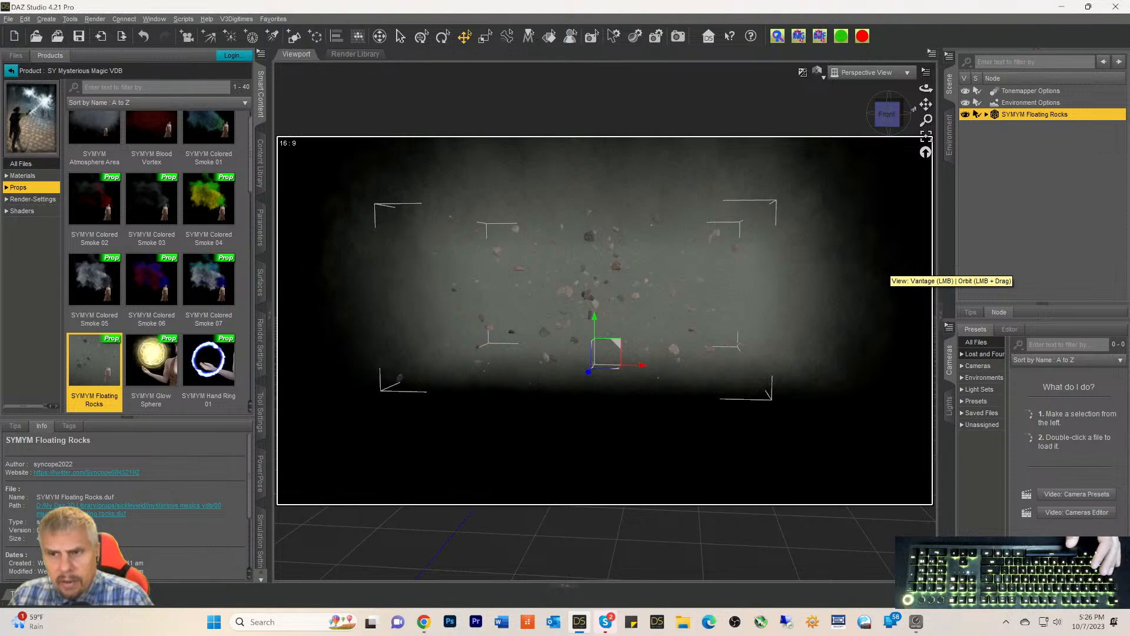
pyautogui.moveTo(926, 105); pyautogui.dragTo(922, 132)
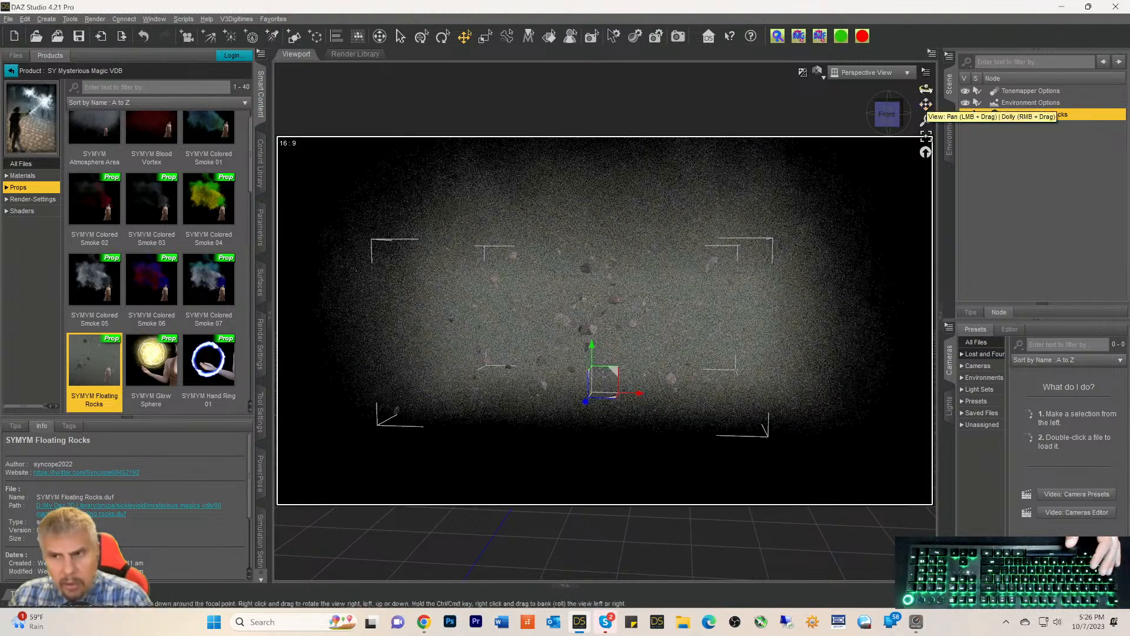
pyautogui.moveTo(926, 104); pyautogui.dragTo(925, 115)
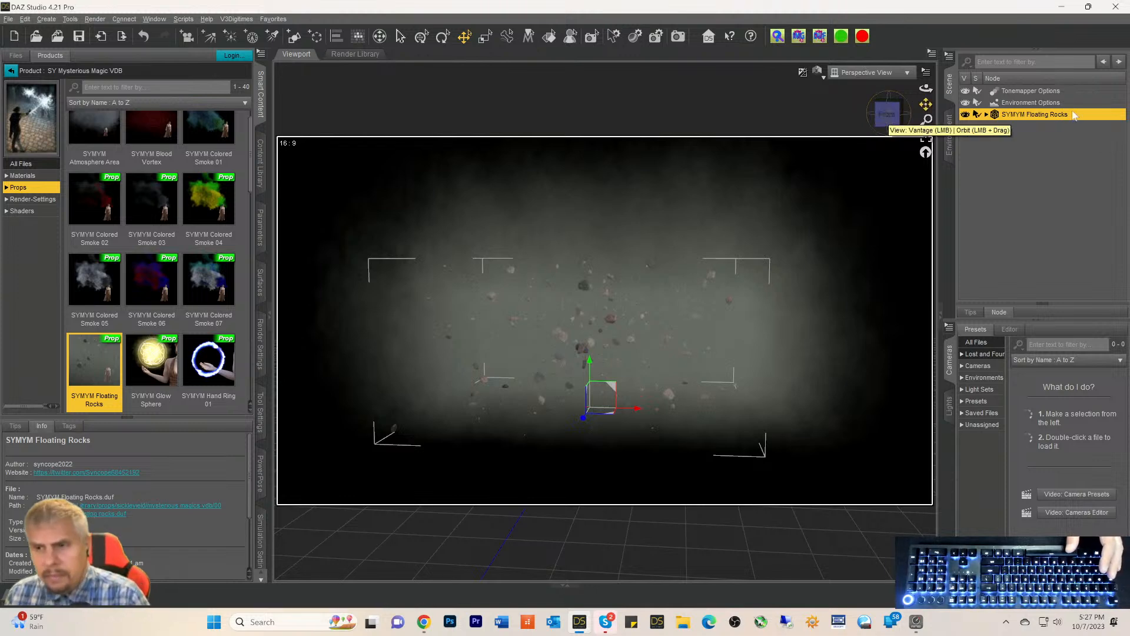
# Delete SYMYM Floating Rocks from the scene and return to the props listed around it
pyautogui.press('Delete')
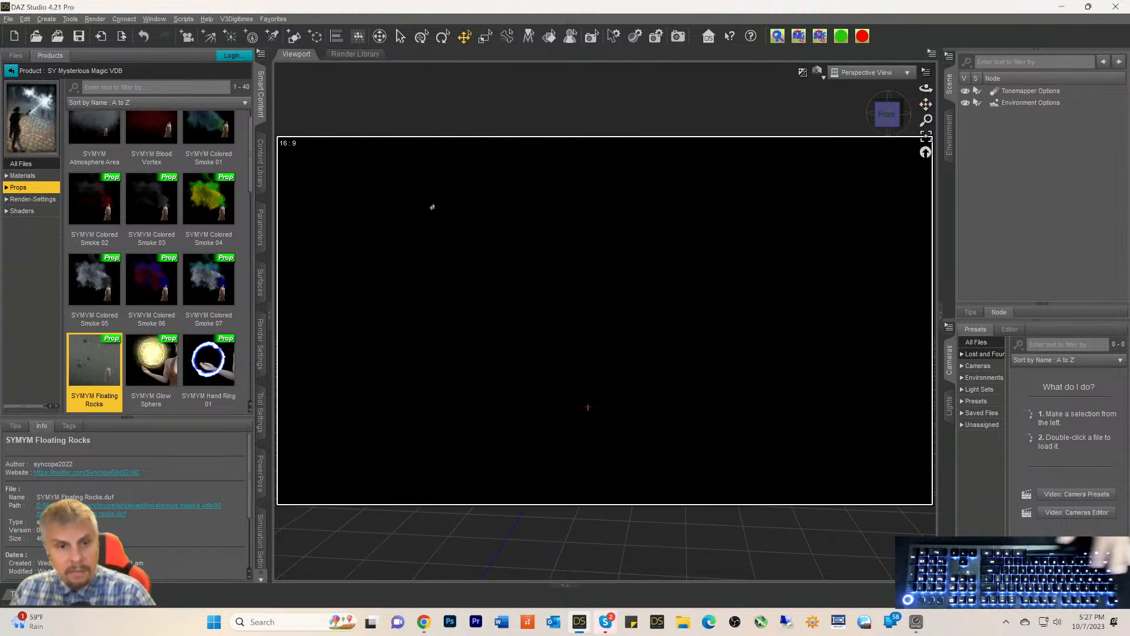
pyautogui.scroll(-3, 174, 298)
pyautogui.scroll(3, 159, 329)
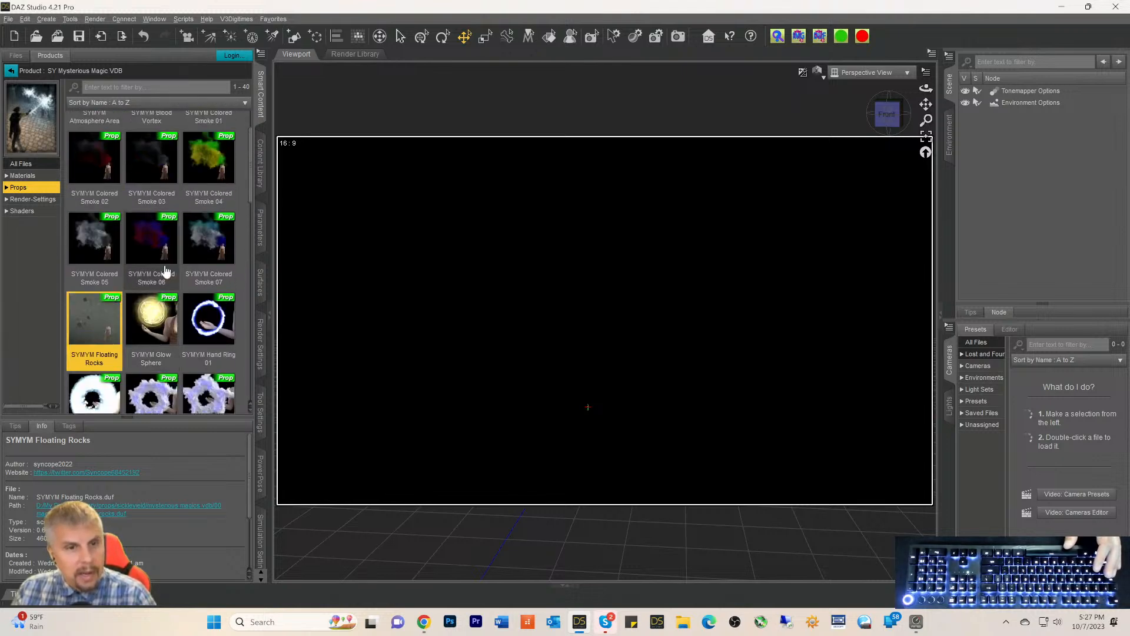
# Load the SYMYM Glow Sphere prop into the scene, select it and frame it in the view
pyautogui.doubleClick(145, 366)
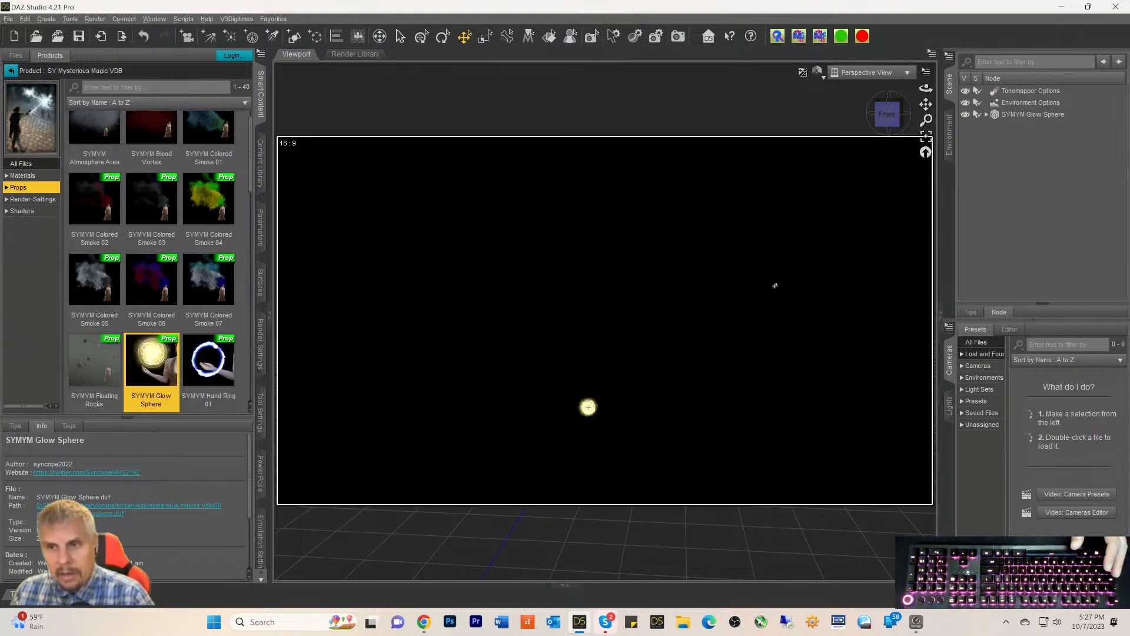
pyautogui.click(990, 115)
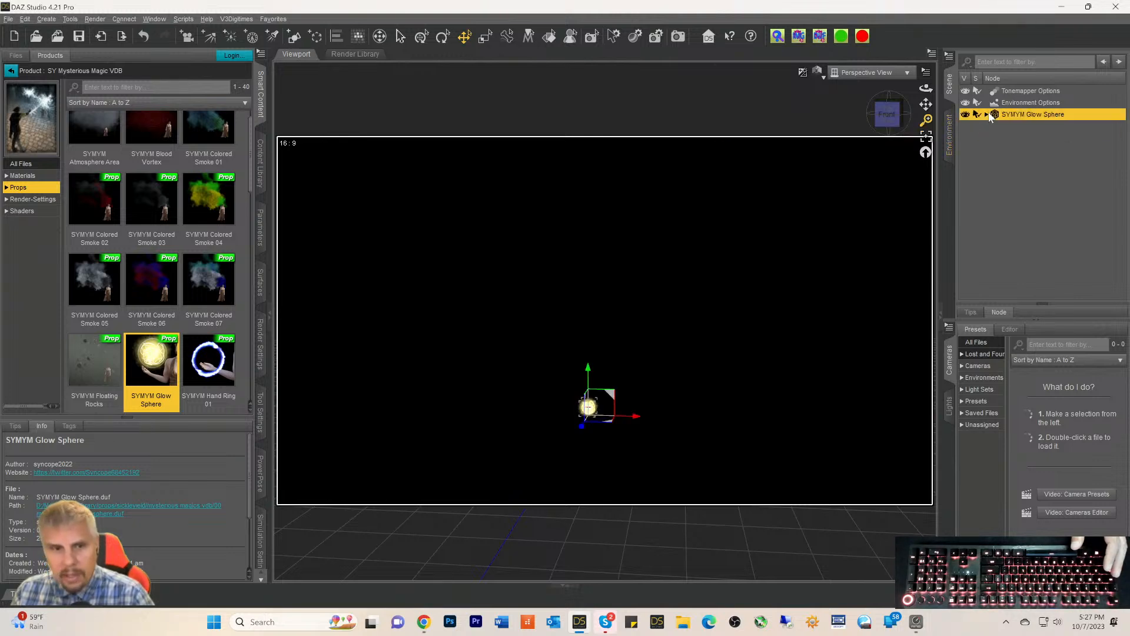
pyautogui.click(926, 138)
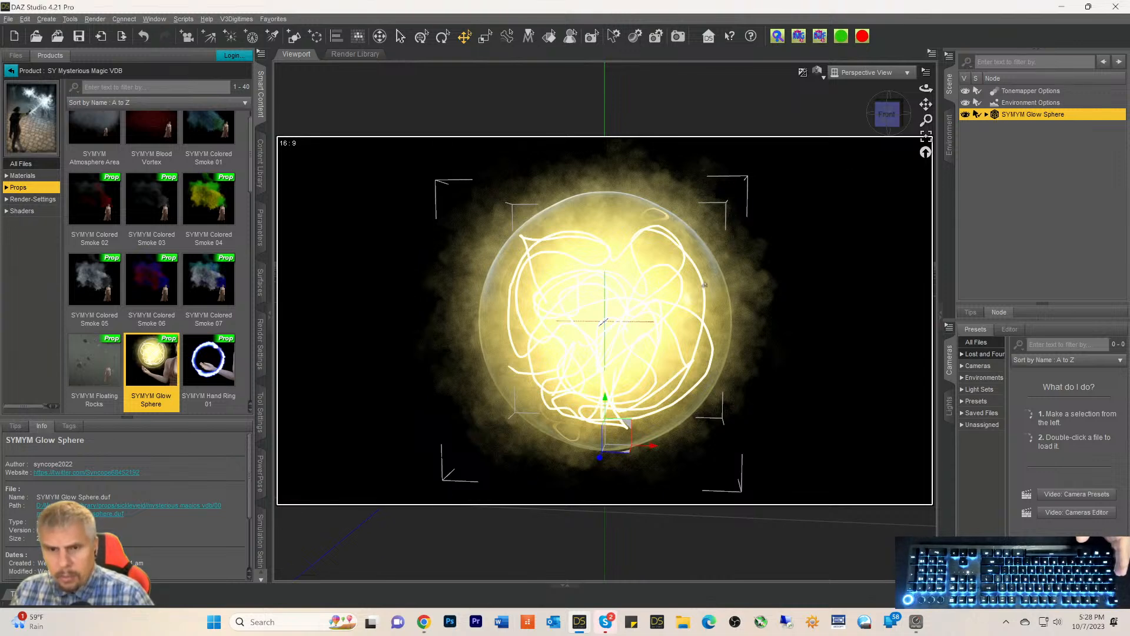
# Inspect the volume surface settings of the SYMYM Placer Cube belonging to the Glow Sphere
pyautogui.click(986, 115)
pyautogui.click(1001, 127)
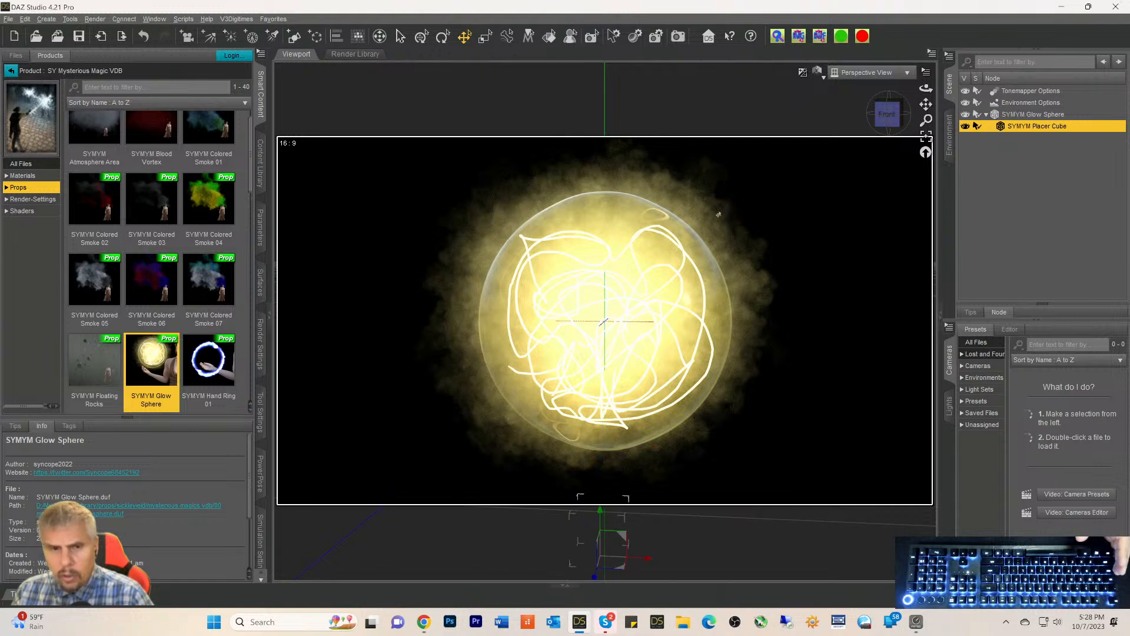
pyautogui.click(261, 285)
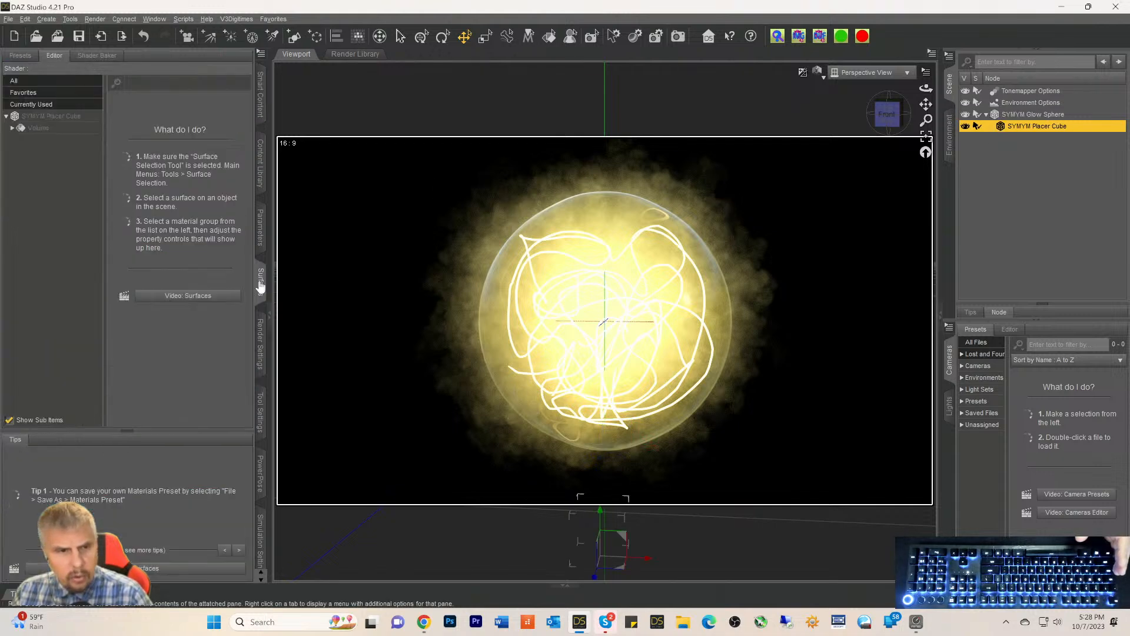
pyautogui.click(32, 128)
pyautogui.click(39, 116)
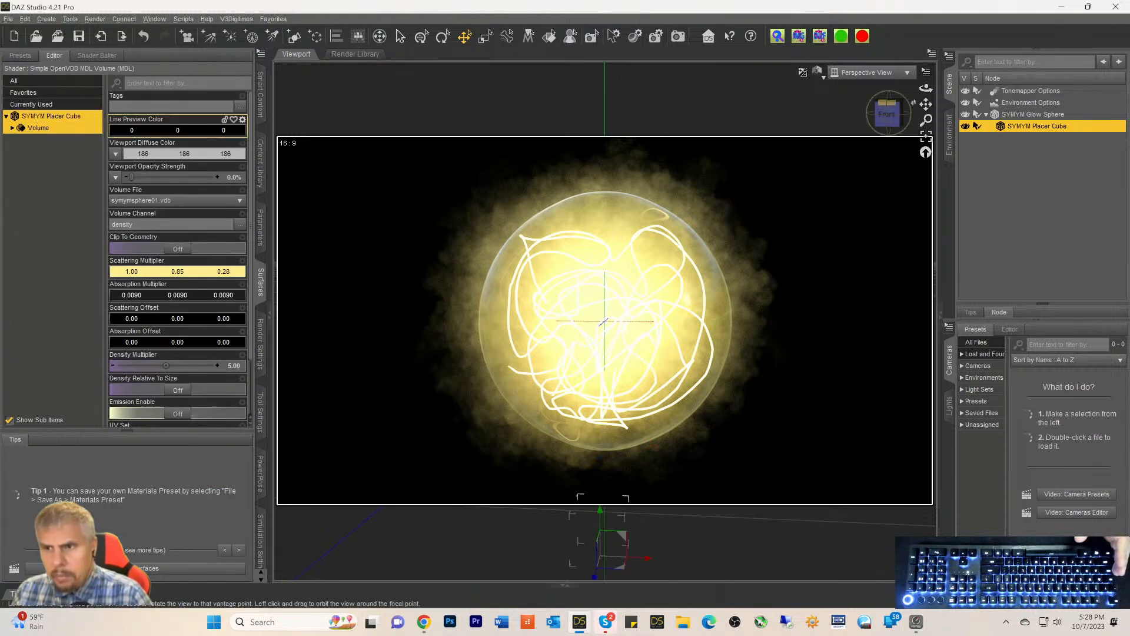
# Test the Glow Sphere's Inner surface by setting its Cutout Opacity to 0.00 and restoring it to 1.00
pyautogui.click(1004, 114)
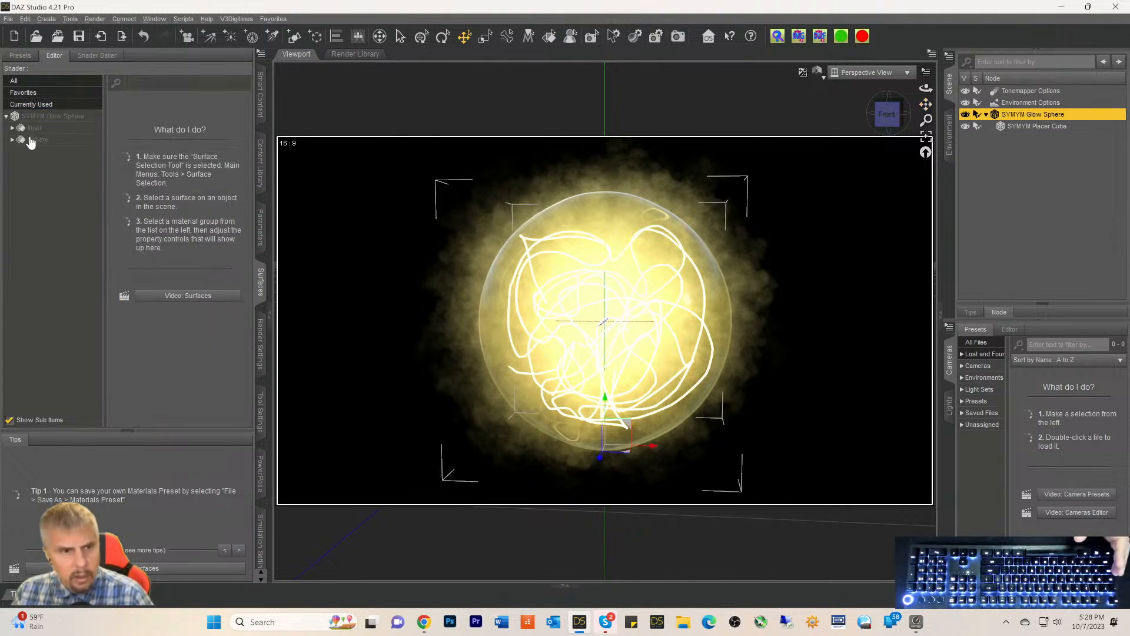
pyautogui.click(31, 128)
pyautogui.scroll(-15, 198, 271)
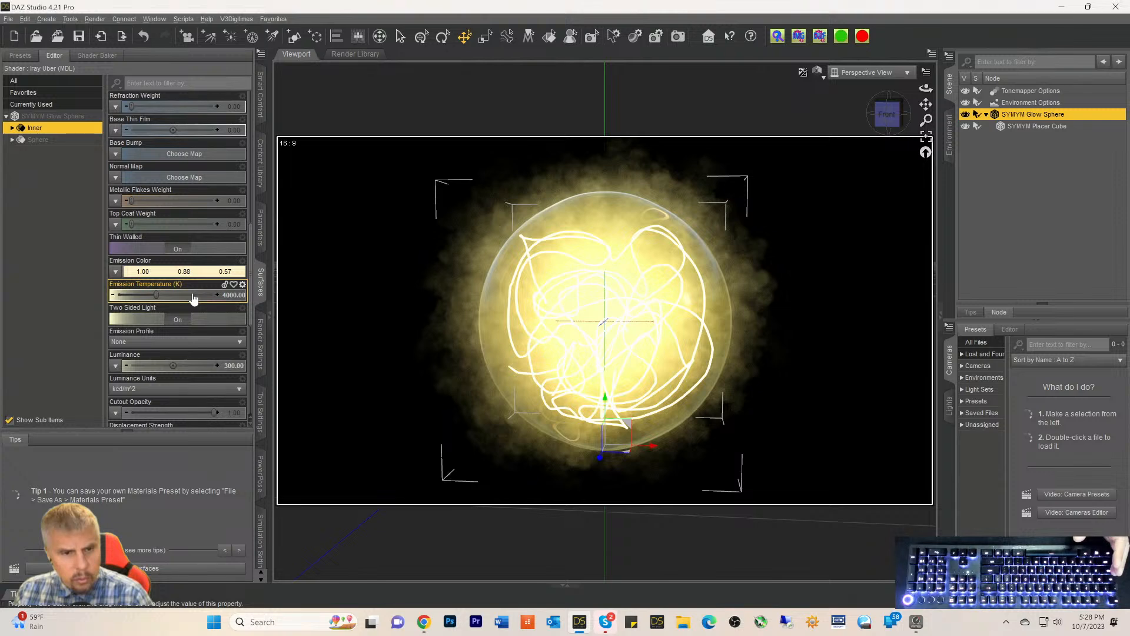
pyautogui.scroll(-3, 194, 298)
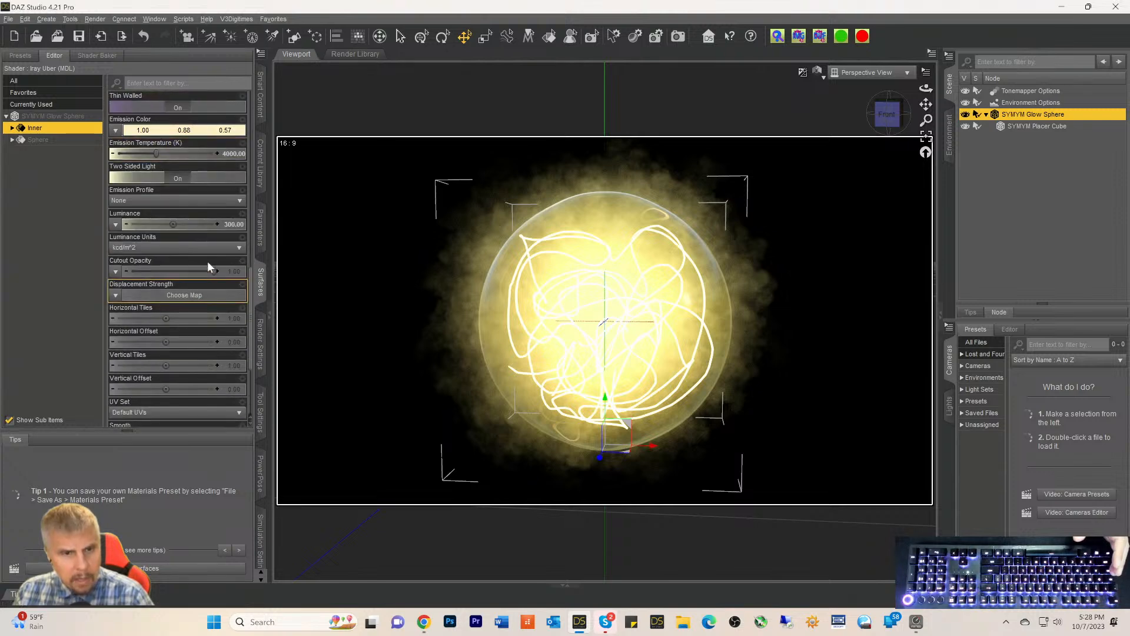
pyautogui.moveTo(214, 270); pyautogui.dragTo(3, 272)
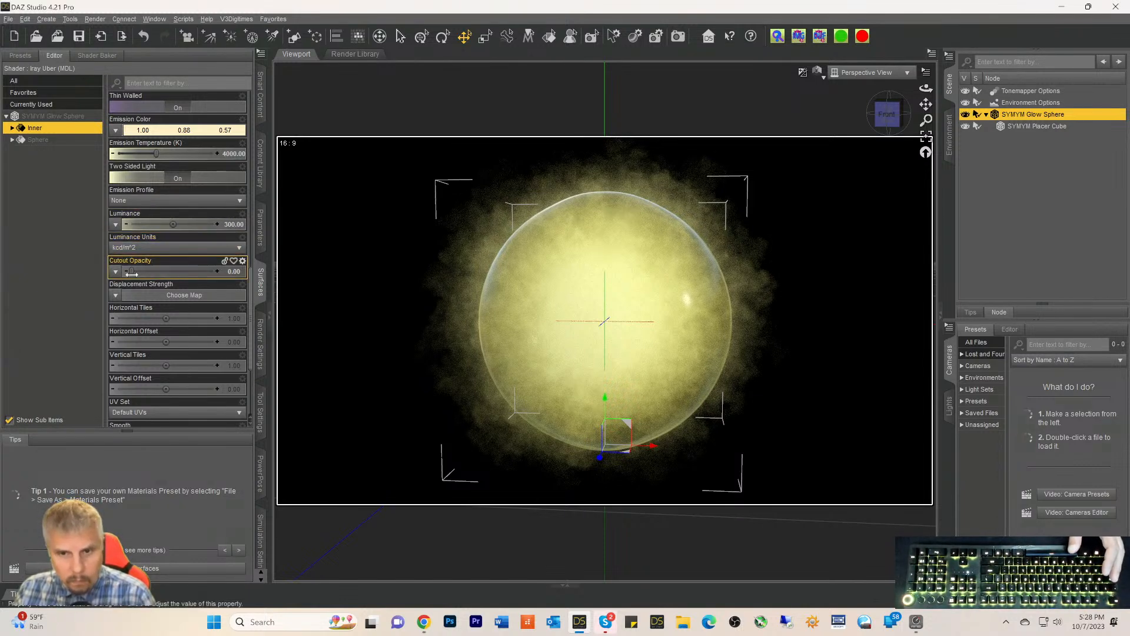
pyautogui.moveTo(130, 274)
pyautogui.mouseDown()
pyautogui.moveTo(303, 274)
pyautogui.moveTo(330, 285)
pyautogui.mouseUp()
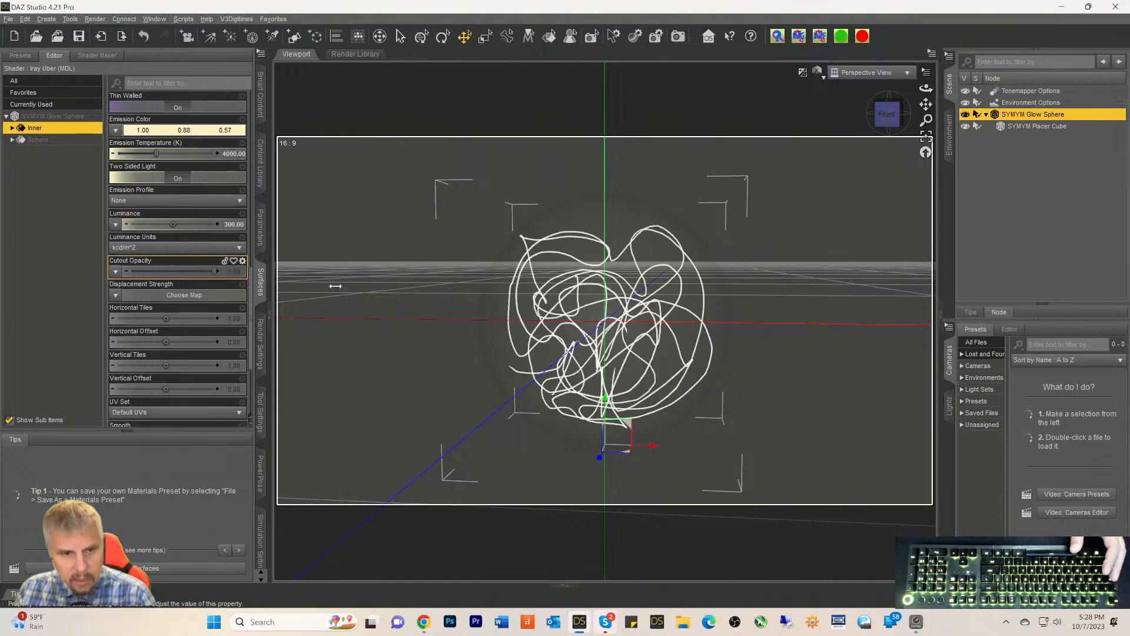
# Test the Glow Sphere's outer Sphere surface by lowering its Cutout Opacity to 0.00 and bringing it back to 1.00
pyautogui.click(36, 141)
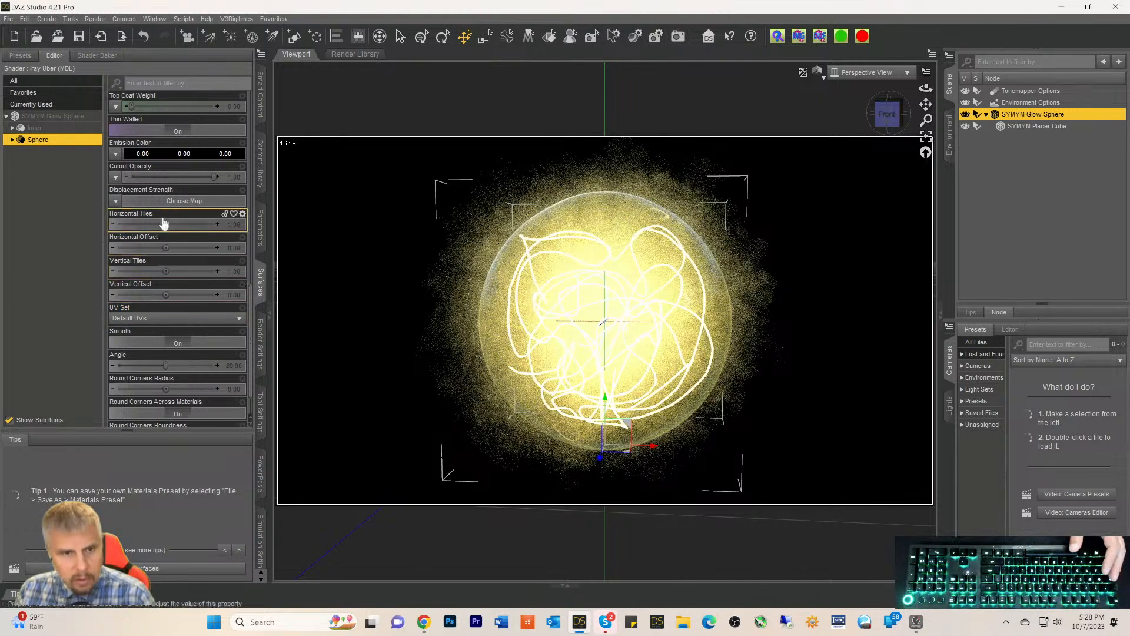
pyautogui.moveTo(215, 177); pyautogui.dragTo(84, 184)
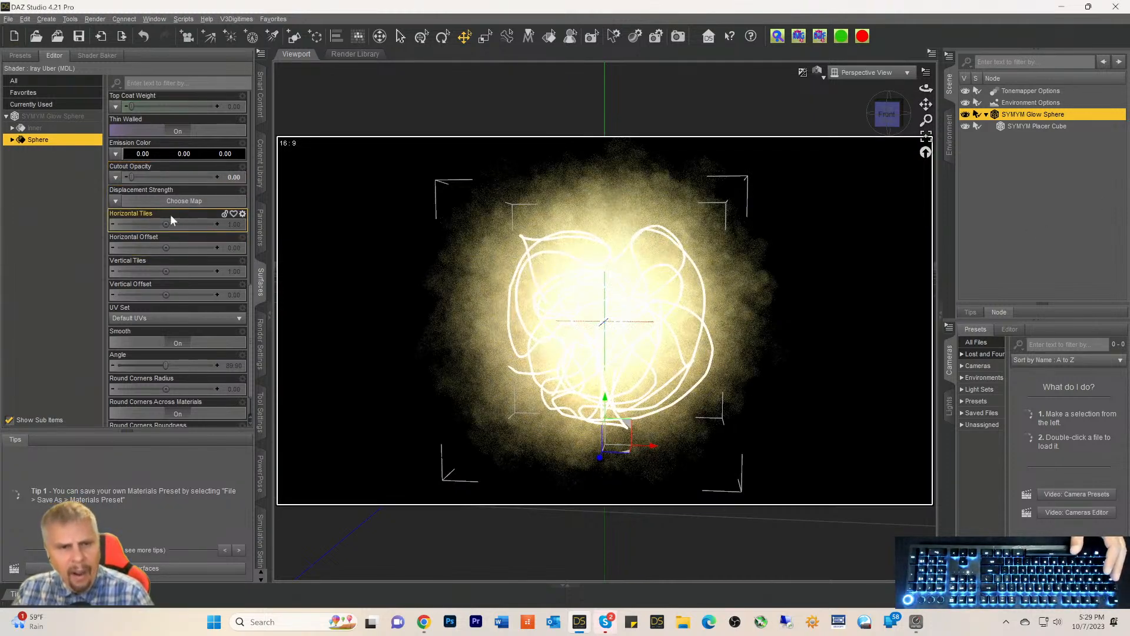
pyautogui.moveTo(130, 180); pyautogui.dragTo(303, 184)
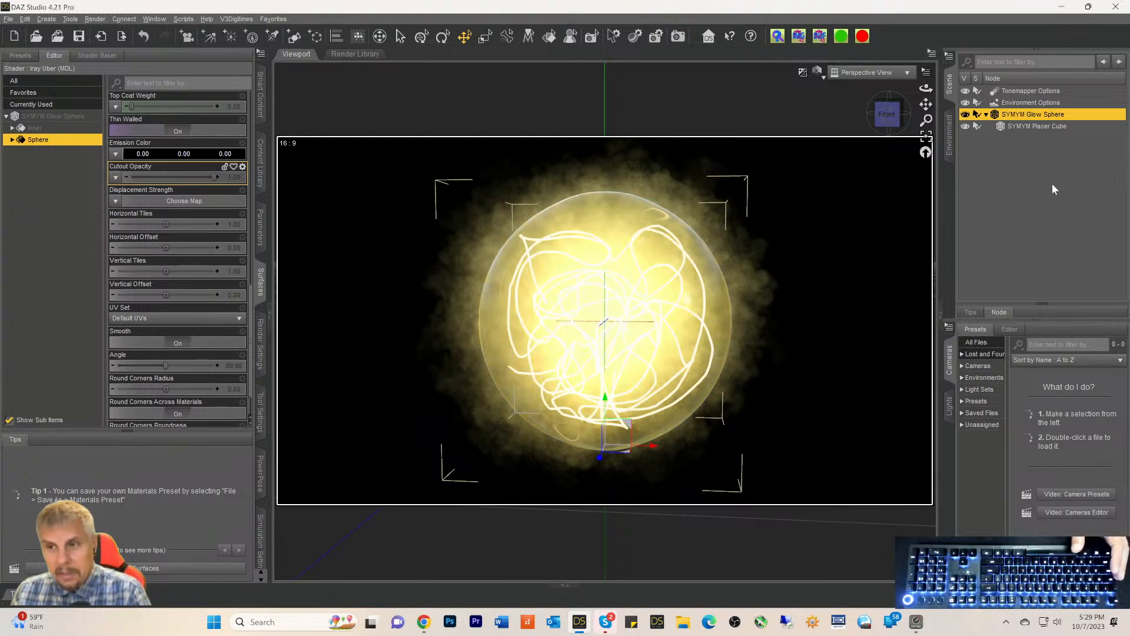
# Delete SYMYM Glow Sphere from the scene and return to the product's props
pyautogui.press('Delete')
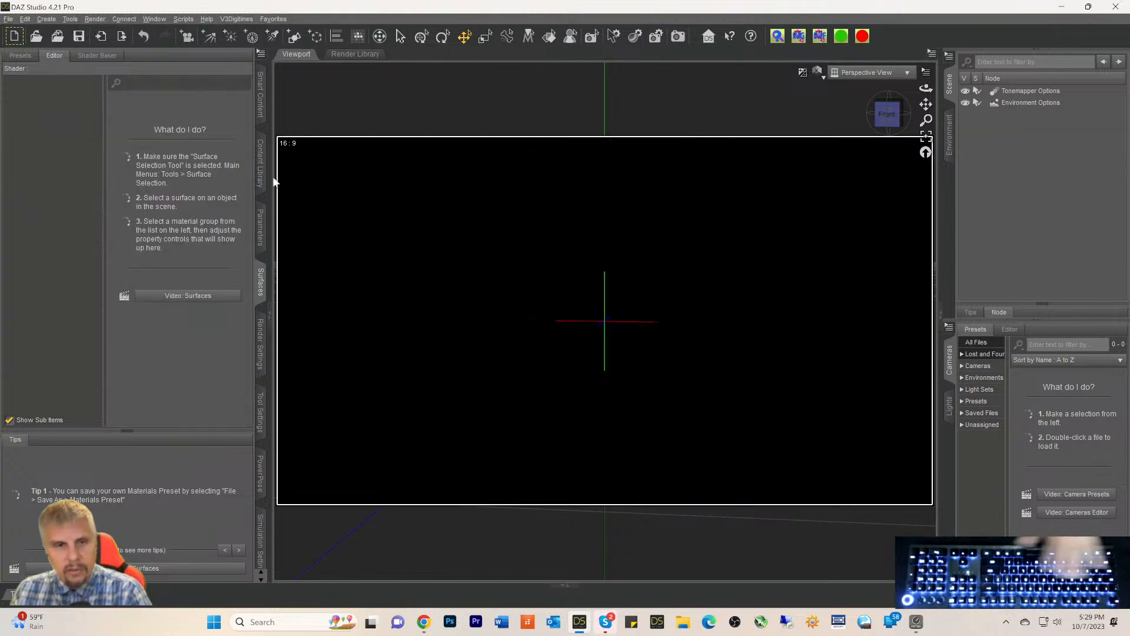
pyautogui.click(261, 97)
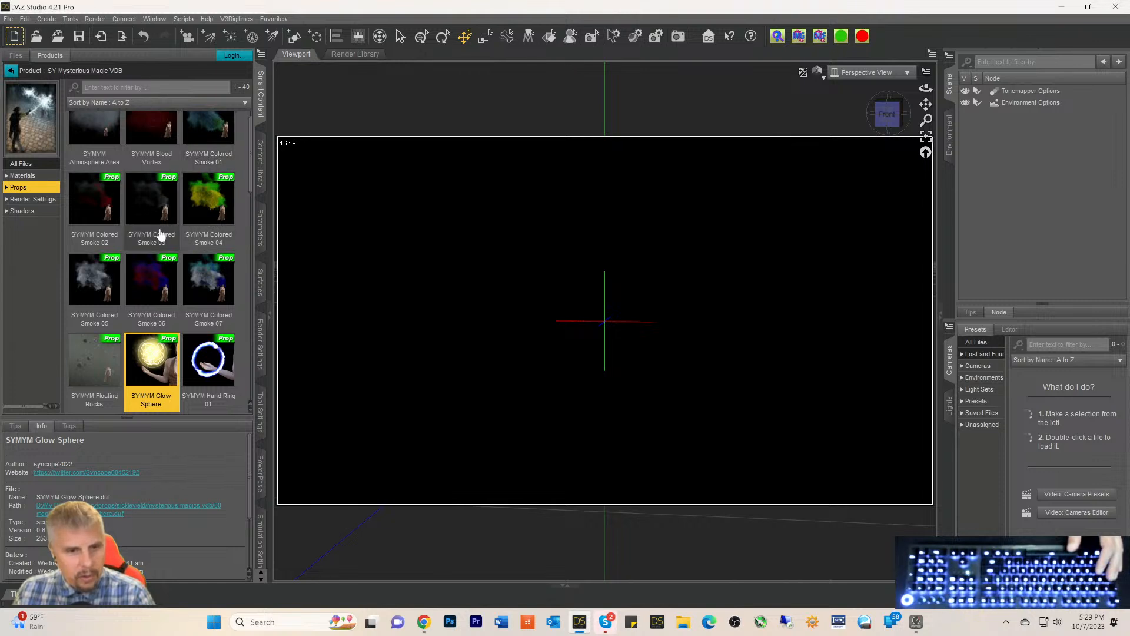
# Preview the SYMYM Hand Ring variants among the props and load SYMYM Hand Ring 01 into the scene
pyautogui.click(196, 361)
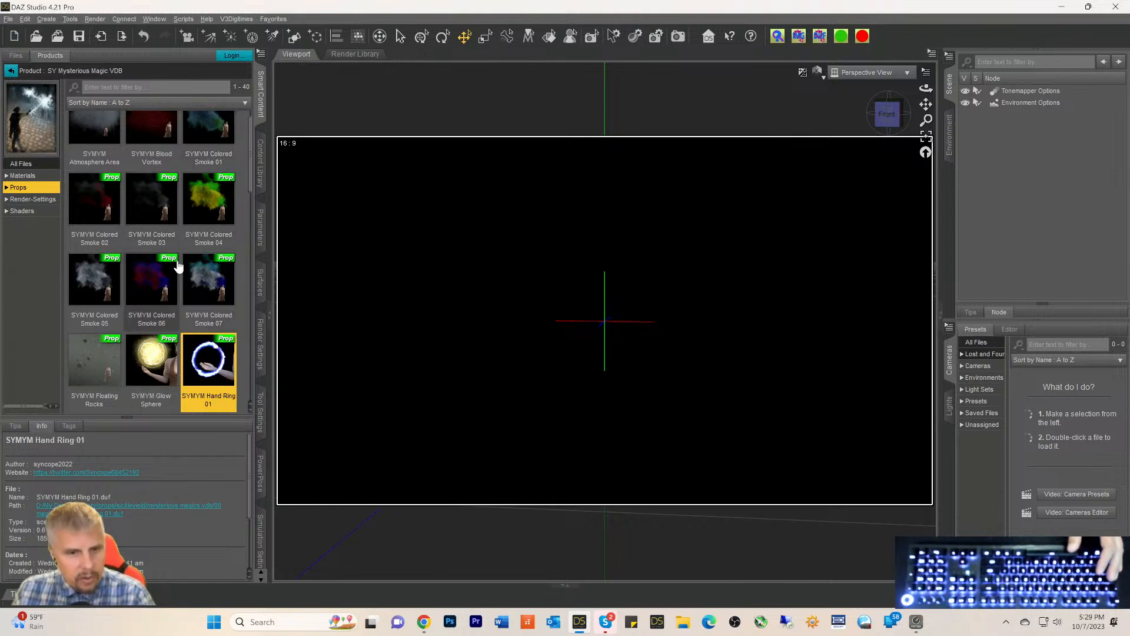
pyautogui.scroll(-4, 186, 212)
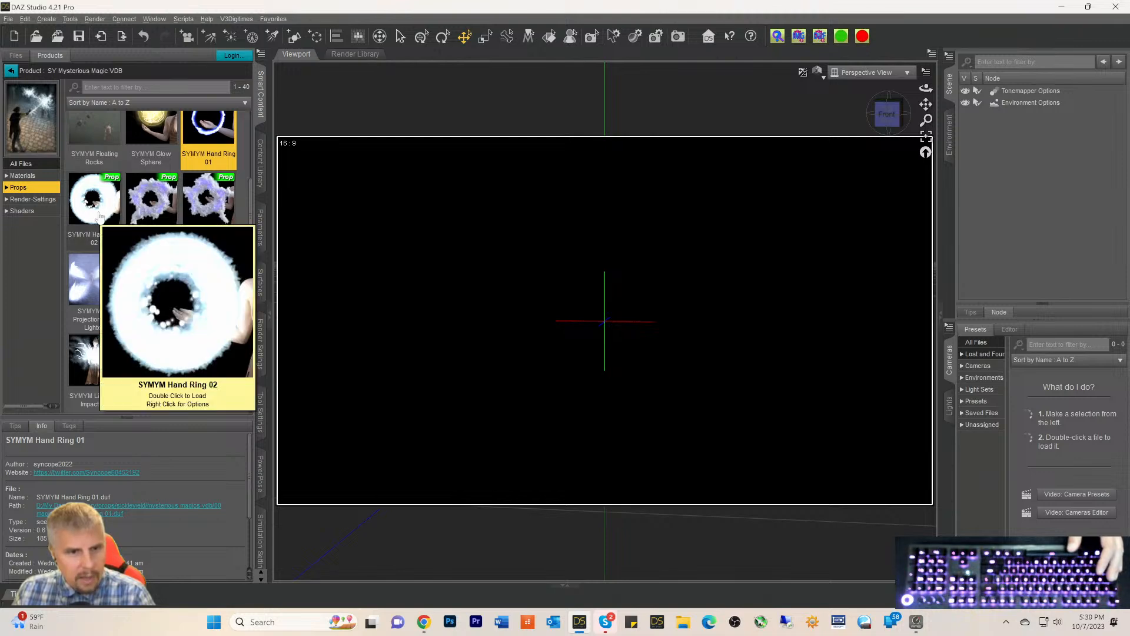
pyautogui.moveTo(202, 197)
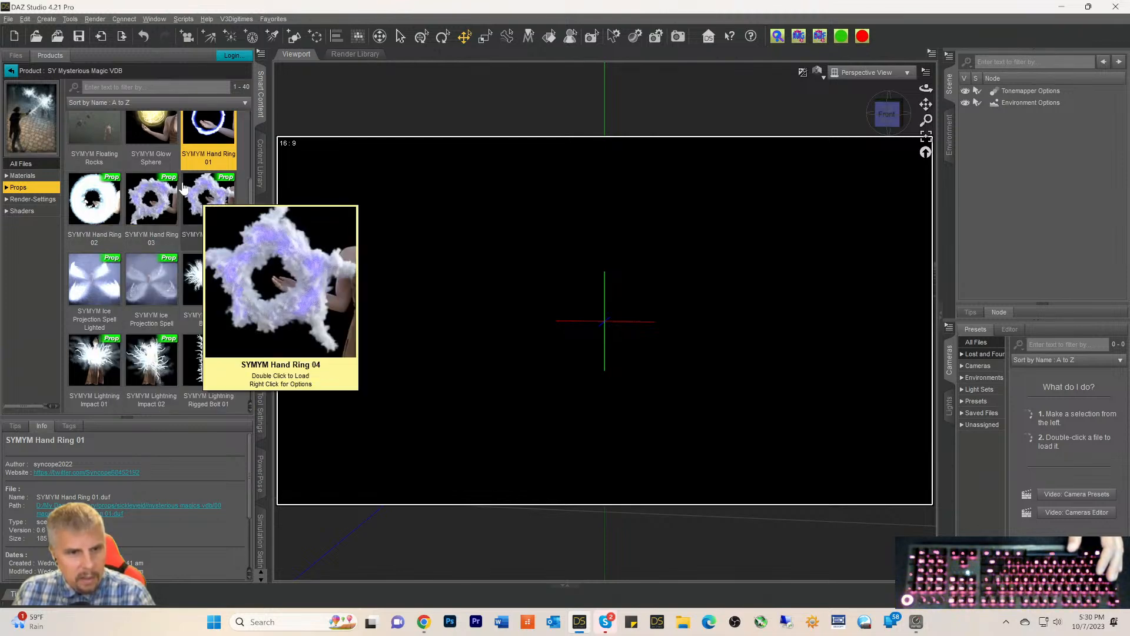
pyautogui.scroll(4, 183, 188)
pyautogui.moveTo(250, 169); pyautogui.dragTo(251, 199)
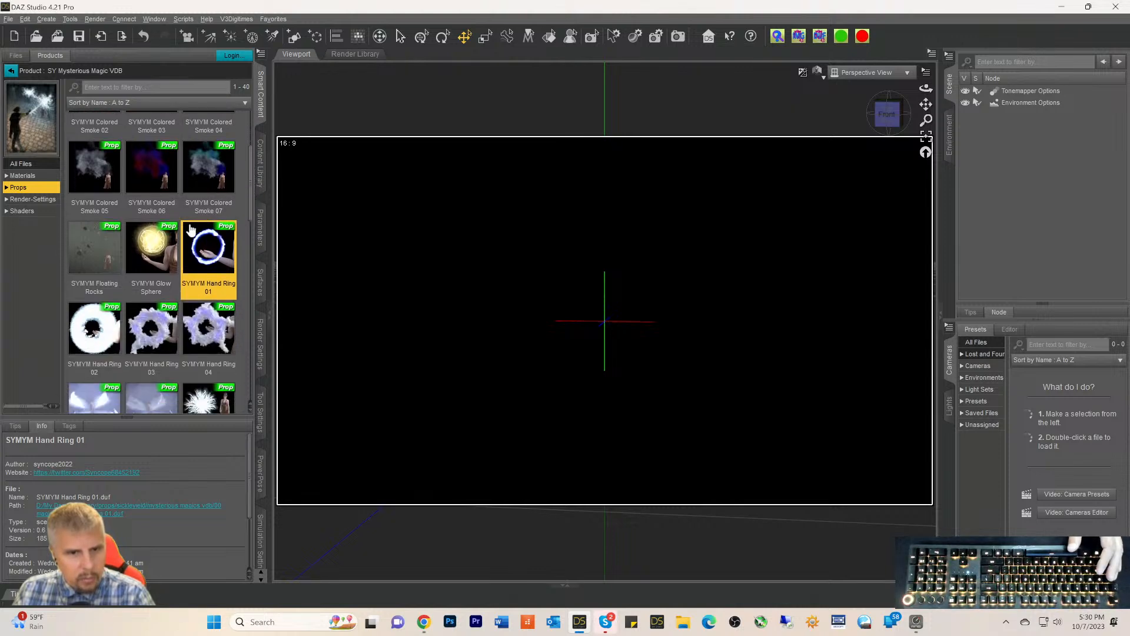
pyautogui.doubleClick(204, 257)
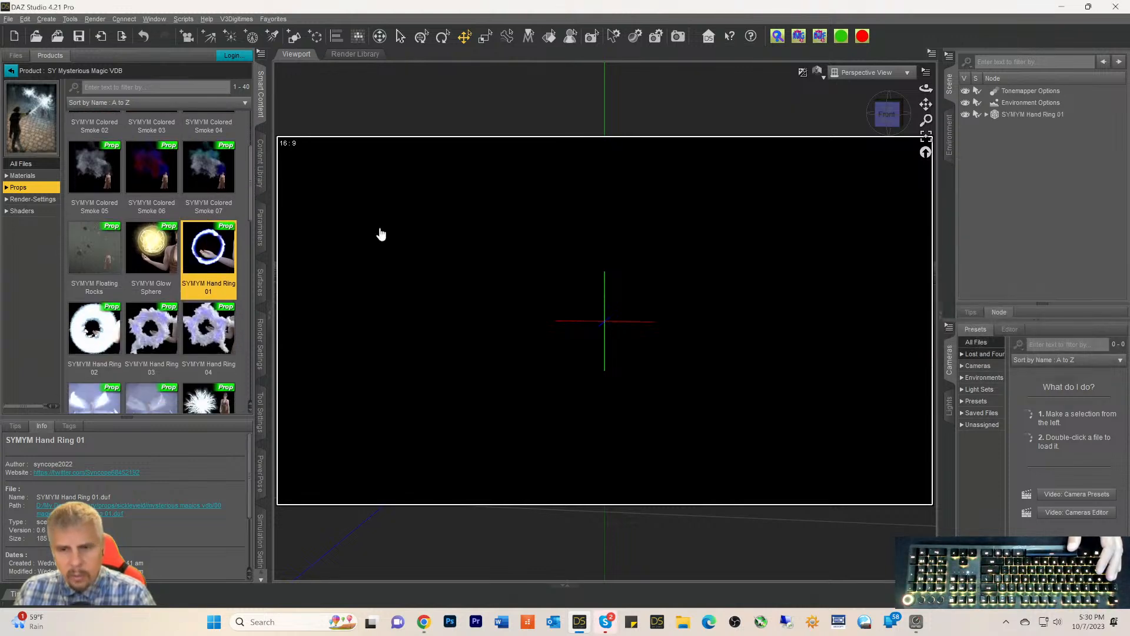
# Select and frame SYMYM Hand Ring 01, and examine the ring from an oblique angle
pyautogui.click(999, 120)
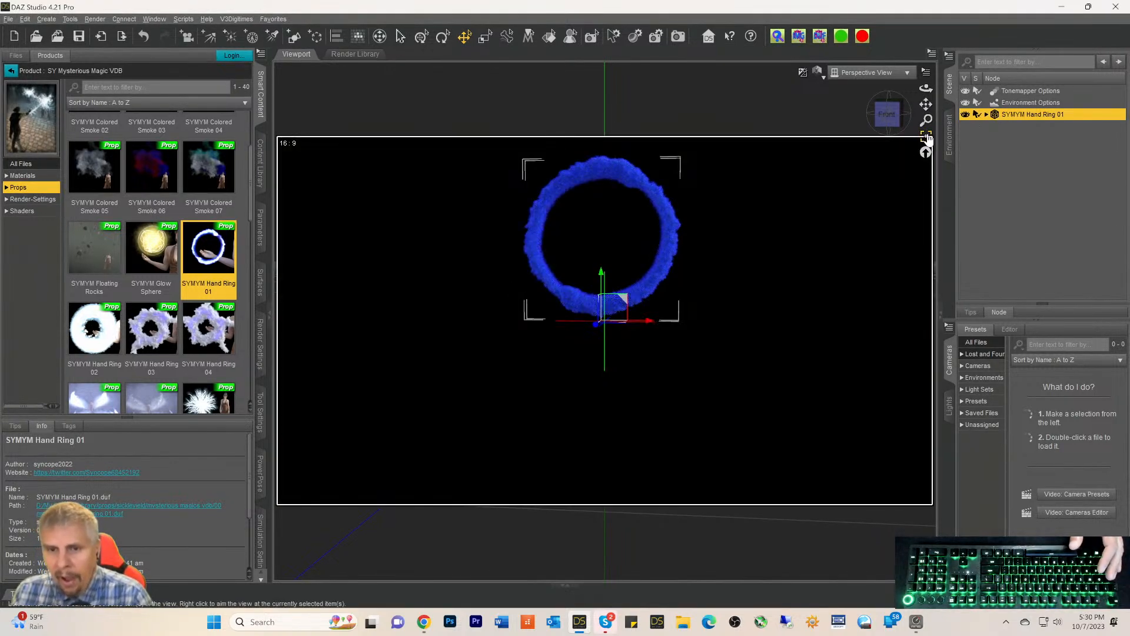
pyautogui.click(926, 137)
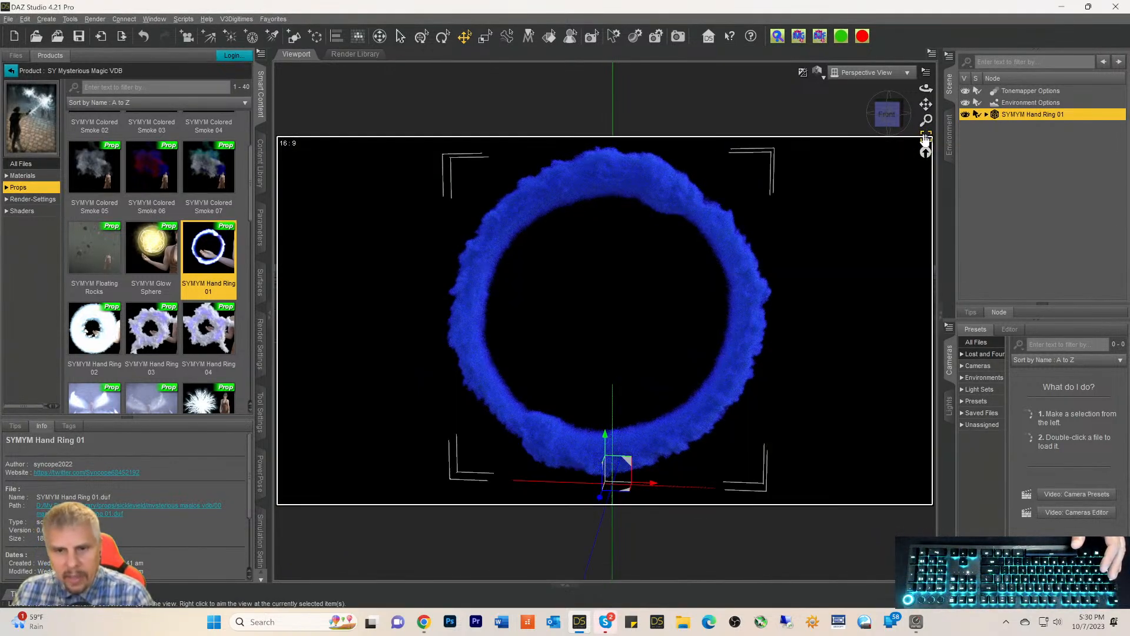
pyautogui.click(888, 115)
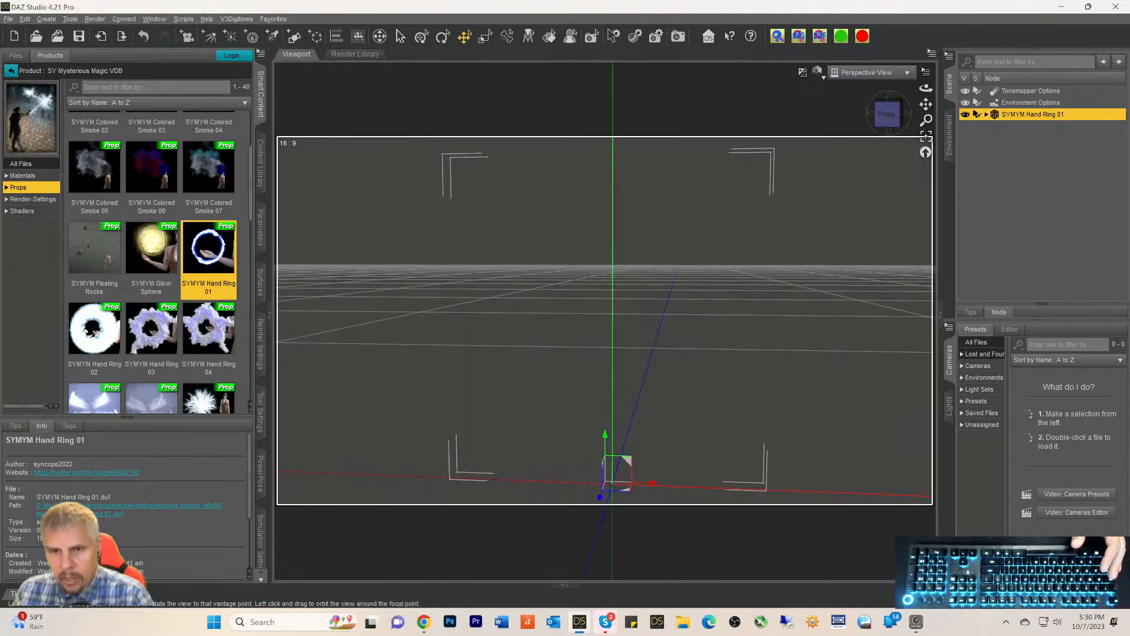
pyautogui.moveTo(889, 115); pyautogui.dragTo(898, 134)
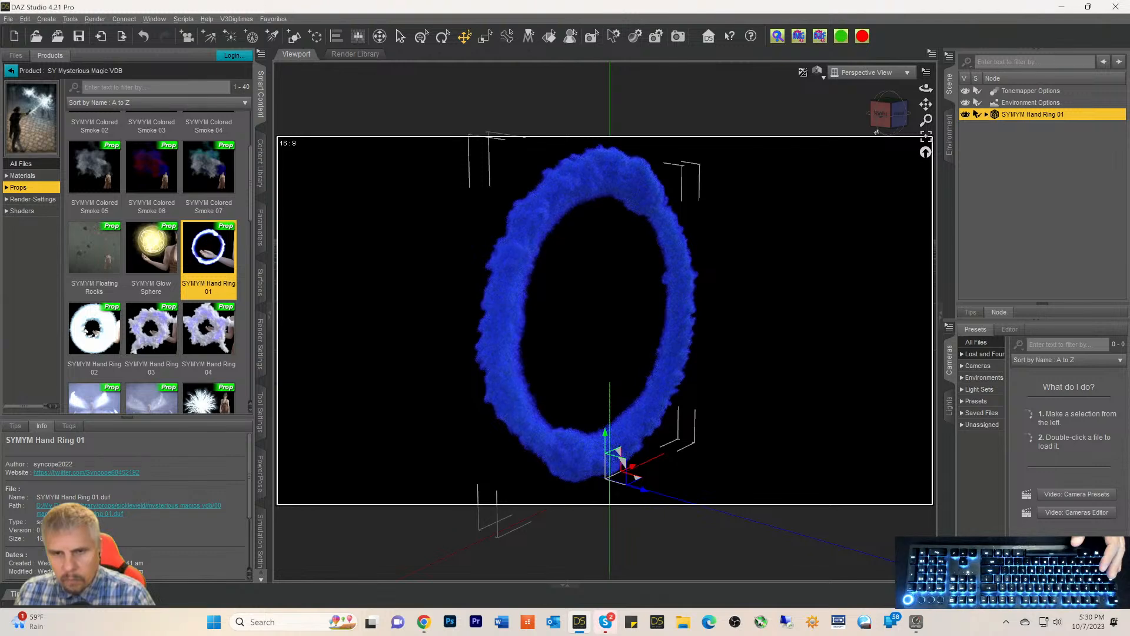
# Inspect the nodes inside SYMYM Hand Ring 01 and the transform parameters of the ring itself
pyautogui.click(986, 115)
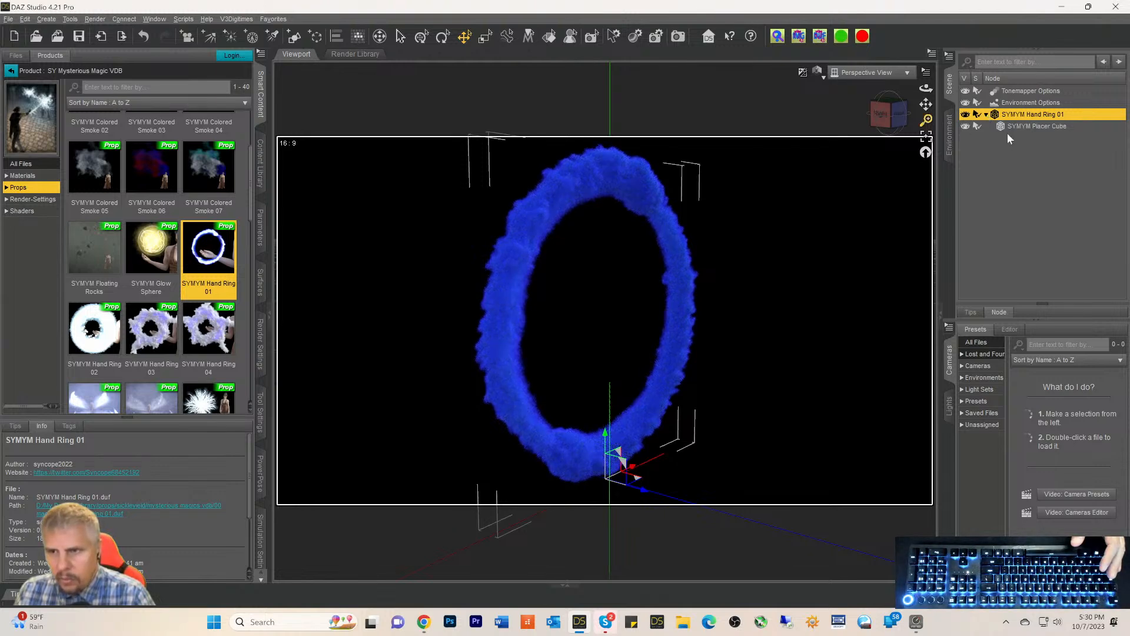
pyautogui.click(1005, 126)
pyautogui.click(1007, 116)
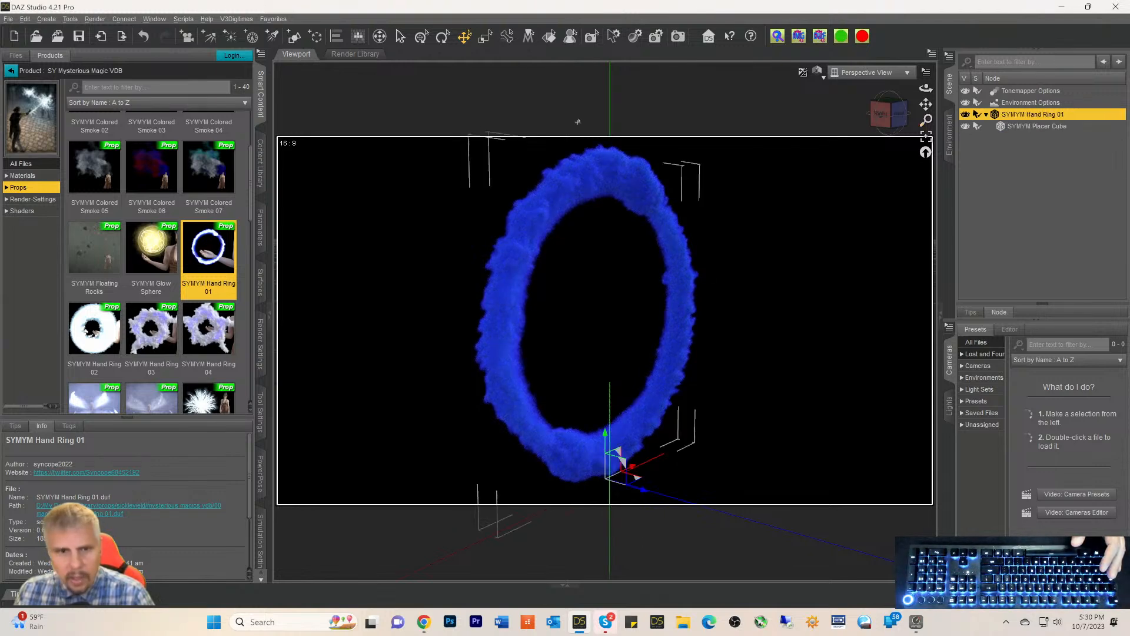
pyautogui.click(261, 225)
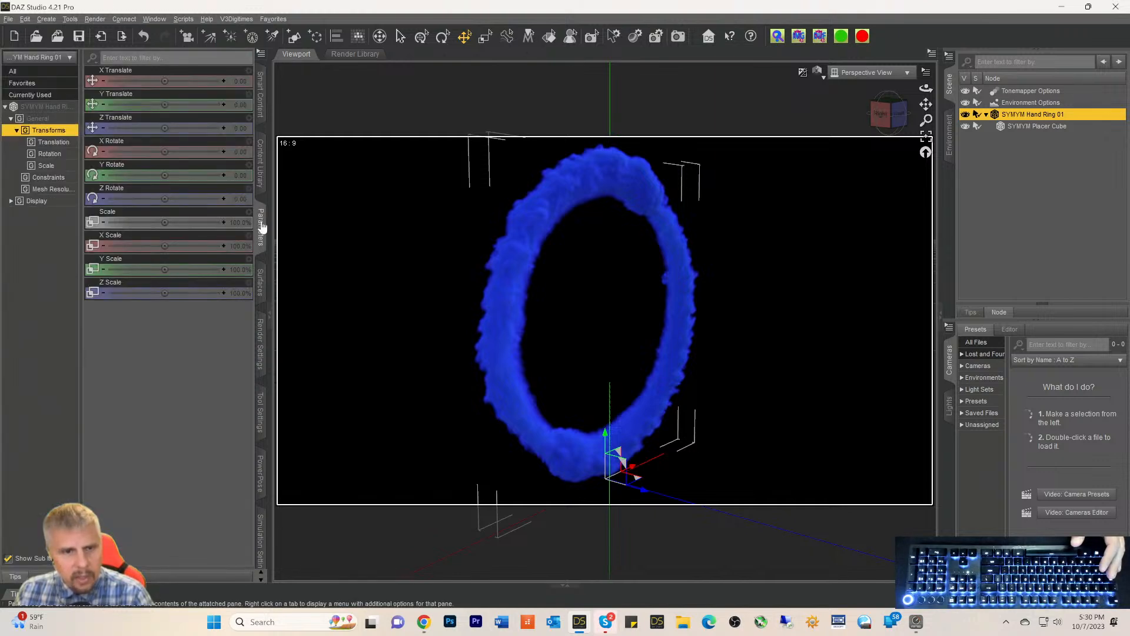
# Inspect the surface settings of SYMYM Hand Ring 01, expanding the property groups of its None surface
pyautogui.click(261, 286)
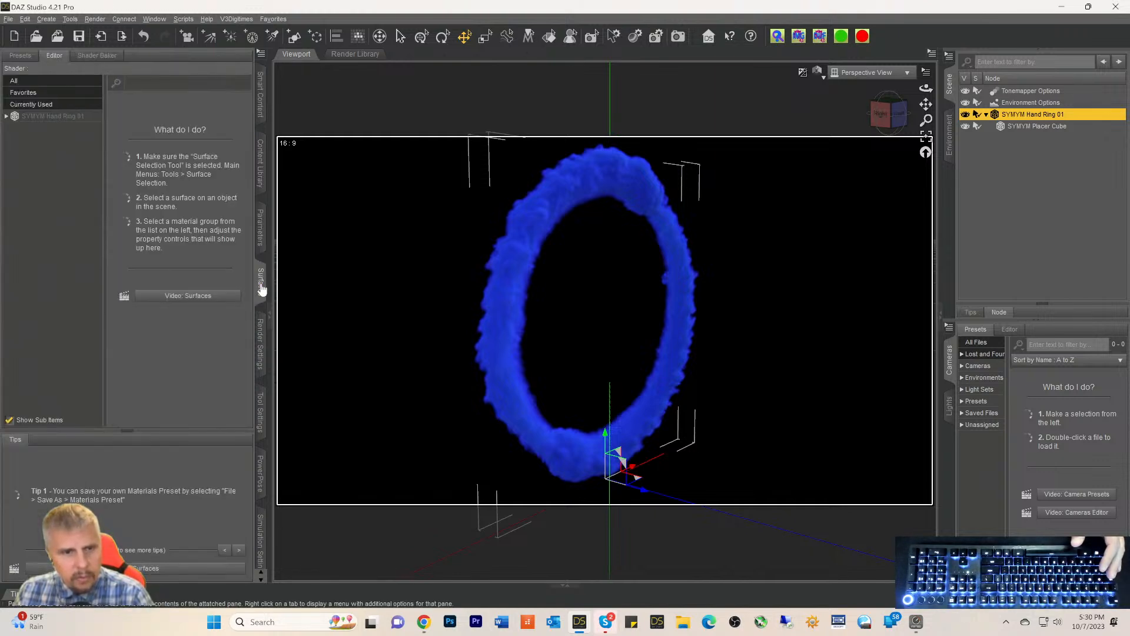
pyautogui.click(40, 118)
pyautogui.click(7, 116)
pyautogui.click(15, 130)
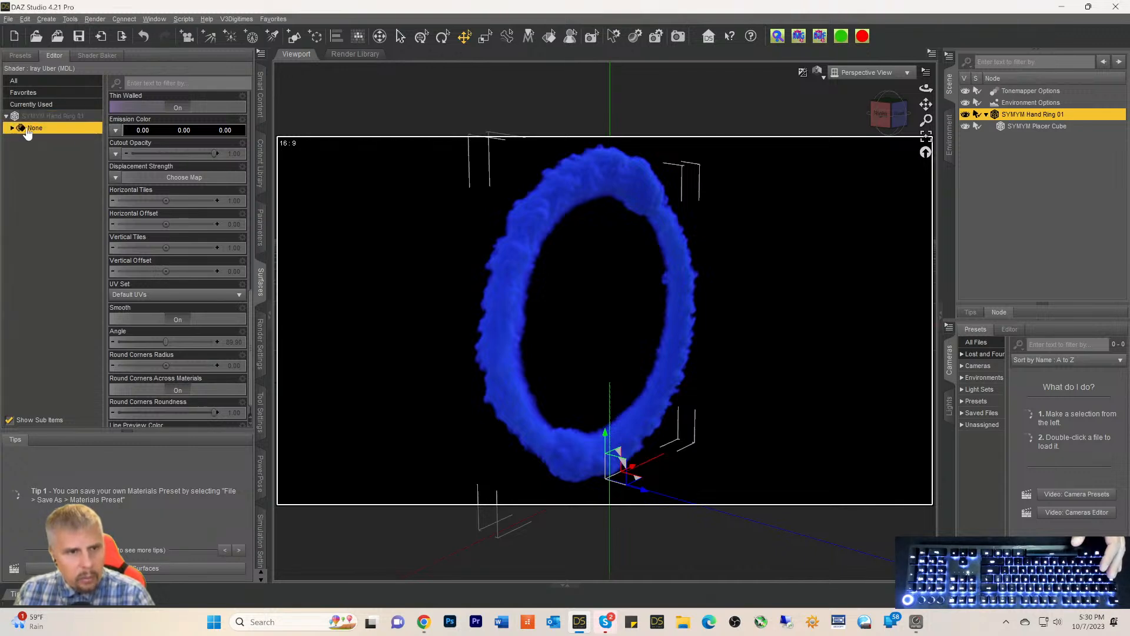
pyautogui.click(12, 128)
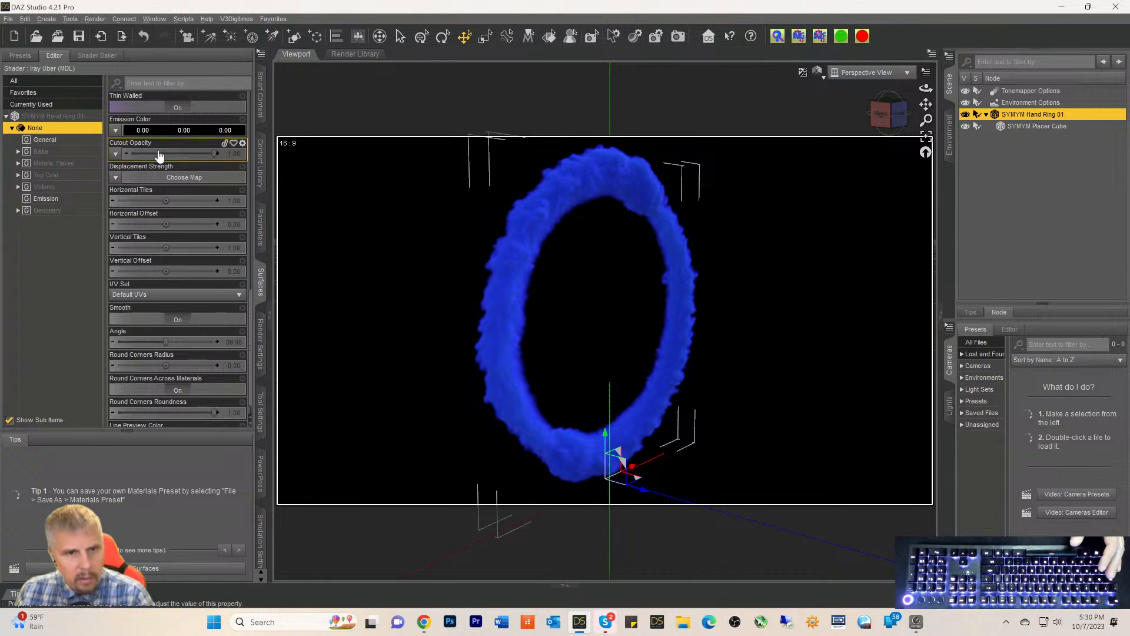
pyautogui.click(51, 117)
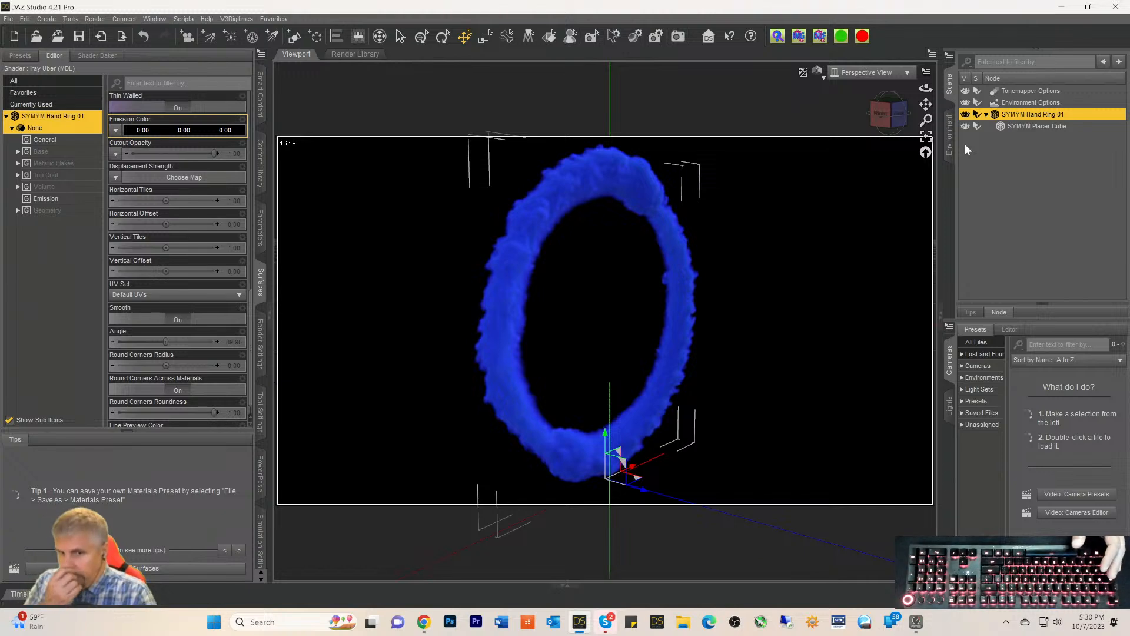
# Examine SYMYM Hand Ring 01 from the front and inspect the Volume surface settings of its SYMYM Placer Cube
pyautogui.click(899, 115)
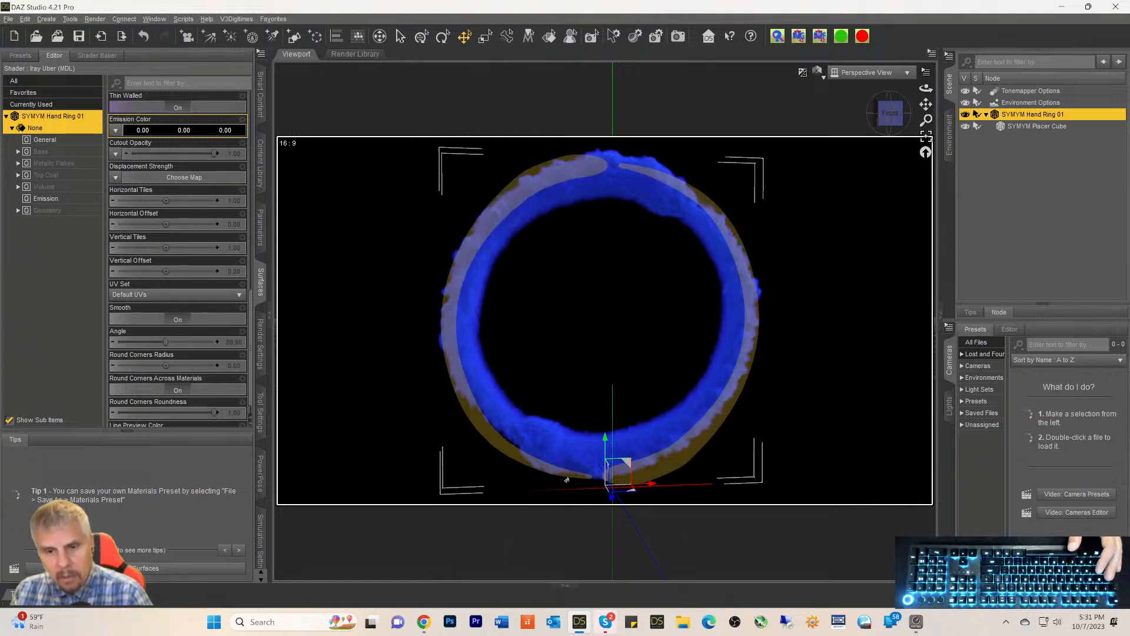
pyautogui.click(701, 211)
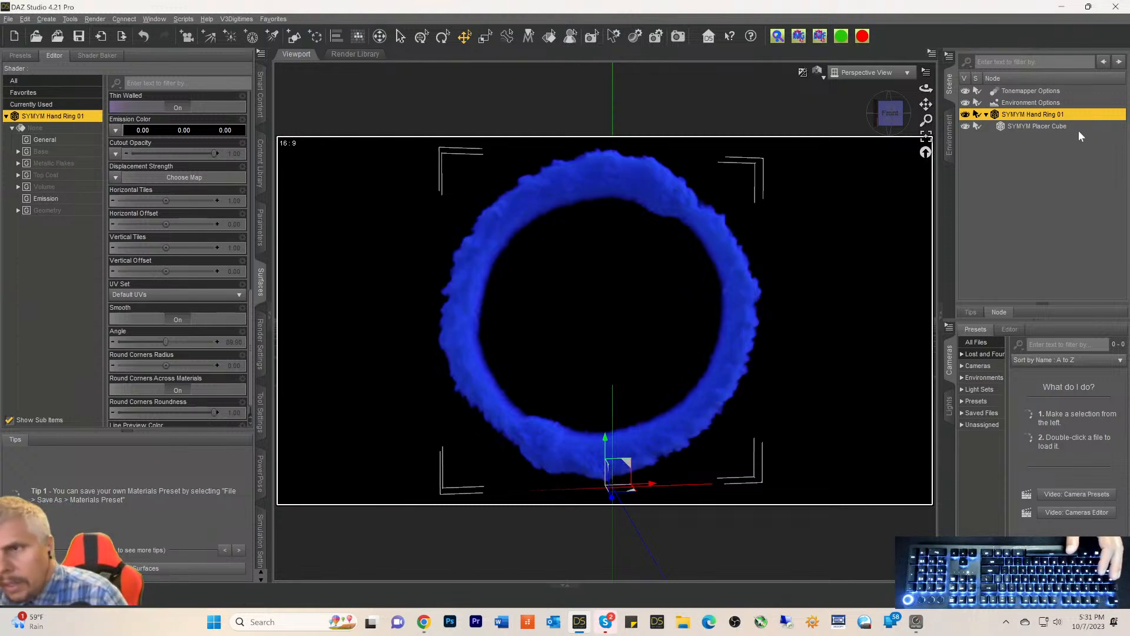
pyautogui.click(1037, 127)
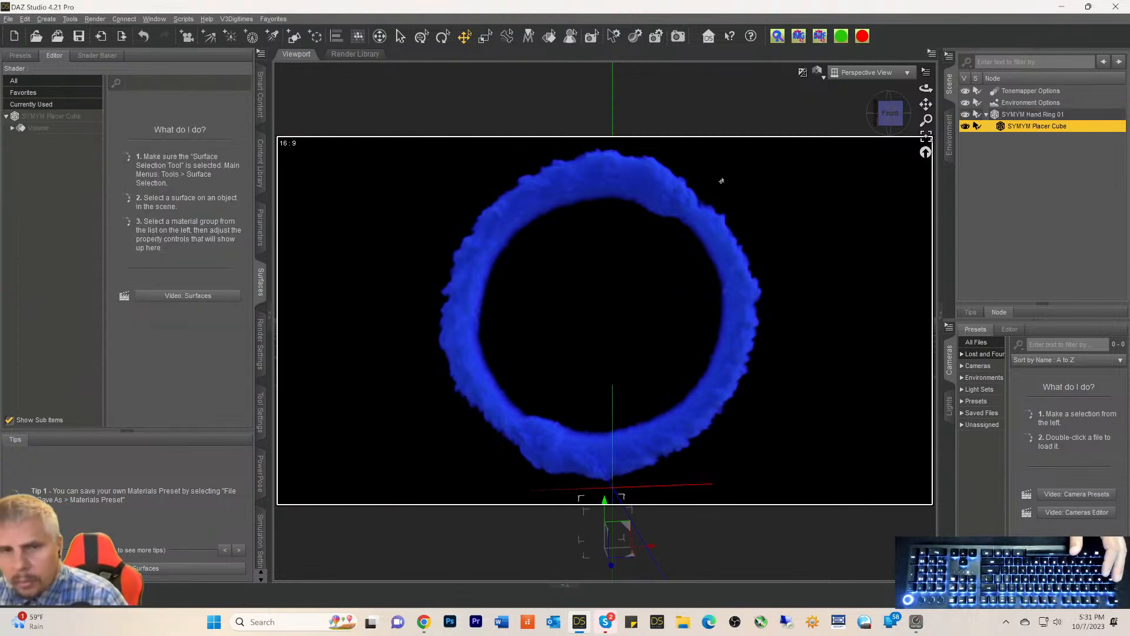
pyautogui.click(35, 127)
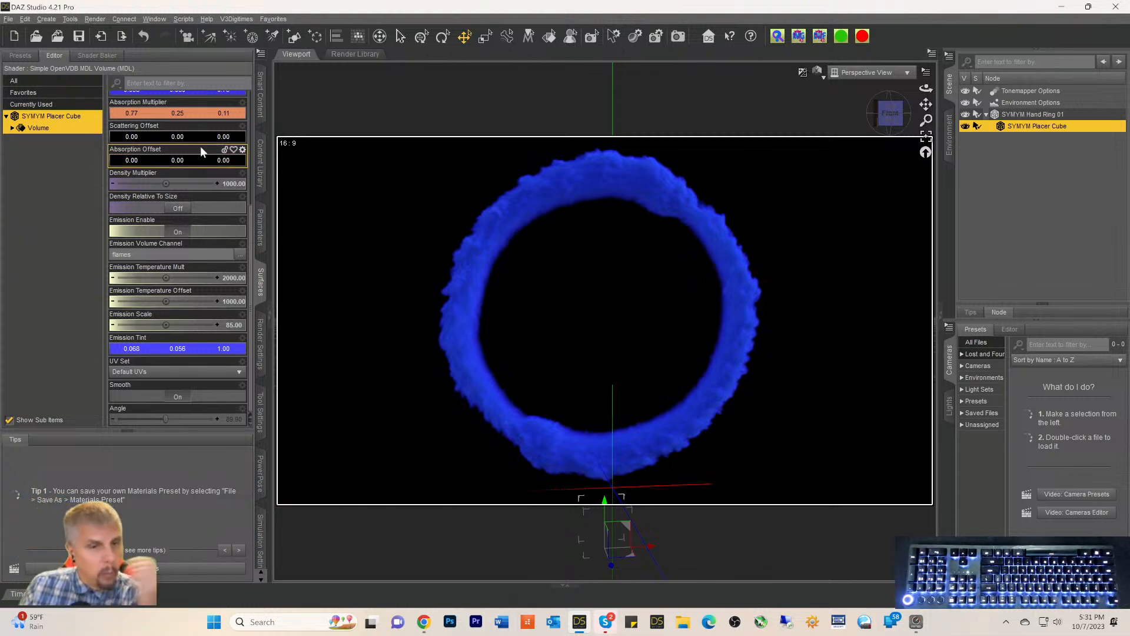
pyautogui.scroll(5, 169, 231)
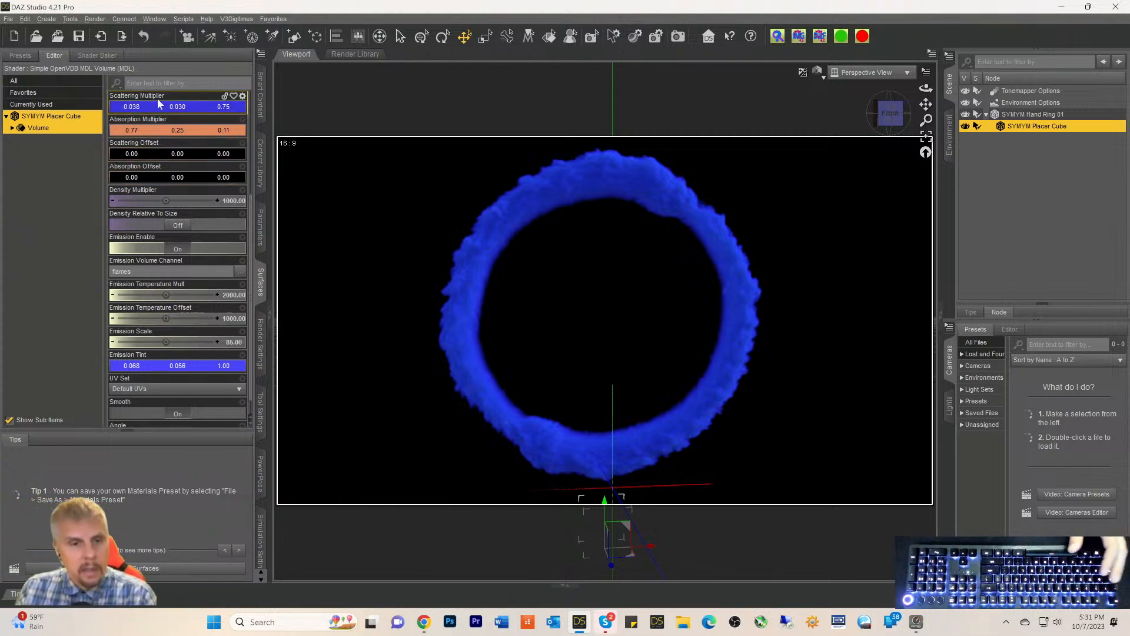
pyautogui.scroll(3, 169, 232)
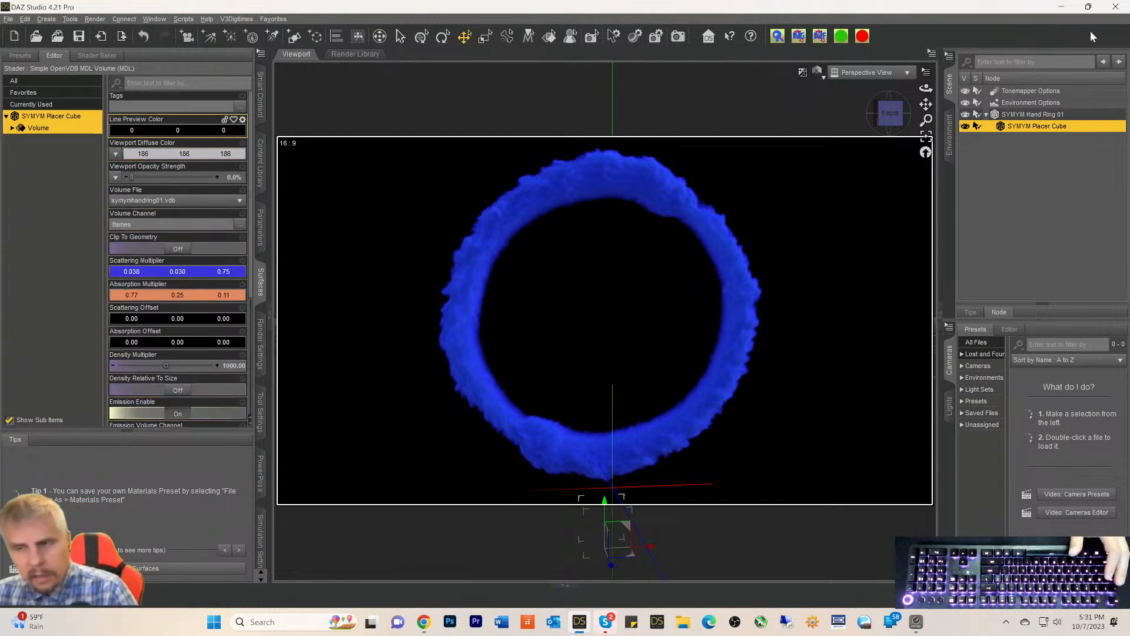
# Recolor the ring green by setting the Volume surface's Scattering Multiplier to 0.00, 1.00, 0.00
pyautogui.click(155, 272)
pyautogui.click(464, 266)
pyautogui.click(633, 392)
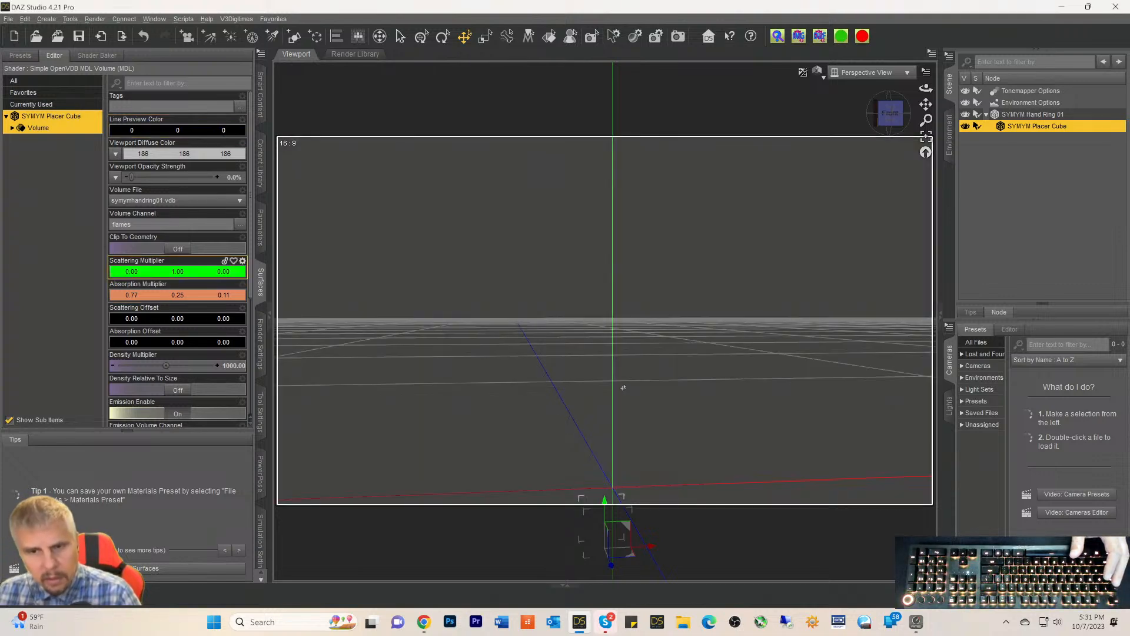
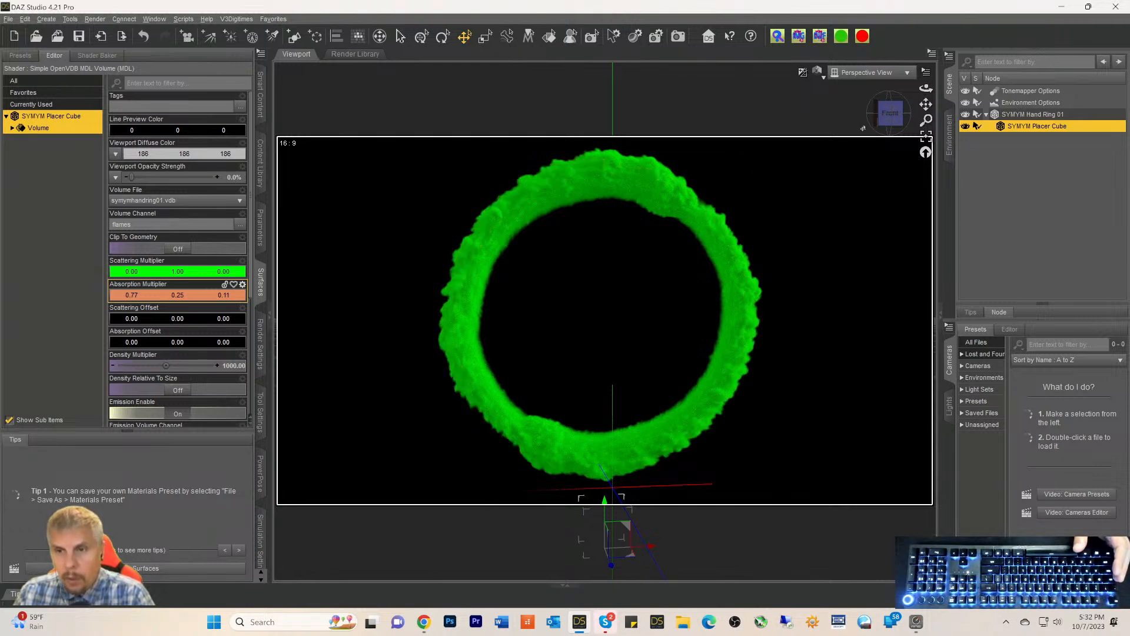
pyautogui.click(890, 120)
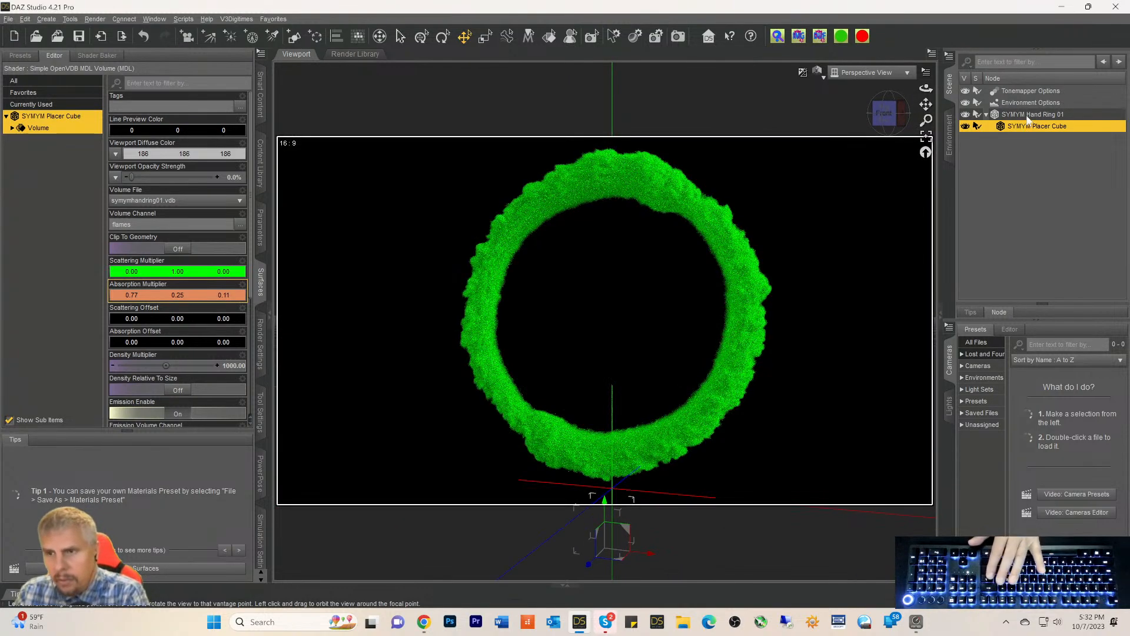
# Delete SYMYM Hand Ring 01 from the scene and load the SYMYM Hand Ring 02 prop in its place
pyautogui.click(1028, 115)
pyautogui.press('Delete')
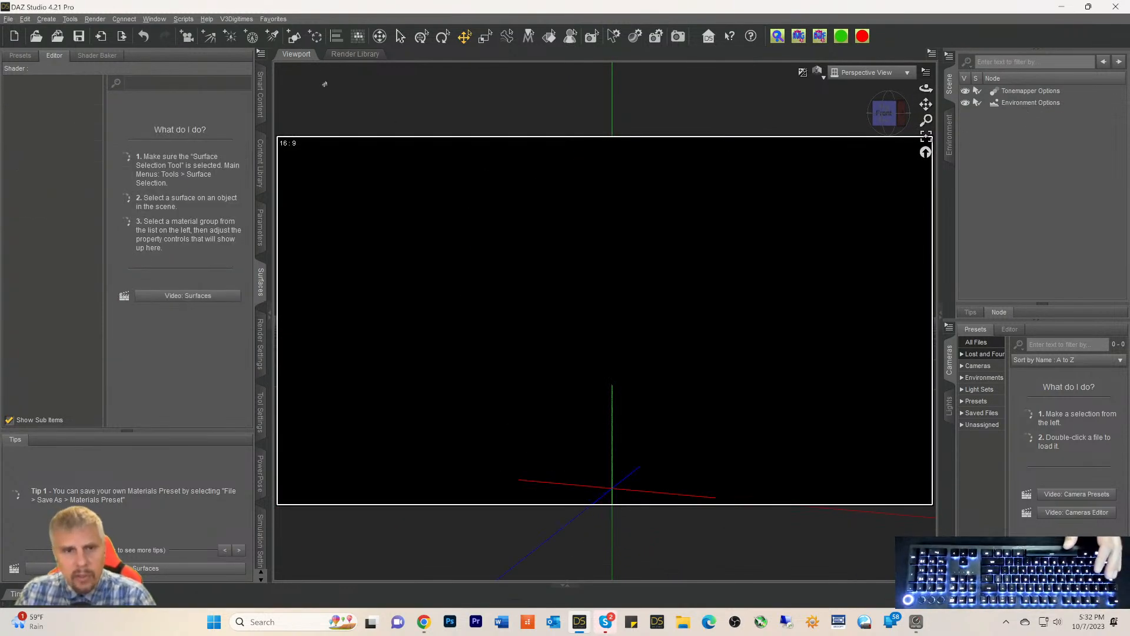
pyautogui.click(260, 97)
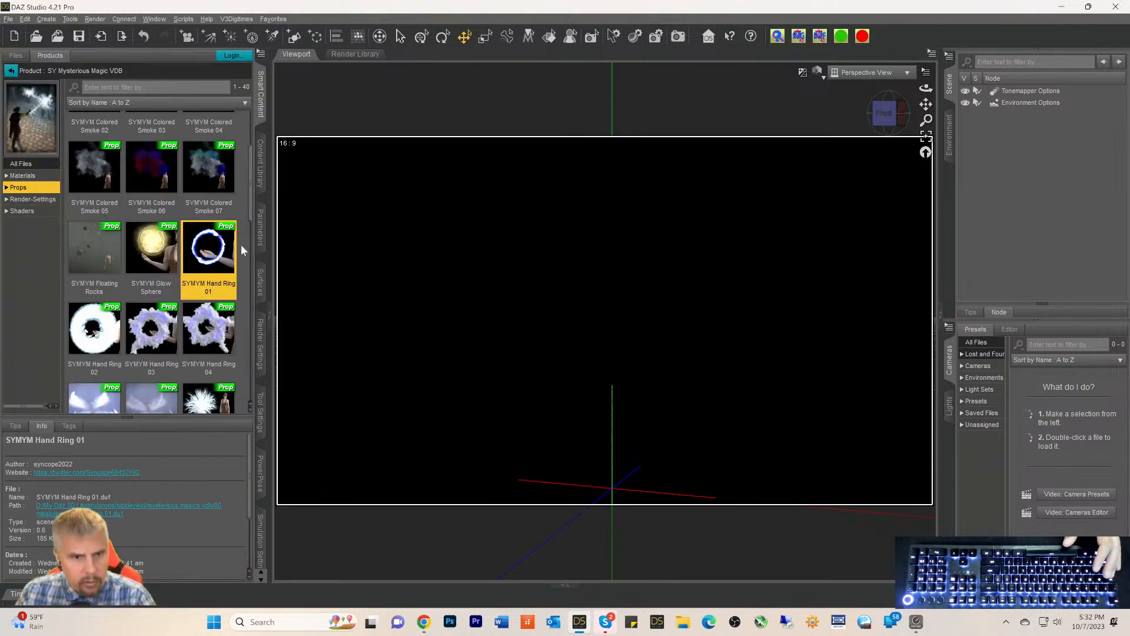
pyautogui.click(92, 330)
pyautogui.doubleClick(92, 330)
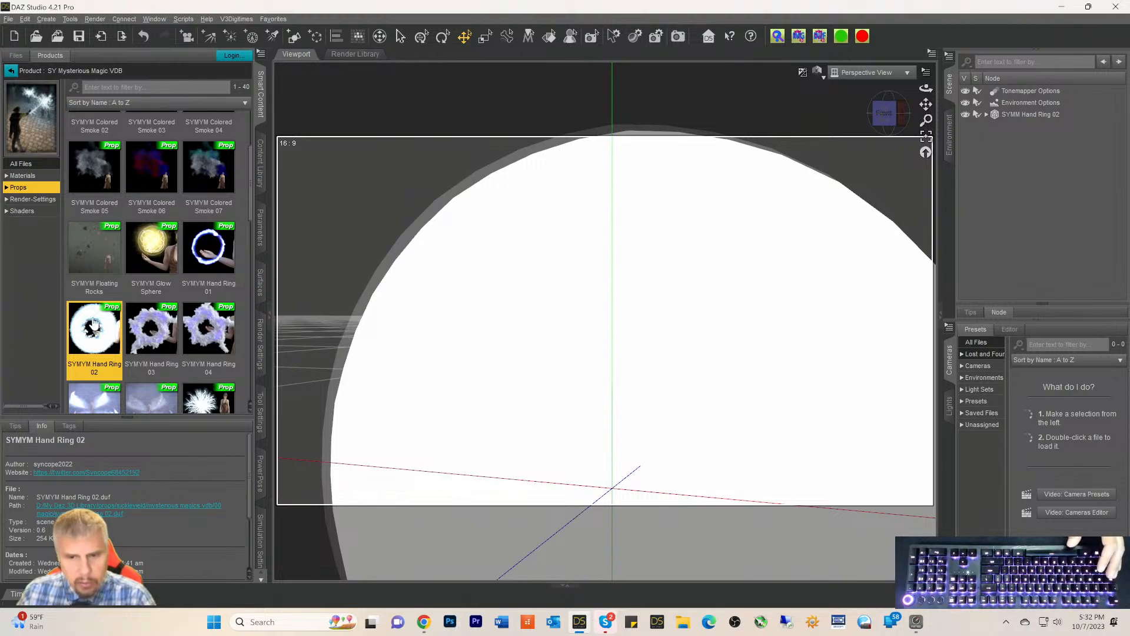
pyautogui.scroll(-5, 812, 305)
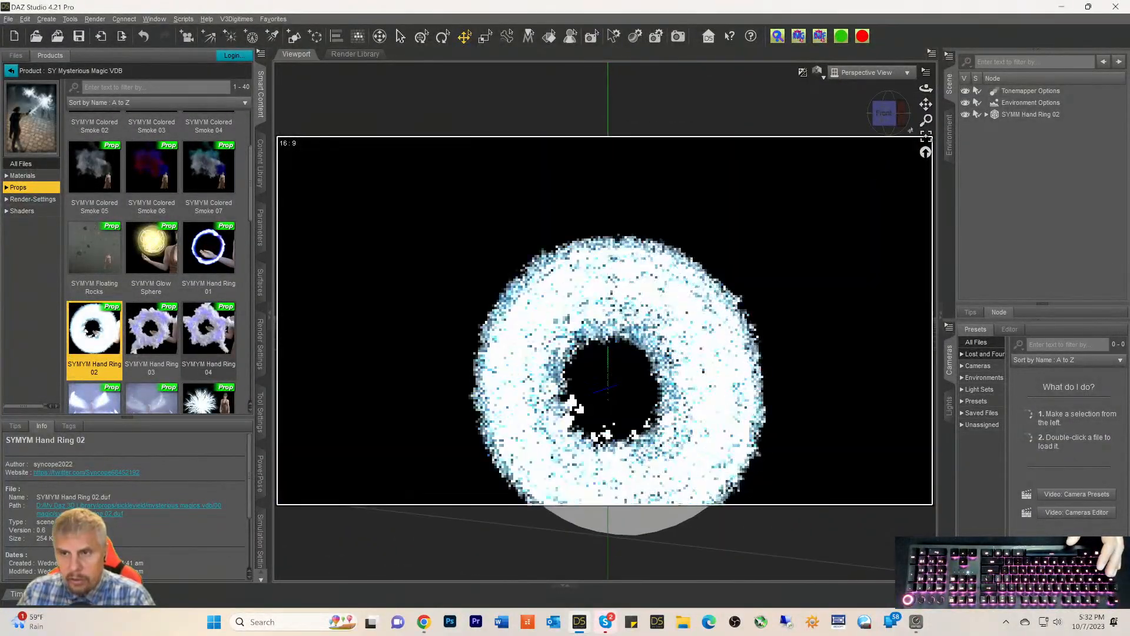
pyautogui.moveTo(926, 104); pyautogui.dragTo(904, 99)
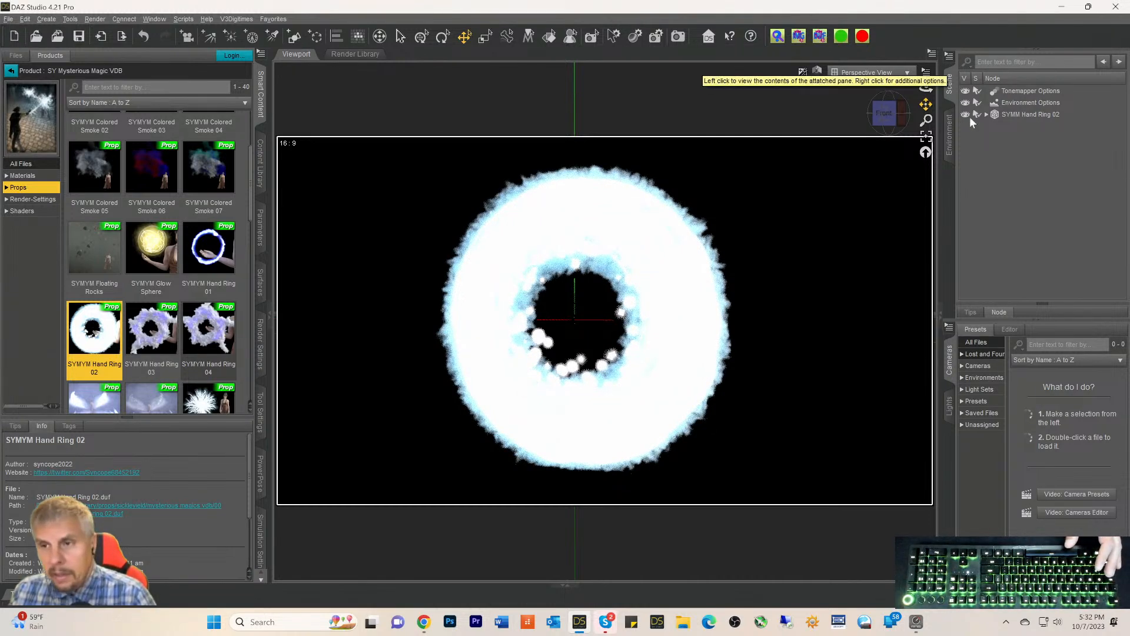
# Expand Hand Ring 02's nodes, open its surface list and select both the Back Ring and Front Ring surfaces
pyautogui.click(1007, 114)
pyautogui.click(986, 114)
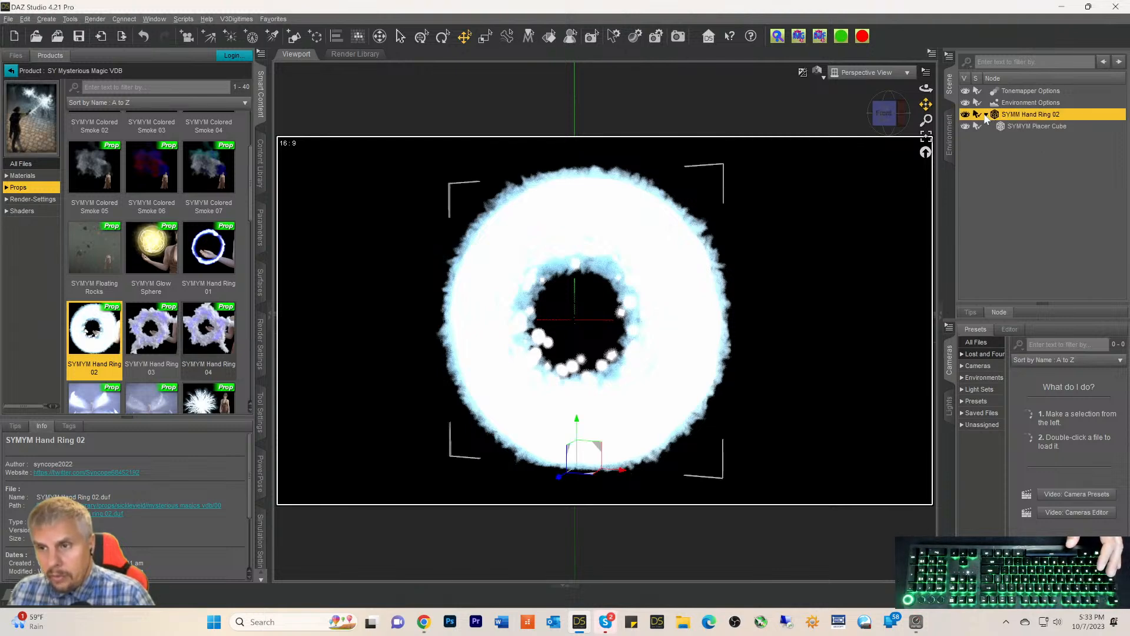
pyautogui.click(260, 284)
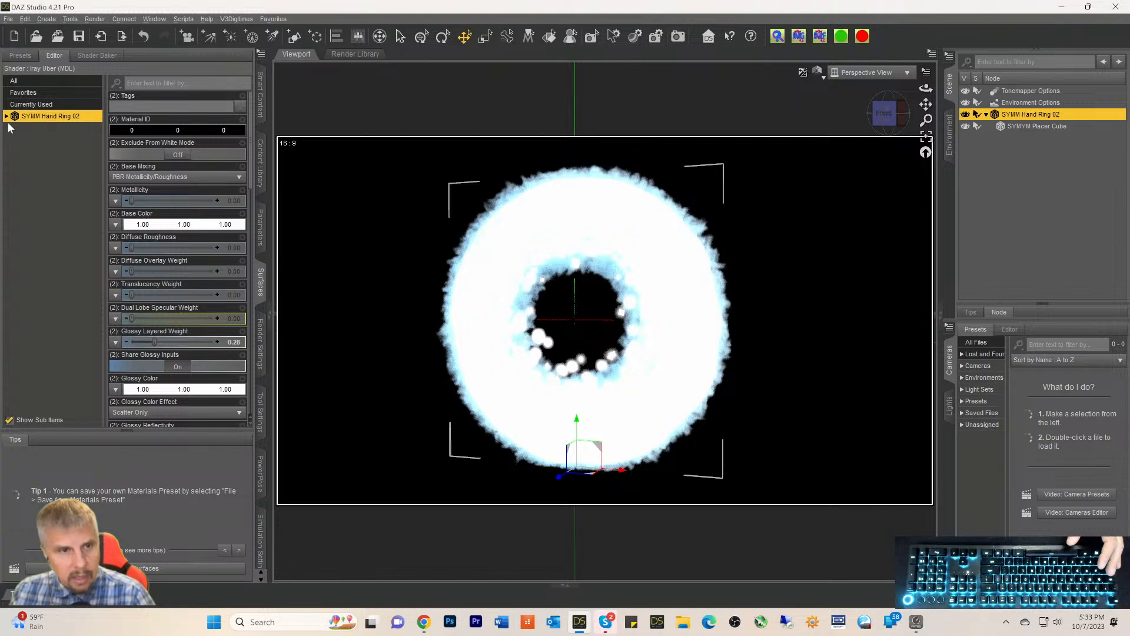
pyautogui.click(6, 116)
pyautogui.click(34, 130)
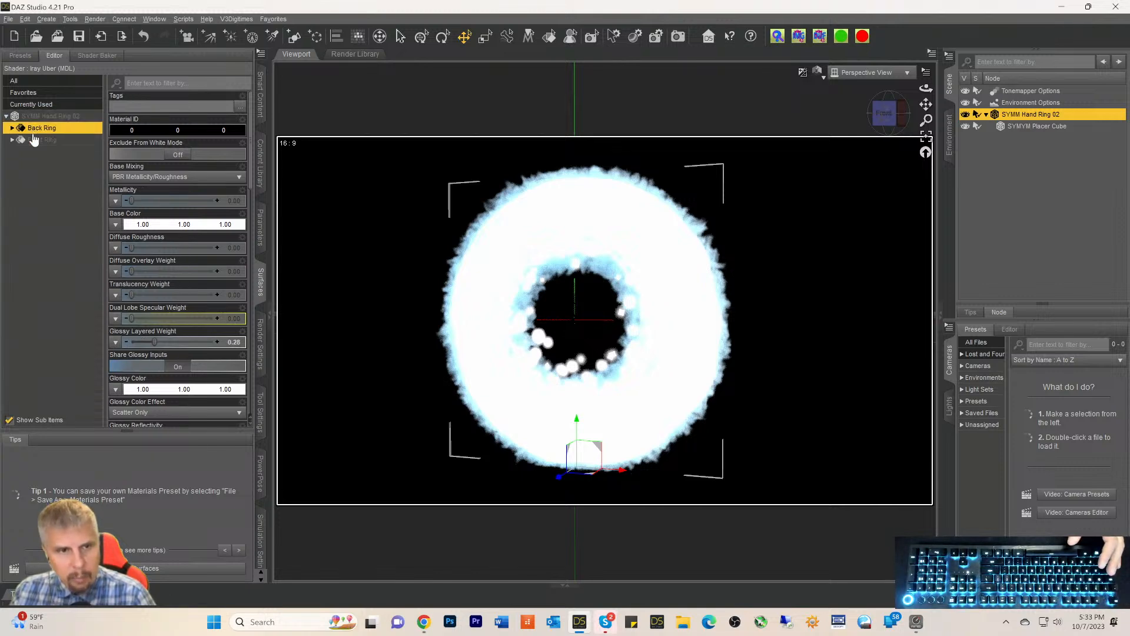
pyautogui.click(32, 140)
pyautogui.click(38, 131)
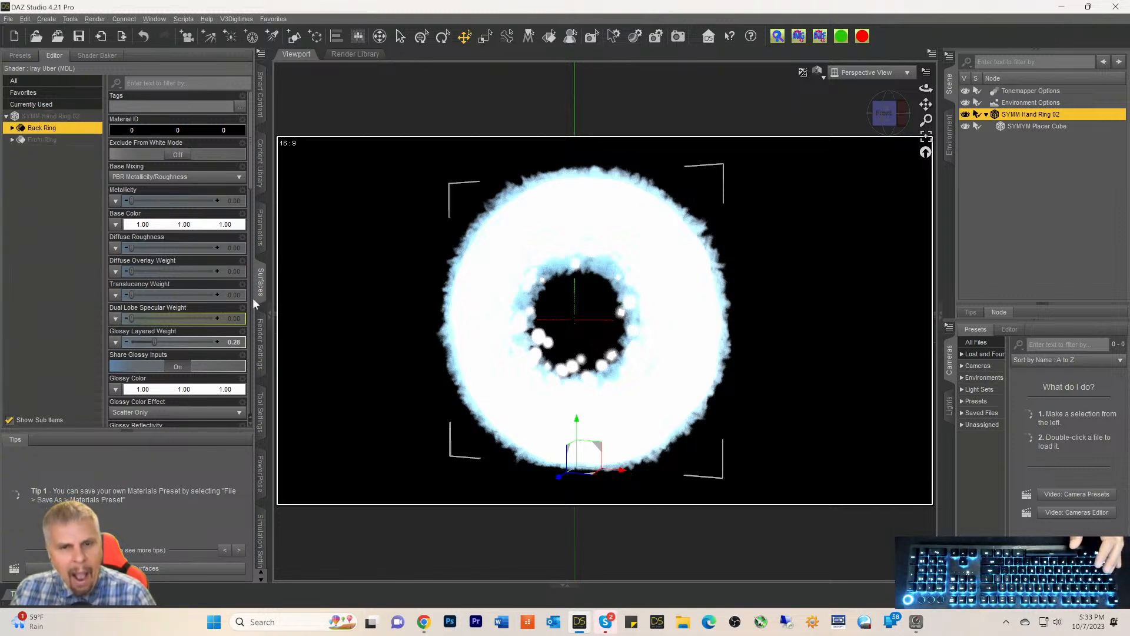
pyautogui.keyDown('ctrl'); pyautogui.click(35, 140); pyautogui.keyUp('ctrl')
# Set the Cutout Opacity of the Back Ring and Front Ring surfaces to 0.00
pyautogui.scroll(-5, 221, 324)
pyautogui.scroll(-3, 220, 323)
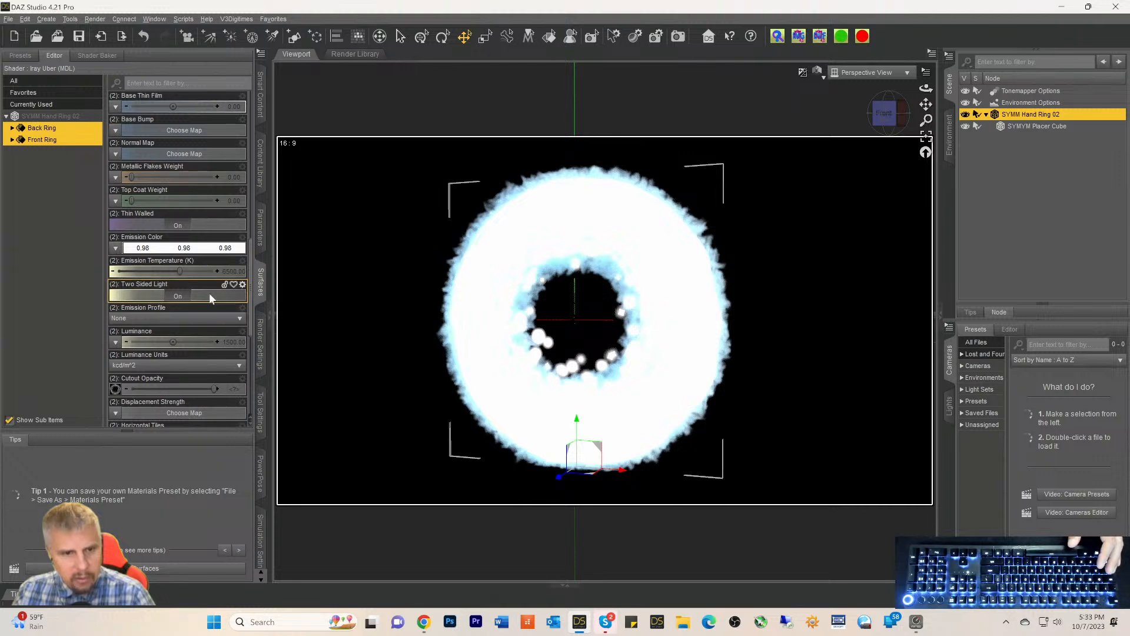
pyautogui.moveTo(216, 389); pyautogui.dragTo(100, 395)
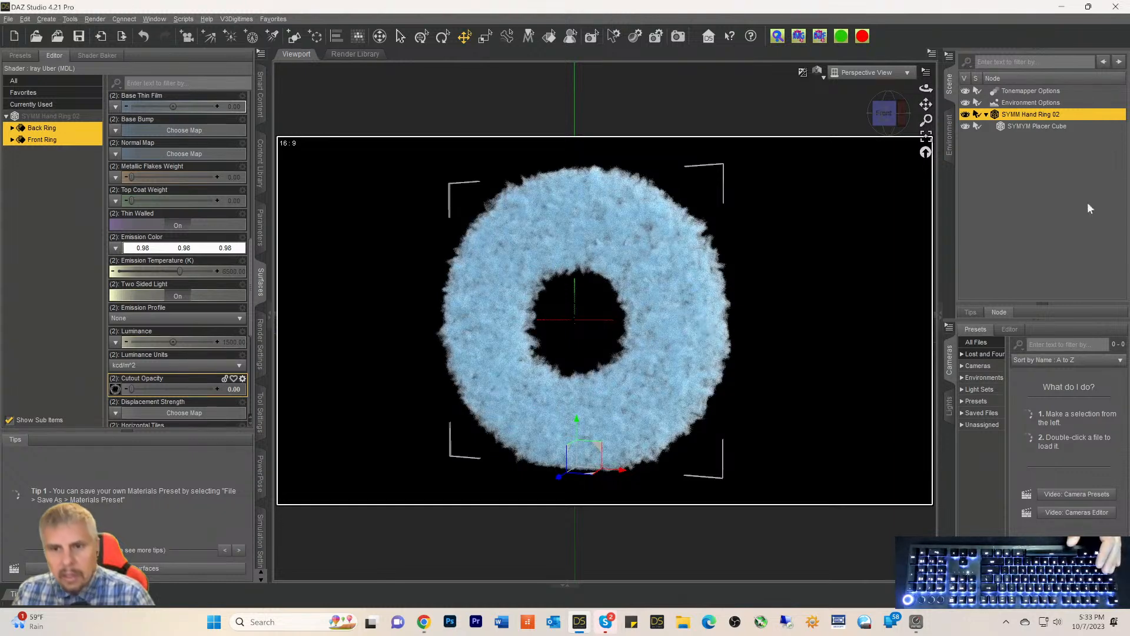
# Examine the volume of Hand Ring 02 without its glowing ring surfaces from the front and from above
pyautogui.moveTo(888, 121)
pyautogui.mouseDown()
pyautogui.moveTo(900, 122)
pyautogui.moveTo(877, 117)
pyautogui.mouseUp()
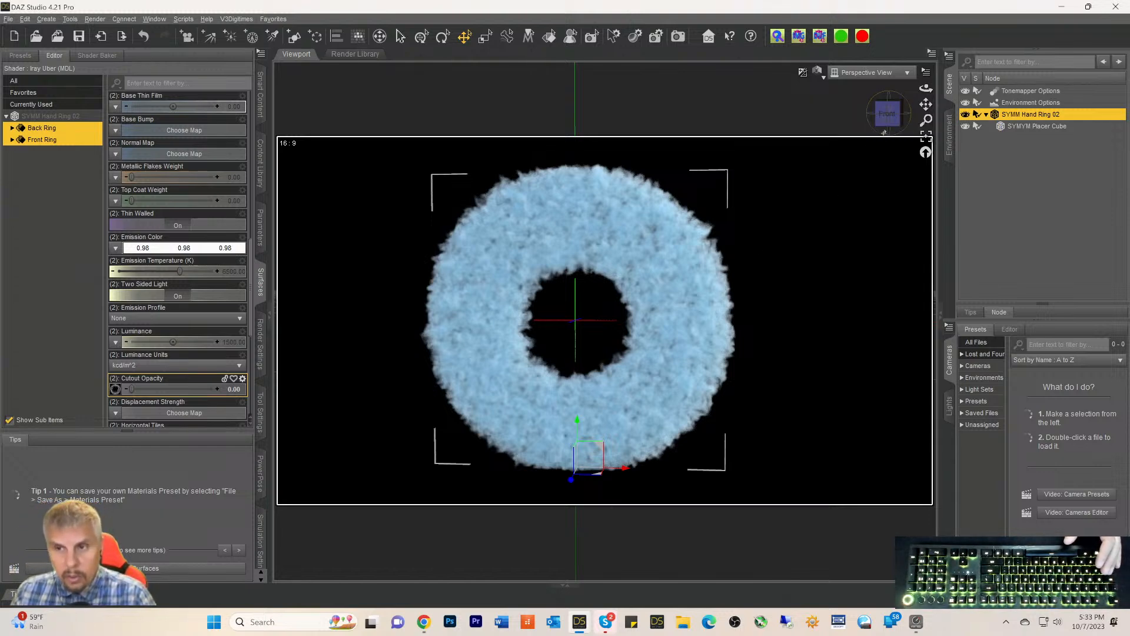
pyautogui.moveTo(886, 118)
pyautogui.mouseDown()
pyautogui.moveTo(890, 177)
pyautogui.moveTo(888, 110)
pyautogui.moveTo(888, 127)
pyautogui.mouseUp()
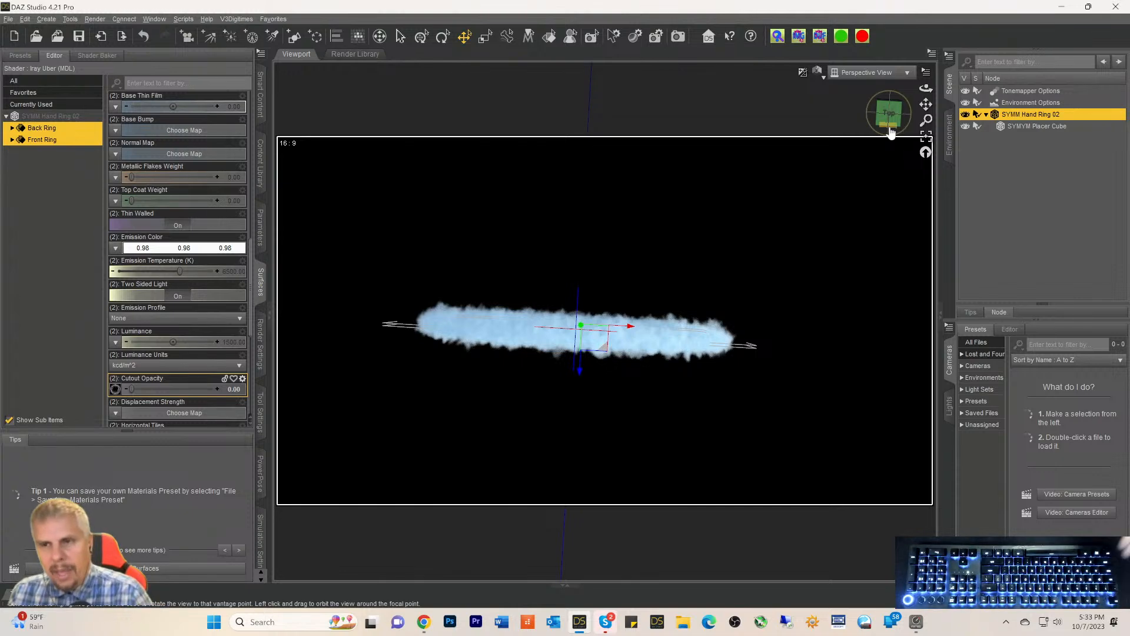
pyautogui.moveTo(888, 117); pyautogui.dragTo(888, 81)
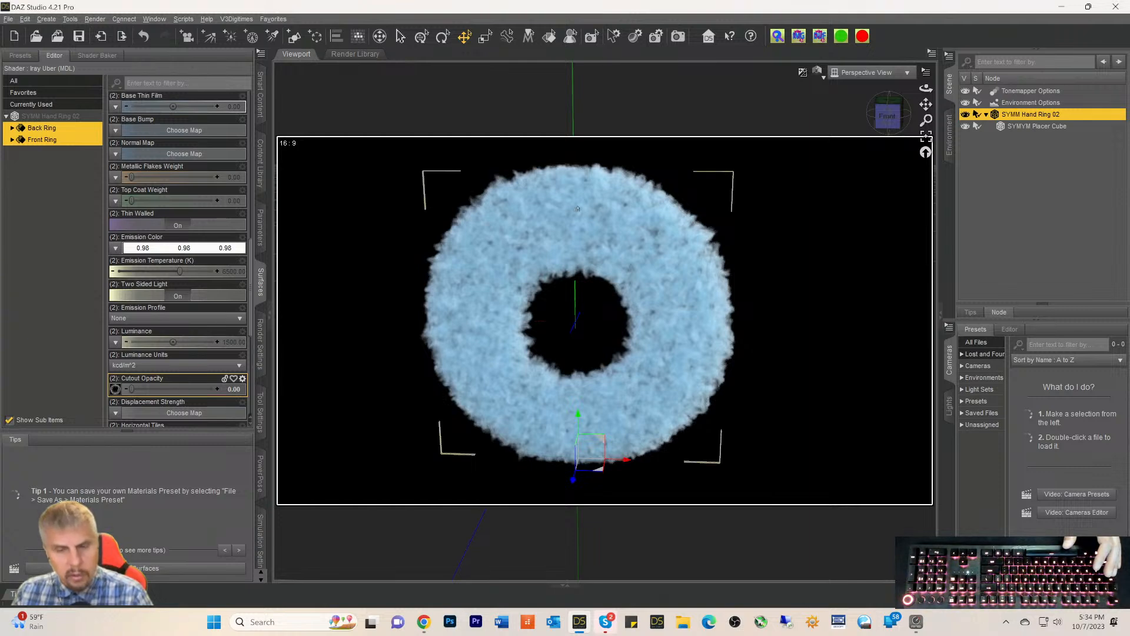
pyautogui.click(886, 107)
pyautogui.moveTo(886, 108); pyautogui.dragTo(888, 138)
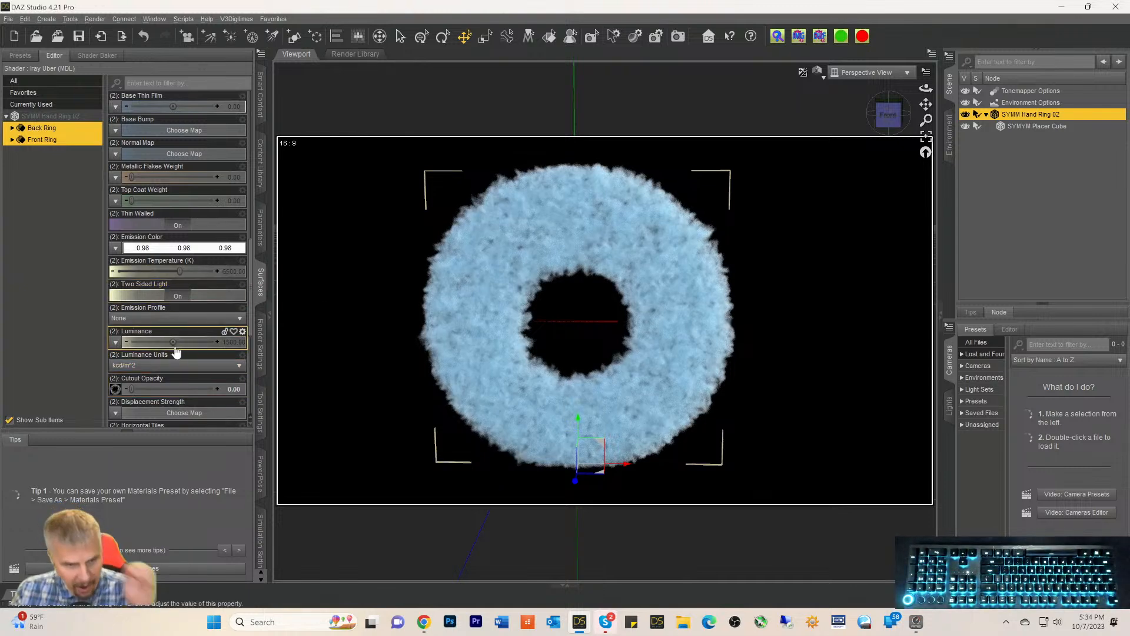
# Restore the Cutout Opacity of both ring surfaces to 1.00 and set their Luminance to 50
pyautogui.moveTo(141, 385); pyautogui.dragTo(690, 270)
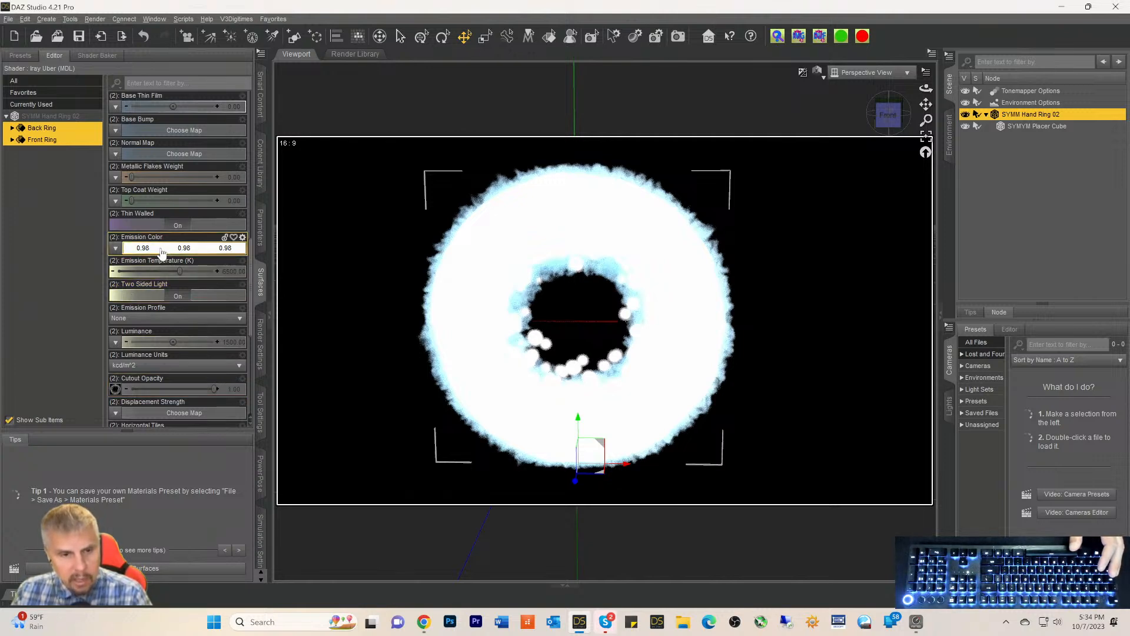
pyautogui.click(229, 343)
pyautogui.write('50')
pyautogui.press('Return')
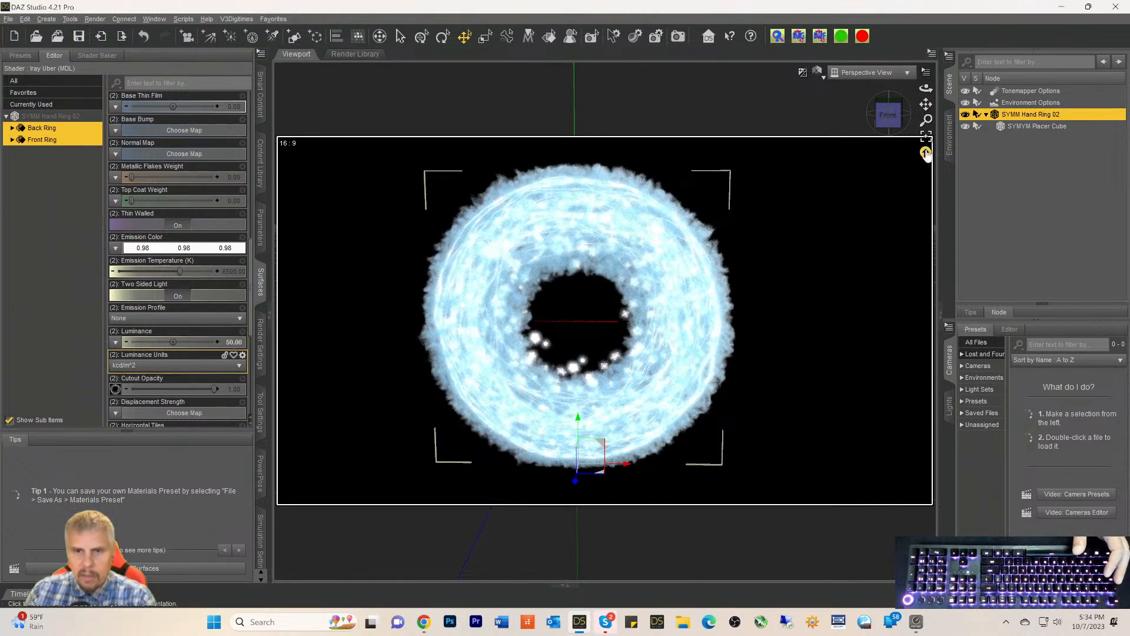
pyautogui.click(888, 114)
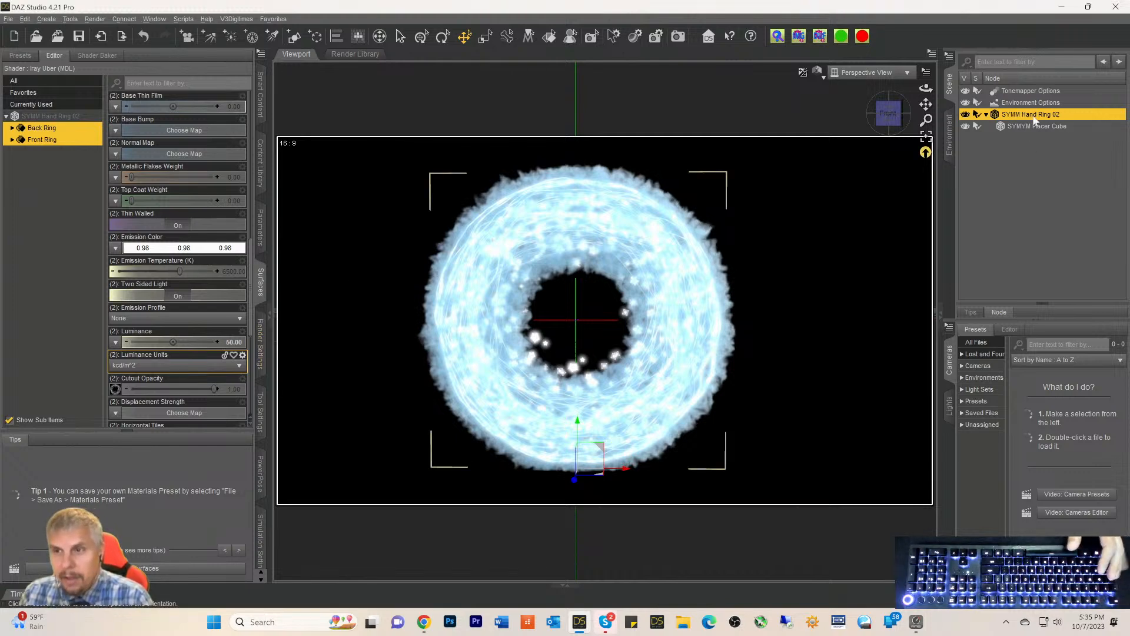
# Delete Hand Ring 02 from the scene and load the SYMYM Hand Ring 03 prop
pyautogui.press('Delete')
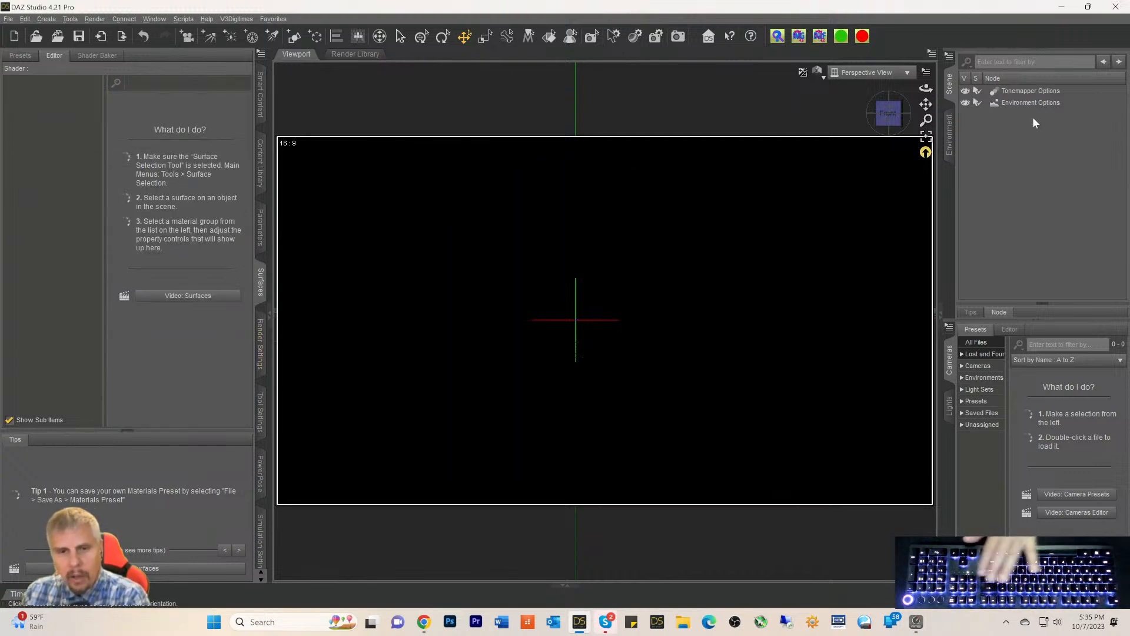
pyautogui.click(259, 95)
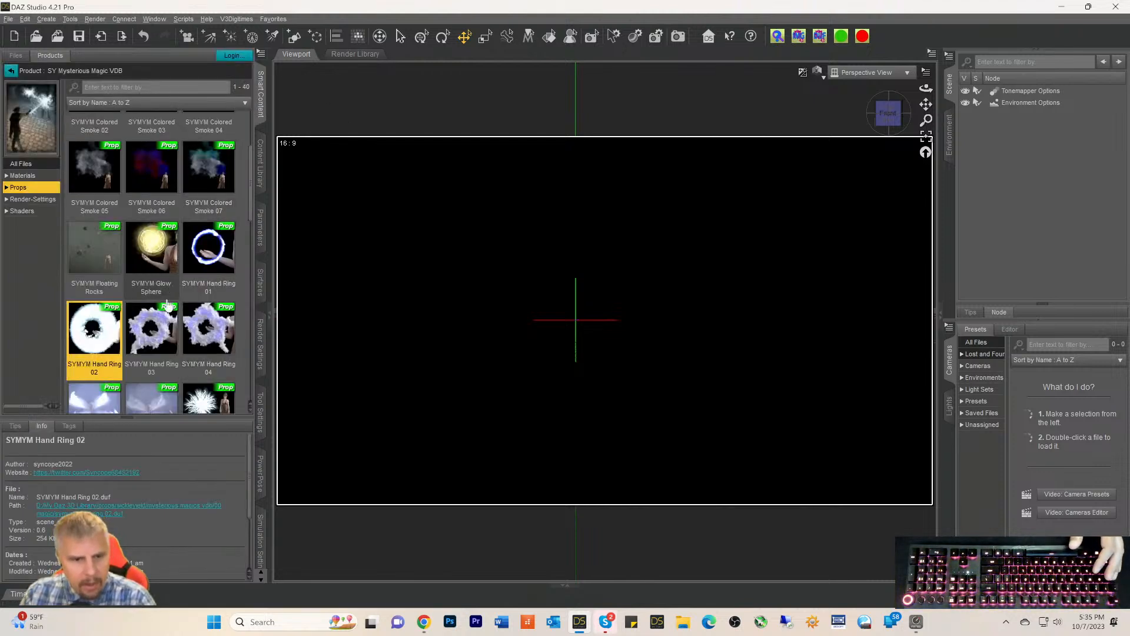
pyautogui.doubleClick(151, 329)
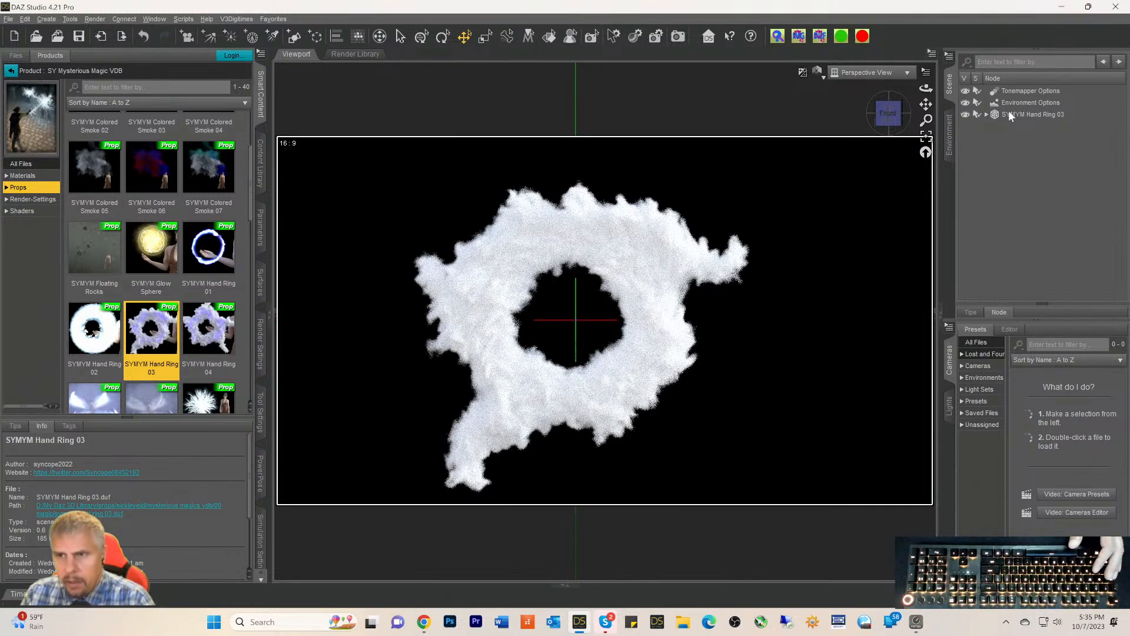
# Delete SYMYM Hand Ring 03 from the scene and load the same prop again
pyautogui.click(1008, 114)
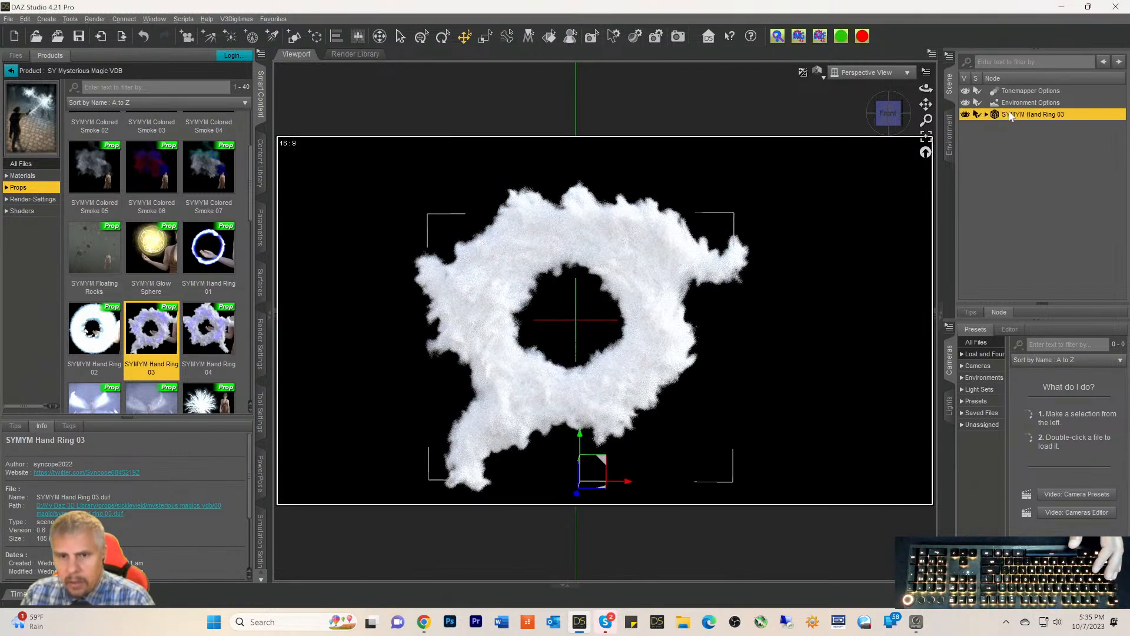
pyautogui.press('Delete')
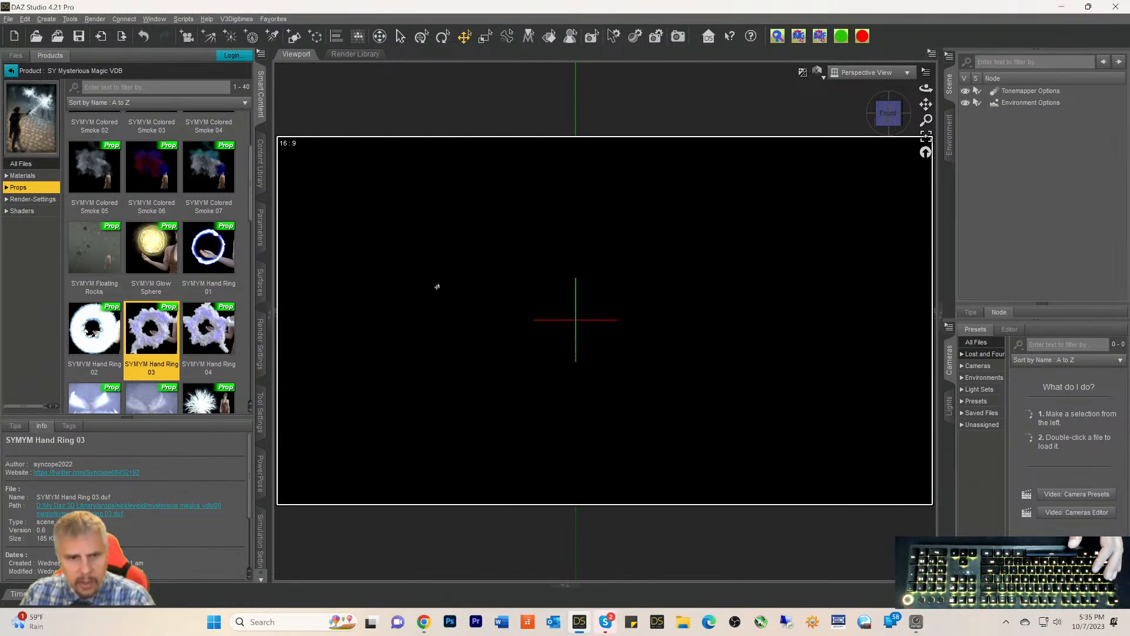
pyautogui.doubleClick(149, 331)
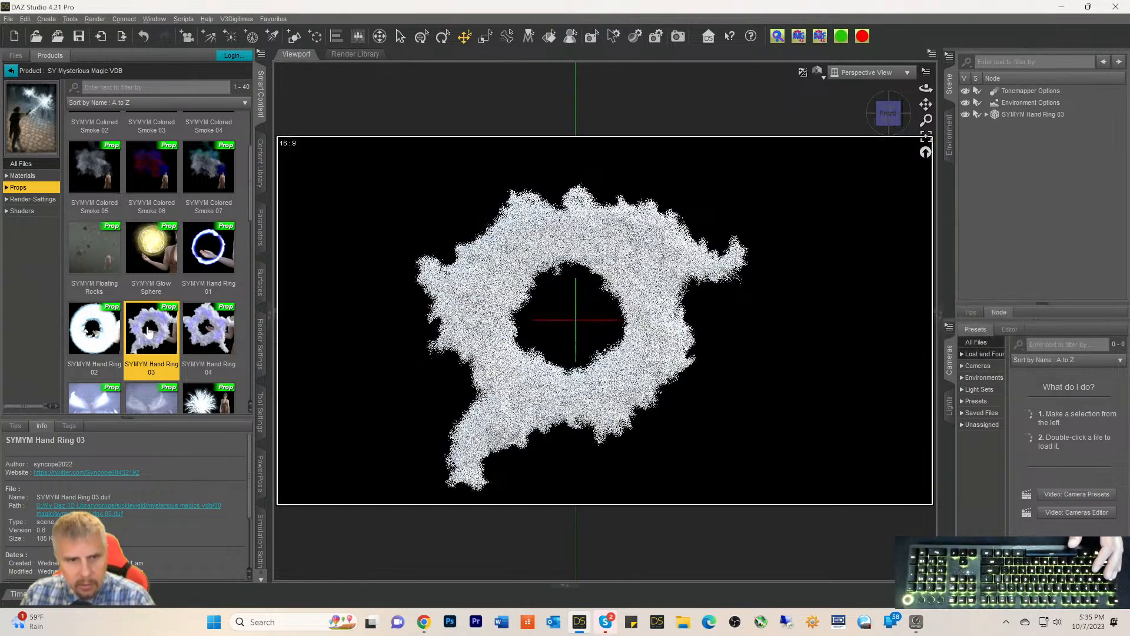
# Examine SYMYM Hand Ring 03 from the side and from other angles around it
pyautogui.moveTo(887, 125)
pyautogui.mouseDown()
pyautogui.moveTo(857, 135)
pyautogui.moveTo(850, 126)
pyautogui.moveTo(886, 125)
pyautogui.mouseUp()
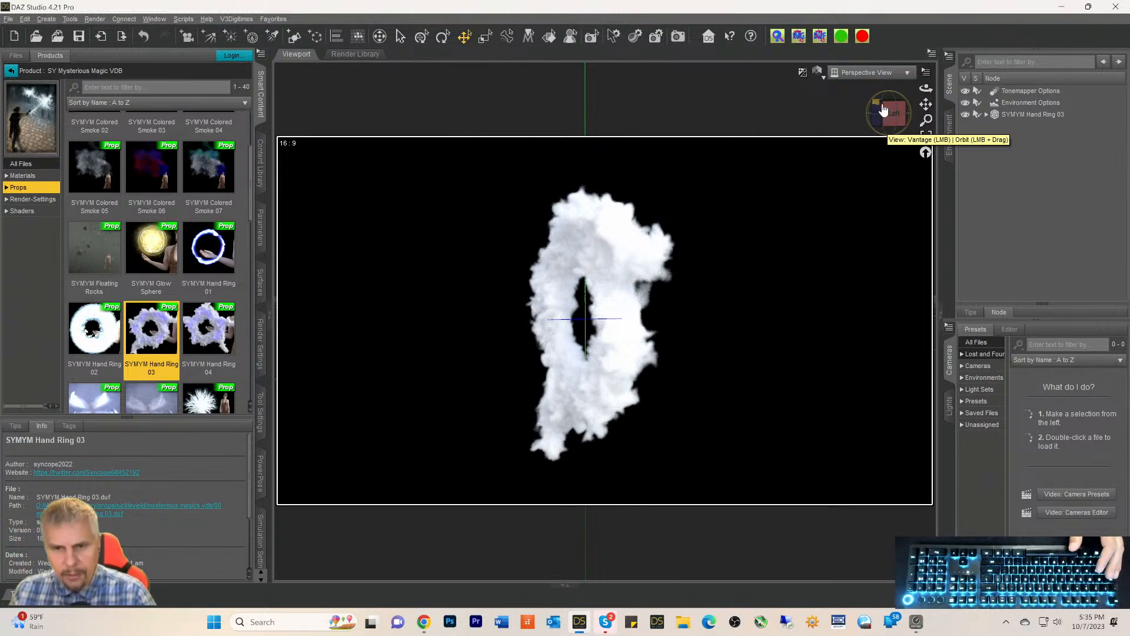
pyautogui.click(871, 108)
pyautogui.moveTo(872, 110)
pyautogui.mouseDown()
pyautogui.moveTo(911, 107)
pyautogui.moveTo(865, 123)
pyautogui.mouseUp()
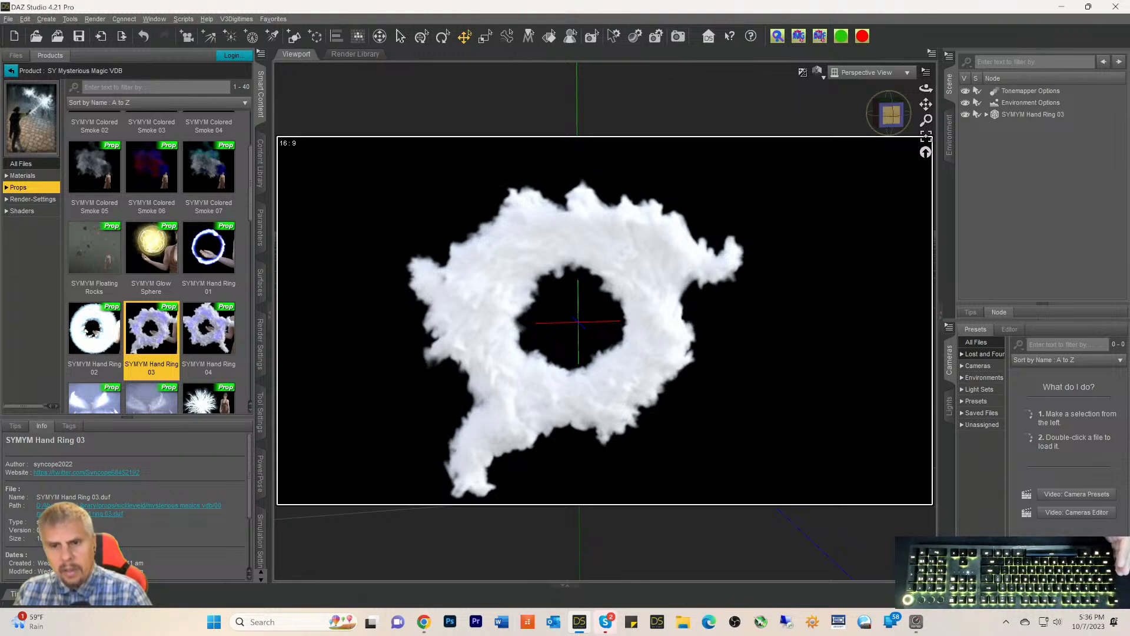
# Inspect SYMYM Hand Ring 03 from the front and from slightly shifted vantage points
pyautogui.click(890, 114)
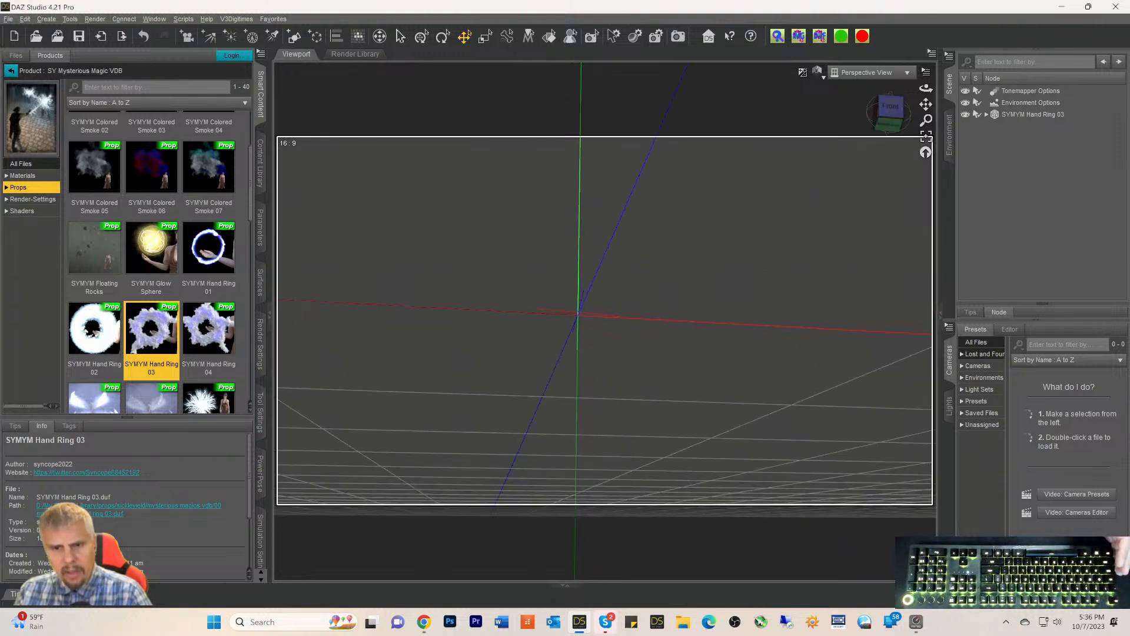
pyautogui.keyDown('ctrl'); pyautogui.keyDown('alt'); pyautogui.moveTo(579, 269); pyautogui.dragTo(580, 354); pyautogui.keyUp('alt'); pyautogui.keyUp('ctrl')
pyautogui.moveTo(895, 125); pyautogui.dragTo(894, 115)
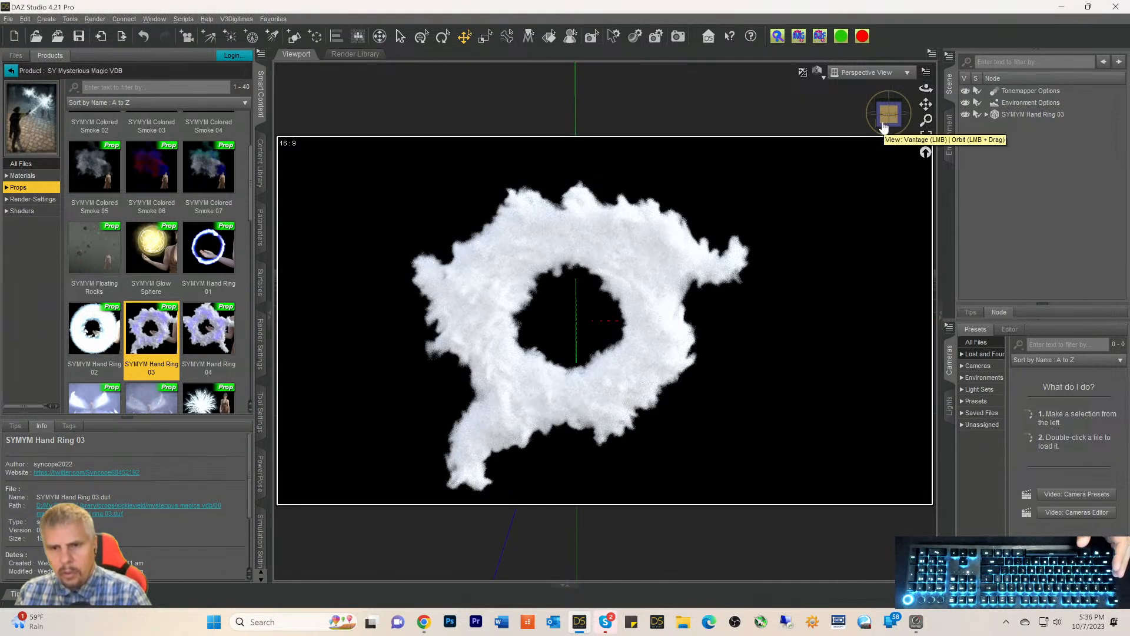
pyautogui.click(885, 125)
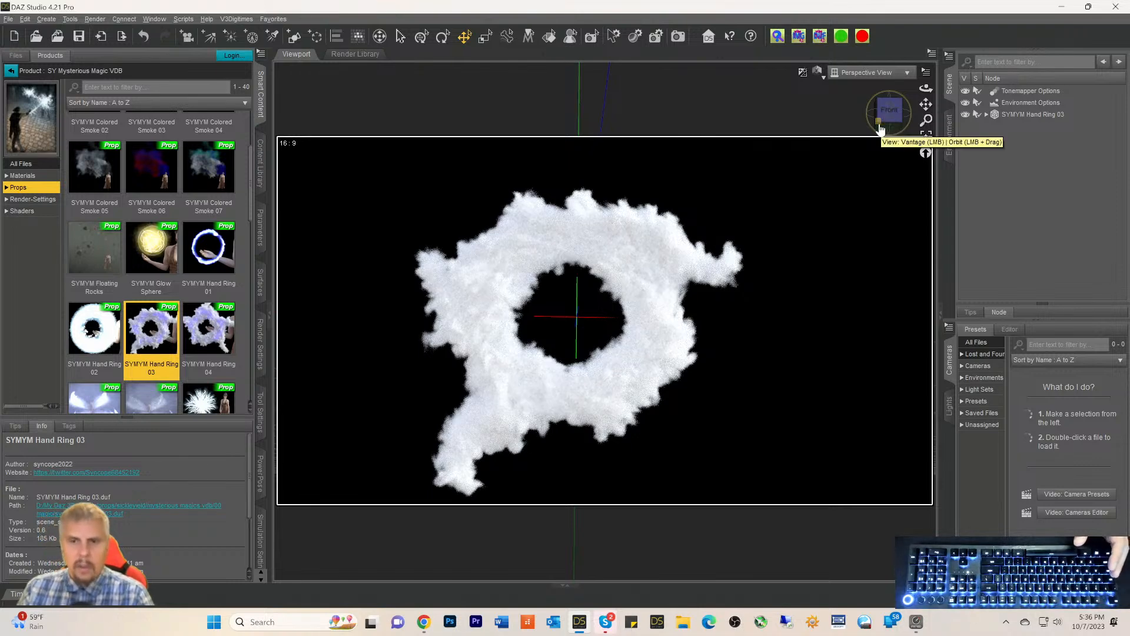
# Undo the loading of SYMYM Hand Ring 03 and load the SYMYM Hand Ring 04 prop instead
pyautogui.hotkey('ctrl', 'z')
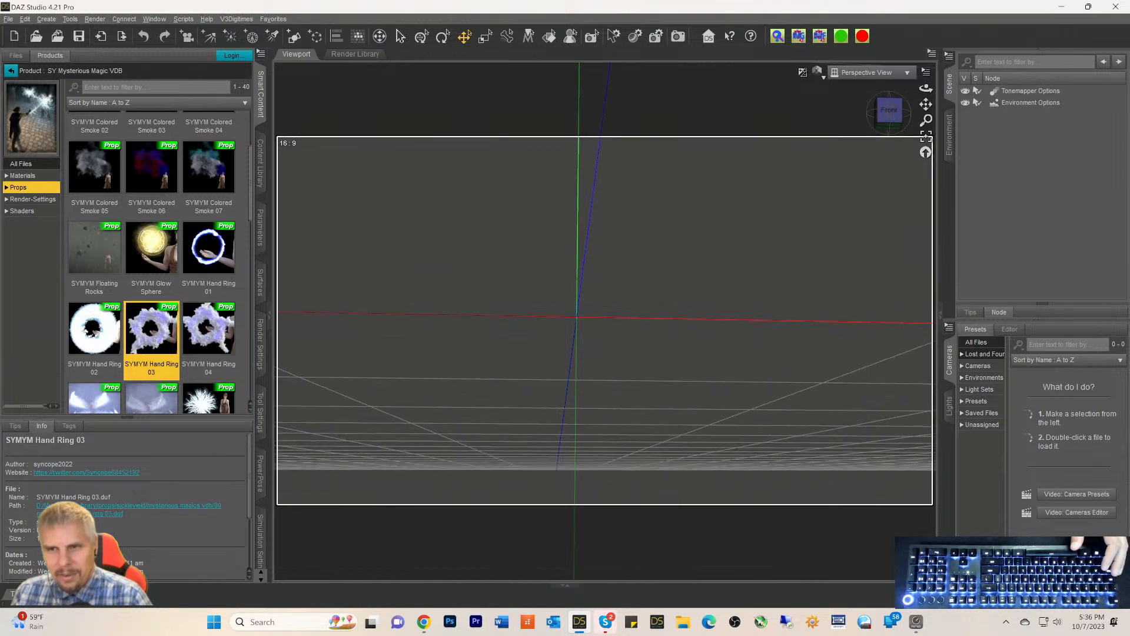
pyautogui.moveTo(889, 113)
pyautogui.mouseDown()
pyautogui.moveTo(910, 135)
pyautogui.moveTo(889, 125)
pyautogui.mouseUp()
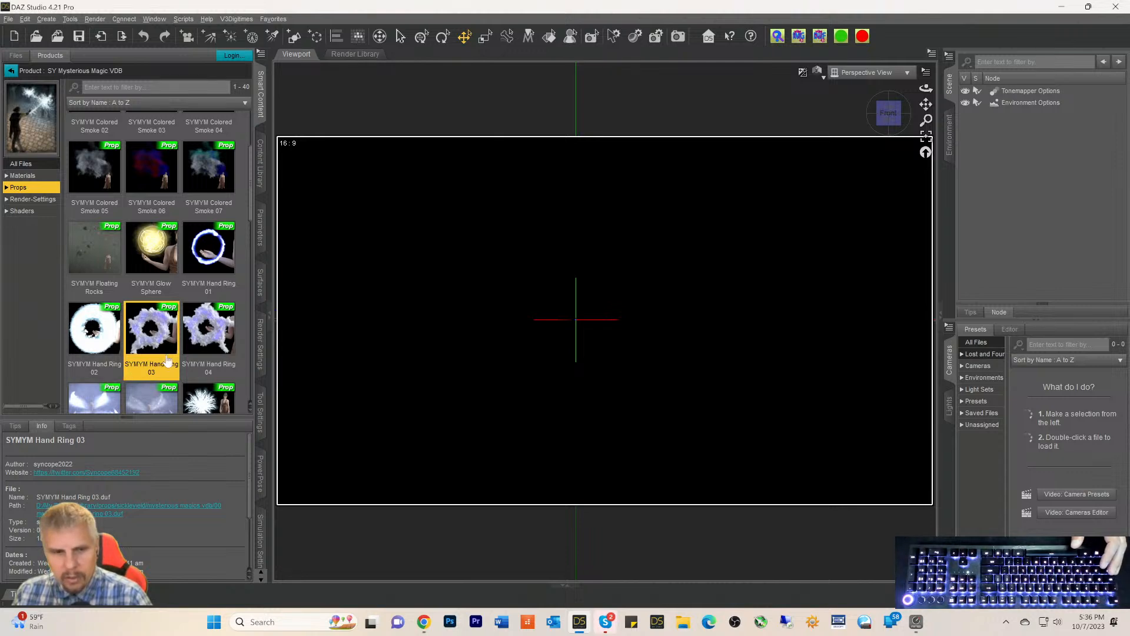
pyautogui.doubleClick(210, 337)
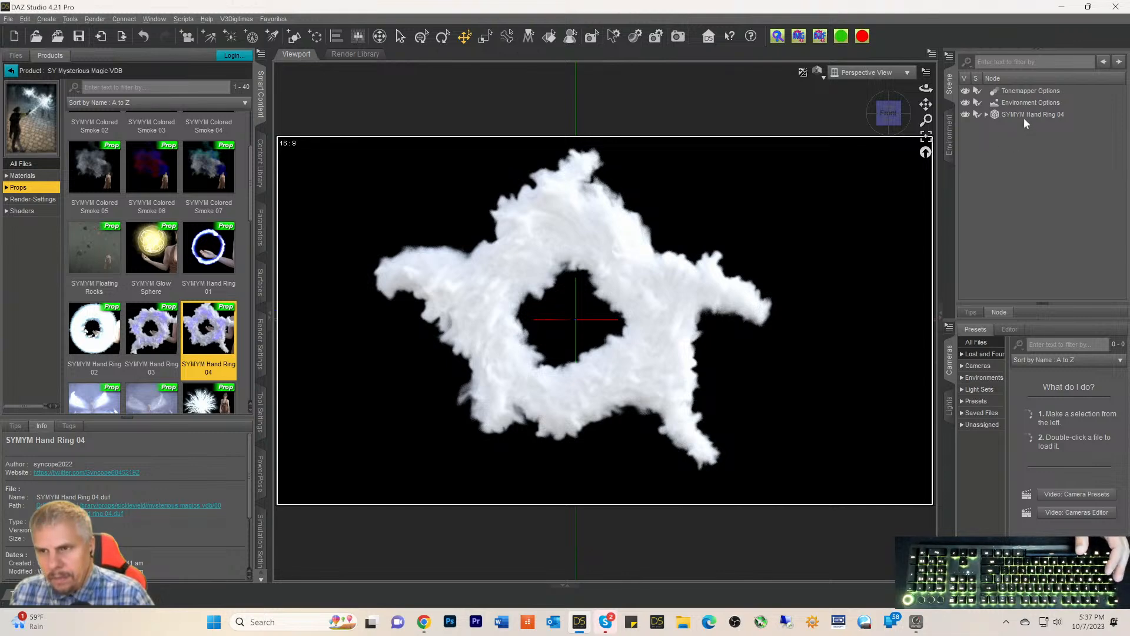
# Delete SYMYM Hand Ring 04 from the scene and load the SYMYM Ice Projection Spell Lighted prop
pyautogui.click(994, 117)
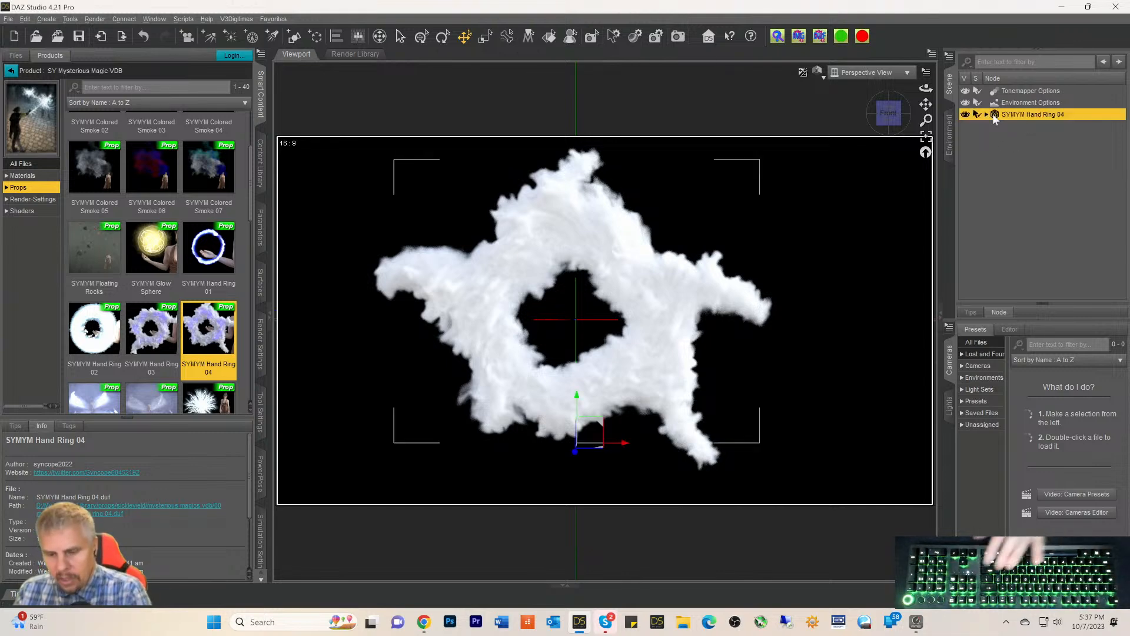
pyautogui.press('Delete')
pyautogui.scroll(-3, 125, 306)
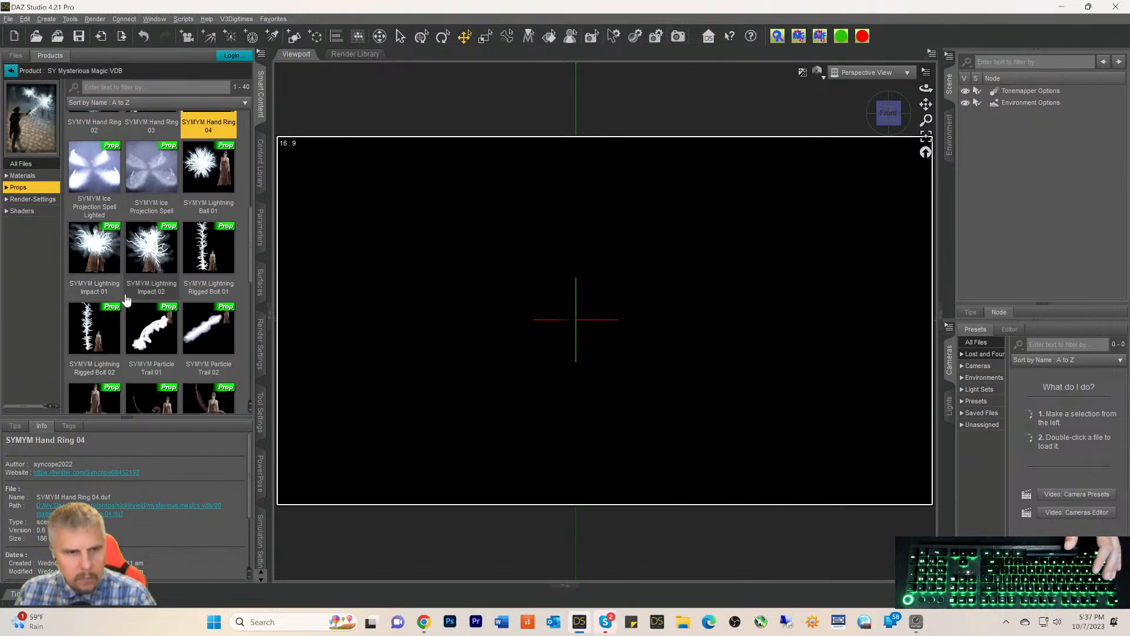
pyautogui.doubleClick(101, 174)
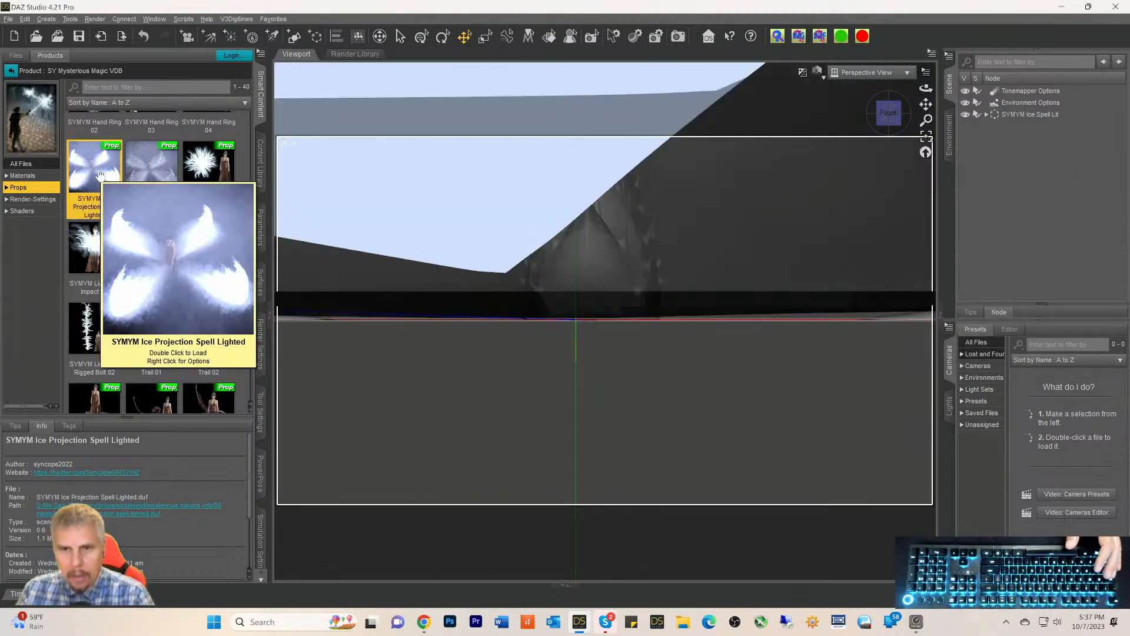
# Select the SYMYM Ice Spell Lit group and examine it from the front and from a raised corner angle
pyautogui.click(1011, 113)
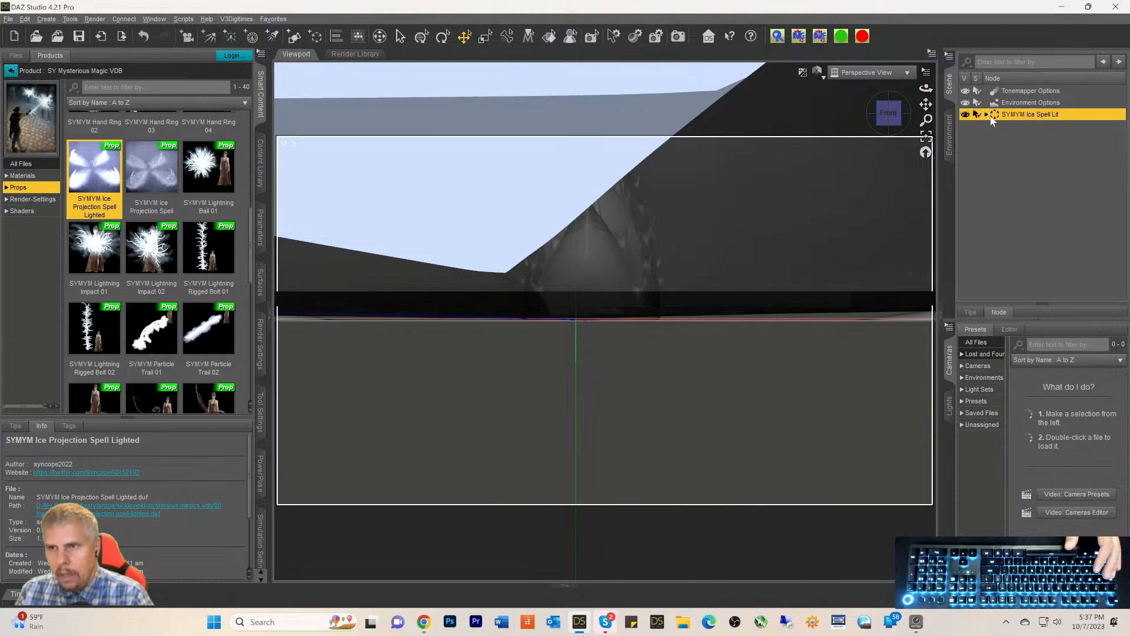
pyautogui.click(886, 121)
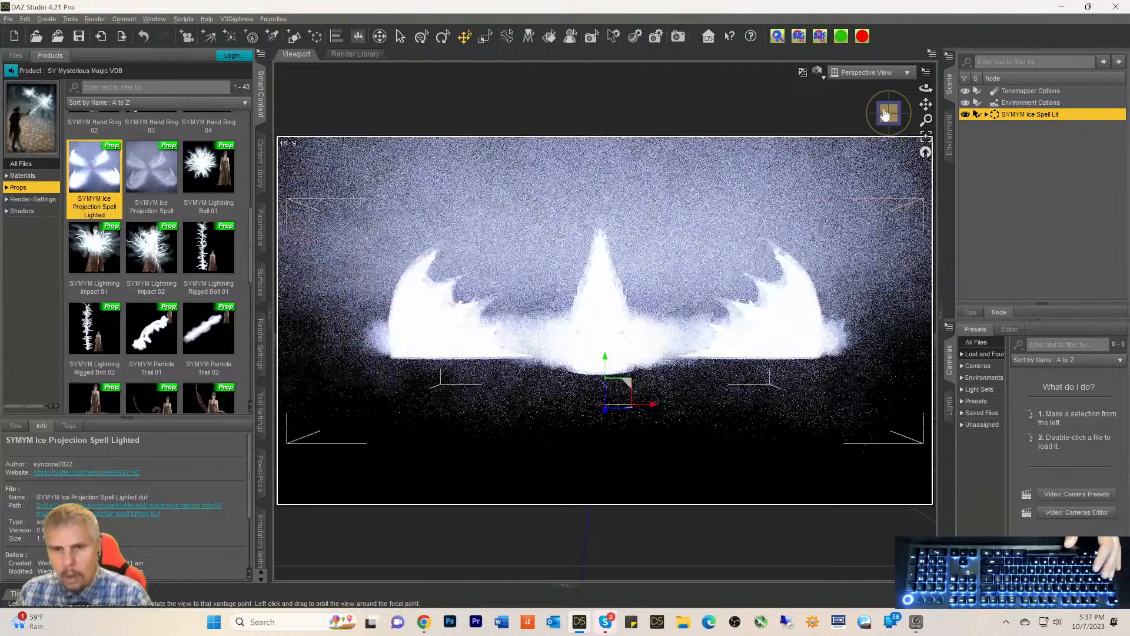
pyautogui.moveTo(885, 114)
pyautogui.mouseDown()
pyautogui.moveTo(885, 129)
pyautogui.moveTo(896, 115)
pyautogui.moveTo(887, 114)
pyautogui.mouseUp()
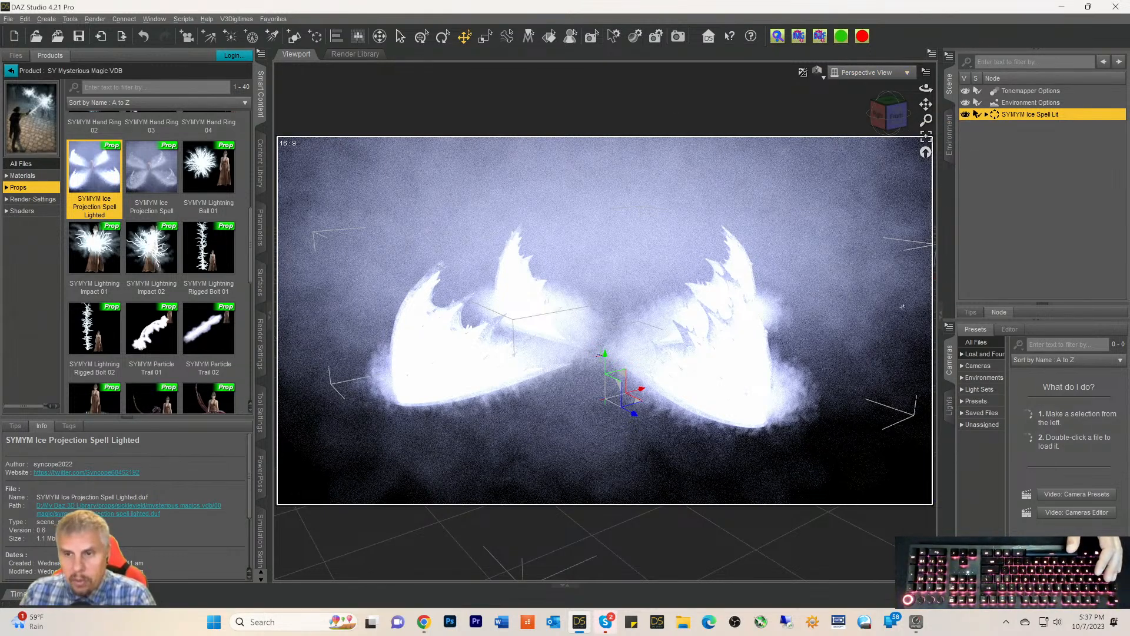
# Expand the SYMYM Ice Spell Lit group and hide its four Ice Projection objects one by one
pyautogui.click(986, 115)
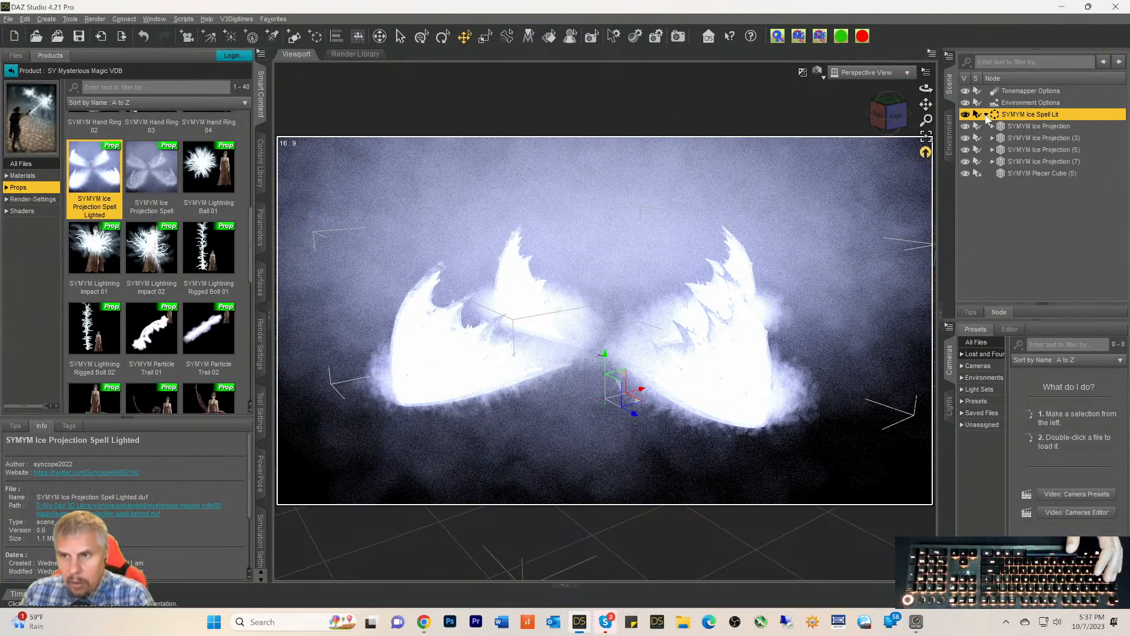
pyautogui.click(1039, 167)
pyautogui.keyDown('ctrl'); pyautogui.click(1035, 129); pyautogui.keyUp('ctrl')
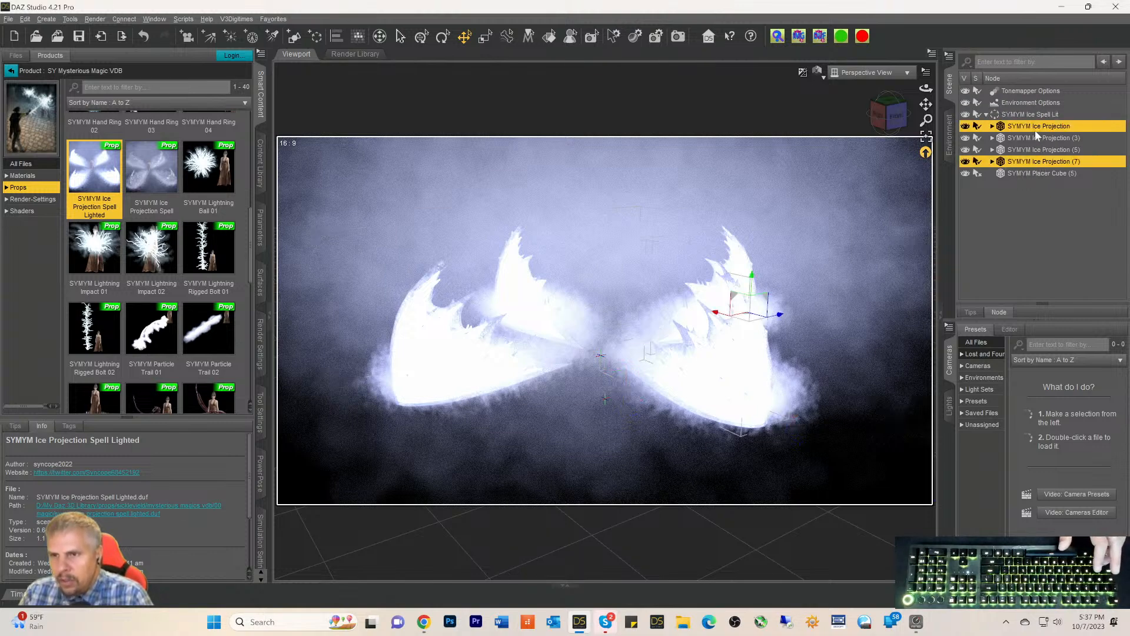
pyautogui.click(967, 127)
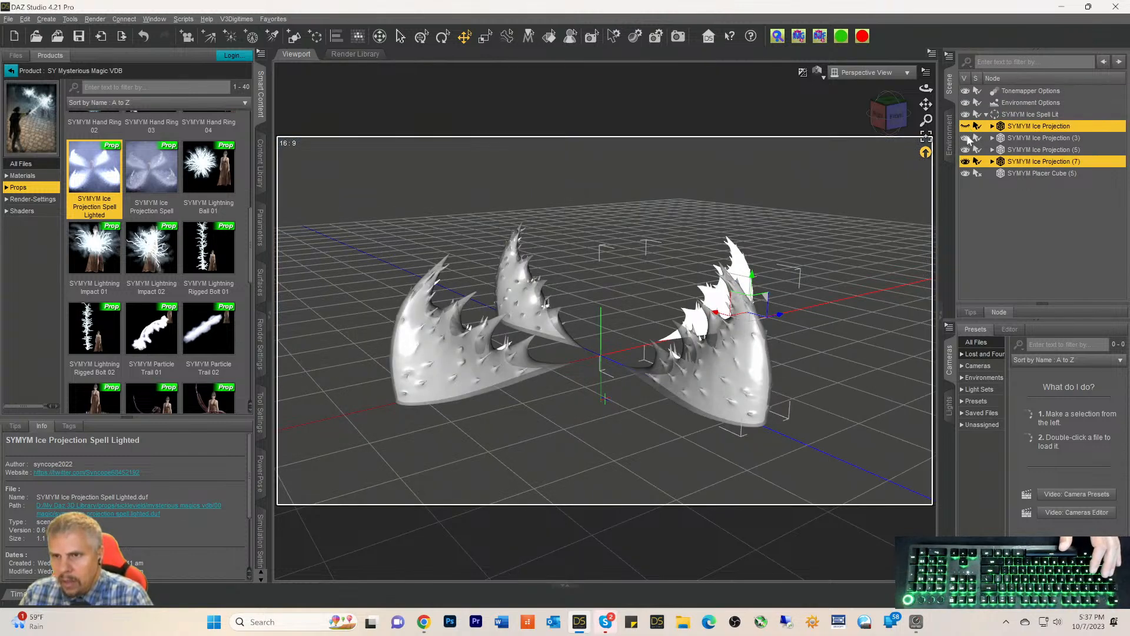
pyautogui.click(966, 139)
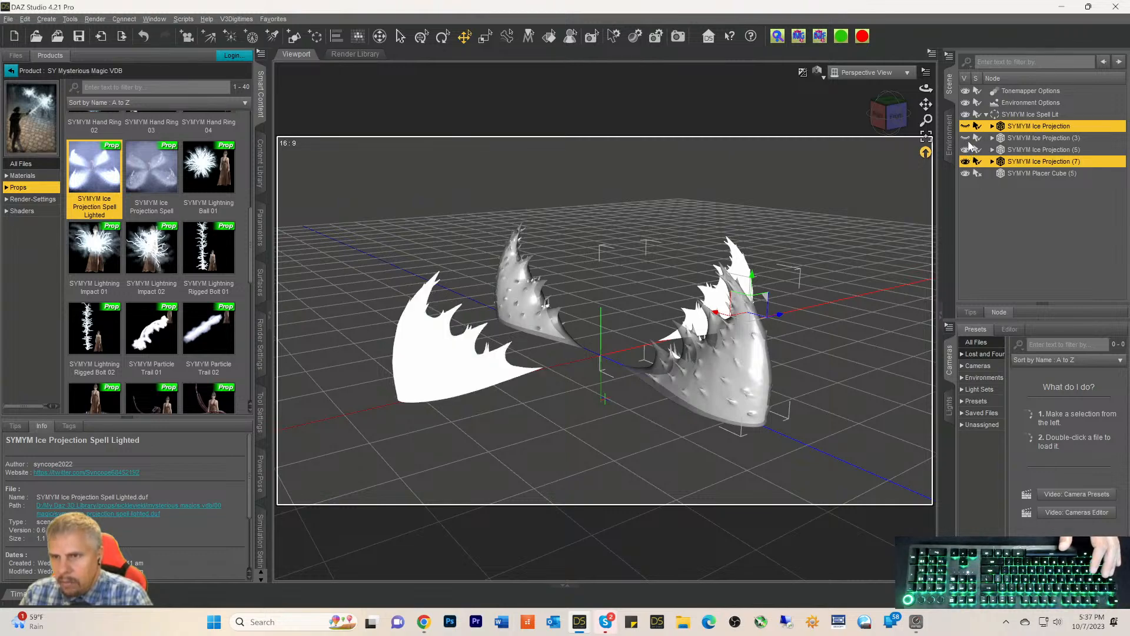
pyautogui.click(966, 150)
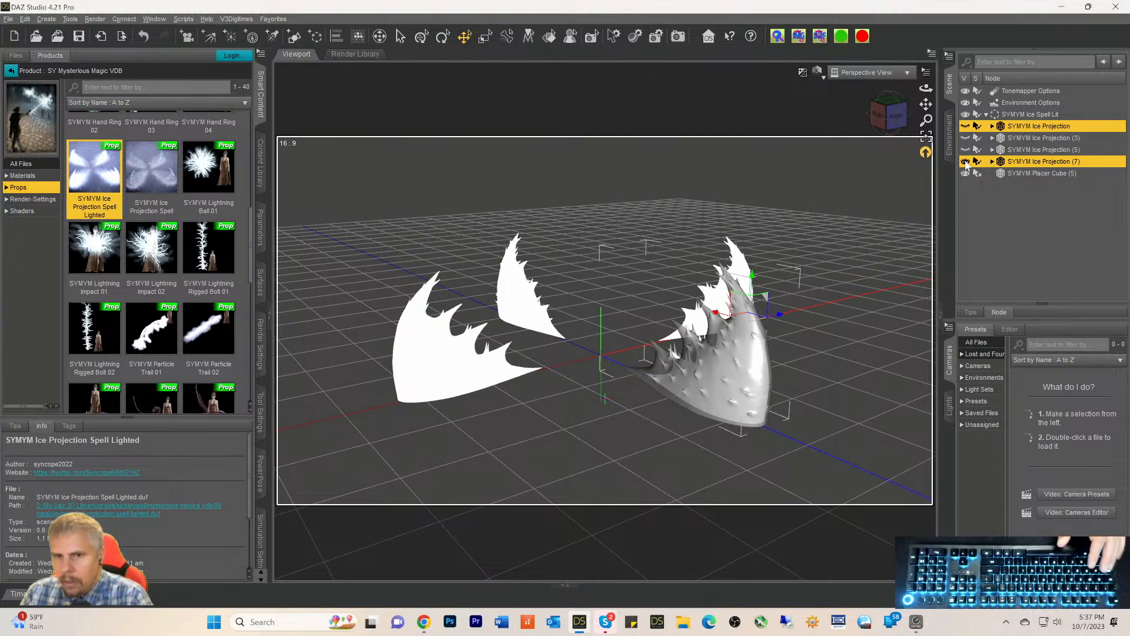
pyautogui.click(966, 162)
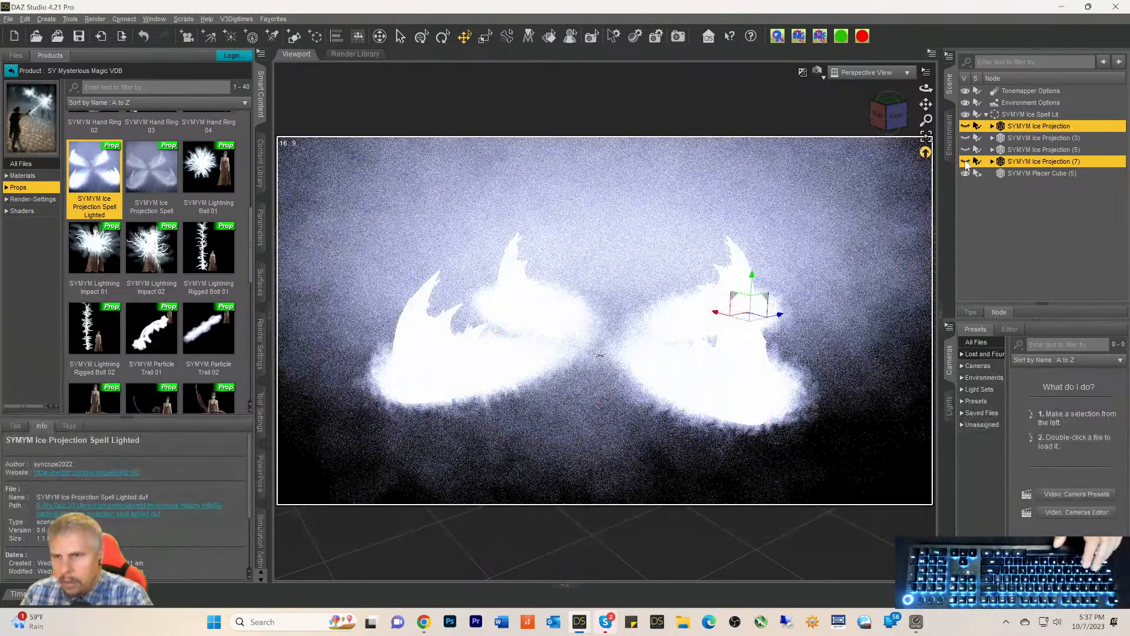
# Make all the hidden Ice Projection objects of the group visible again
pyautogui.click(966, 162)
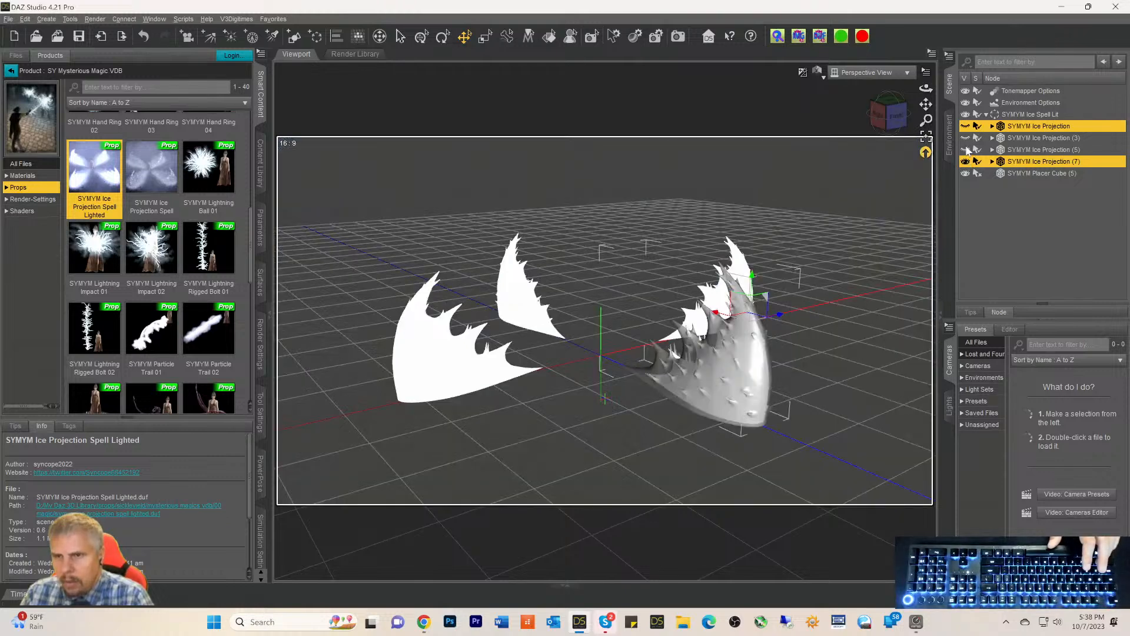
pyautogui.click(966, 138)
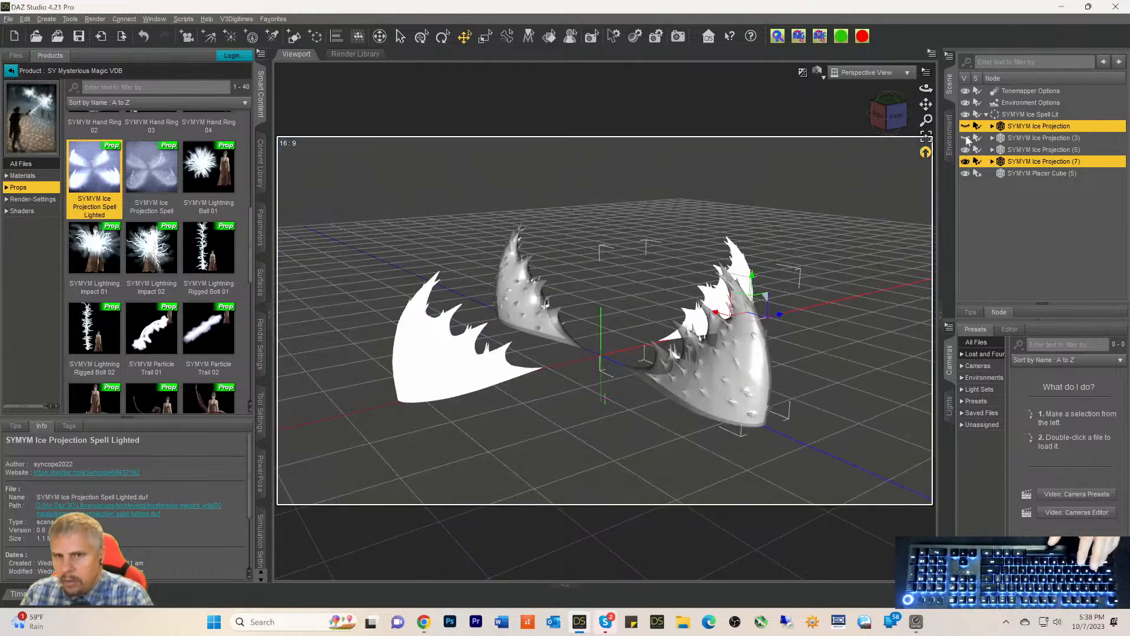
pyautogui.click(967, 127)
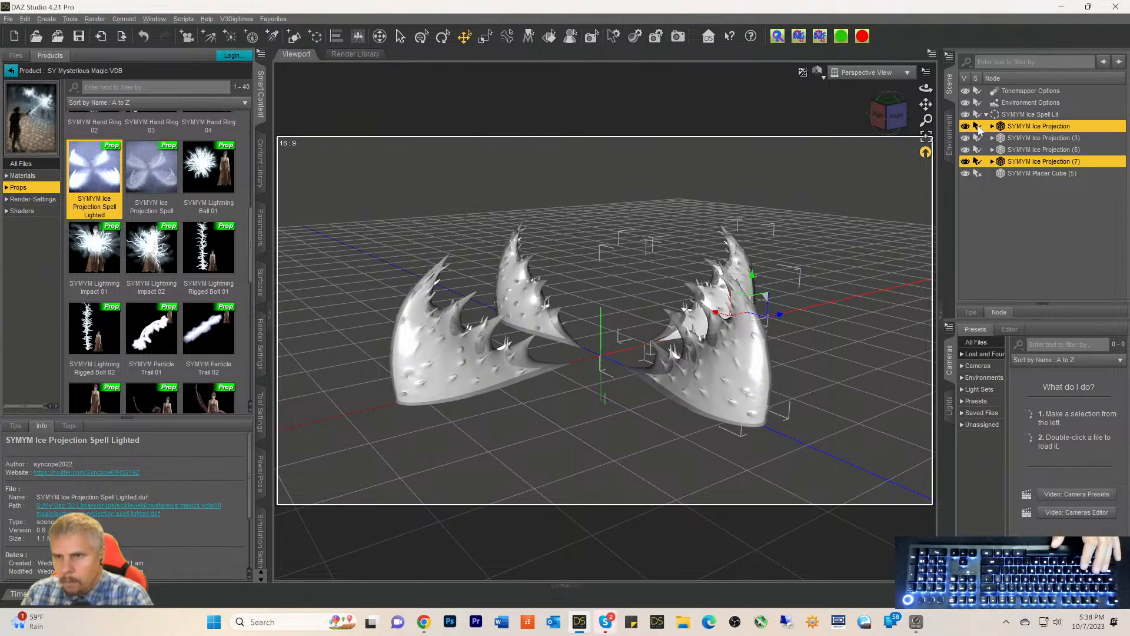
# Hide the entire SYMYM Ice Spell Lit group and select its SYMYM Placer Cube (5)
pyautogui.click(1010, 116)
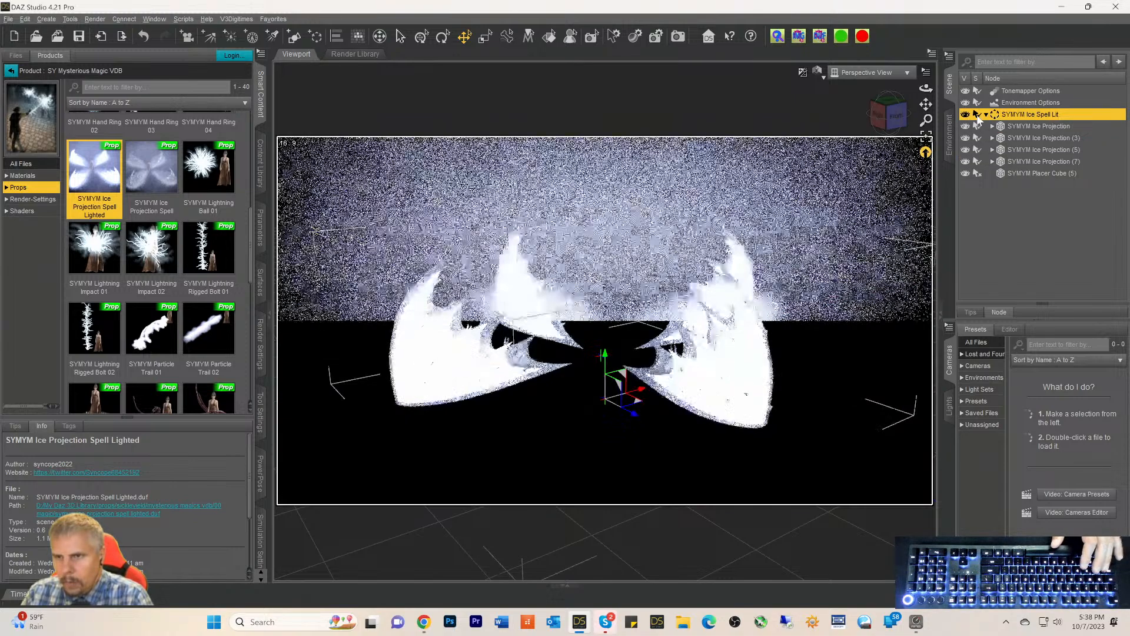
pyautogui.click(966, 114)
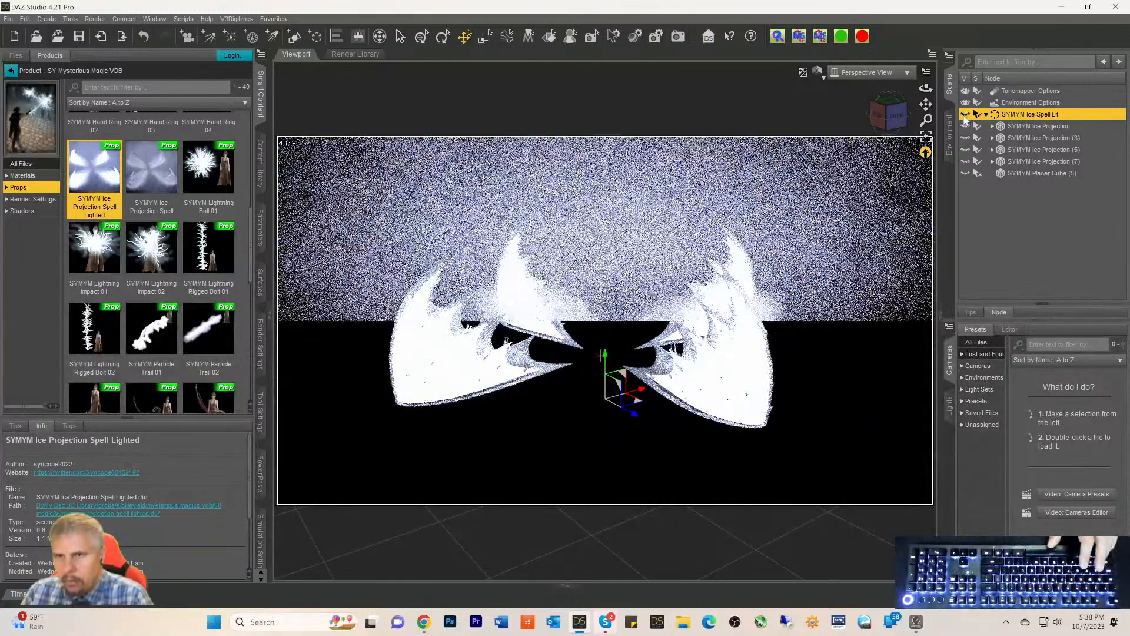
pyautogui.click(1003, 174)
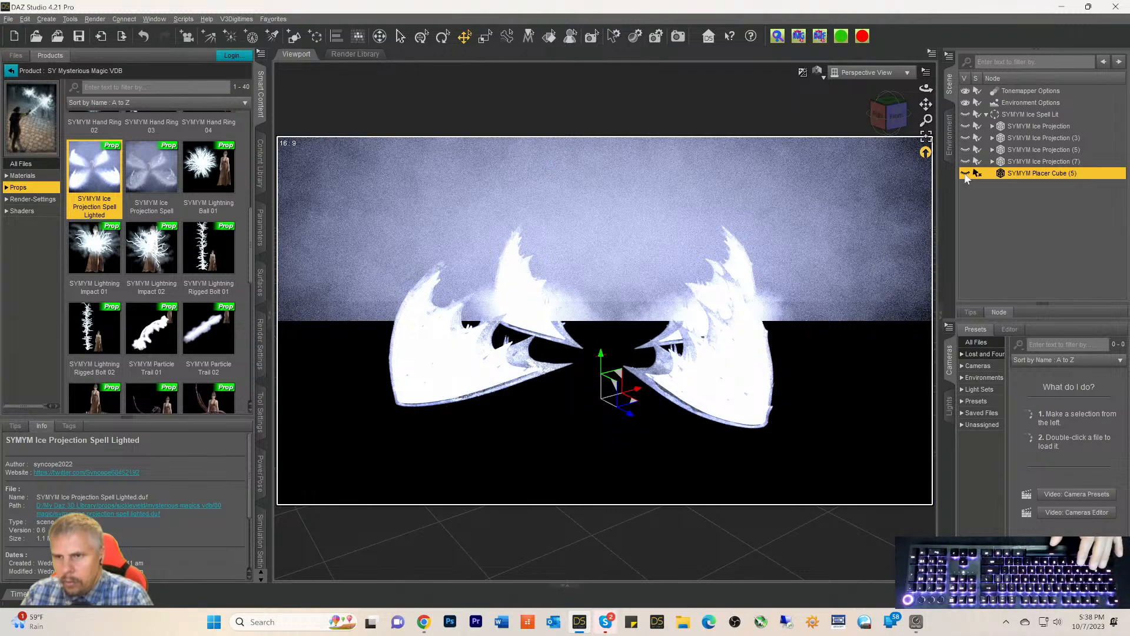
# Delete the SYMYM Ice Spell Lit group and load the SYMYM Ice Projection Spell Lighted prop again
pyautogui.click(1002, 113)
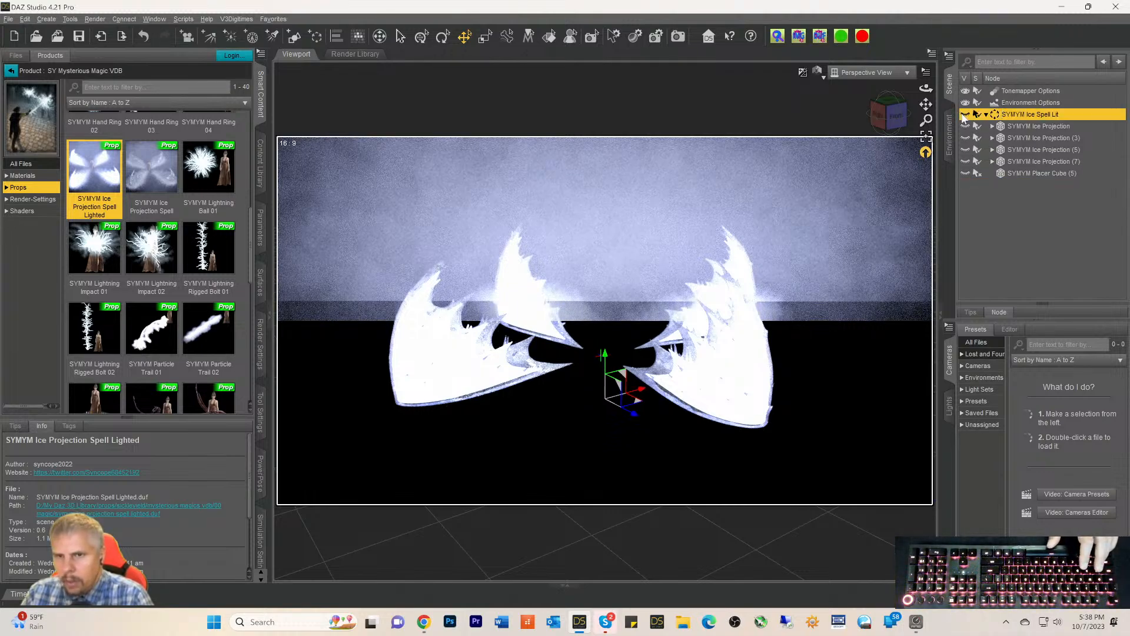
pyautogui.press('Delete')
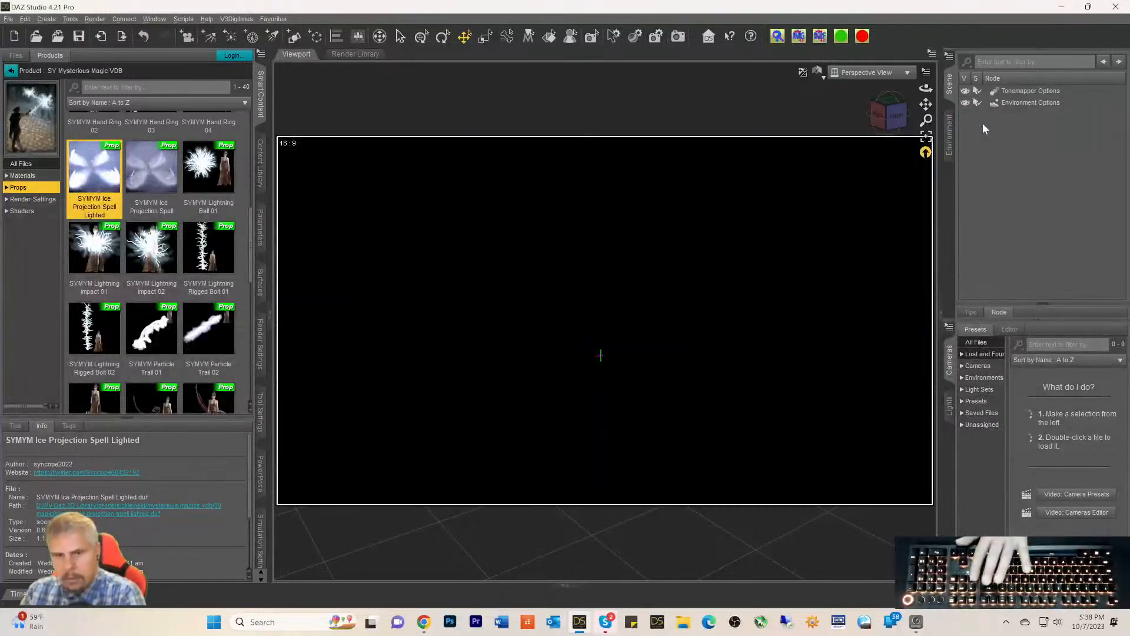
pyautogui.doubleClick(106, 169)
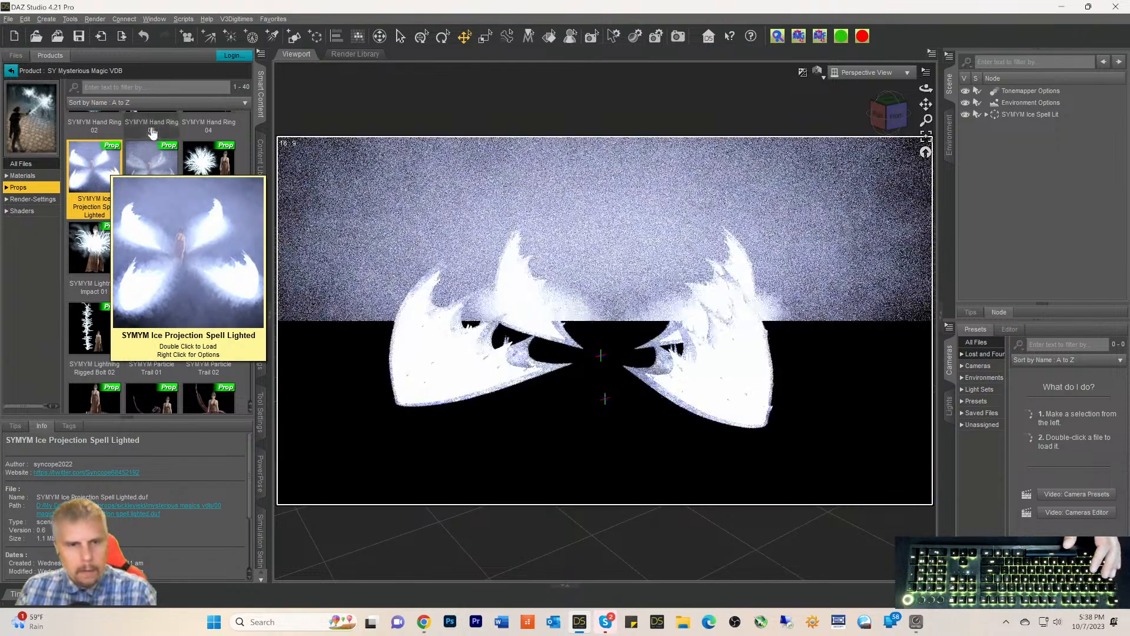
# View the ice spell from the front in Texture Shaded display, and return the viewport to NVIDIA Iray
pyautogui.moveTo(886, 123)
pyautogui.mouseDown()
pyautogui.moveTo(865, 113)
pyautogui.moveTo(881, 127)
pyautogui.mouseUp()
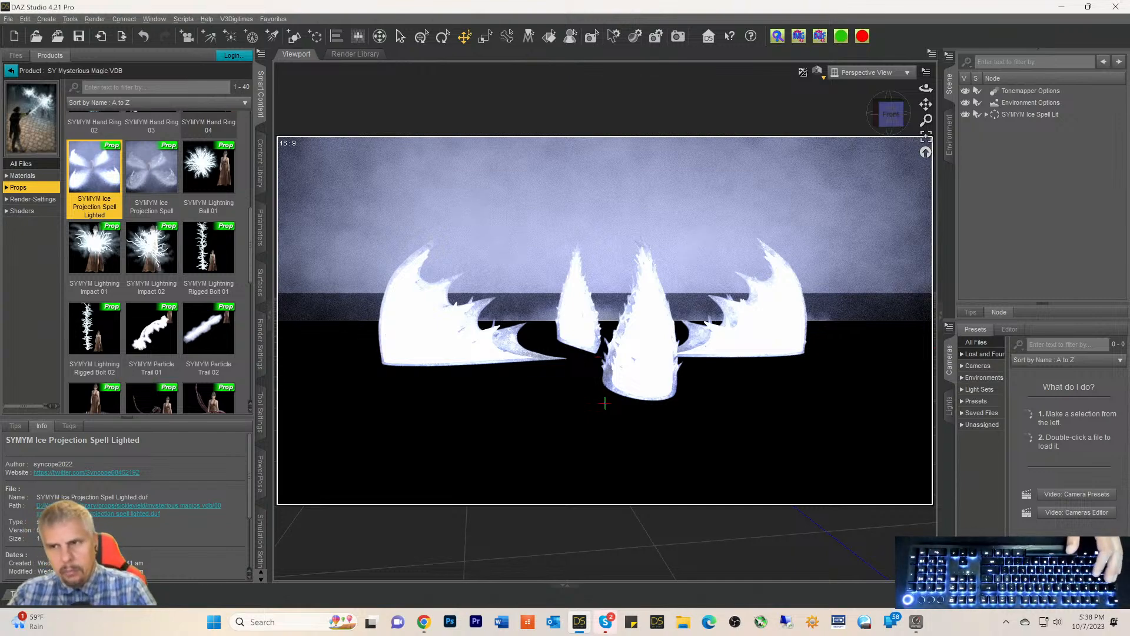
pyautogui.click(817, 71)
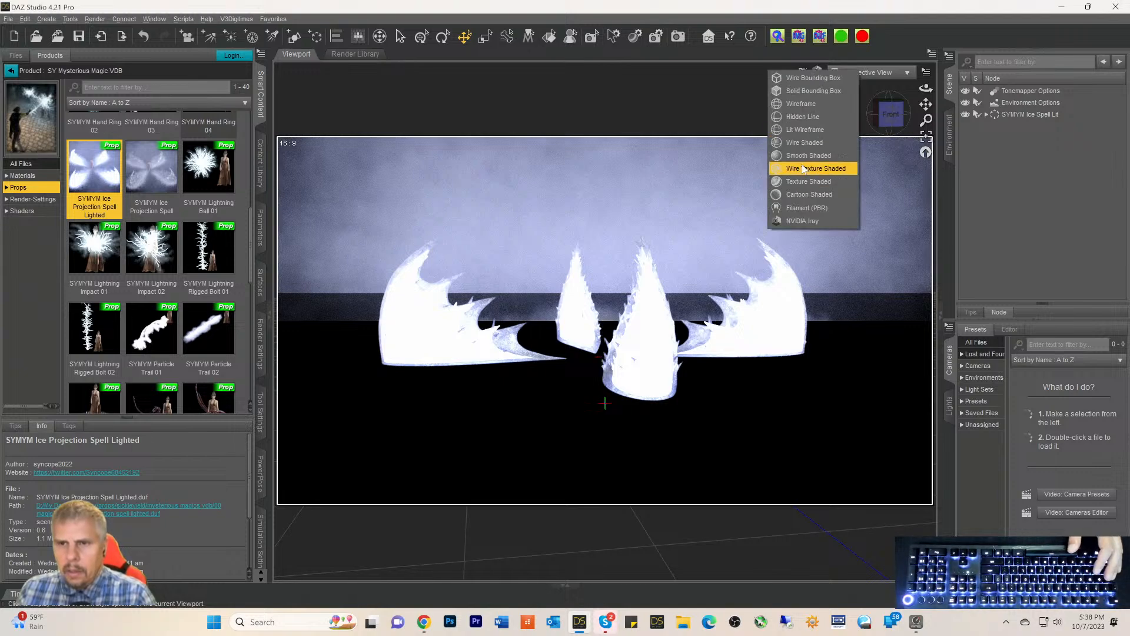
pyautogui.click(798, 177)
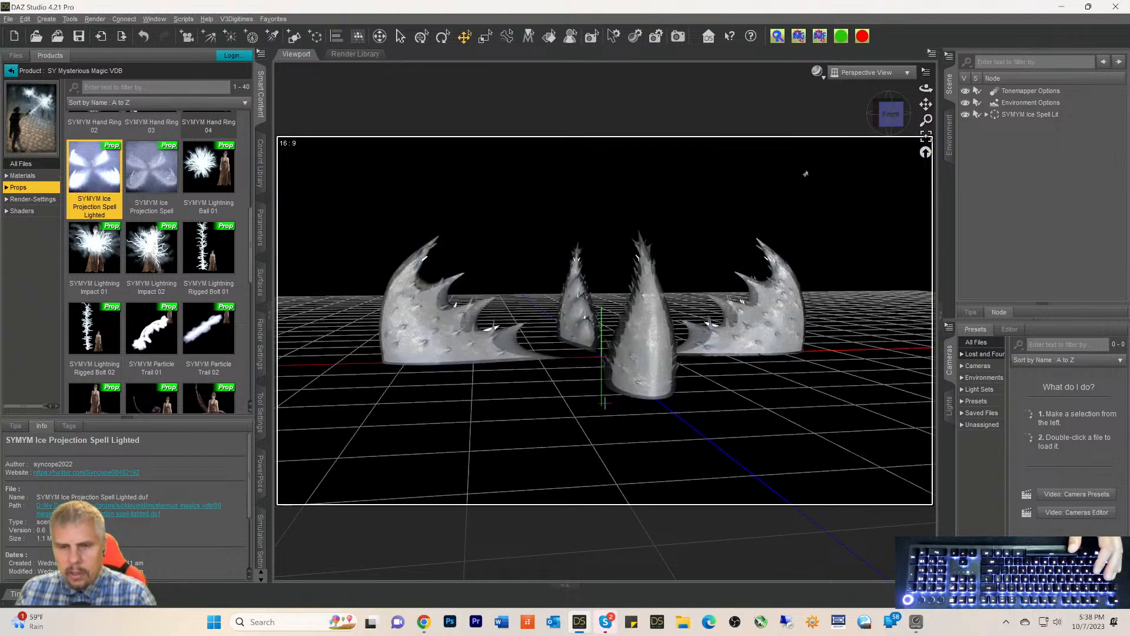
pyautogui.click(818, 70)
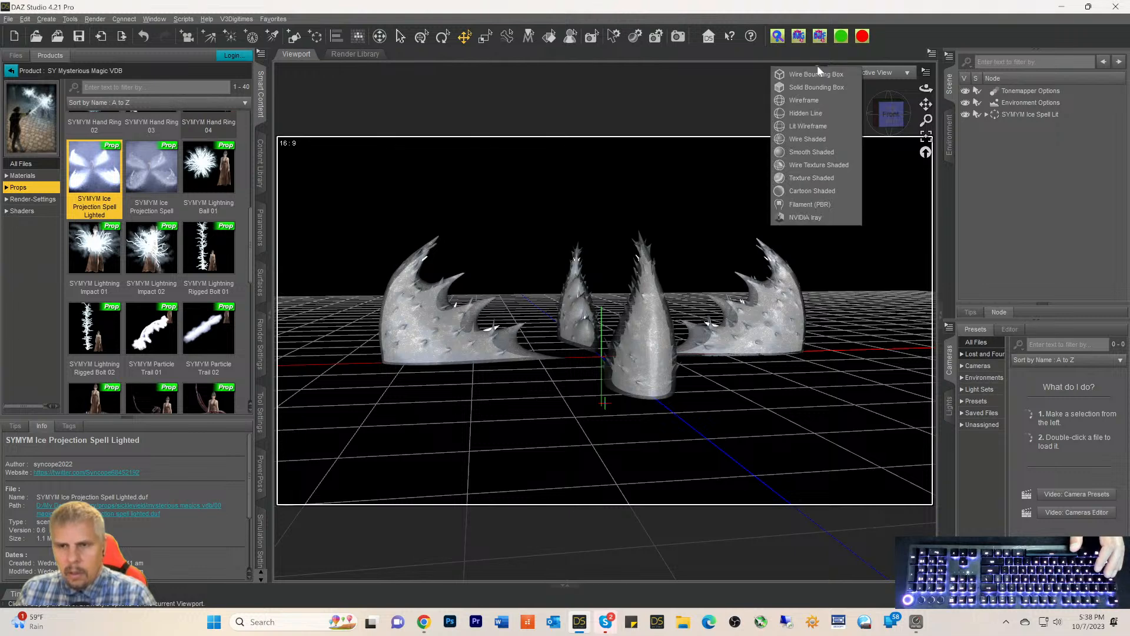
pyautogui.click(796, 219)
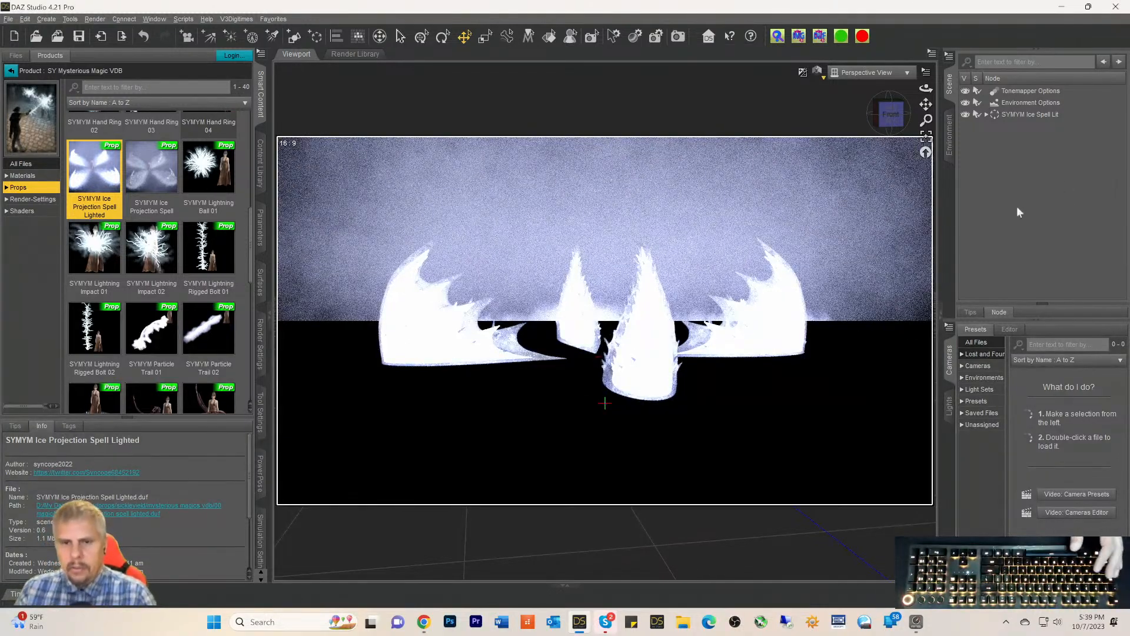
# View the ice spell from its right side, delete it from the scene and select Environment Options
pyautogui.moveTo(892, 115); pyautogui.dragTo(907, 118)
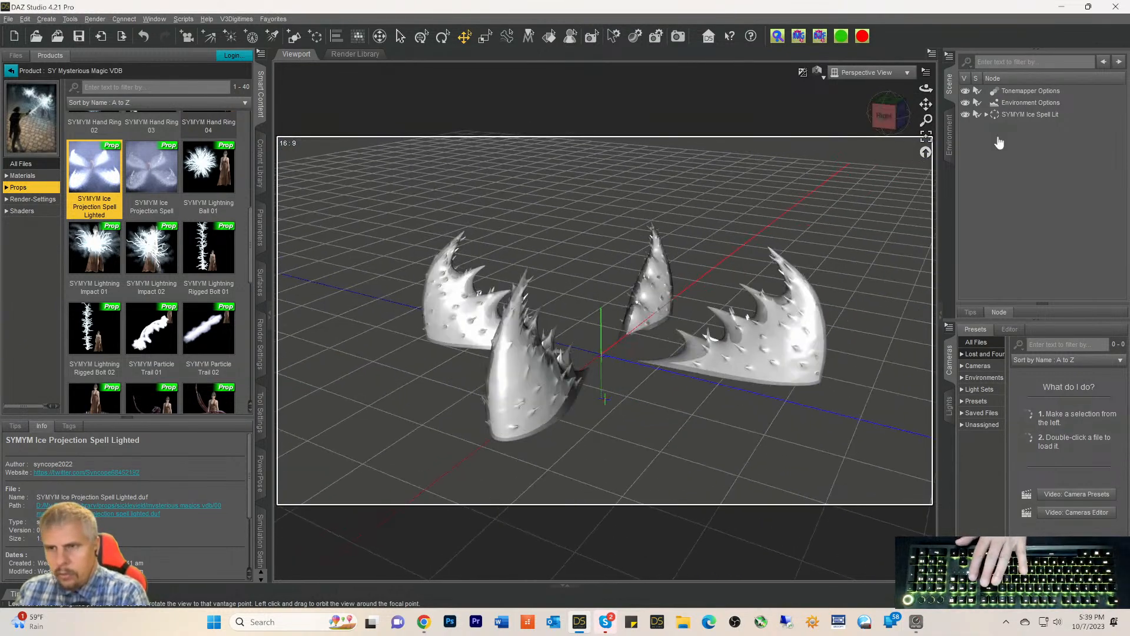
pyautogui.click(1008, 114)
pyautogui.press('Delete')
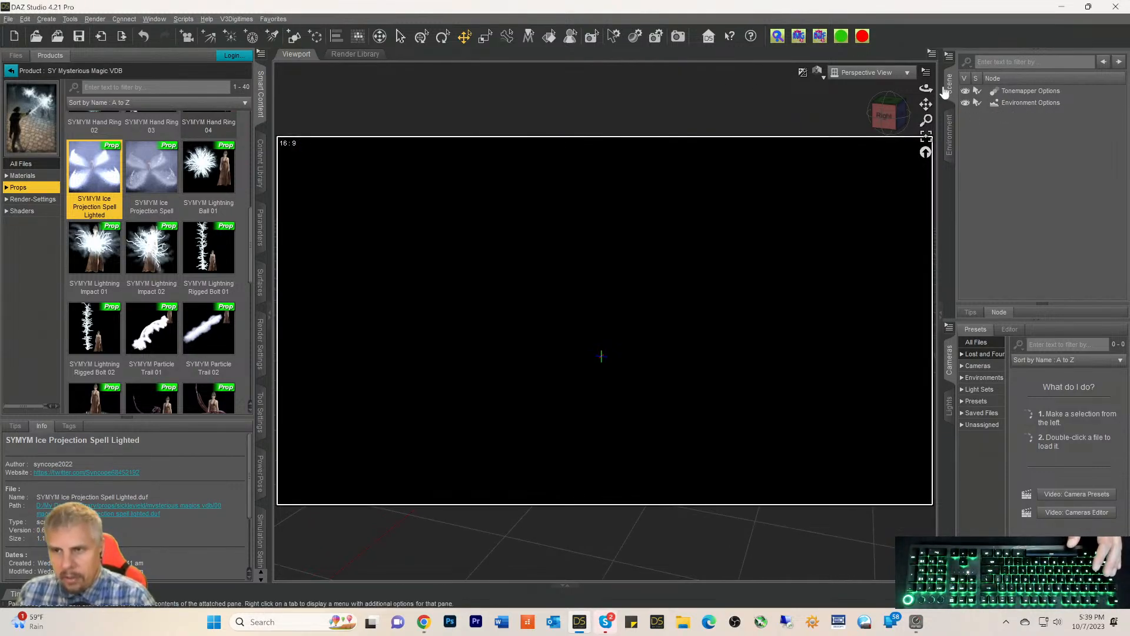
pyautogui.click(989, 103)
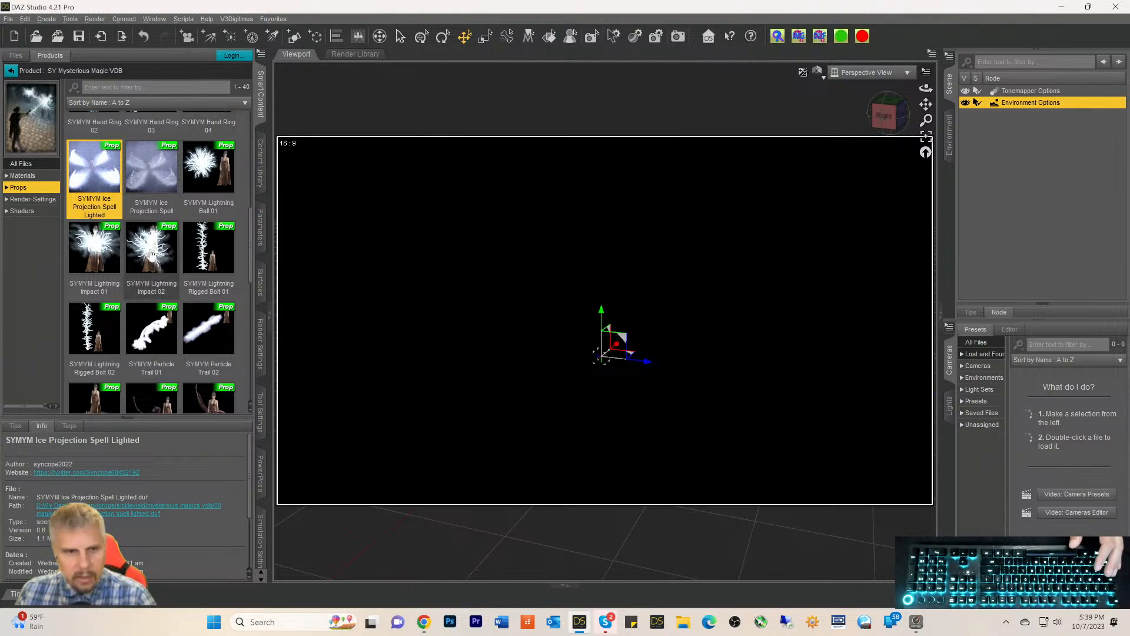
# Load the SYMYM Ice Projection Spell prop, view it from the front and clear the selection
pyautogui.doubleClick(154, 179)
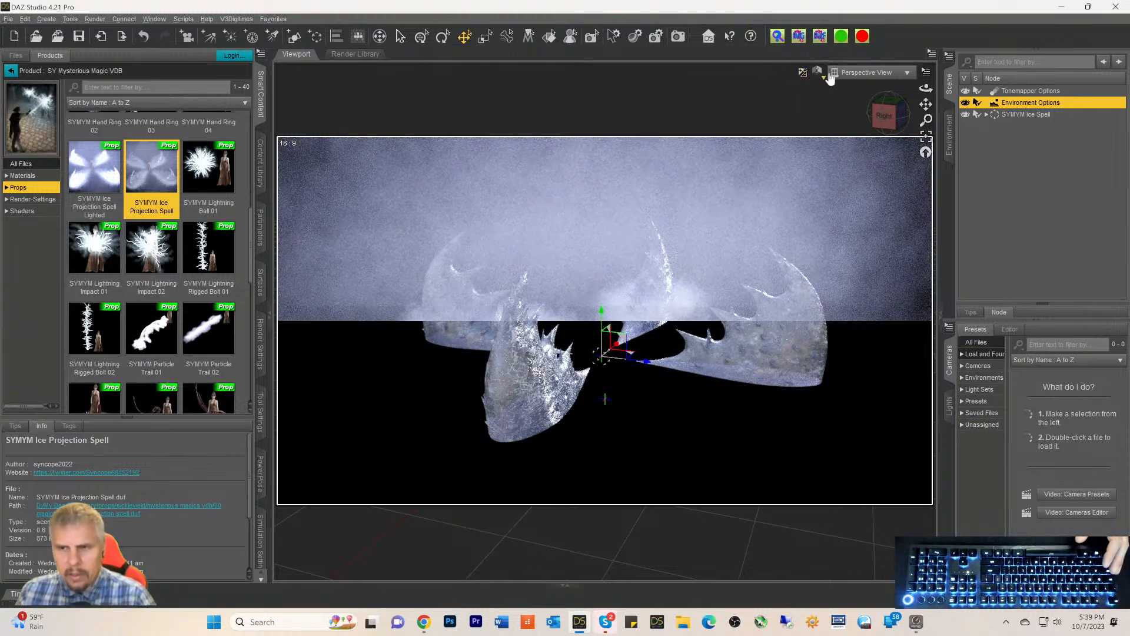
pyautogui.moveTo(883, 117); pyautogui.dragTo(804, 109)
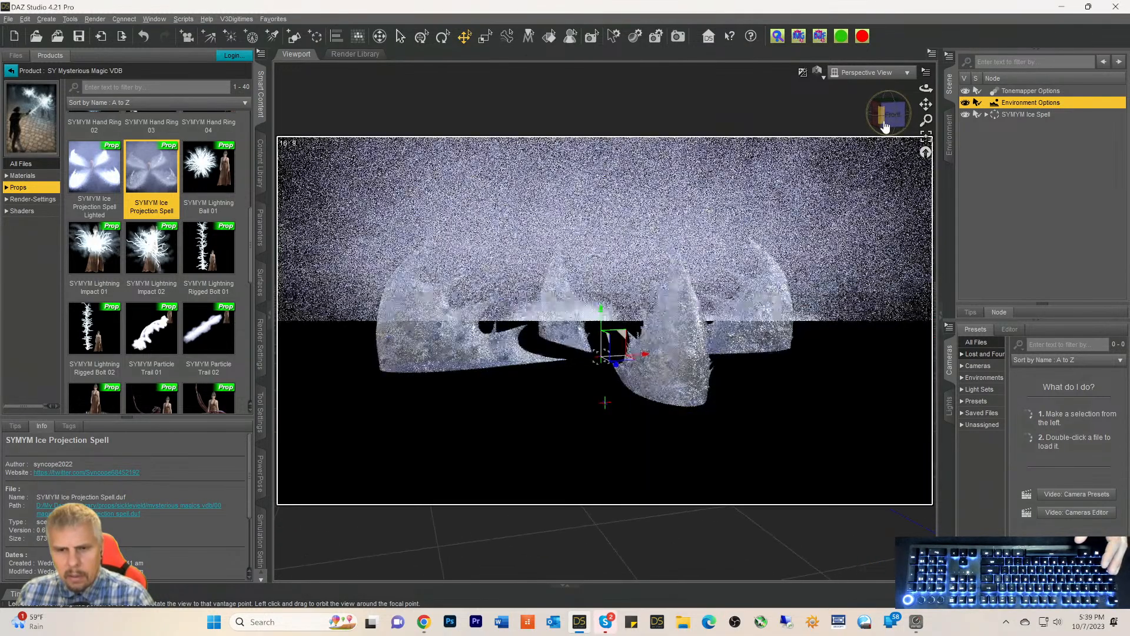
pyautogui.click(766, 426)
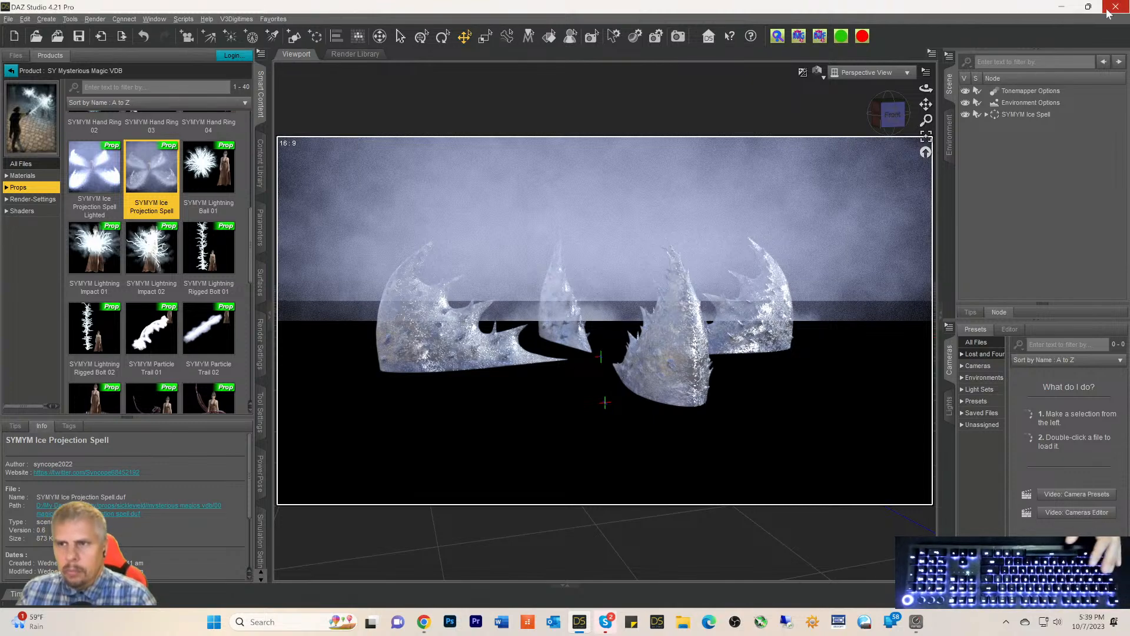
pyautogui.click(8, 19)
pyautogui.click(23, 33)
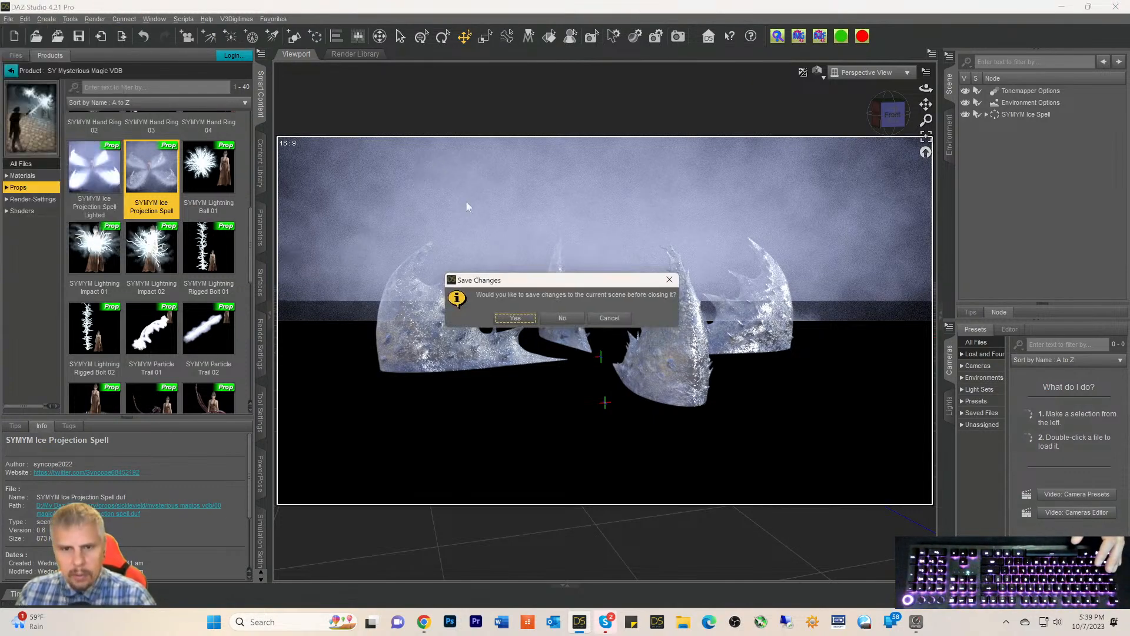
pyautogui.click(515, 318)
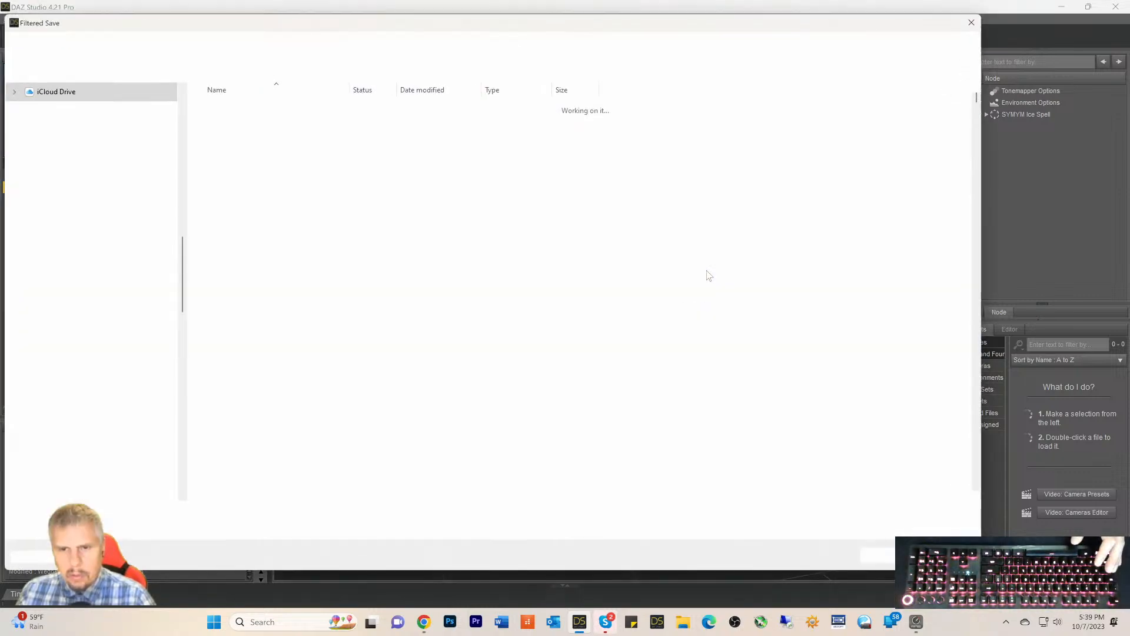
pyautogui.click(971, 23)
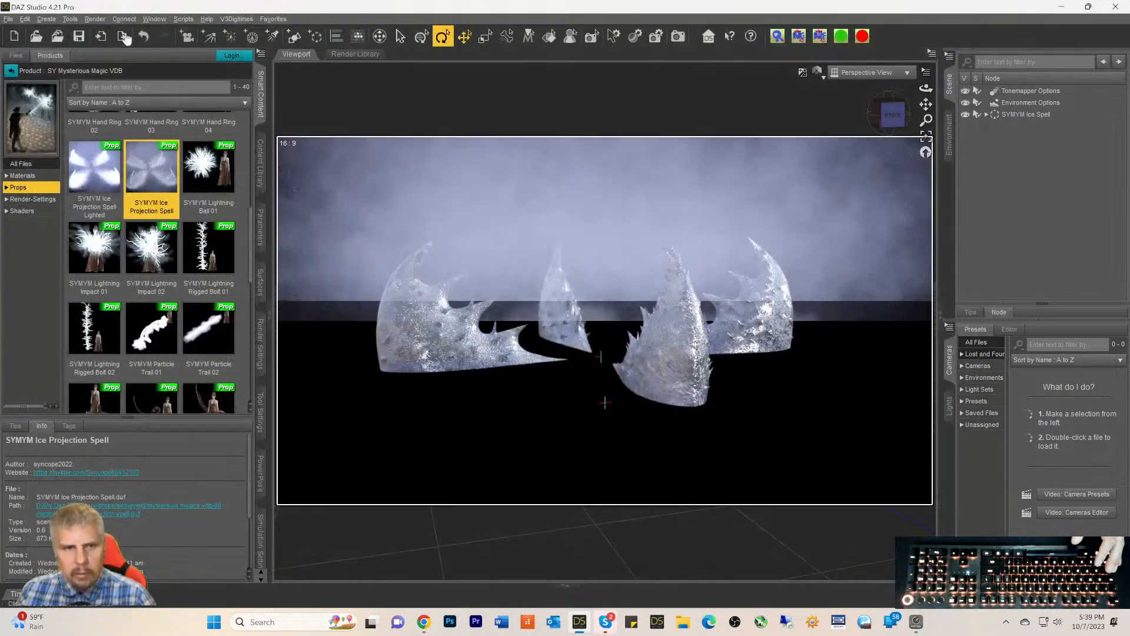
# Start a new scene without saving the changes to the current one
pyautogui.click(8, 18)
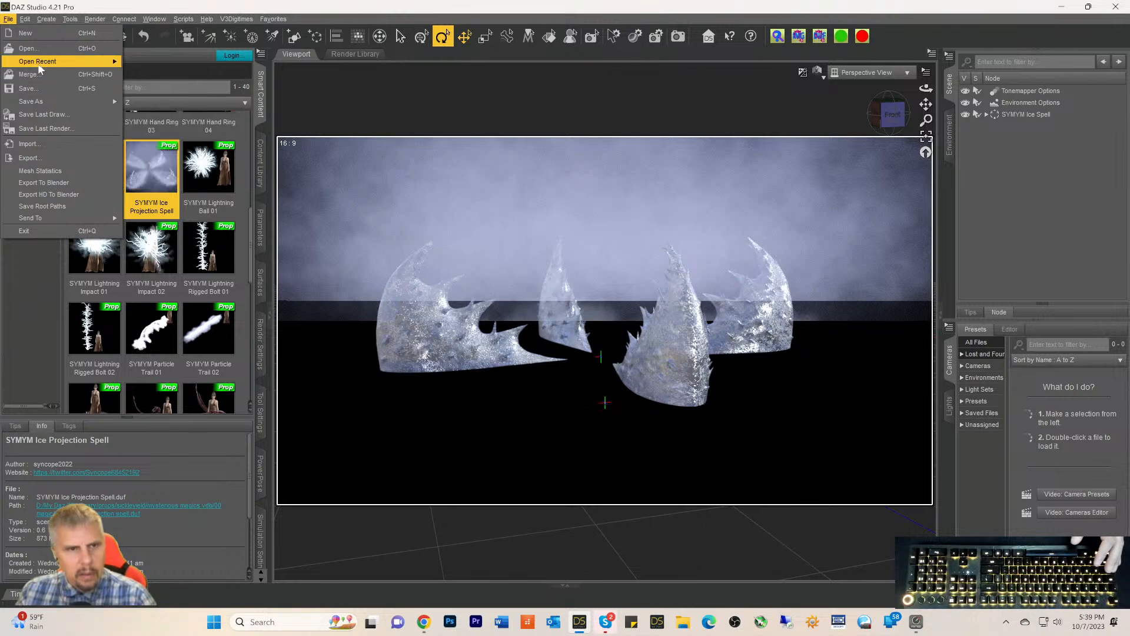
pyautogui.click(37, 34)
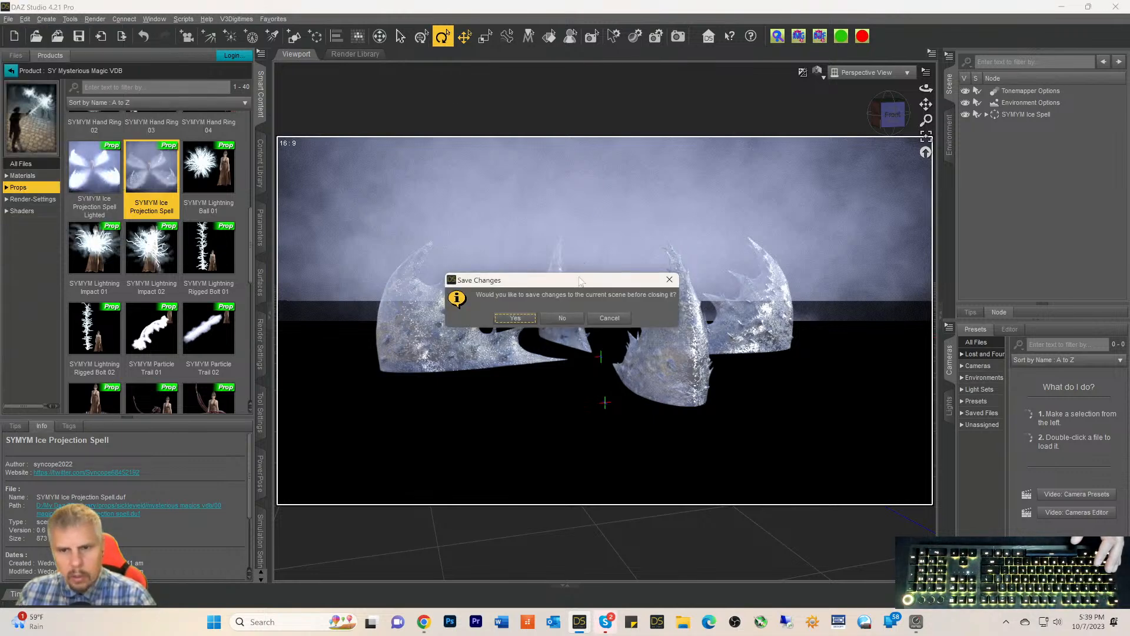
pyautogui.click(564, 318)
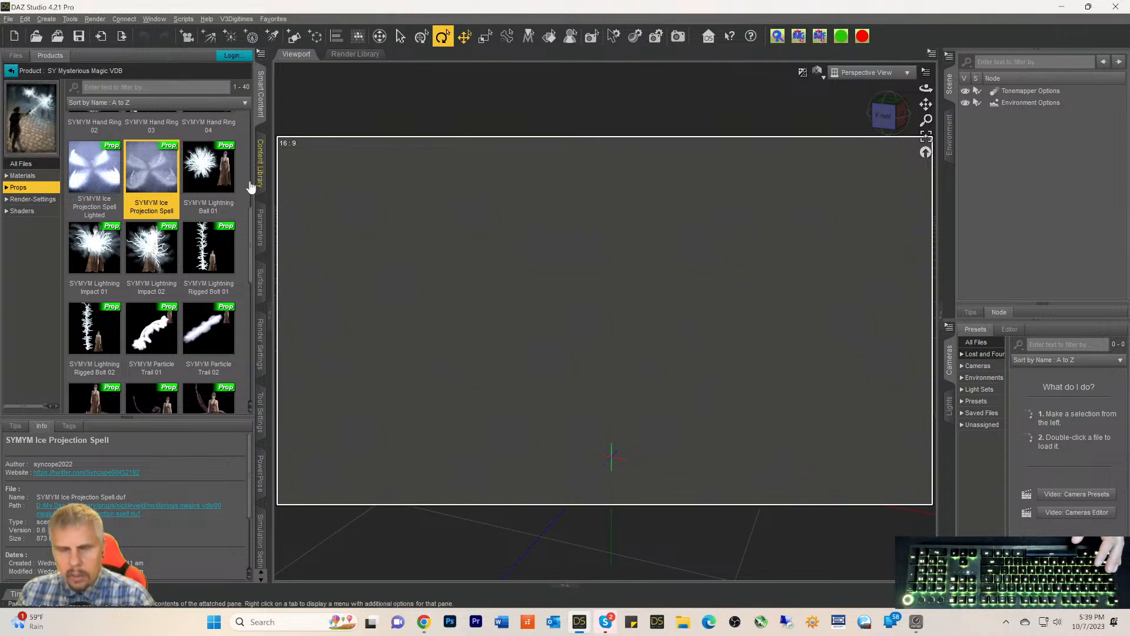
# Set the environment type to Backdrop and change its background color to black
pyautogui.click(995, 103)
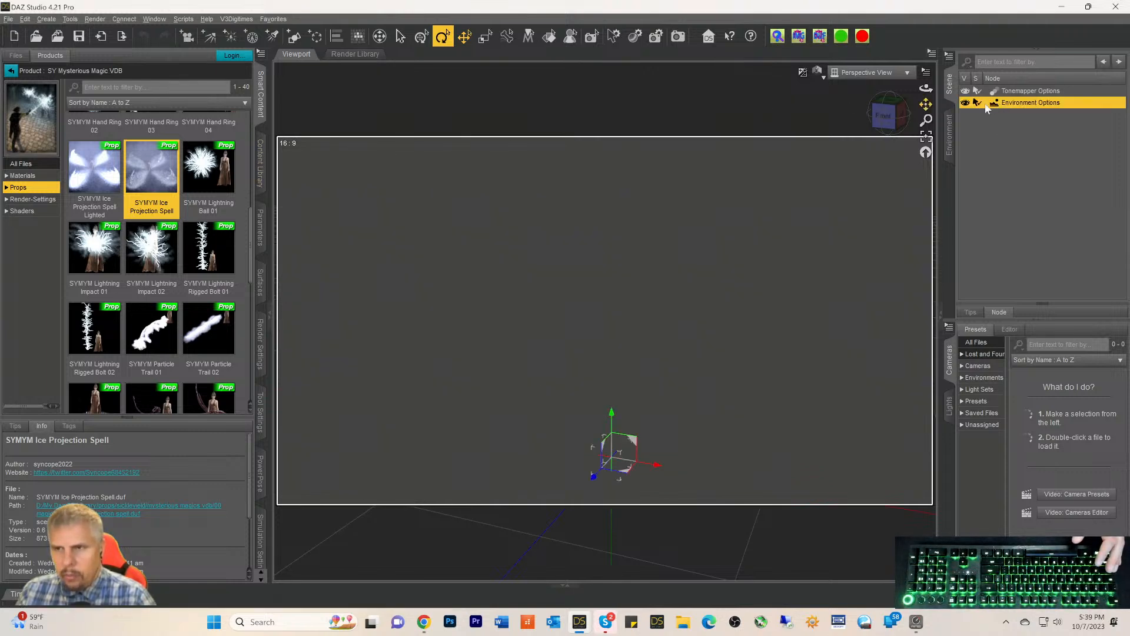
pyautogui.click(949, 134)
pyautogui.click(1002, 61)
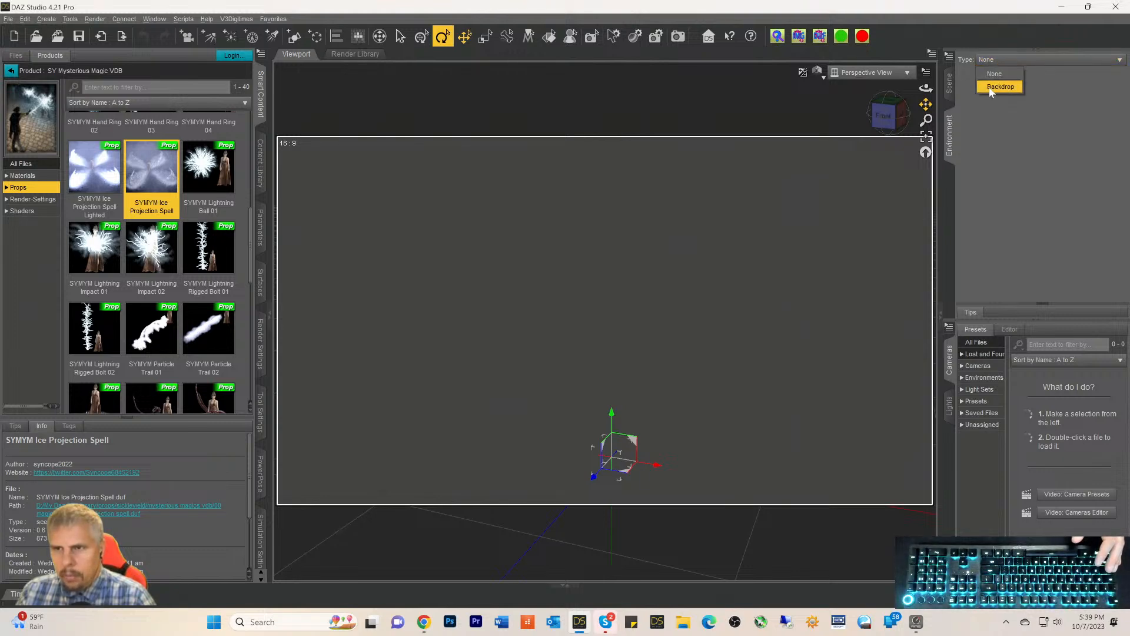
pyautogui.click(1001, 86)
pyautogui.click(995, 85)
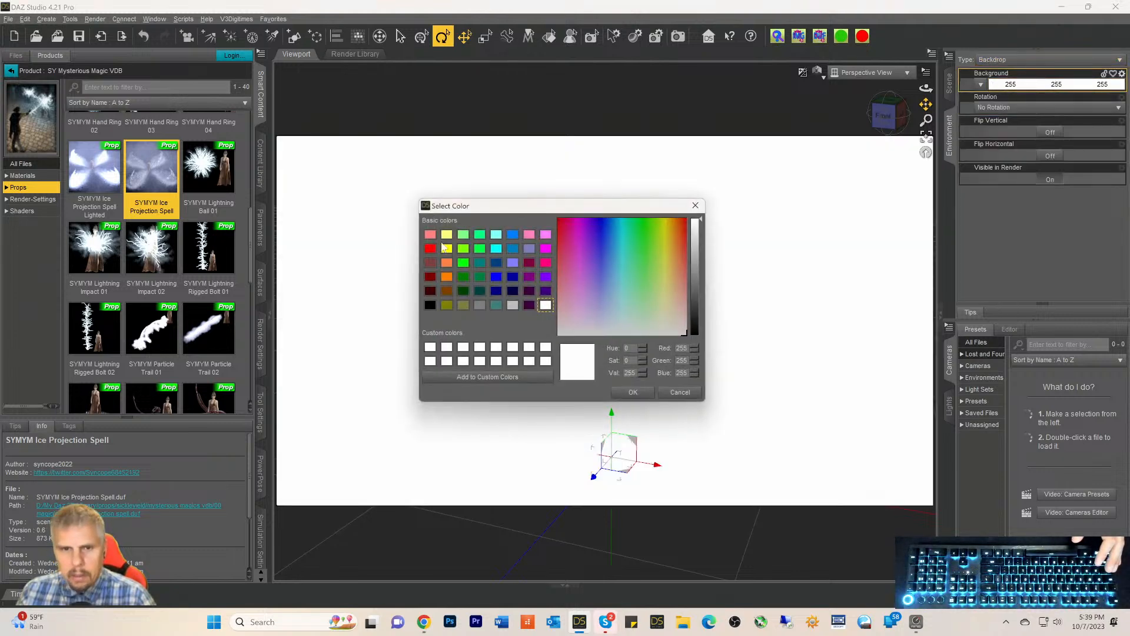
pyautogui.click(431, 305)
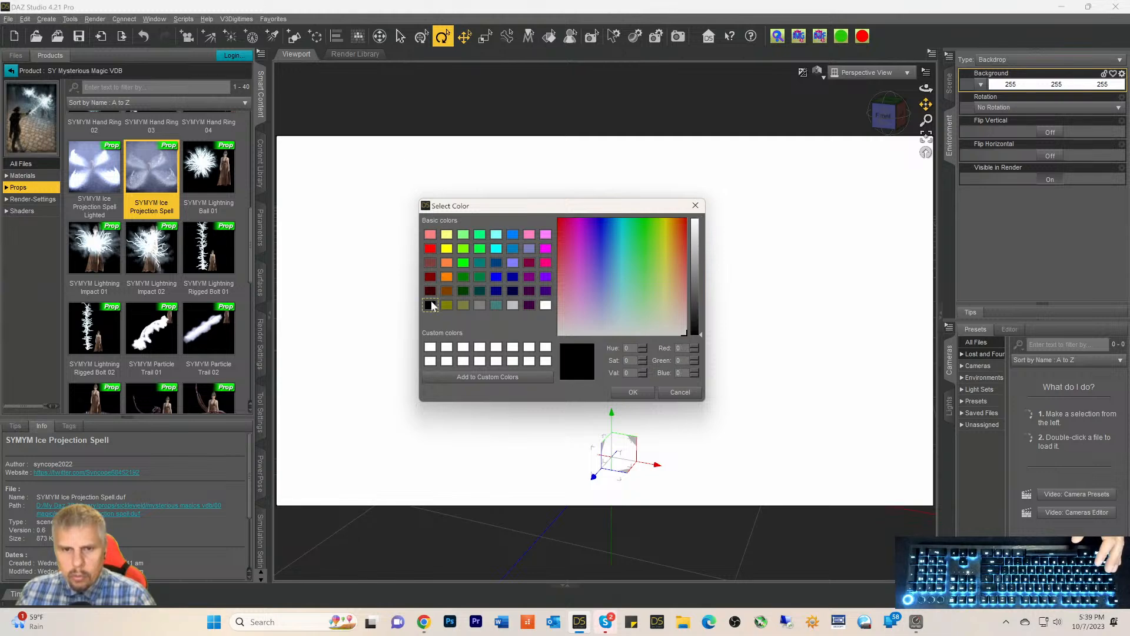
pyautogui.click(629, 392)
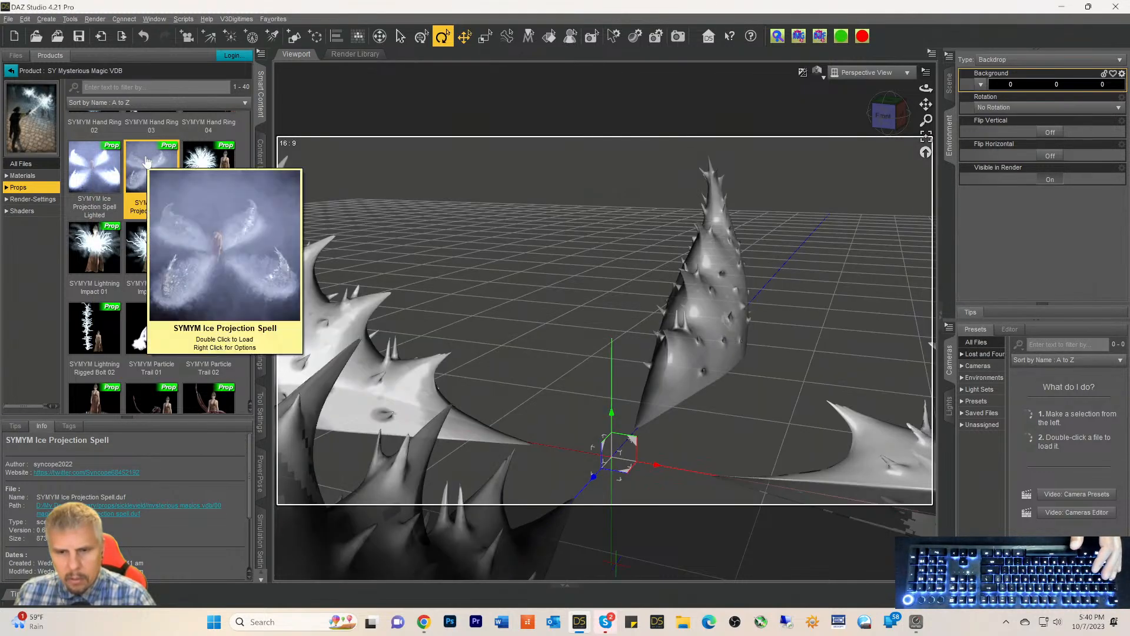
# Examine the whole SYMYM Ice Projection Spell from farther away and from the corner between its front and left sides
pyautogui.scroll(-2, 604, 216)
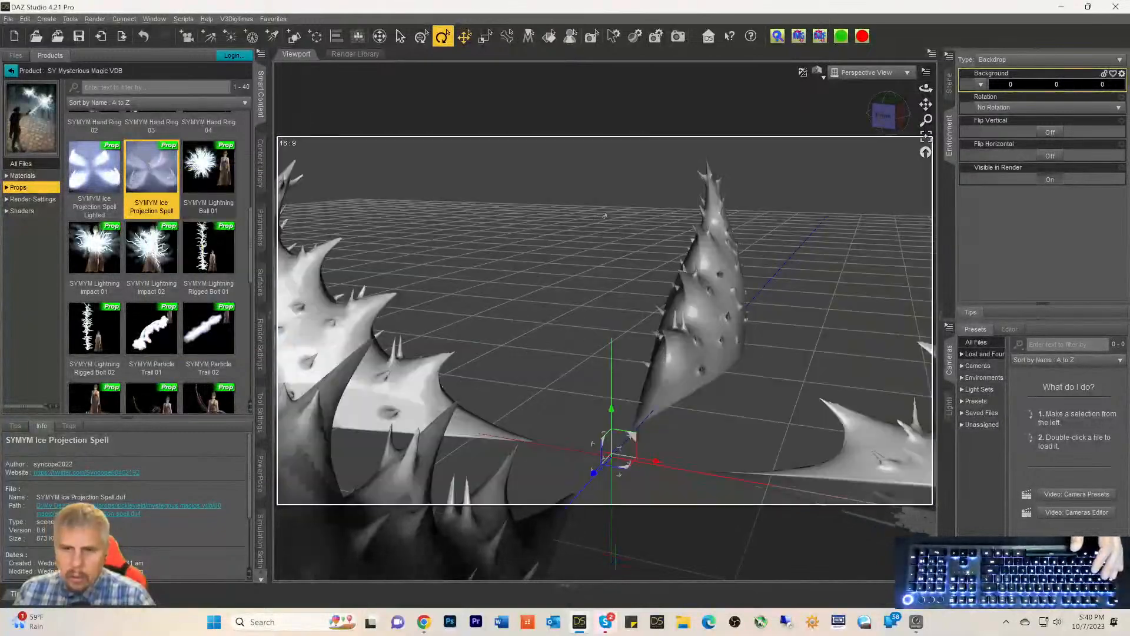
pyautogui.scroll(-4, 604, 216)
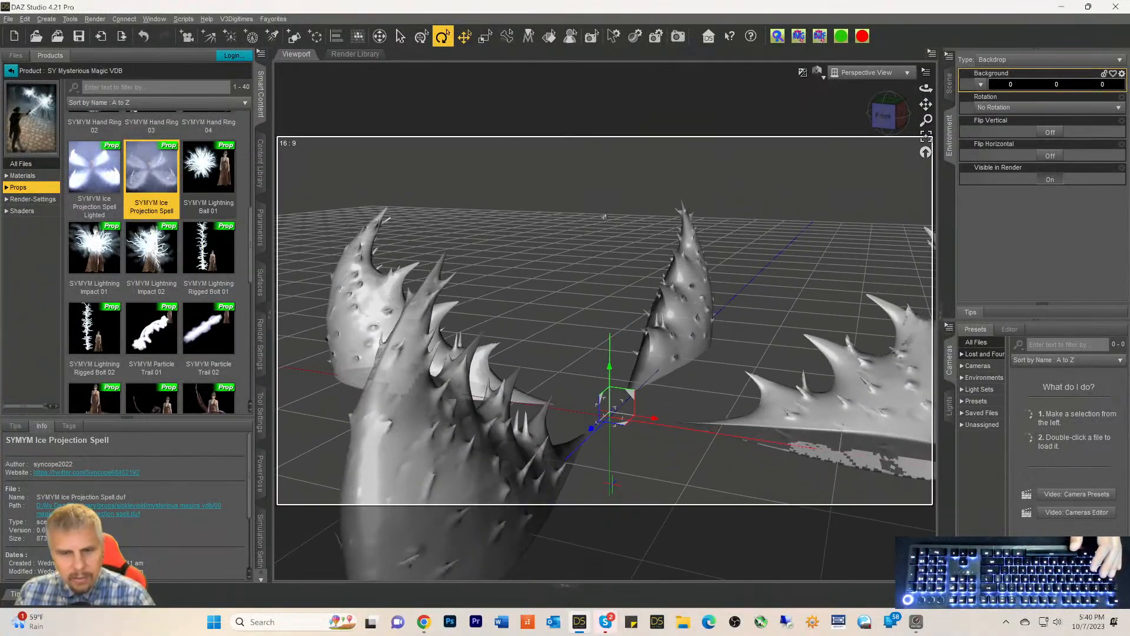
pyautogui.scroll(-3, 604, 216)
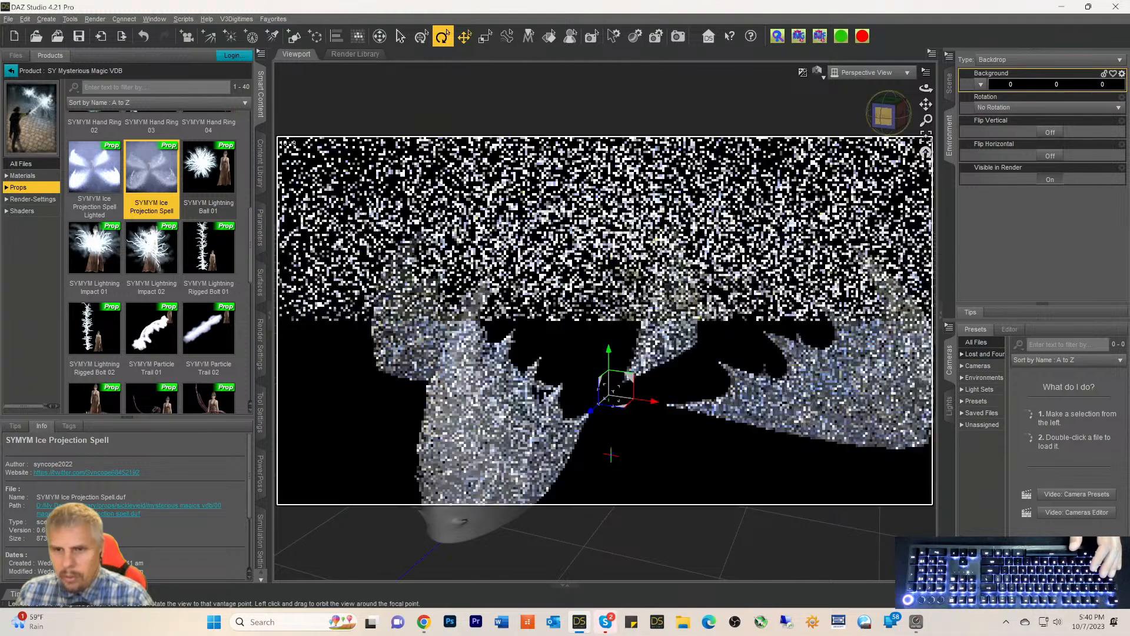
pyautogui.moveTo(888, 112); pyautogui.dragTo(844, 103)
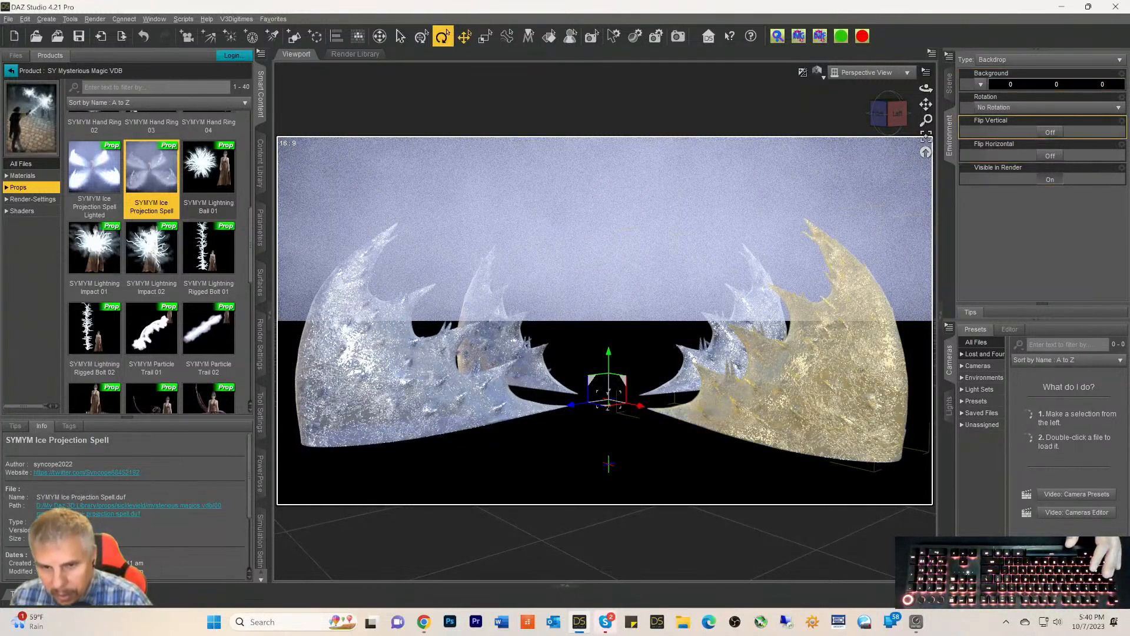
pyautogui.scroll(-2, 635, 345)
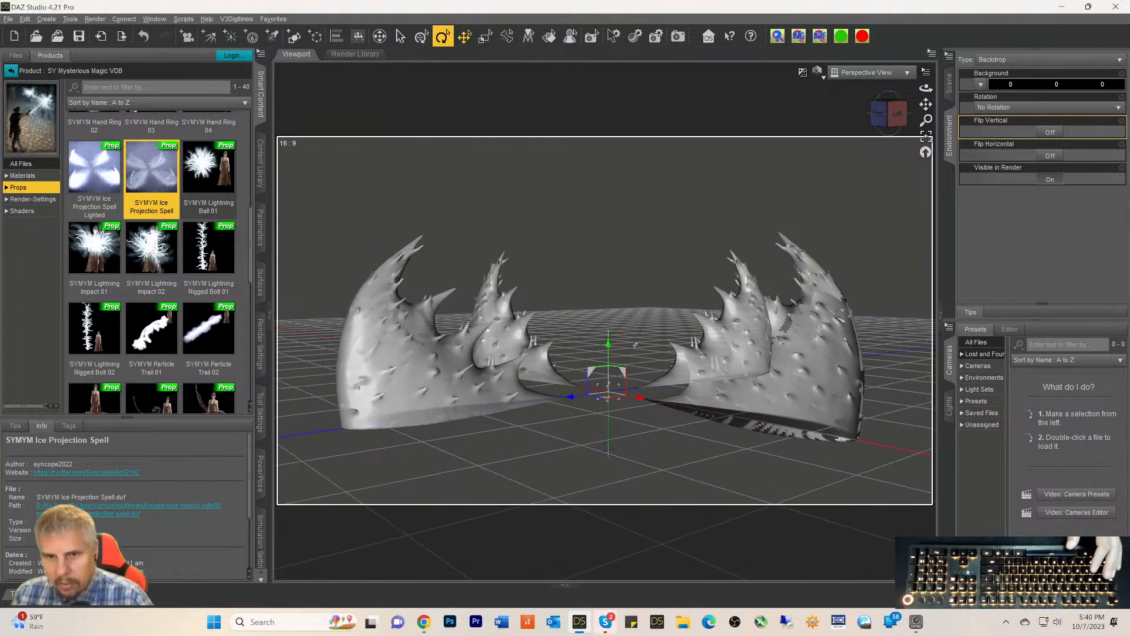
pyautogui.scroll(-4, 635, 345)
pyautogui.scroll(-2, 639, 342)
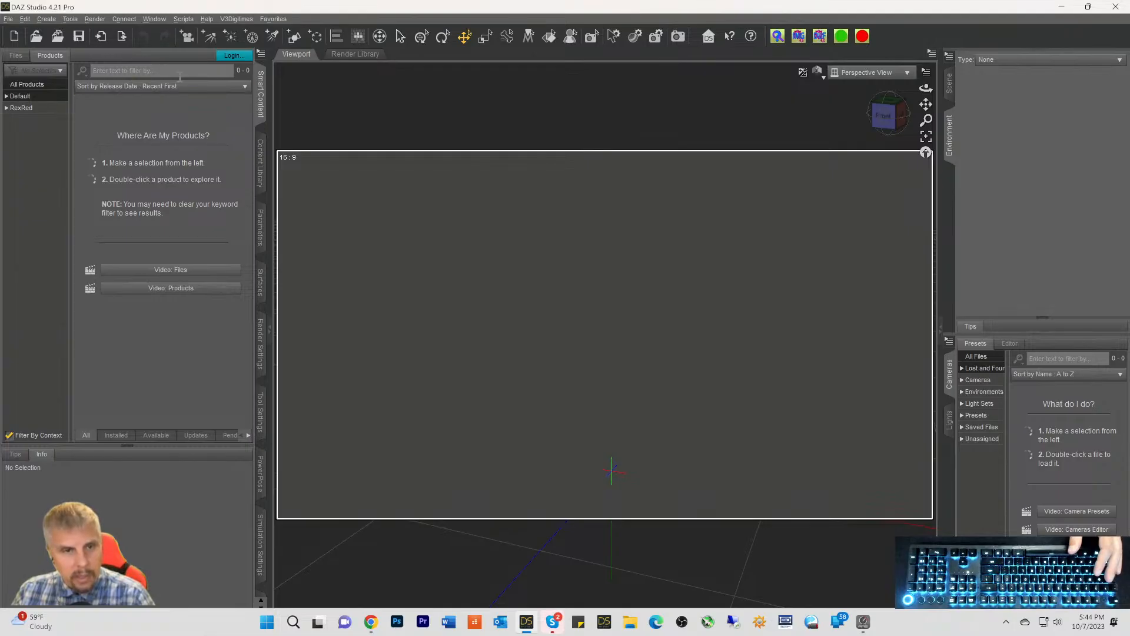
# Filter the product library by "vdb"
pyautogui.write('vedb')
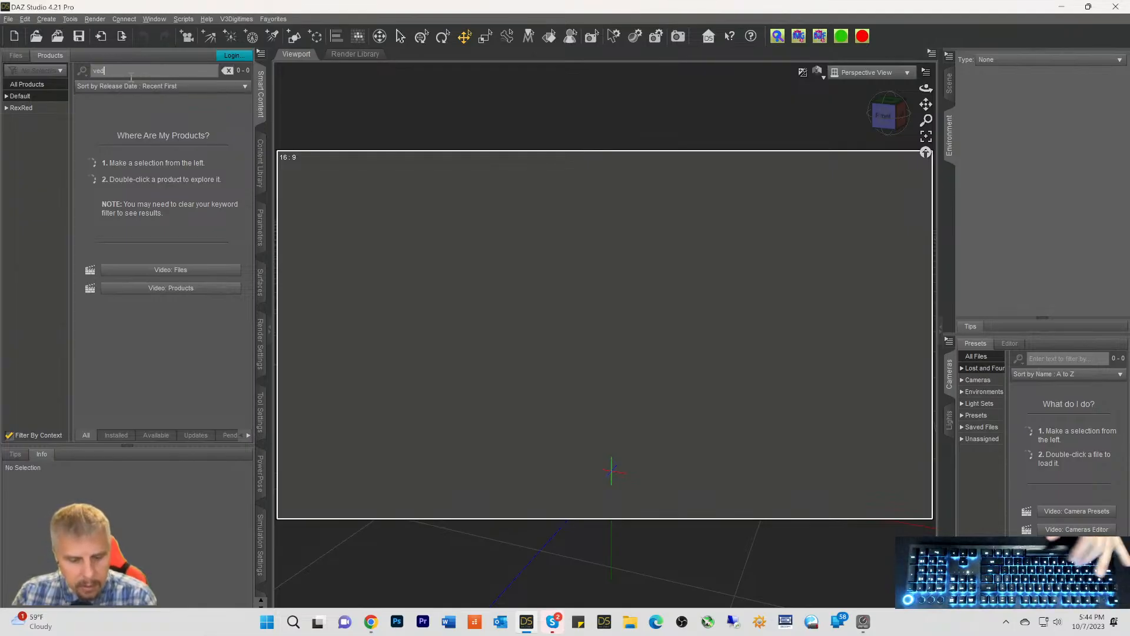
pyautogui.press('BackSpace')
pyautogui.press('BackSpace')
pyautogui.press('BackSpace')
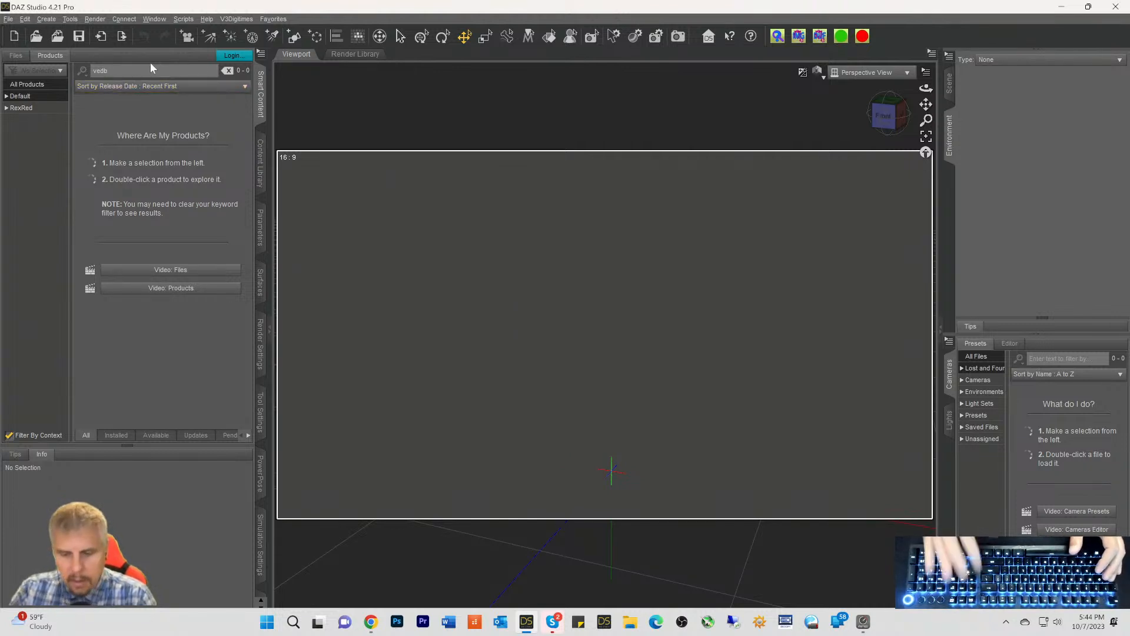
pyautogui.write('db')
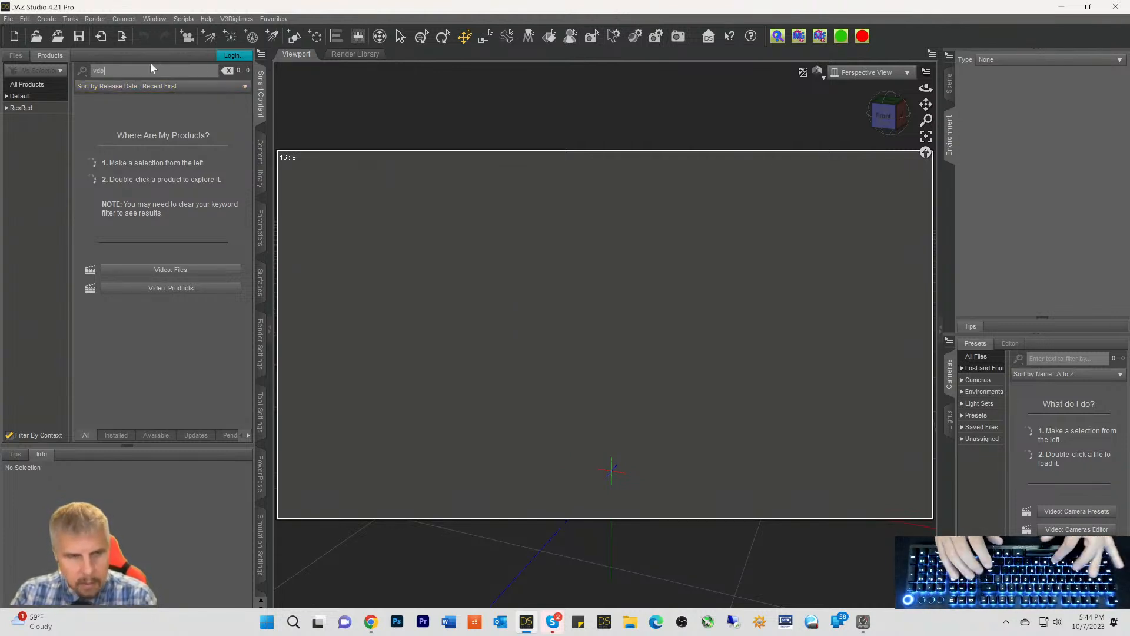
# Open the SY Mysterious Magic VDB product from the Default category and show its props
pyautogui.click(18, 97)
pyautogui.doubleClick(126, 141)
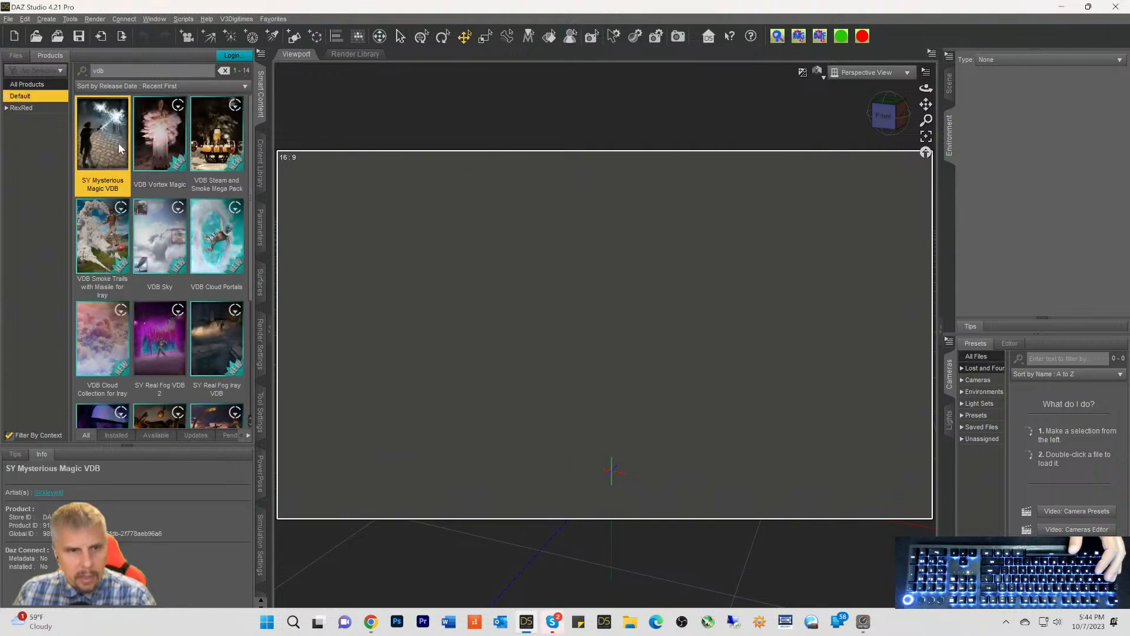
pyautogui.click(18, 187)
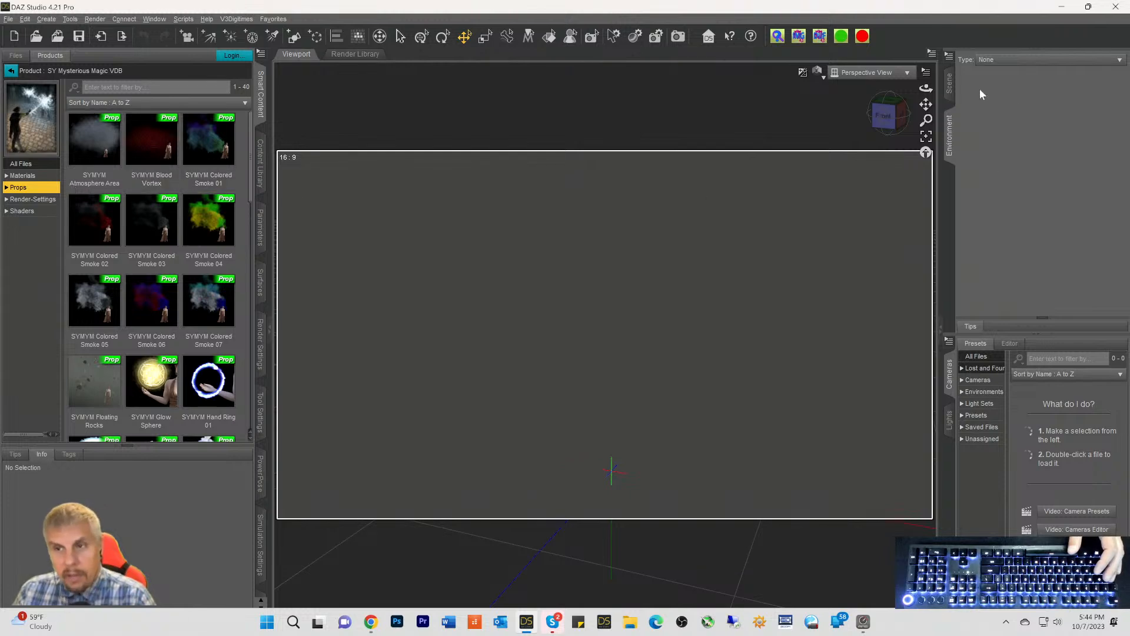
# Give the empty scene a Backdrop environment with a black background color
pyautogui.click(995, 61)
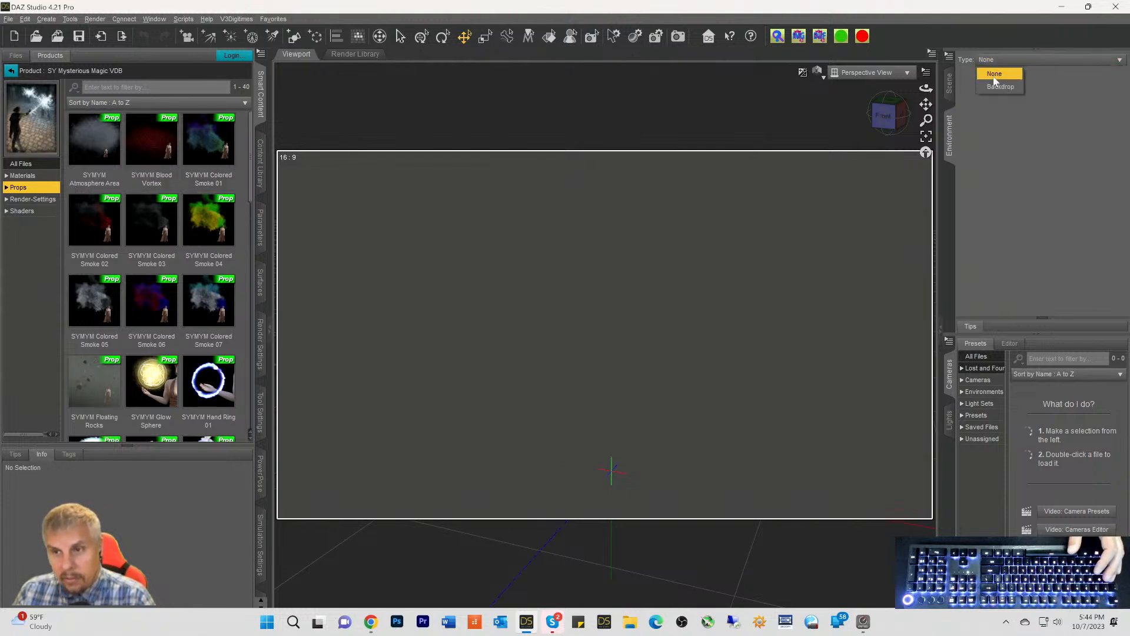
pyautogui.click(1000, 87)
pyautogui.click(1001, 86)
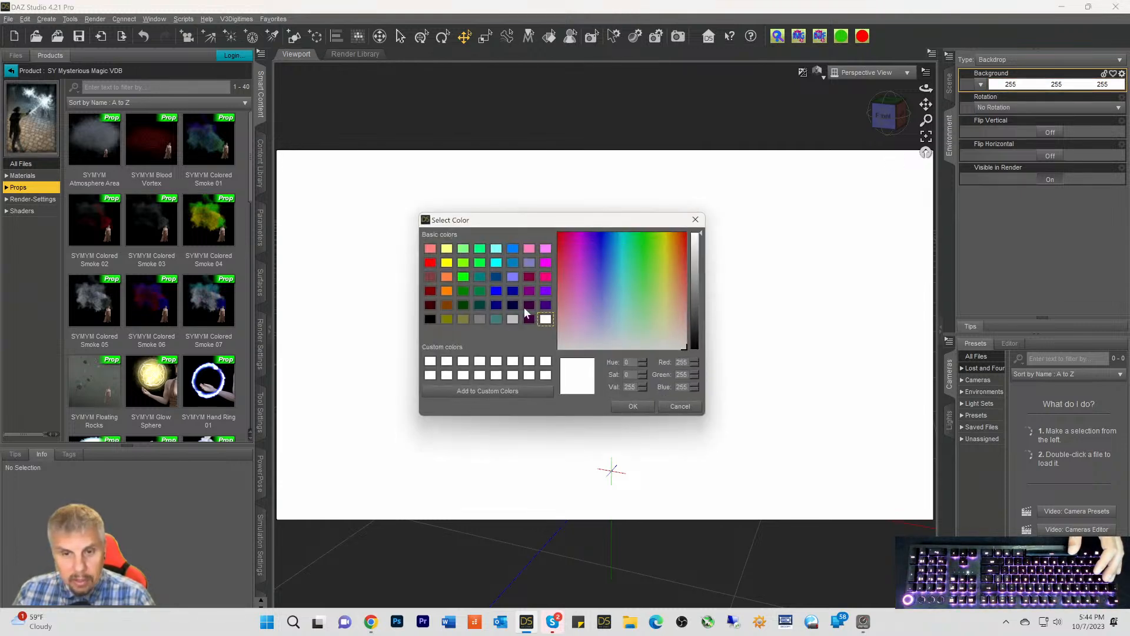
pyautogui.click(430, 319)
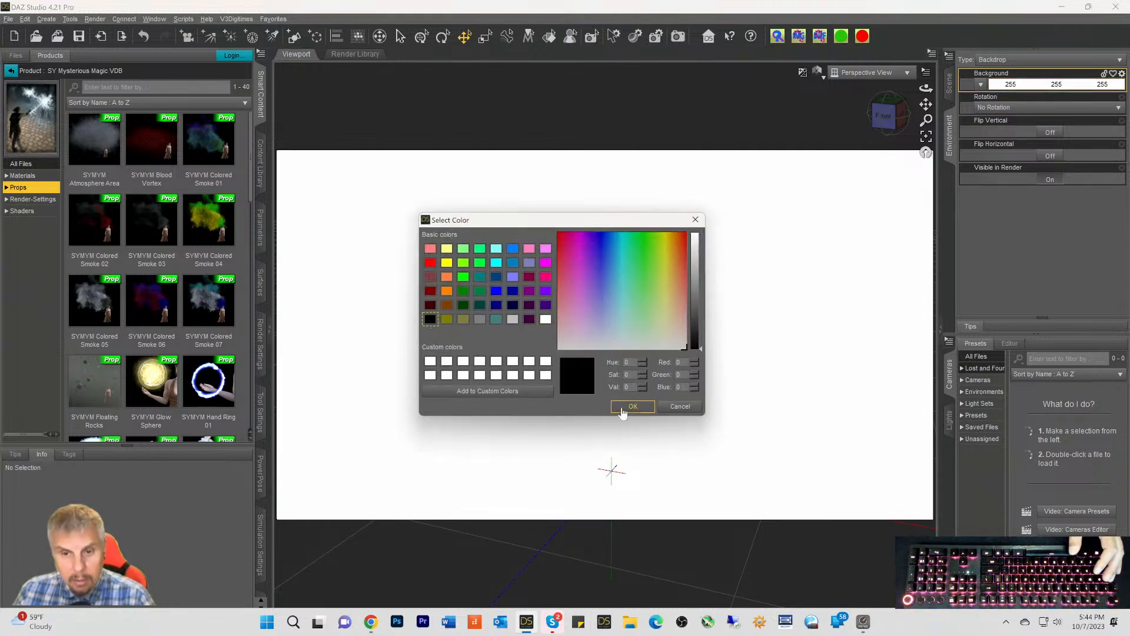
pyautogui.click(633, 406)
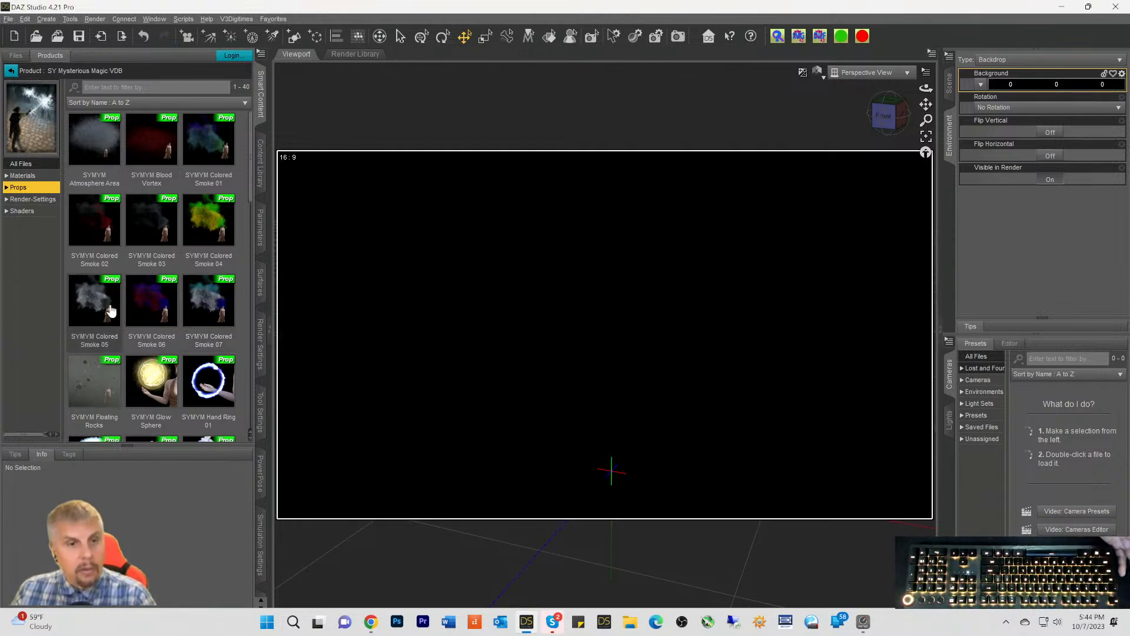
# Find the unlit SYMYM Ice Projection Spell among the props and load it into the scene
pyautogui.moveTo(111, 310)
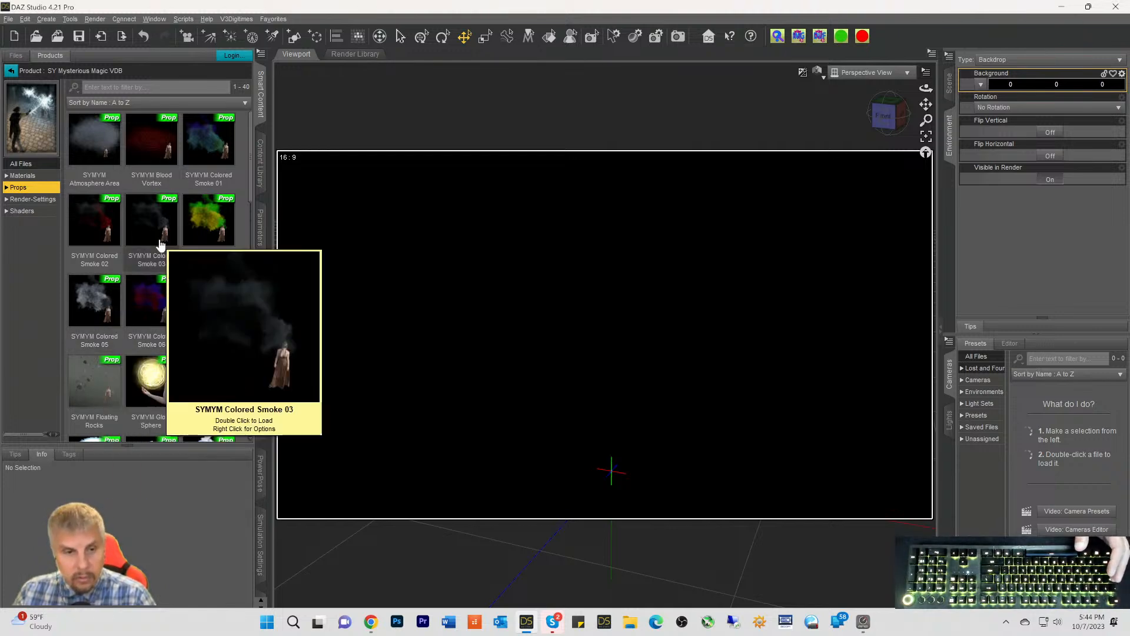
pyautogui.scroll(-3, 178, 257)
pyautogui.scroll(3, 179, 255)
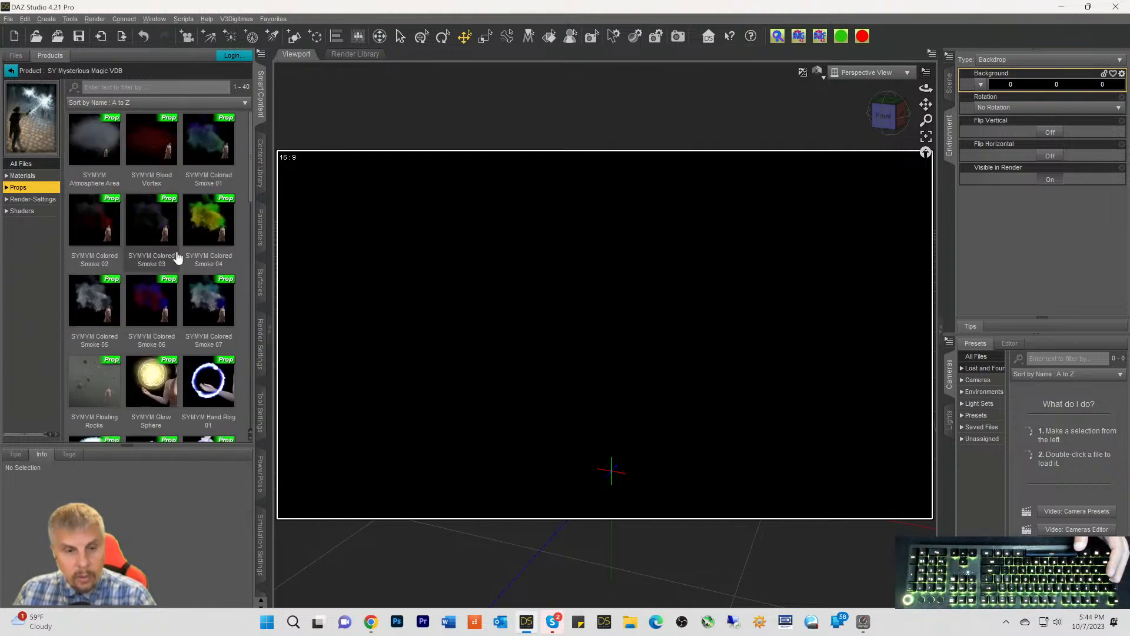
pyautogui.moveTo(181, 253)
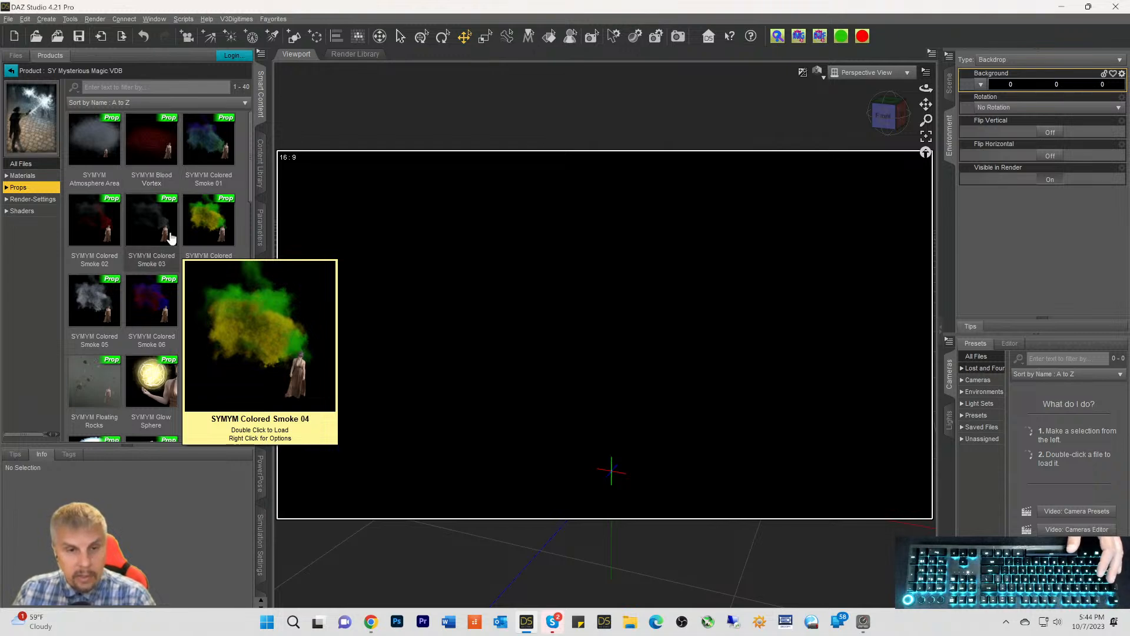
pyautogui.scroll(-5, 186, 201)
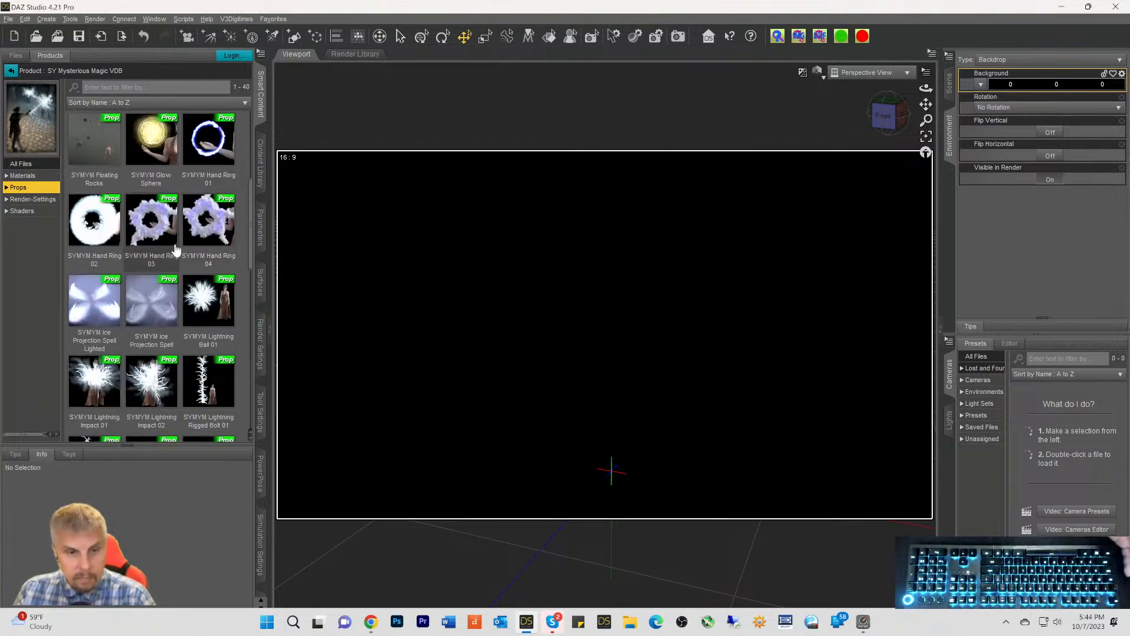
pyautogui.click(150, 300)
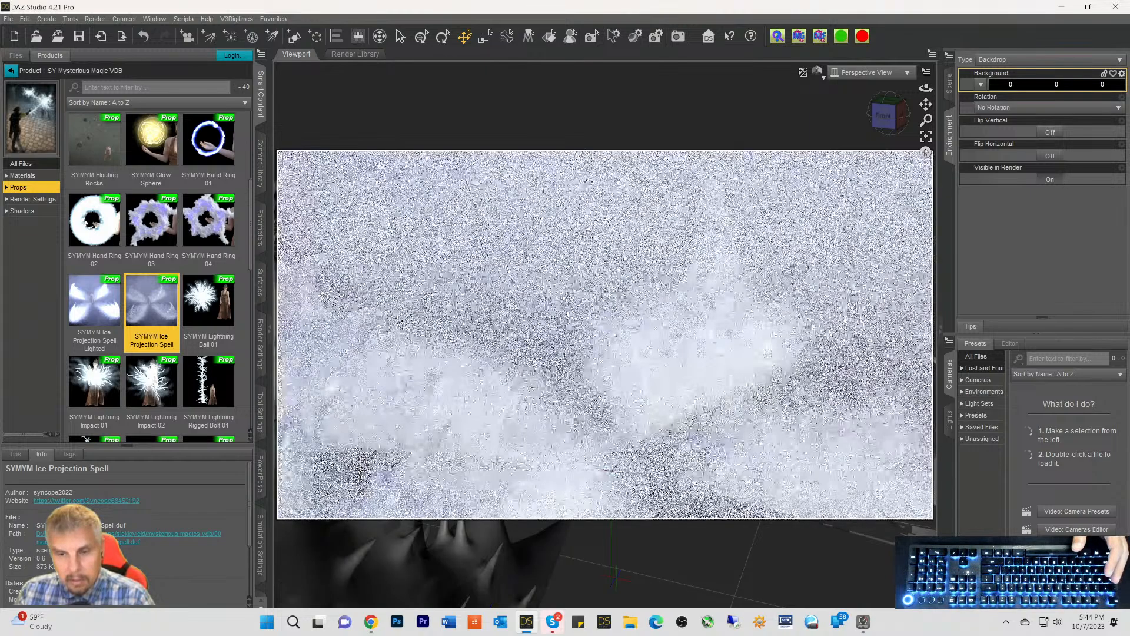
pyautogui.click(725, 358)
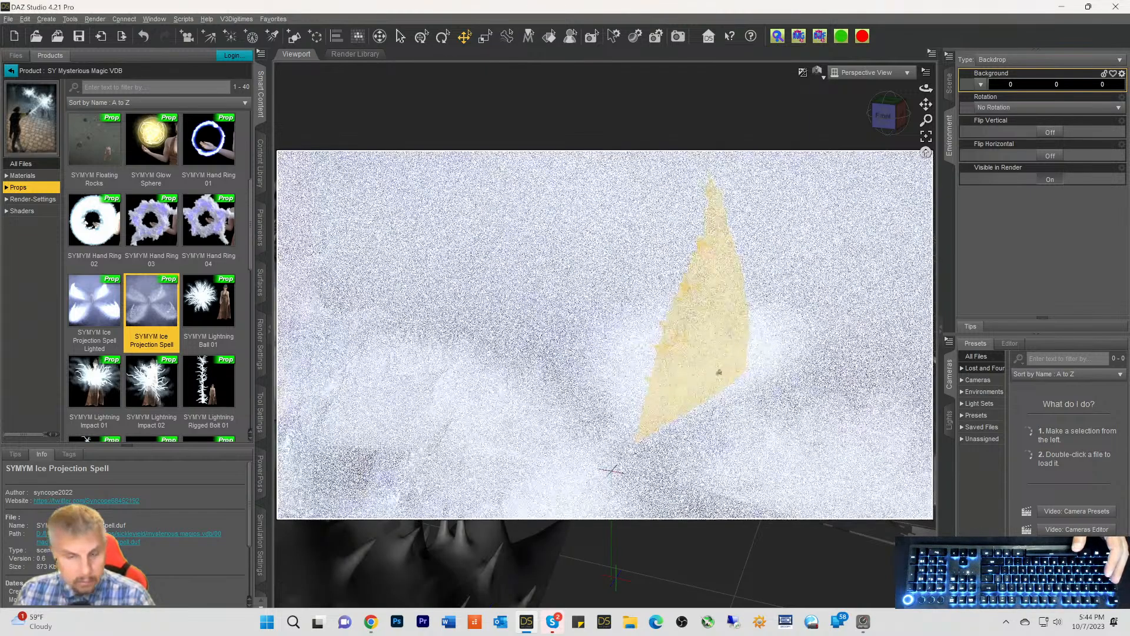
# Examine the whole unlit Ice Projection Spell from farther back and from an angled side view
pyautogui.scroll(-3, 725, 359)
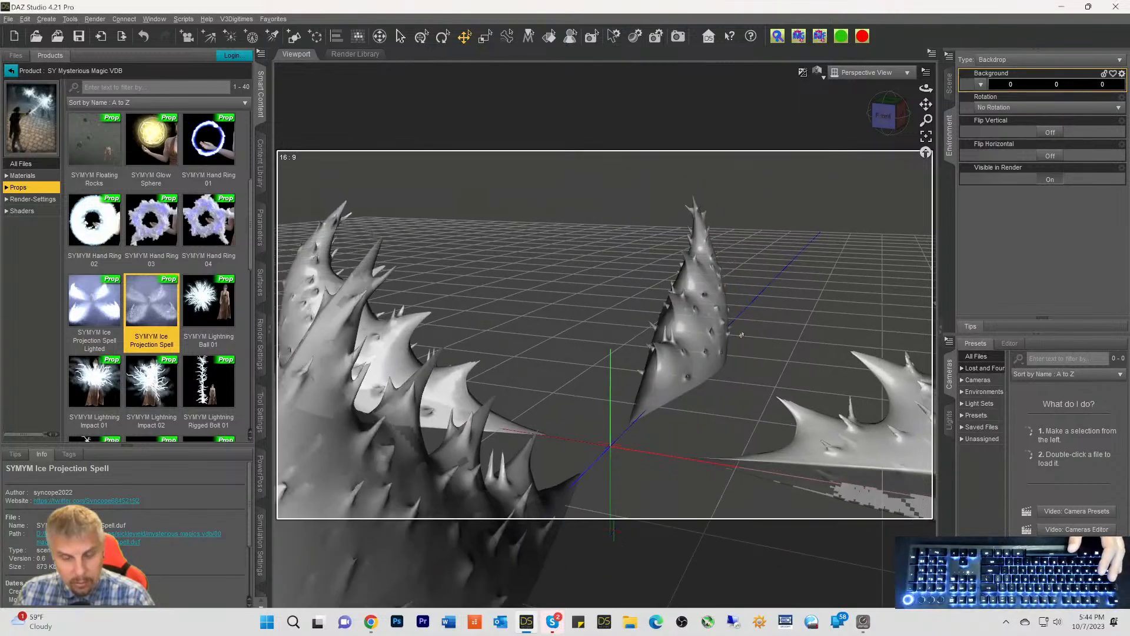
pyautogui.scroll(-5, 741, 335)
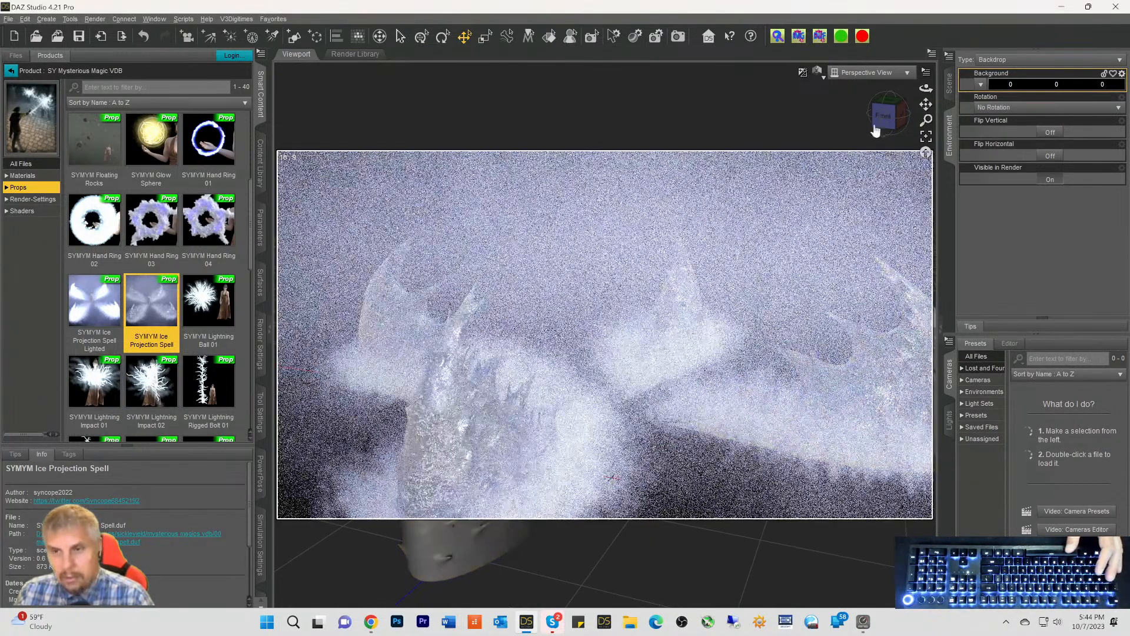
pyautogui.moveTo(883, 116); pyautogui.dragTo(853, 107)
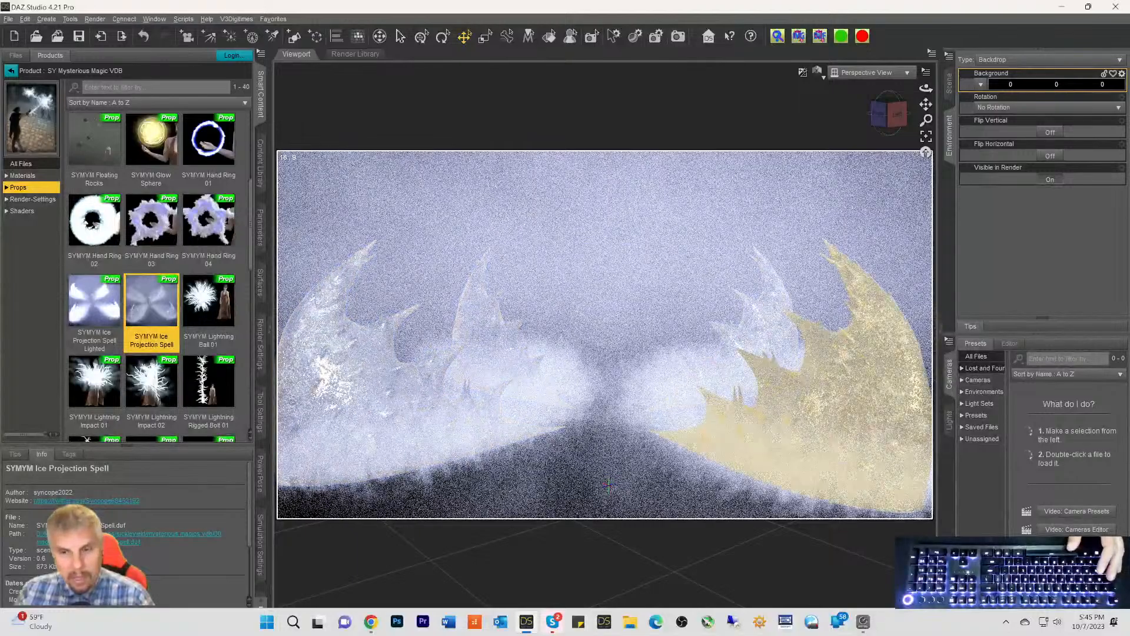
pyautogui.scroll(-3, 708, 394)
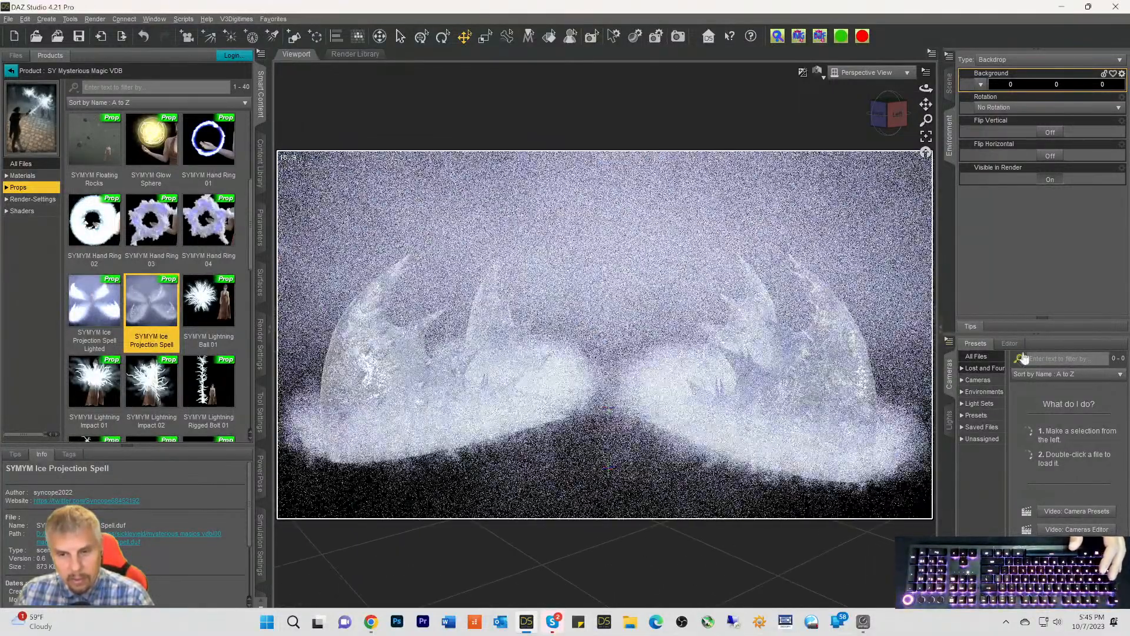
pyautogui.scroll(-4, 794, 294)
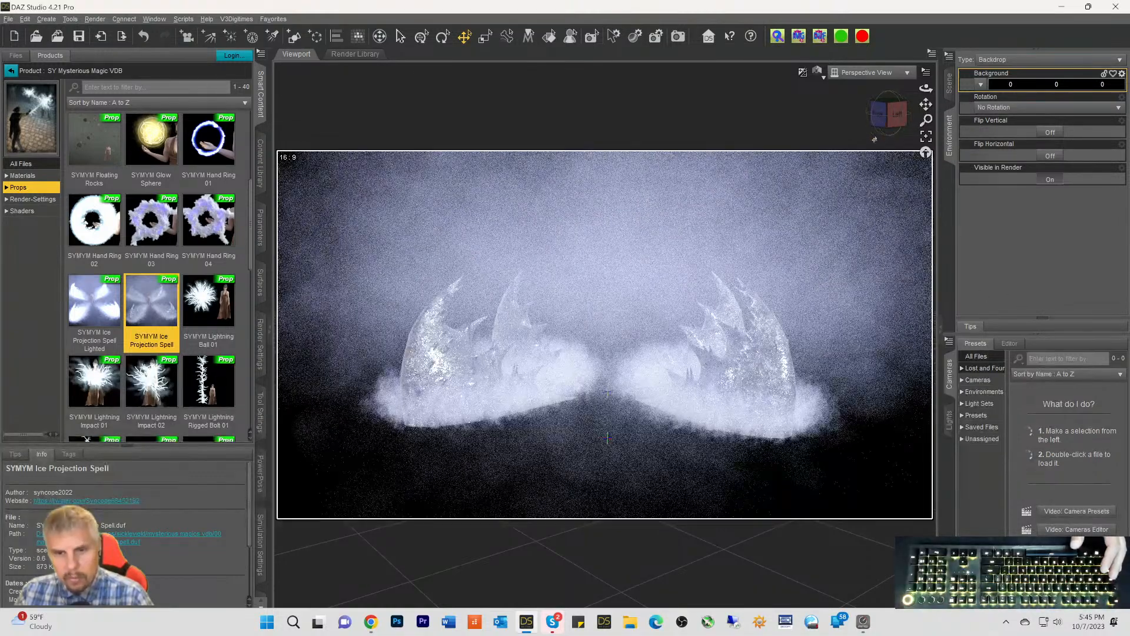
pyautogui.moveTo(887, 116)
pyautogui.mouseDown()
pyautogui.moveTo(908, 116)
pyautogui.moveTo(888, 114)
pyautogui.mouseUp()
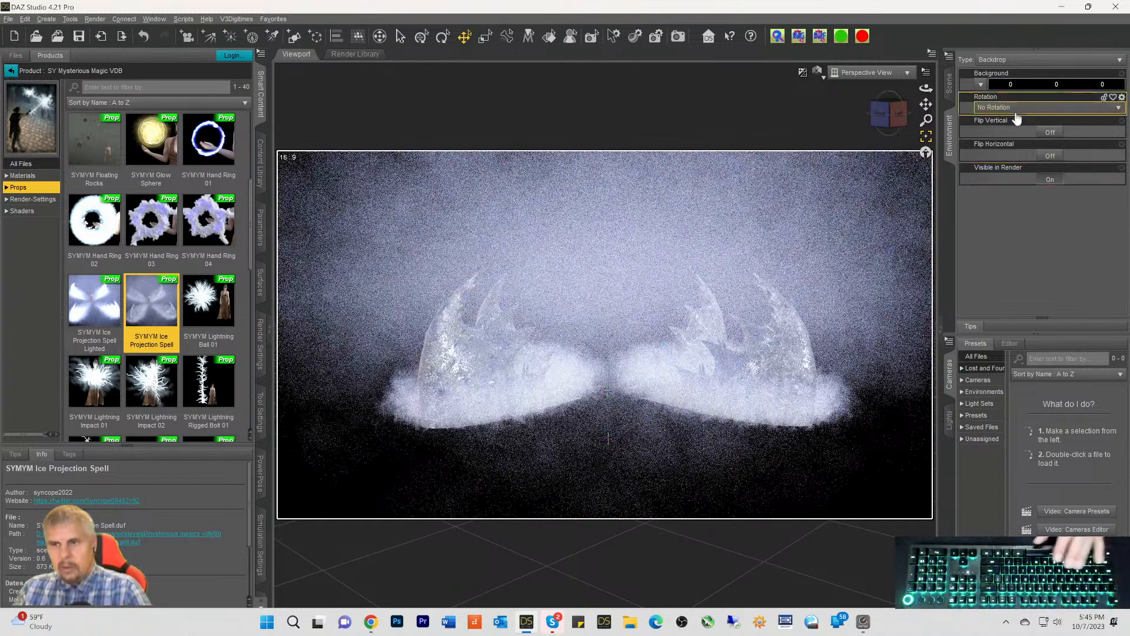
# Delete the unlit SYMYM Ice Spell from the scene and load the SYMYM Ice Projection Spell Lighted prop instead
pyautogui.click(947, 94)
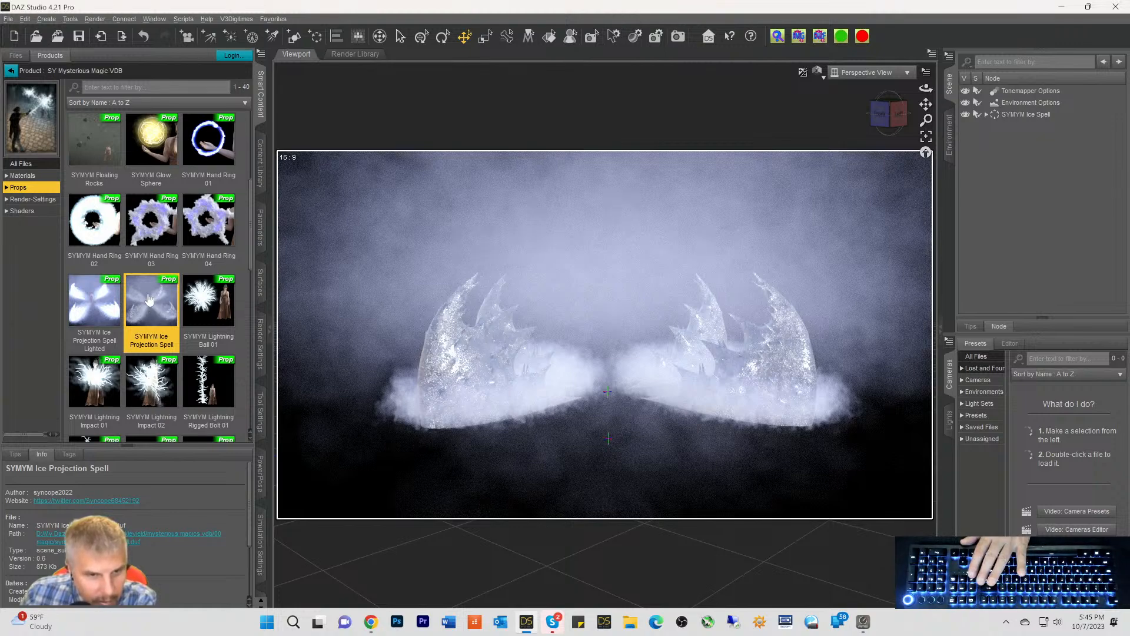
pyautogui.click(1024, 115)
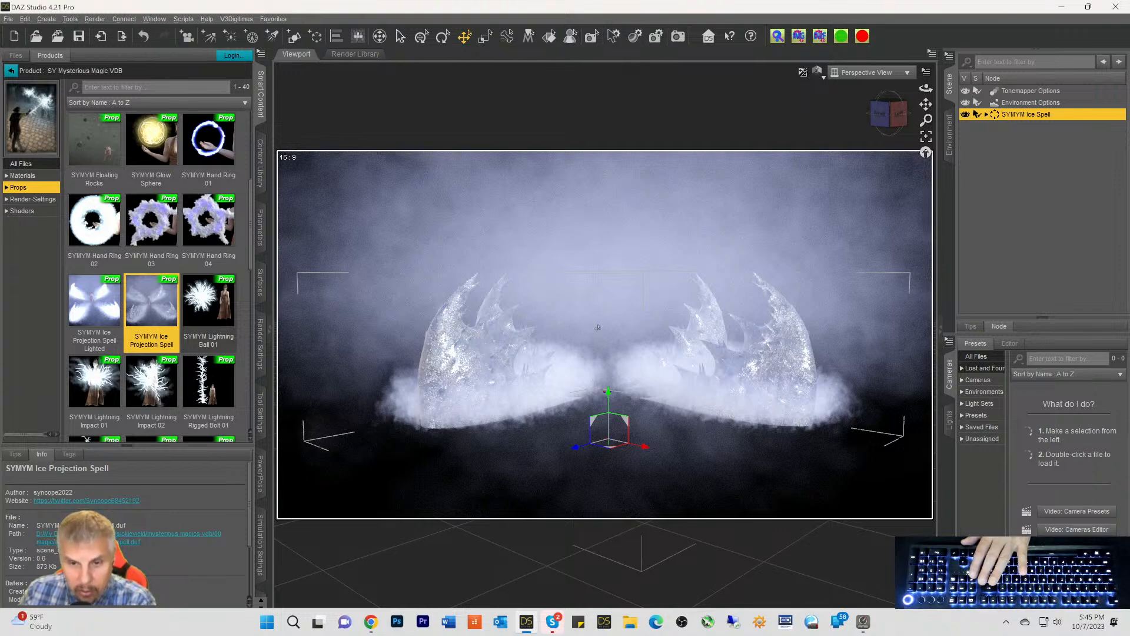
pyautogui.press('Delete')
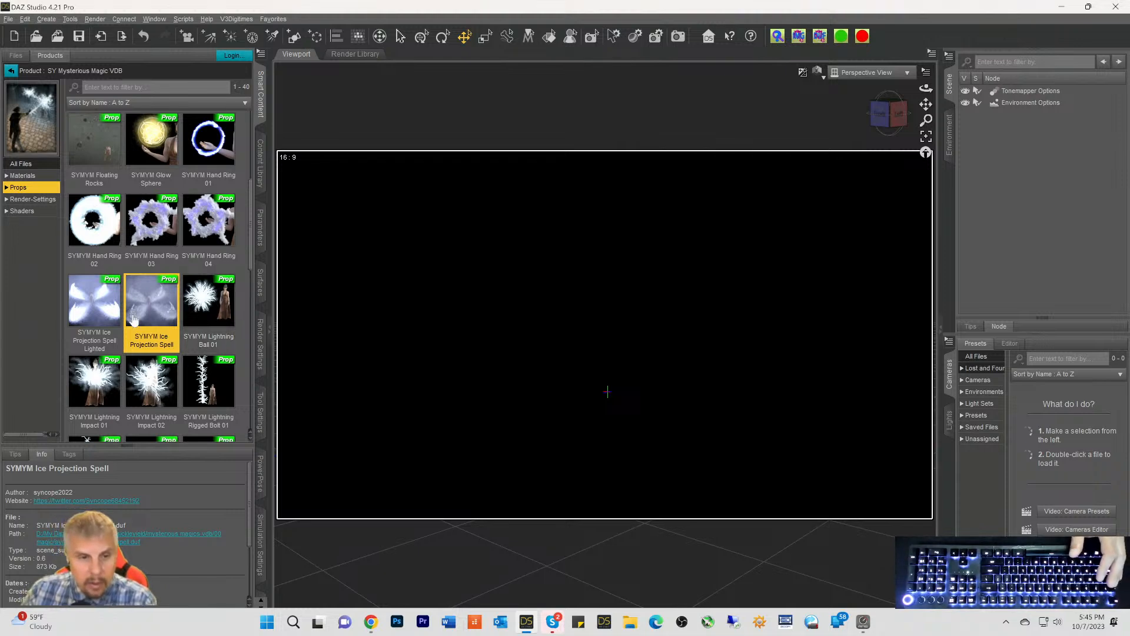
pyautogui.doubleClick(92, 318)
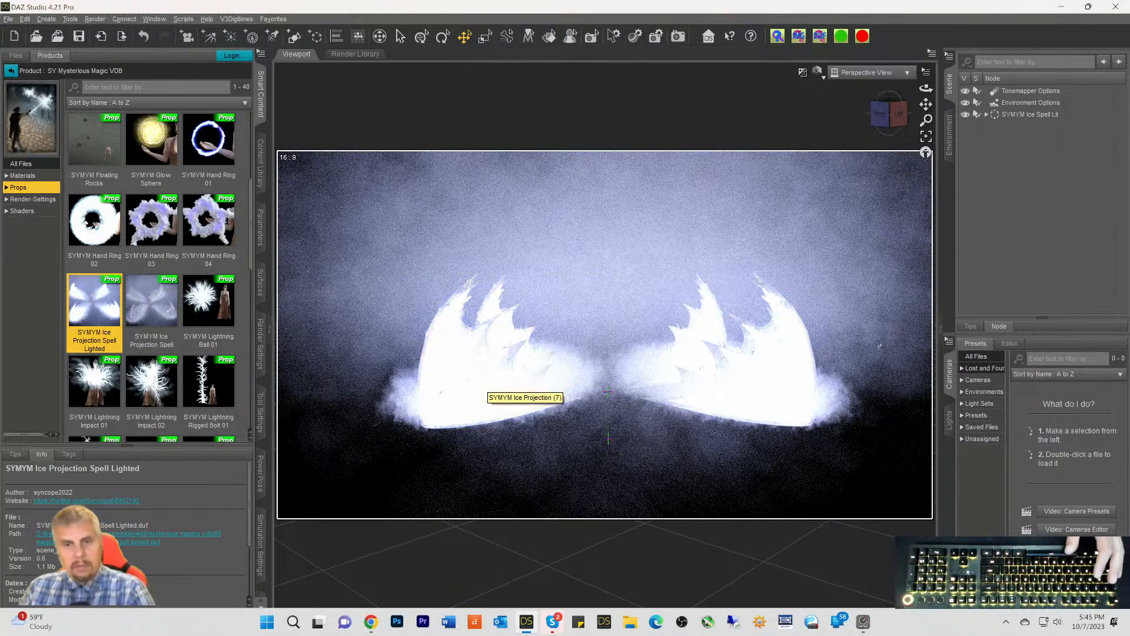
# Replace the lighted ice spell in the scene with the unlit SYMYM Ice Projection Spell for comparison
pyautogui.click(1004, 115)
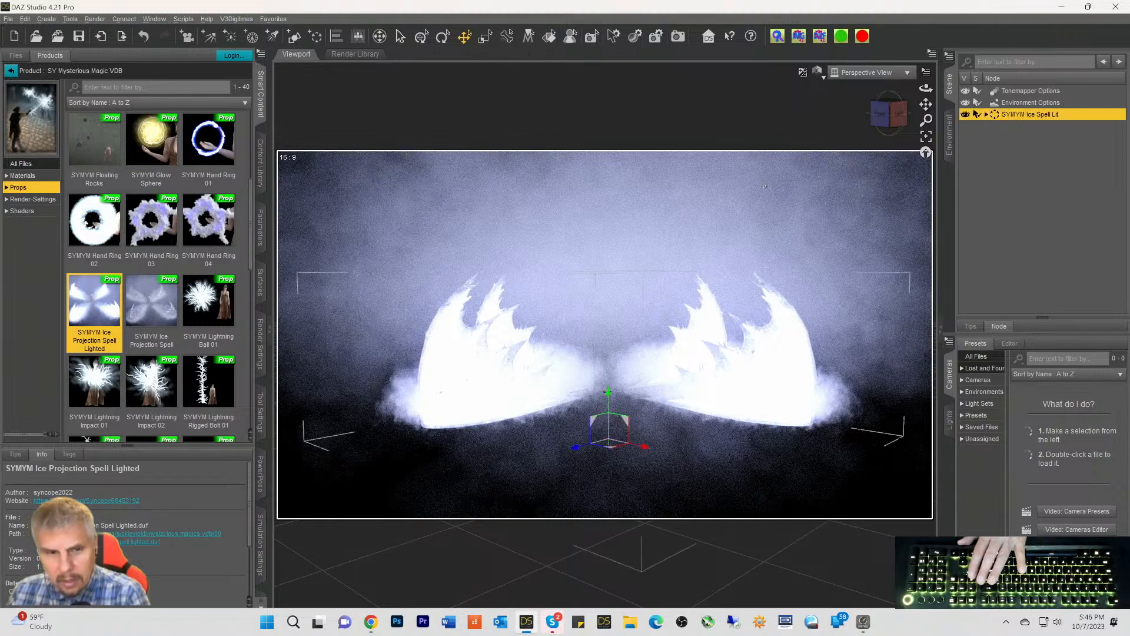
pyautogui.press('Delete')
pyautogui.doubleClick(157, 295)
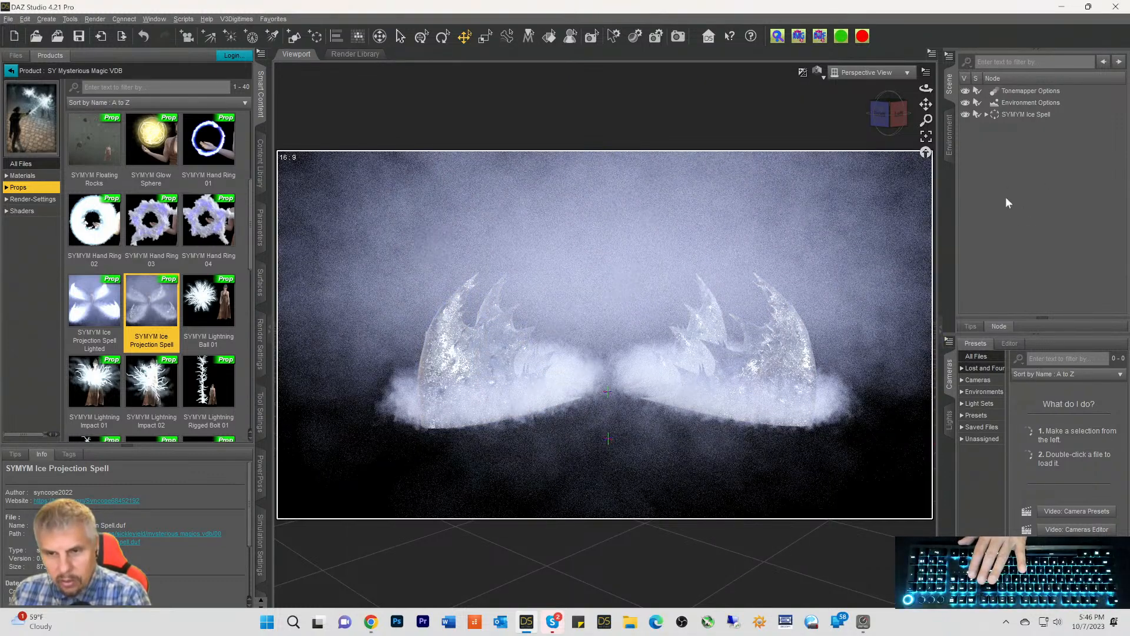
# Replace the ice spell in the scene with the SYMYM Lightning Ball 01 prop and frame it in the view
pyautogui.click(997, 114)
pyautogui.press('Delete')
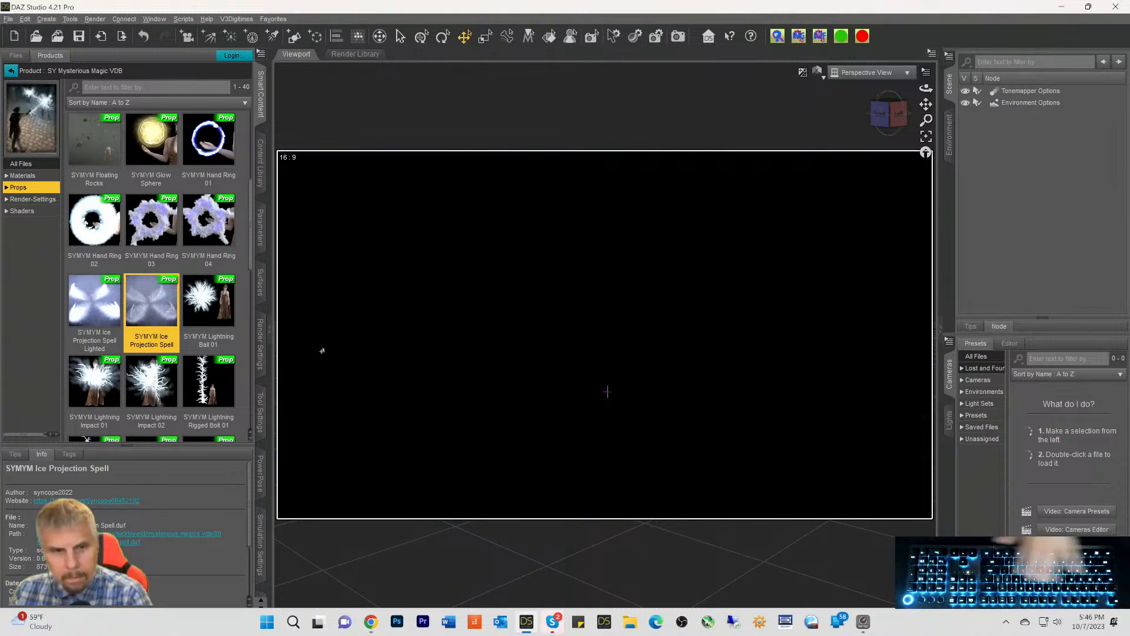
pyautogui.doubleClick(217, 303)
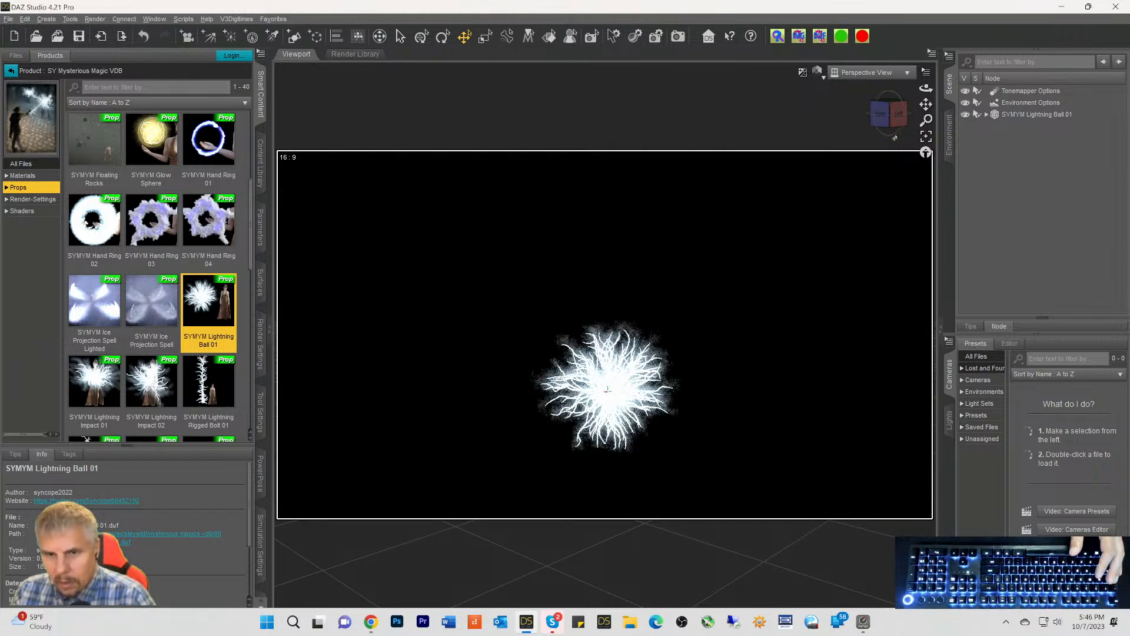
pyautogui.click(926, 138)
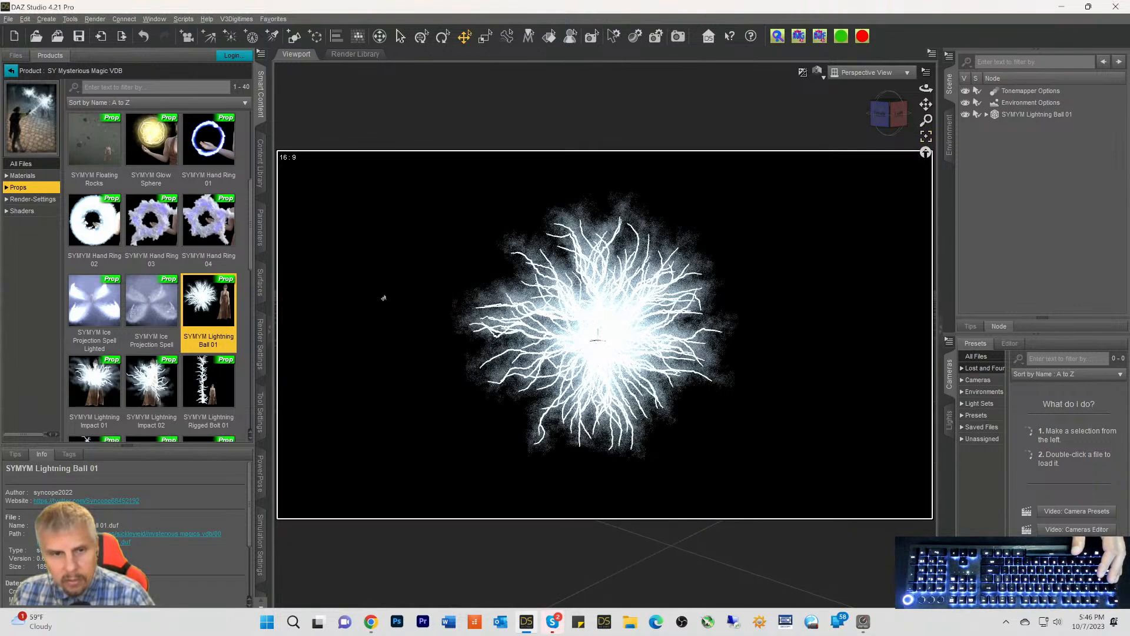
# Apply the product's SYMYM 01 Bloom For Lightning render preset and check the tonemapper and environment entries in the scene
pyautogui.click(19, 200)
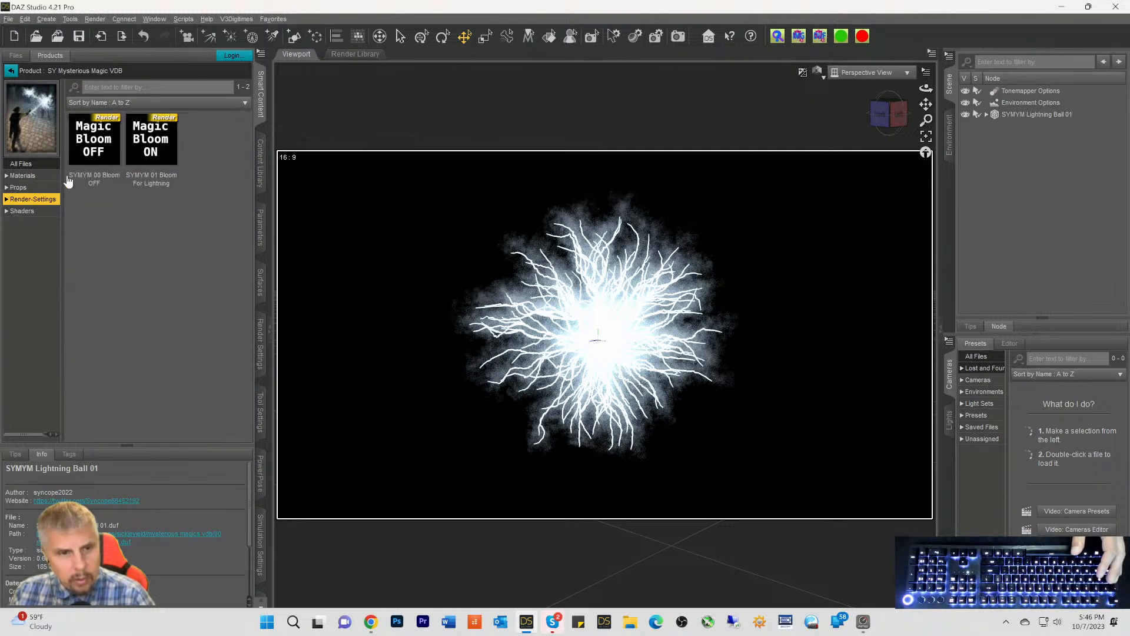
pyautogui.doubleClick(156, 146)
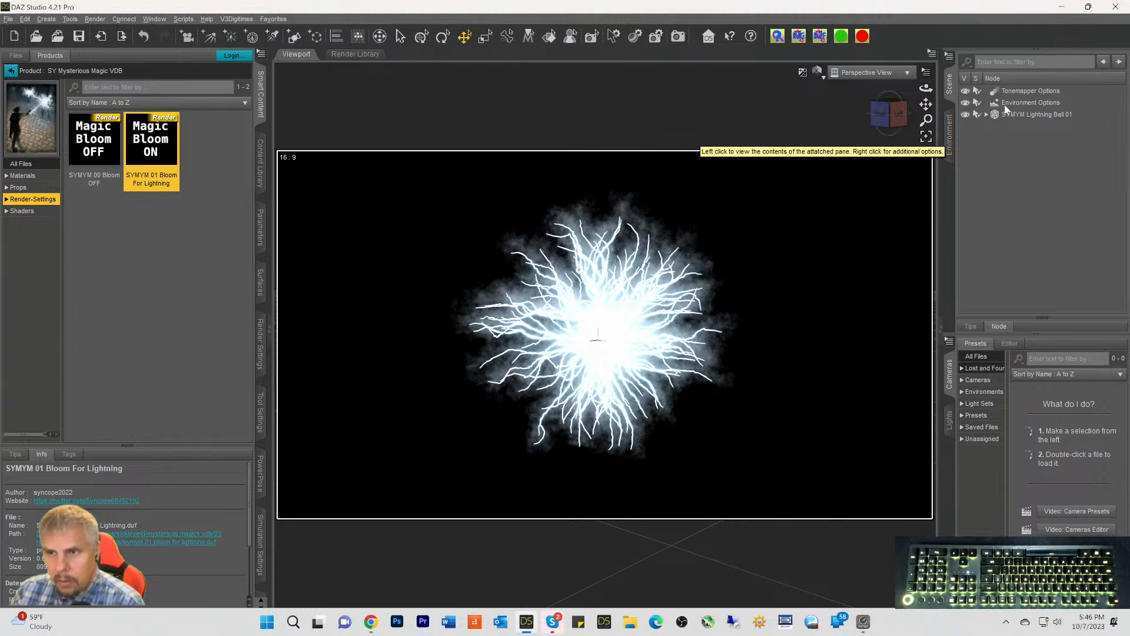
pyautogui.click(1013, 91)
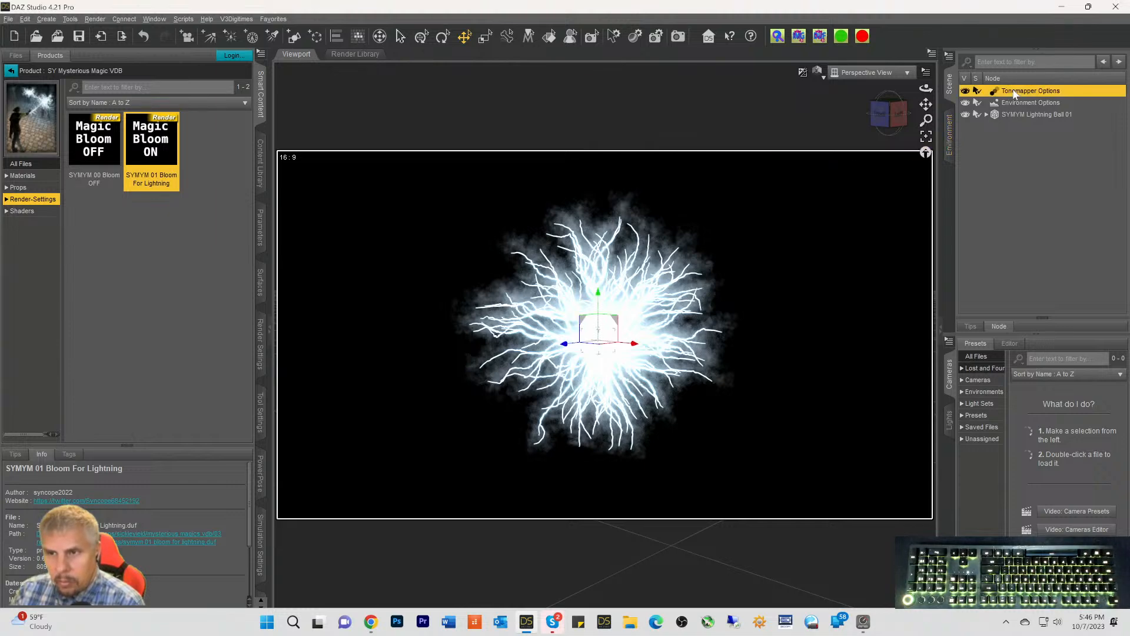
pyautogui.click(948, 140)
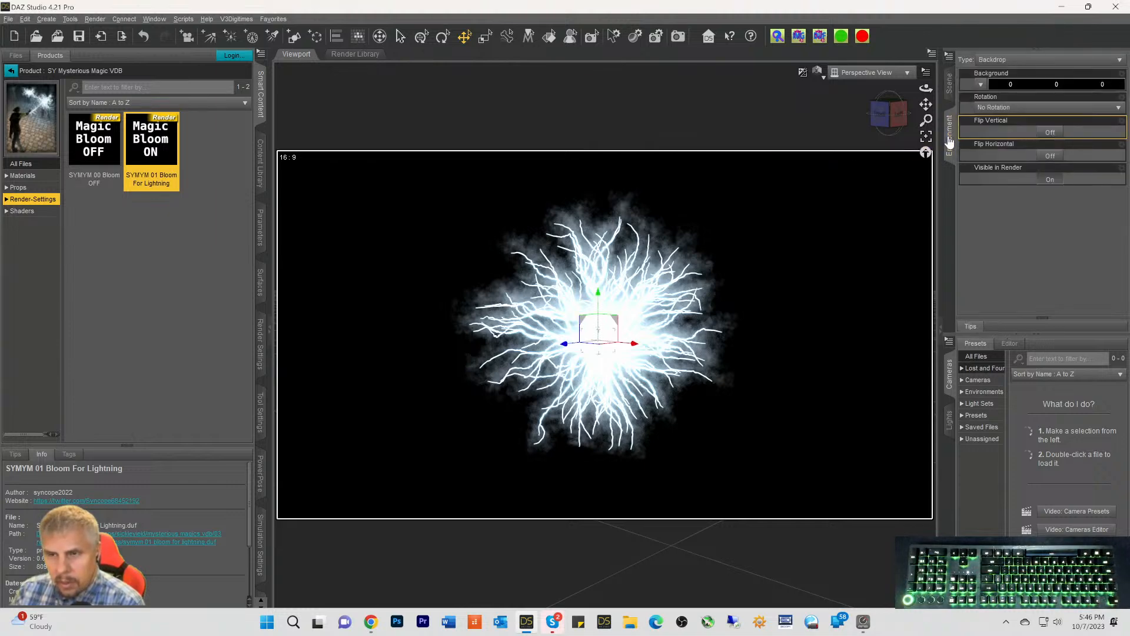
pyautogui.click(949, 87)
pyautogui.click(1005, 104)
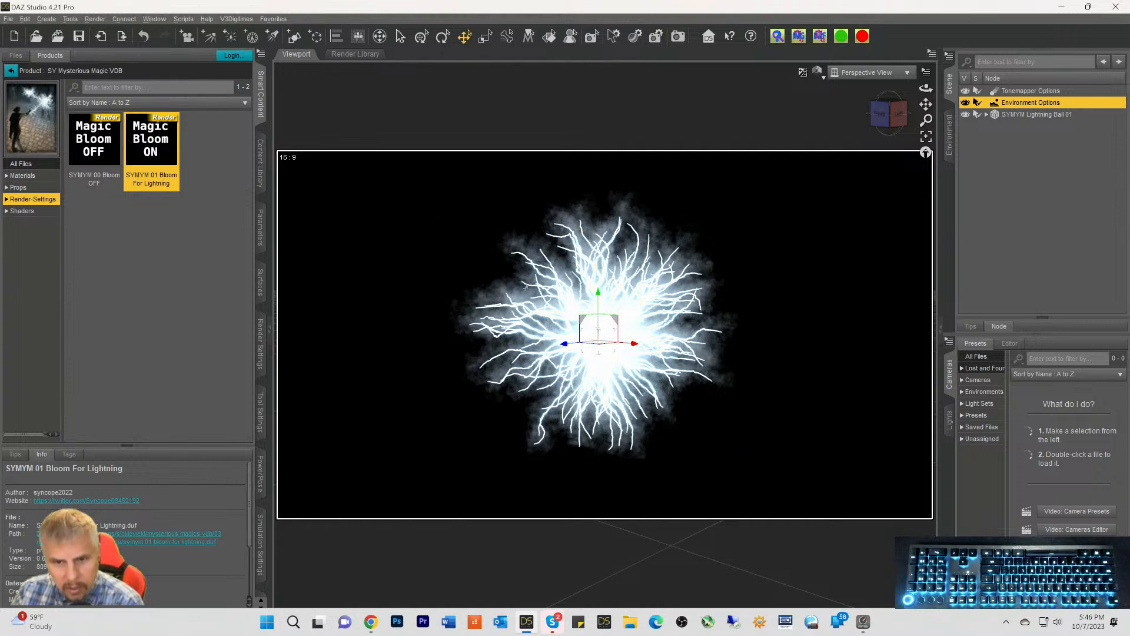
# Compare the presets by applying SYMYM 00 Bloom OFF and reapplying SYMYM 01 Bloom For Lightning
pyautogui.doubleClick(102, 154)
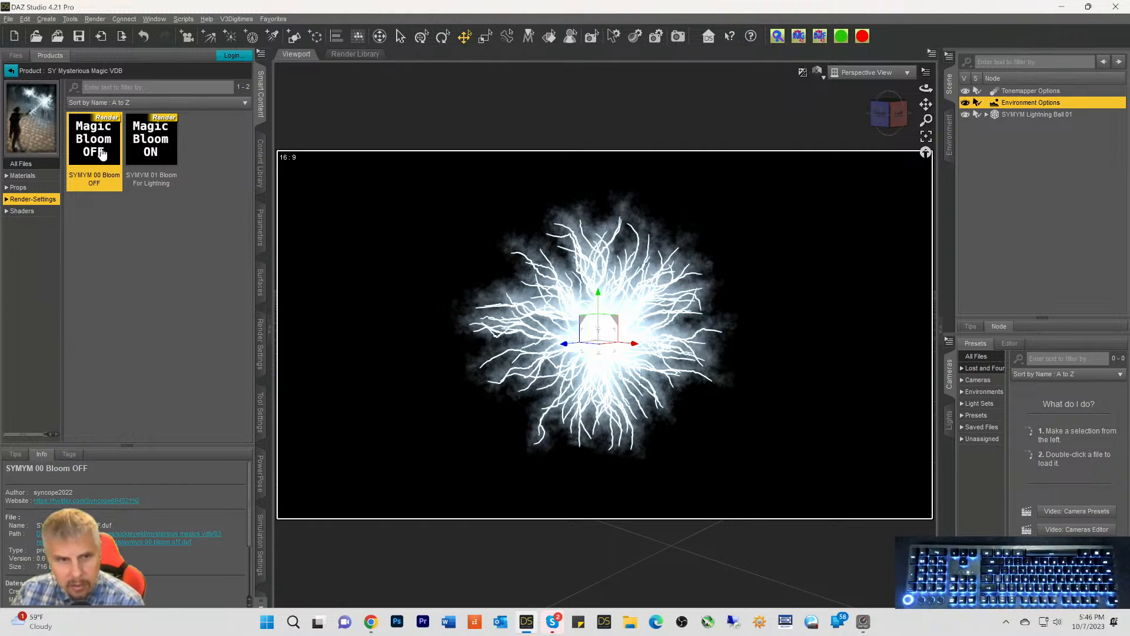
pyautogui.click(150, 150)
pyautogui.doubleClick(150, 150)
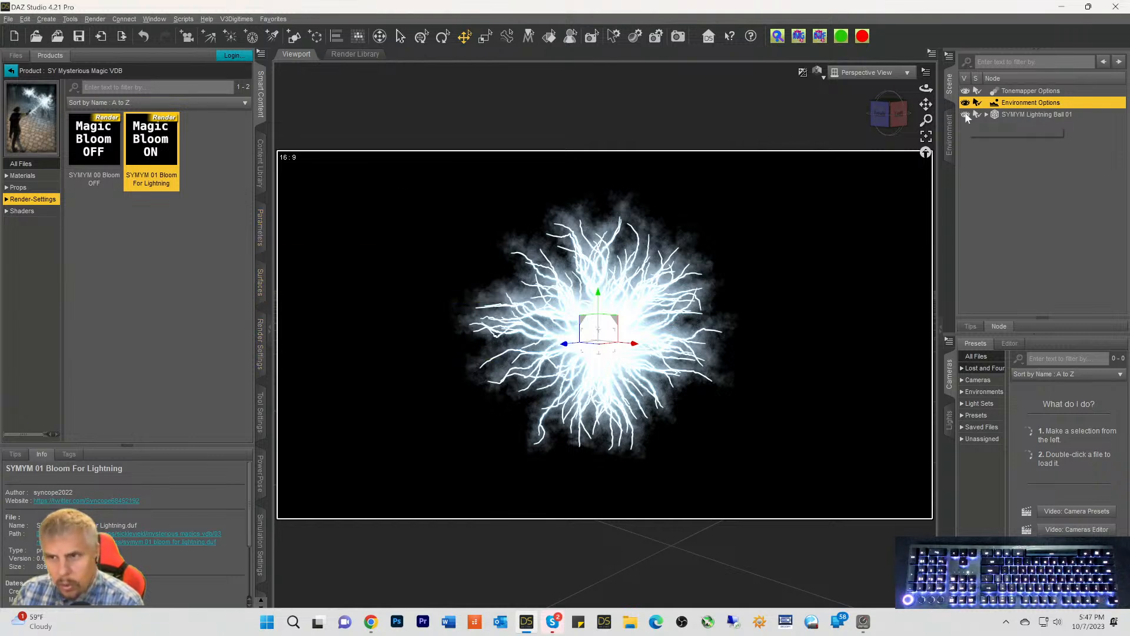
# Look through the parameters of the Tonemapper Options and Environment Options nodes for bloom settings
pyautogui.click(1021, 91)
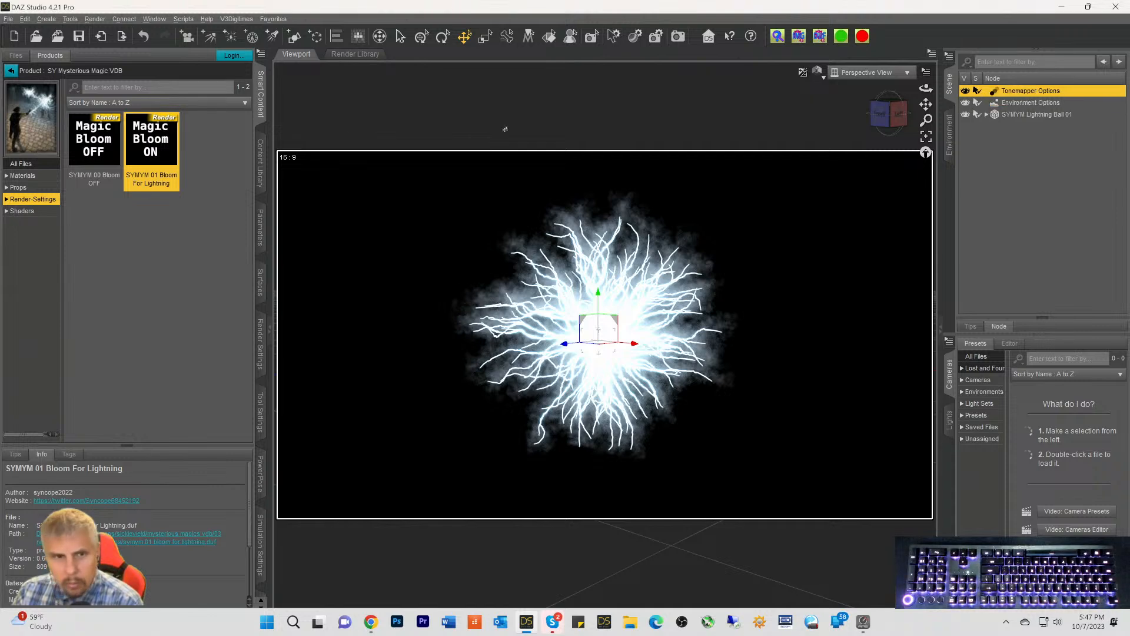
pyautogui.click(260, 227)
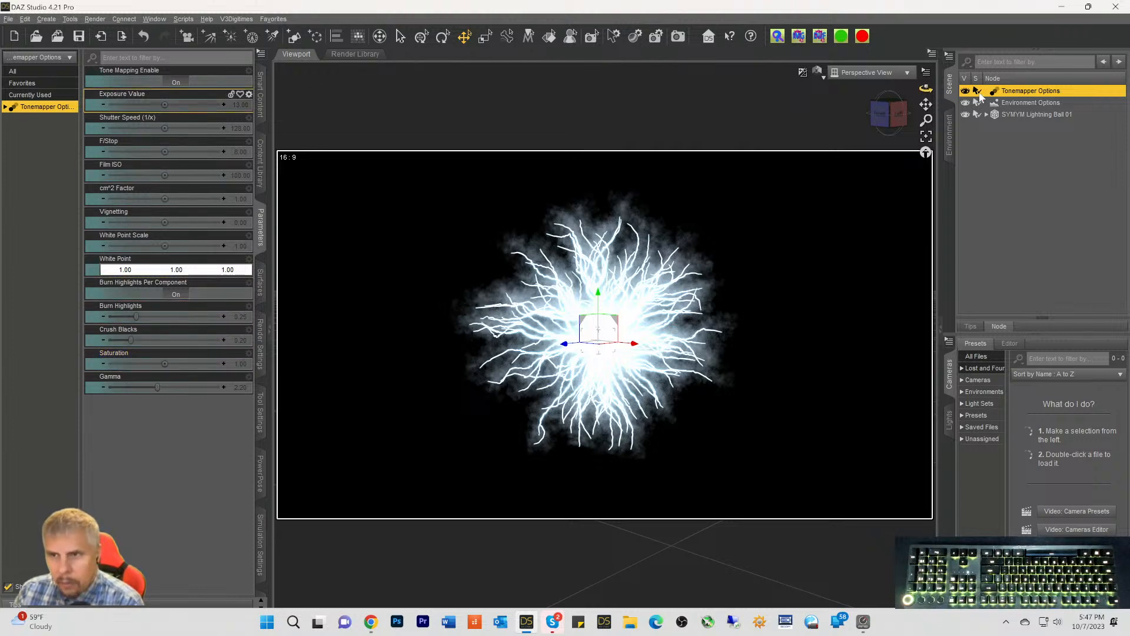
pyautogui.click(1000, 104)
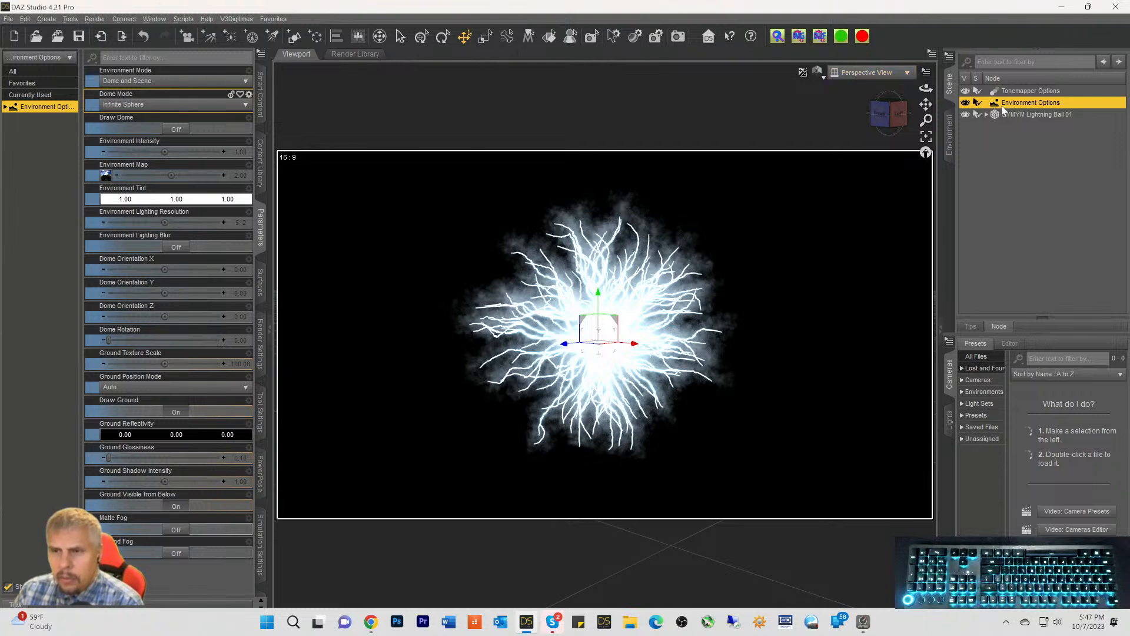
pyautogui.click(994, 133)
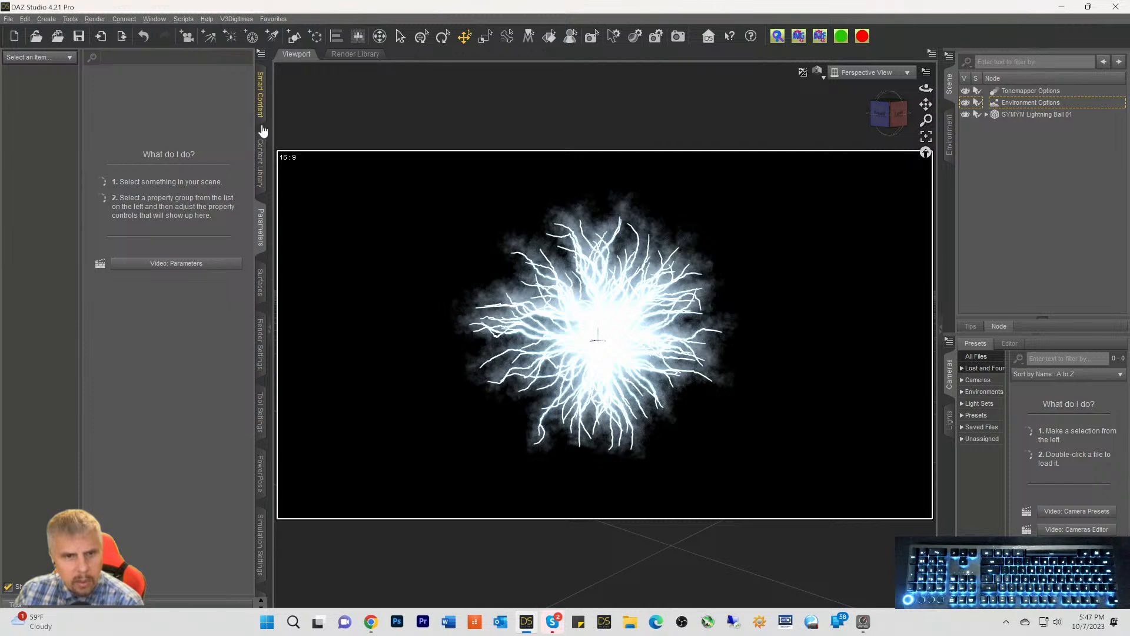
pyautogui.click(1008, 102)
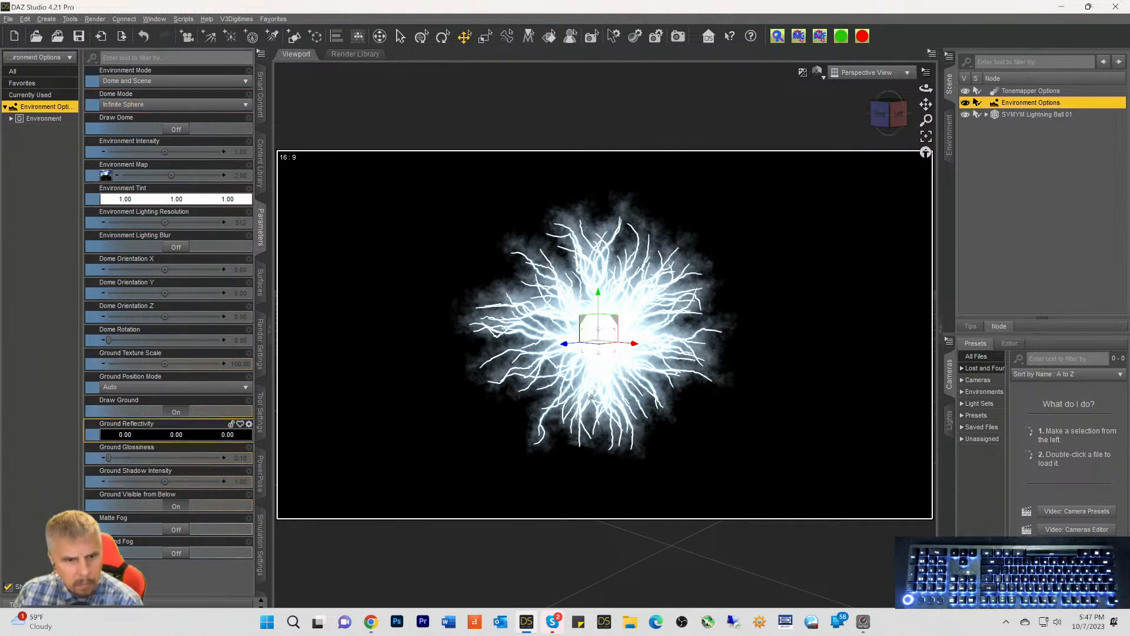
pyautogui.click(1010, 91)
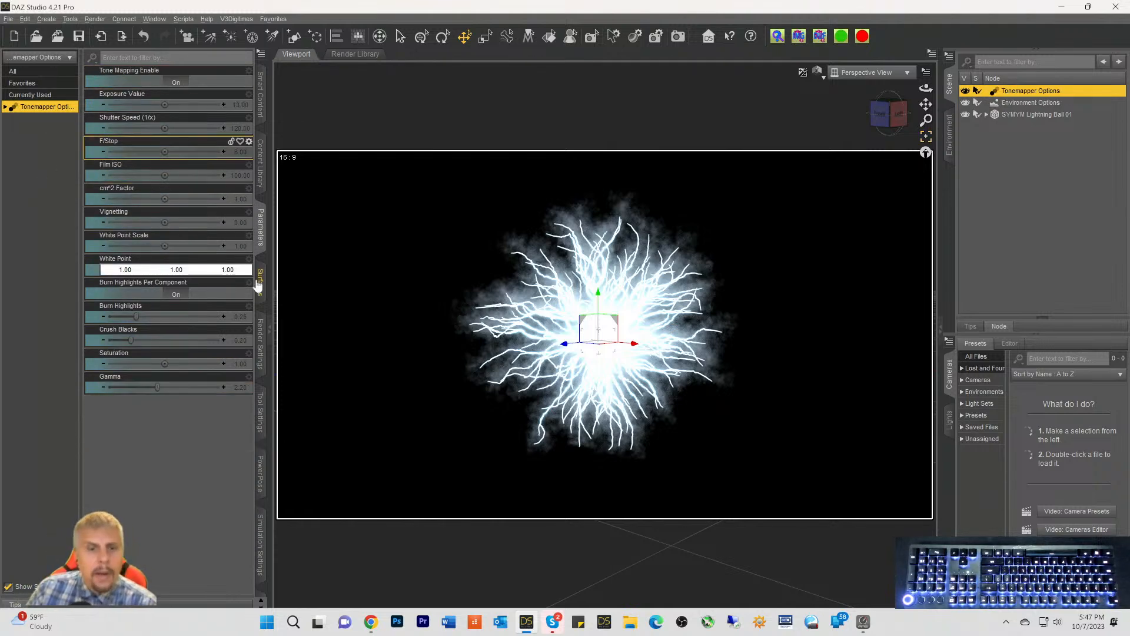
# Show the Filtering render settings and toggle the Bloom Filter off and back on
pyautogui.click(262, 343)
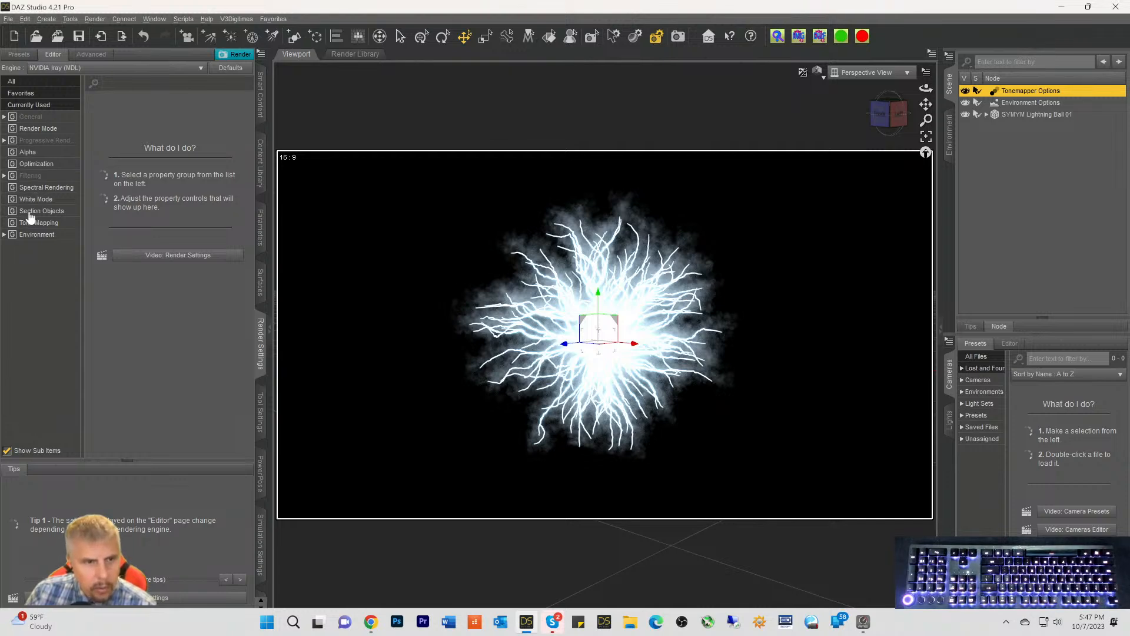
pyautogui.click(39, 176)
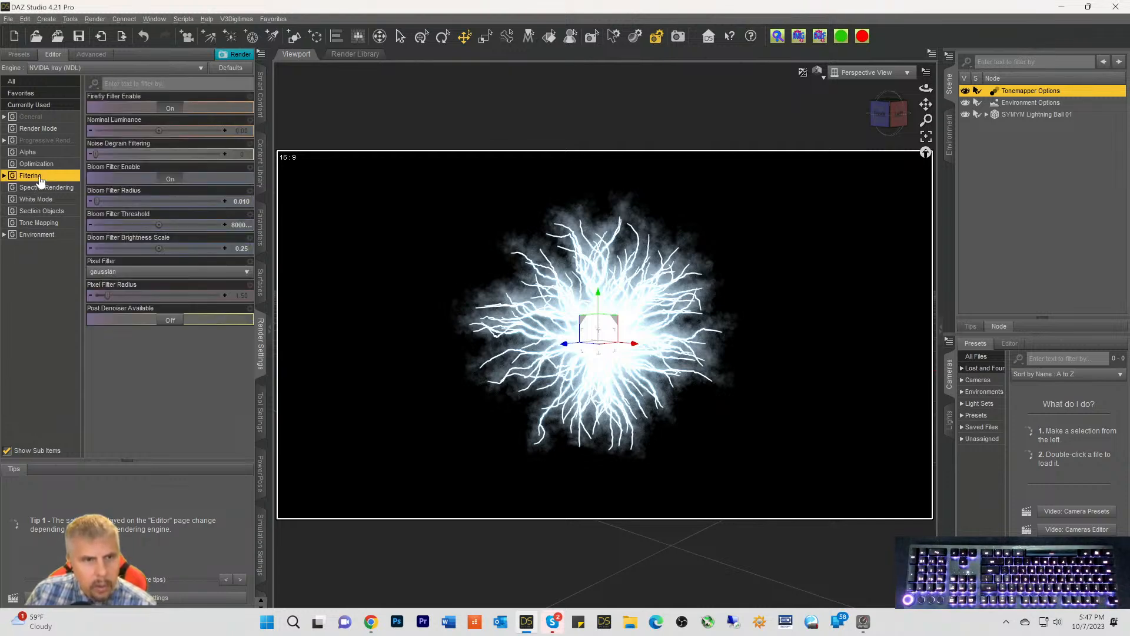
pyautogui.click(170, 180)
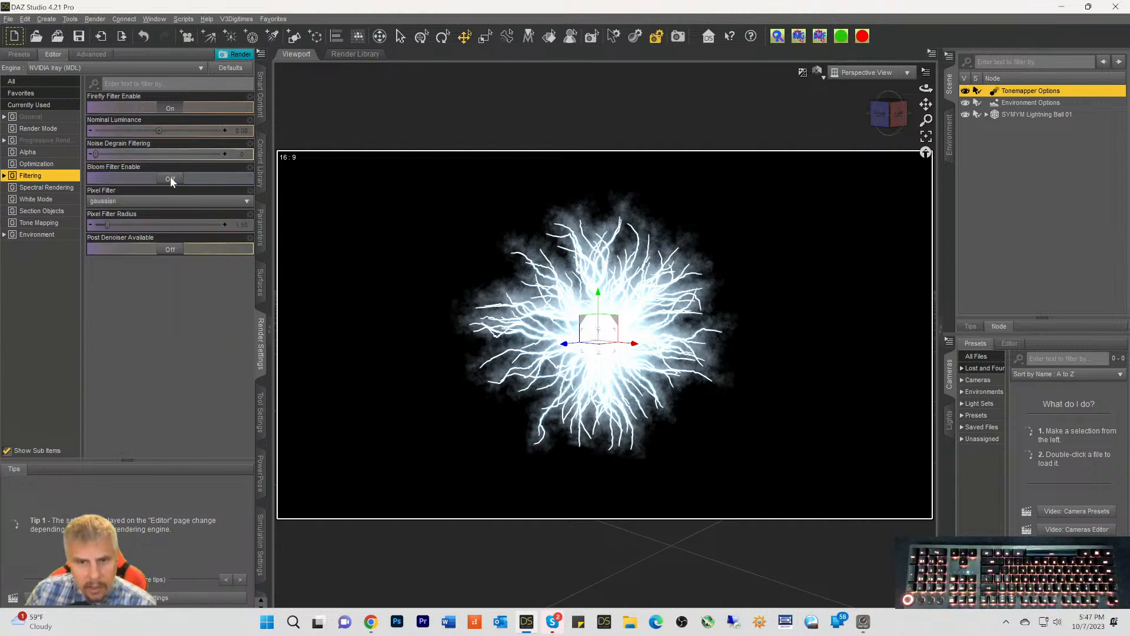
pyautogui.click(170, 180)
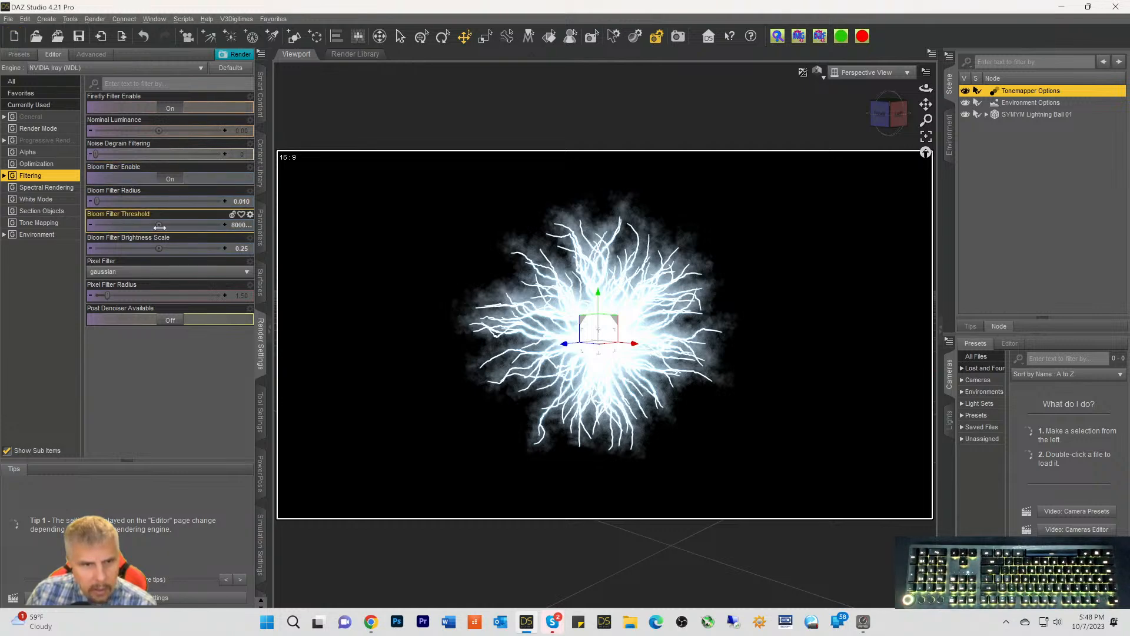
# Raise the Bloom Filter Threshold, set the Bloom Filter Brightness Scale to 6.55, and switch the Bloom Filter off to compare
pyautogui.moveTo(159, 227); pyautogui.dragTo(215, 225)
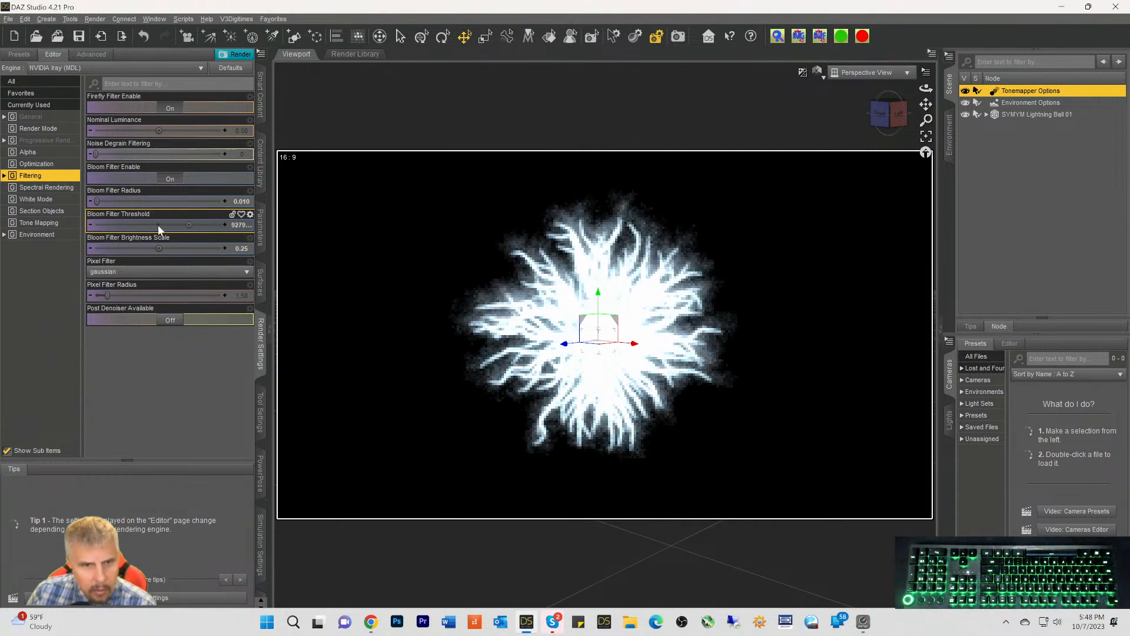
pyautogui.moveTo(158, 248); pyautogui.dragTo(181, 248)
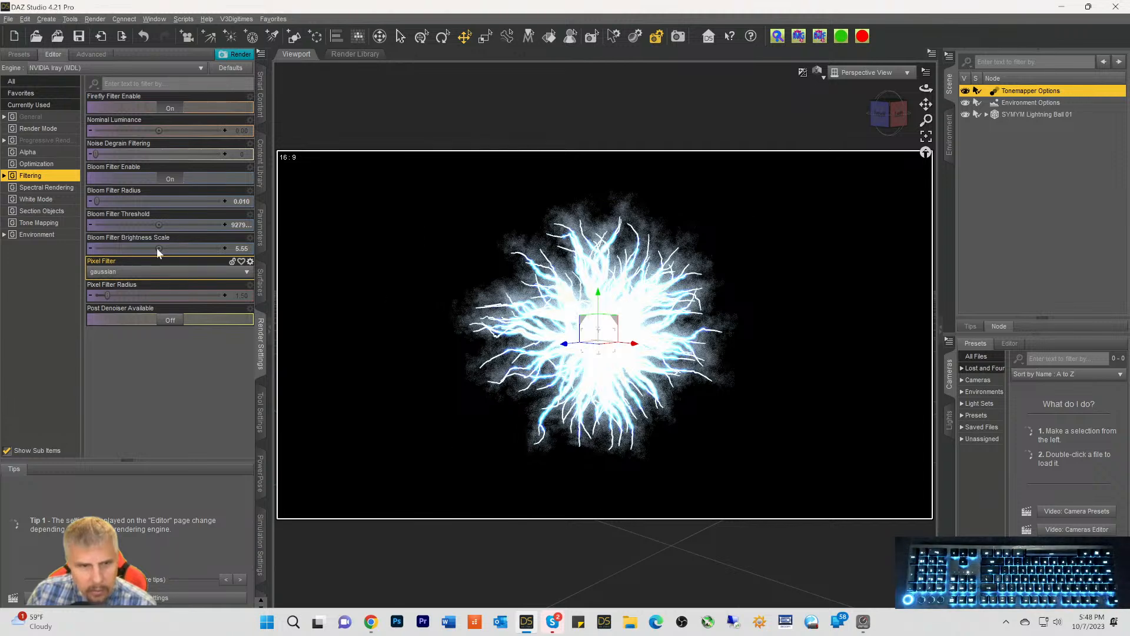
pyautogui.click(170, 178)
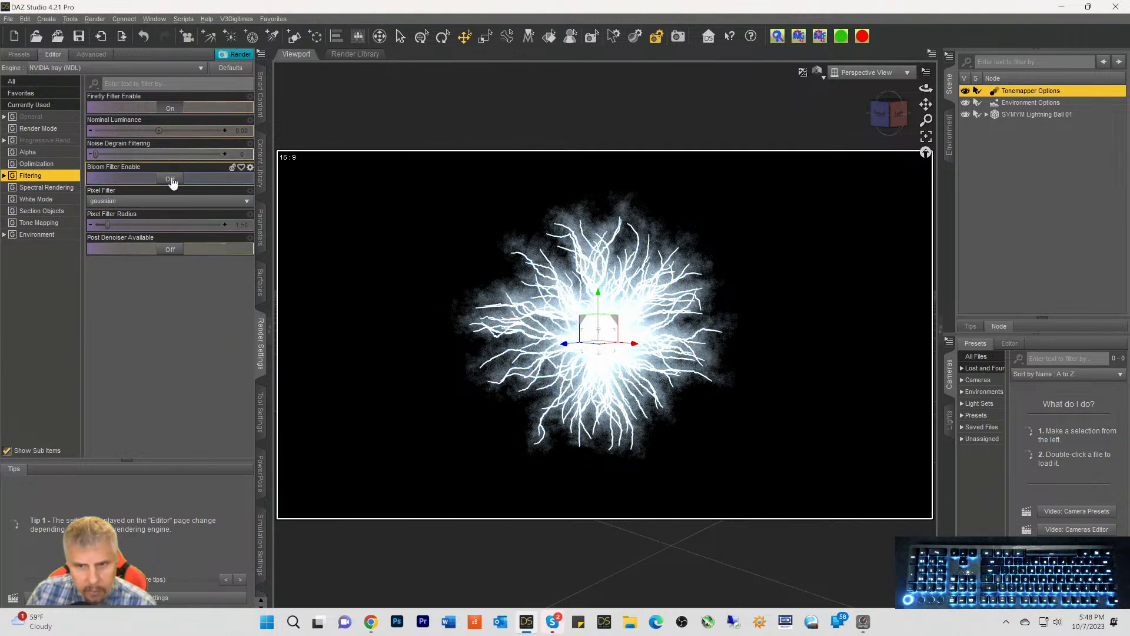
# Switch the Bloom Filter back on and try Bloom Filter Radius values of 0.23 and 0.13 before settling on 0.028
pyautogui.click(171, 179)
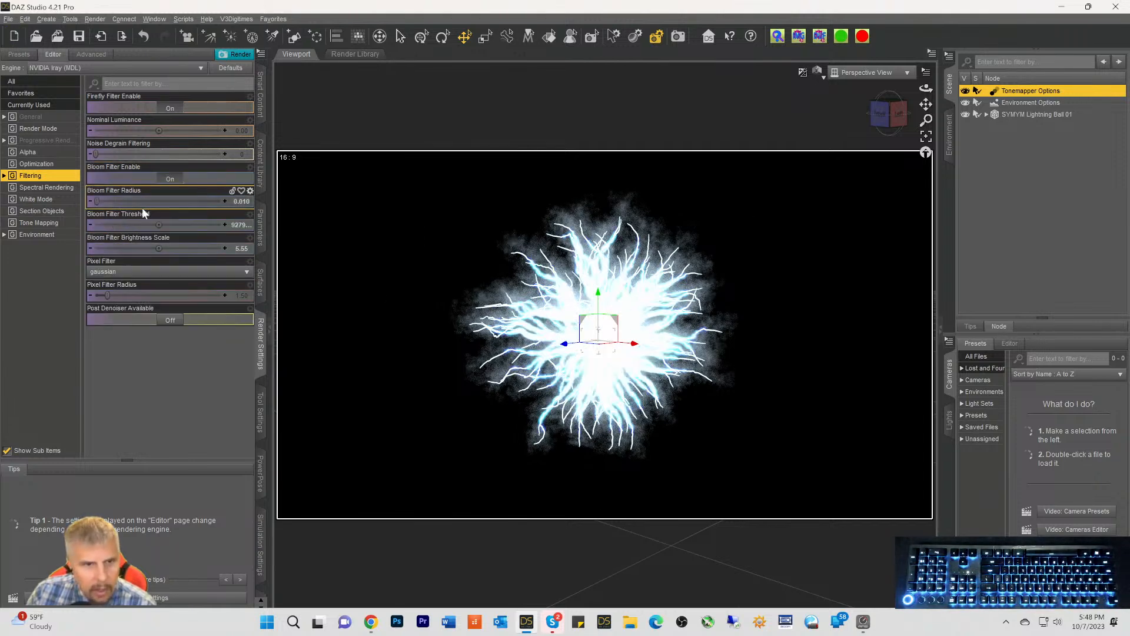
pyautogui.moveTo(98, 201); pyautogui.dragTo(124, 200)
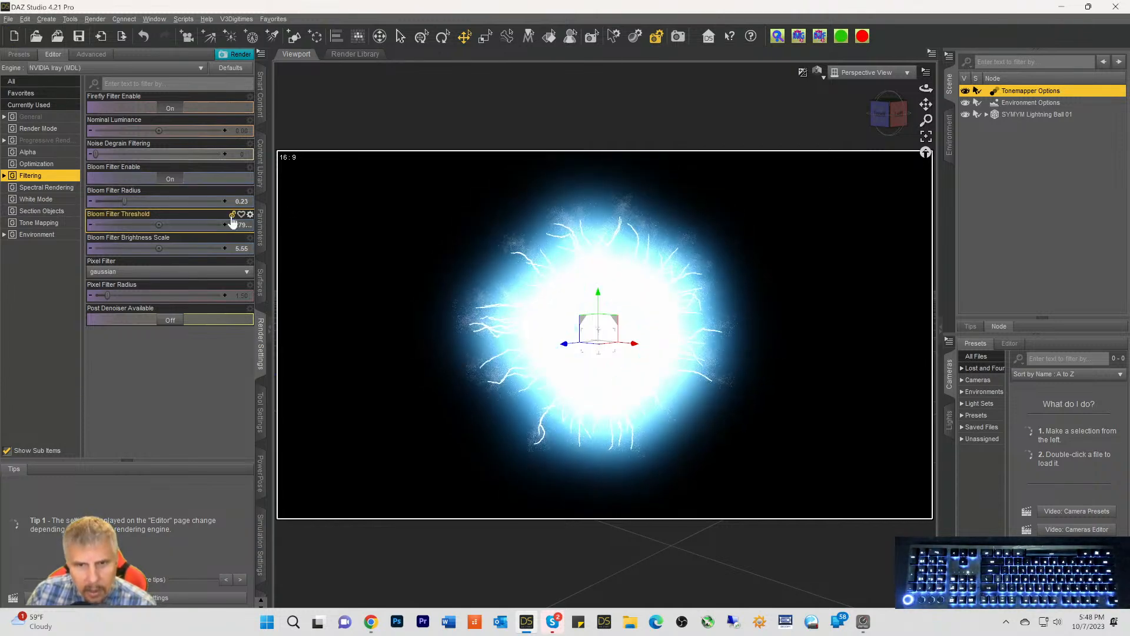
pyautogui.moveTo(124, 201); pyautogui.dragTo(111, 201)
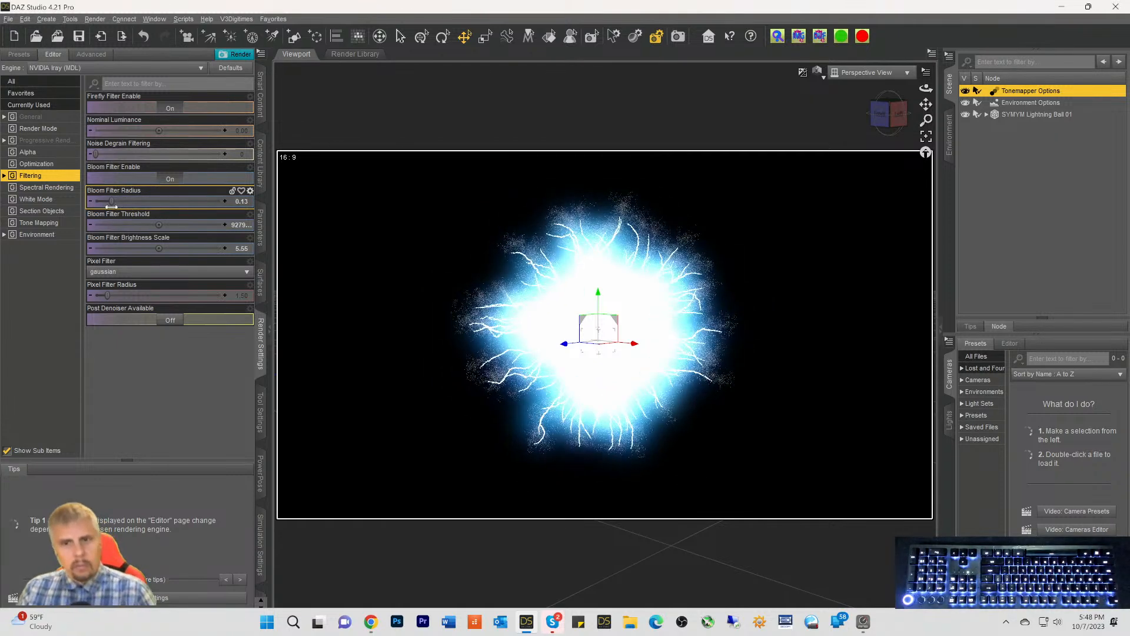
pyautogui.moveTo(110, 201); pyautogui.dragTo(98, 201)
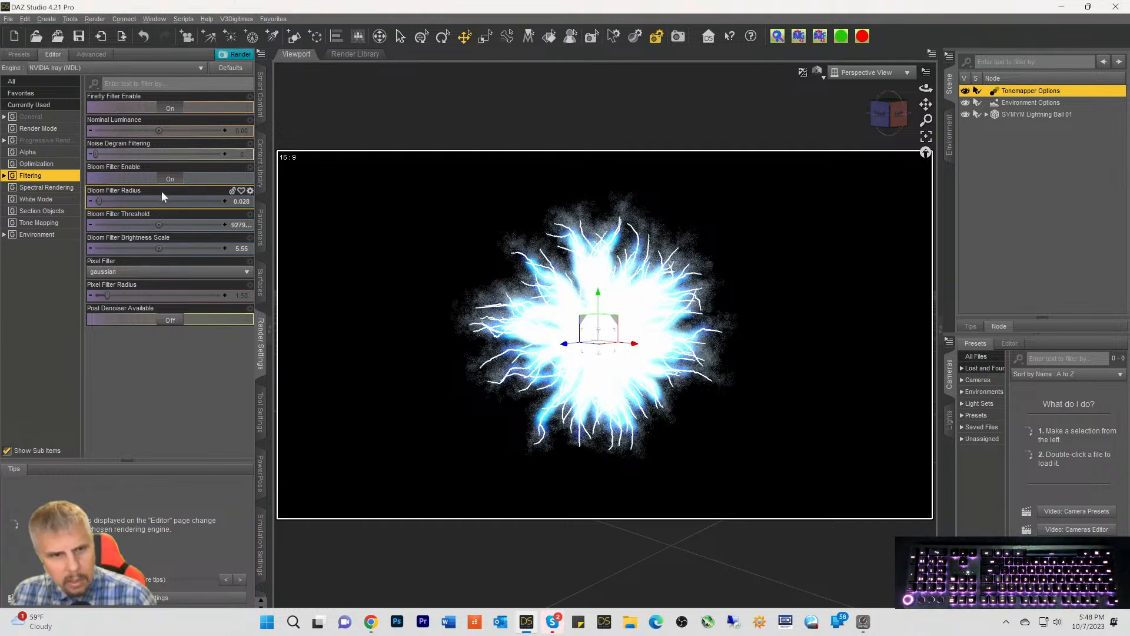
# Lower the Bloom Filter Threshold, first to 82498.77 and finally to 498.77
pyautogui.moveTo(156, 226)
pyautogui.mouseDown()
pyautogui.moveTo(134, 227)
pyautogui.moveTo(165, 231)
pyautogui.mouseUp()
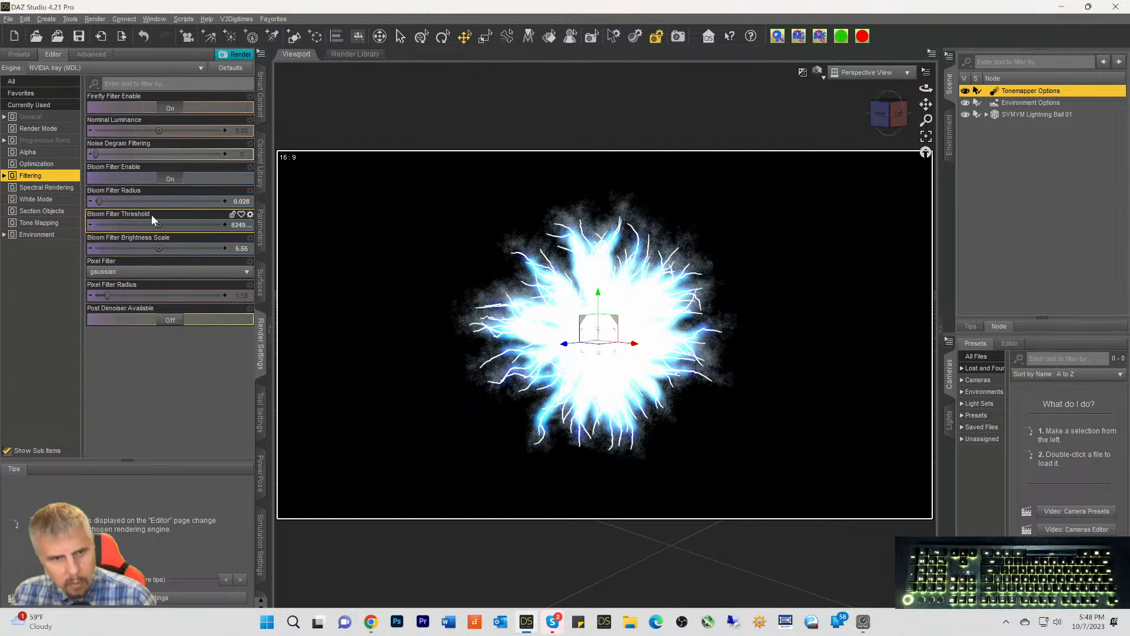
pyautogui.doubleClick(236, 227)
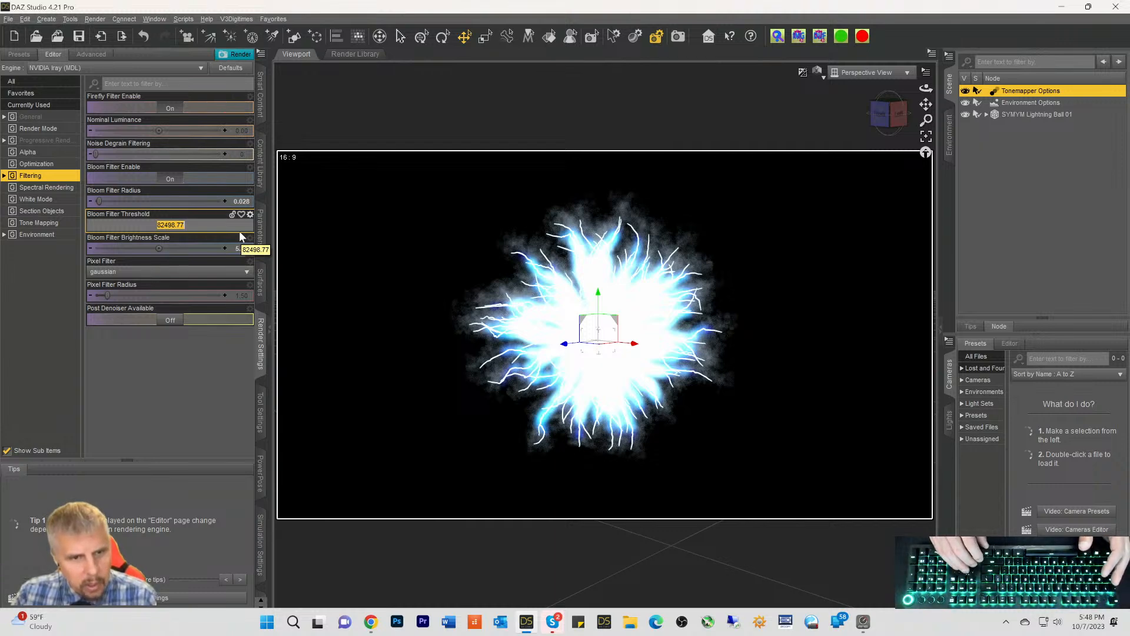
pyautogui.press('Left')
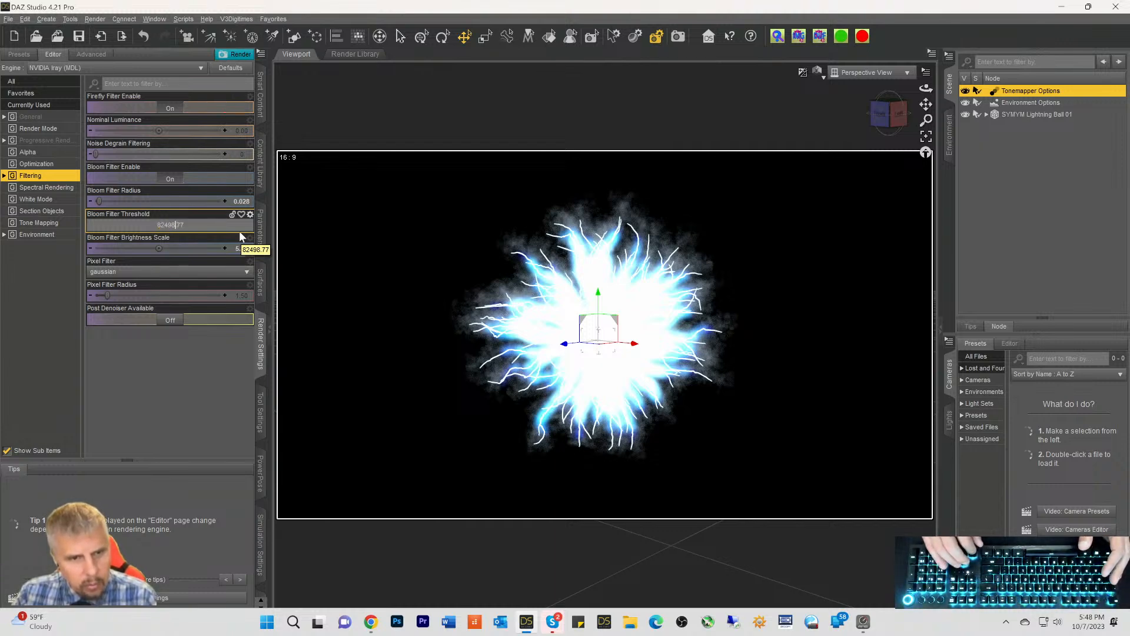
pyautogui.press('Delete')
pyautogui.press('Delete')
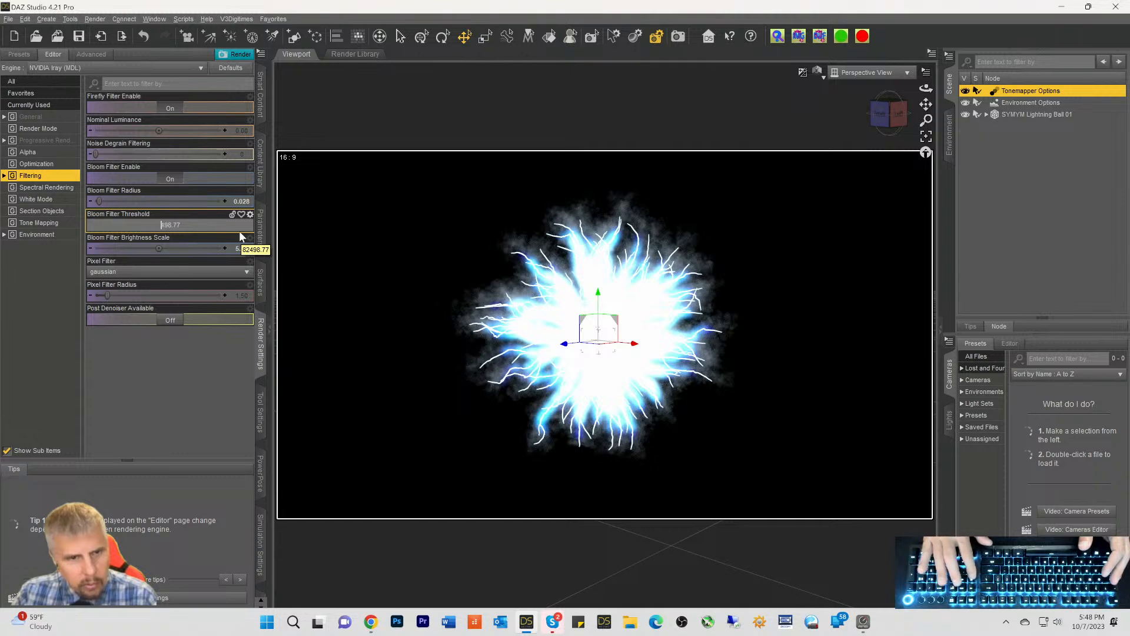
pyautogui.press('Return')
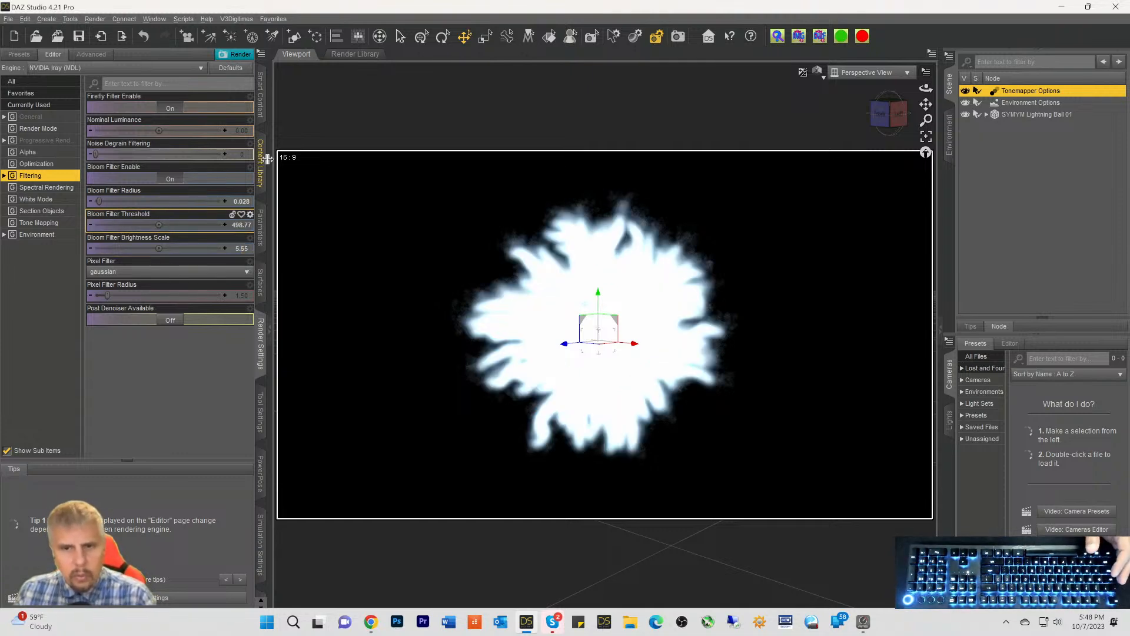
# Set the Bloom Filter Threshold to 110498.77 and restart the viewport's rendered preview by briefly changing the draw style
pyautogui.click(249, 224)
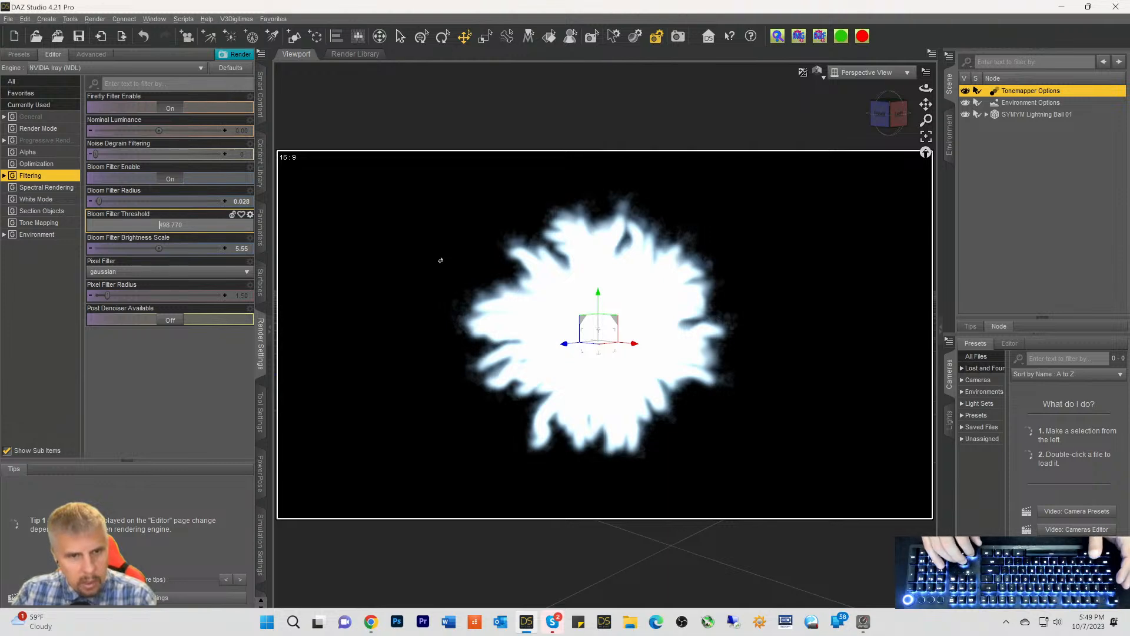
pyautogui.write('11')
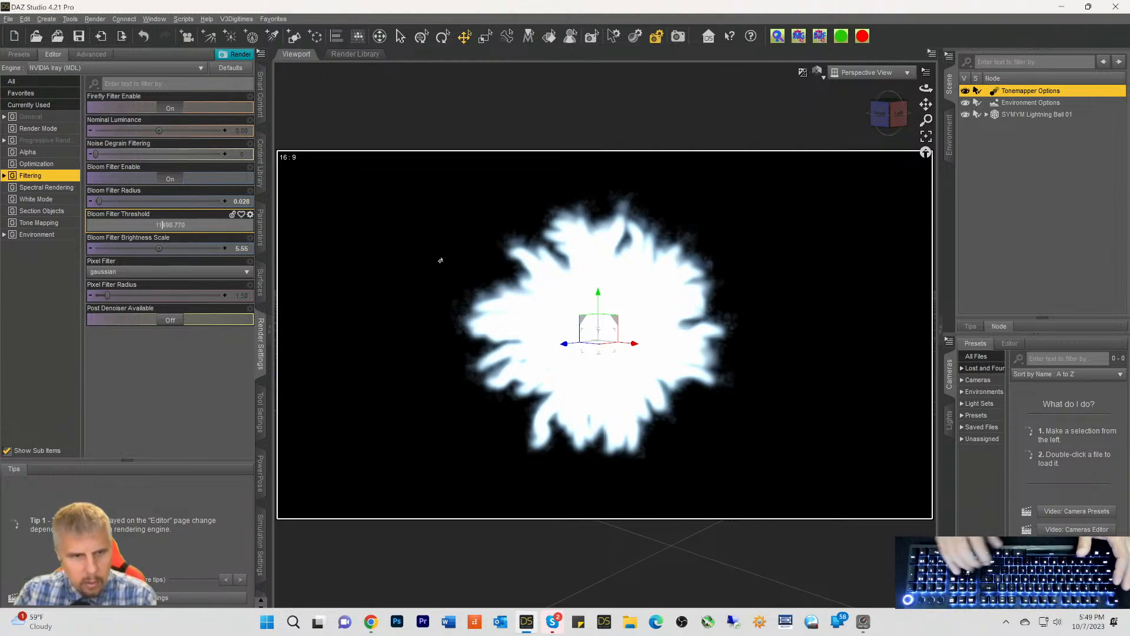
pyautogui.write('0')
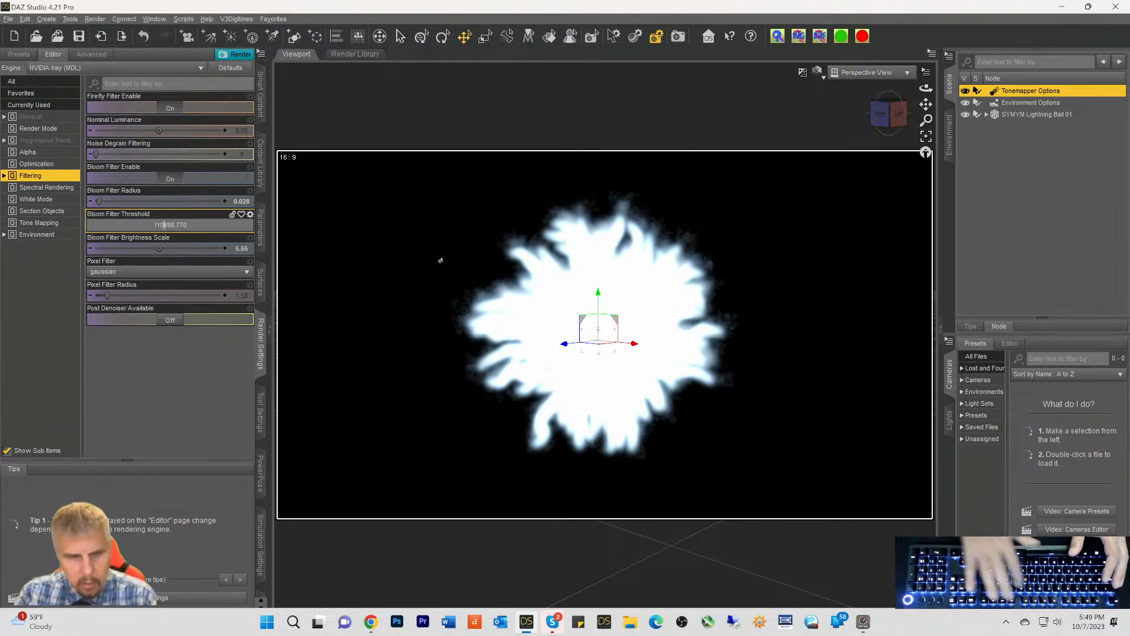
pyautogui.press('Return')
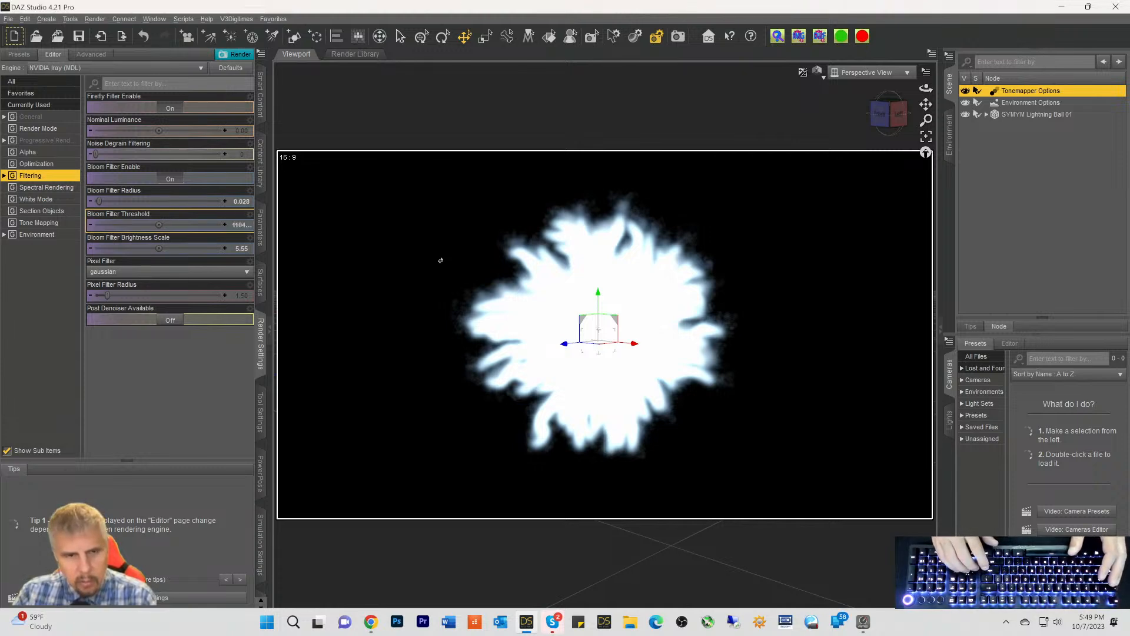
pyautogui.hotkey('ctrl', '9')
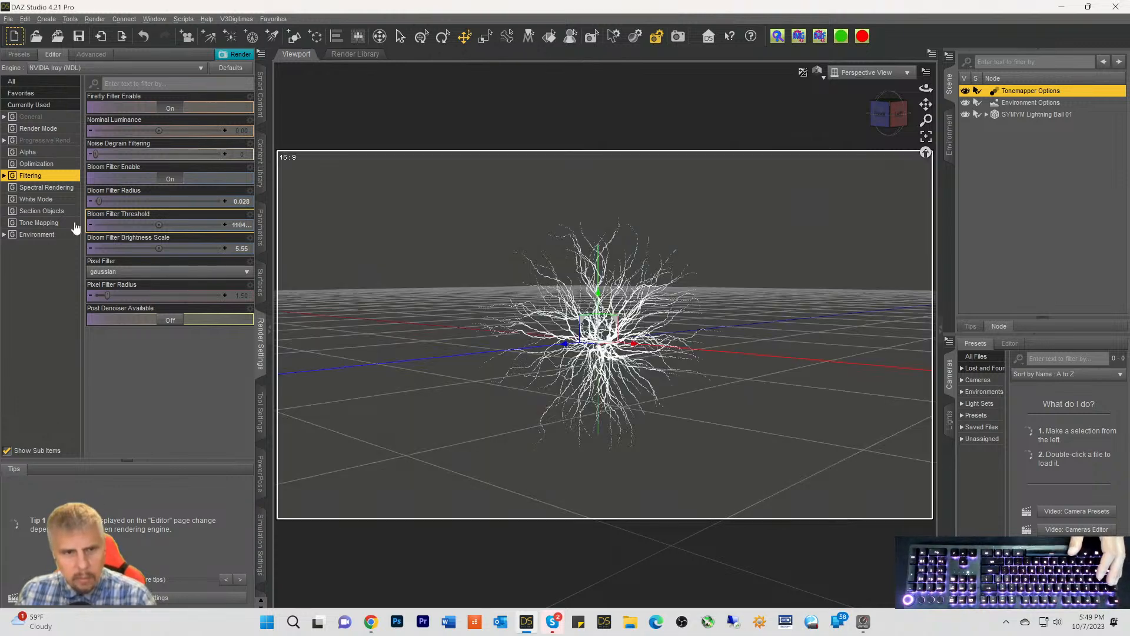
pyautogui.hotkey('ctrl', '0')
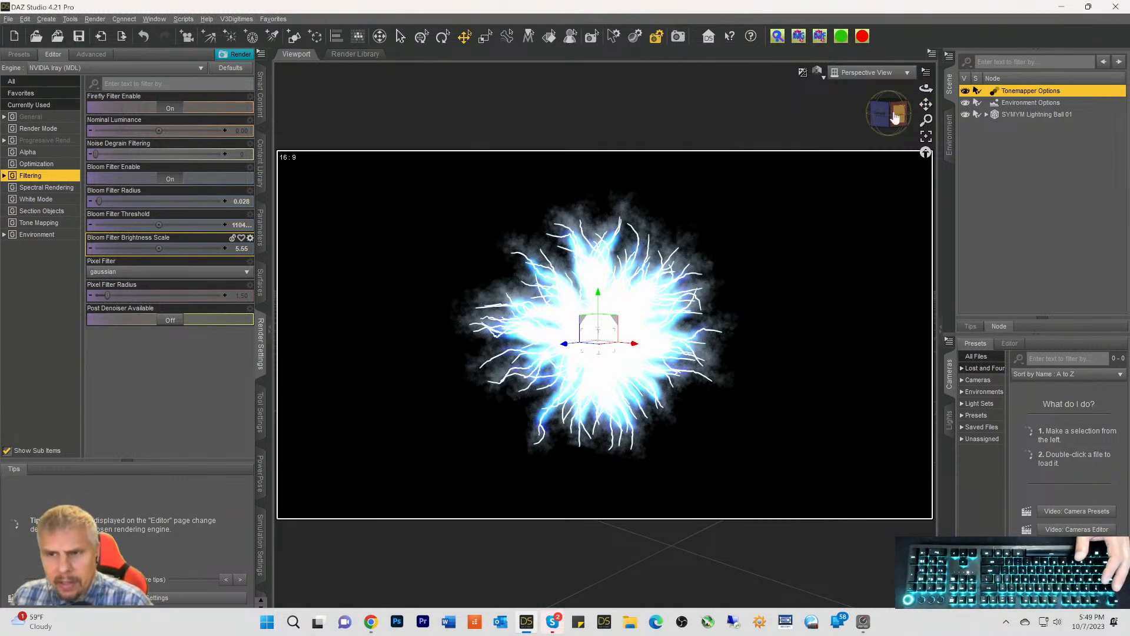
# Select SYMYM Lightning Ball 01 and switch the Bloom Filter off, checking the ball from its left side
pyautogui.moveTo(890, 118); pyautogui.dragTo(966, 121)
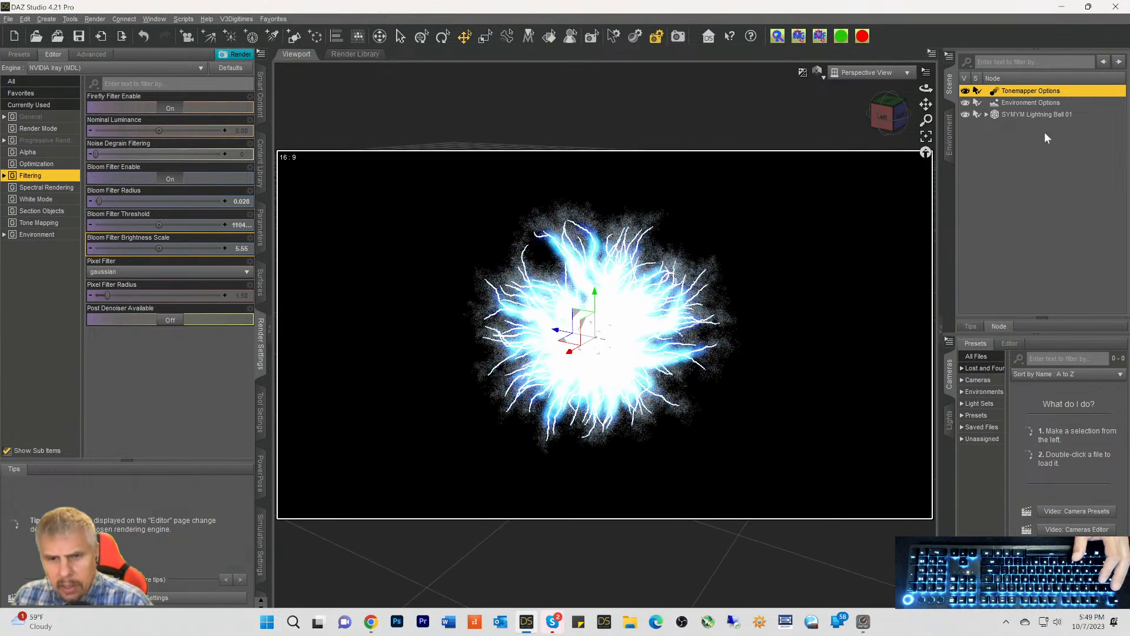
pyautogui.click(1015, 115)
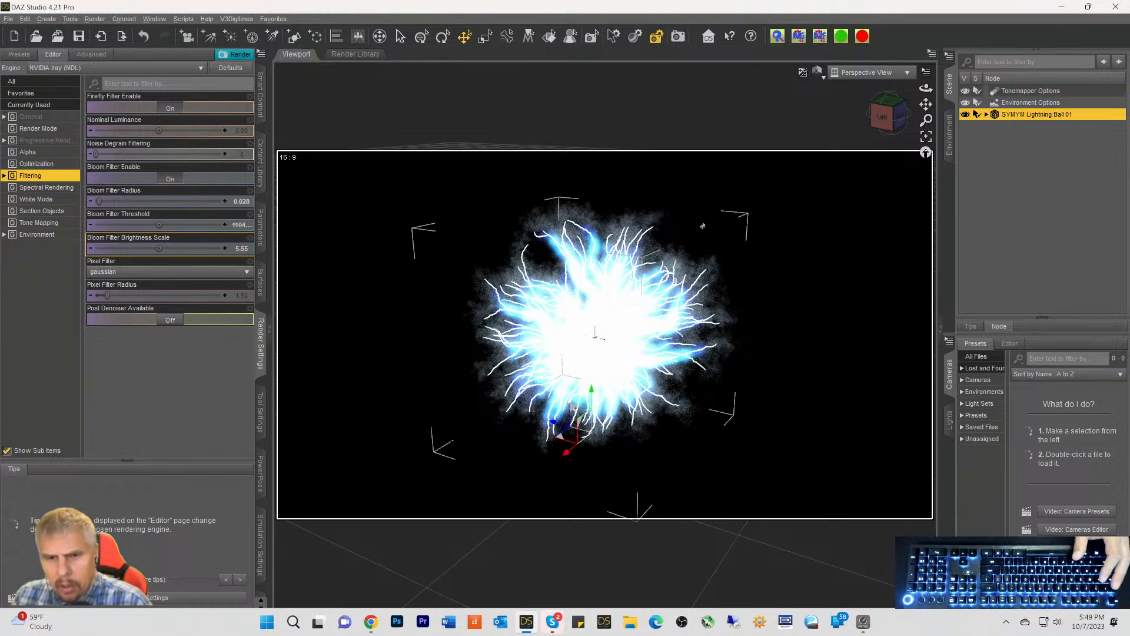
pyautogui.click(170, 179)
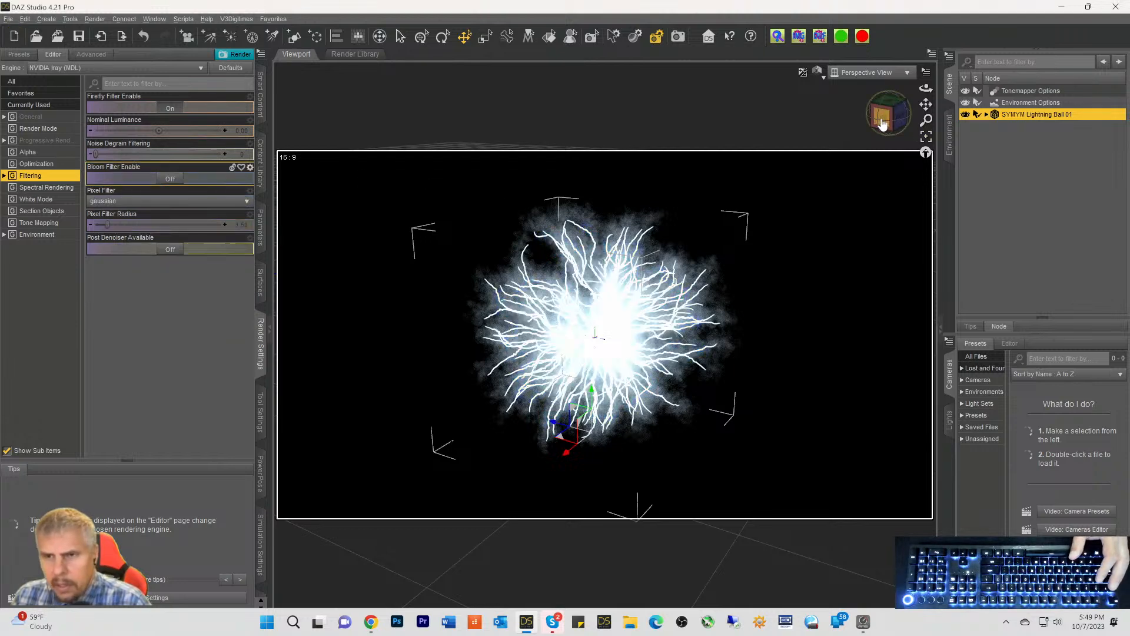
pyautogui.moveTo(880, 120); pyautogui.dragTo(884, 120)
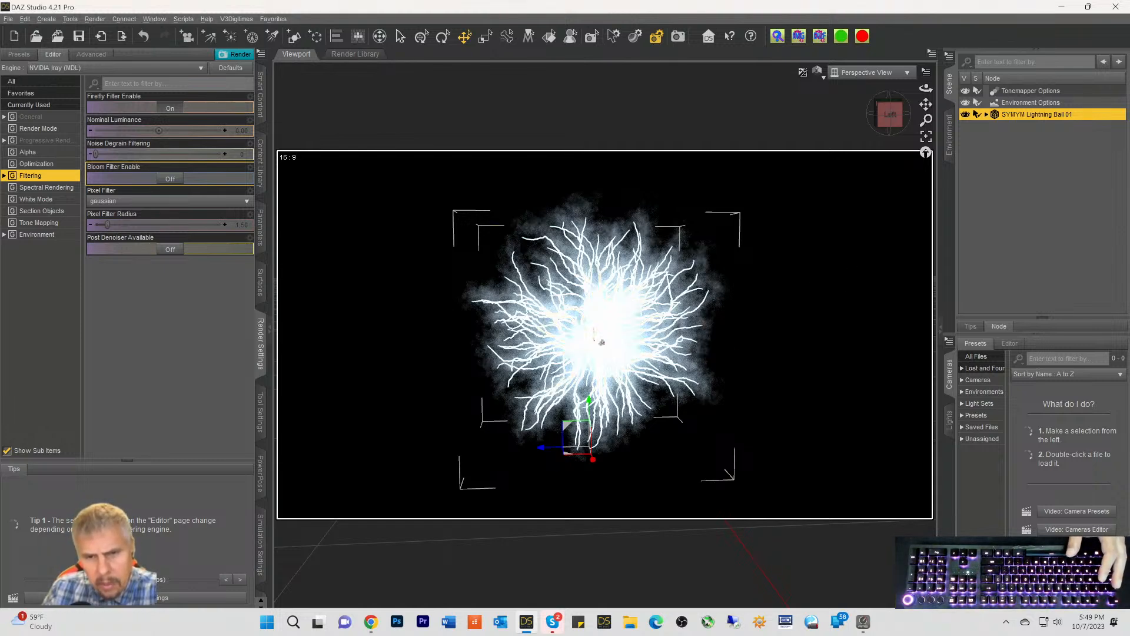
# Expand SYMYM Lightning Ball 01 and look through the surface properties of its Lightning material, checking the Placer Cube as well
pyautogui.click(986, 115)
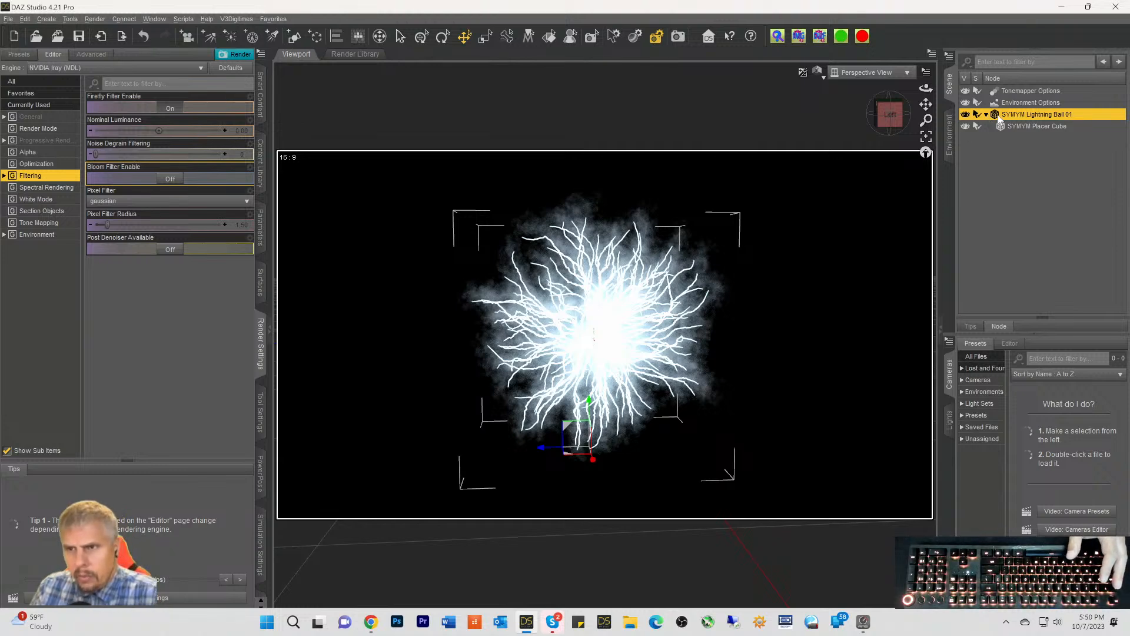
pyautogui.click(260, 281)
pyautogui.click(52, 118)
pyautogui.click(6, 118)
pyautogui.click(11, 129)
pyautogui.click(12, 129)
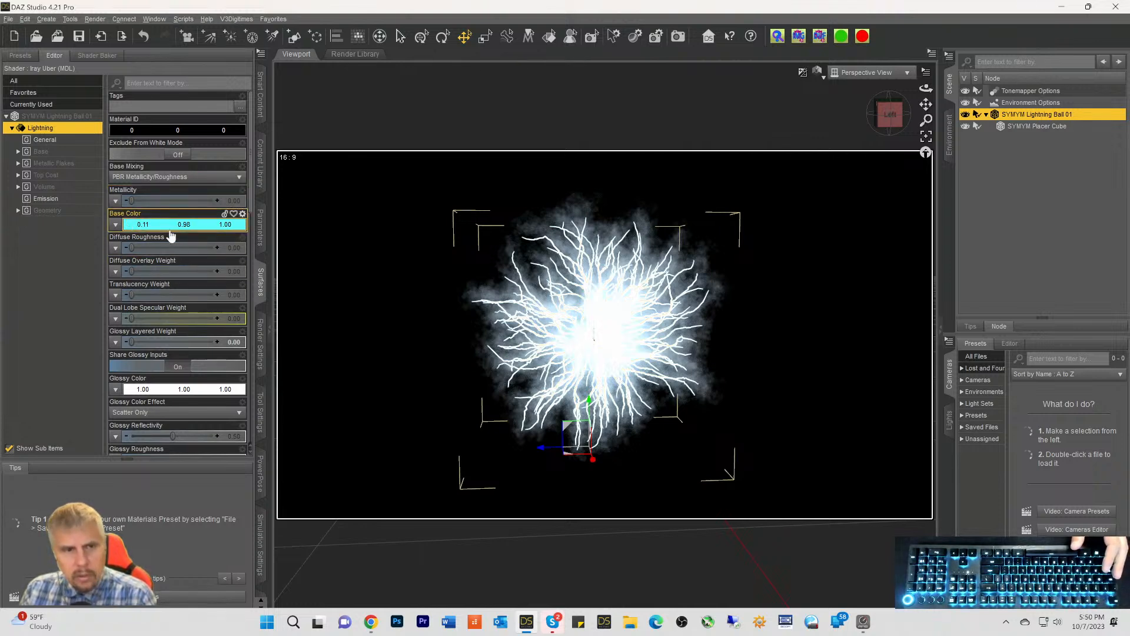
pyautogui.click(1031, 125)
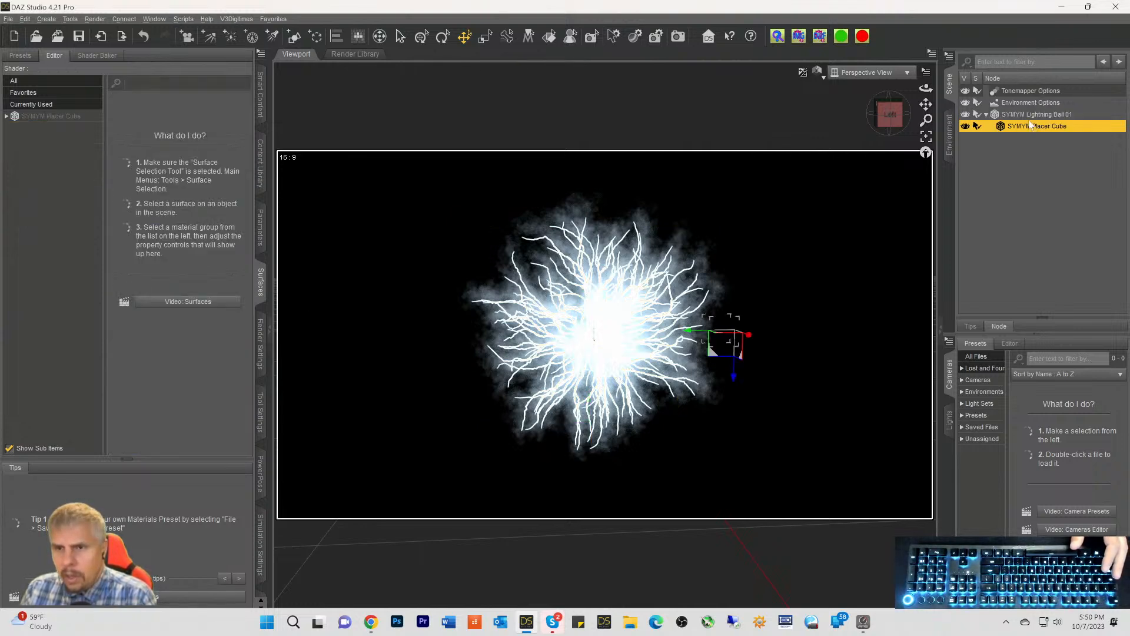
pyautogui.click(1026, 115)
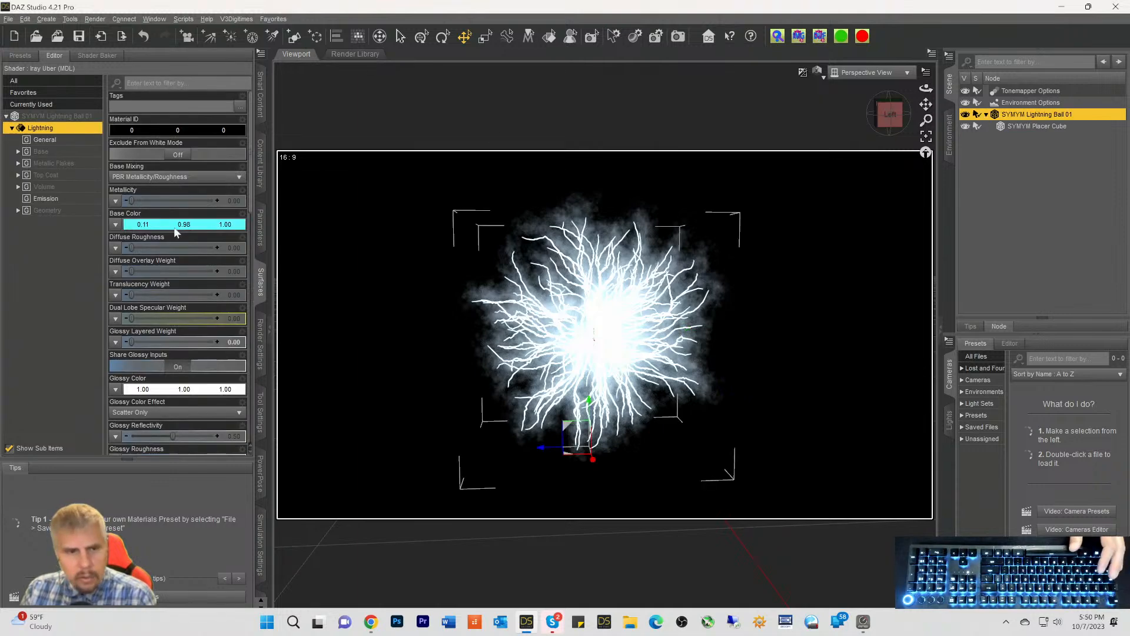
pyautogui.scroll(-15, 195, 347)
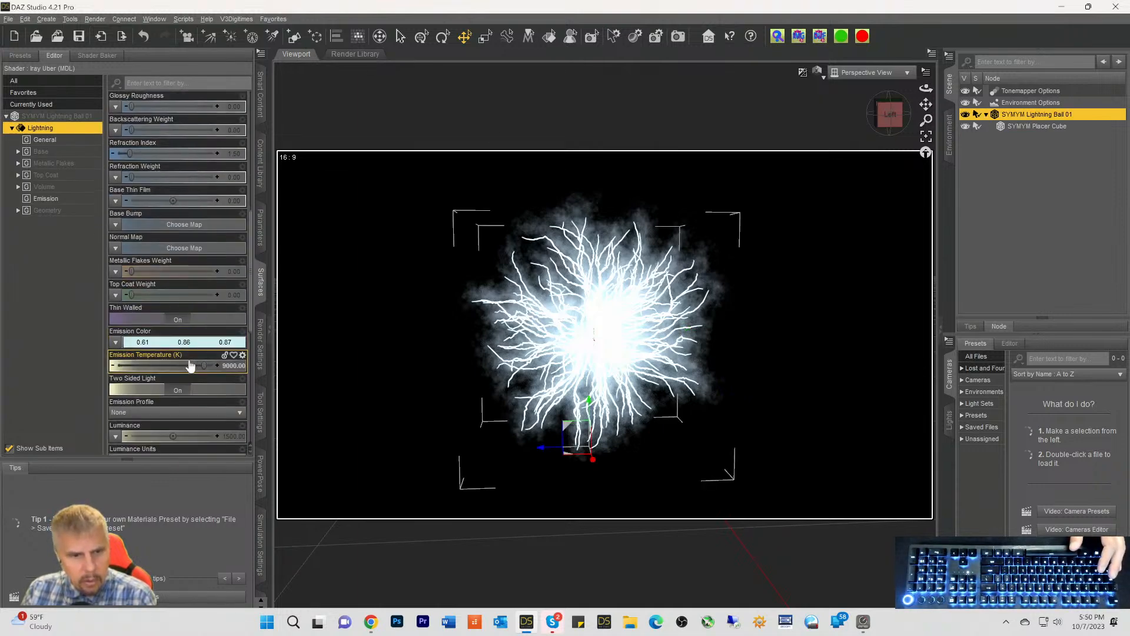
pyautogui.scroll(2, 198, 294)
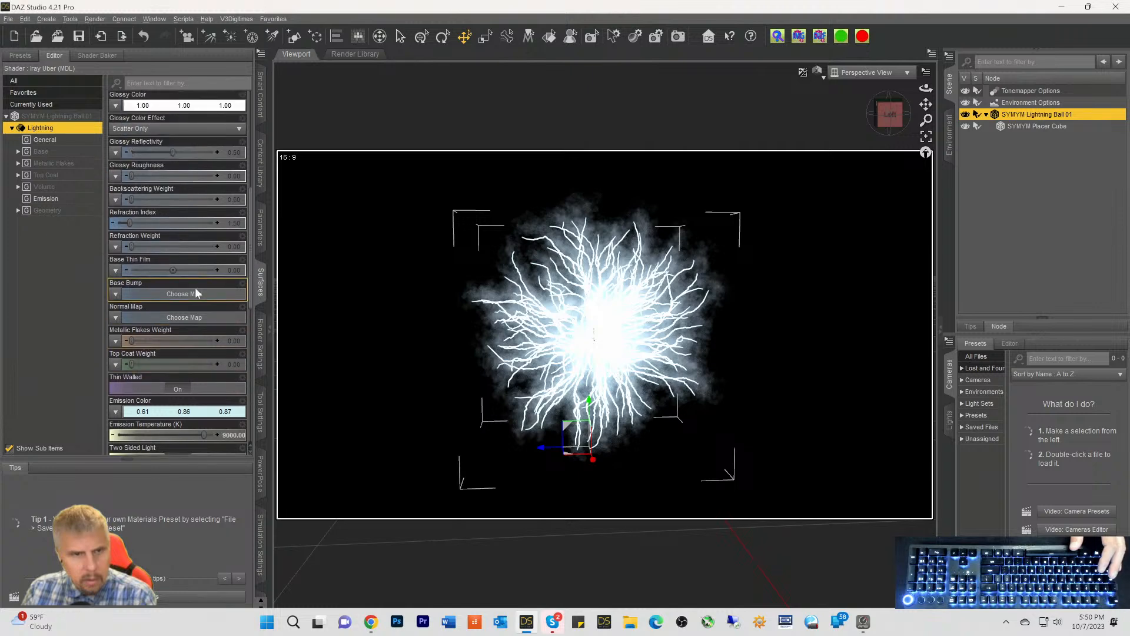
# Reduce the Lightning surface's Cutout Opacity in stages to 0.11
pyautogui.scroll(-9, 194, 295)
pyautogui.moveTo(215, 342); pyautogui.dragTo(185, 345)
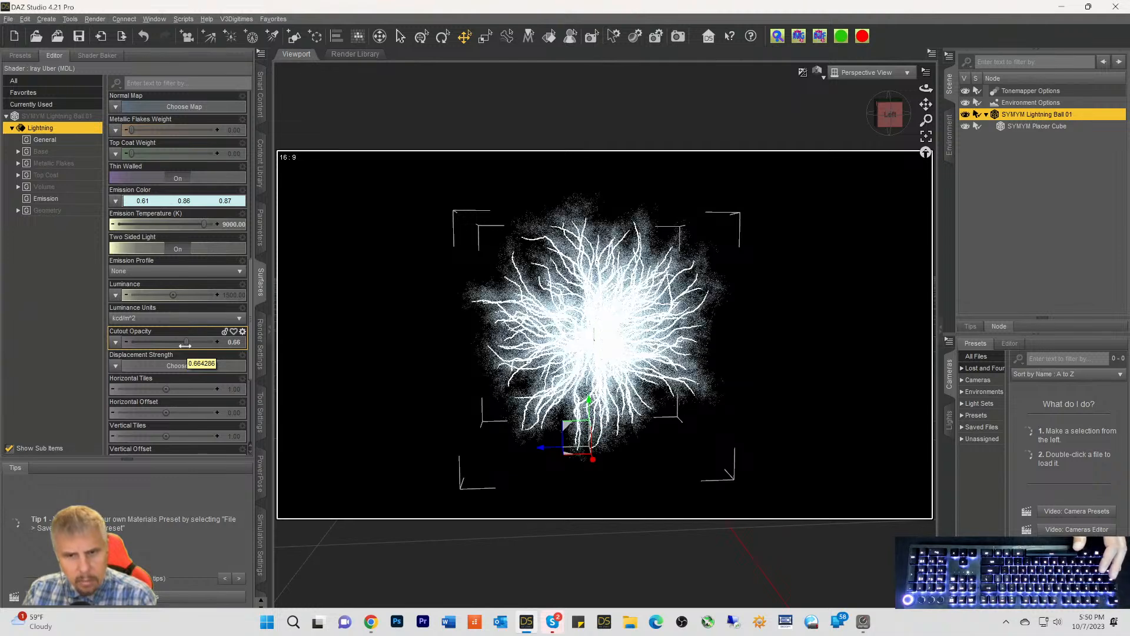
pyautogui.moveTo(185, 346); pyautogui.dragTo(156, 344)
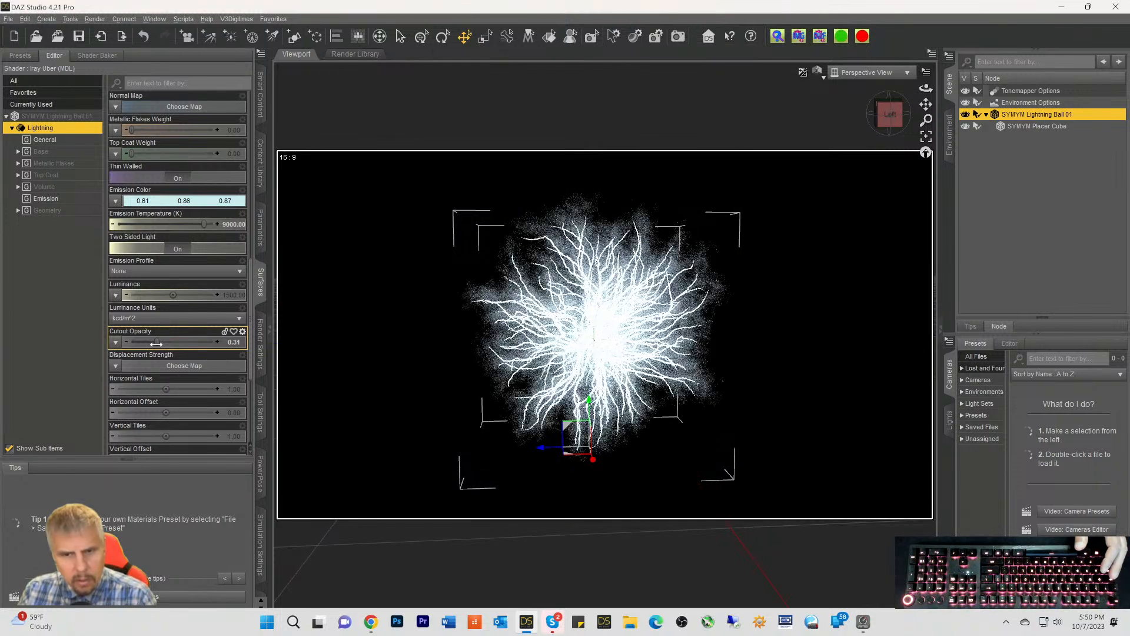
pyautogui.moveTo(156, 343); pyautogui.dragTo(140, 343)
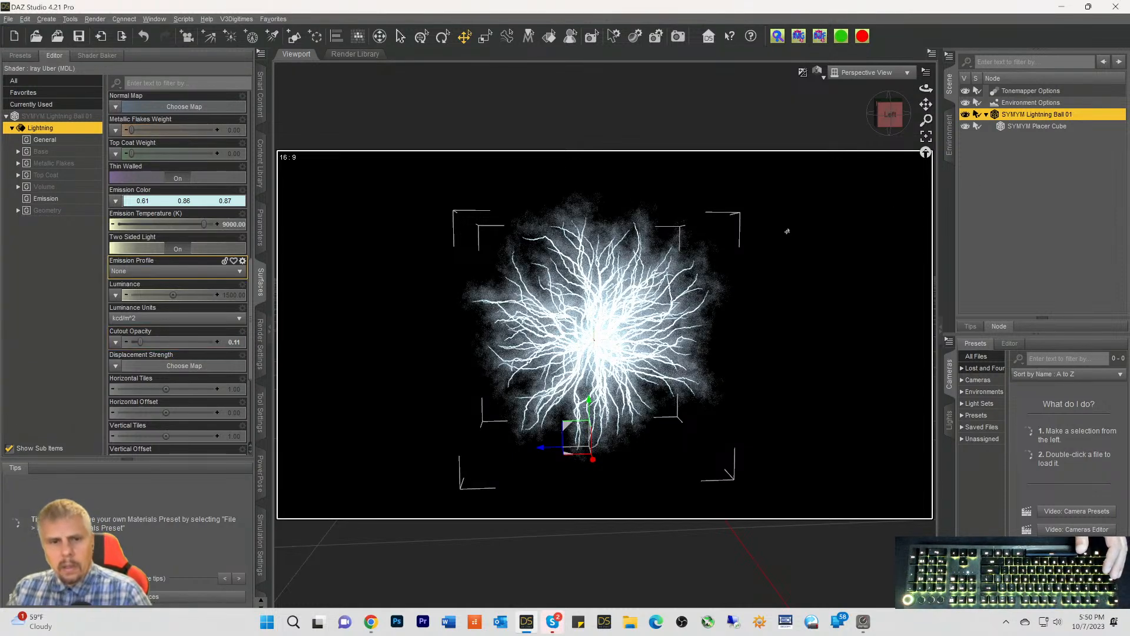
# Set the Lightning surface's Luminance to 500 and toggle Two Sided Light off and back on to compare
pyautogui.click(233, 295)
pyautogui.write('500')
pyautogui.press('Return')
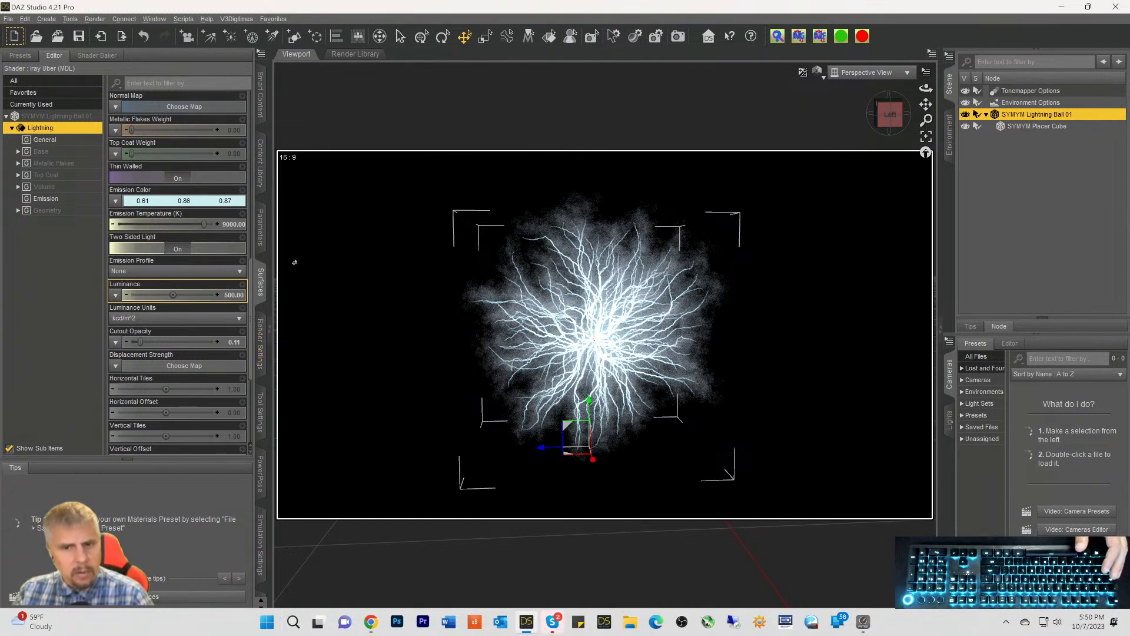
pyautogui.click(181, 250)
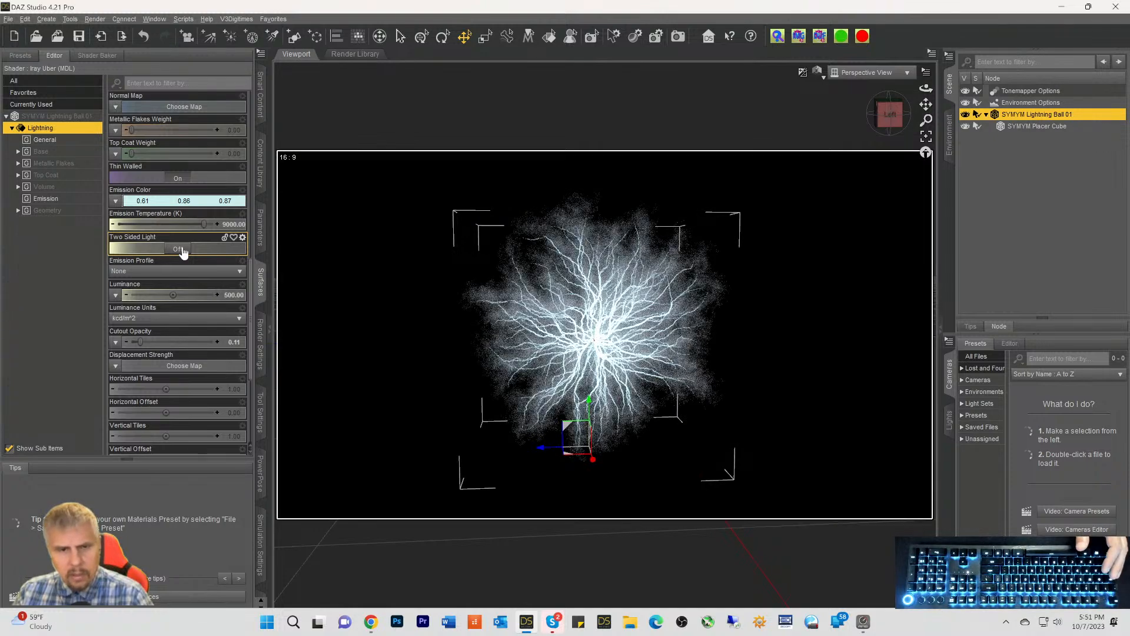
pyautogui.click(183, 249)
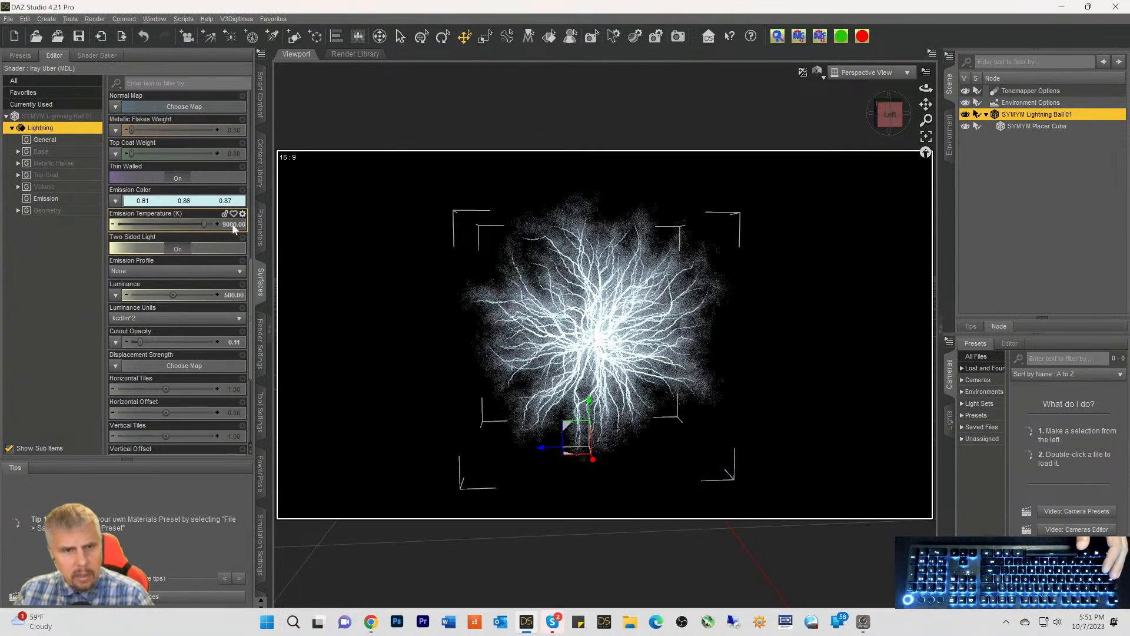
# Lower the Lightning surface's Emission Temperature to about 2945 K and set its Emission Color to pure red (1.00, 0.00, 0.00)
pyautogui.moveTo(203, 225)
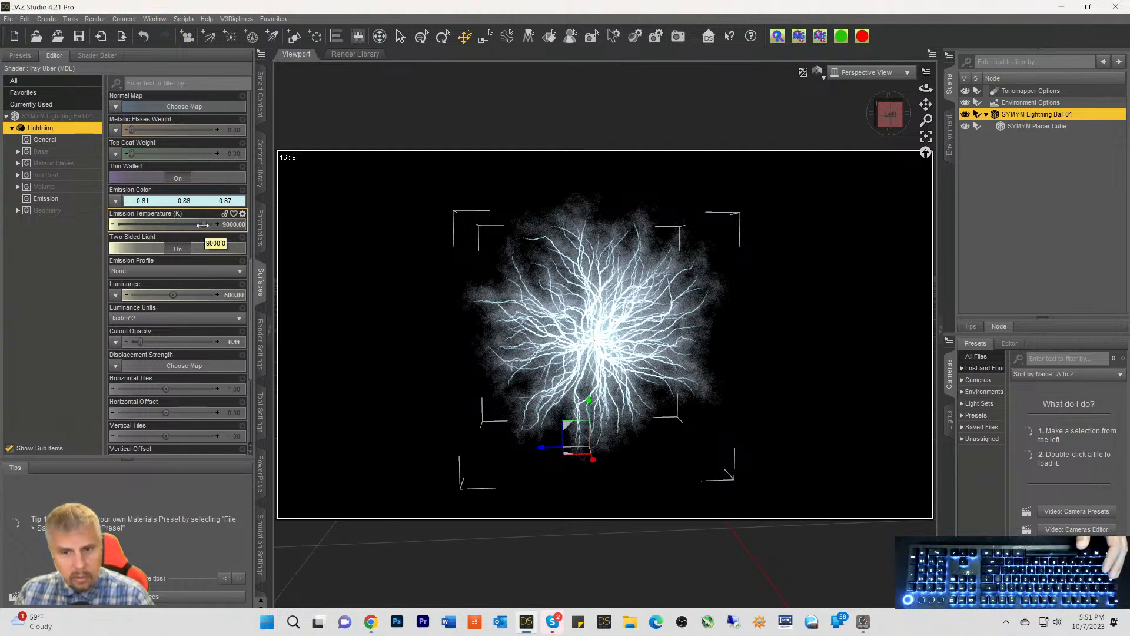
pyautogui.moveTo(202, 225); pyautogui.dragTo(145, 225)
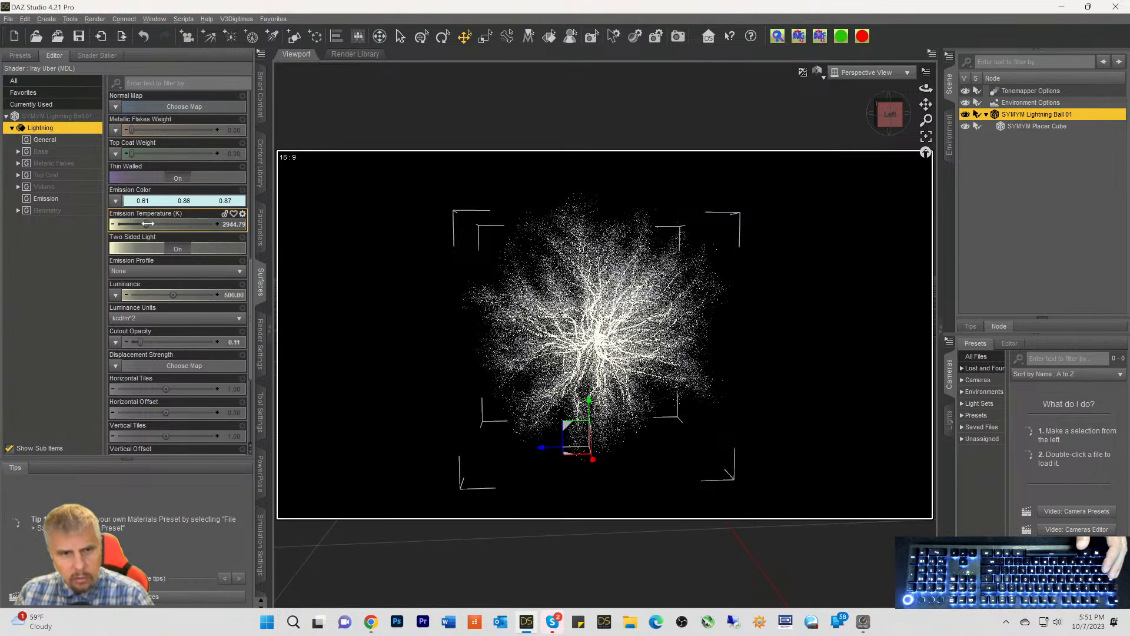
pyautogui.click(173, 201)
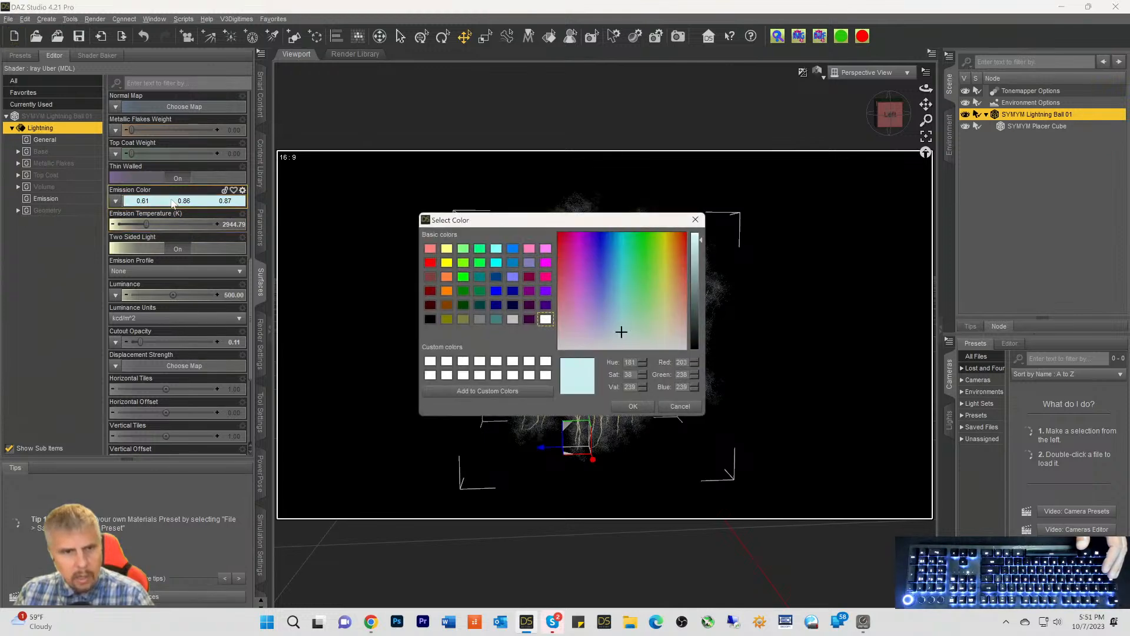
pyautogui.click(430, 262)
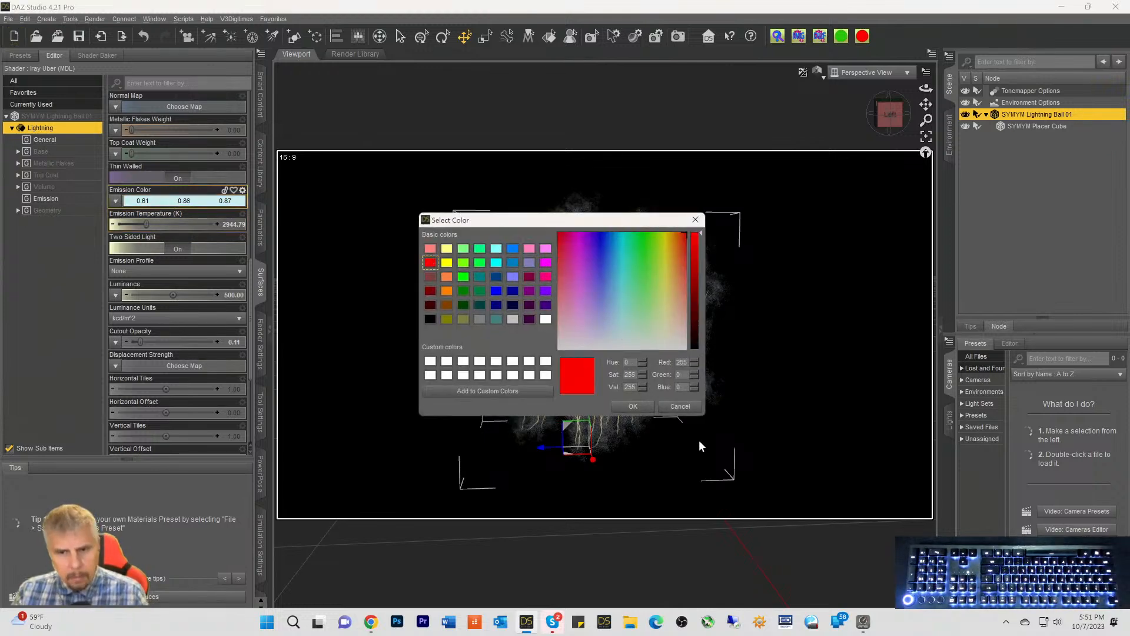
pyautogui.click(630, 407)
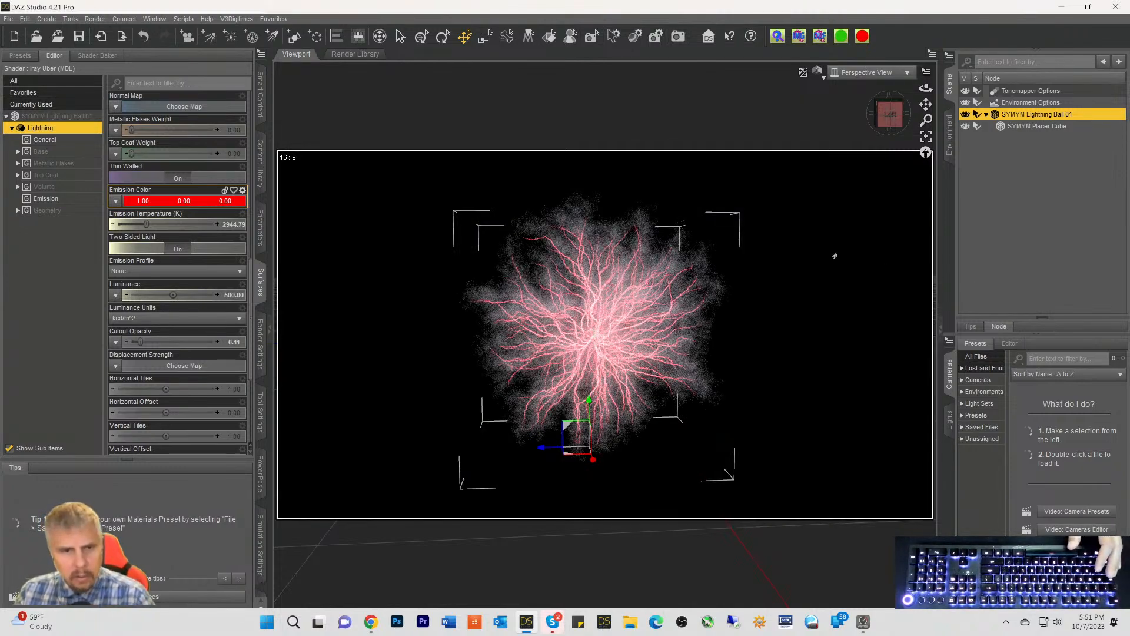
# Reduce the Lightning surface's Cutout Opacity to 0.00 and check the lightning ball from slightly different angles
pyautogui.moveTo(166, 228)
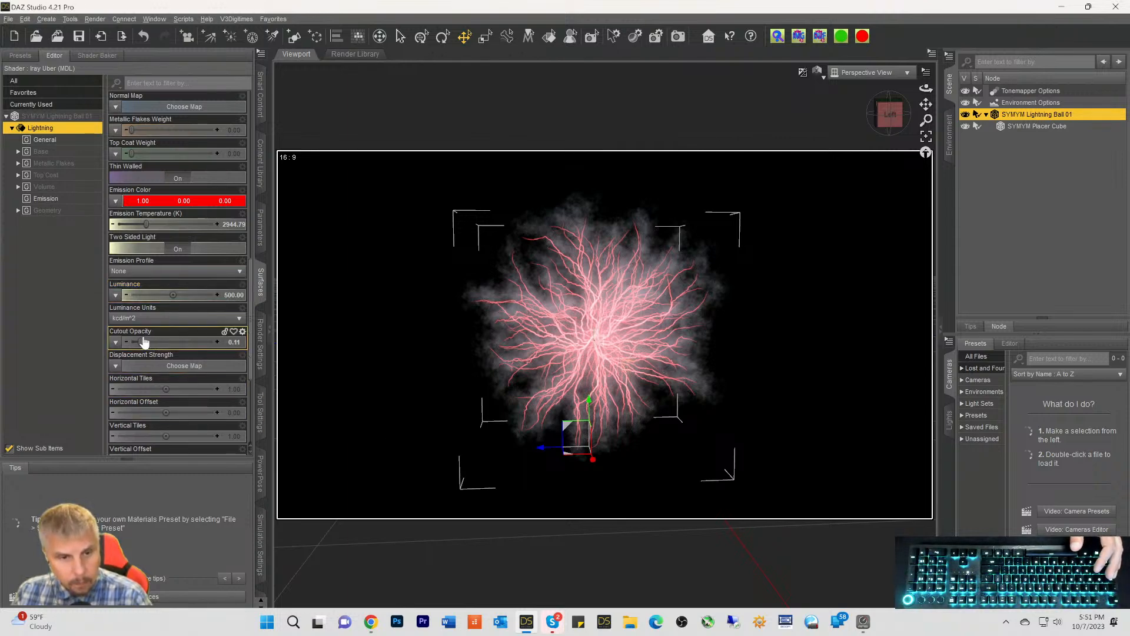
pyautogui.moveTo(142, 337); pyautogui.dragTo(126, 339)
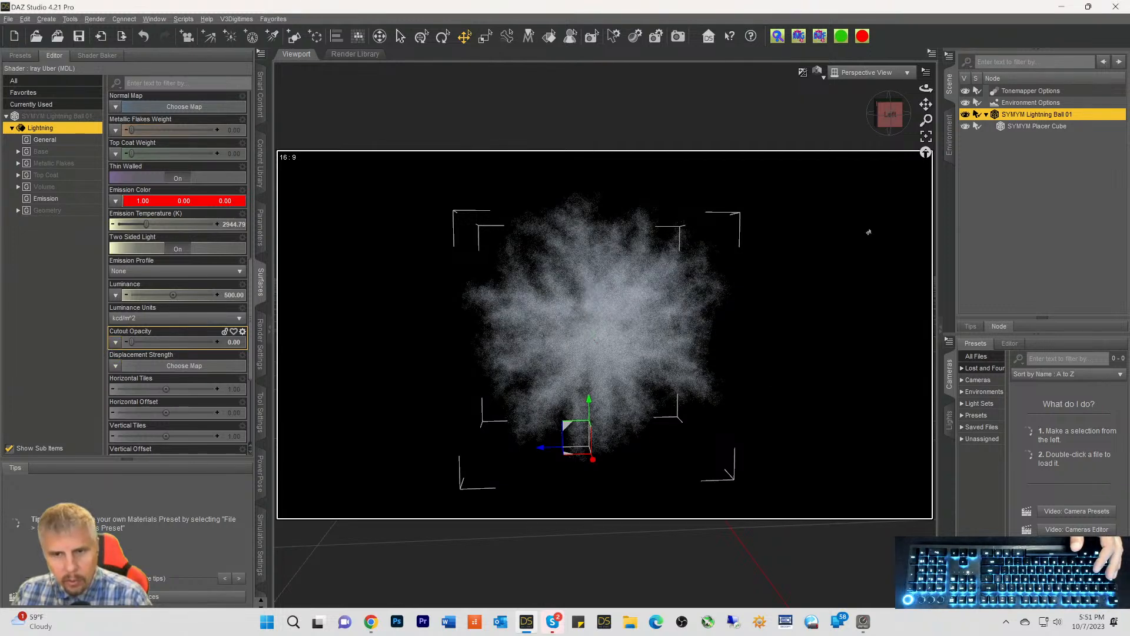
pyautogui.moveTo(902, 121)
pyautogui.mouseDown()
pyautogui.moveTo(887, 121)
pyautogui.moveTo(901, 120)
pyautogui.mouseUp()
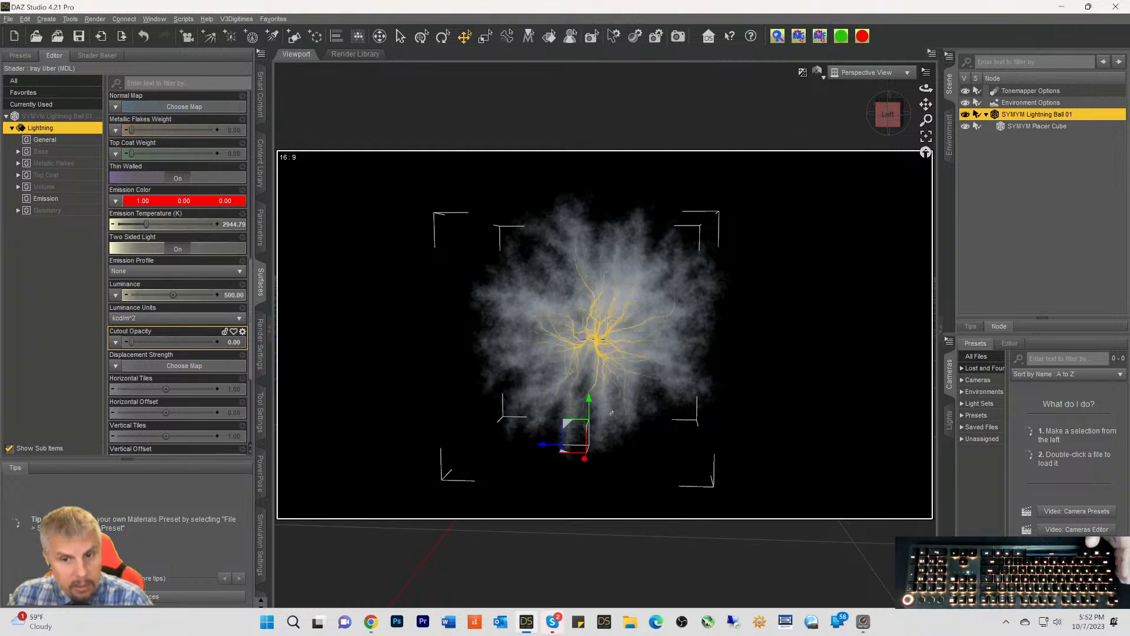
pyautogui.click(887, 128)
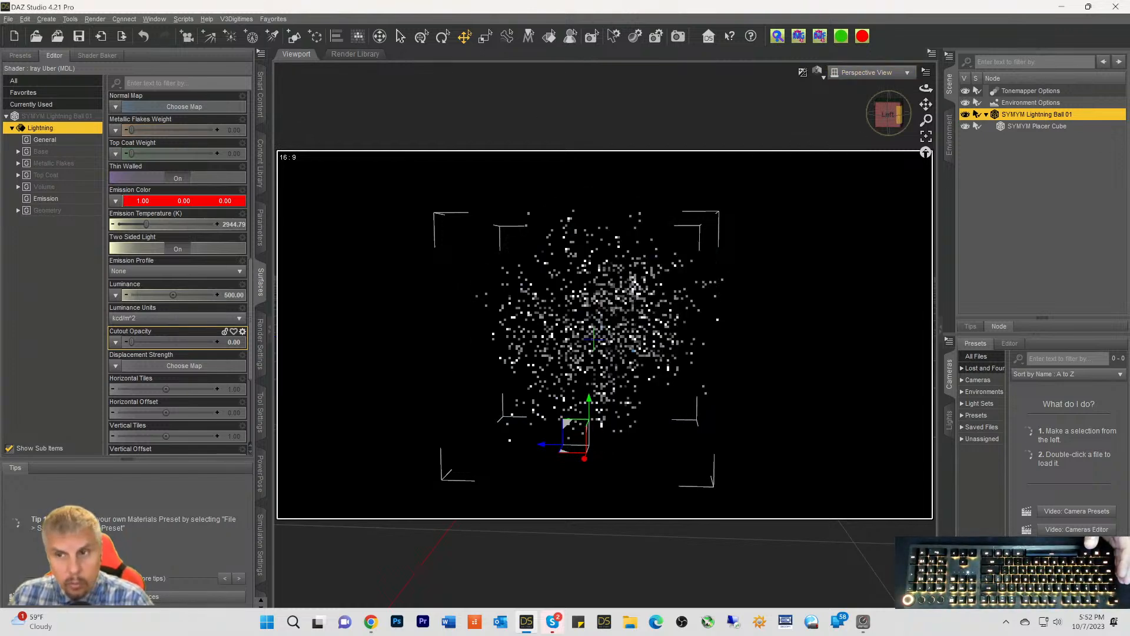
pyautogui.moveTo(887, 129); pyautogui.dragTo(883, 170)
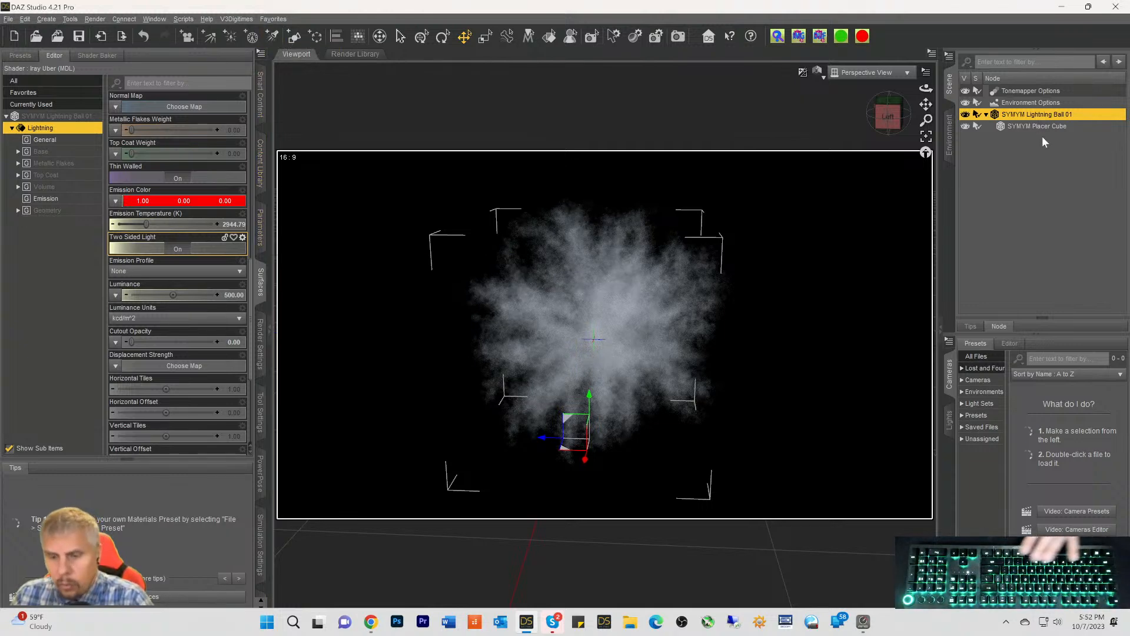
# Delete SYMYM Lightning Ball 01 and load the SYMYM Lightning Rigged Bolt 01 prop from SY Mysterious Magic VDB
pyautogui.press('Delete')
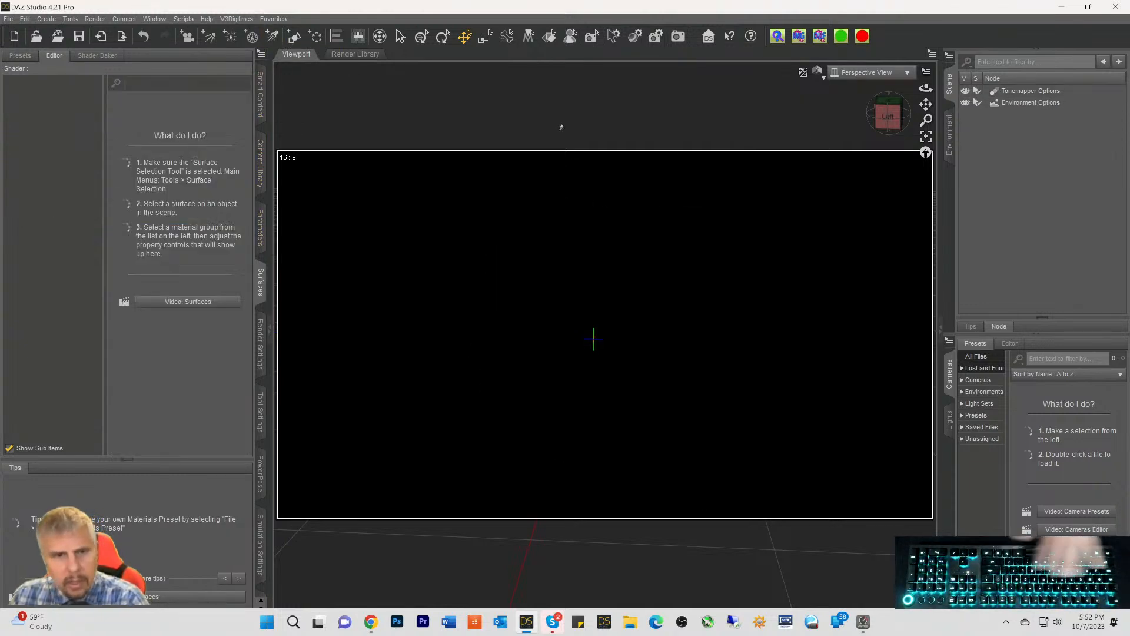
pyautogui.click(261, 94)
pyautogui.click(19, 187)
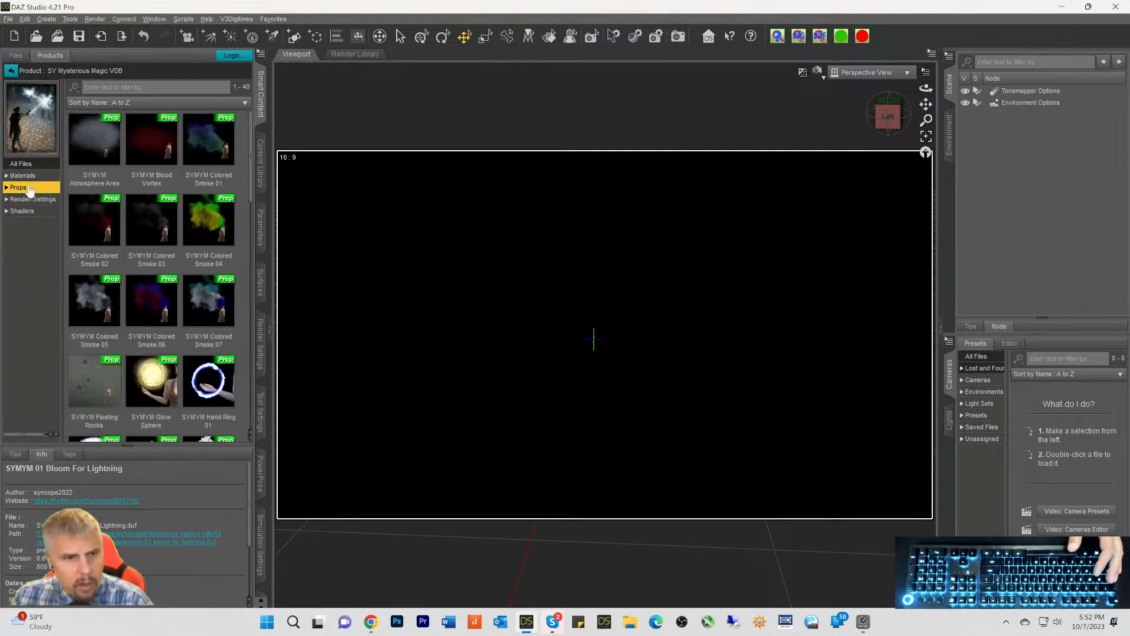
pyautogui.scroll(-3, 167, 218)
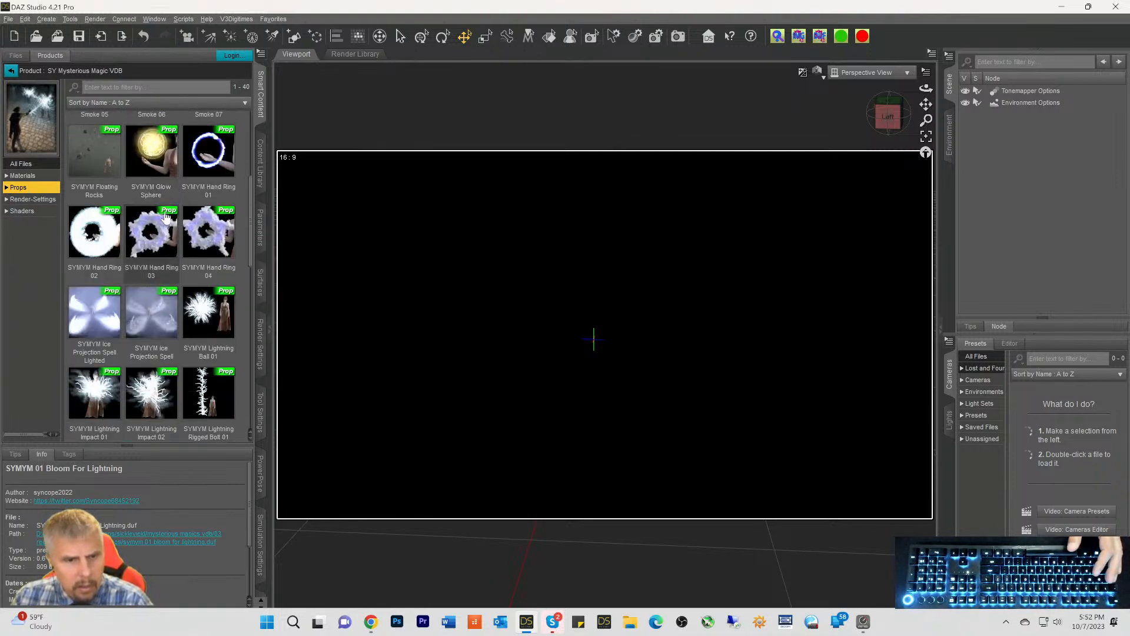
pyautogui.scroll(-1, 167, 218)
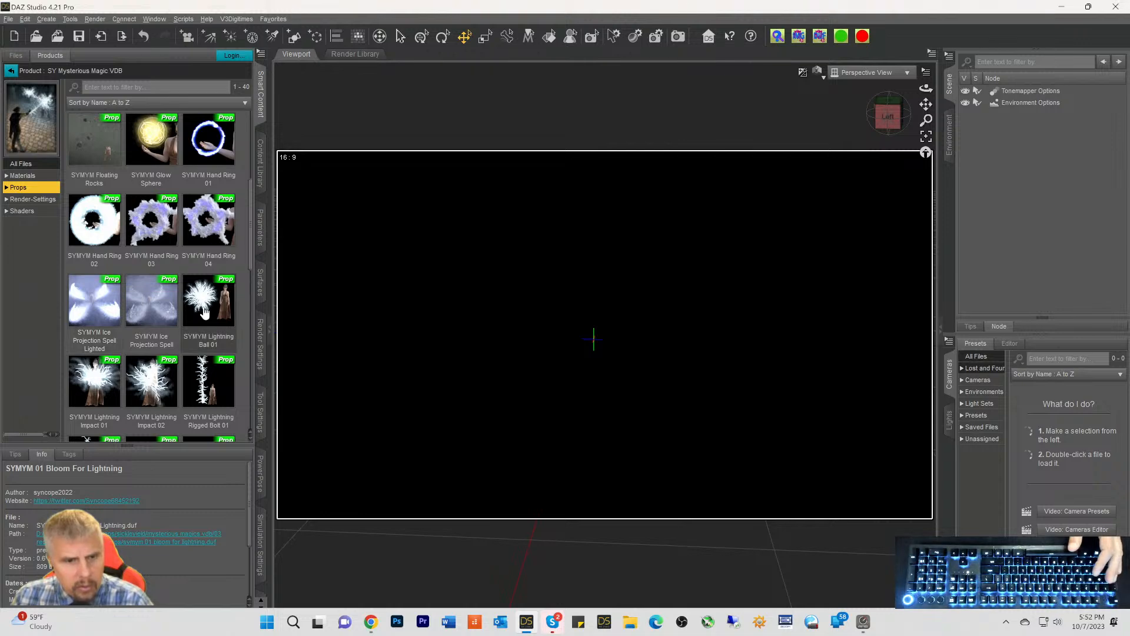
pyautogui.scroll(-3, 204, 312)
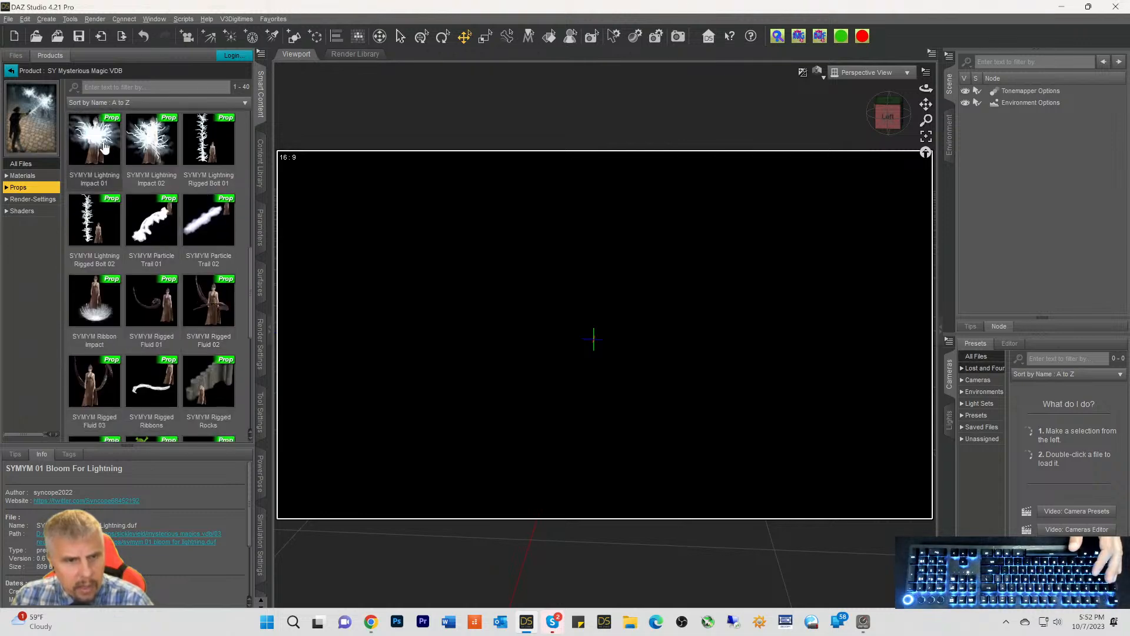
pyautogui.moveTo(105, 146)
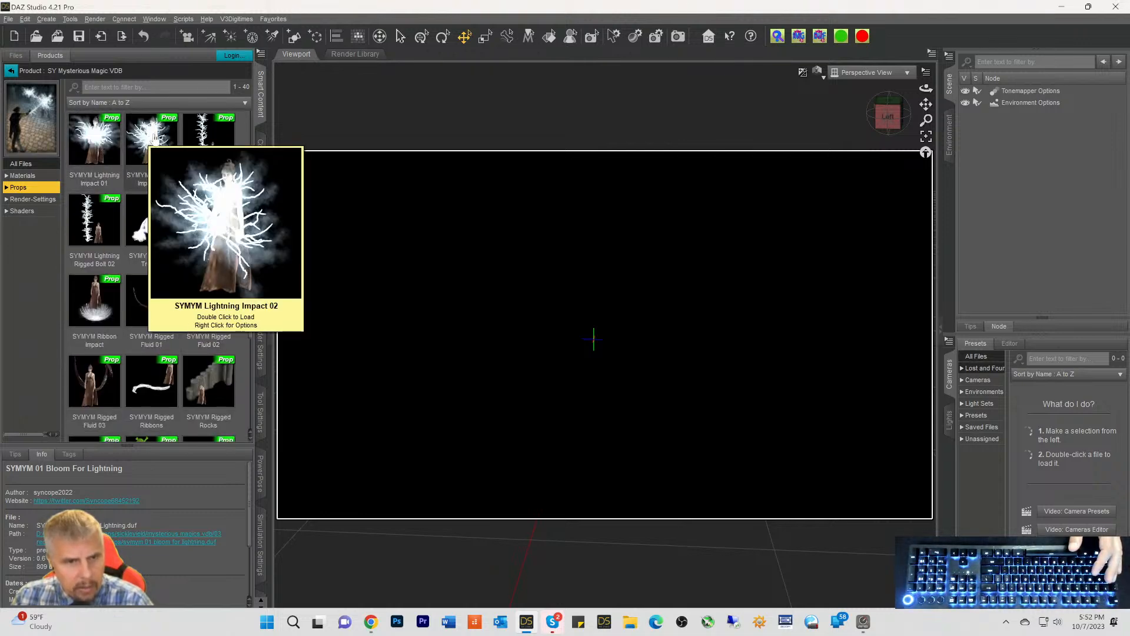
pyautogui.moveTo(218, 146)
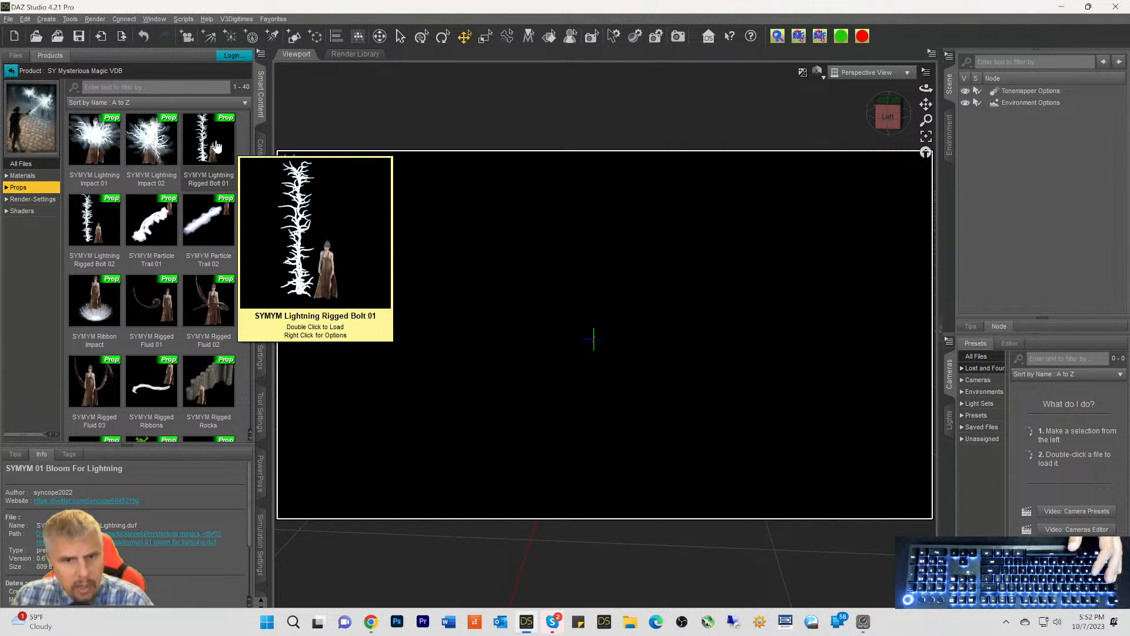
pyautogui.doubleClick(217, 146)
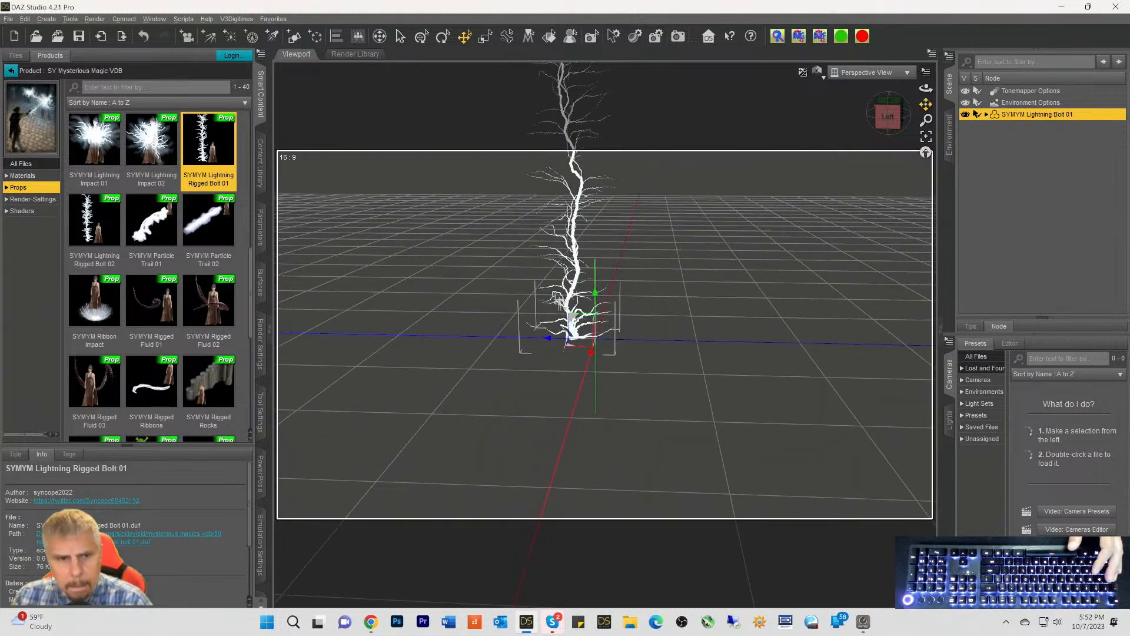
# Frame the whole lightning bolt and reduce the Cutout Opacity of all its surfaces to 0.14
pyautogui.moveTo(926, 104); pyautogui.dragTo(934, 174)
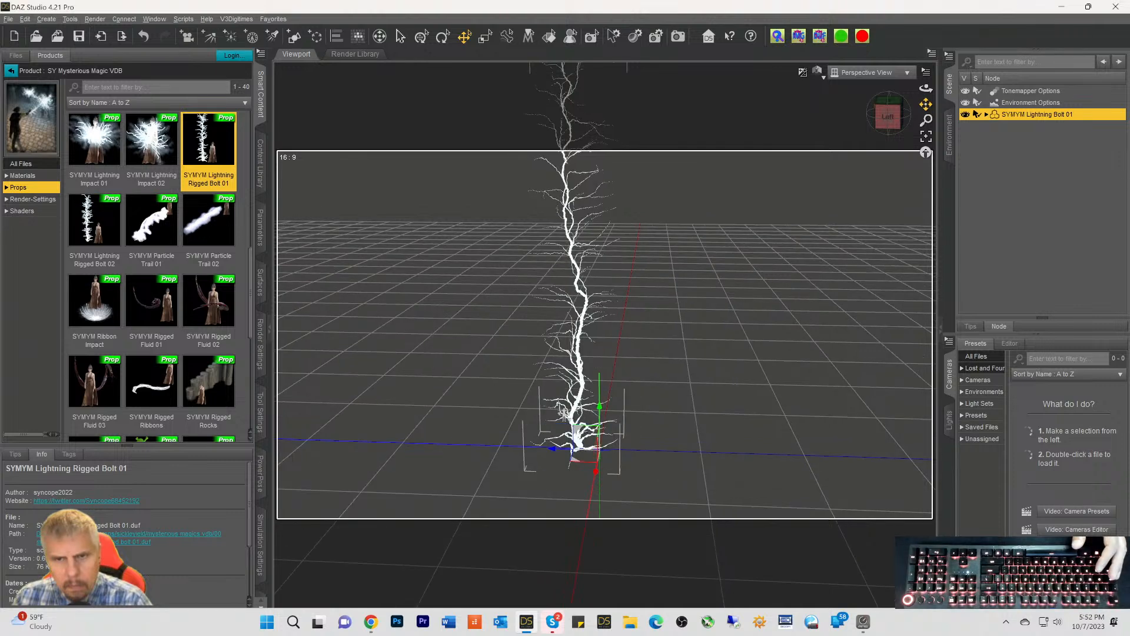
pyautogui.moveTo(926, 105); pyautogui.dragTo(910, 187)
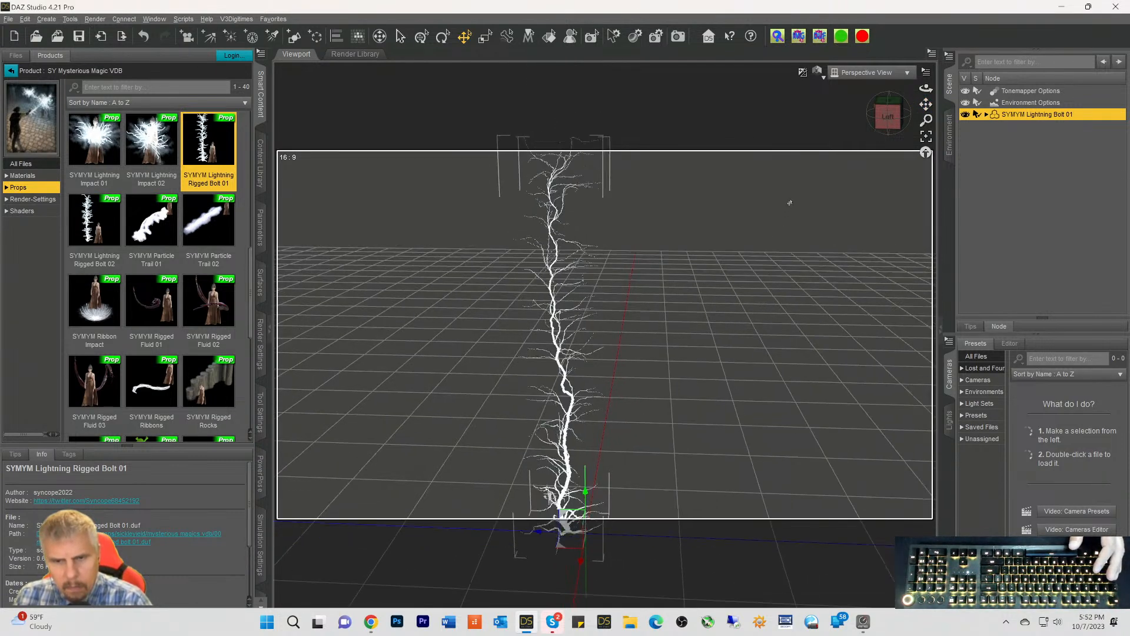
pyautogui.scroll(-2, 803, 179)
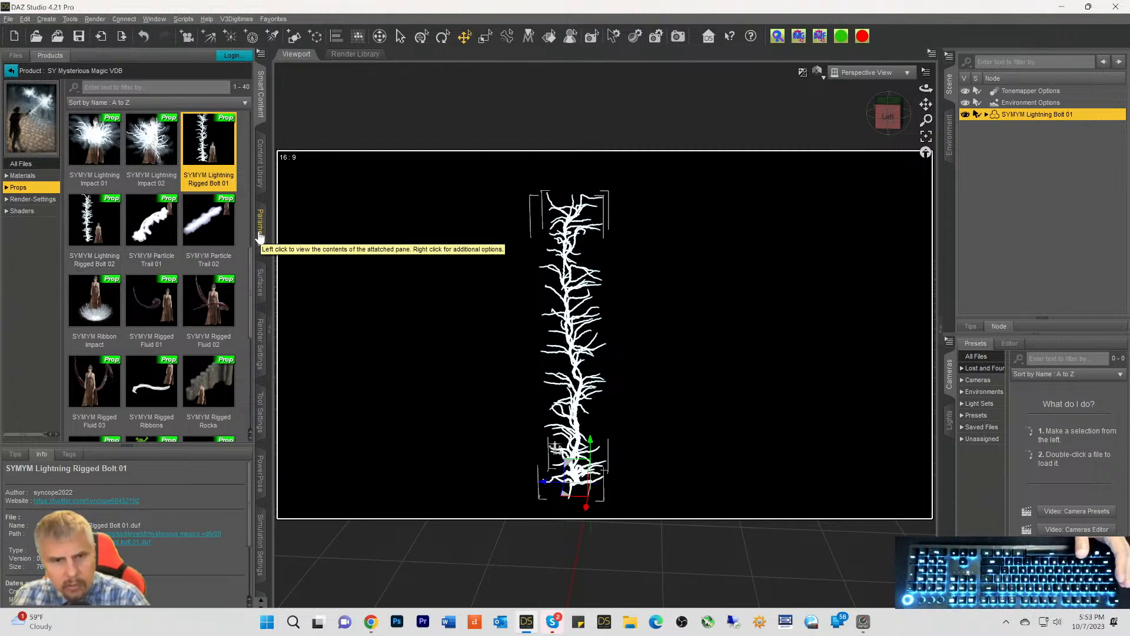
pyautogui.click(259, 236)
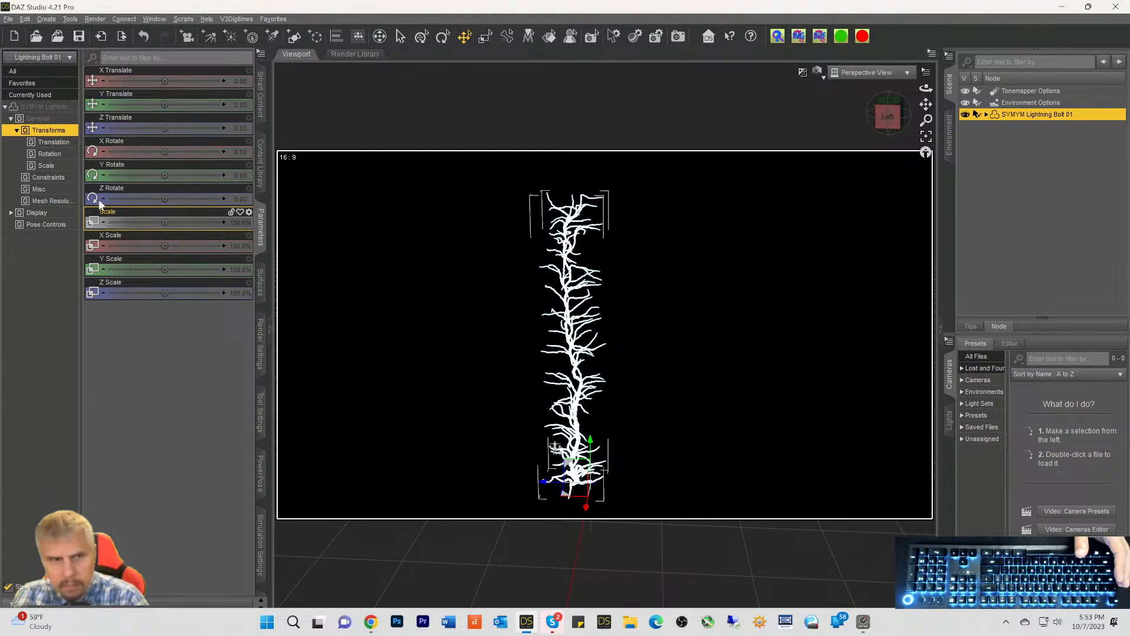
pyautogui.click(261, 288)
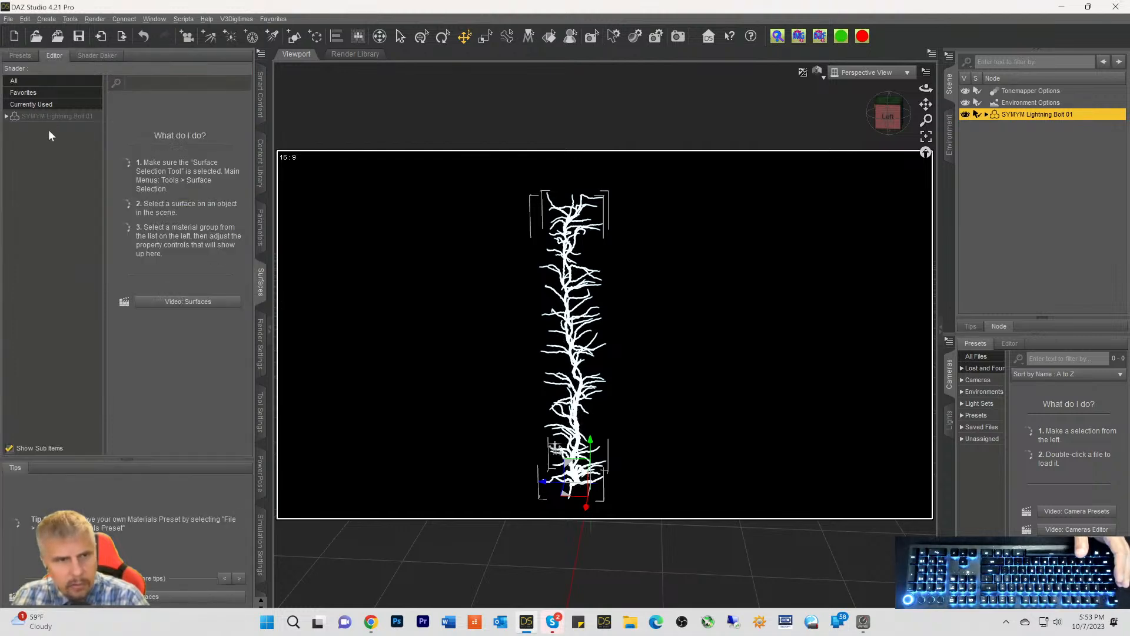
pyautogui.click(36, 117)
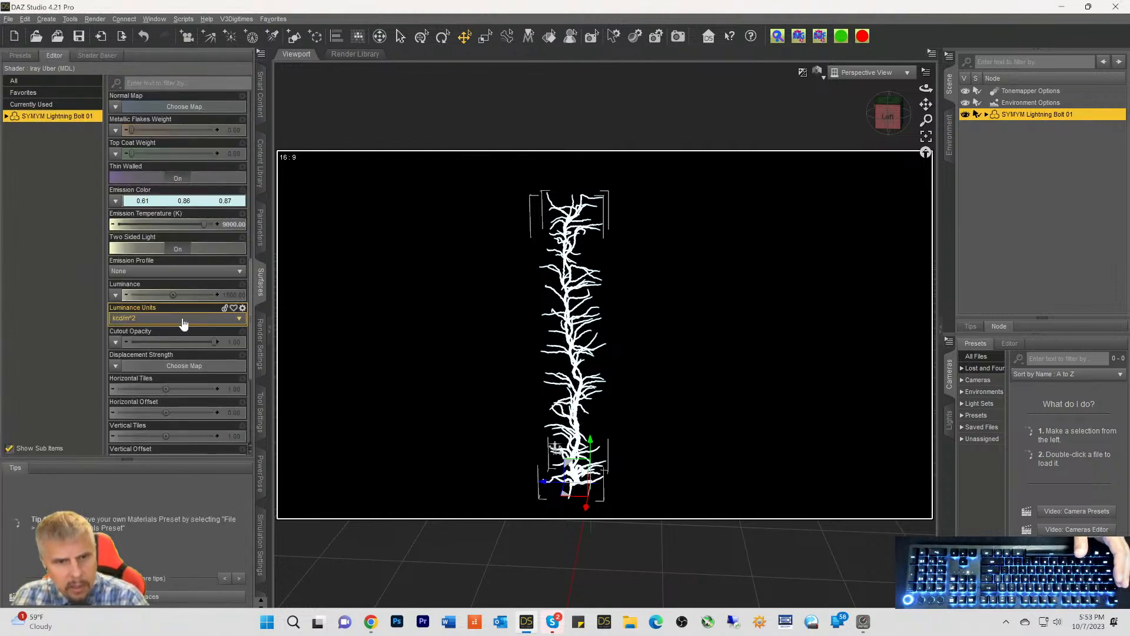
pyautogui.moveTo(211, 340); pyautogui.dragTo(148, 342)
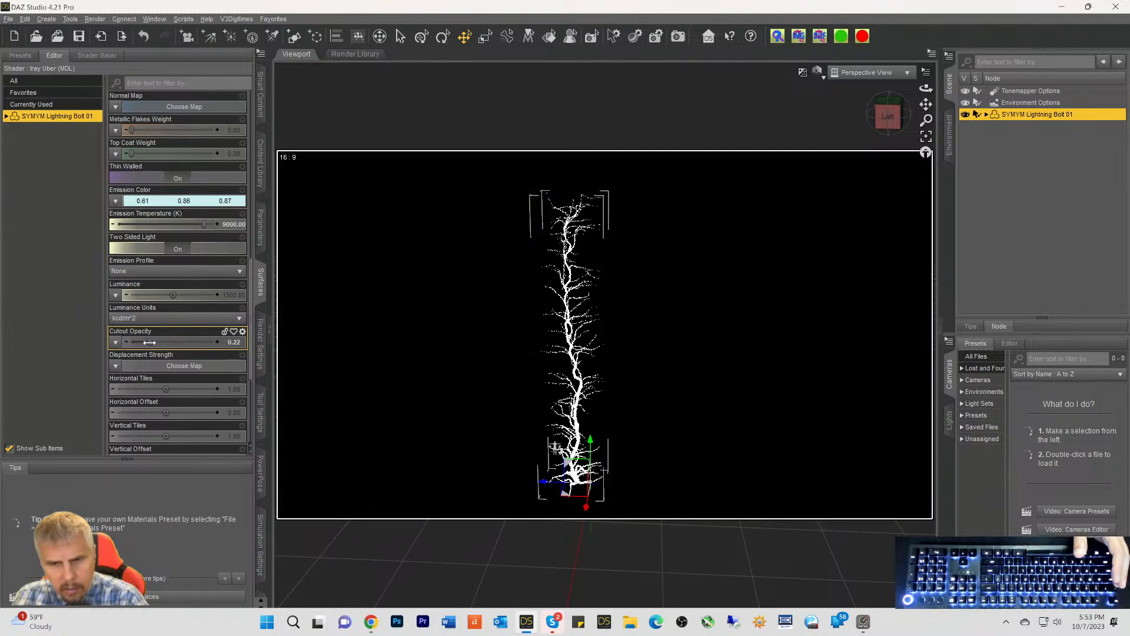
pyautogui.moveTo(149, 342); pyautogui.dragTo(144, 343)
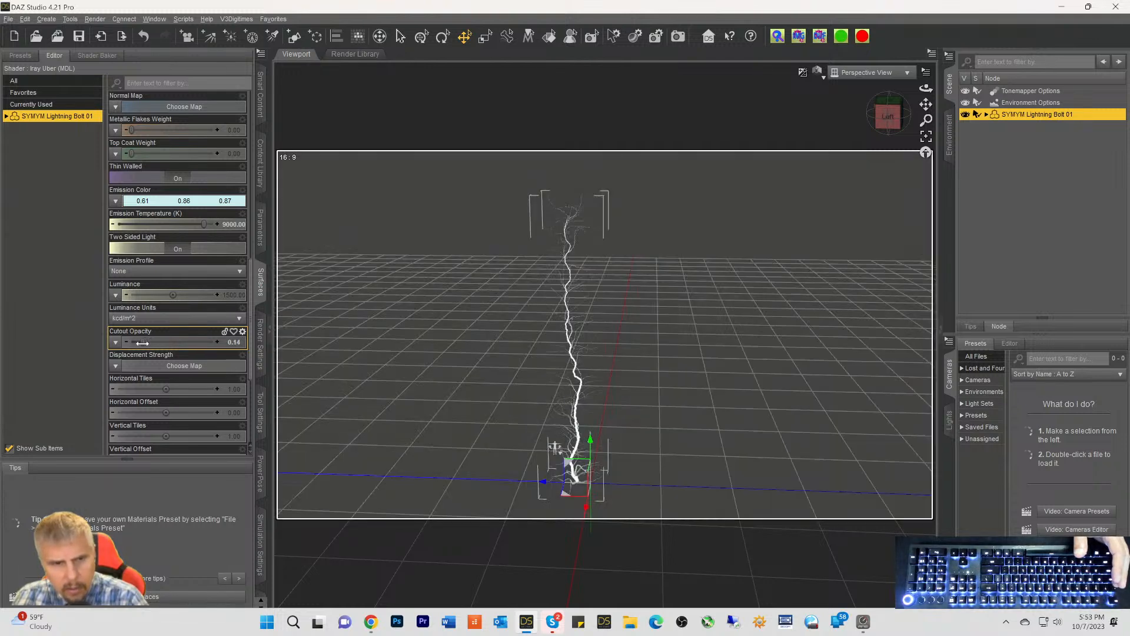
# Set the Luminance of SYMYM Lightning Bolt 01's surfaces to 56
pyautogui.click(229, 295)
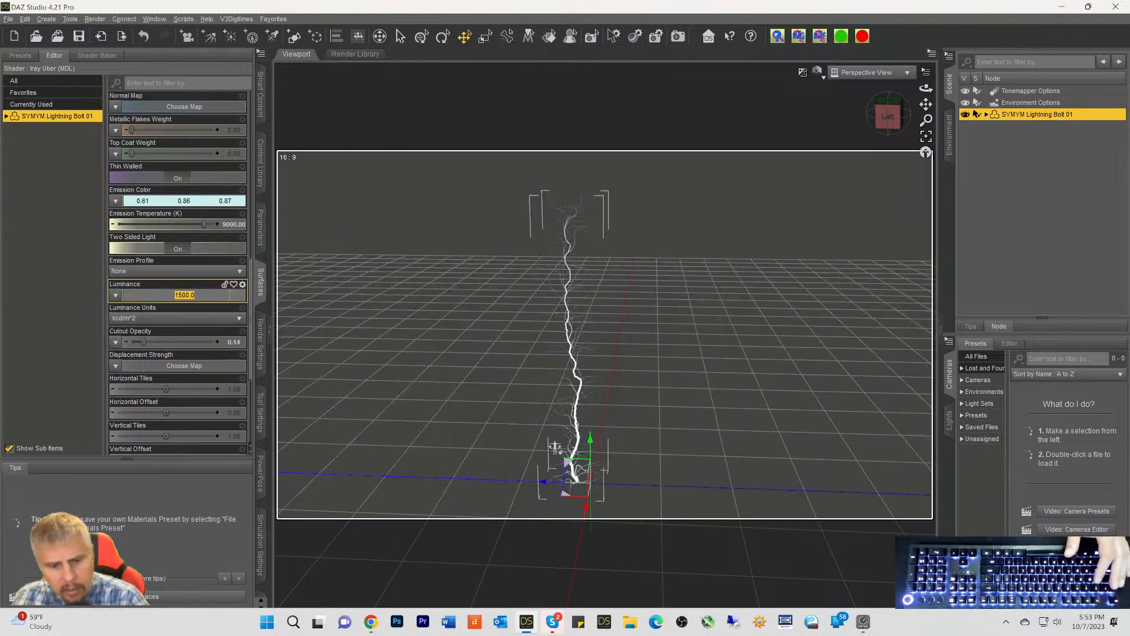
pyautogui.write('56')
pyautogui.press('Return')
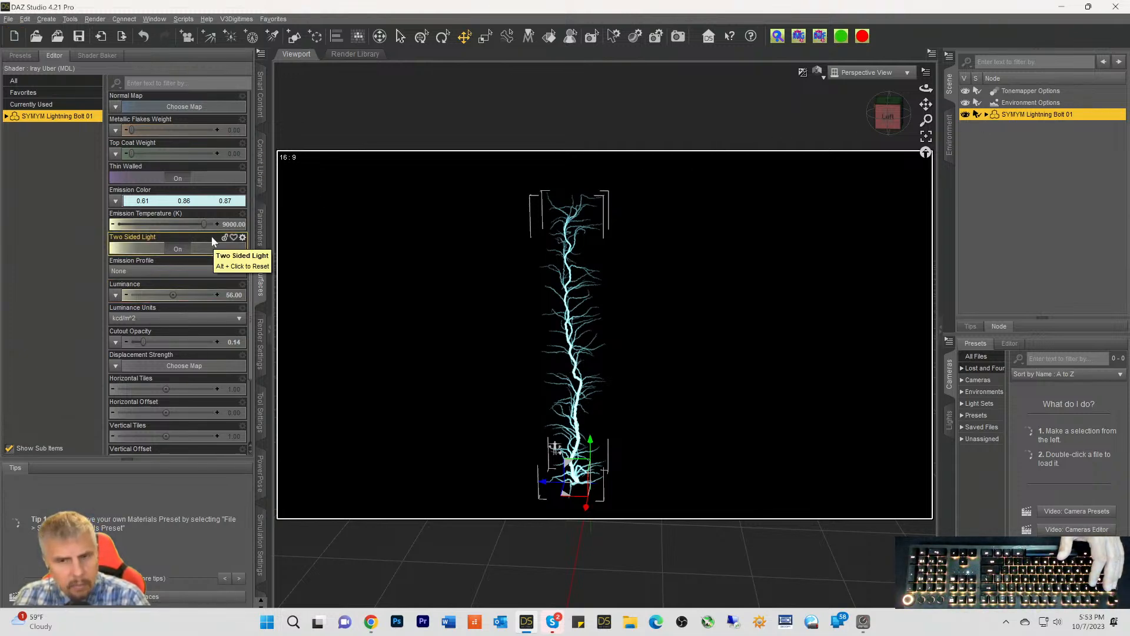
# Change the bolt's Emission Color to light yellow (1.00, 1.00, 0.22) and lower its Emission Temperature to about 3620 K
pyautogui.click(171, 202)
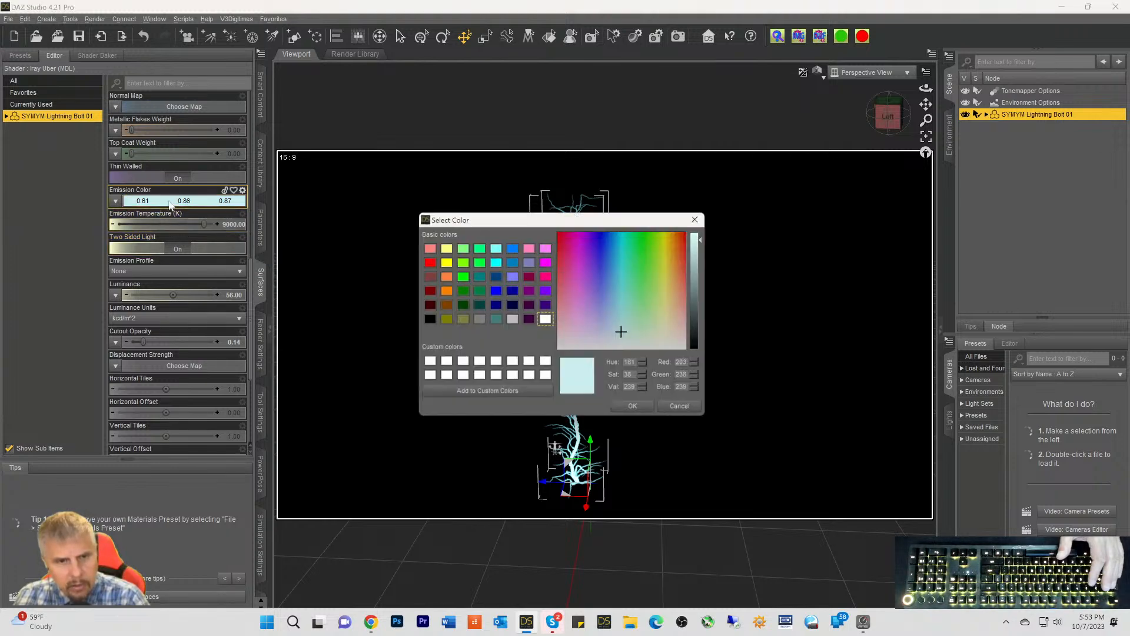
pyautogui.click(446, 248)
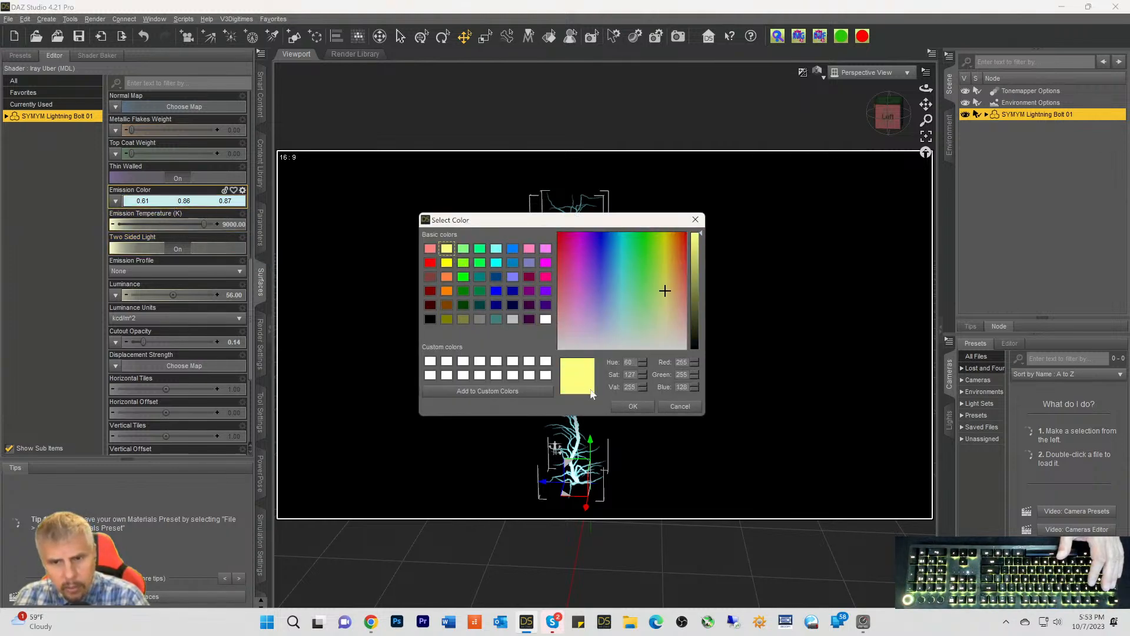
pyautogui.click(629, 406)
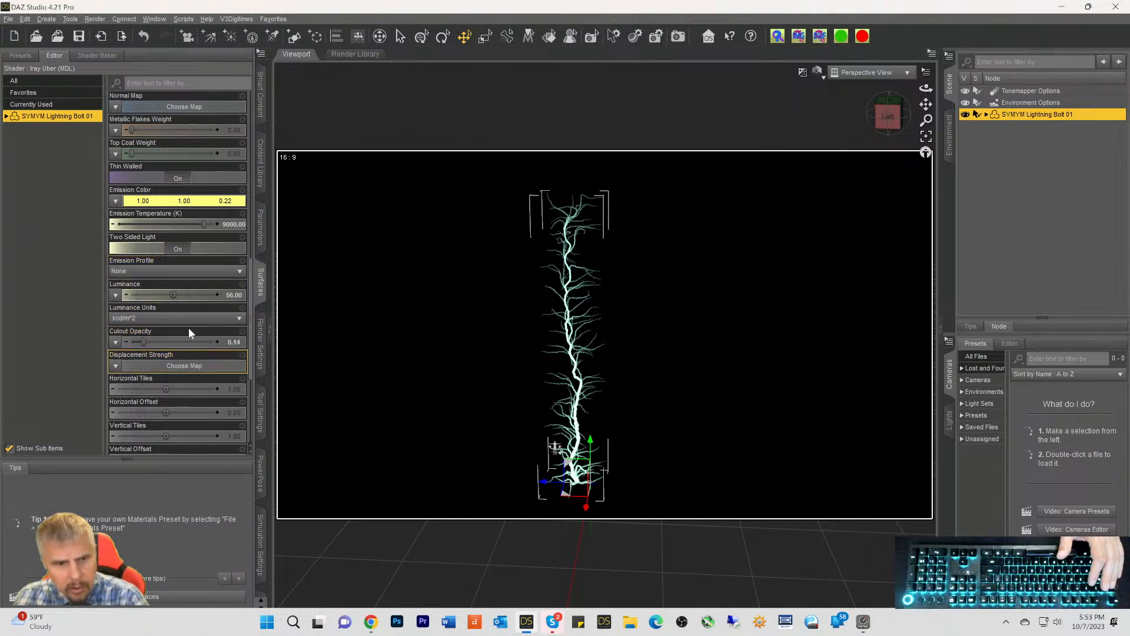
pyautogui.moveTo(204, 223); pyautogui.dragTo(152, 224)
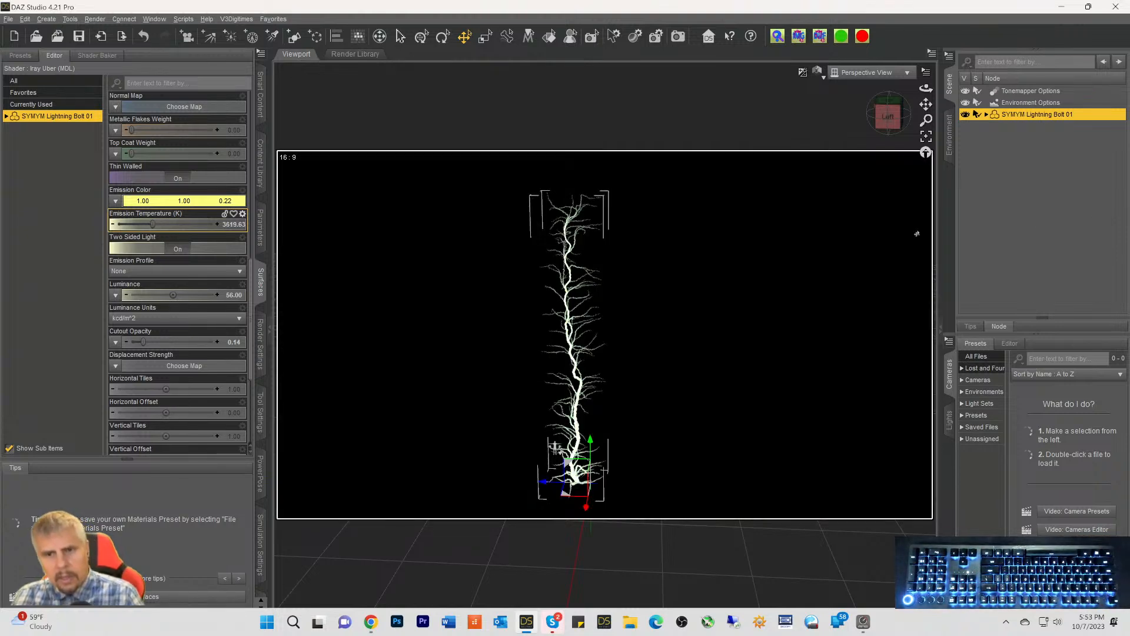
# Change the Base Color of SYMYM Lightning Bolt 01's surfaces to orange (1.00, 0.22, 0.048)
pyautogui.scroll(3, 214, 212)
pyautogui.scroll(6, 214, 212)
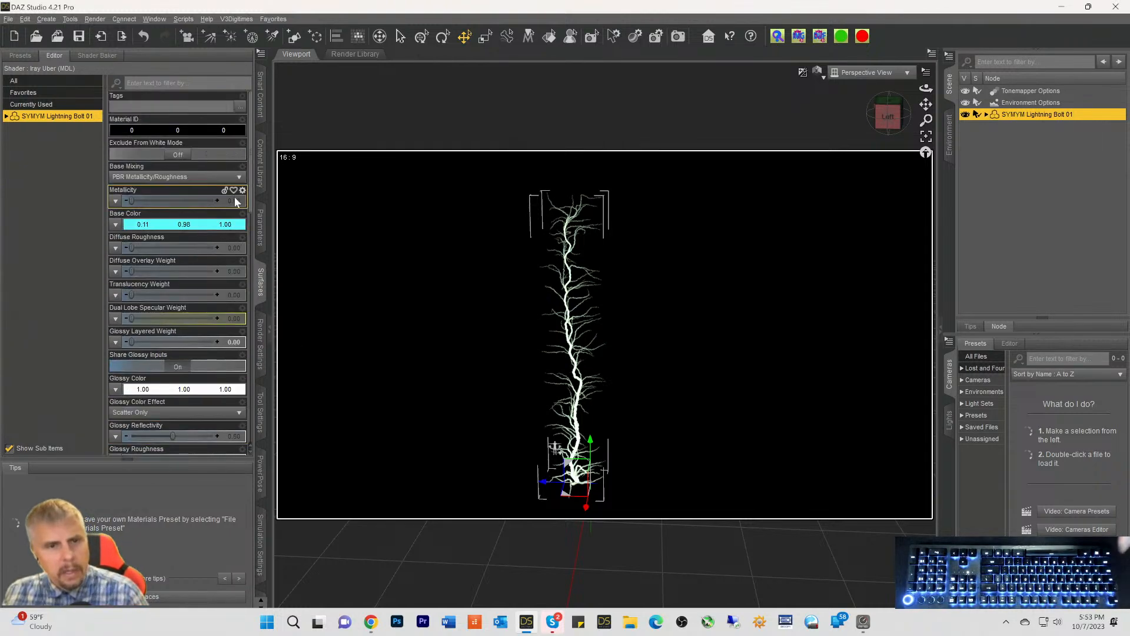
pyautogui.click(164, 227)
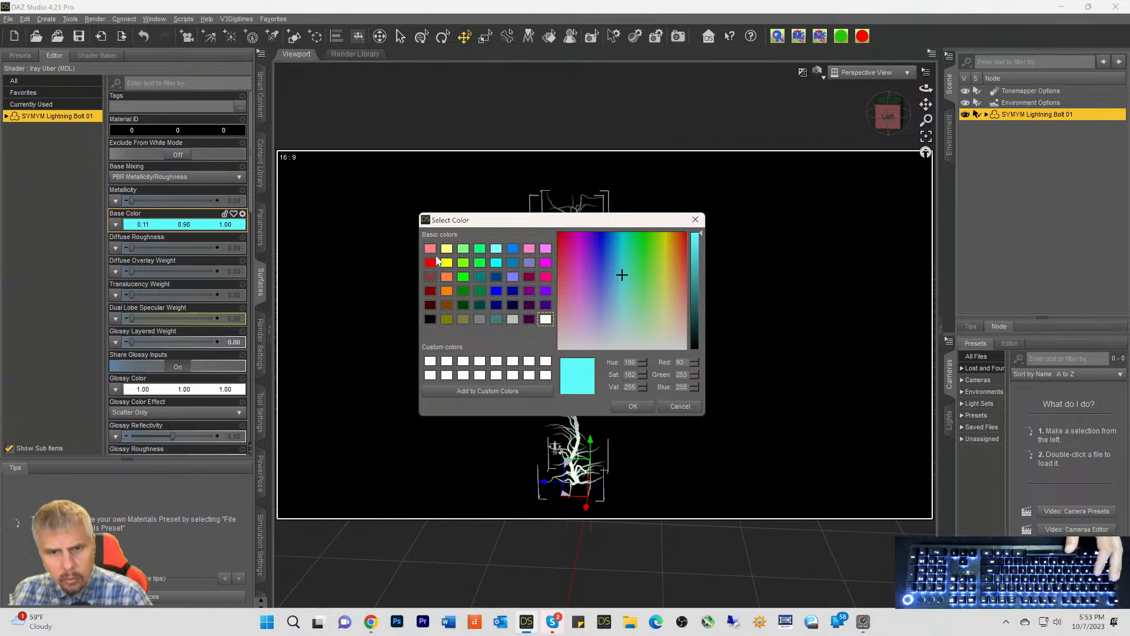
pyautogui.click(451, 277)
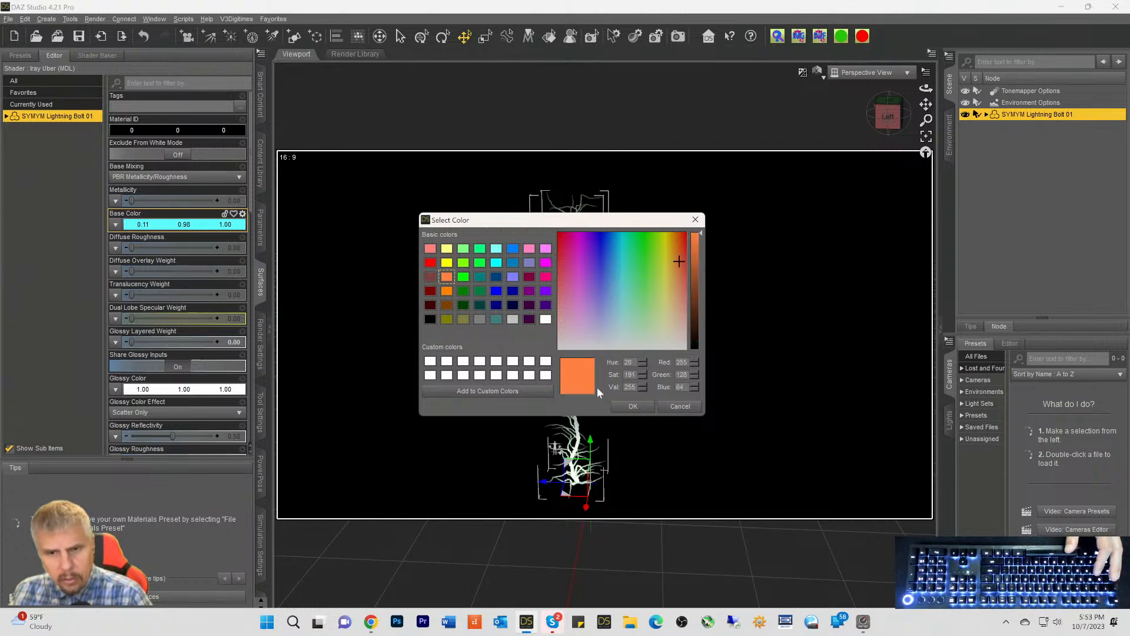
pyautogui.click(636, 407)
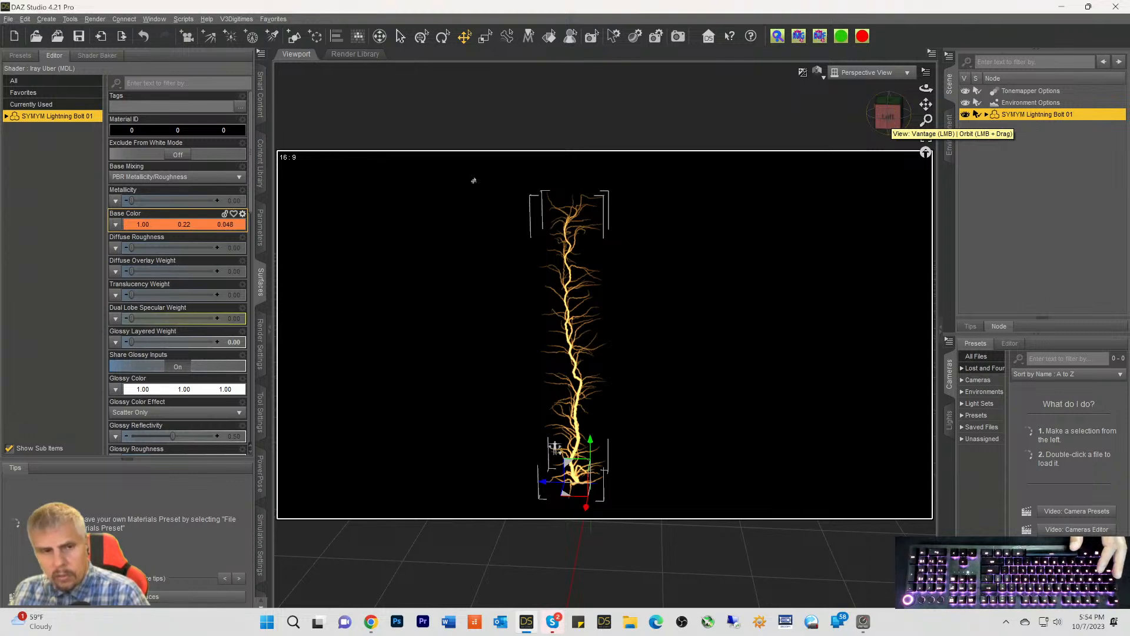
# Set the lightning bolt's Base Color to pure red (1.00, 0.00, 0.00)
pyautogui.click(186, 227)
pyautogui.click(430, 263)
pyautogui.click(631, 407)
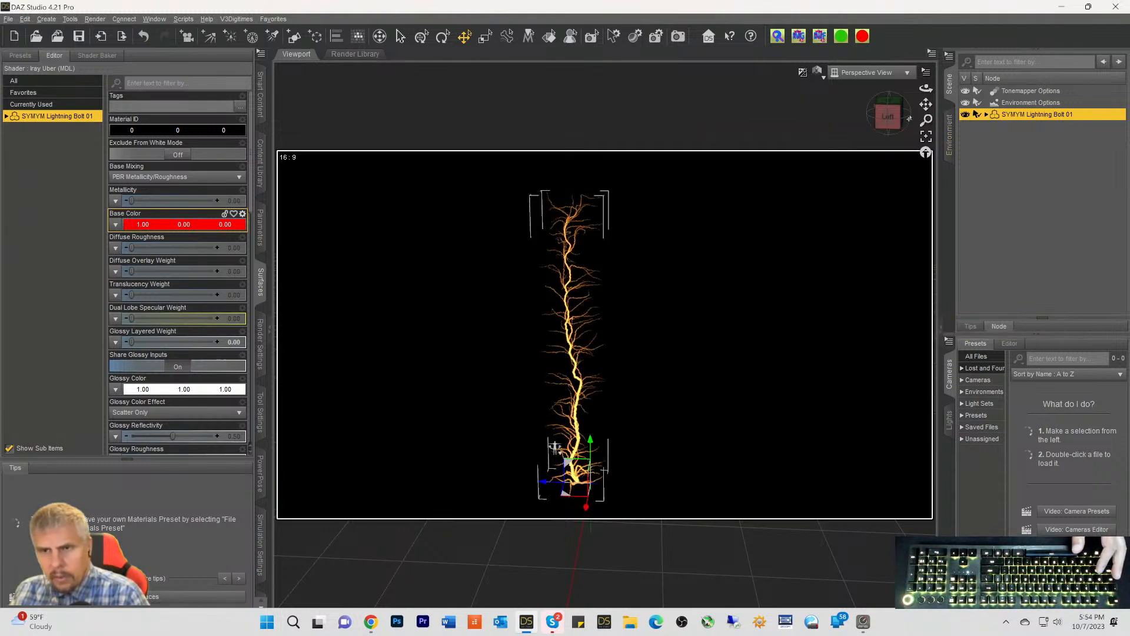
# Delete SYMYM Lightning Bolt 01, load the SYMYM Particle Trail 01 prop and bring the whole trail into view
pyautogui.press('Delete')
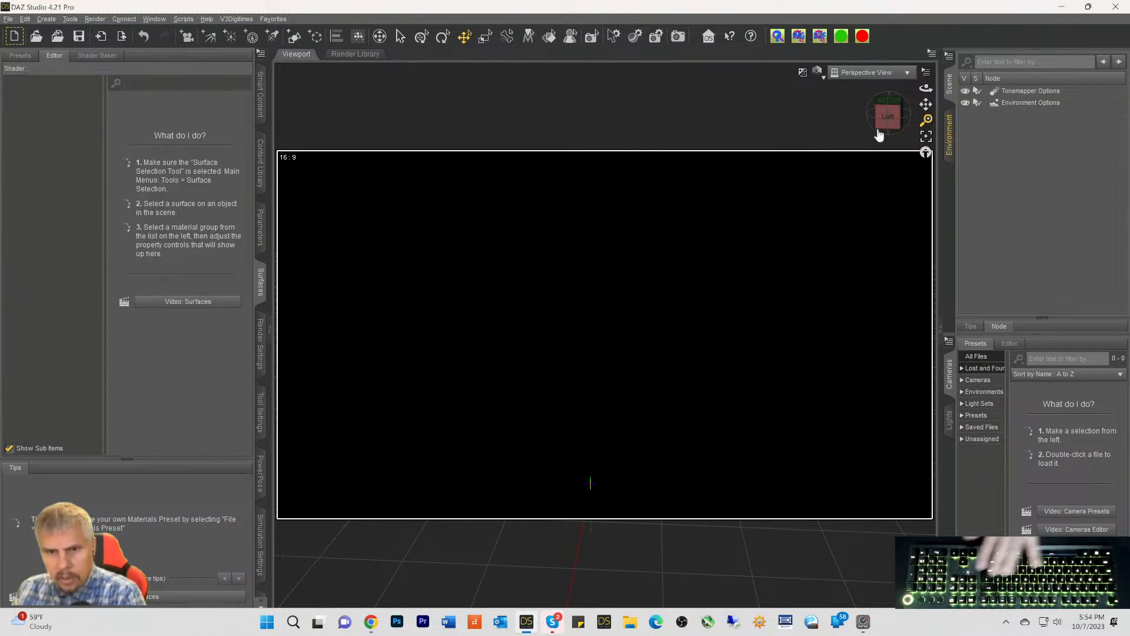
pyautogui.click(261, 96)
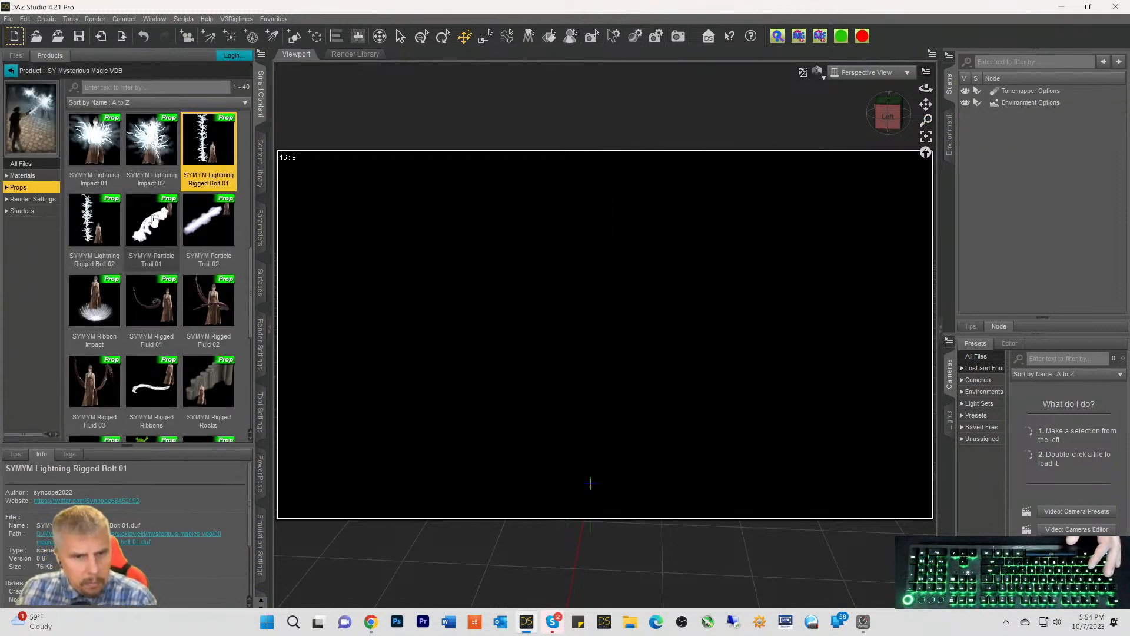
pyautogui.moveTo(154, 220)
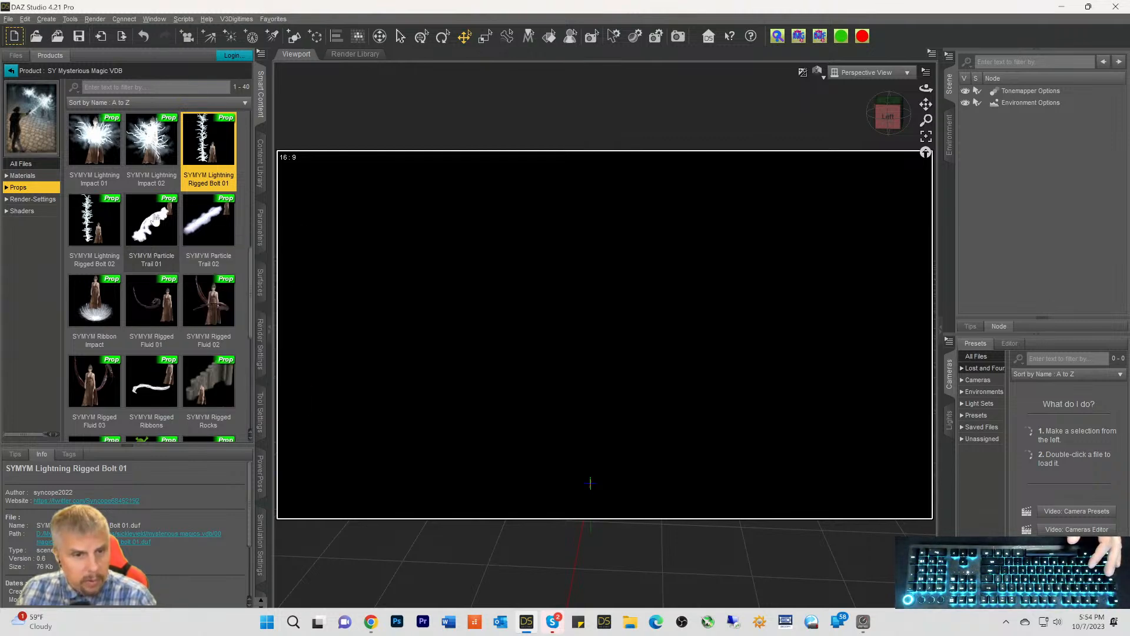
pyautogui.click(158, 218)
pyautogui.doubleClick(159, 219)
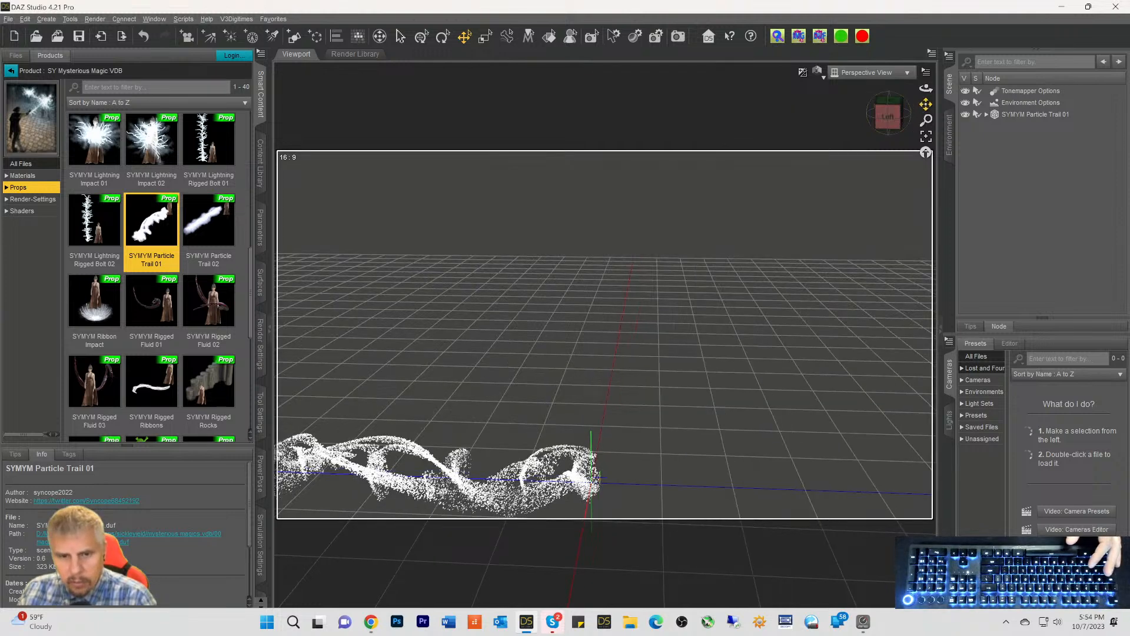
pyautogui.moveTo(926, 104); pyautogui.dragTo(1099, 20)
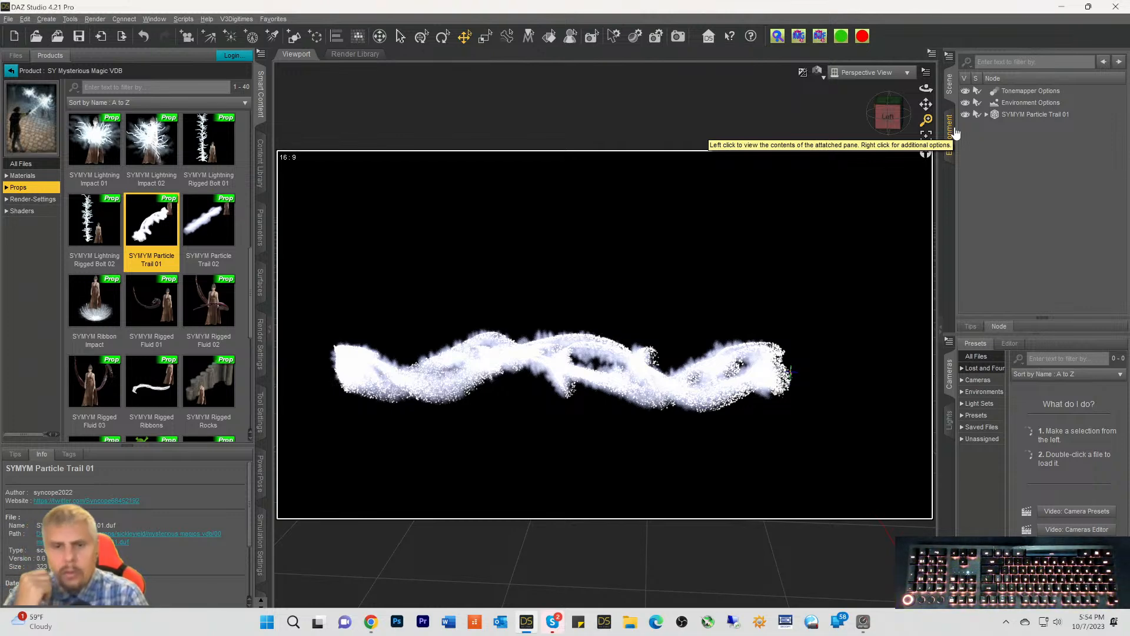
# Select the SYMYM Placer Cube under SYMYM Particle Trail 01 and lower its volume's Density Multiplier
pyautogui.click(1016, 114)
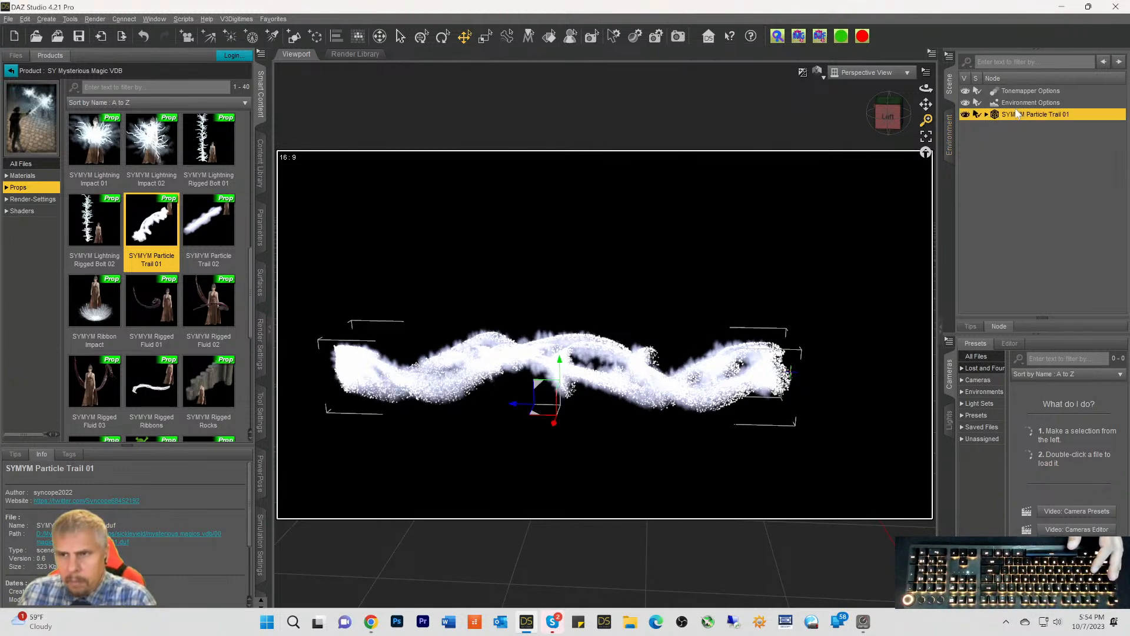
pyautogui.click(987, 114)
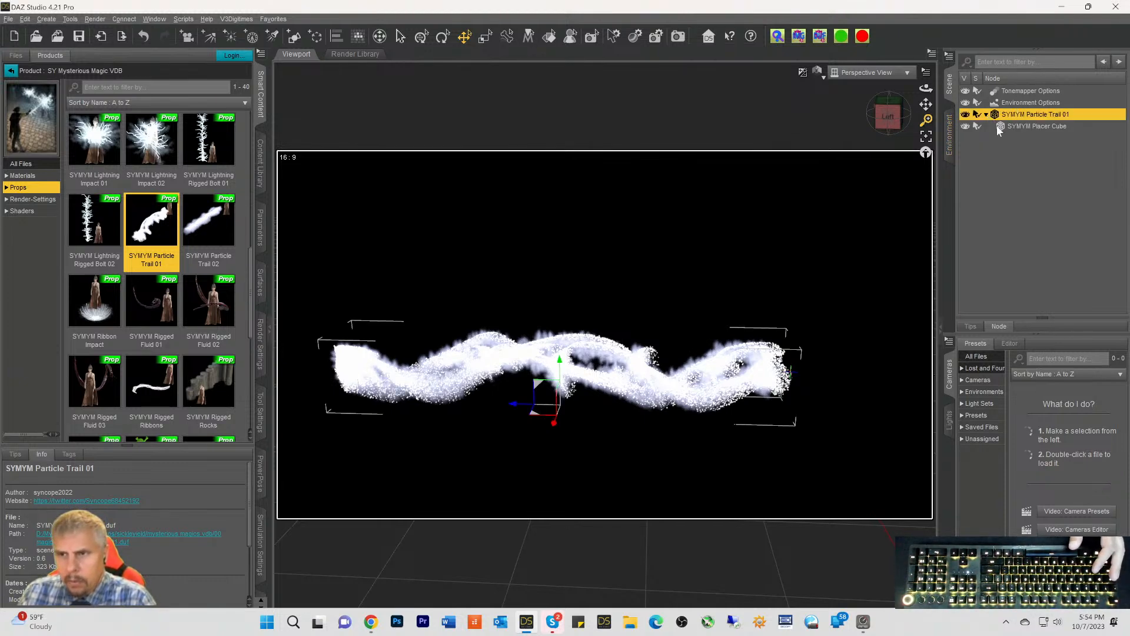
pyautogui.click(999, 127)
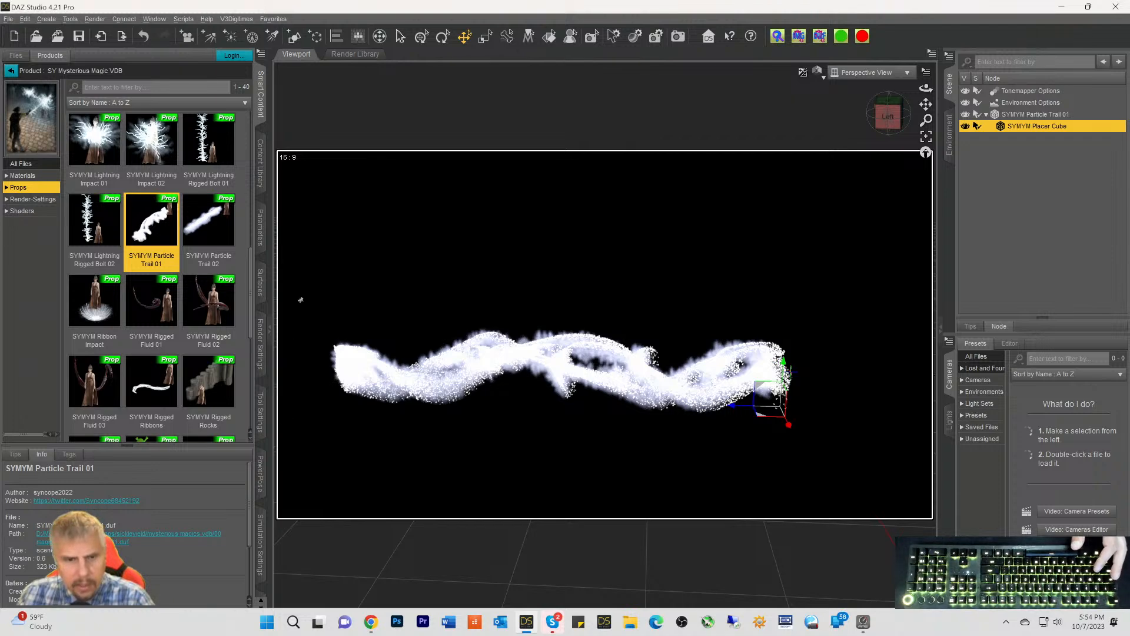
pyautogui.click(260, 284)
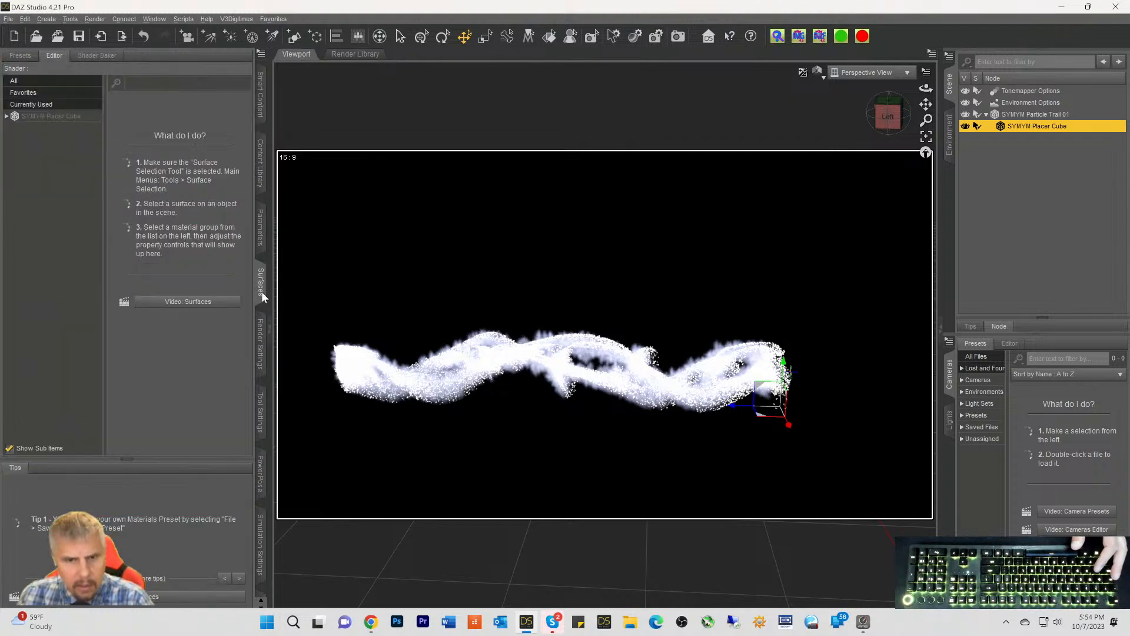
pyautogui.click(51, 117)
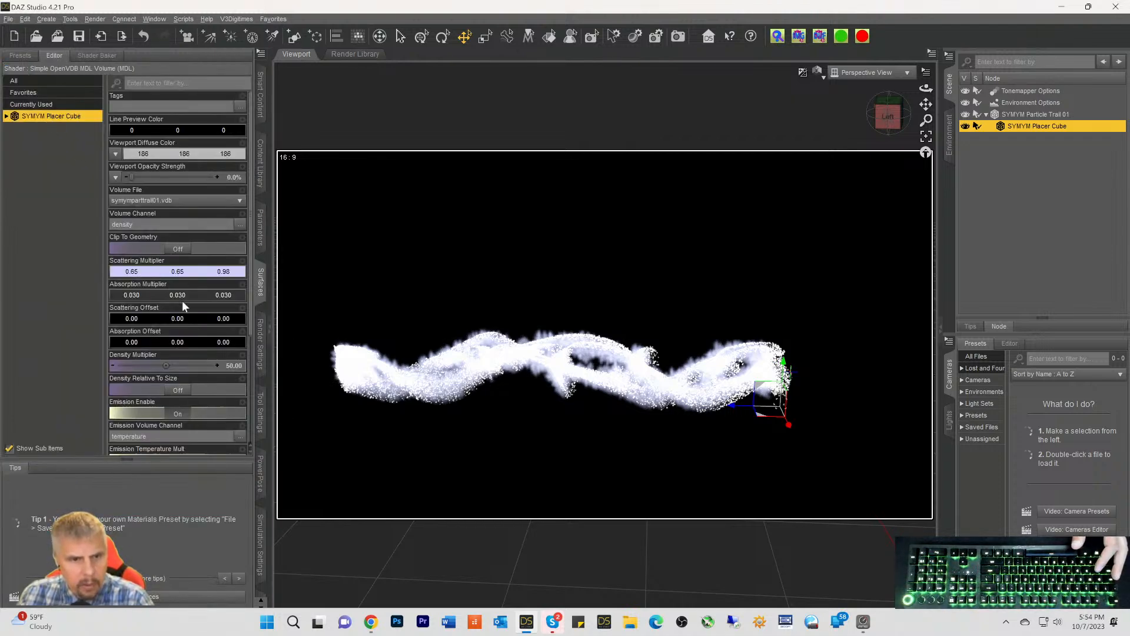
pyautogui.click(233, 366)
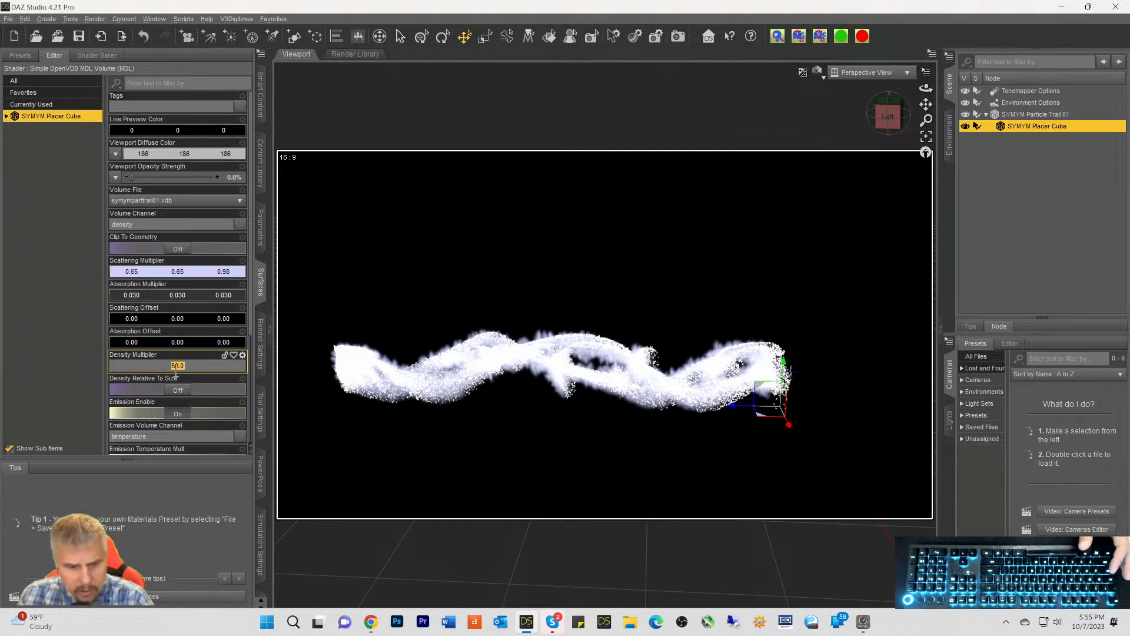
pyautogui.press('Return')
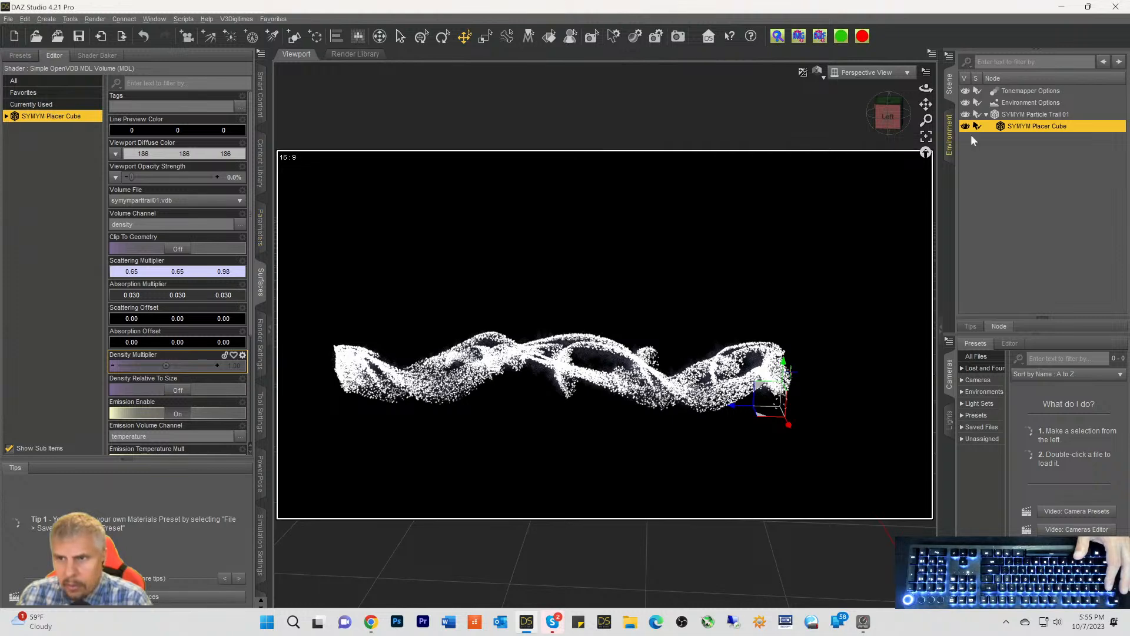
# Set the Luminance of all SYMYM Particle Trail 01 surfaces to 10
pyautogui.click(1005, 113)
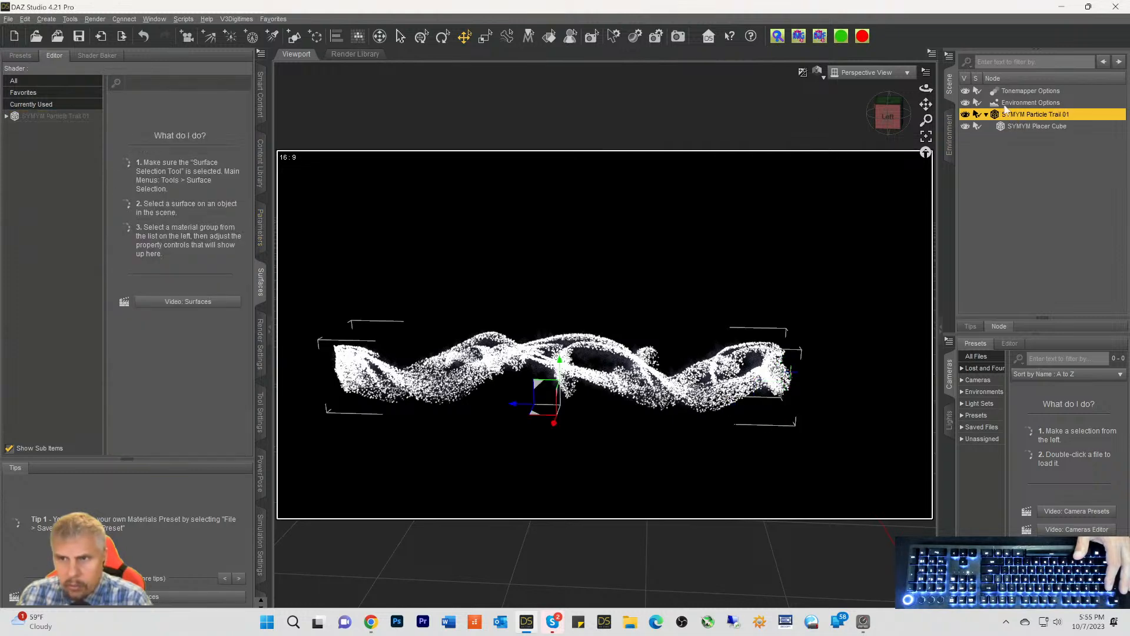
pyautogui.click(46, 117)
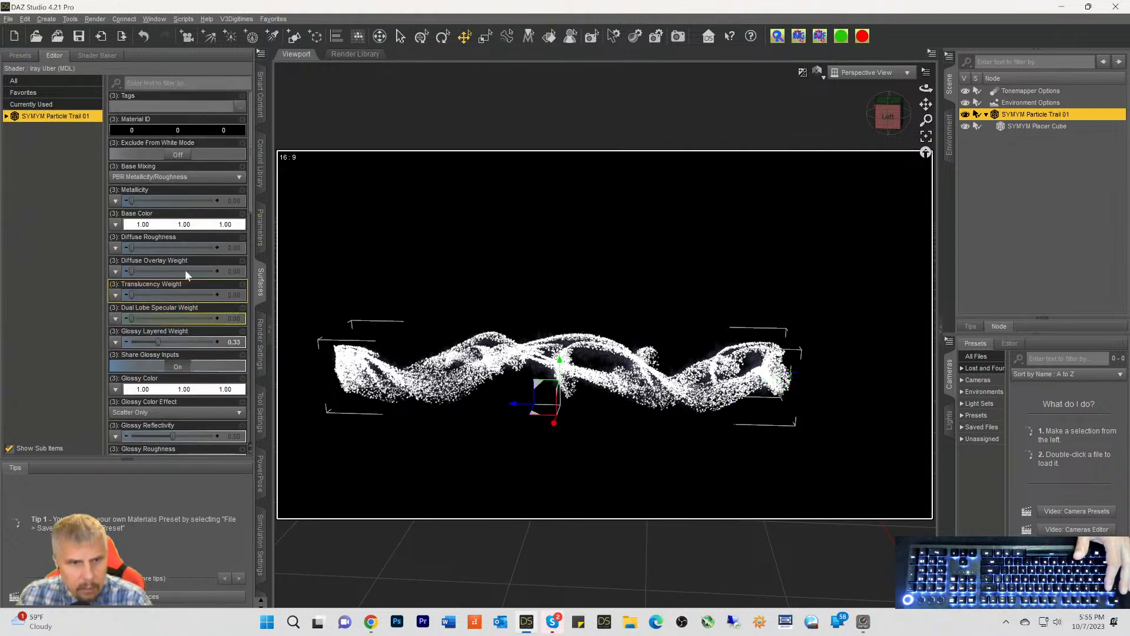
pyautogui.scroll(-3, 188, 294)
pyautogui.scroll(-4, 195, 309)
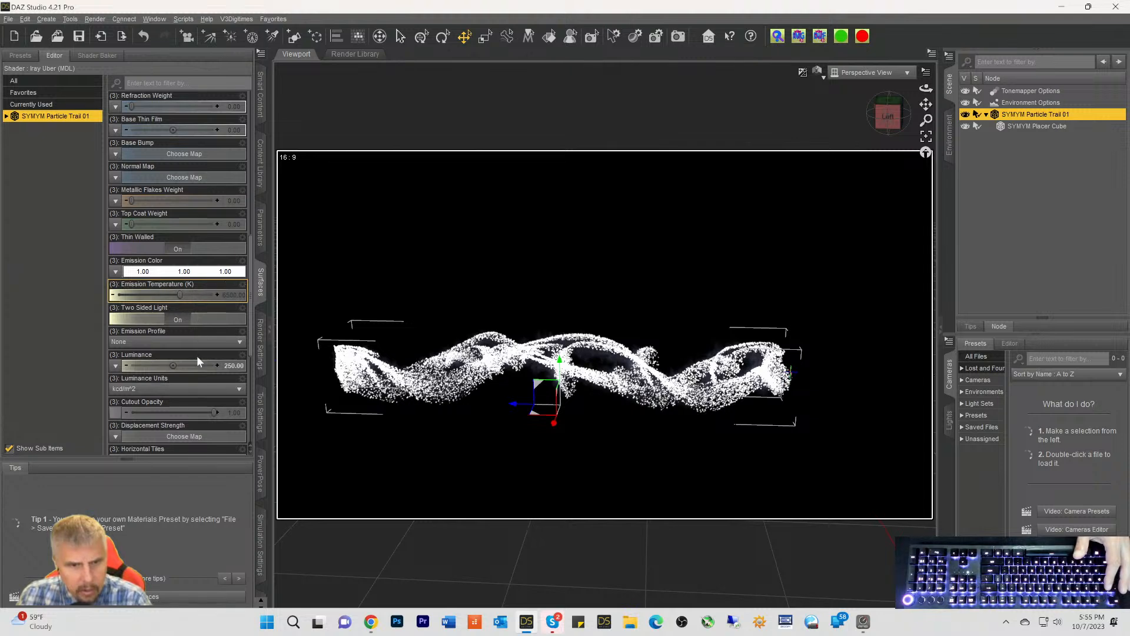
pyautogui.click(230, 366)
pyautogui.click(177, 366)
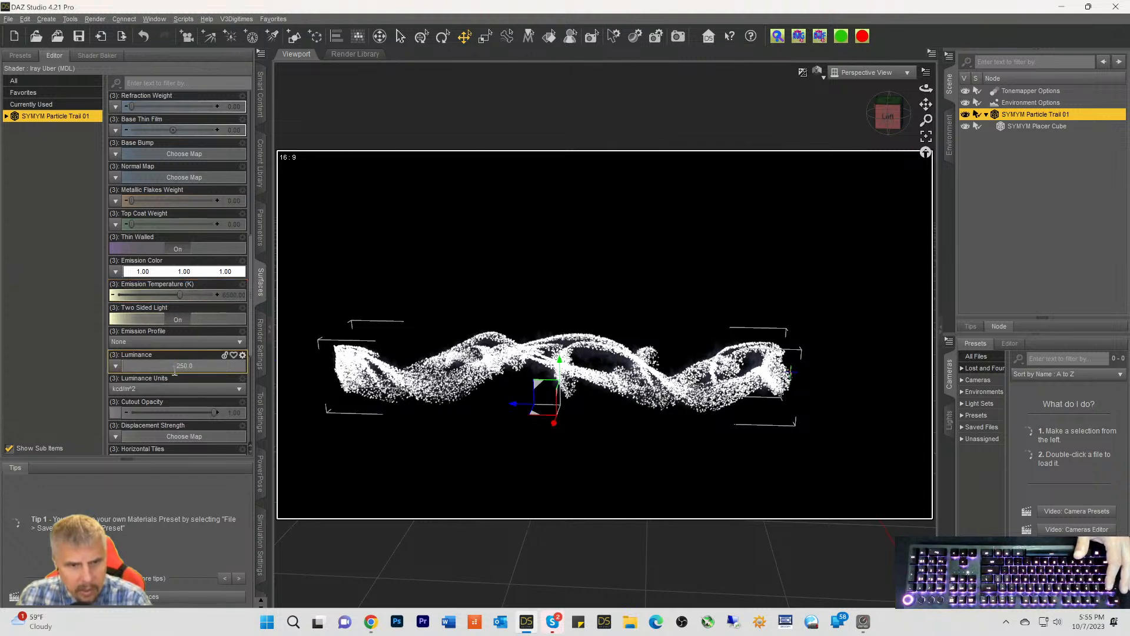
pyautogui.press('Delete')
pyautogui.press('Delete')
pyautogui.write('1')
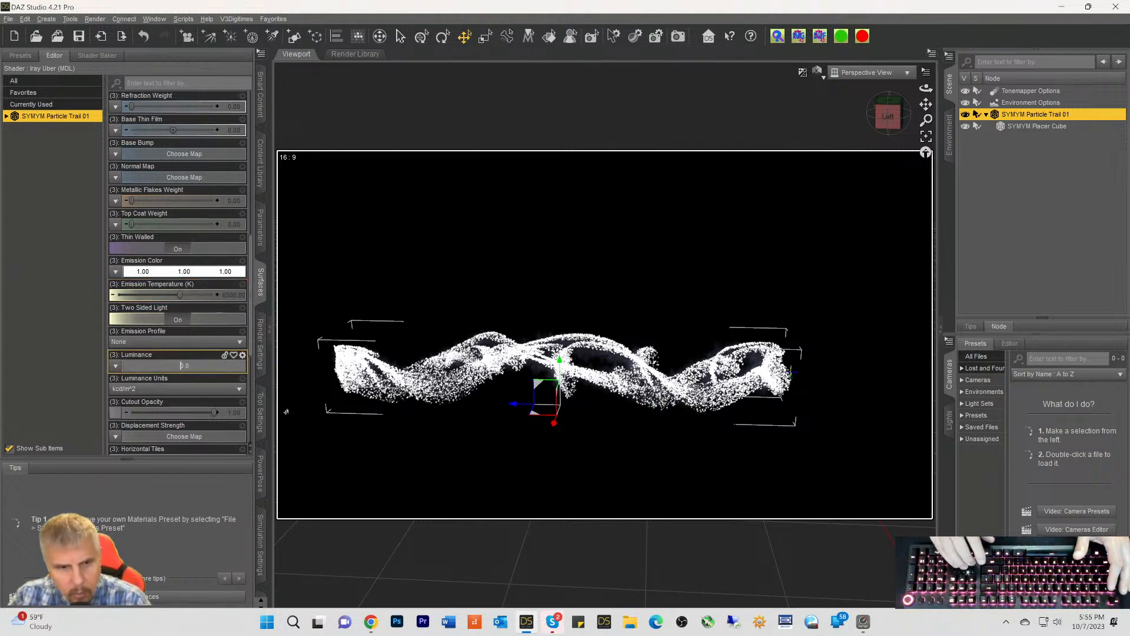
pyautogui.press('Return')
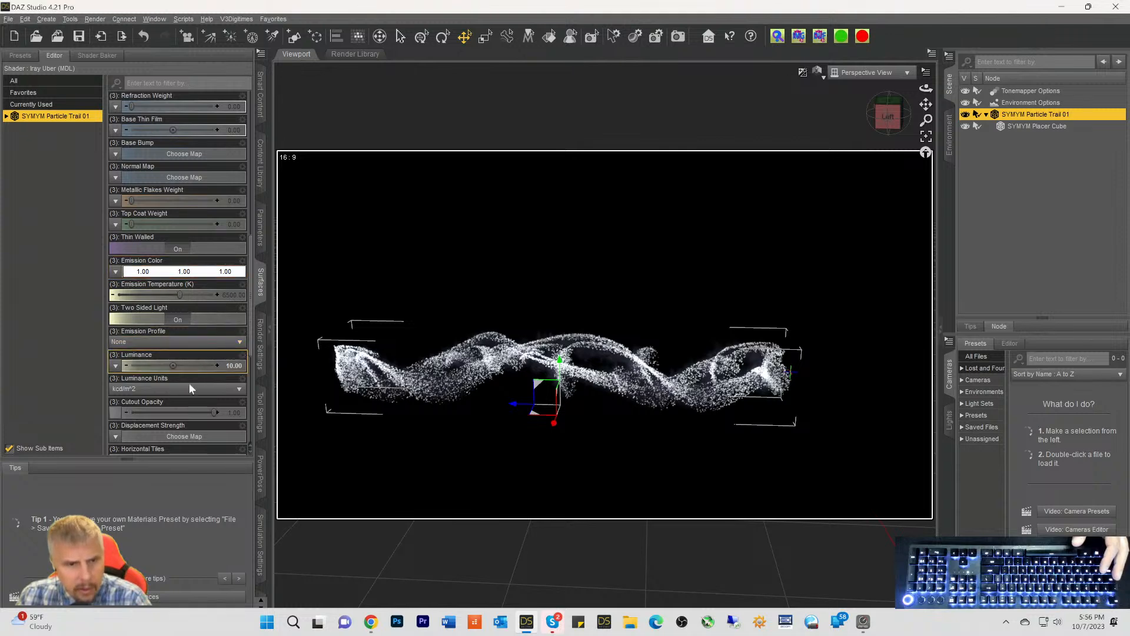
# Reduce the Cutout Opacity of all the particle trail's surfaces to 0.12
pyautogui.scroll(-3, 187, 393)
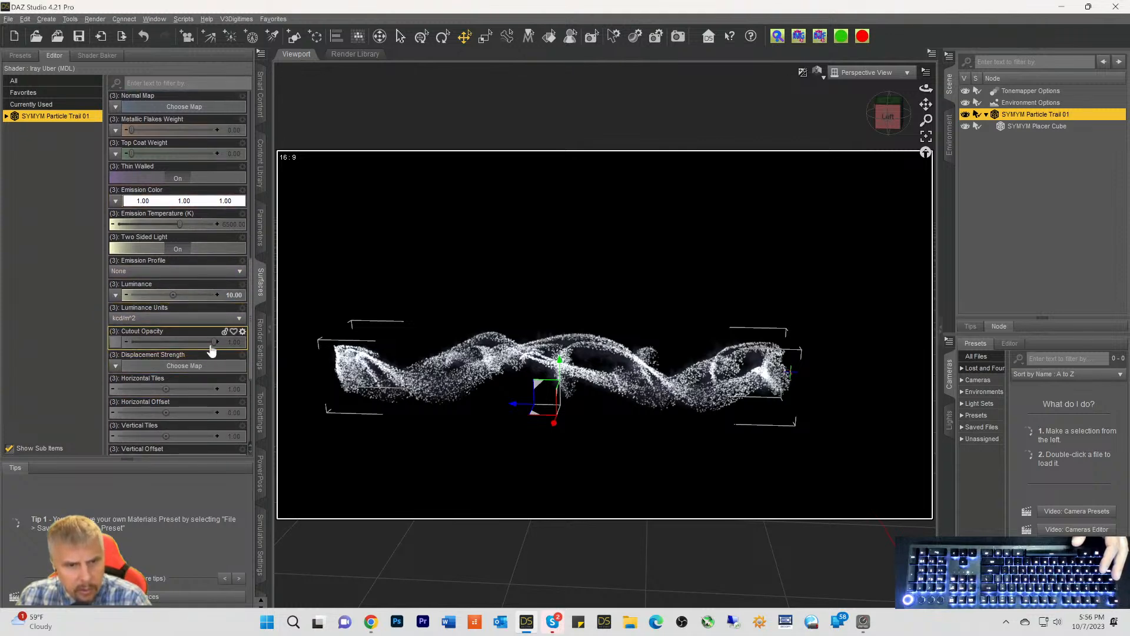
pyautogui.moveTo(213, 342); pyautogui.dragTo(147, 343)
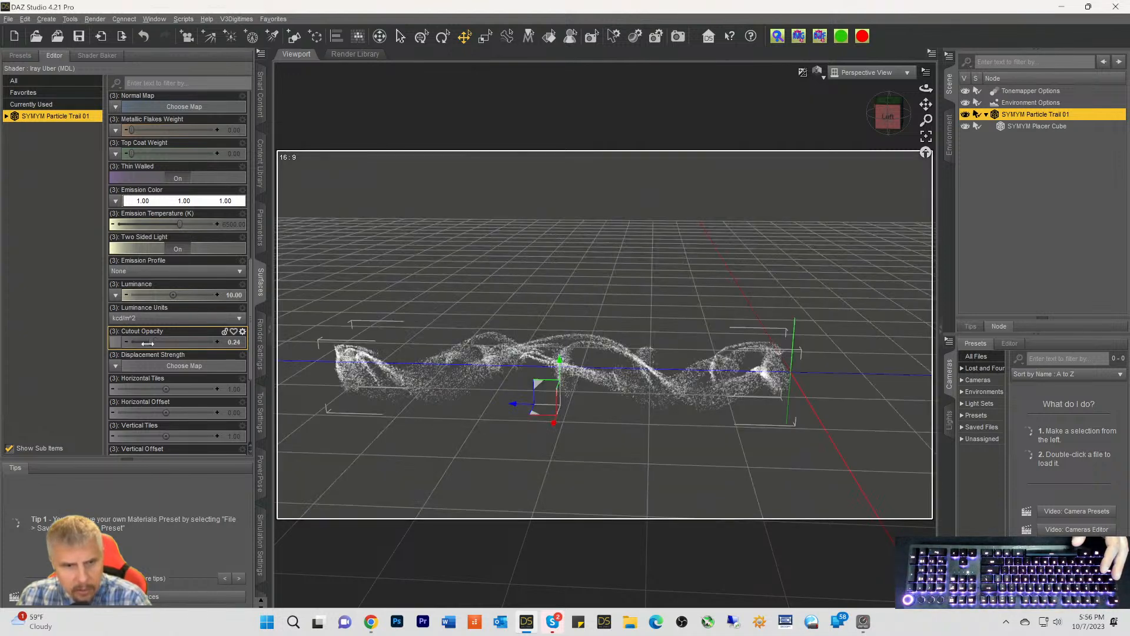
pyautogui.moveTo(147, 343); pyautogui.dragTo(147, 346)
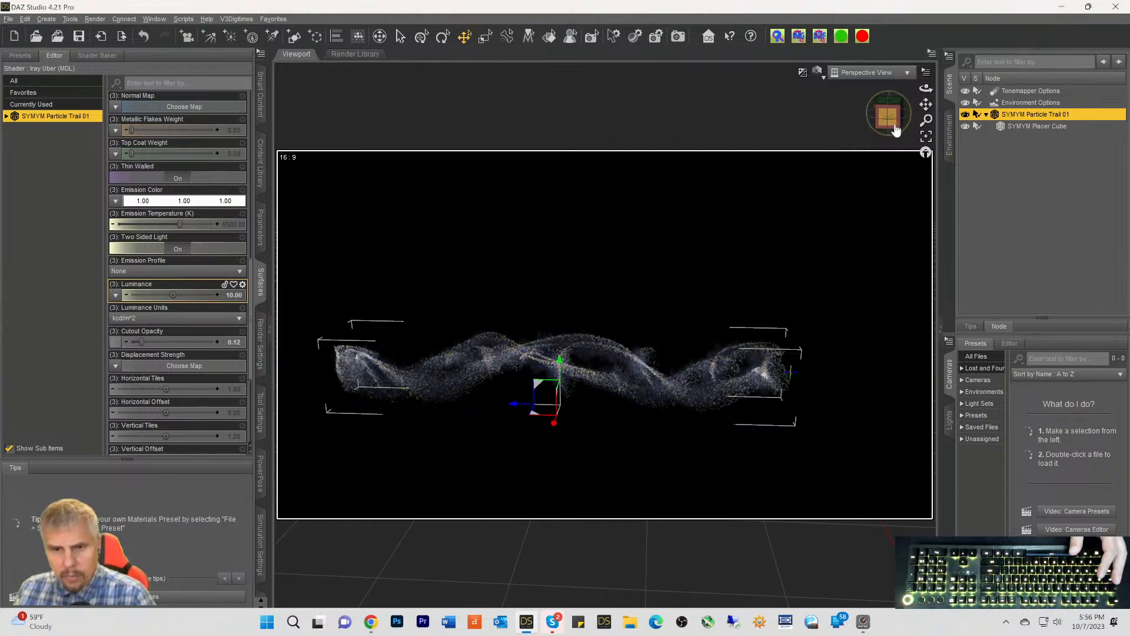
# Delete SYMYM Particle Trail 01, load the SYMYM Ribbon Impact prop and frame it in the viewport
pyautogui.press('Delete')
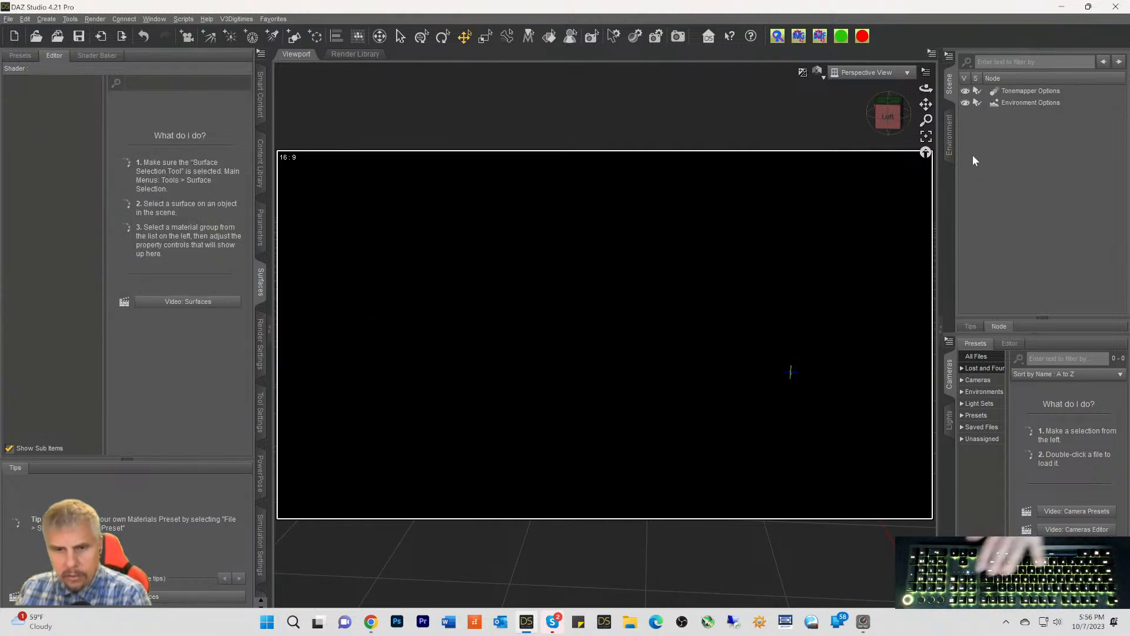
pyautogui.click(260, 94)
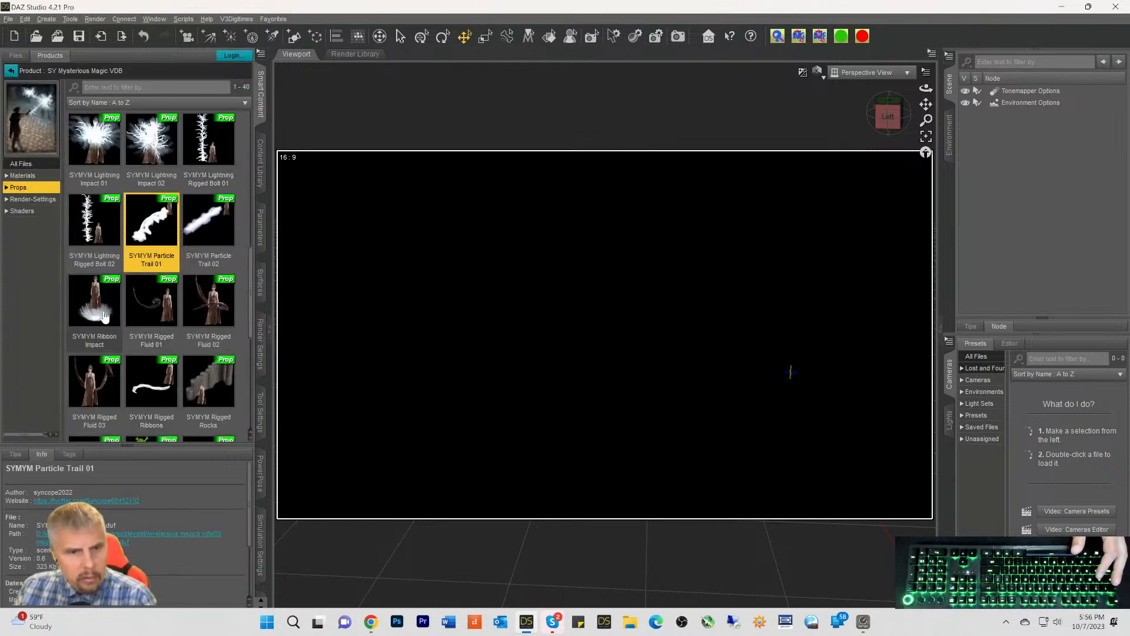
pyautogui.moveTo(208, 229)
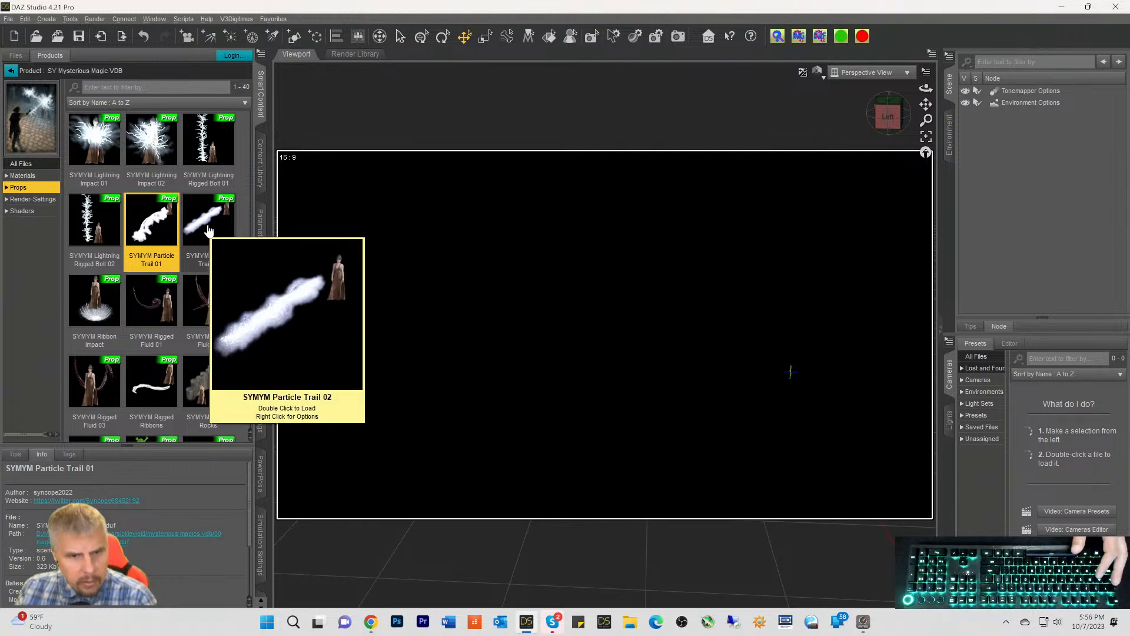
pyautogui.doubleClick(106, 309)
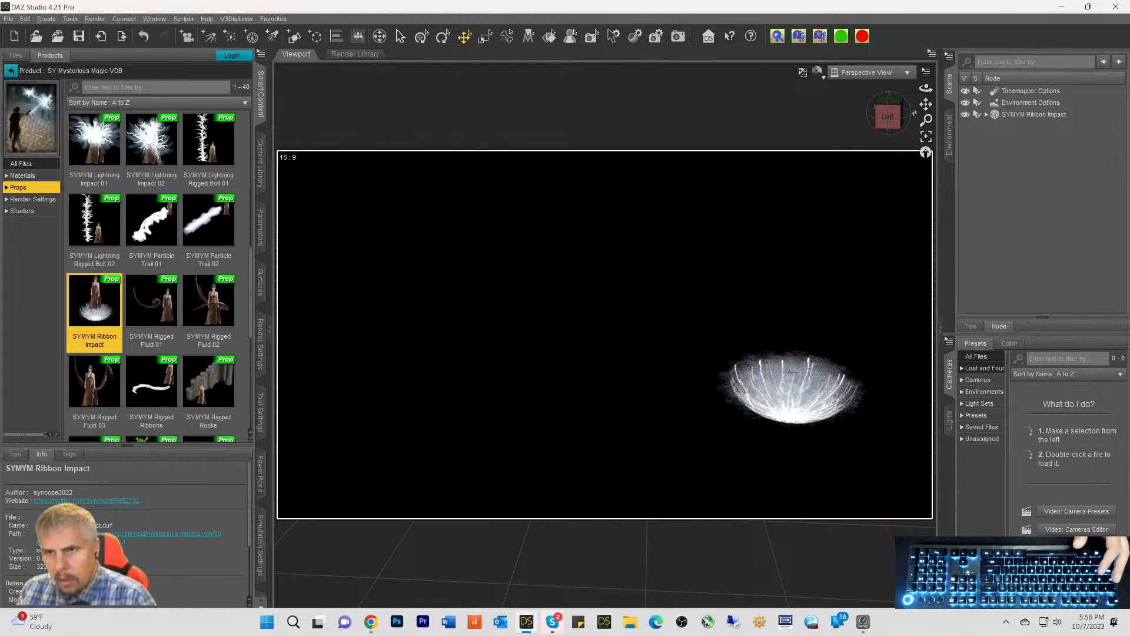
pyautogui.moveTo(926, 105); pyautogui.dragTo(739, 104)
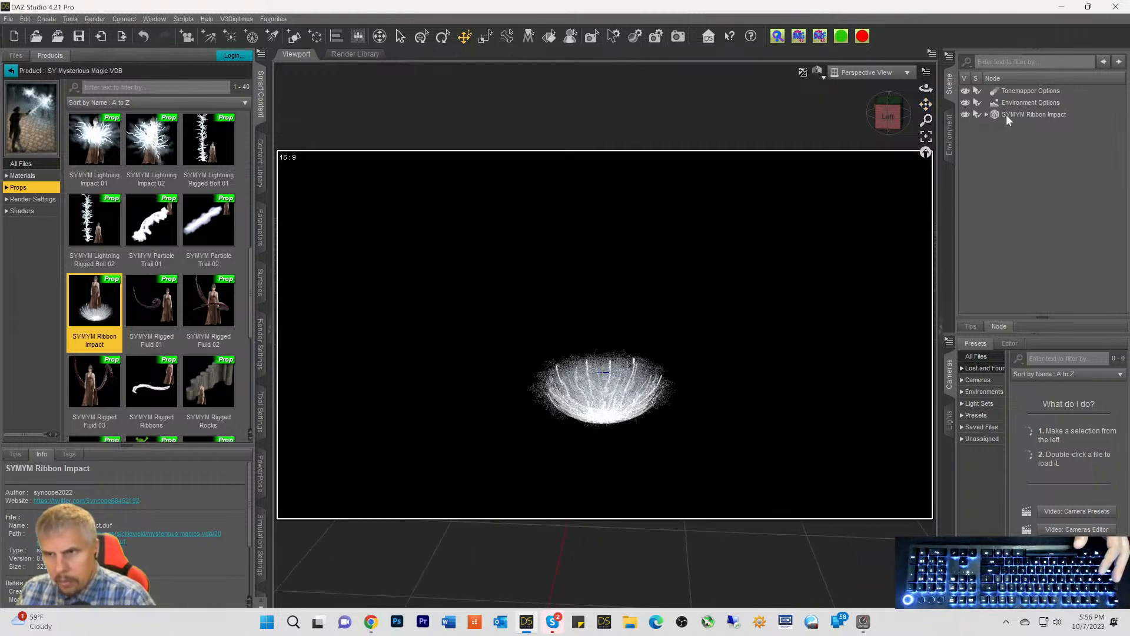
pyautogui.click(1008, 116)
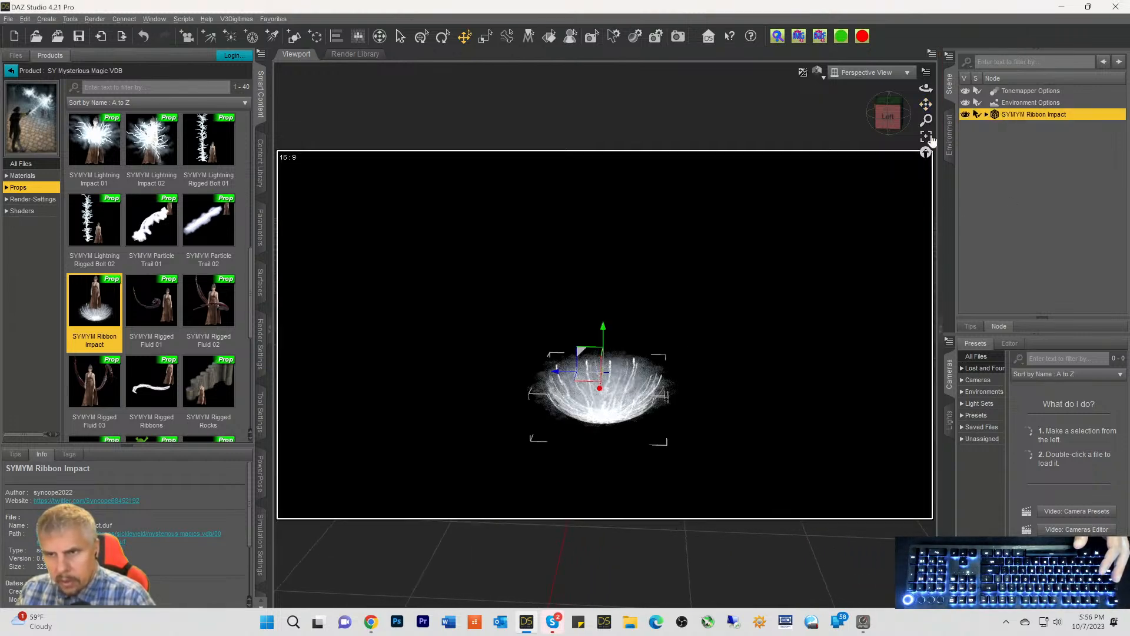
pyautogui.click(926, 137)
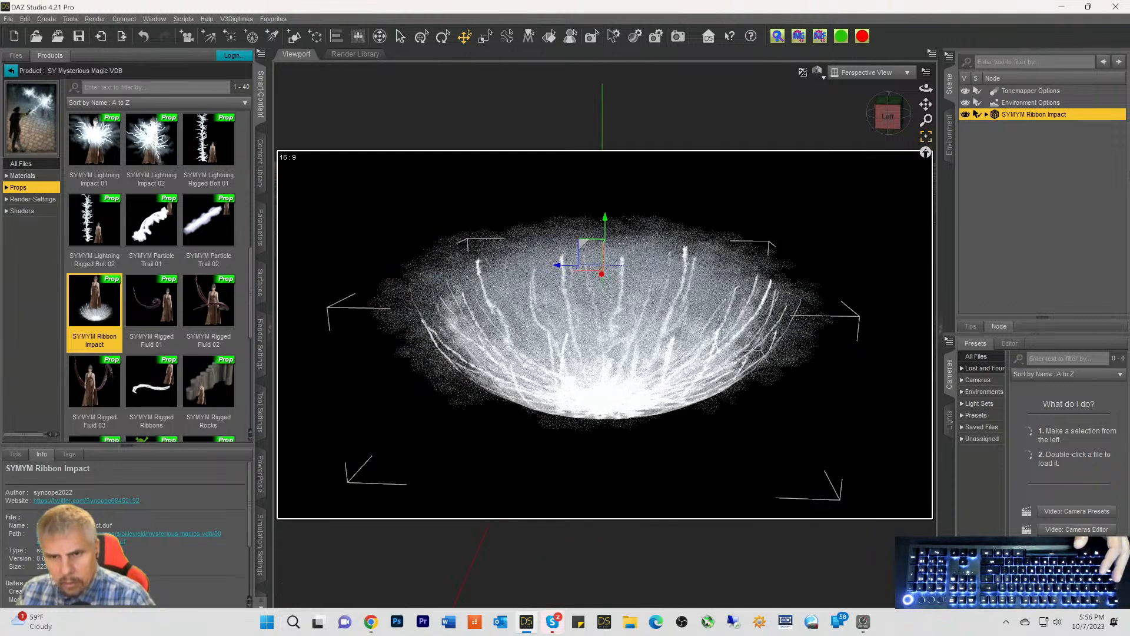
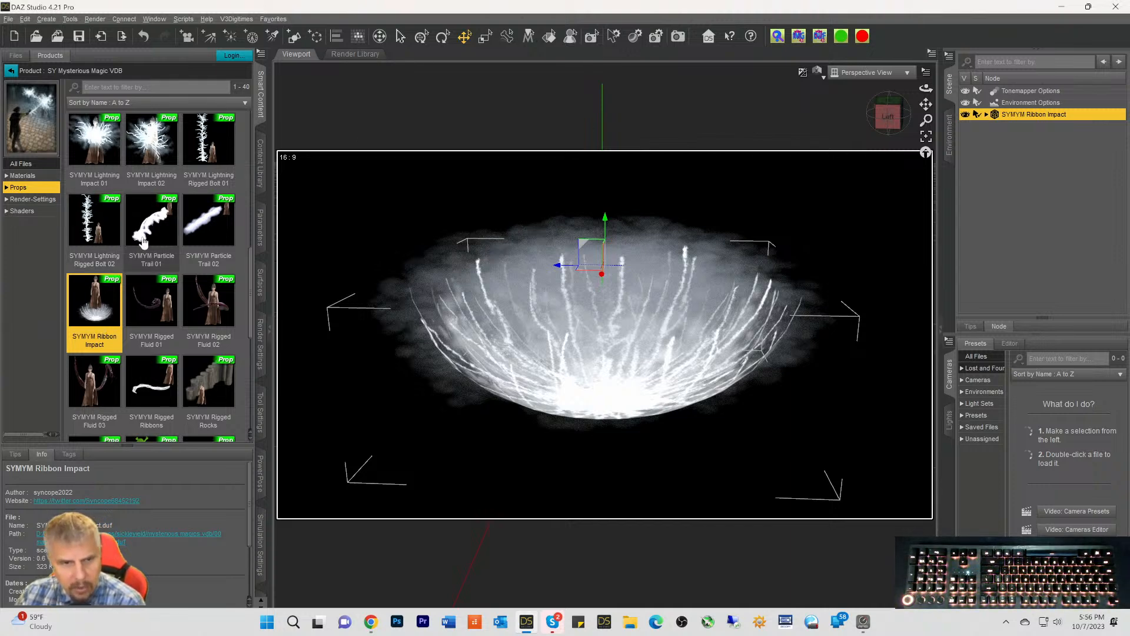
pyautogui.moveTo(143, 242)
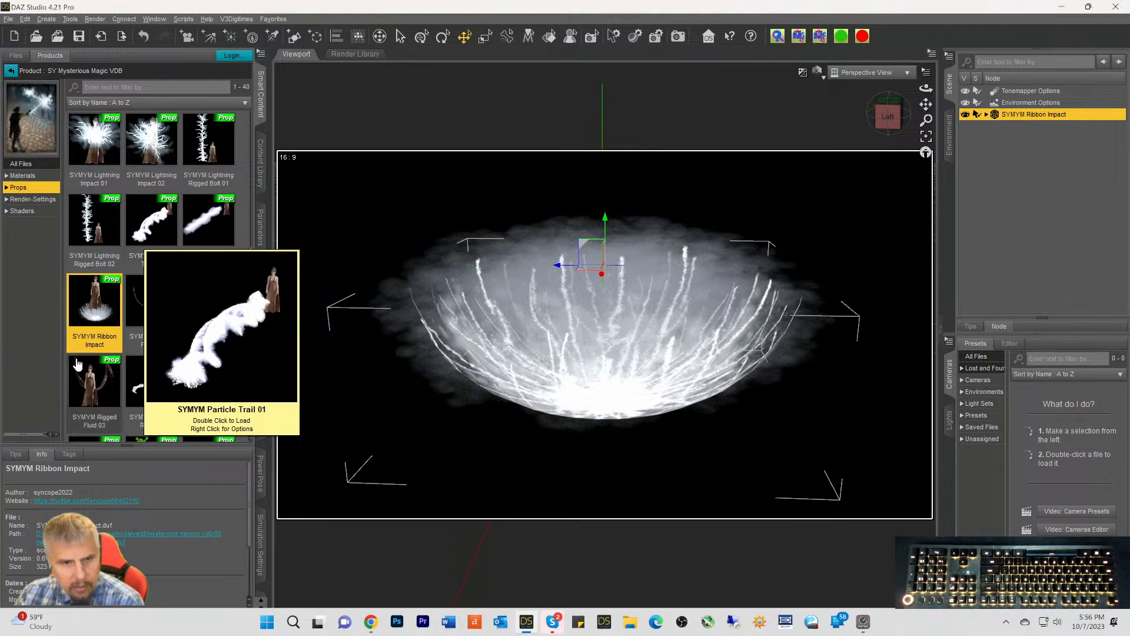
# Delete SYMYM Ribbon Impact, load the SYMYM Rigged Fluid 01 prop, frame it in the viewport and view it from the back
pyautogui.moveTo(93, 316)
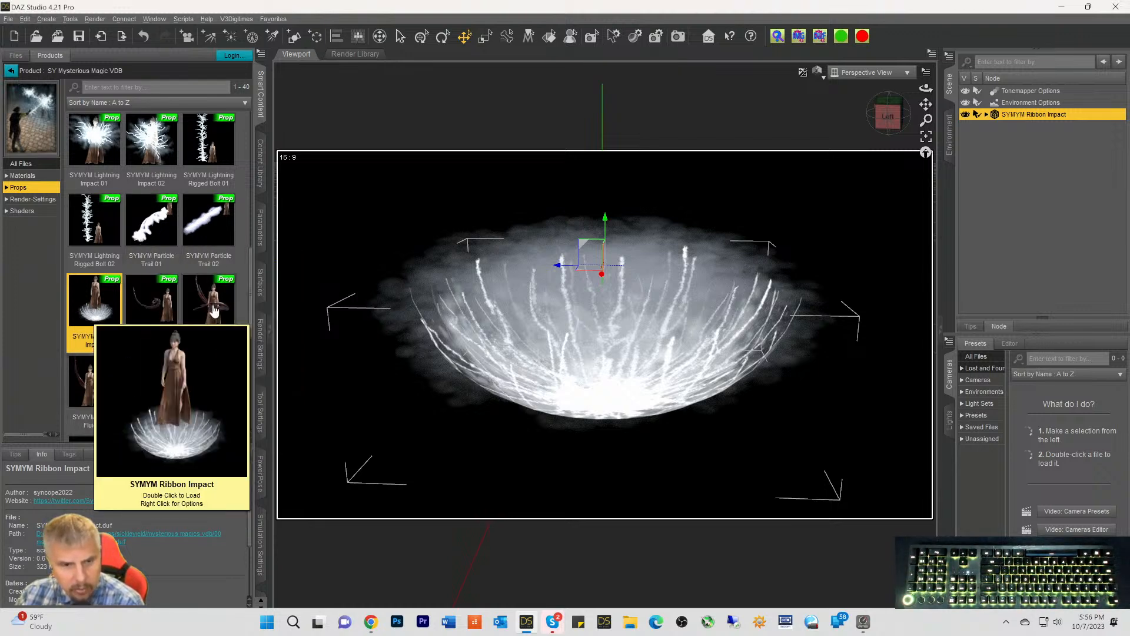
pyautogui.moveTo(168, 312)
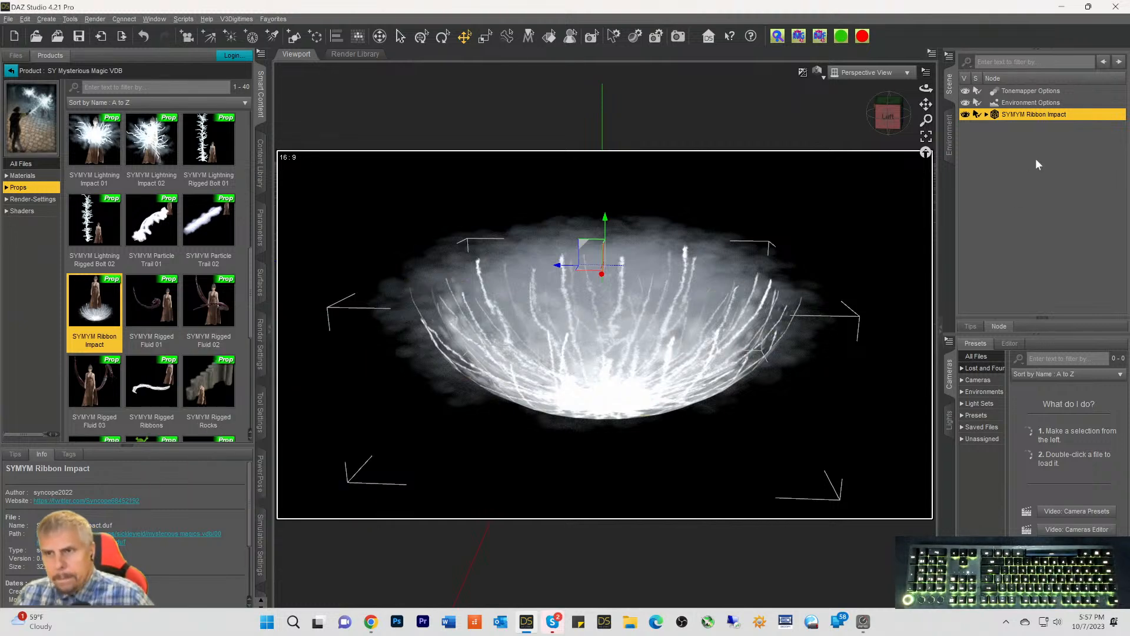
pyautogui.press('Delete')
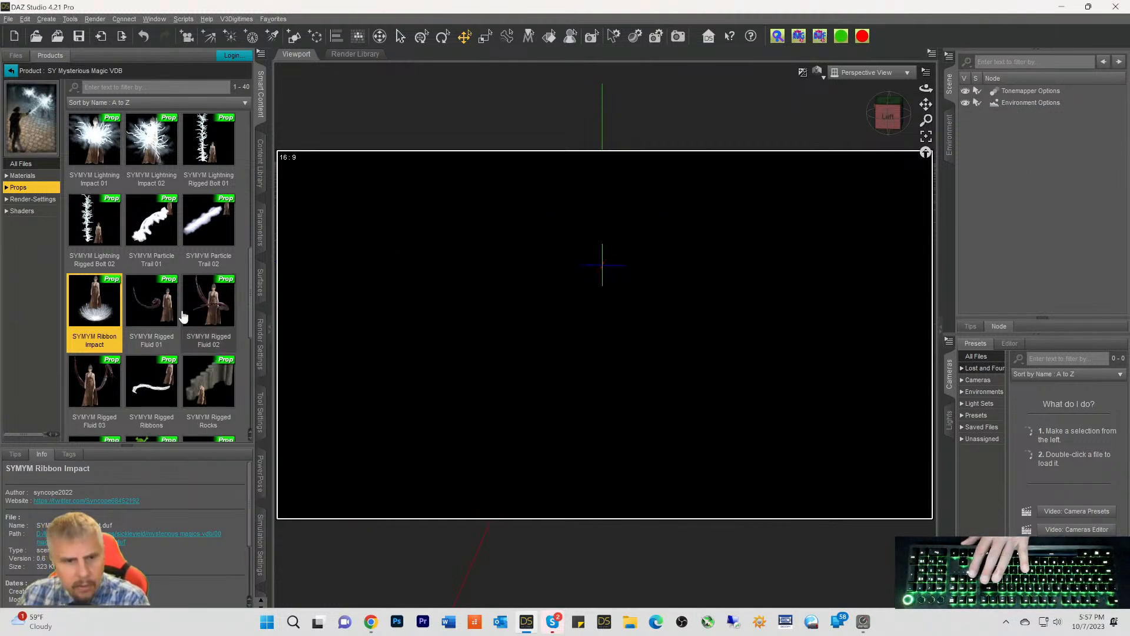
pyautogui.doubleClick(157, 311)
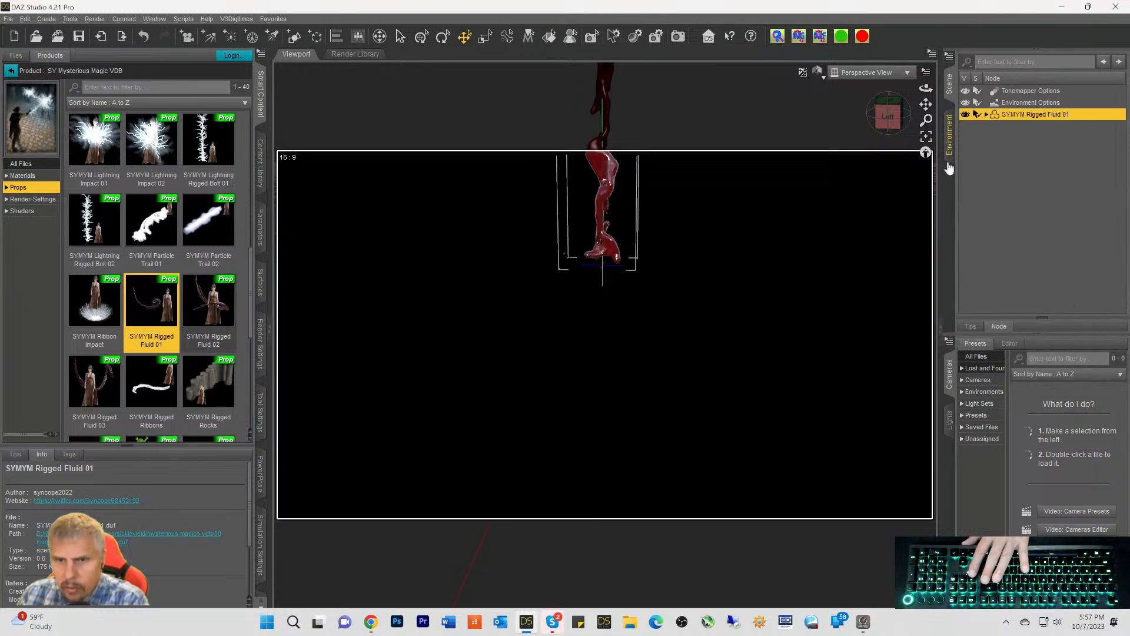
pyautogui.click(925, 140)
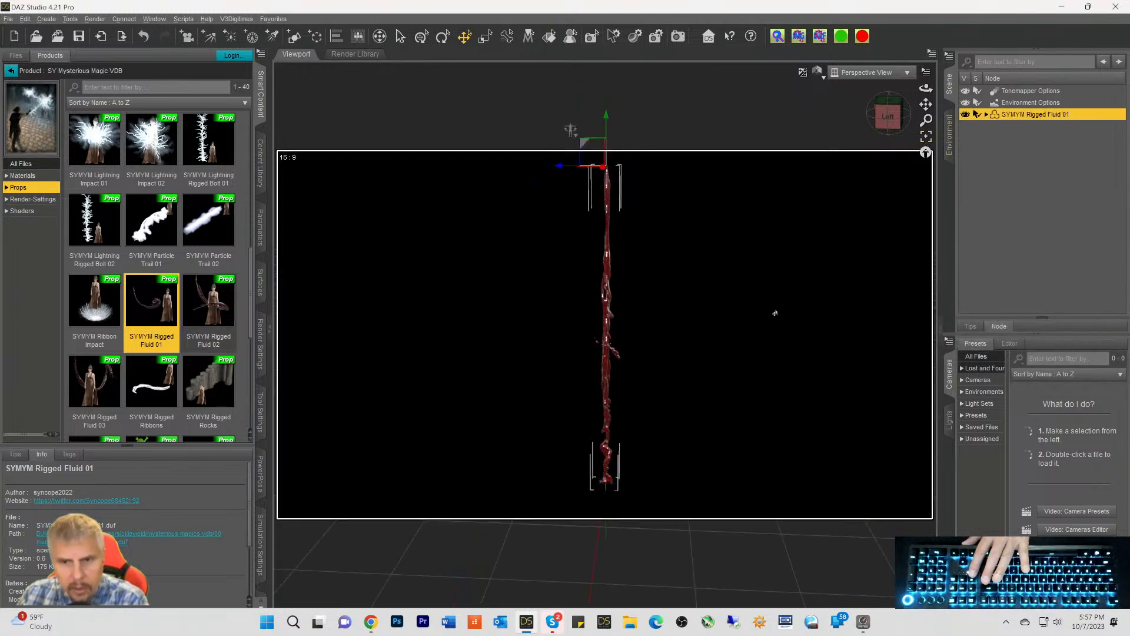
pyautogui.scroll(-1, 605, 334)
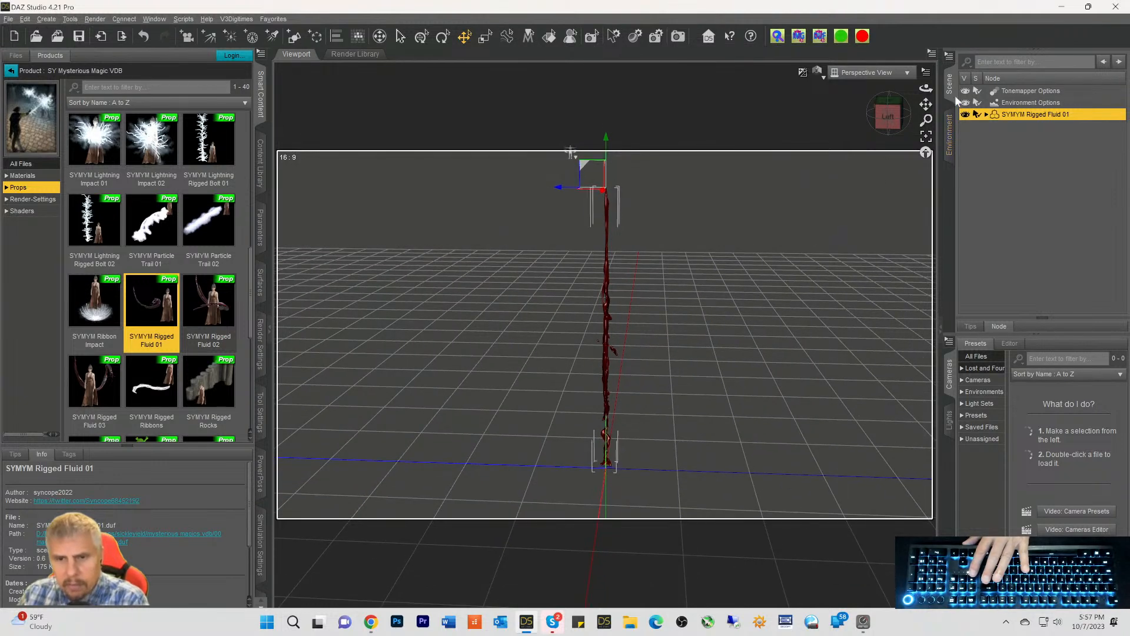
pyautogui.press('Right')
pyautogui.press('Right')
pyautogui.press('Right')
pyautogui.press('Right')
pyautogui.press('Right')
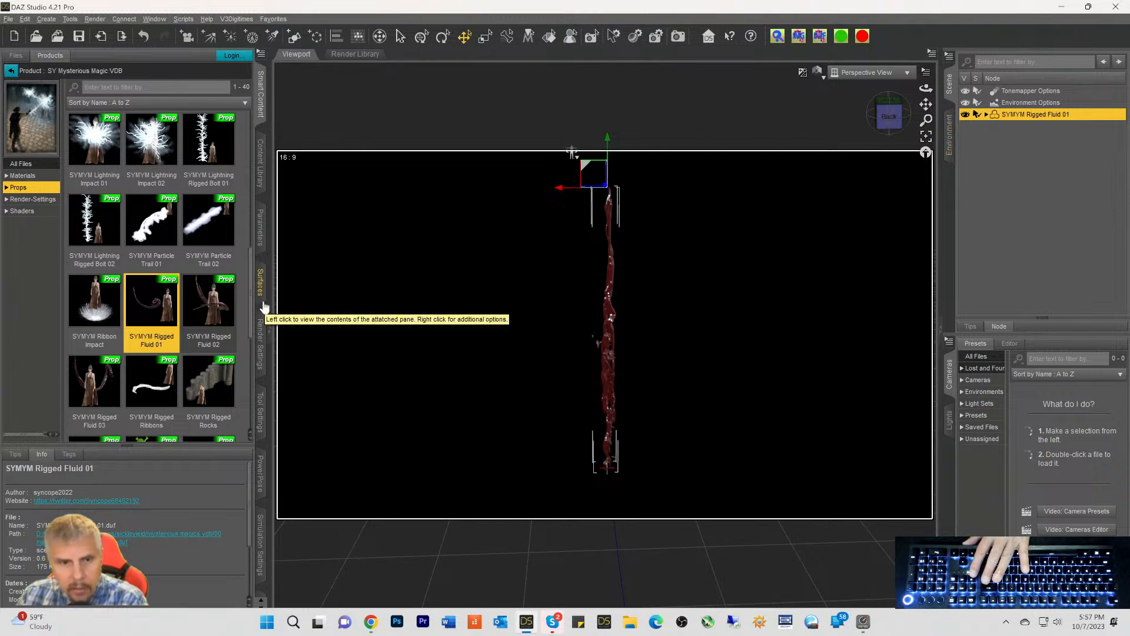
# Examine SYMYM Rigged Fluid 01 up close along with its currently used surface settings and its transform parameters
pyautogui.click(260, 283)
pyautogui.click(52, 105)
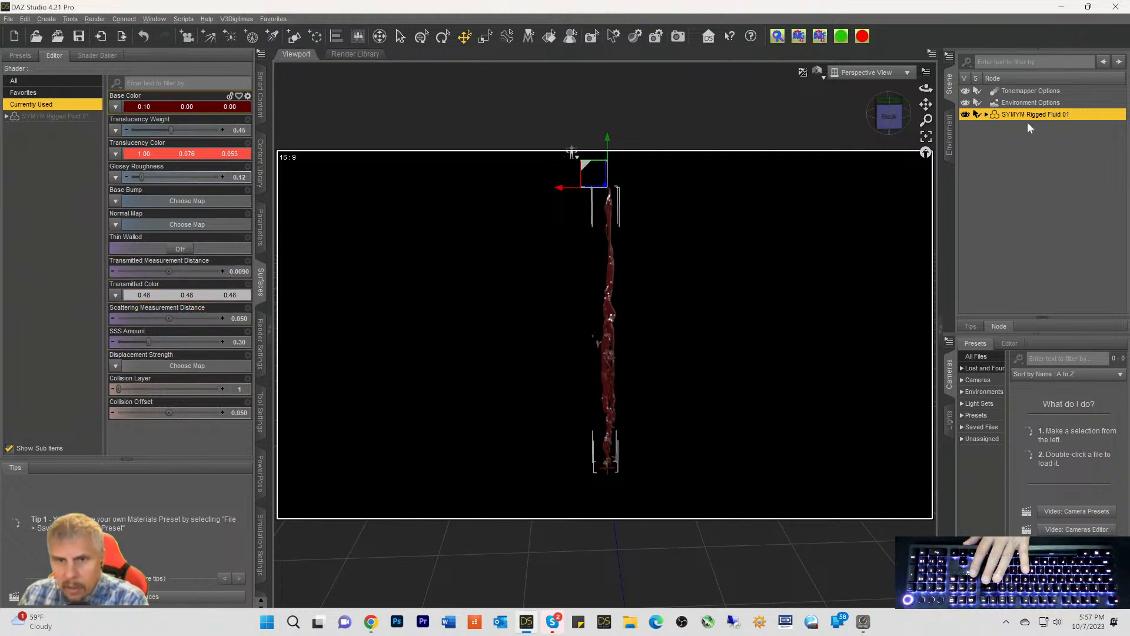
pyautogui.hotkey('ctrl', '9')
pyautogui.scroll(1, 794, 322)
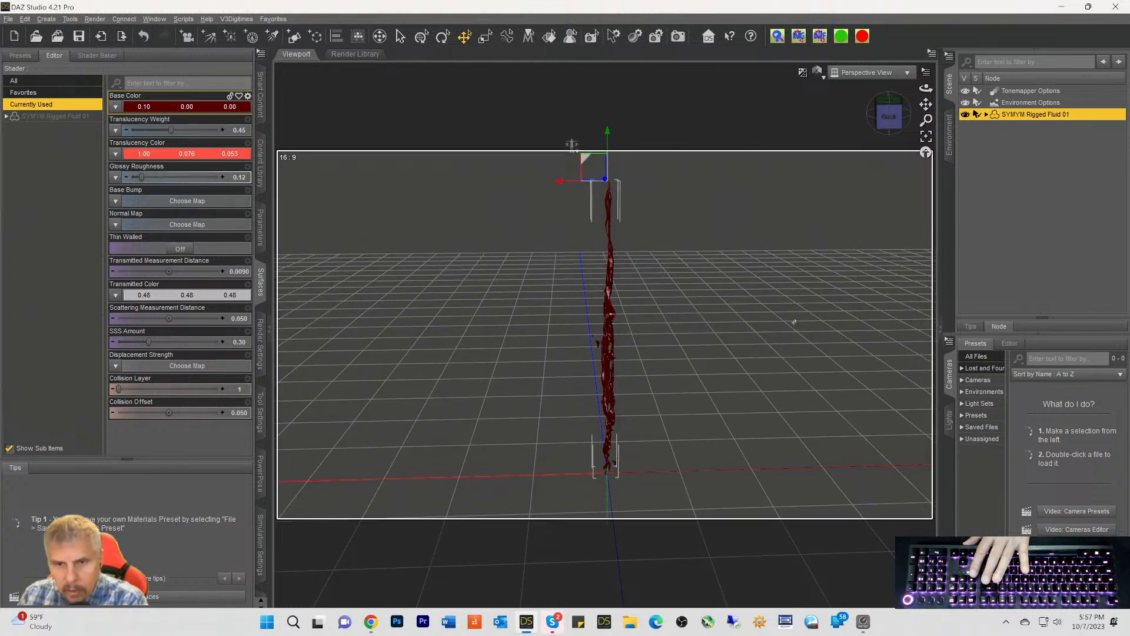
pyautogui.scroll(3, 794, 321)
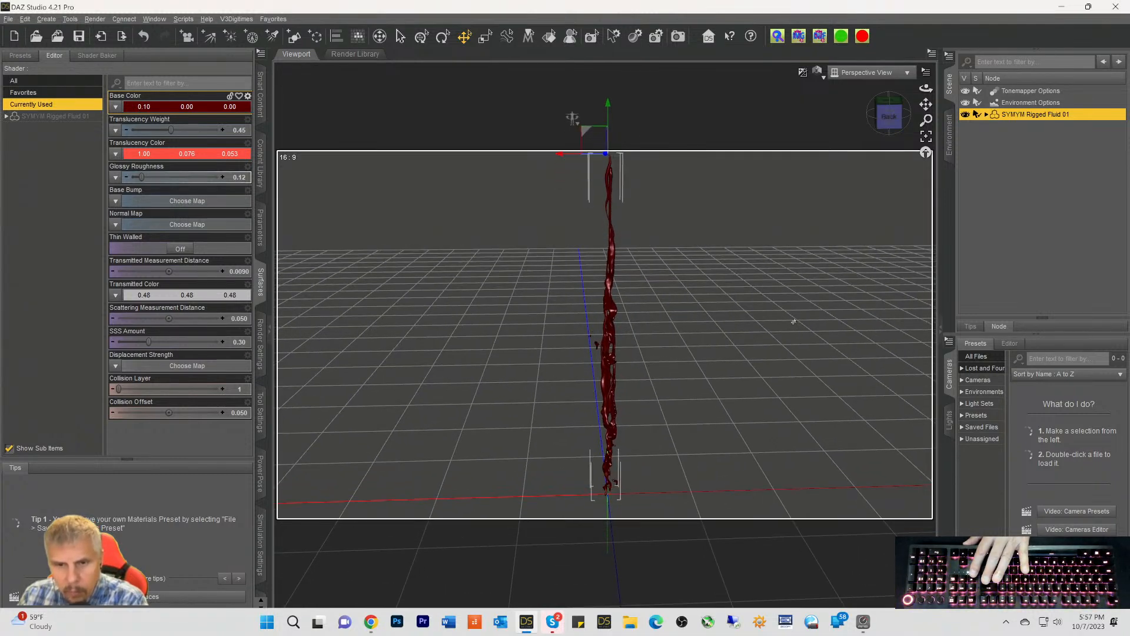
pyautogui.scroll(2, 794, 321)
pyautogui.hotkey('ctrl', '0')
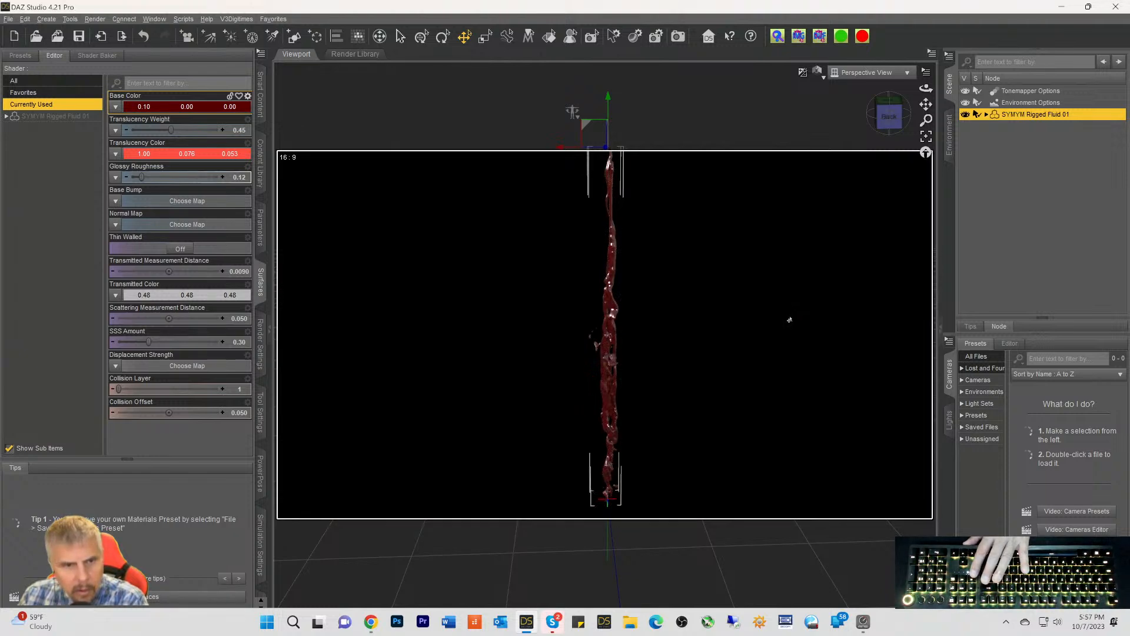
pyautogui.click(259, 241)
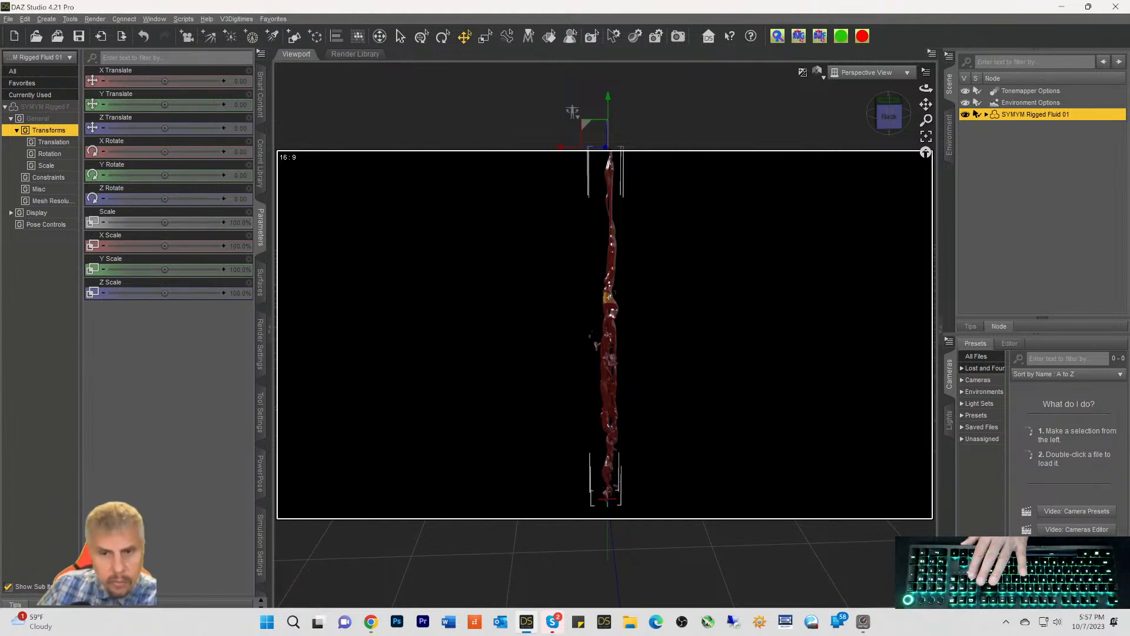
# Delete SYMYM Rigged Fluid 01 and load the SYMYM Rigged Fluid 02 prop from the SY Mysterious Magic VDB product
pyautogui.press('Delete')
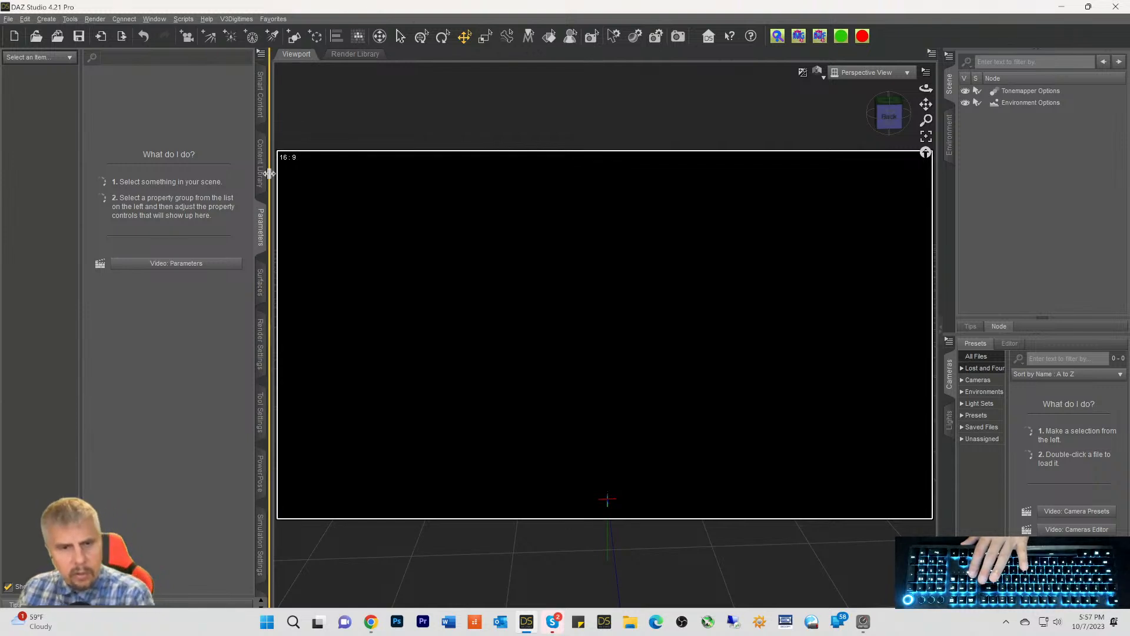
pyautogui.click(262, 111)
pyautogui.click(208, 305)
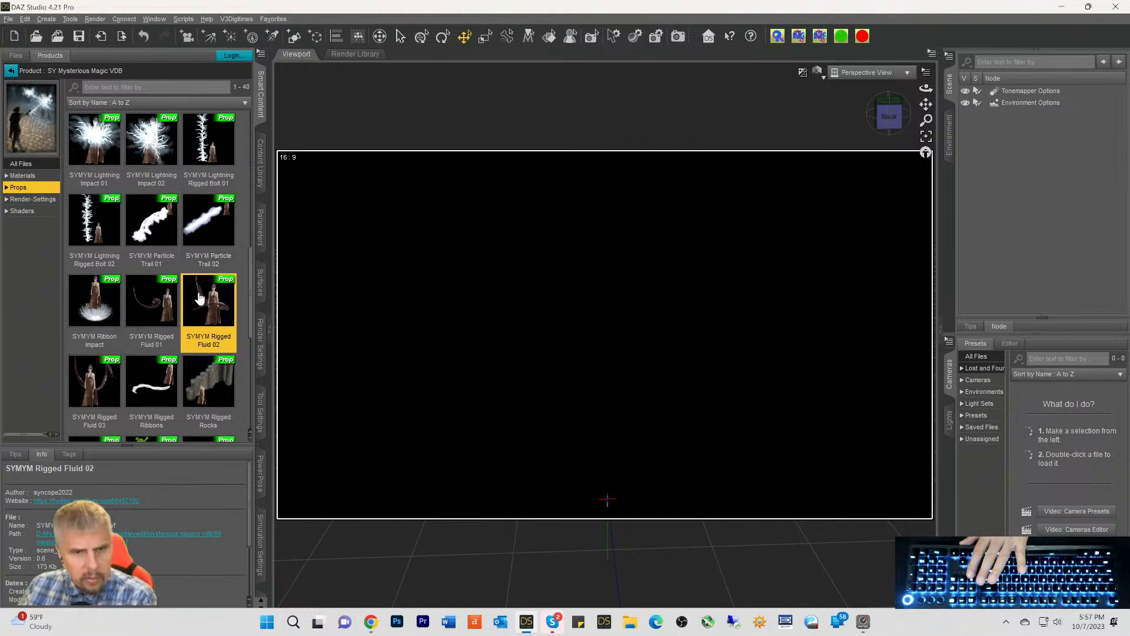
pyautogui.doubleClick(207, 305)
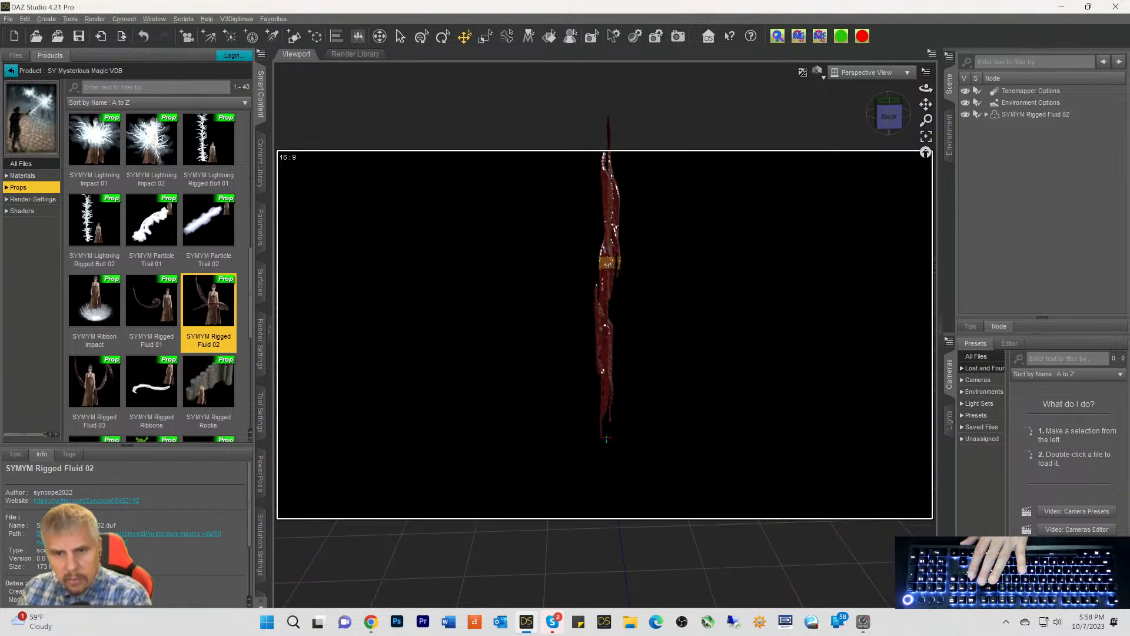
# Select individual bones along SYMYM Rigged Fluid 02 in the viewport, starting with Fluid11 and ending on Fluid07
pyautogui.click(613, 236)
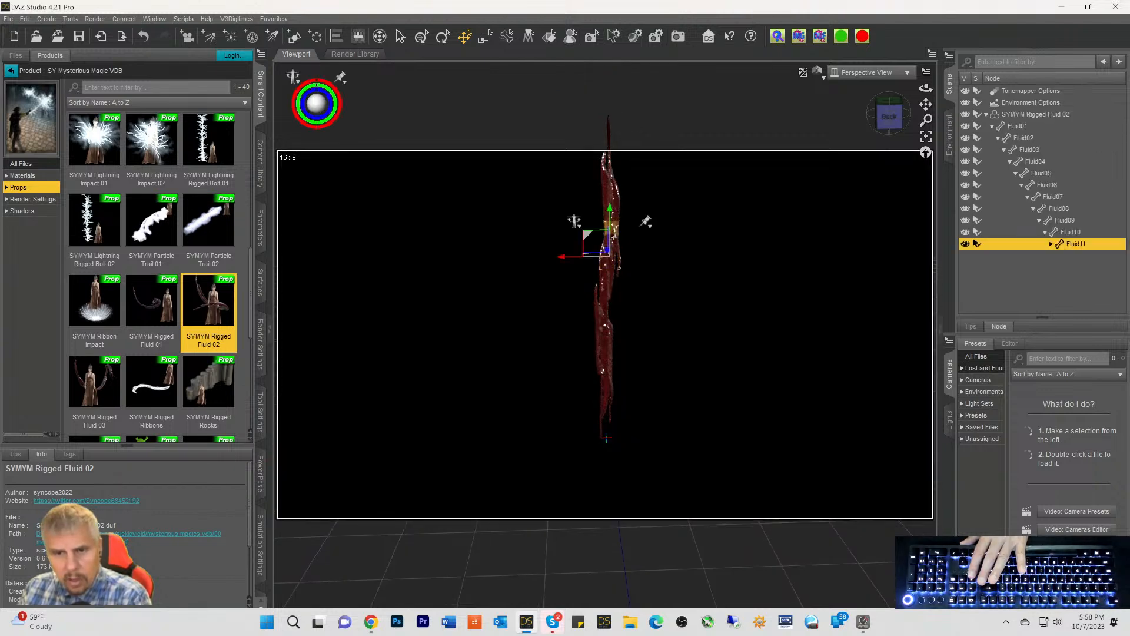
pyautogui.click(612, 213)
pyautogui.click(613, 197)
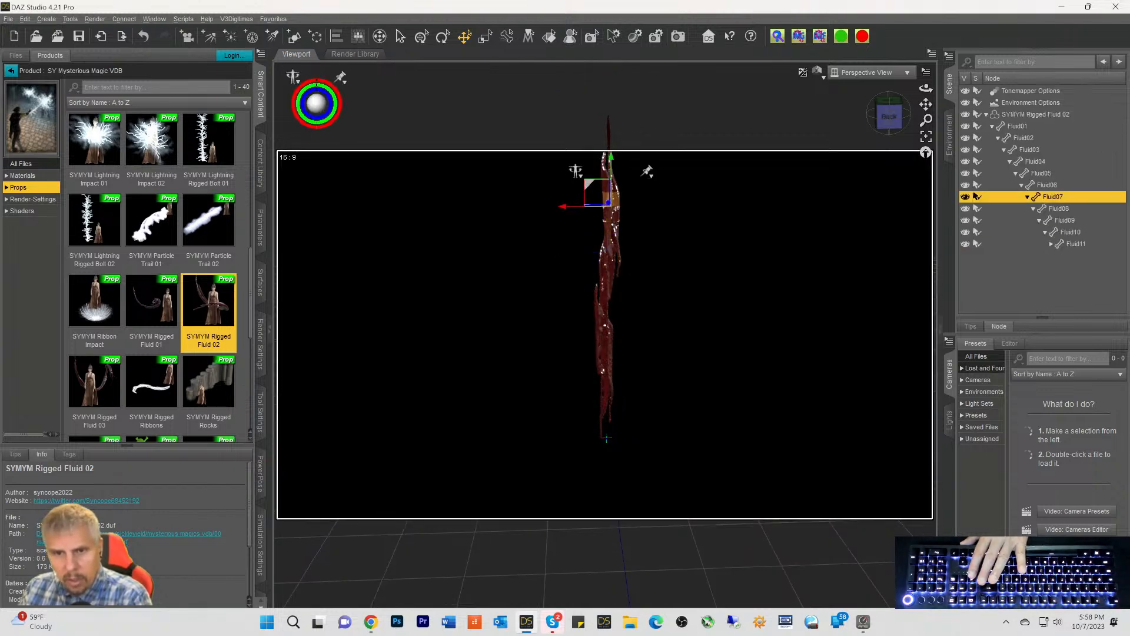
# Bend the lower part of the fluid strand sideways from an upper bone and switch the viewport to textured shading
pyautogui.click(611, 182)
pyautogui.click(610, 167)
pyautogui.moveTo(605, 288); pyautogui.dragTo(495, 187)
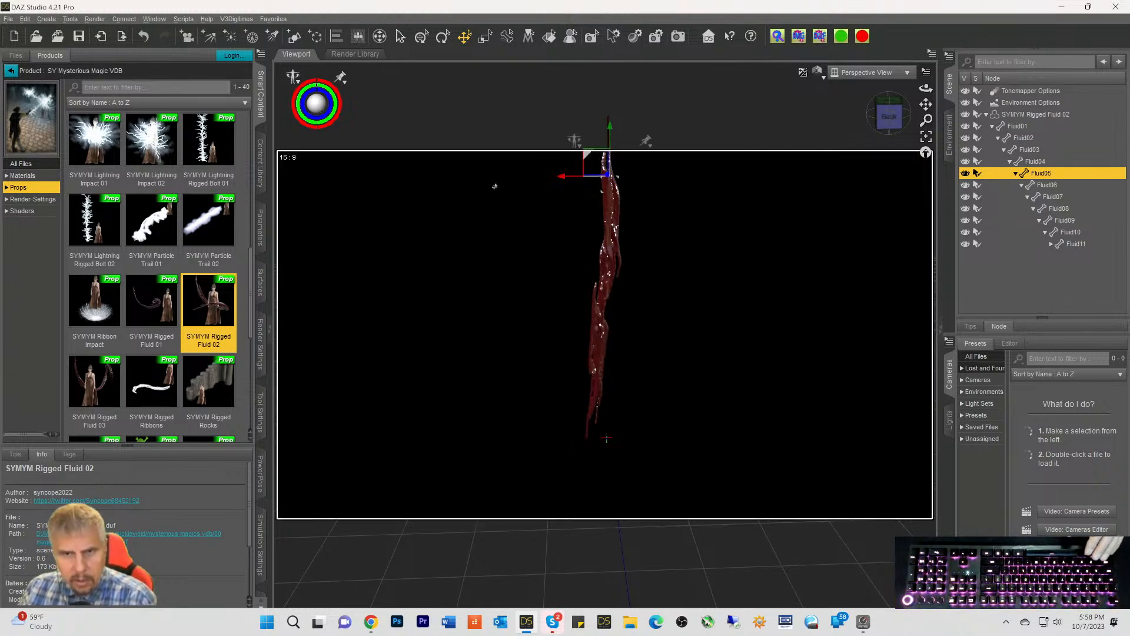
pyautogui.hotkey('ctrl', '9')
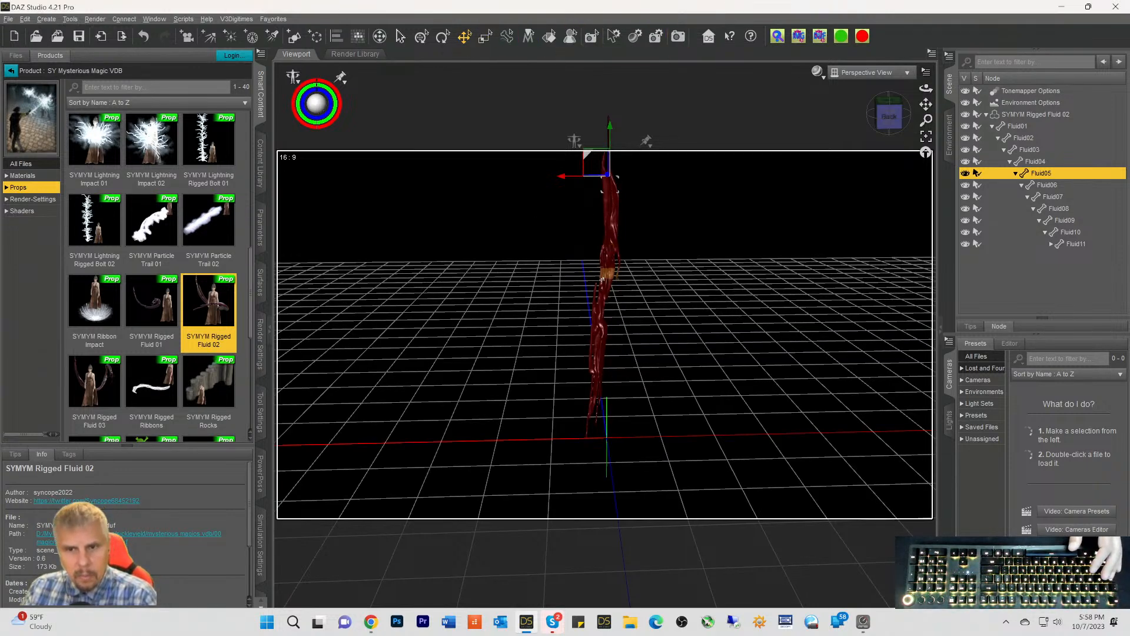
# Rotate the Fluid12 and Fluid14 bones to swing the lower half of the strand outward
pyautogui.click(609, 273)
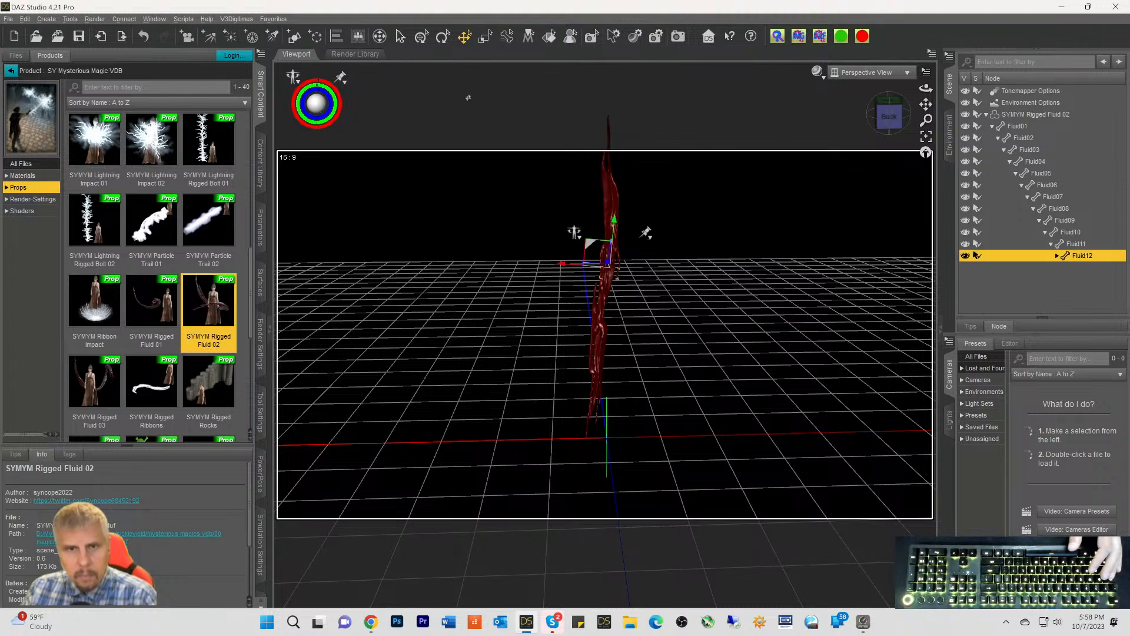
pyautogui.click(443, 37)
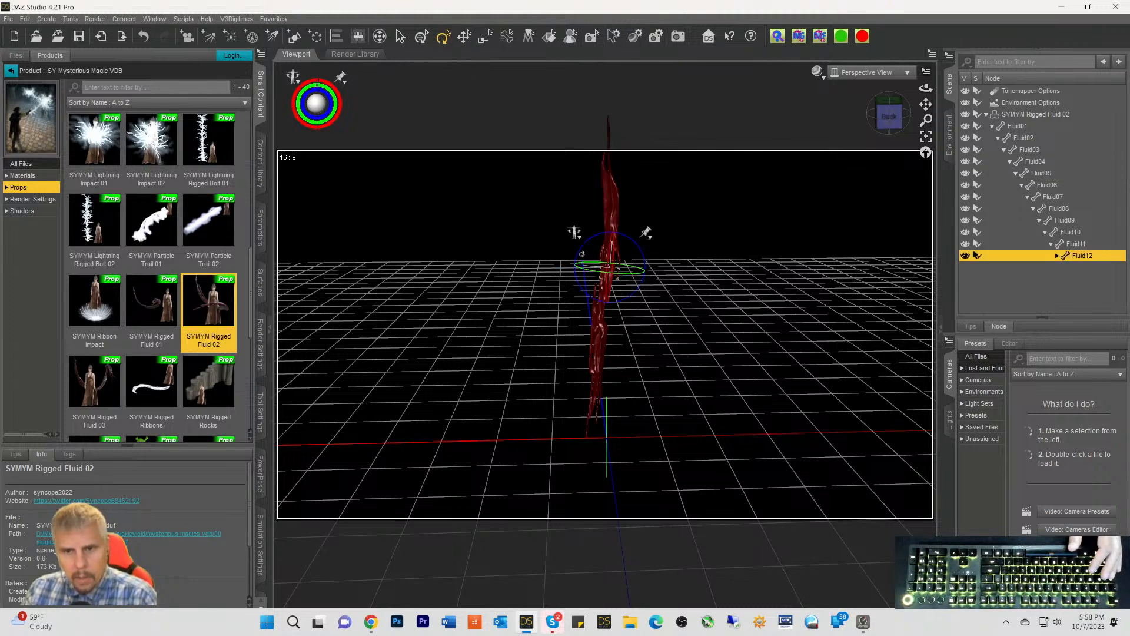
pyautogui.moveTo(581, 253); pyautogui.dragTo(580, 260)
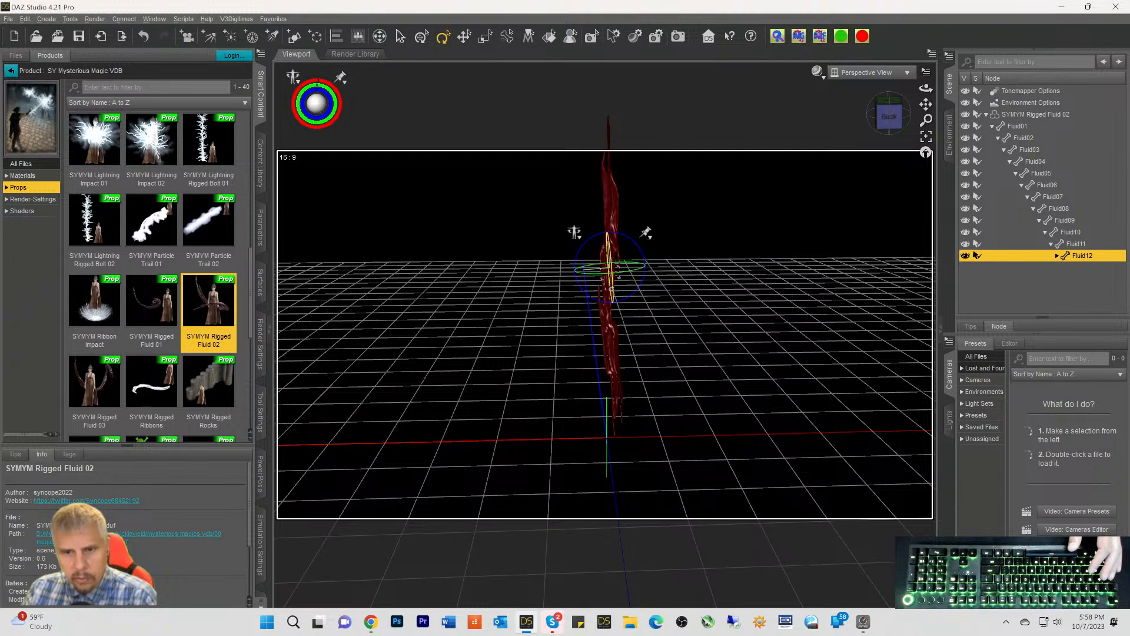
pyautogui.click(607, 290)
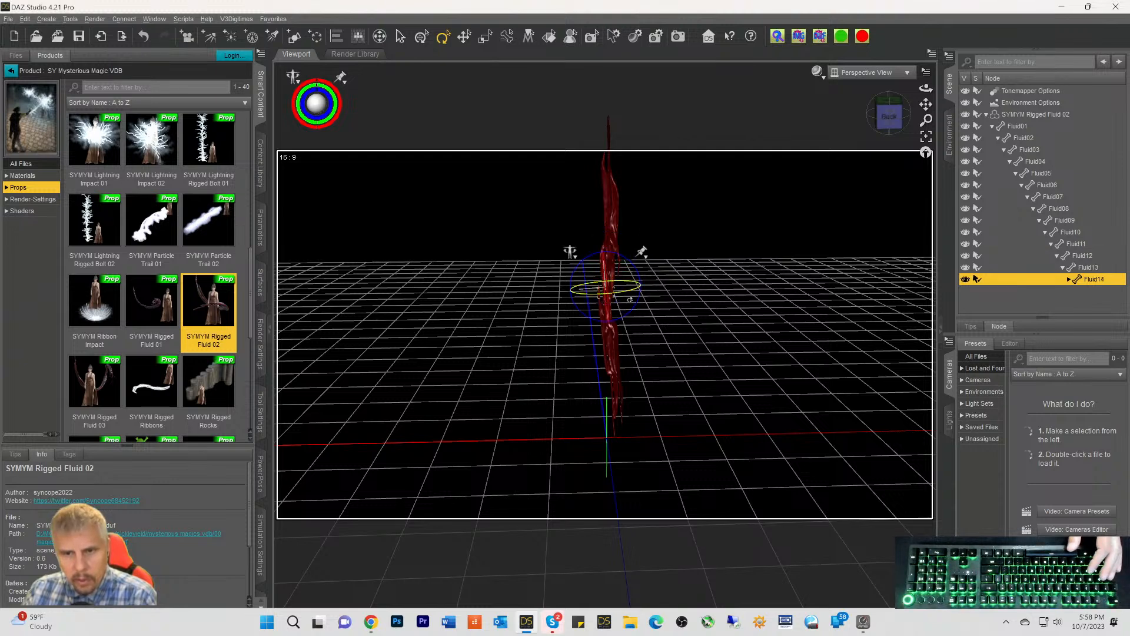
pyautogui.moveTo(637, 309); pyautogui.dragTo(639, 307)
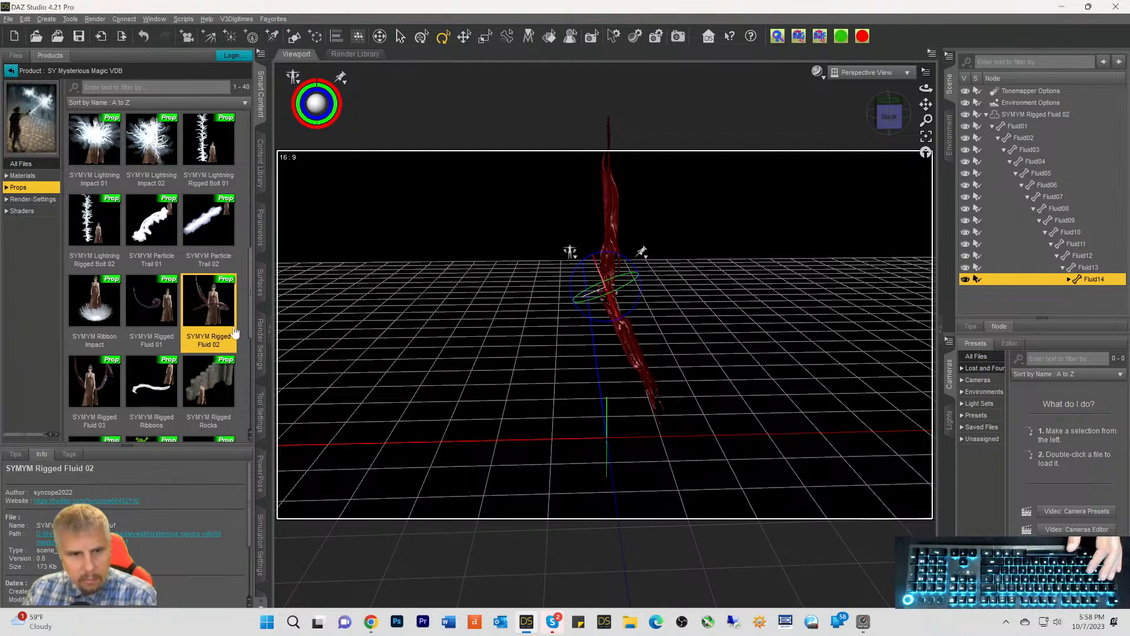
# Rotate two bones further down the chain, ending with Fluid24, to curl the strand's tip out horizontally
pyautogui.click(627, 332)
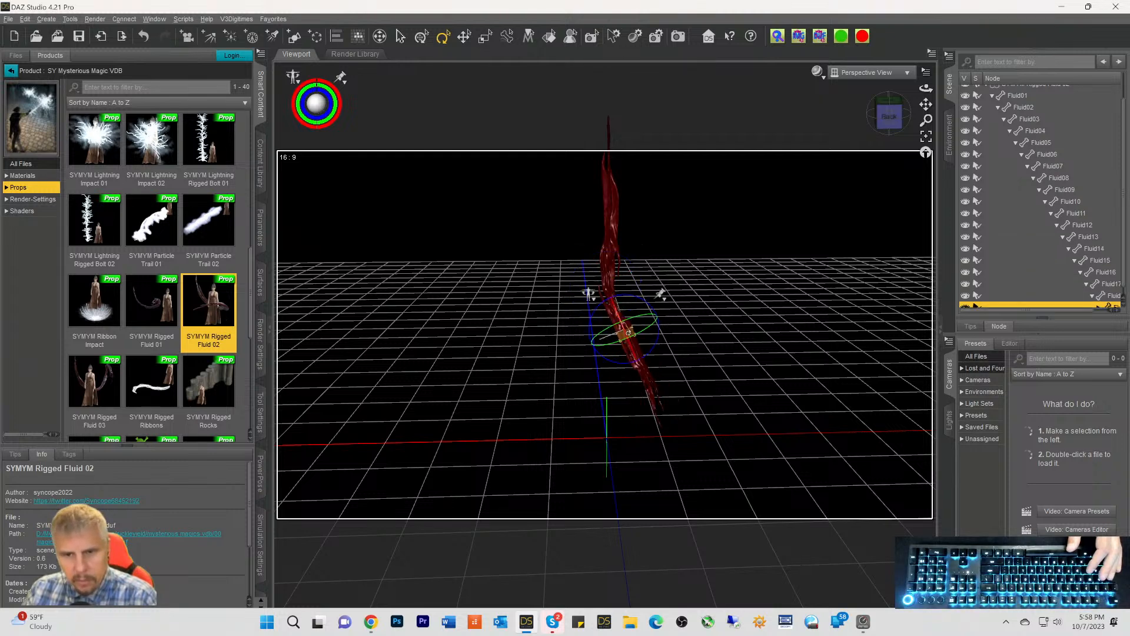
pyautogui.moveTo(657, 339); pyautogui.dragTo(652, 345)
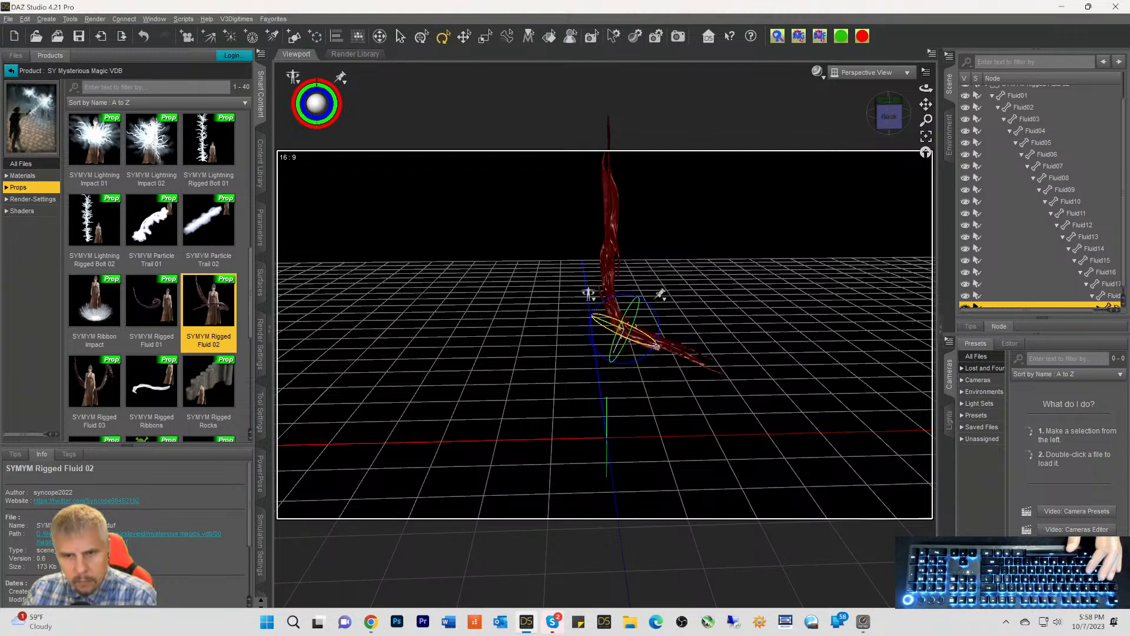
pyautogui.click(666, 345)
pyautogui.moveTo(698, 347); pyautogui.dragTo(693, 331)
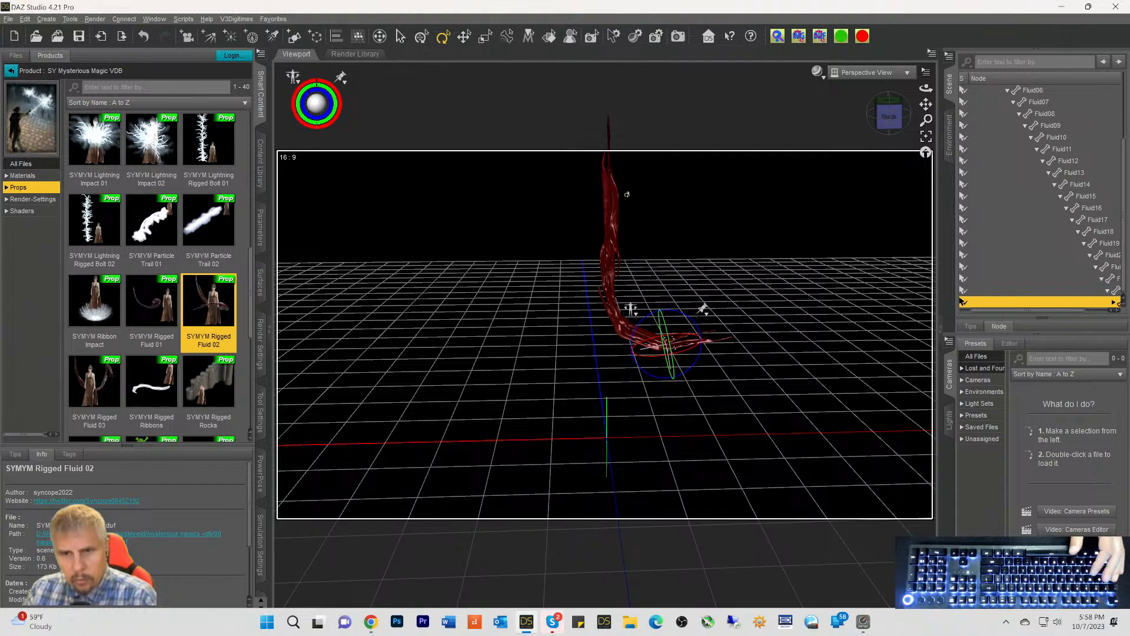
# Thicken the whole SYMYM Rigged Fluid 02 prop by setting its Z Scale to 270.4%
pyautogui.moveTo(891, 125); pyautogui.dragTo(807, 161)
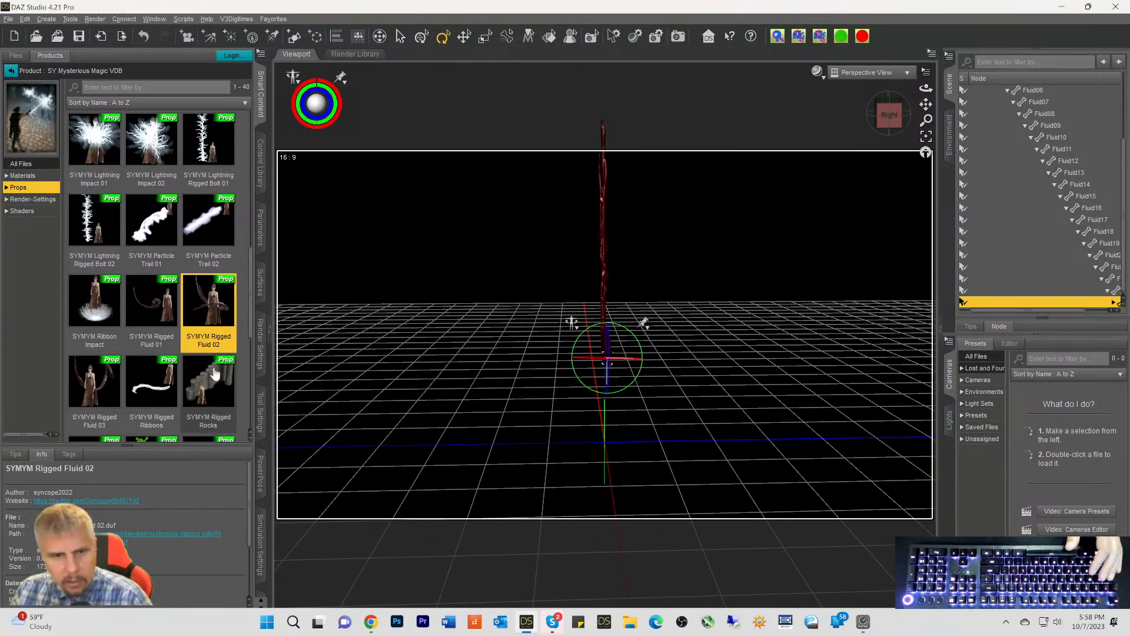
pyautogui.click(261, 234)
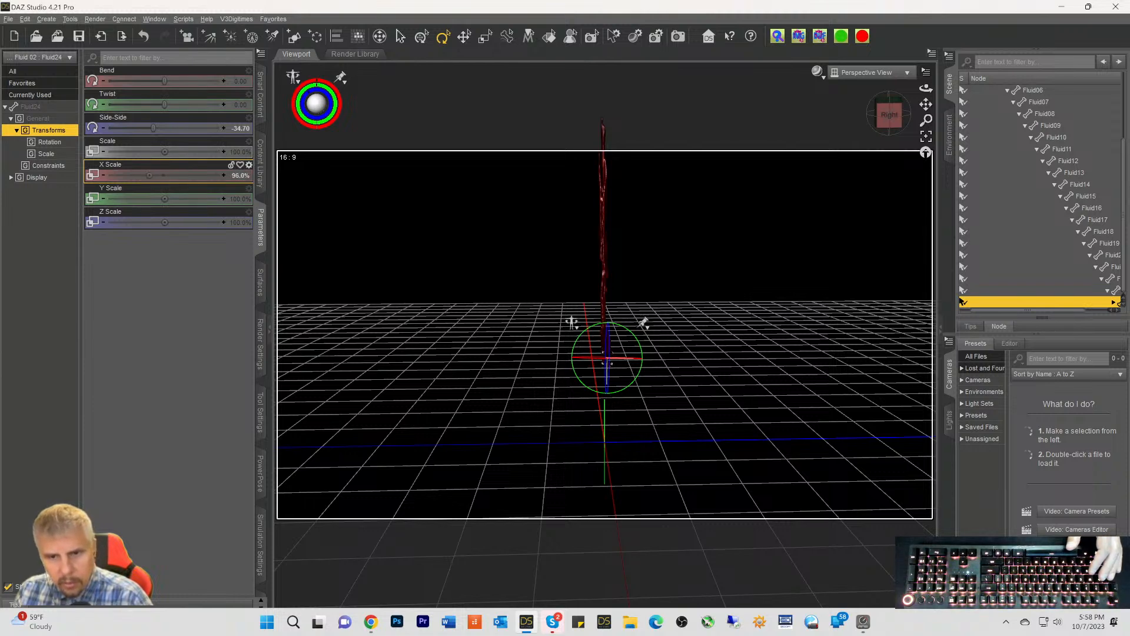
pyautogui.scroll(3, 1007, 238)
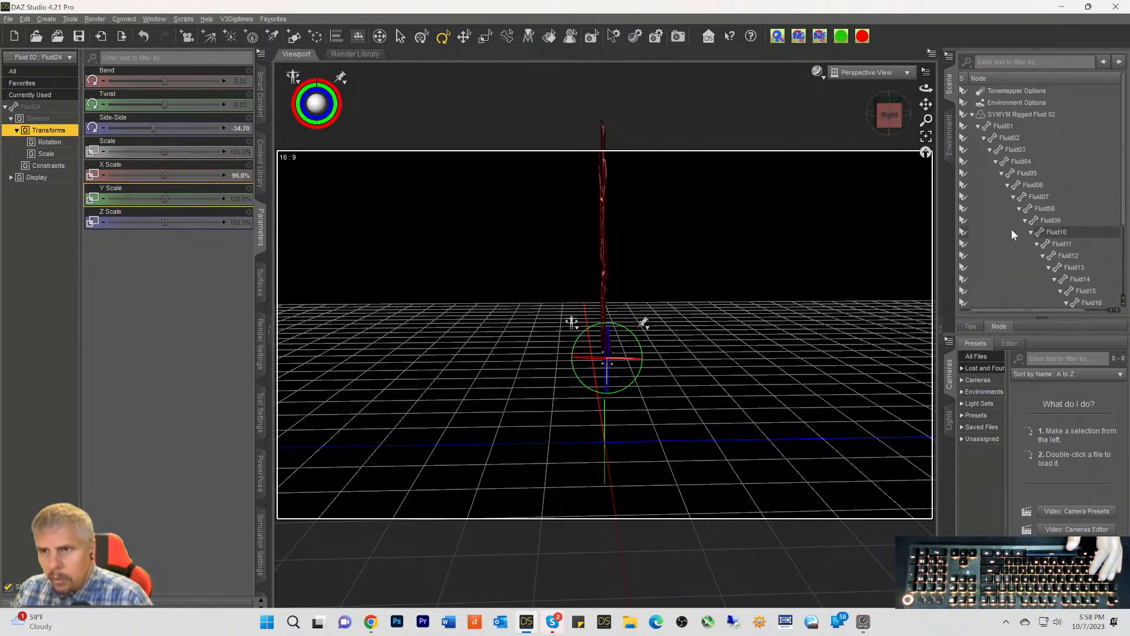
pyautogui.click(1015, 116)
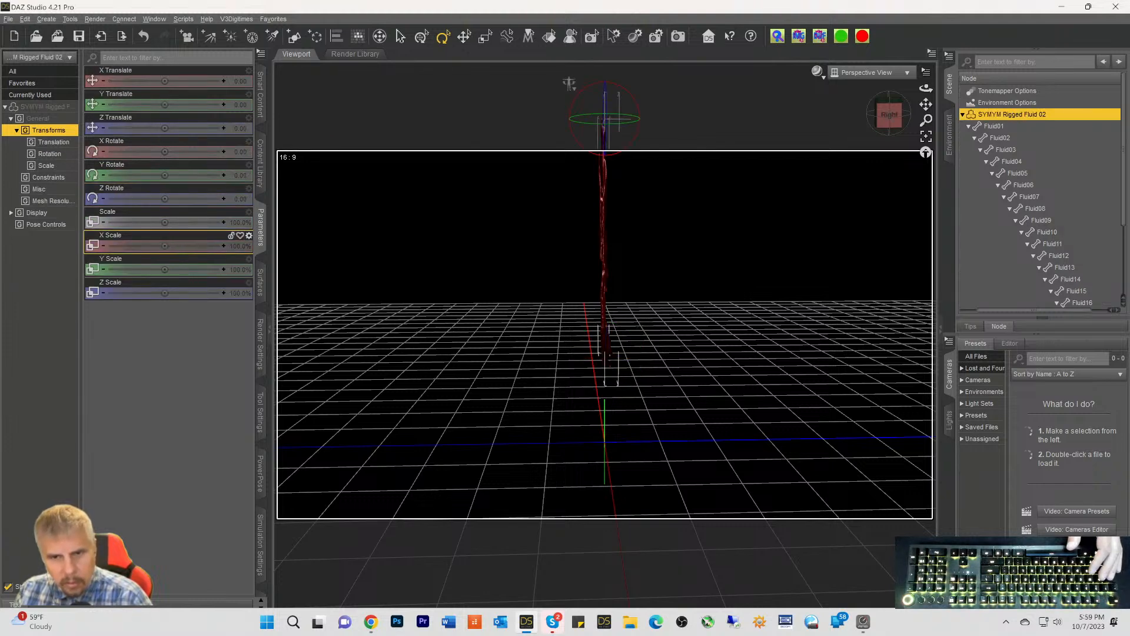
pyautogui.moveTo(187, 245); pyautogui.dragTo(193, 245)
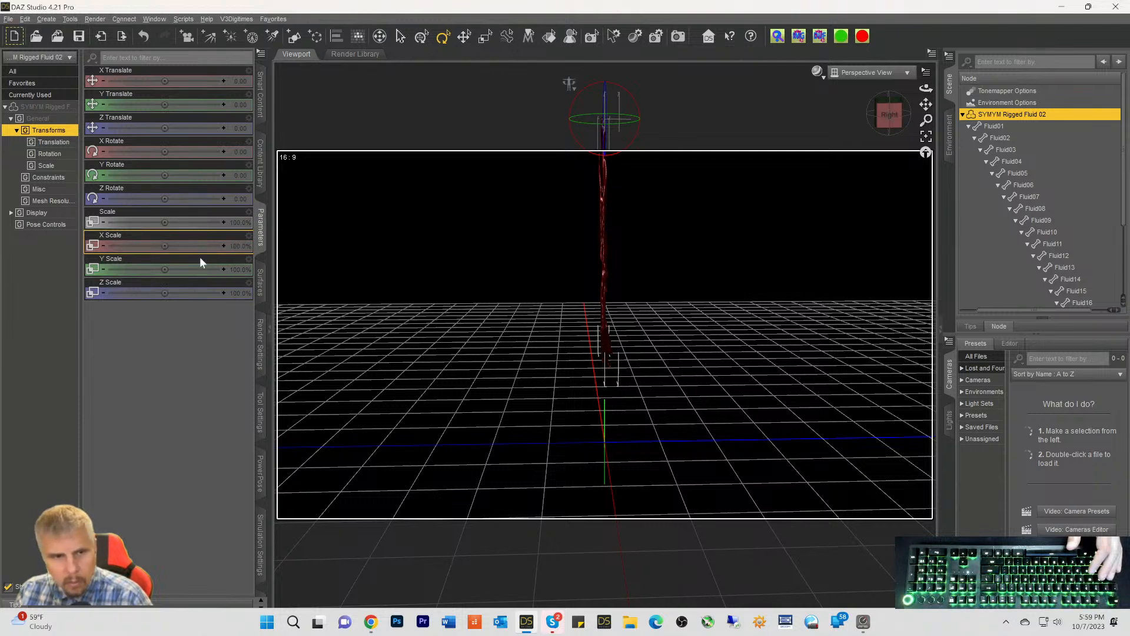
pyautogui.moveTo(163, 295); pyautogui.dragTo(165, 300)
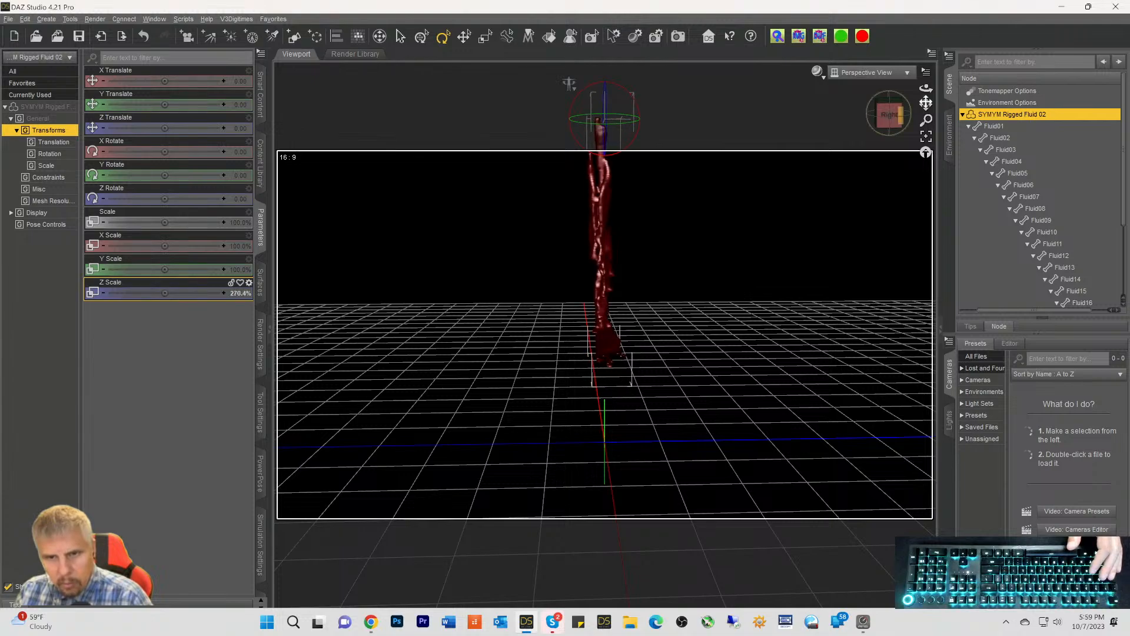
# Try to apply a geometry conversion to the SYMYM Rigged Fluid 02 prop and dismiss the dialog
pyautogui.moveTo(876, 113)
pyautogui.mouseDown()
pyautogui.moveTo(846, 113)
pyautogui.moveTo(902, 114)
pyautogui.moveTo(879, 103)
pyautogui.moveTo(839, 110)
pyautogui.moveTo(869, 112)
pyautogui.mouseUp()
pyautogui.click(24, 19)
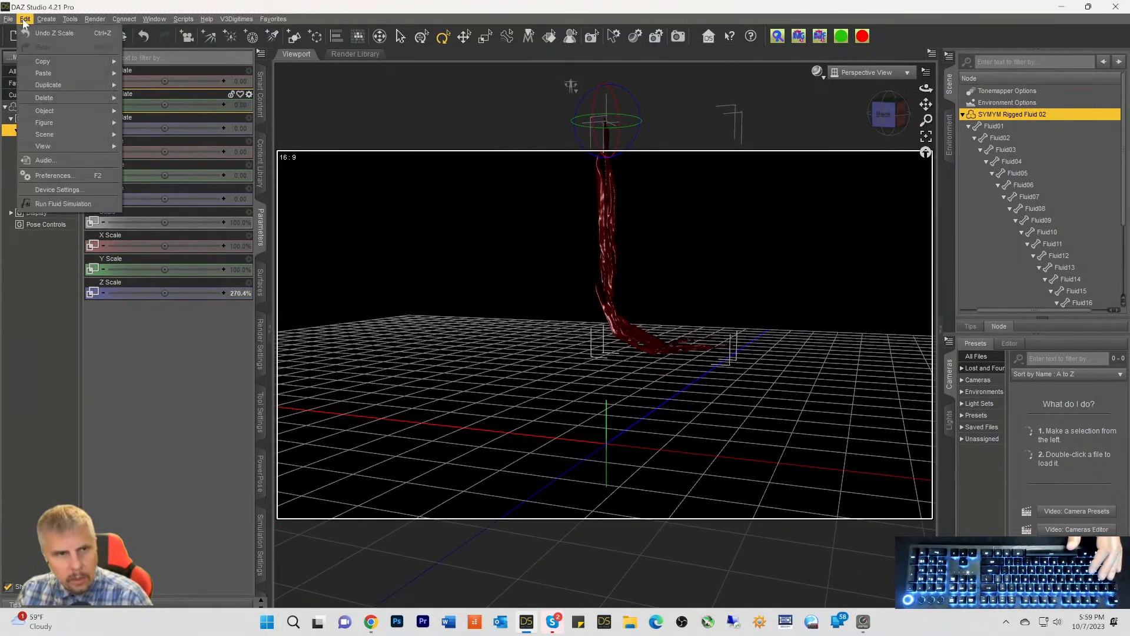
pyautogui.moveTo(48, 110)
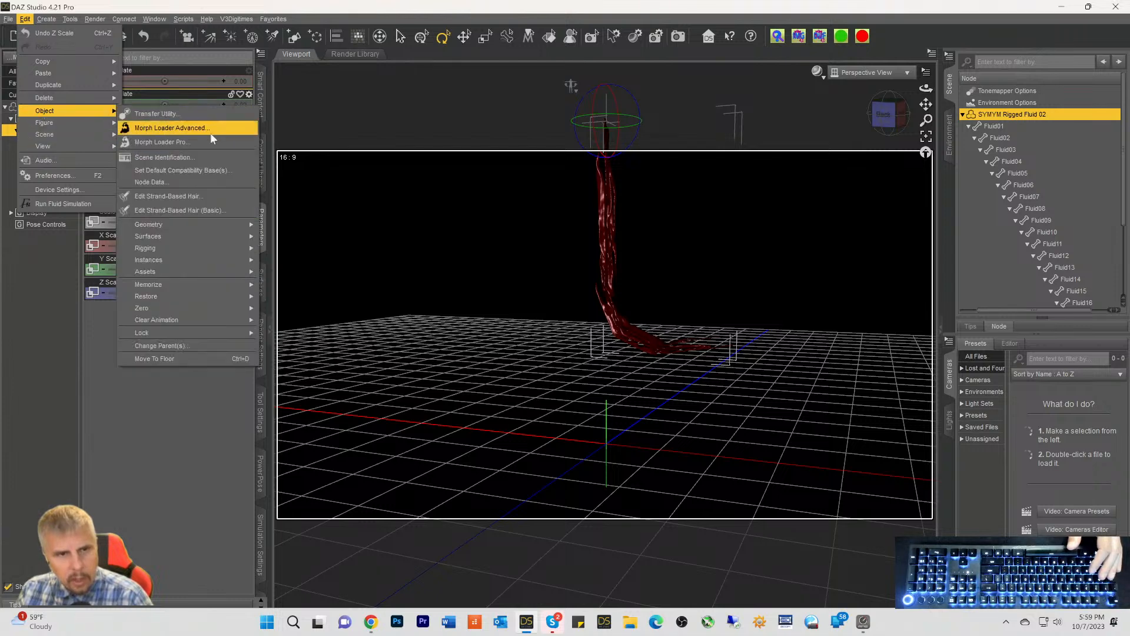
pyautogui.moveTo(157, 227)
pyautogui.click(294, 226)
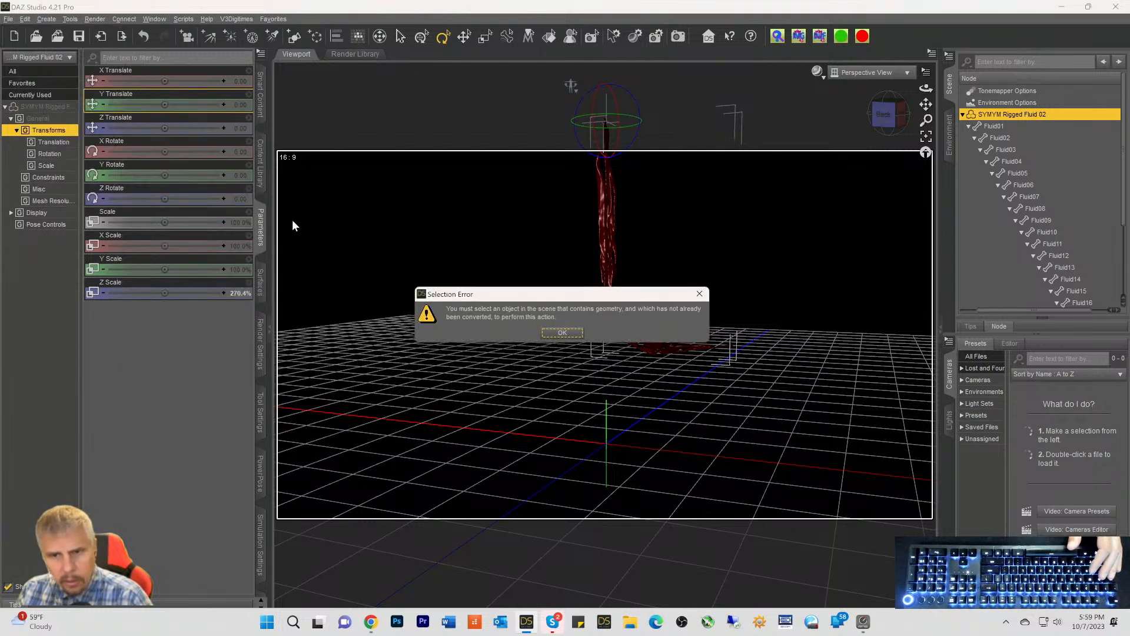
pyautogui.click(564, 333)
# Examine the thickened strand's surface and bends up close from several angles in the Iray preview
pyautogui.moveTo(883, 123); pyautogui.dragTo(896, 189)
pyautogui.scroll(-1, 889, 136)
pyautogui.scroll(1, 889, 152)
pyautogui.keyDown('alt'); pyautogui.moveTo(847, 169); pyautogui.dragTo(858, 166); pyautogui.keyUp('alt')
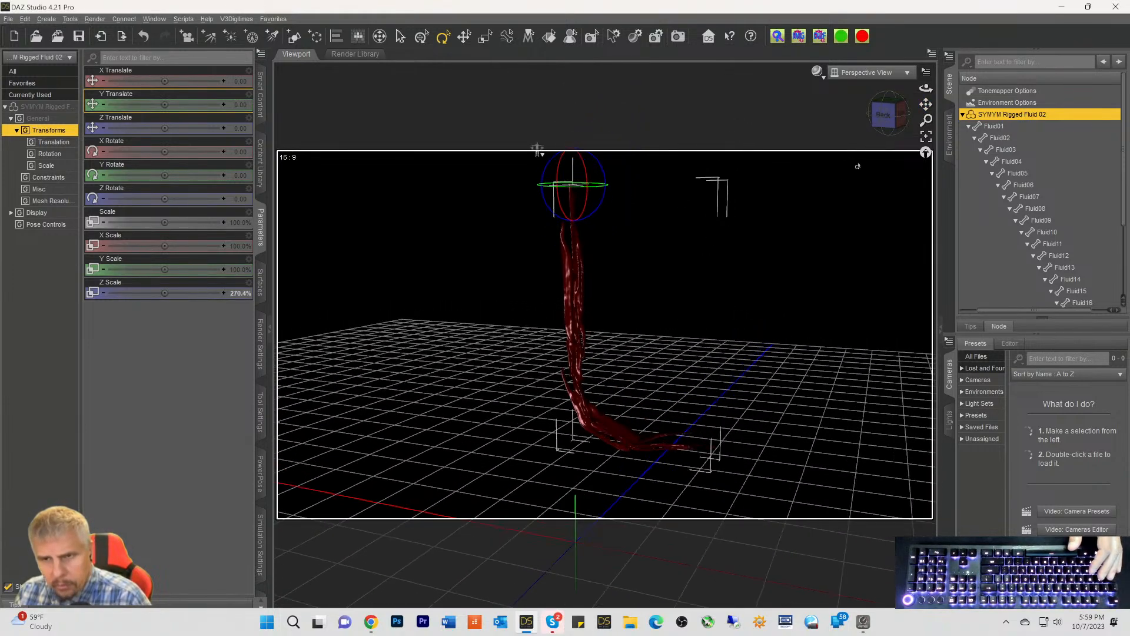
pyautogui.moveTo(926, 120); pyautogui.dragTo(926, 94)
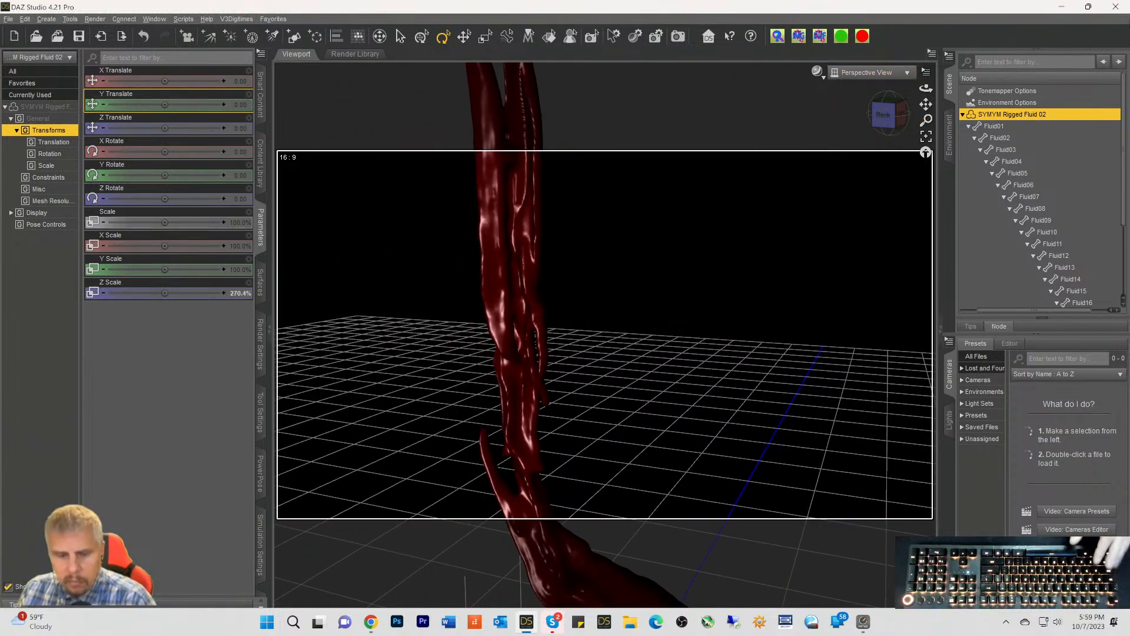
pyautogui.hotkey('ctrl', '0')
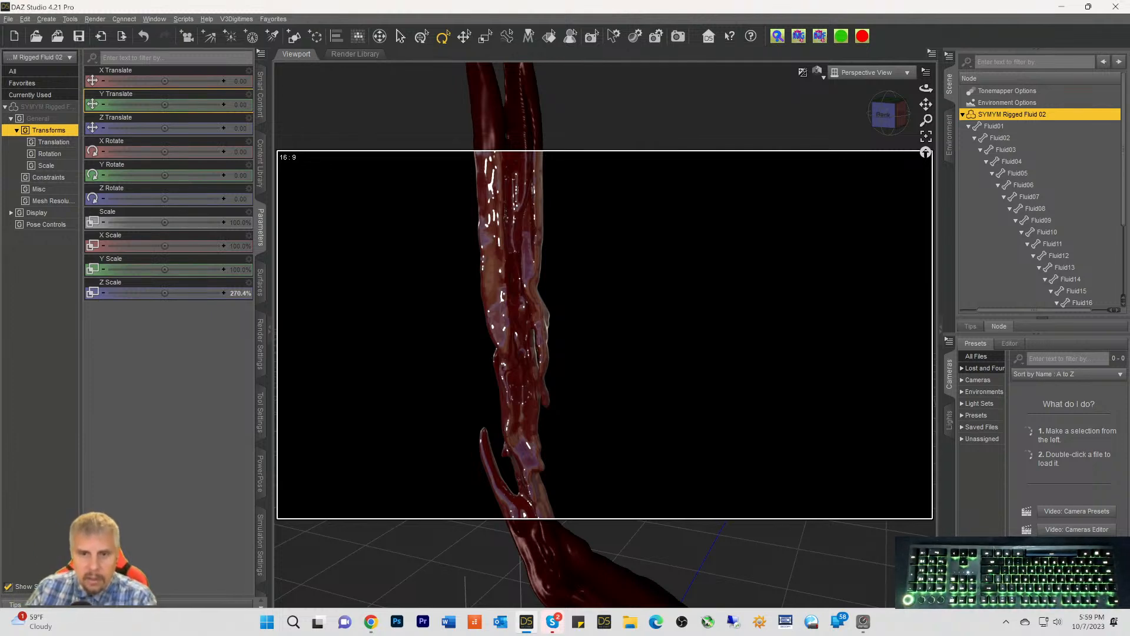
pyautogui.moveTo(888, 115); pyautogui.dragTo(824, 115)
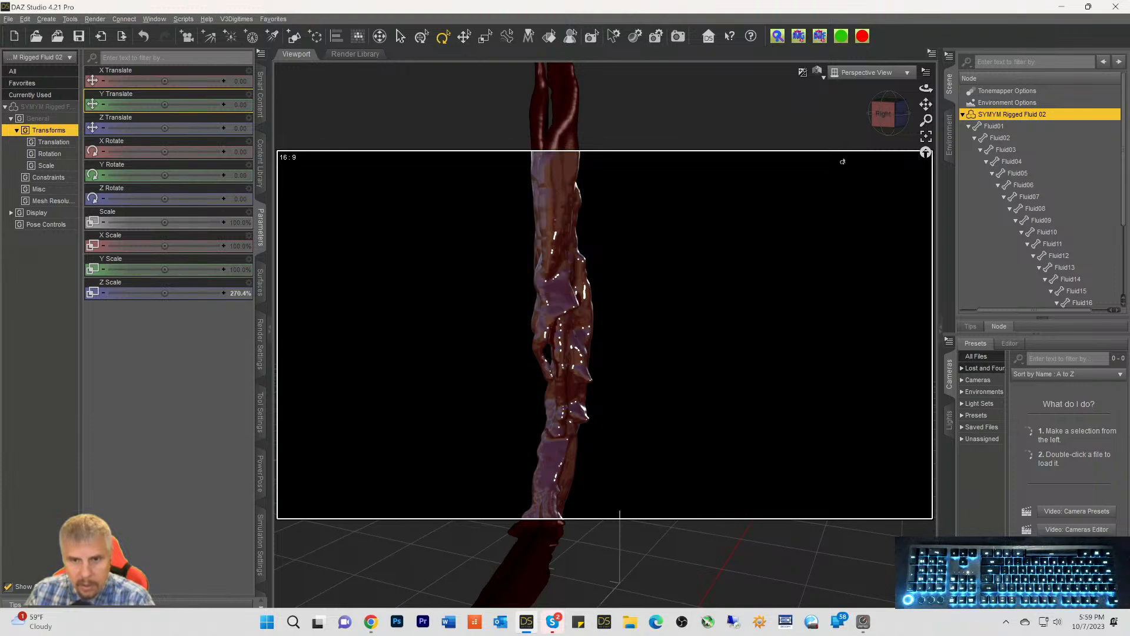
pyautogui.moveTo(876, 122)
pyautogui.mouseDown()
pyautogui.moveTo(912, 123)
pyautogui.moveTo(920, 92)
pyautogui.moveTo(891, 2)
pyautogui.mouseUp()
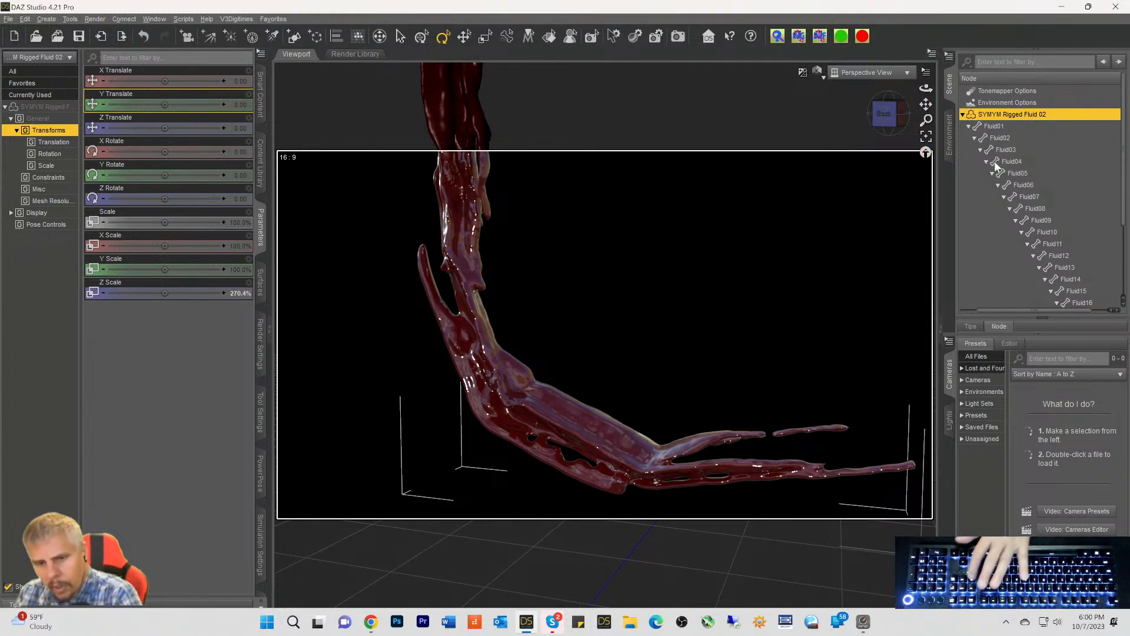
# Delete the rigged fluid and load the SYMYM Rigged Rocks prop from the SY Mysterious Magic VDB props
pyautogui.press('Delete')
pyautogui.click(260, 106)
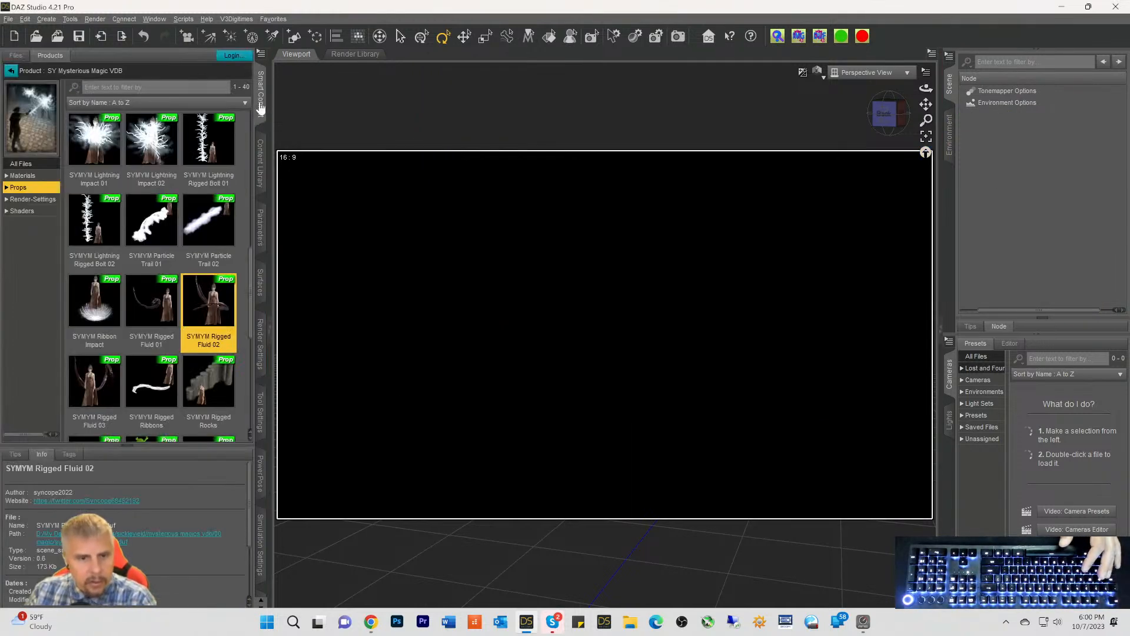
pyautogui.scroll(-4, 149, 309)
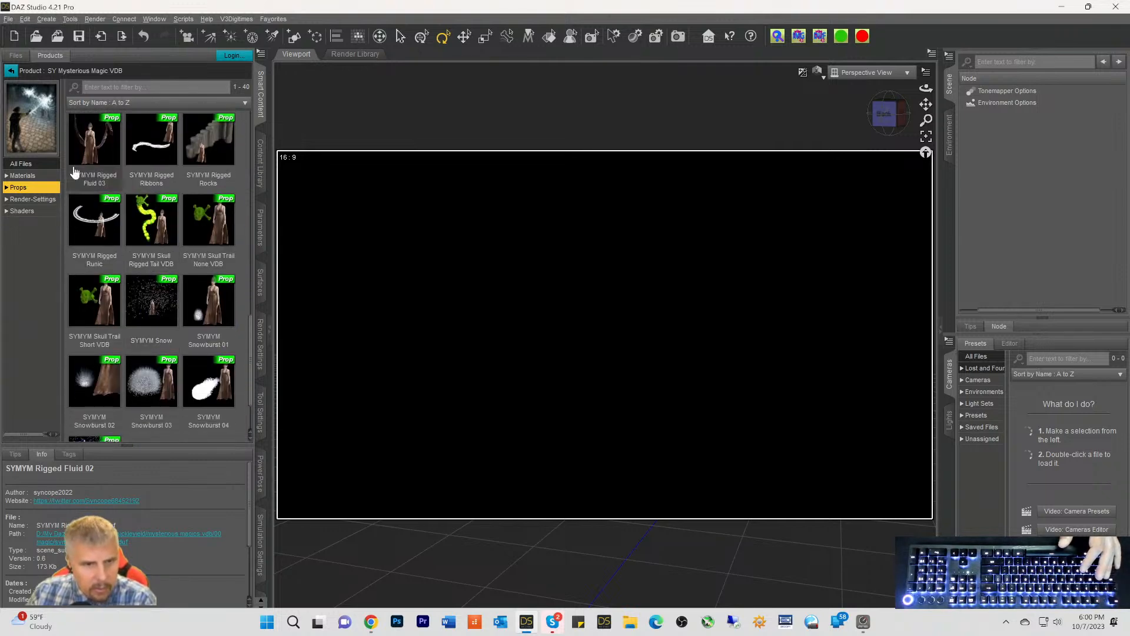
pyautogui.moveTo(148, 146)
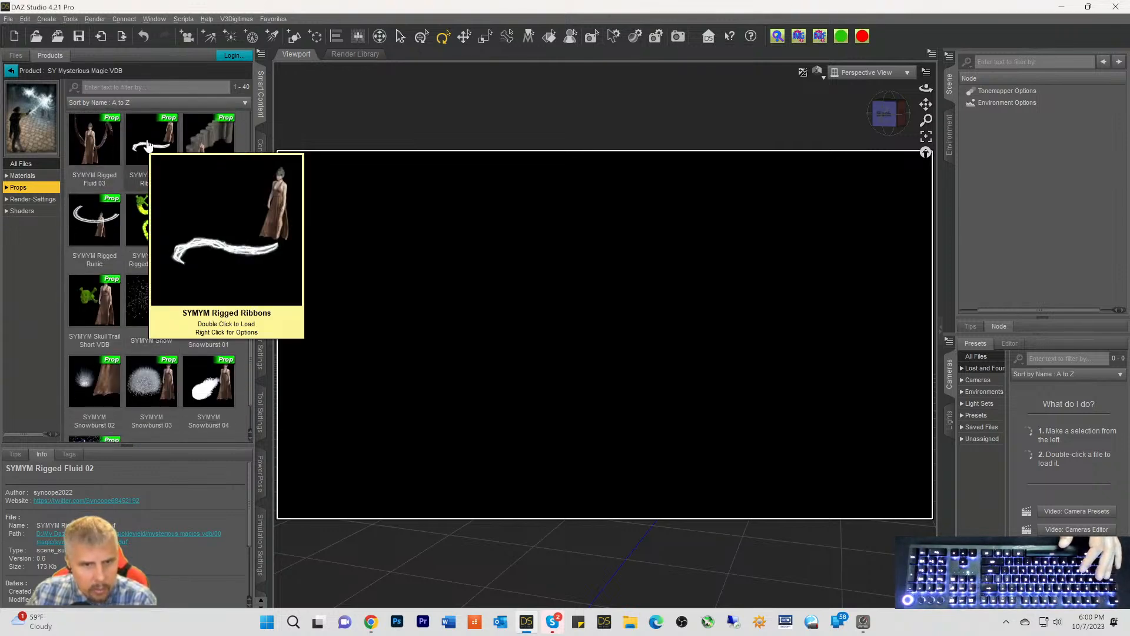
pyautogui.moveTo(87, 221)
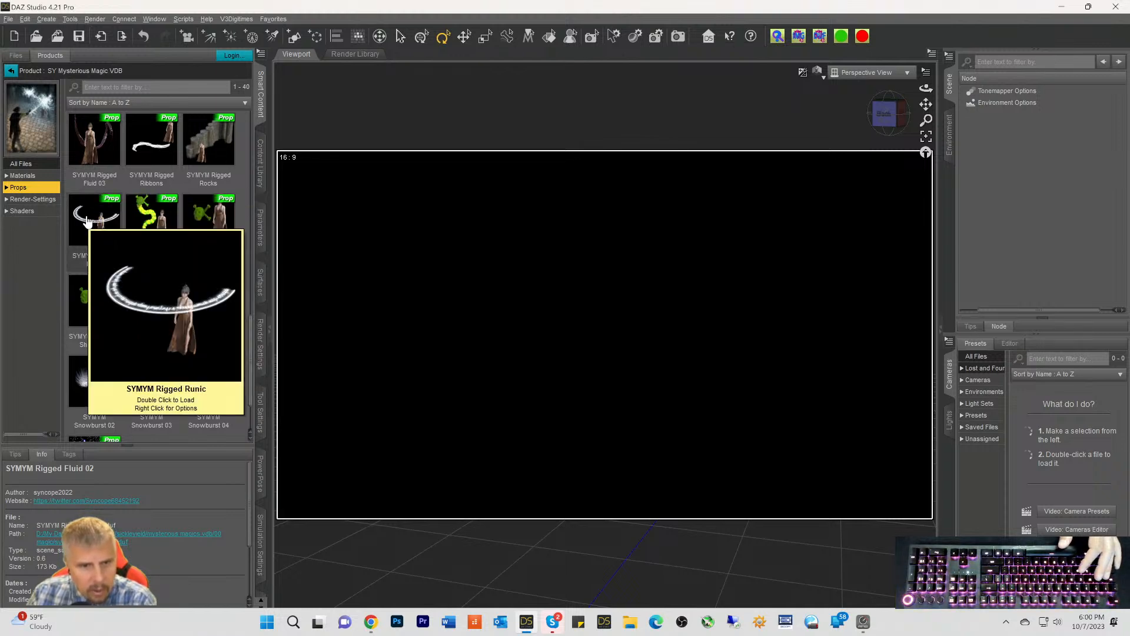
pyautogui.doubleClick(217, 147)
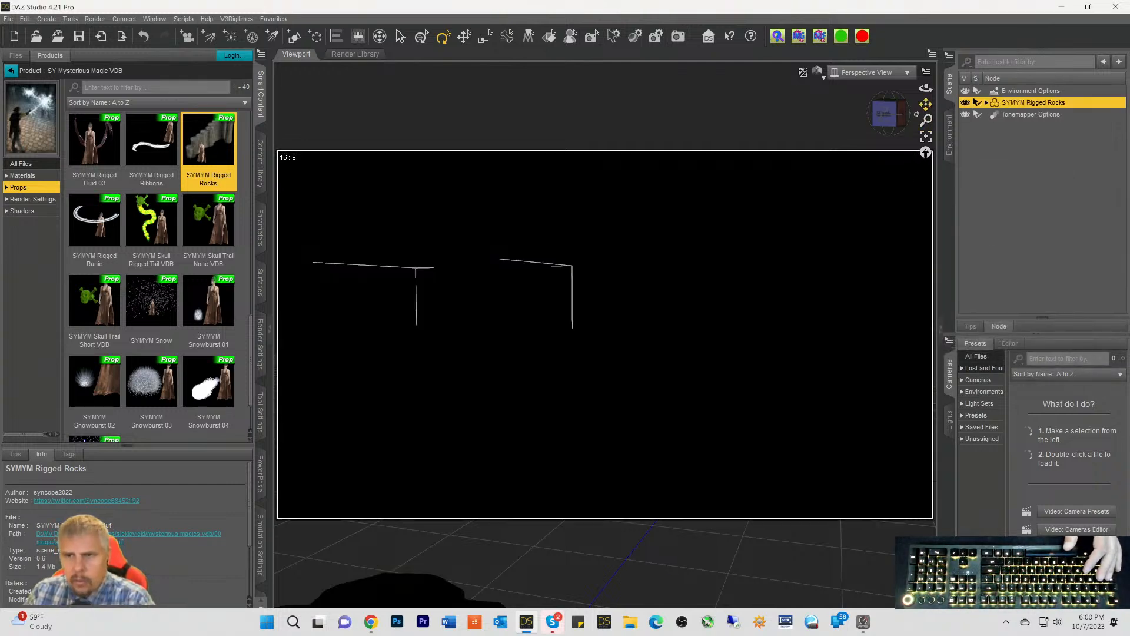
# Examine the full row of rock columns from the side and from above in the Iray preview
pyautogui.moveTo(926, 104); pyautogui.dragTo(865, 193)
pyautogui.scroll(-5, 862, 186)
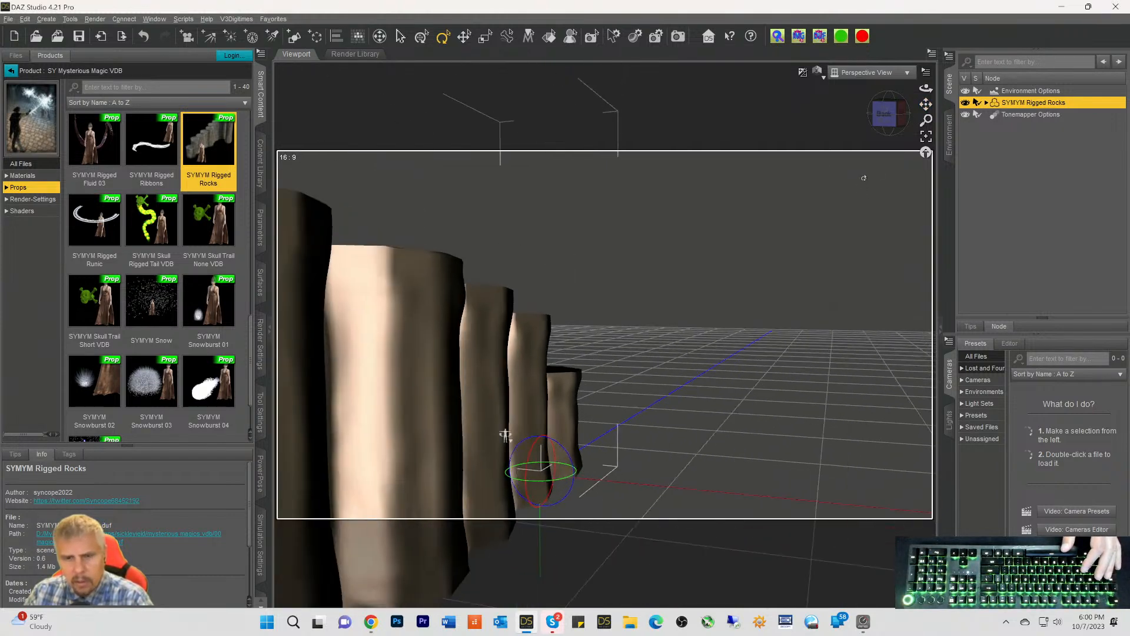
pyautogui.moveTo(884, 115); pyautogui.dragTo(851, 114)
pyautogui.moveTo(928, 105); pyautogui.dragTo(1125, 109)
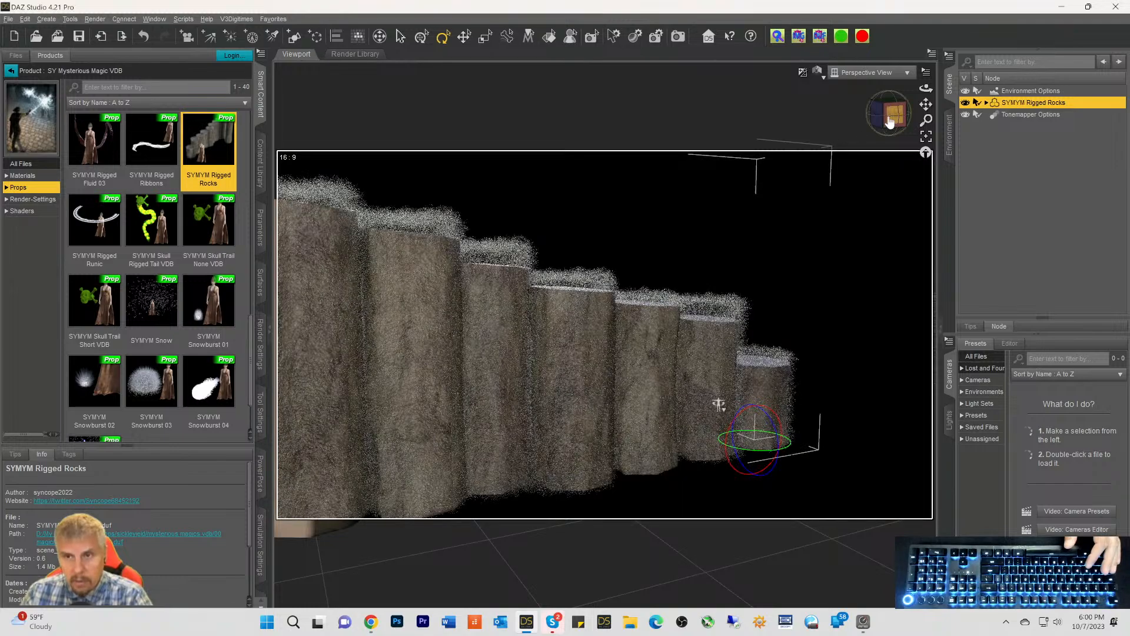
pyautogui.moveTo(894, 117); pyautogui.dragTo(618, 294)
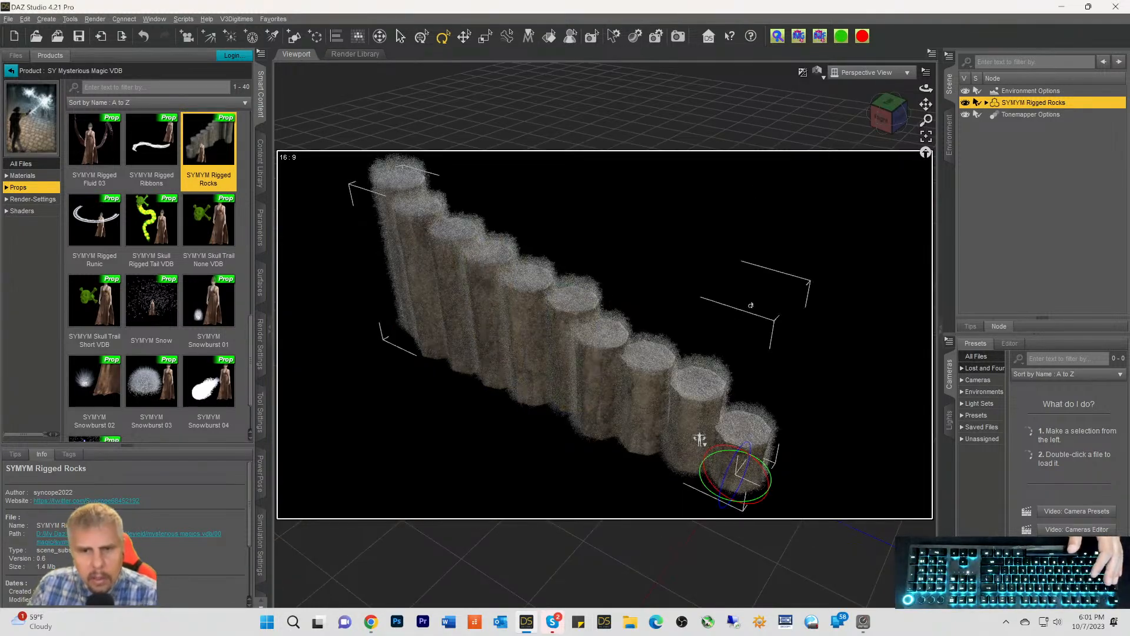
pyautogui.moveTo(883, 131); pyautogui.dragTo(887, 105)
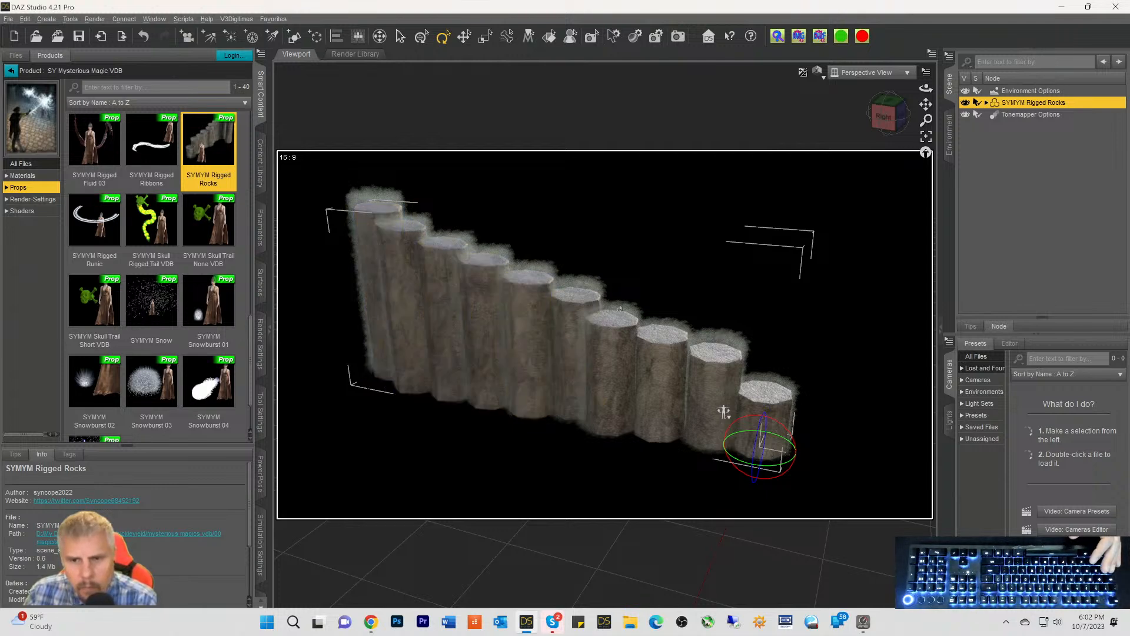
# Expand the rigged rocks prop and hide all ten stones, Stone01 through Stone10, in the Iray preview
pyautogui.click(986, 103)
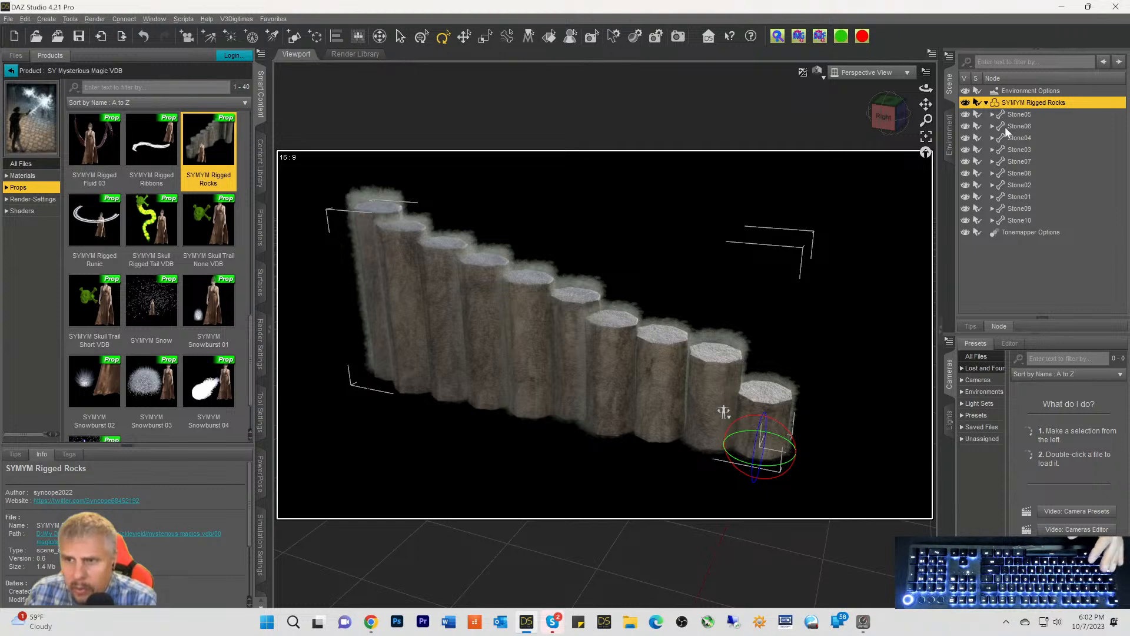
pyautogui.click(1018, 115)
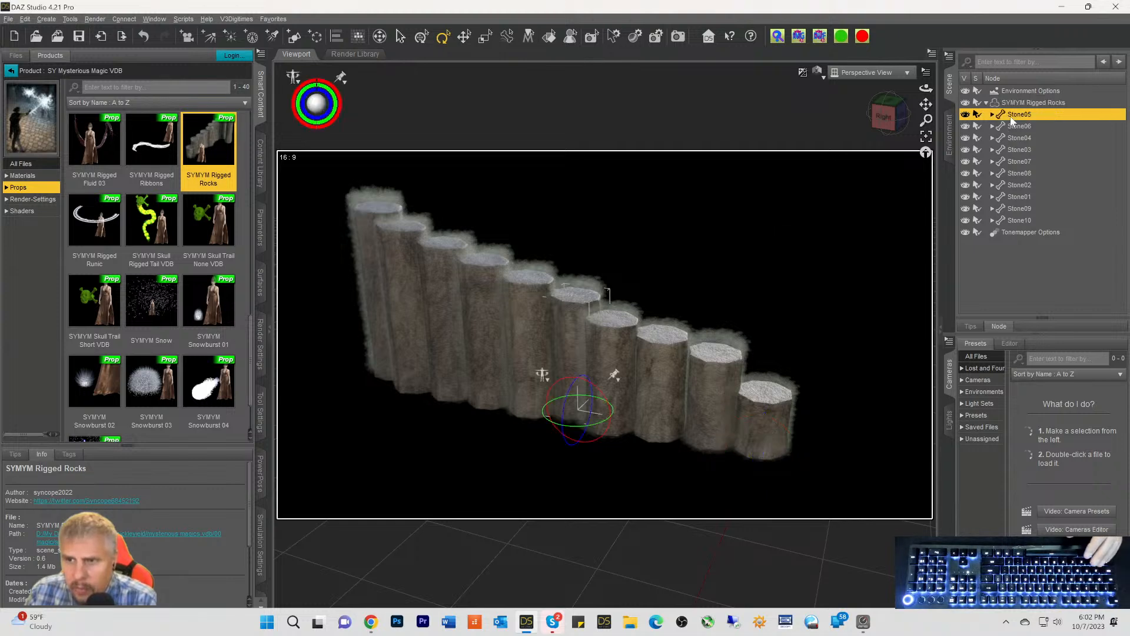
pyautogui.keyDown('shift'); pyautogui.click(1019, 220); pyautogui.keyUp('shift')
pyautogui.click(968, 222)
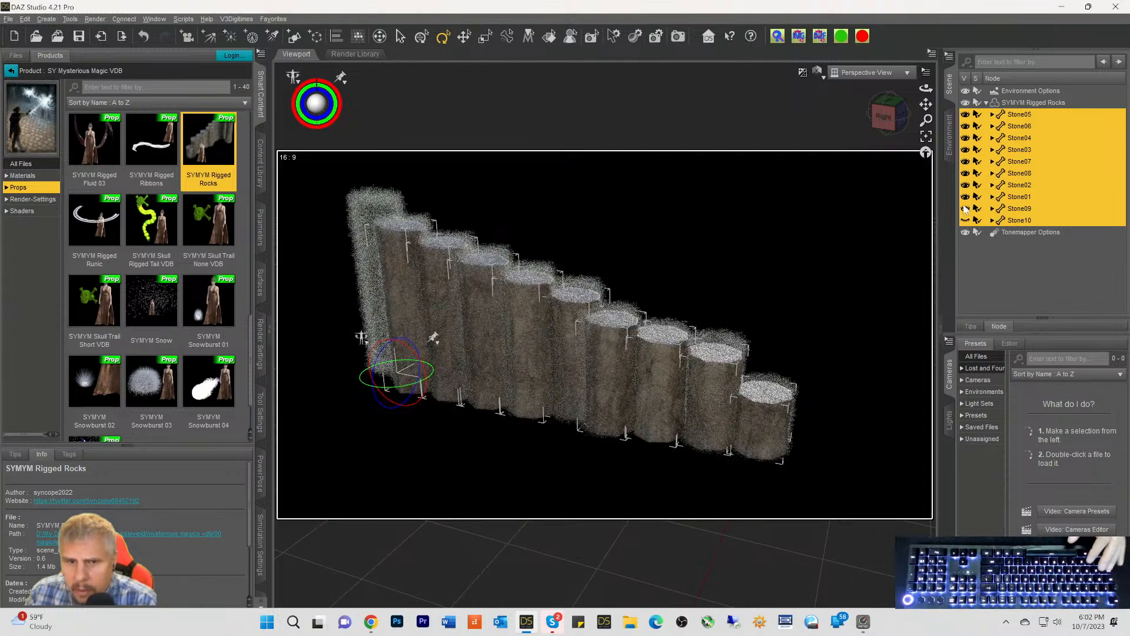
pyautogui.keyDown('shift'); pyautogui.click(966, 209); pyautogui.keyUp('shift')
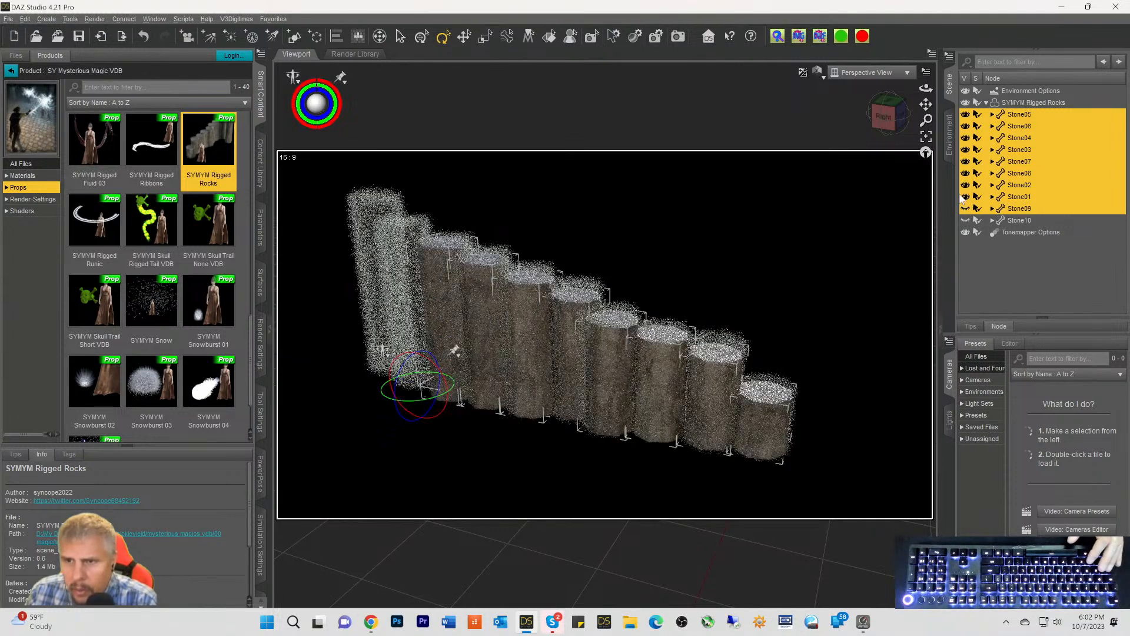
pyautogui.click(965, 198)
pyautogui.click(965, 185)
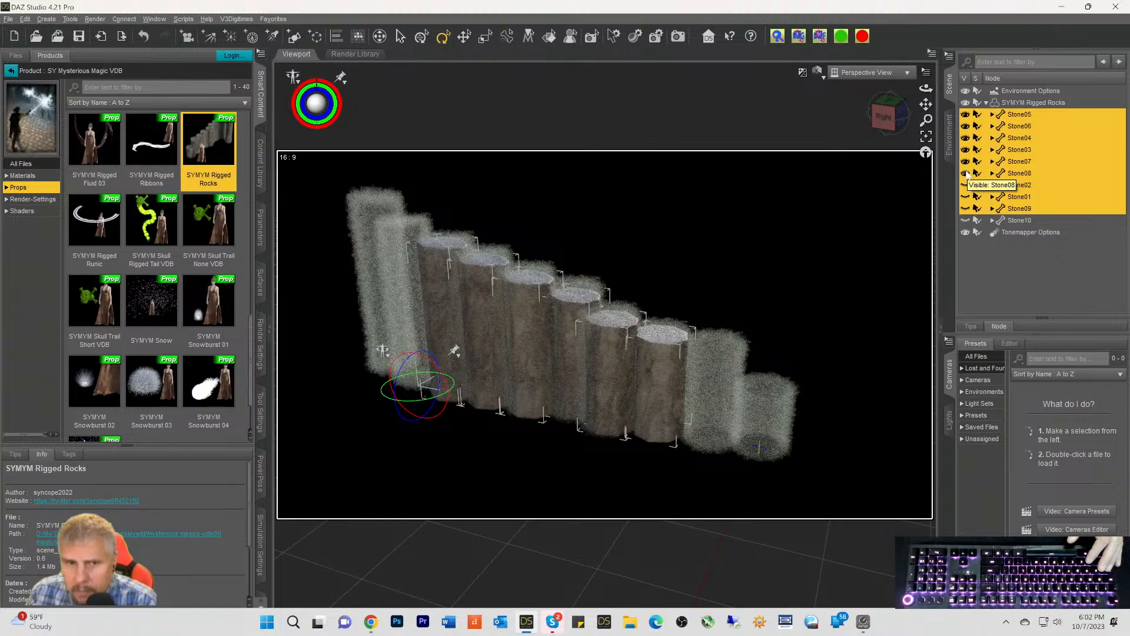
pyautogui.click(966, 173)
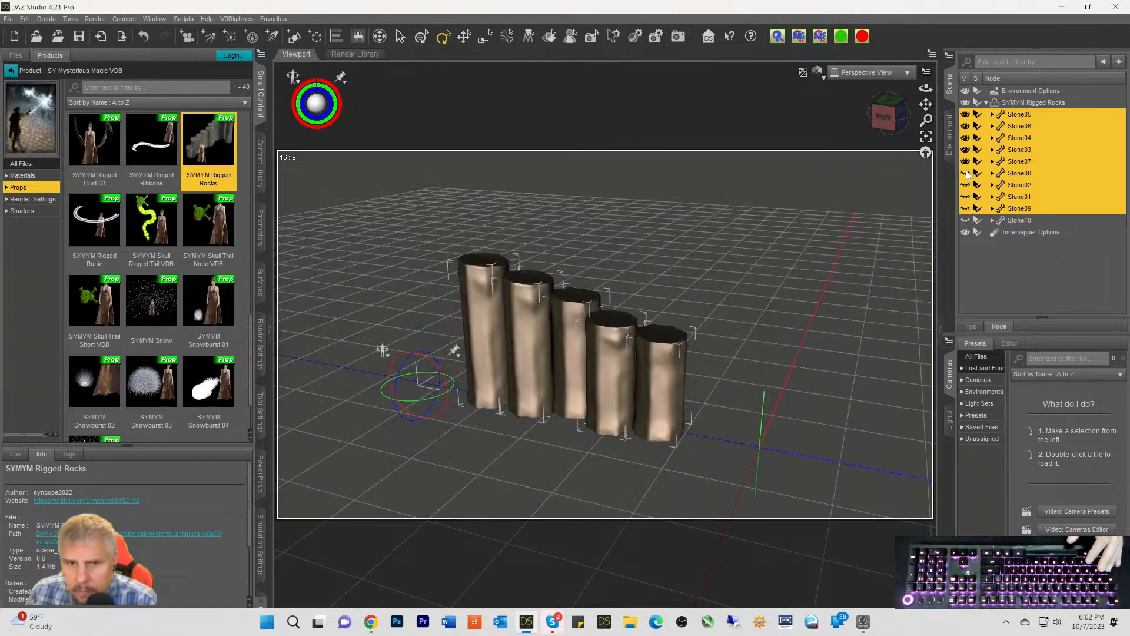
pyautogui.click(966, 162)
pyautogui.click(966, 158)
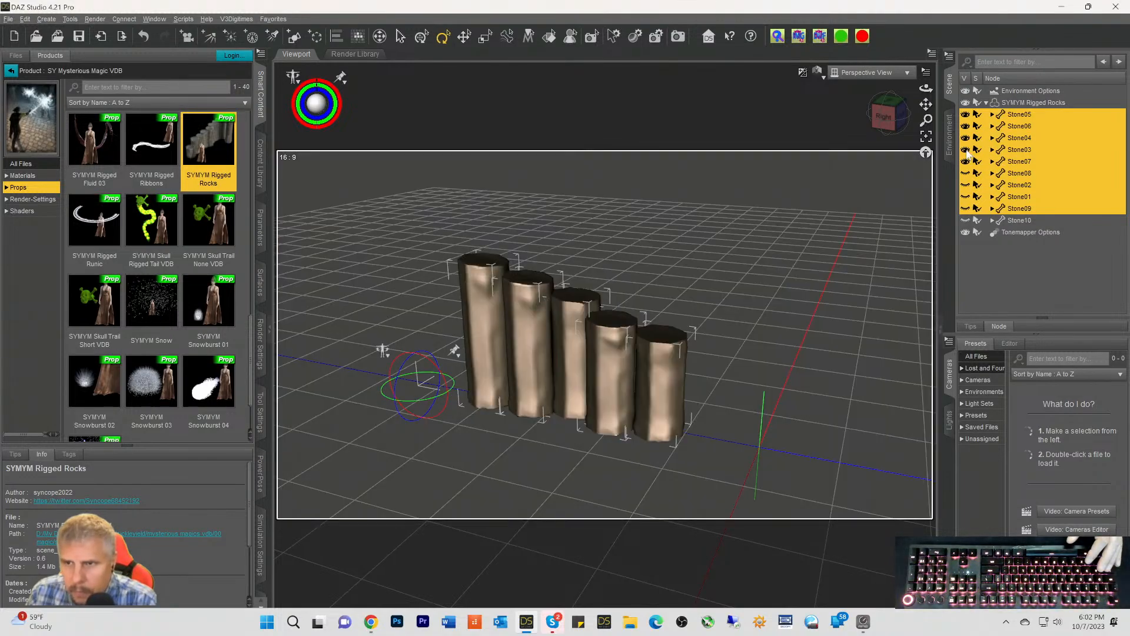
pyautogui.click(967, 150)
pyautogui.click(966, 160)
pyautogui.click(966, 136)
pyautogui.click(966, 126)
pyautogui.click(966, 114)
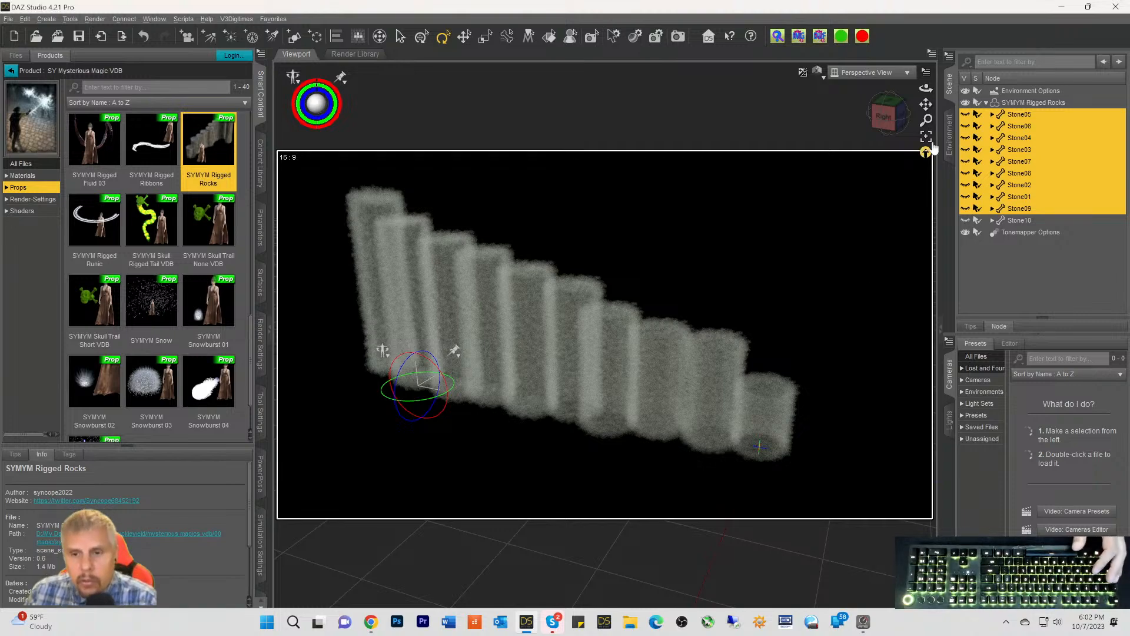
pyautogui.moveTo(891, 118); pyautogui.dragTo(887, 115)
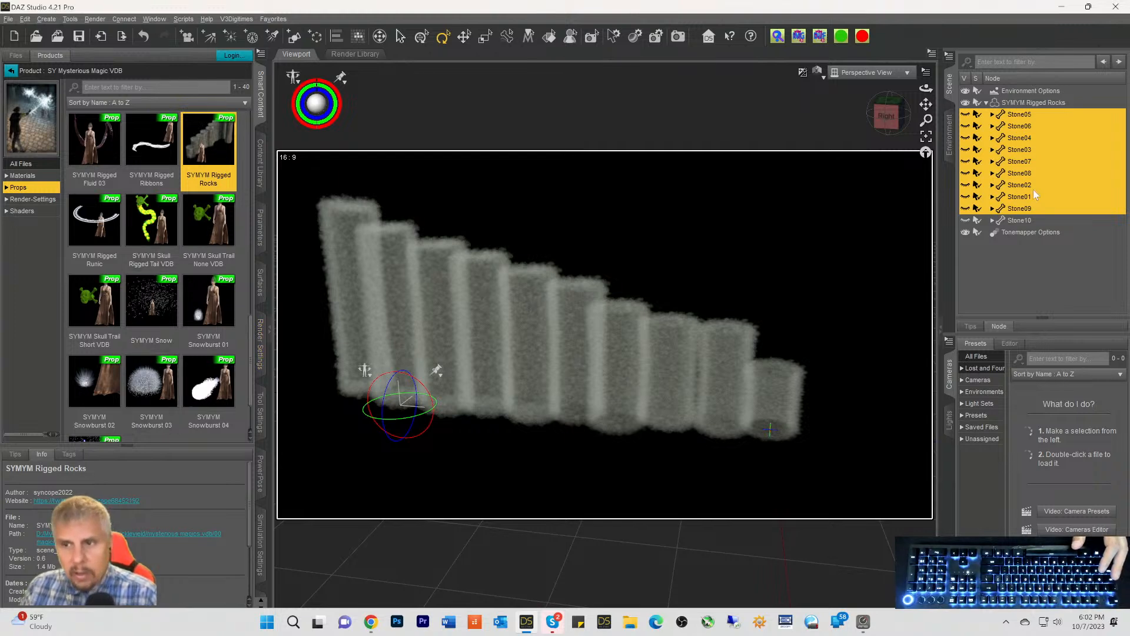
# Delete the rigged rocks and load the SYMYM Rigged Runic prop from the SY Mysterious Magic VDB props
pyautogui.click(1019, 103)
pyautogui.press('Delete')
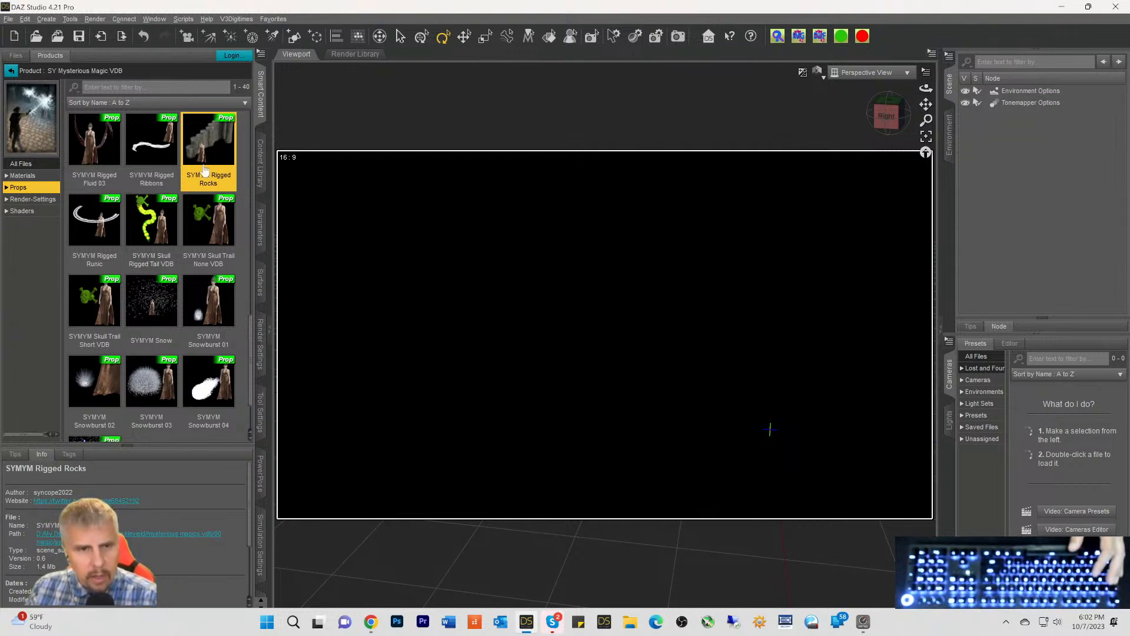
pyautogui.click(120, 242)
pyautogui.doubleClick(93, 248)
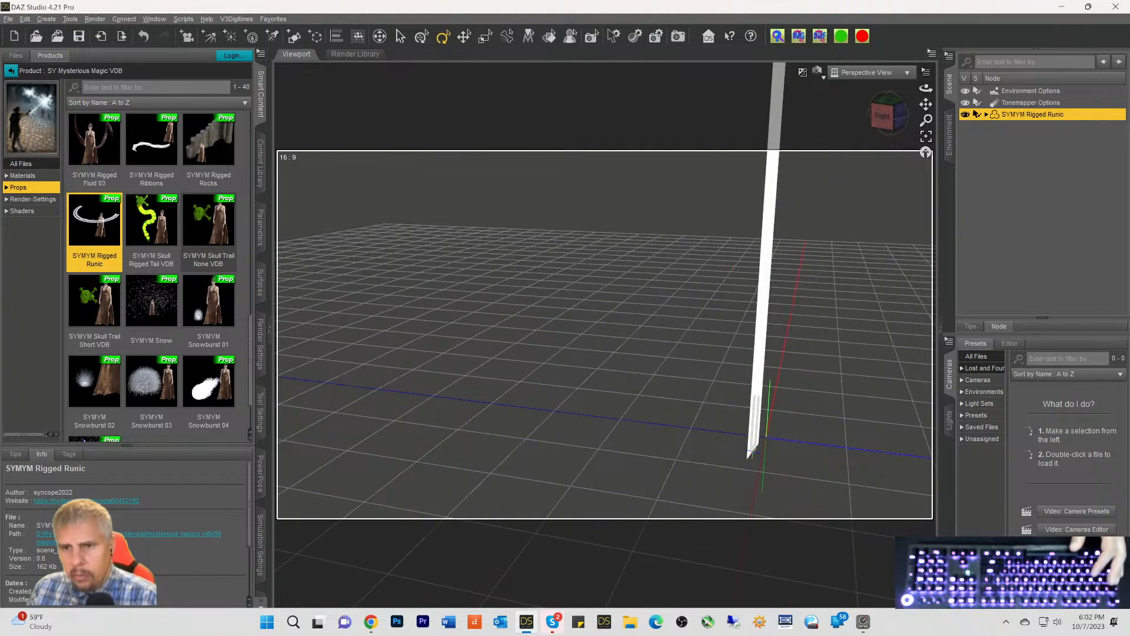
# Examine the height and glowing characters of the runic strip from the front in the Iray preview
pyautogui.moveTo(926, 88); pyautogui.dragTo(1019, 80)
pyautogui.scroll(-4, 830, 230)
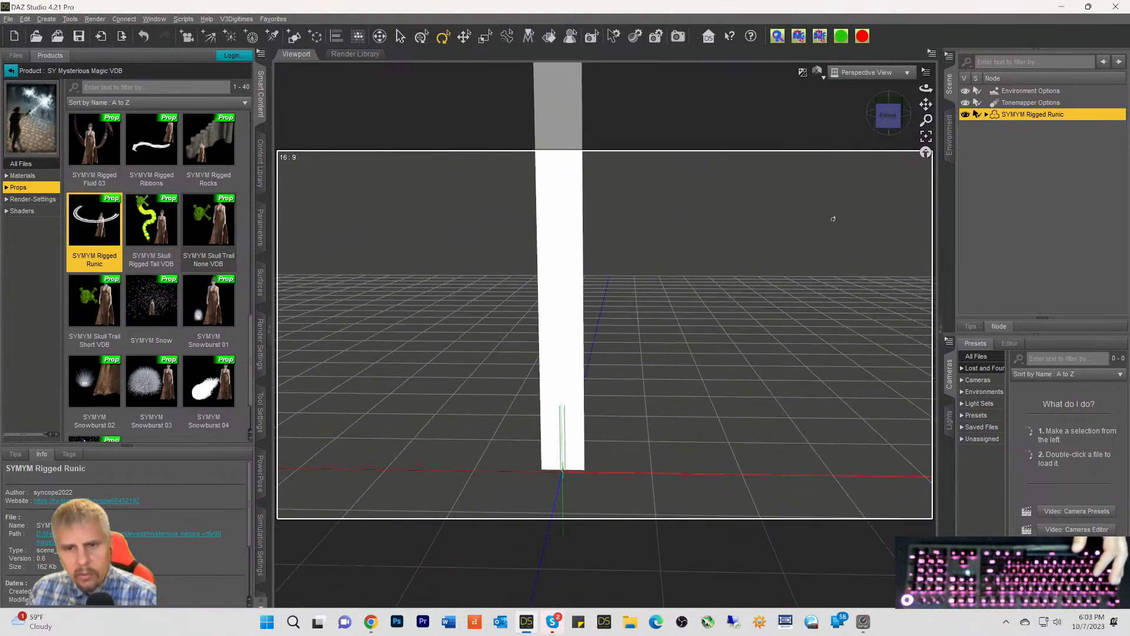
pyautogui.scroll(-3, 812, 169)
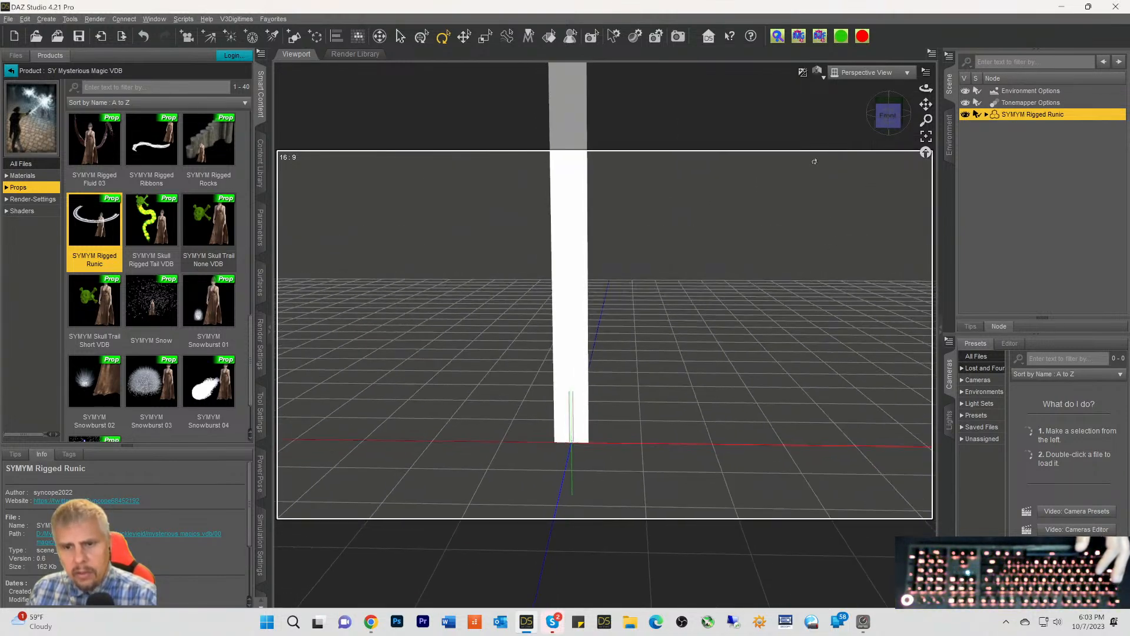
pyautogui.scroll(5, 543, 105)
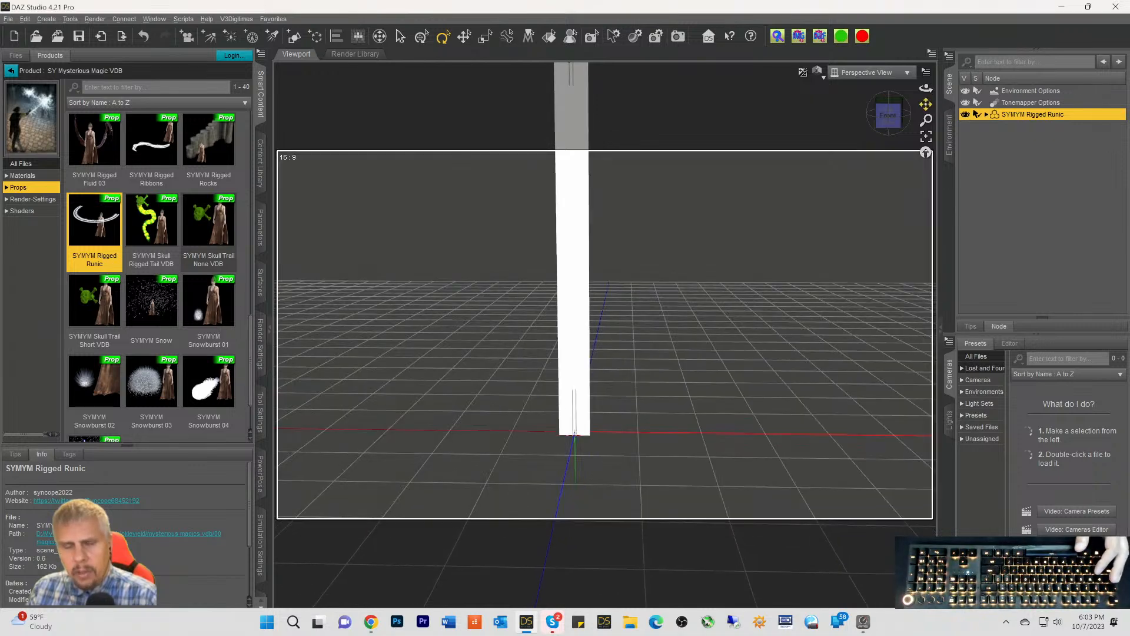
pyautogui.moveTo(926, 104); pyautogui.dragTo(926, 97)
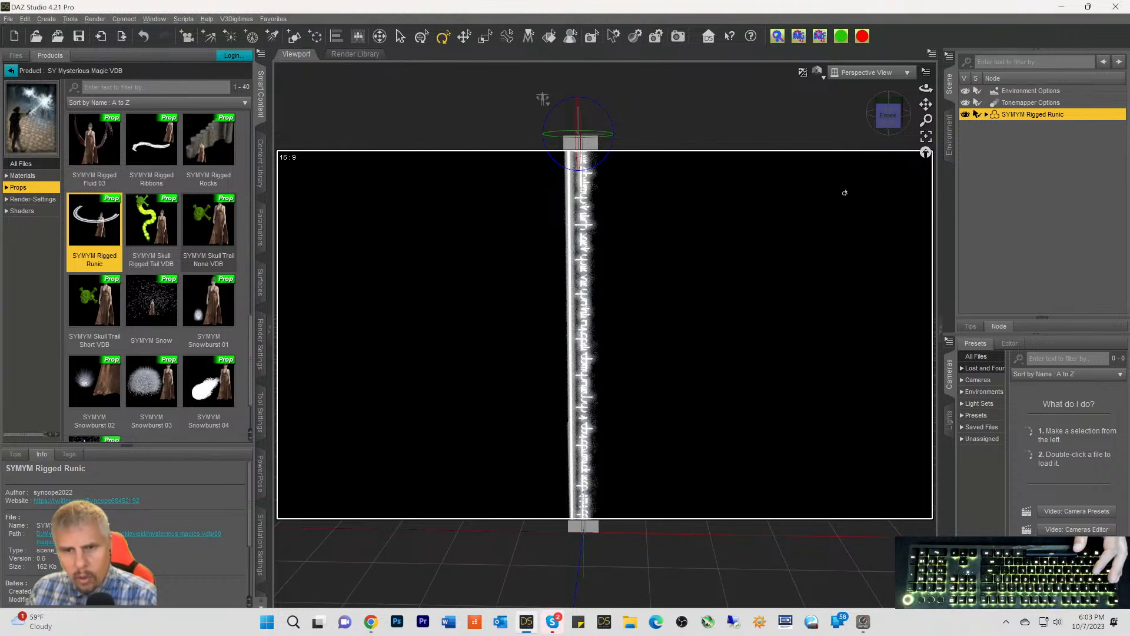
pyautogui.moveTo(886, 116); pyautogui.dragTo(888, 133)
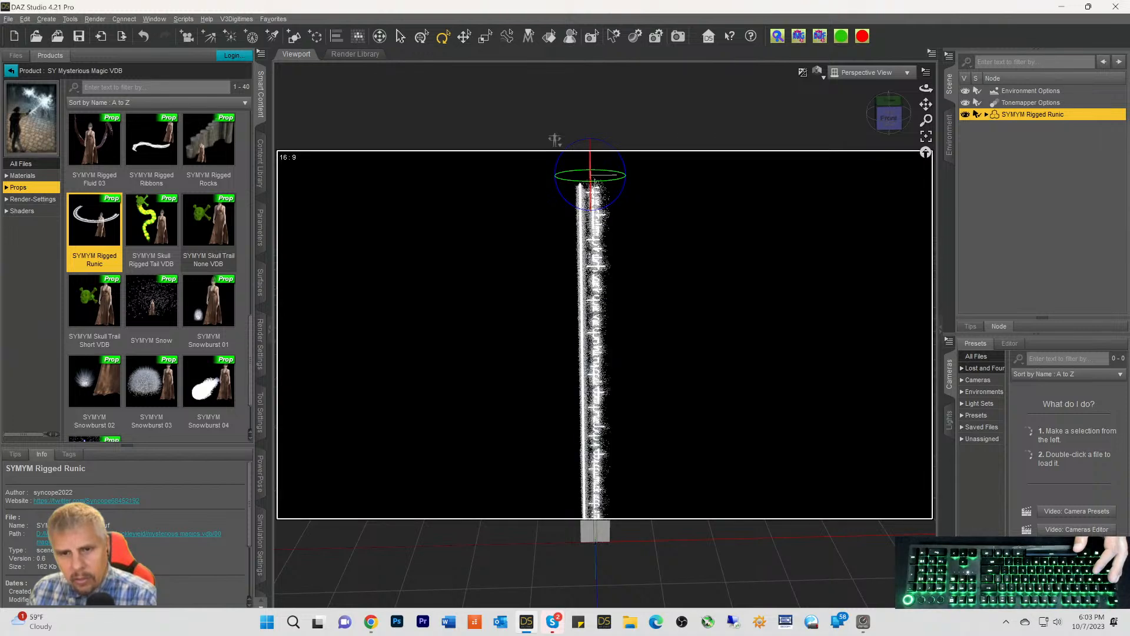
# Try to select individual segments of the runic strip directly in the viewport with the Rotate tool
pyautogui.click(588, 256)
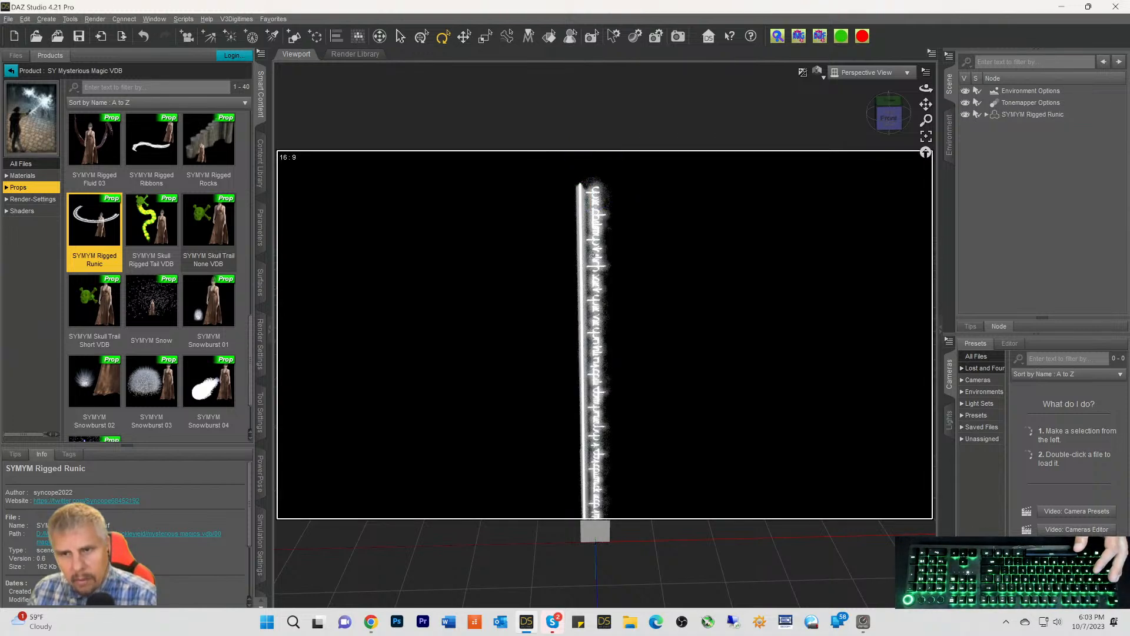
pyautogui.click(1011, 115)
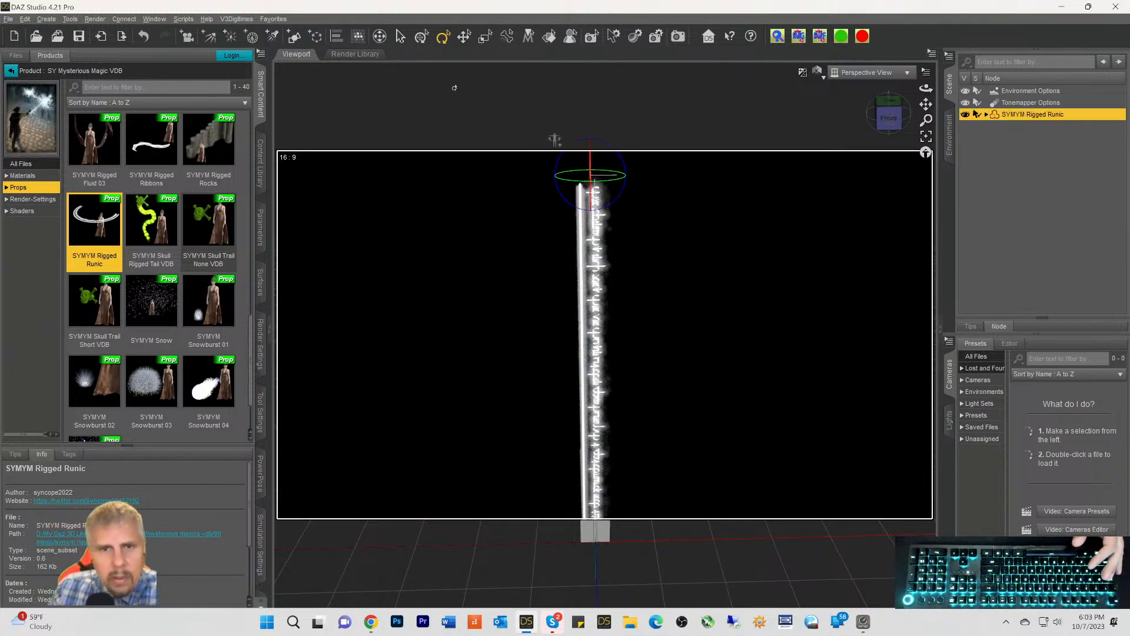
pyautogui.click(464, 36)
pyautogui.click(444, 37)
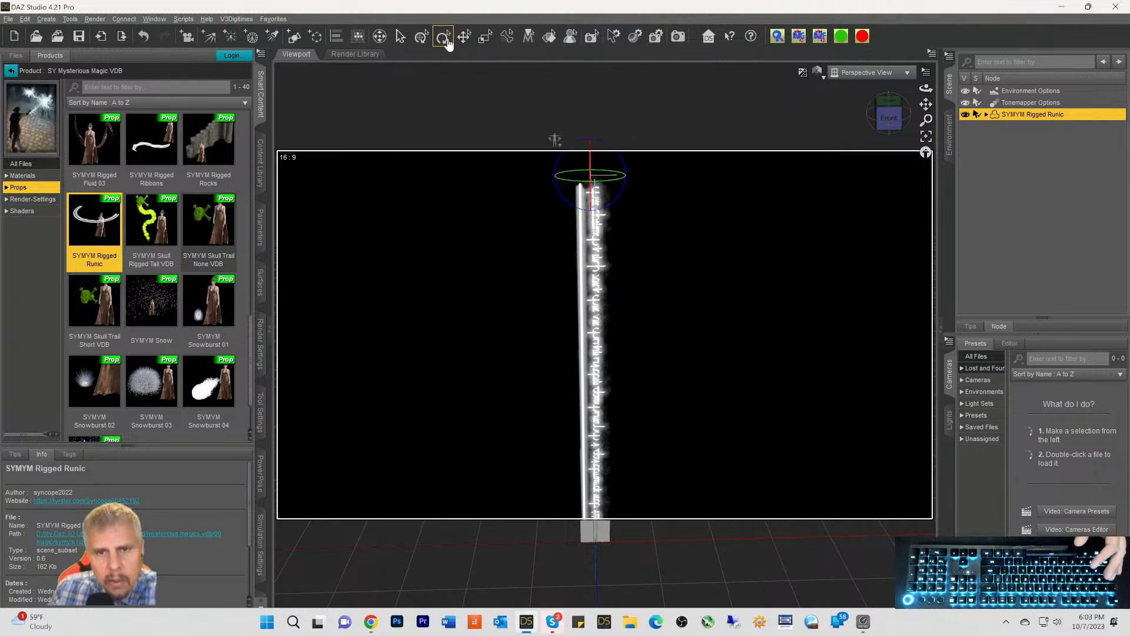
pyautogui.click(588, 266)
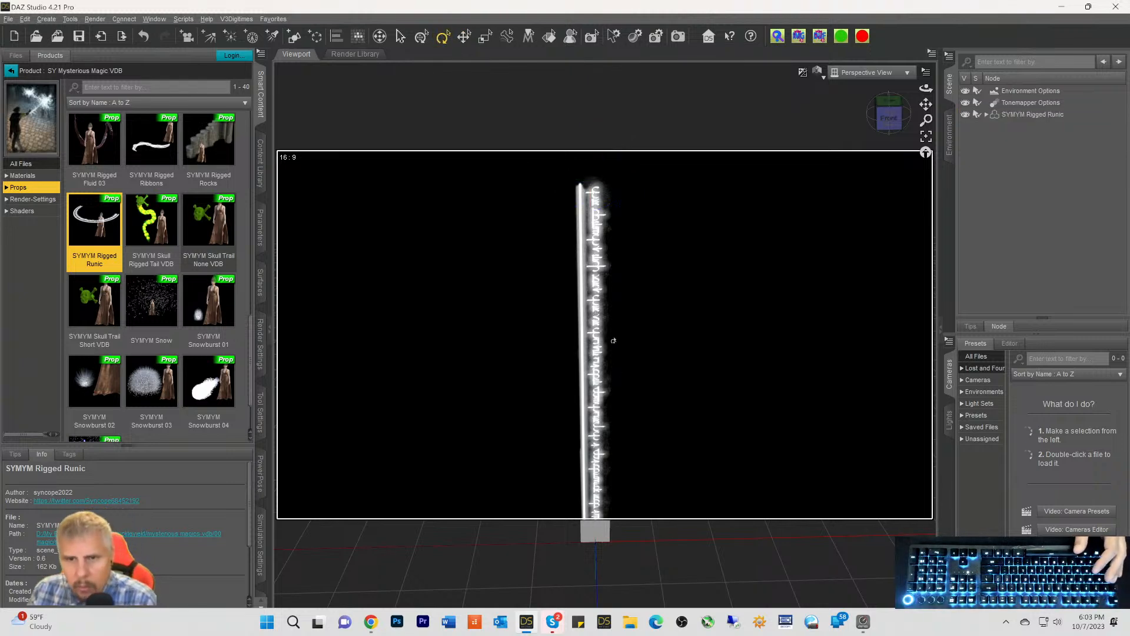
pyautogui.click(1007, 118)
pyautogui.click(986, 115)
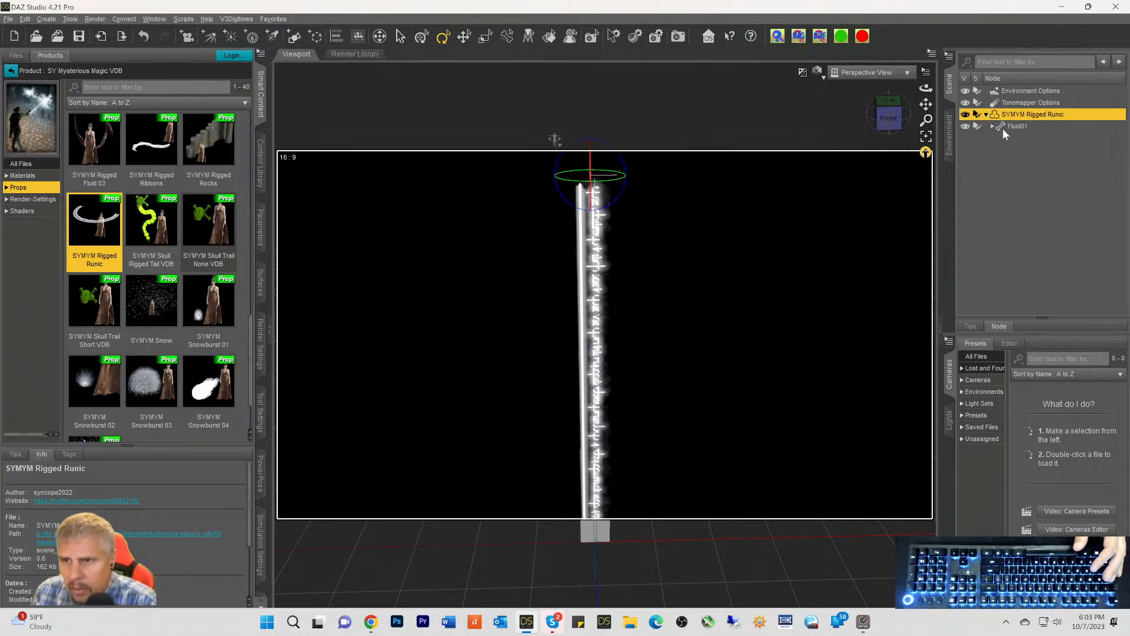
pyautogui.click(1008, 128)
pyautogui.click(585, 286)
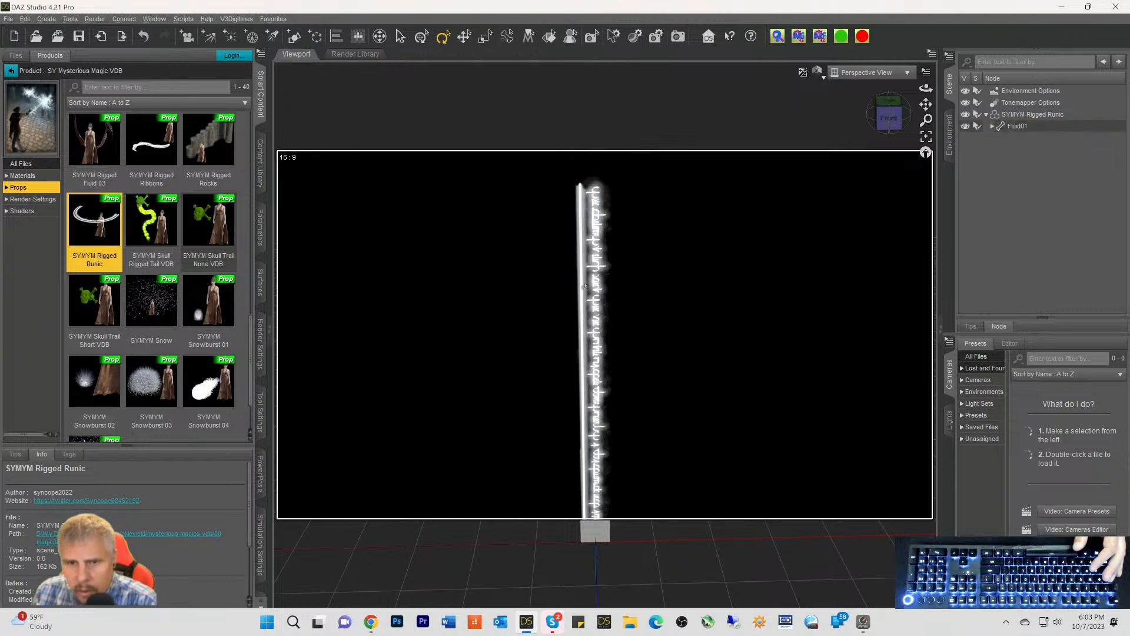
# Show the pose parameters of the SYMYM Rigged Runic prop and switch the viewport out of the Iray preview
pyautogui.click(1016, 115)
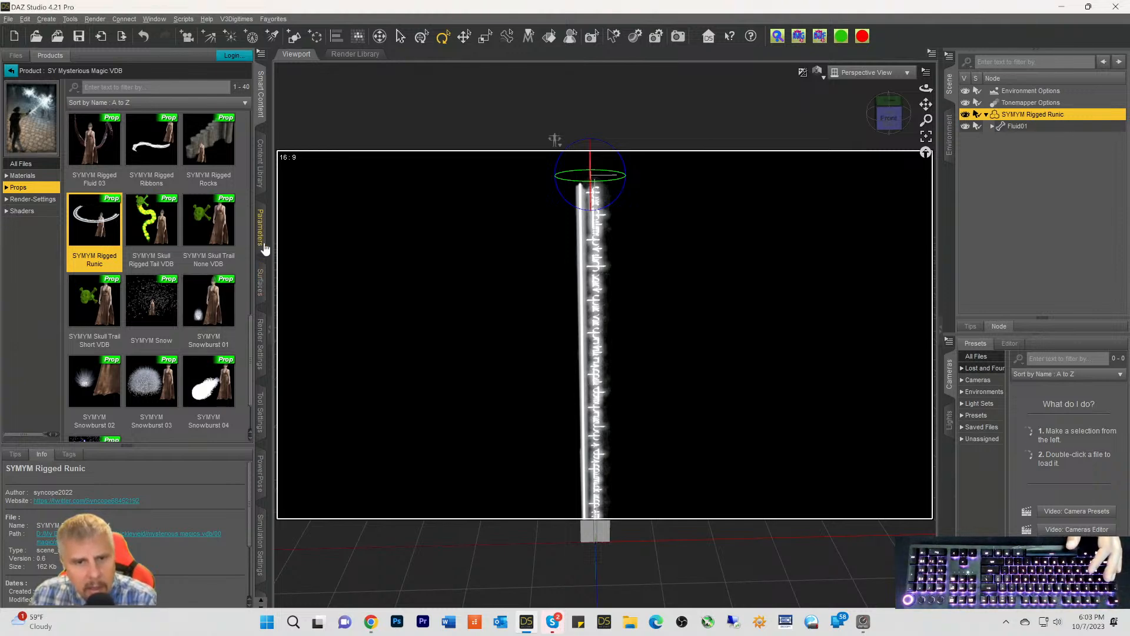
pyautogui.click(262, 230)
pyautogui.click(36, 107)
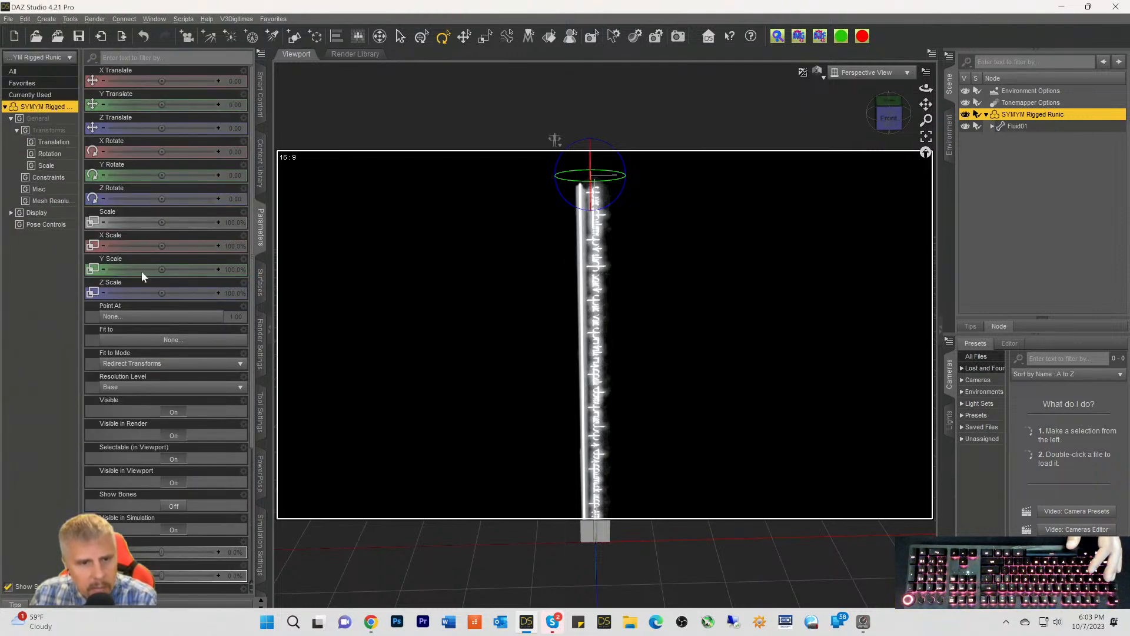
pyautogui.scroll(-5, 179, 471)
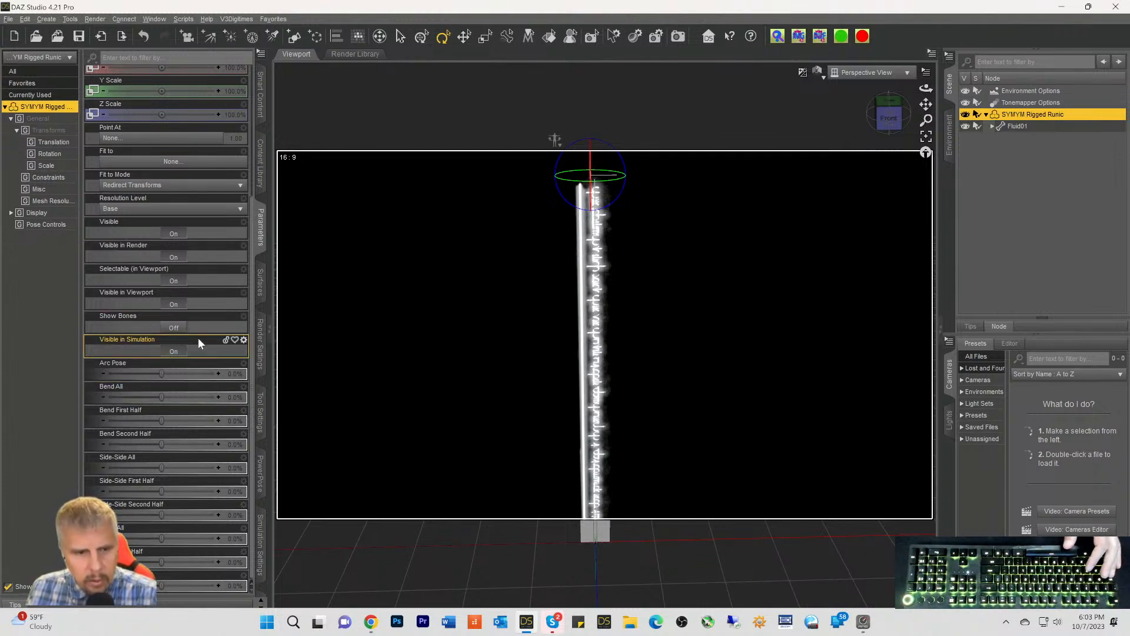
pyautogui.hotkey('ctrl', '9')
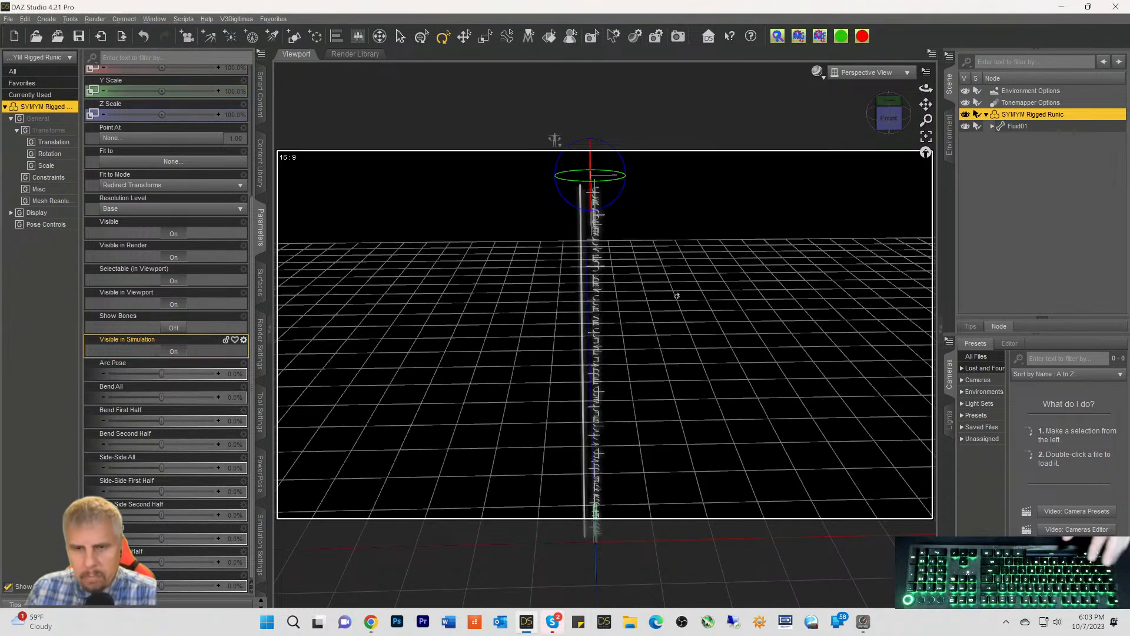
pyautogui.moveTo(893, 122); pyautogui.dragTo(893, 109)
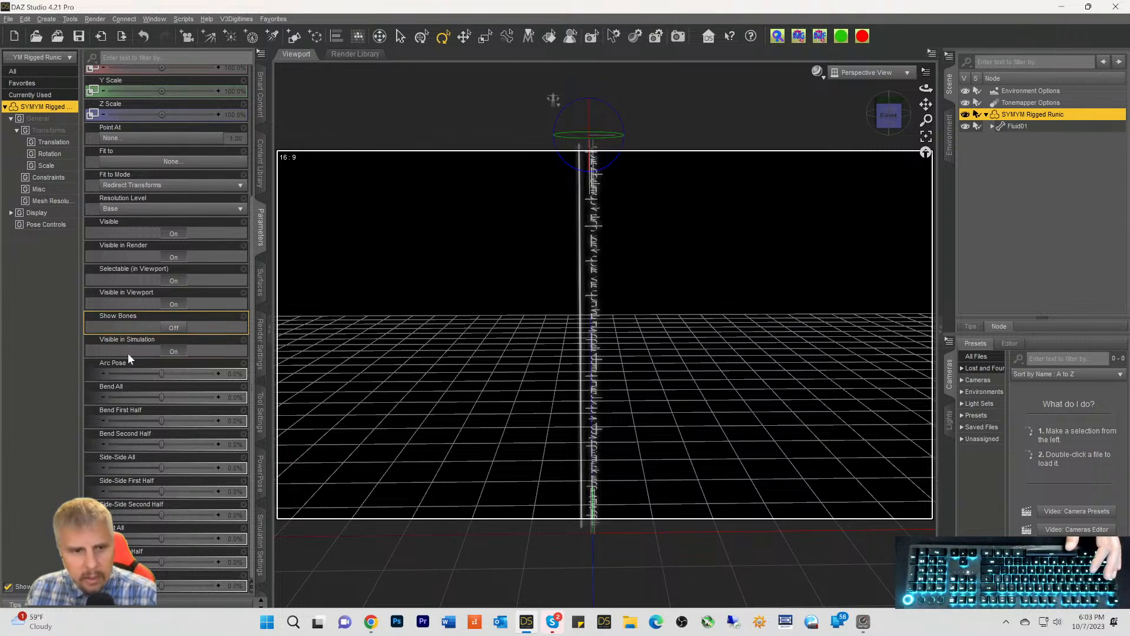
# Try the Arc Pose and Bend All parameters on the runic strip, undoing each change
pyautogui.moveTo(158, 373)
pyautogui.mouseDown()
pyautogui.moveTo(213, 370)
pyautogui.moveTo(134, 380)
pyautogui.moveTo(209, 380)
pyautogui.moveTo(158, 390)
pyautogui.mouseUp()
pyautogui.hotkey('ctrl', 'z')
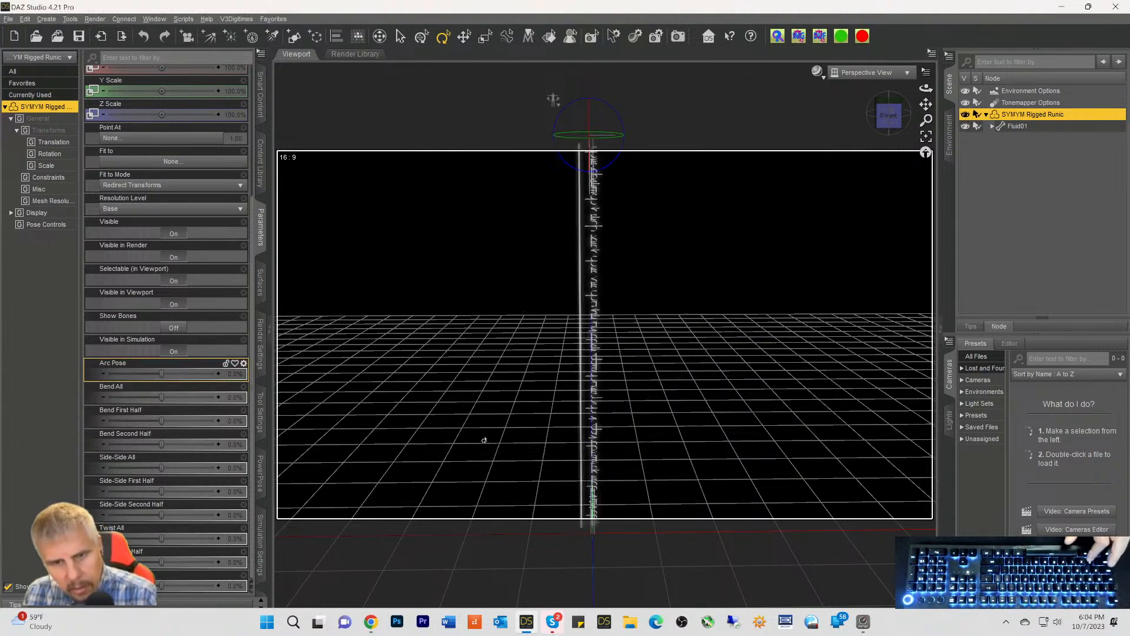
pyautogui.moveTo(159, 394)
pyautogui.mouseDown()
pyautogui.moveTo(175, 396)
pyautogui.moveTo(162, 399)
pyautogui.mouseUp()
pyautogui.hotkey('ctrl', 'z')
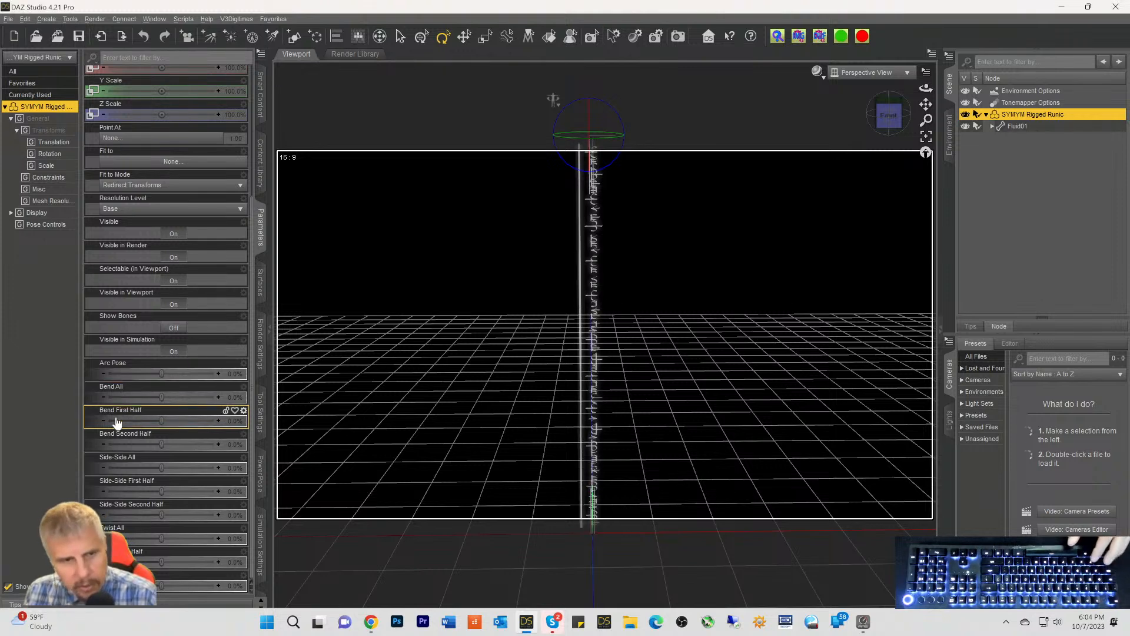
# Try a Bend First Half of about 5% on the runic strip, check it from the side, and reset it to 0%
pyautogui.moveTo(159, 419); pyautogui.dragTo(163, 420)
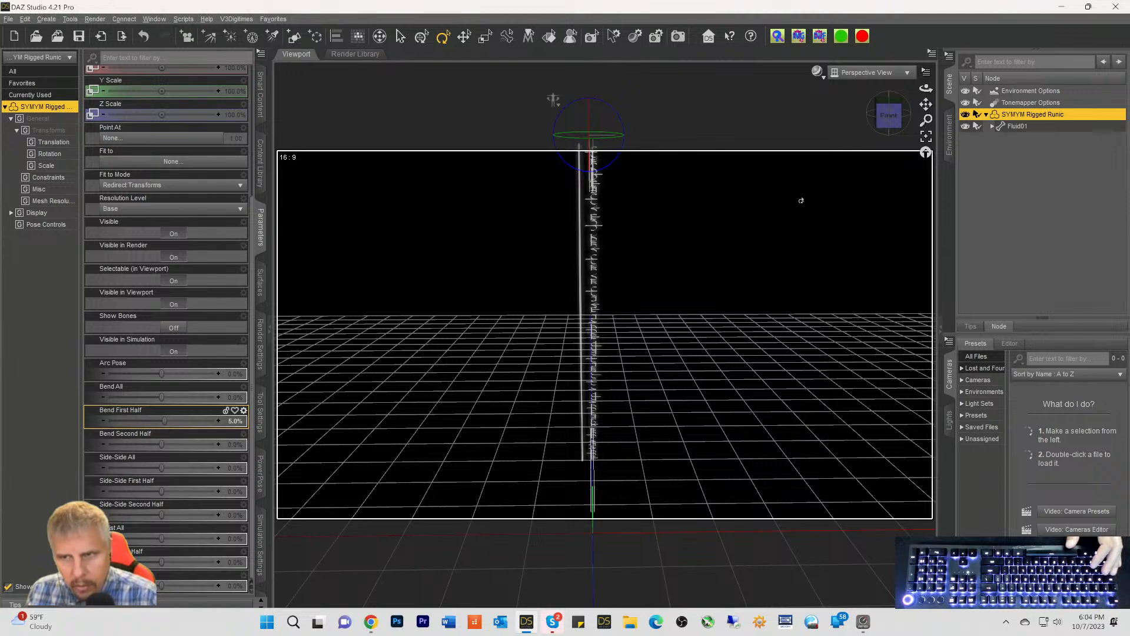
pyautogui.keyDown('alt'); pyautogui.moveTo(858, 143); pyautogui.dragTo(797, 192); pyautogui.keyUp('alt')
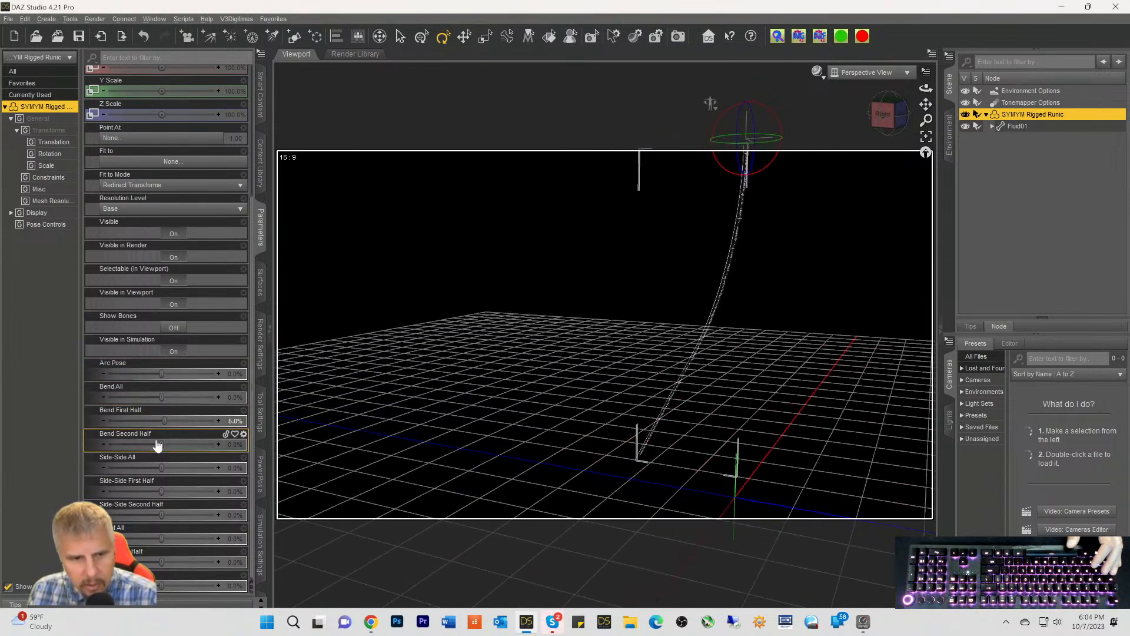
pyautogui.moveTo(165, 420)
pyautogui.mouseDown()
pyautogui.moveTo(179, 421)
pyautogui.moveTo(161, 418)
pyautogui.mouseUp()
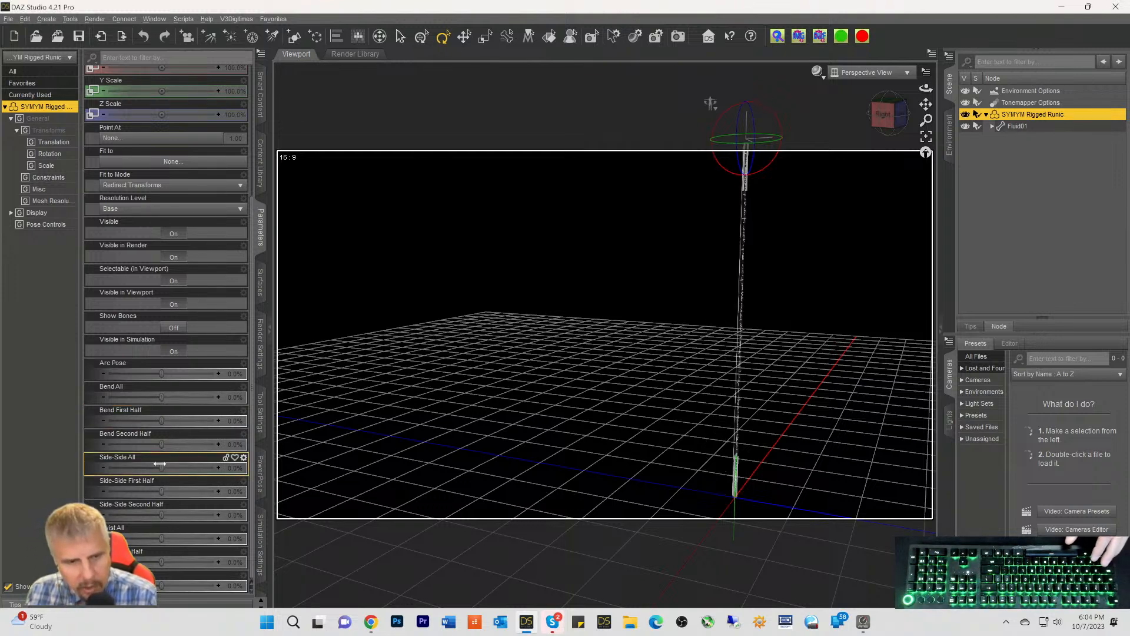
# Try the Side-Side All, Twist All and half-strip twist parameters in turn, undoing the tests but leaving the last twist at -2.8%
pyautogui.moveTo(159, 465); pyautogui.dragTo(157, 468)
pyautogui.hotkey('ctrl', 'z')
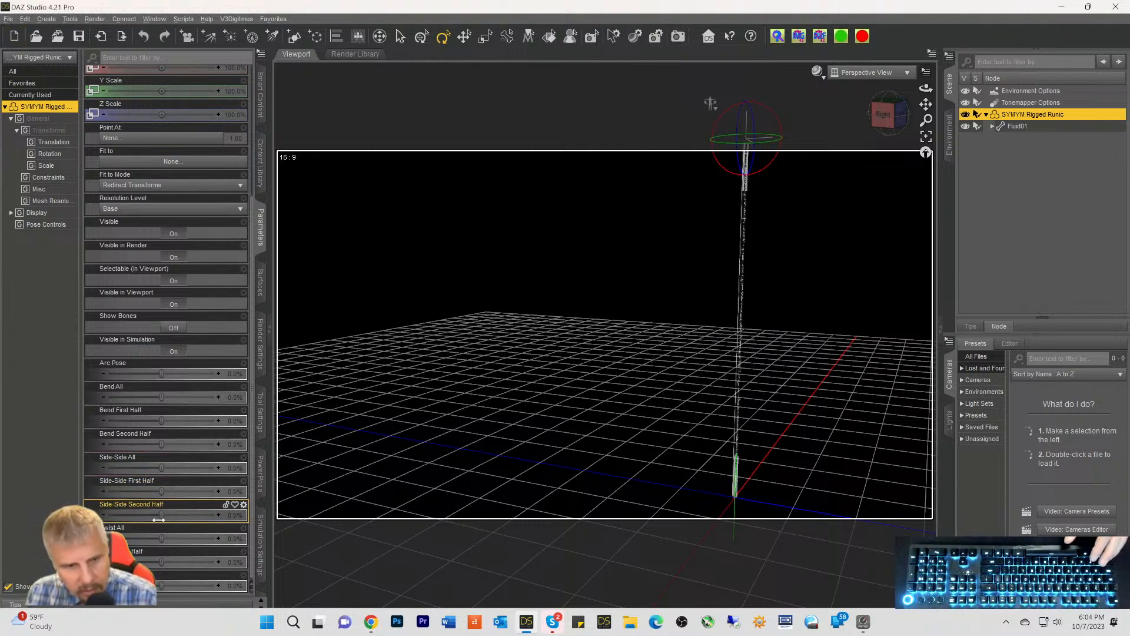
pyautogui.moveTo(160, 538)
pyautogui.mouseDown()
pyautogui.moveTo(202, 535)
pyautogui.moveTo(174, 536)
pyautogui.mouseUp()
pyautogui.hotkey('ctrl', 'z')
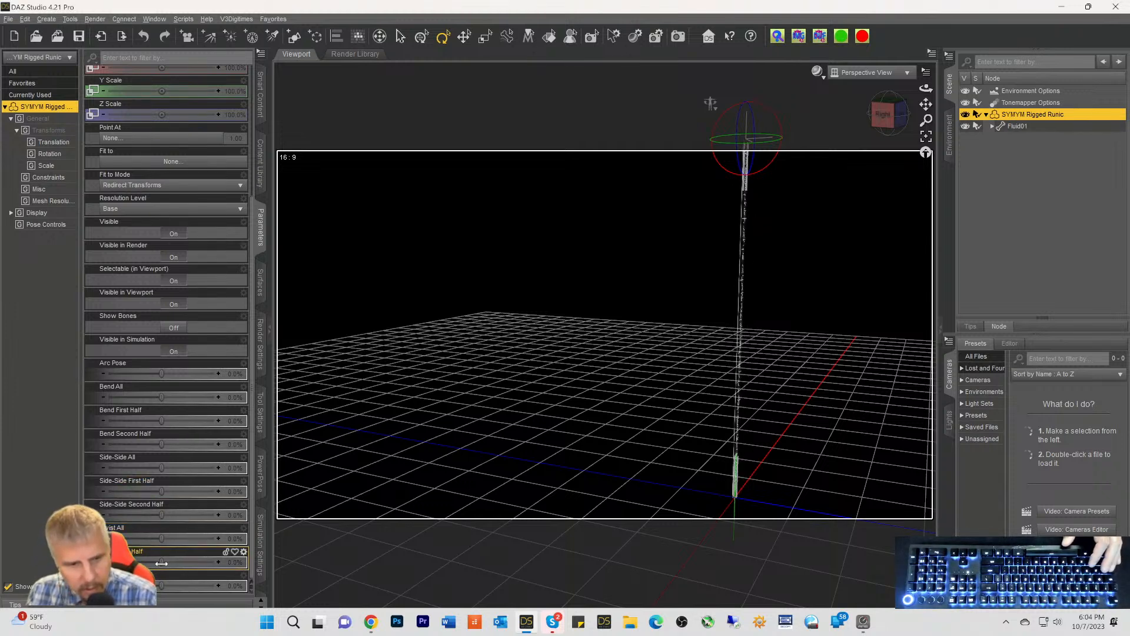
pyautogui.moveTo(163, 562); pyautogui.dragTo(159, 586)
pyautogui.hotkey('ctrl', 'z')
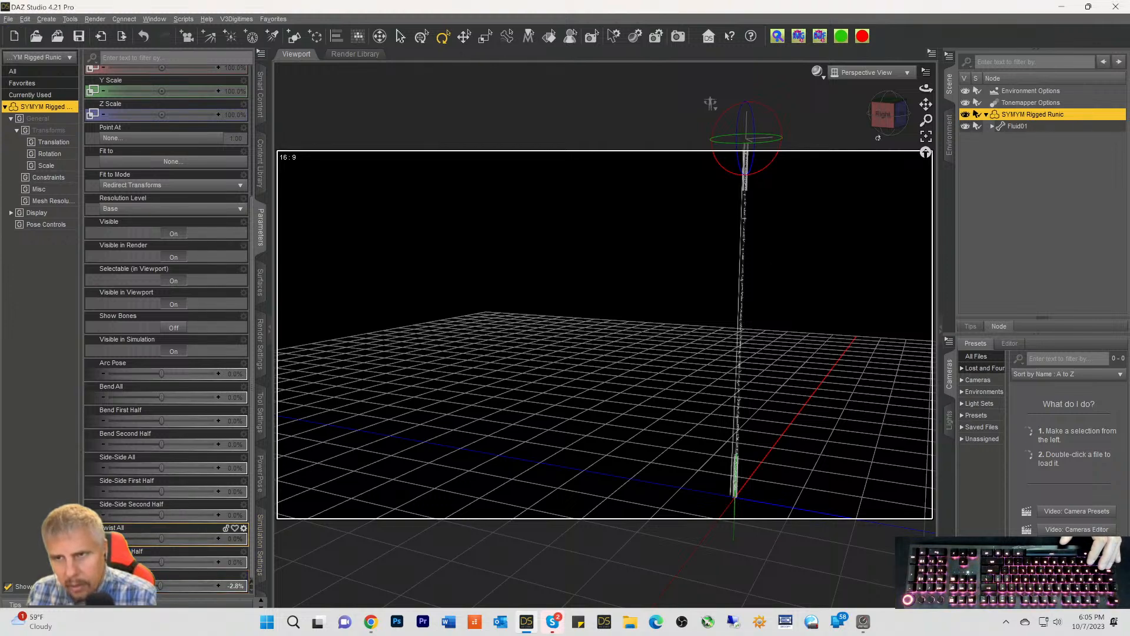
# Set the Arc Pose of the runic strip to about 28% while viewing it from the front
pyautogui.click(886, 124)
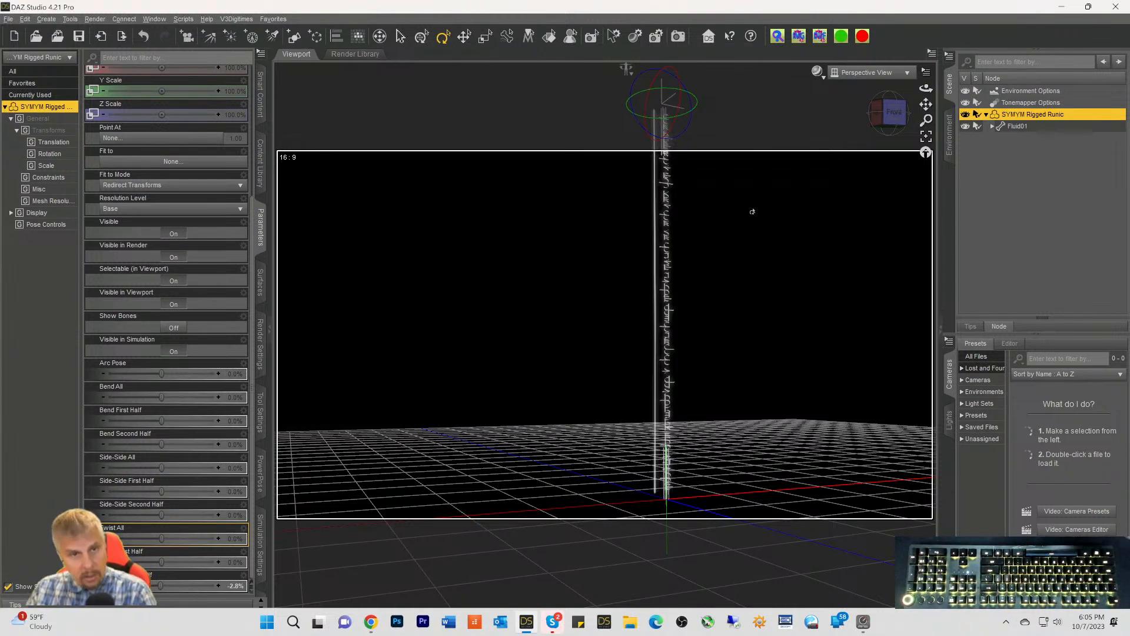
pyautogui.moveTo(895, 112); pyautogui.dragTo(881, 112)
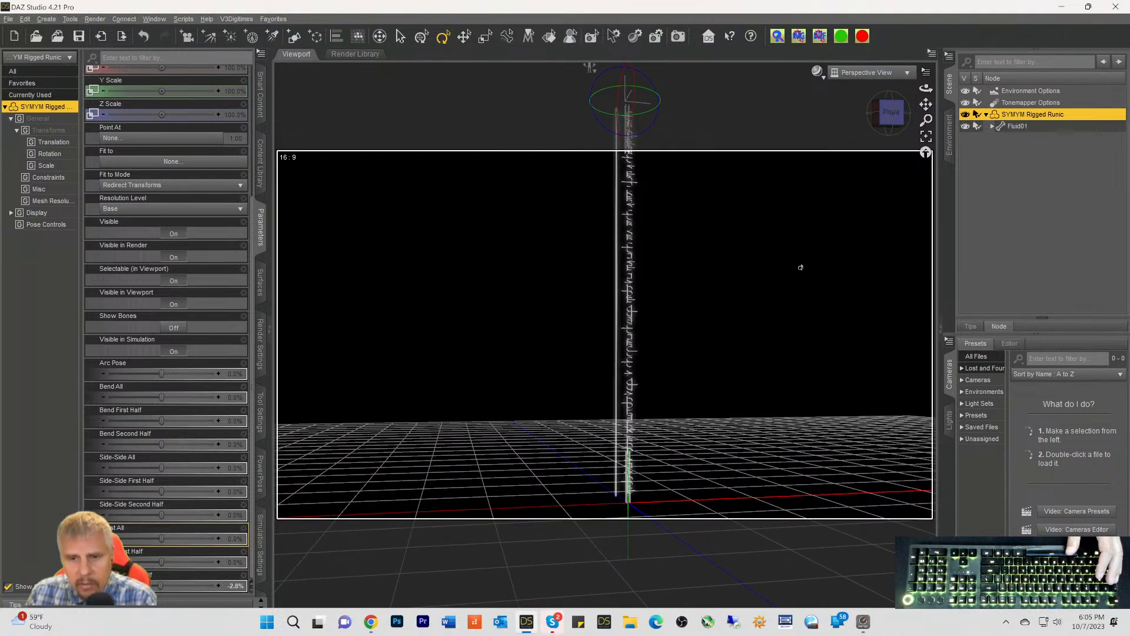
pyautogui.scroll(-6, 801, 267)
pyautogui.moveTo(892, 120)
pyautogui.mouseDown()
pyautogui.moveTo(905, 117)
pyautogui.moveTo(881, 137)
pyautogui.mouseUp()
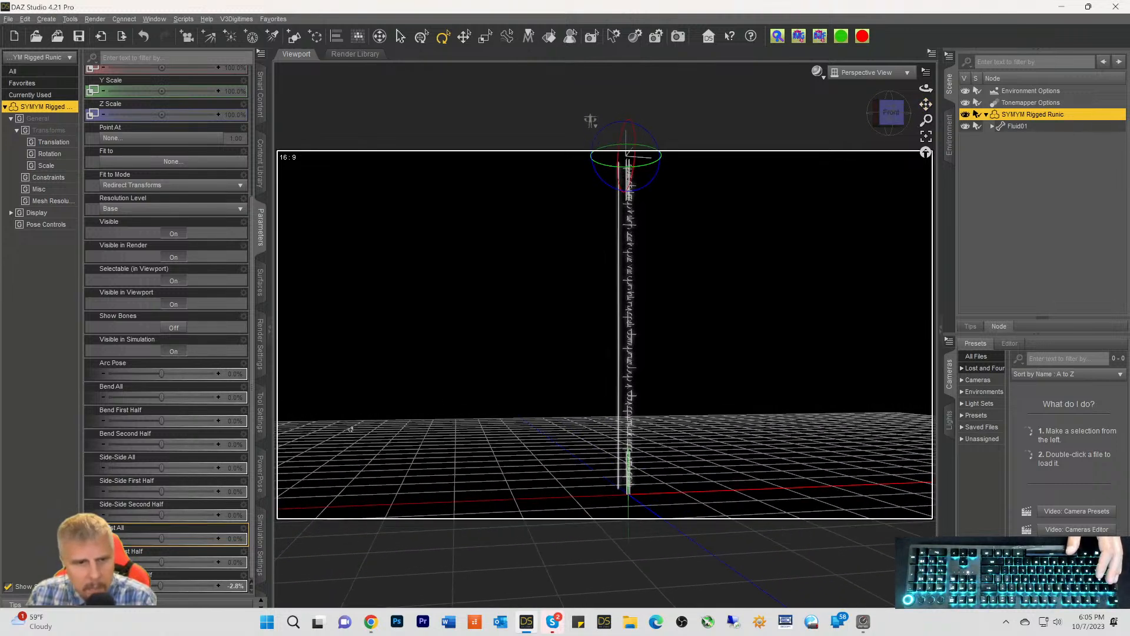
pyautogui.moveTo(159, 378); pyautogui.dragTo(177, 434)
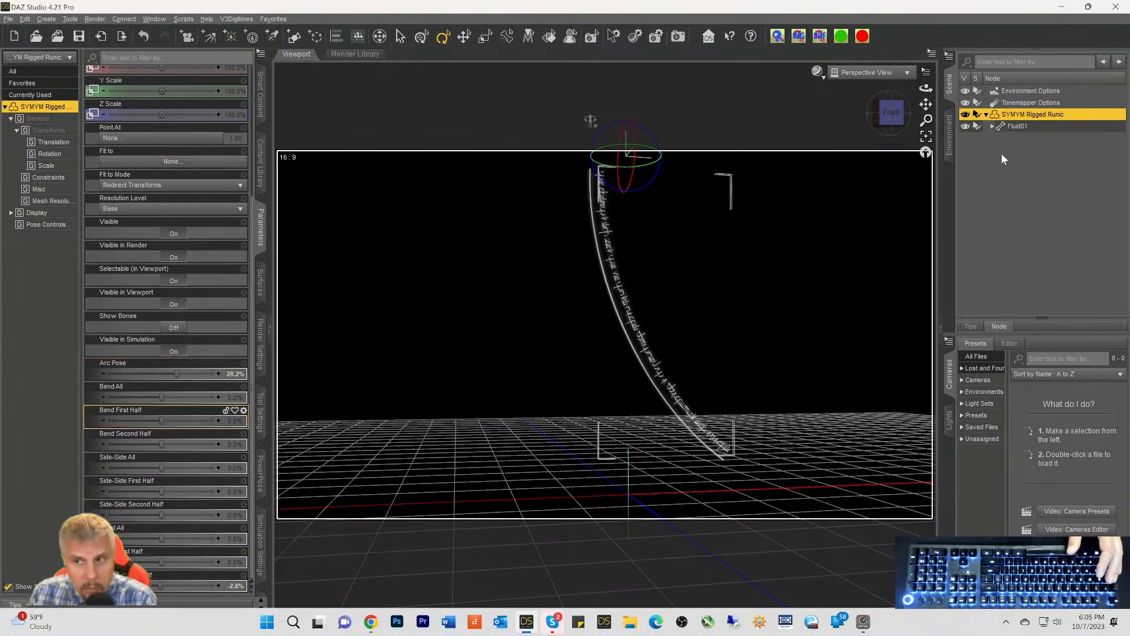
# Delete the runic strip from the scene and load the SYMYM Rigged Fluid 02 prop
pyautogui.press('Delete')
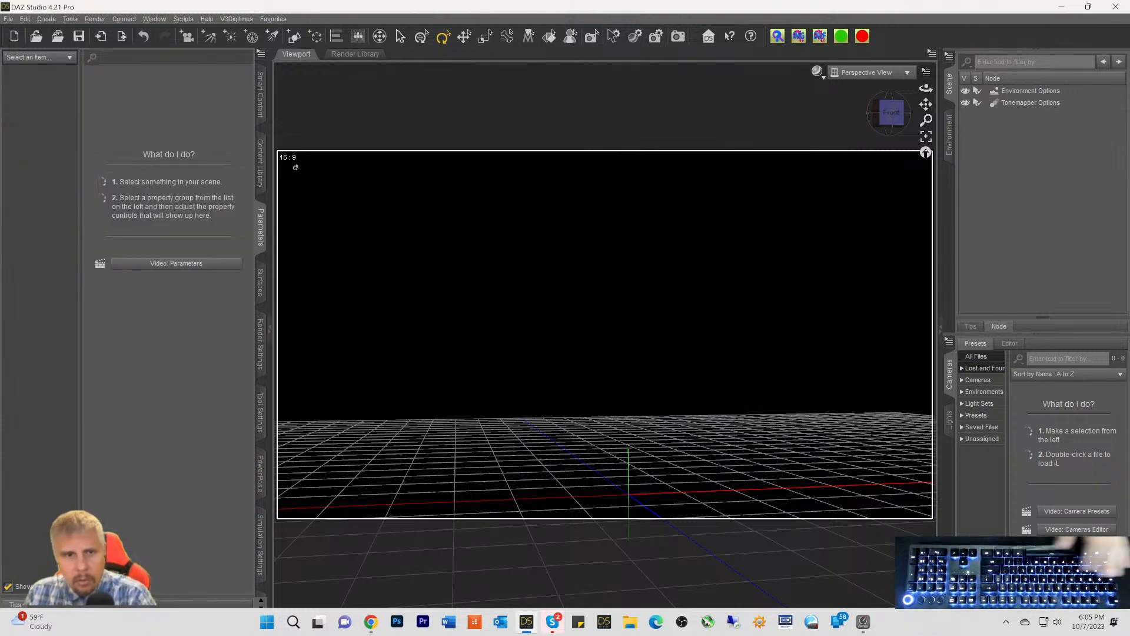
pyautogui.click(264, 94)
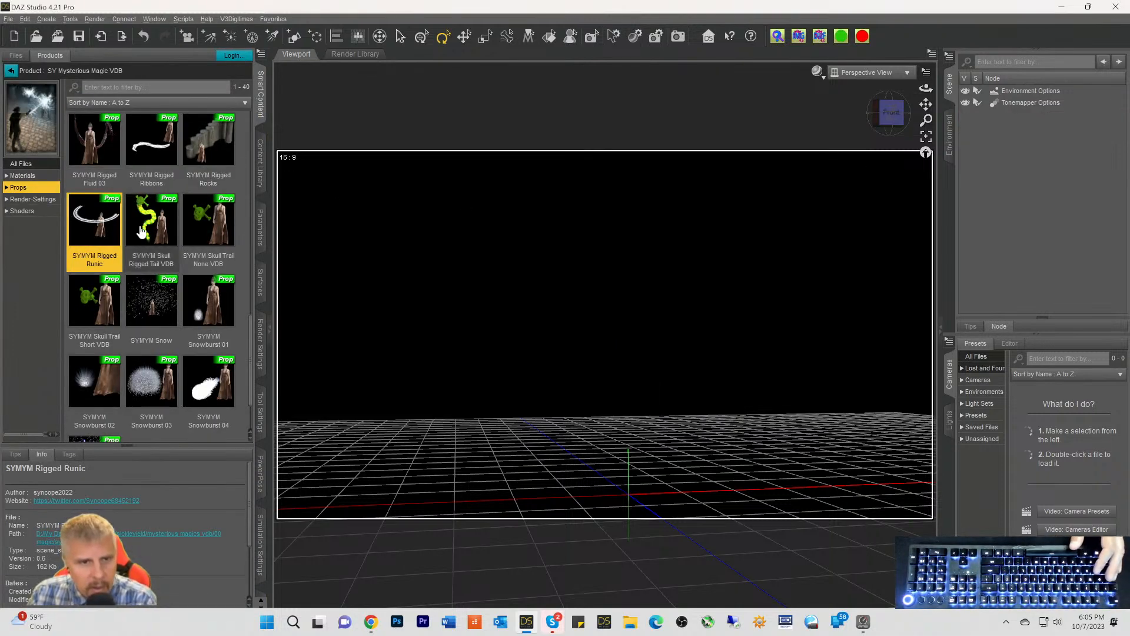
pyautogui.scroll(5, 133, 236)
pyautogui.scroll(-2, 189, 257)
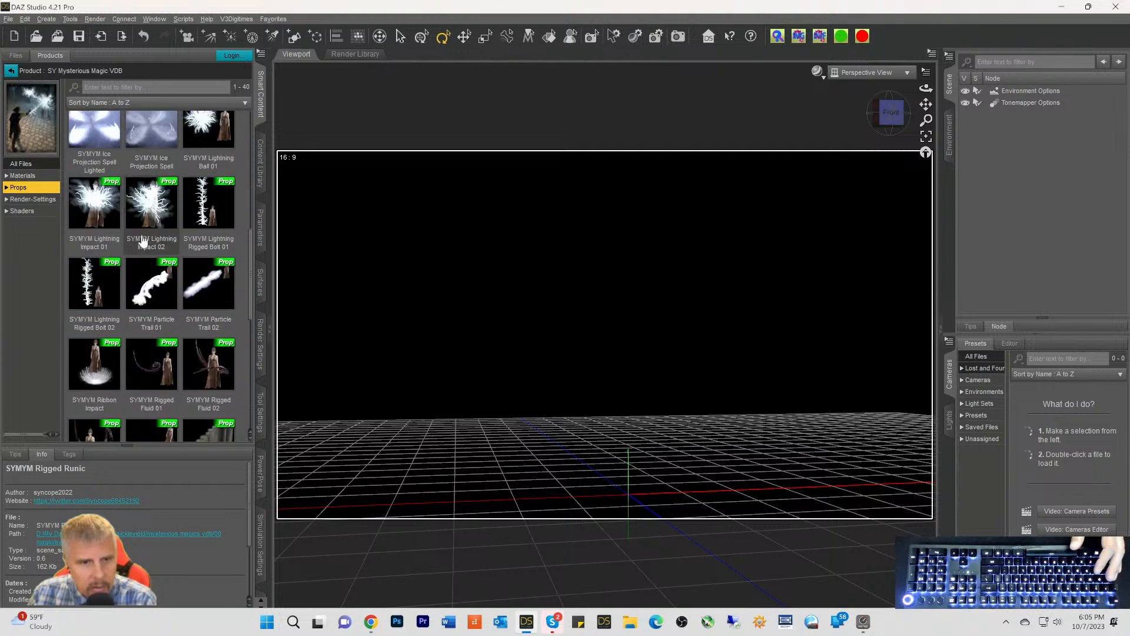
pyautogui.click(202, 300)
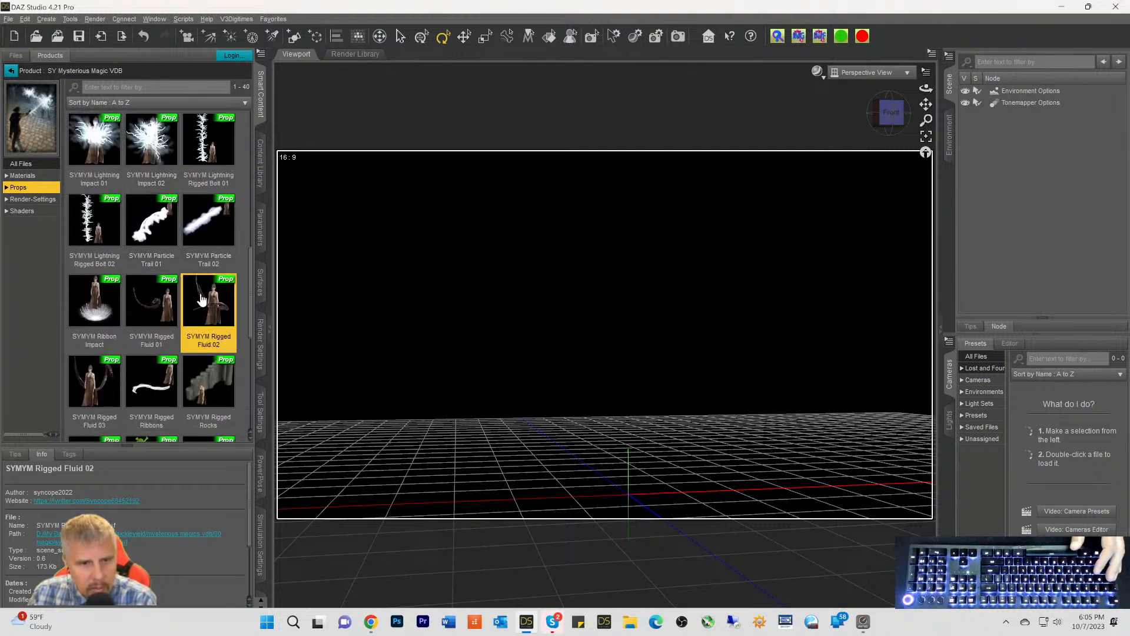
pyautogui.doubleClick(202, 301)
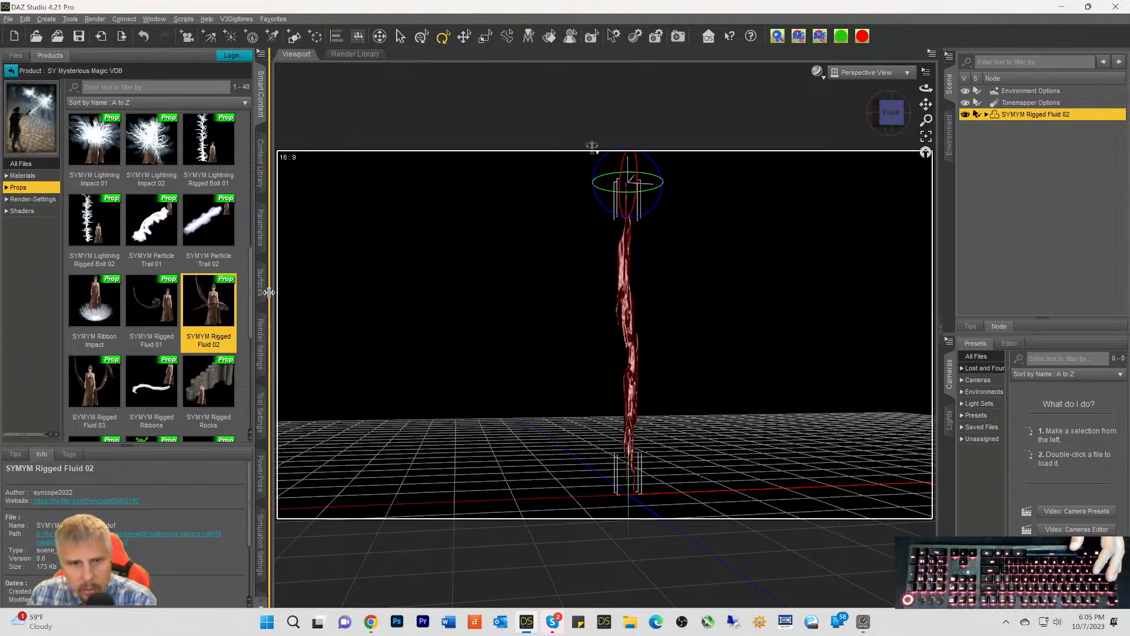
# Pose the rigged fluid with Bend All 5%, Side-Side First Half about 14% and Side-Side Second Half about 48%
pyautogui.click(260, 227)
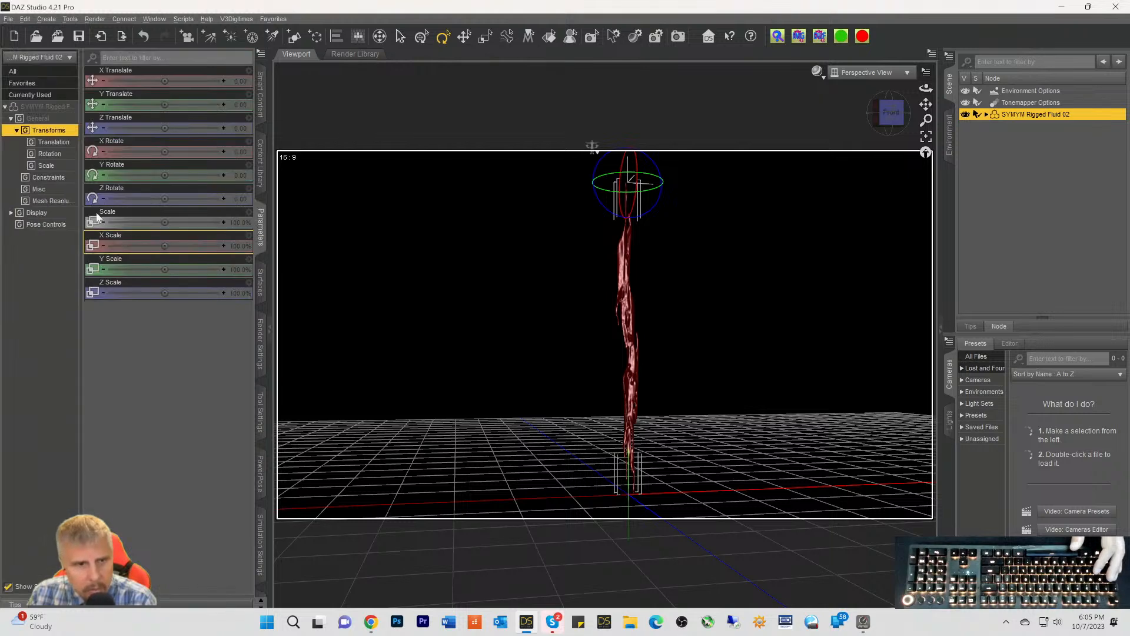
pyautogui.click(51, 132)
pyautogui.scroll(-10, 147, 365)
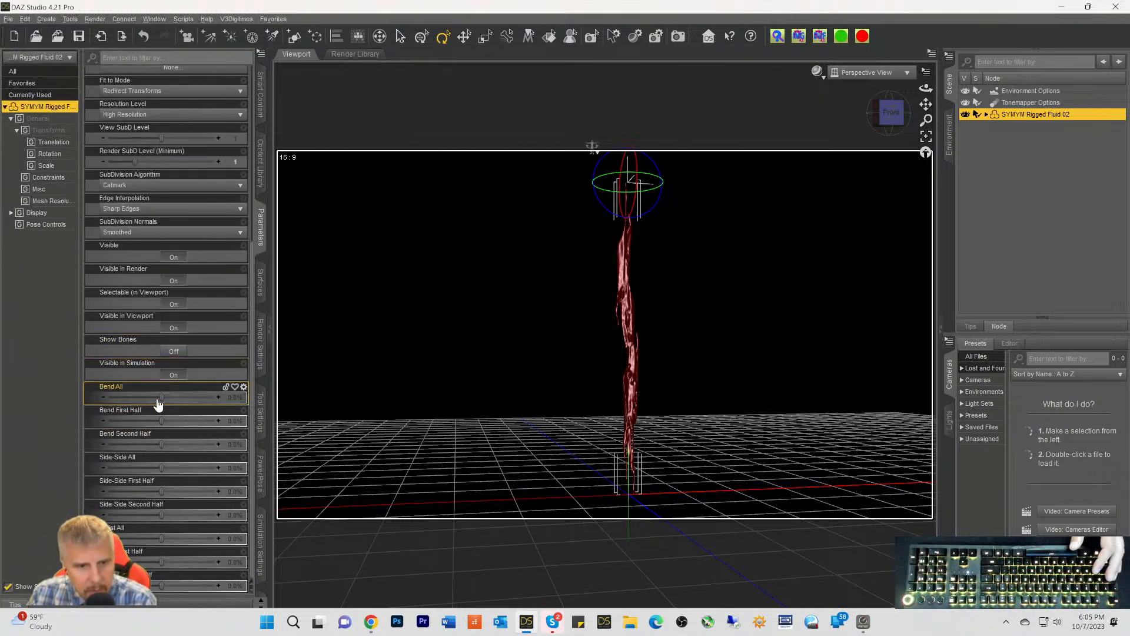
pyautogui.moveTo(161, 395)
pyautogui.mouseDown()
pyautogui.moveTo(183, 398)
pyautogui.moveTo(164, 398)
pyautogui.mouseUp()
pyautogui.moveTo(161, 491); pyautogui.dragTo(186, 510)
pyautogui.moveTo(881, 114)
pyautogui.mouseDown()
pyautogui.moveTo(865, 117)
pyautogui.moveTo(883, 113)
pyautogui.mouseUp()
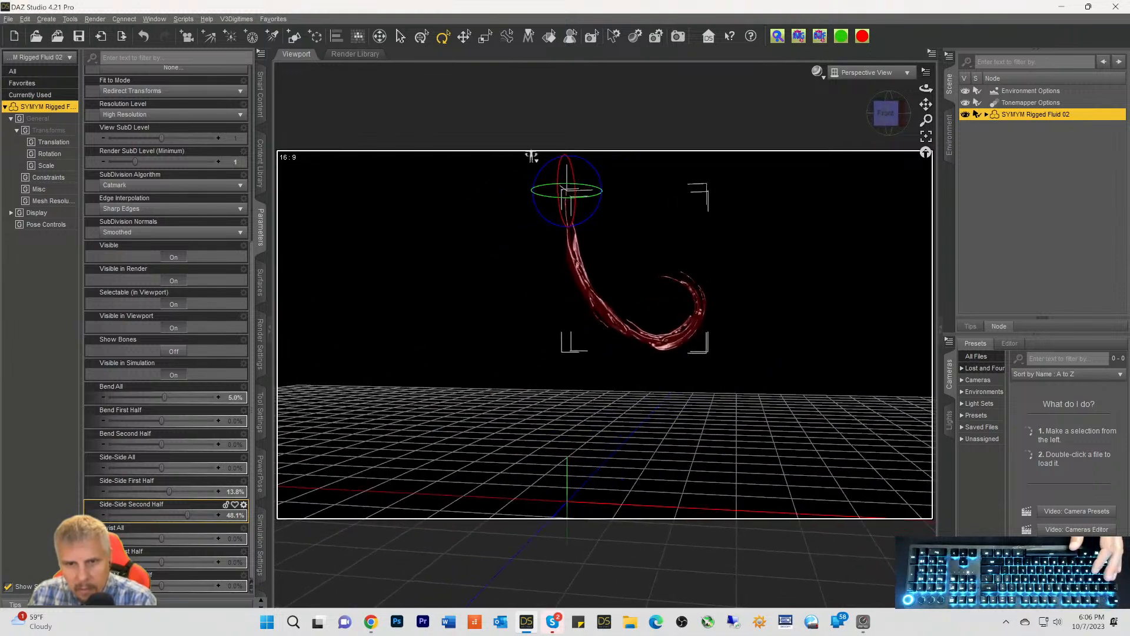
# Twist the rigged fluid's first half to 16% and second half to about 34%, and inspect the curl from several sides
pyautogui.moveTo(158, 564); pyautogui.dragTo(180, 586)
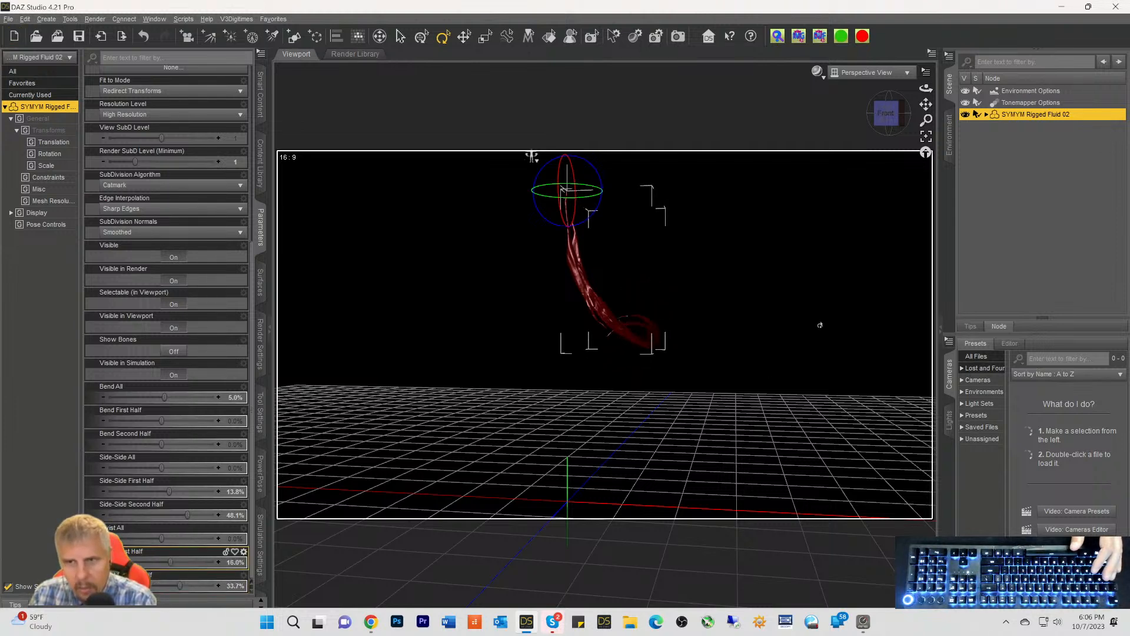
pyautogui.keyDown('ctrl'); pyautogui.keyDown('alt'); pyautogui.moveTo(532, 157); pyautogui.dragTo(504, 180); pyautogui.keyUp('alt'); pyautogui.keyUp('ctrl')
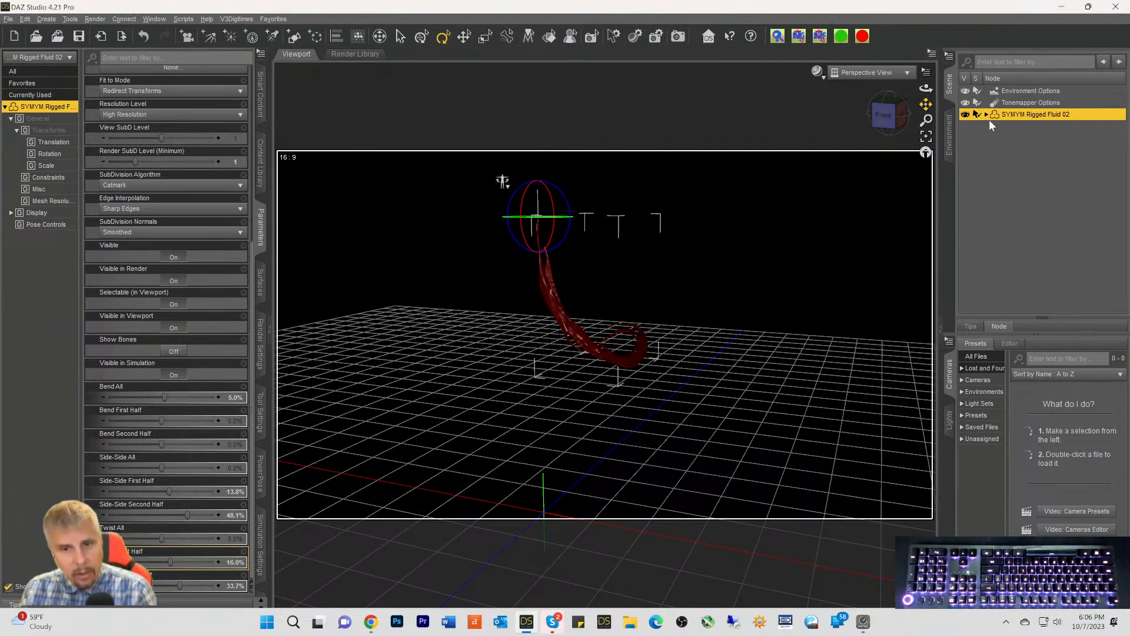
pyautogui.moveTo(882, 116); pyautogui.dragTo(862, 116)
pyautogui.keyDown('ctrl'); pyautogui.keyDown('alt'); pyautogui.moveTo(467, 188); pyautogui.dragTo(439, 188); pyautogui.keyUp('alt'); pyautogui.keyUp('ctrl')
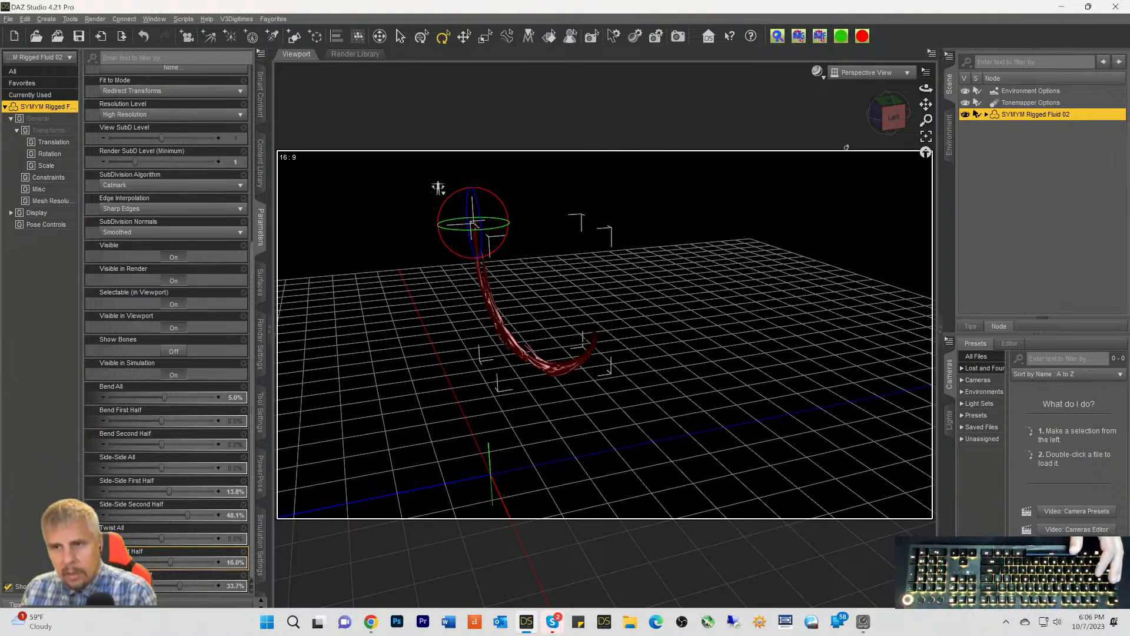
pyautogui.moveTo(439, 187)
pyautogui.keyDown('ctrl'); pyautogui.keyDown('alt'); pyautogui.mouseDown()
pyautogui.moveTo(568, 161)
pyautogui.moveTo(664, 169)
pyautogui.moveTo(704, 186)
pyautogui.moveTo(716, 254)
pyautogui.moveTo(572, 121)
pyautogui.moveTo(442, 183)
pyautogui.mouseUp(); pyautogui.keyUp('alt'); pyautogui.keyUp('ctrl')
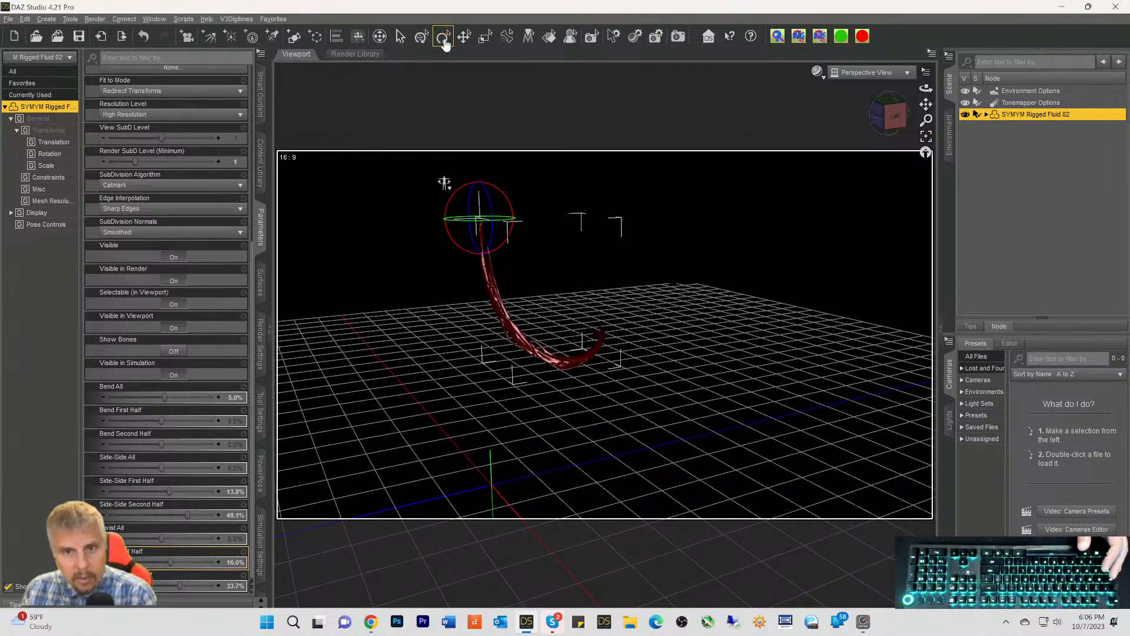
# Select the Fluid11 bone of the rigged fluid, try rotating it directly in the viewport, and view the prop from the front
pyautogui.click(475, 293)
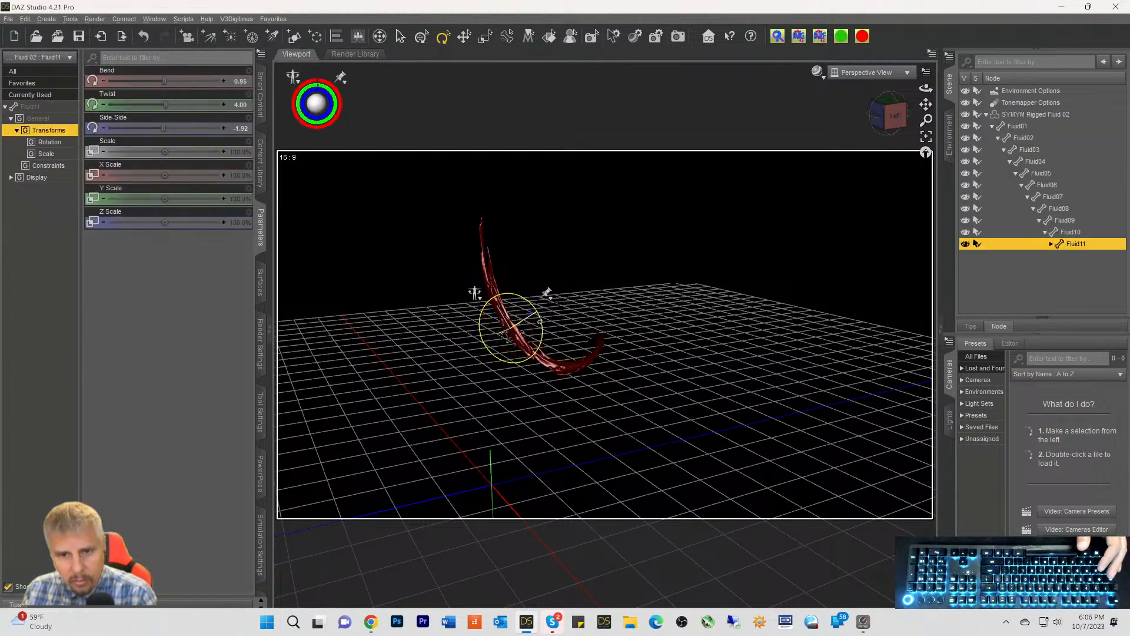
pyautogui.moveTo(519, 324); pyautogui.dragTo(520, 342)
pyautogui.moveTo(888, 133); pyautogui.dragTo(918, 127)
# Delete the SYMYM Rigged Fluid 02 prop and load the SYMYM Lightning Rigged Bolt 01 prop from the product's props
pyautogui.click(1027, 115)
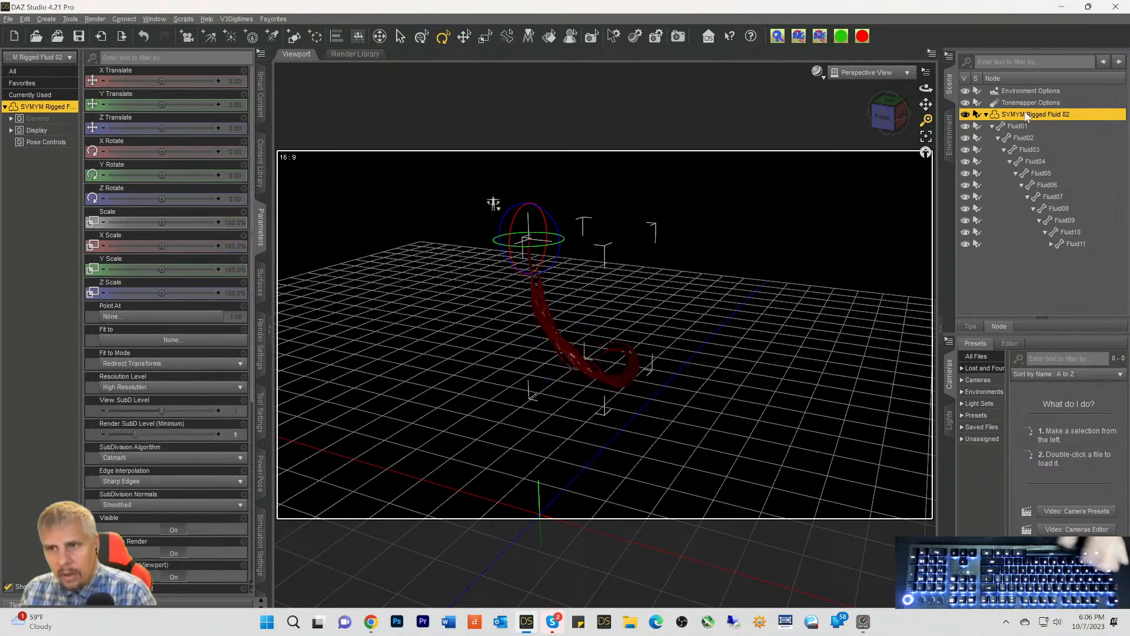
pyautogui.press('Delete')
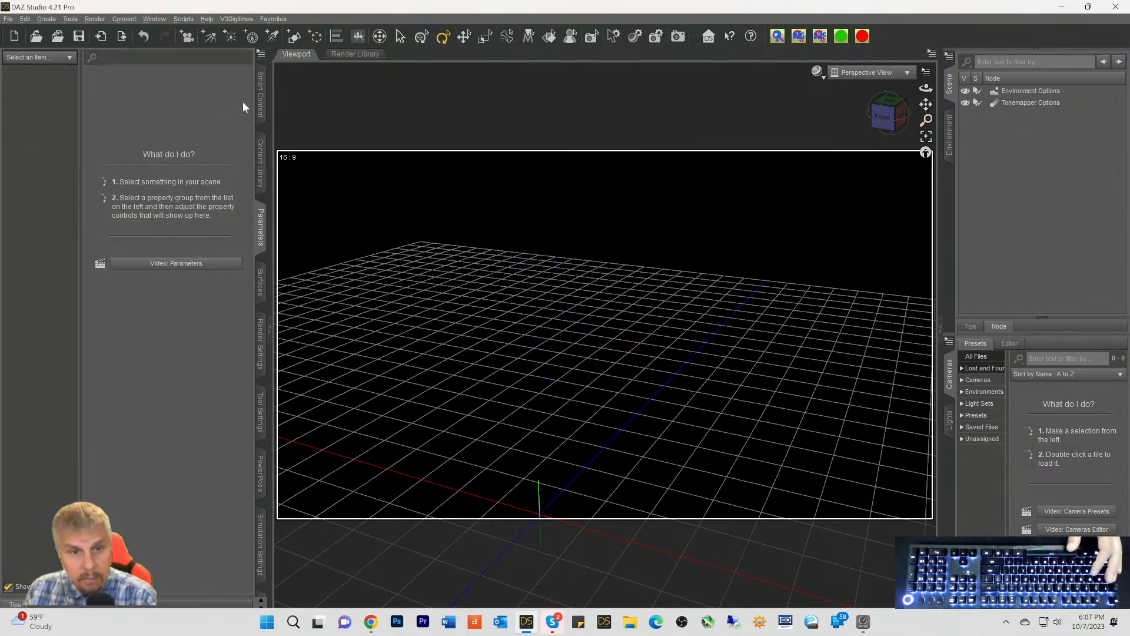
pyautogui.click(261, 104)
pyautogui.scroll(-3, 217, 188)
pyautogui.scroll(3, 153, 203)
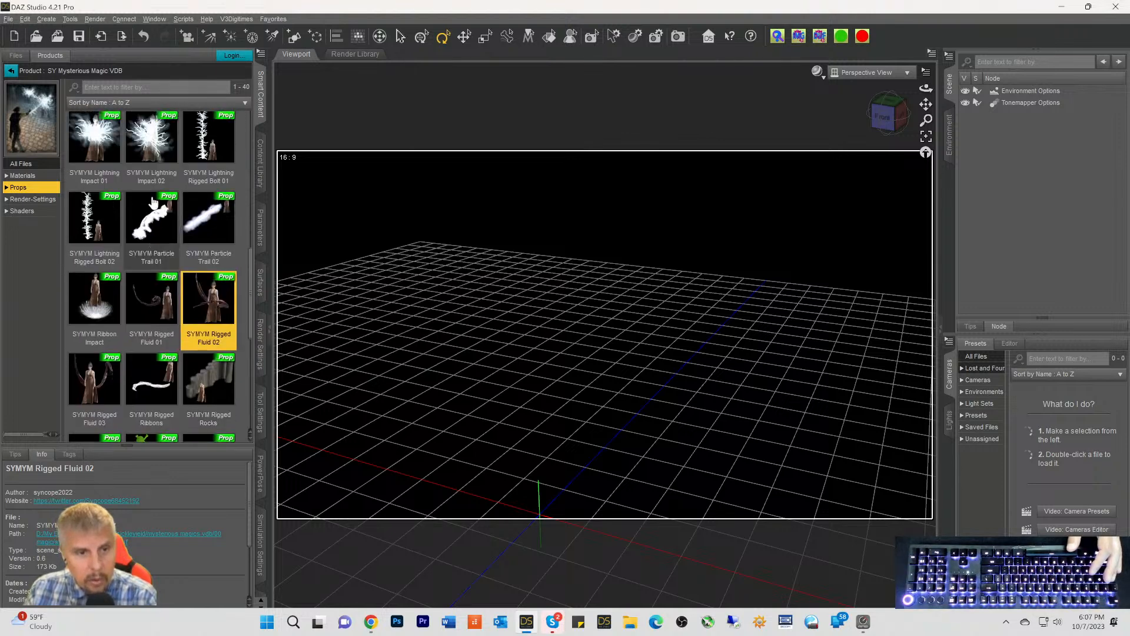
pyautogui.scroll(3, 154, 209)
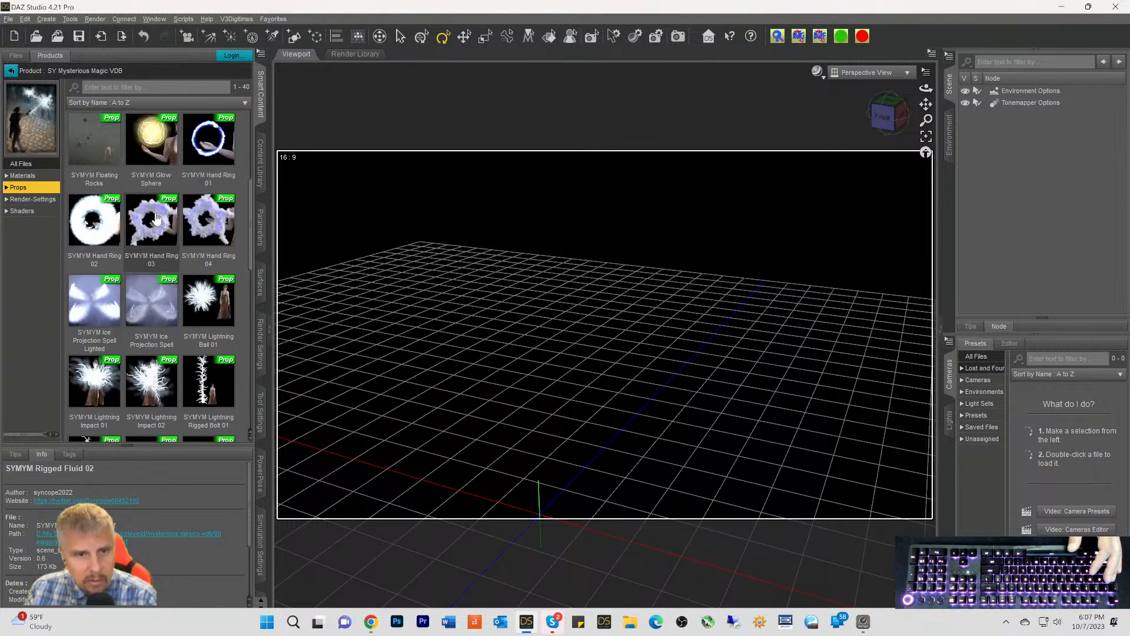
pyautogui.scroll(-3, 158, 219)
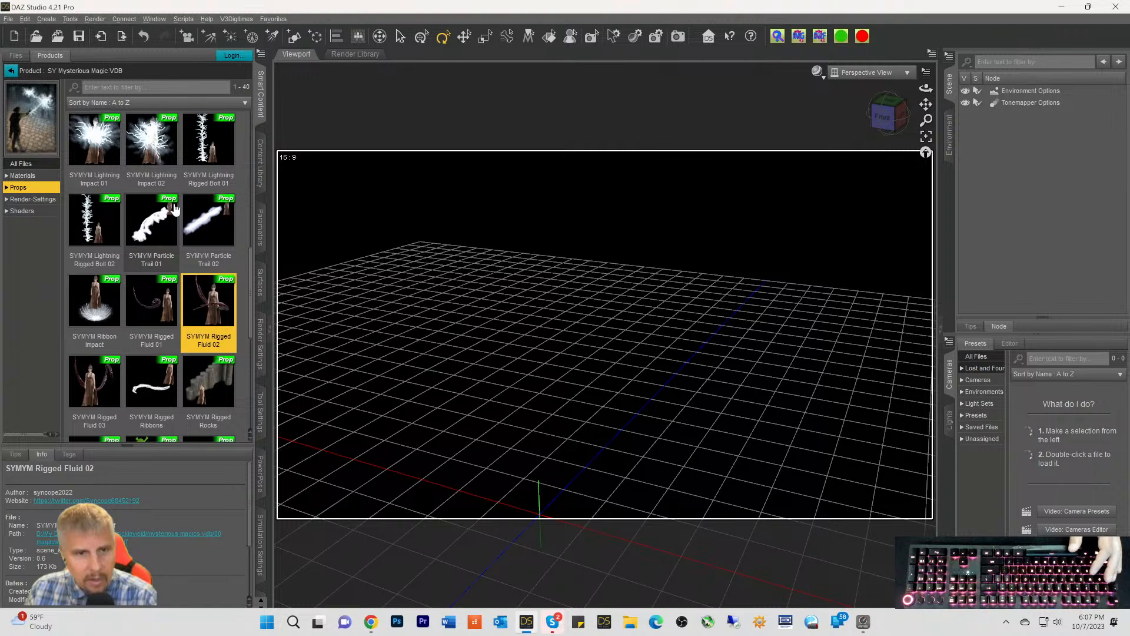
pyautogui.click(202, 137)
pyautogui.doubleClick(202, 137)
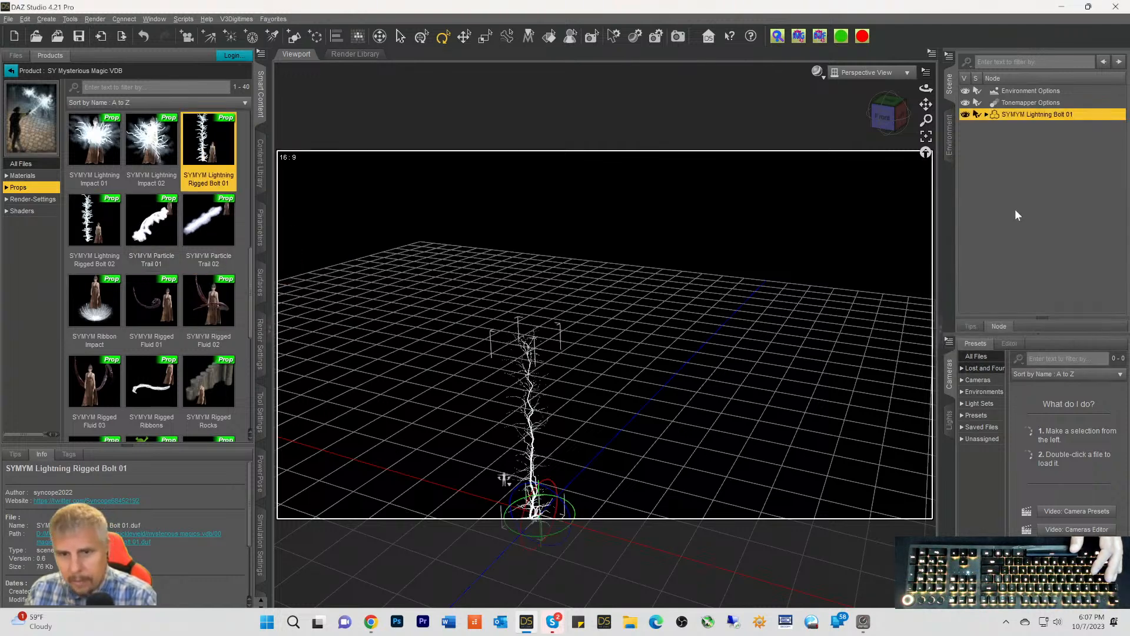
# Show all parameters of the lightning bolt and set its first two pose parameters to about -9.5% and -1.1%
pyautogui.doubleClick(1031, 115)
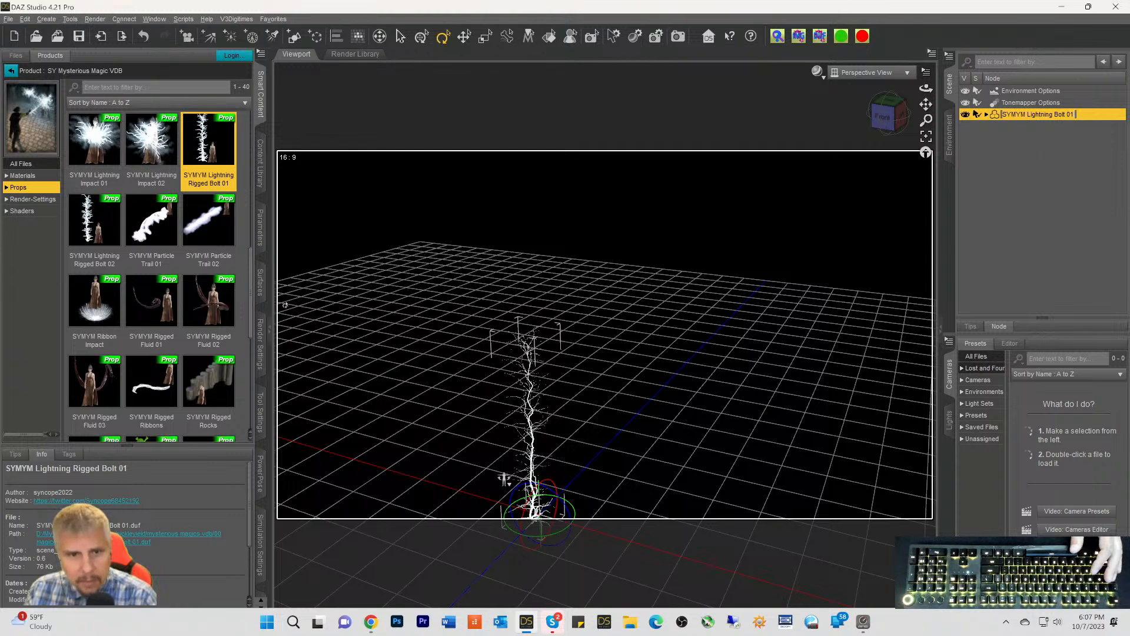
pyautogui.click(257, 241)
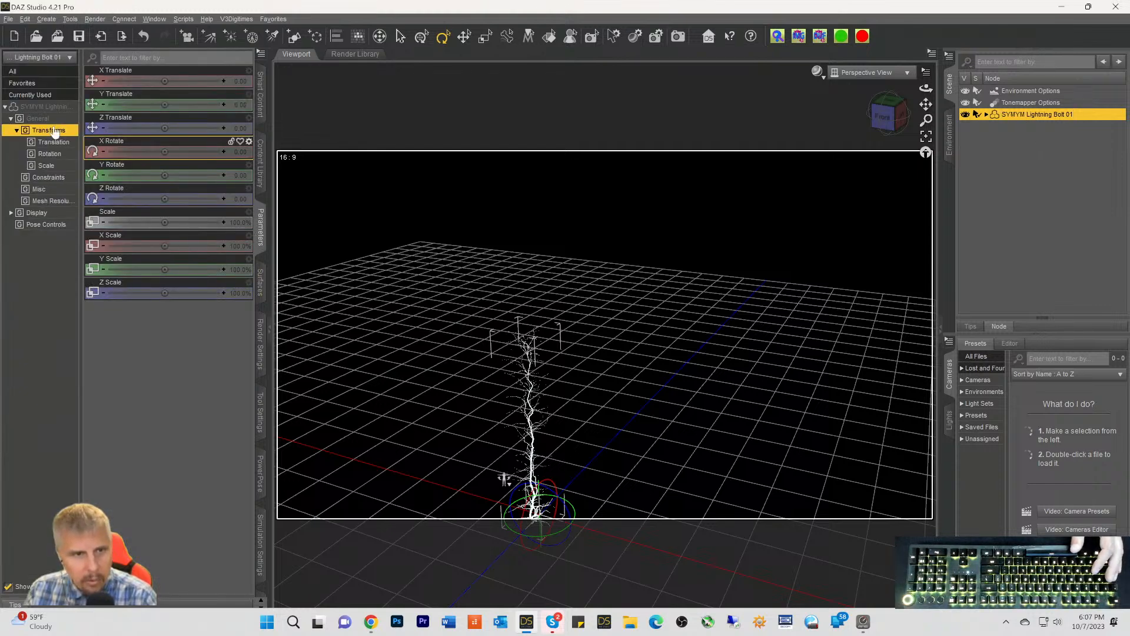
pyautogui.click(36, 111)
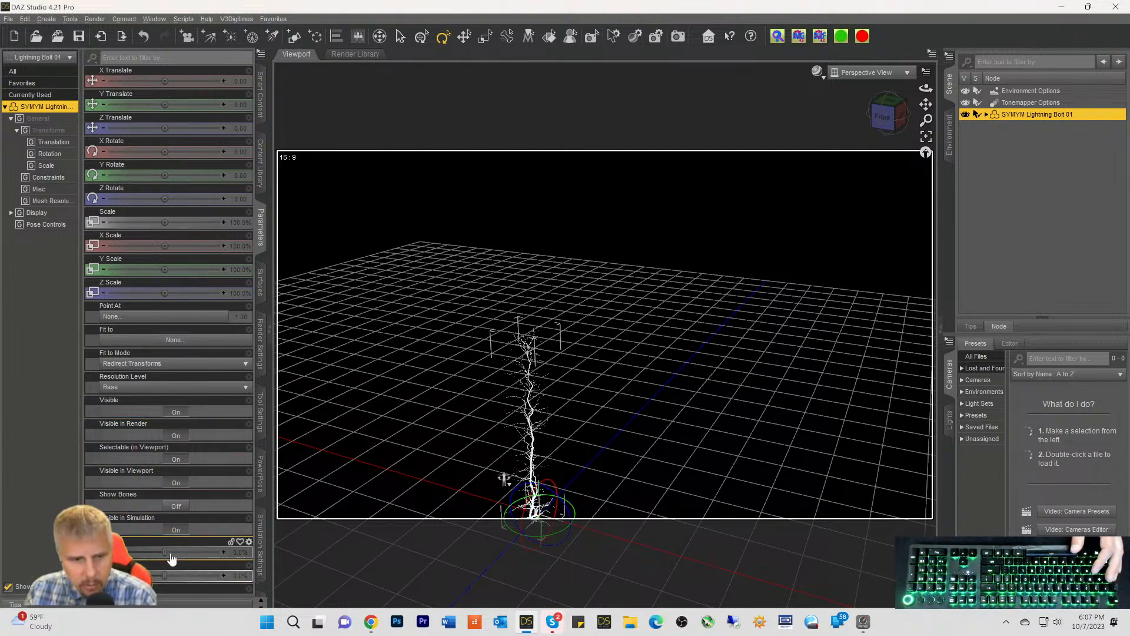
pyautogui.moveTo(165, 552); pyautogui.dragTo(189, 559)
pyautogui.moveTo(171, 558)
pyautogui.mouseDown()
pyautogui.moveTo(158, 557)
pyautogui.moveTo(182, 578)
pyautogui.moveTo(210, 577)
pyautogui.moveTo(127, 577)
pyautogui.moveTo(163, 577)
pyautogui.mouseUp()
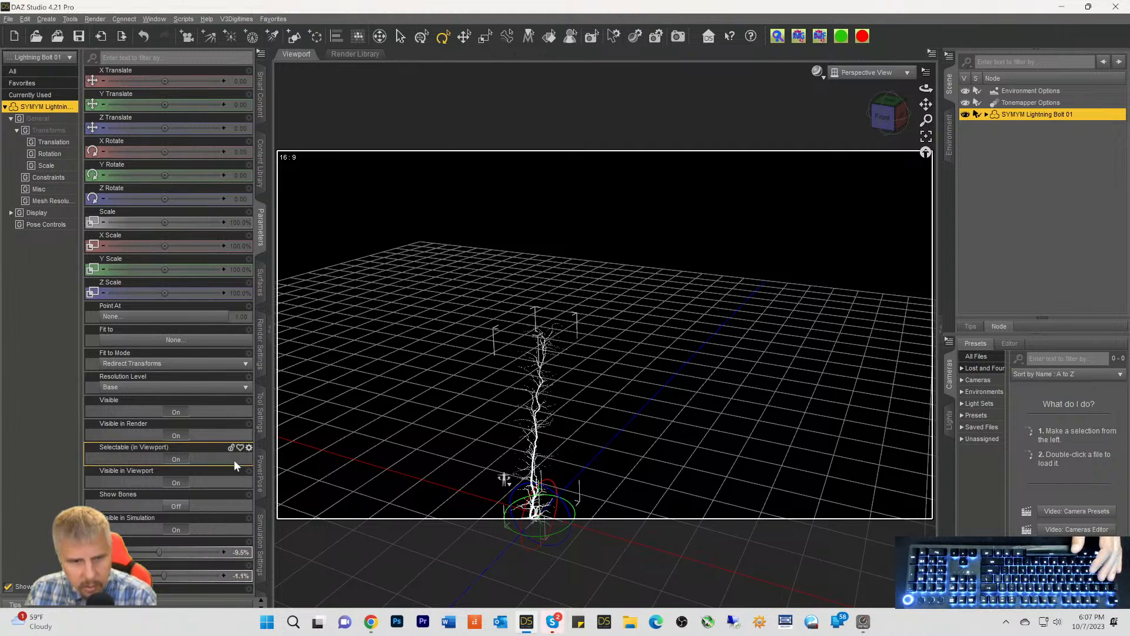
pyautogui.click(1014, 159)
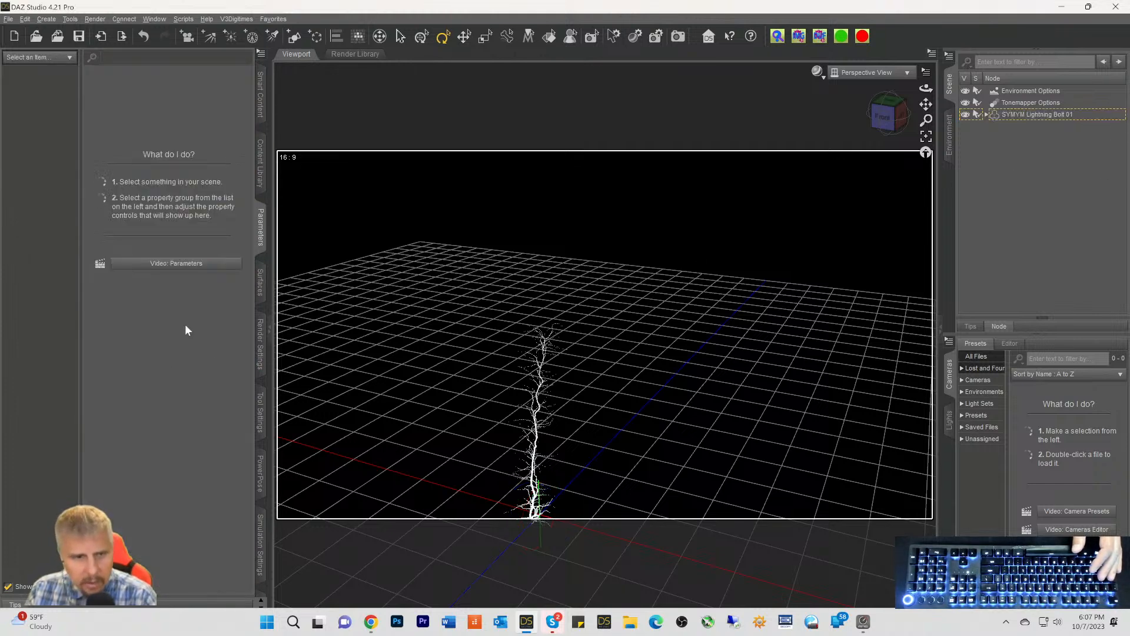
pyautogui.click(259, 230)
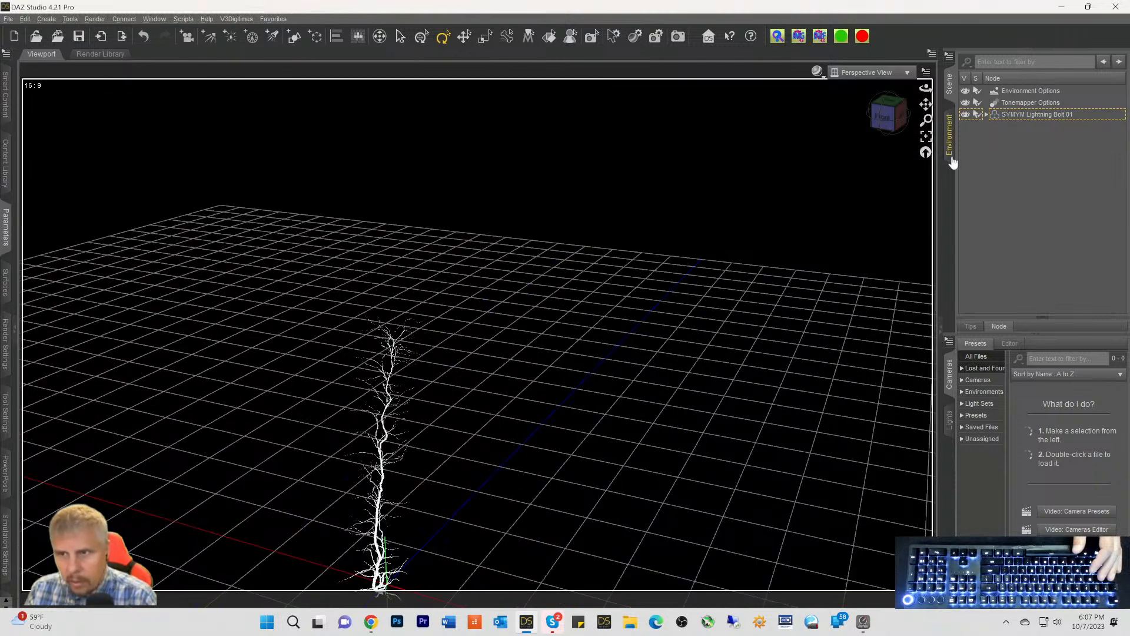
pyautogui.click(994, 115)
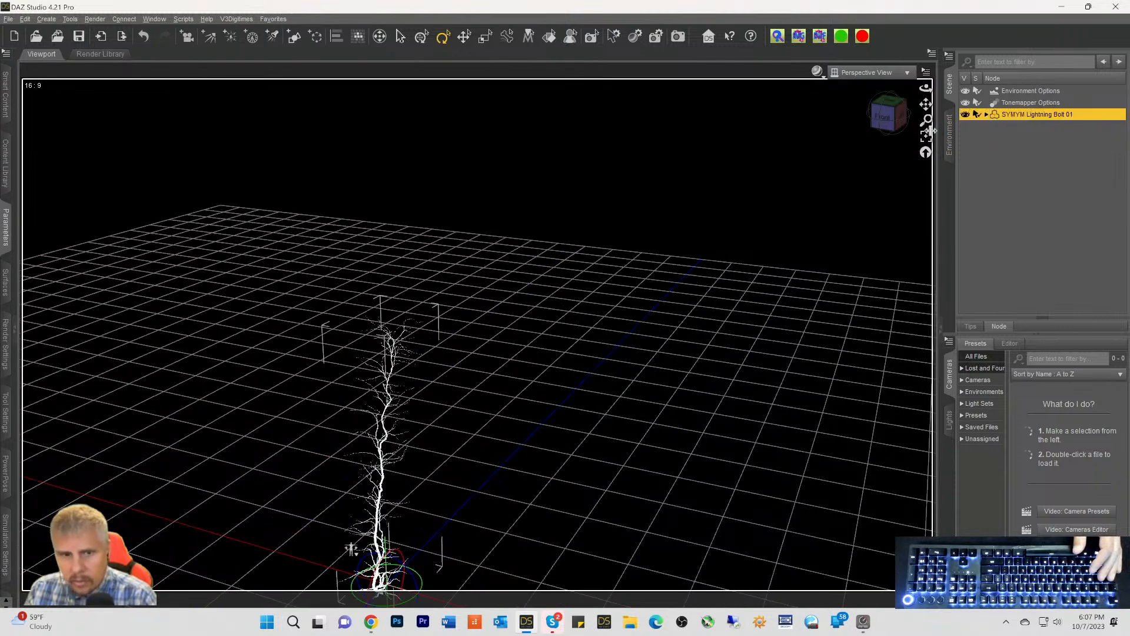
pyautogui.click(6, 230)
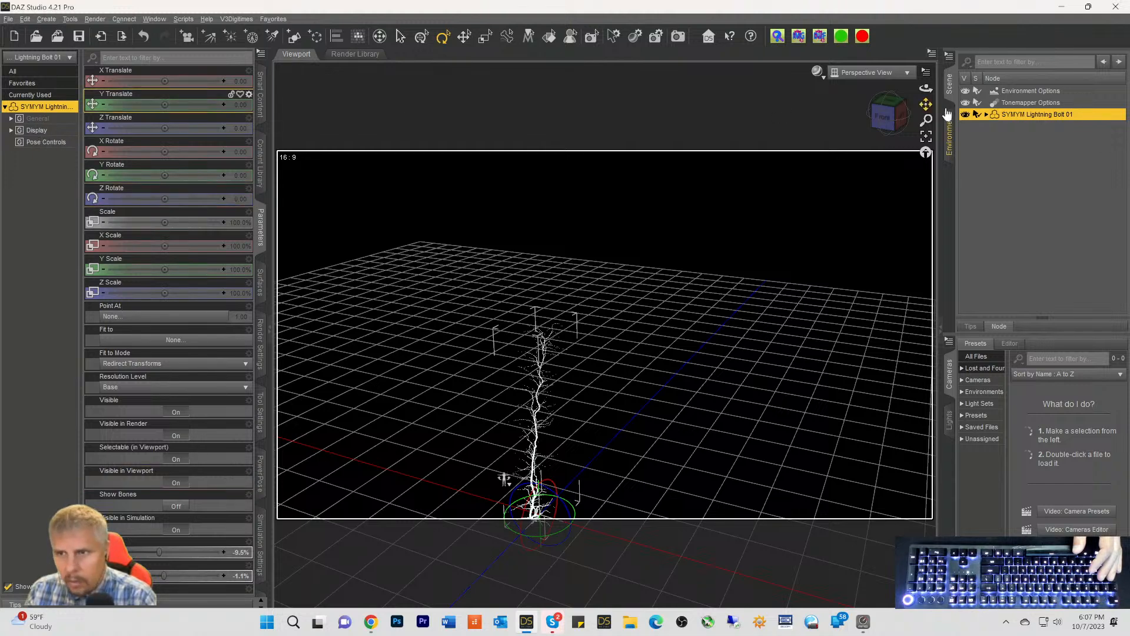
# Examine the parameters of the Lightning01 bone inside the lightning bolt, and reselect the whole bolt
pyautogui.click(987, 114)
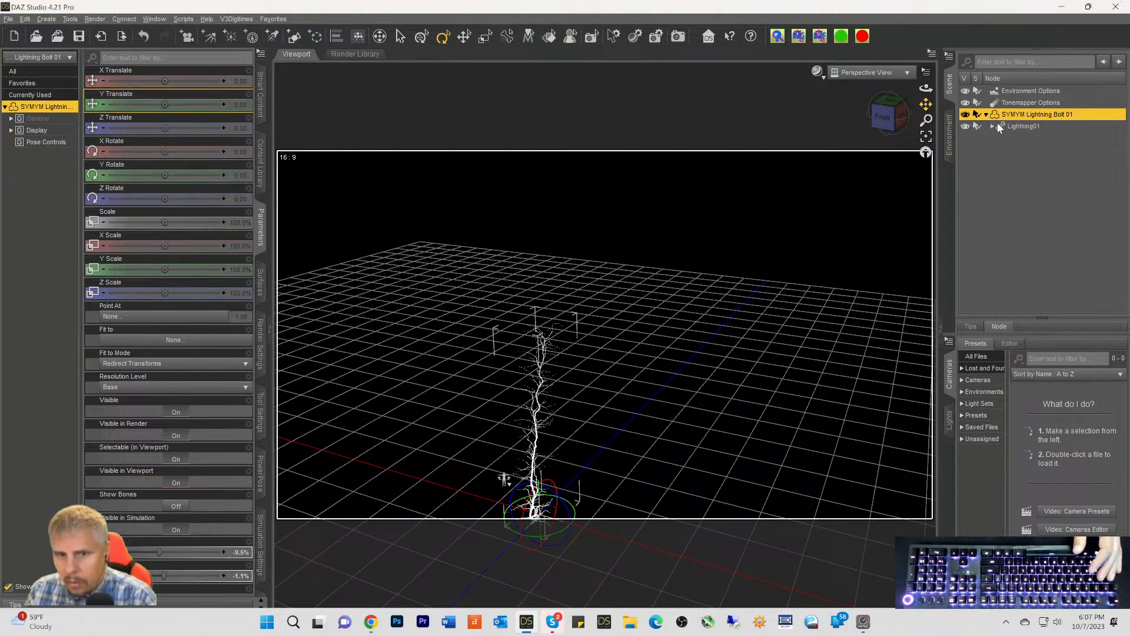
pyautogui.click(999, 126)
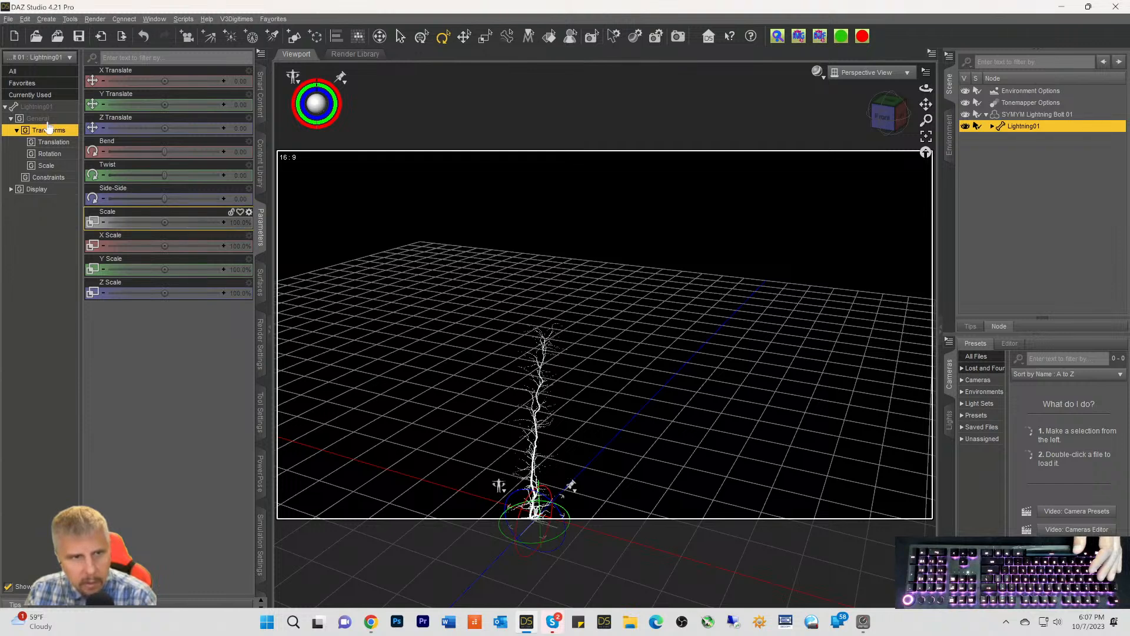
pyautogui.click(39, 107)
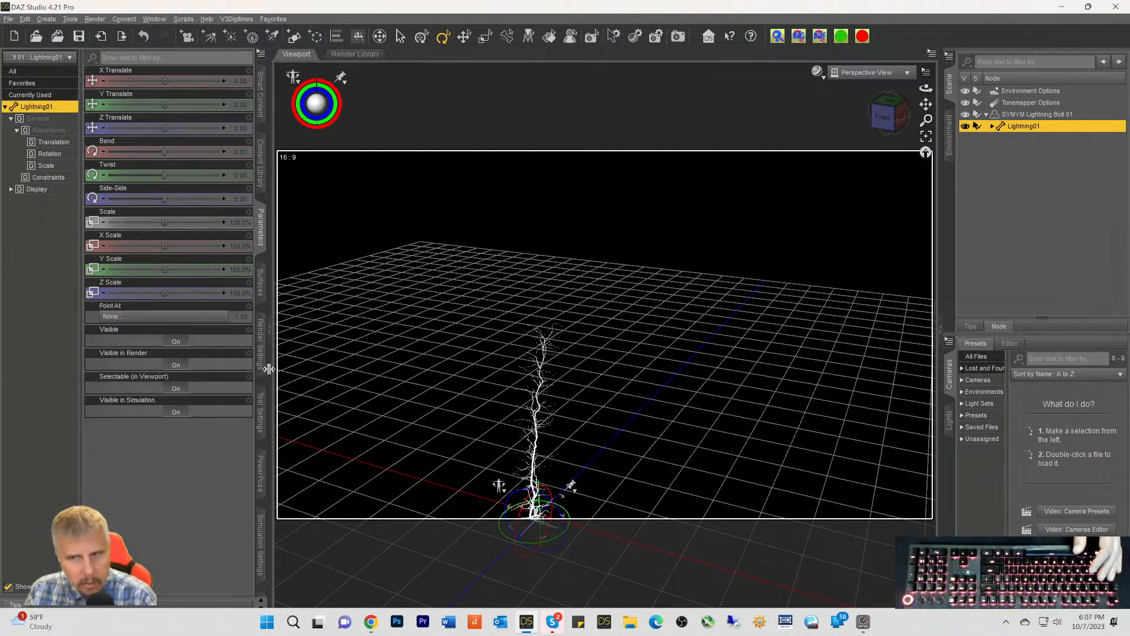
pyautogui.click(1036, 114)
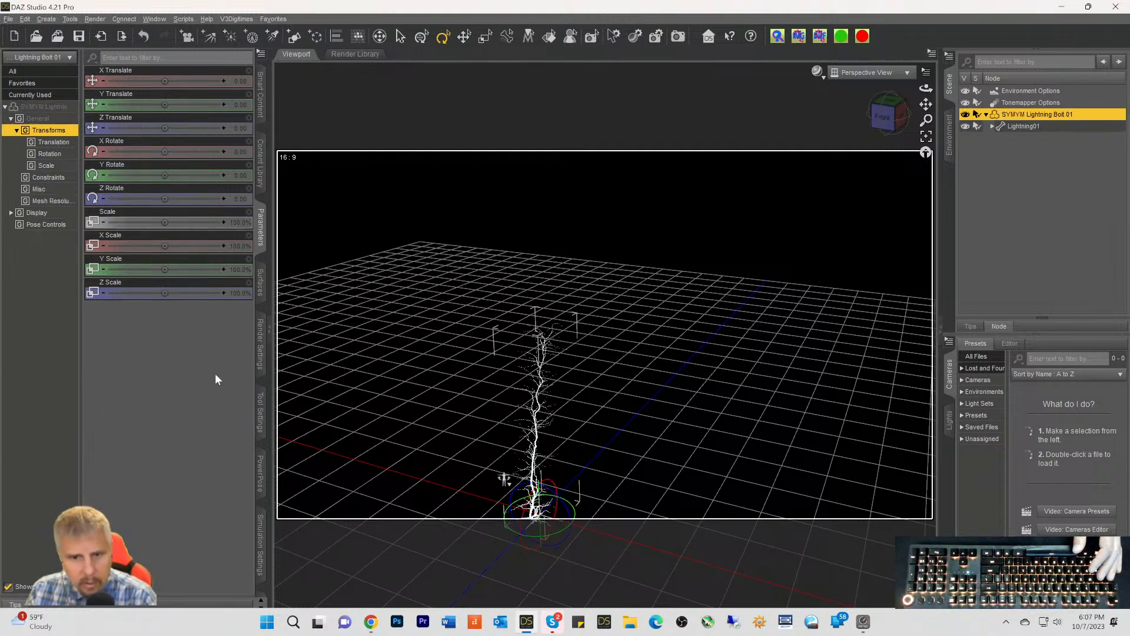
# Show all parameters of the lightning bolt and set its first pose parameter to about -44.2% and its third to about 11.6%
pyautogui.click(44, 108)
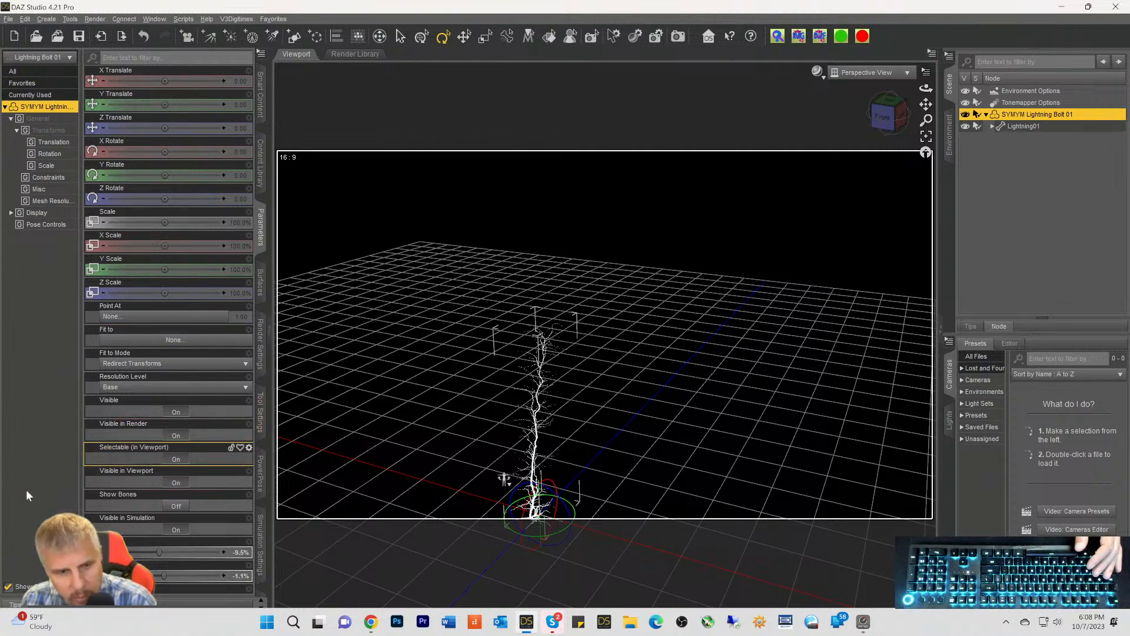
pyautogui.click(128, 551)
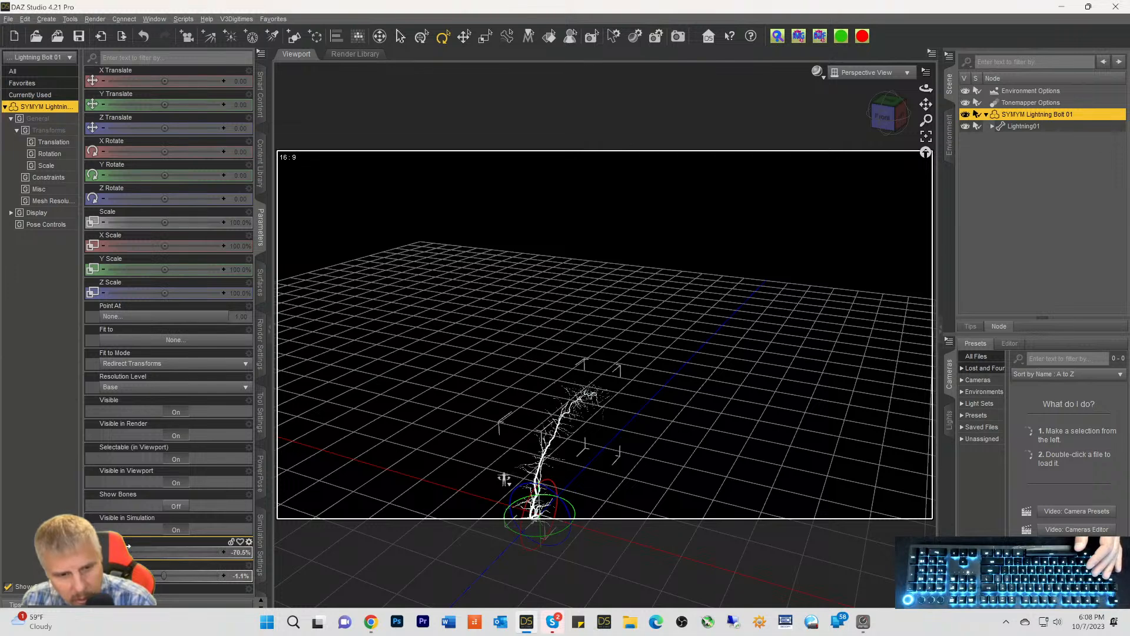
pyautogui.moveTo(128, 549); pyautogui.dragTo(139, 548)
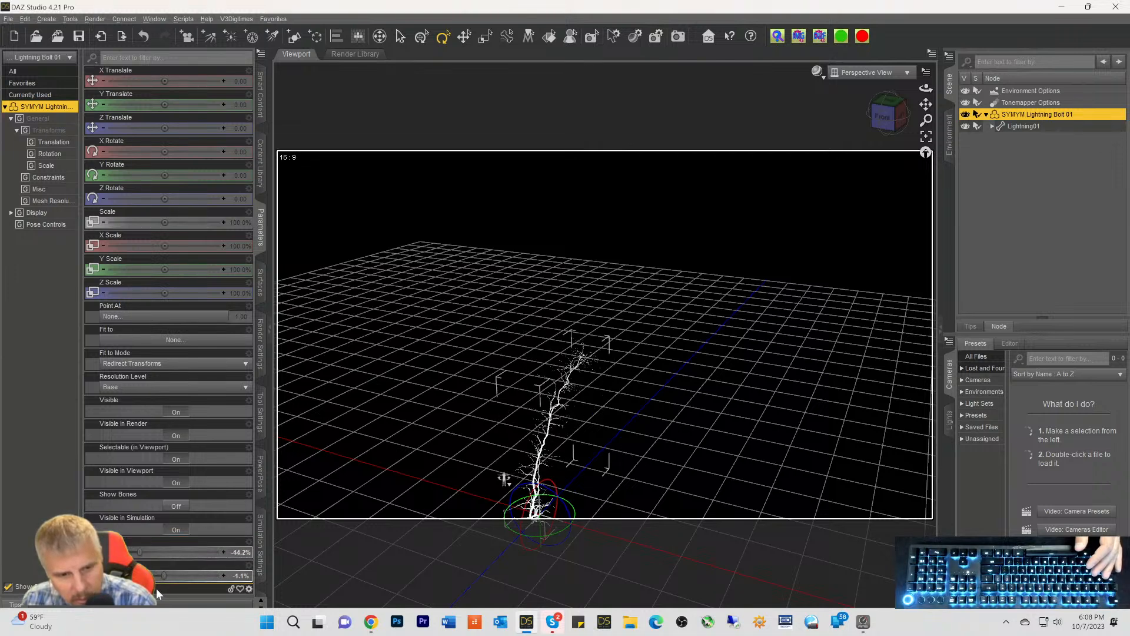
pyautogui.moveTo(133, 594); pyautogui.dragTo(133, 604)
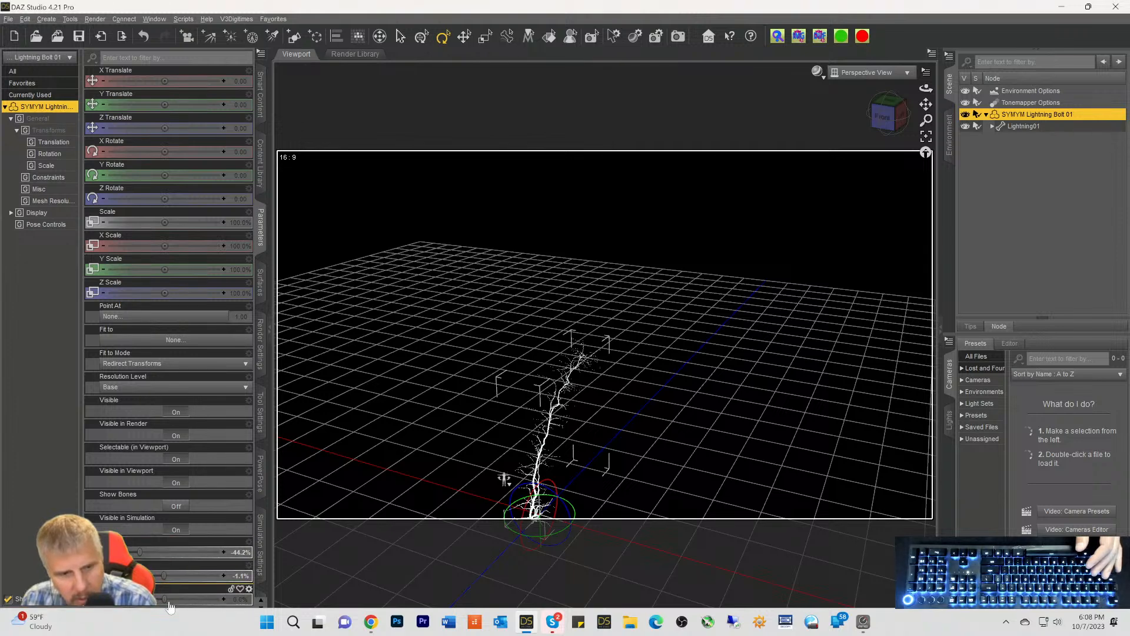
pyautogui.moveTo(164, 600)
pyautogui.mouseDown()
pyautogui.moveTo(106, 600)
pyautogui.moveTo(171, 600)
pyautogui.mouseUp()
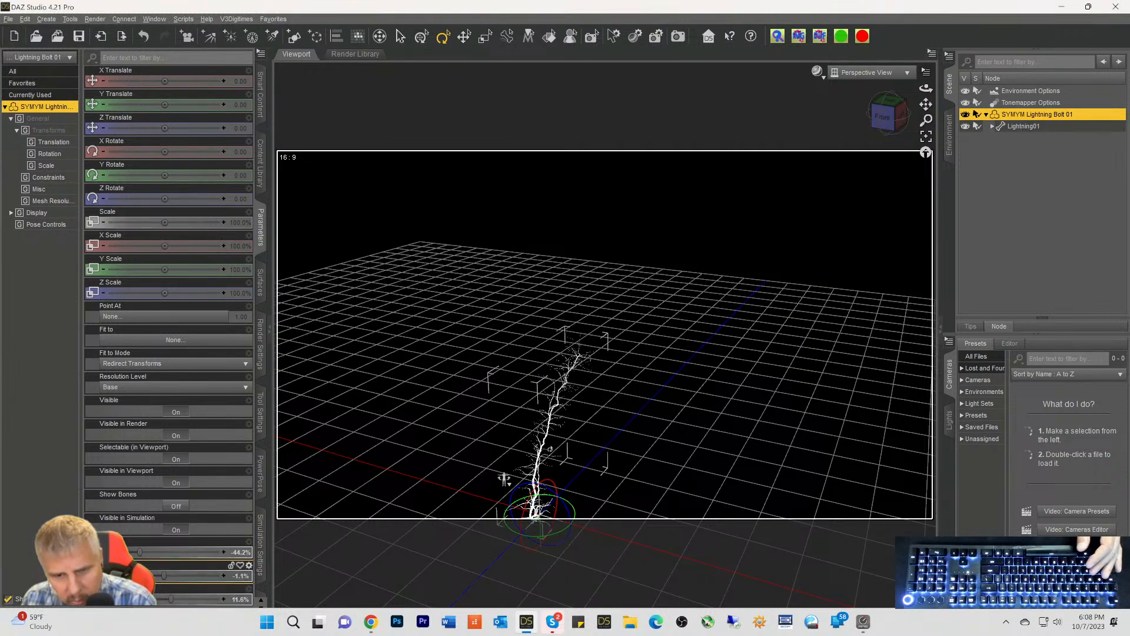
# Select the Lightning05 bone in the viewport and rotate it to about -4.79 Bend and -10.72 Side-Side
pyautogui.click(504, 479)
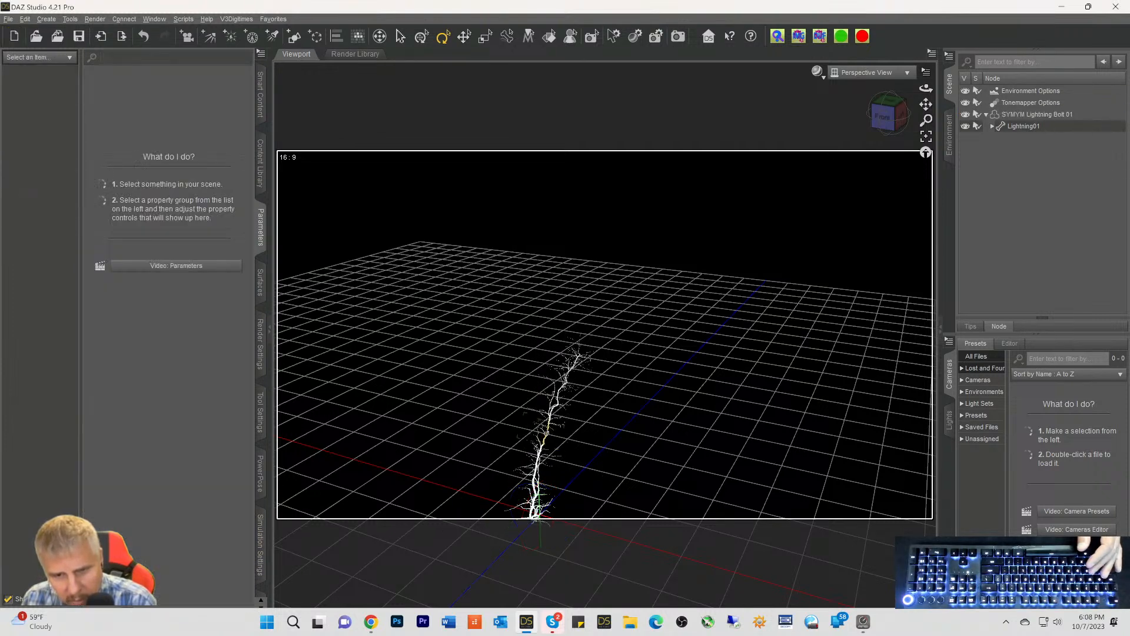
pyautogui.click(547, 432)
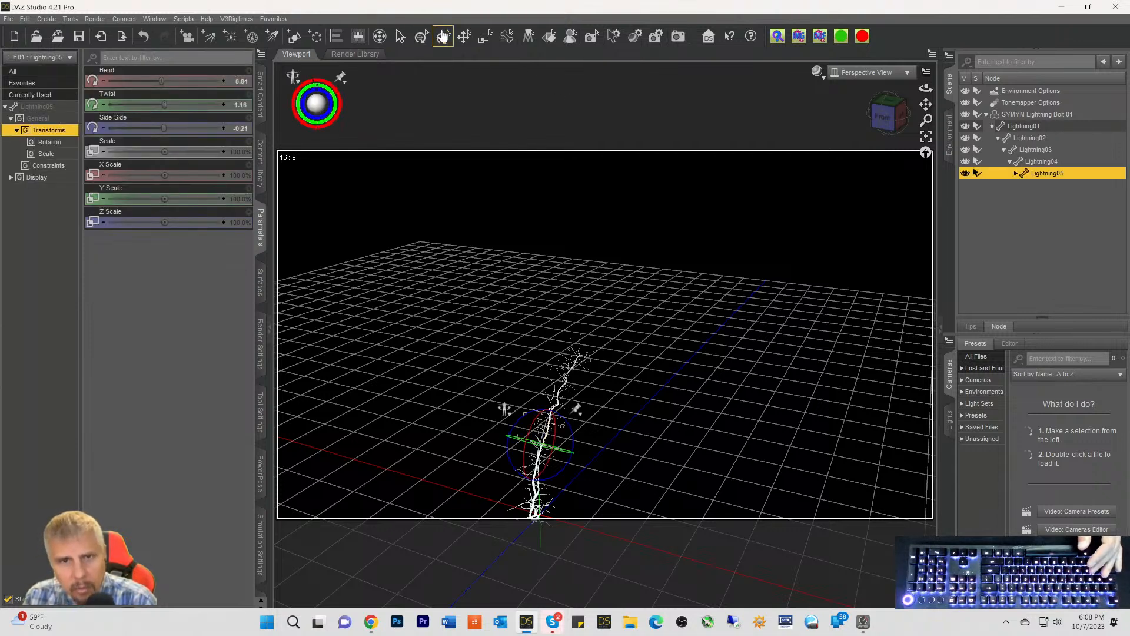
pyautogui.moveTo(545, 411)
pyautogui.mouseDown()
pyautogui.moveTo(538, 417)
pyautogui.moveTo(542, 399)
pyautogui.moveTo(530, 427)
pyautogui.mouseUp()
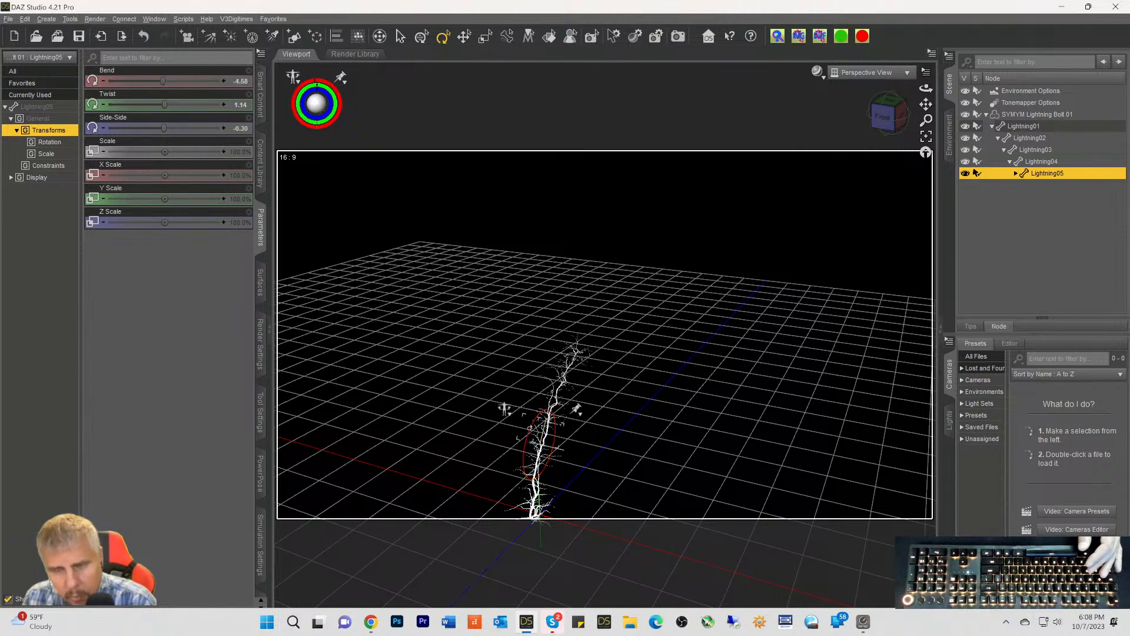
pyautogui.click(927, 137)
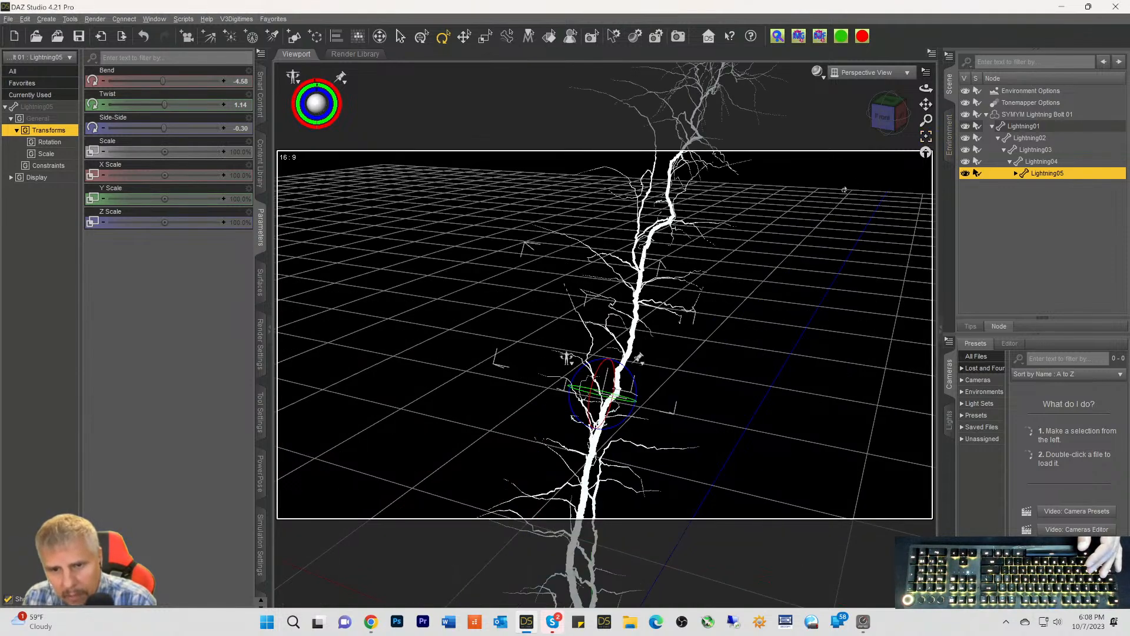
pyautogui.moveTo(882, 118); pyautogui.dragTo(841, 98)
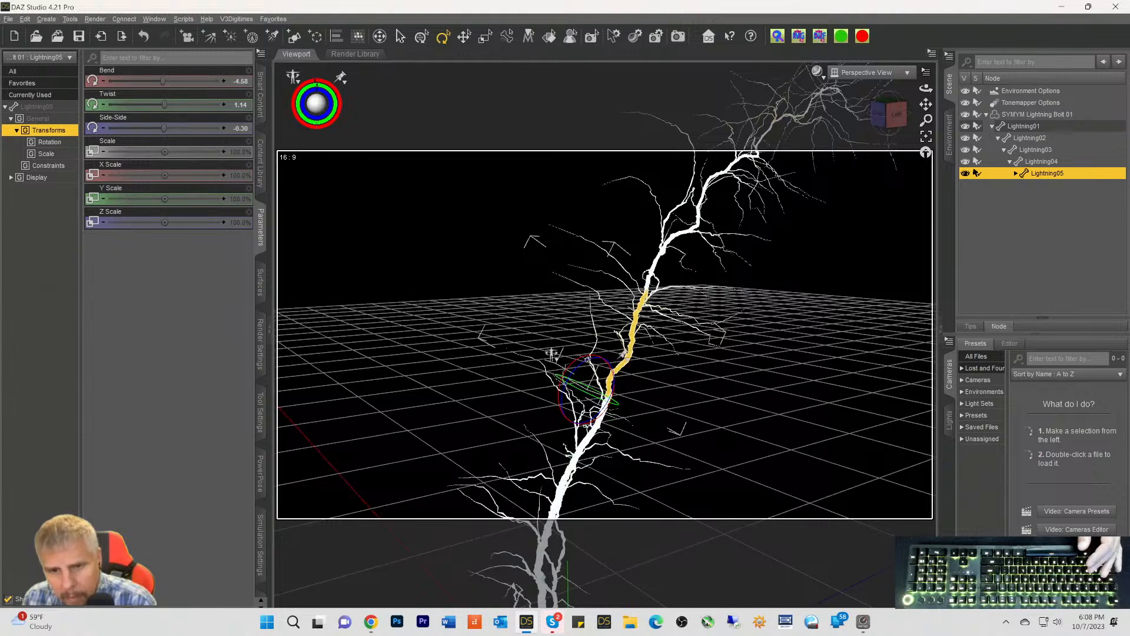
pyautogui.moveTo(612, 377); pyautogui.dragTo(556, 385)
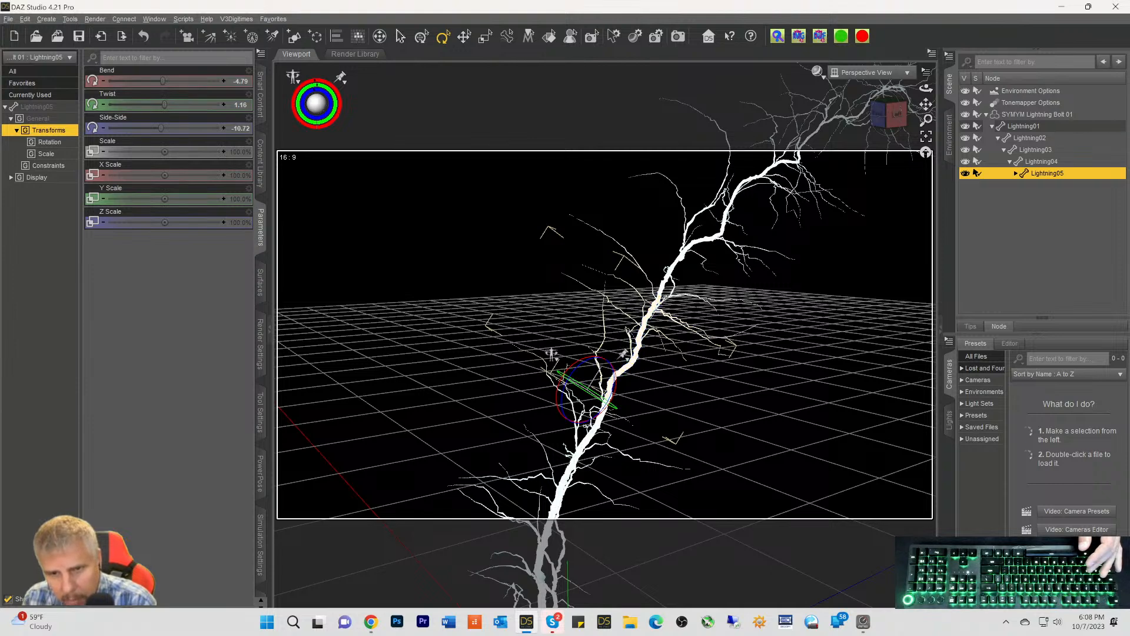
# Rotate the Lightning06 bone to about -20.51 Bend and the Lightning07 bone to about -7.63 Bend and 1.41 Side-Side
pyautogui.click(661, 288)
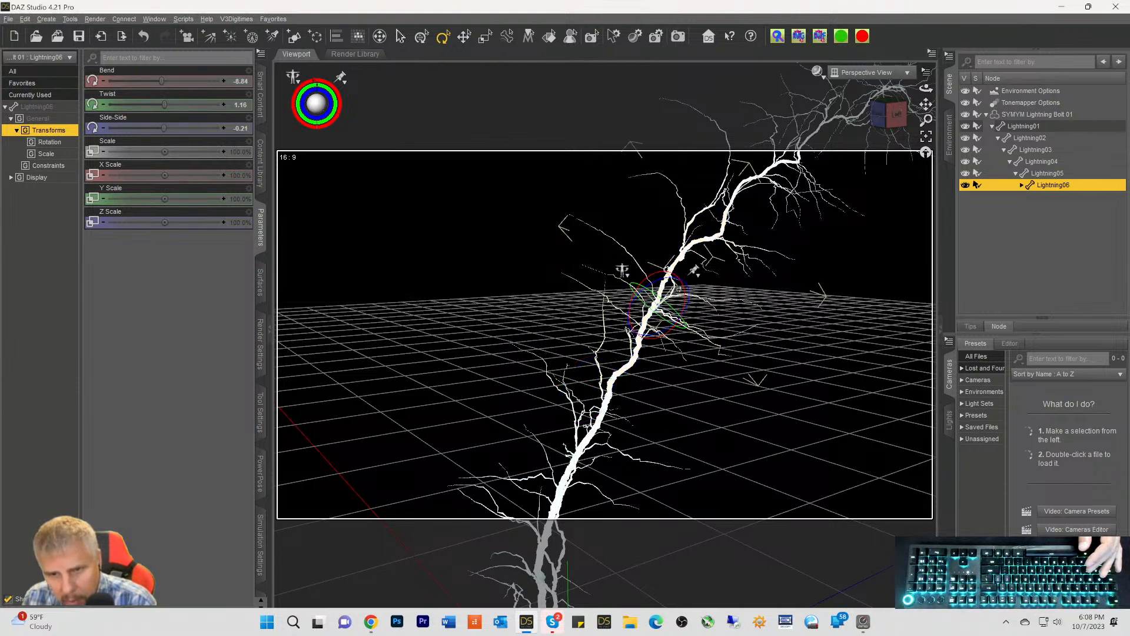
pyautogui.moveTo(677, 283); pyautogui.dragTo(682, 285)
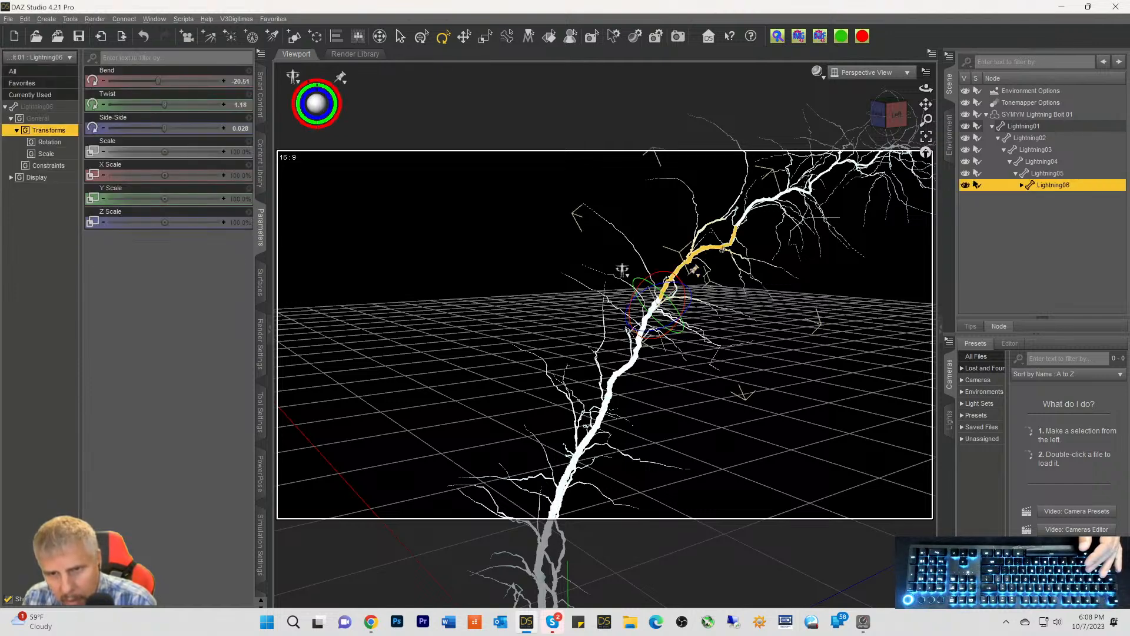
pyautogui.click(750, 207)
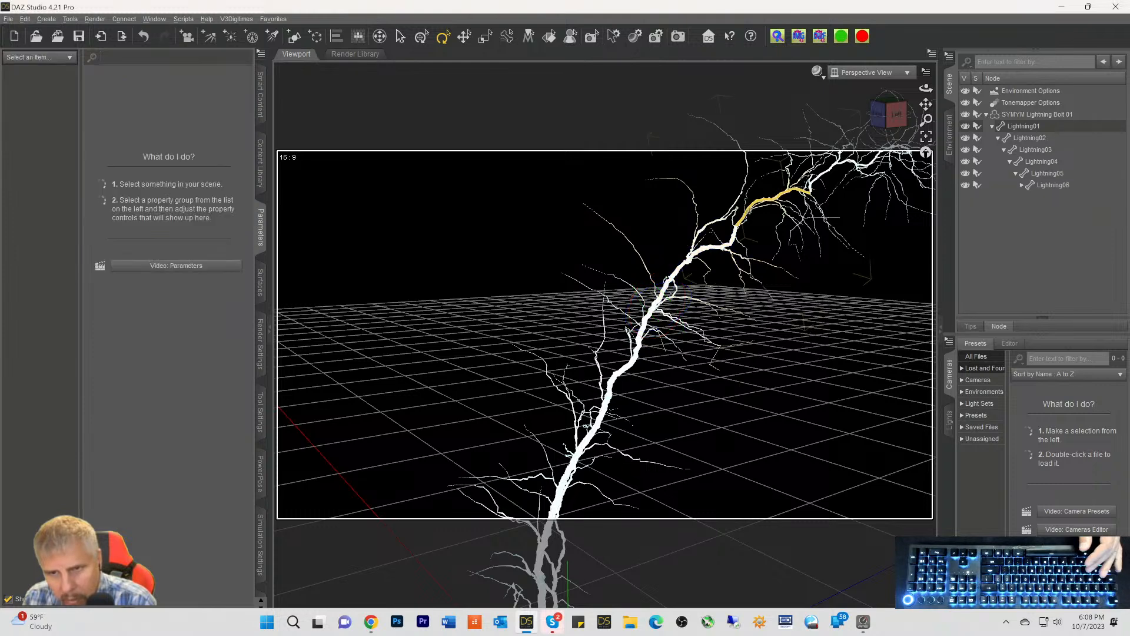
pyautogui.moveTo(743, 213)
pyautogui.mouseDown()
pyautogui.moveTo(747, 226)
pyautogui.moveTo(745, 204)
pyautogui.moveTo(735, 219)
pyautogui.mouseUp()
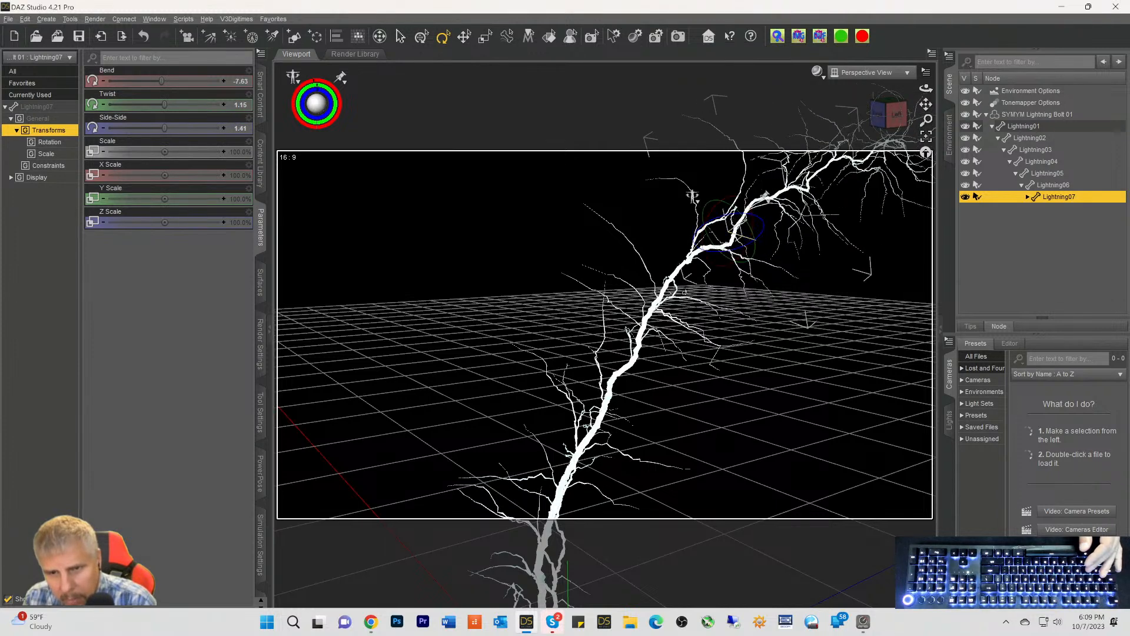
# Select the Lightning04 bone and rotate it in the viewport to about 2.79 Side-Side
pyautogui.click(579, 463)
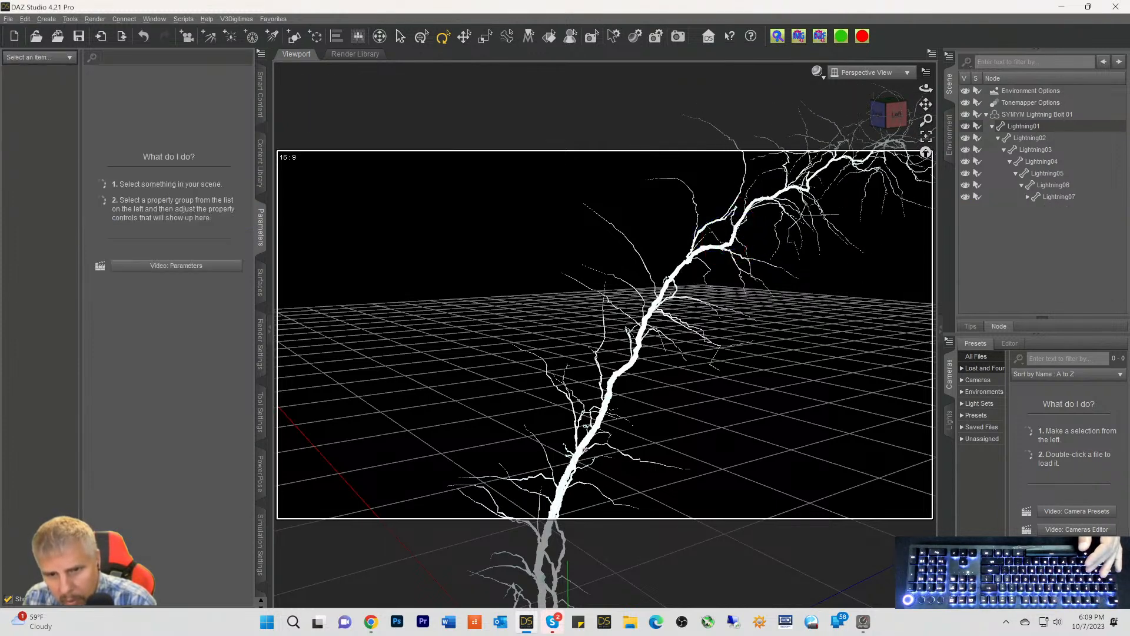
pyautogui.click(586, 438)
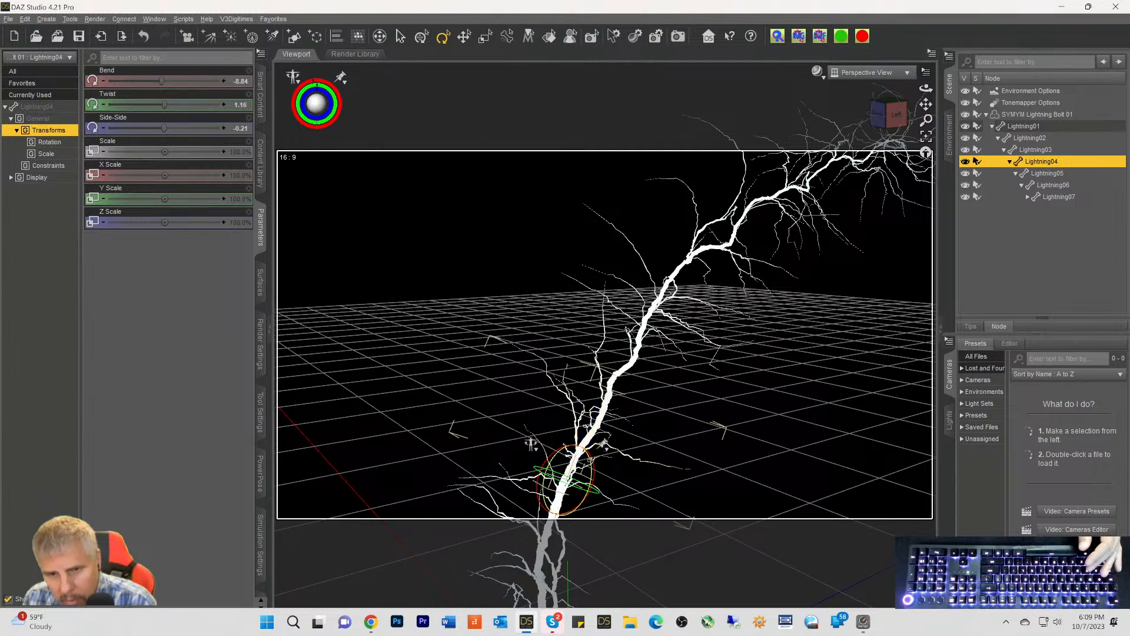
pyautogui.moveTo(601, 443); pyautogui.dragTo(603, 443)
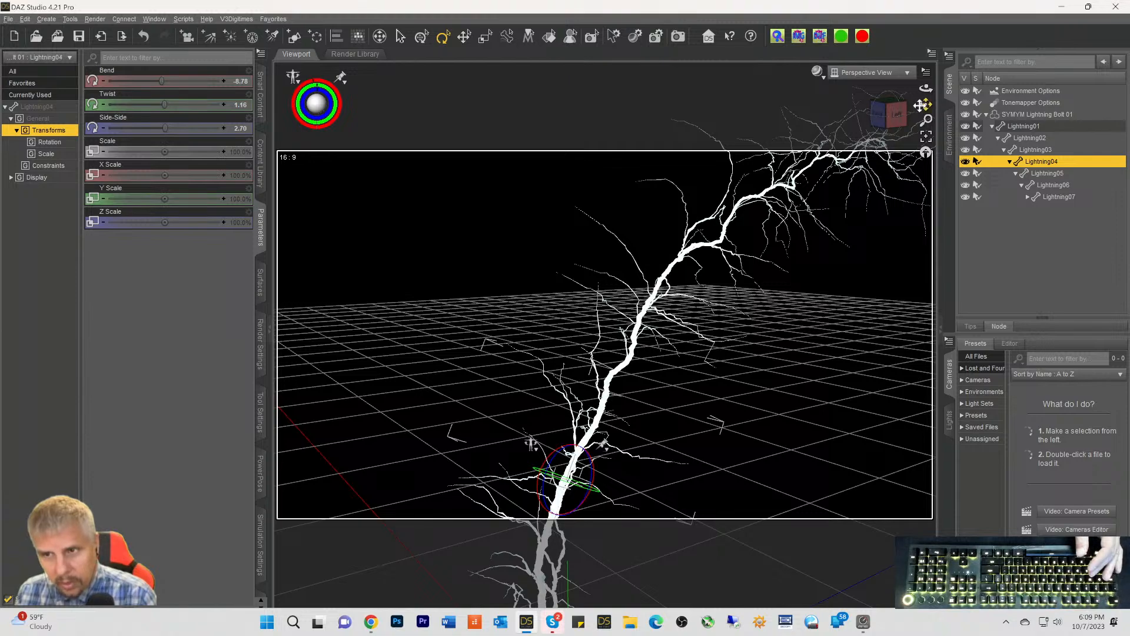
# Select the Lightning01 bone at the base of the bolt and rotate it to about 3.60 Side-Side
pyautogui.moveTo(928, 104); pyautogui.dragTo(799, 212)
pyautogui.click(577, 326)
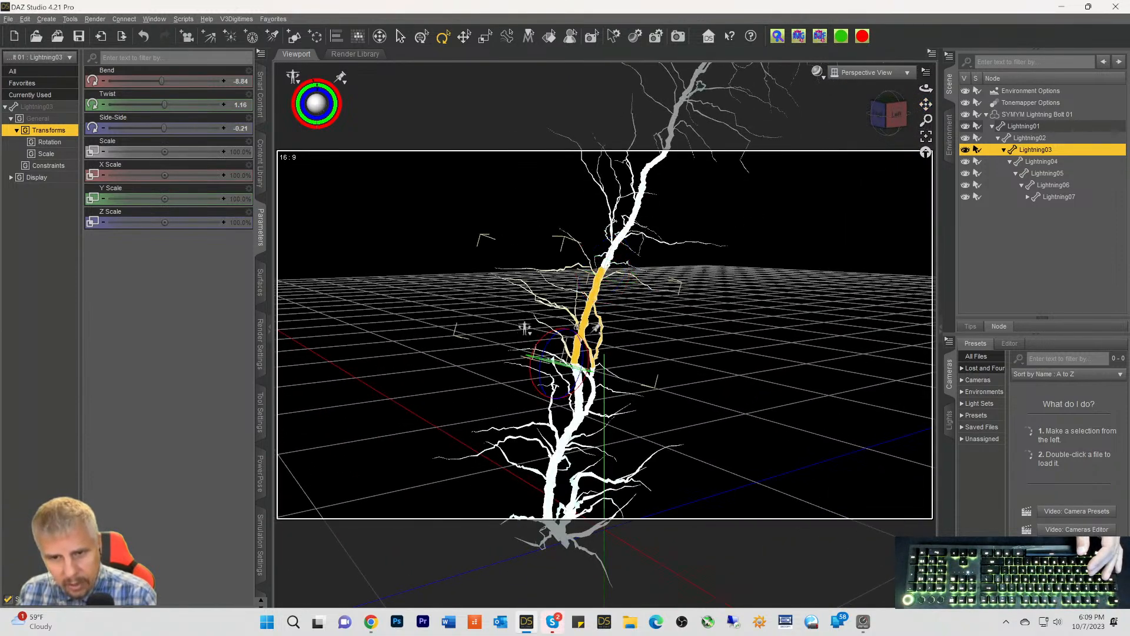
pyautogui.click(549, 504)
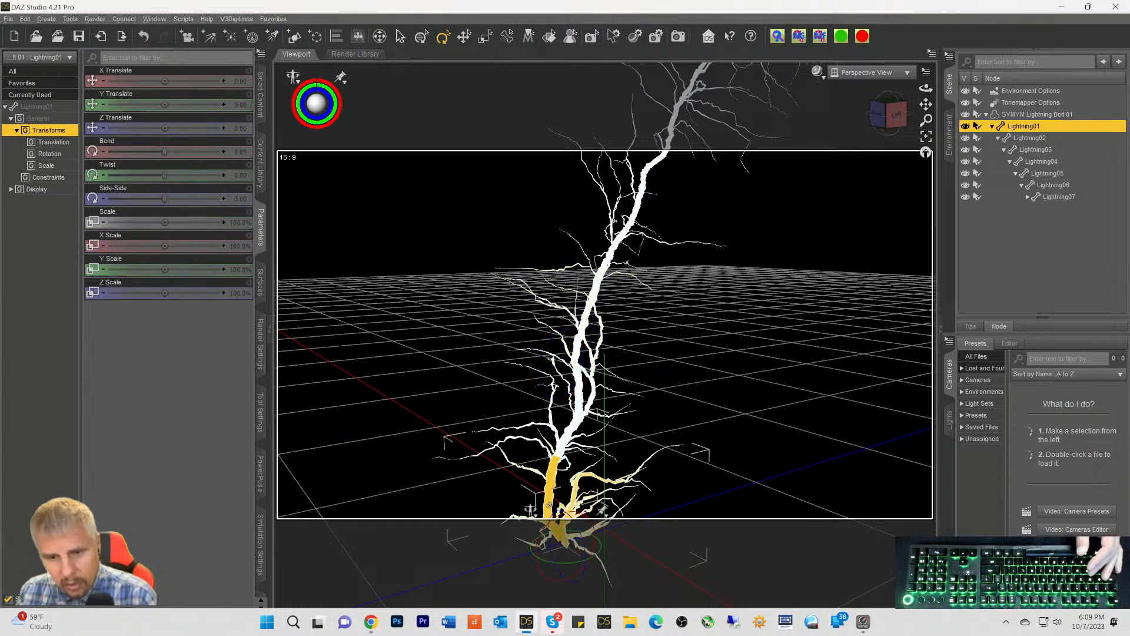
pyautogui.moveTo(573, 521); pyautogui.dragTo(632, 425)
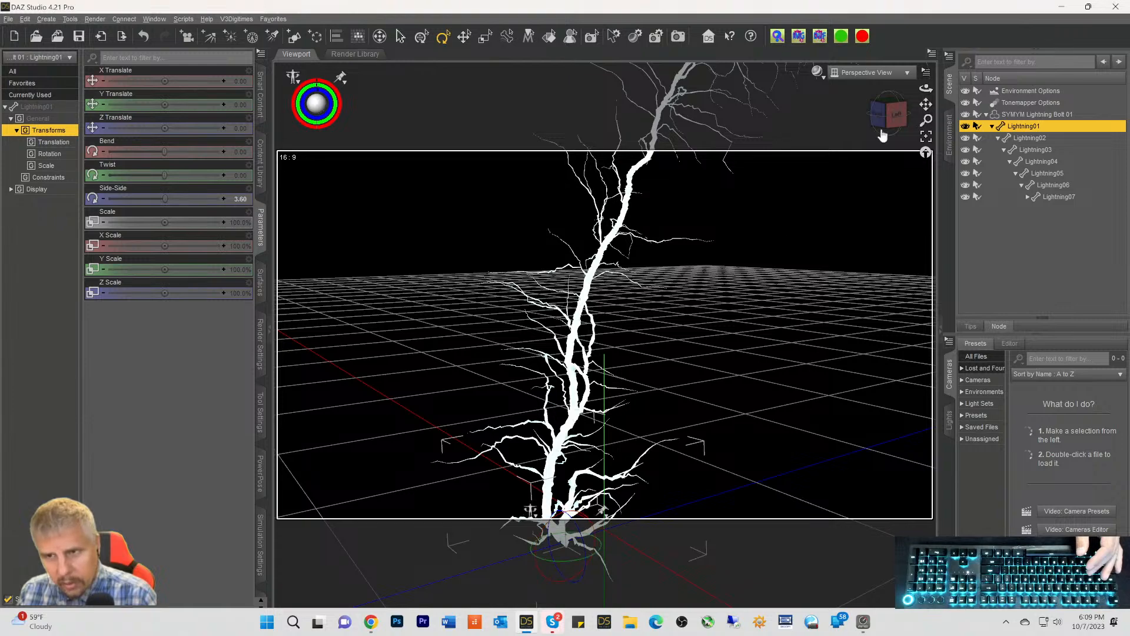
# Select the Lightning08 bone near the bolt's tip and rotate it directly in the viewport
pyautogui.moveTo(926, 96); pyautogui.dragTo(745, 120)
pyautogui.click(695, 211)
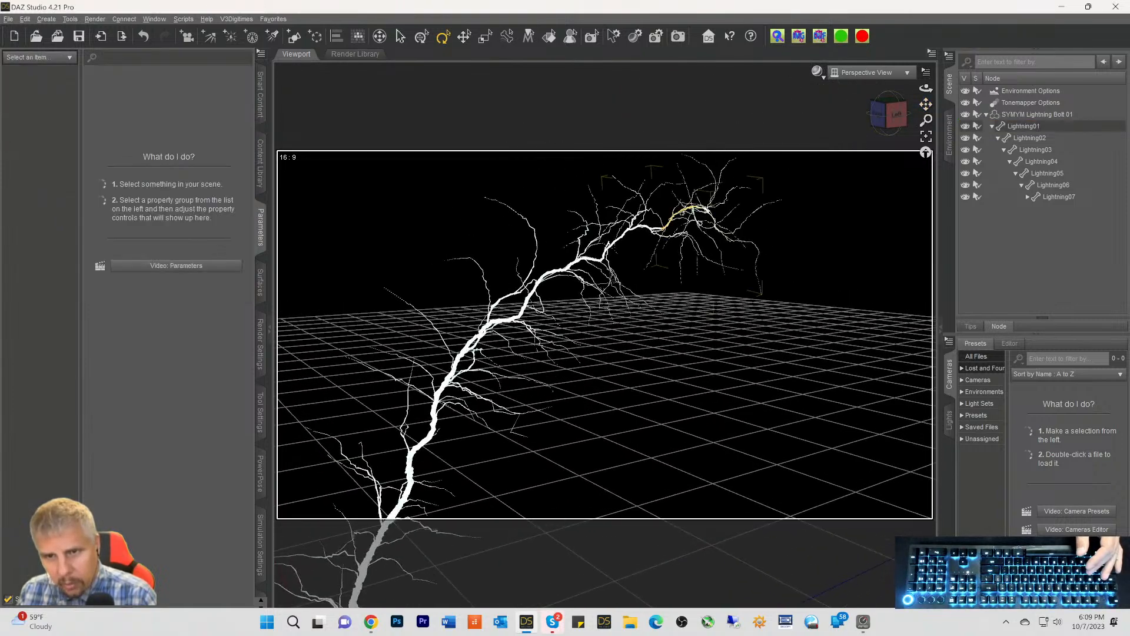
pyautogui.click(688, 207)
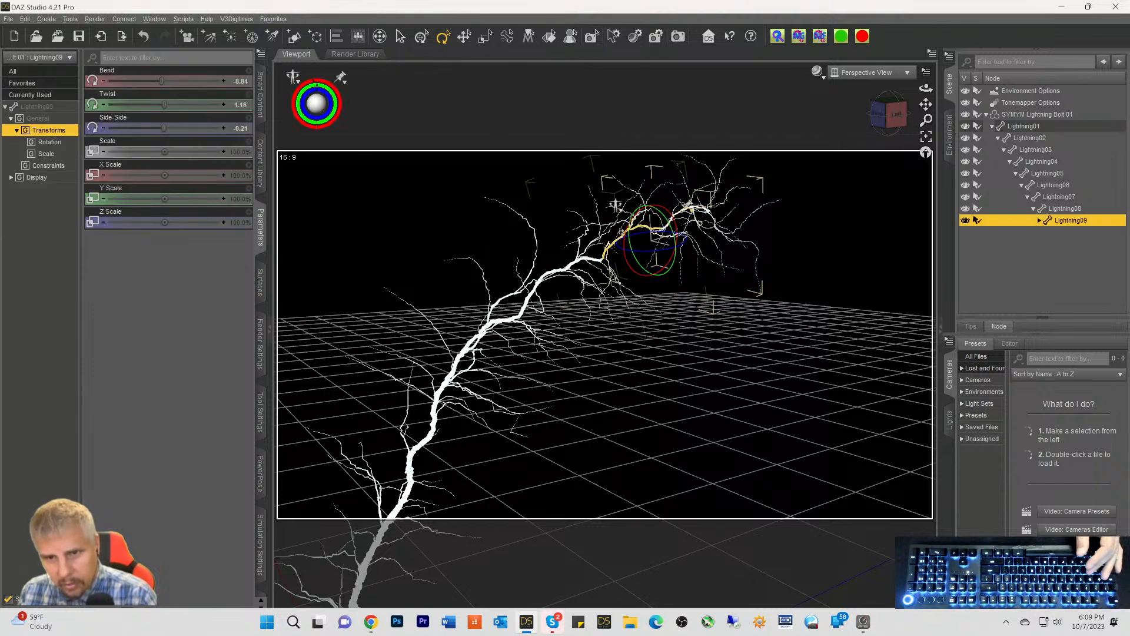
pyautogui.click(615, 205)
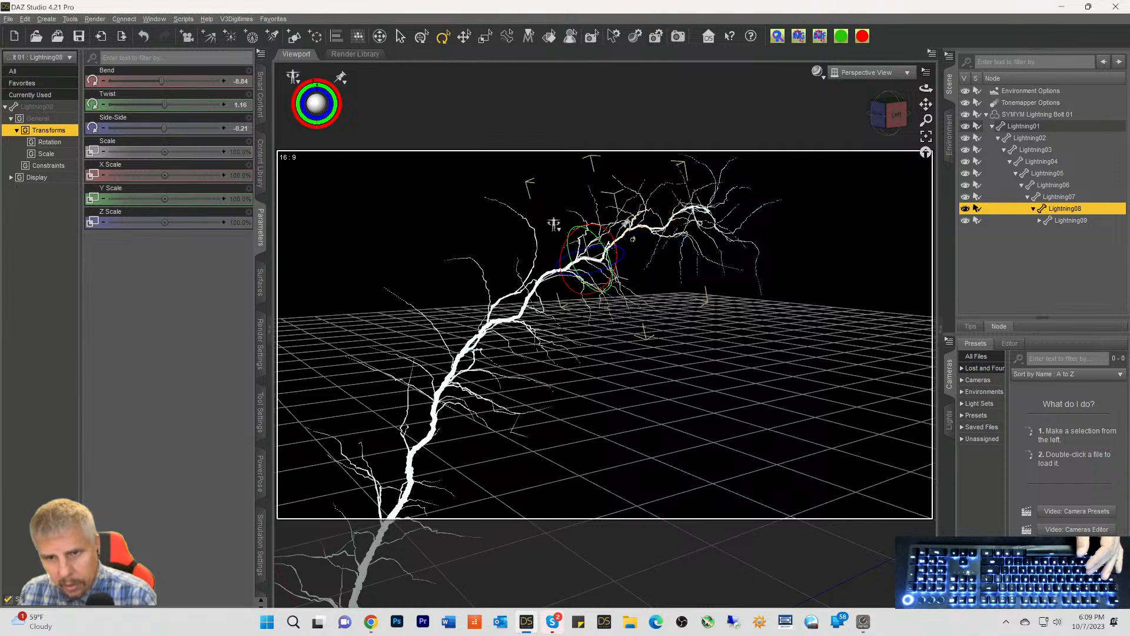
pyautogui.moveTo(588, 259); pyautogui.dragTo(650, 246)
pyautogui.moveTo(883, 109); pyautogui.dragTo(939, 97)
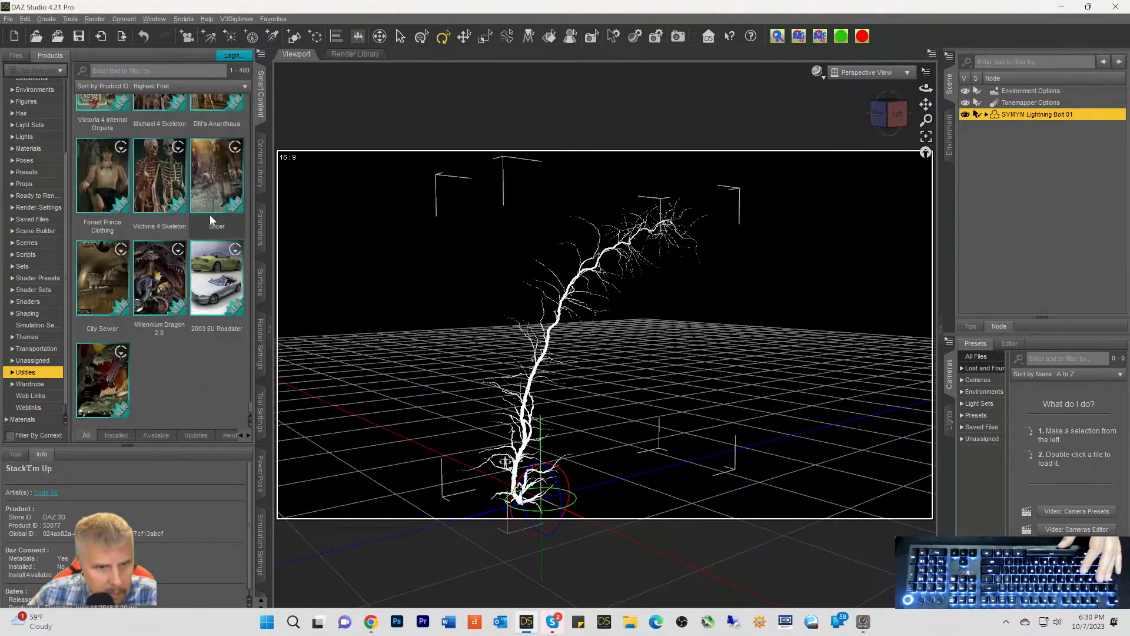
# Delete the lightning bolt, filter the Default products by "vdb" and open the SY Mysterious Magic VDB product
pyautogui.scroll(-3, 209, 214)
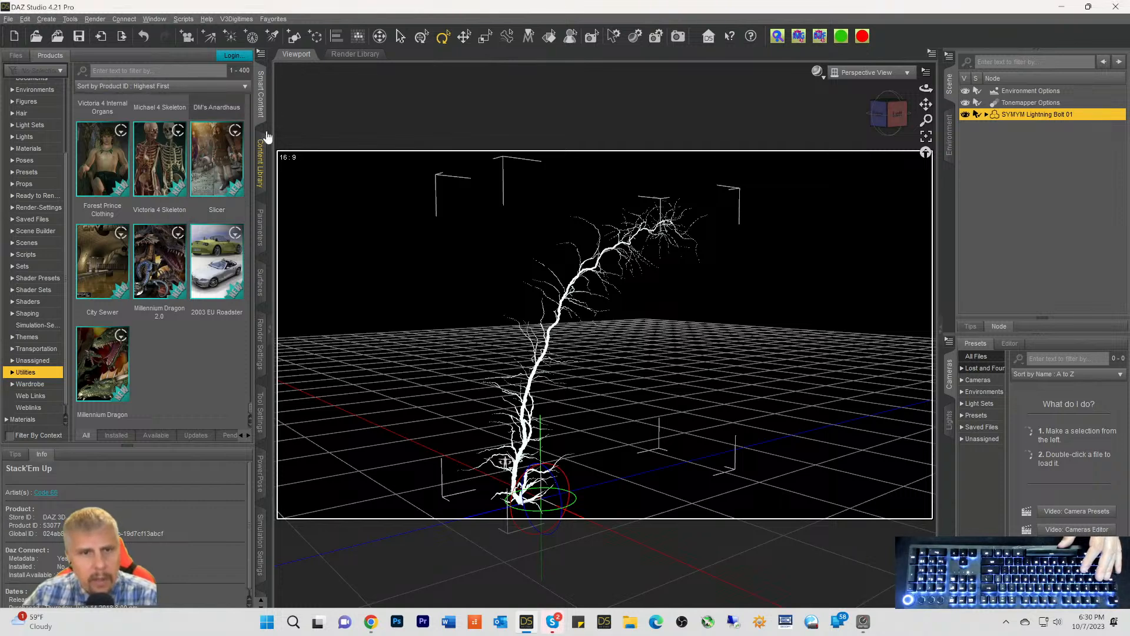
pyautogui.press('Delete')
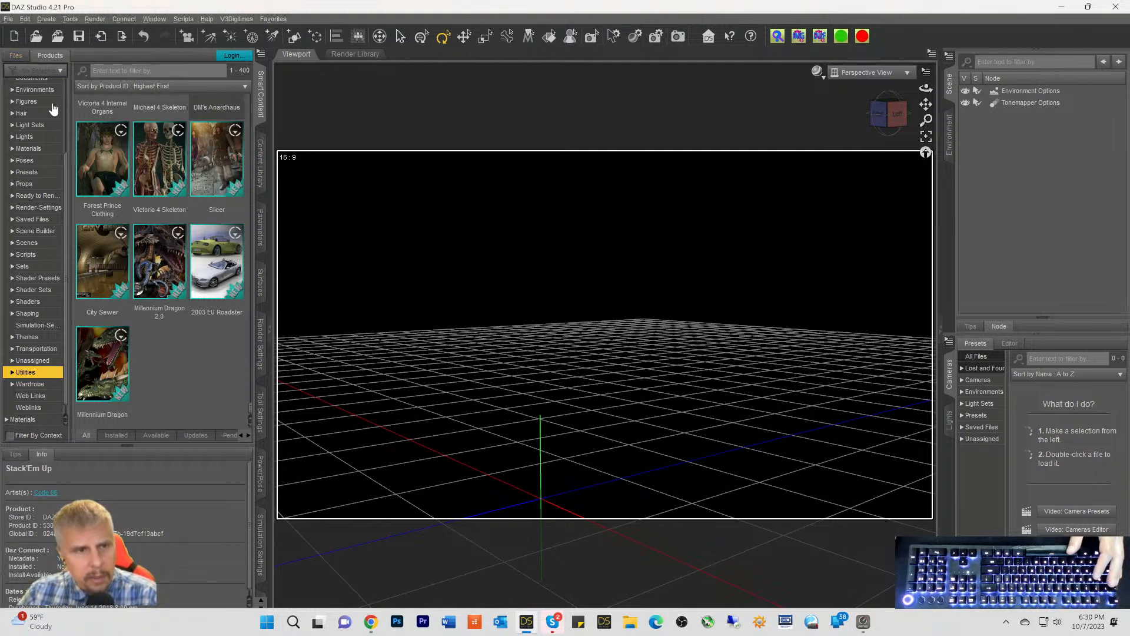
pyautogui.scroll(3, 26, 152)
pyautogui.click(20, 97)
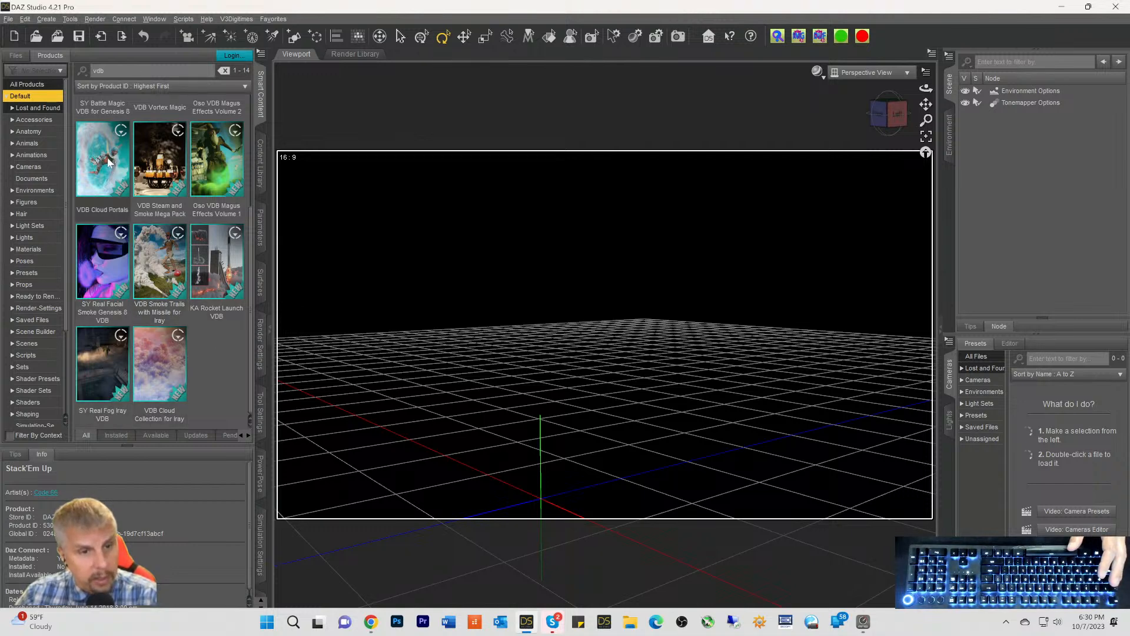
pyautogui.scroll(2, 106, 171)
pyautogui.doubleClick(94, 141)
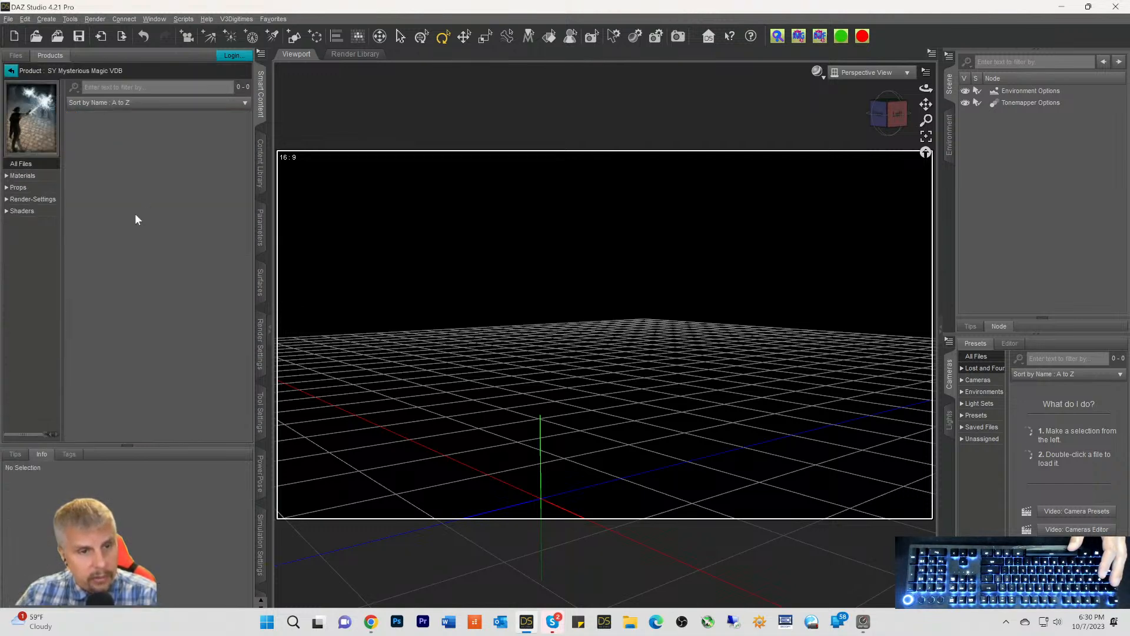
# Load the SYMYM Skull Rigged Tail VDB prop from the product's props
pyautogui.click(17, 187)
pyautogui.scroll(-3, 172, 229)
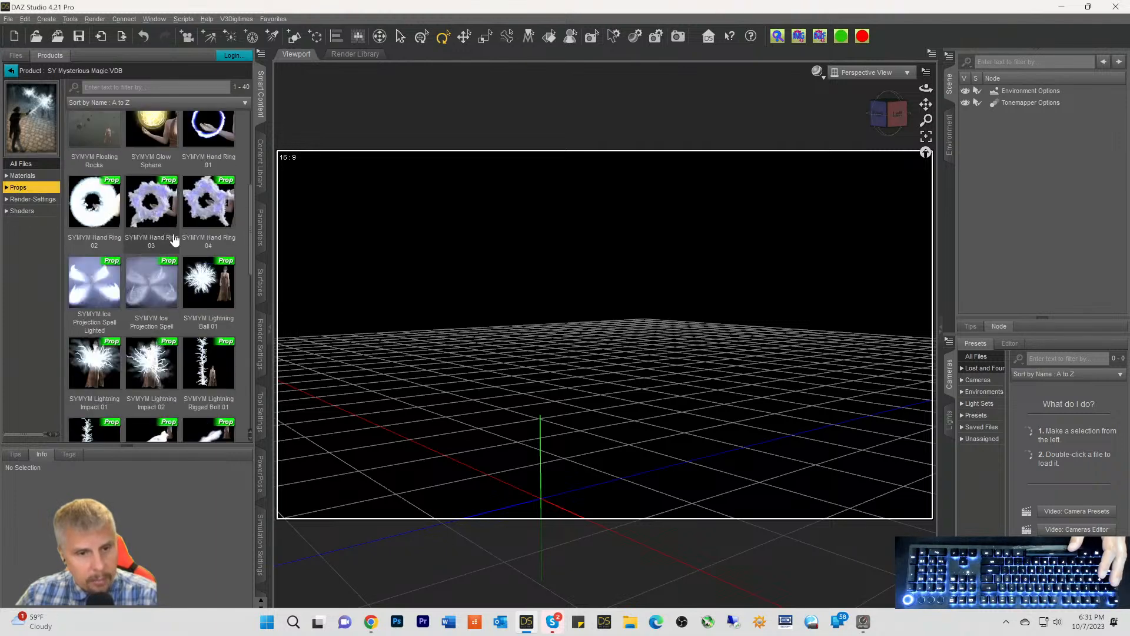
pyautogui.scroll(-3, 191, 246)
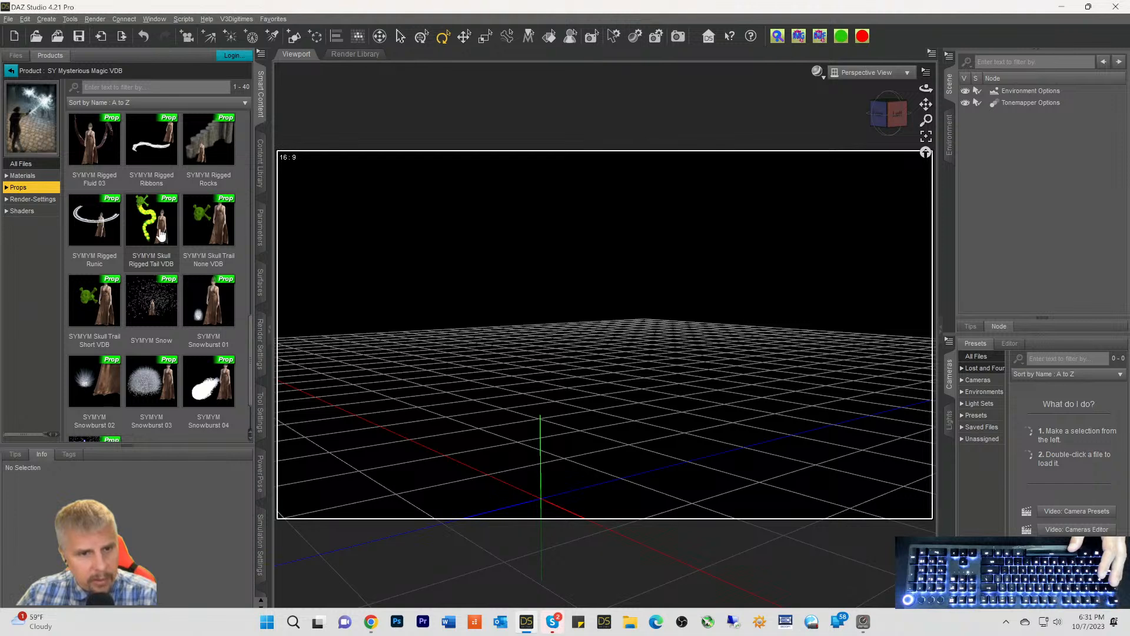
pyautogui.doubleClick(161, 235)
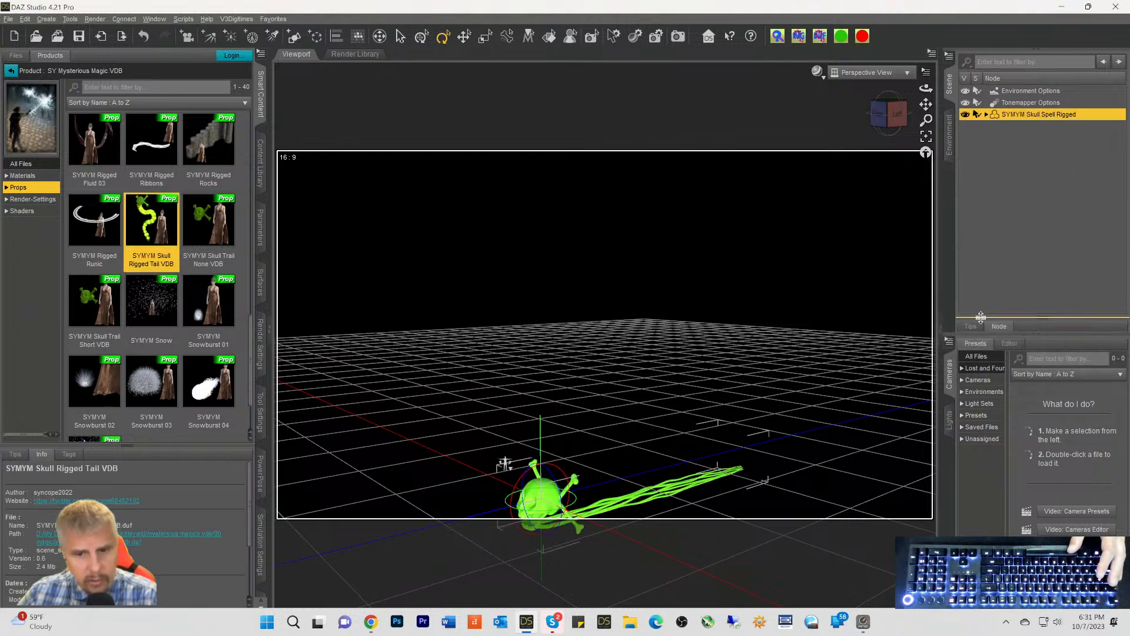
# View the skull prop from its left side and examine the parameters available on the Skull and Tail01 bones
pyautogui.click(885, 130)
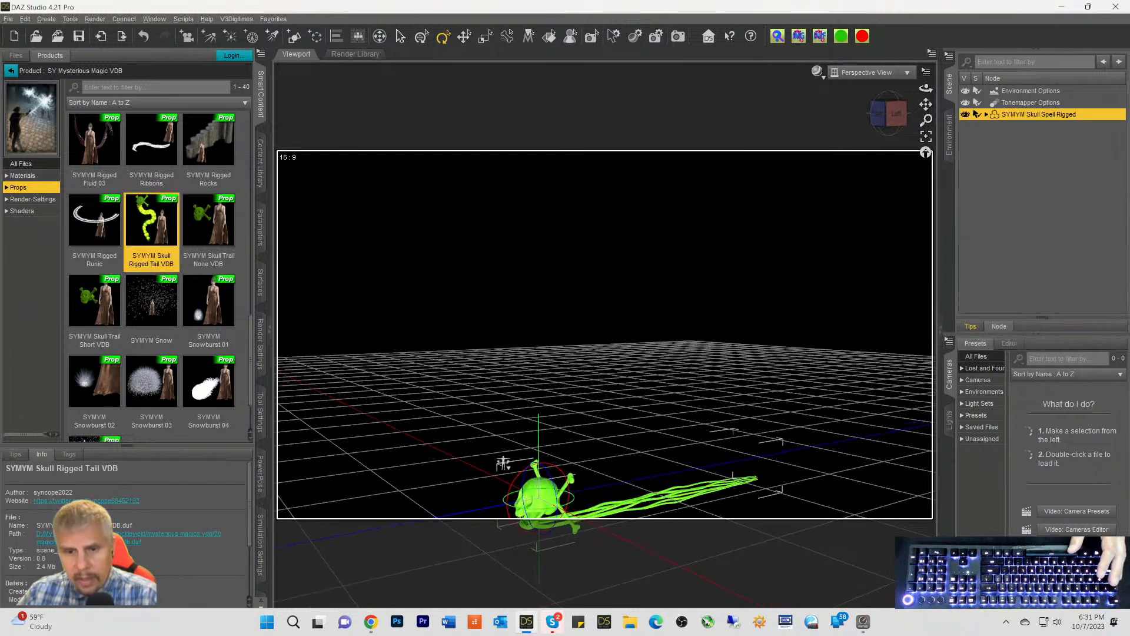
pyautogui.moveTo(924, 106); pyautogui.dragTo(935, 30)
pyautogui.click(517, 377)
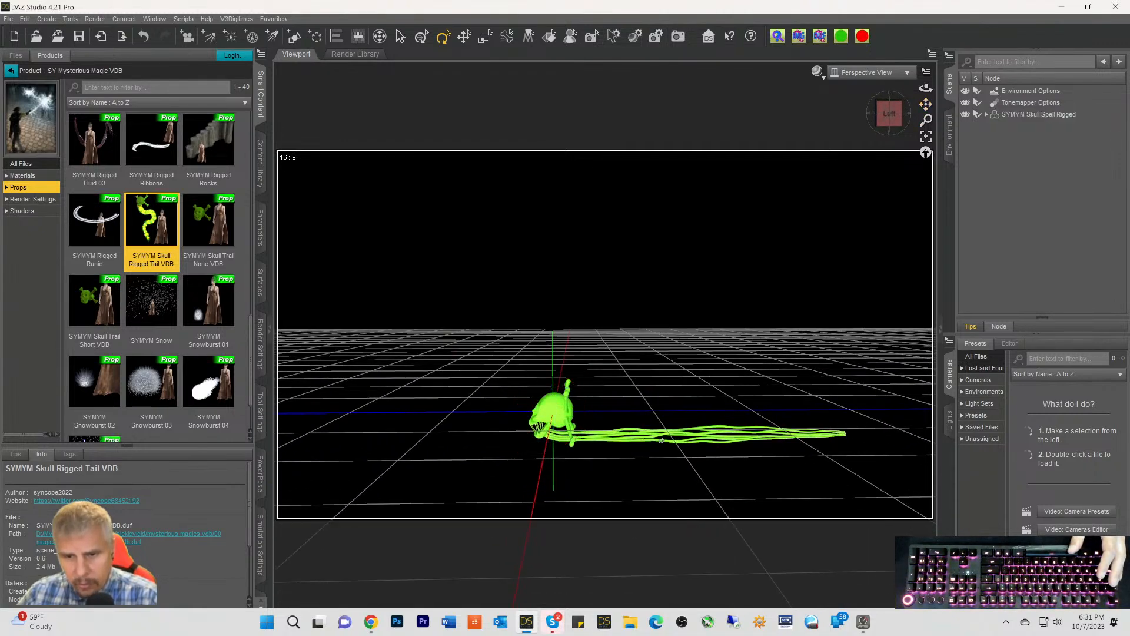
pyautogui.click(669, 434)
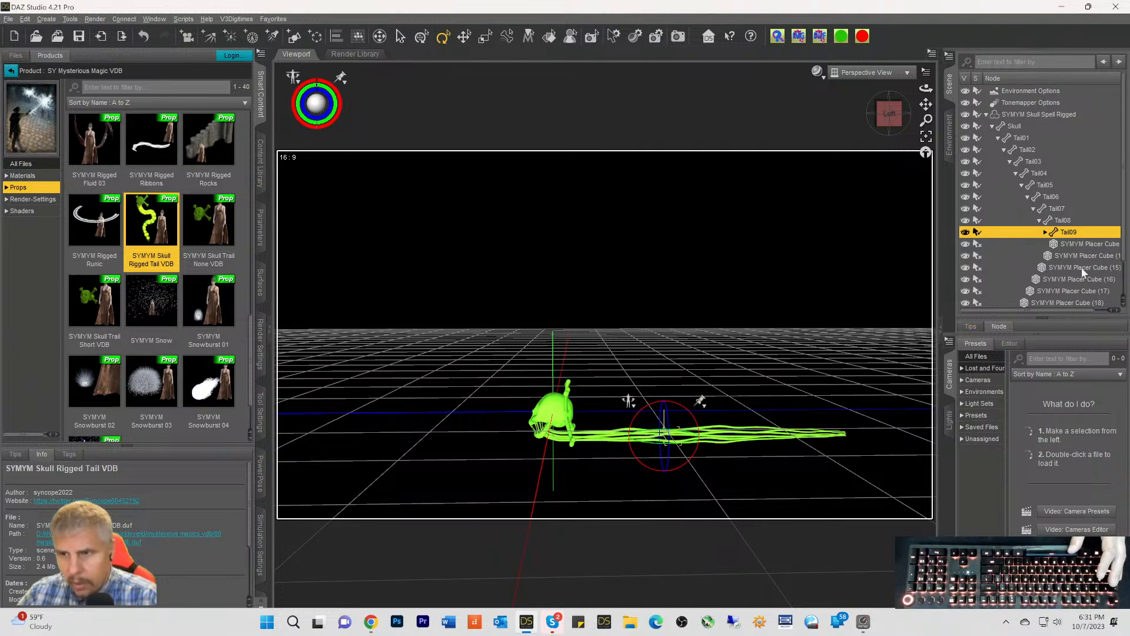
pyautogui.click(1010, 127)
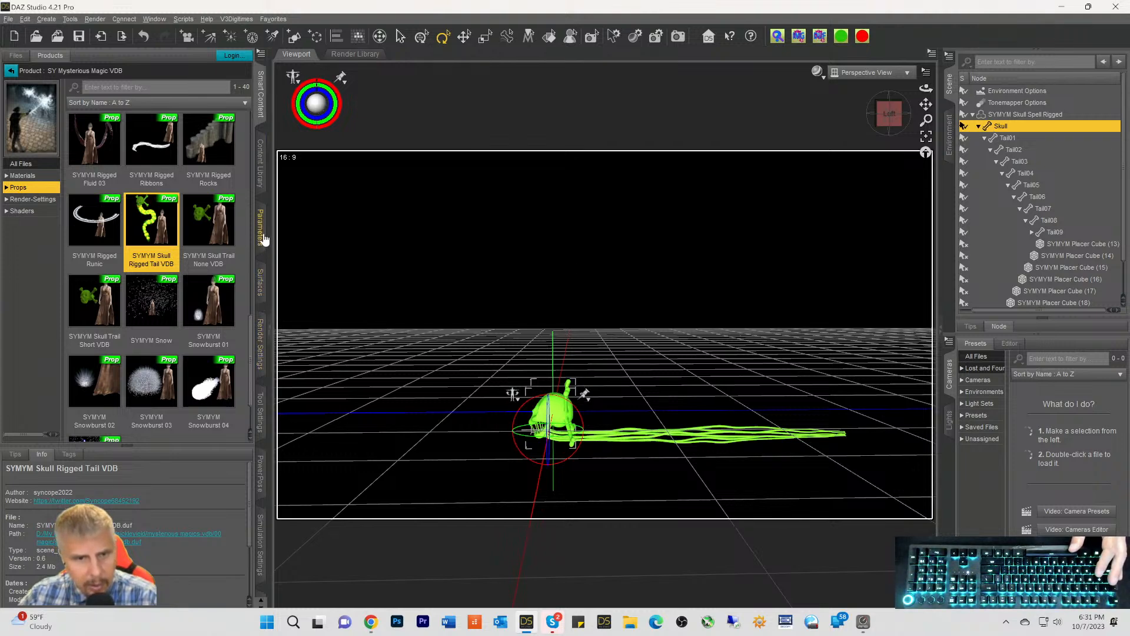
pyautogui.click(262, 237)
pyautogui.click(27, 107)
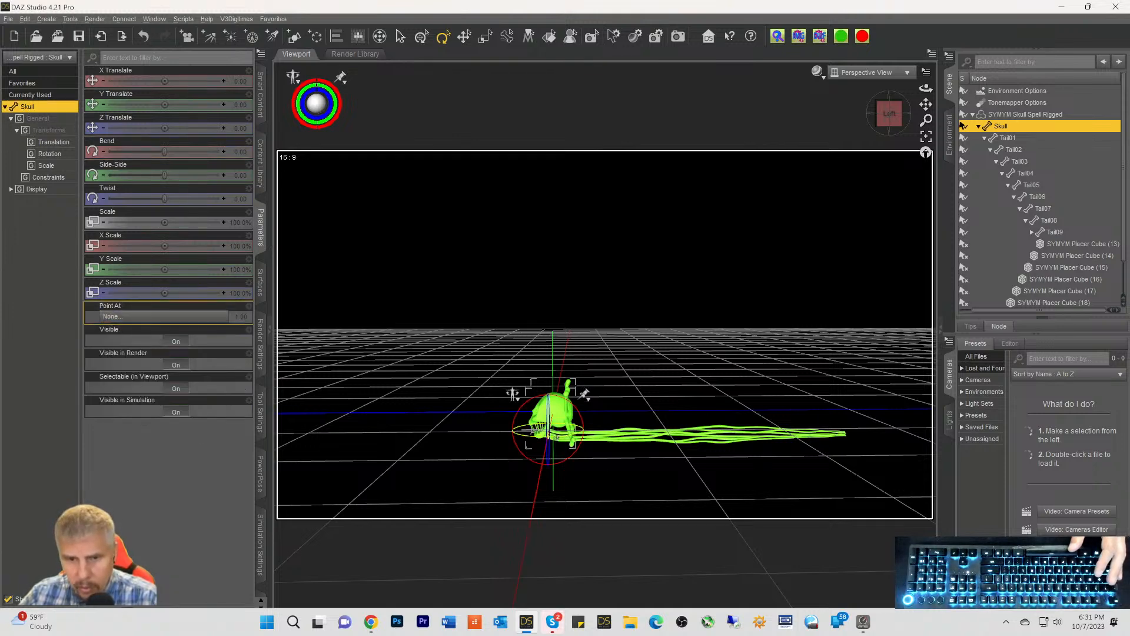
pyautogui.click(1005, 139)
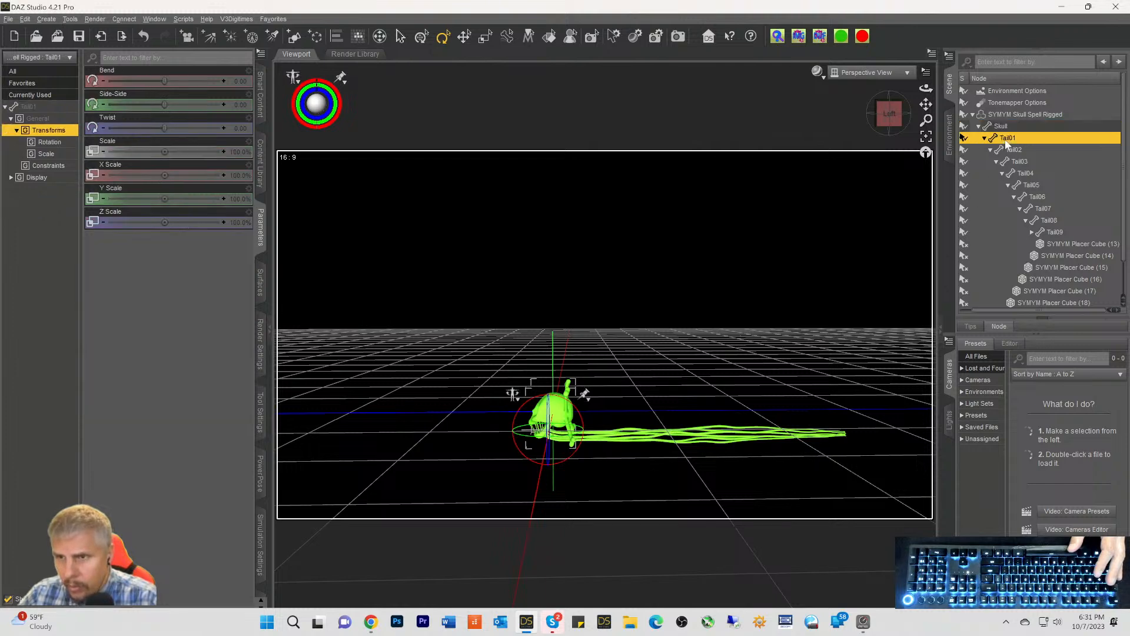
pyautogui.click(32, 106)
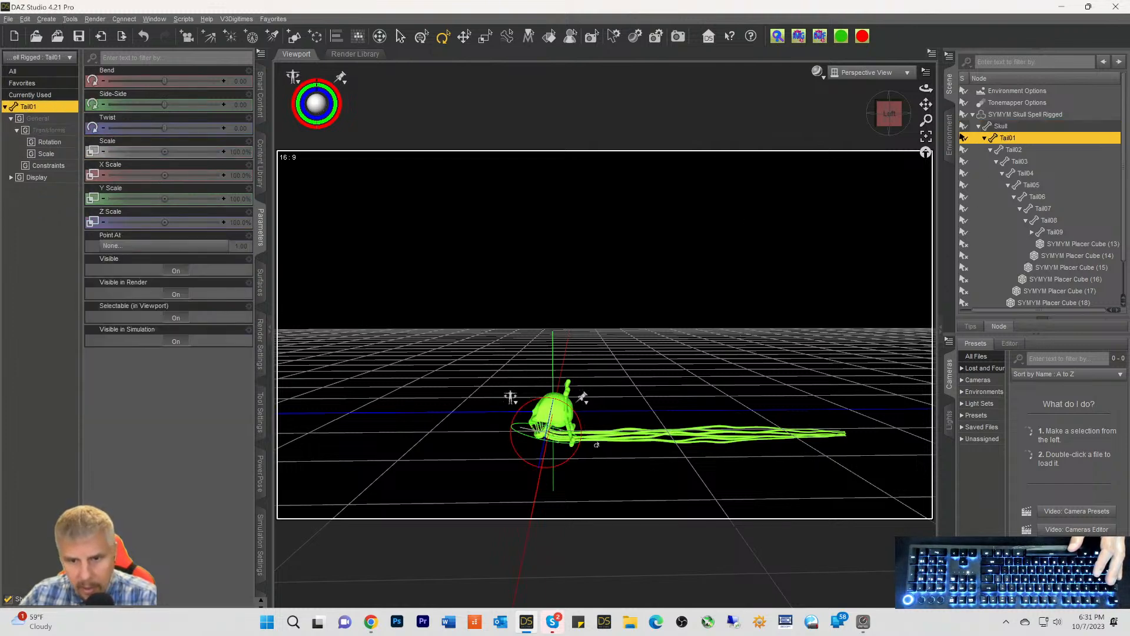
# On the SYMYM Skull Spell Rigged root, set Pose Tail Down to 1.1%, Pose Tail Side Down R to -2.8% and Up-Down Wiggle to 1.7%
pyautogui.click(681, 439)
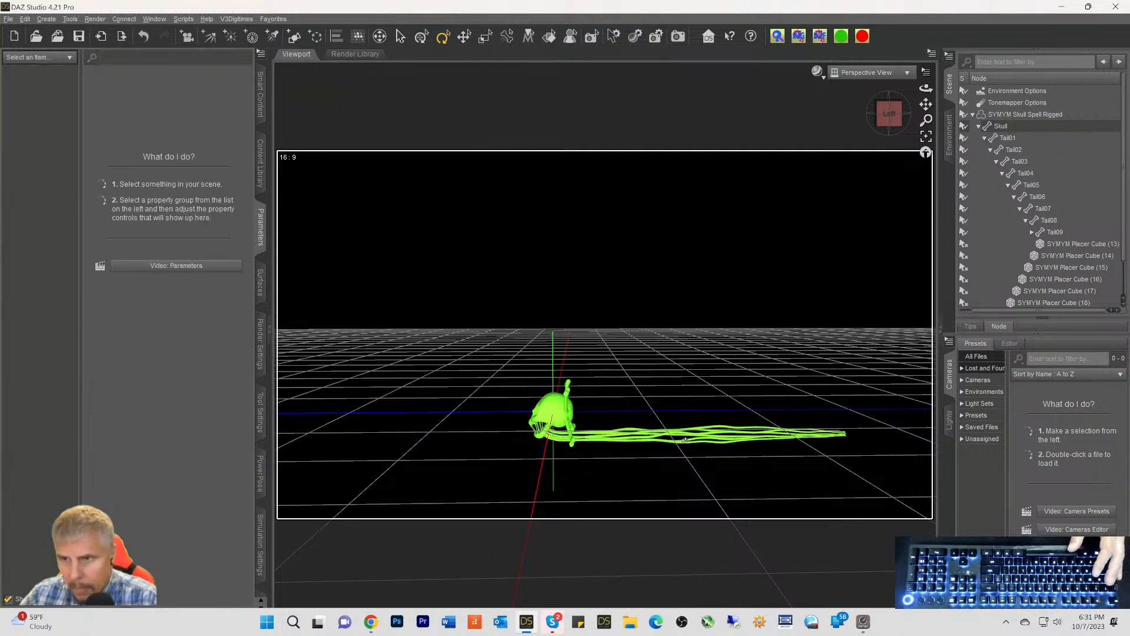
pyautogui.click(1022, 116)
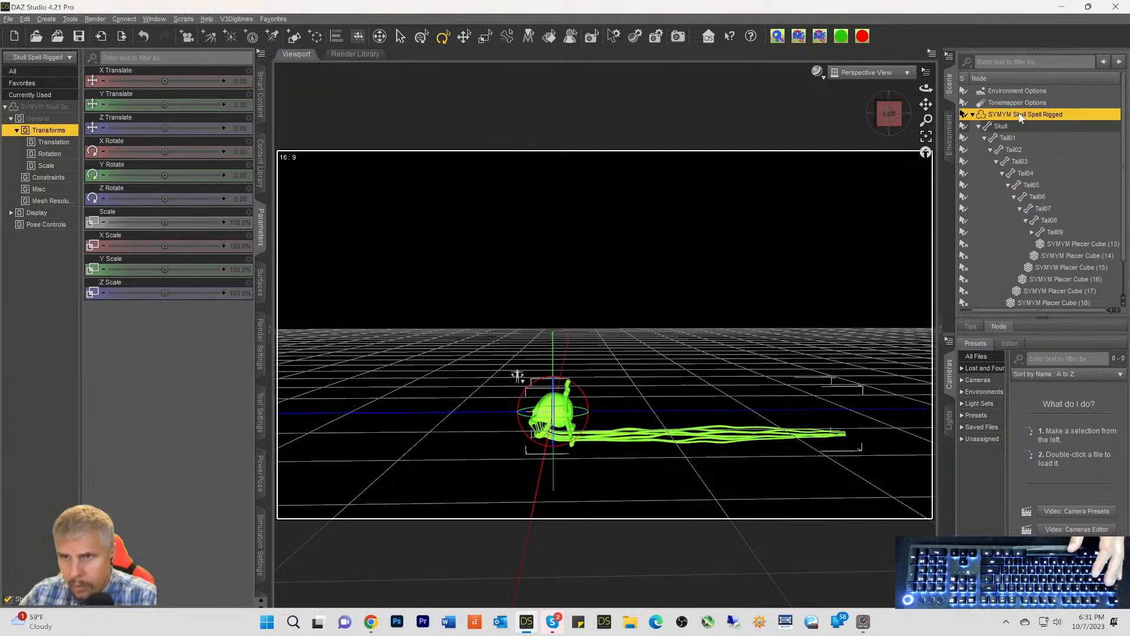
pyautogui.click(59, 106)
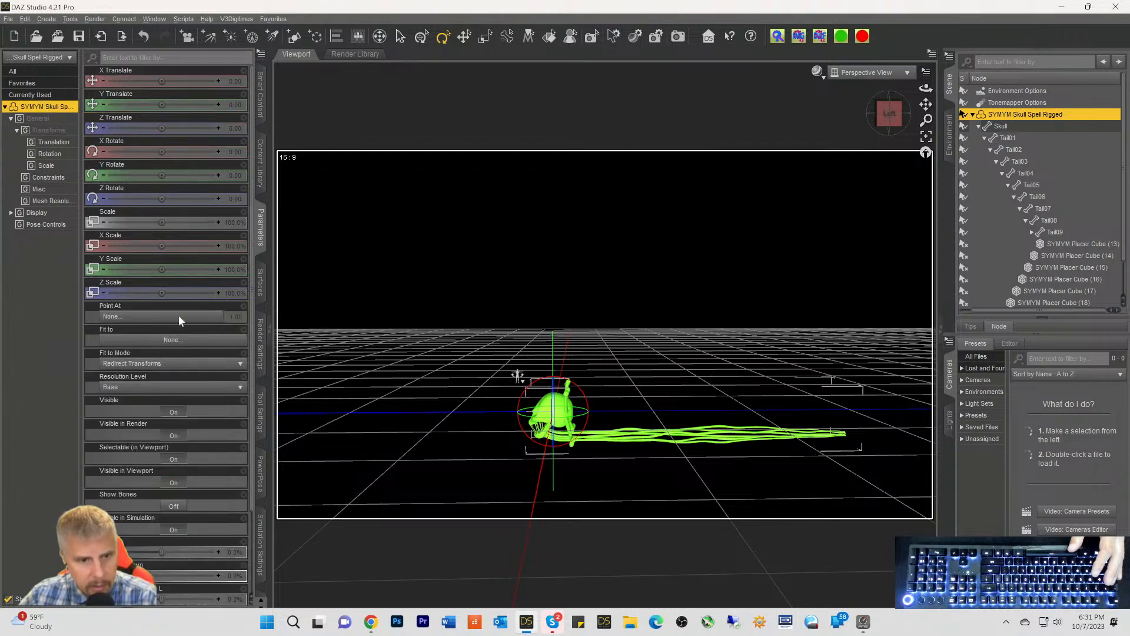
pyautogui.scroll(-3, 171, 391)
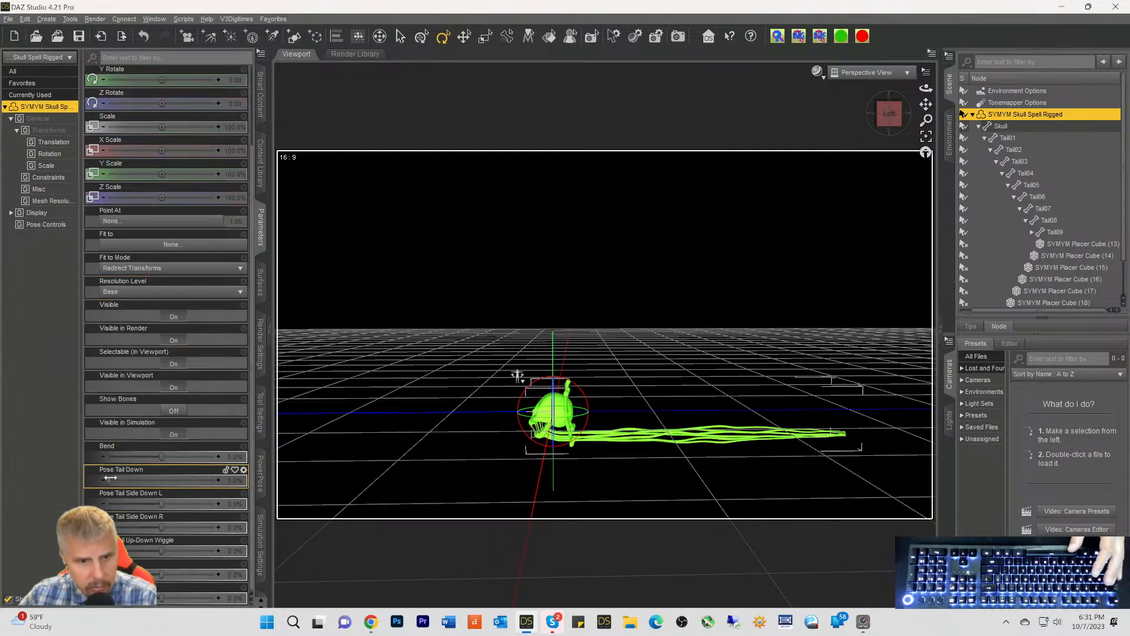
pyautogui.moveTo(109, 478)
pyautogui.mouseDown()
pyautogui.moveTo(145, 478)
pyautogui.moveTo(109, 478)
pyautogui.mouseUp()
pyautogui.moveTo(162, 527); pyautogui.dragTo(162, 551)
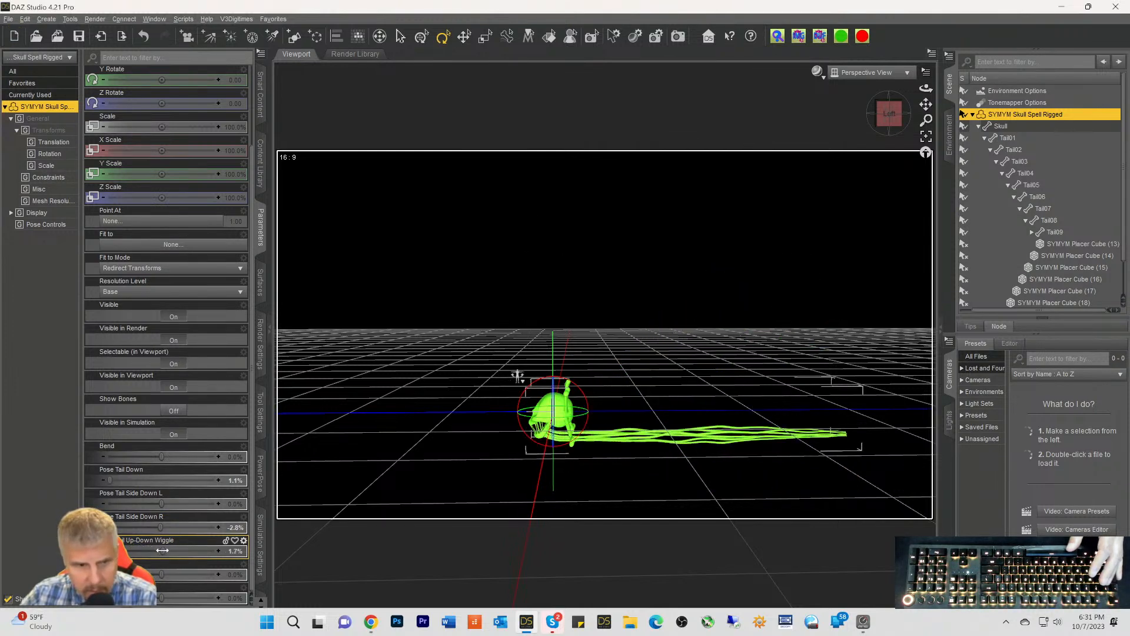
# Curl the skull's tail by setting Bend to 61.3%, Pose Tail Side Down R to -13.8% and the last pose dial to -24.9%
pyautogui.moveTo(155, 459); pyautogui.dragTo(161, 458)
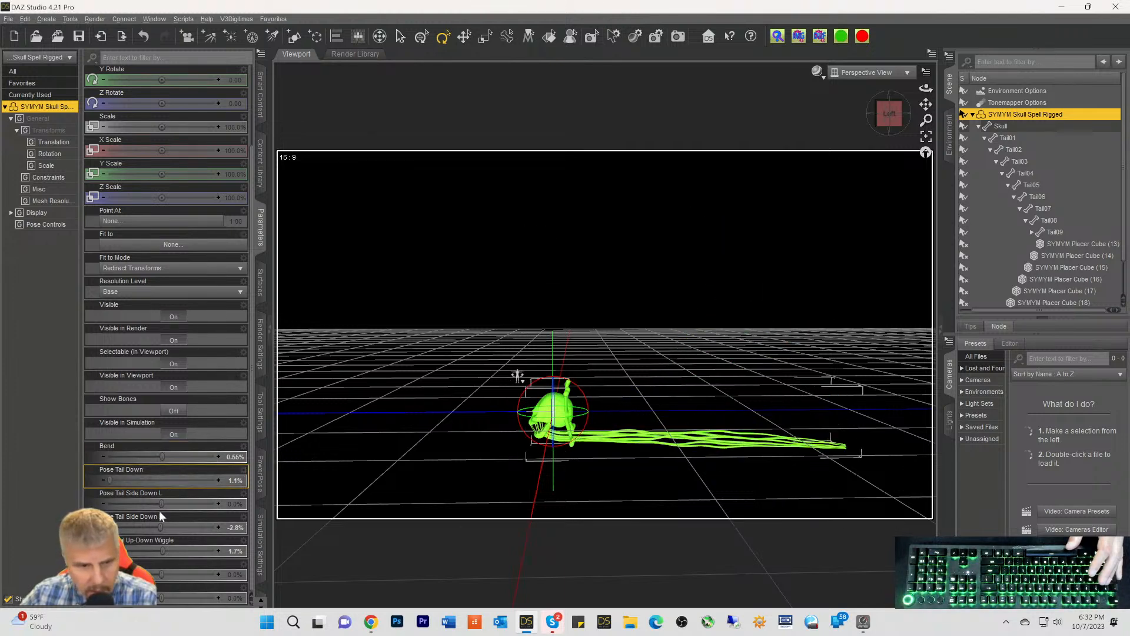
pyautogui.moveTo(161, 596)
pyautogui.mouseDown()
pyautogui.moveTo(181, 595)
pyautogui.moveTo(112, 595)
pyautogui.moveTo(144, 596)
pyautogui.mouseUp()
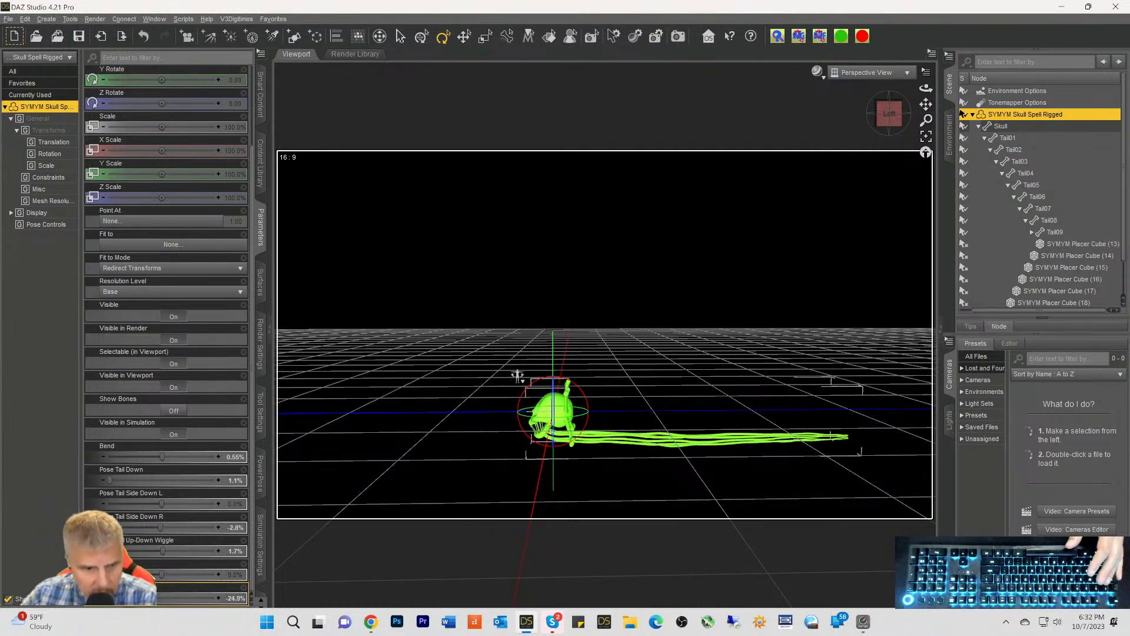
pyautogui.moveTo(157, 525); pyautogui.dragTo(154, 525)
pyautogui.keyDown('ctrl'); pyautogui.keyDown('alt'); pyautogui.moveTo(518, 377); pyautogui.dragTo(555, 398); pyautogui.keyUp('alt'); pyautogui.keyUp('ctrl')
pyautogui.moveTo(896, 115); pyautogui.dragTo(876, 130)
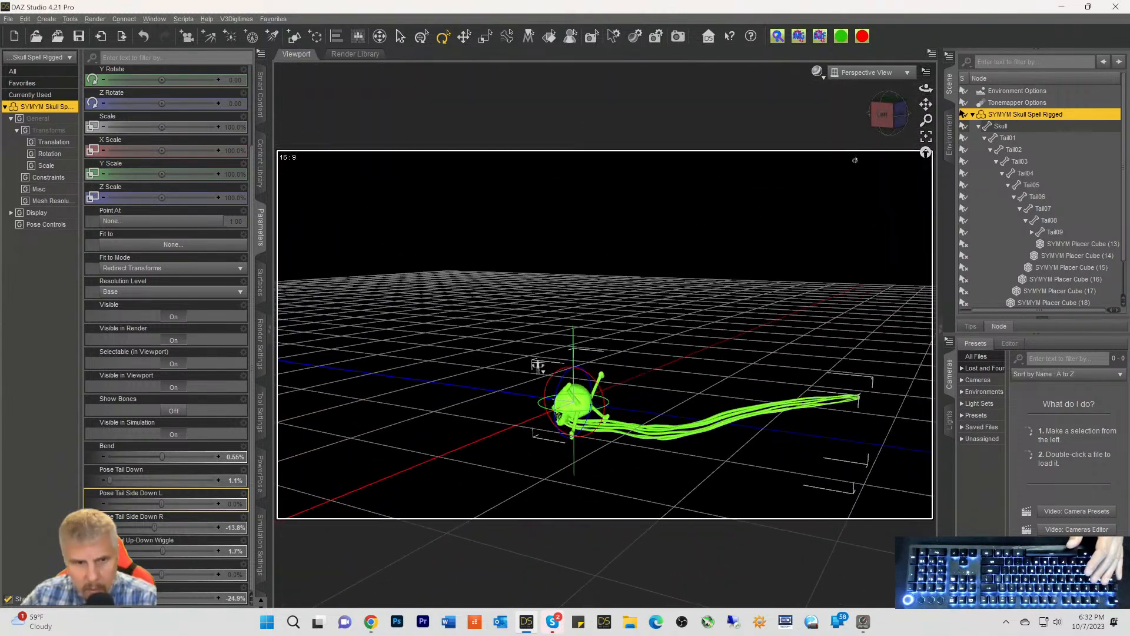
pyautogui.moveTo(159, 454); pyautogui.dragTo(194, 461)
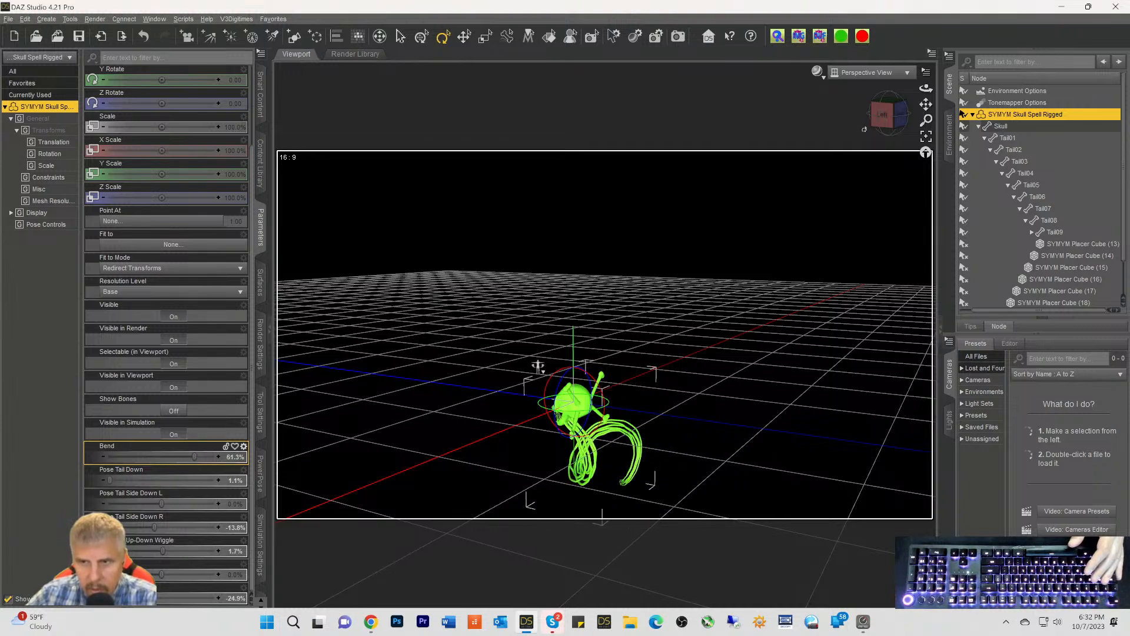
# Face the posed skull from the front and preview its volumes in Iray shading
pyautogui.moveTo(885, 120)
pyautogui.mouseDown()
pyautogui.moveTo(923, 136)
pyautogui.moveTo(904, 109)
pyautogui.moveTo(888, 123)
pyautogui.mouseUp()
pyautogui.click(888, 120)
pyautogui.moveTo(919, 100); pyautogui.dragTo(920, 78)
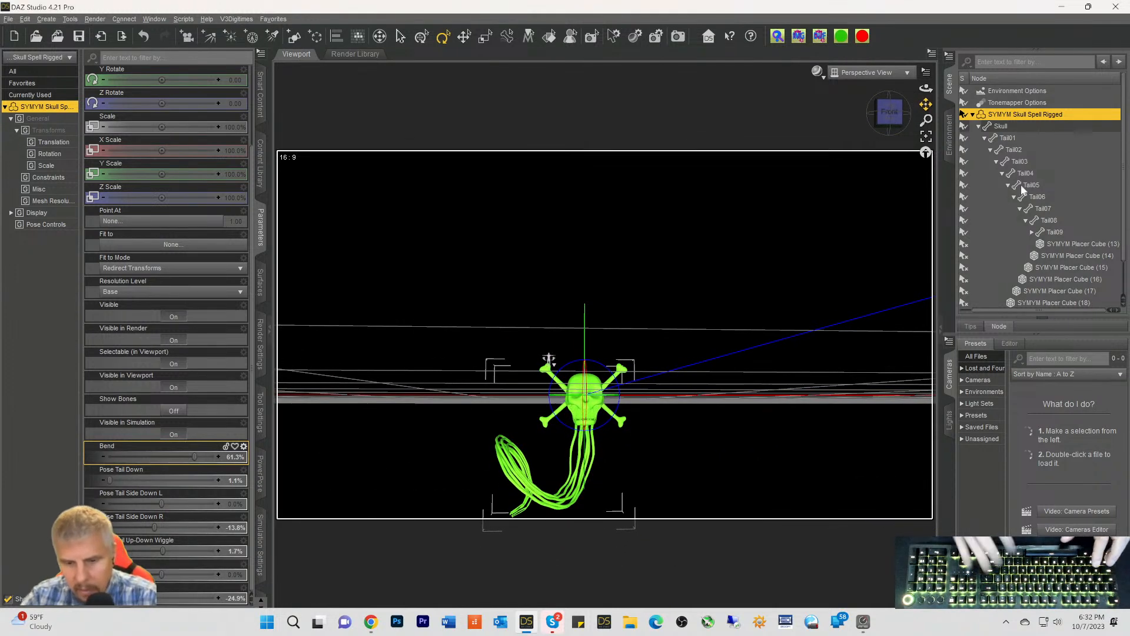
pyautogui.hotkey('ctrl', '9')
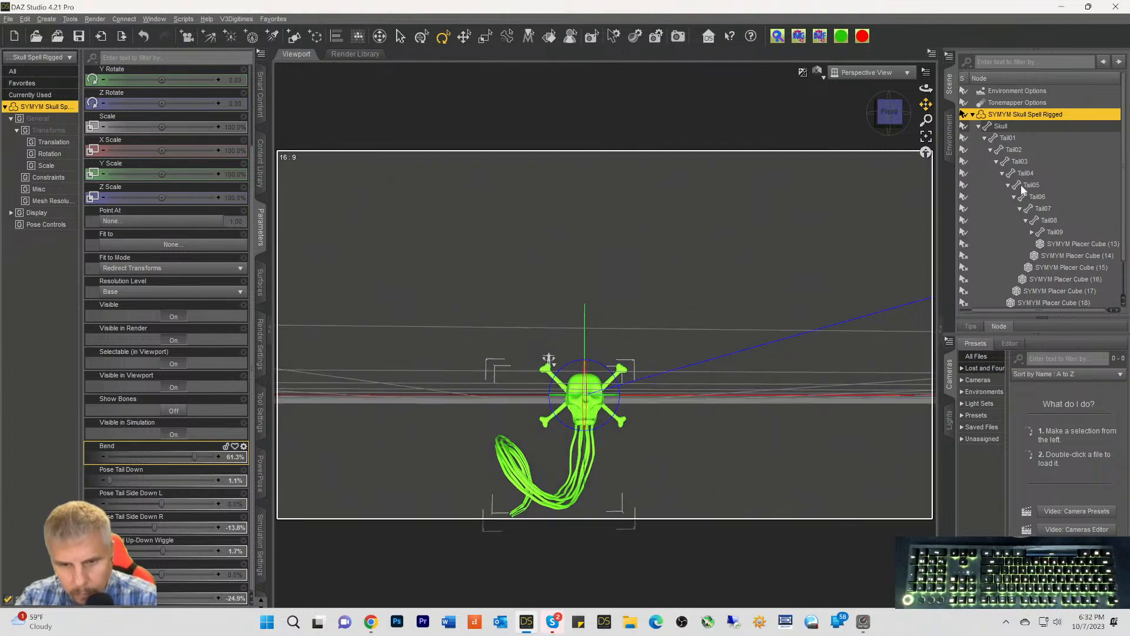
pyautogui.hotkey('ctrl', '0')
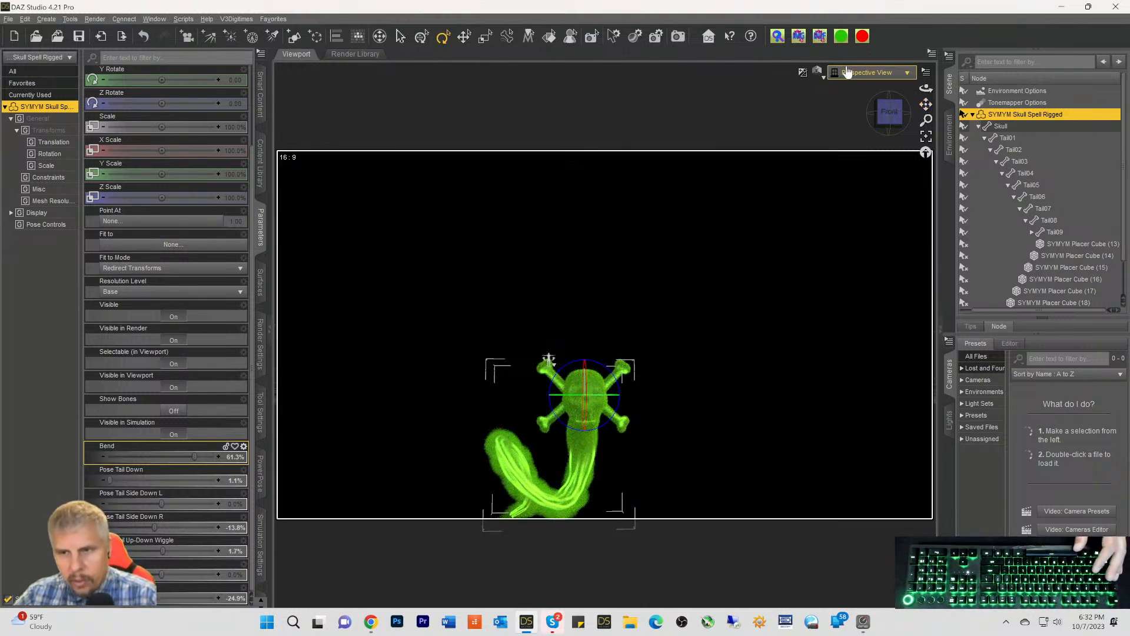
pyautogui.click(887, 122)
pyautogui.moveTo(549, 359)
pyautogui.keyDown('ctrl'); pyautogui.keyDown('alt'); pyautogui.mouseDown()
pyautogui.moveTo(596, 356)
pyautogui.moveTo(584, 323)
pyautogui.moveTo(546, 349)
pyautogui.mouseUp(); pyautogui.keyUp('alt'); pyautogui.keyUp('ctrl')
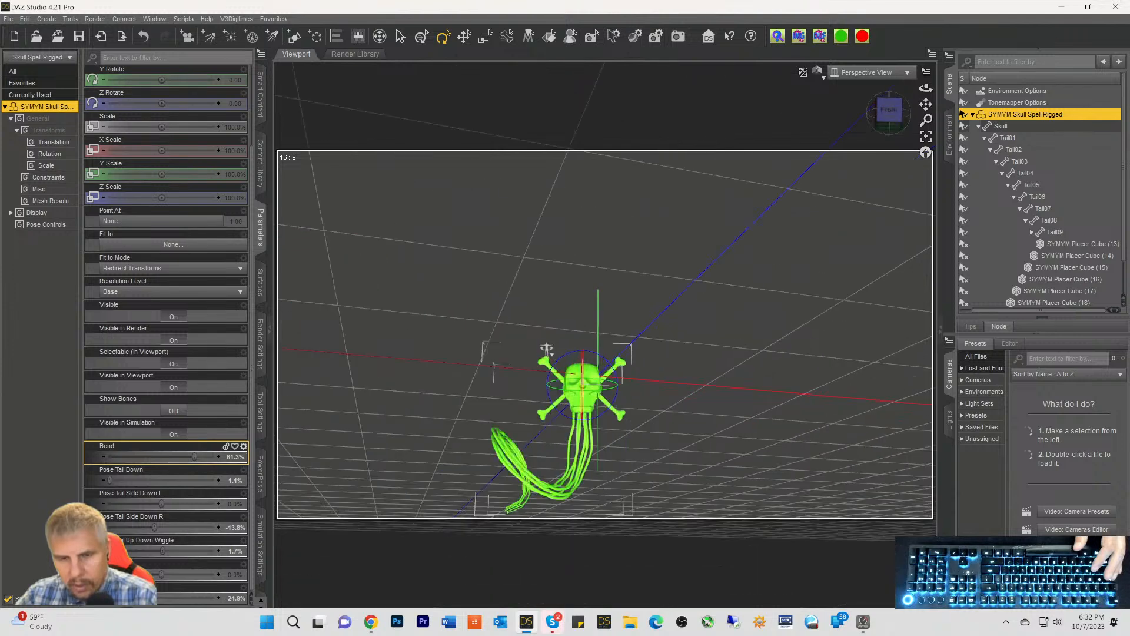
pyautogui.click(893, 116)
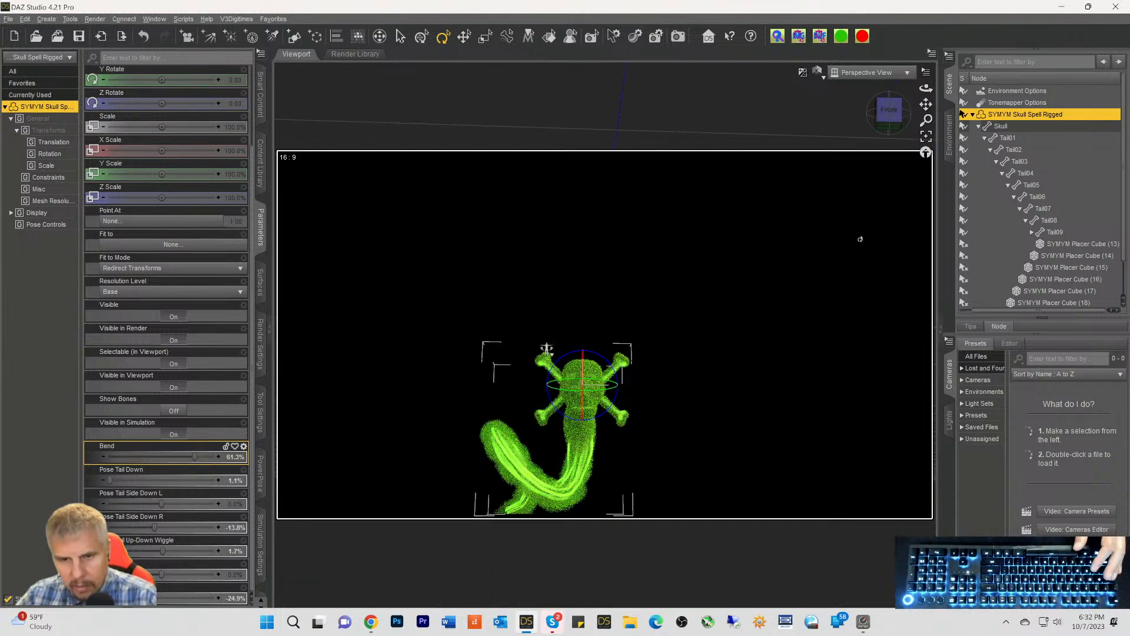
# Frame the skull and its curled tail closely from the front in Iray preview with nothing selected
pyautogui.scroll(3, 689, 427)
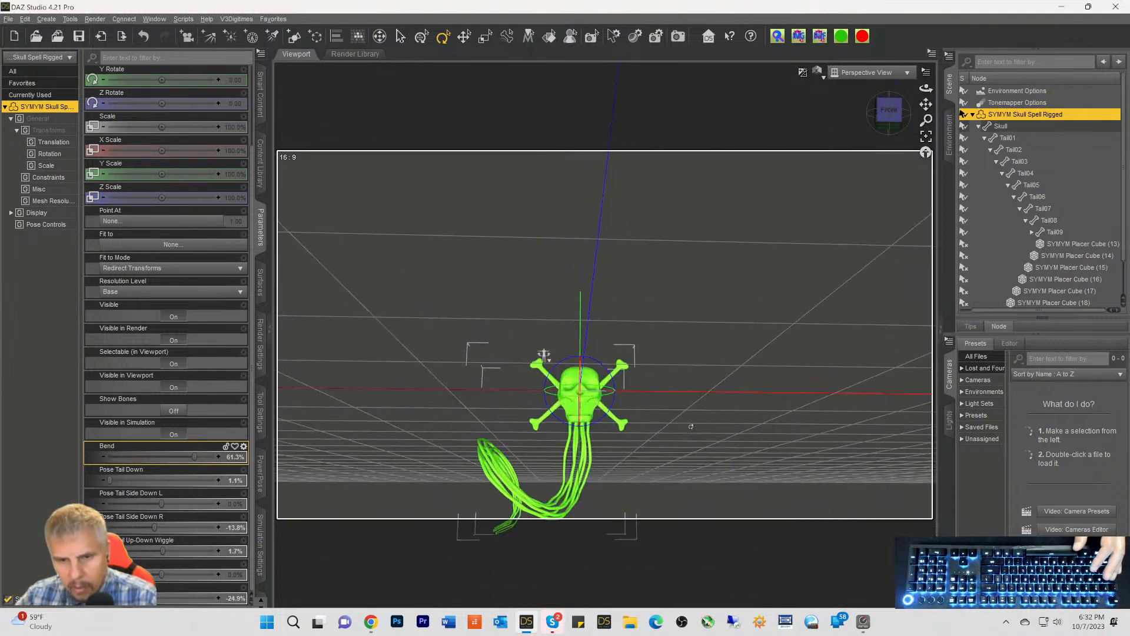
pyautogui.scroll(-2, 692, 423)
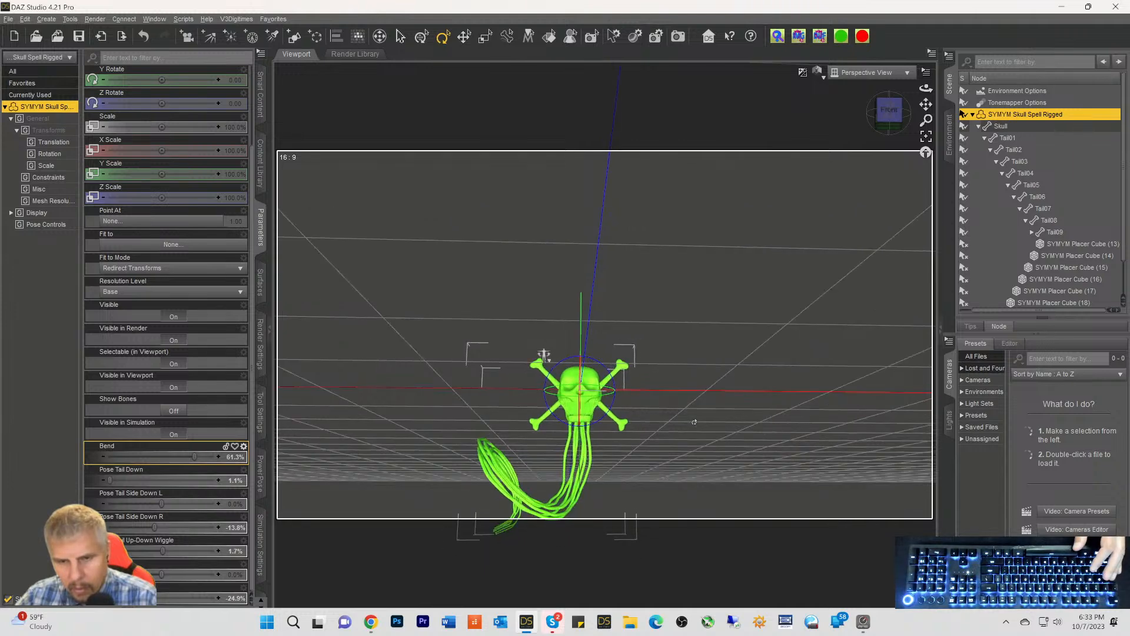
pyautogui.scroll(2, 694, 422)
pyautogui.scroll(2, 695, 422)
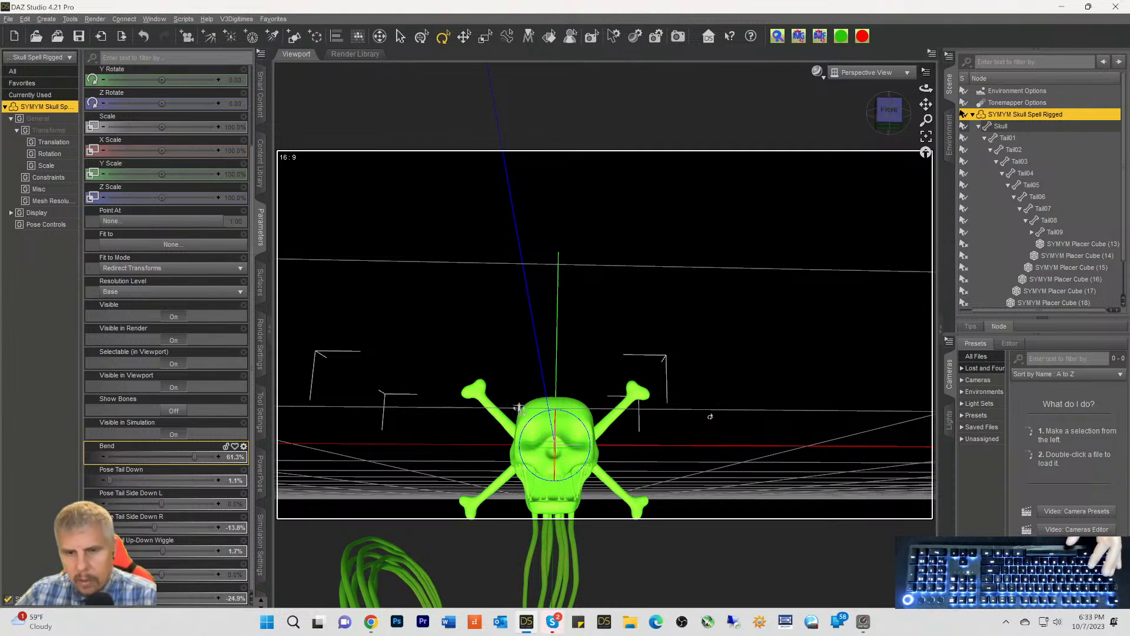
pyautogui.moveTo(926, 104); pyautogui.dragTo(960, 23)
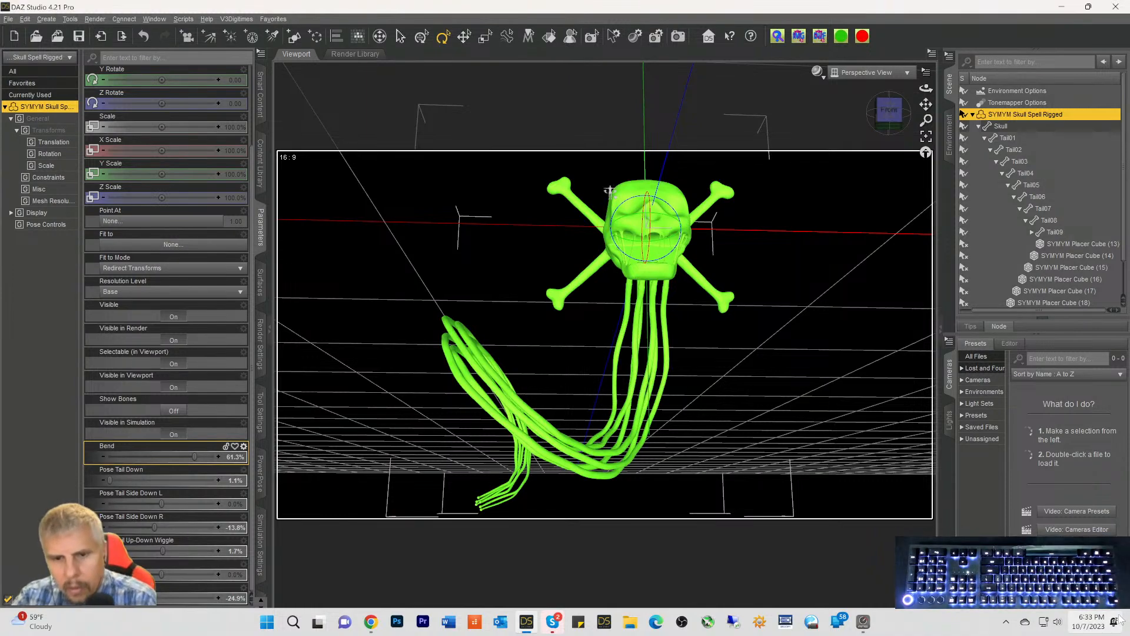
pyautogui.hotkey('ctrl', '0')
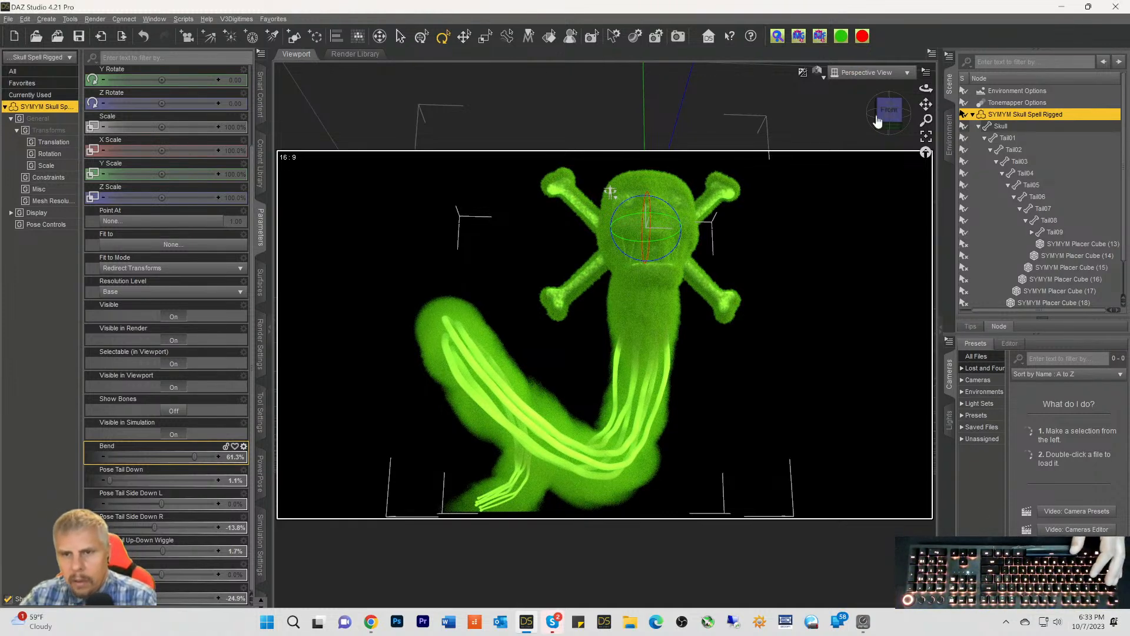
pyautogui.moveTo(883, 121); pyautogui.dragTo(886, 124)
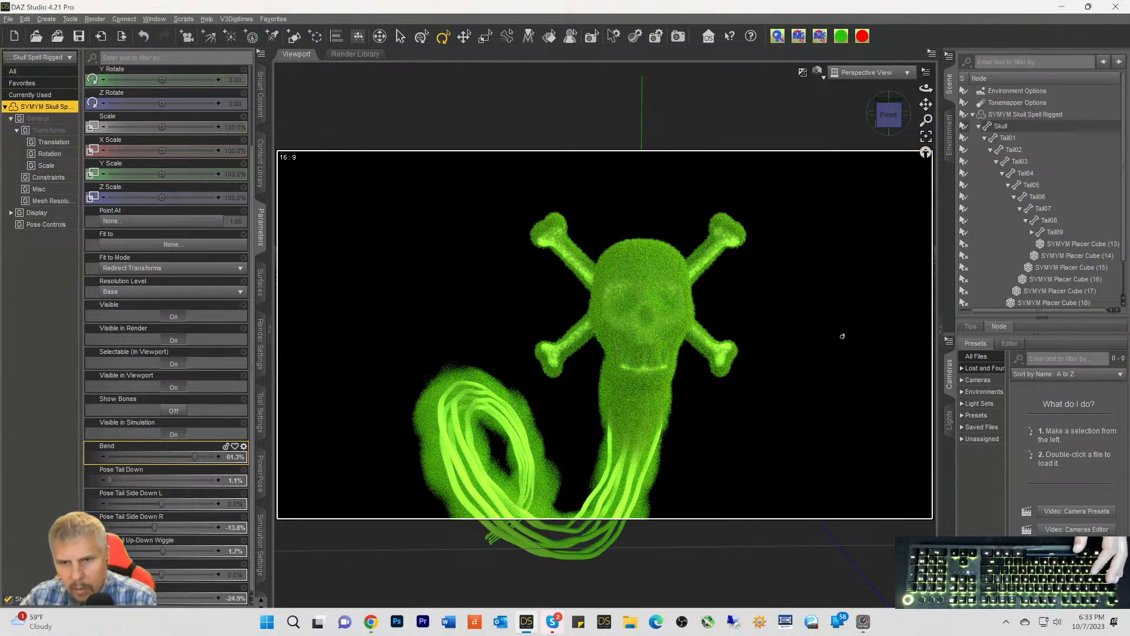
pyautogui.click(843, 336)
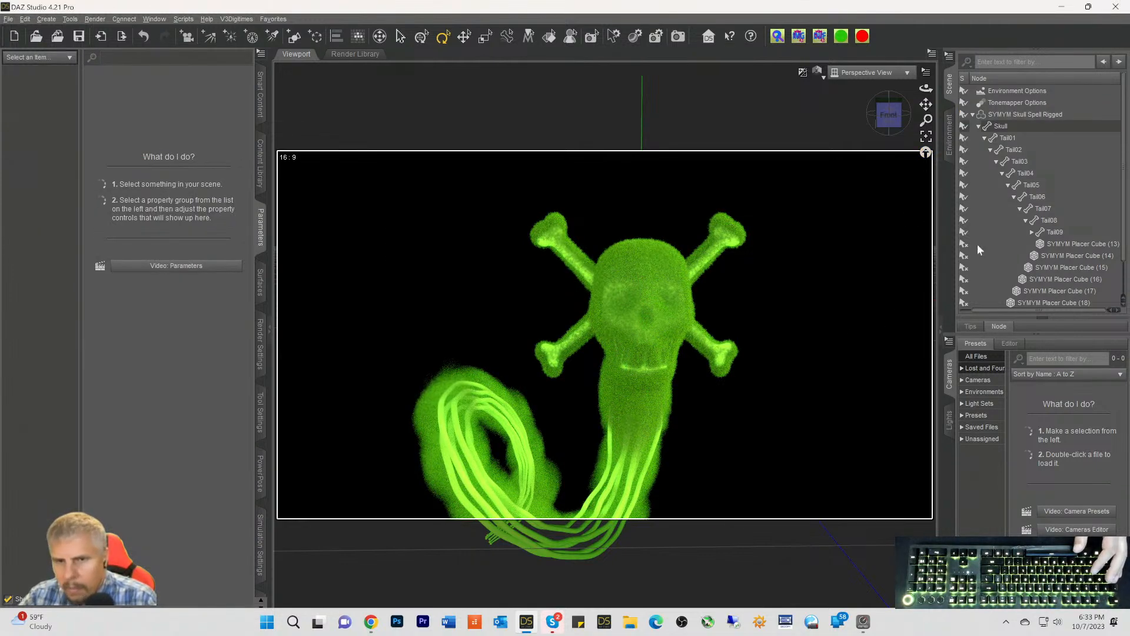
pyautogui.click(925, 103)
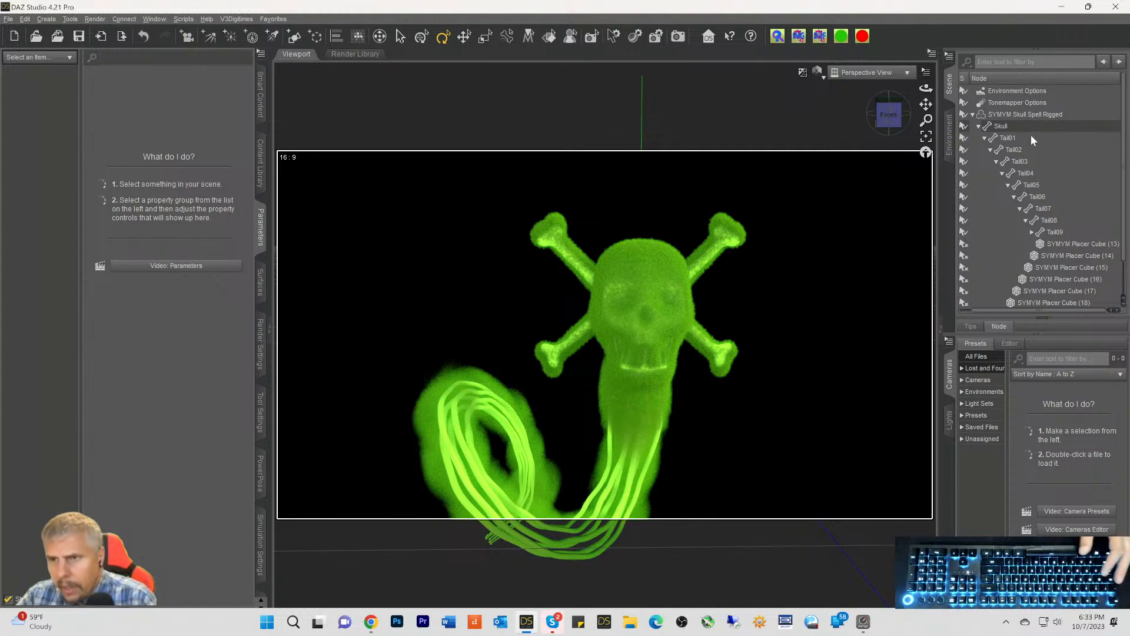
# Set the Density Multiplier of the skull's volume, SYMYM Placer Cube (20), to 50
pyautogui.click(977, 126)
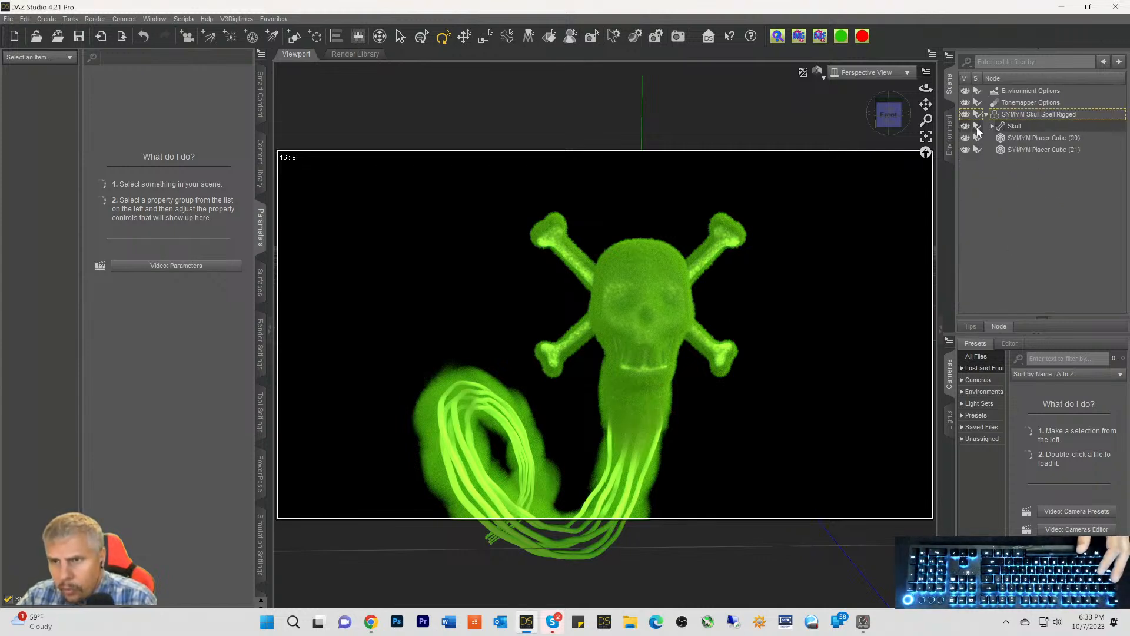
pyautogui.click(1007, 139)
pyautogui.click(1008, 151)
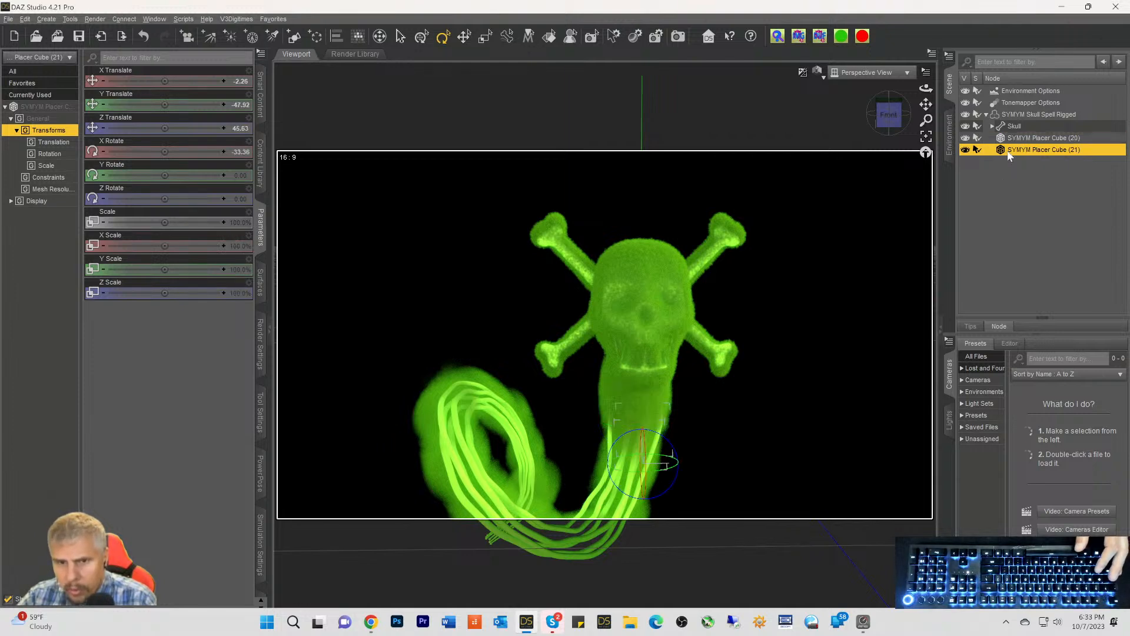
pyautogui.click(1009, 142)
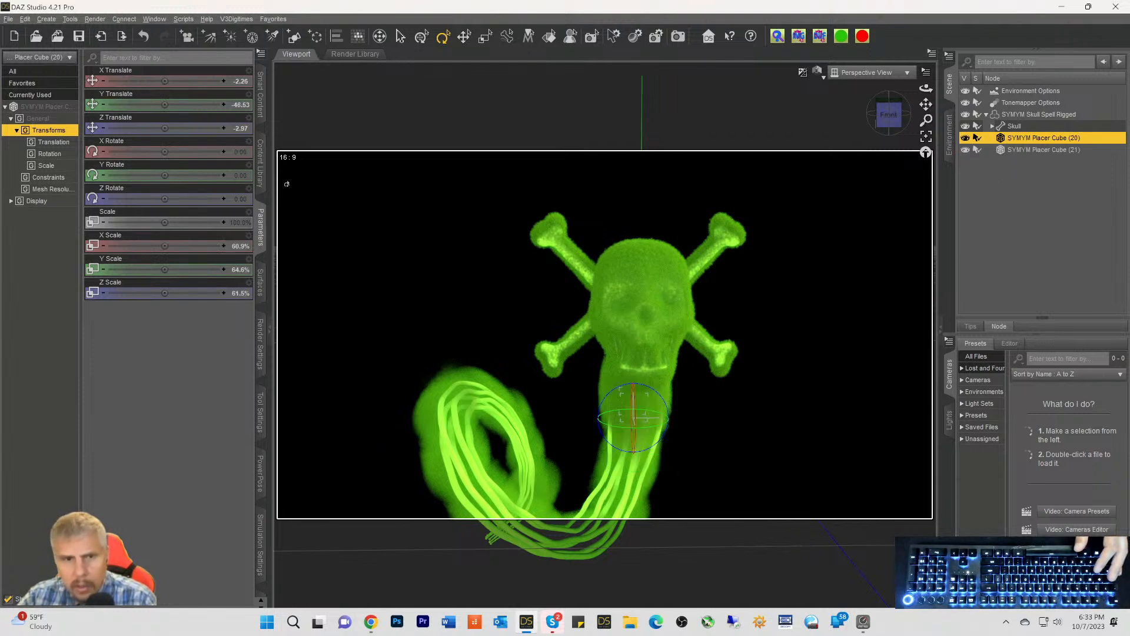
pyautogui.click(261, 282)
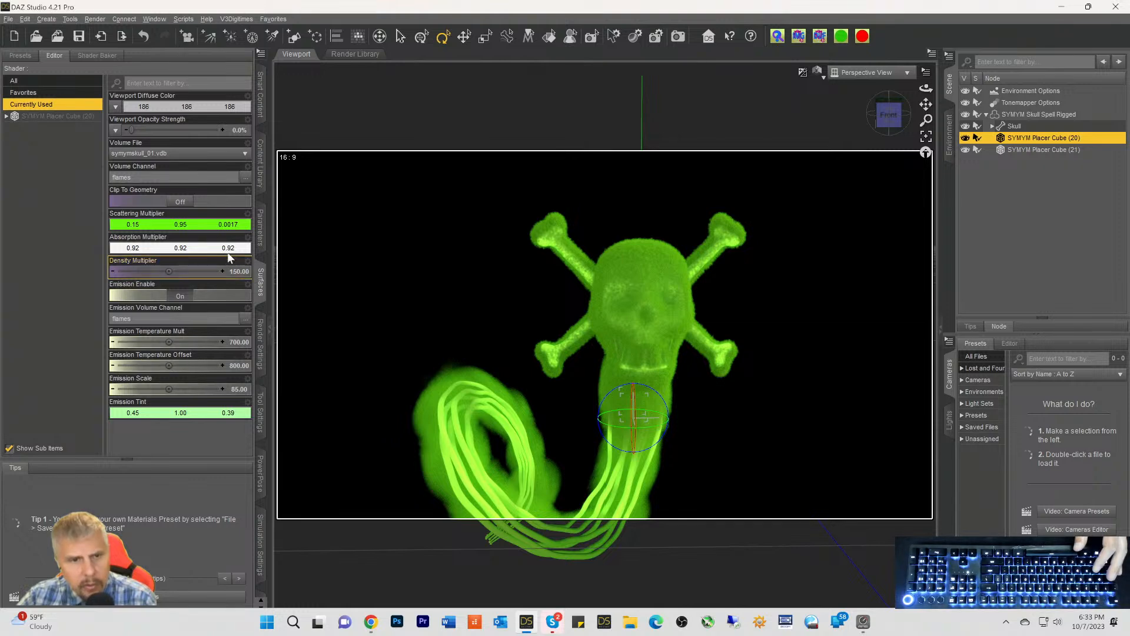
pyautogui.click(236, 272)
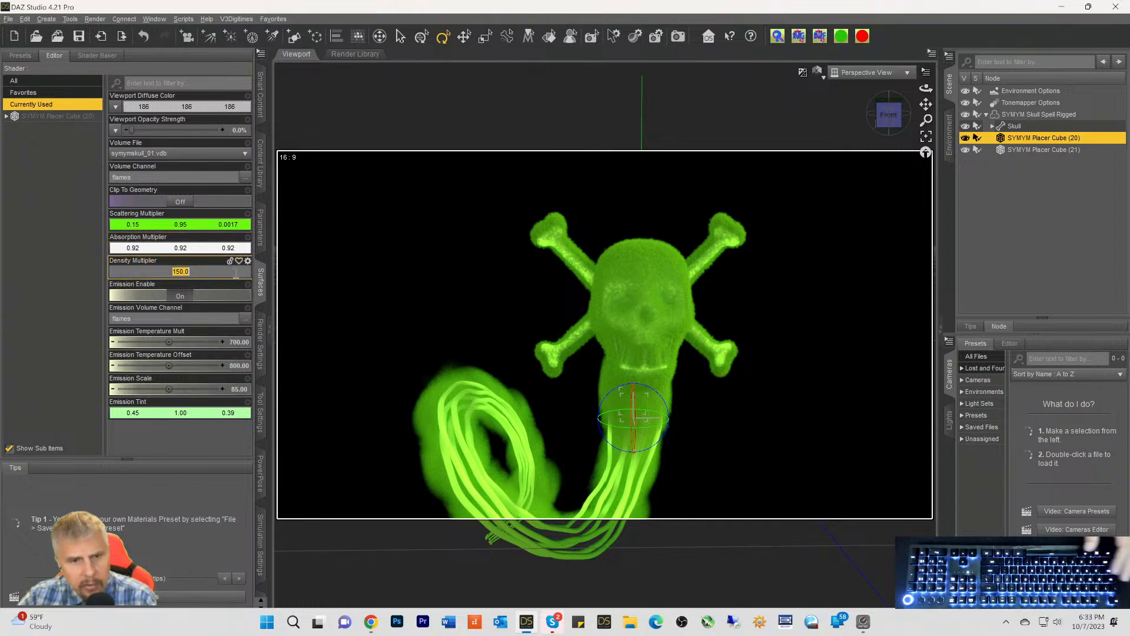
pyautogui.write('50')
pyautogui.press('Return')
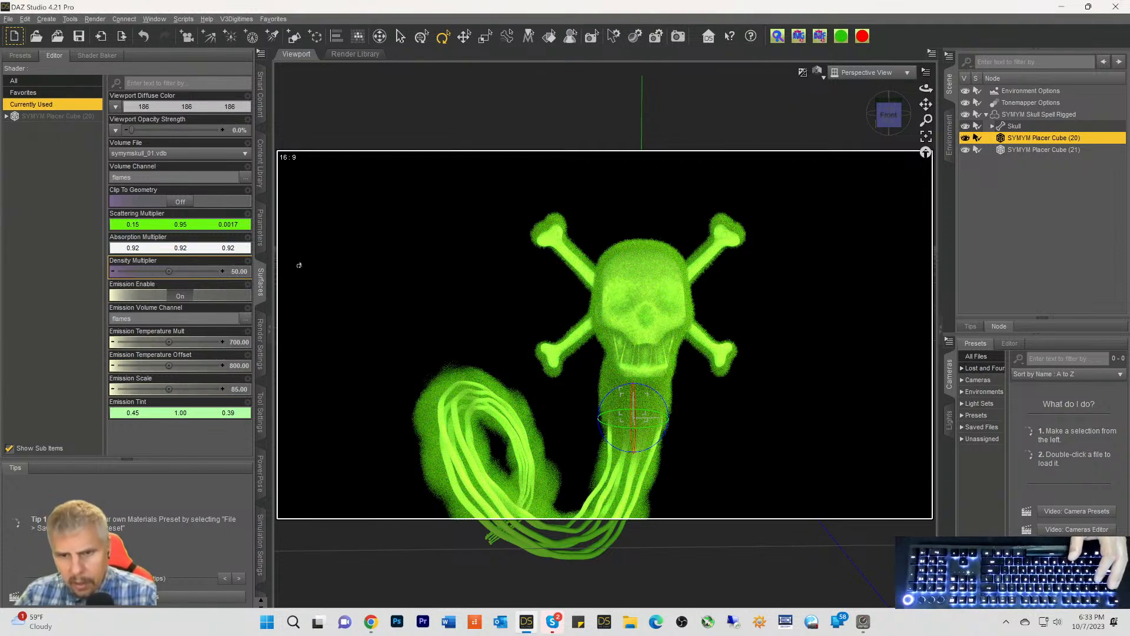
# Set the Density Multiplier of the volume SYMYM Placer Cube (21) to 50
pyautogui.click(999, 151)
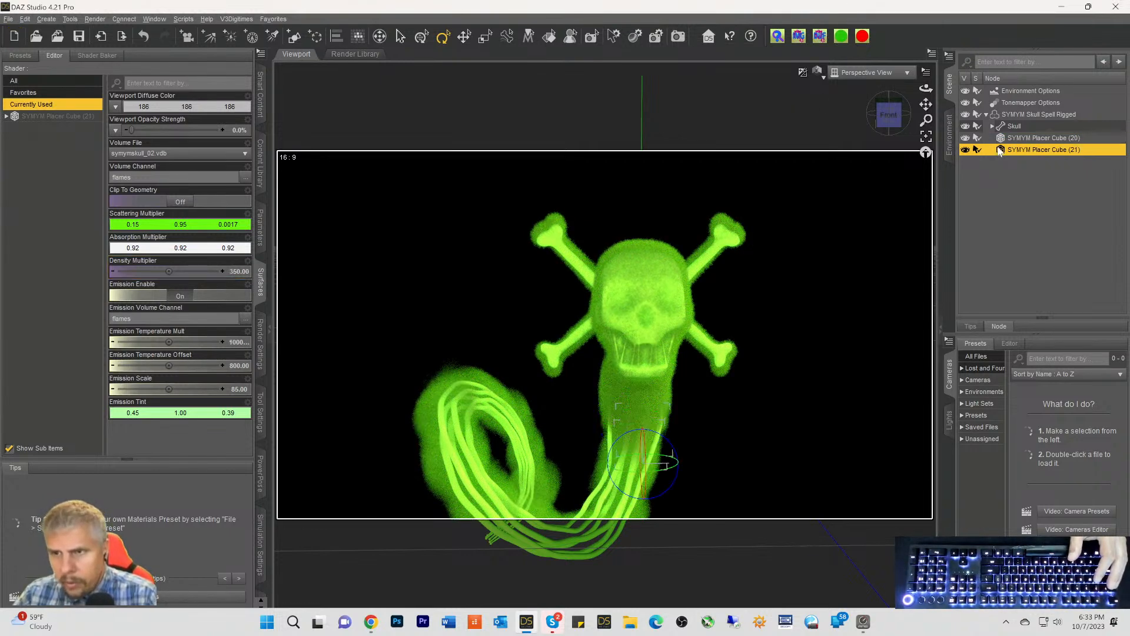
pyautogui.click(234, 271)
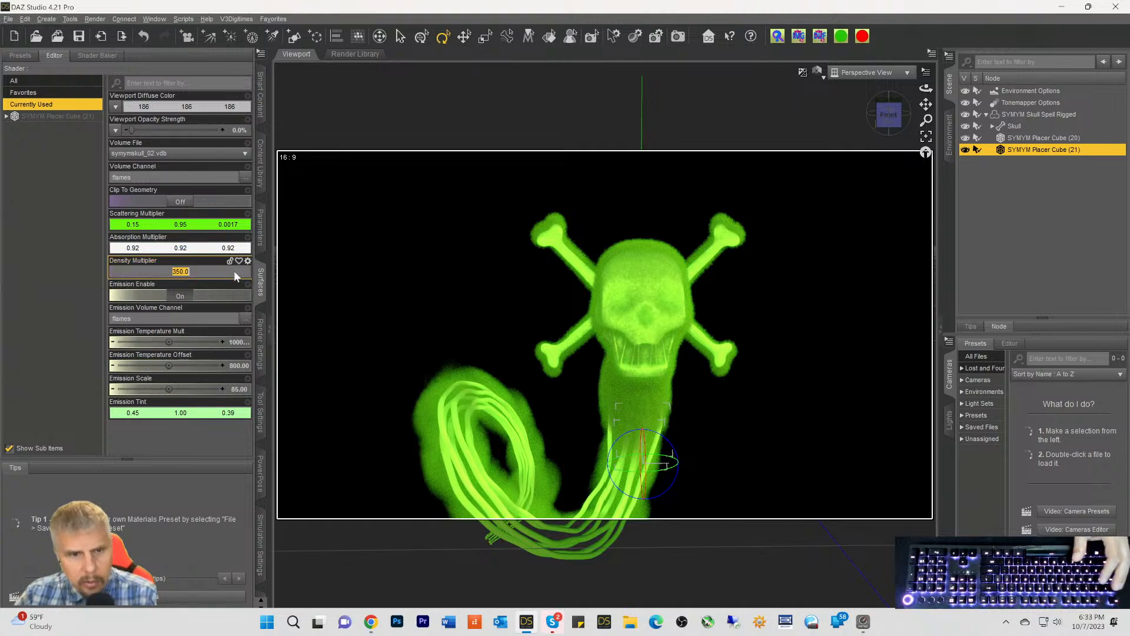
pyautogui.write('50')
pyautogui.press('Return')
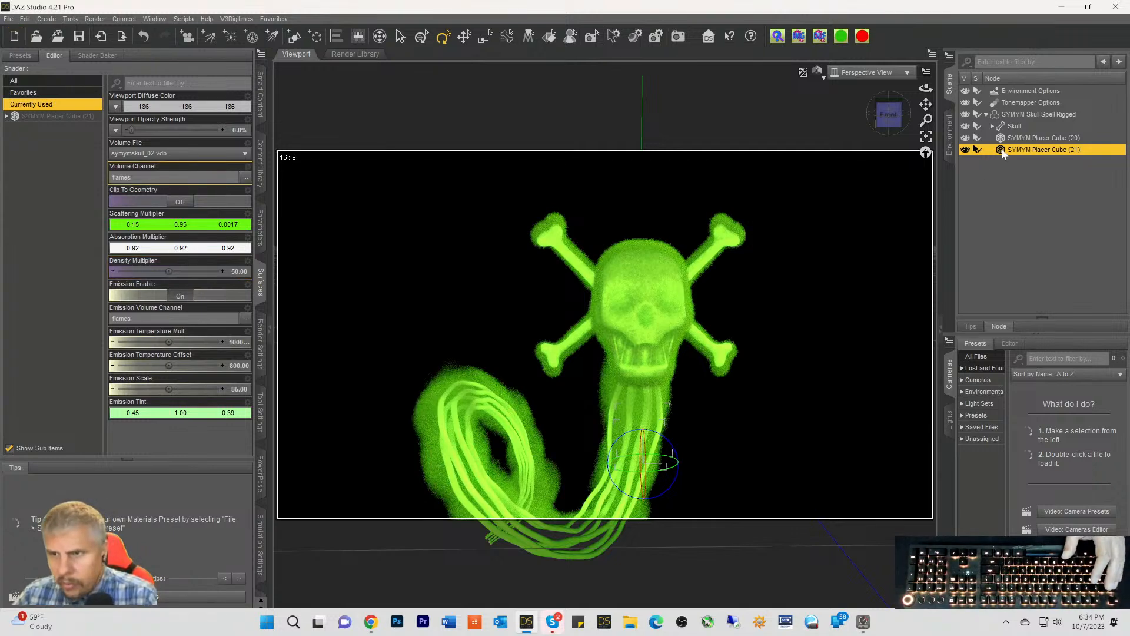
# Set the Density Multiplier of the tail volumes SYMYM Placer Cube (13) through (19) together to 1
pyautogui.click(992, 125)
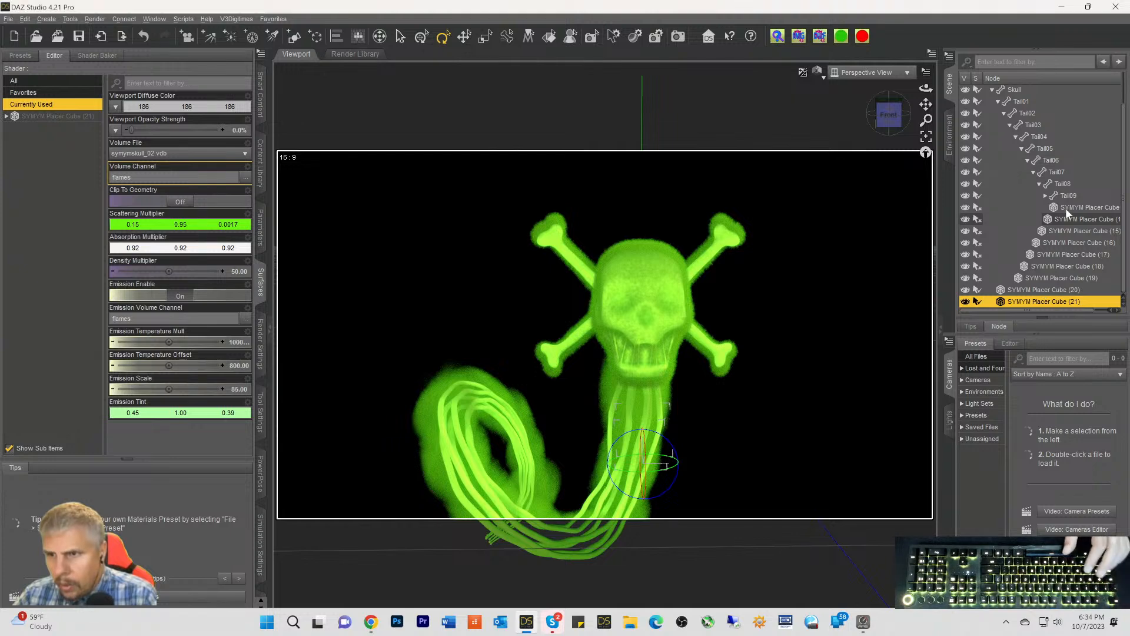
pyautogui.click(1067, 209)
pyautogui.keyDown('shift'); pyautogui.click(1028, 276); pyautogui.keyUp('shift')
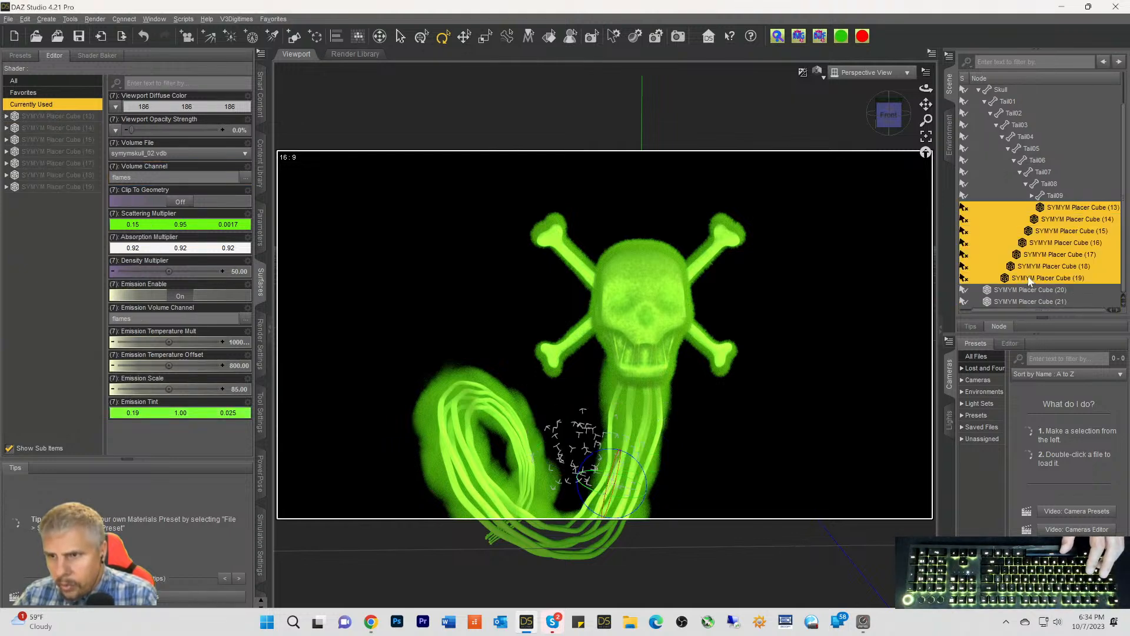
pyautogui.click(238, 272)
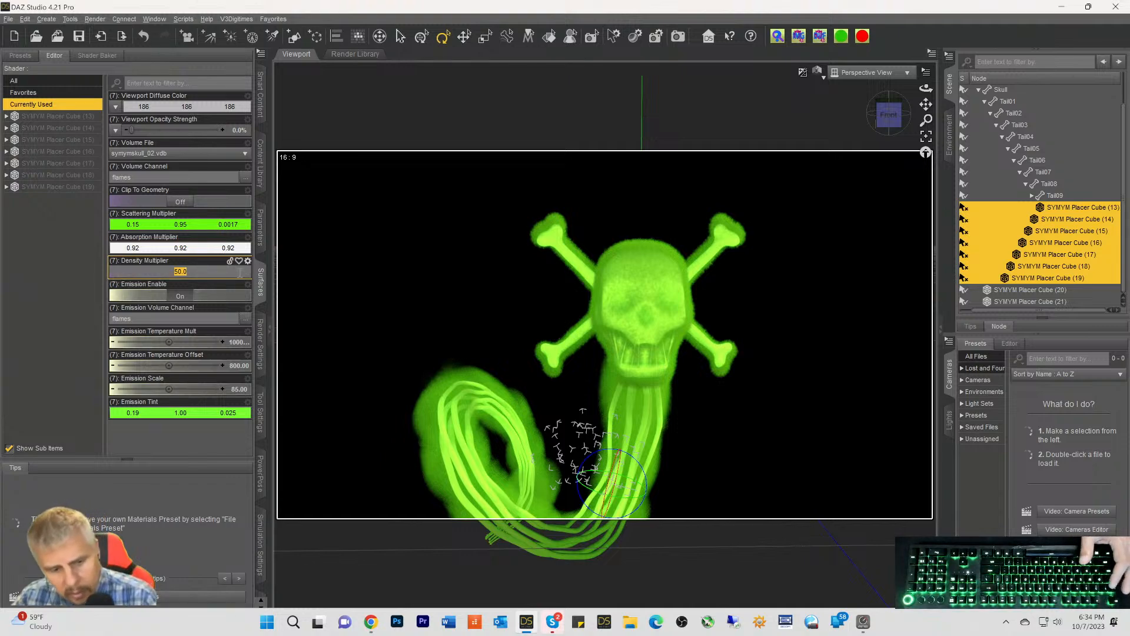
pyautogui.write('1')
pyautogui.press('Return')
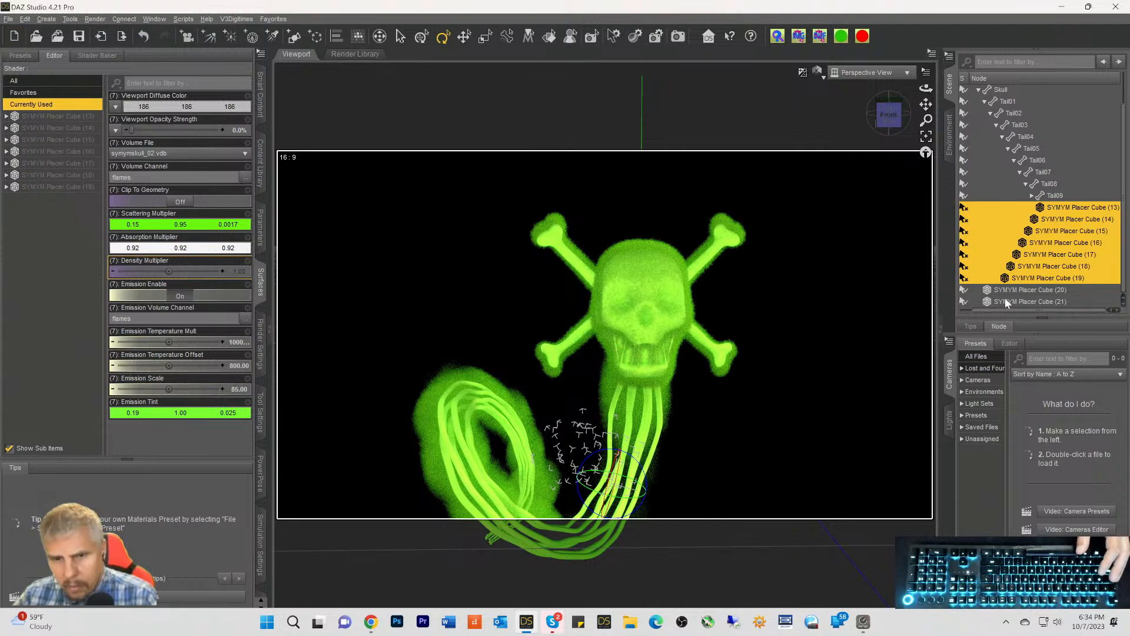
# Set the Density Multiplier of the volume SYMYM Placer Cube (21) to 1
pyautogui.click(963, 301)
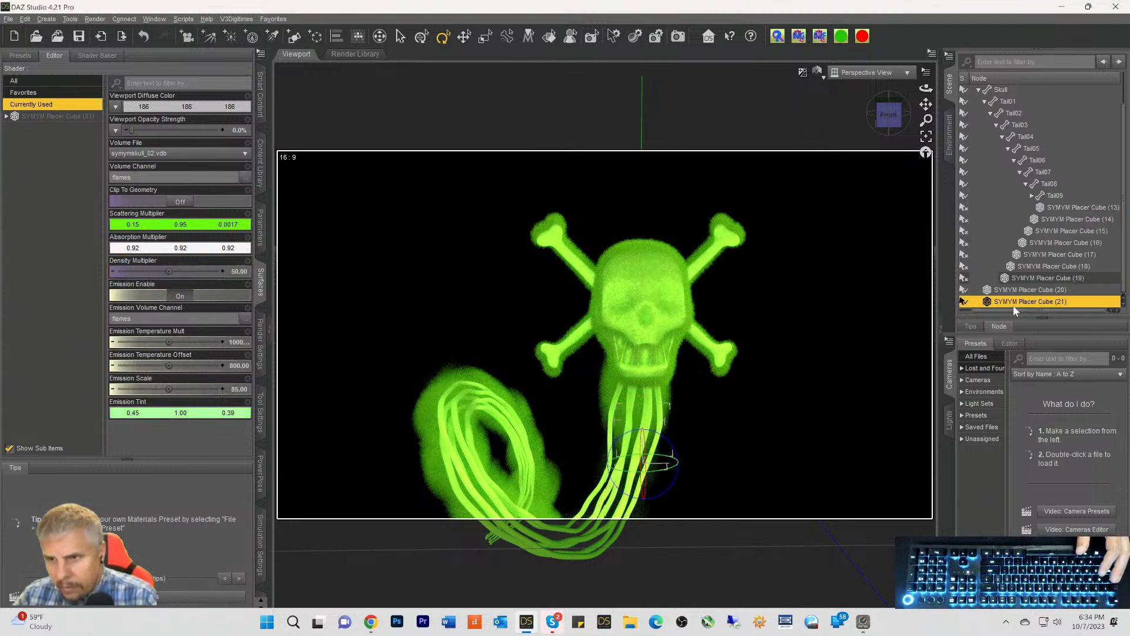
pyautogui.click(232, 271)
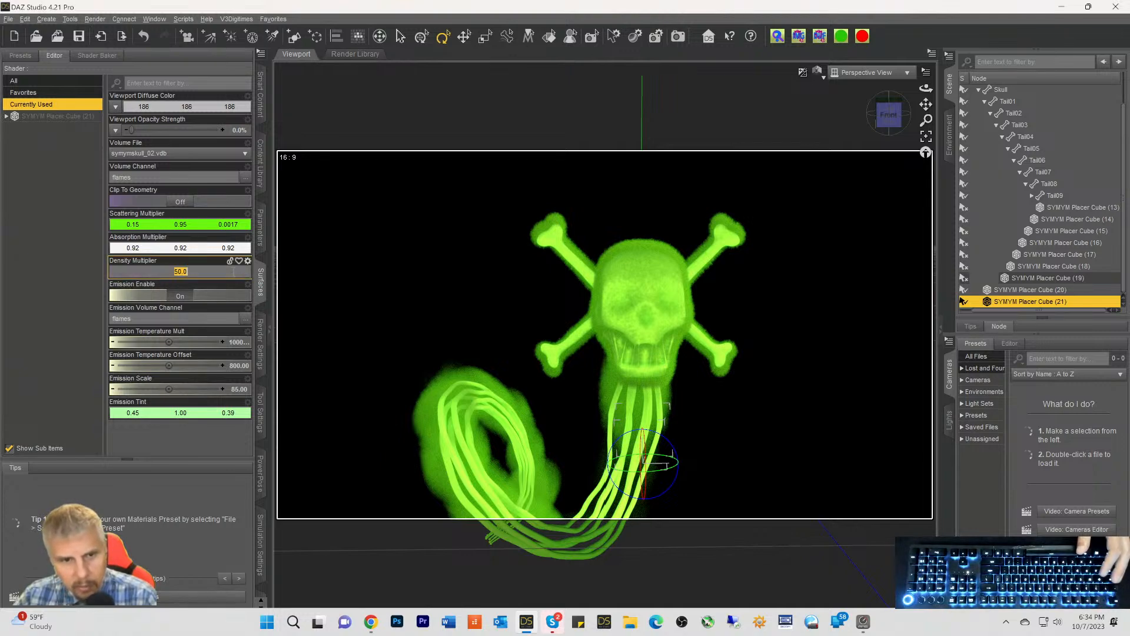
pyautogui.write('1')
pyautogui.press('Return')
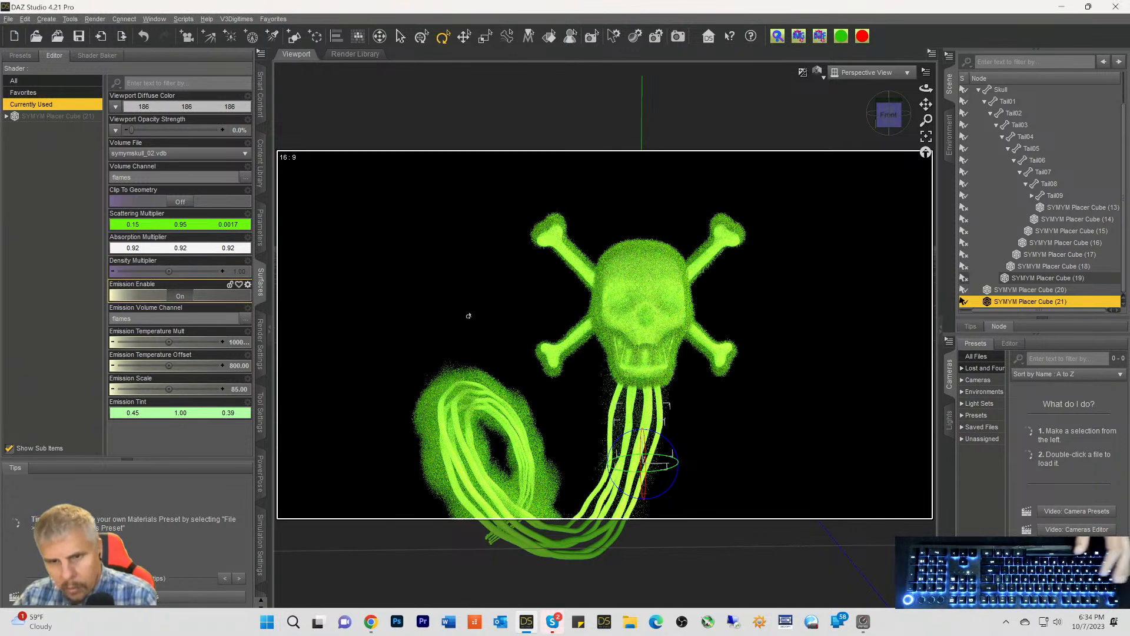
# Examine the surface settings of the rigged skull mesh and of the tail volumes SYMYM Placer Cube (13) and (15)
pyautogui.click(647, 307)
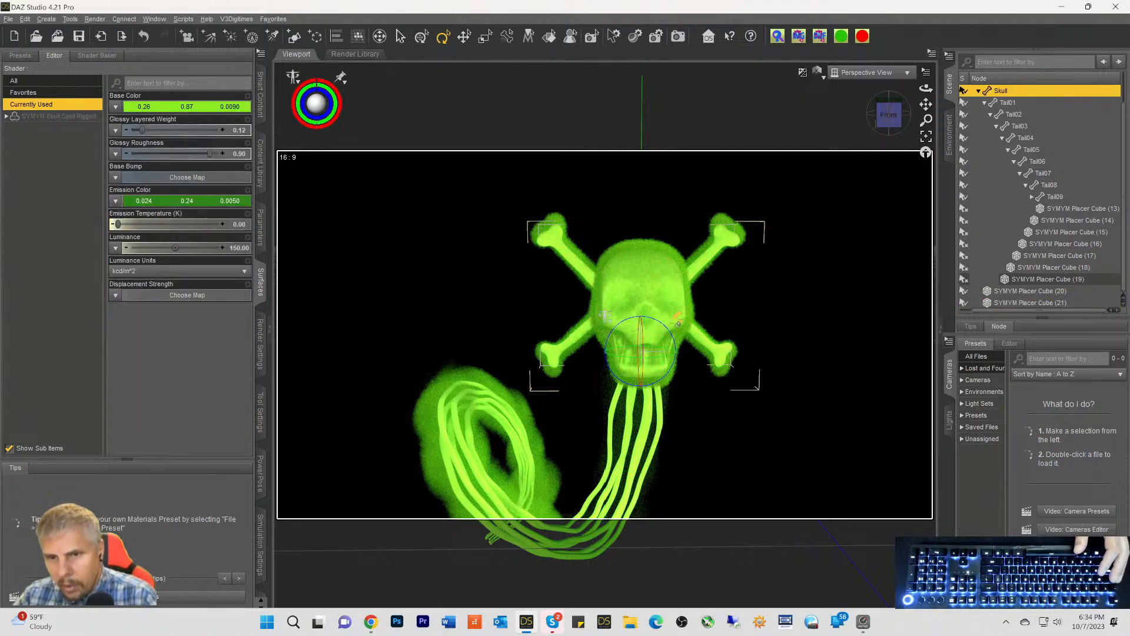
pyautogui.click(1069, 210)
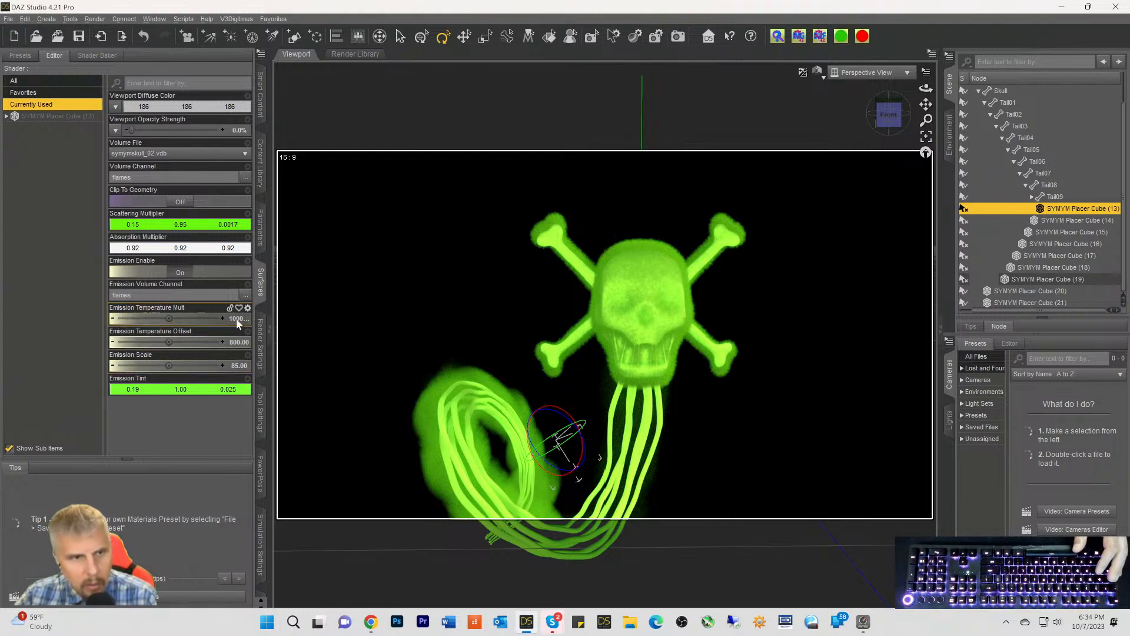
pyautogui.click(50, 116)
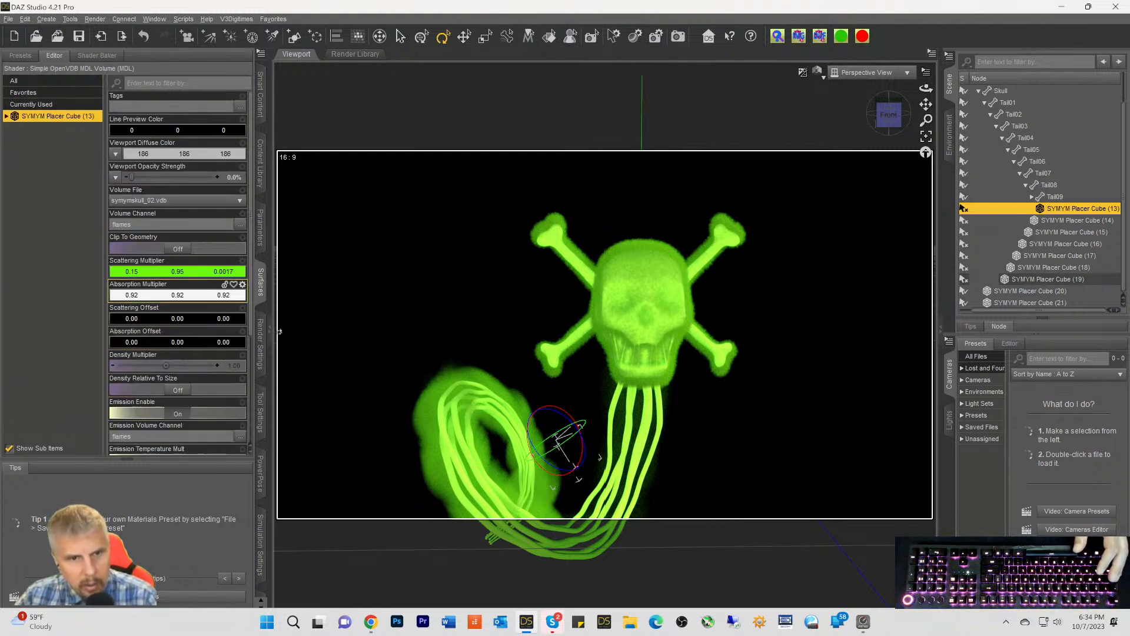
pyautogui.click(233, 365)
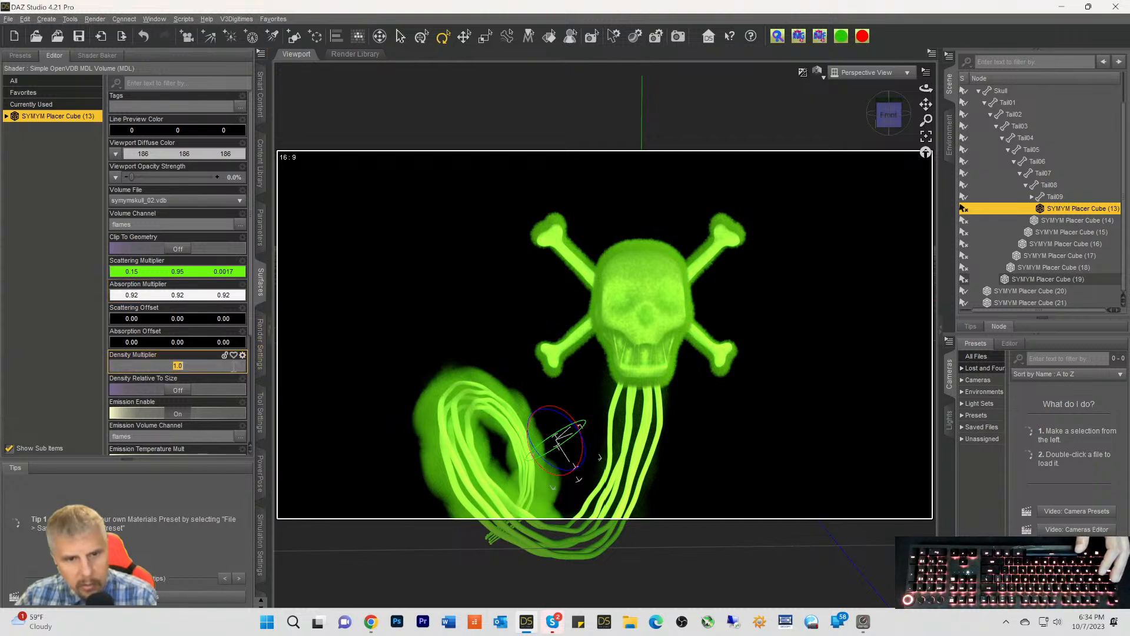
pyautogui.click(622, 304)
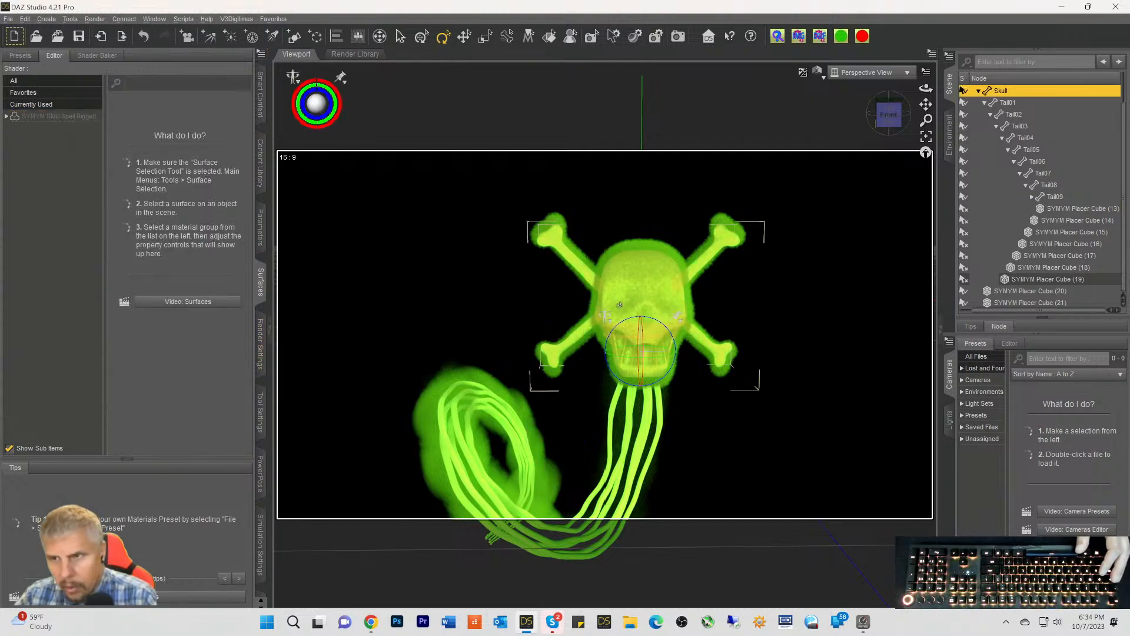
pyautogui.click(76, 117)
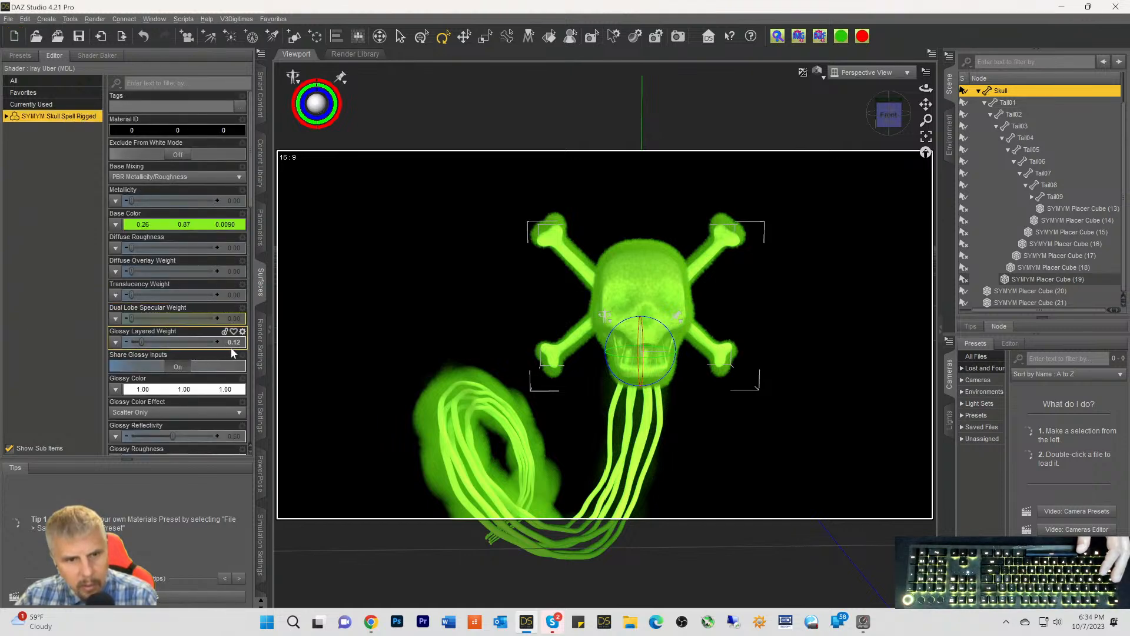
pyautogui.scroll(-3, 233, 368)
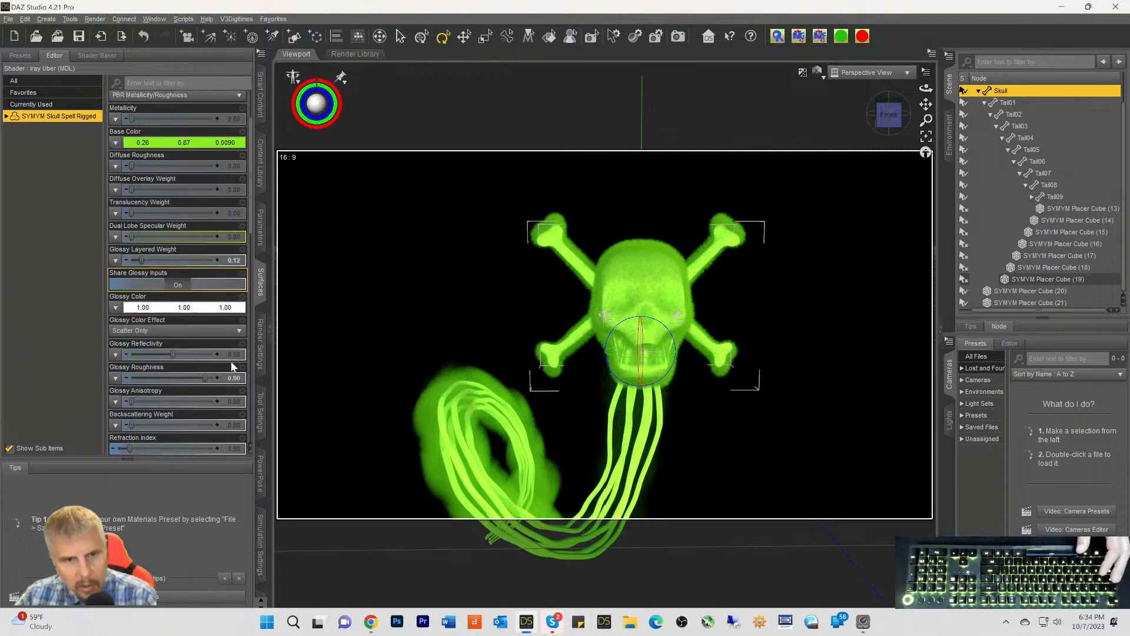
pyautogui.click(1062, 231)
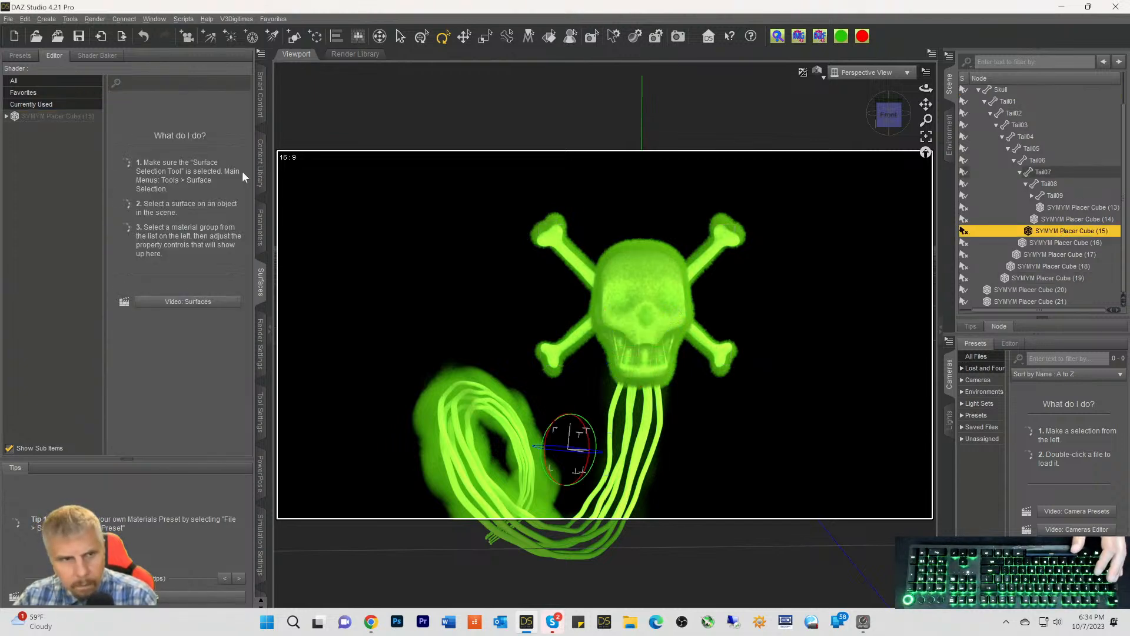
pyautogui.click(44, 116)
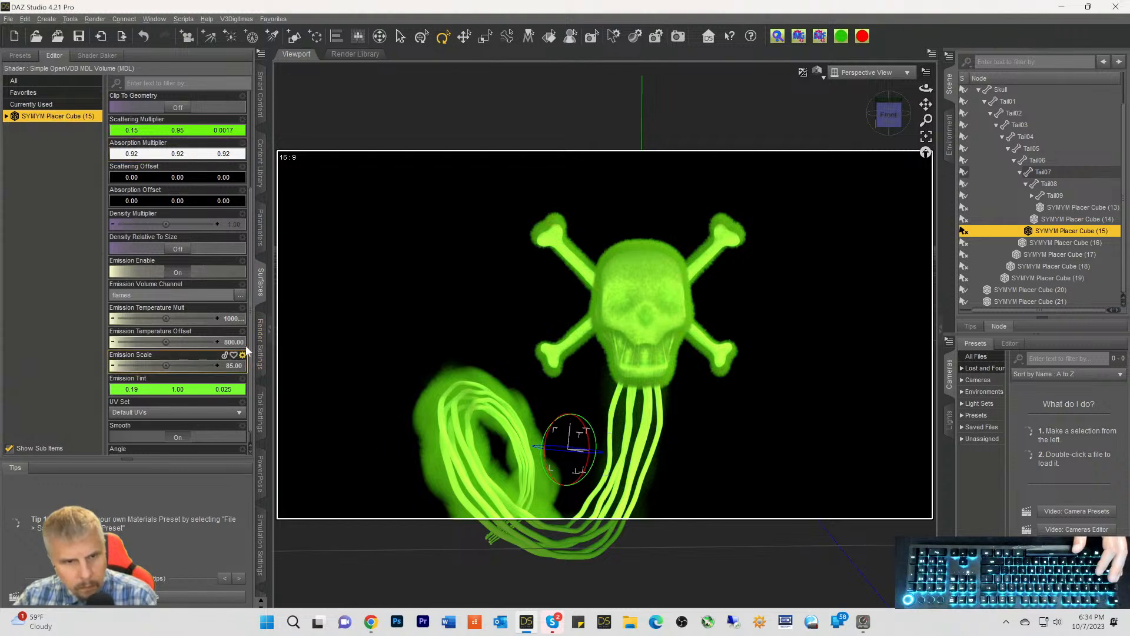
pyautogui.click(1050, 243)
pyautogui.scroll(1, 1061, 237)
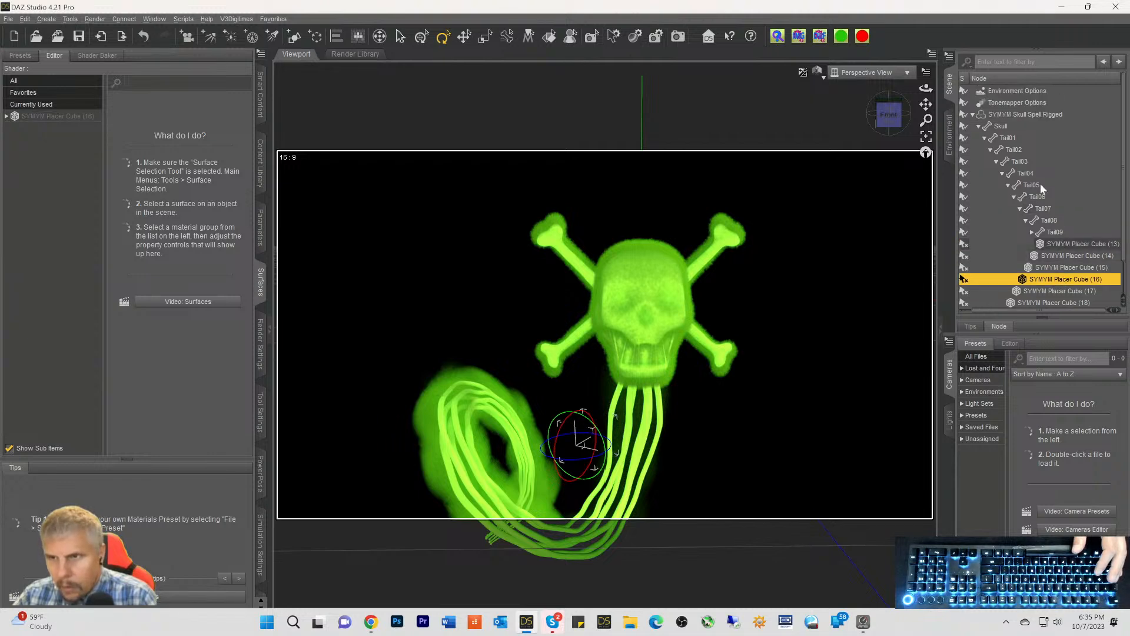
pyautogui.click(1006, 116)
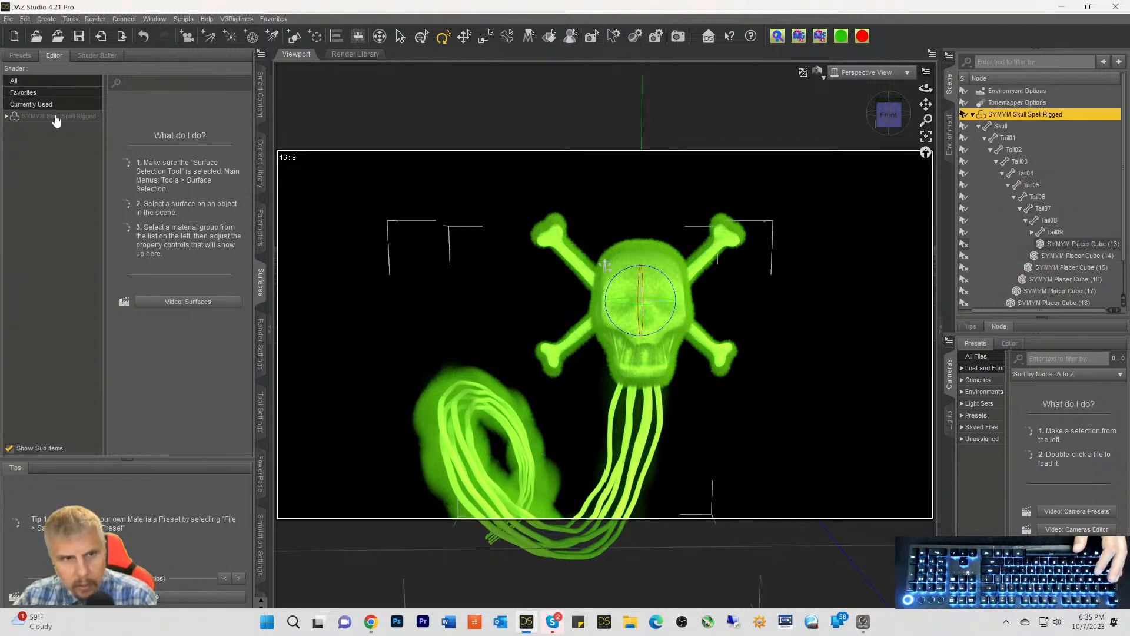
pyautogui.click(56, 117)
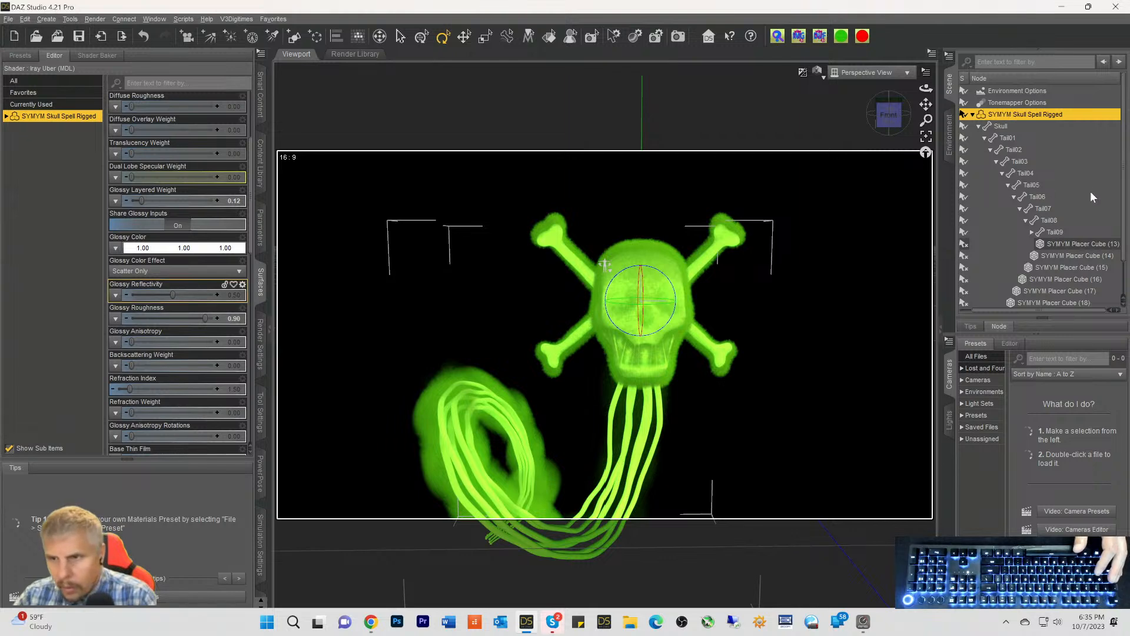
# Set the Density Multiplier of the Volume surface on SYMYM Placer Cube (20) to 1
pyautogui.scroll(-1, 1092, 270)
pyautogui.click(1040, 291)
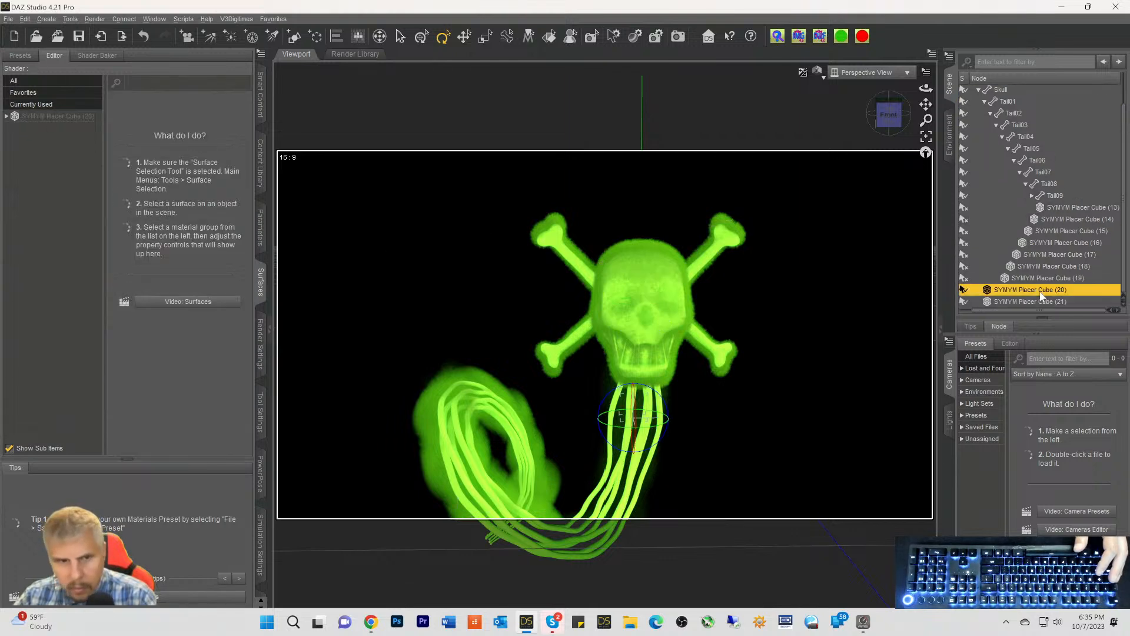
pyautogui.click(52, 118)
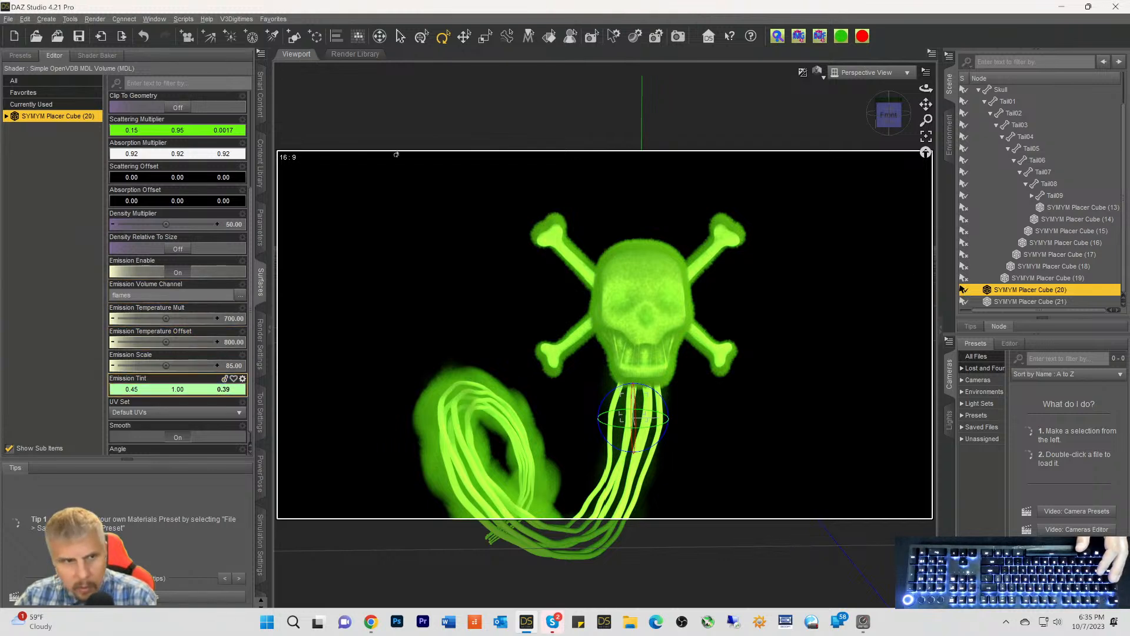
pyautogui.click(7, 117)
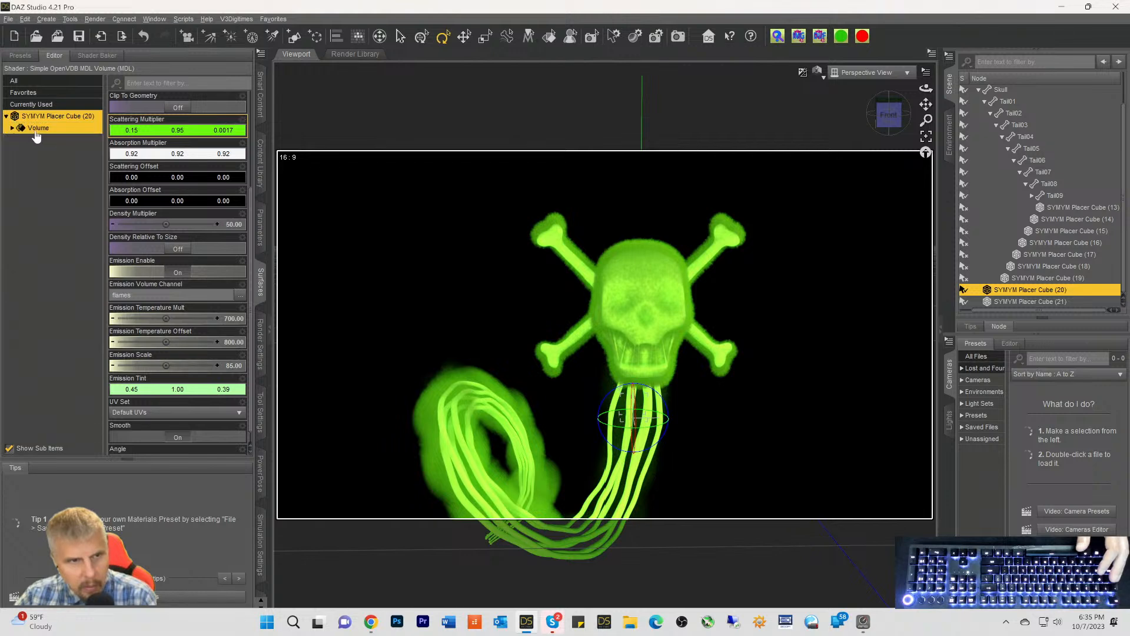
pyautogui.click(36, 134)
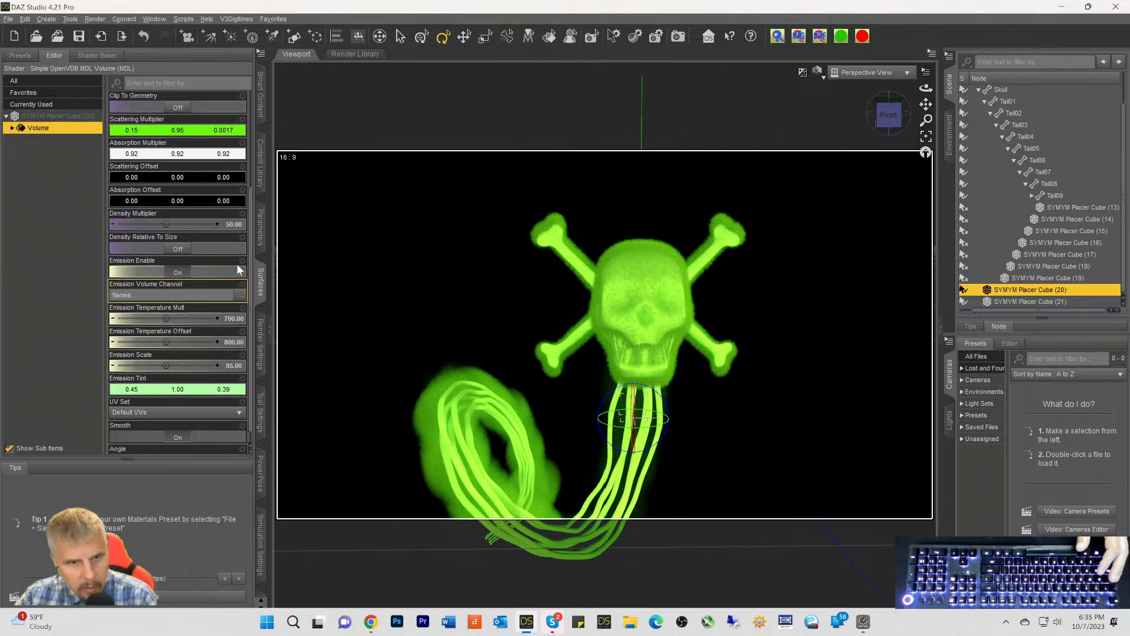
pyautogui.click(239, 225)
pyautogui.write('1')
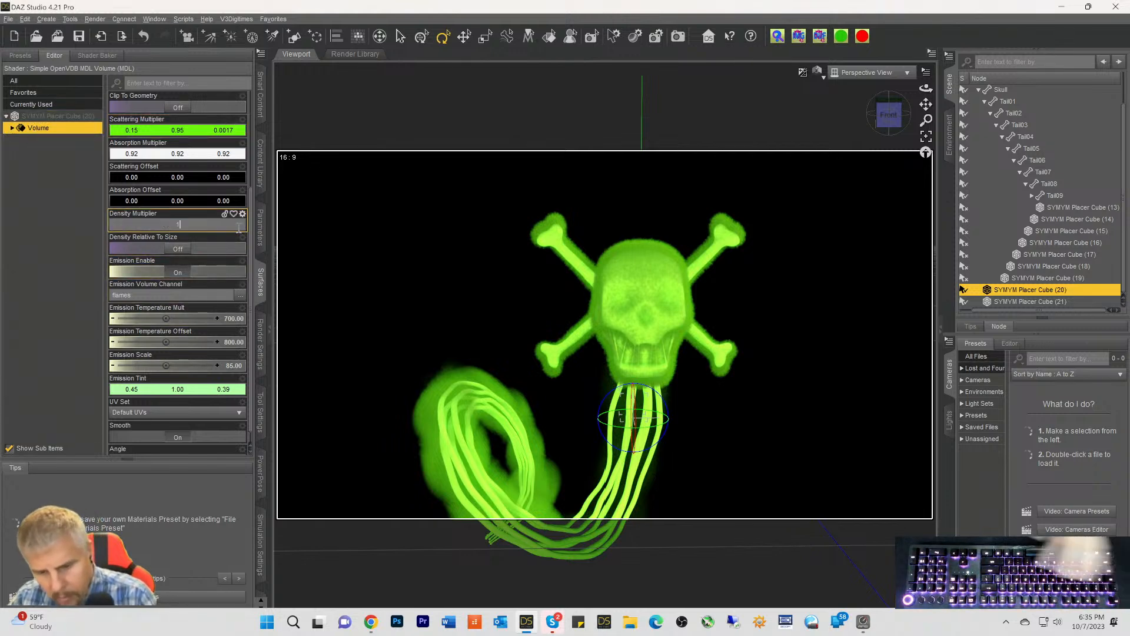
pyautogui.press('Return')
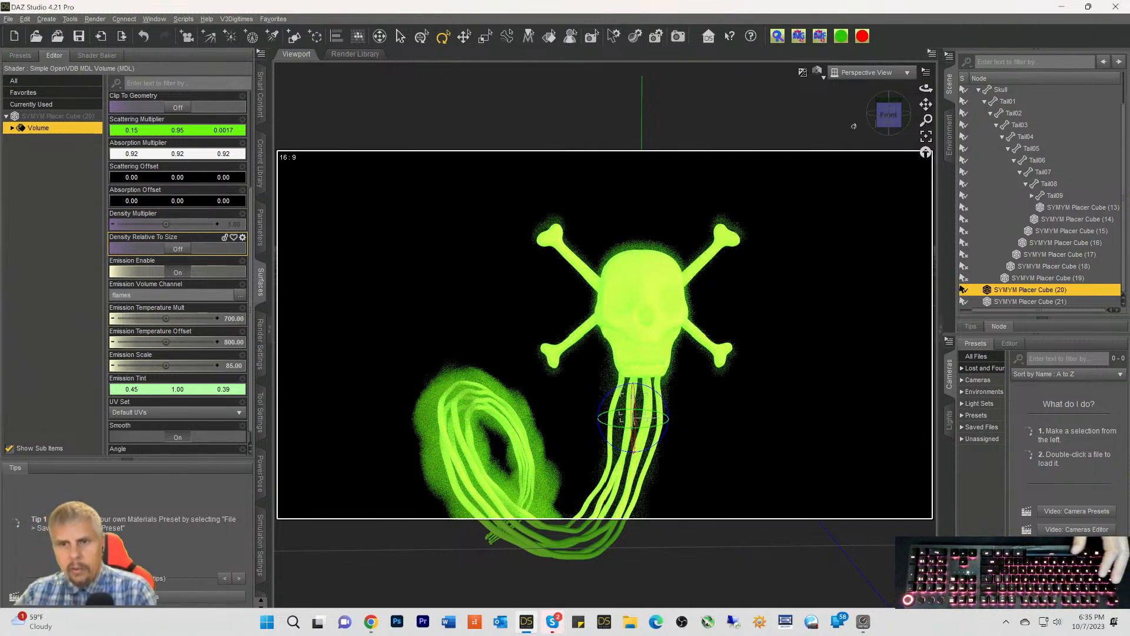
# Set the Luminance of the SYMYM Skull Spell Rigged surface to 50
pyautogui.moveTo(889, 115); pyautogui.dragTo(873, 113)
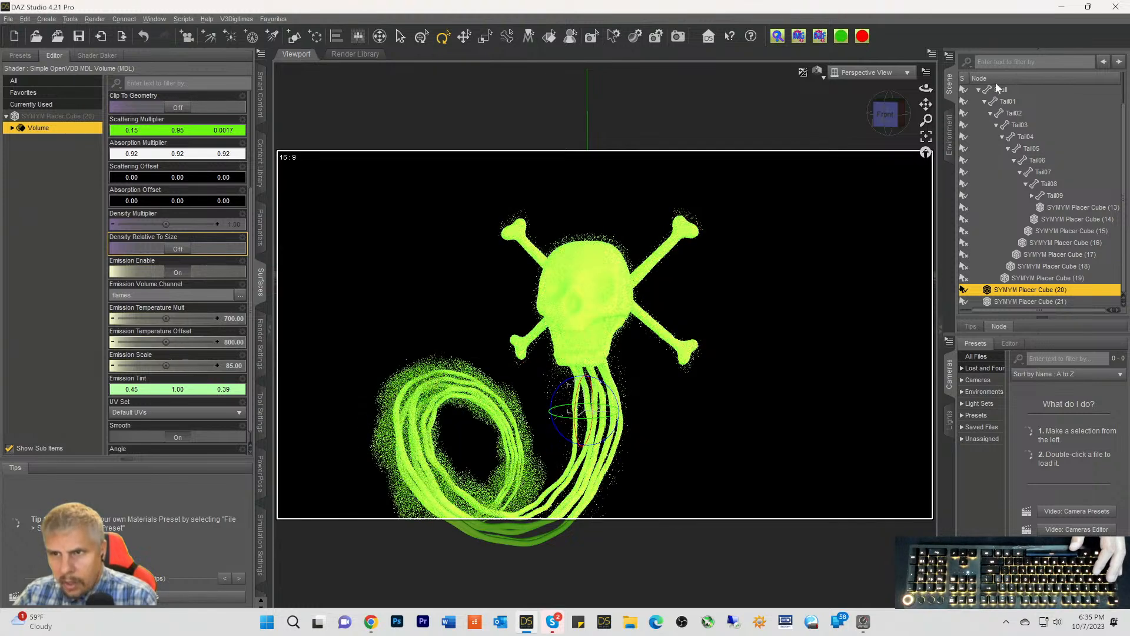
pyautogui.click(999, 89)
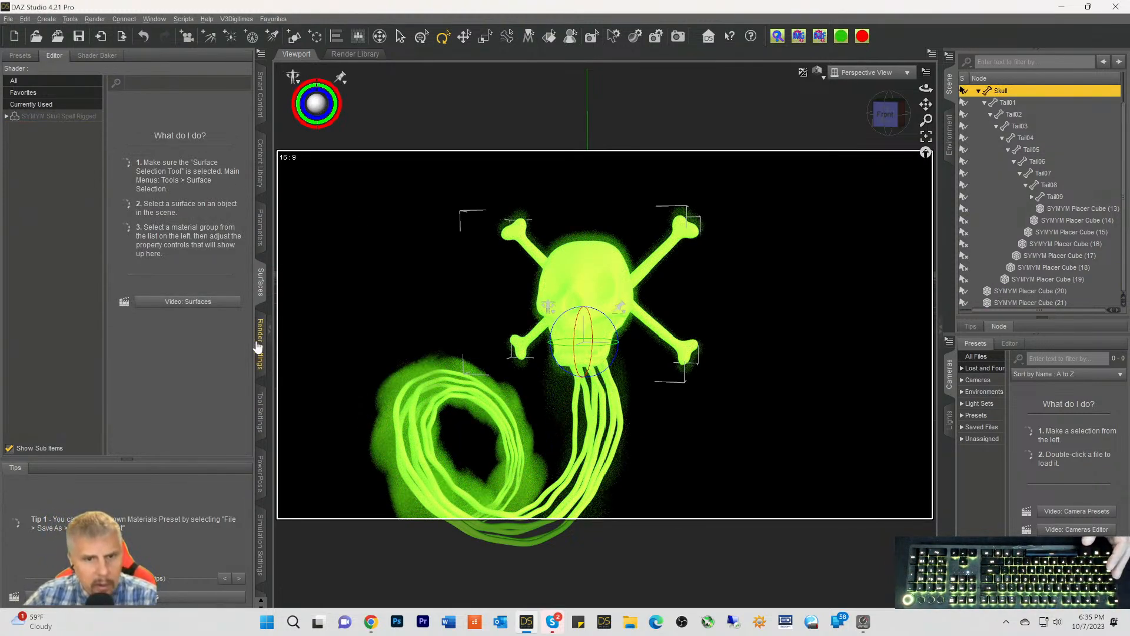
pyautogui.click(259, 232)
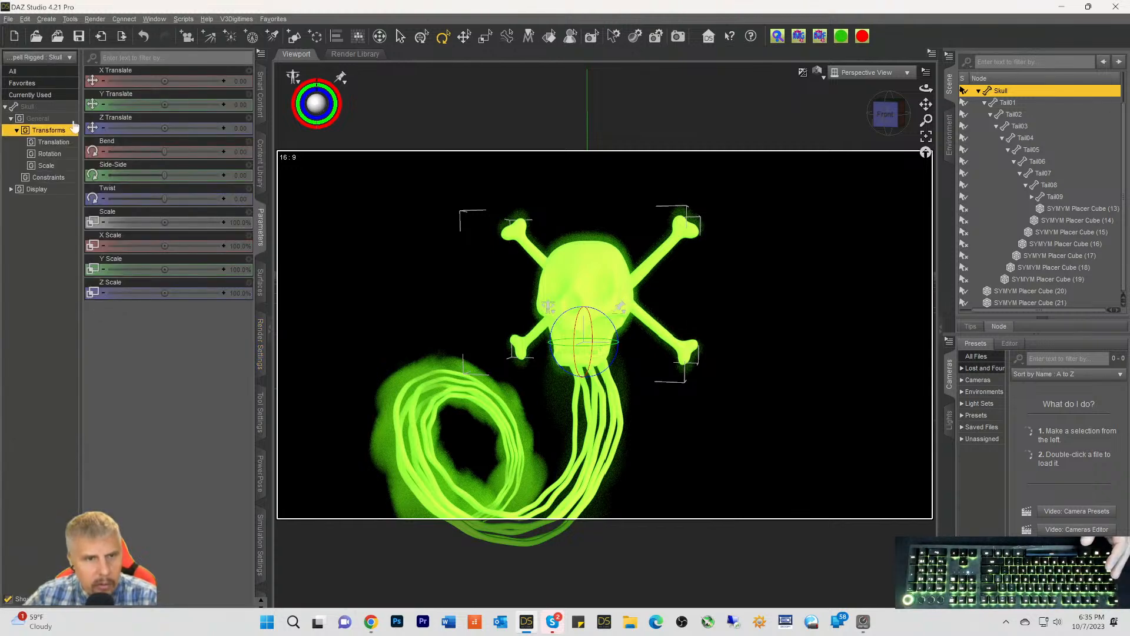
pyautogui.click(27, 106)
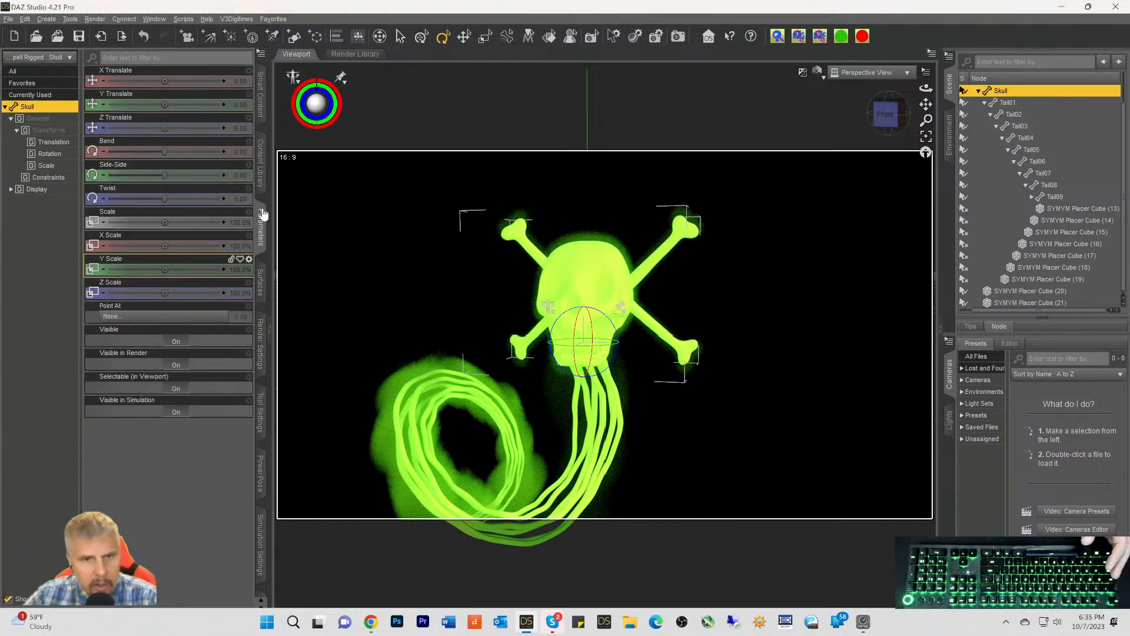
pyautogui.click(261, 285)
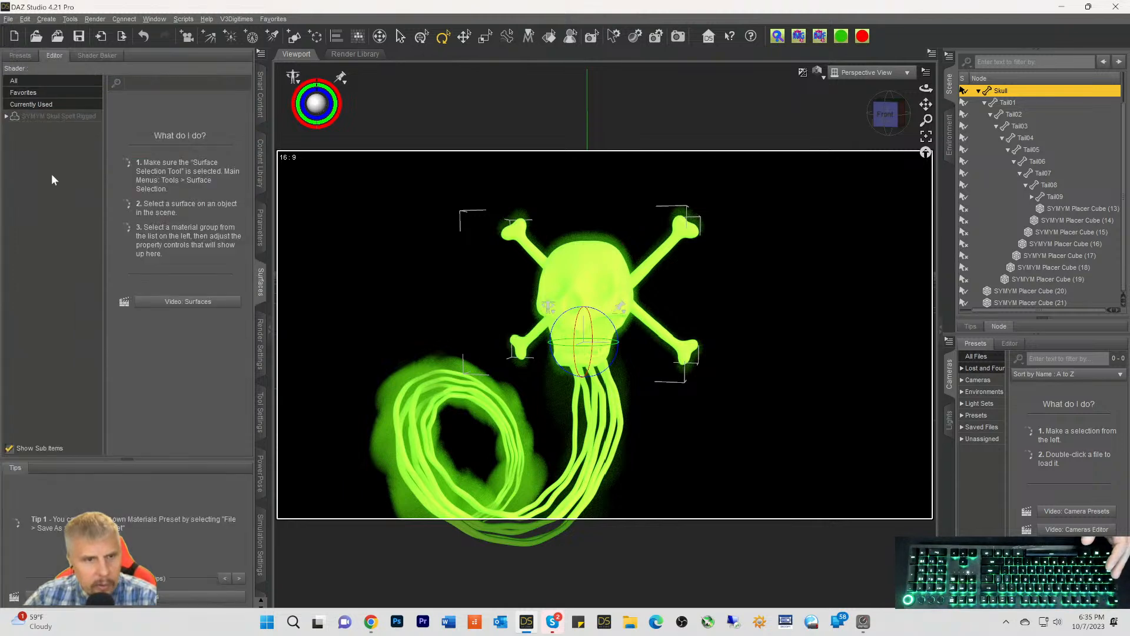
pyautogui.click(42, 120)
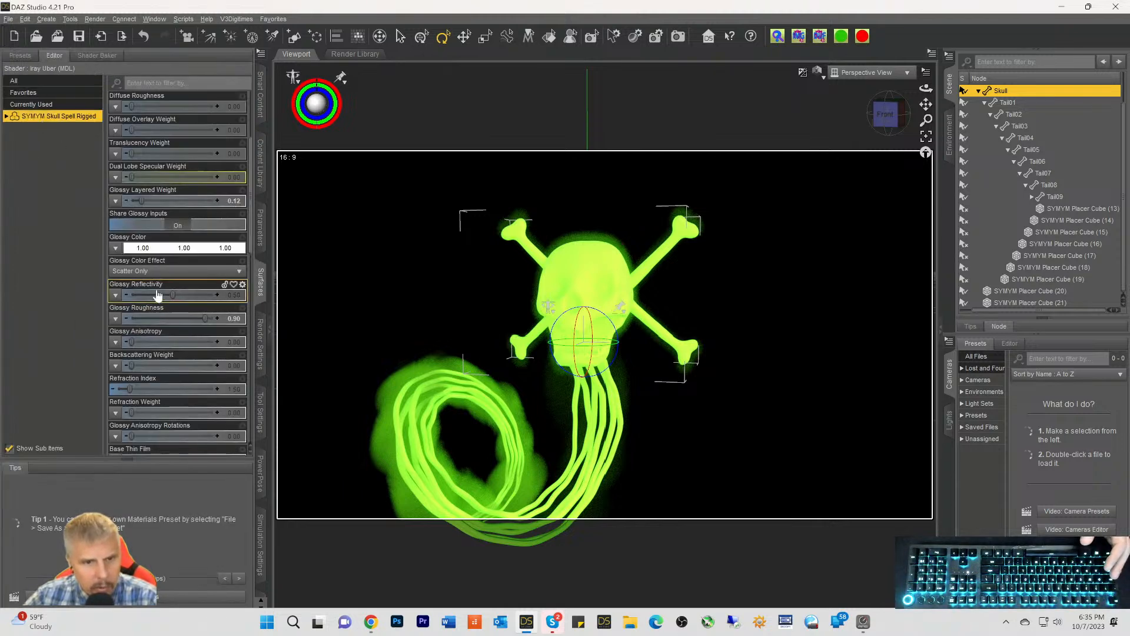
pyautogui.scroll(-10, 157, 294)
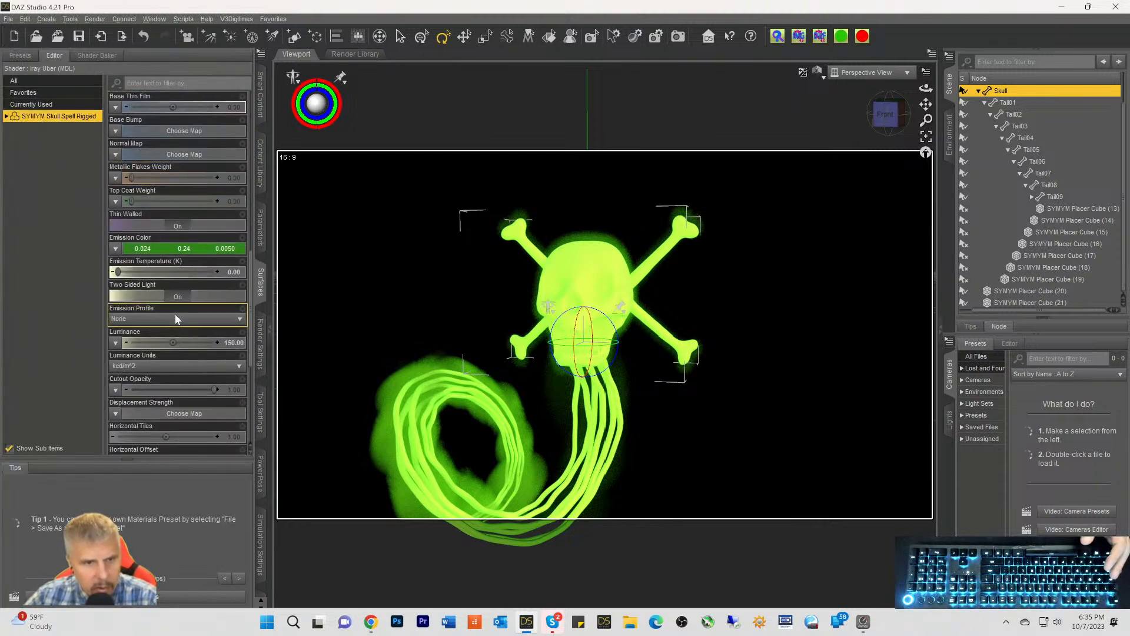
pyautogui.click(234, 342)
pyautogui.write('5')
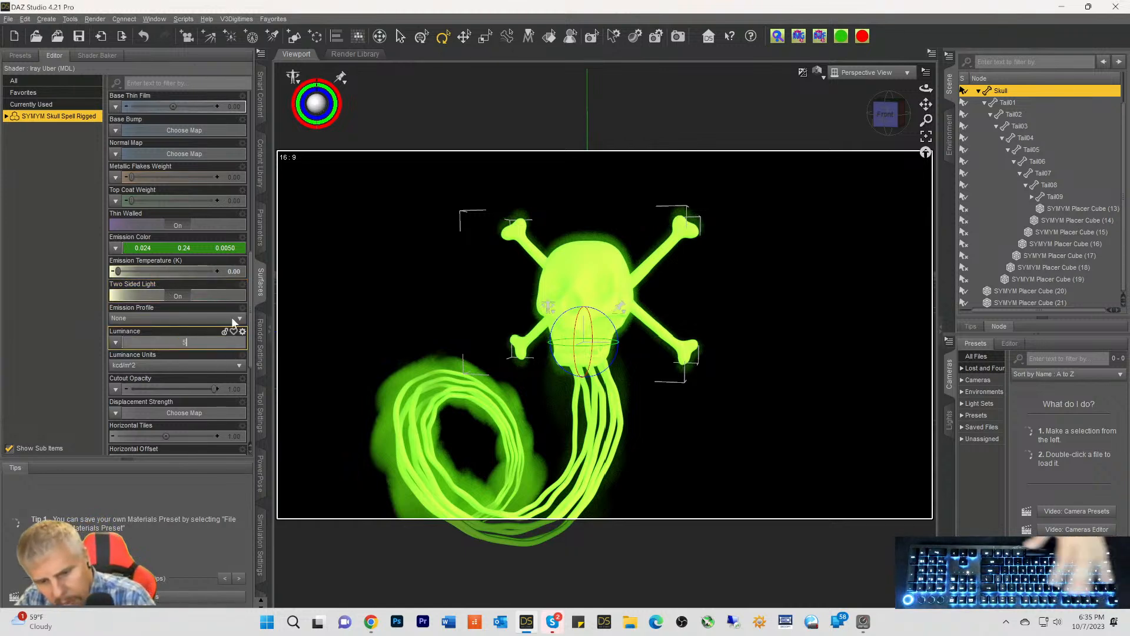
pyautogui.write('0')
pyautogui.press('Return')
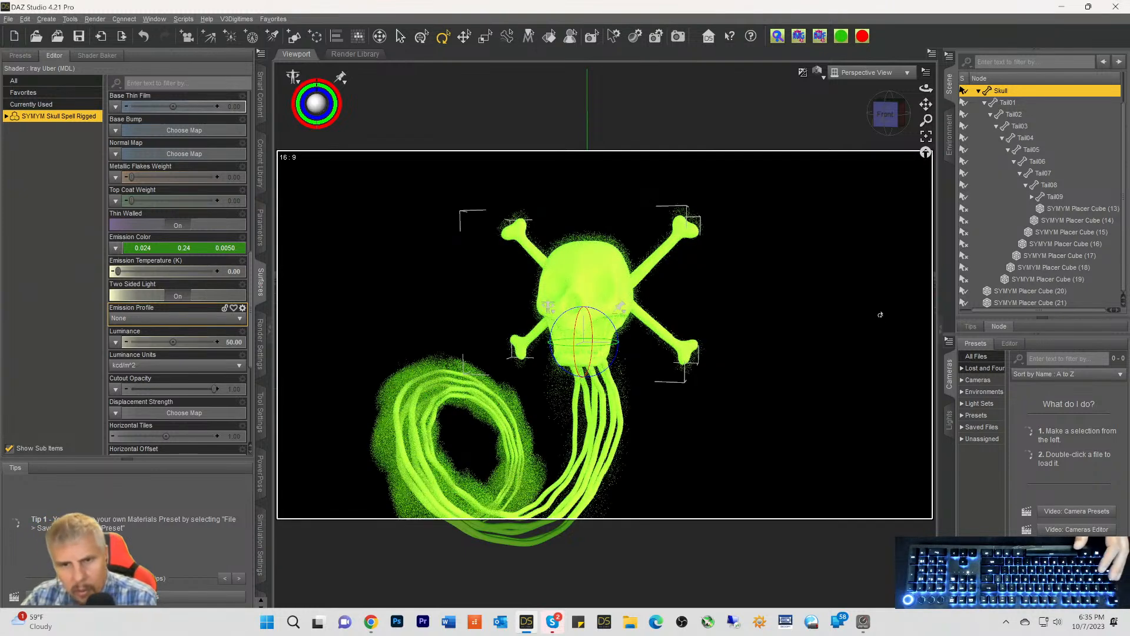
# Lower the Luminance of the SYMYM Skull Spell Rigged surface to 10
pyautogui.moveTo(888, 121); pyautogui.dragTo(892, 123)
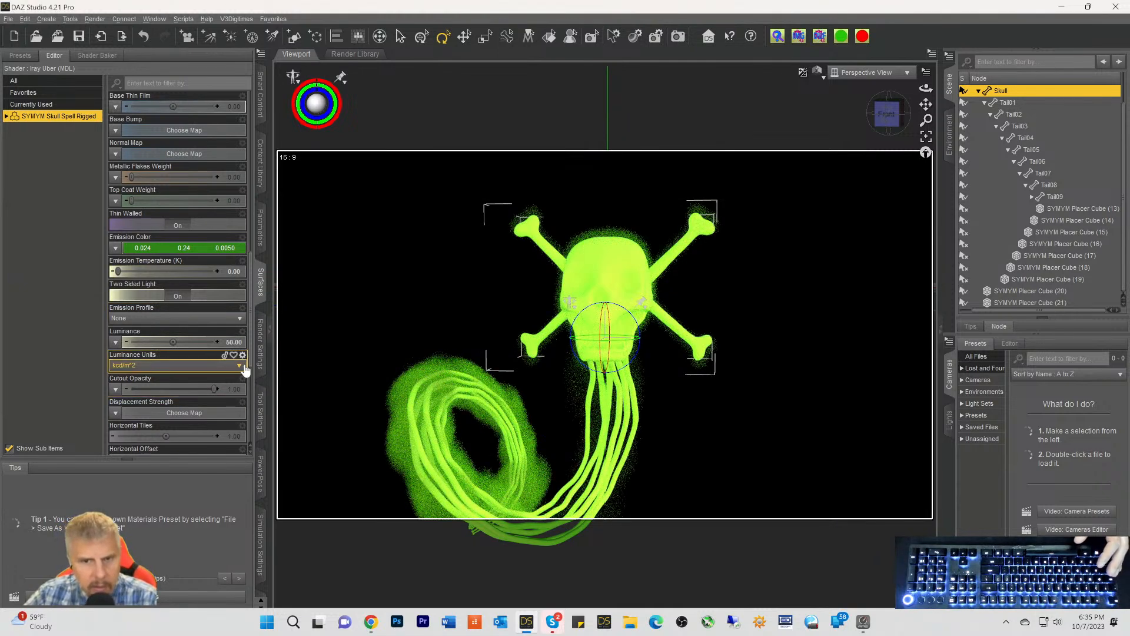
pyautogui.click(233, 343)
pyautogui.write('10')
pyautogui.press('Return')
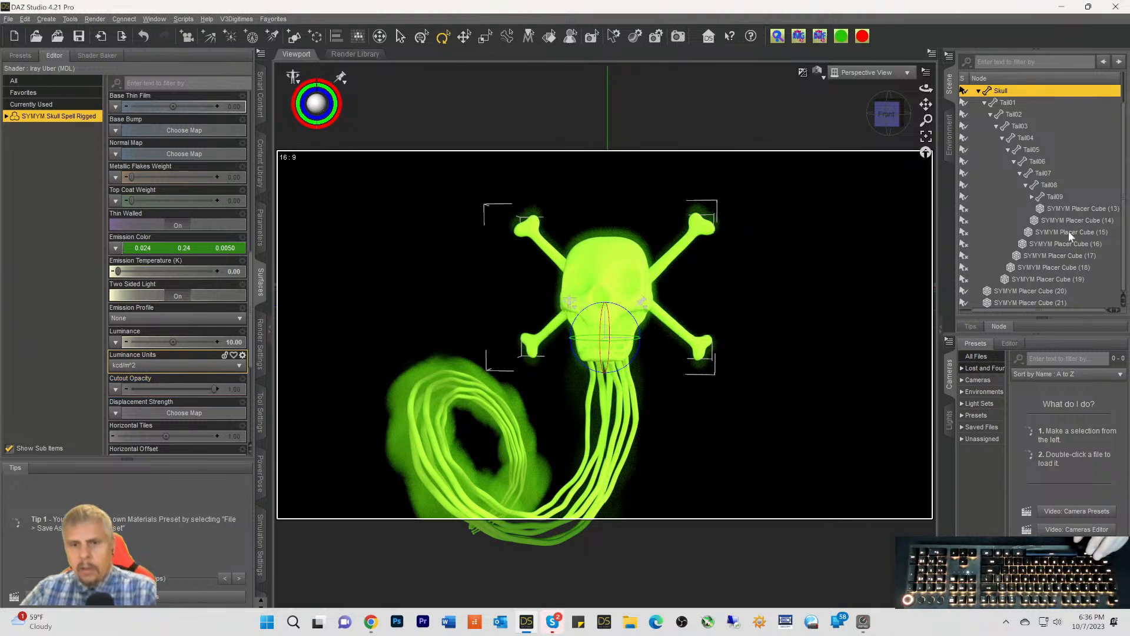
# Examine the parameters of the tail bones Tail01 through Tail09, including Tail09 on its own, and the Skull Spell surface settings
pyautogui.scroll(-3, 543, 321)
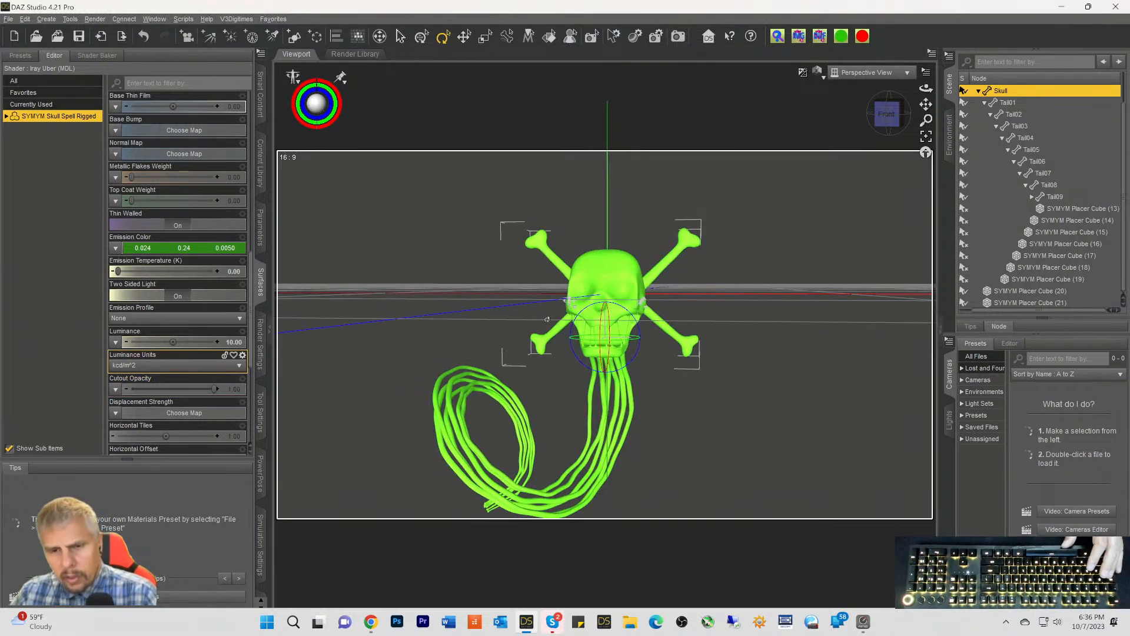
pyautogui.scroll(-2, 763, 324)
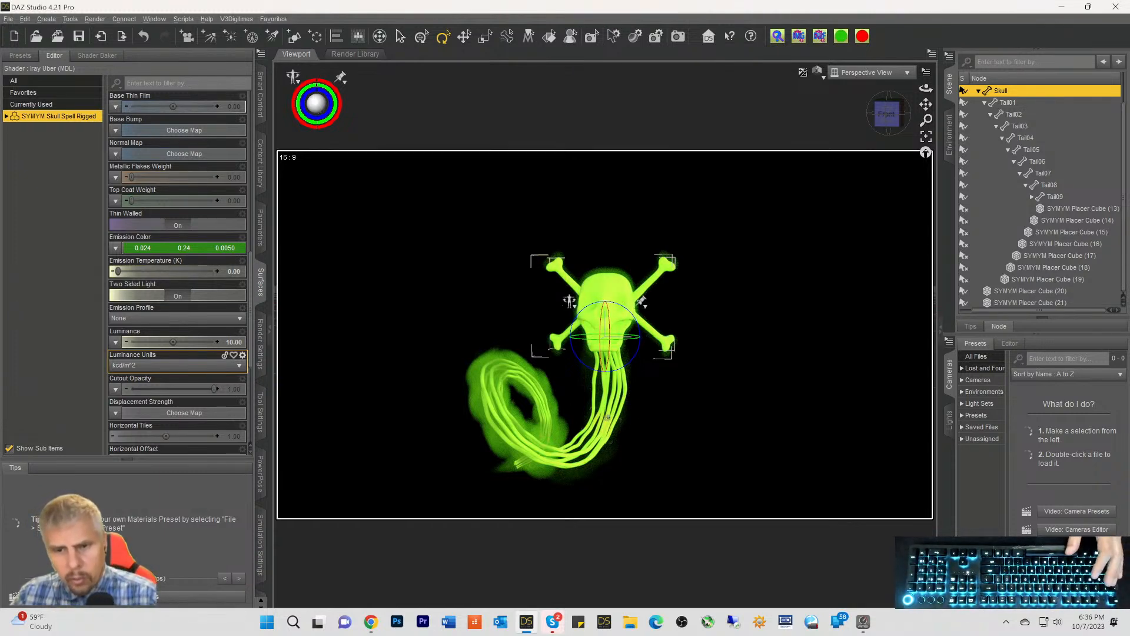
pyautogui.click(1009, 103)
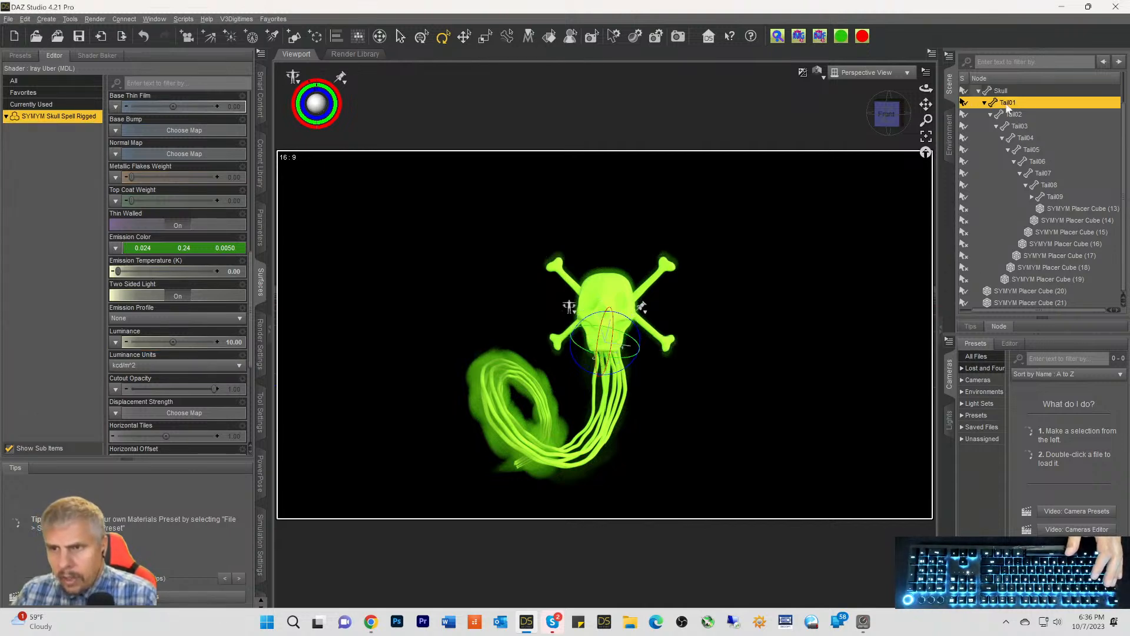
pyautogui.keyDown('shift'); pyautogui.click(1044, 196); pyautogui.keyUp('shift')
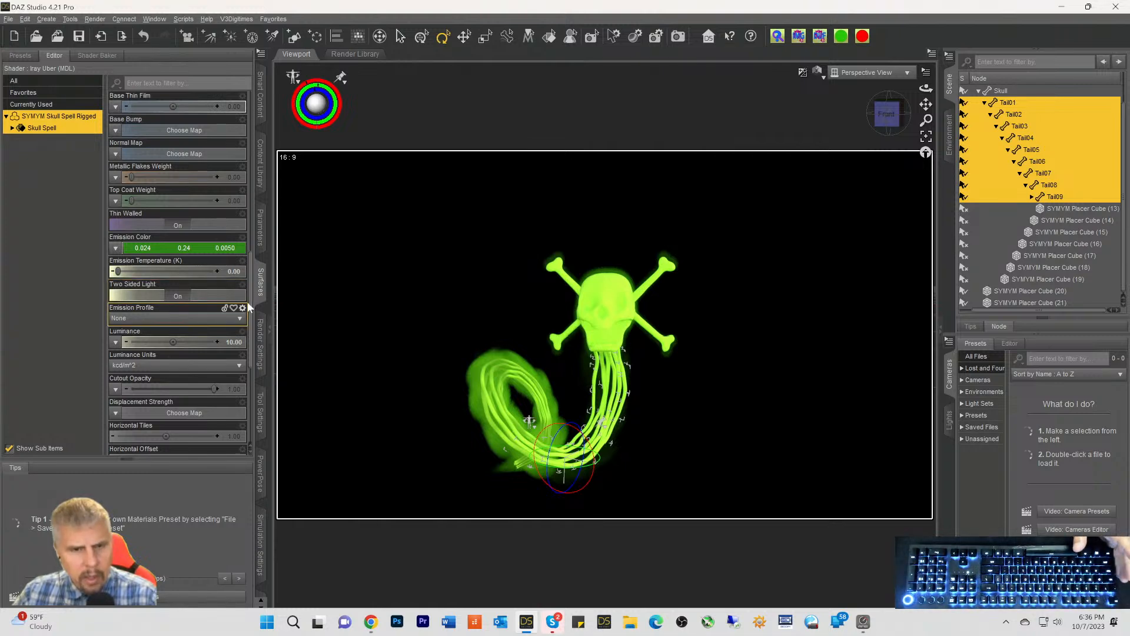
pyautogui.click(261, 236)
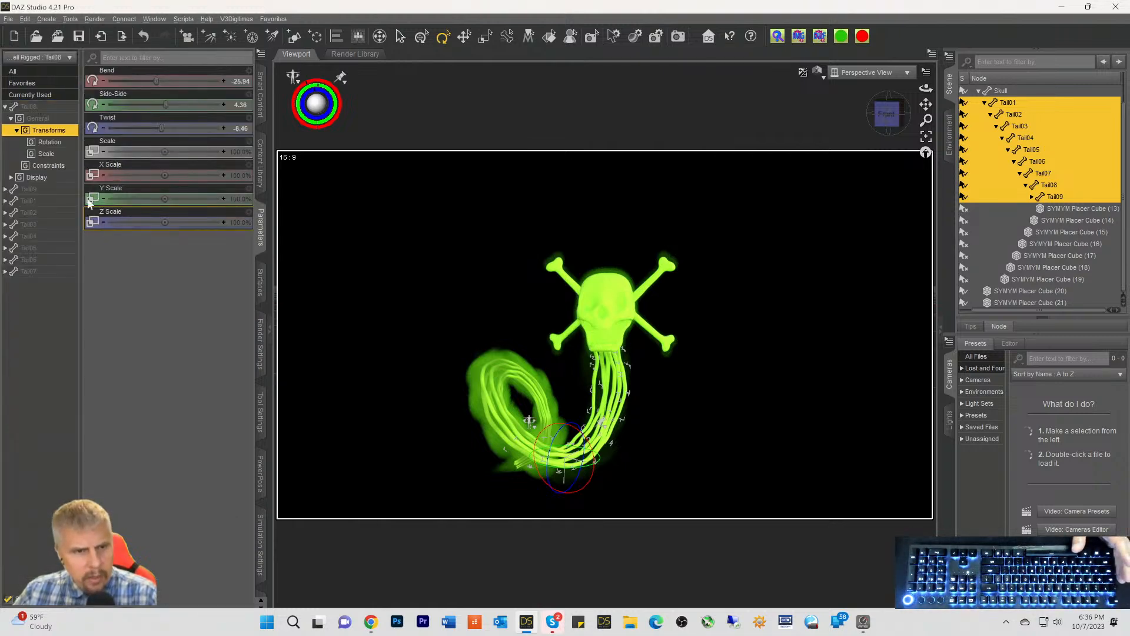
pyautogui.click(37, 109)
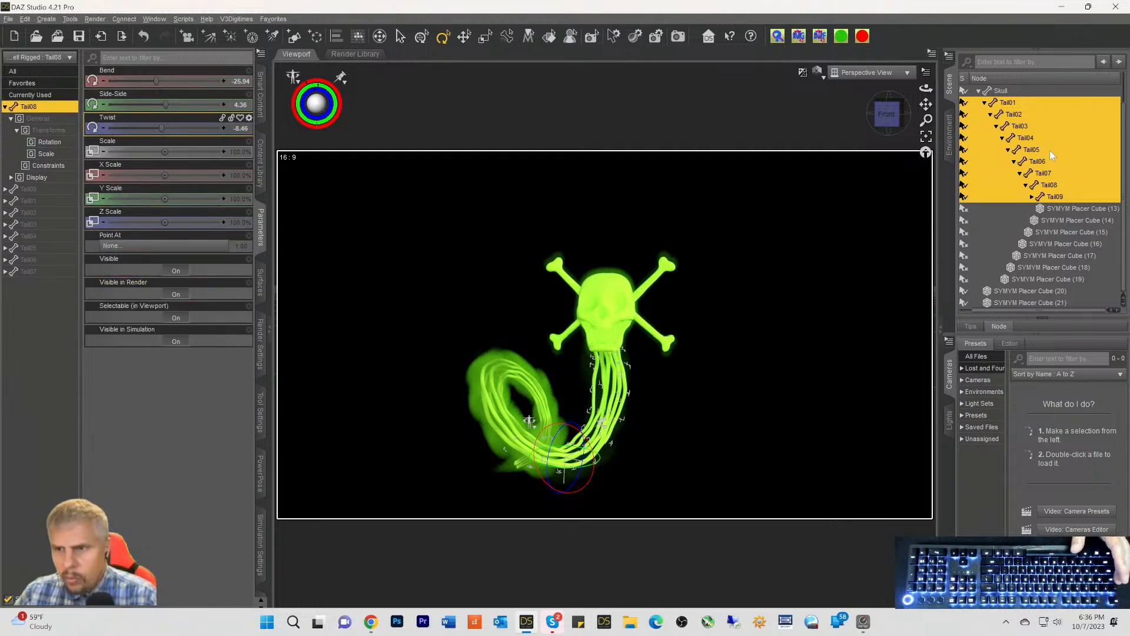
pyautogui.click(1054, 197)
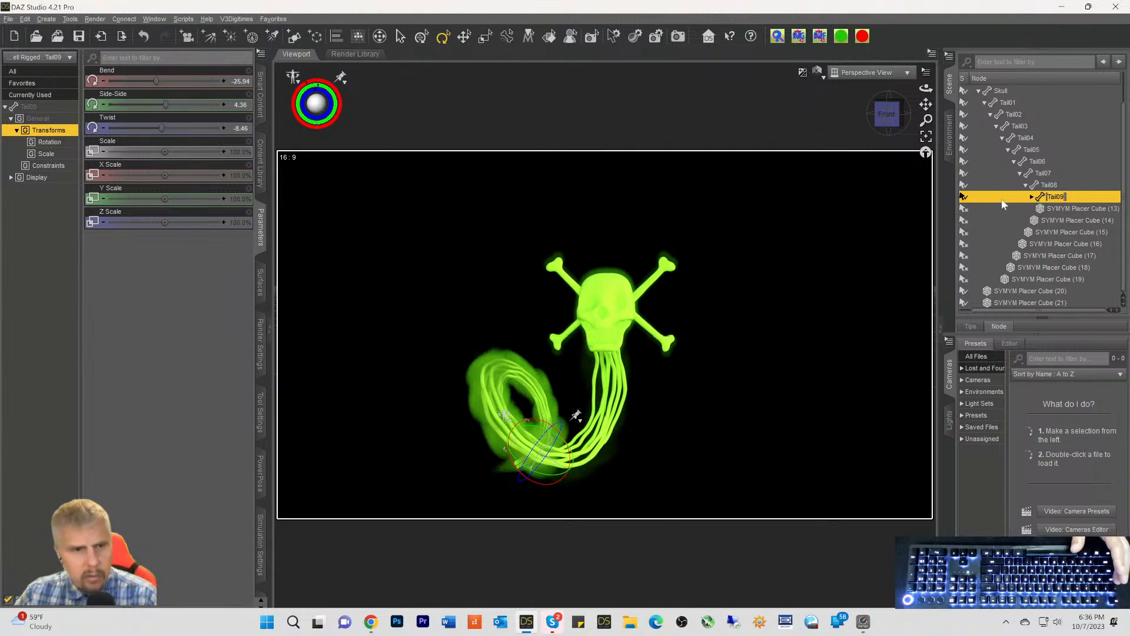
pyautogui.click(32, 106)
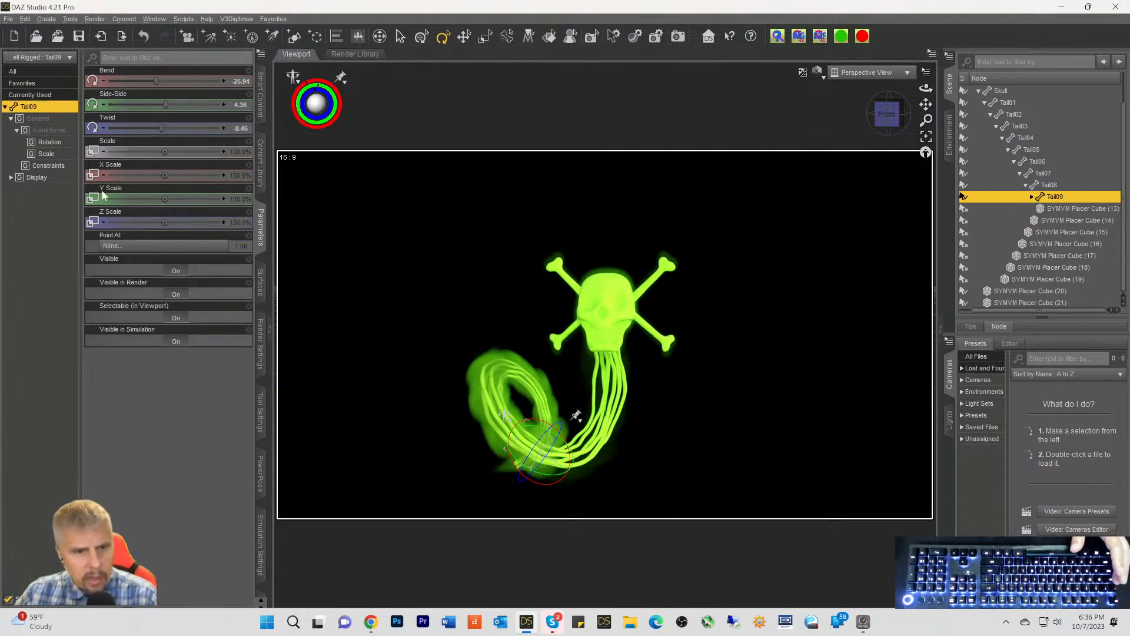
pyautogui.click(261, 281)
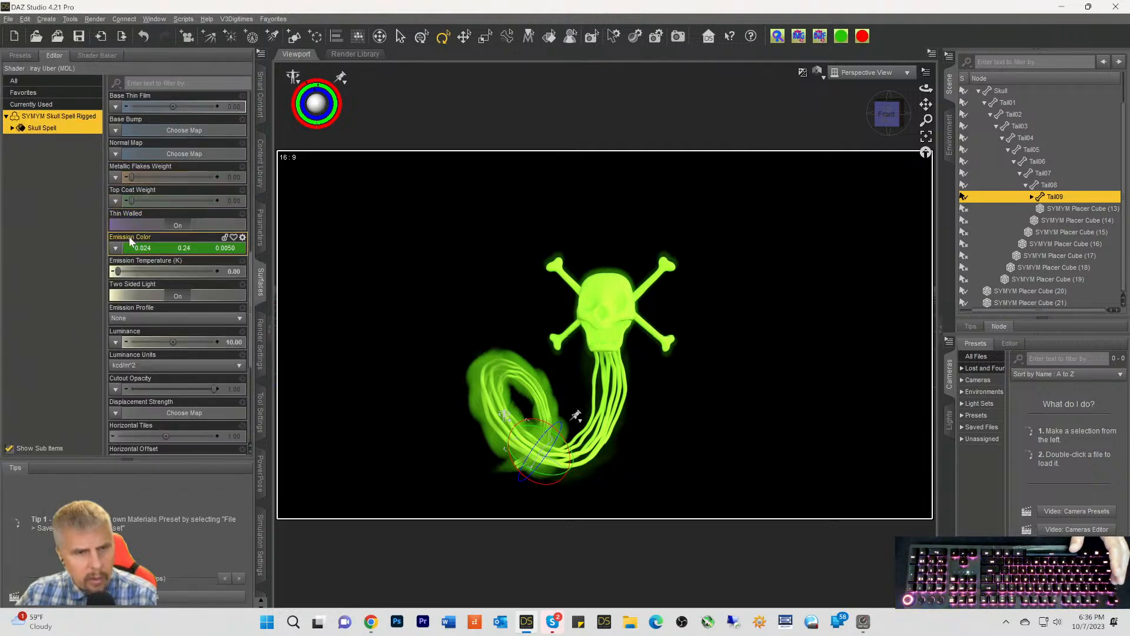
# Try to convert the geometry of the Tail01 bone
pyautogui.scroll(1, 1042, 148)
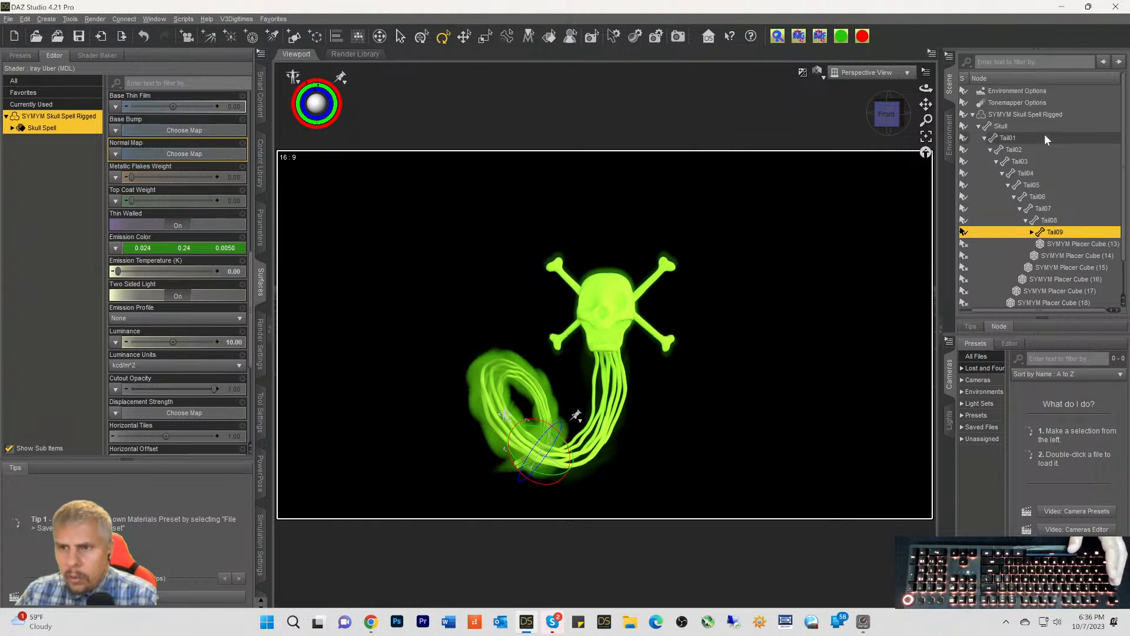
pyautogui.click(1003, 137)
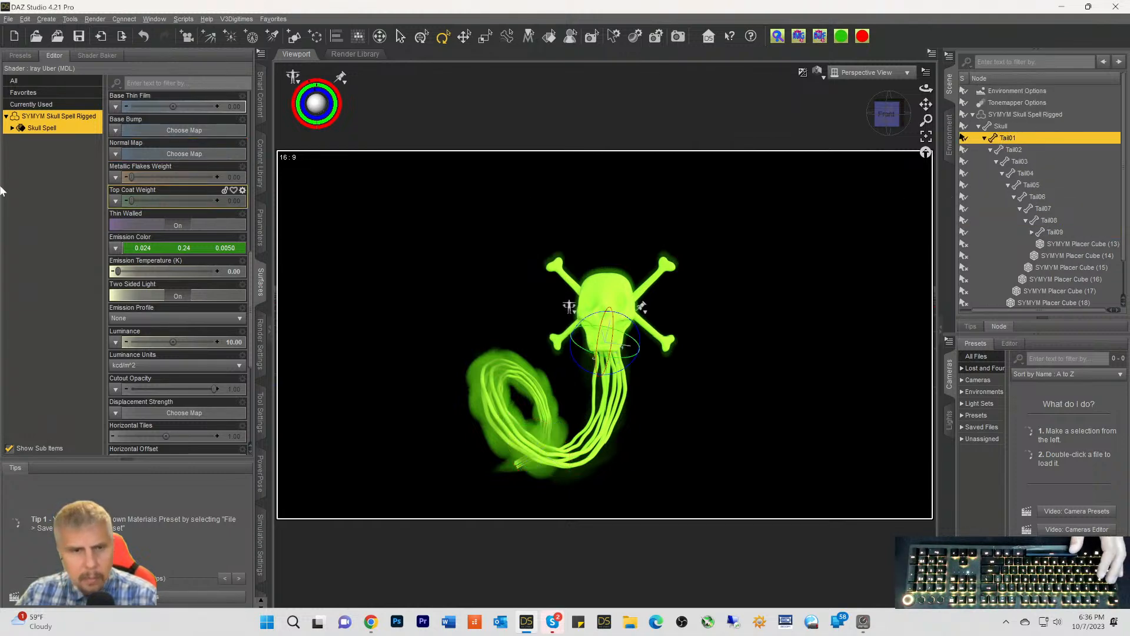
pyautogui.click(26, 18)
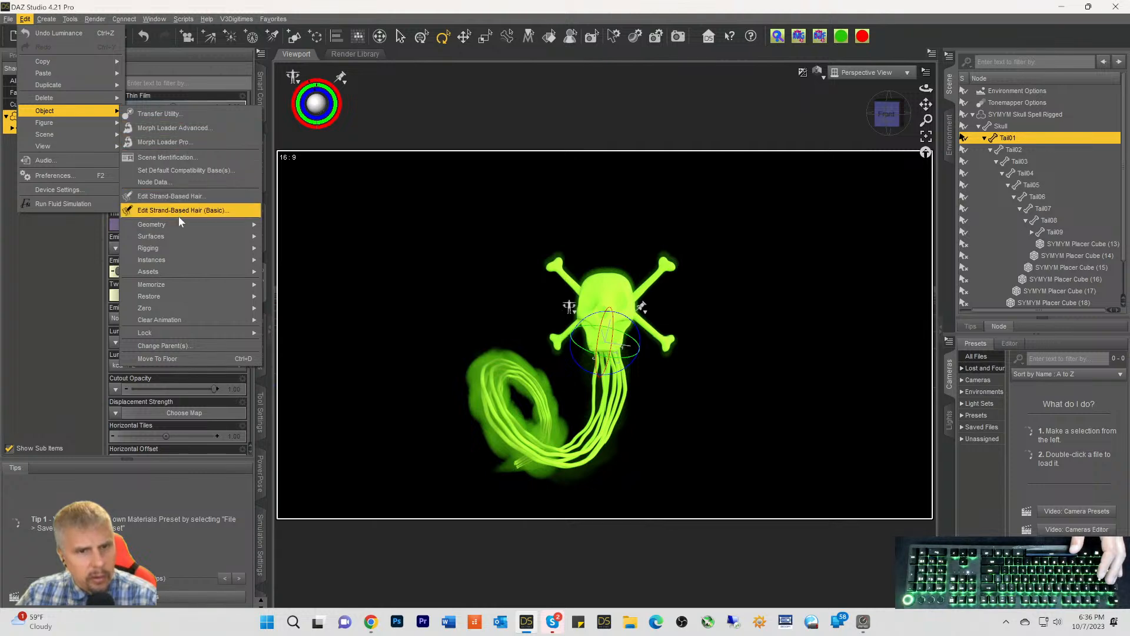
pyautogui.moveTo(180, 226)
pyautogui.click(277, 228)
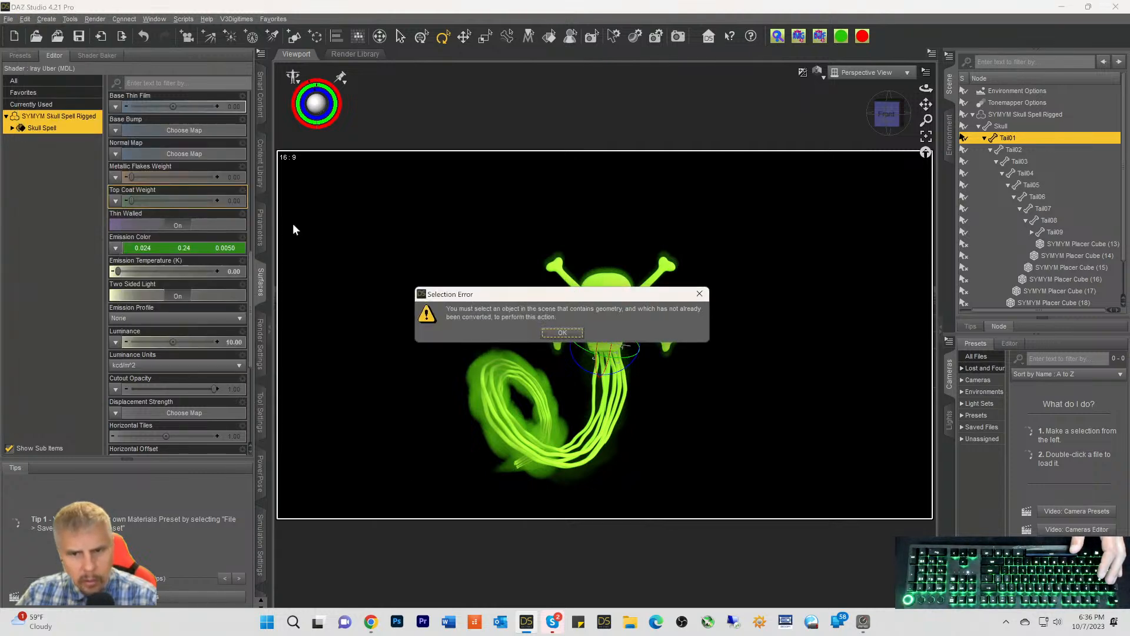
pyautogui.click(564, 333)
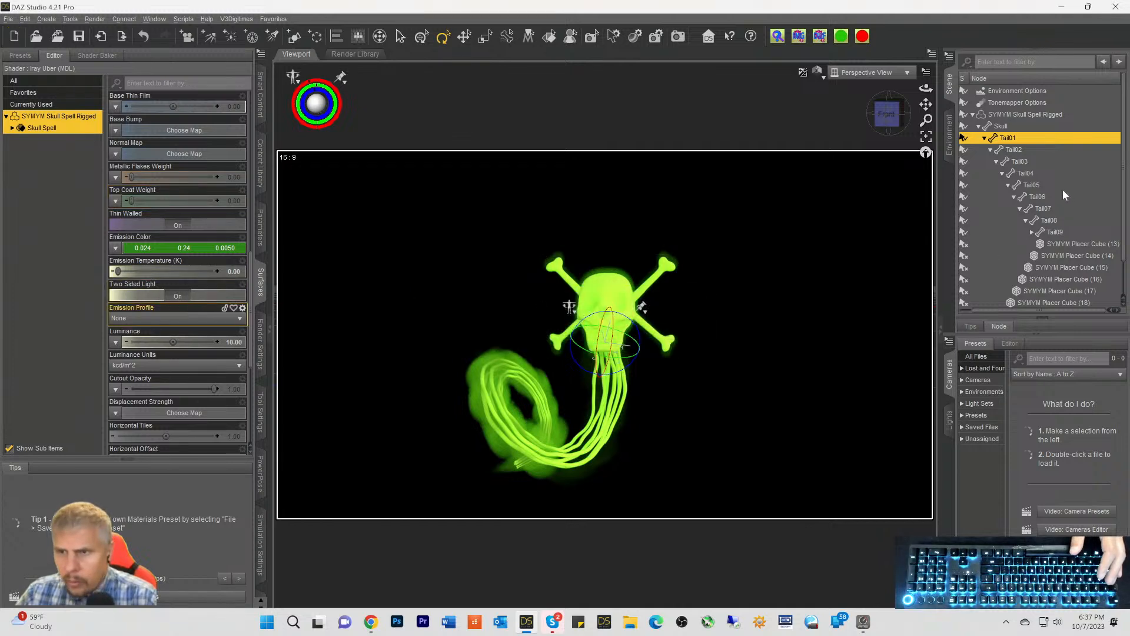
# Examine the surface settings and all parameter groups of the Tail01 bone
pyautogui.scroll(-3, 166, 229)
pyautogui.scroll(10, 185, 261)
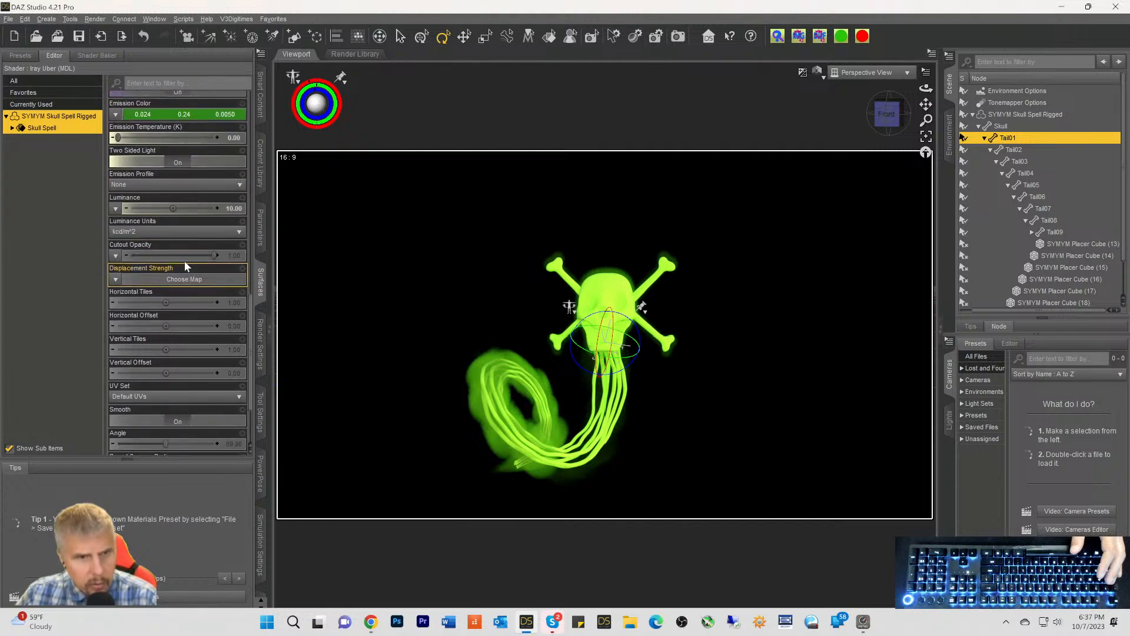
pyautogui.click(261, 228)
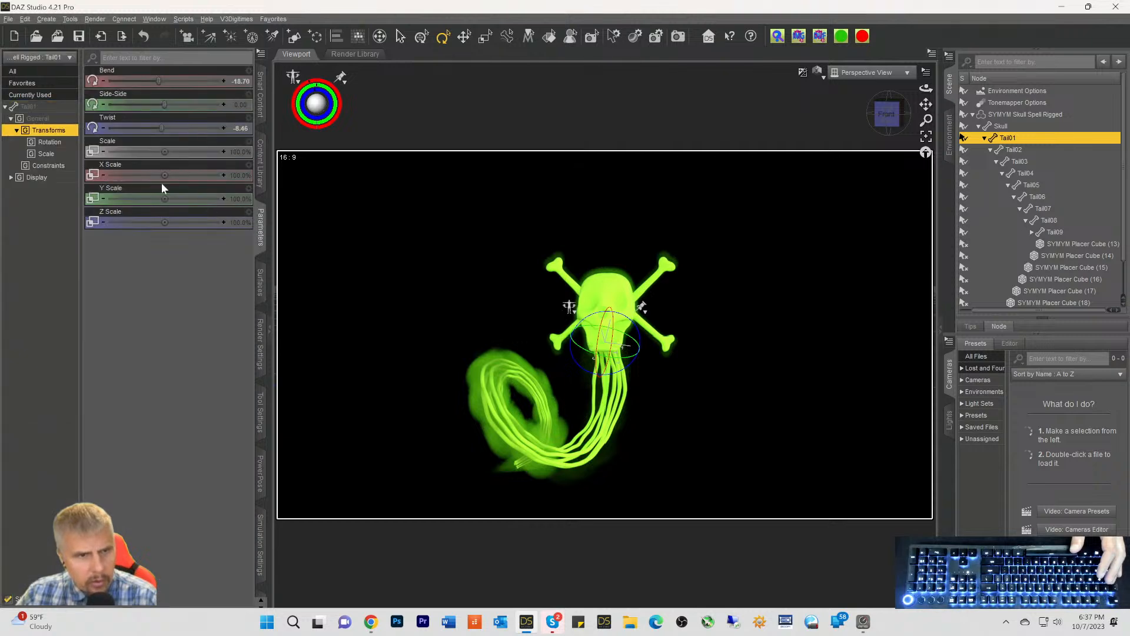
pyautogui.click(28, 107)
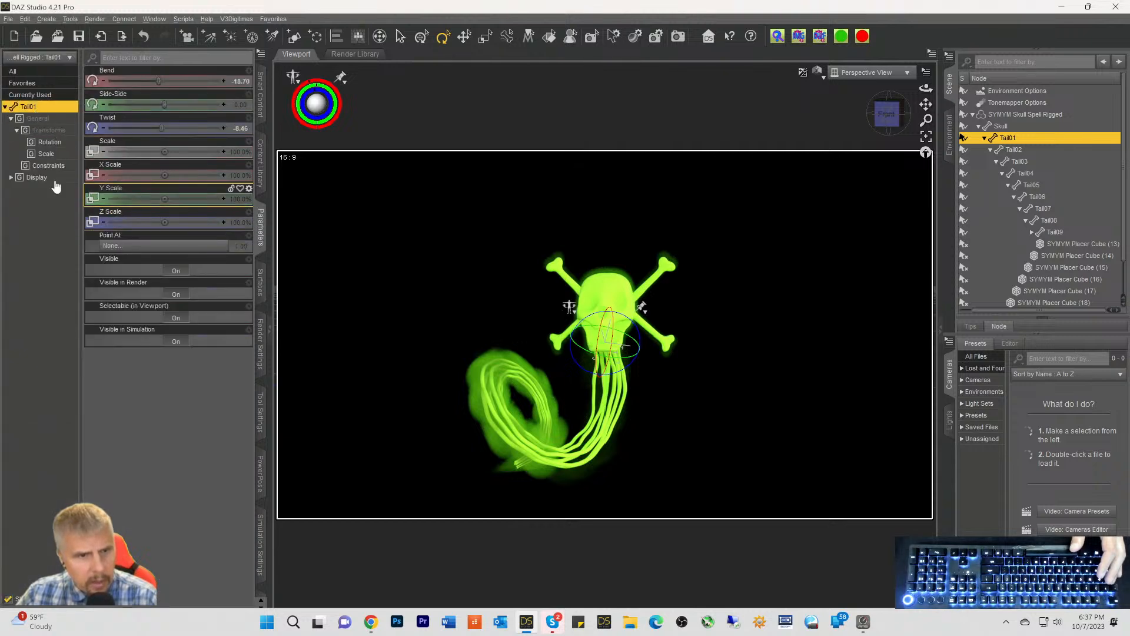
pyautogui.click(43, 132)
pyautogui.click(39, 118)
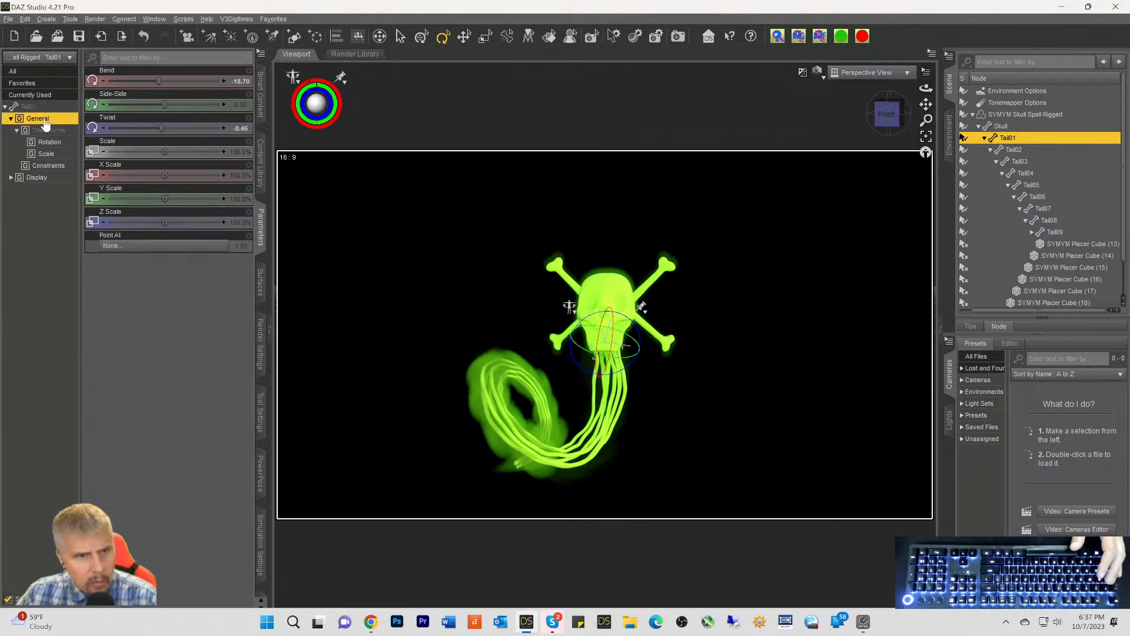
pyautogui.click(39, 107)
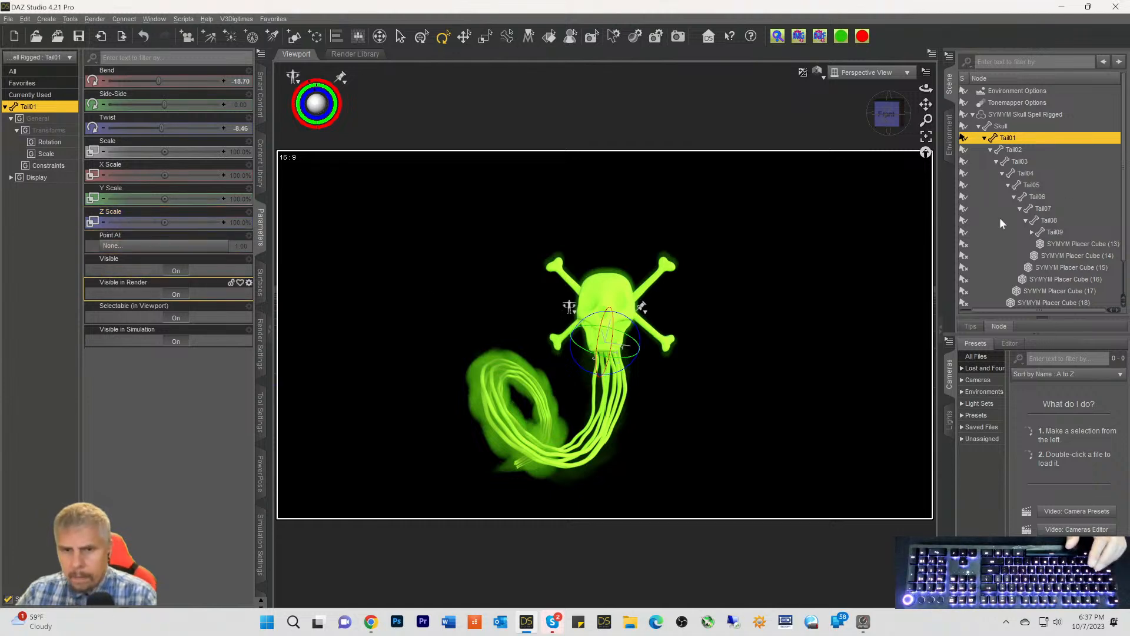
pyautogui.scroll(-2, 1036, 200)
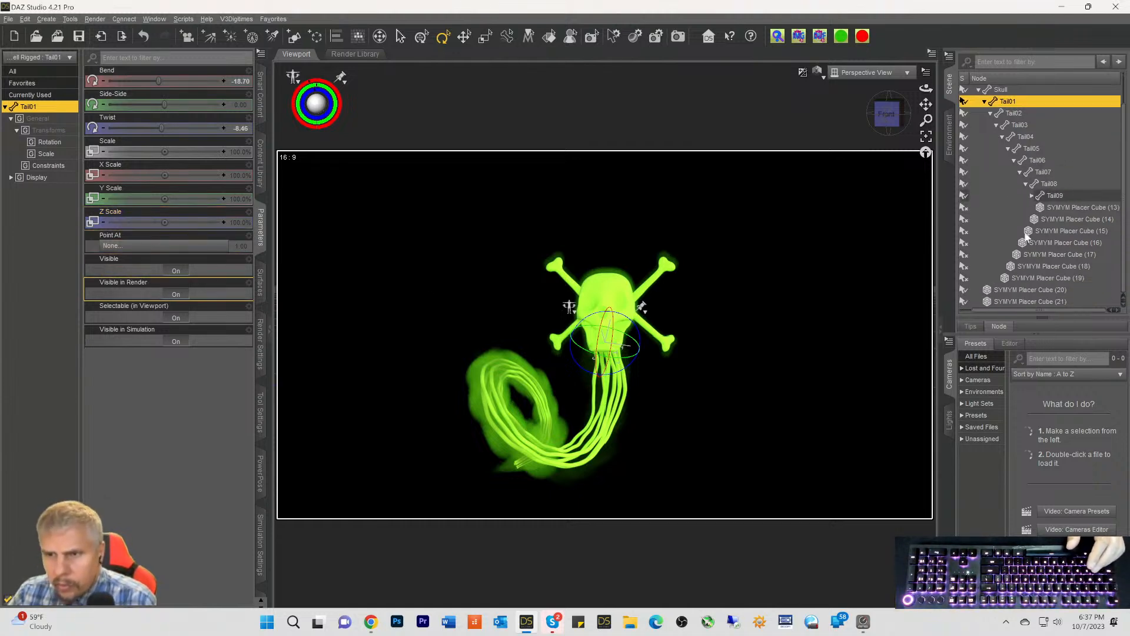
pyautogui.scroll(2, 1014, 260)
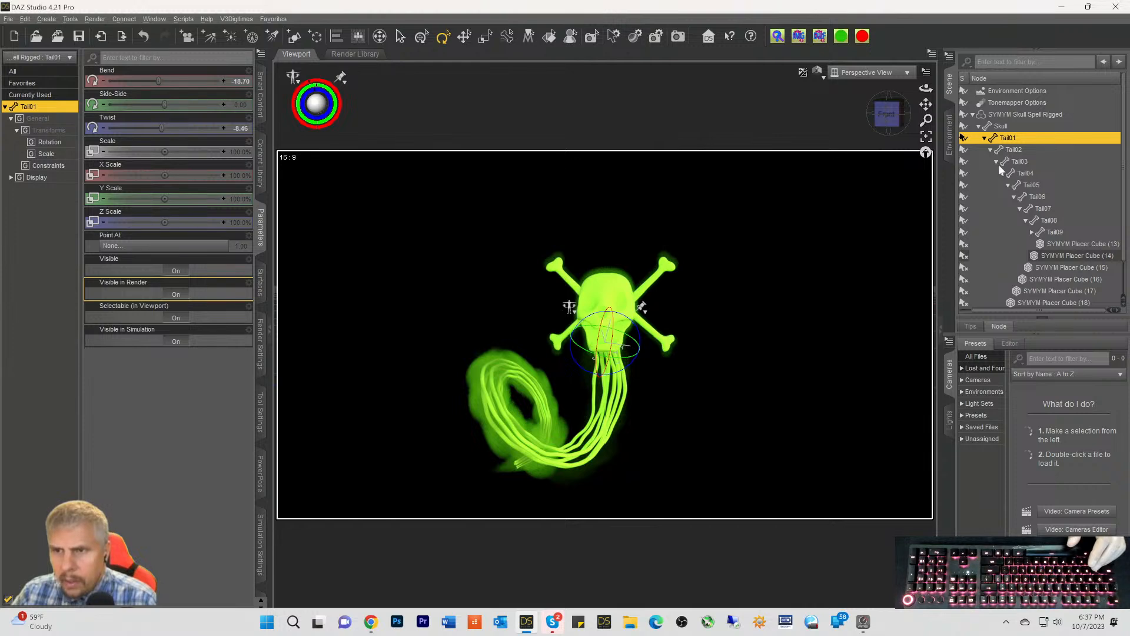
# Show the hidden properties in the Skull bone's parameters and examine its full and currently used parameter lists
pyautogui.click(999, 126)
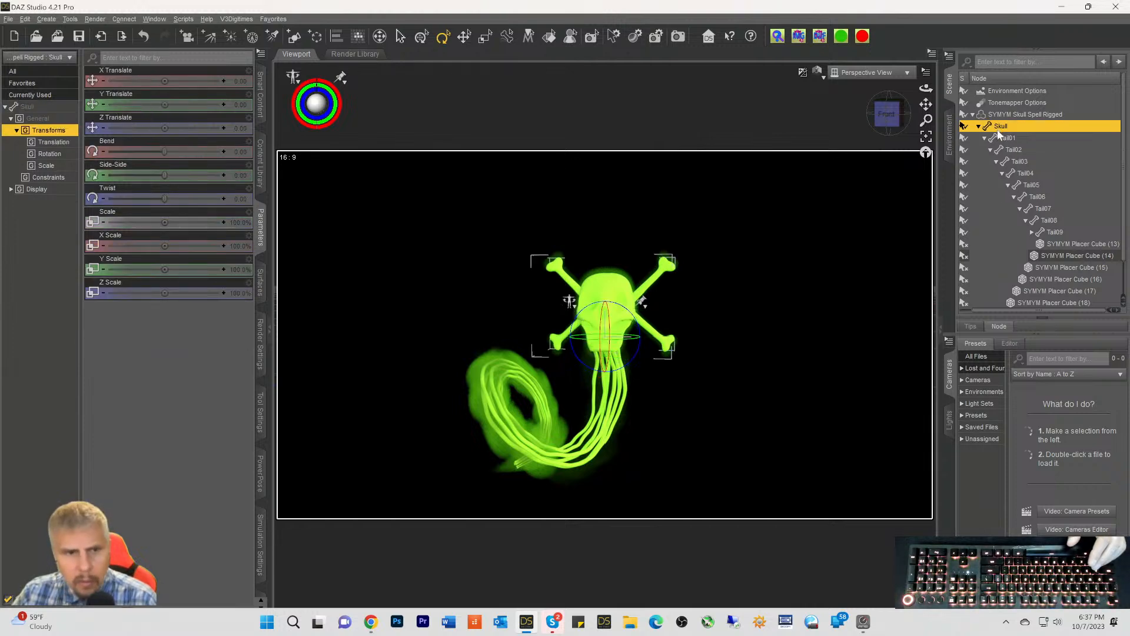
pyautogui.click(35, 108)
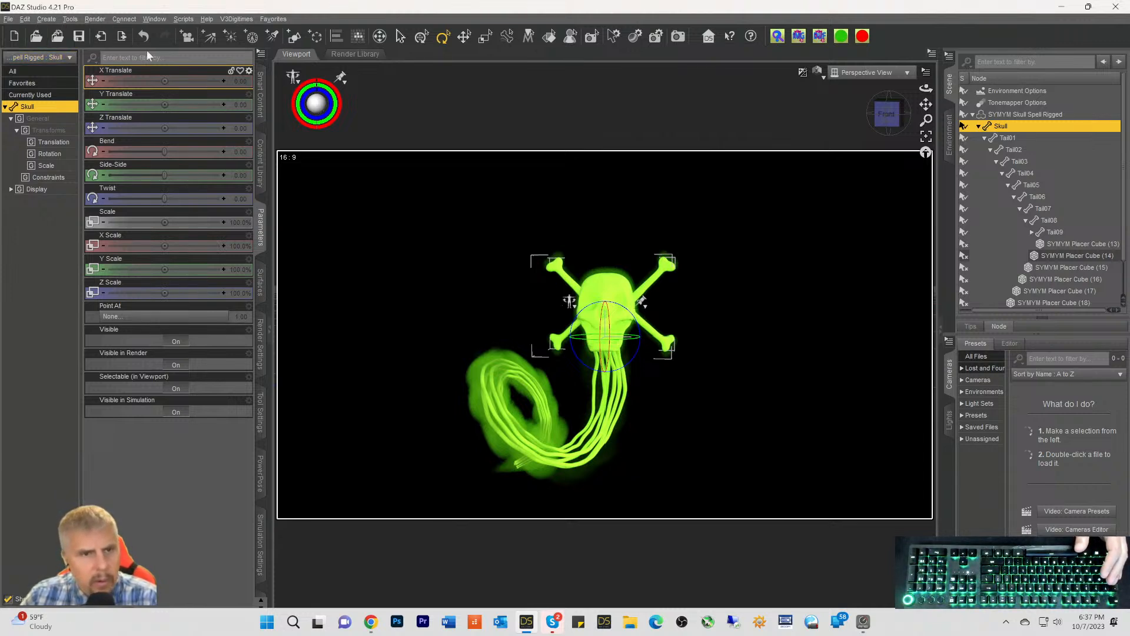
pyautogui.click(261, 58)
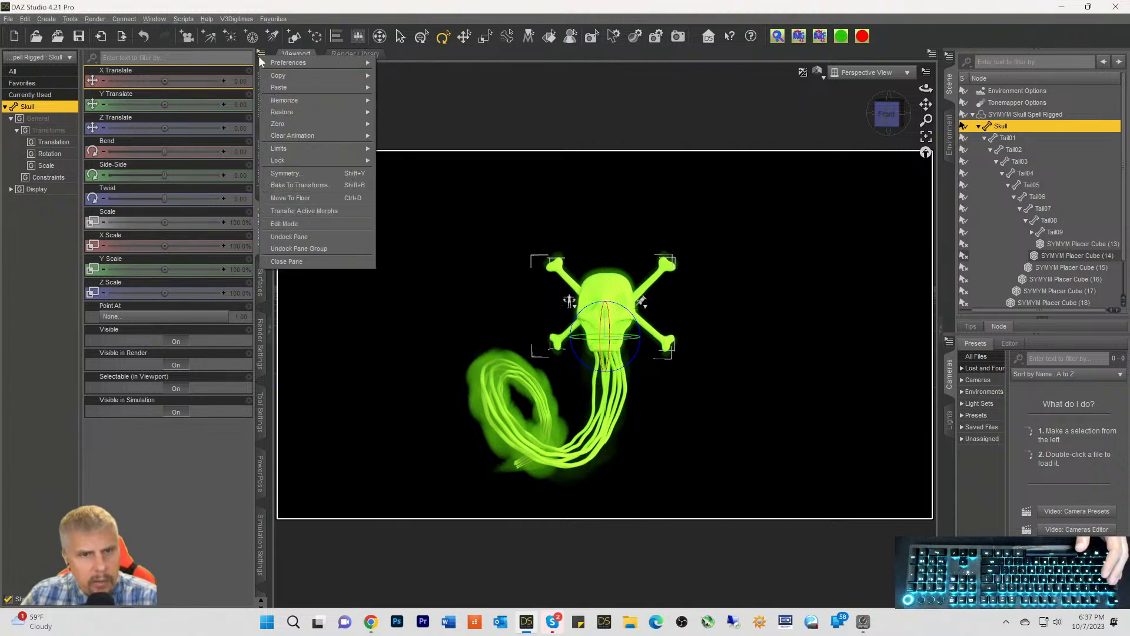
pyautogui.moveTo(277, 65)
pyautogui.click(415, 64)
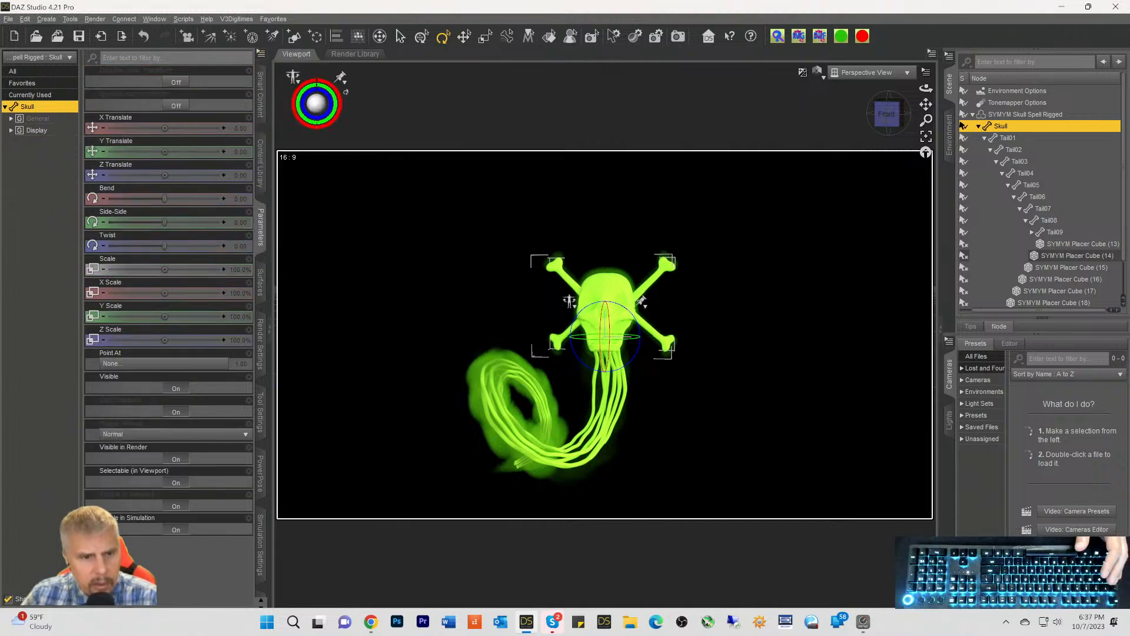
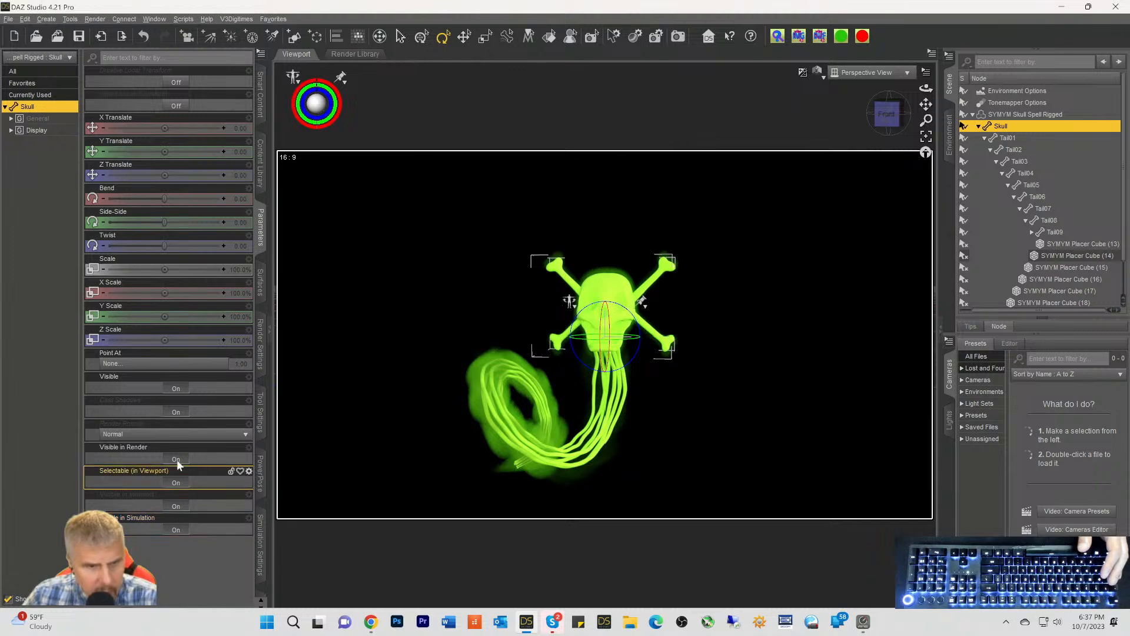
pyautogui.click(32, 95)
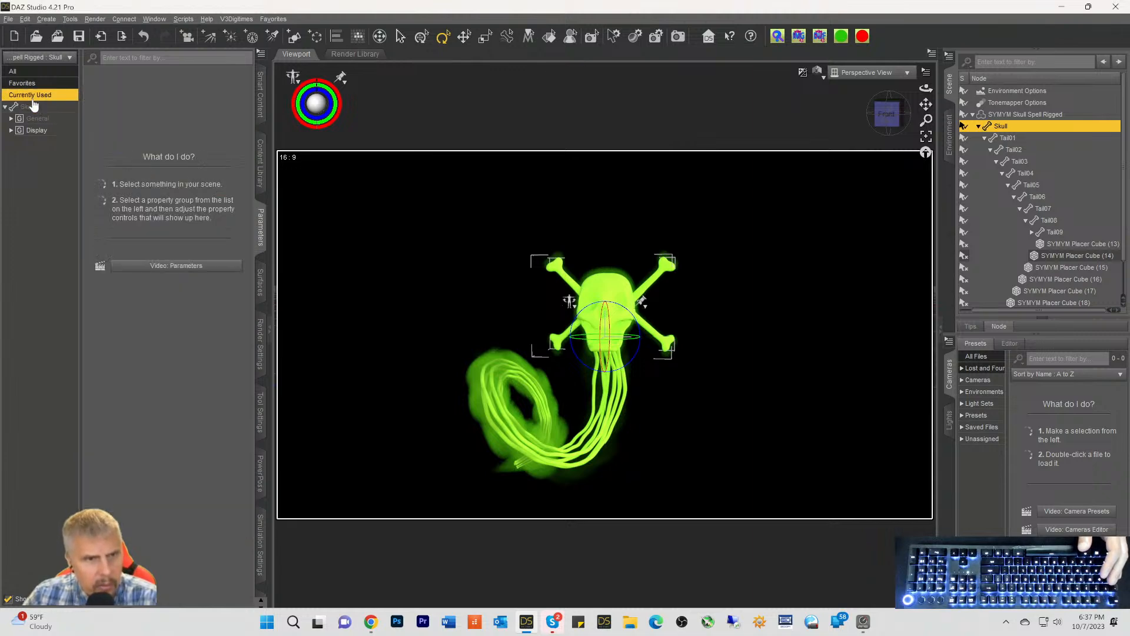
# Delete SYMYM Skull Spell Rigged from the scene and load the SYMYM Skull Trail Short VDB prop in its place
pyautogui.click(1012, 115)
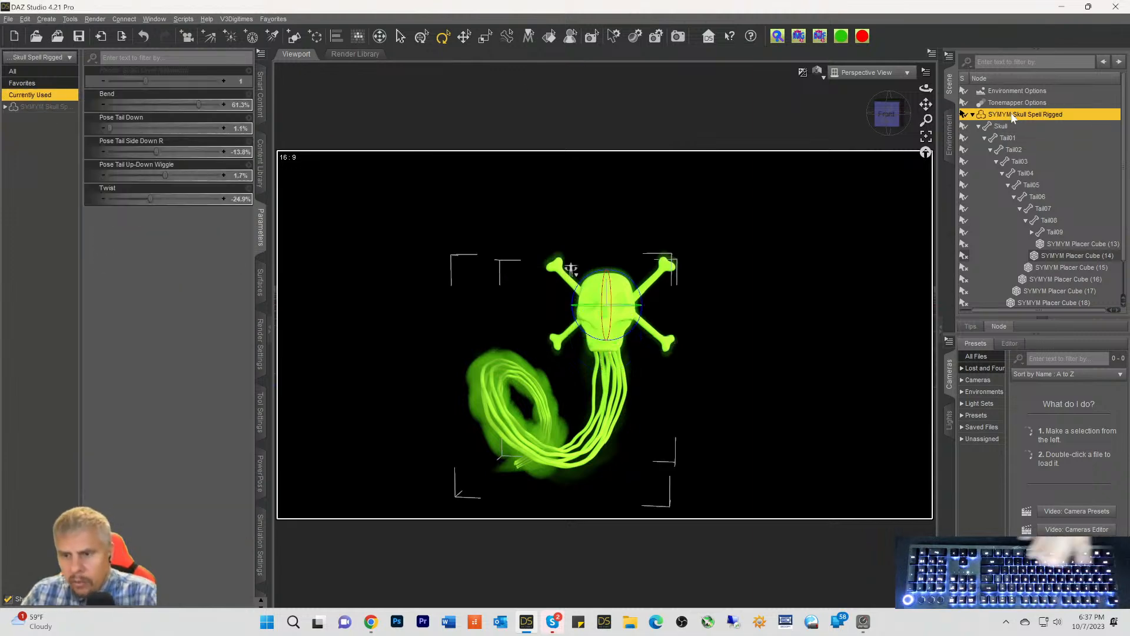
pyautogui.press('Delete')
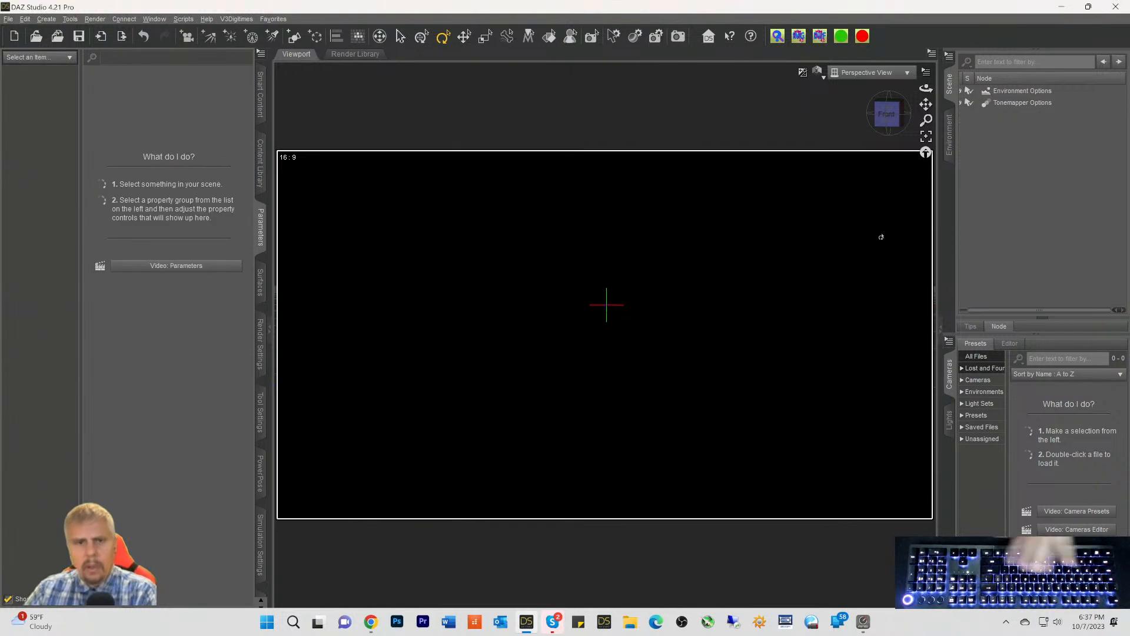
pyautogui.click(261, 97)
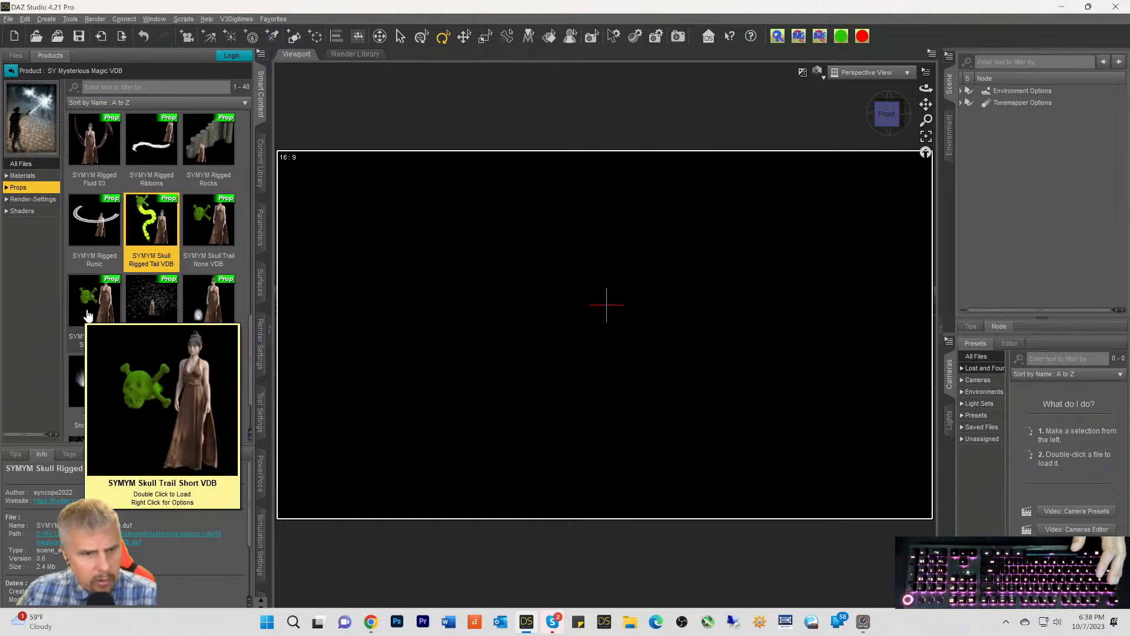
pyautogui.doubleClick(90, 310)
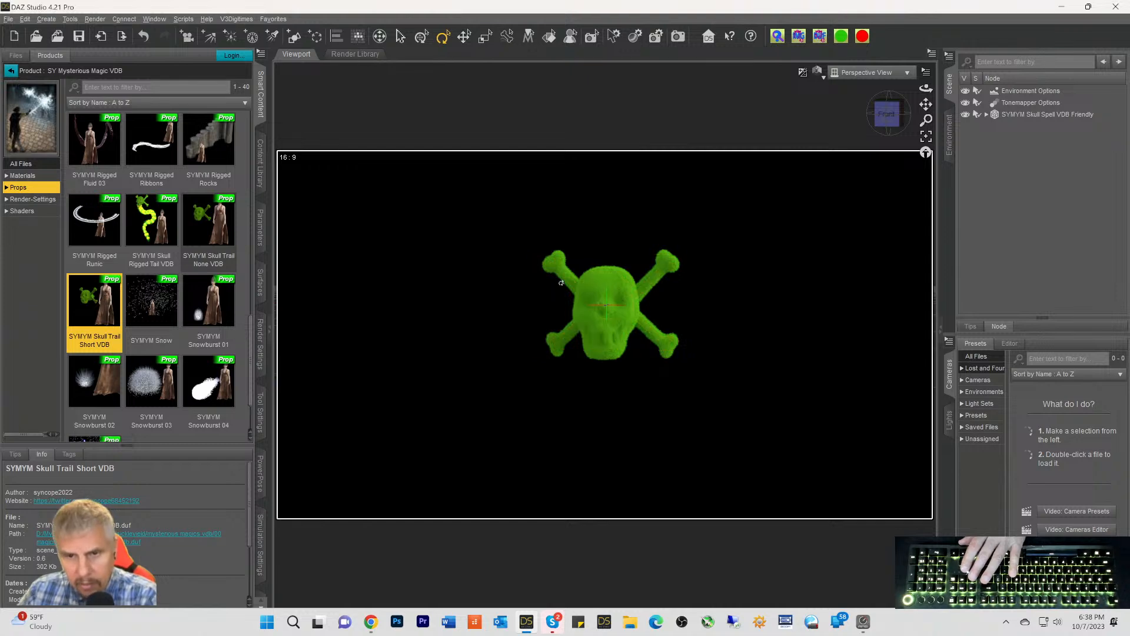
# Replace the short-trail skull with the SYMYM Skull Trail None VDB prop and expand its node in the scene hierarchy
pyautogui.click(1000, 116)
pyautogui.press('Delete')
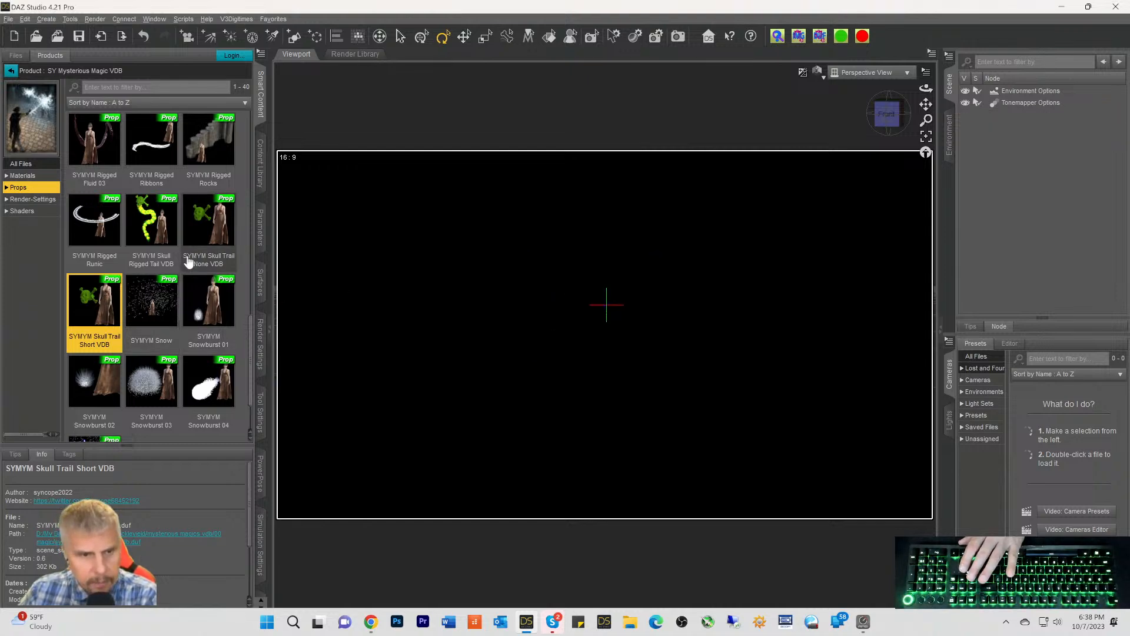
pyautogui.doubleClick(213, 232)
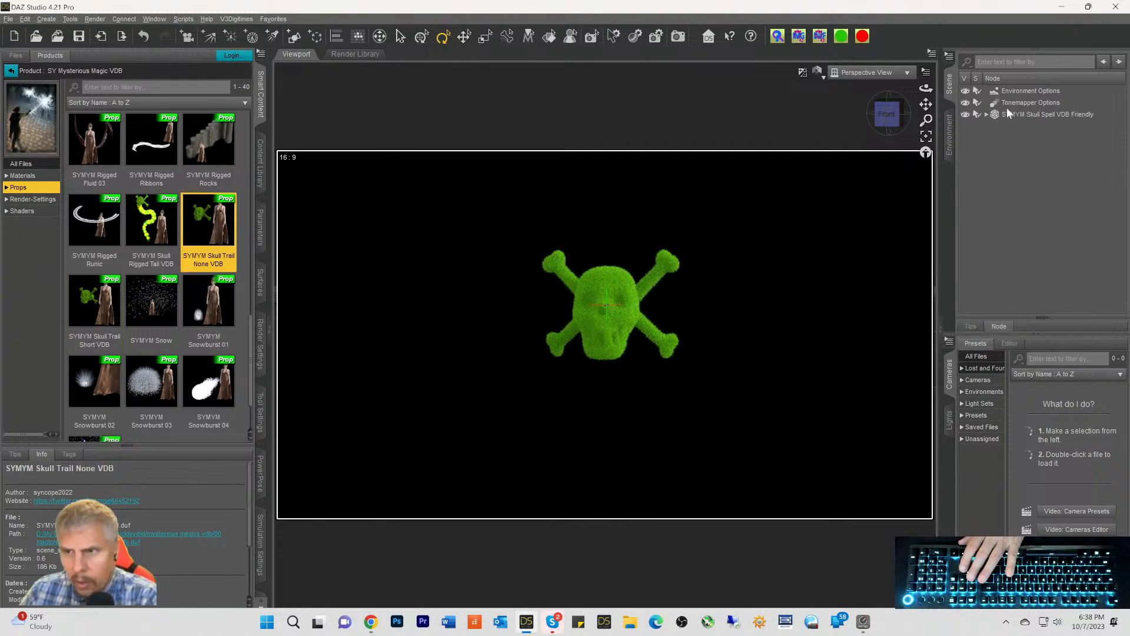
pyautogui.click(609, 328)
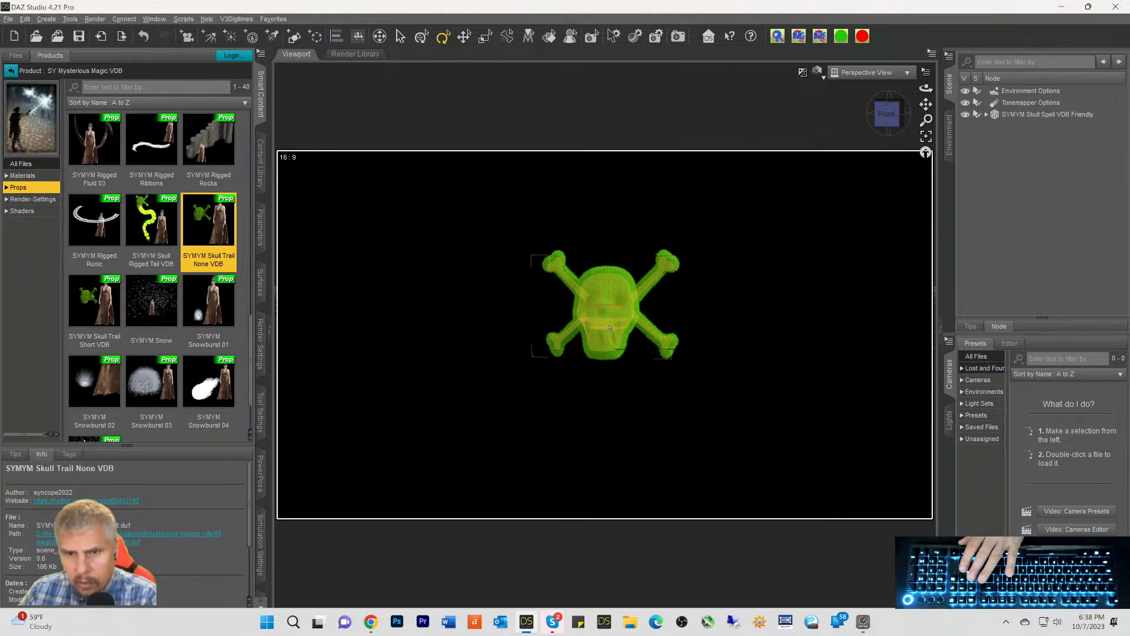
pyautogui.click(610, 328)
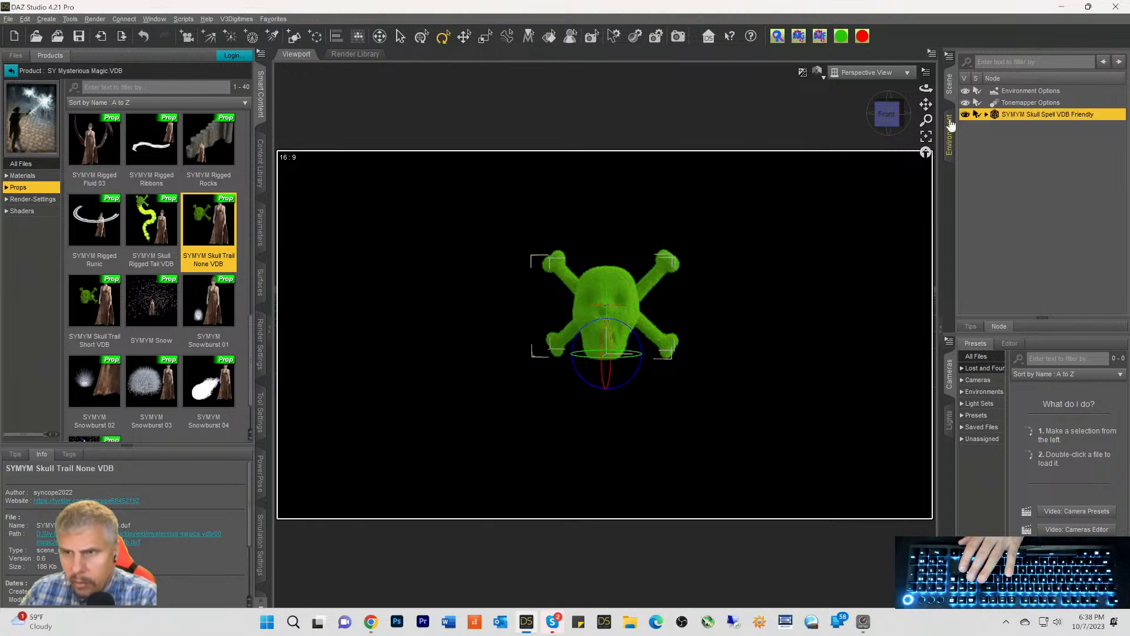
pyautogui.click(986, 115)
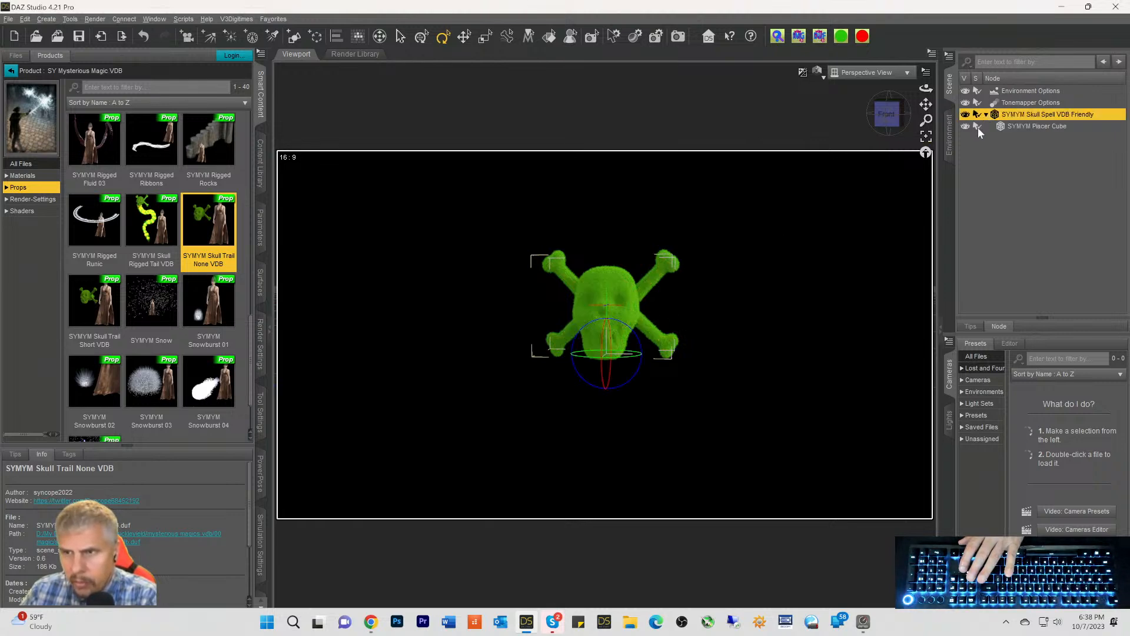
# Delete the trail-free skull, load the SYMYM Snow prop and frame the whole snow cloud in the viewport
pyautogui.press('Delete')
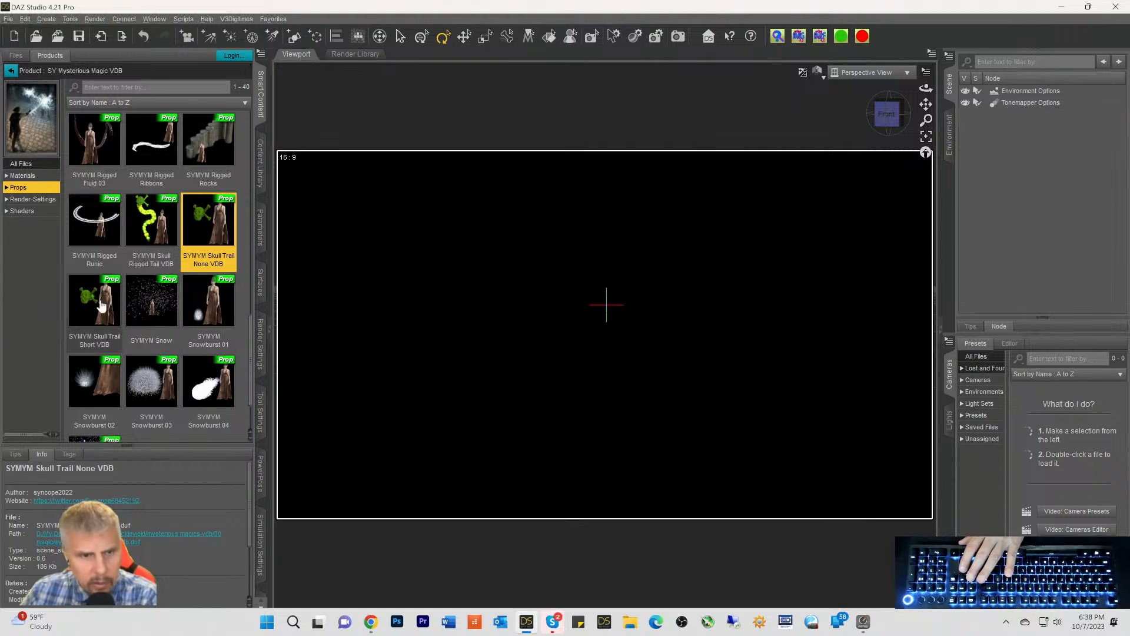
pyautogui.moveTo(76, 318)
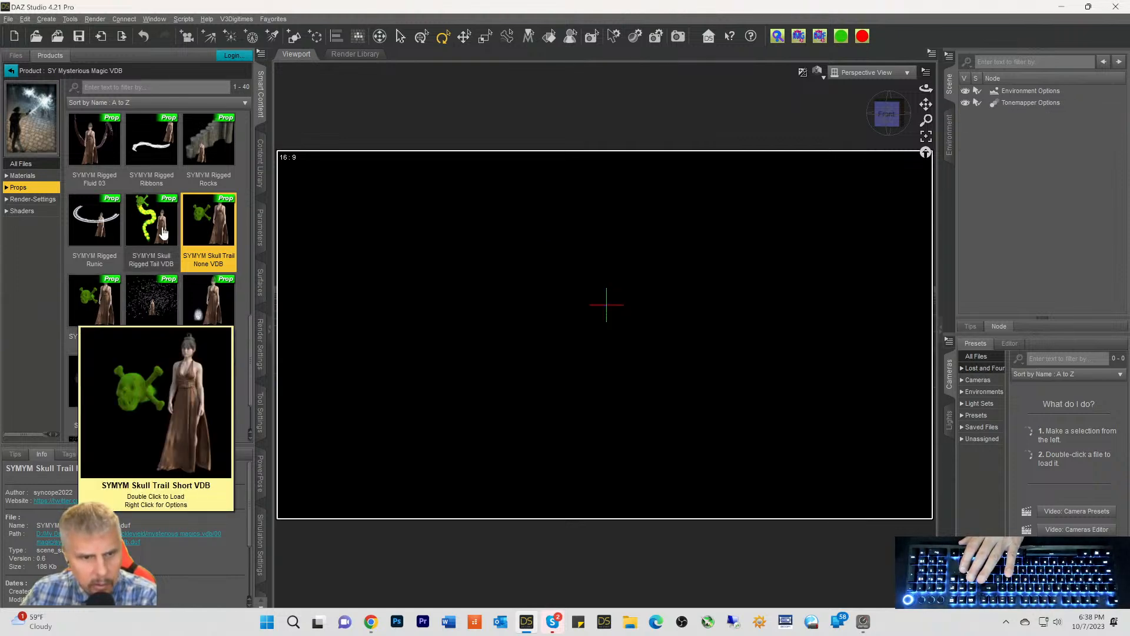
pyautogui.click(168, 309)
pyautogui.doubleClick(168, 309)
pyautogui.scroll(-5, 596, 333)
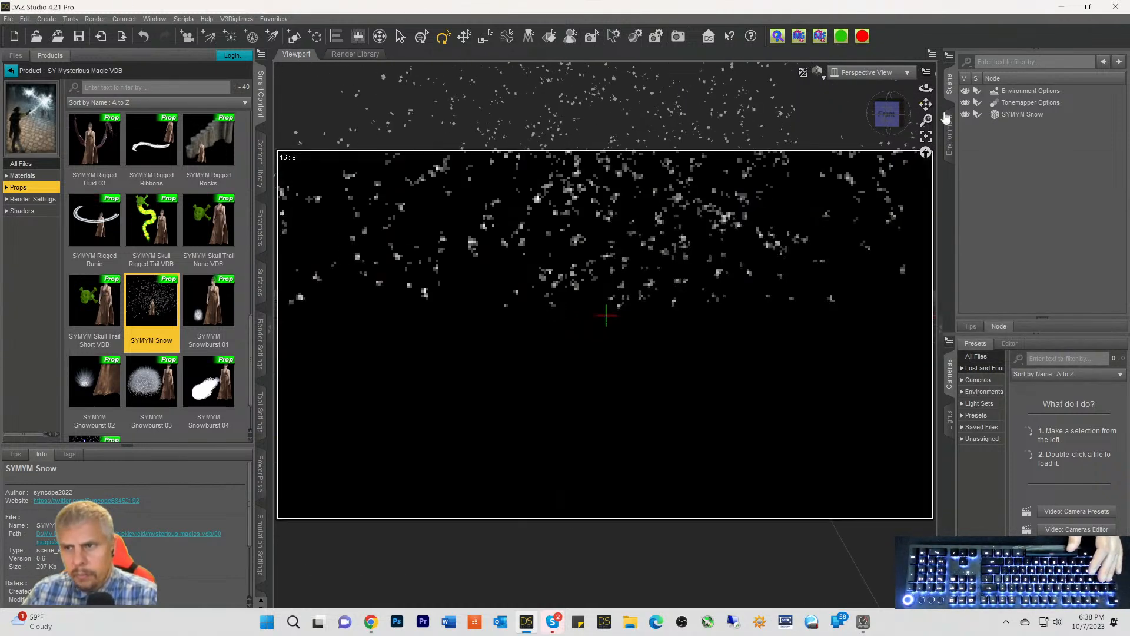
pyautogui.click(1000, 114)
pyautogui.click(926, 138)
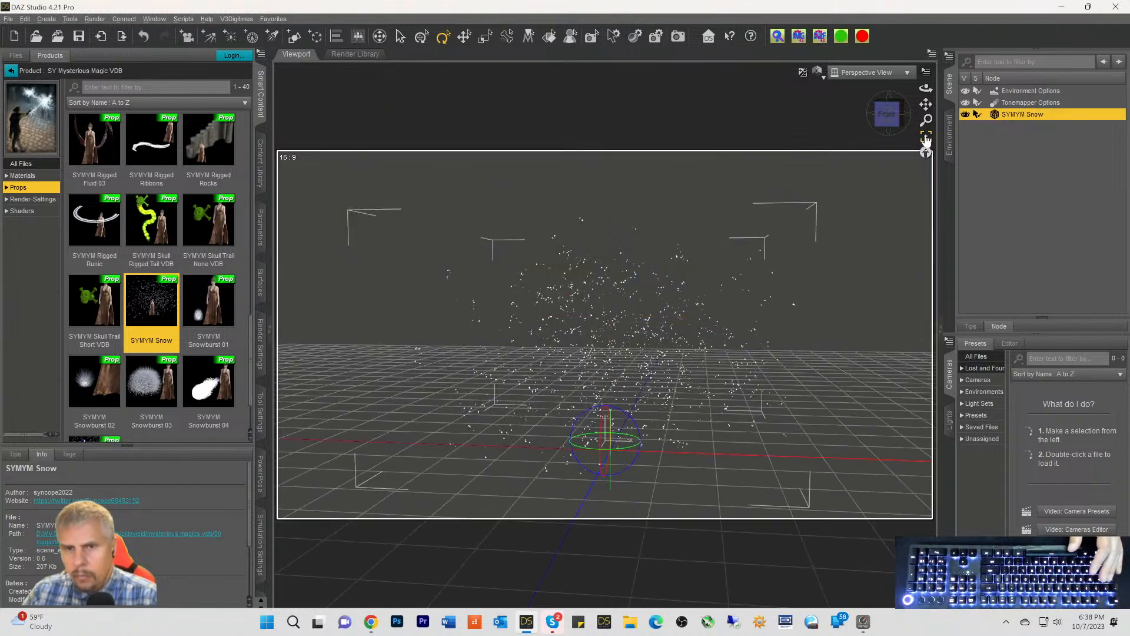
# Examine the SYMYM Snow particles in the viewport from the front, both close up and from farther away
pyautogui.moveTo(881, 123); pyautogui.dragTo(884, 125)
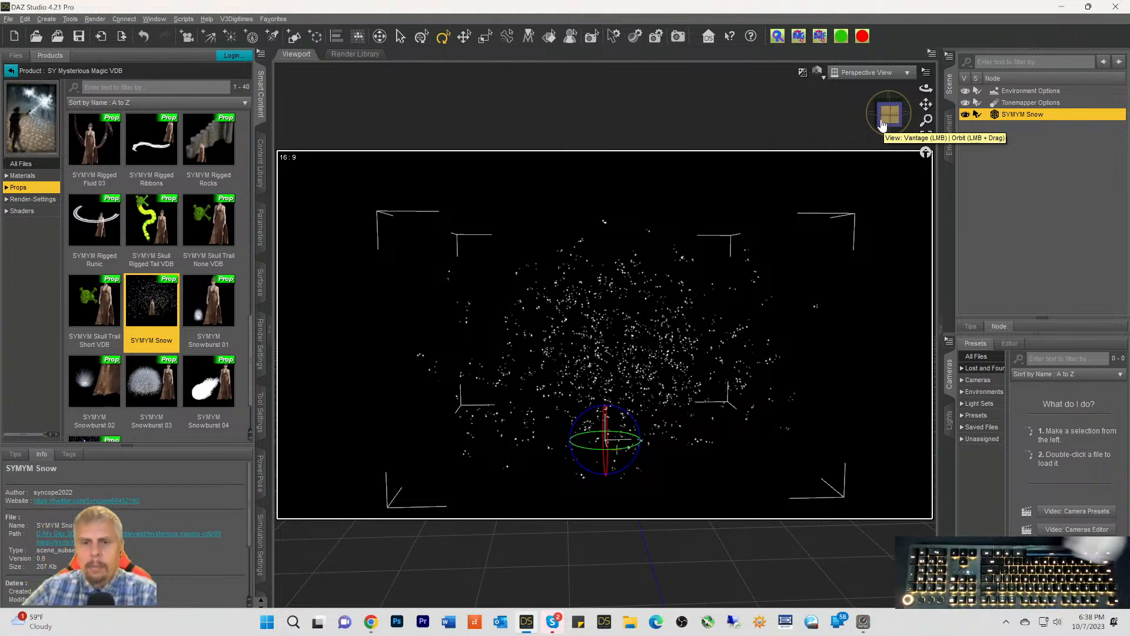
pyautogui.scroll(-3, 759, 327)
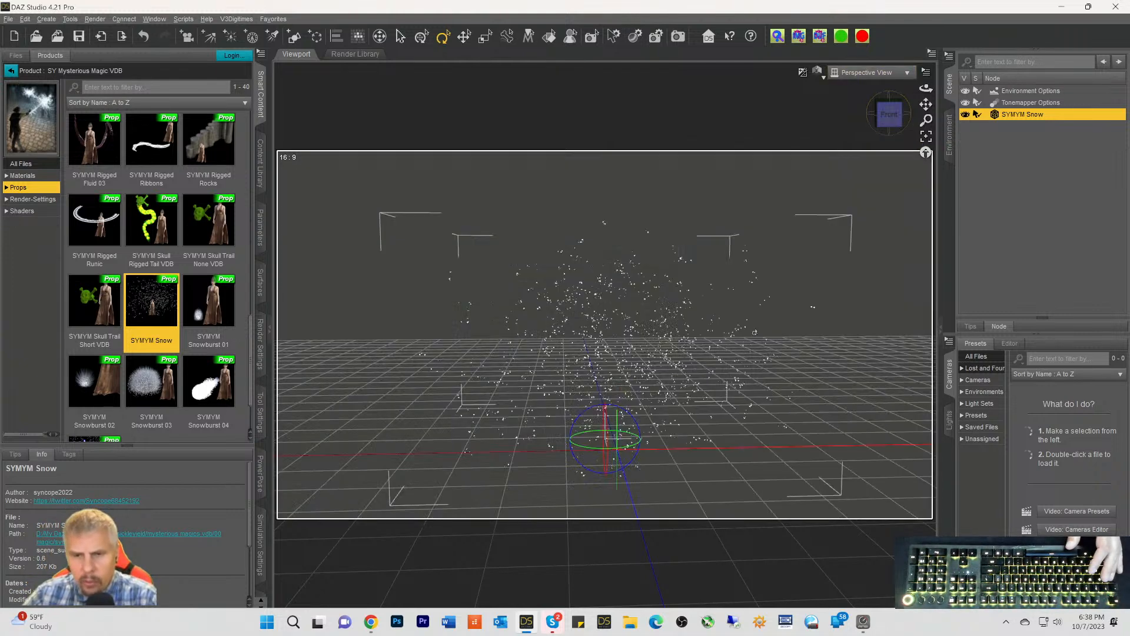
pyautogui.scroll(4, 768, 330)
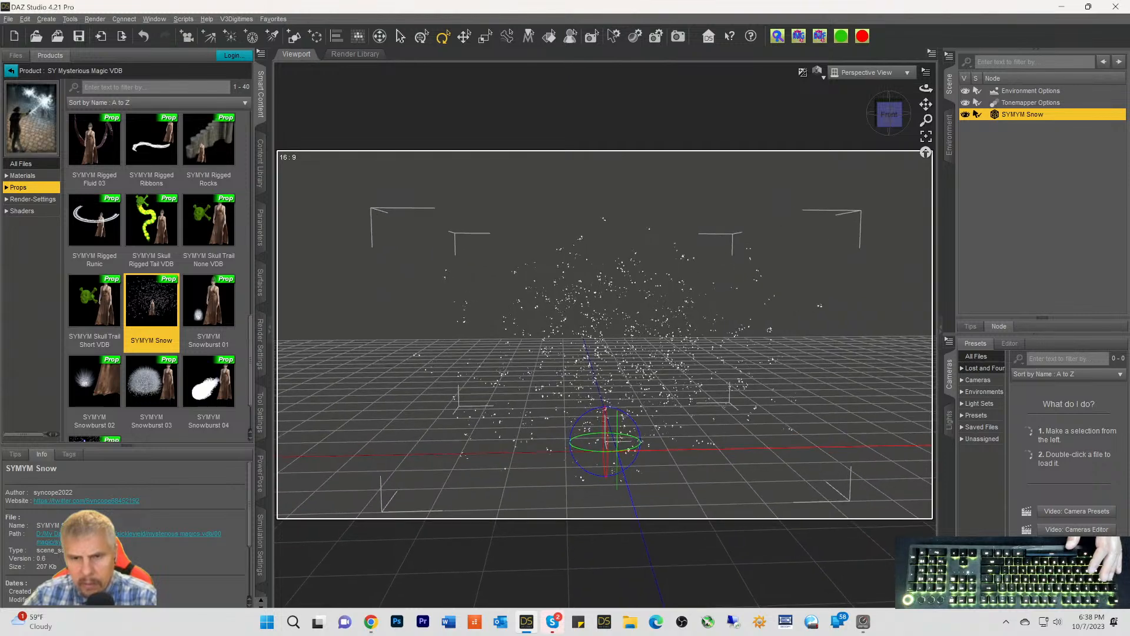
pyautogui.scroll(4, 777, 337)
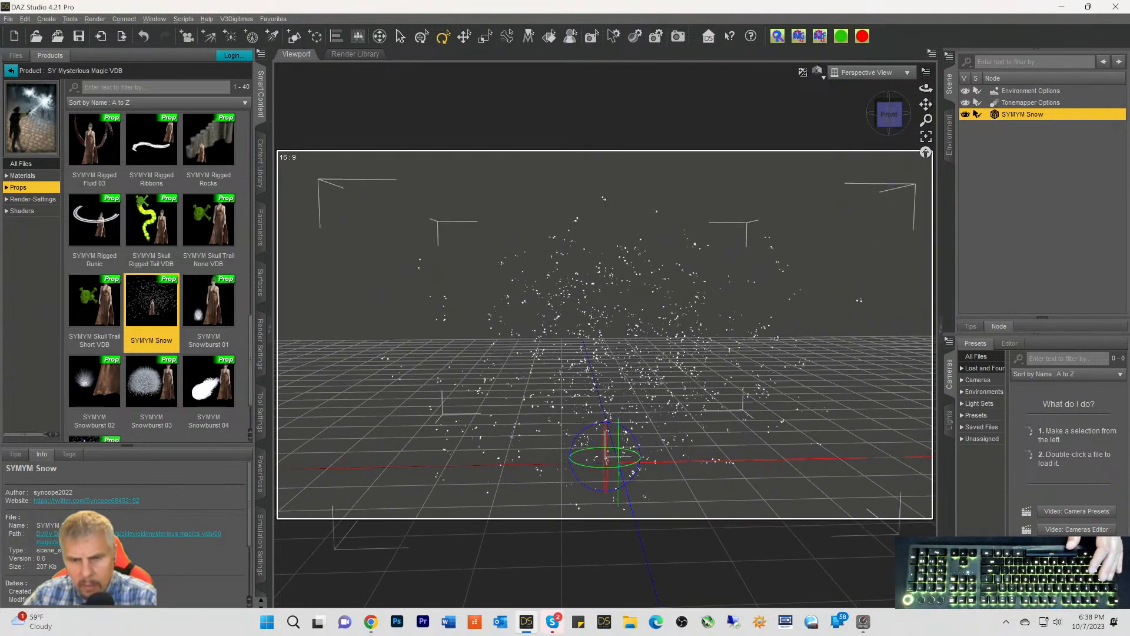
pyautogui.scroll(3, 776, 340)
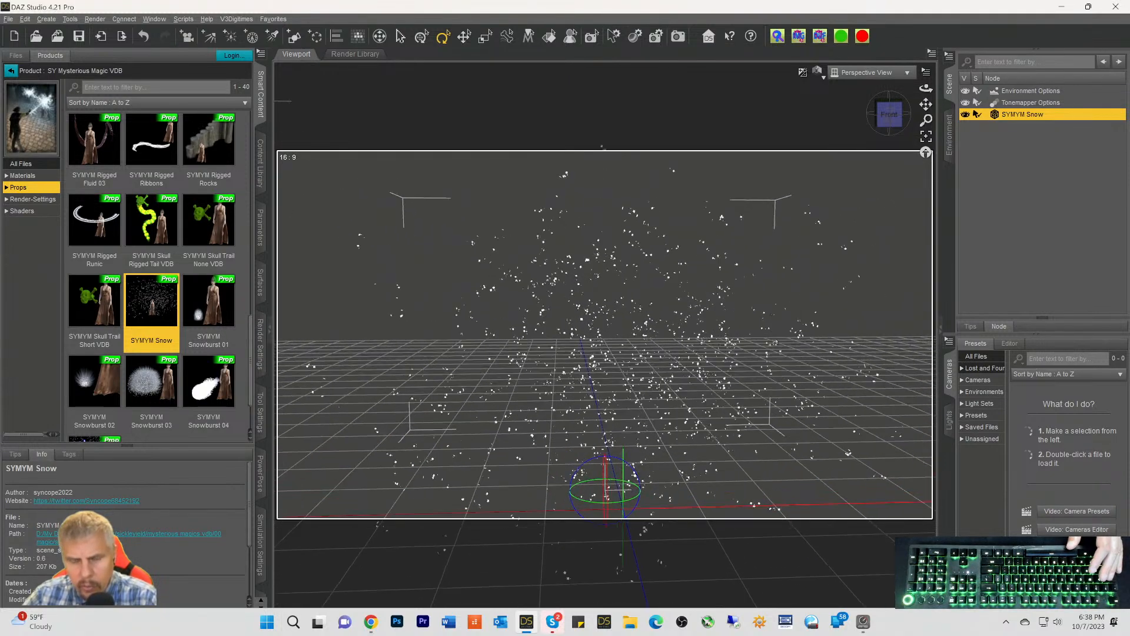
pyautogui.scroll(2, 775, 343)
pyautogui.scroll(2, 775, 343)
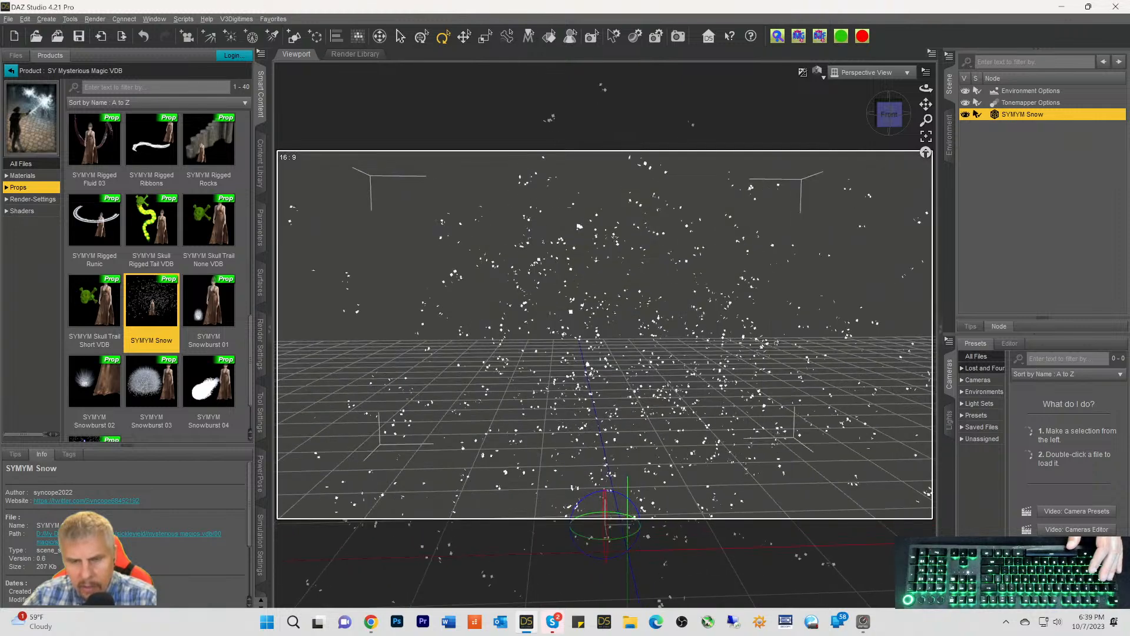
pyautogui.scroll(2, 776, 344)
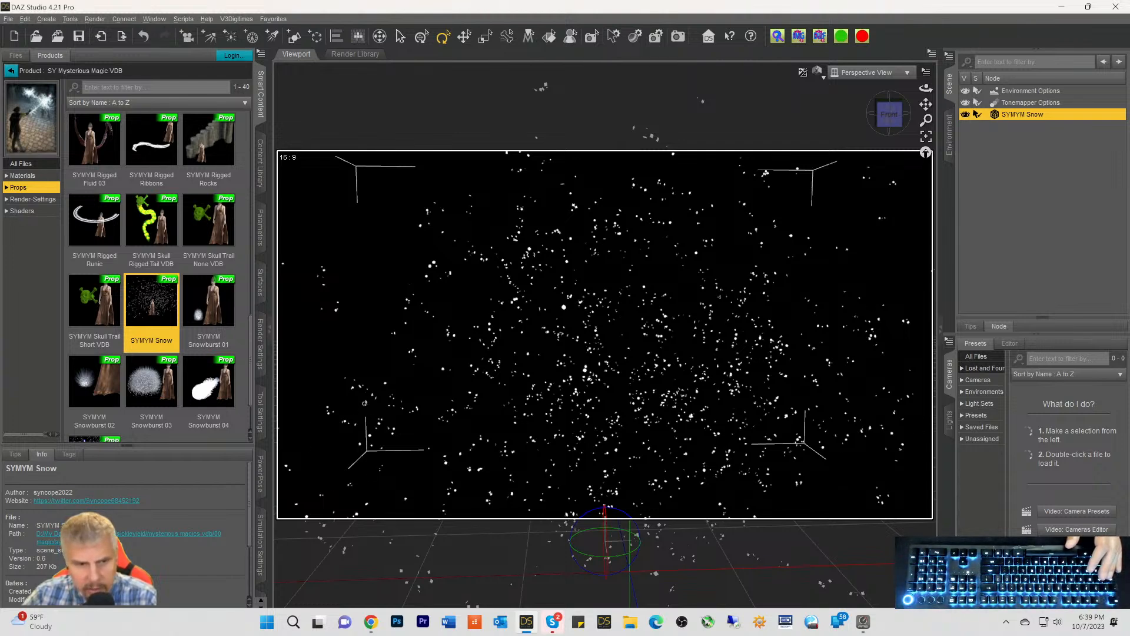
pyautogui.scroll(-4, 712, 378)
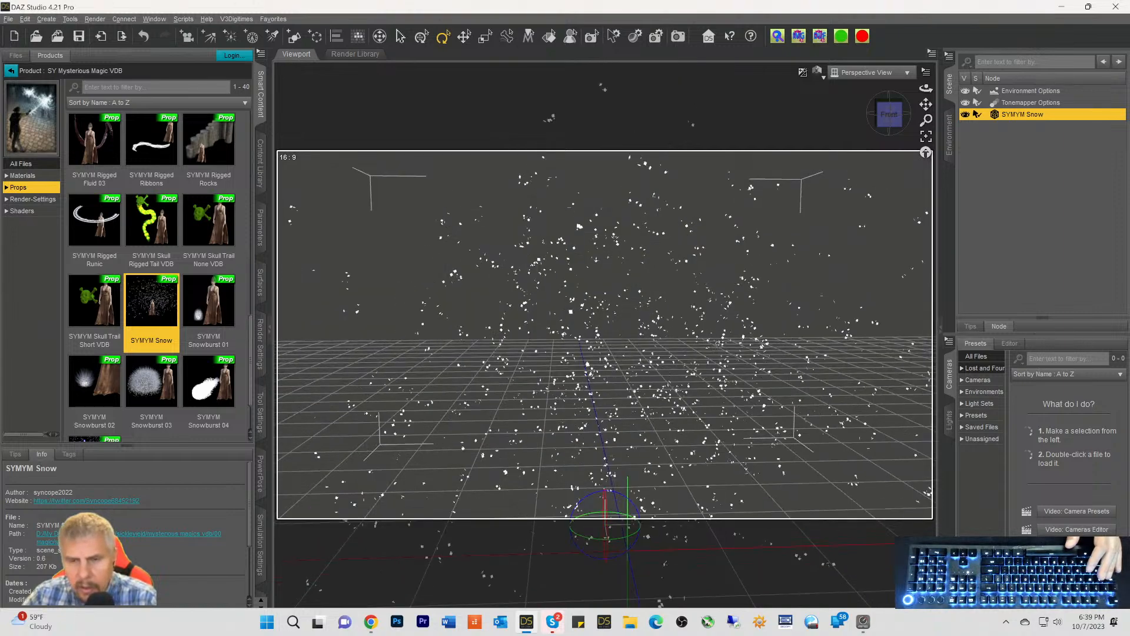
pyautogui.scroll(-3, 712, 379)
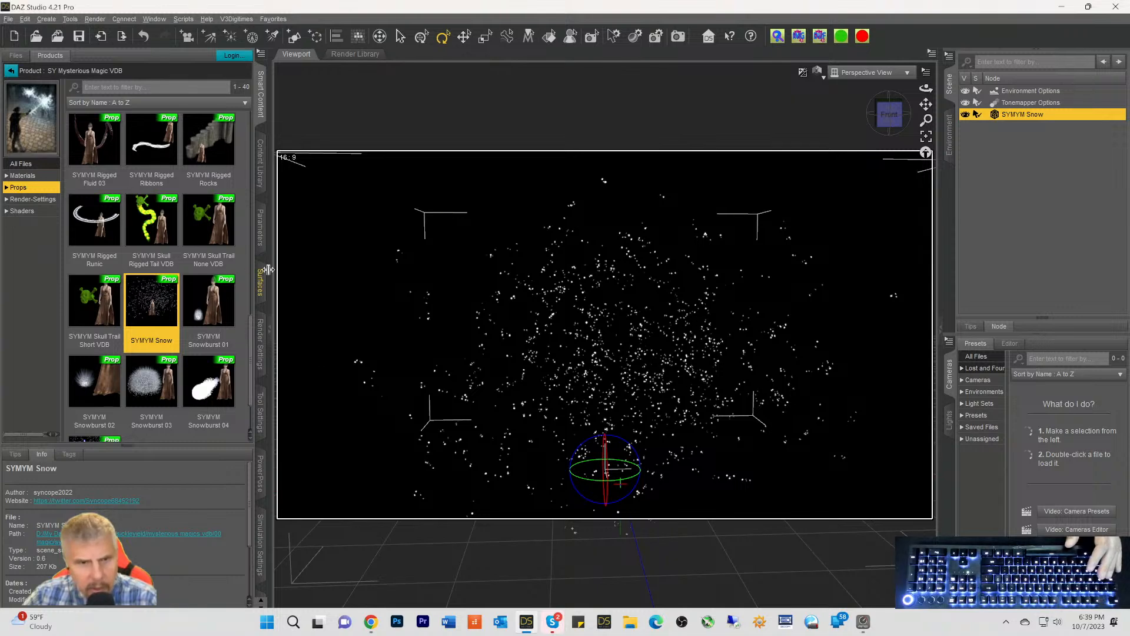
# Examine the surface settings and all parameters of the SYMYM Snow prop
pyautogui.click(259, 283)
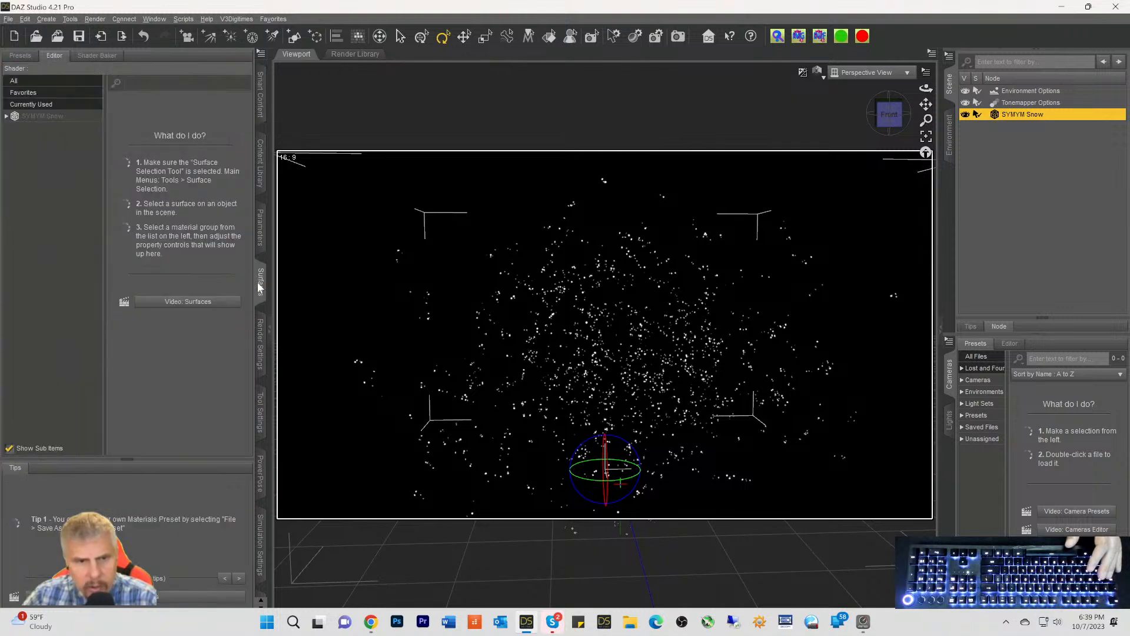
pyautogui.click(42, 116)
pyautogui.scroll(3, 236, 384)
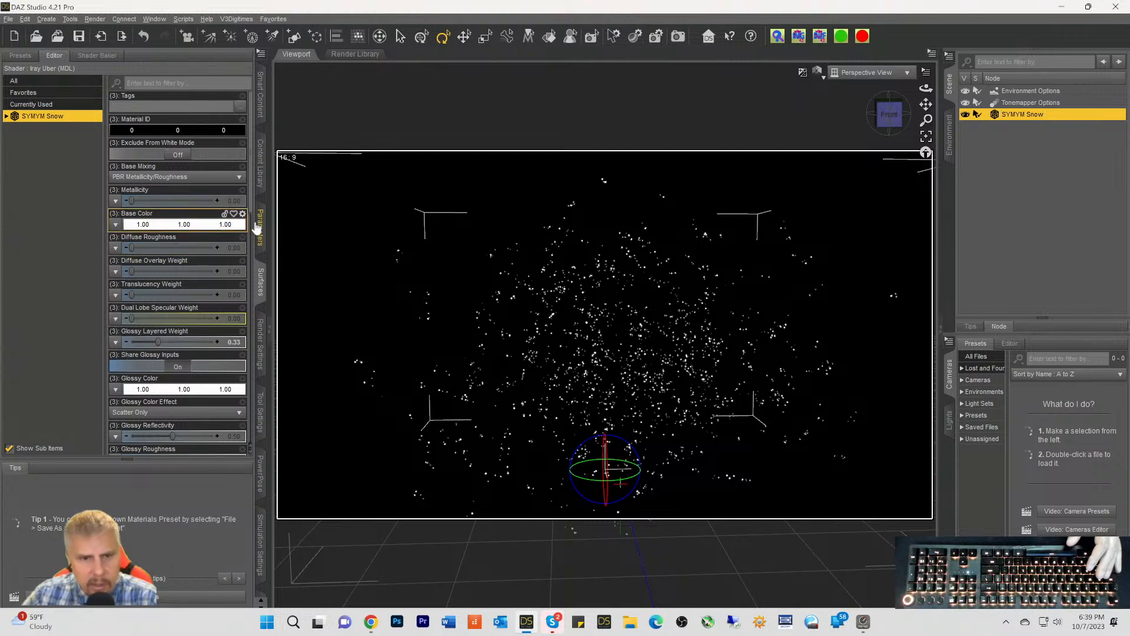
pyautogui.click(259, 226)
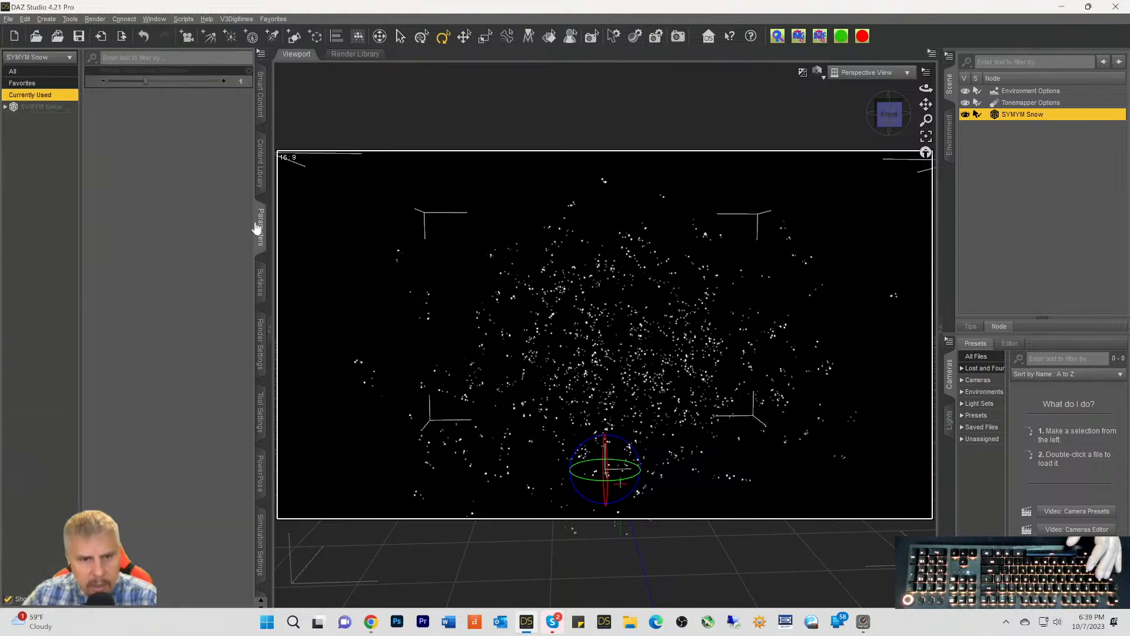
pyautogui.click(24, 108)
pyautogui.click(6, 107)
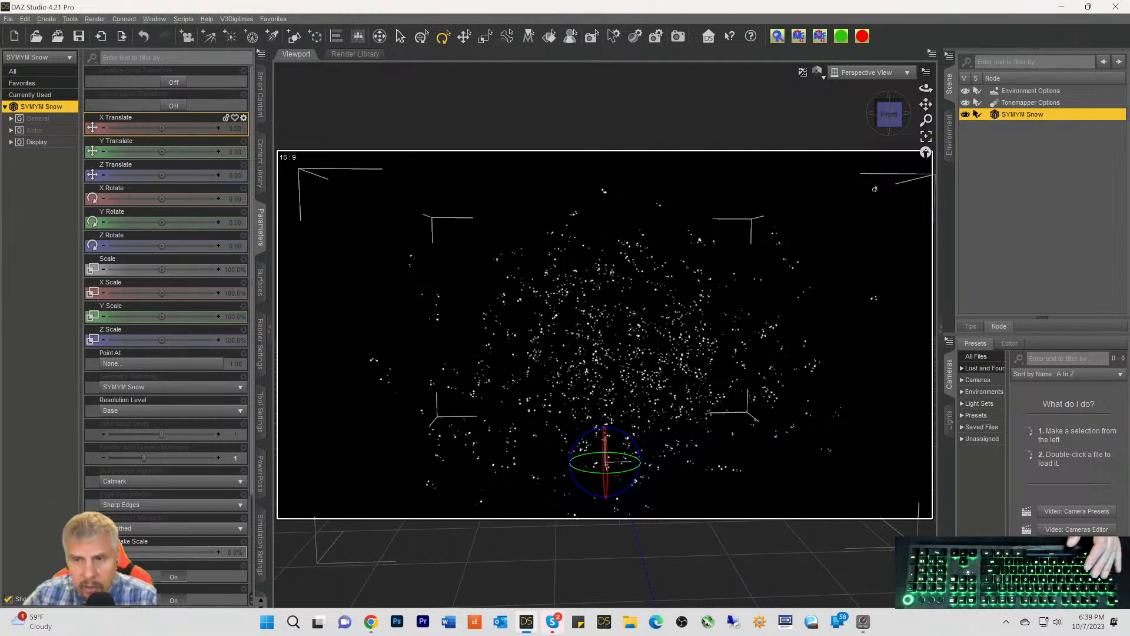
pyautogui.moveTo(888, 131)
pyautogui.mouseDown()
pyautogui.moveTo(888, 157)
pyautogui.moveTo(887, 130)
pyautogui.mouseUp()
pyautogui.click(891, 119)
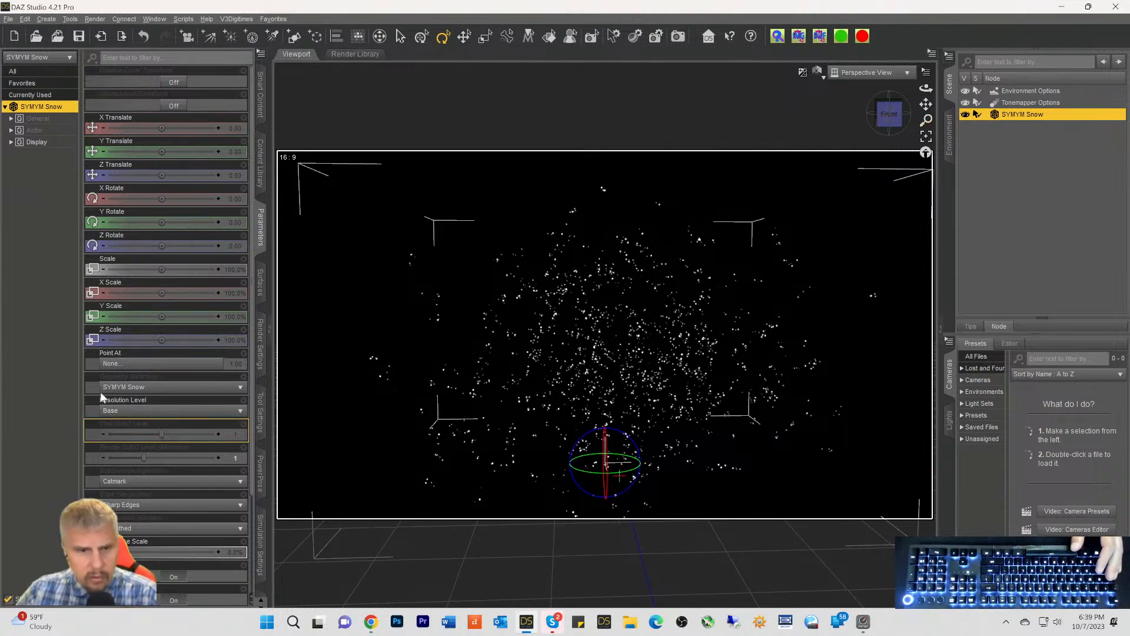
# Lower the Cutout Opacity of the SYMYM Snow surfaces to 0.24
pyautogui.click(258, 289)
pyautogui.scroll(-15, 186, 291)
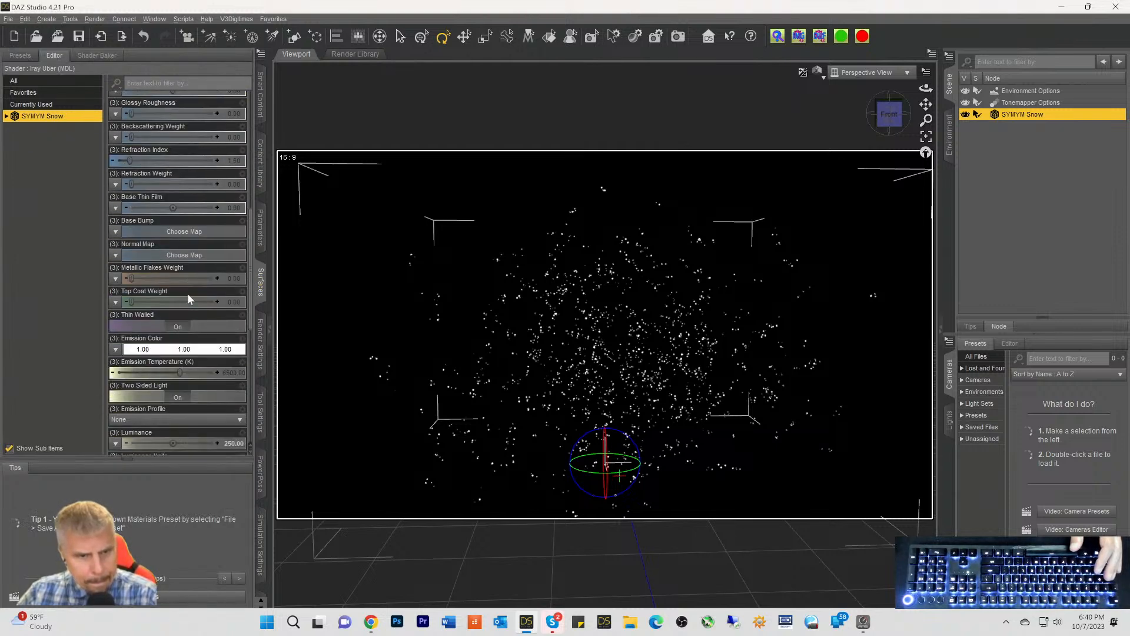
pyautogui.moveTo(177, 272); pyautogui.dragTo(151, 271)
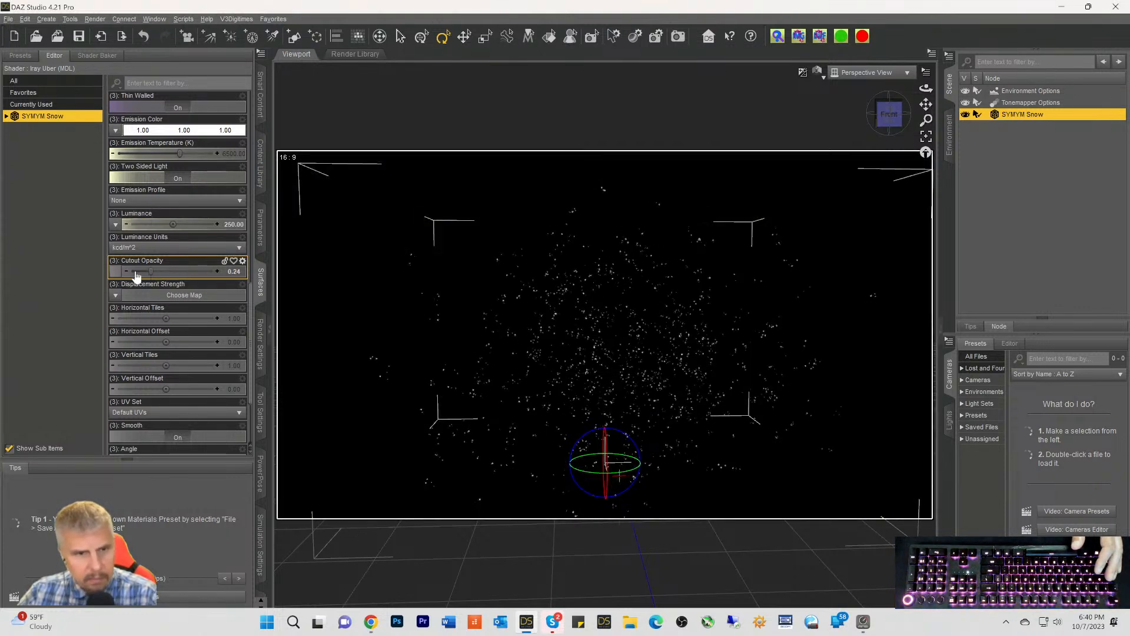
# Lower the Cutout Opacity of the SYMYM Snow surfaces to 0.093
pyautogui.moveTo(151, 271); pyautogui.dragTo(139, 272)
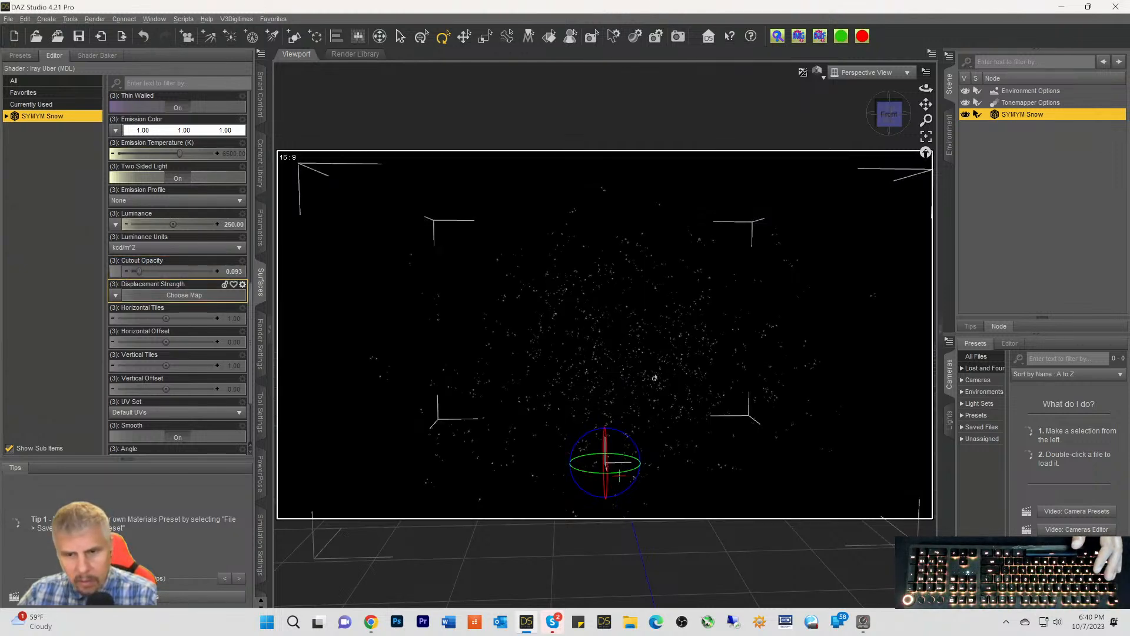
pyautogui.scroll(-2, 654, 377)
pyautogui.scroll(4, 670, 366)
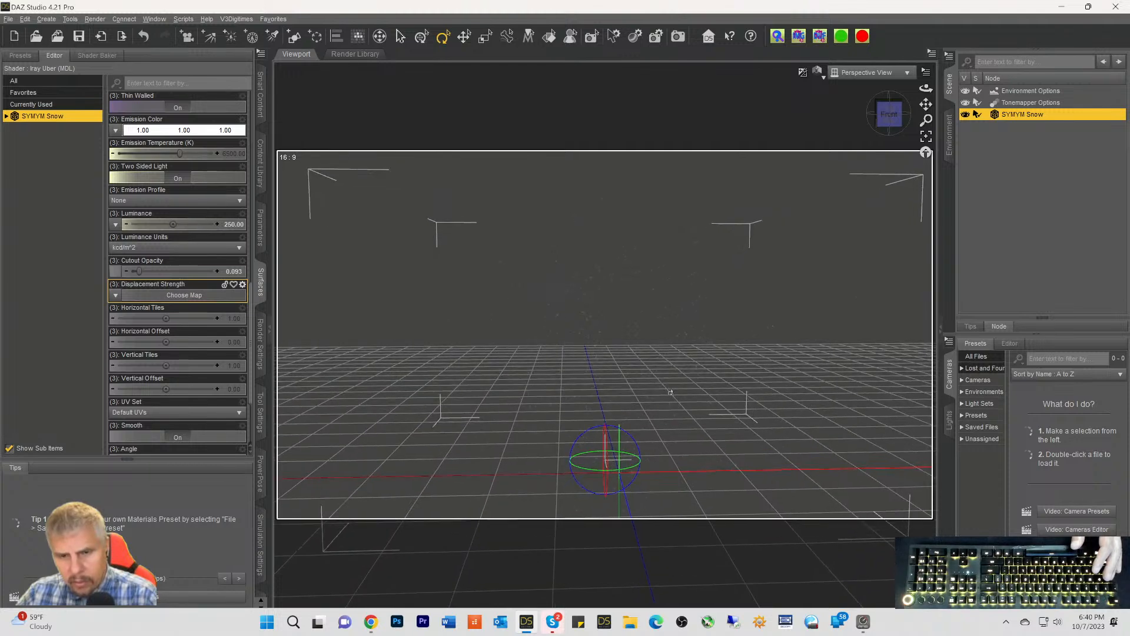
# Examine the more transparent SYMYM Snow particles from inside the cloud, including single snowflakes close up and from slightly different angles
pyautogui.scroll(4, 672, 404)
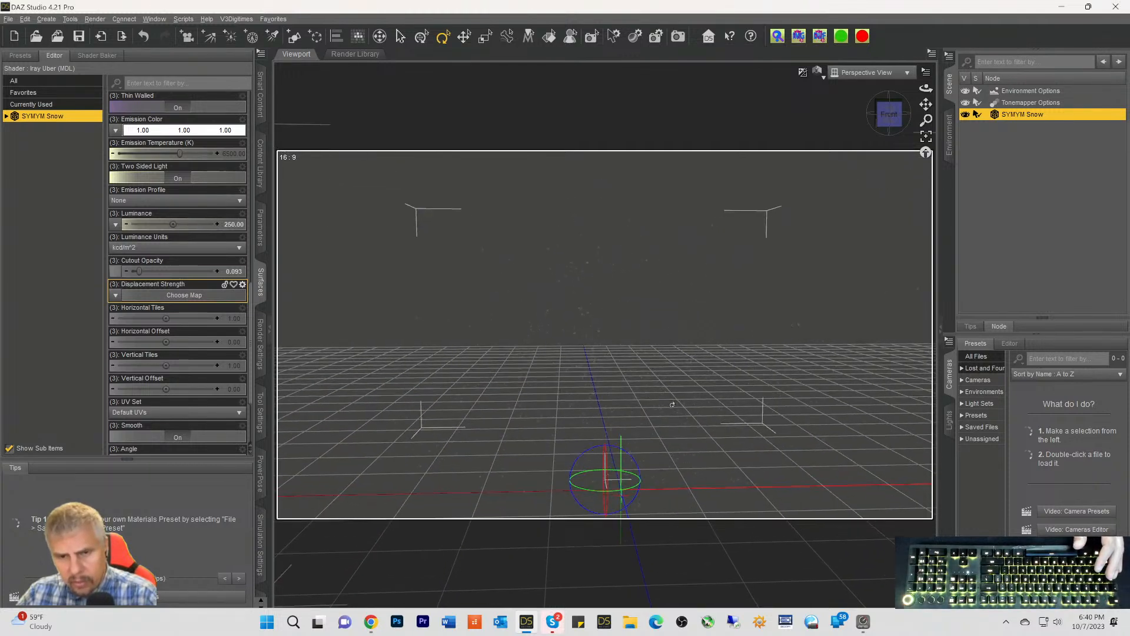
pyautogui.scroll(3, 670, 408)
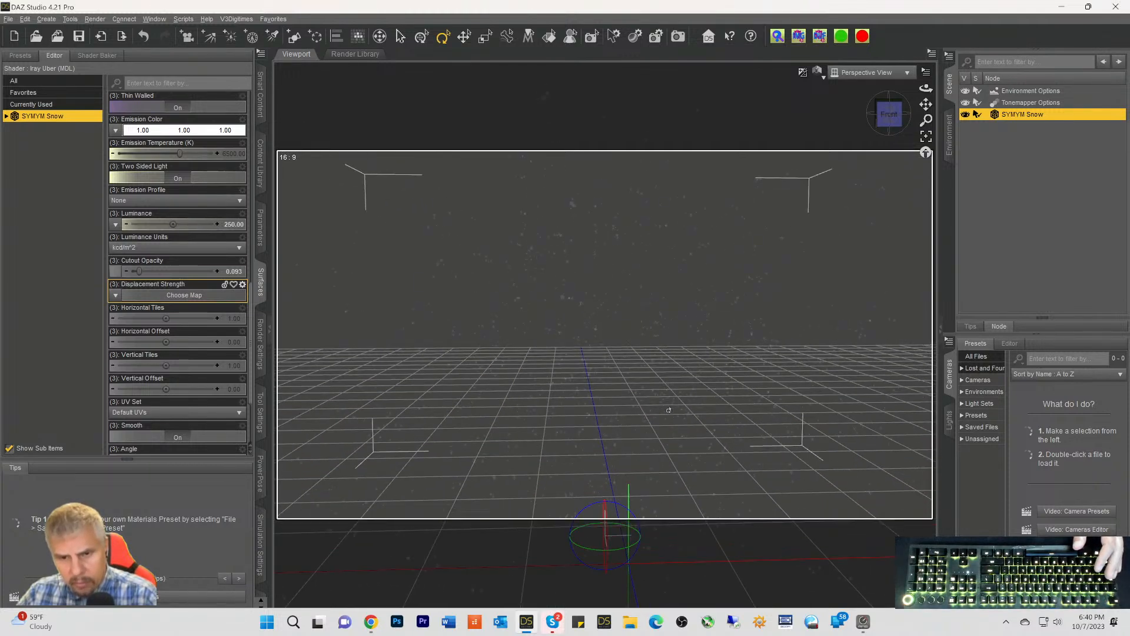
pyautogui.scroll(3, 669, 410)
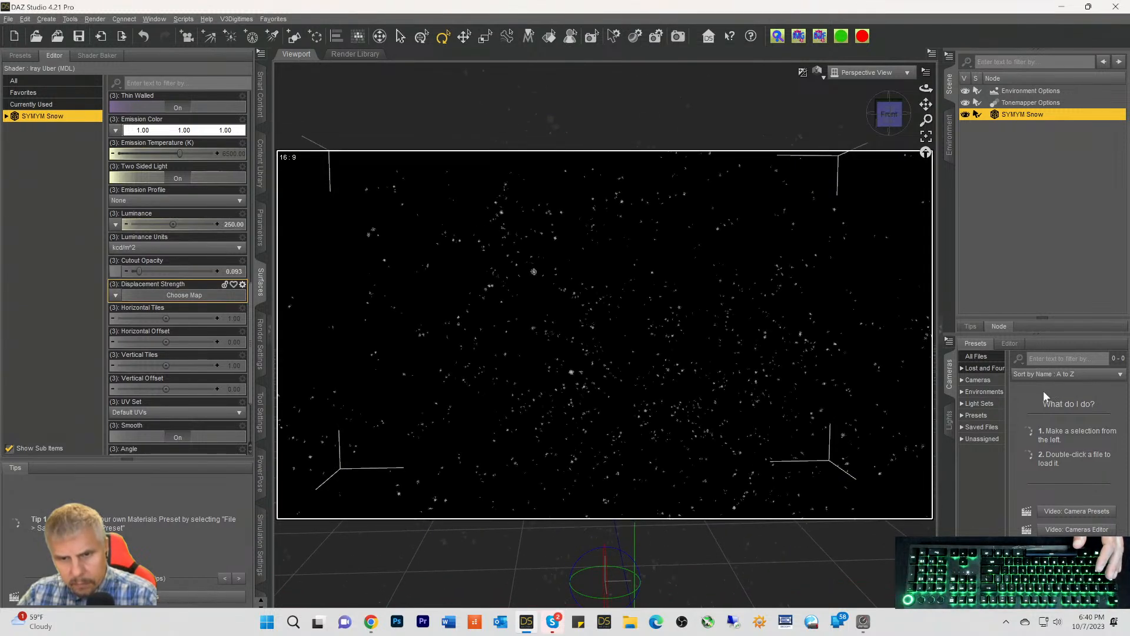
pyautogui.scroll(3, 786, 387)
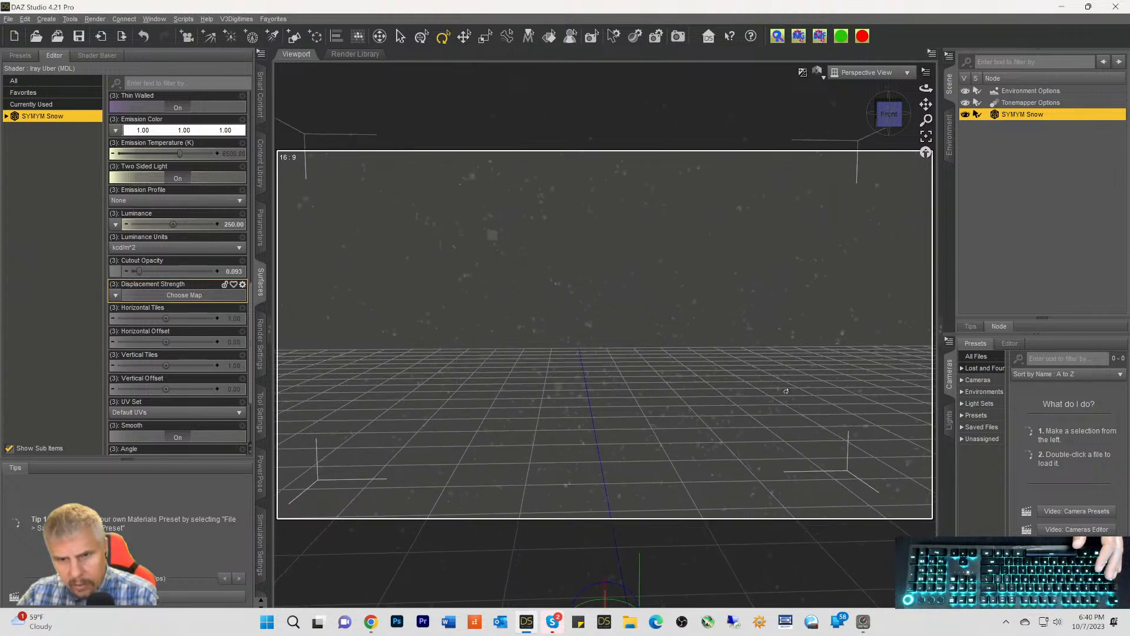
pyautogui.scroll(2, 784, 394)
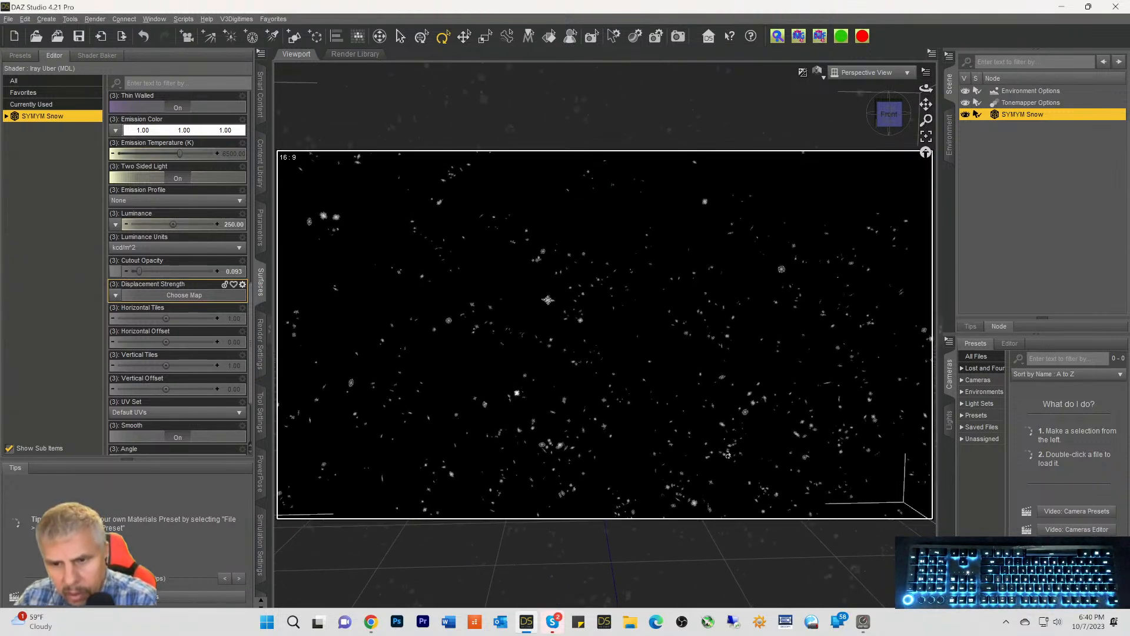
pyautogui.scroll(1, 735, 439)
pyautogui.scroll(4, 735, 439)
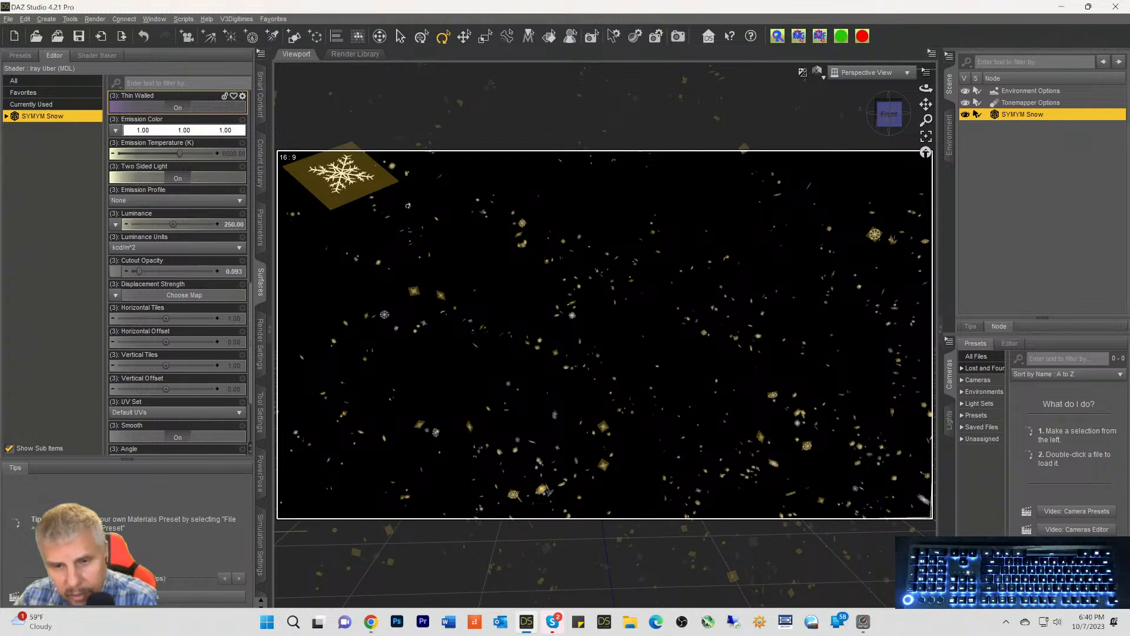
pyautogui.moveTo(926, 104); pyautogui.dragTo(922, 159)
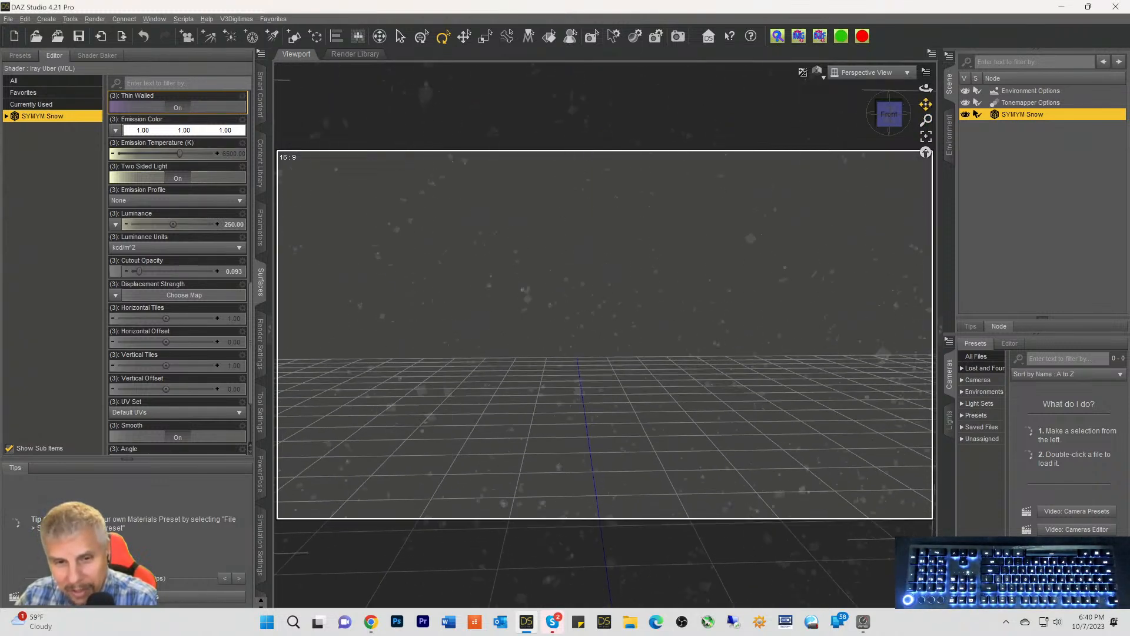
pyautogui.moveTo(926, 104); pyautogui.dragTo(926, 77)
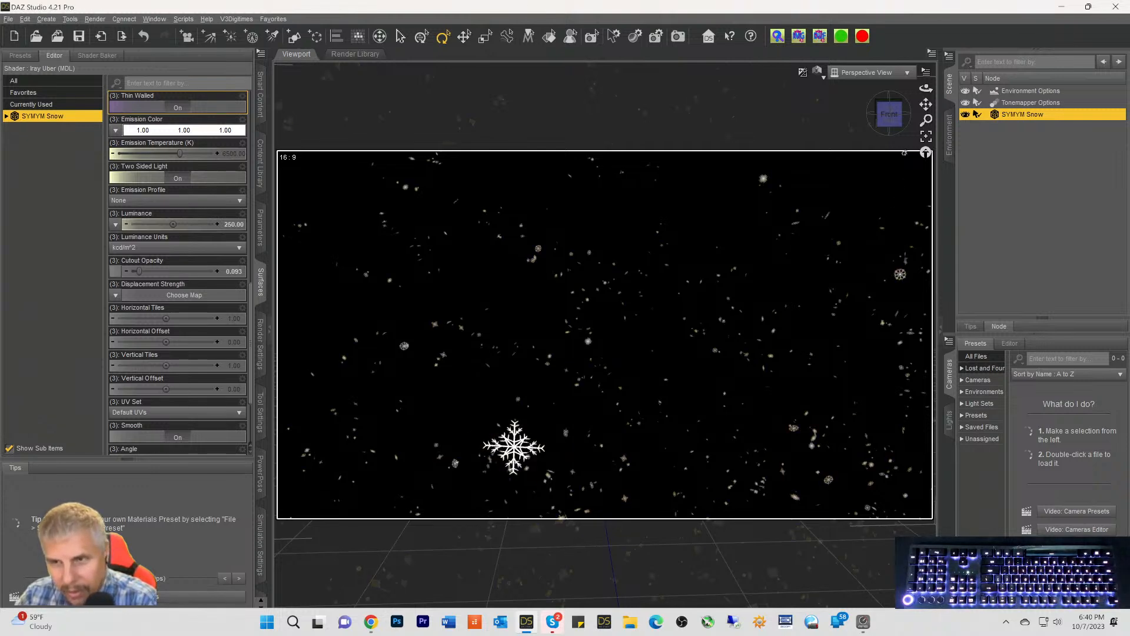
pyautogui.moveTo(892, 122); pyautogui.dragTo(884, 137)
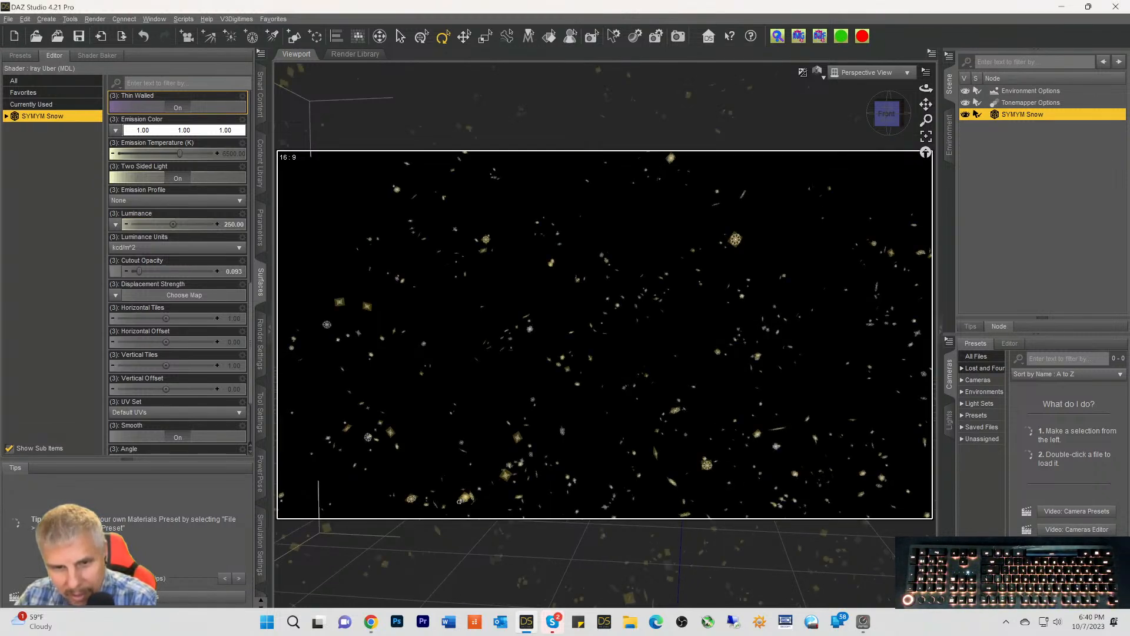
pyautogui.scroll(-3, 494, 476)
pyautogui.scroll(4, 494, 476)
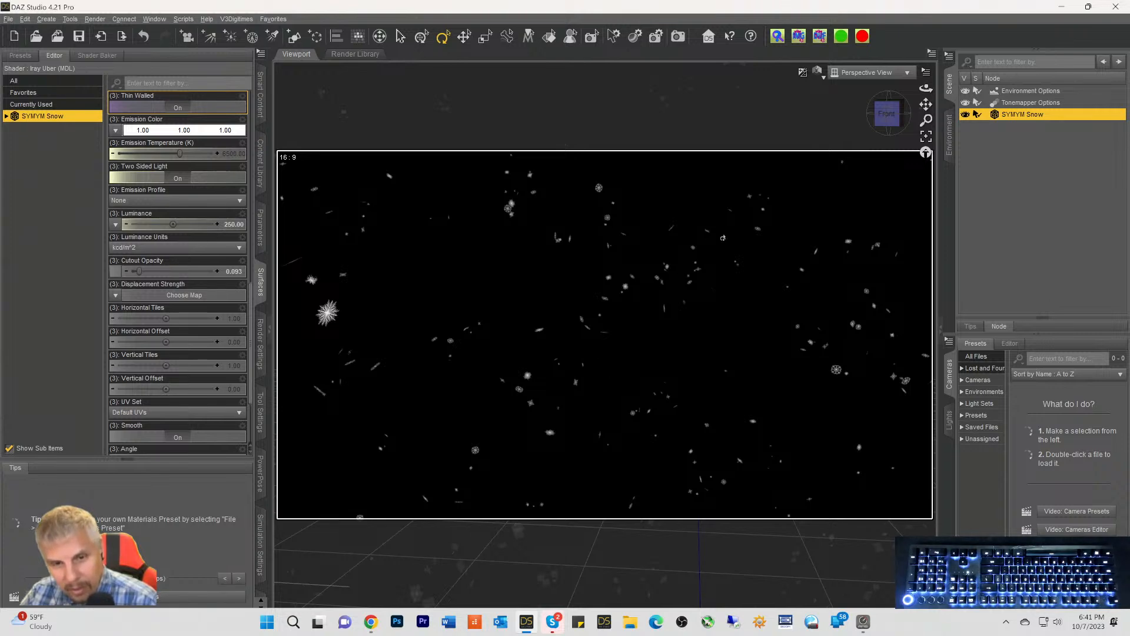
pyautogui.moveTo(886, 114); pyautogui.dragTo(909, 114)
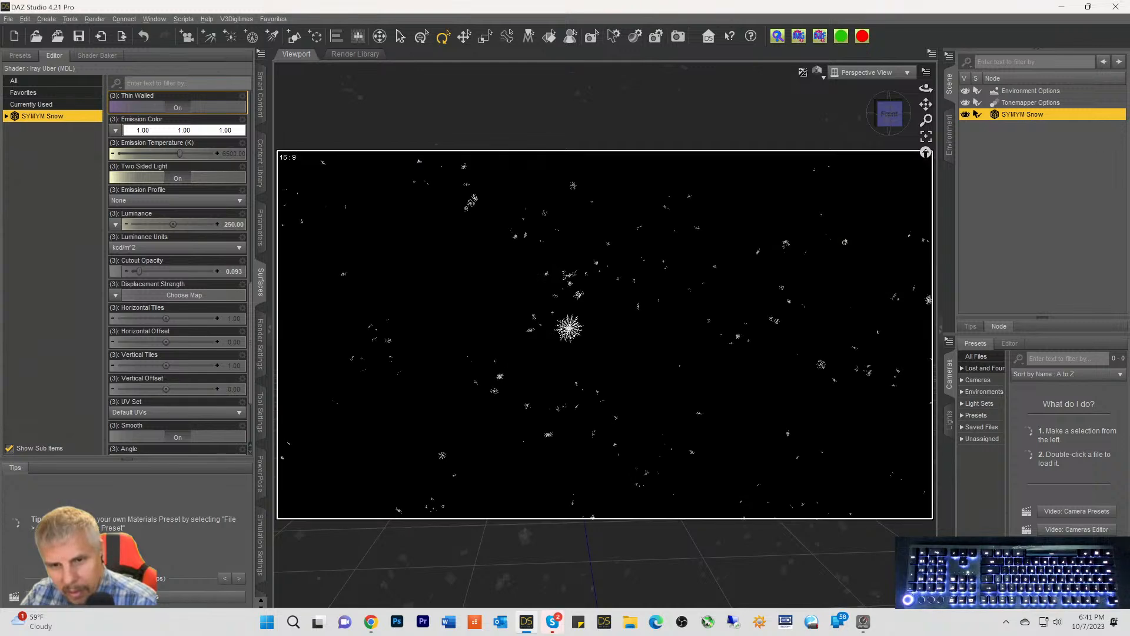
pyautogui.scroll(3, 845, 242)
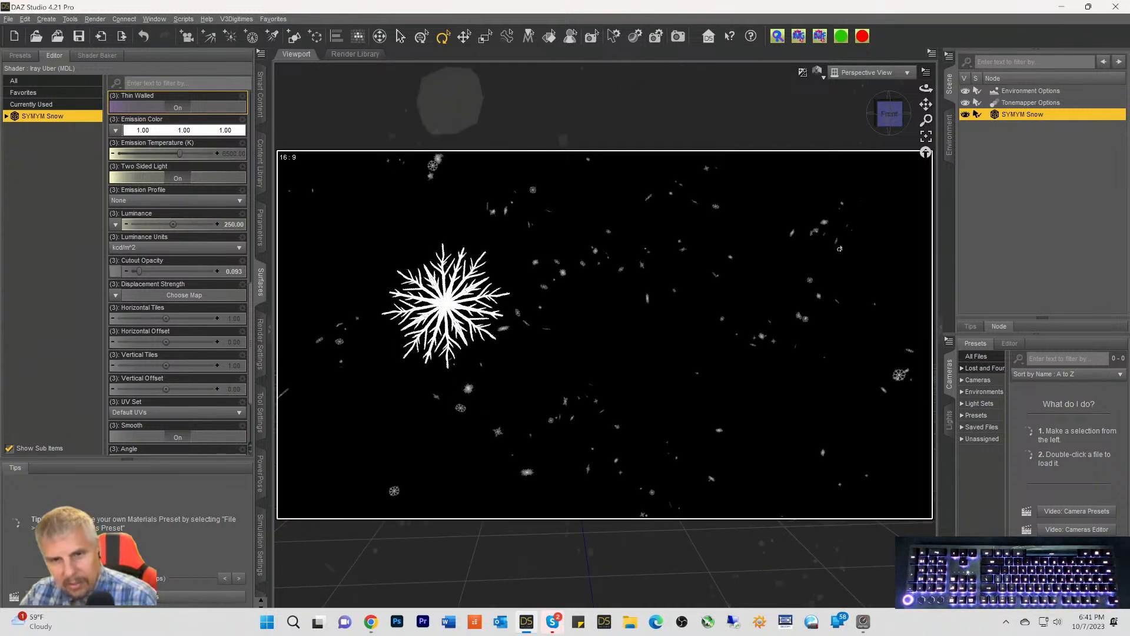
pyautogui.scroll(-2, 839, 253)
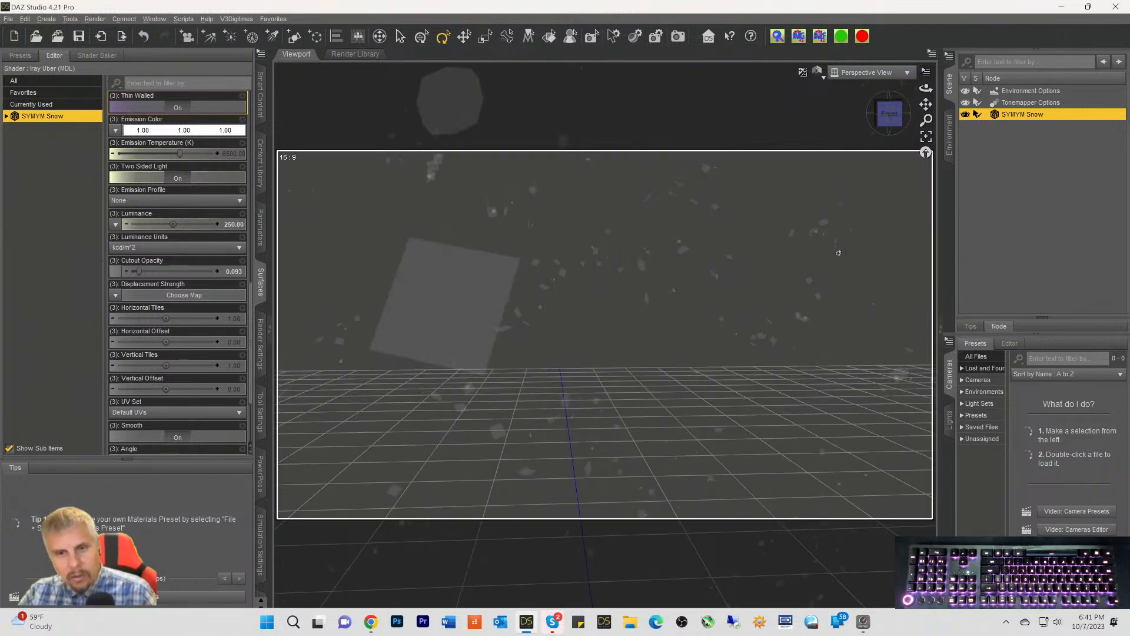
pyautogui.scroll(3, 842, 260)
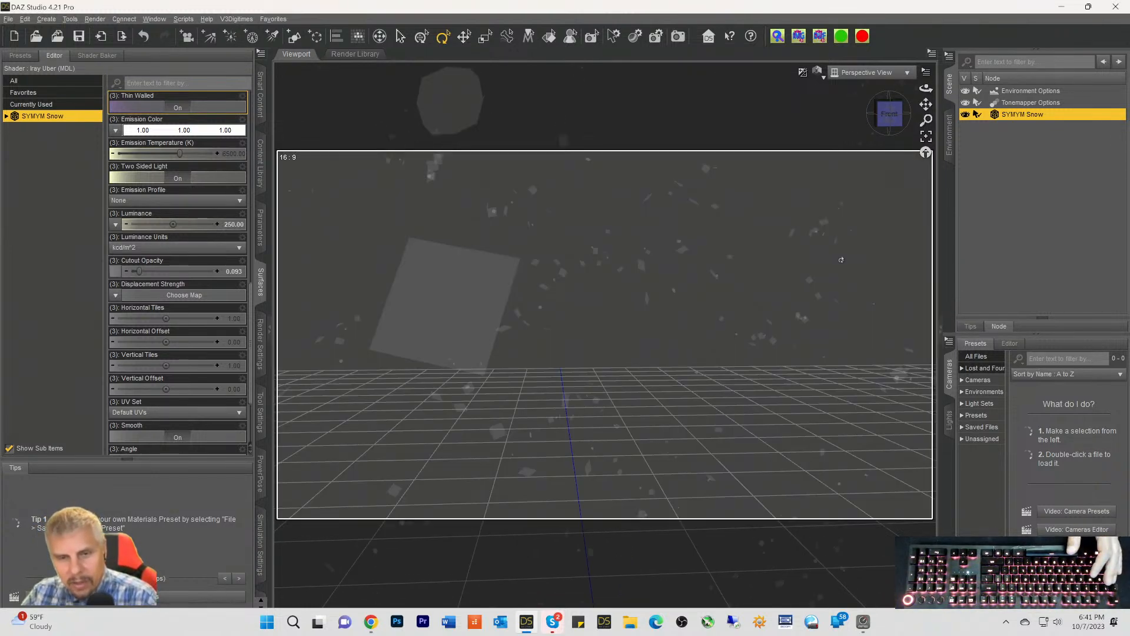
# Load the SYMYM Atmosphere Area prop into the snow scene and select the SYMYM Placer Cube inside its Atmosphere Cube
pyautogui.click(260, 94)
pyautogui.scroll(-1, 164, 135)
pyautogui.scroll(3, 164, 136)
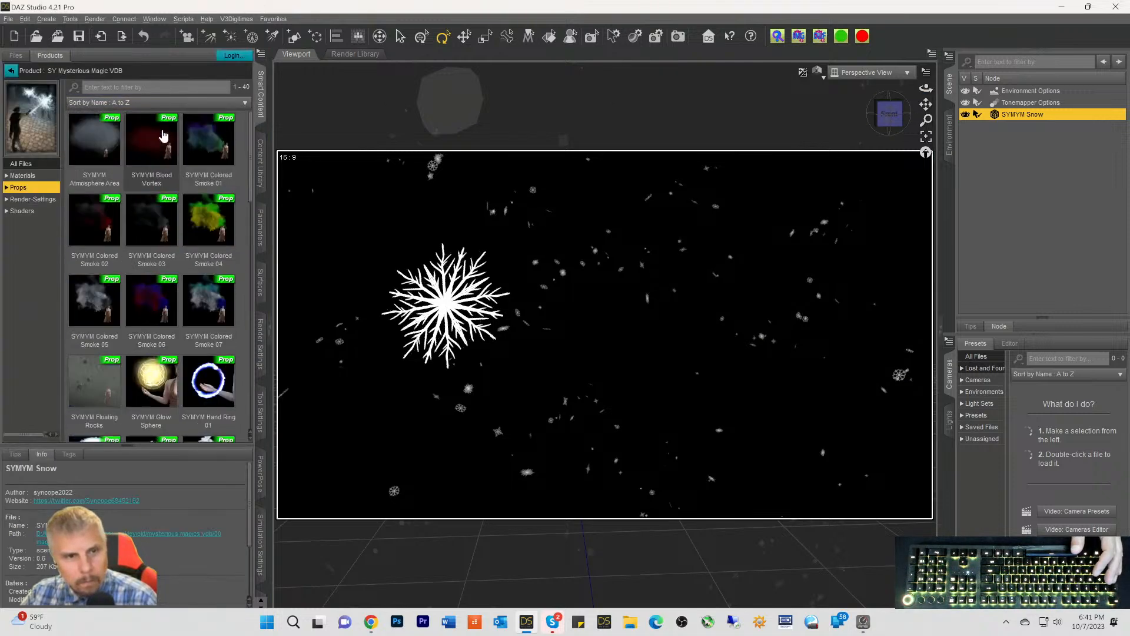
pyautogui.doubleClick(93, 149)
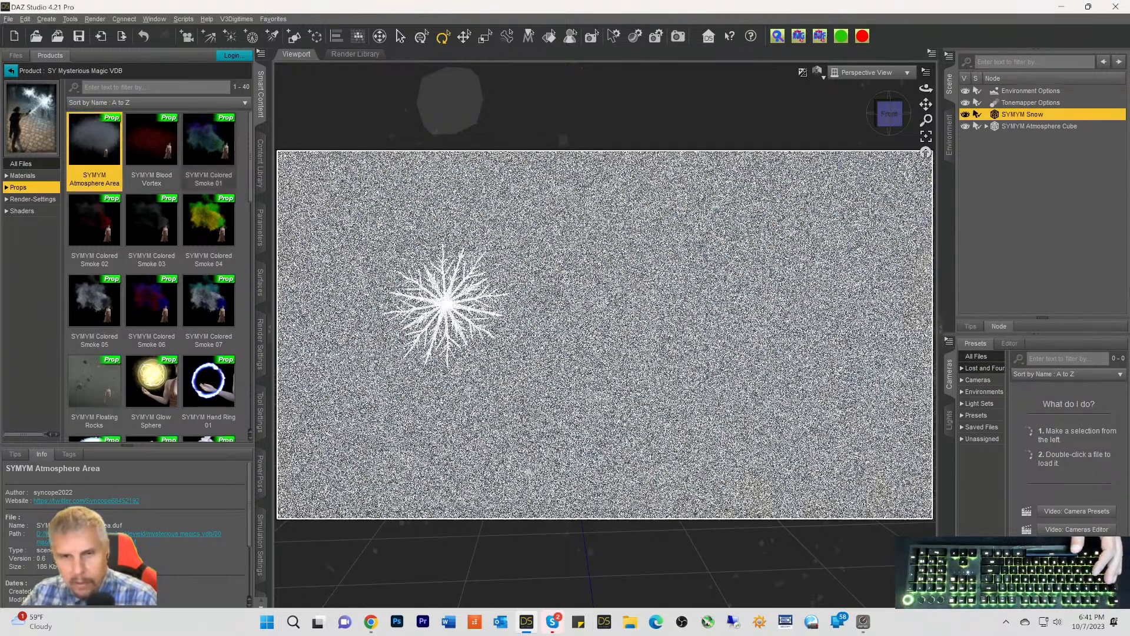
pyautogui.click(1036, 127)
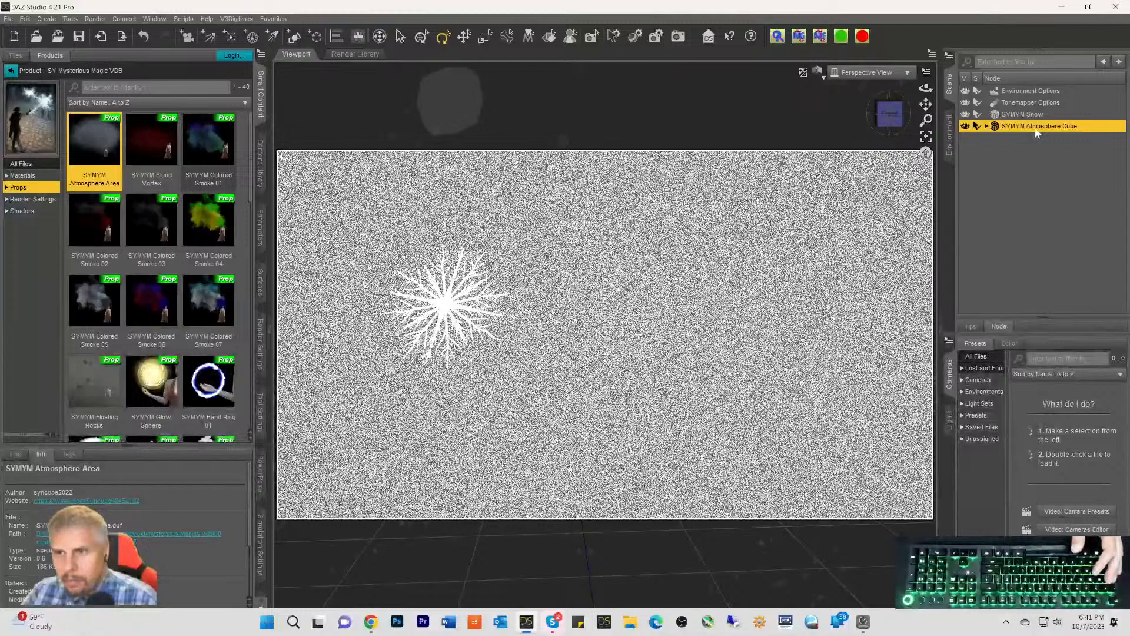
pyautogui.click(987, 127)
pyautogui.click(1006, 138)
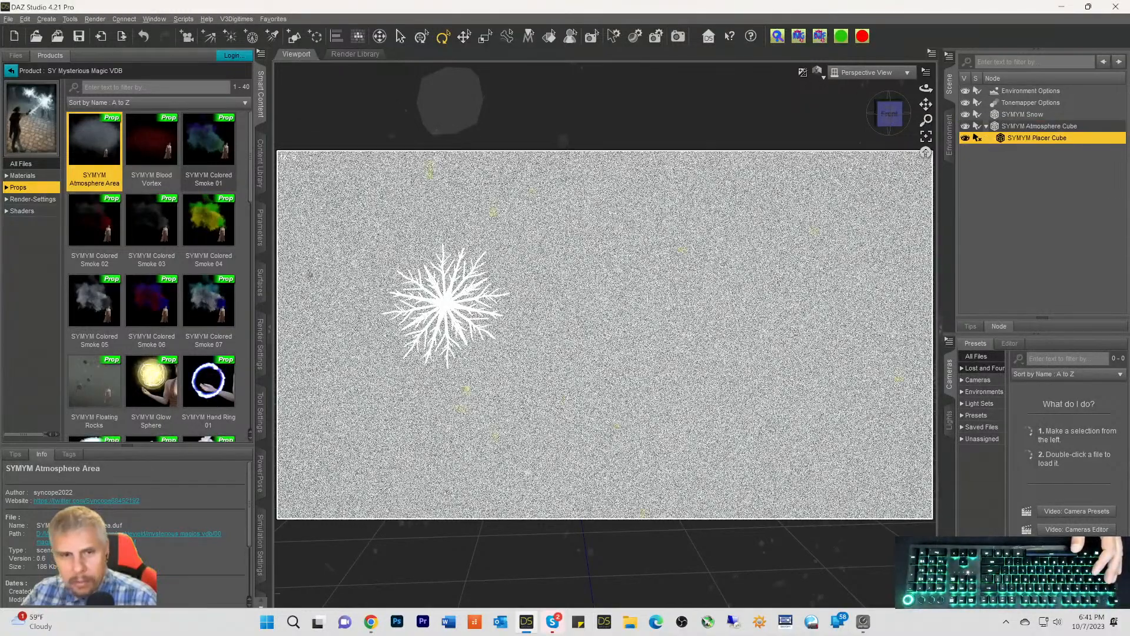
# Set the Density Multiplier of the SYMYM Placer Cube's volume surface to 0.1
pyautogui.click(256, 285)
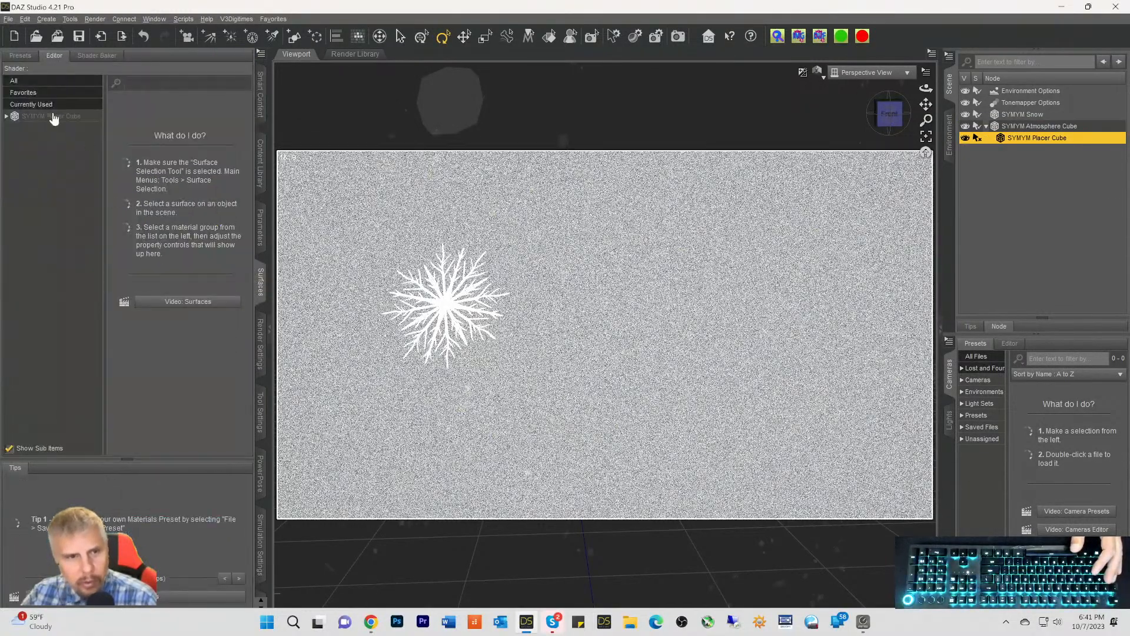
pyautogui.click(57, 117)
pyautogui.click(177, 330)
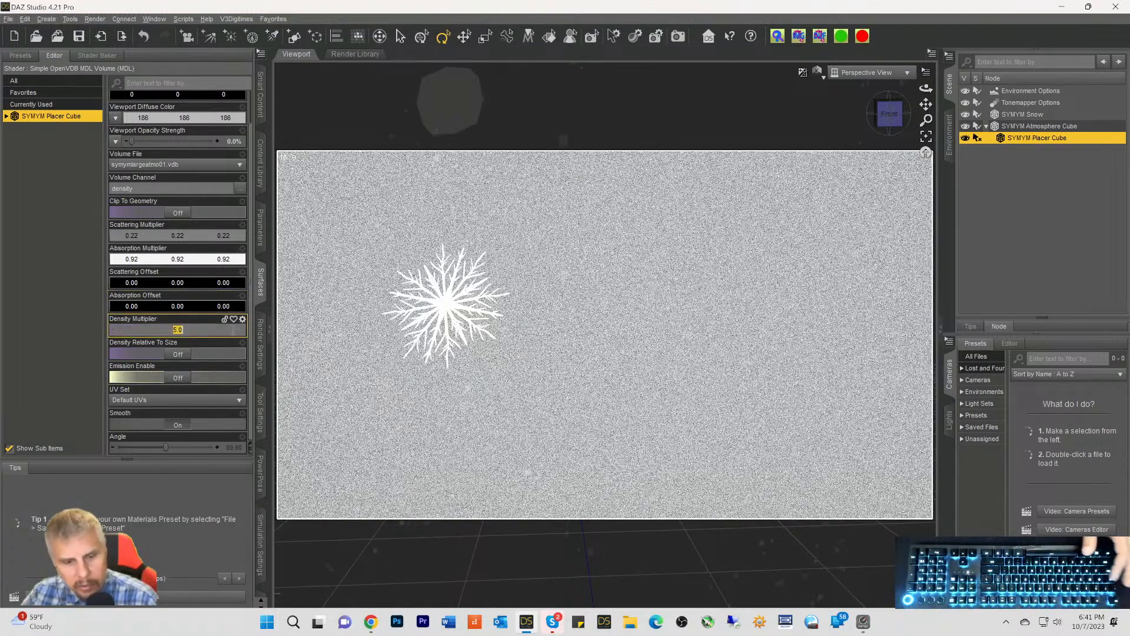
pyautogui.press('BackSpace')
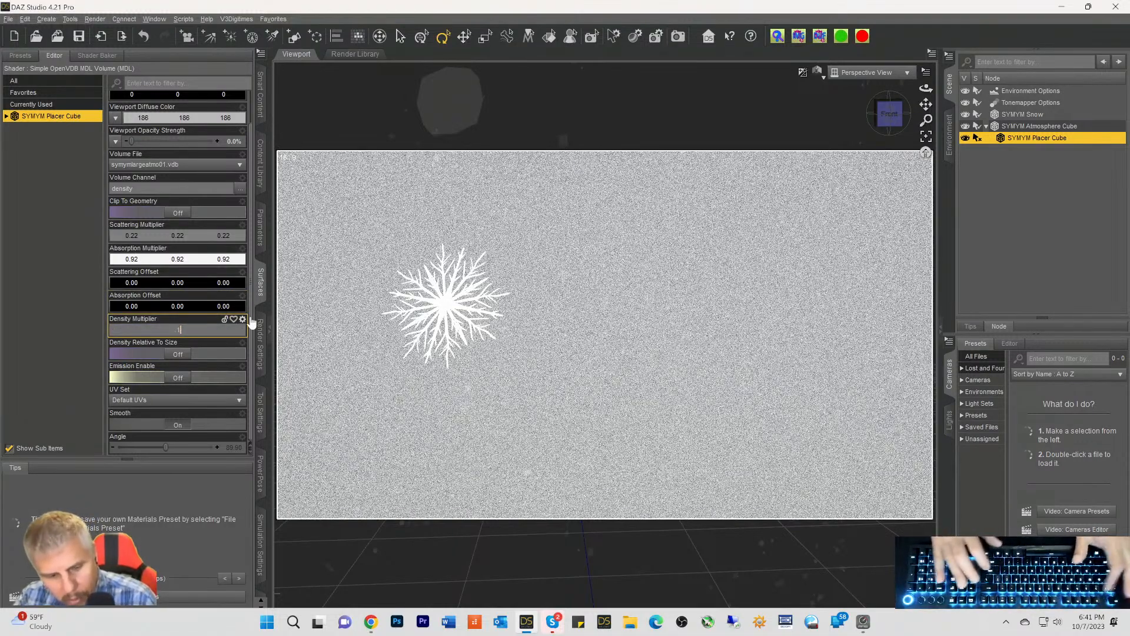
pyautogui.write('0.1')
pyautogui.press('Return')
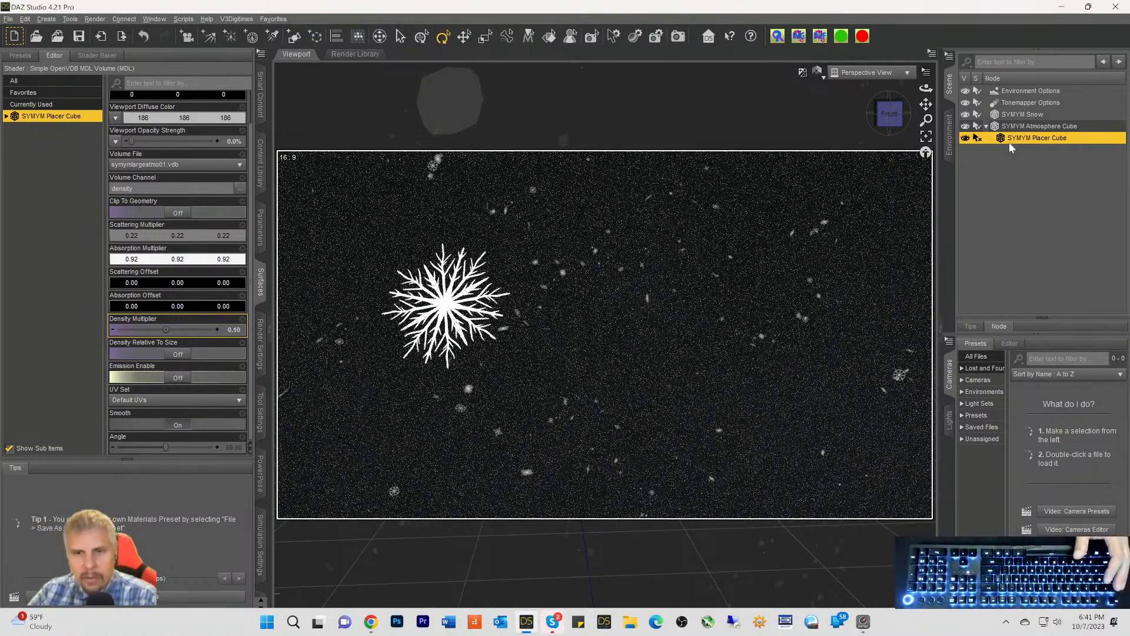
# Reduce the Density Multiplier of the SYMYM Placer Cube's volume to 0.01
pyautogui.keyDown('ctrl'); pyautogui.keyDown('alt'); pyautogui.moveTo(730, 276); pyautogui.dragTo(744, 276); pyautogui.keyUp('alt'); pyautogui.keyUp('ctrl')
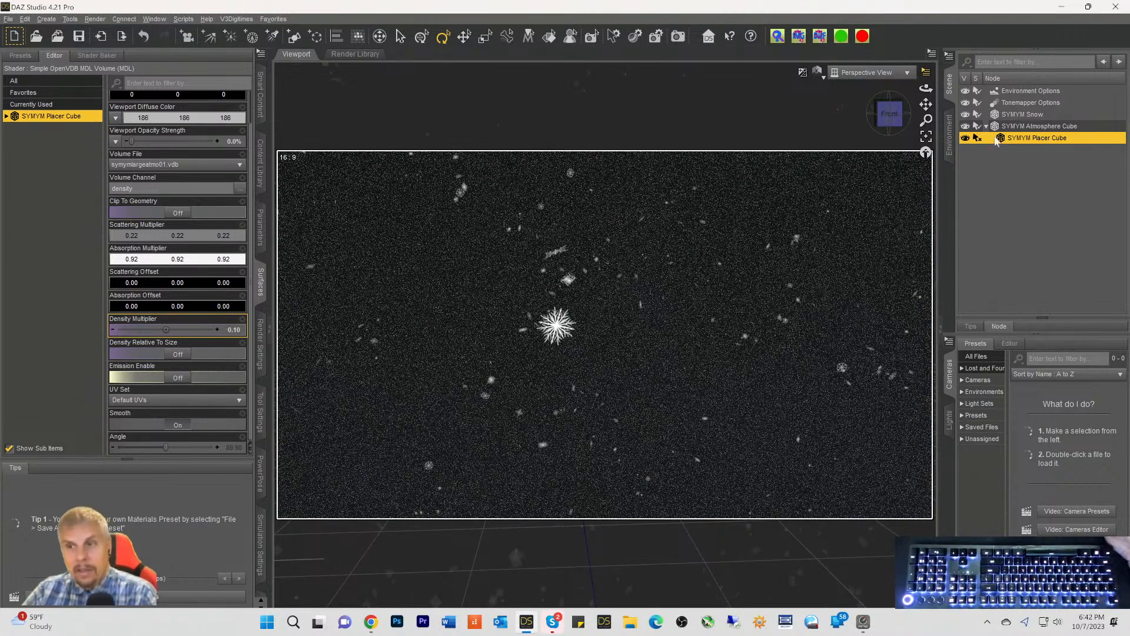
pyautogui.click(1013, 128)
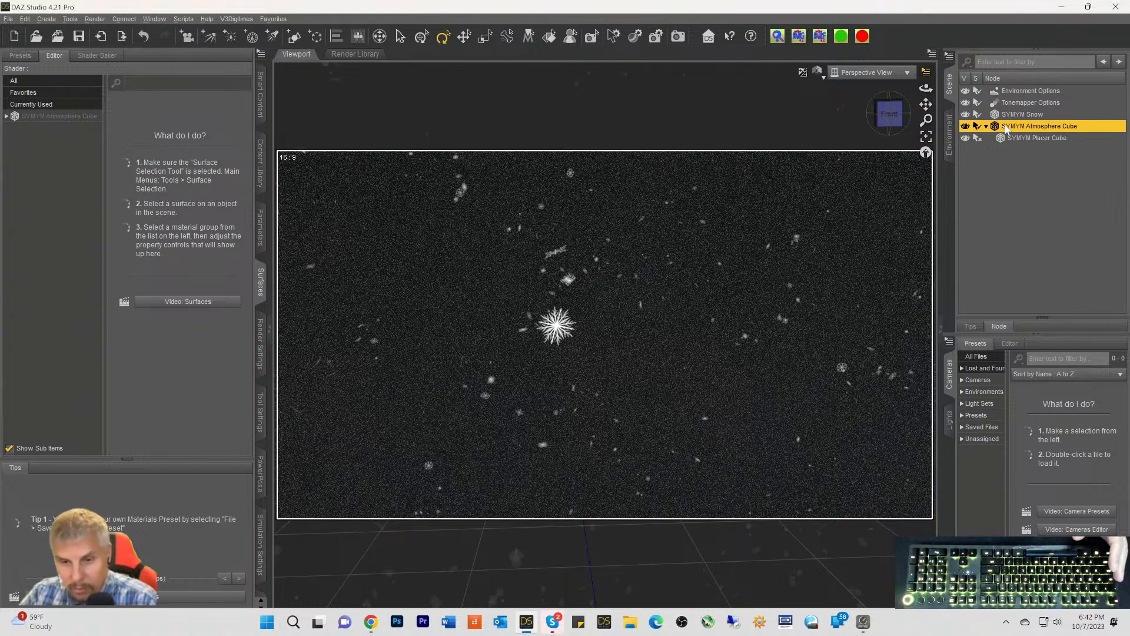
pyautogui.scroll(-4, 817, 240)
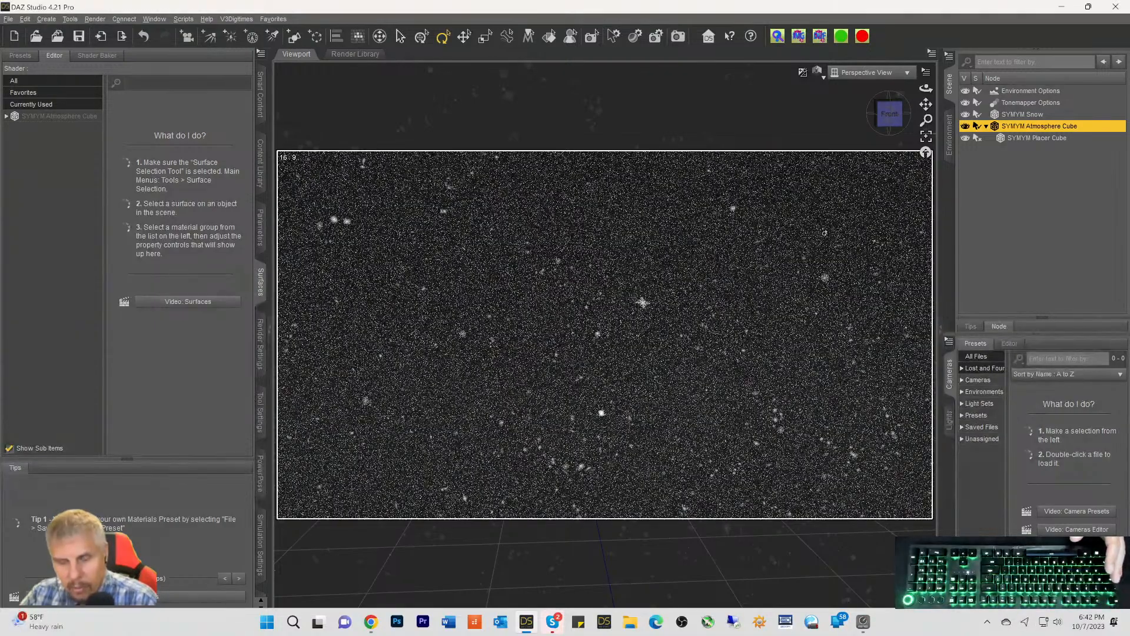
pyautogui.click(1029, 139)
pyautogui.doubleClick(177, 329)
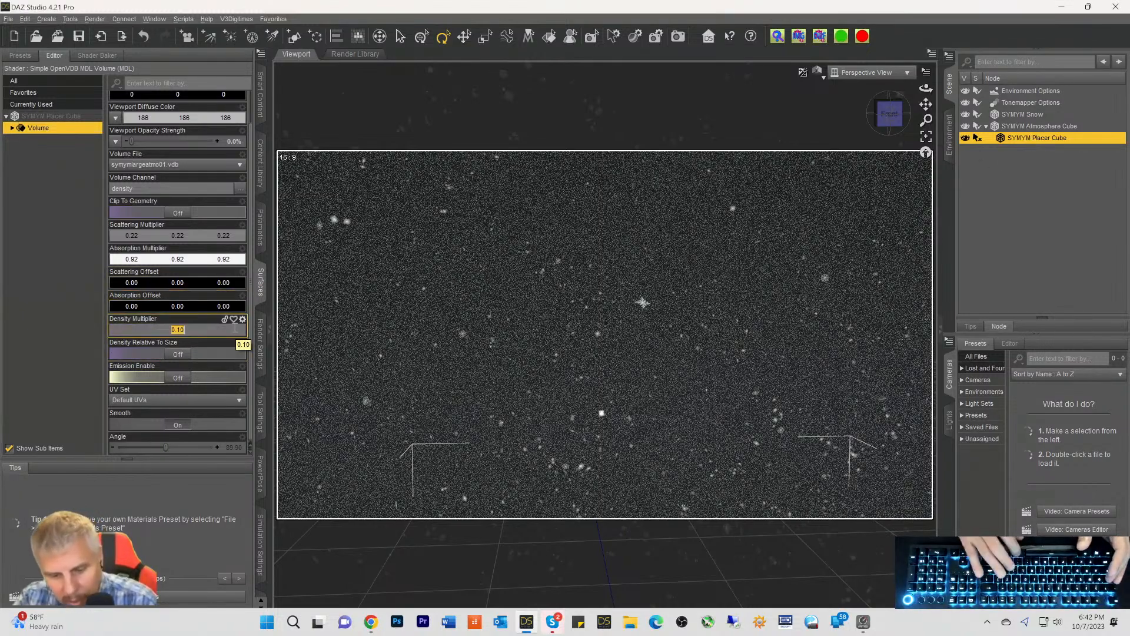
pyautogui.write('0.01')
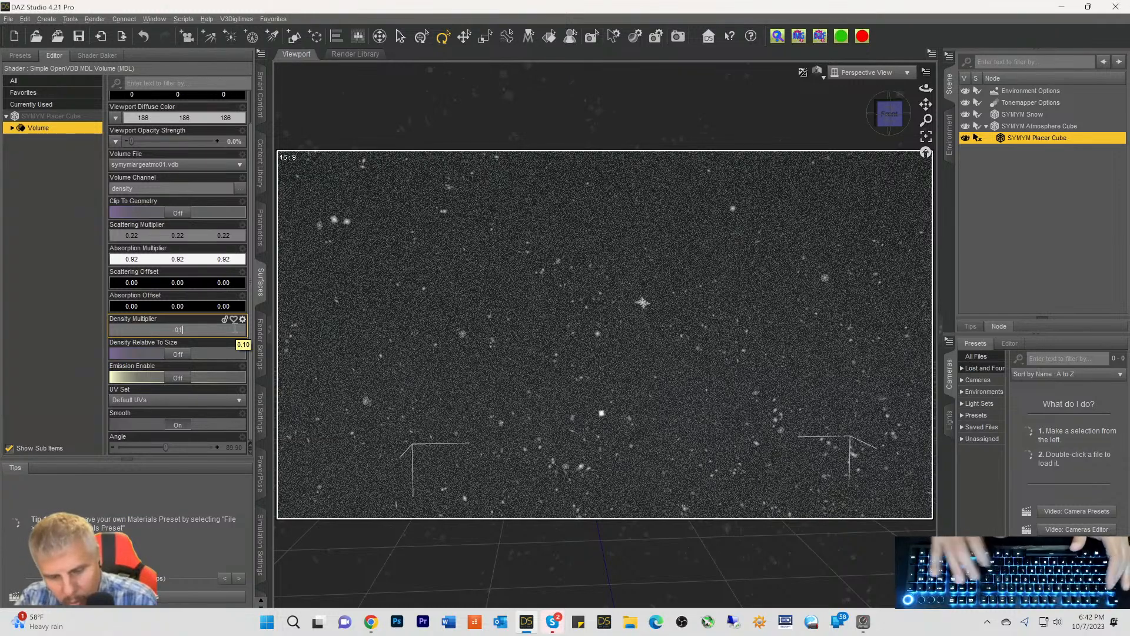
pyautogui.press('Return')
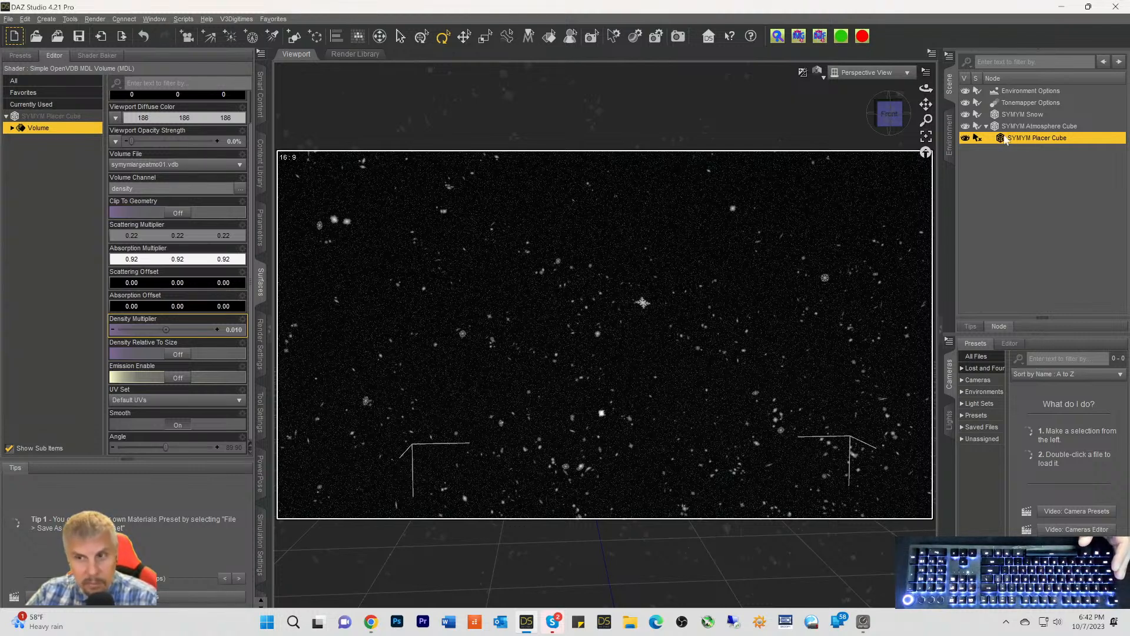
# Compare the snow with the SYMYM Placer Cube hidden and shown, and examine the combined effect from different distances
pyautogui.click(965, 138)
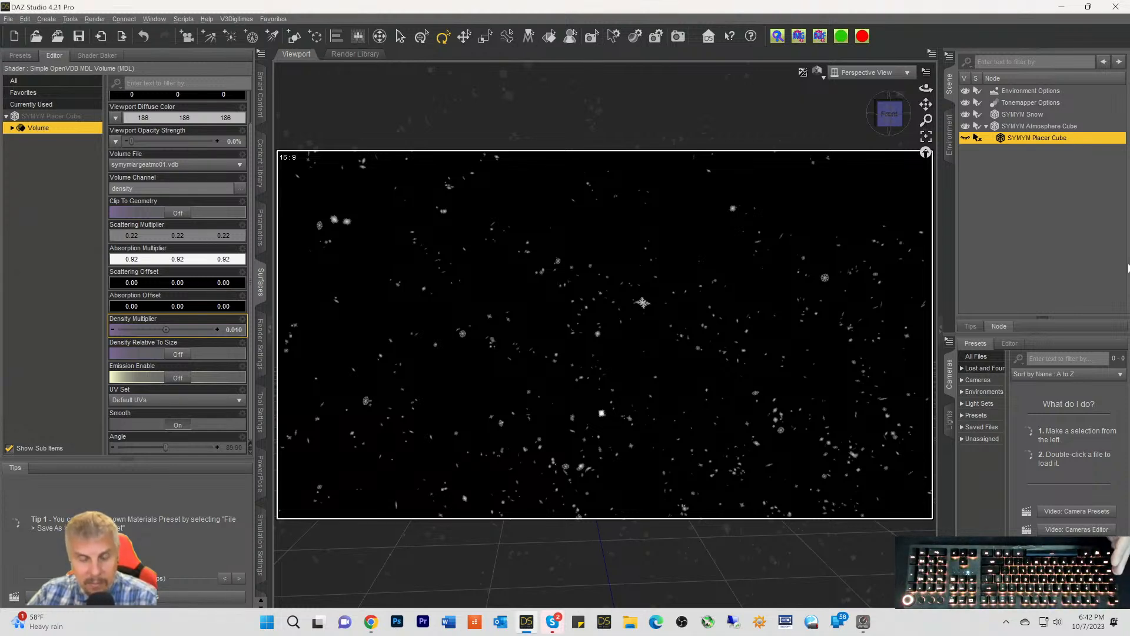
pyautogui.click(965, 138)
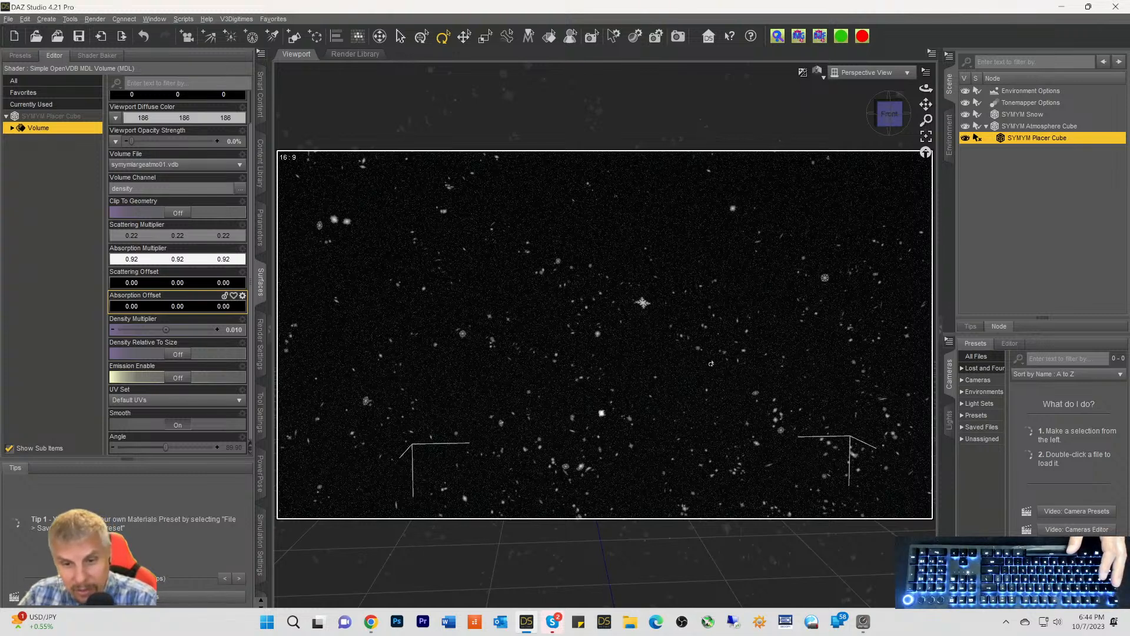
pyautogui.scroll(-2, 711, 362)
pyautogui.scroll(3, 709, 359)
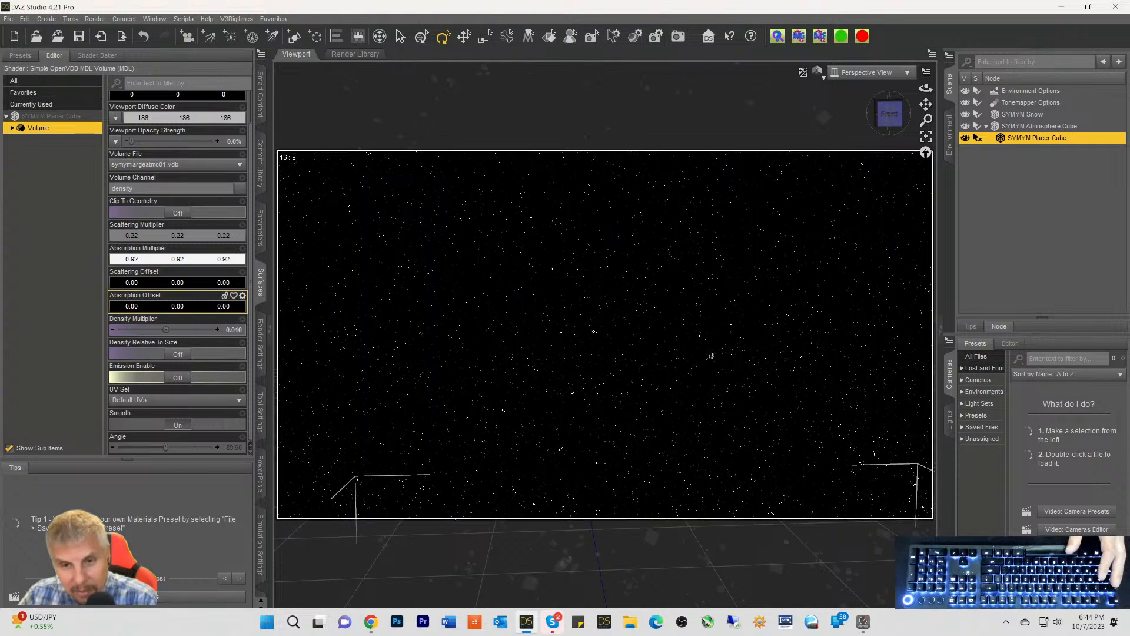
pyautogui.scroll(2, 711, 355)
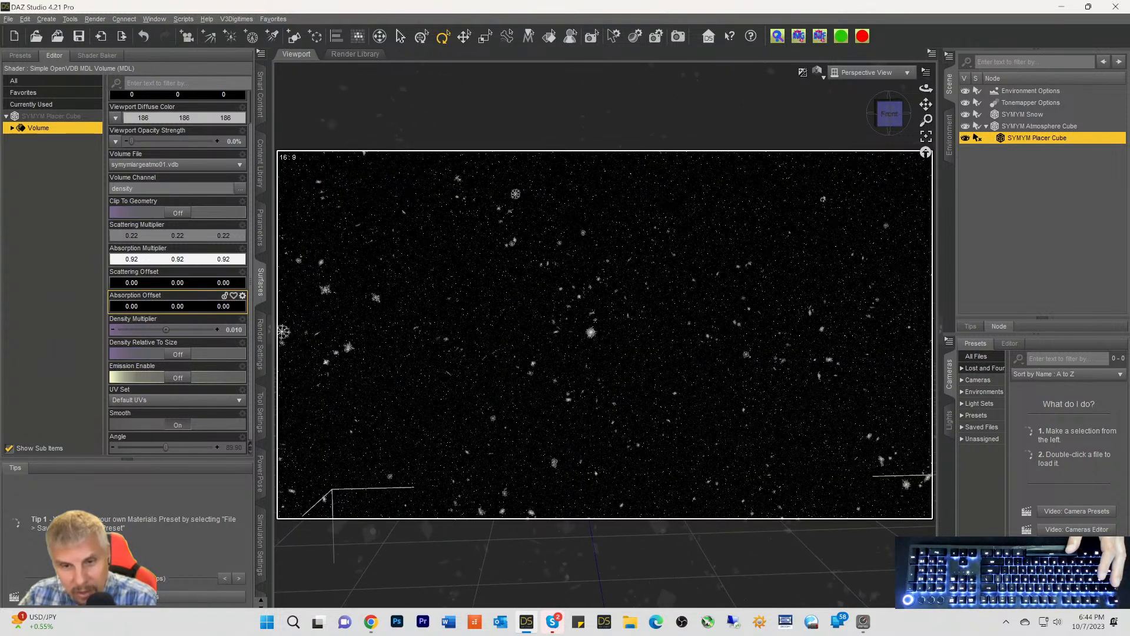
pyautogui.moveTo(926, 104); pyautogui.dragTo(932, 104)
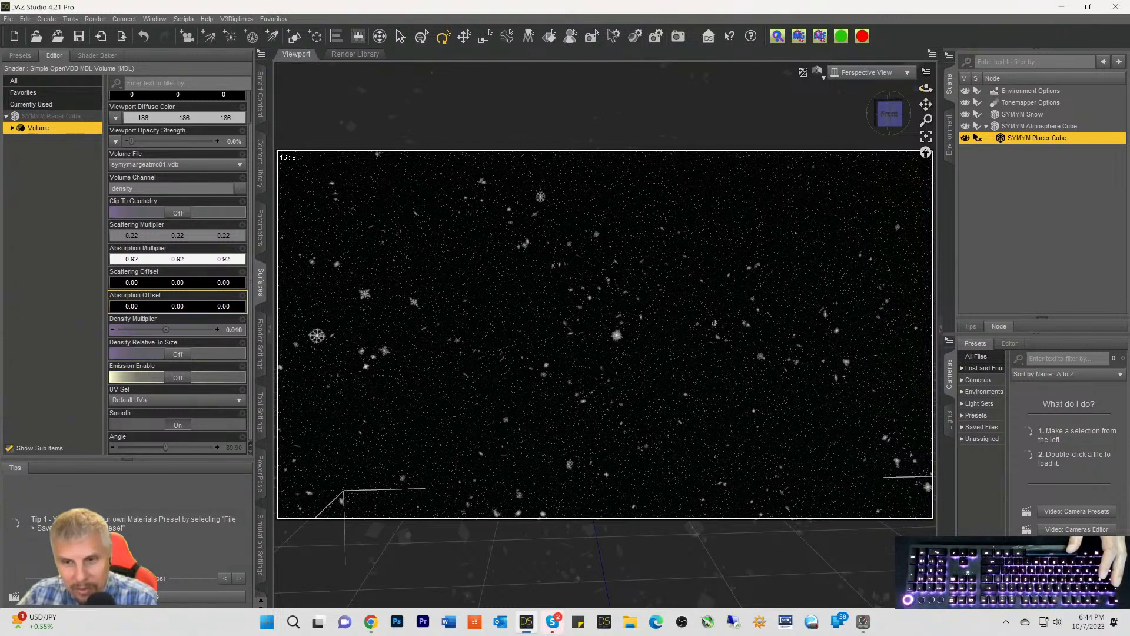
# Delete the SYMYM Atmosphere Cube and SYMYM Snow from the scene
pyautogui.keyDown('alt'); pyautogui.moveTo(576, 350); pyautogui.dragTo(587, 347); pyautogui.keyUp('alt')
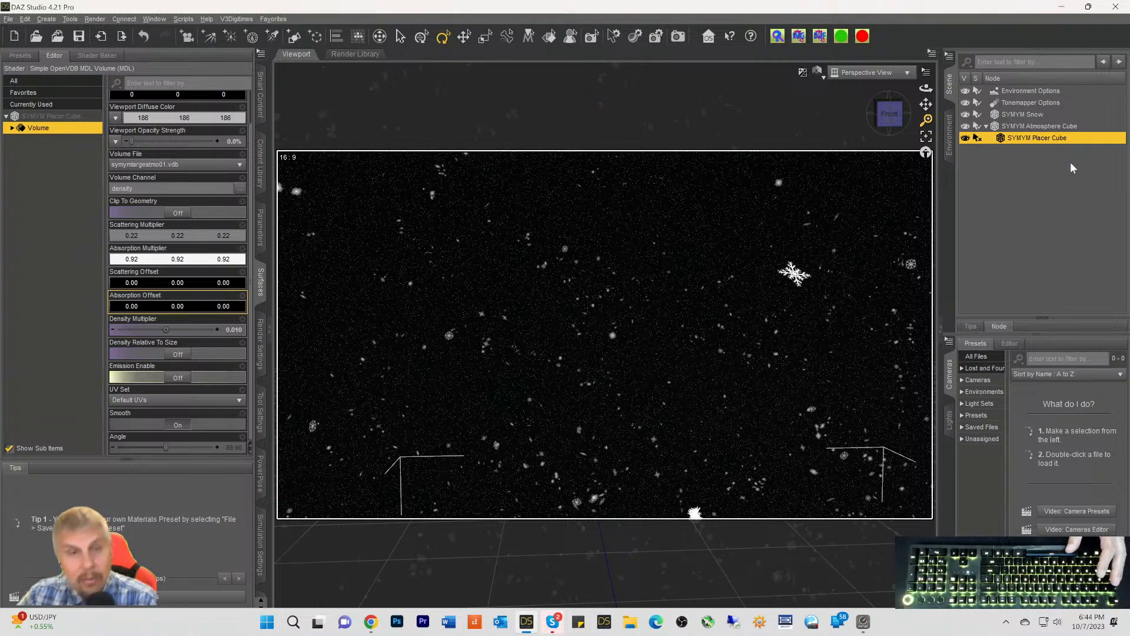
pyautogui.click(1004, 129)
pyautogui.keyDown('ctrl'); pyautogui.click(1007, 113); pyautogui.keyUp('ctrl')
pyautogui.press('Delete')
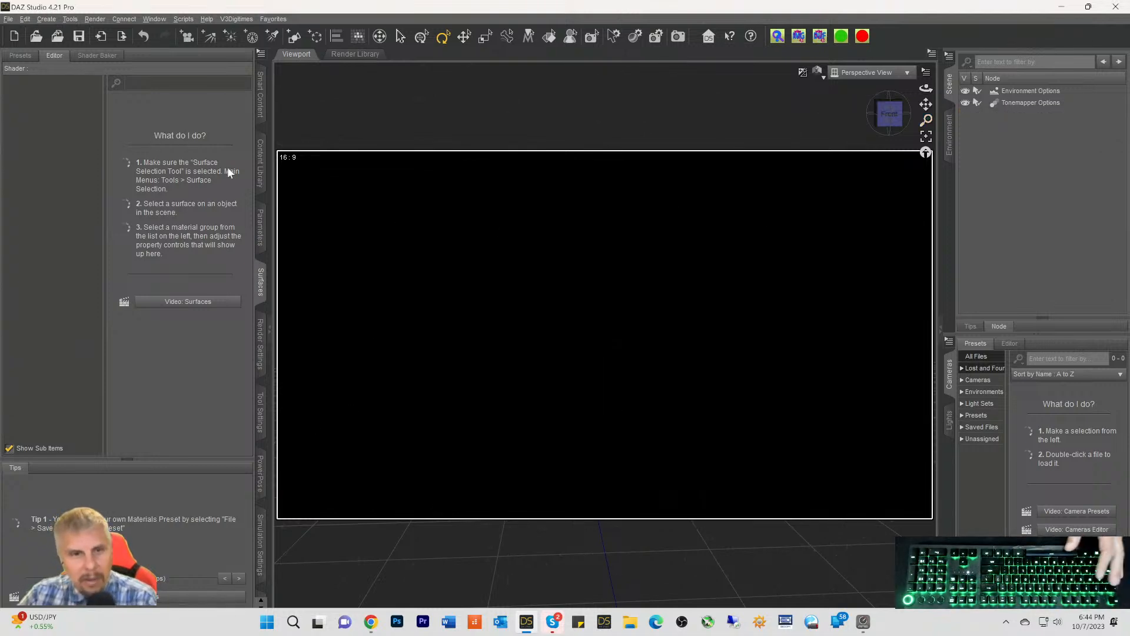
# Load the SYMYM Snowburst 01 prop from the SY Mysterious Magic VDB product and select it in the scene
pyautogui.click(260, 97)
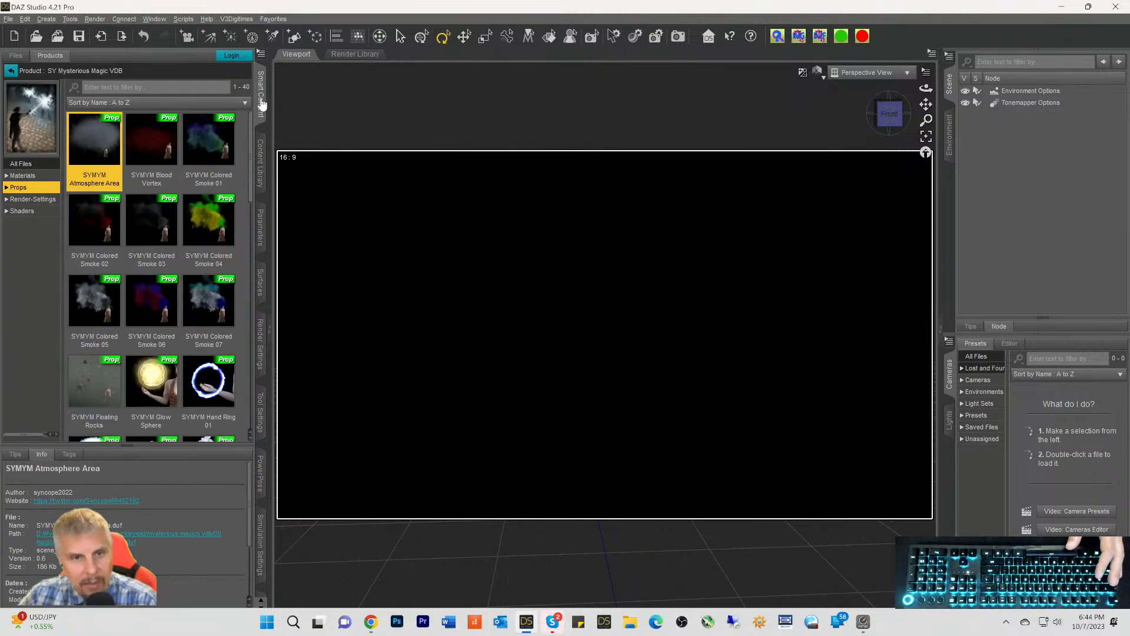
pyautogui.scroll(-8, 136, 285)
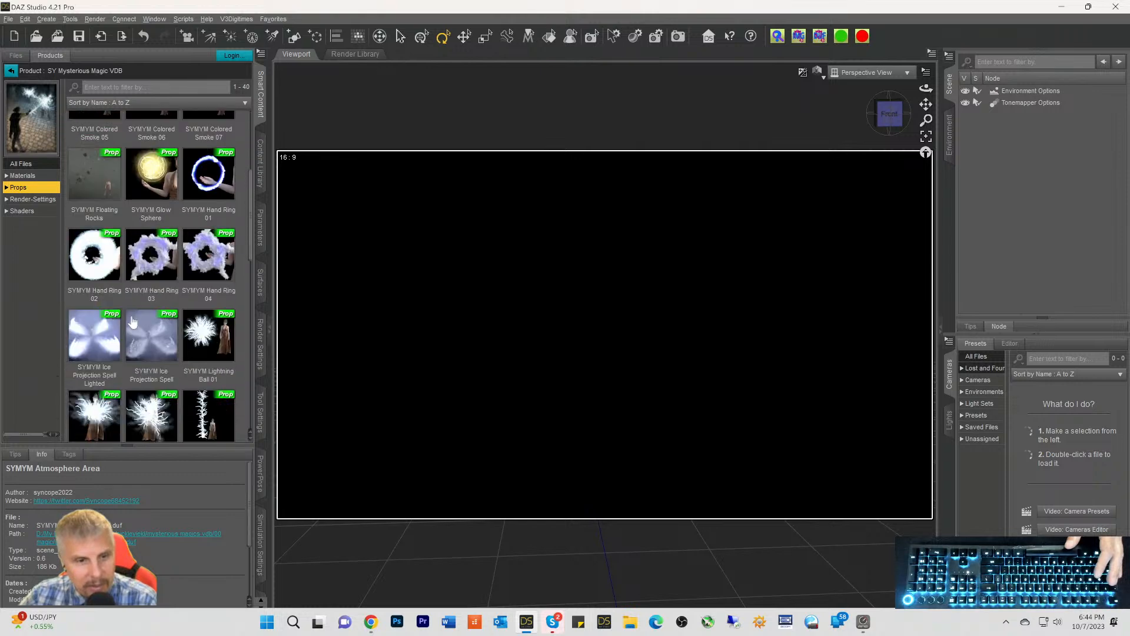
pyautogui.scroll(-10, 147, 316)
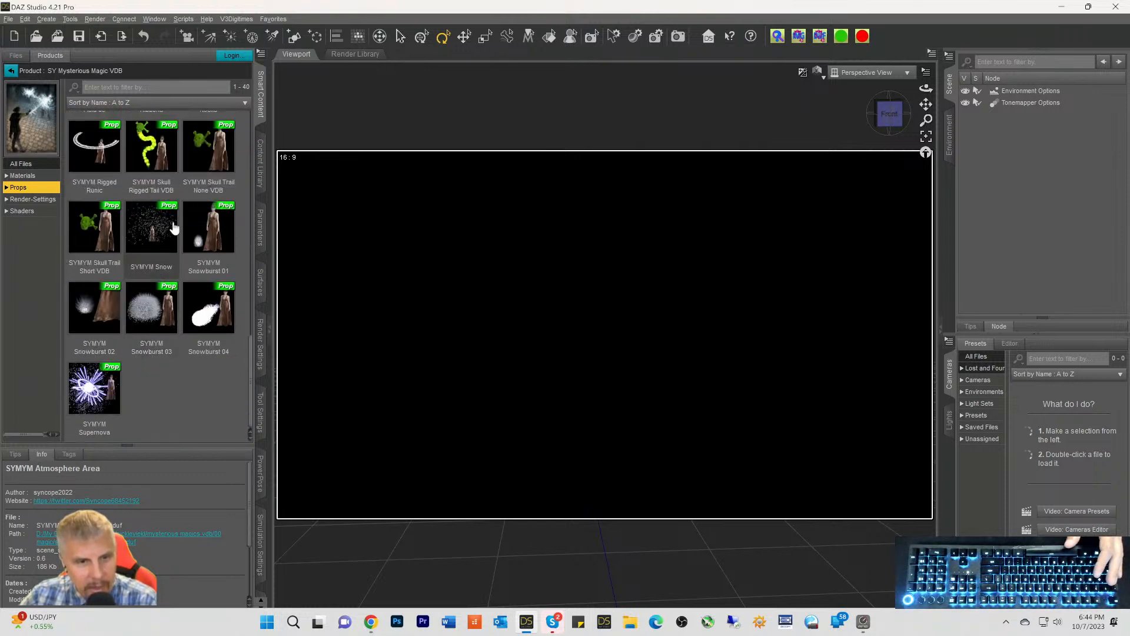
pyautogui.doubleClick(213, 234)
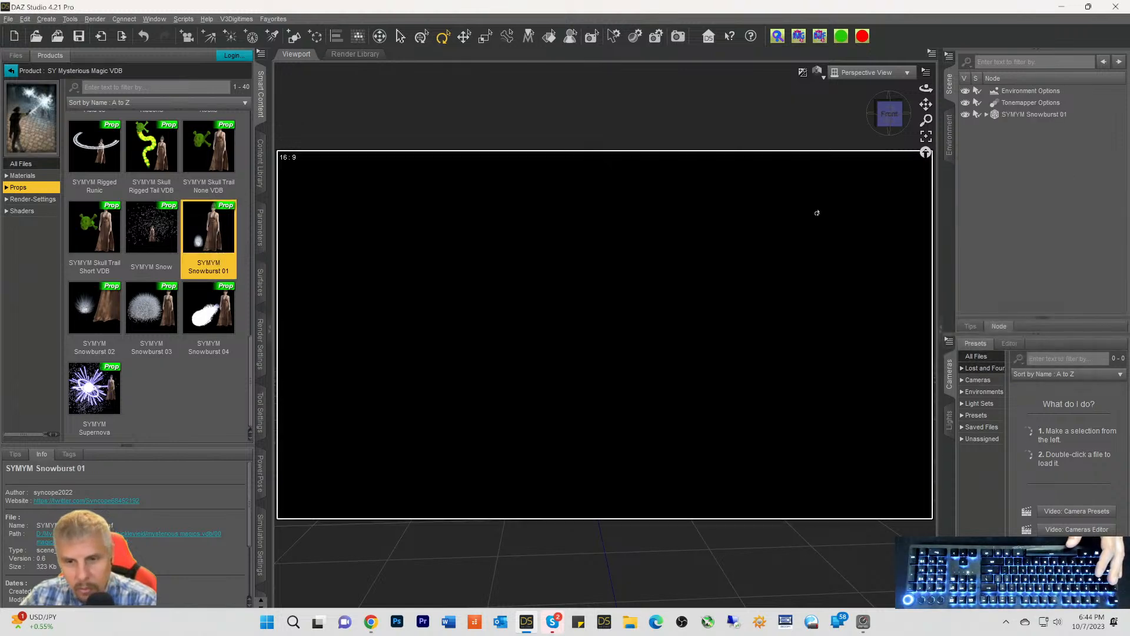
pyautogui.click(1005, 118)
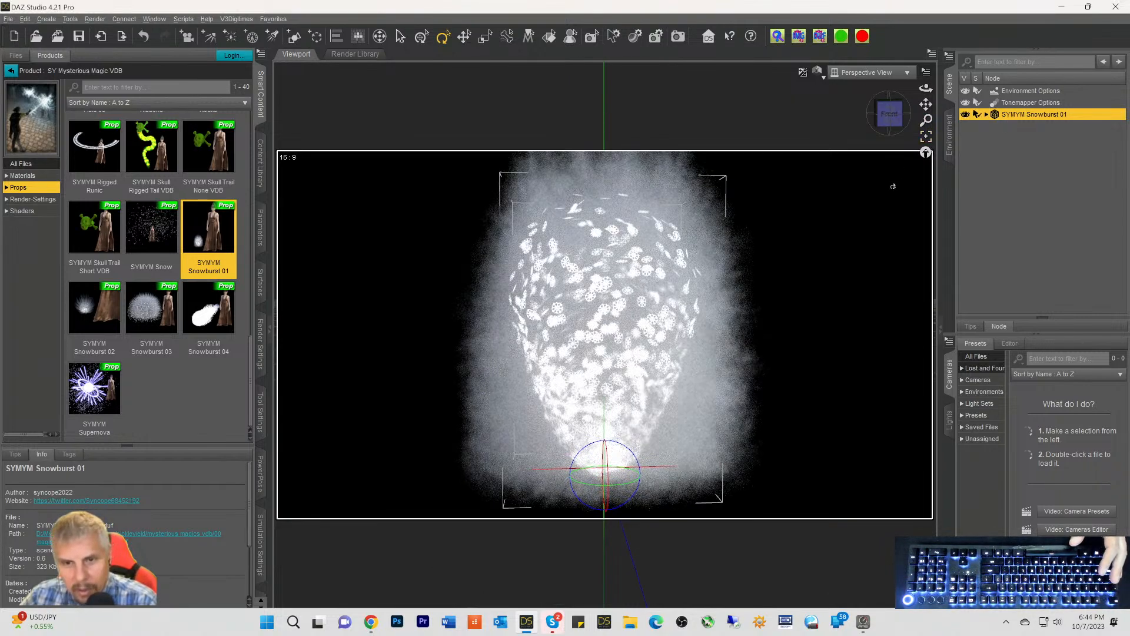
# Examine SYMYM Snowburst 01 from several angles and distances, including from below the floor
pyautogui.moveTo(889, 114); pyautogui.dragTo(883, 135)
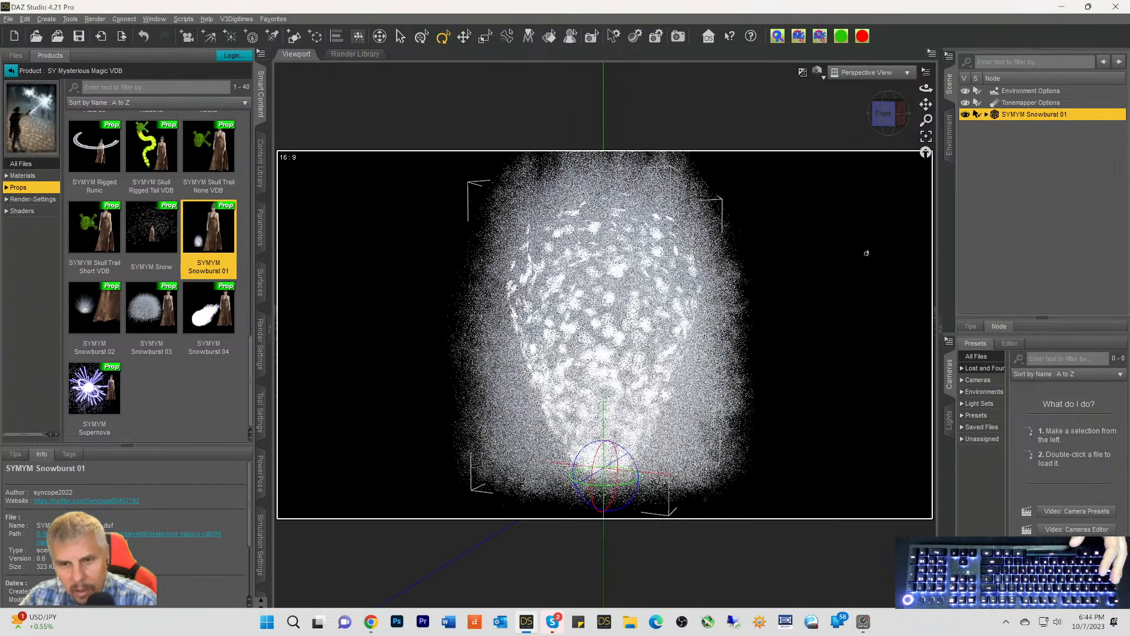
pyautogui.scroll(-3, 857, 269)
pyautogui.scroll(-5, 857, 268)
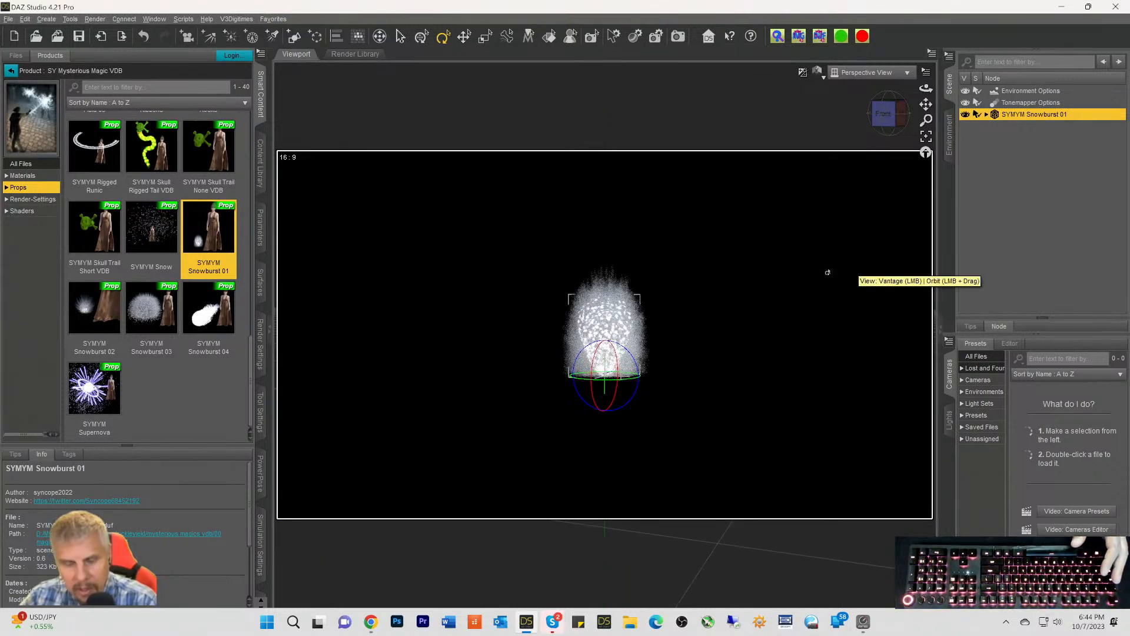
pyautogui.scroll(2, 851, 282)
pyautogui.scroll(6, 834, 338)
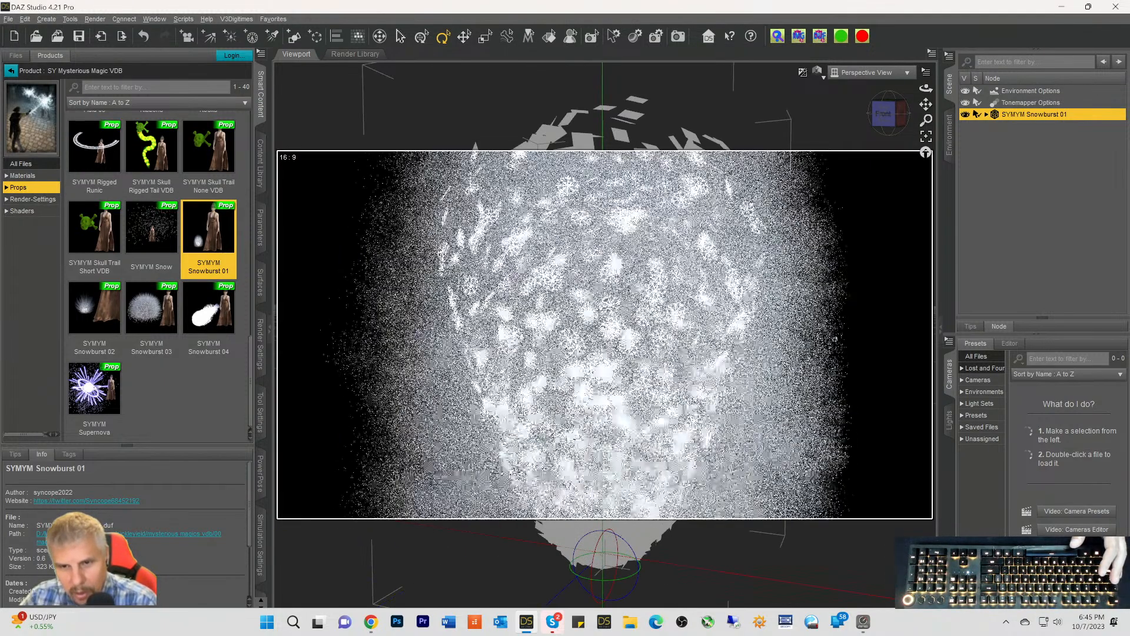
pyautogui.moveTo(881, 117); pyautogui.dragTo(883, 80)
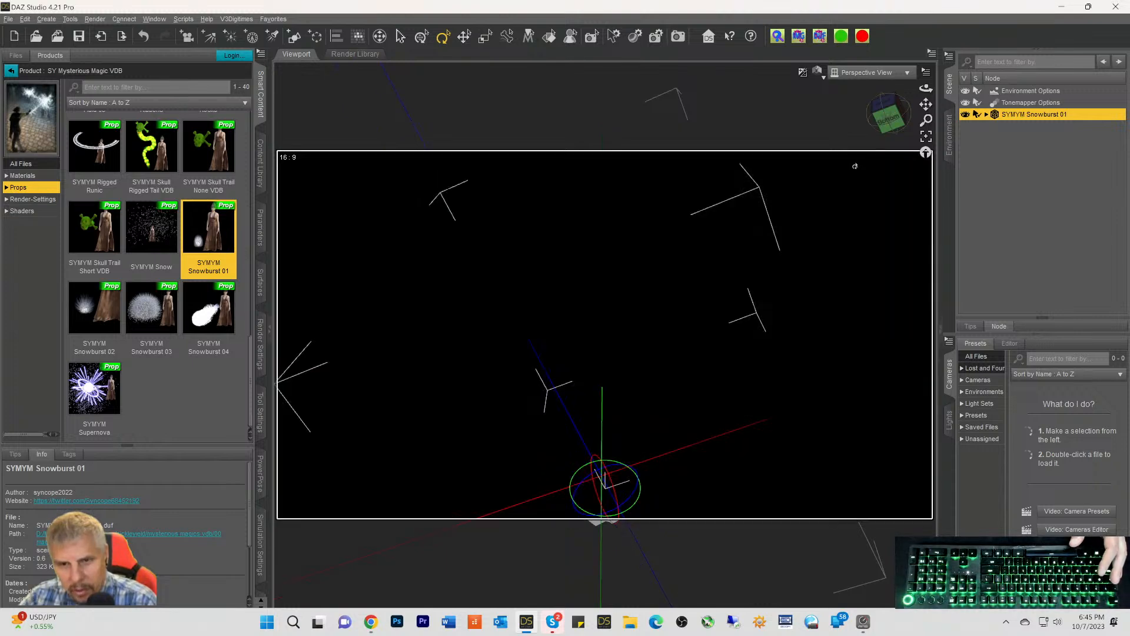
pyautogui.scroll(-6, 771, 348)
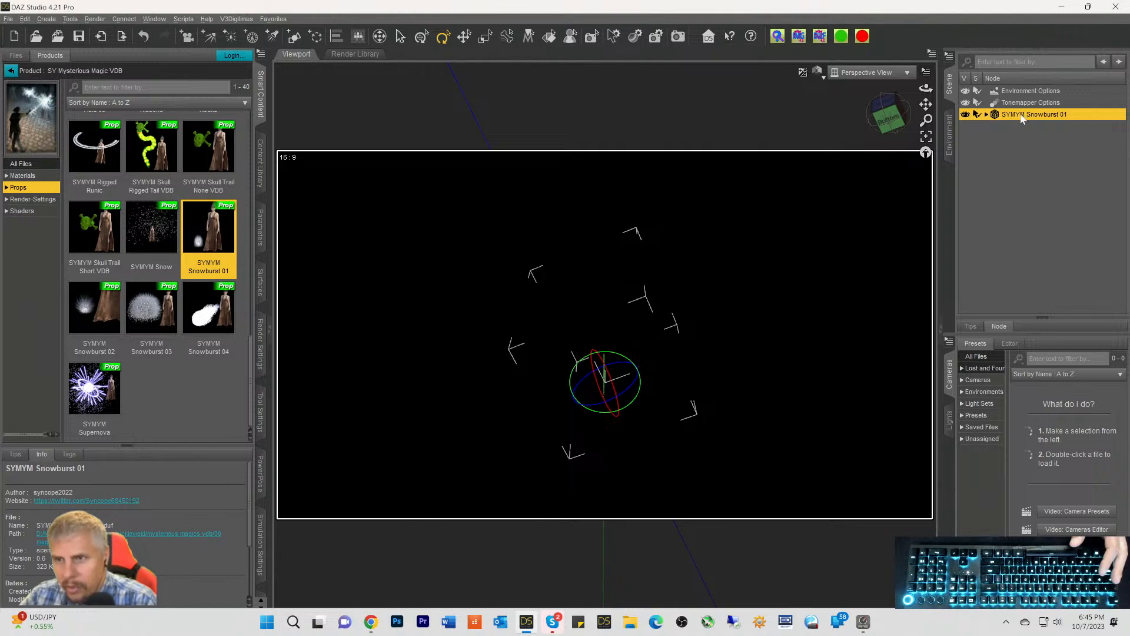
pyautogui.scroll(3, 782, 248)
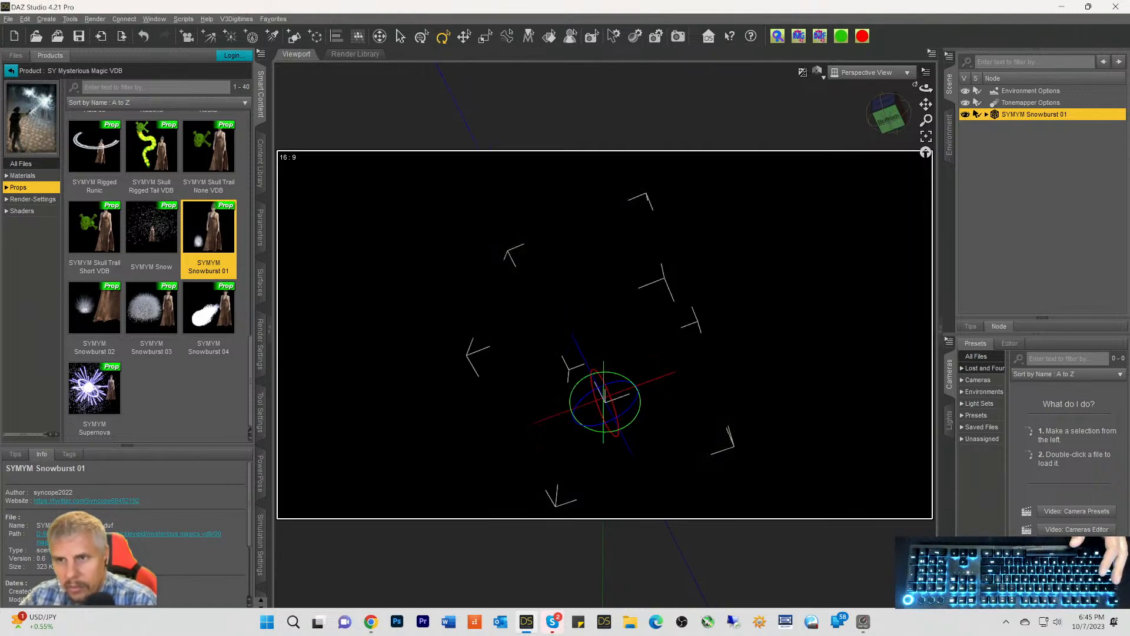
# Try hiding the viewport floor while viewing the snowburst from below, and turn the floor display back on
pyautogui.click(927, 73)
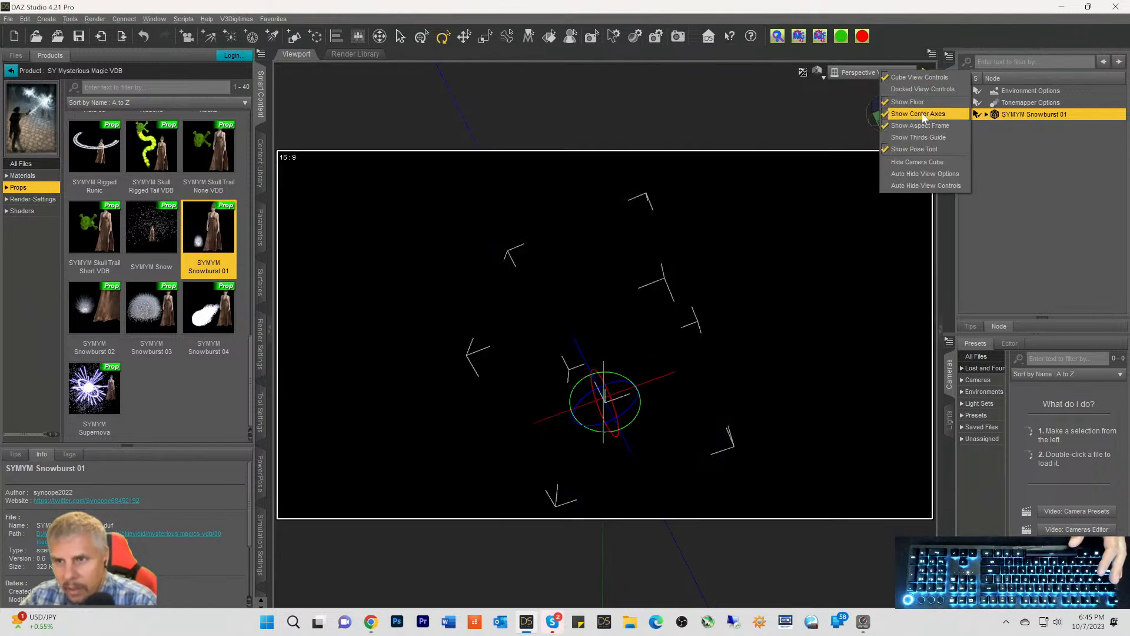
pyautogui.click(885, 103)
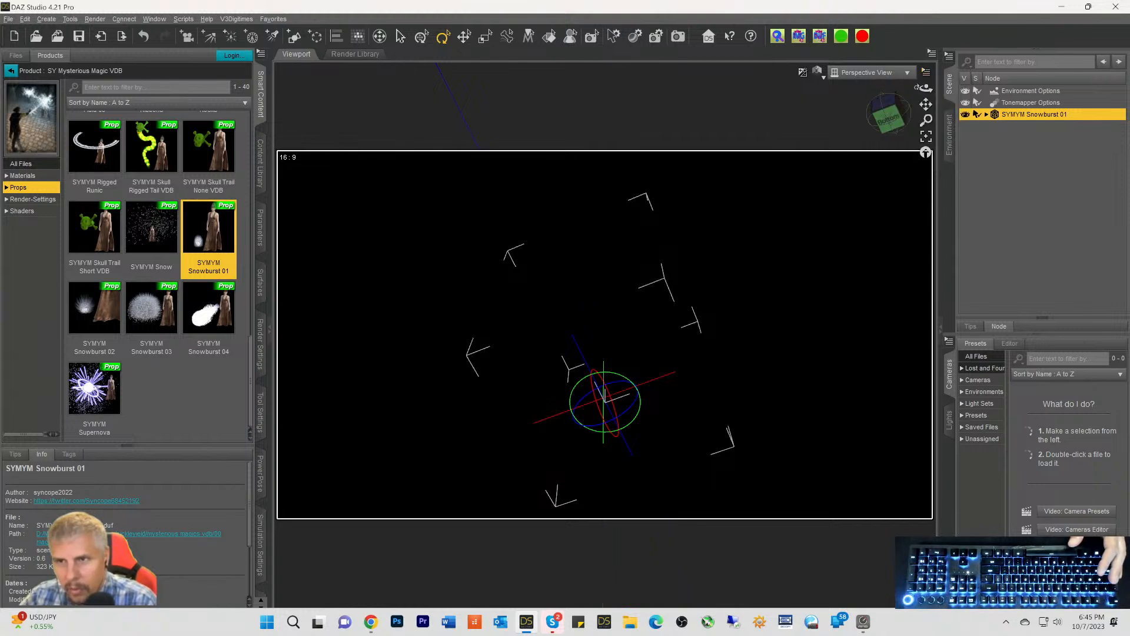
pyautogui.click(932, 71)
pyautogui.click(895, 101)
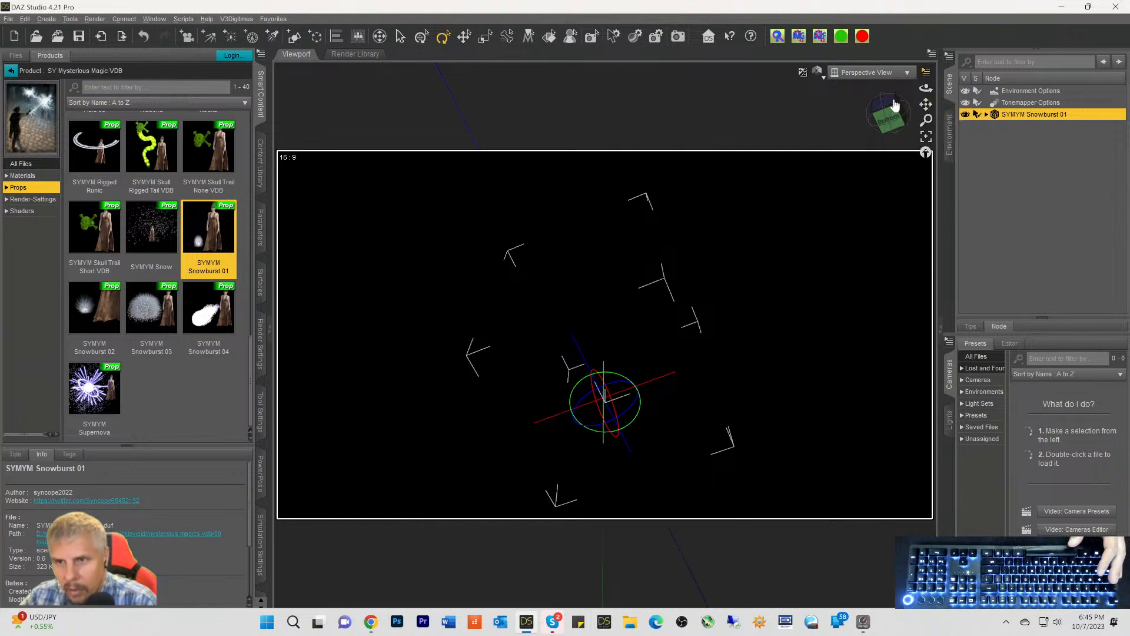
pyautogui.click(926, 73)
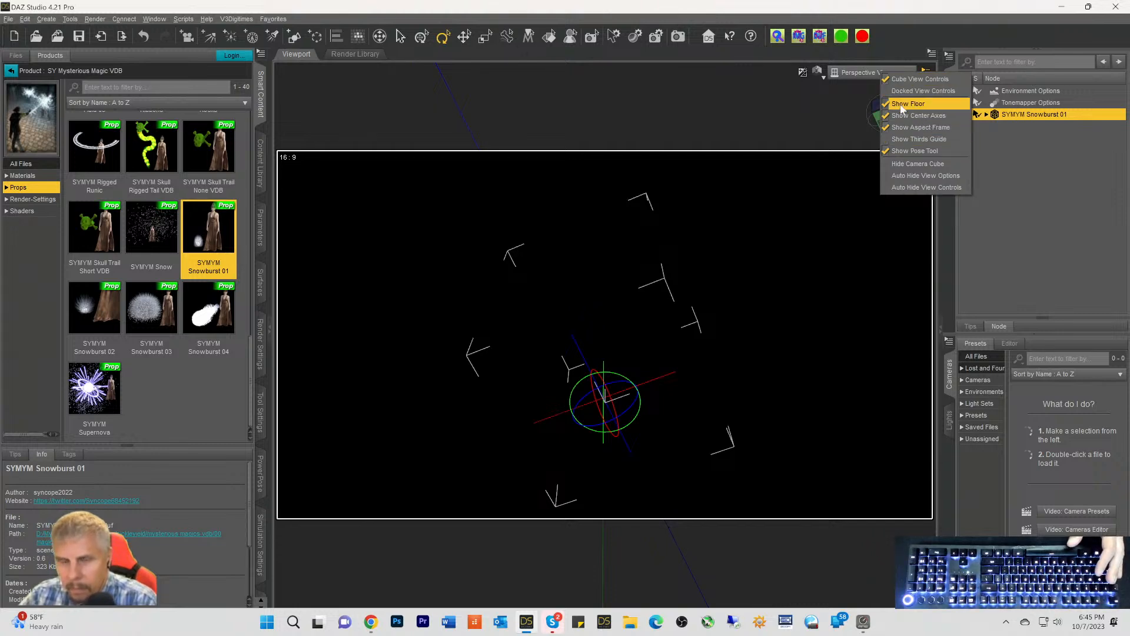
pyautogui.click(889, 33)
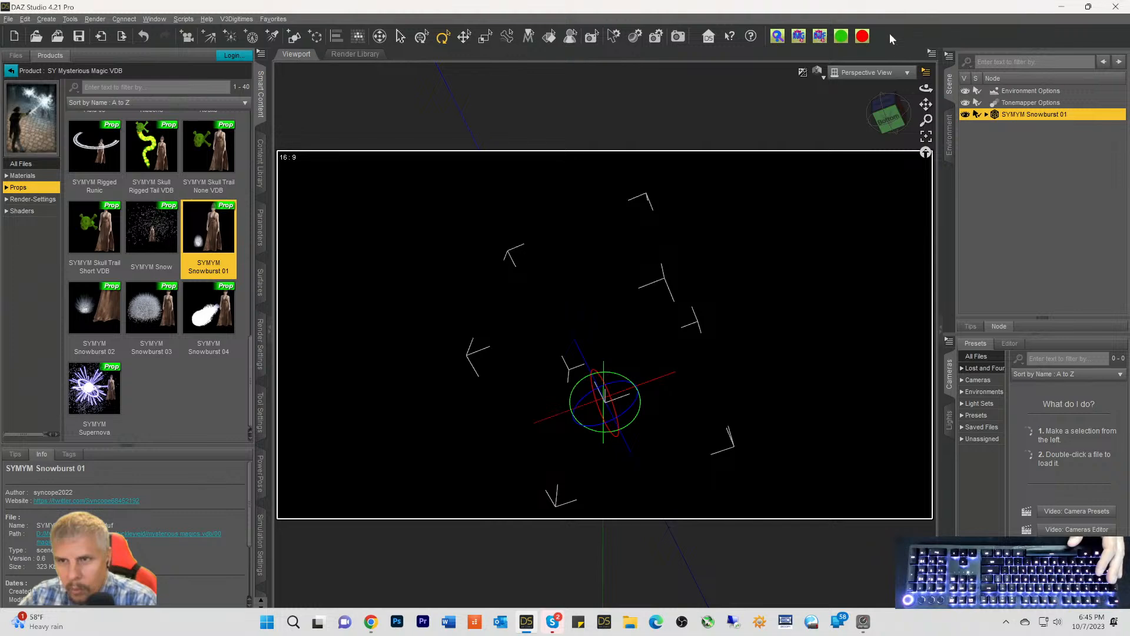
# Turn off Draw Ground in the Environment Options and check the snowburst from below and behind
pyautogui.click(899, 108)
pyautogui.moveTo(899, 107)
pyautogui.mouseDown()
pyautogui.moveTo(899, 139)
pyautogui.moveTo(881, 121)
pyautogui.mouseUp()
pyautogui.click(1018, 92)
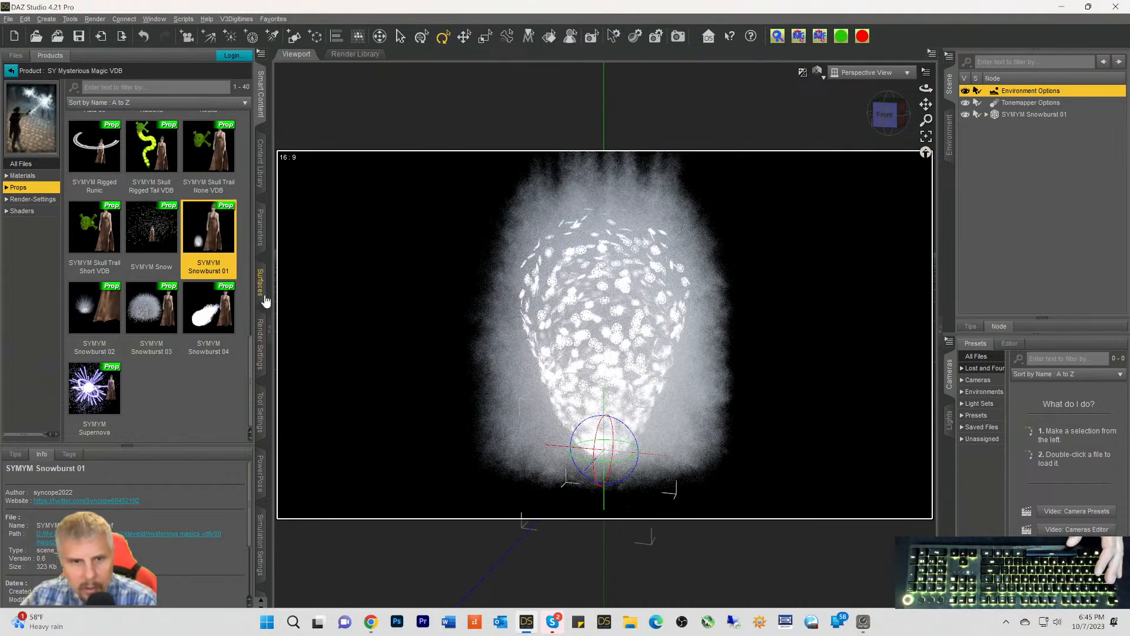
pyautogui.click(262, 235)
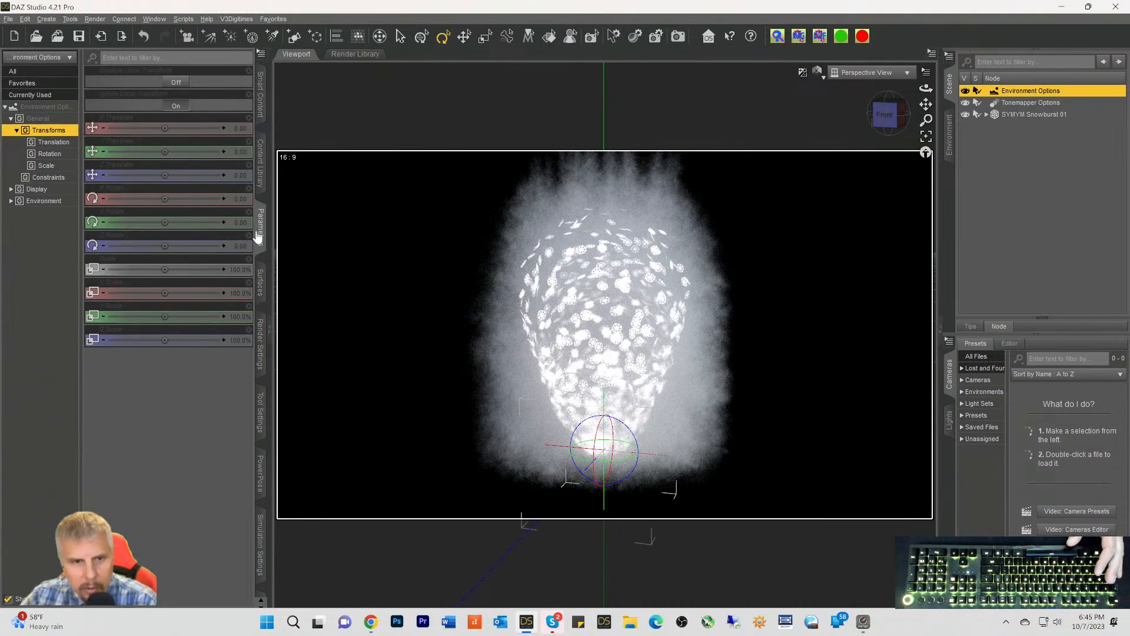
pyautogui.click(33, 108)
pyautogui.scroll(-15, 160, 353)
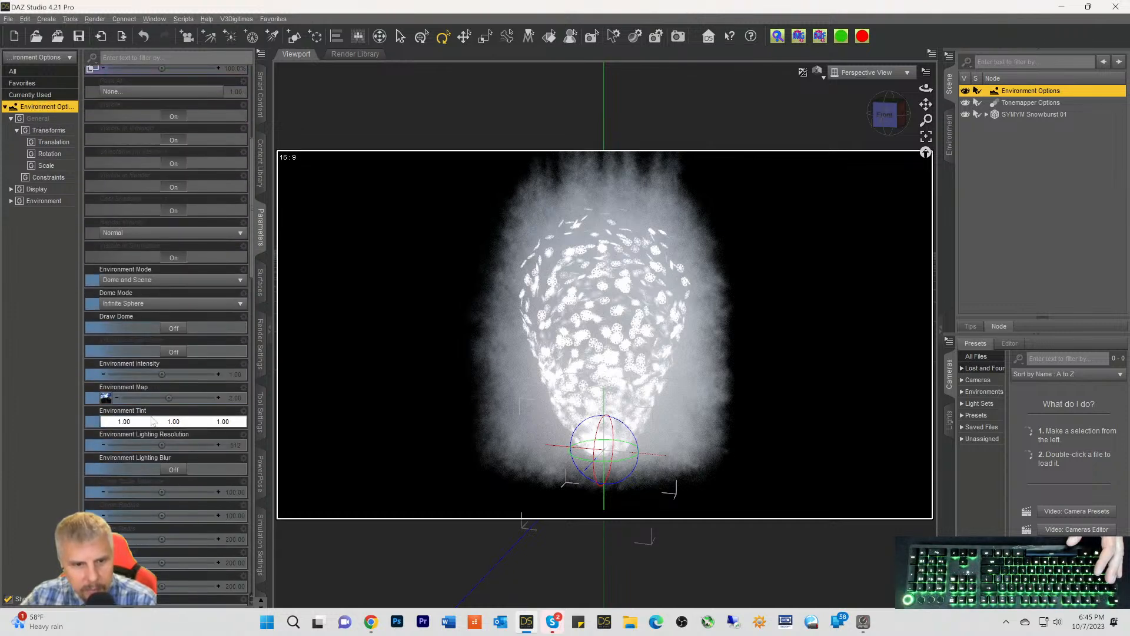
pyautogui.scroll(-10, 158, 420)
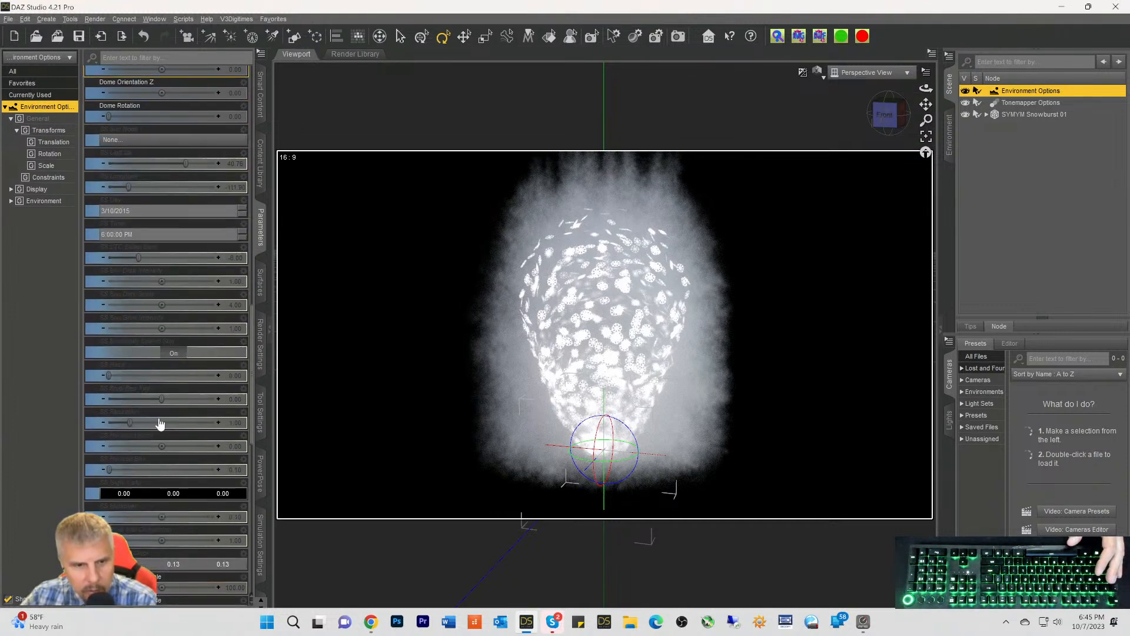
pyautogui.scroll(-10, 159, 418)
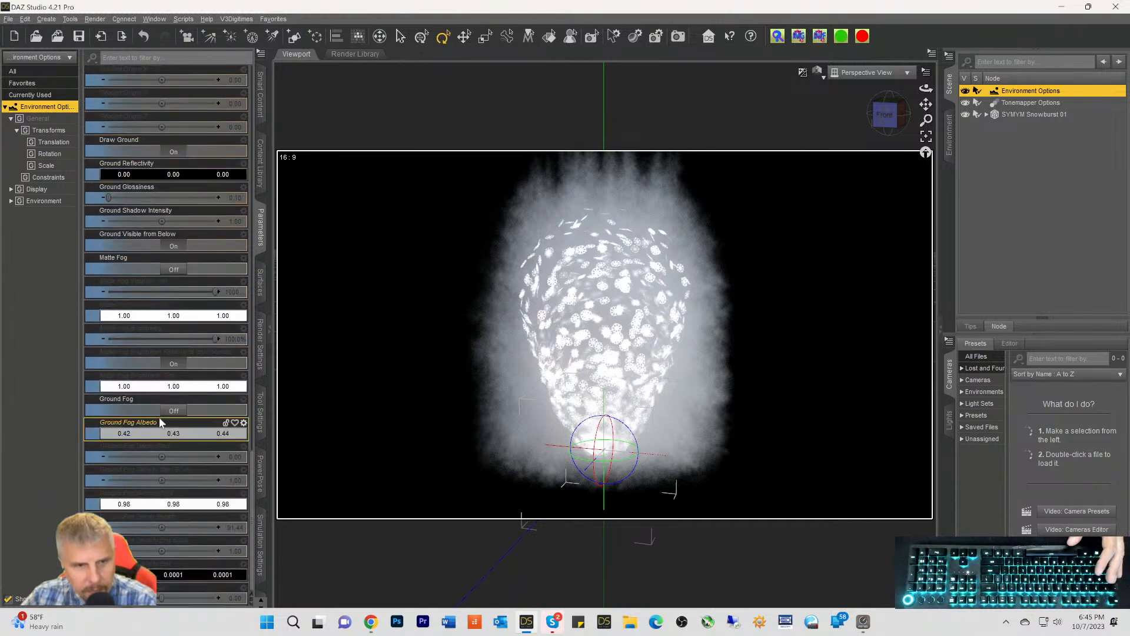
pyautogui.click(173, 223)
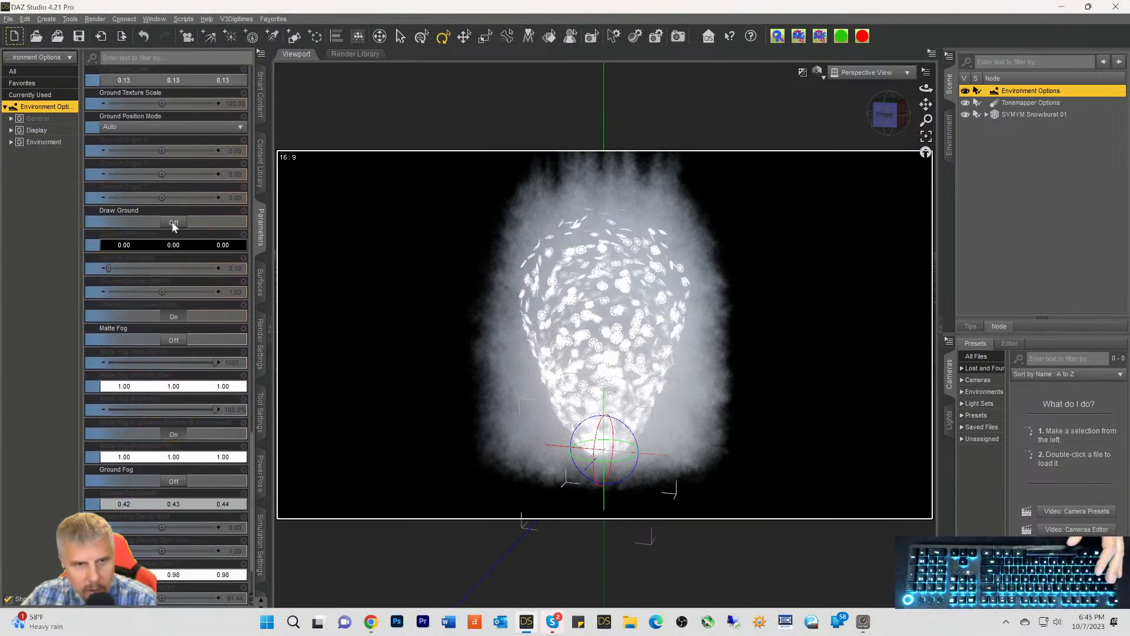
pyautogui.moveTo(886, 115)
pyautogui.mouseDown()
pyautogui.moveTo(903, 94)
pyautogui.moveTo(892, 118)
pyautogui.moveTo(893, 100)
pyautogui.mouseUp()
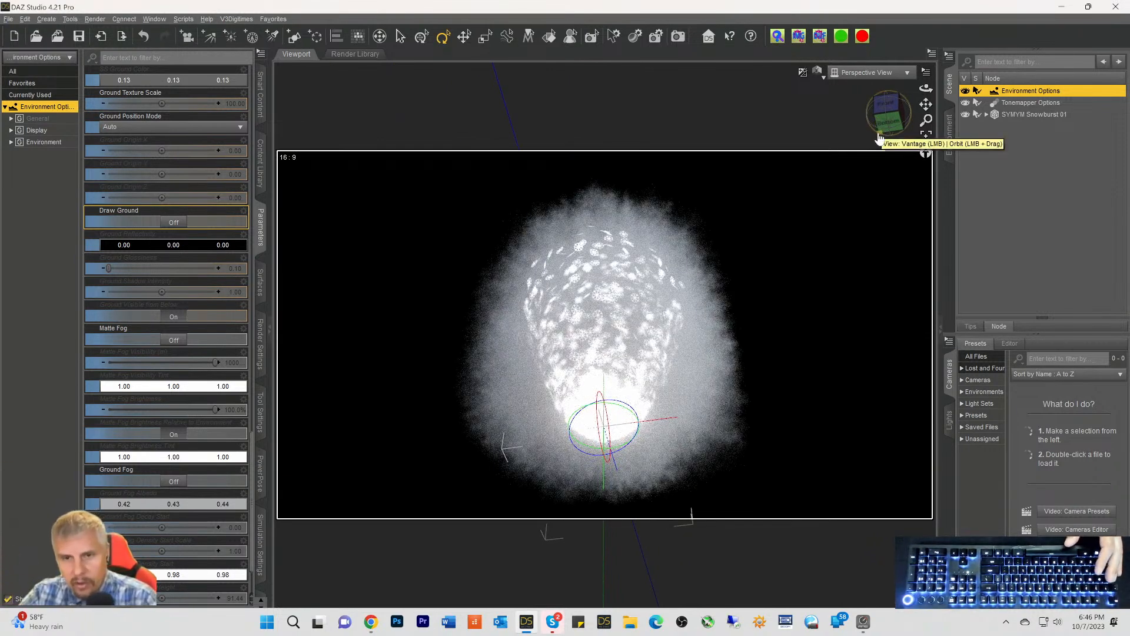
pyautogui.moveTo(883, 131)
pyautogui.mouseDown()
pyautogui.moveTo(837, 150)
pyautogui.moveTo(905, 144)
pyautogui.mouseUp()
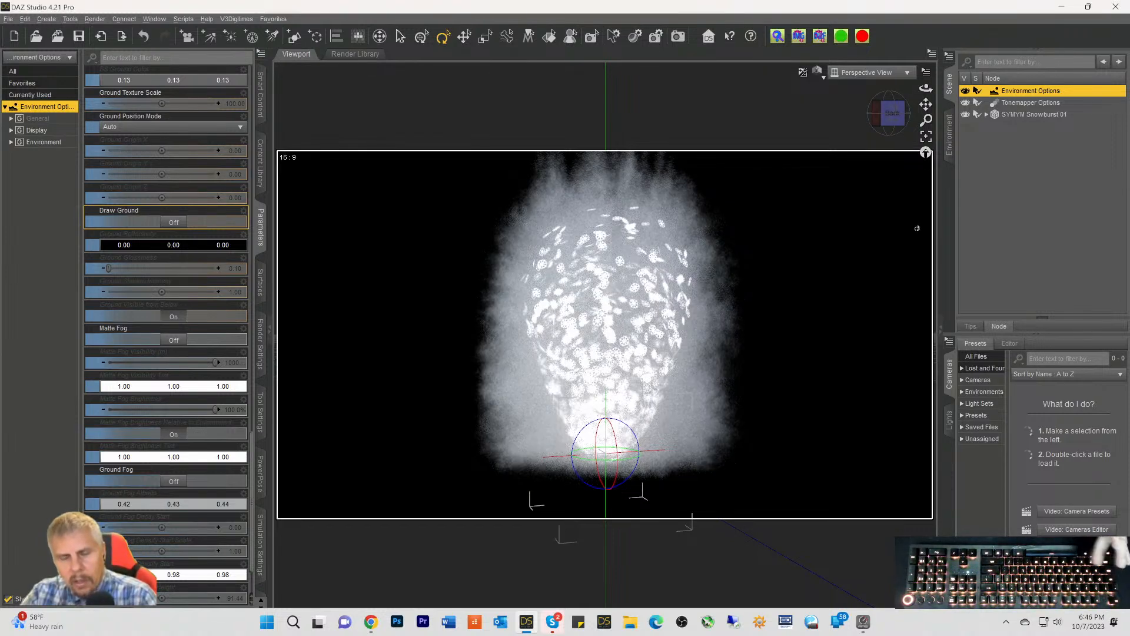
# Select the SYMYM Placer Cube inside SYMYM Snowburst 01 and rotate it to about 178.5 degrees around Z
pyautogui.click(1031, 115)
pyautogui.click(987, 114)
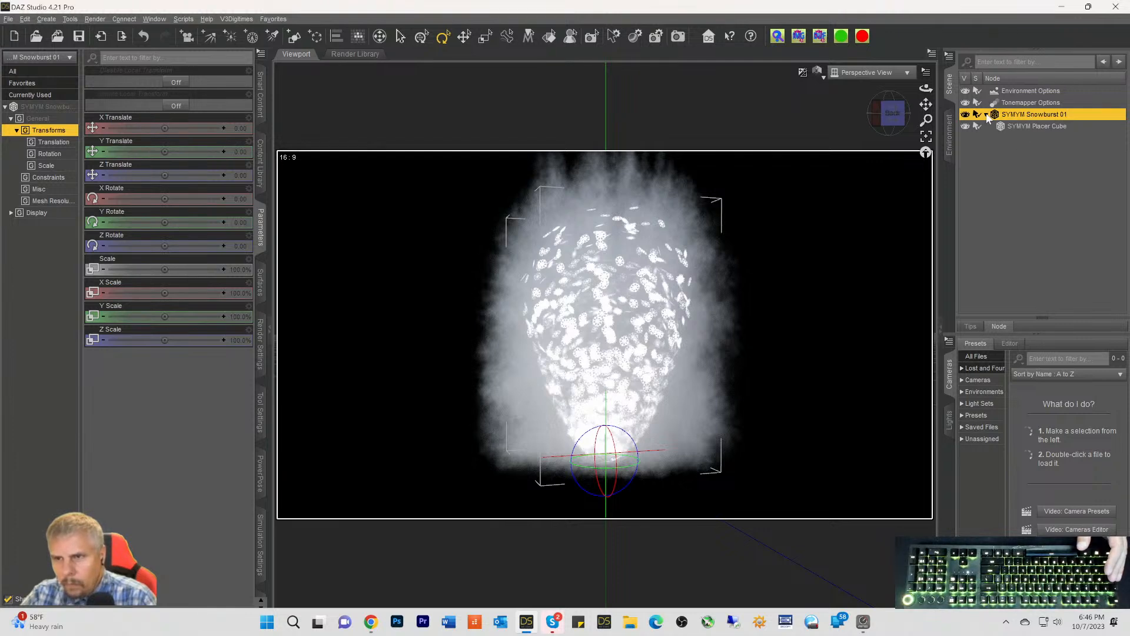
pyautogui.click(1036, 126)
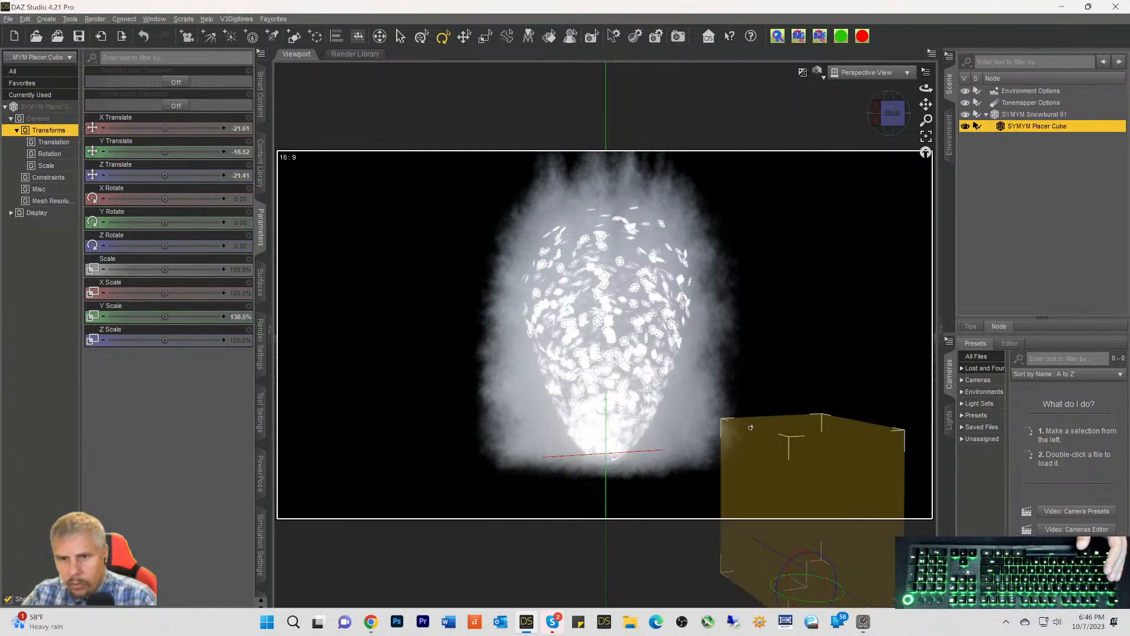
pyautogui.moveTo(796, 562); pyautogui.dragTo(860, 567)
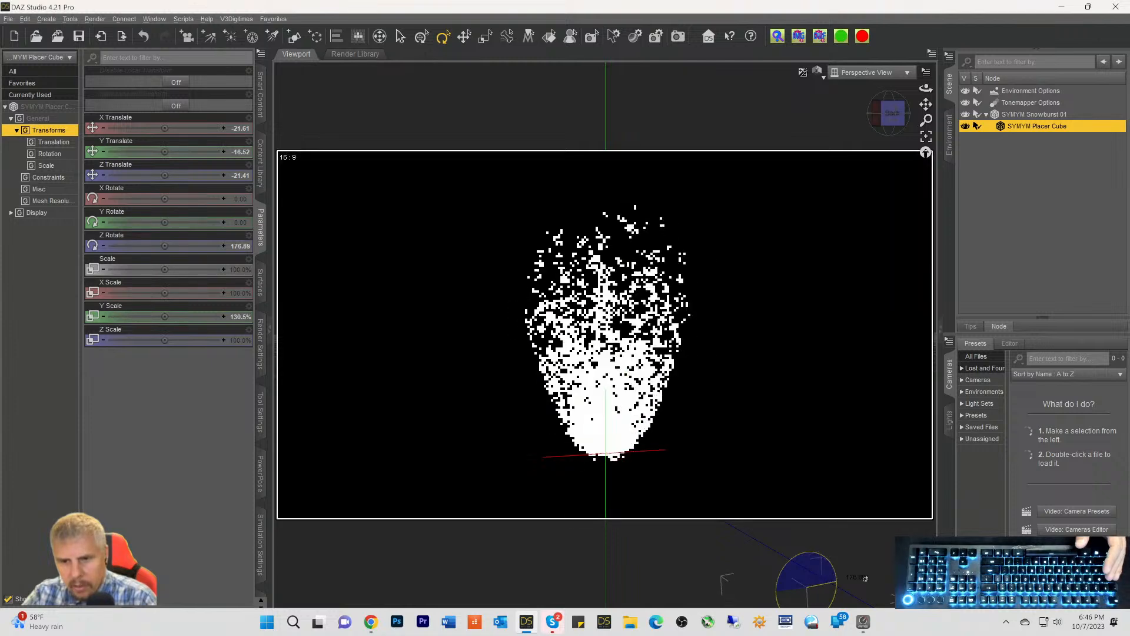
# Move the rotated SYMYM Placer Cube back over the snowflakes, with Y Translate about 56.49 and X Translate about 21.90
pyautogui.click(464, 36)
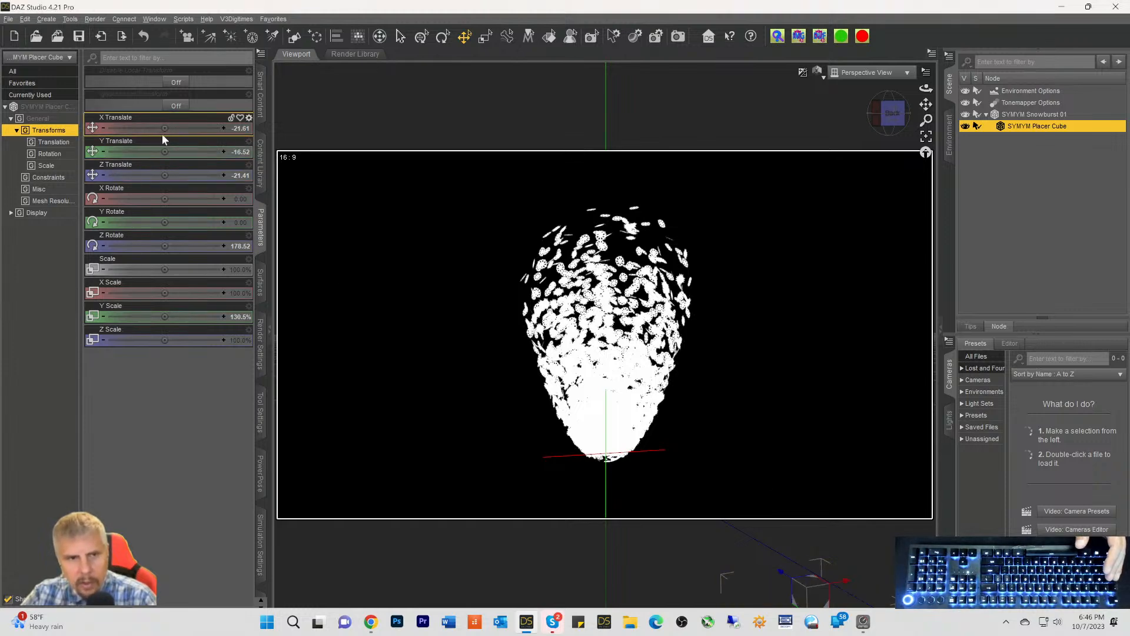
pyautogui.moveTo(163, 152); pyautogui.dragTo(189, 151)
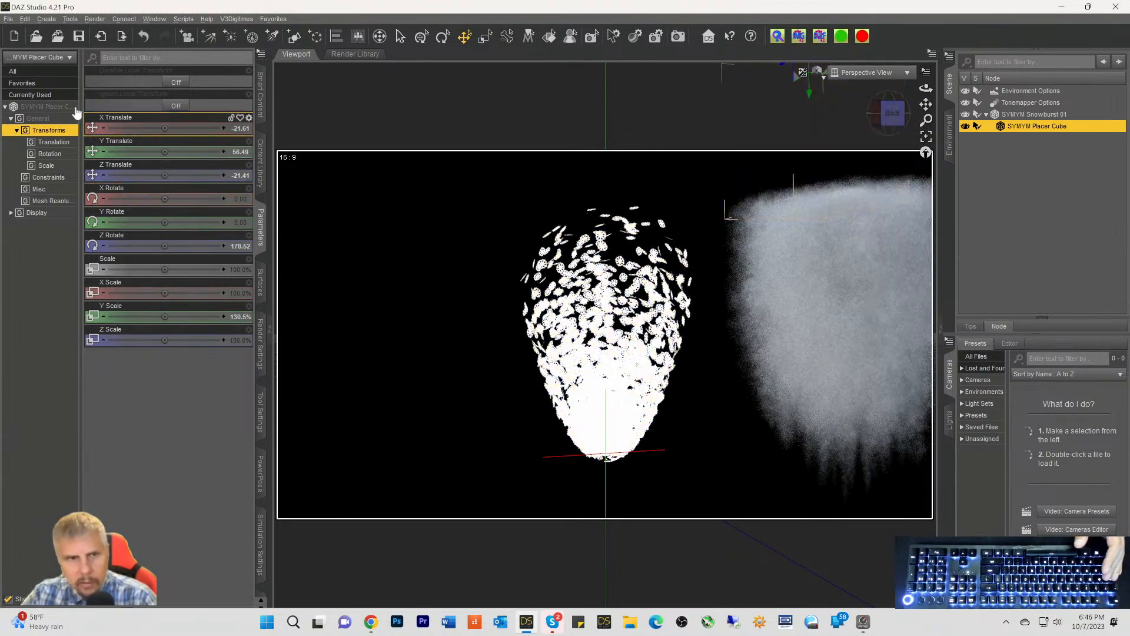
pyautogui.moveTo(163, 128); pyautogui.dragTo(189, 127)
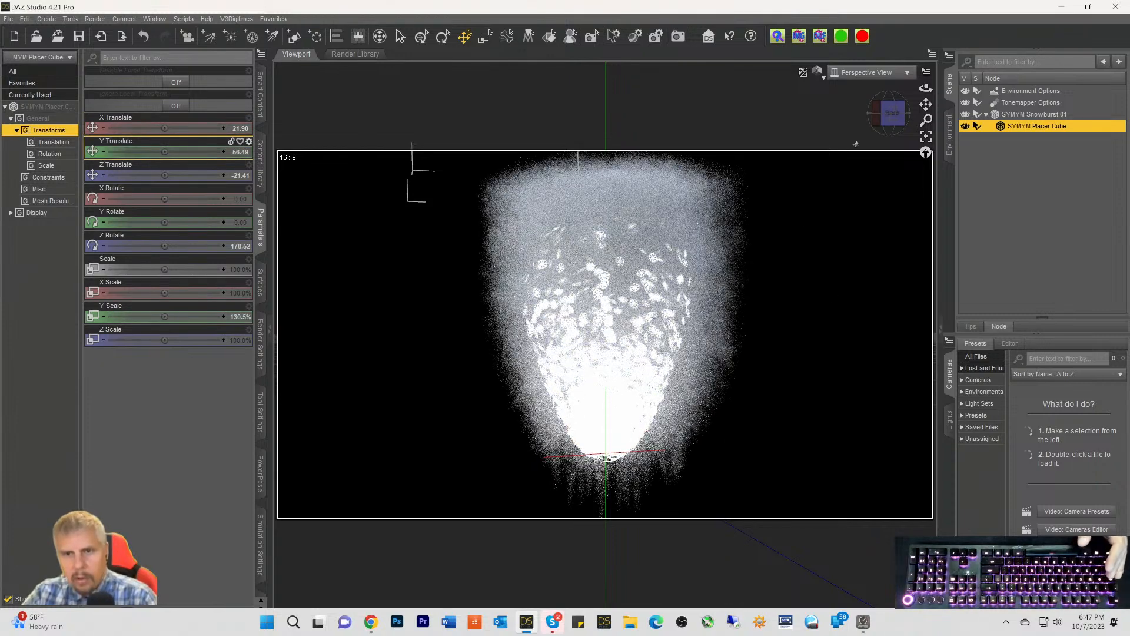
pyautogui.moveTo(890, 113)
pyautogui.mouseDown()
pyautogui.moveTo(891, 98)
pyautogui.moveTo(881, 126)
pyautogui.mouseUp()
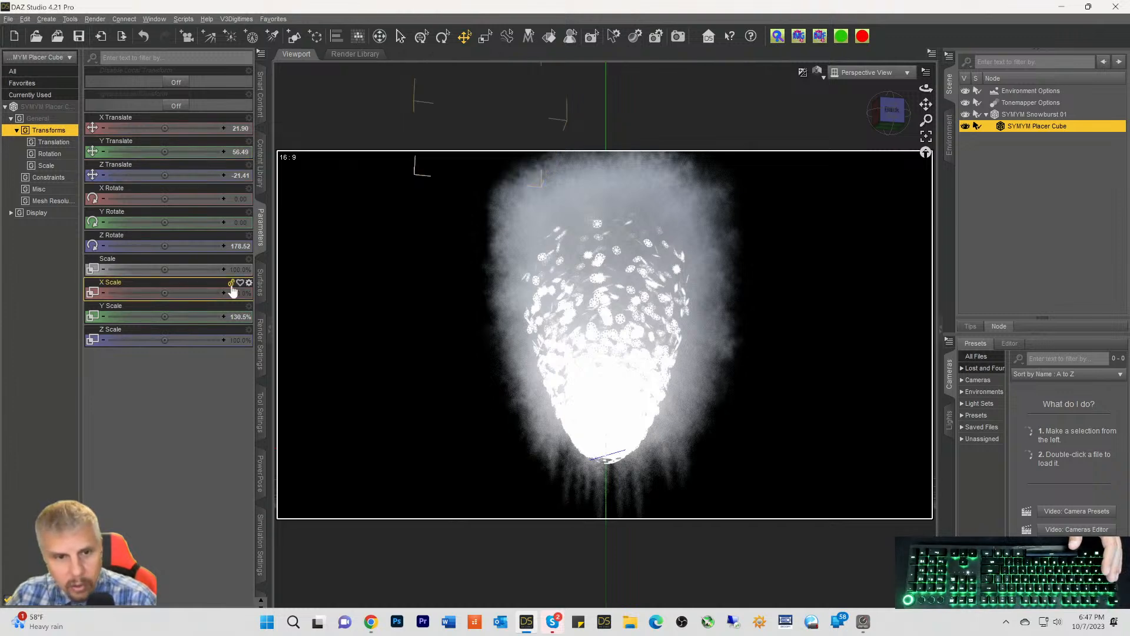
# Set the Density Multiplier of the SYMYM Placer Cube's Volume surface to 50 for SYMYM Snowburst 01
pyautogui.click(260, 288)
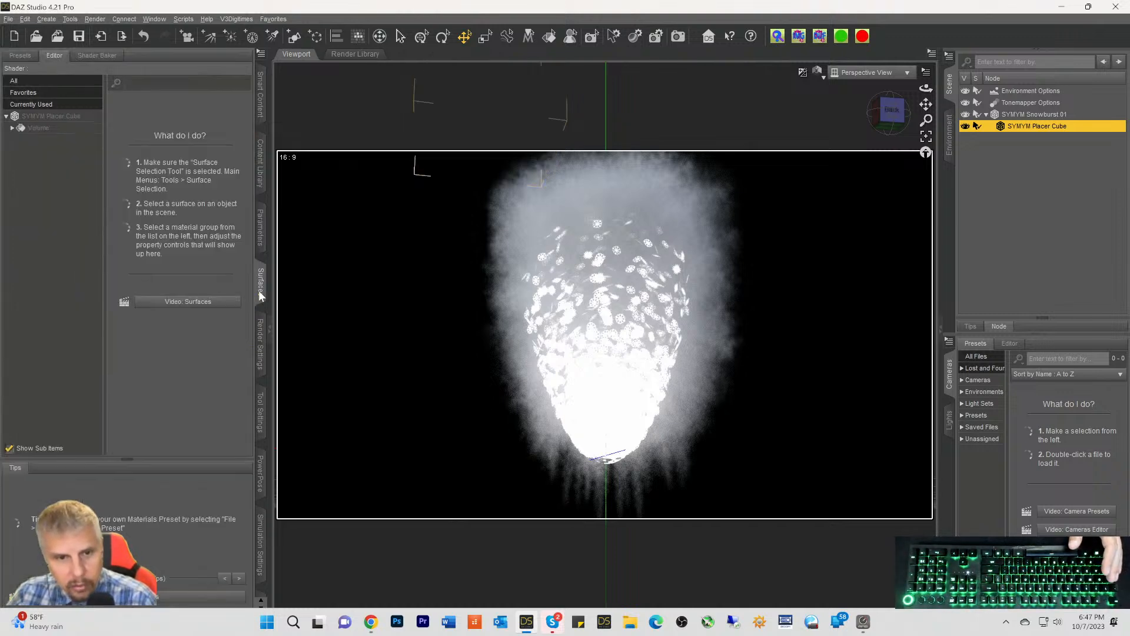
pyautogui.click(36, 128)
pyautogui.click(229, 331)
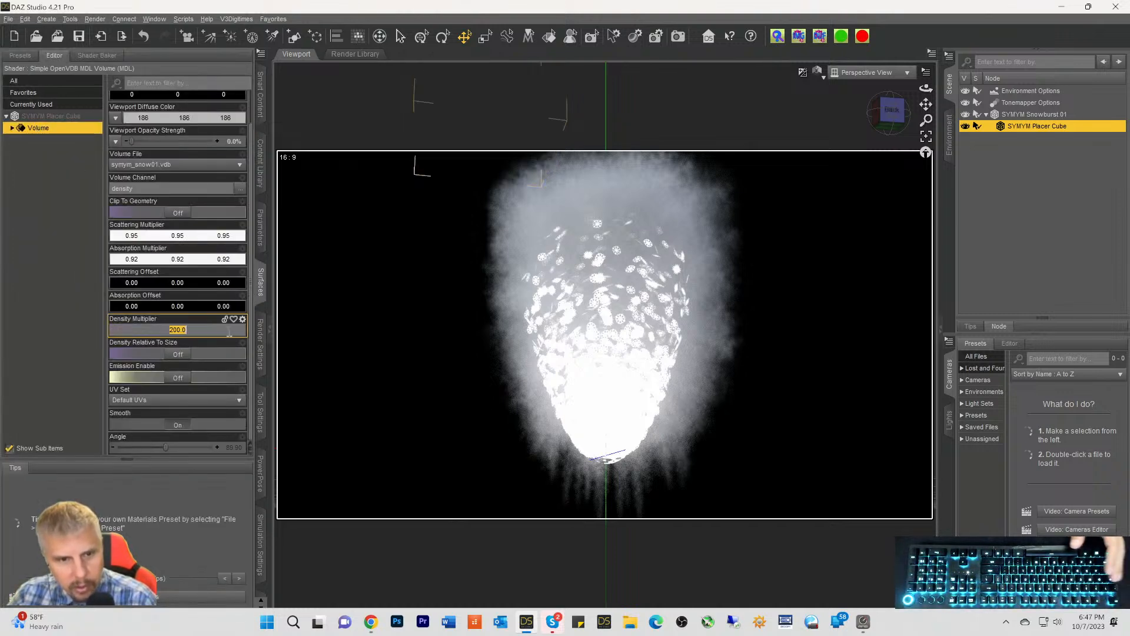
pyautogui.press('Return')
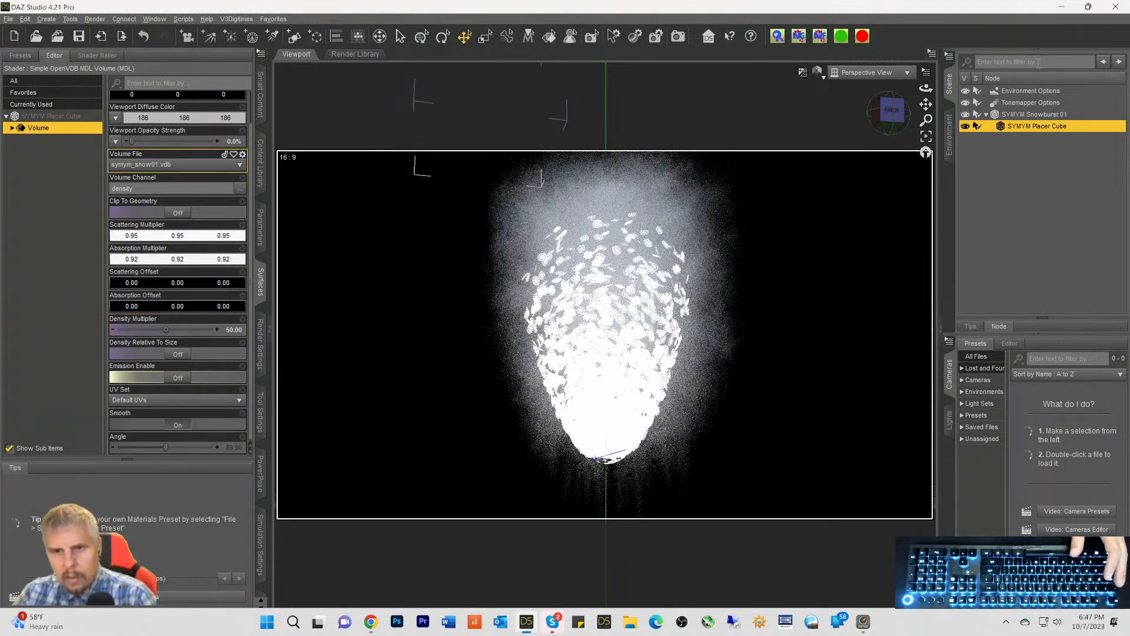
pyautogui.moveTo(893, 126)
pyautogui.mouseDown()
pyautogui.moveTo(909, 128)
pyautogui.moveTo(883, 170)
pyautogui.mouseUp()
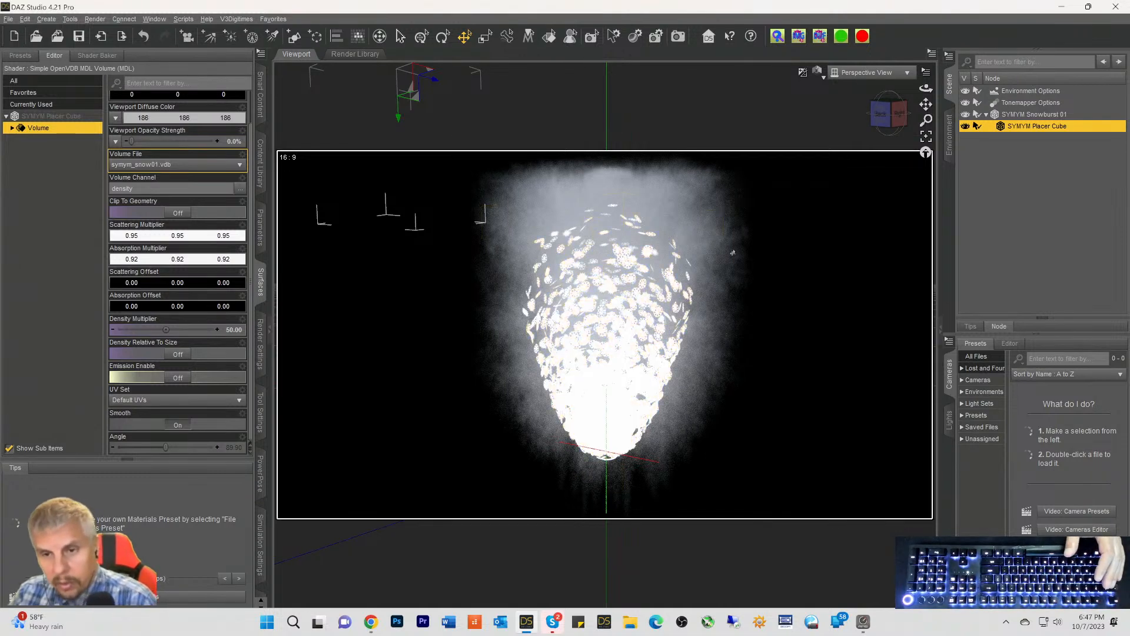
# Delete SYMYM Snowburst 01 from the scene and load the SYMYM Snowburst 02 prop from SY Mysterious Magic VDB
pyautogui.click(1011, 115)
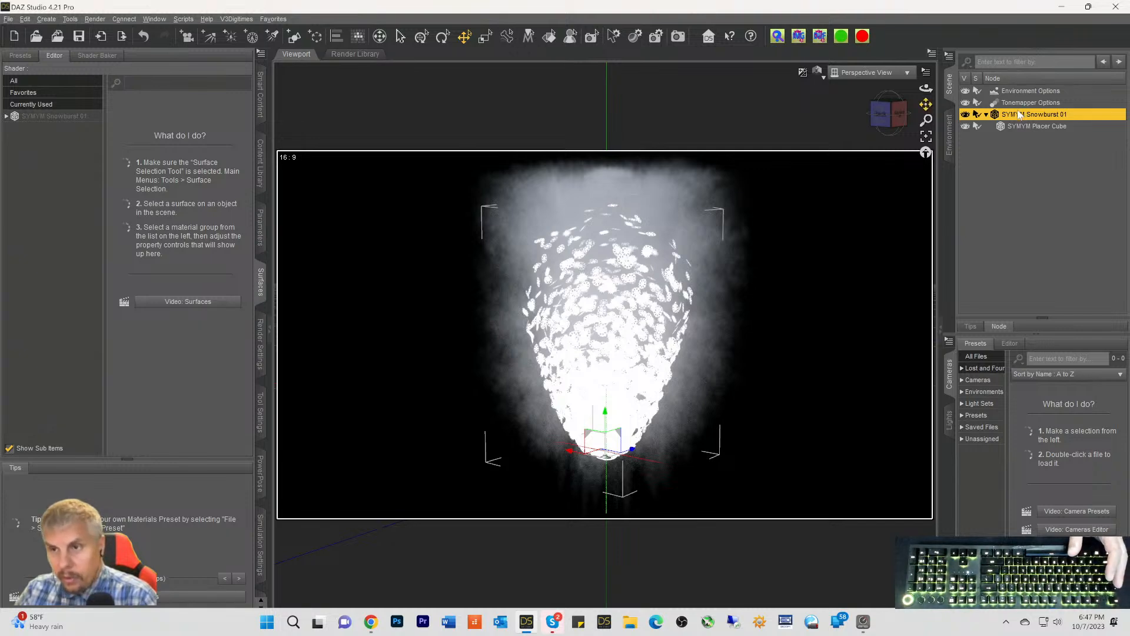
pyautogui.press('Delete')
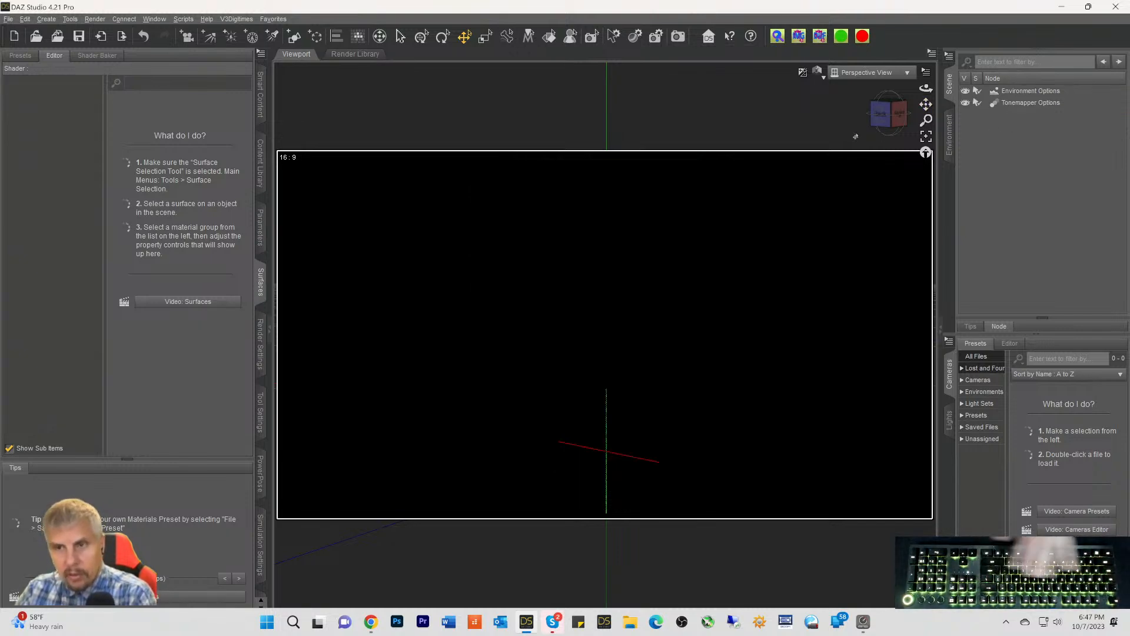
pyautogui.click(257, 103)
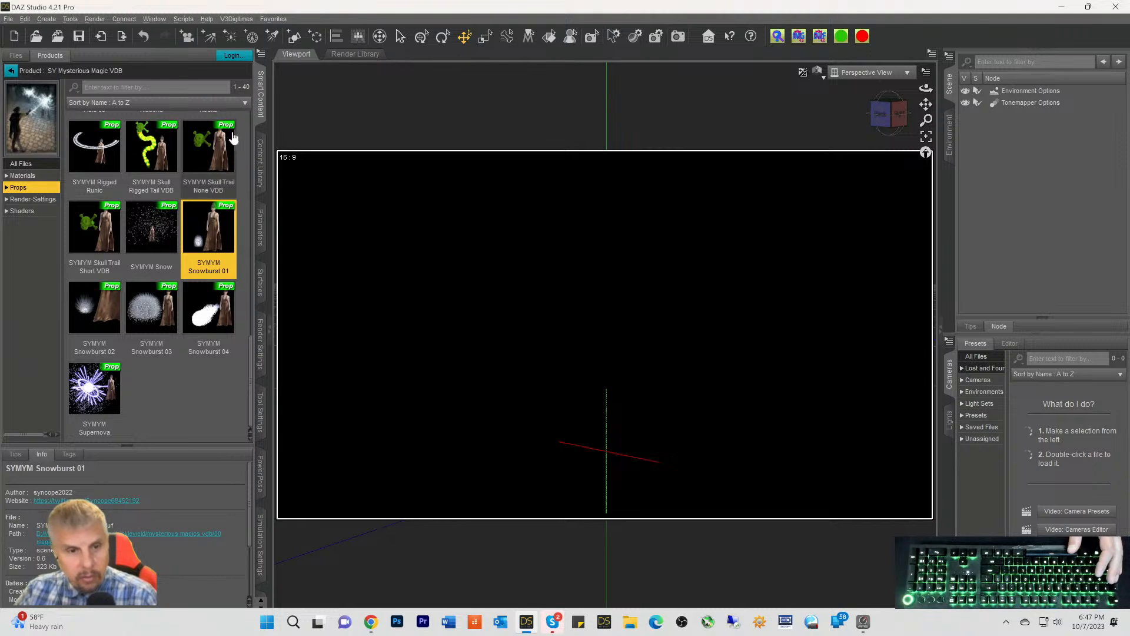
pyautogui.doubleClick(89, 316)
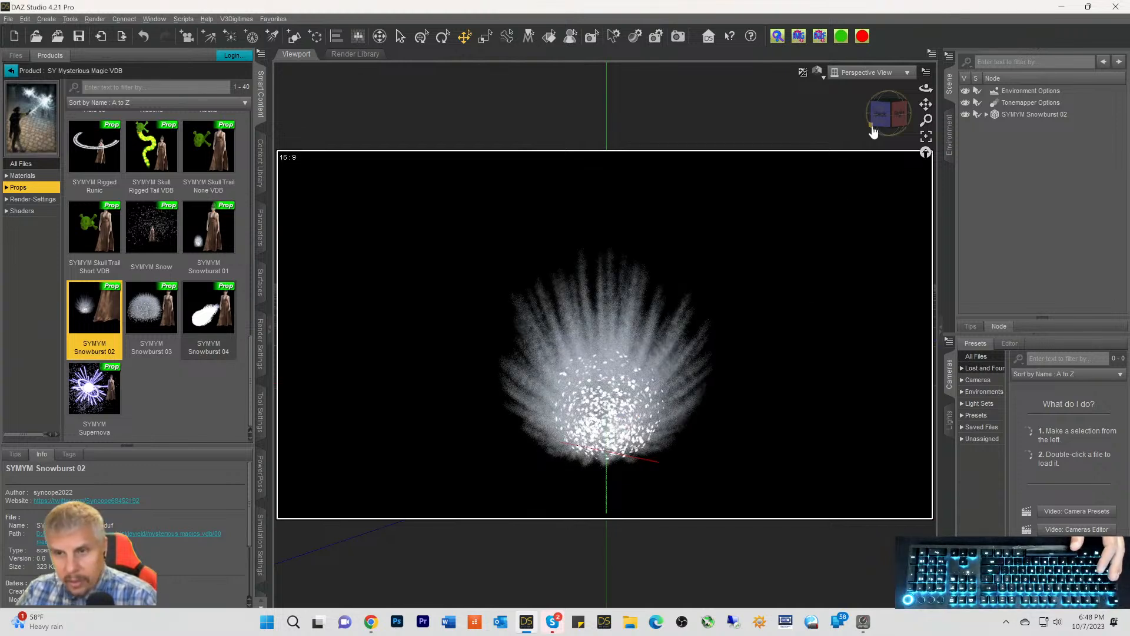
pyautogui.moveTo(878, 126); pyautogui.dragTo(974, 110)
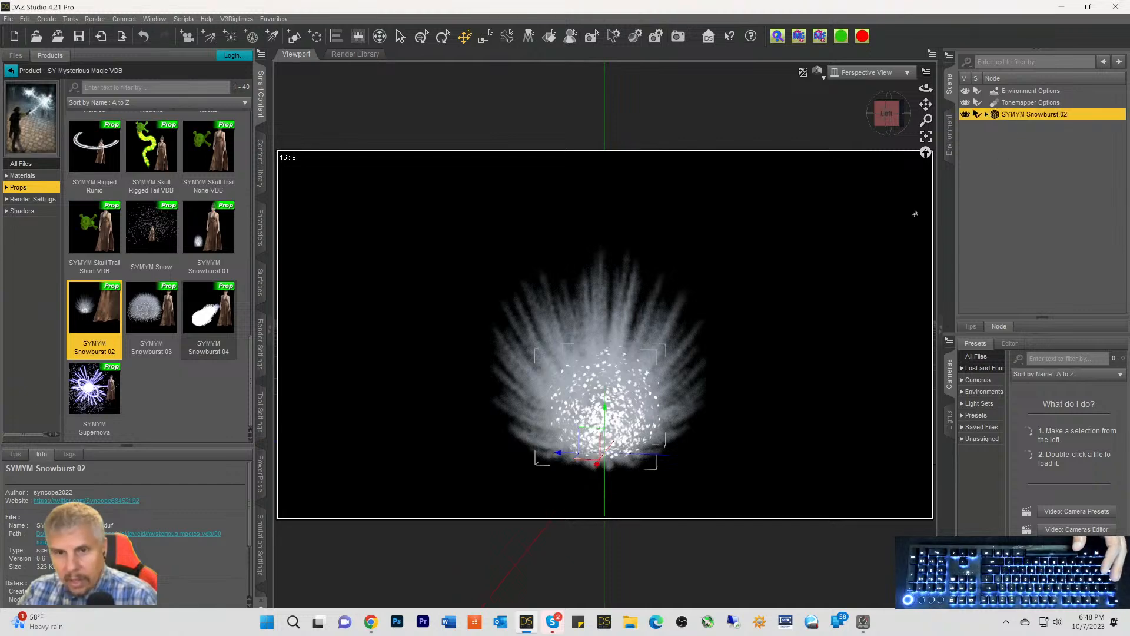
# Look through the surface settings of SYMYM Snowburst 02 for a density control
pyautogui.click(261, 281)
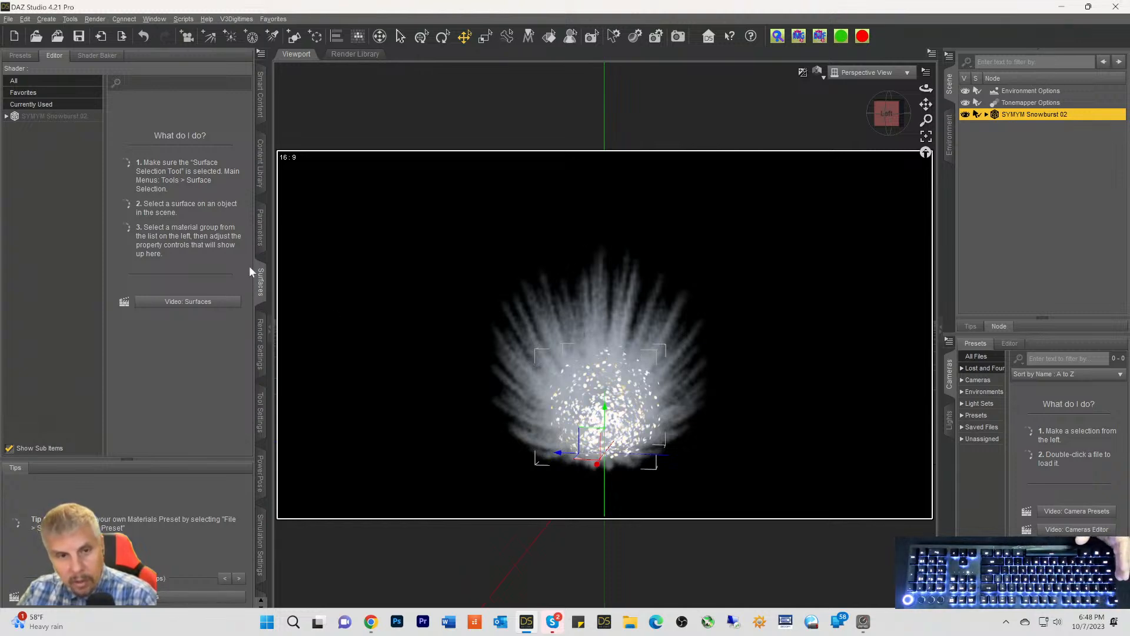
pyautogui.click(44, 117)
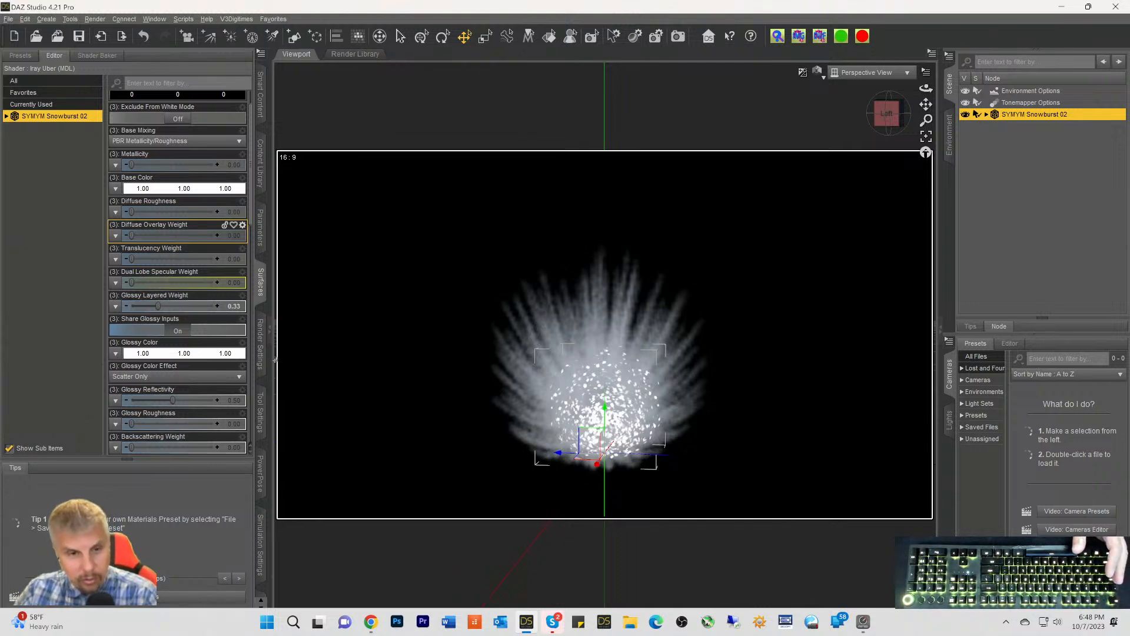
pyautogui.scroll(-3, 186, 291)
pyautogui.scroll(-6, 185, 290)
pyautogui.scroll(9, 199, 323)
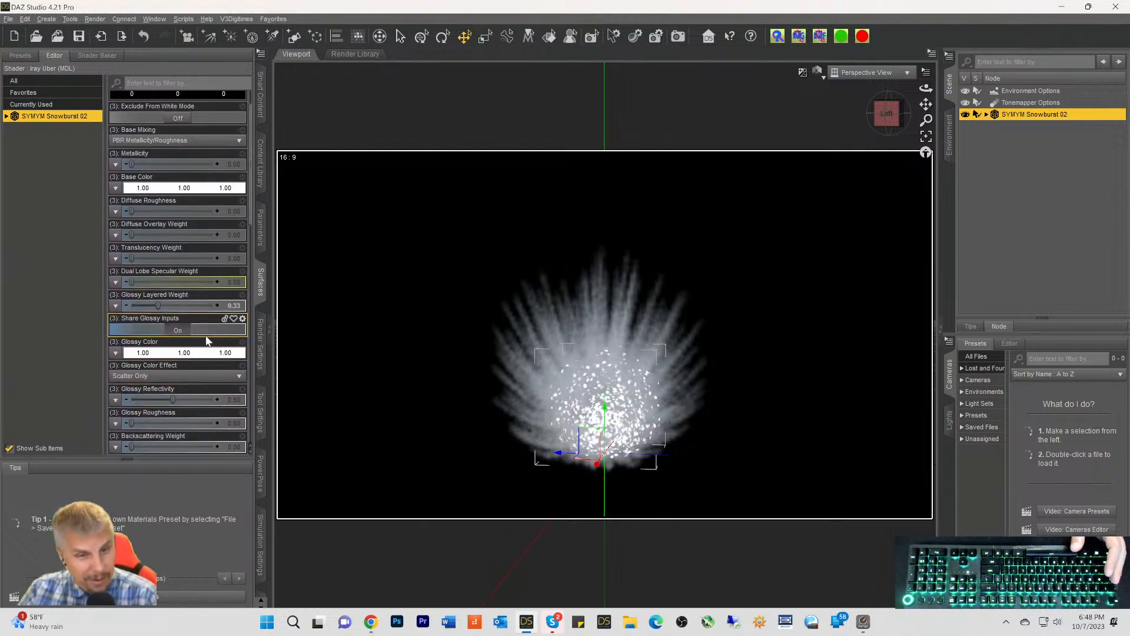
pyautogui.scroll(2, 222, 318)
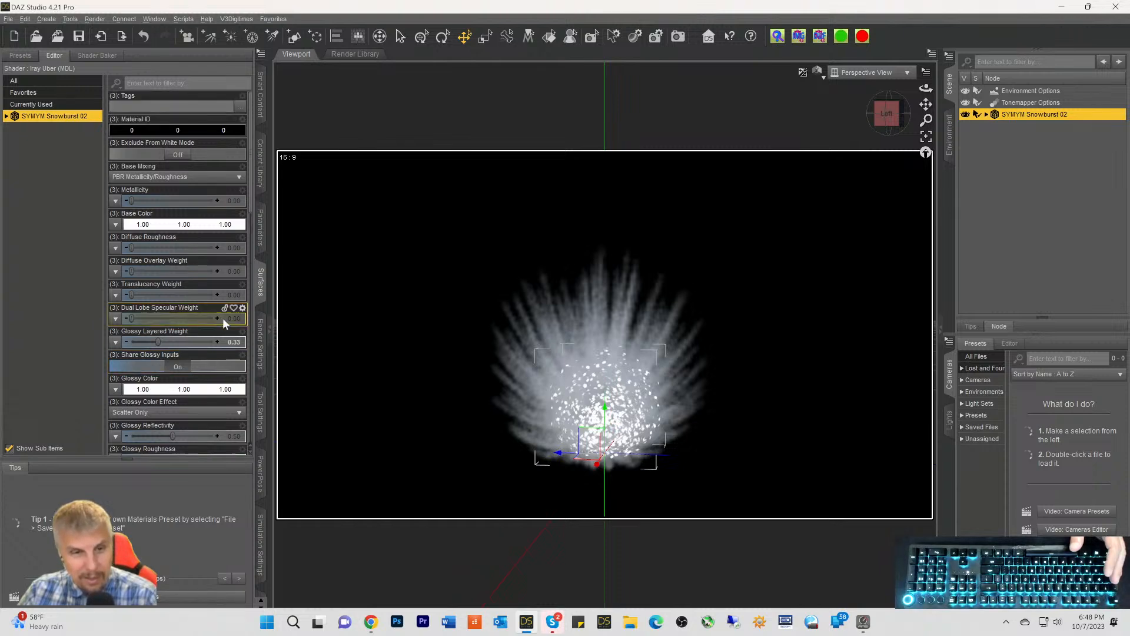
# Select the SYMYM Placer Cube inside SYMYM Snowburst 02 and set its surface's Density Multiplier to 50
pyautogui.click(986, 115)
pyautogui.click(1008, 127)
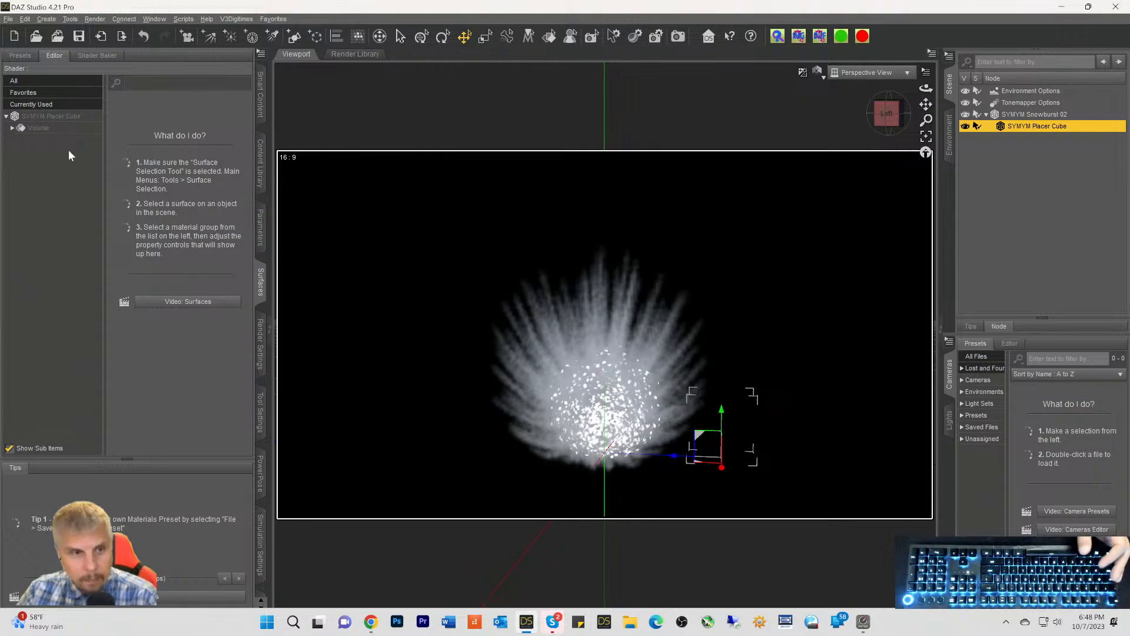
pyautogui.click(41, 115)
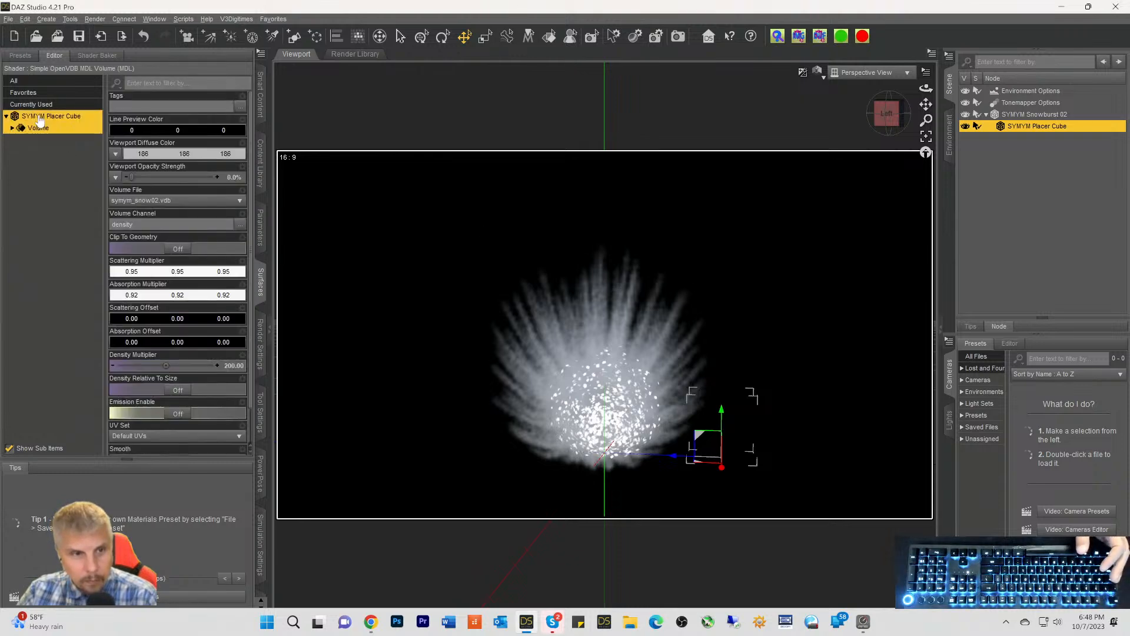
pyautogui.click(235, 366)
pyautogui.write('50')
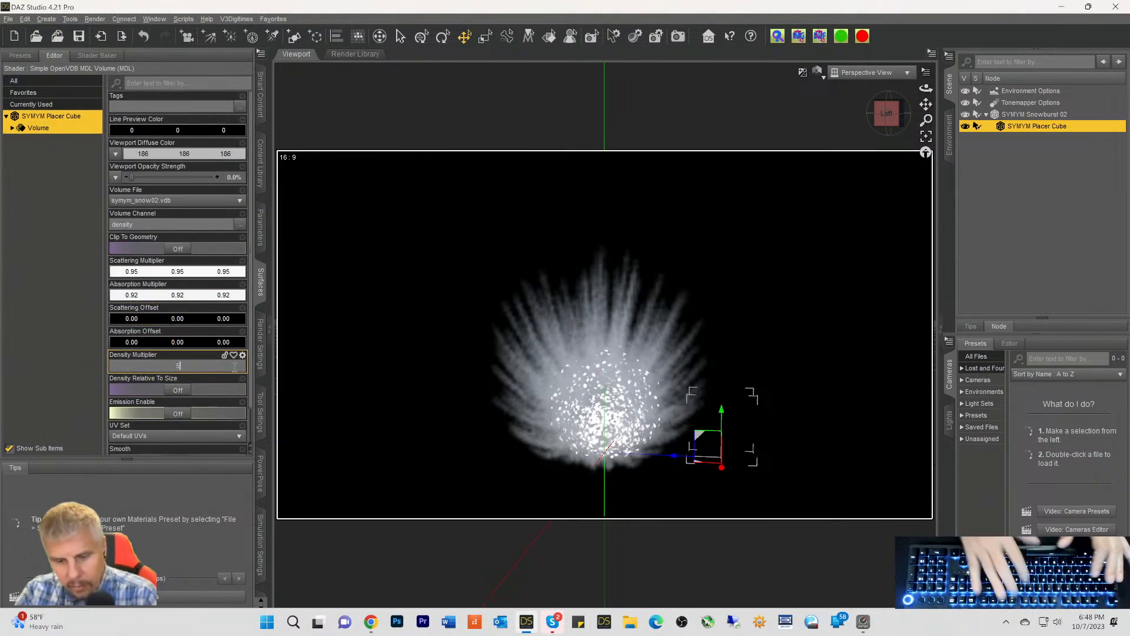
pyautogui.press('Return')
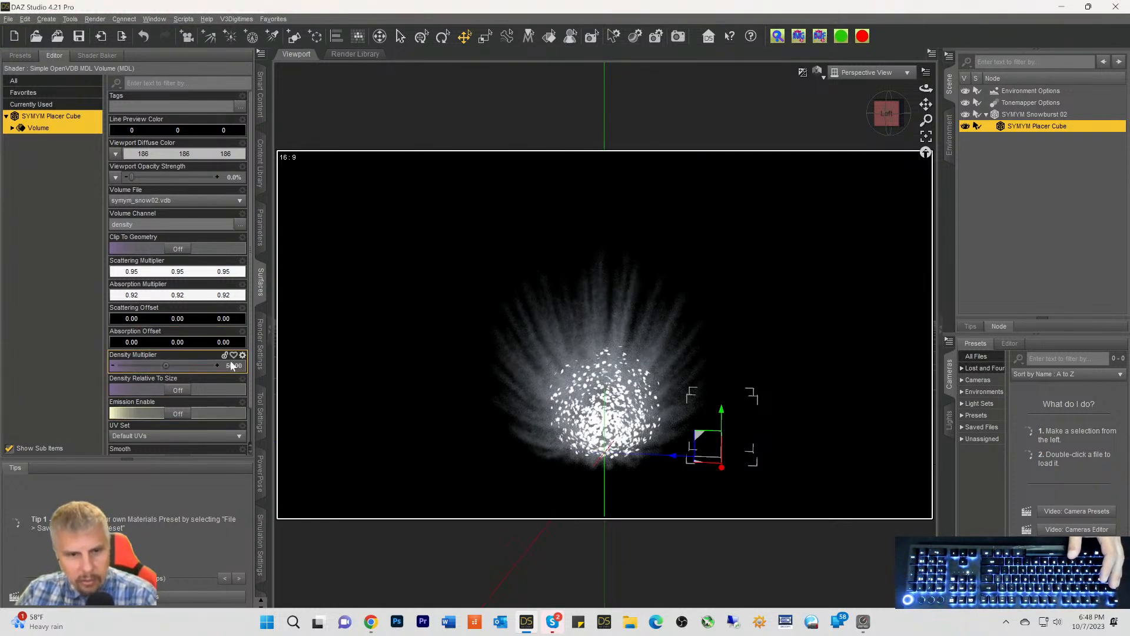
# Try a Density Multiplier of 1 on the Snowburst 02 volume
pyautogui.click(235, 365)
pyautogui.write('1')
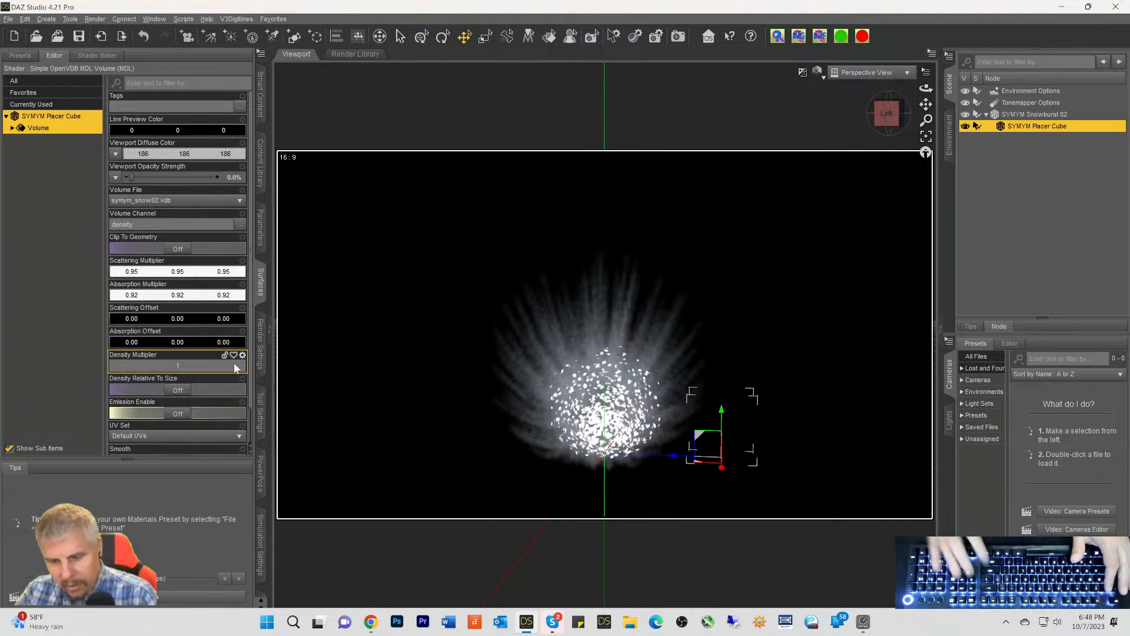
pyautogui.press('Return')
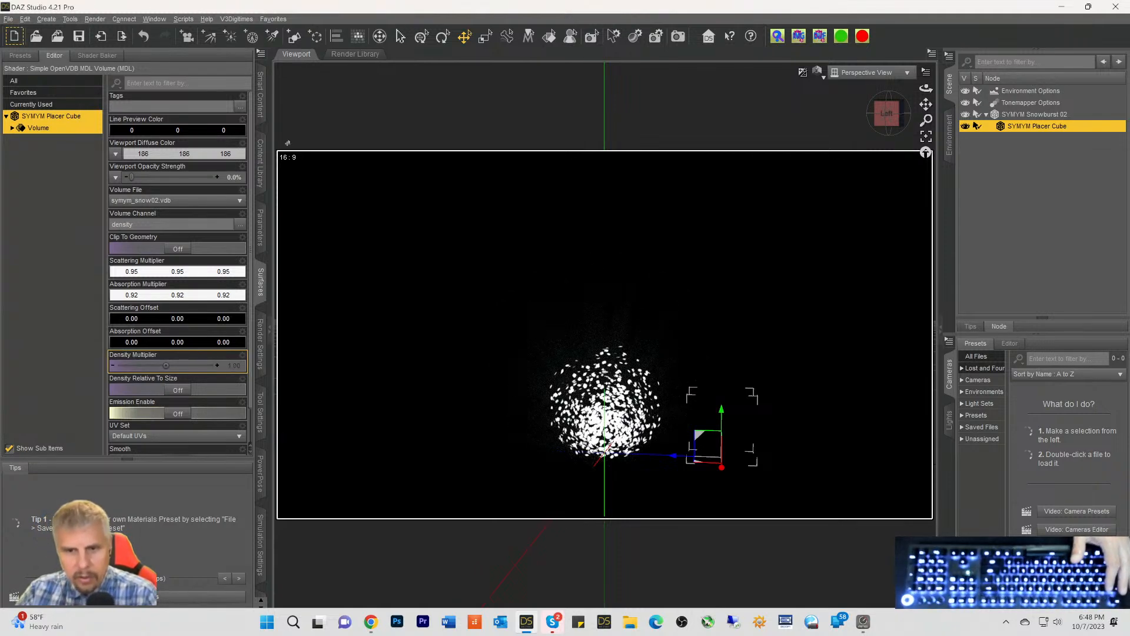
# Set the Density Multiplier of the Snowburst 02 volume to 20 and inspect the snowflakes up close
pyautogui.click(243, 366)
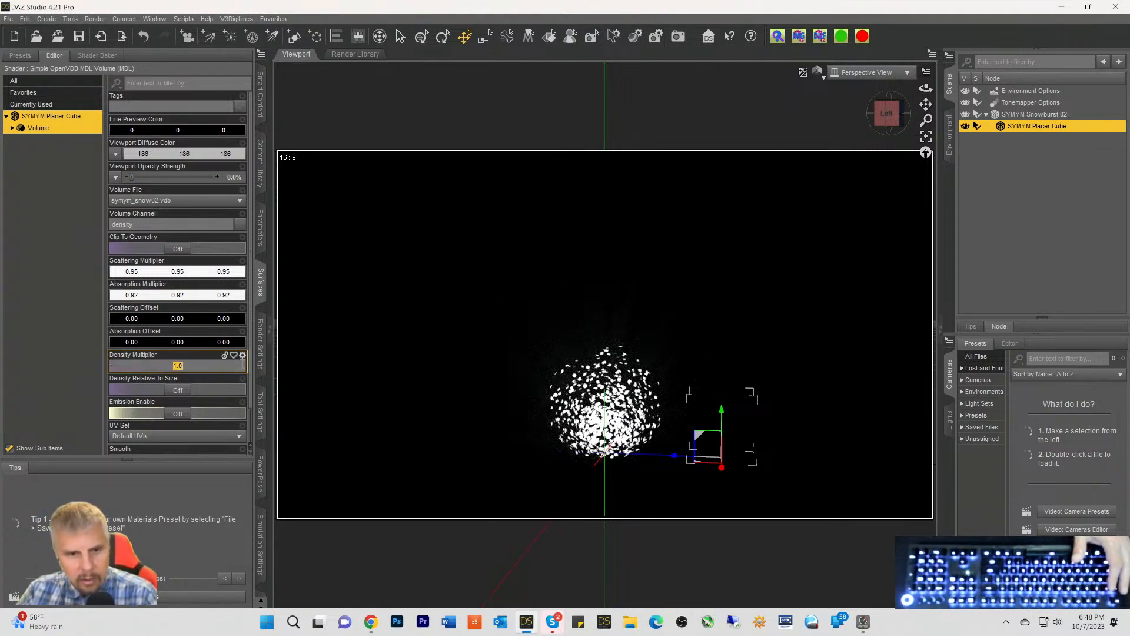
pyautogui.write('20')
pyautogui.press('Return')
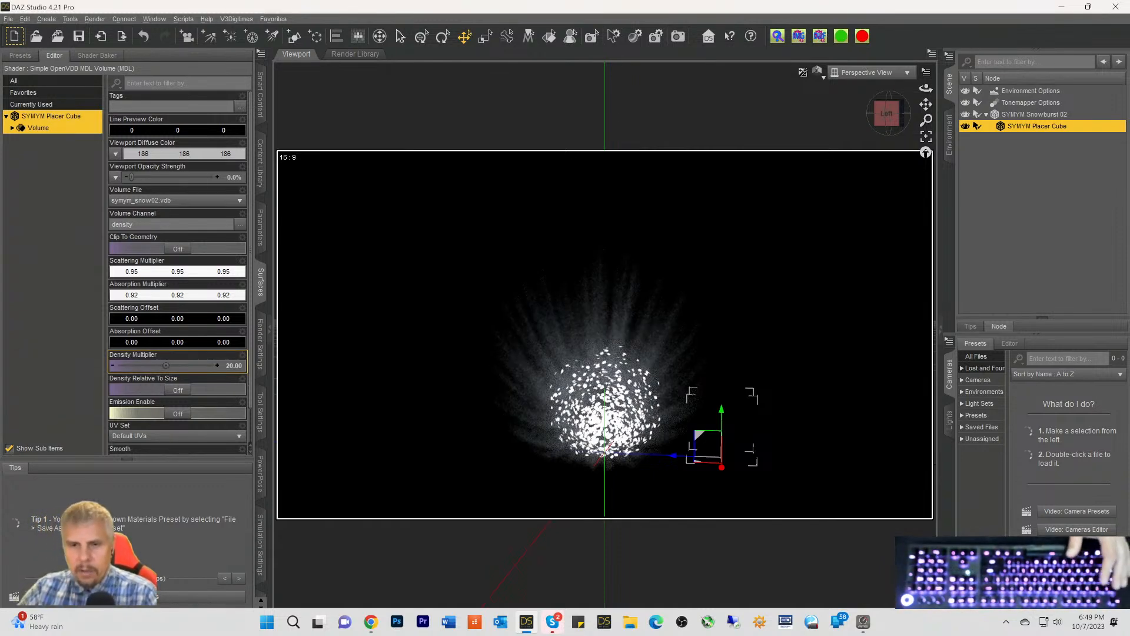
pyautogui.scroll(-3, 770, 265)
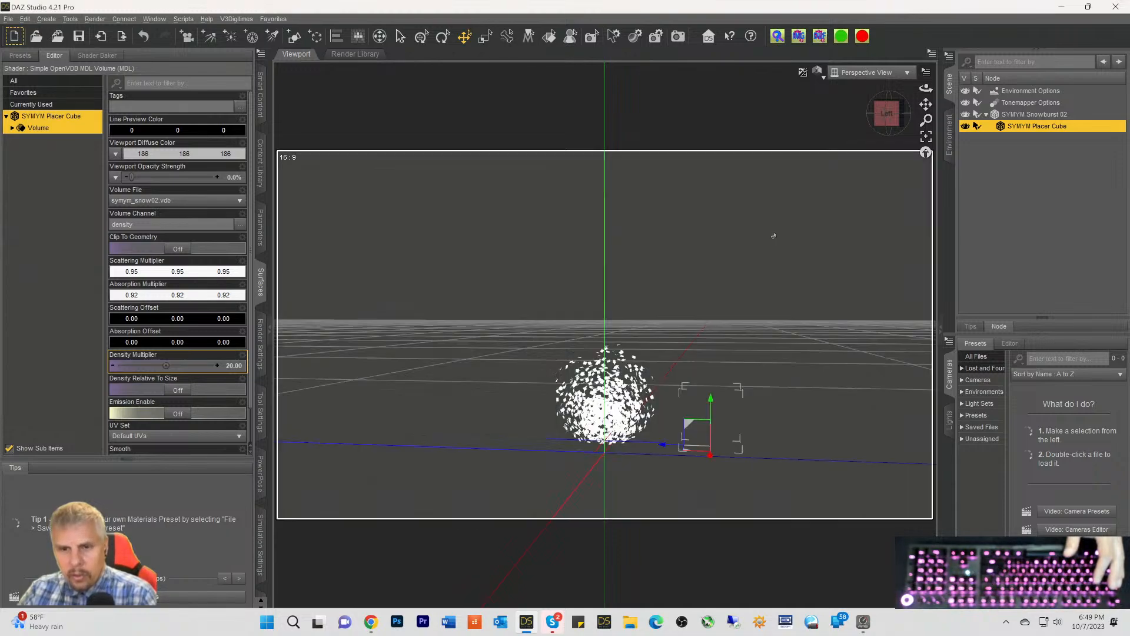
pyautogui.scroll(2, 783, 298)
pyautogui.scroll(3, 792, 312)
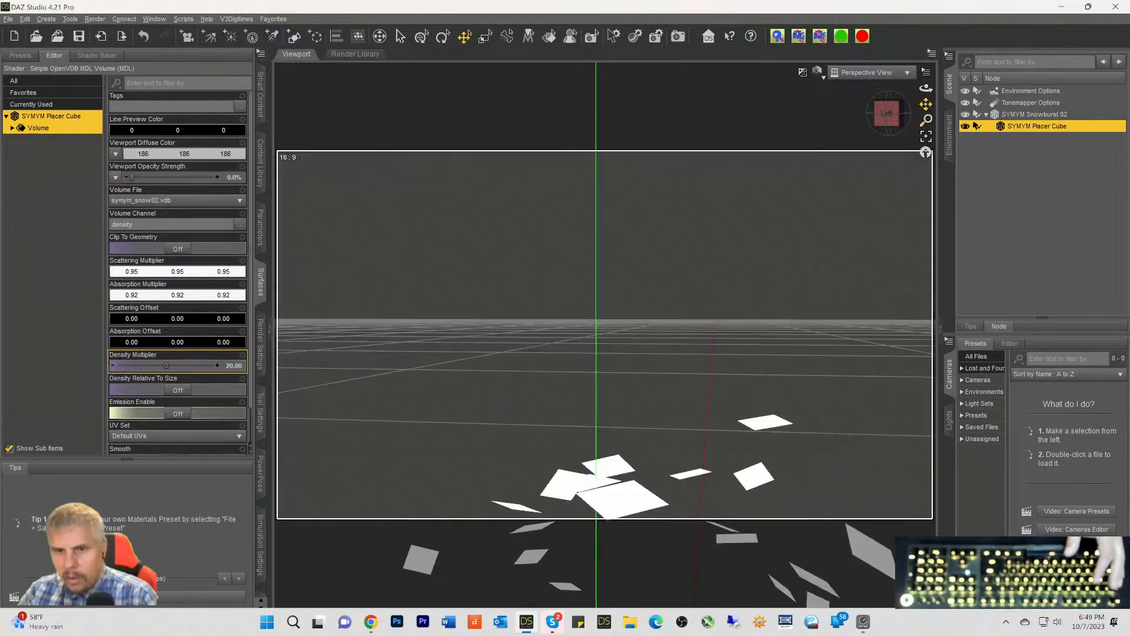
# Hide the SYMYM Snowburst 02 prop but keep its child SYMYM Placer Cube visible to isolate the snow volume
pyautogui.moveTo(926, 105); pyautogui.dragTo(981, 366)
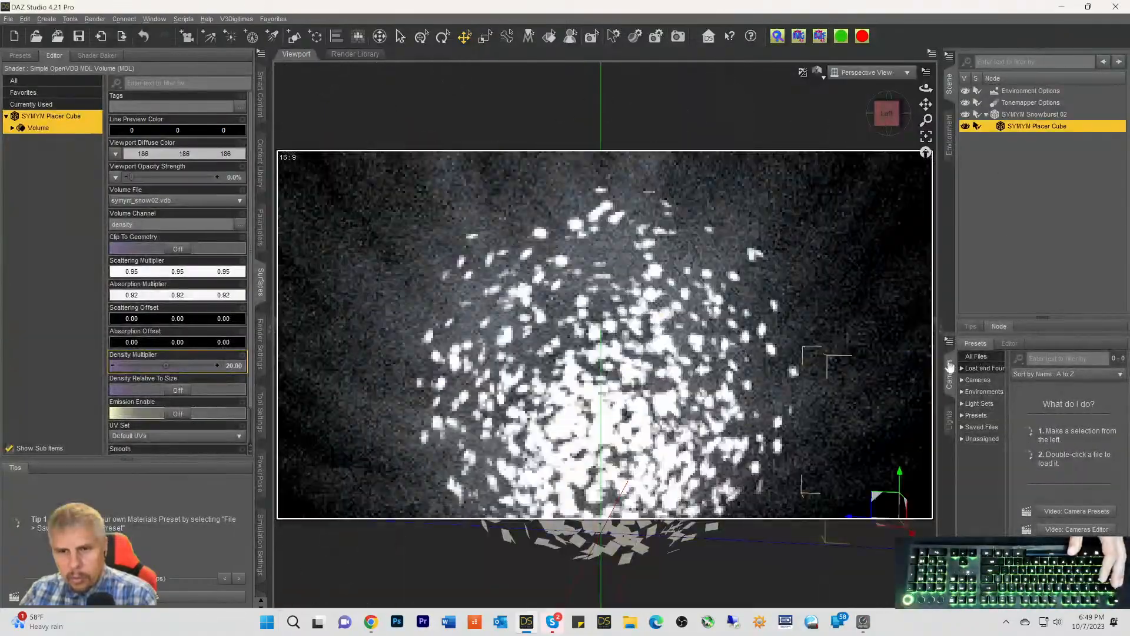
pyautogui.scroll(5, 866, 355)
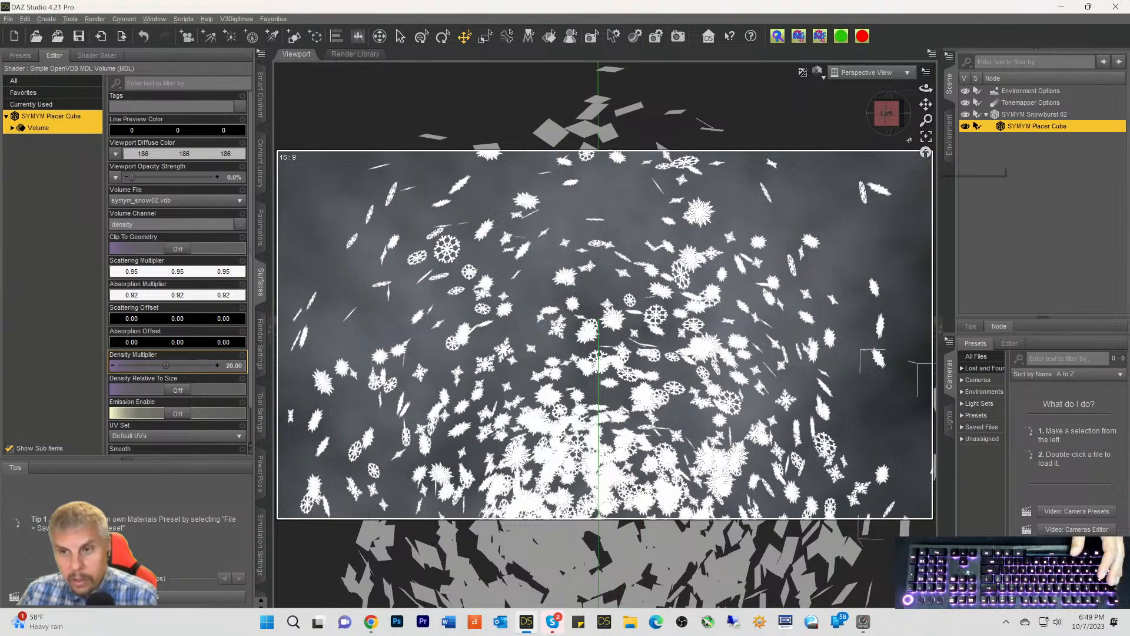
pyautogui.click(886, 113)
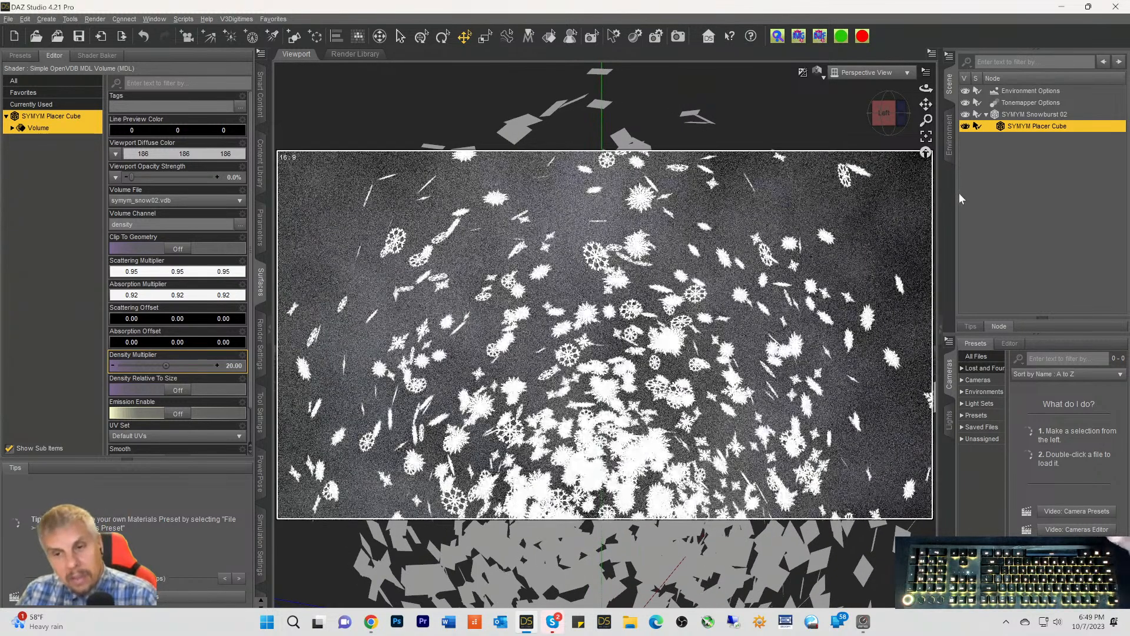
pyautogui.scroll(-5, 605, 334)
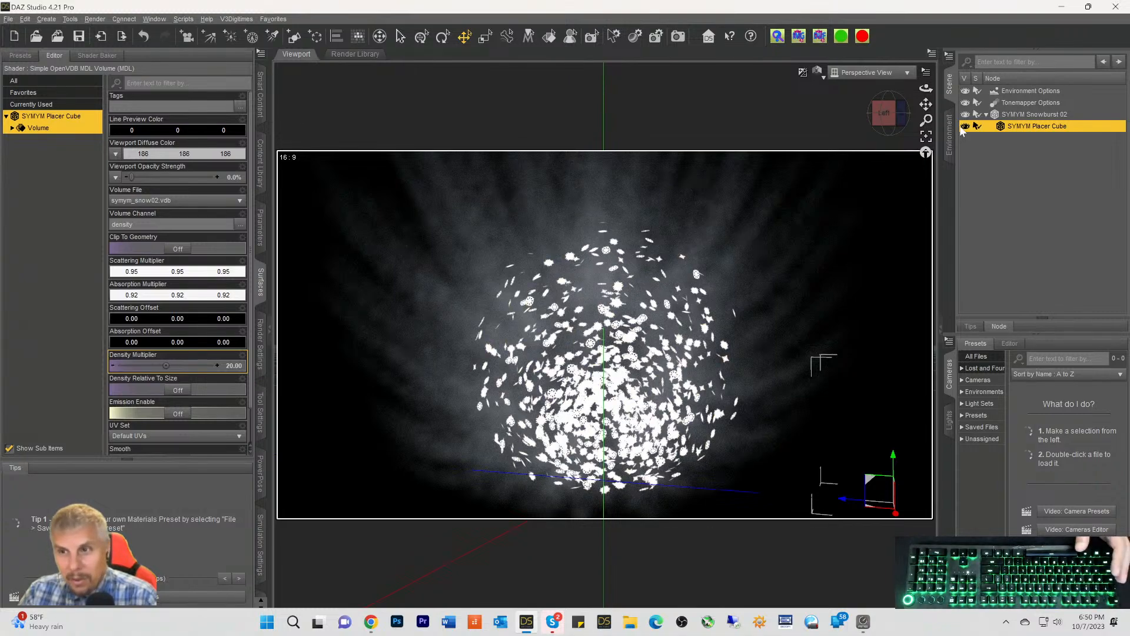
pyautogui.click(1008, 117)
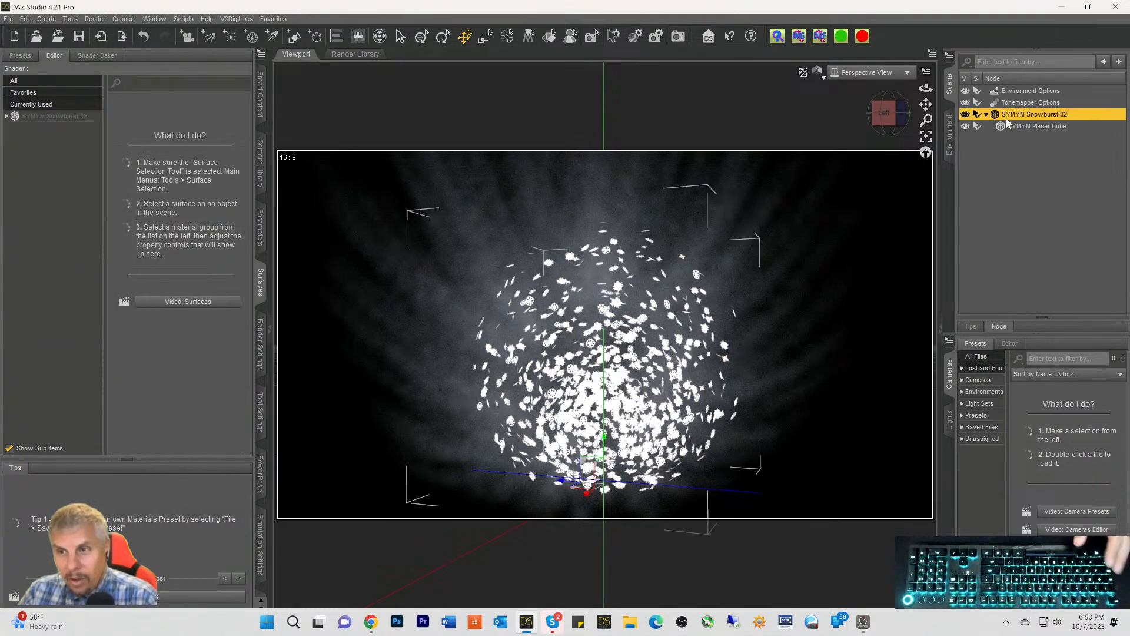
pyautogui.click(965, 116)
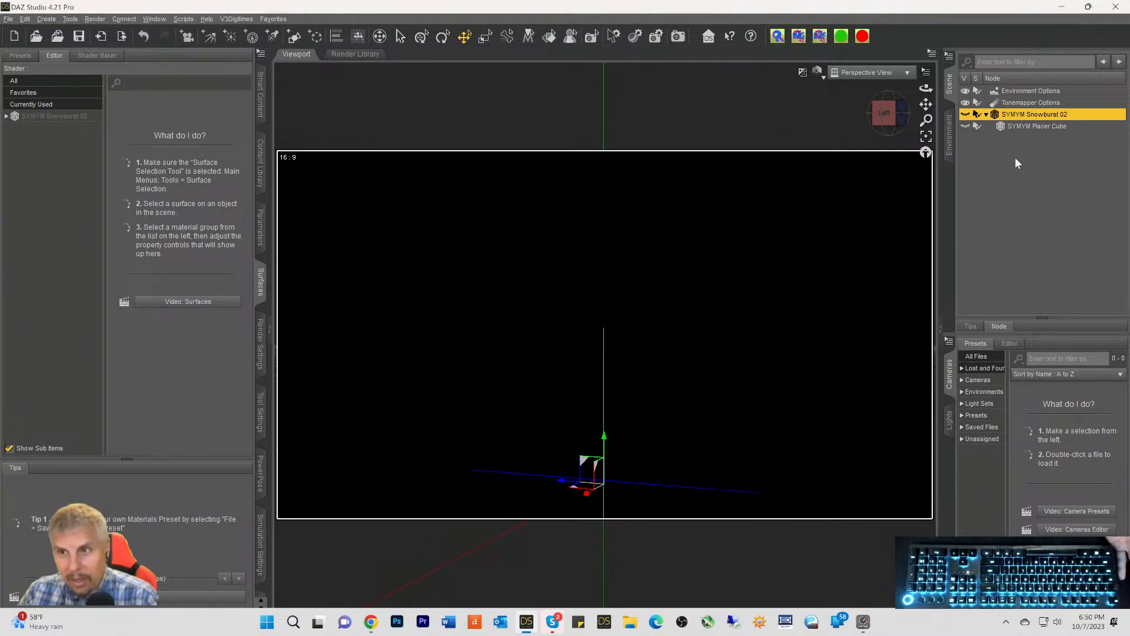
pyautogui.click(1036, 126)
pyautogui.click(966, 127)
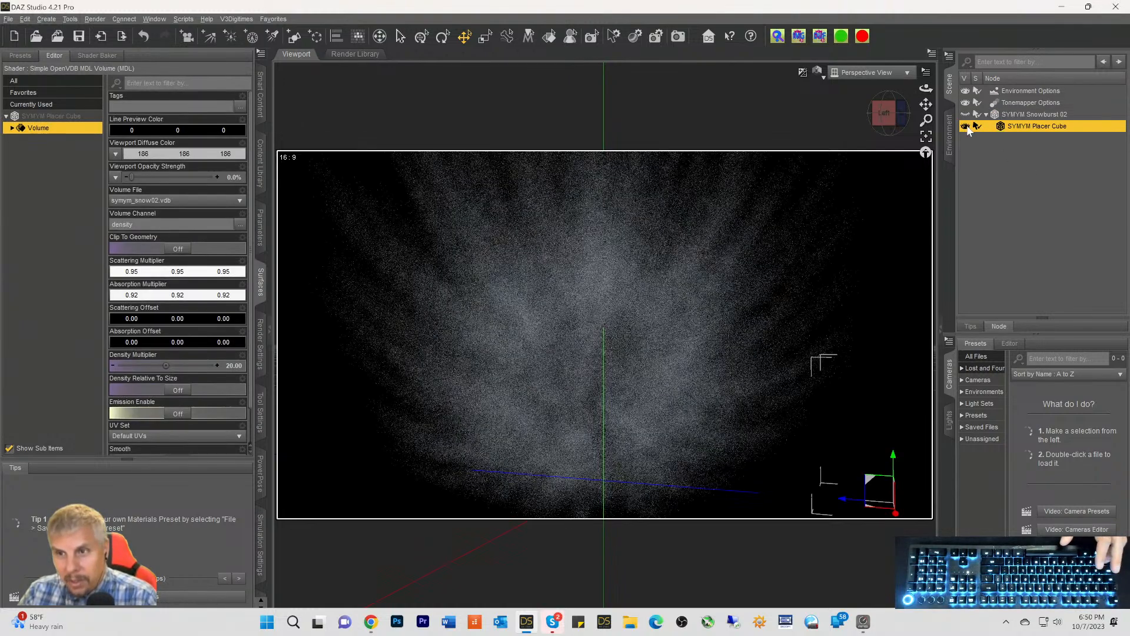
# Examine the isolated snow volume of the SYMYM Placer Cube close up, from farther away and from a slightly different angle
pyautogui.scroll(-4, 684, 337)
pyautogui.scroll(4, 685, 337)
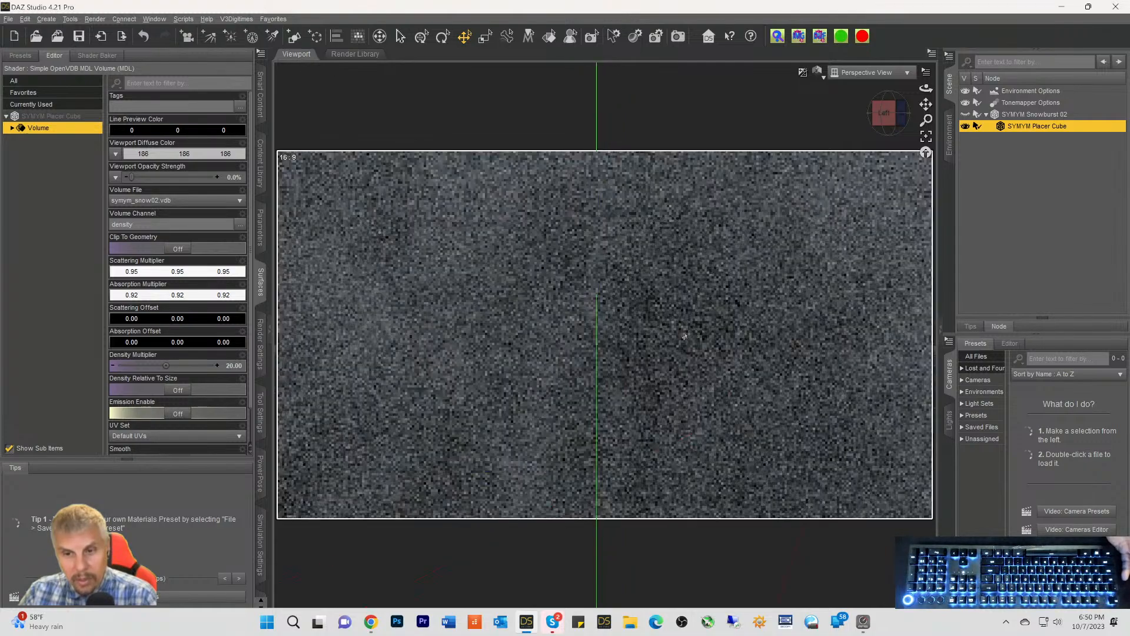
pyautogui.scroll(-5, 684, 336)
pyautogui.scroll(-4, 685, 336)
pyautogui.scroll(4, 684, 337)
pyautogui.scroll(3, 684, 337)
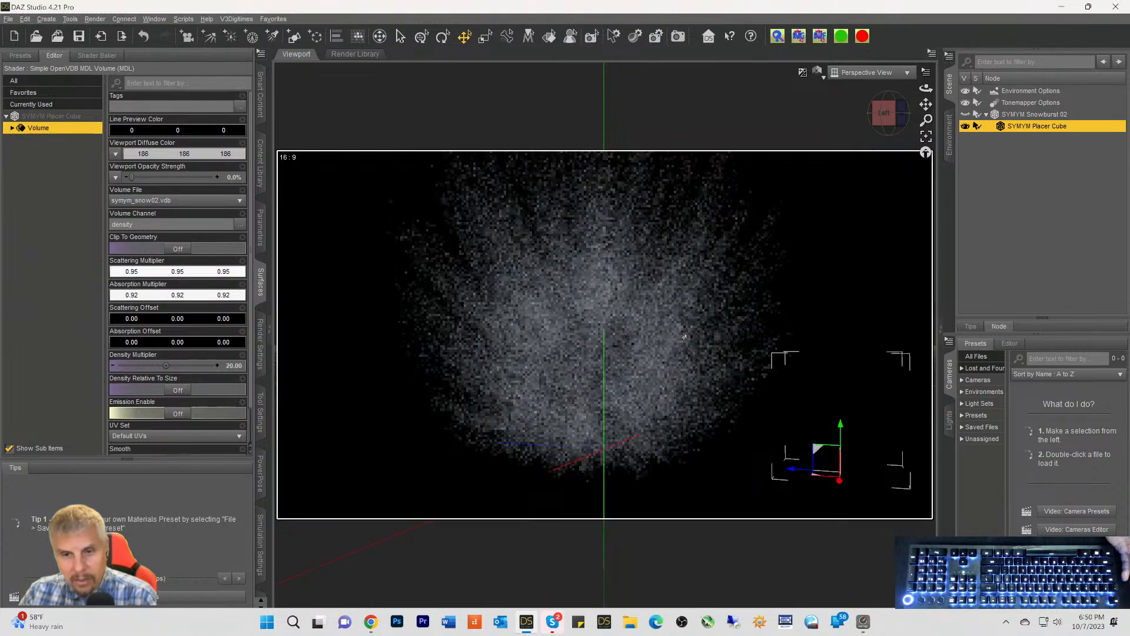
pyautogui.scroll(1, 685, 336)
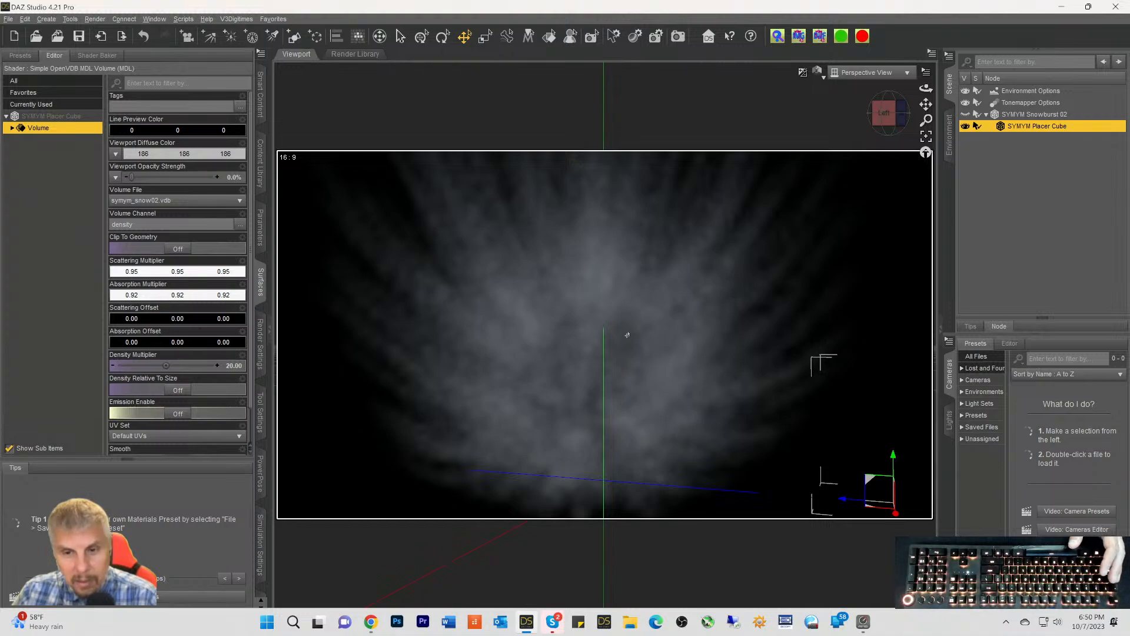
pyautogui.scroll(-2, 699, 403)
pyautogui.scroll(4, 698, 401)
pyautogui.scroll(3, 698, 401)
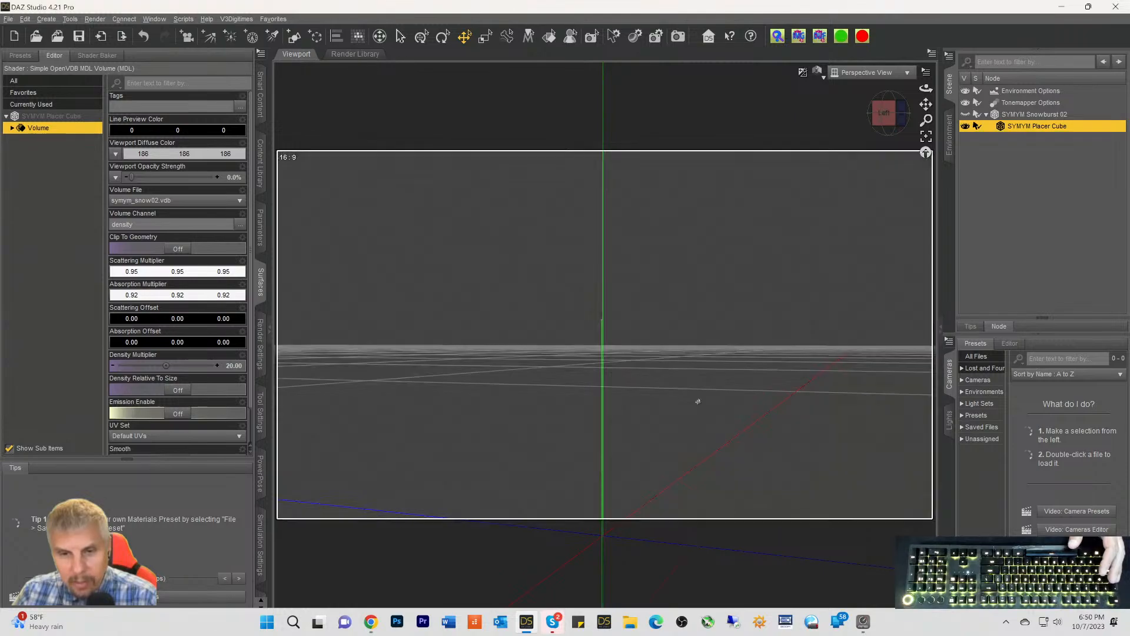
pyautogui.scroll(-1, 699, 400)
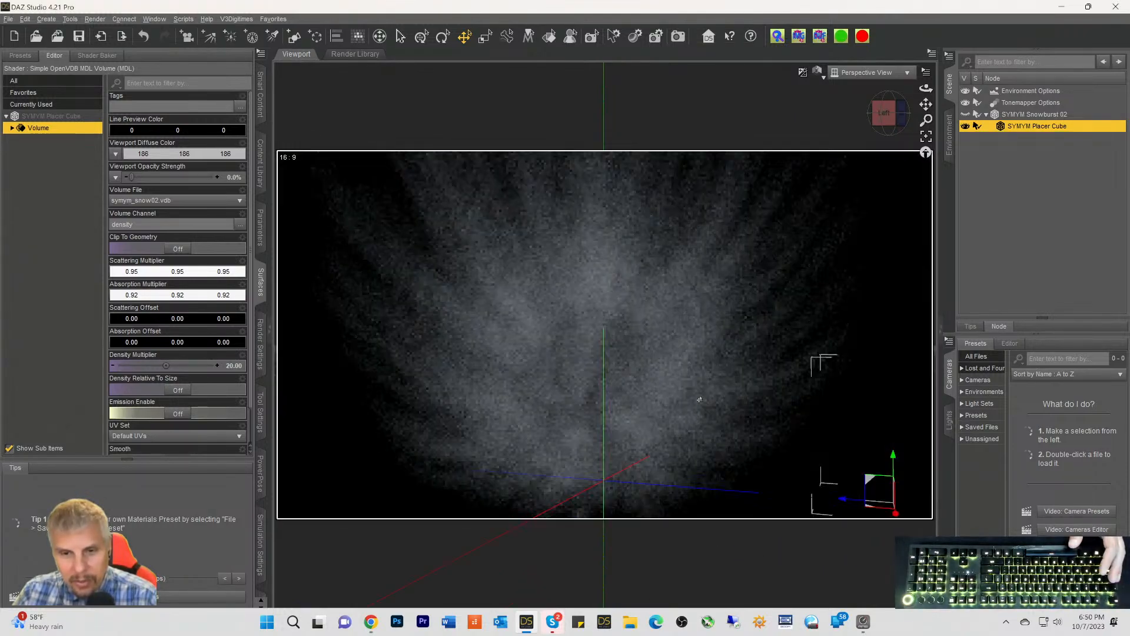
pyautogui.scroll(1, 699, 399)
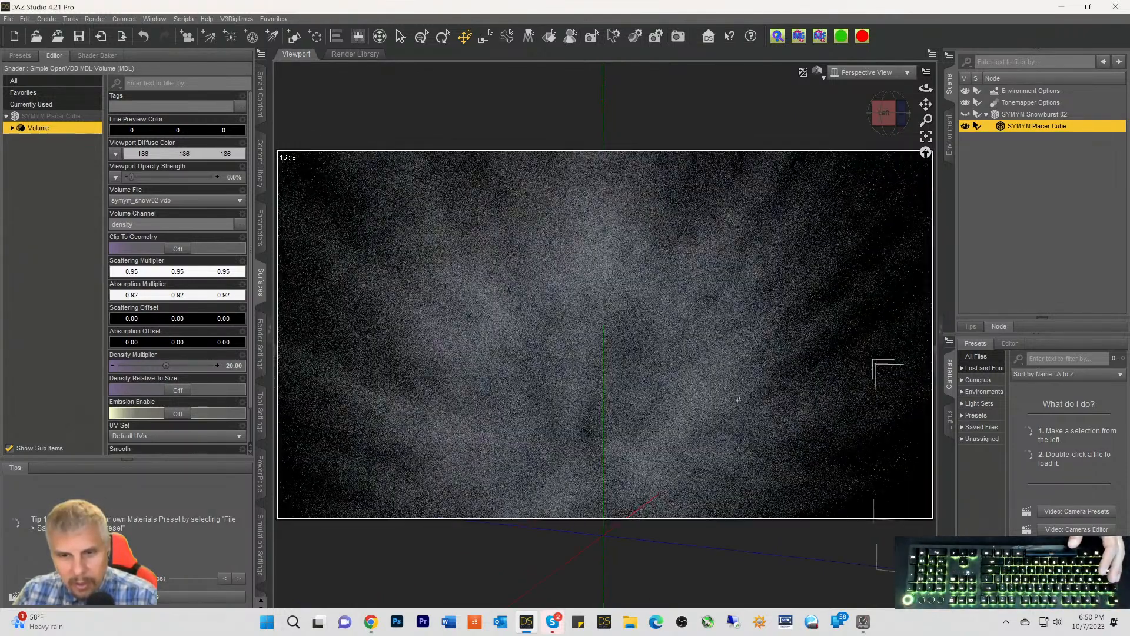
pyautogui.scroll(1, 738, 400)
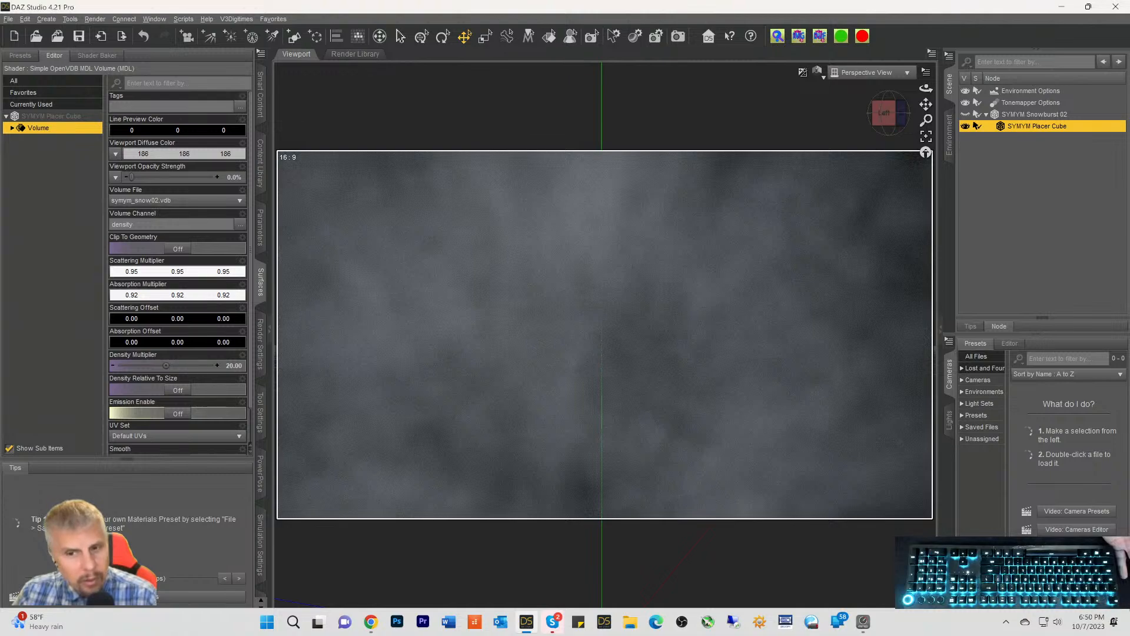
pyautogui.scroll(-1, 648, 383)
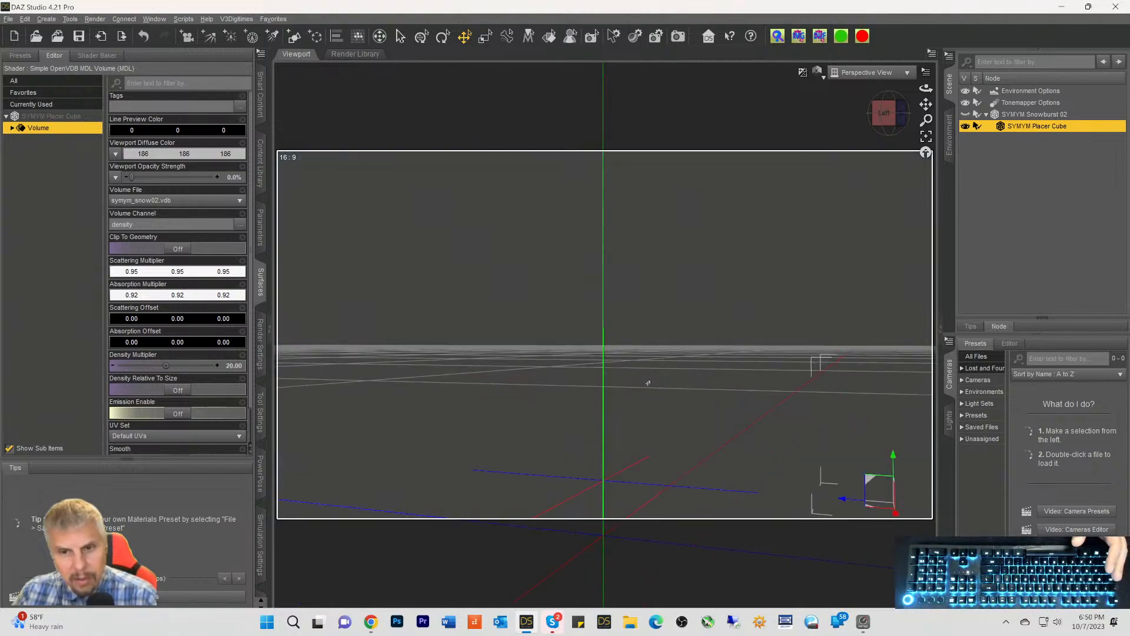
pyautogui.scroll(-1, 648, 382)
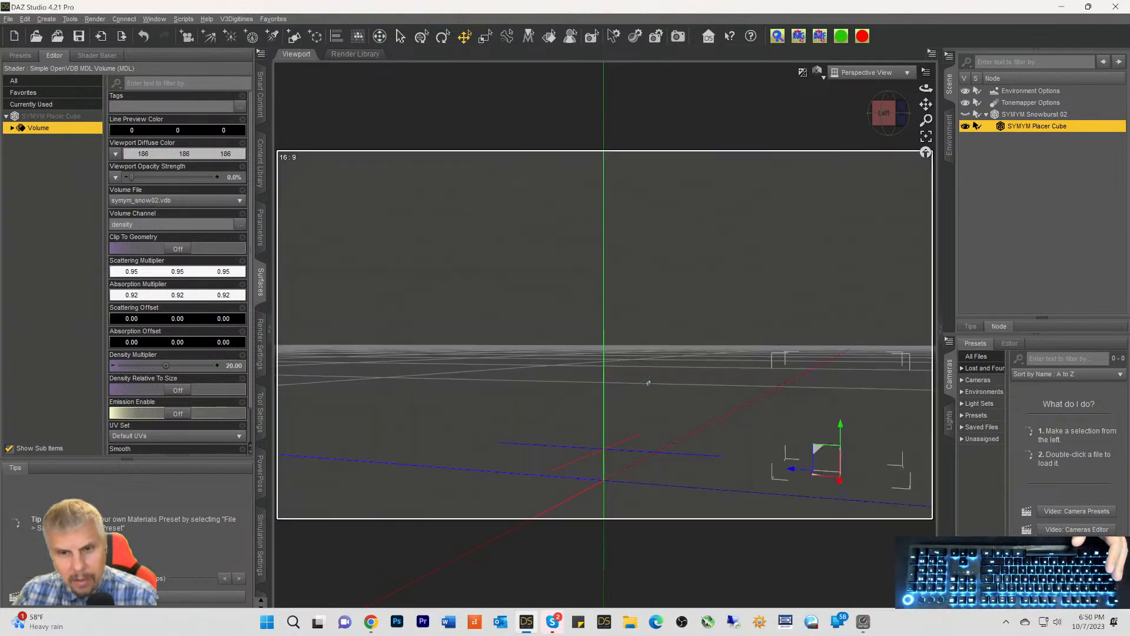
pyautogui.moveTo(897, 116)
pyautogui.mouseDown()
pyautogui.moveTo(906, 121)
pyautogui.moveTo(890, 116)
pyautogui.mouseUp()
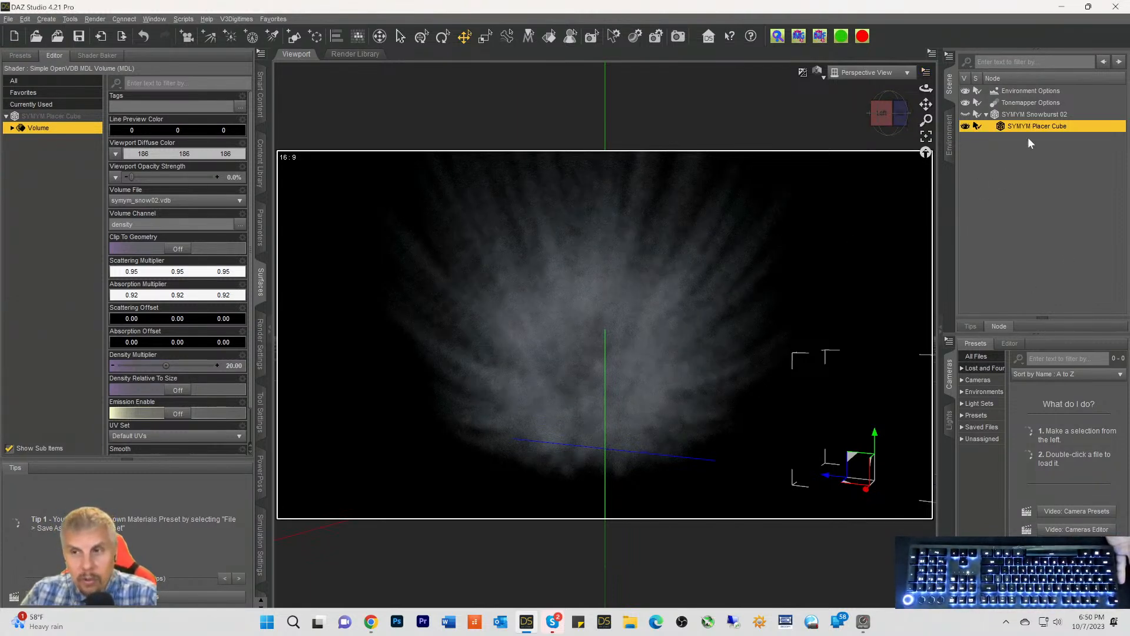
# Delete the Snowburst 02 prop, and load the SYMYM Blood Vortex prop from SY Mysterious Magic VDB, framed from a raised angle
pyautogui.click(1023, 115)
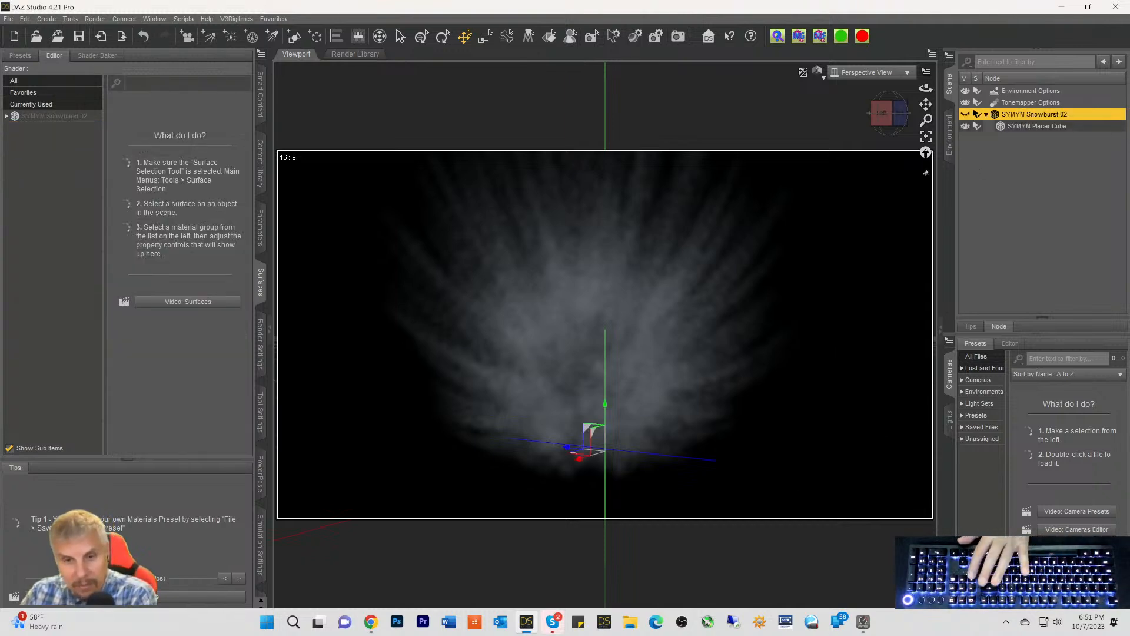
pyautogui.press('Delete')
pyautogui.click(262, 105)
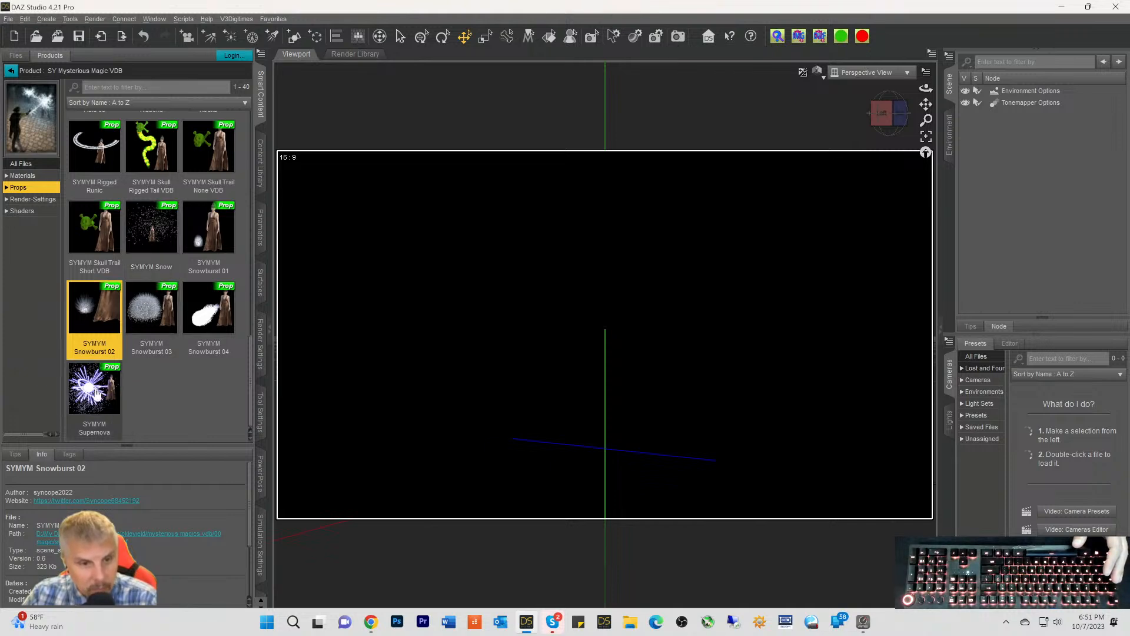
pyautogui.moveTo(156, 234)
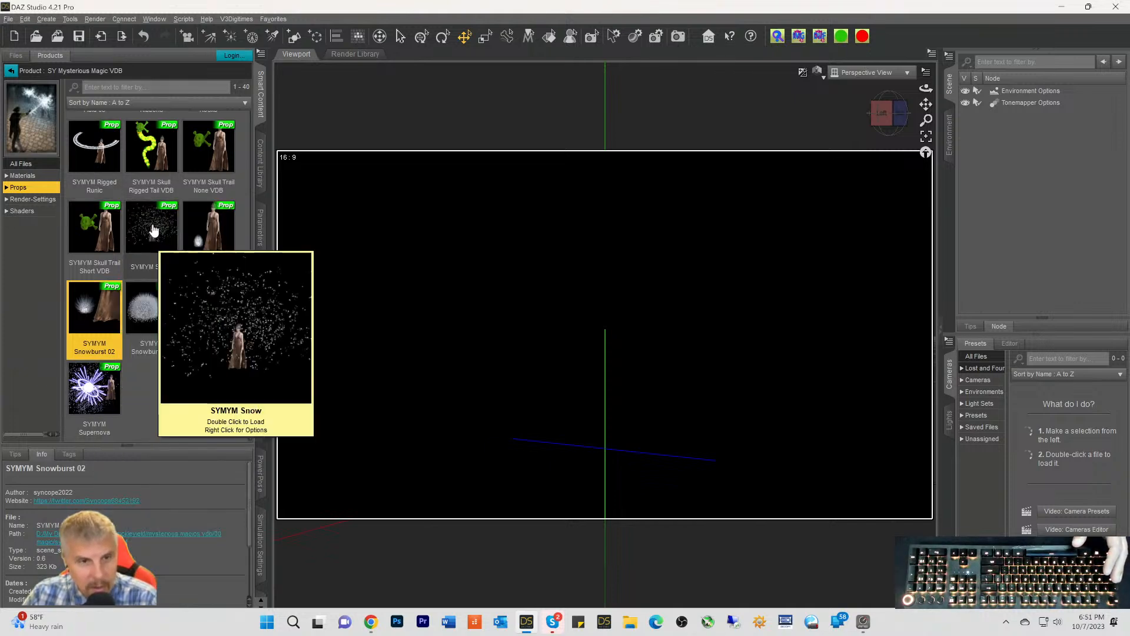
pyautogui.scroll(12, 156, 230)
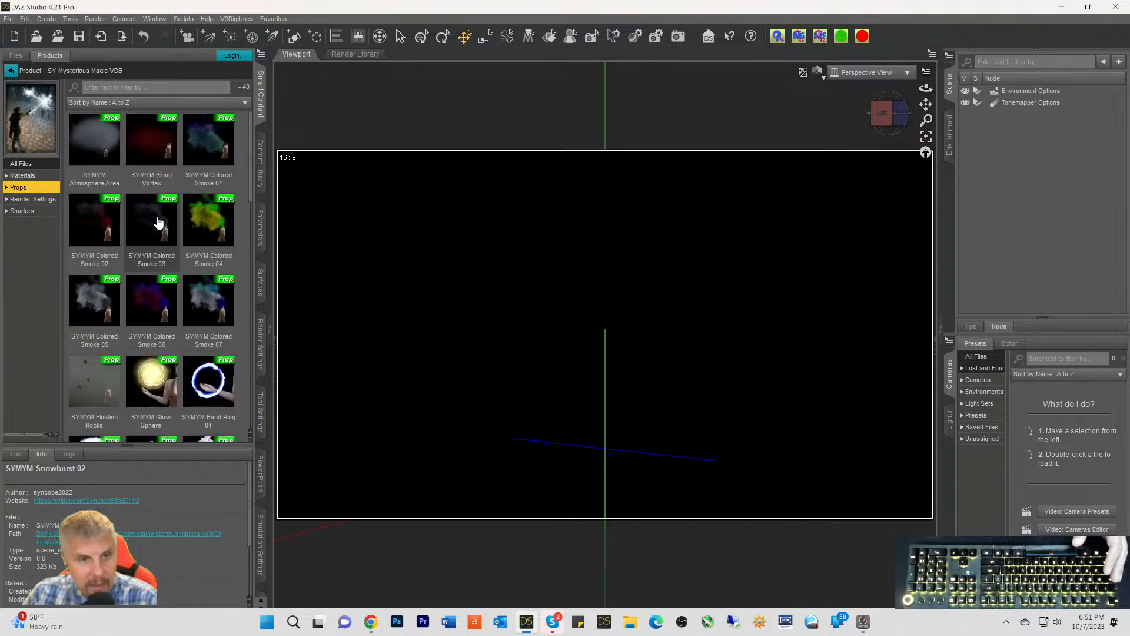
pyautogui.doubleClick(152, 144)
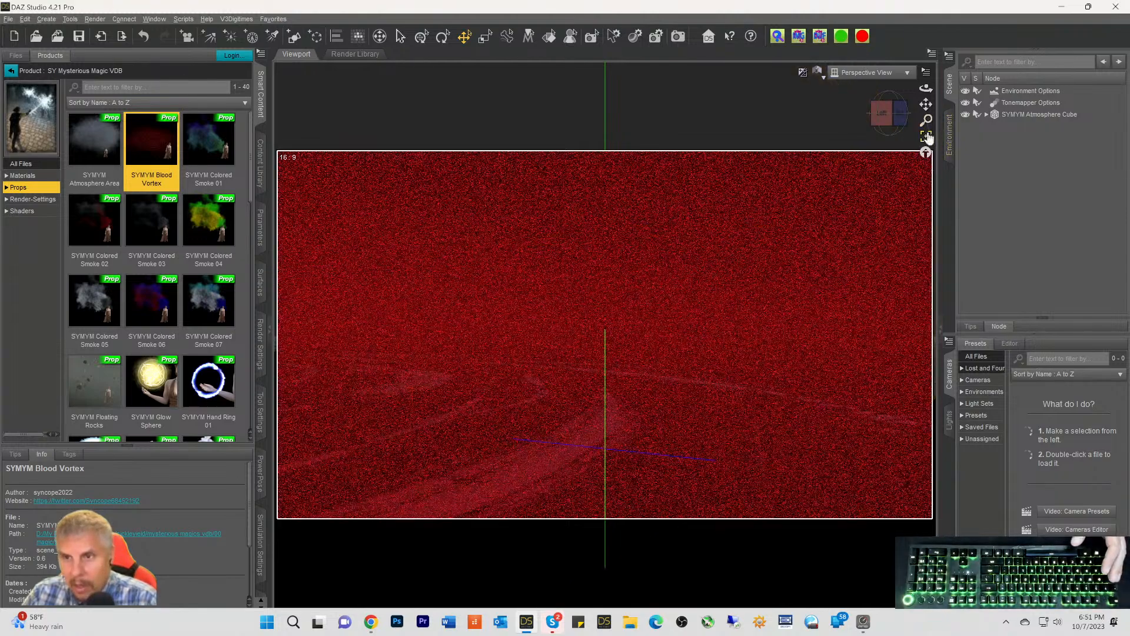
pyautogui.click(927, 136)
pyautogui.moveTo(882, 114); pyautogui.dragTo(883, 131)
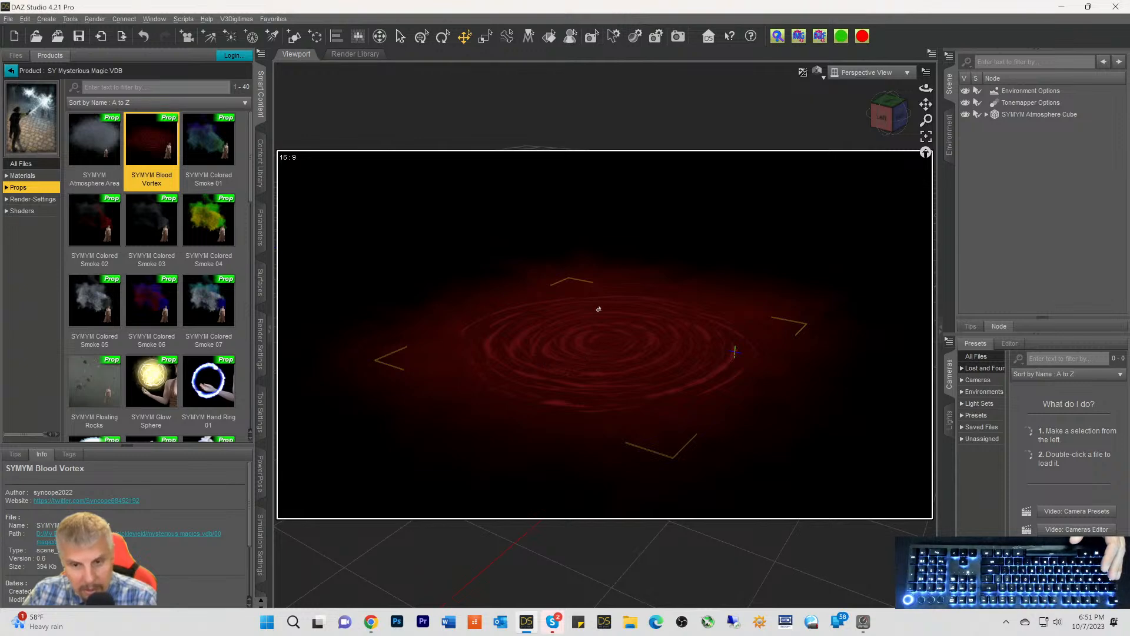
# Replace the blood vortex's SYMYM Atmosphere Cube with the SYMYM Glow Sphere prop, framed and viewed from another side
pyautogui.click(1000, 160)
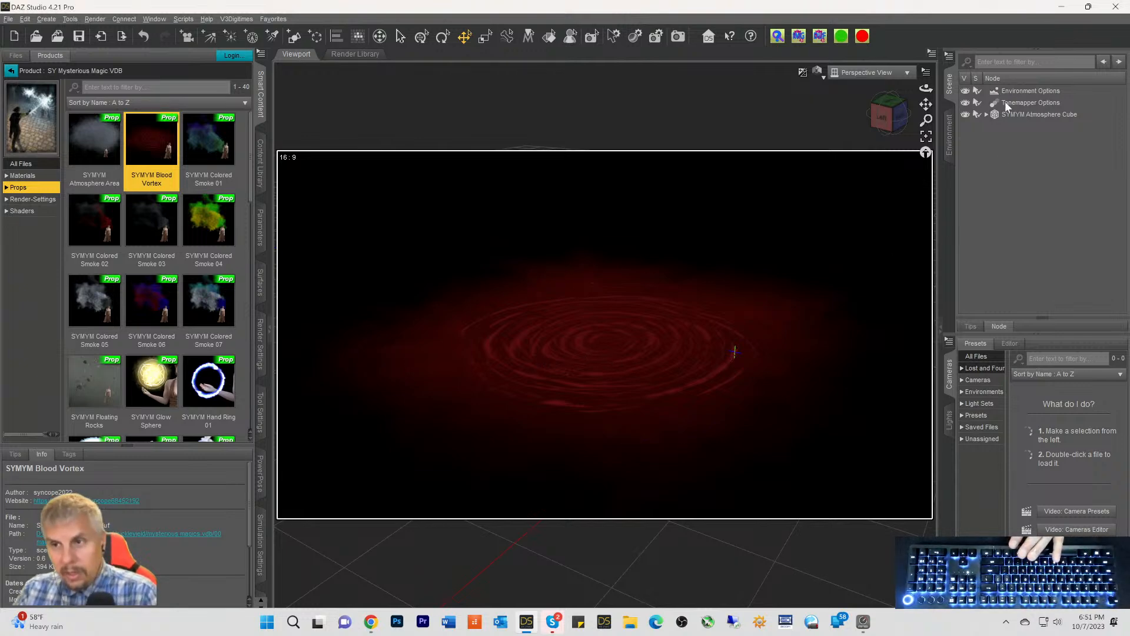
pyautogui.click(996, 113)
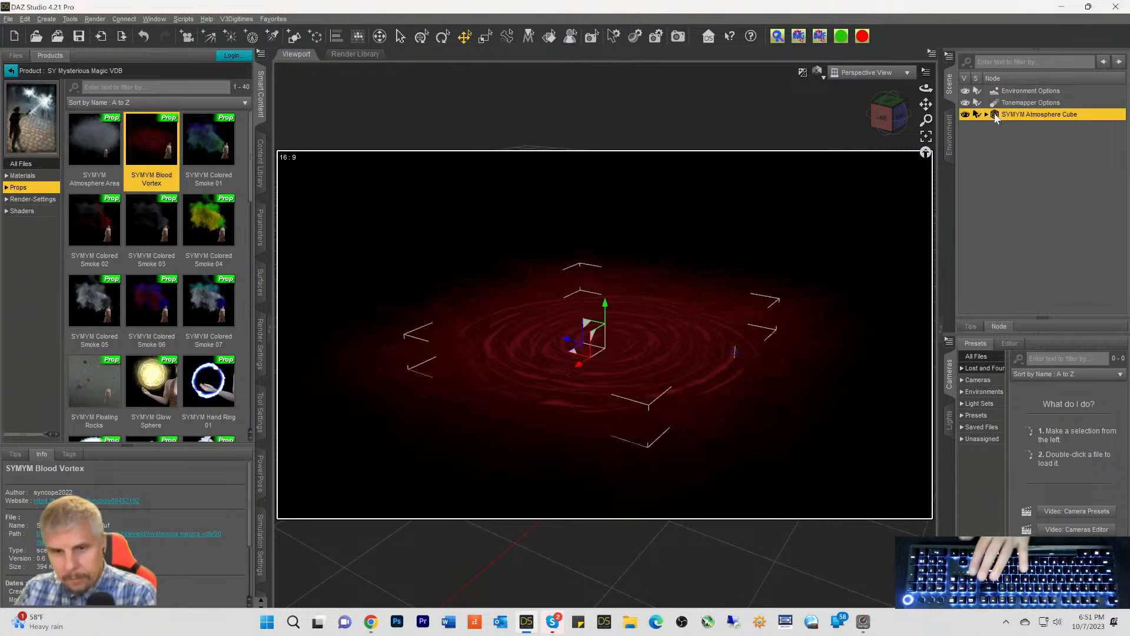
pyautogui.press('Delete')
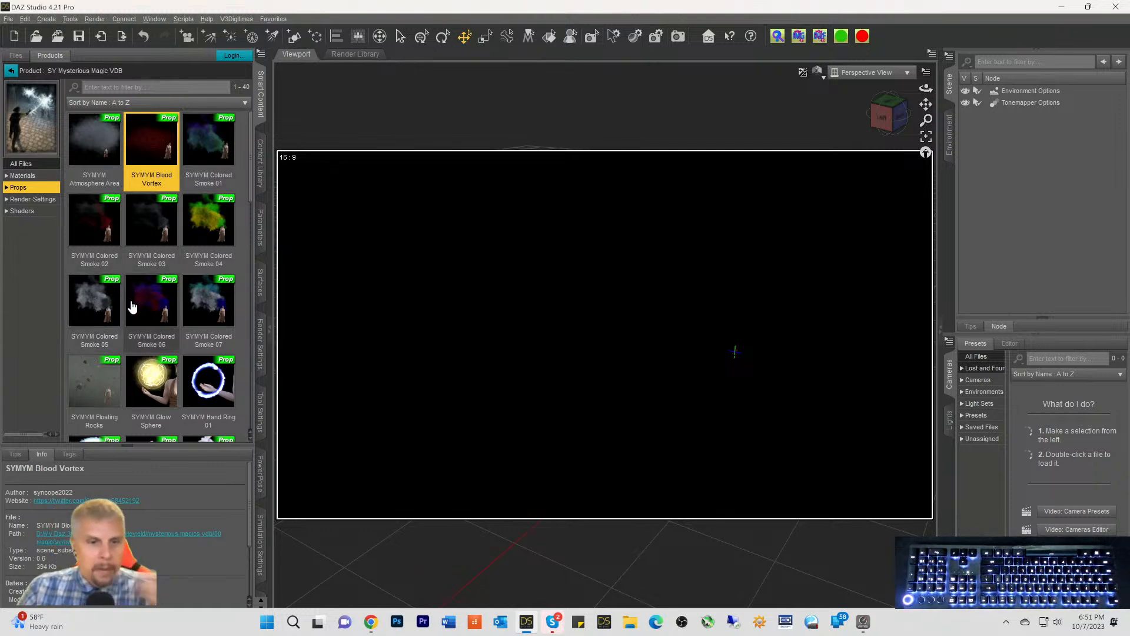
pyautogui.doubleClick(148, 387)
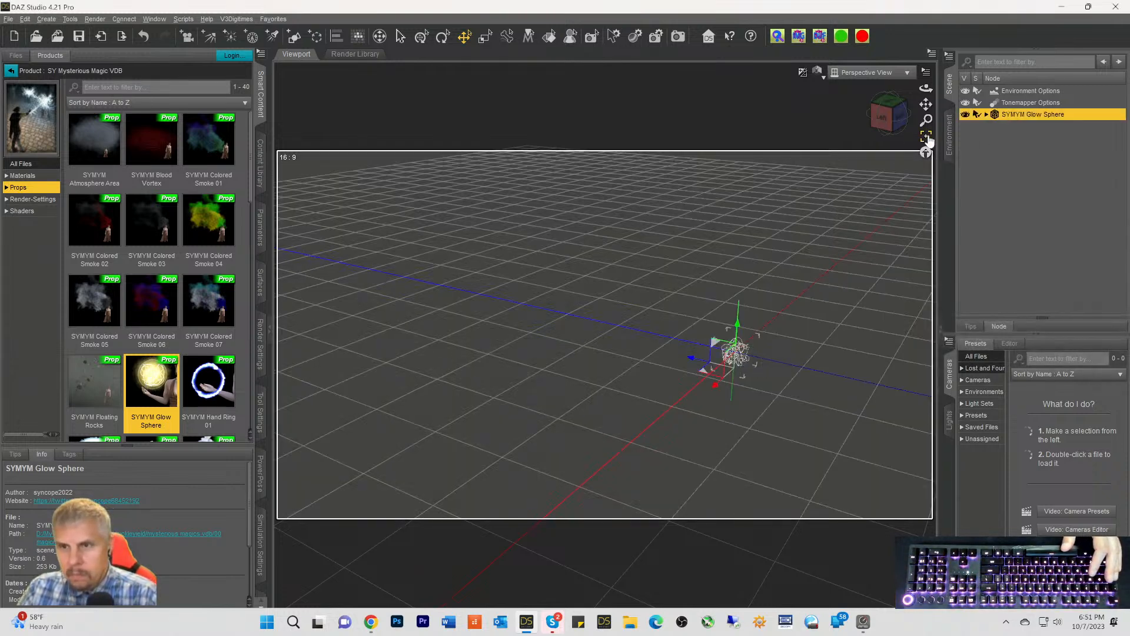
pyautogui.click(926, 137)
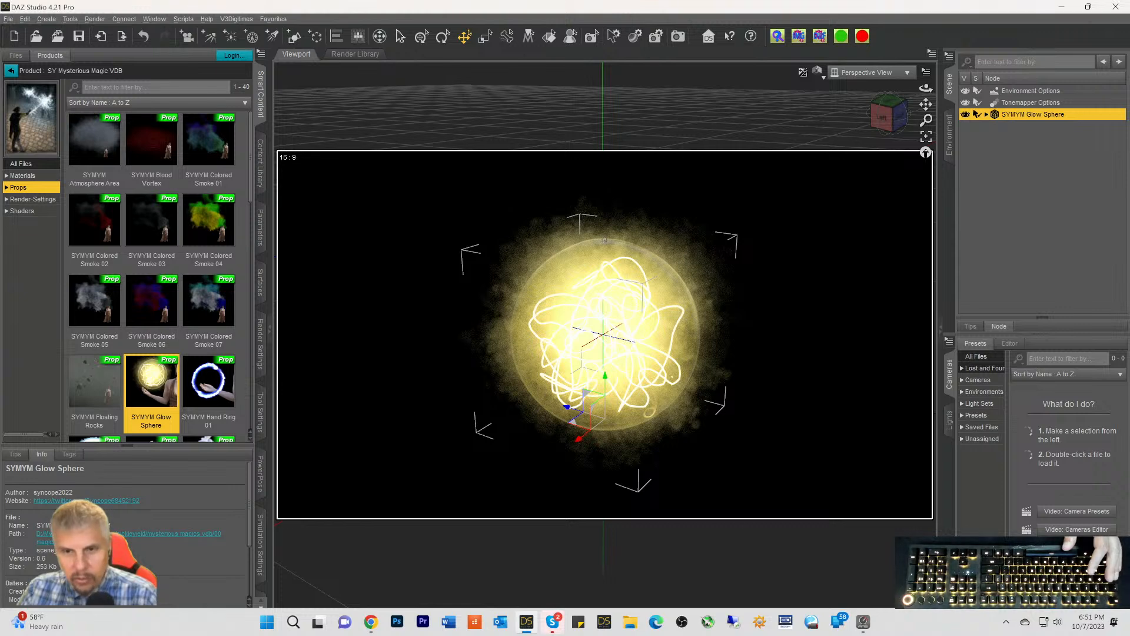
pyautogui.moveTo(884, 116); pyautogui.dragTo(842, 128)
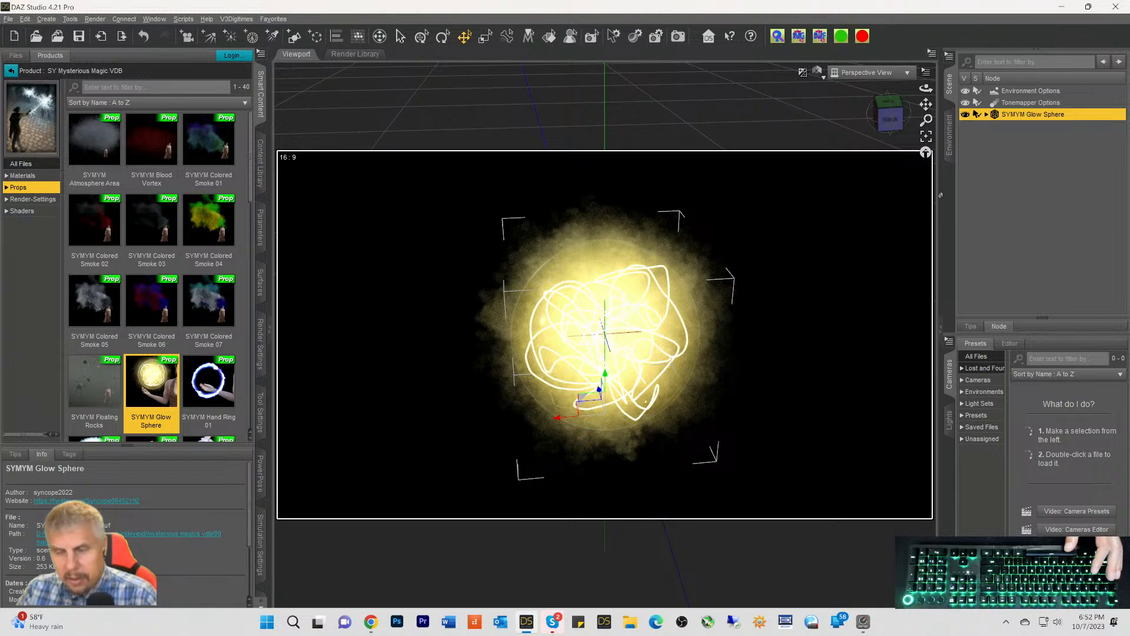
# Delete the Glow Sphere and load the SYMYM Snowburst 03 prop, deselected and viewed from farther away
pyautogui.press('Delete')
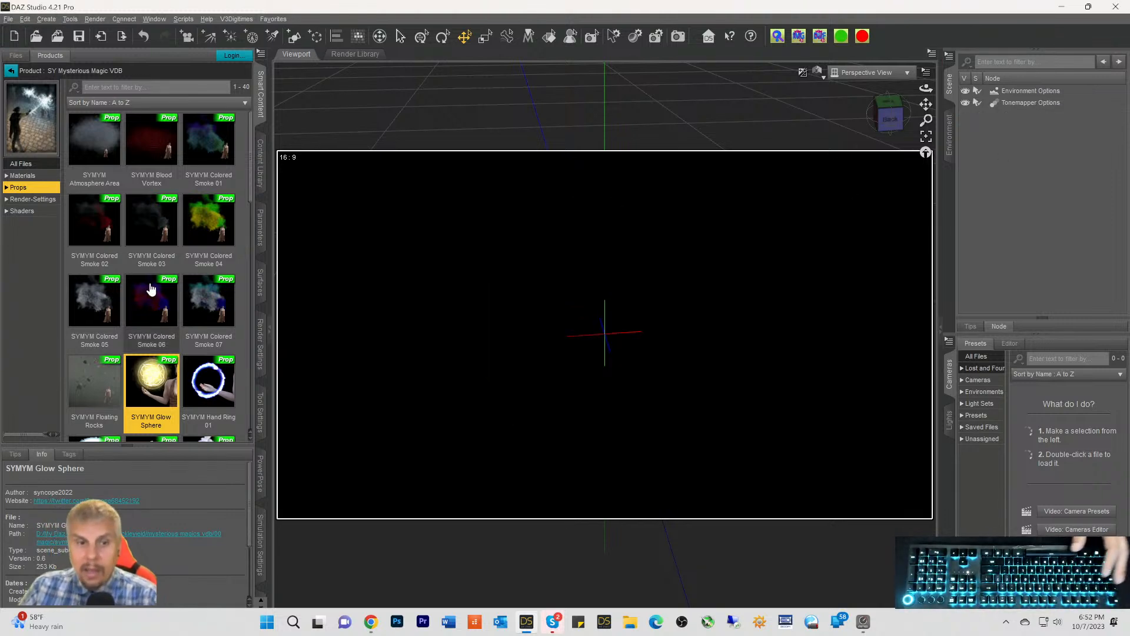
pyautogui.scroll(-10, 152, 289)
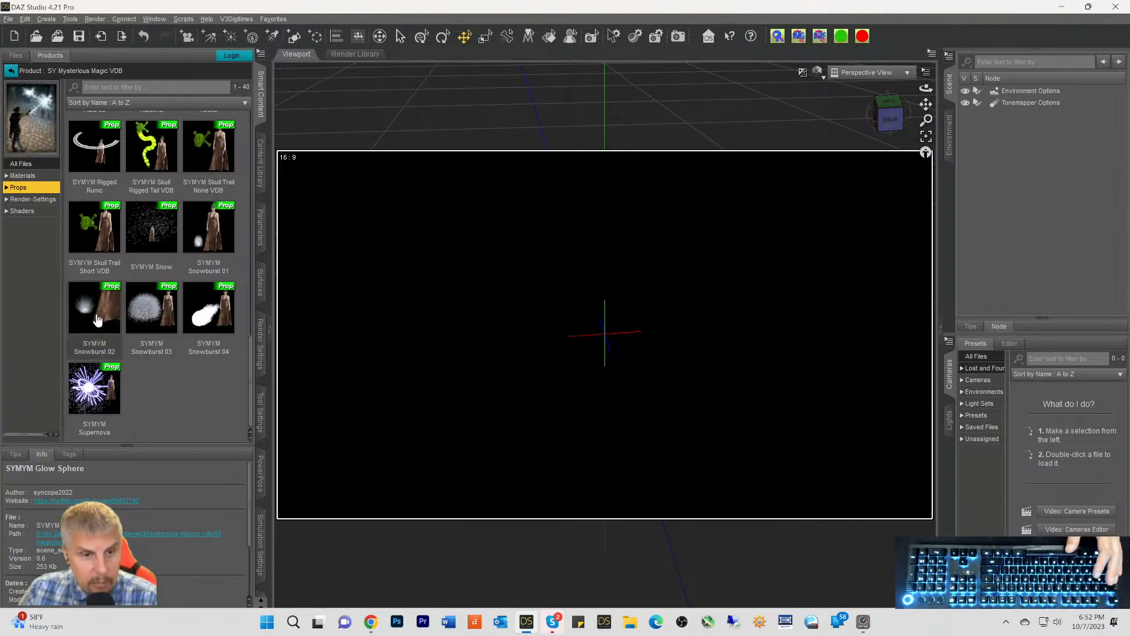
pyautogui.doubleClick(146, 317)
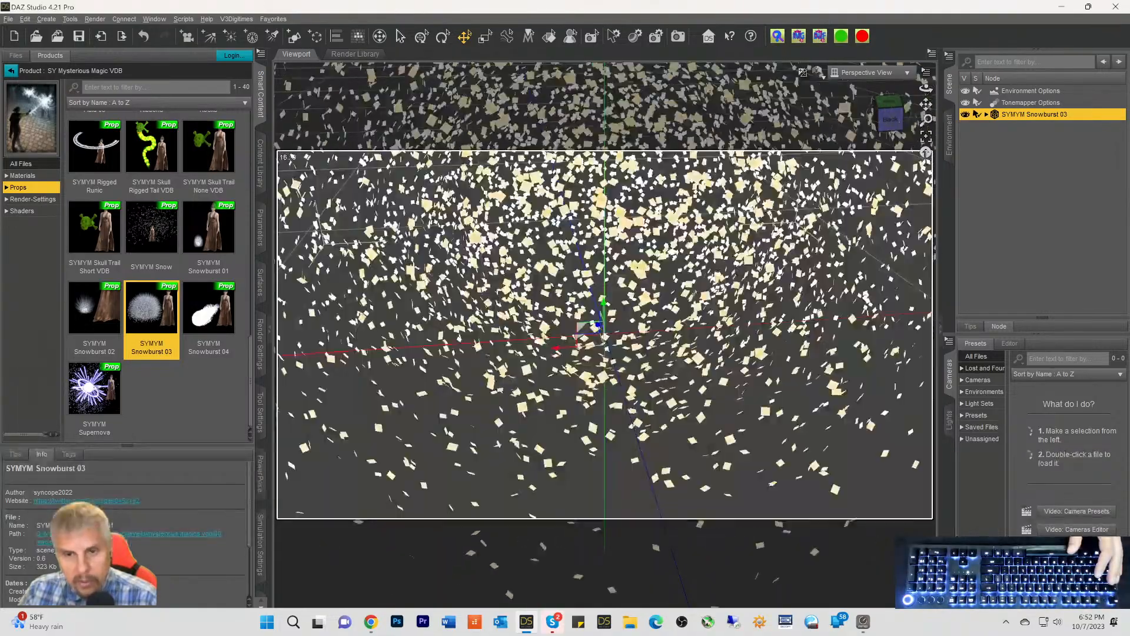
pyautogui.click(1037, 196)
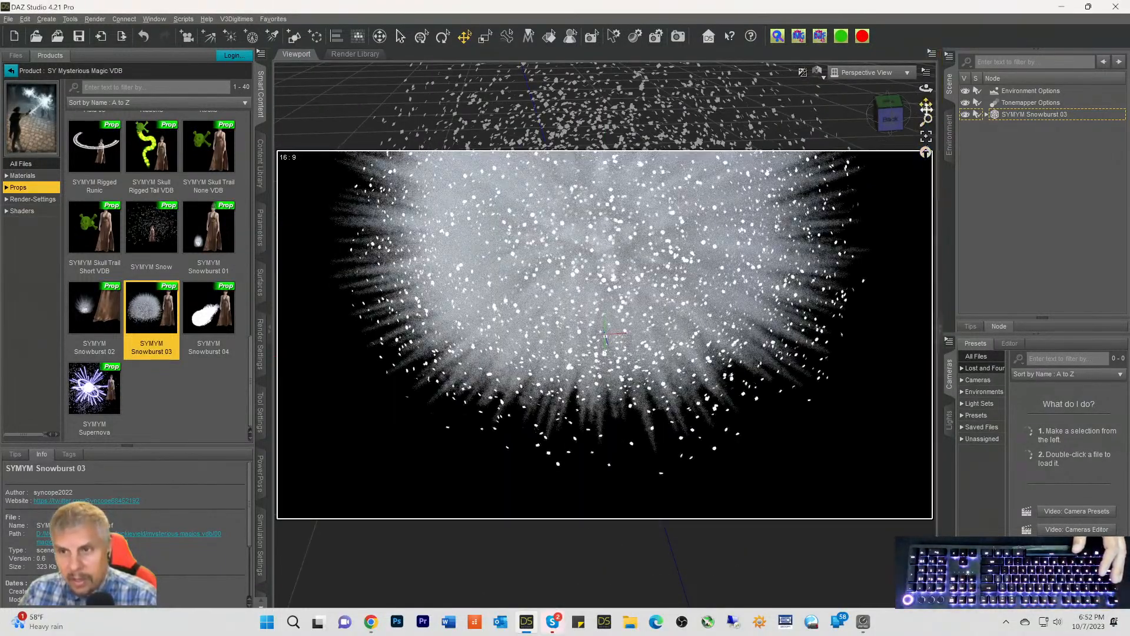
pyautogui.moveTo(926, 104); pyautogui.dragTo(935, 116)
pyautogui.scroll(-2, 836, 204)
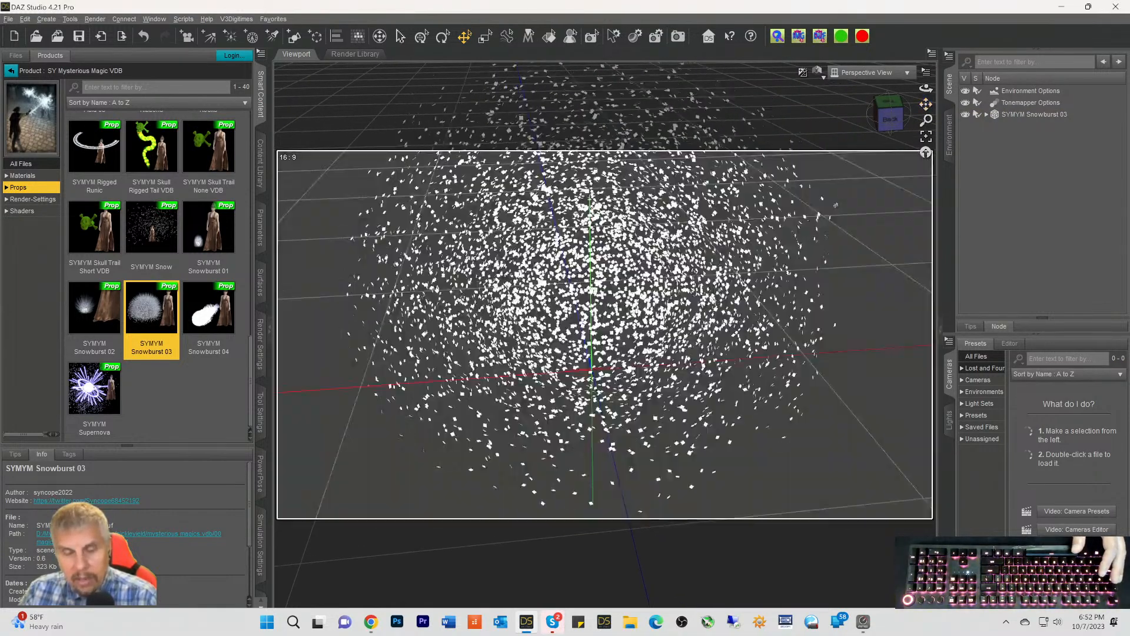
pyautogui.scroll(-2, 836, 205)
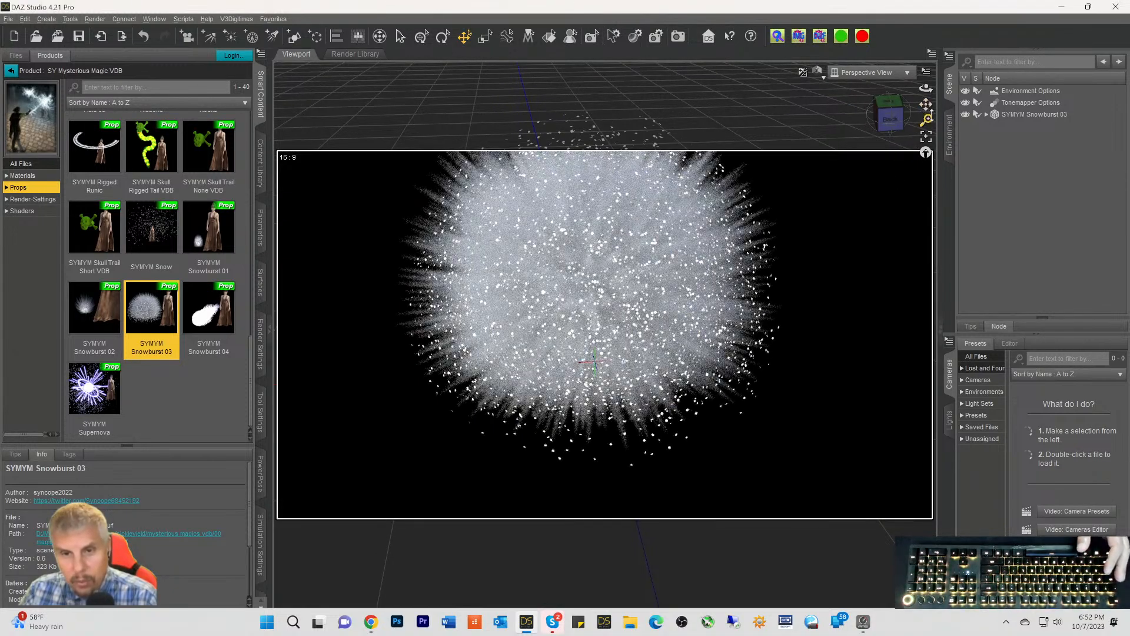
# Examine the rendered SYMYM Snowburst 03 prop close up, shifted in the frame, from a slightly different angle and from inside the snow cloud
pyautogui.scroll(3, 822, 217)
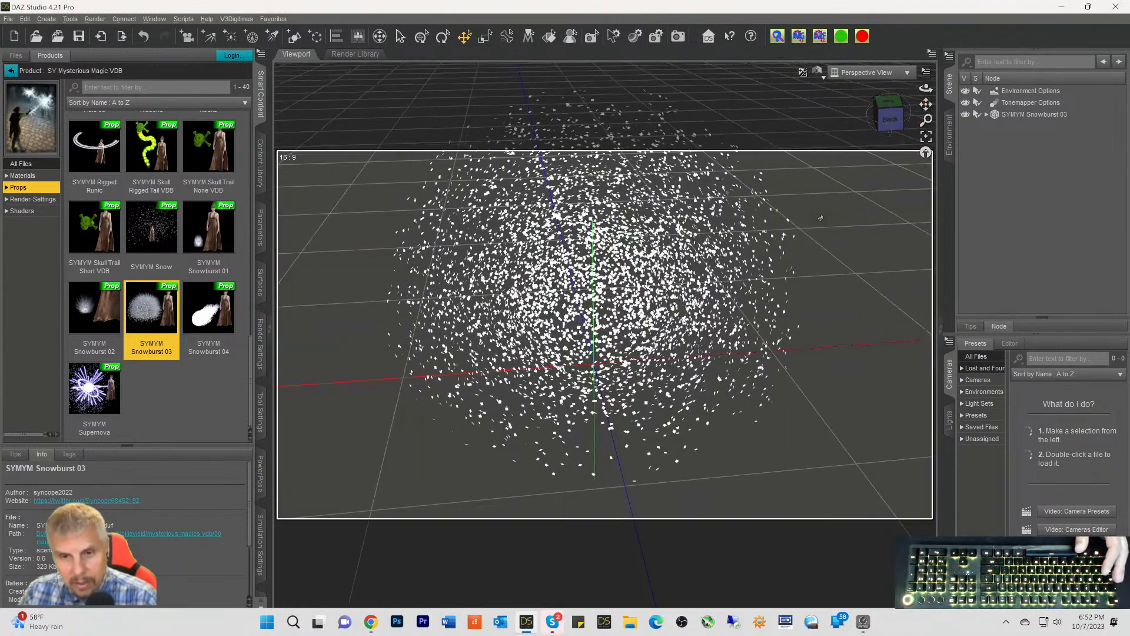
pyautogui.scroll(2, 822, 217)
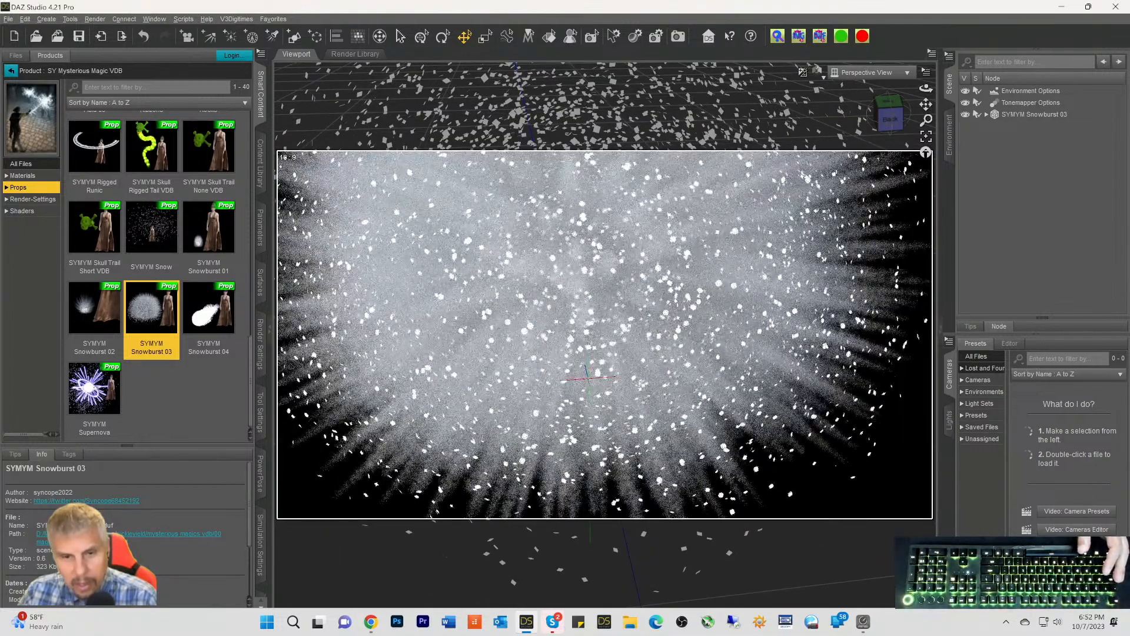
pyautogui.scroll(2, 827, 212)
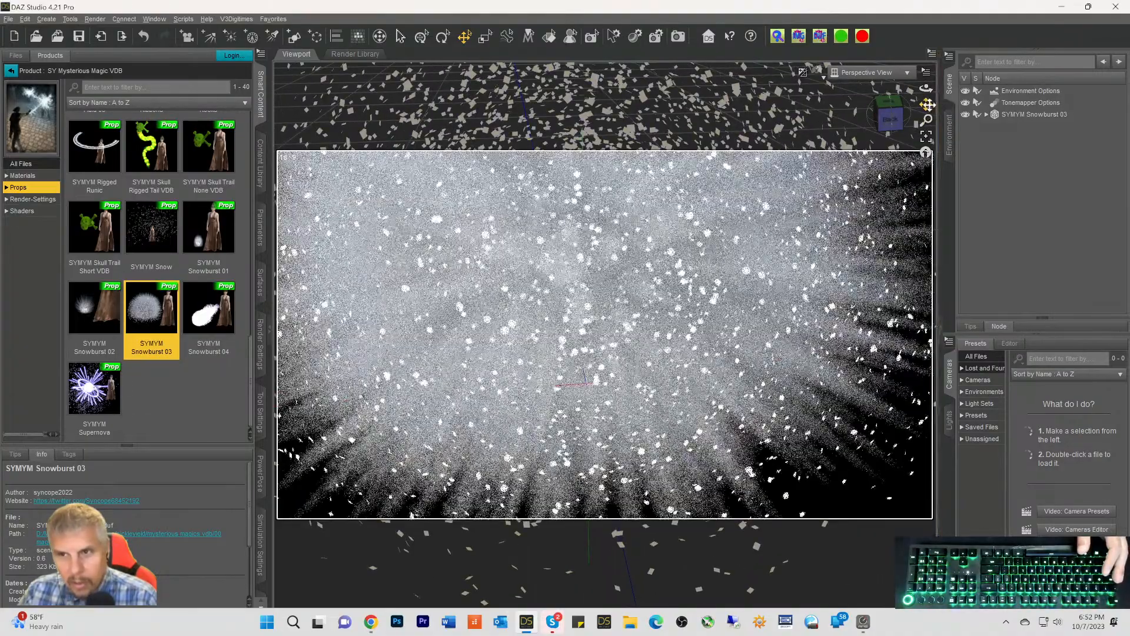
pyautogui.moveTo(927, 104); pyautogui.dragTo(970, 150)
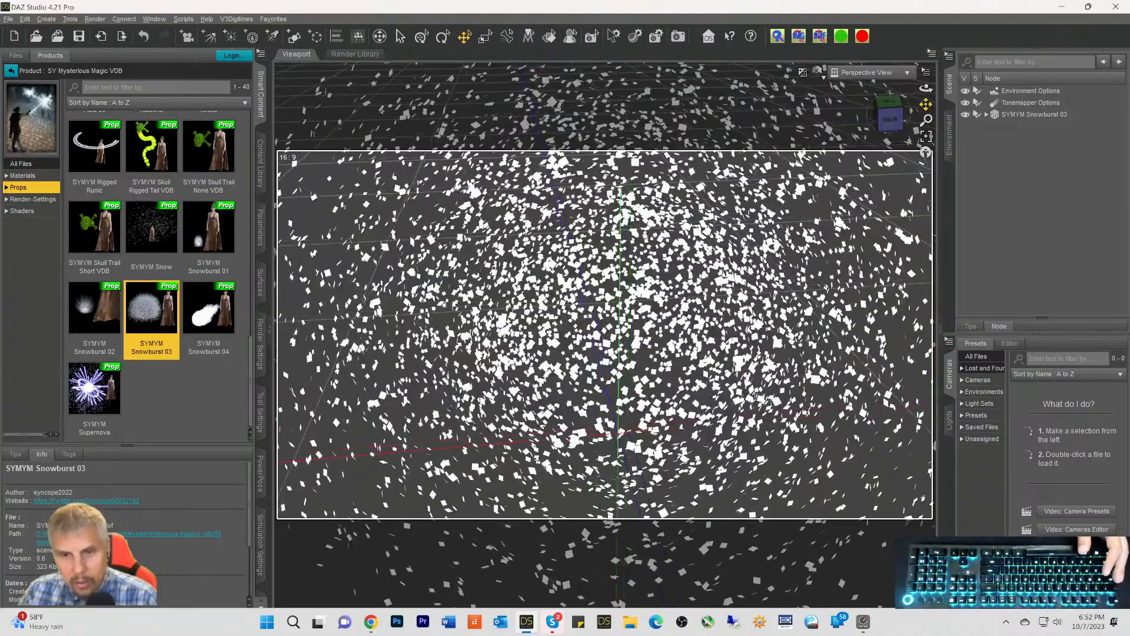
pyautogui.scroll(-2, 731, 257)
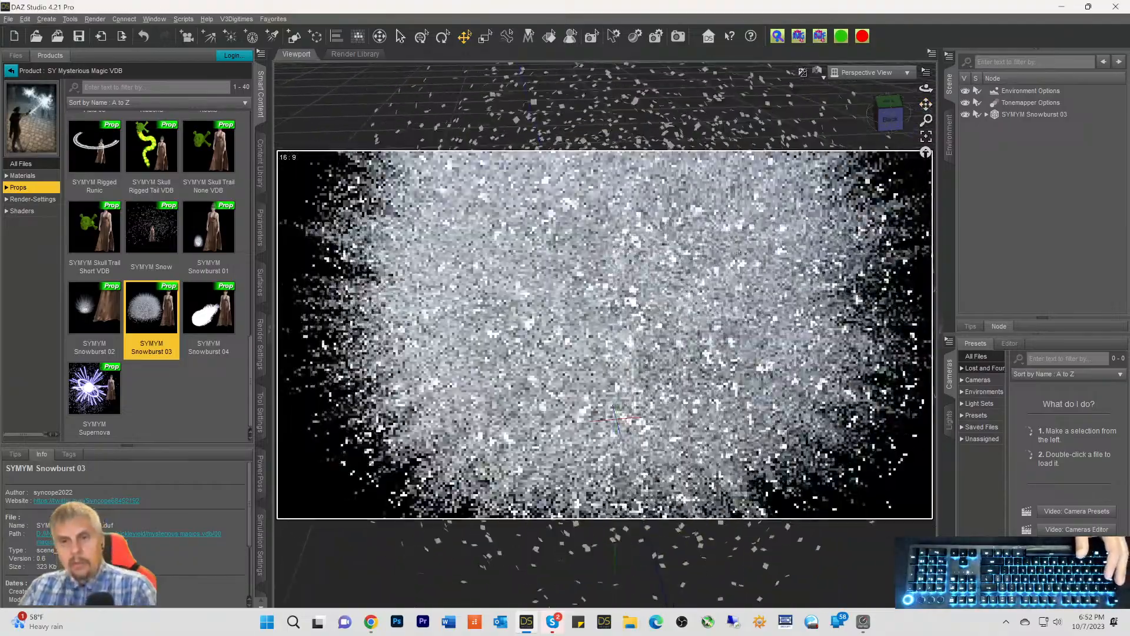
pyautogui.scroll(2, 605, 334)
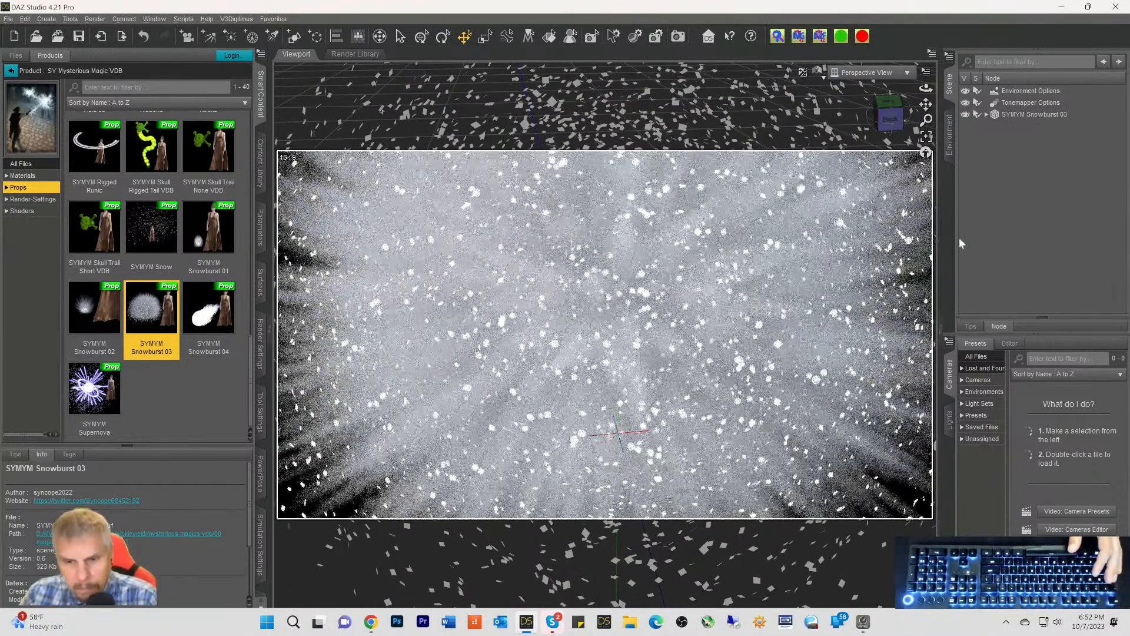
pyautogui.moveTo(890, 110); pyautogui.dragTo(917, 126)
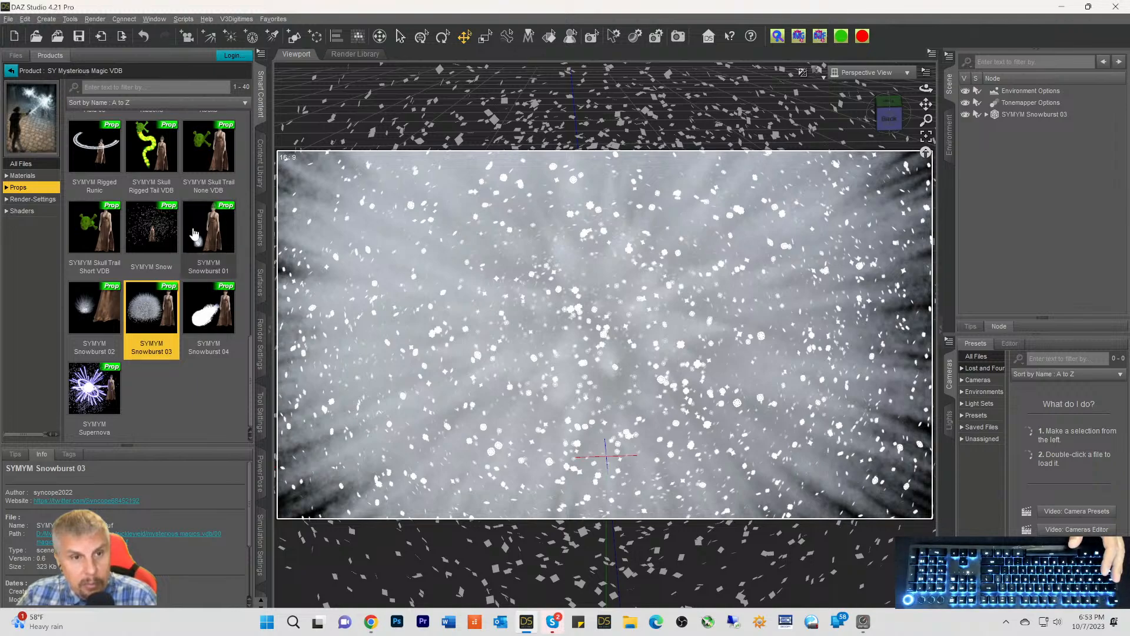
pyautogui.scroll(3, 582, 389)
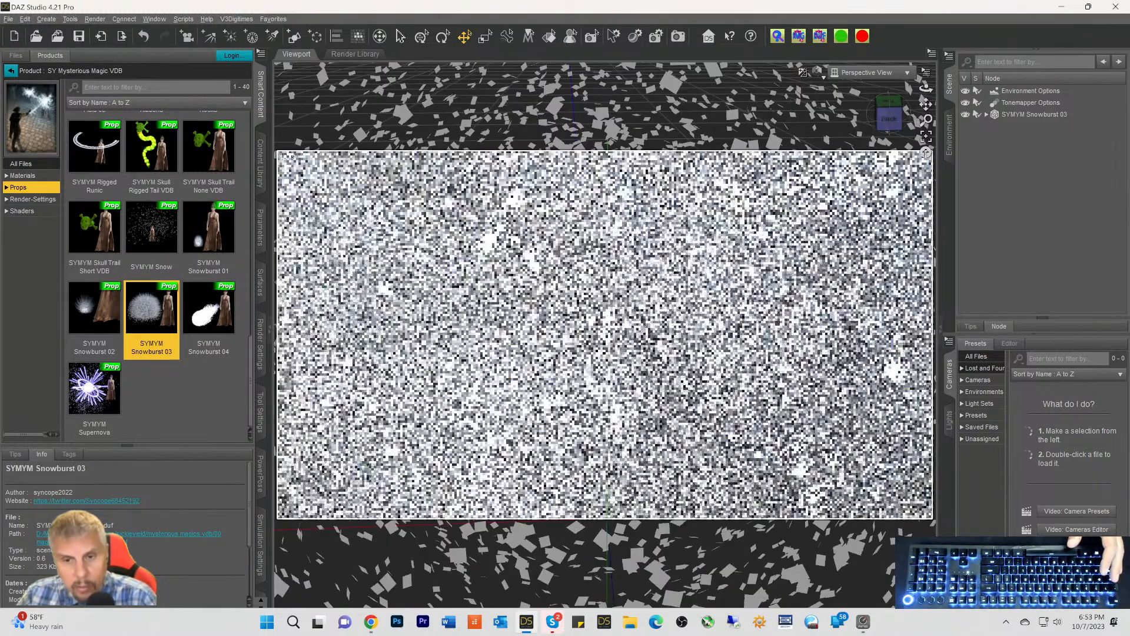
pyautogui.scroll(2, 602, 378)
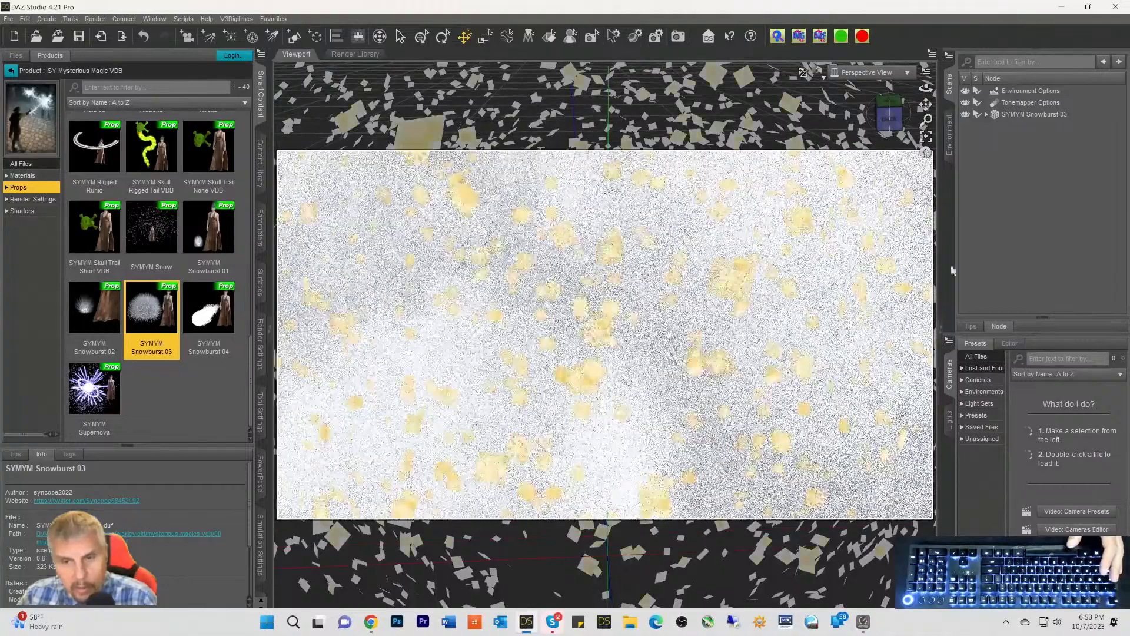
# Set the Density Multiplier of the Volume surface on Snowburst 03's SYMYM Placer Cube to 25
pyautogui.click(1037, 116)
pyautogui.click(986, 115)
pyautogui.click(1001, 126)
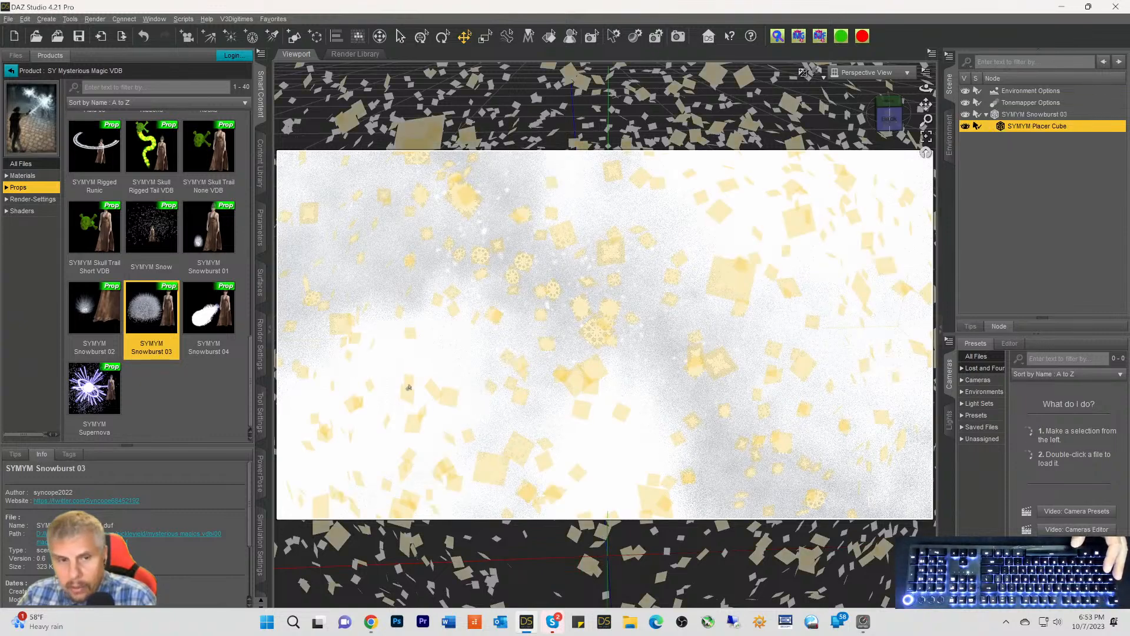
pyautogui.click(259, 283)
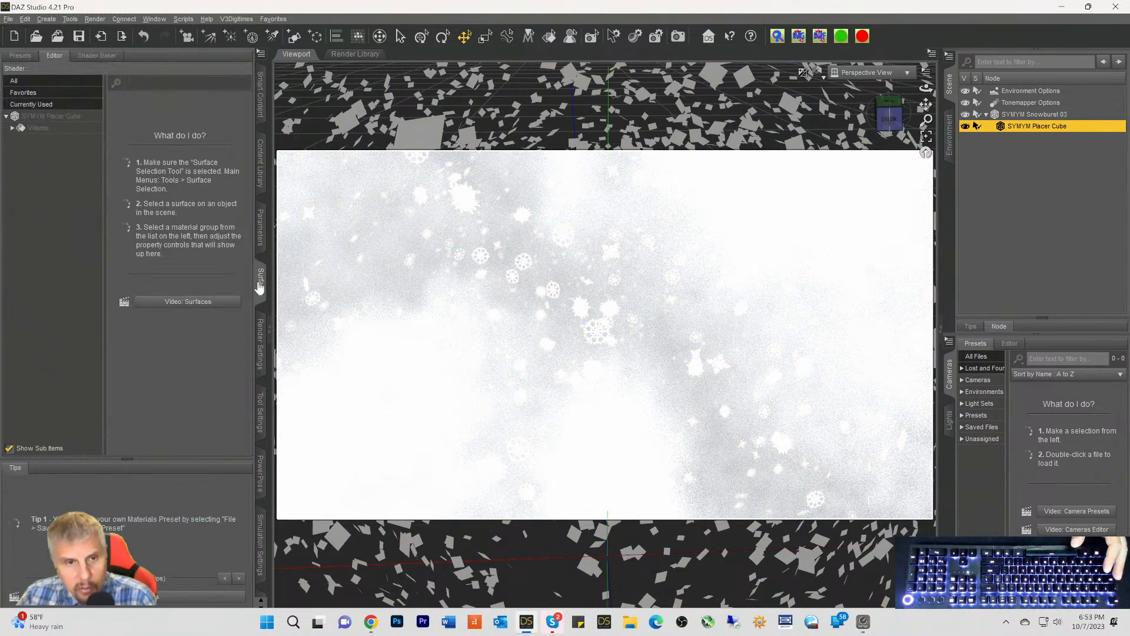
pyautogui.click(41, 130)
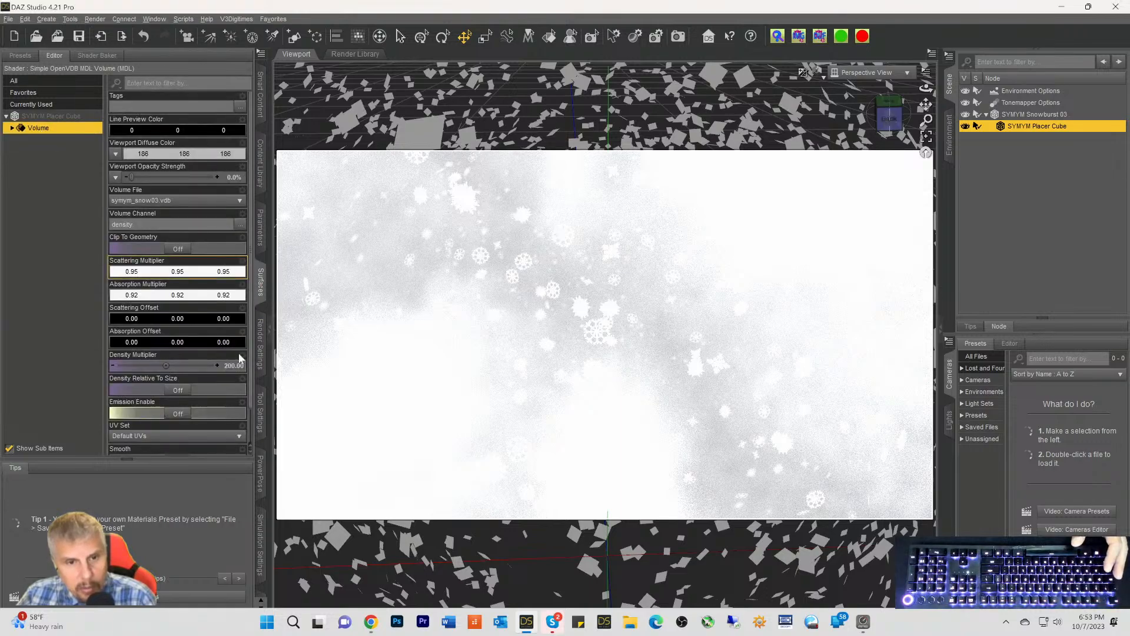
pyautogui.click(232, 367)
pyautogui.write('1')
pyautogui.press('Return')
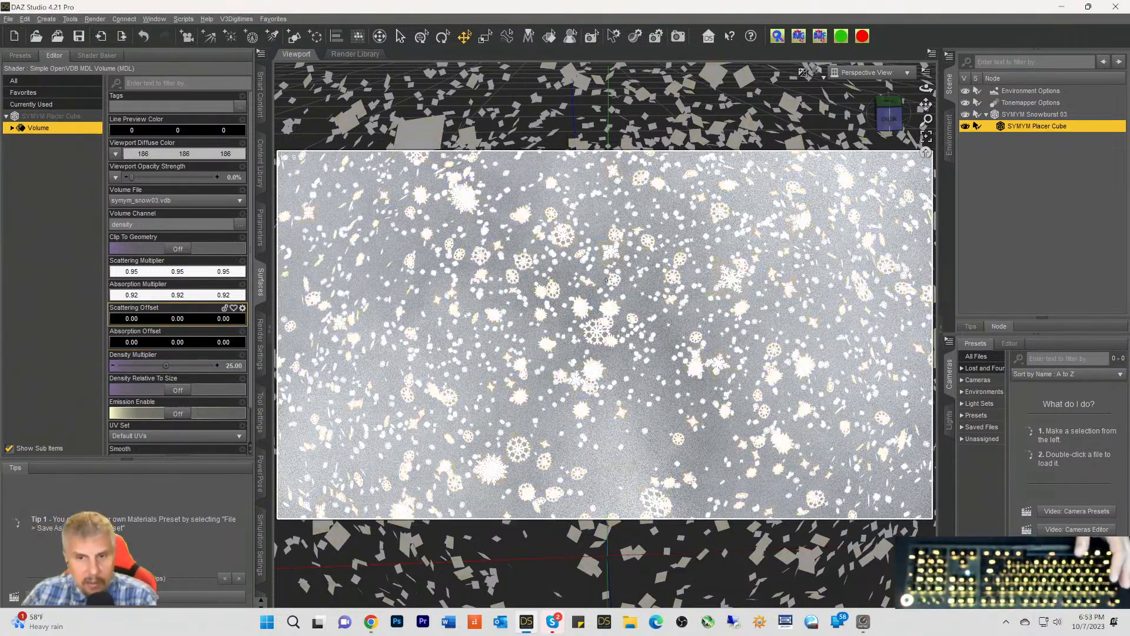
# Set the Placer Cube volume's Density Multiplier to 1, and view the snowflakes up close from another angle
pyautogui.scroll(-3, 389, 333)
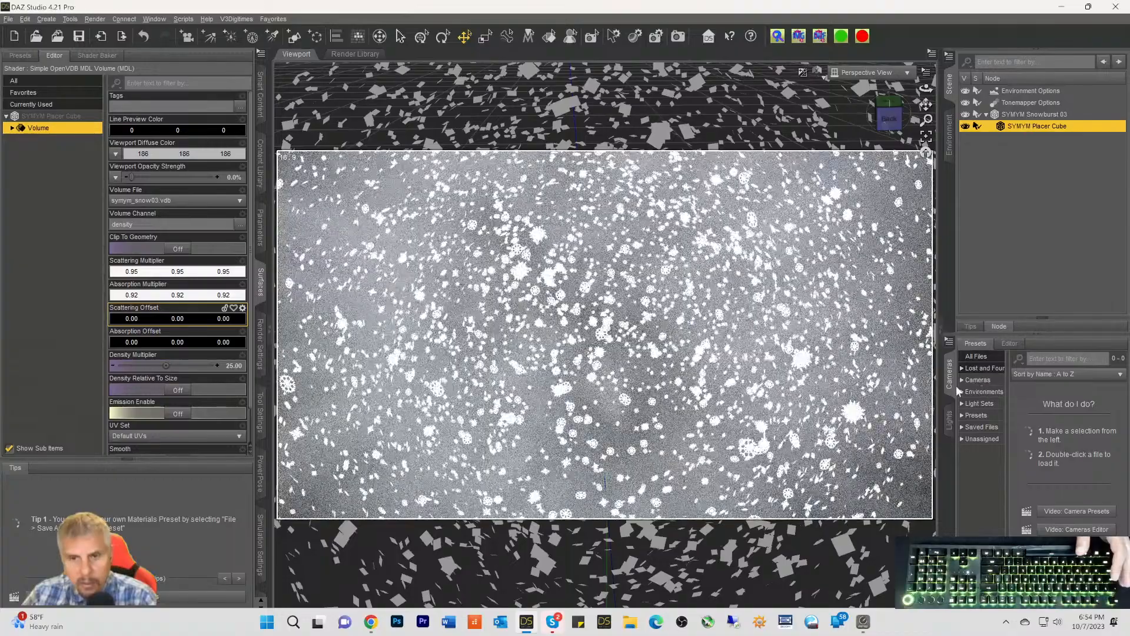
pyautogui.scroll(5, 882, 383)
pyautogui.scroll(3, 882, 382)
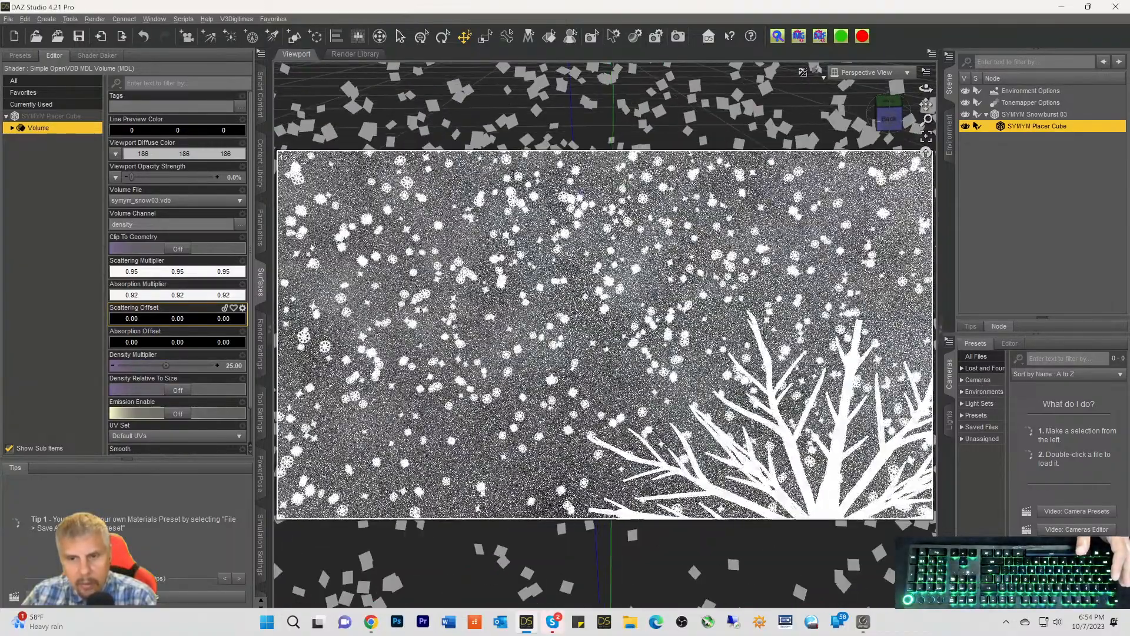
pyautogui.scroll(3, 882, 383)
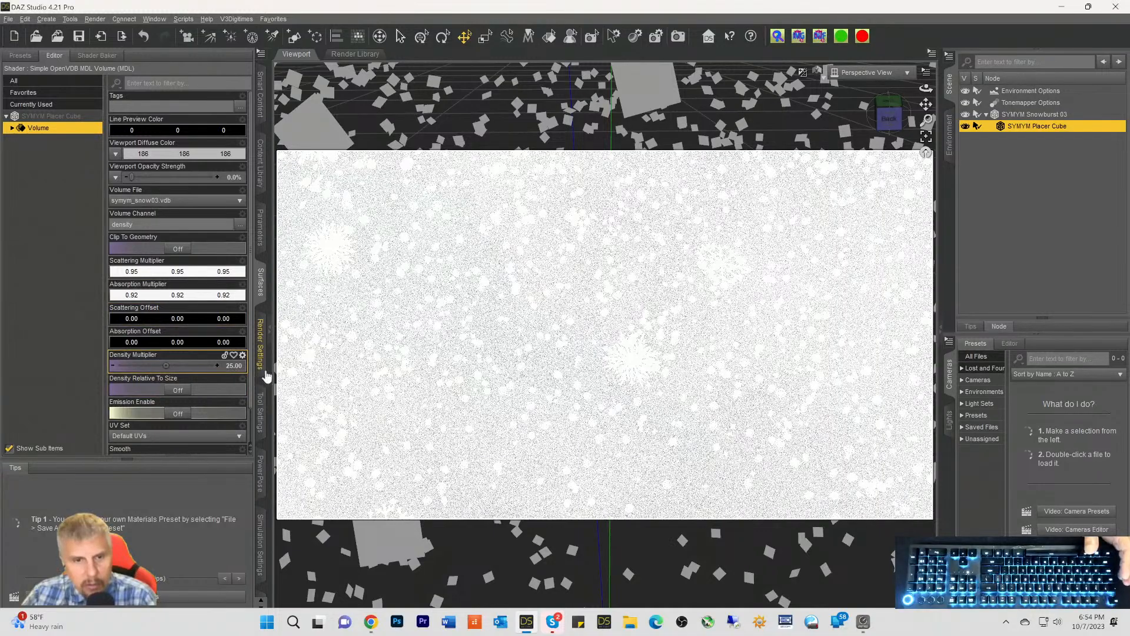
pyautogui.click(241, 366)
pyautogui.write('1')
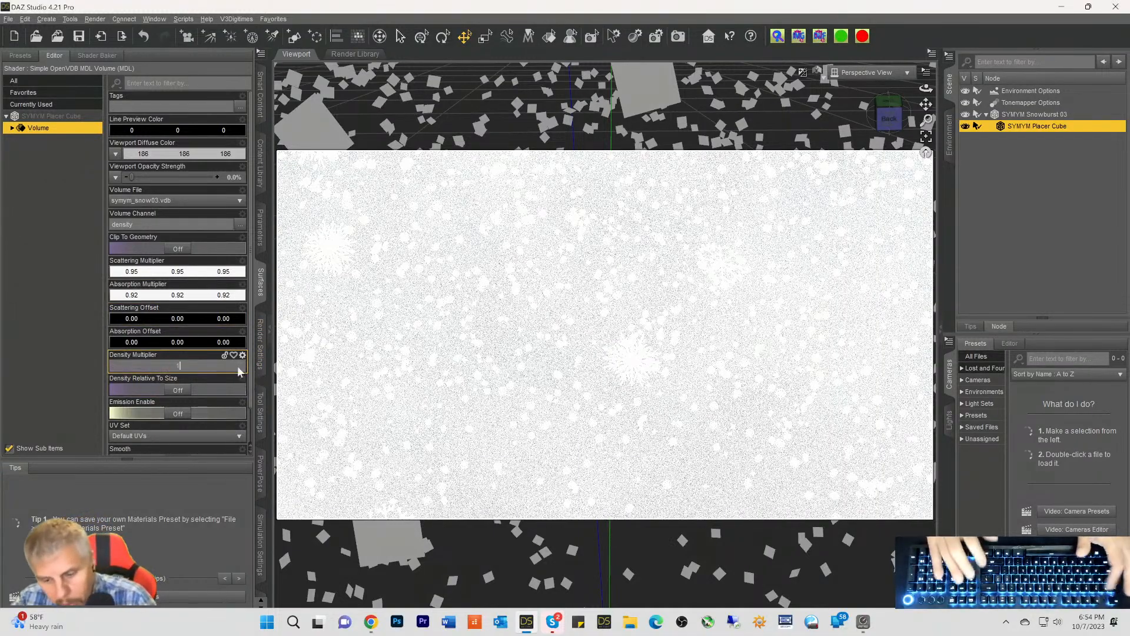
pyautogui.press('Return')
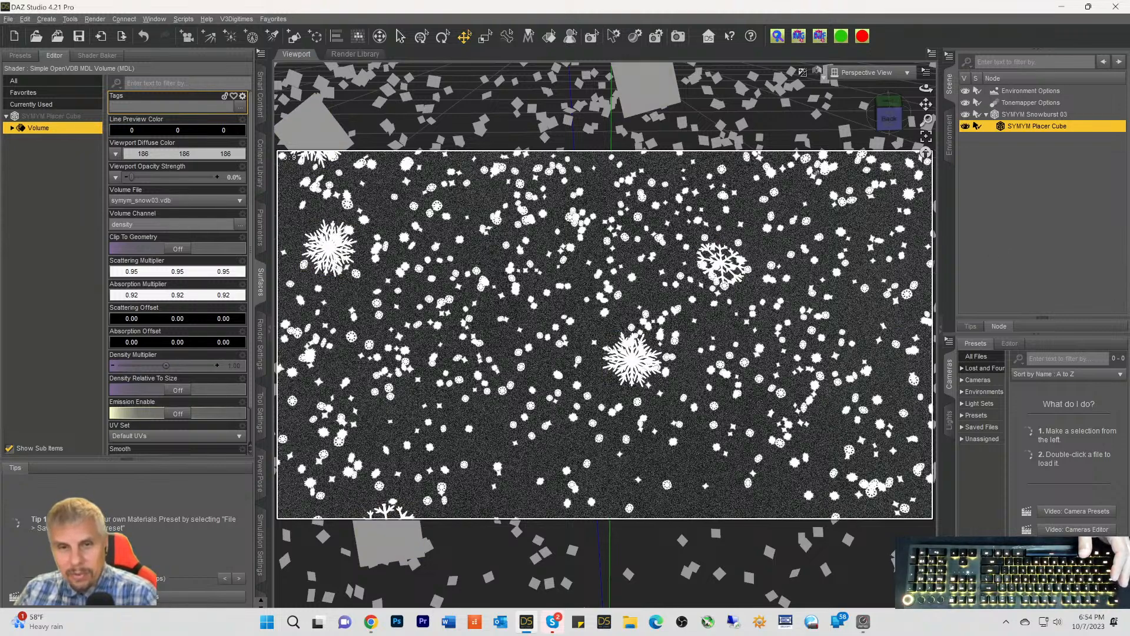
pyautogui.moveTo(883, 126); pyautogui.dragTo(895, 145)
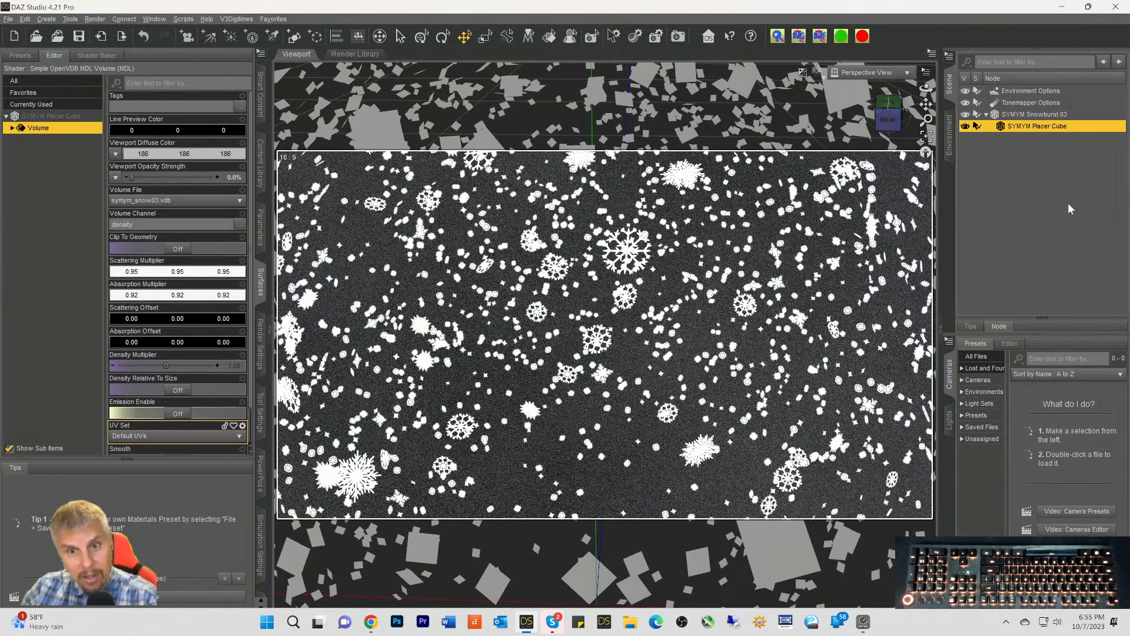
# Delete the Snowburst 03 prop and load the SYMYM Snowburst 04 prop from SY Mysterious Magic VDB
pyautogui.click(1018, 118)
pyautogui.press('Delete')
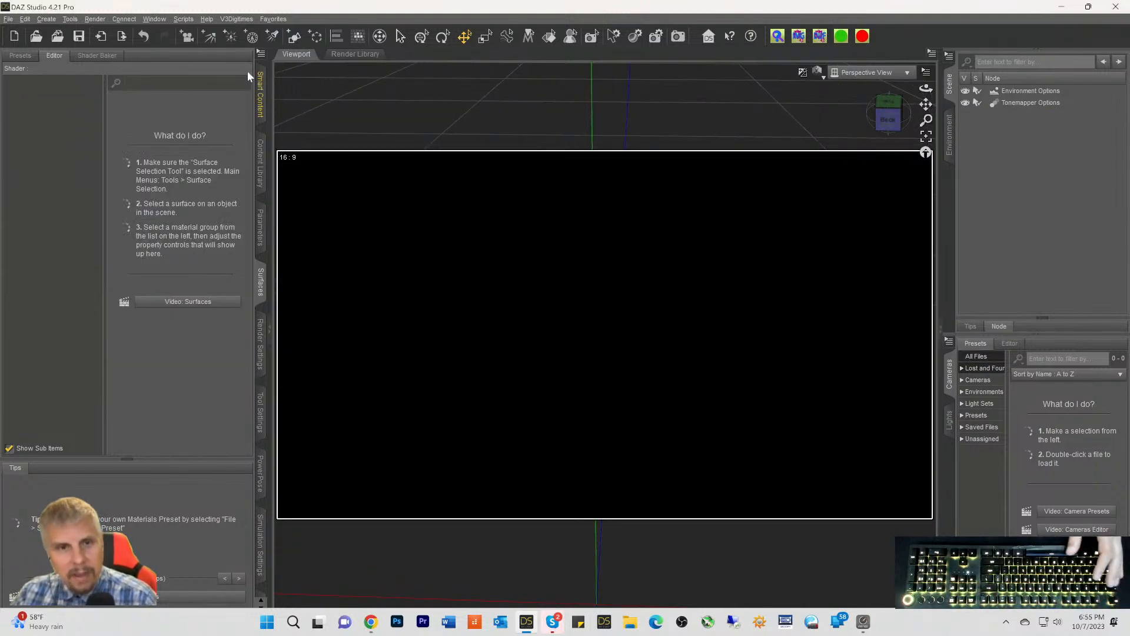
pyautogui.click(261, 92)
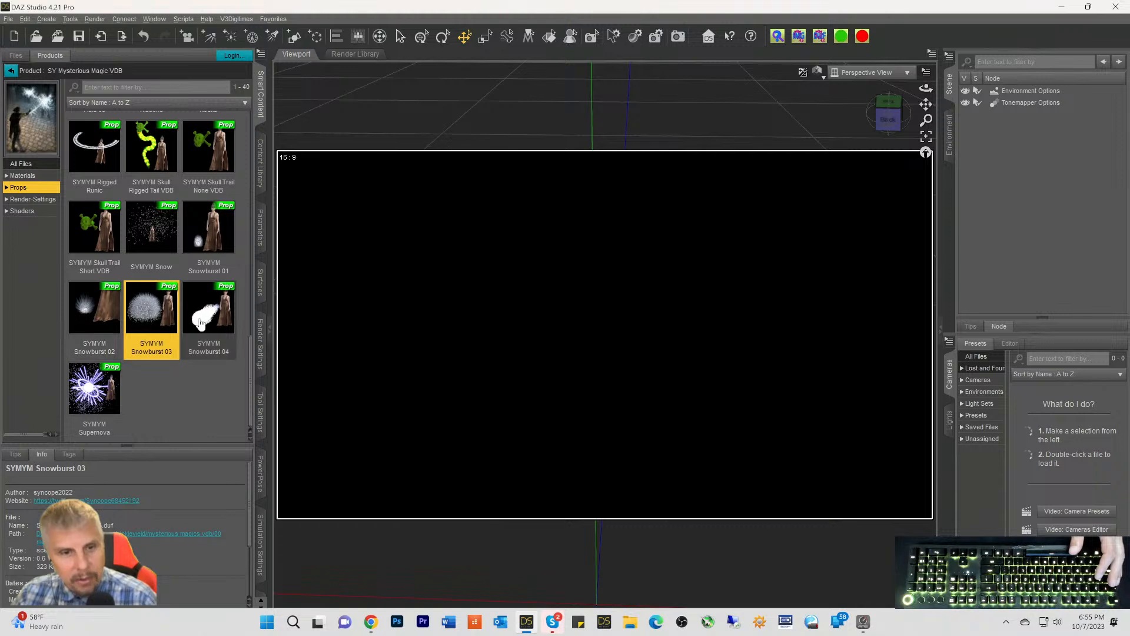
pyautogui.moveTo(206, 318)
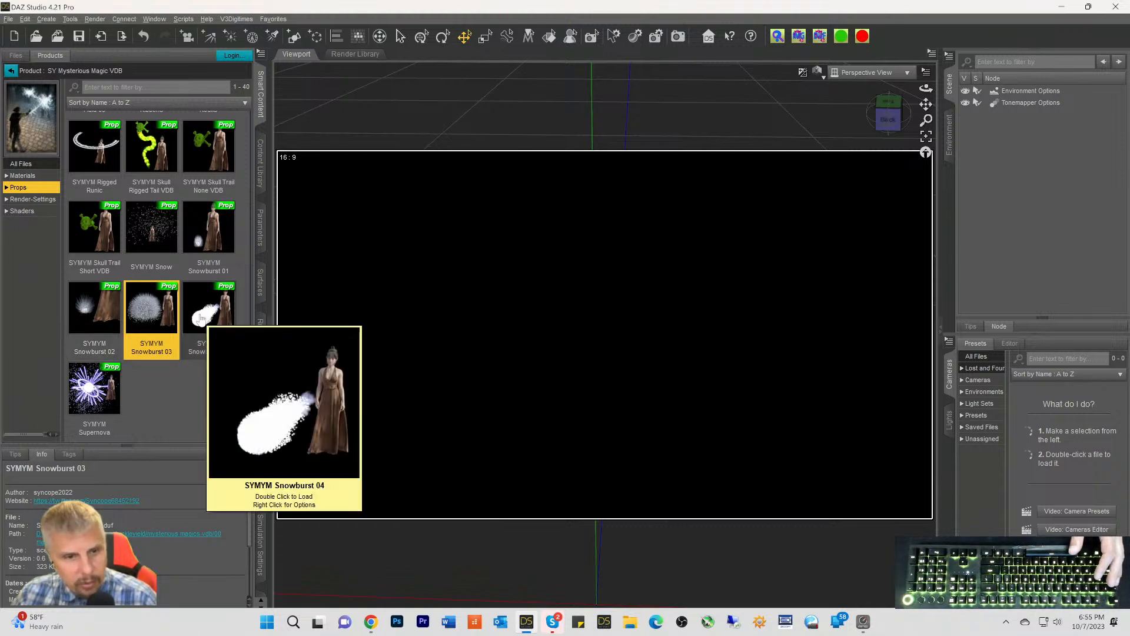
pyautogui.moveTo(141, 316)
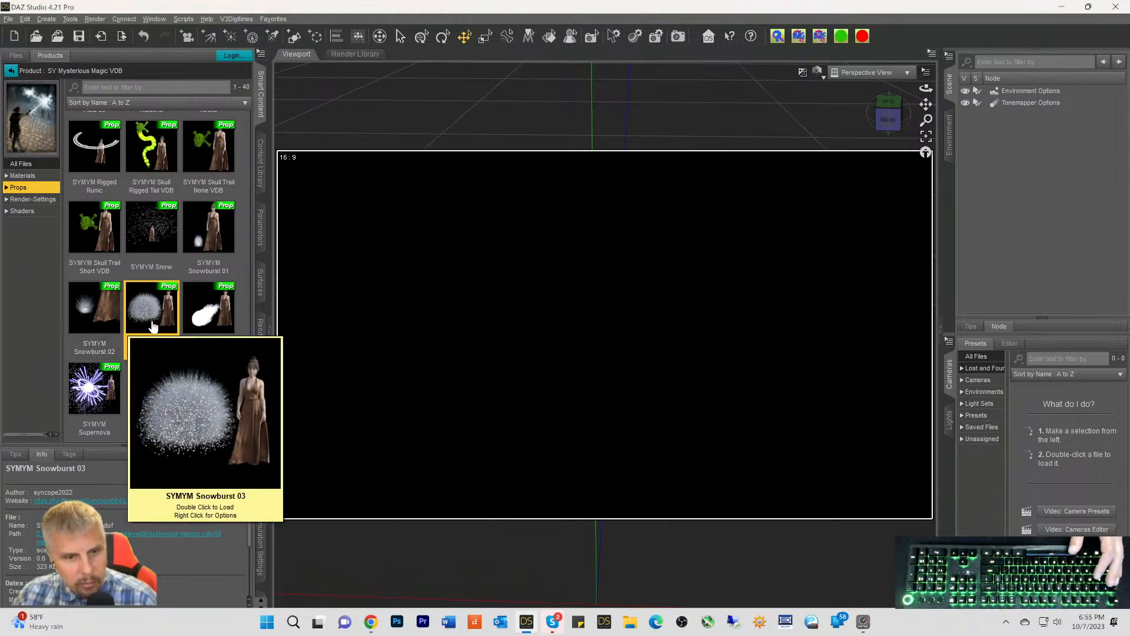
pyautogui.moveTo(216, 338)
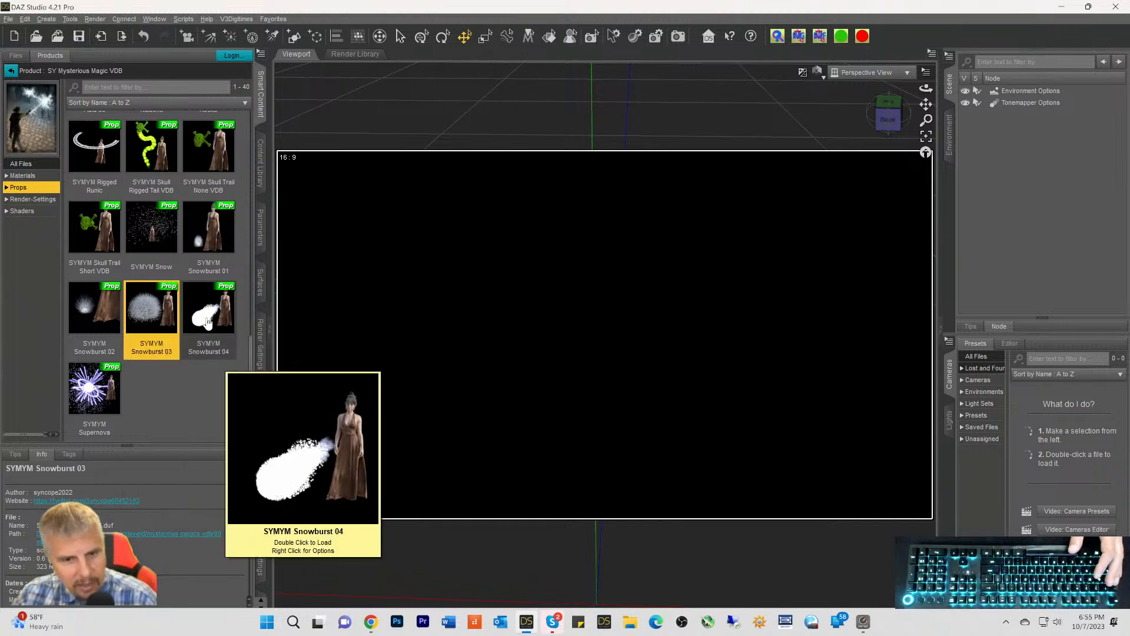
pyautogui.doubleClick(208, 322)
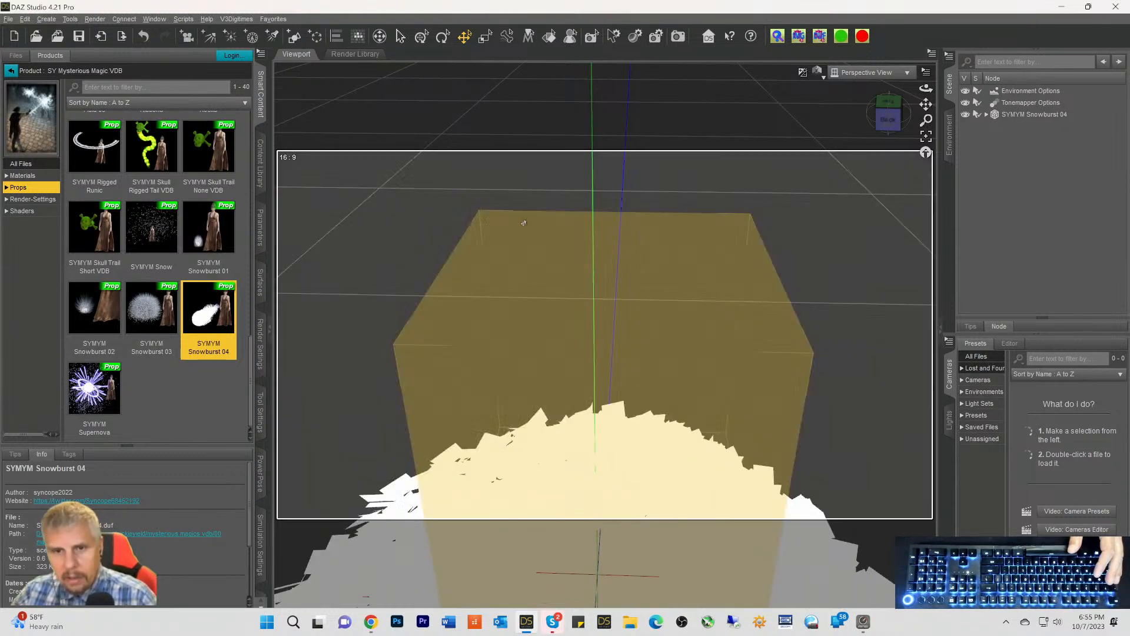
# View the SYMYM Snowburst 04 prop from its left side, centred in the frame and from farther away
pyautogui.scroll(-5, 677, 245)
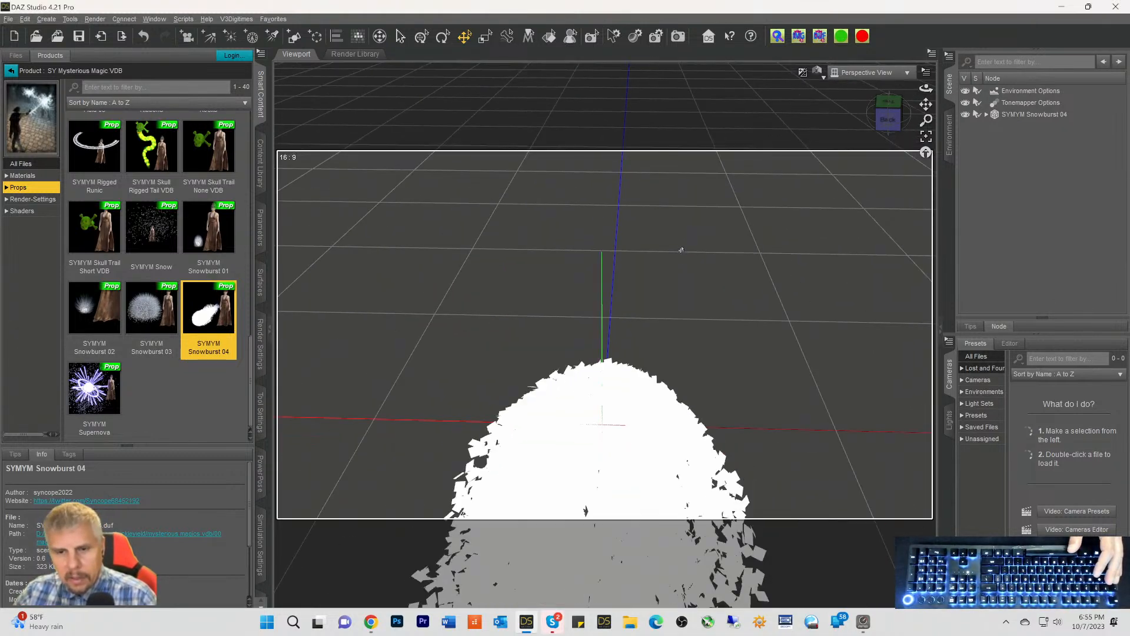
pyautogui.scroll(-1, 759, 221)
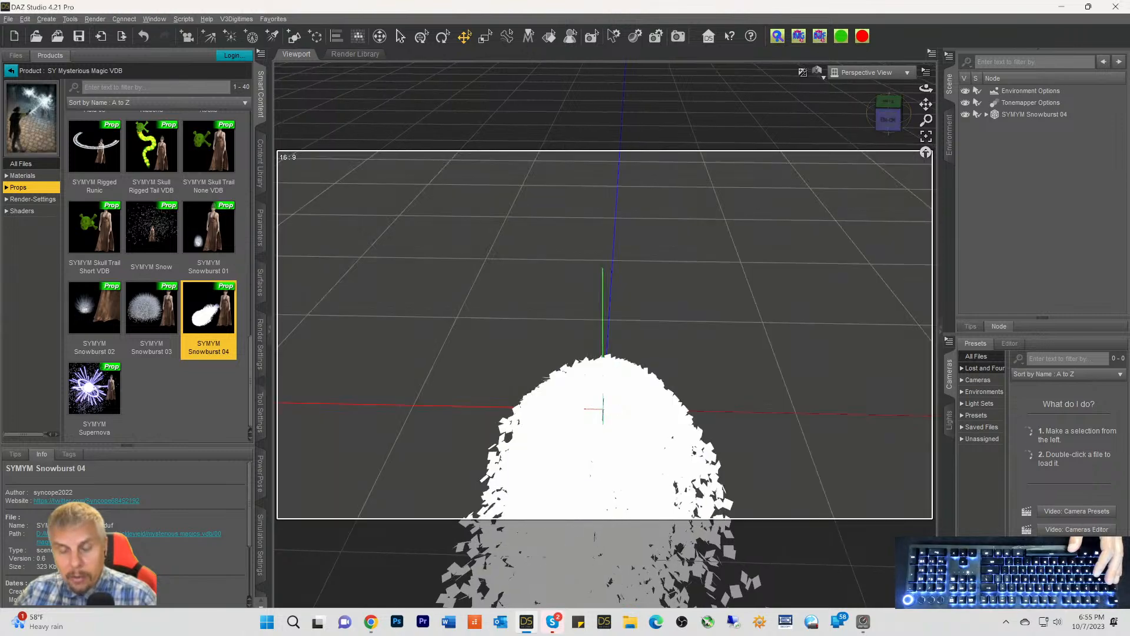
pyautogui.keyDown('ctrl'); pyautogui.keyDown('alt'); pyautogui.moveTo(759, 221); pyautogui.dragTo(886, 127); pyautogui.keyUp('alt'); pyautogui.keyUp('ctrl')
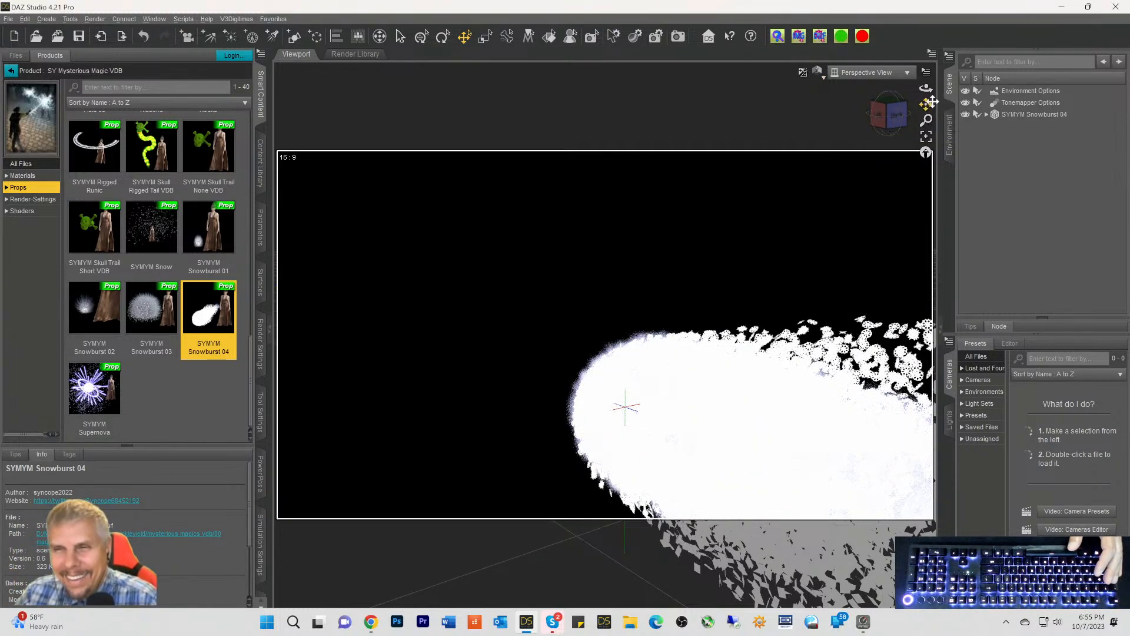
pyautogui.moveTo(926, 104); pyautogui.dragTo(804, 32)
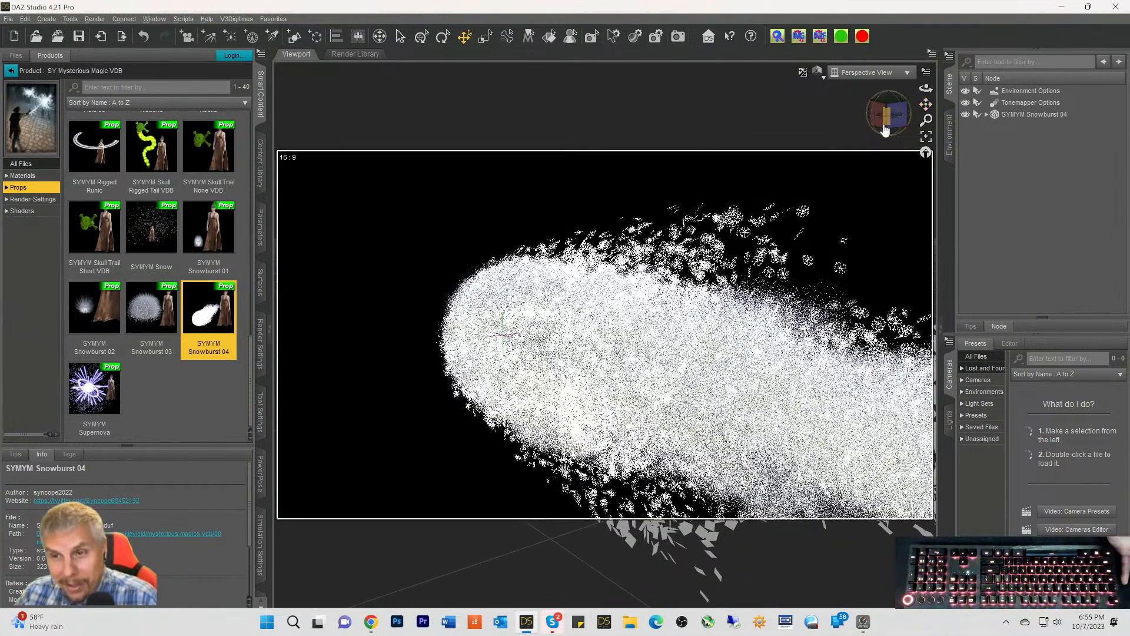
pyautogui.moveTo(887, 115); pyautogui.dragTo(946, 109)
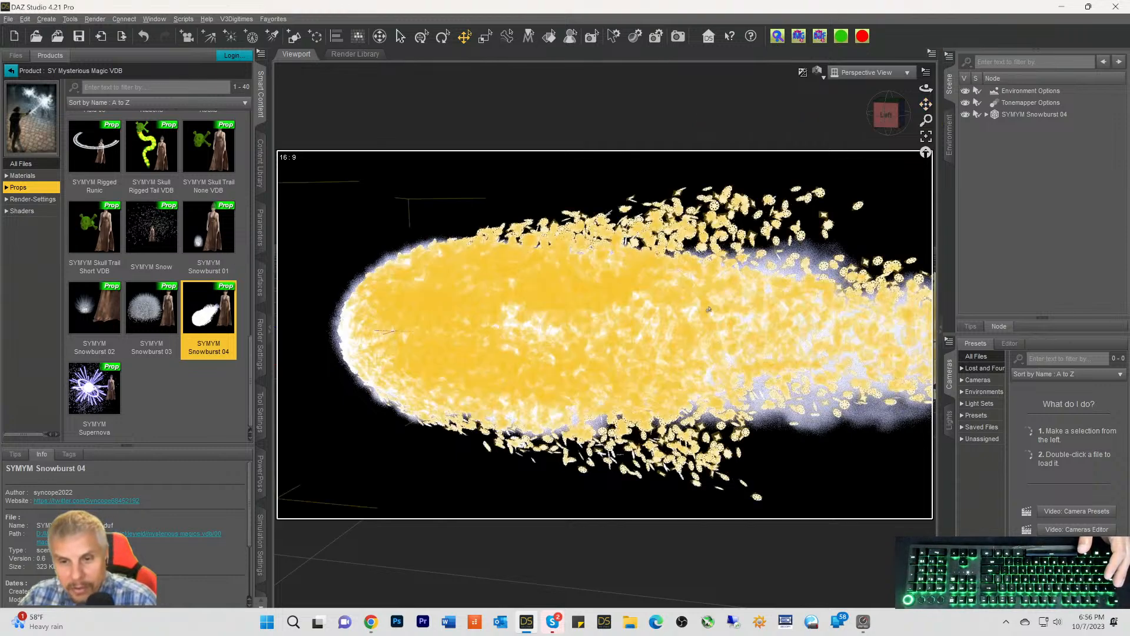
pyautogui.scroll(-3, 802, 275)
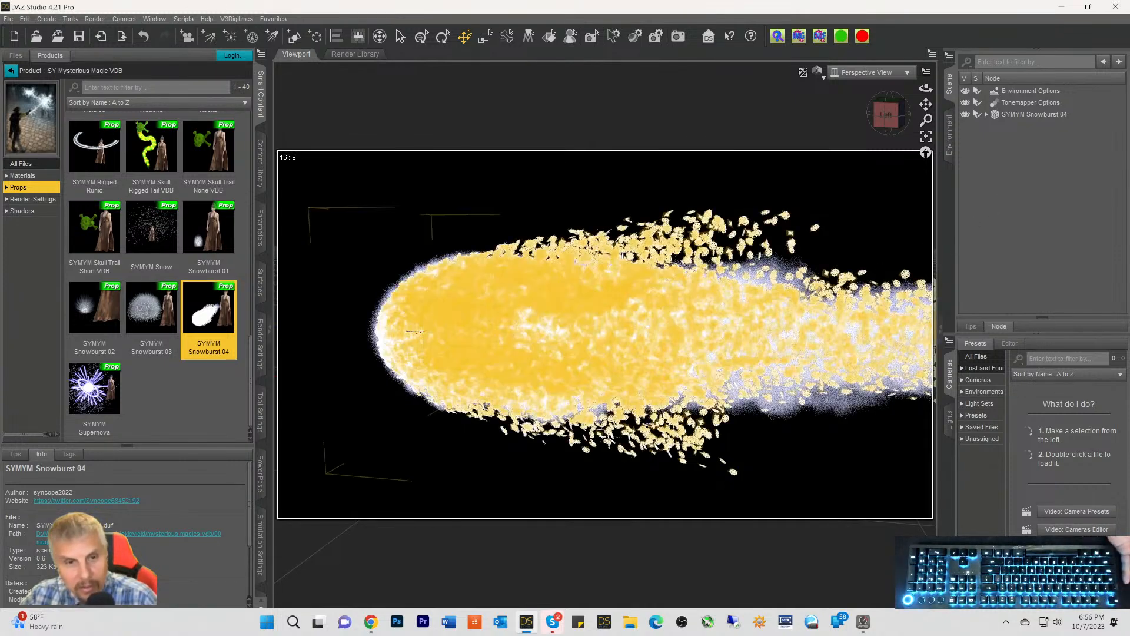
# Set the Luminance of all the SYMYM Snowburst 04 prop's surfaces to 50
pyautogui.click(1008, 115)
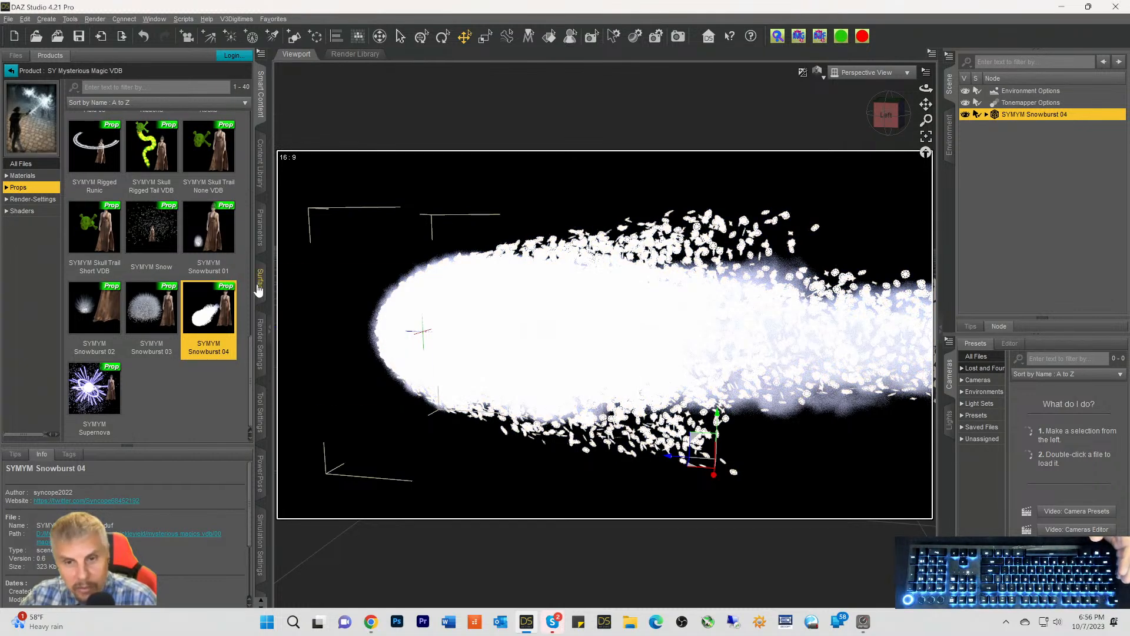
pyautogui.click(260, 284)
pyautogui.click(38, 117)
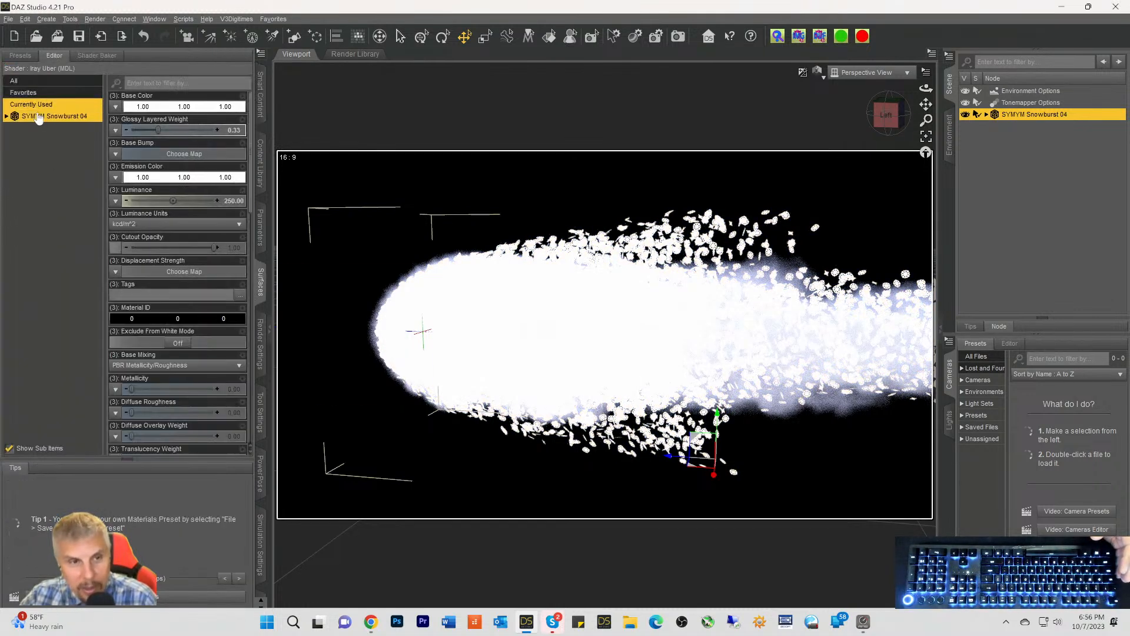
pyautogui.scroll(-15, 154, 319)
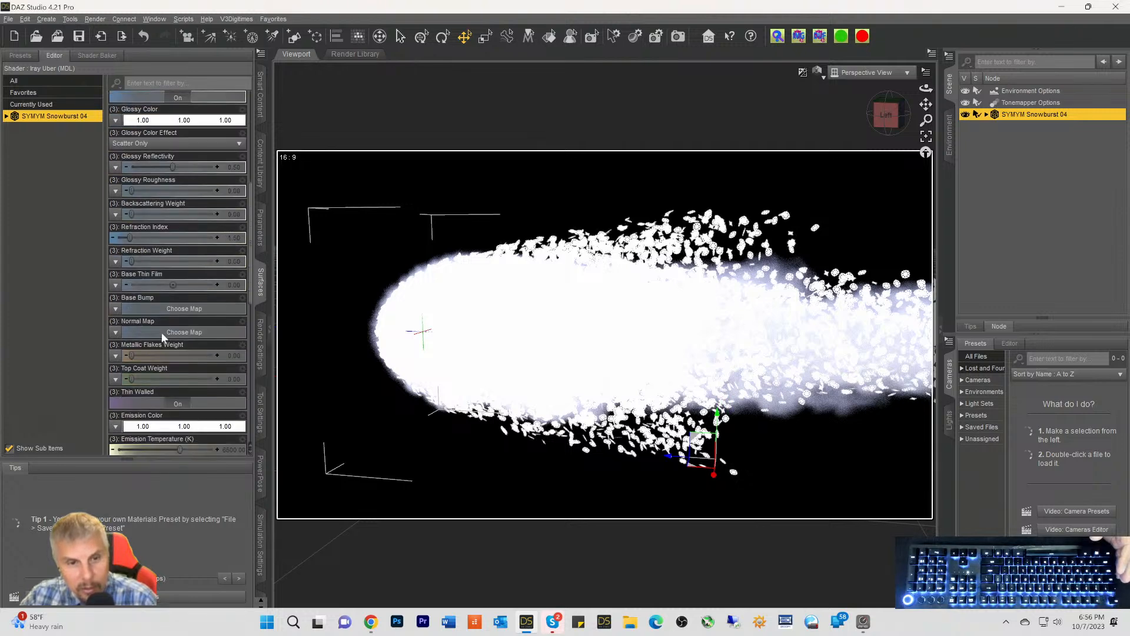
pyautogui.scroll(3, 159, 334)
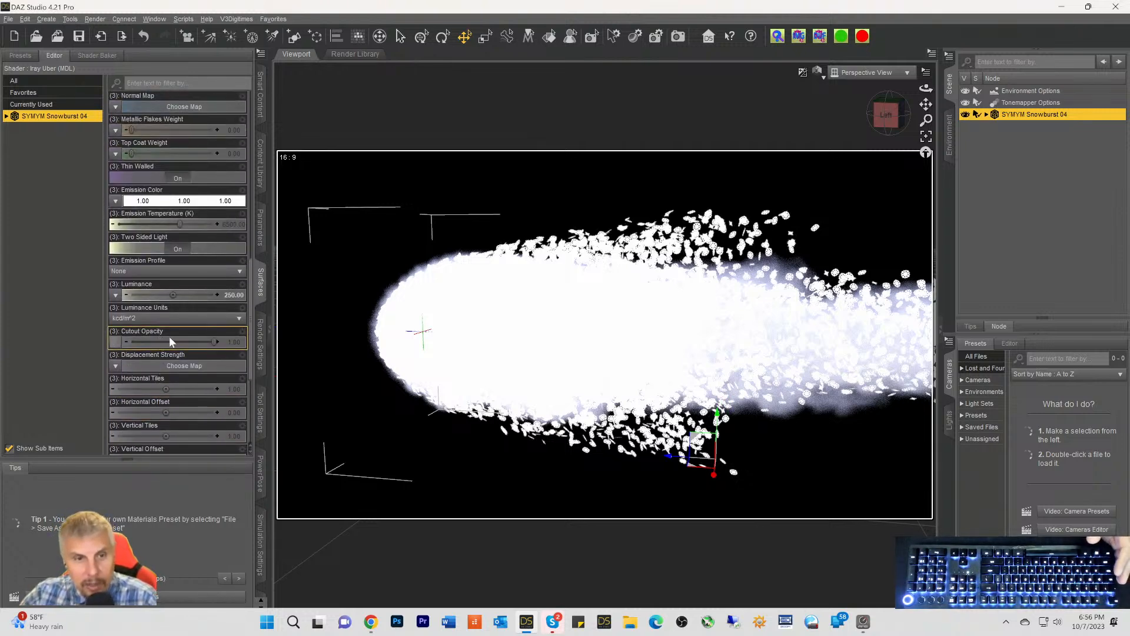
pyautogui.click(228, 296)
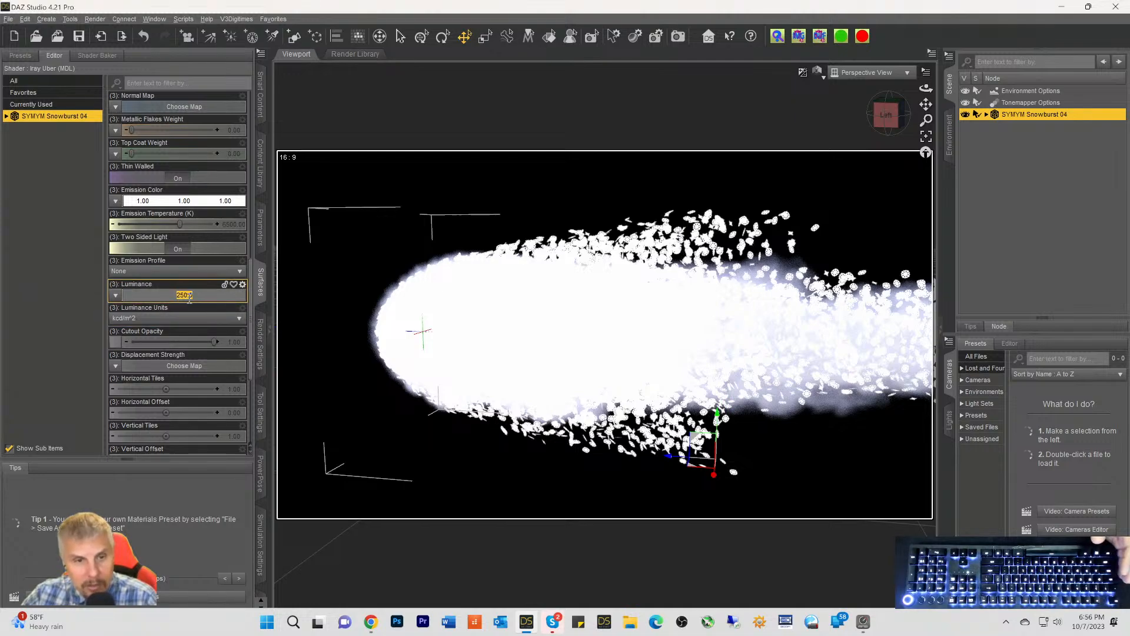
pyautogui.write('50')
pyautogui.press('Return')
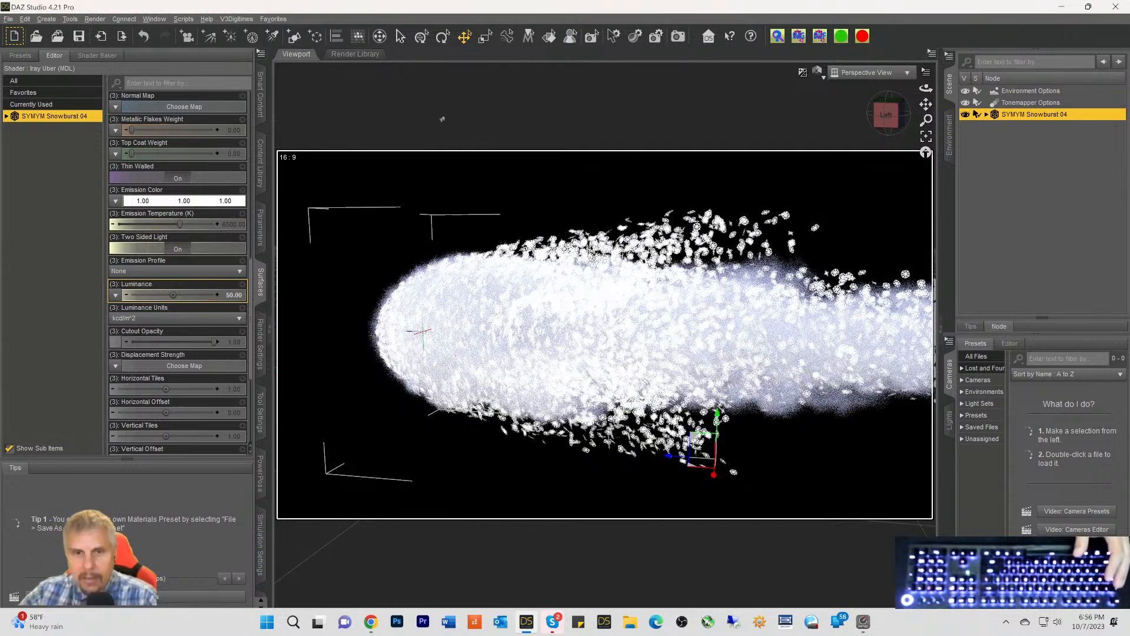
# Lower the Cutout Opacity of the Snowburst 04 surfaces to about 0.18
pyautogui.click(987, 115)
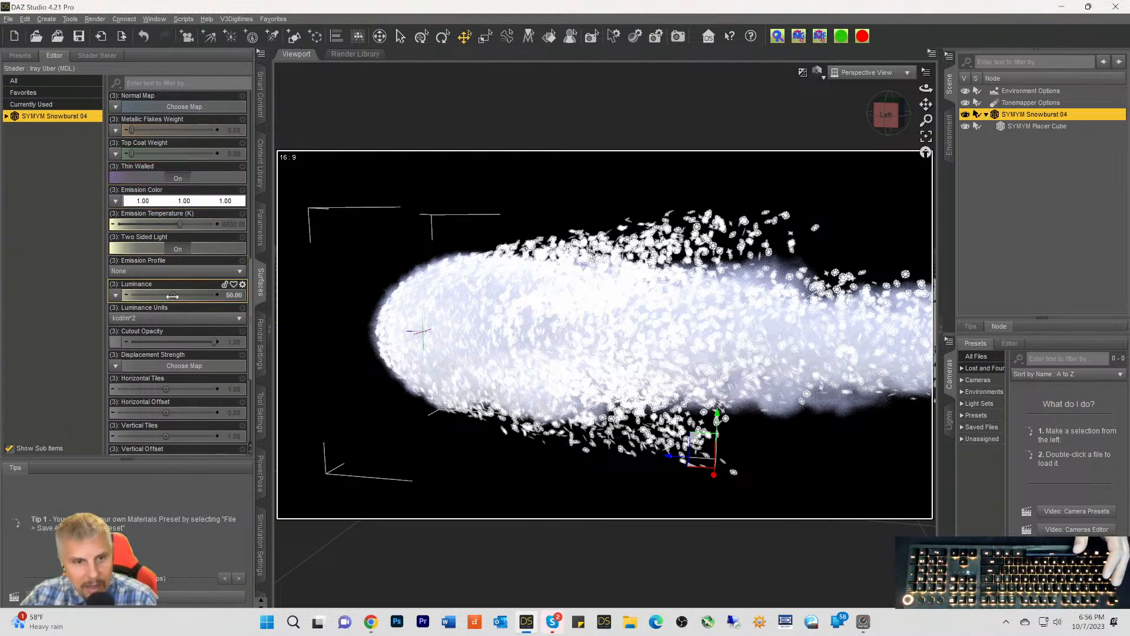
pyautogui.moveTo(216, 341); pyautogui.dragTo(169, 341)
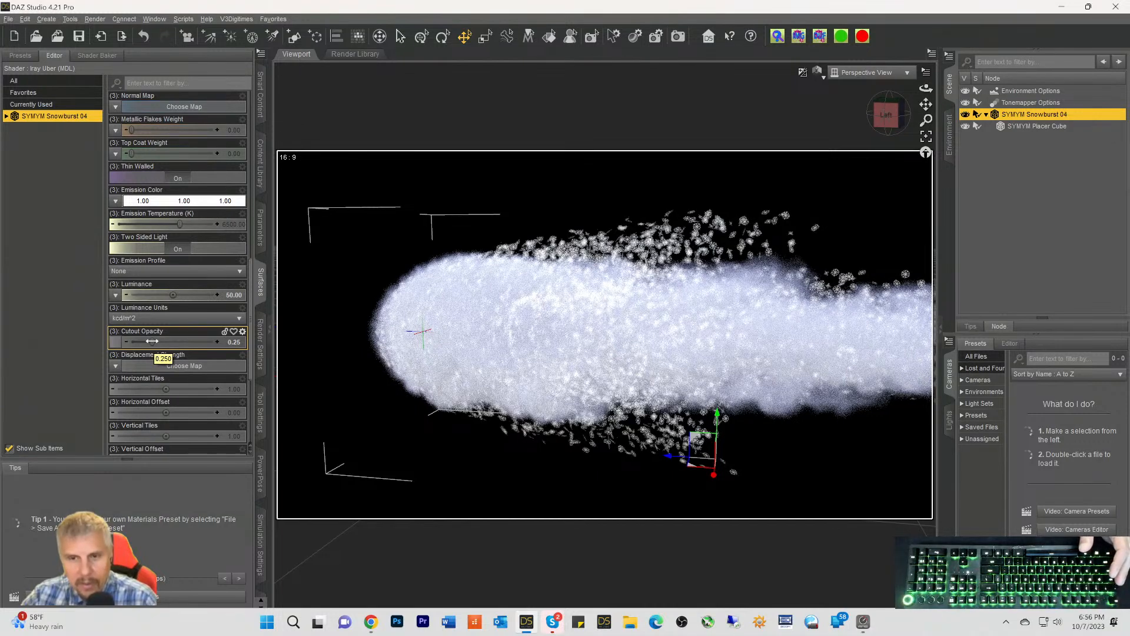
pyautogui.moveTo(152, 342); pyautogui.dragTo(146, 341)
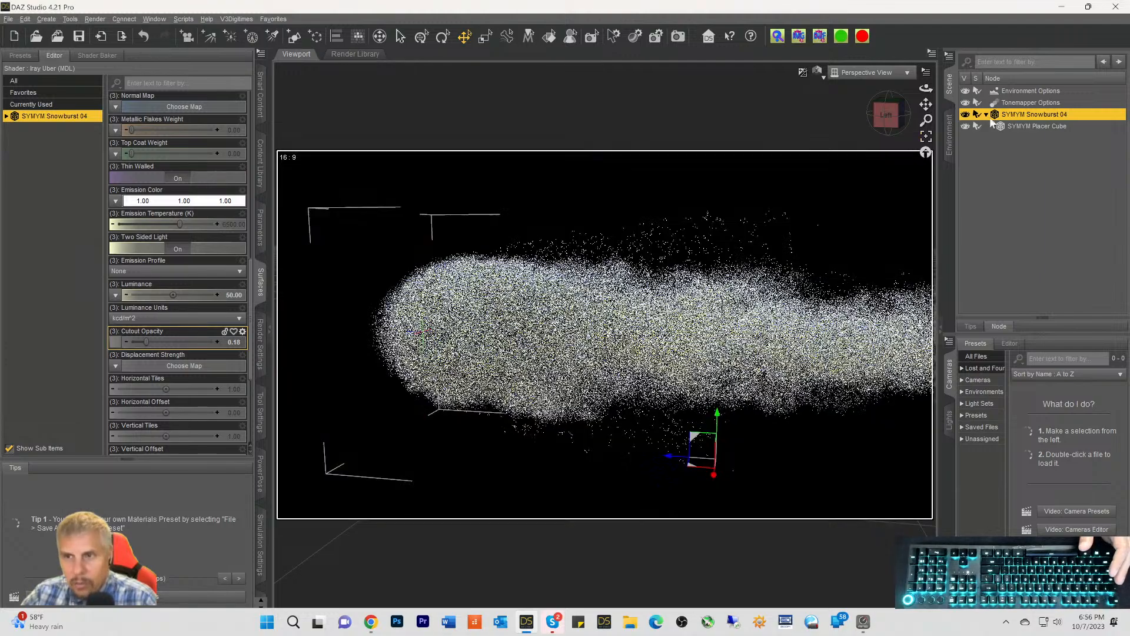
# Unparent the SYMYM Placer Cube from the Snowburst 04 prop
pyautogui.click(1036, 126)
pyautogui.rightClick(1013, 131)
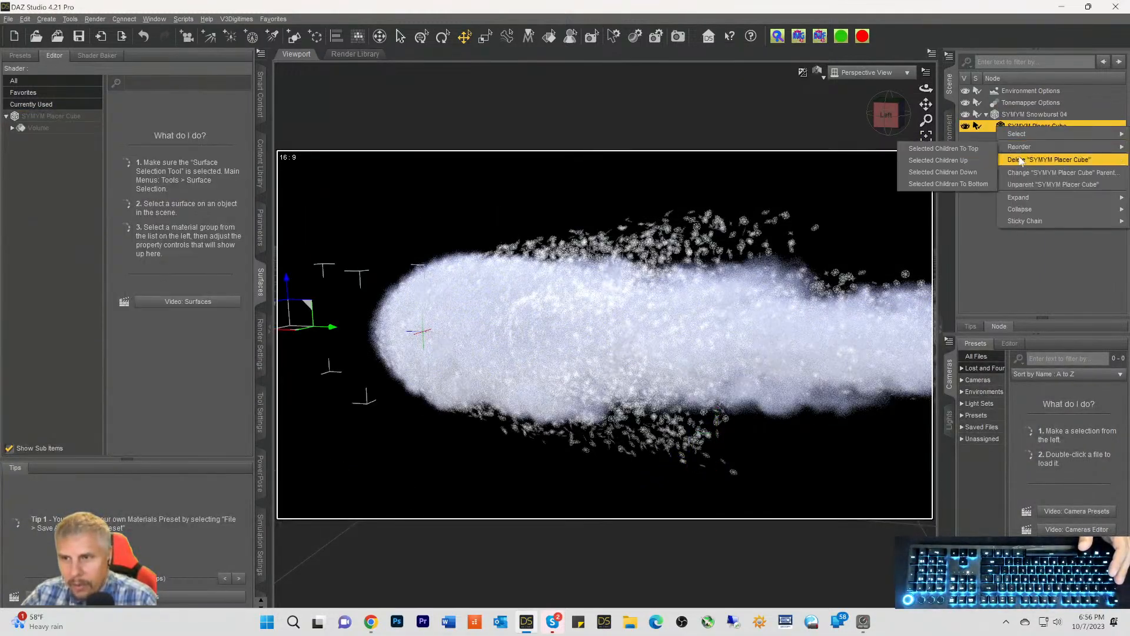
pyautogui.click(1019, 182)
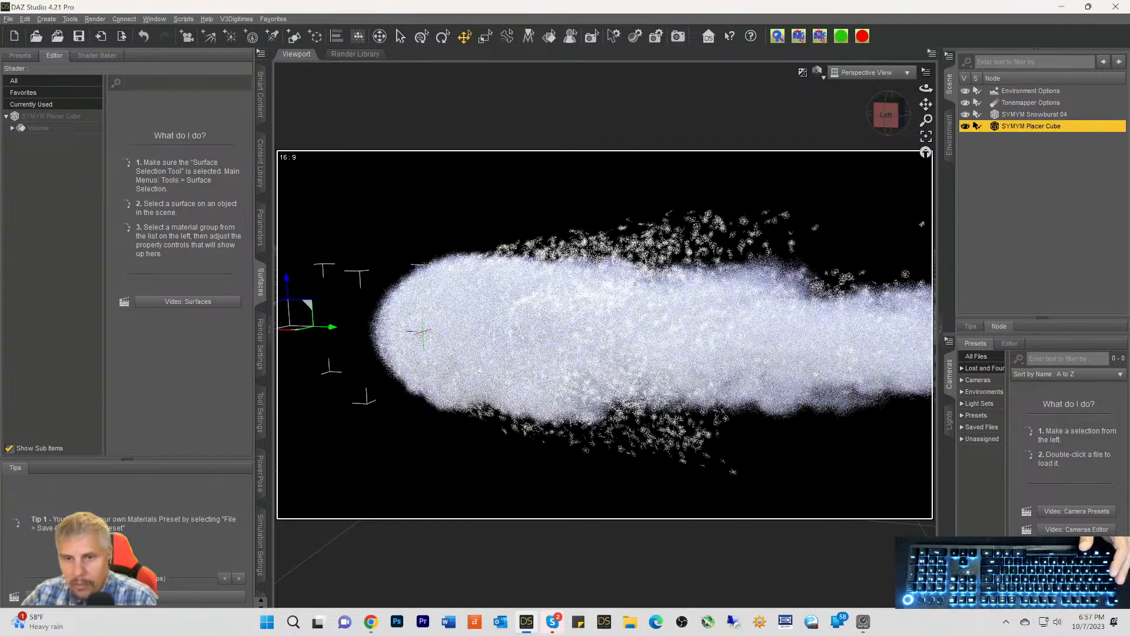
# Try different overall scales on the Snowburst 04 prop, ending at about 112.7%
pyautogui.click(1006, 116)
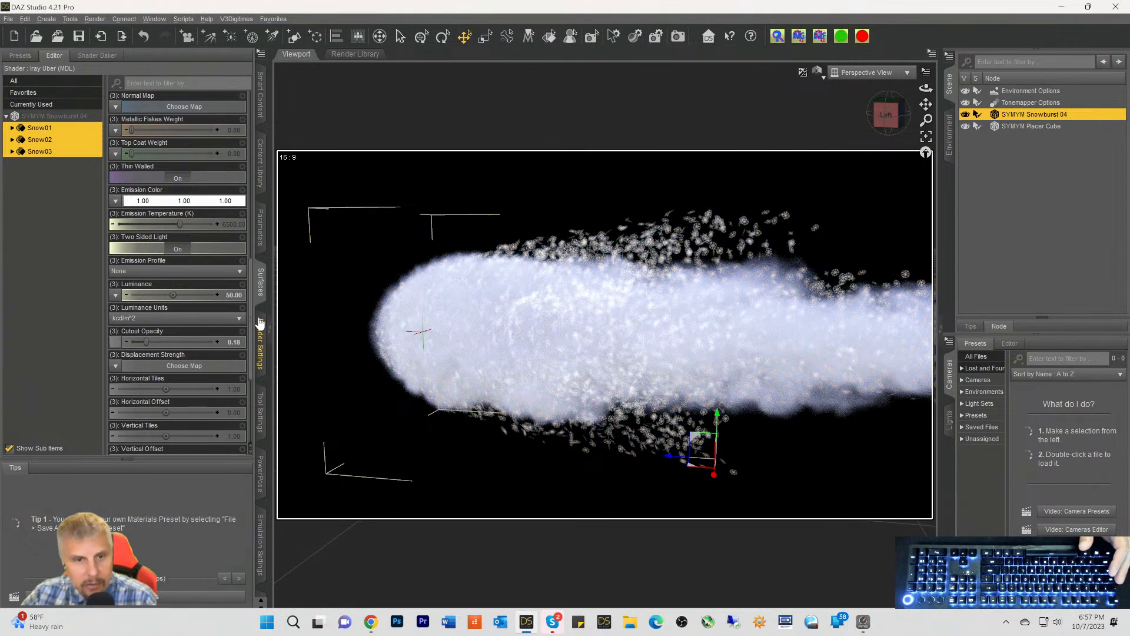
pyautogui.click(262, 233)
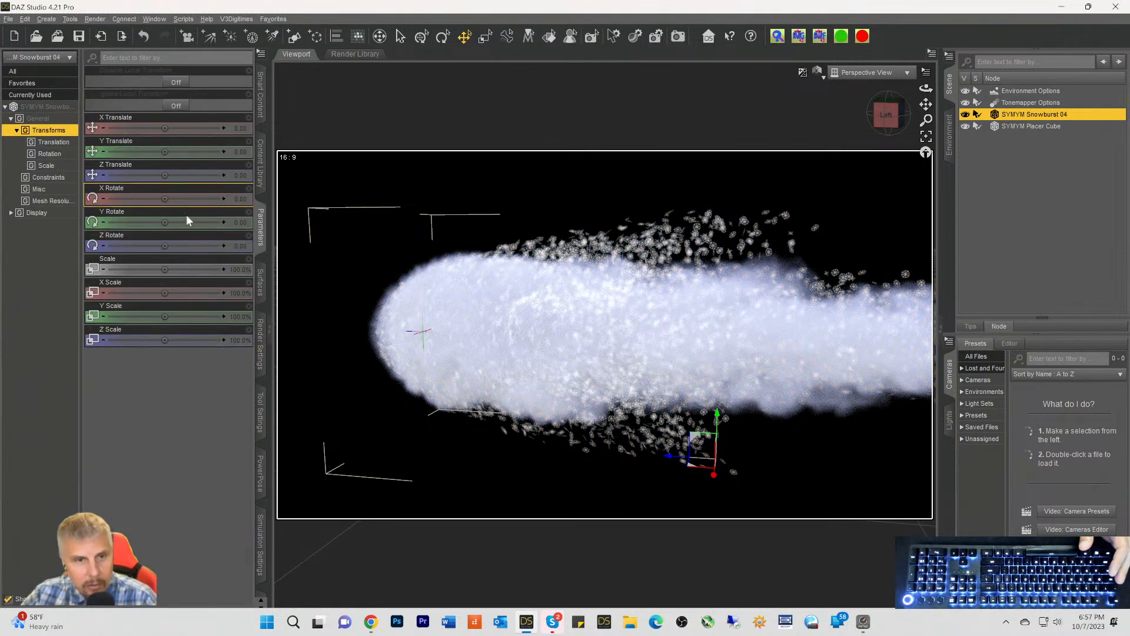
pyautogui.moveTo(165, 269); pyautogui.dragTo(144, 269)
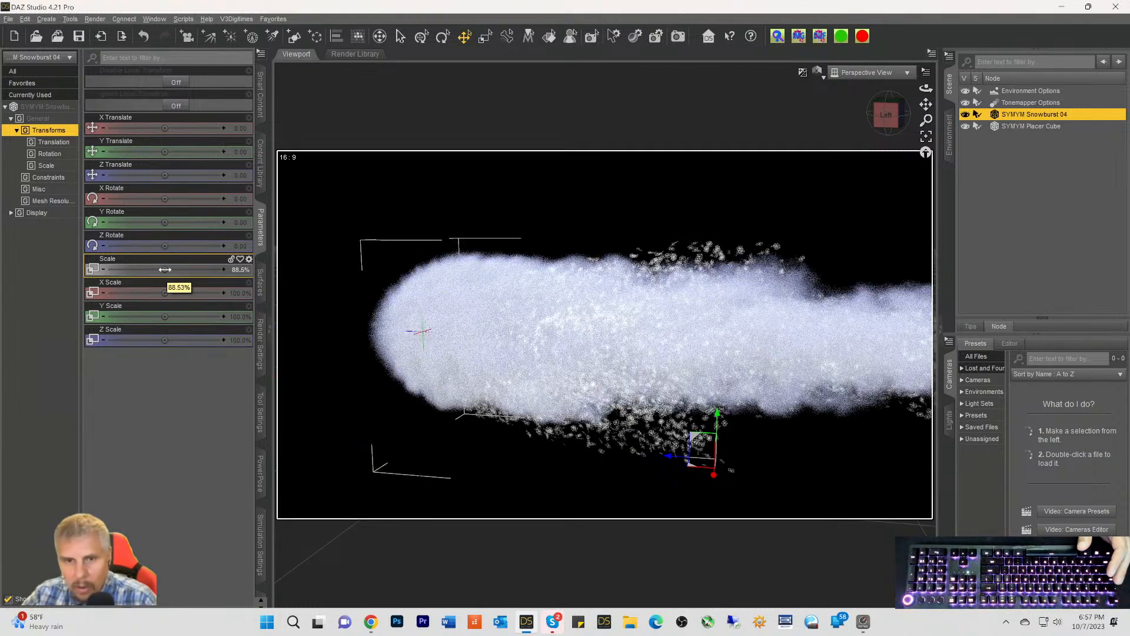
pyautogui.moveTo(165, 269)
pyautogui.mouseDown()
pyautogui.moveTo(195, 269)
pyautogui.moveTo(164, 269)
pyautogui.mouseUp()
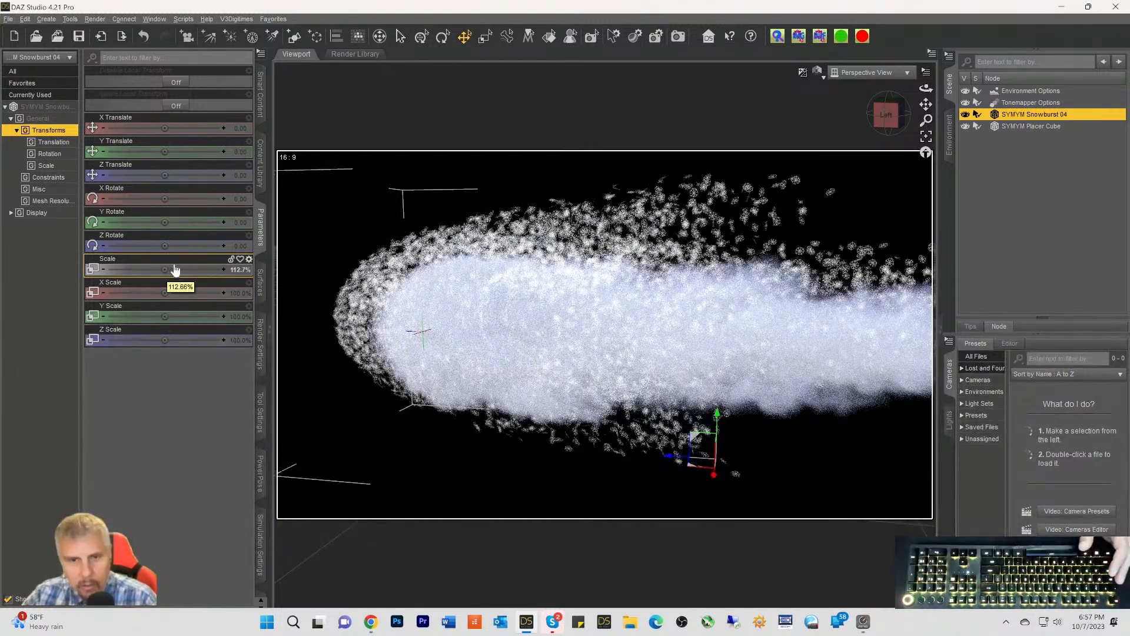
# Move the Snowburst 04 prop to about -14.24 on X and -6.06 on Y
pyautogui.moveTo(165, 128); pyautogui.dragTo(149, 128)
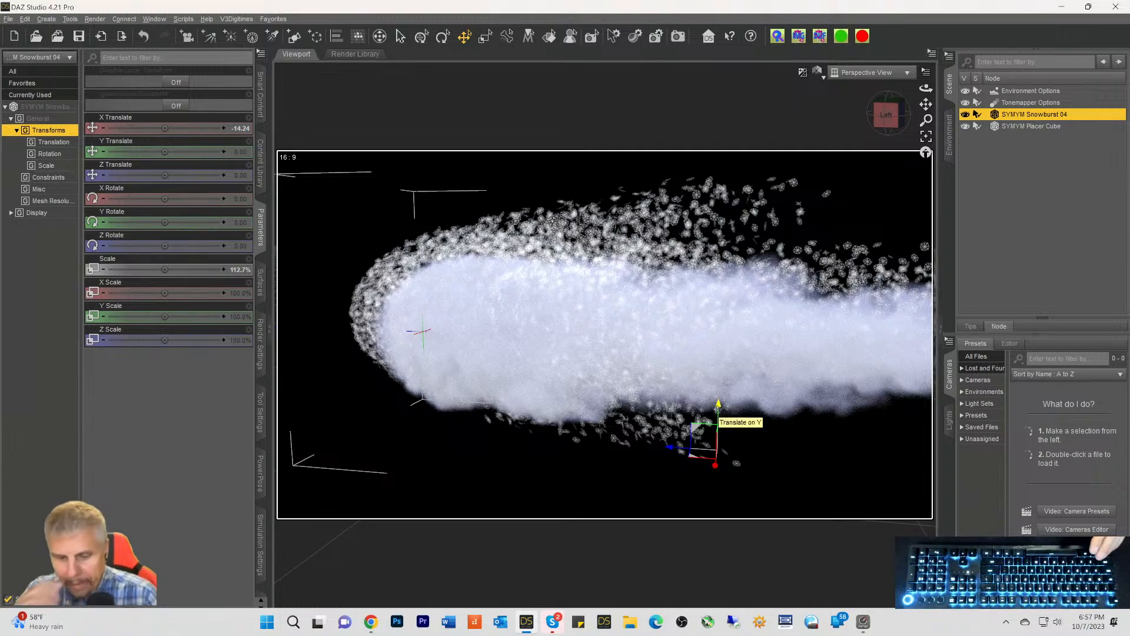
pyautogui.hotkey('ctrl', '9')
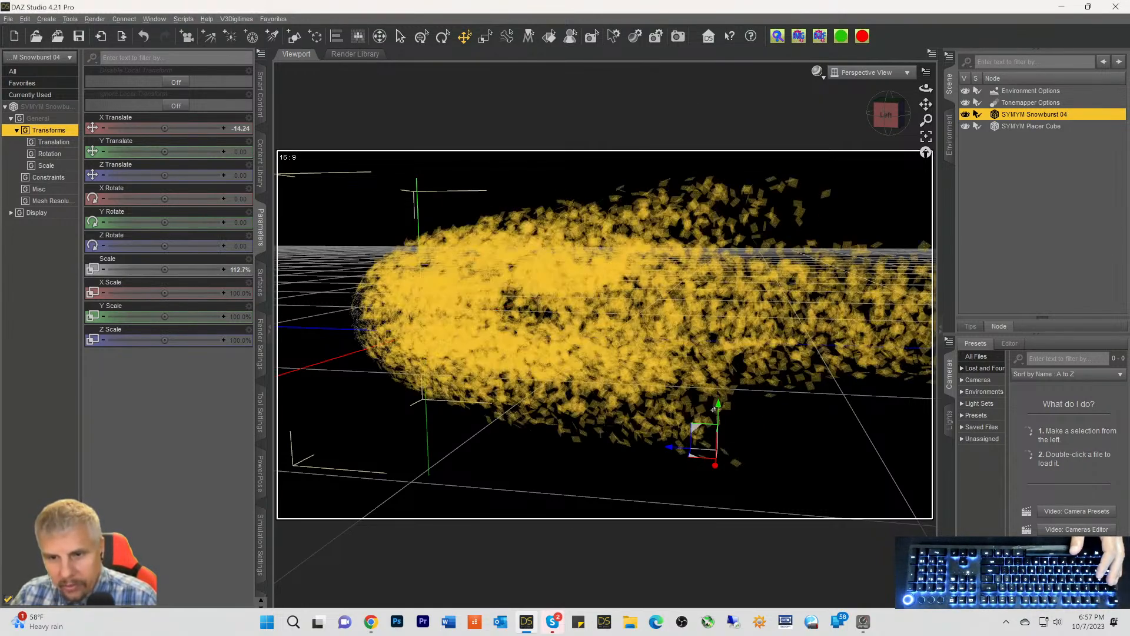
pyautogui.moveTo(716, 406); pyautogui.dragTo(715, 420)
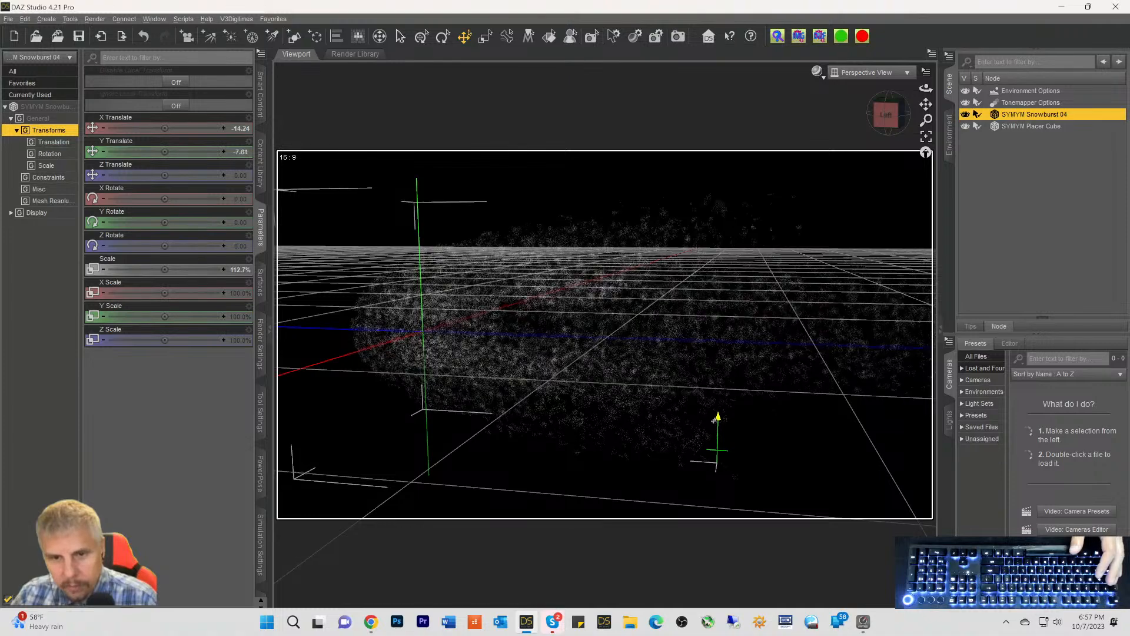
pyautogui.click(1008, 128)
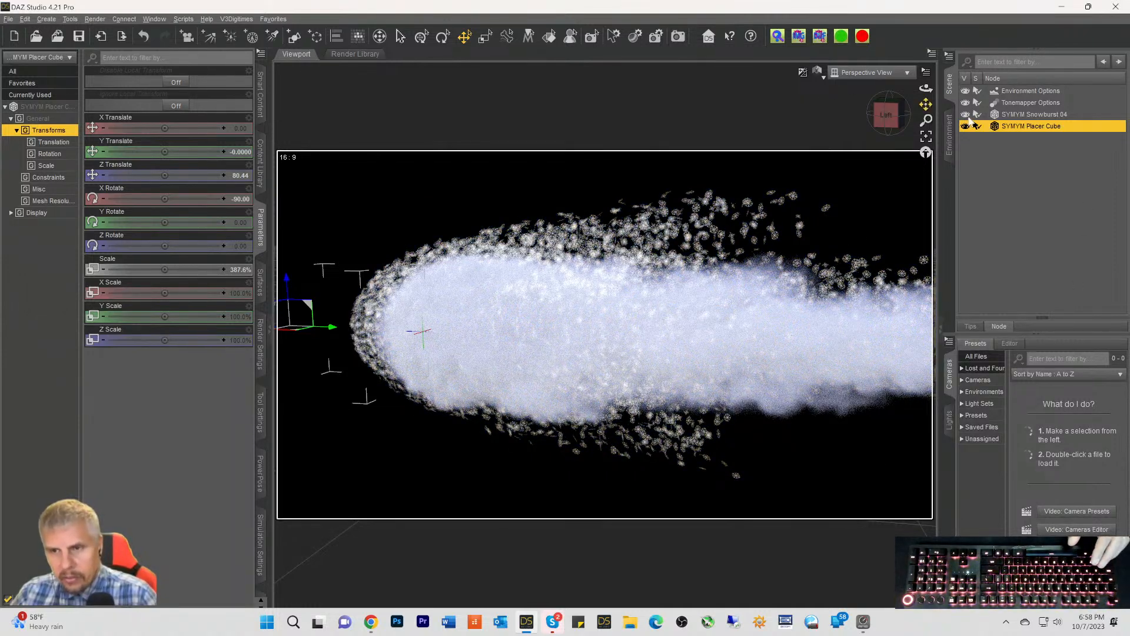
pyautogui.click(1000, 118)
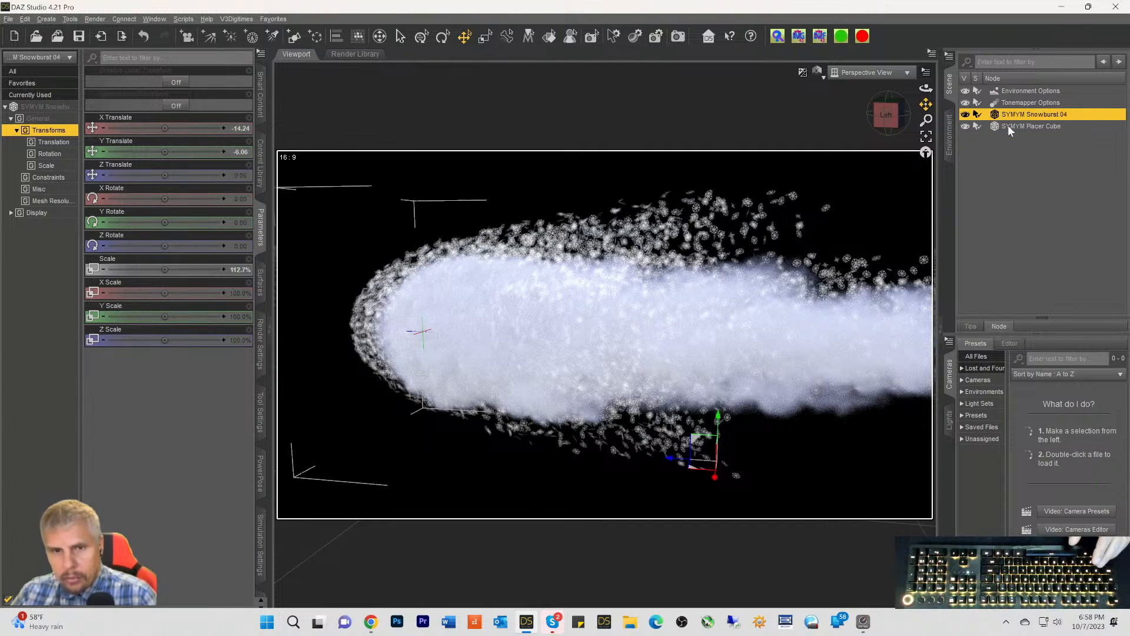
# Reduce the Snowburst 04 prop's scale to about 105.4% and reposition it to about -1.32 on Y and -6.23 on Z
pyautogui.hotkey('ctrl', '9')
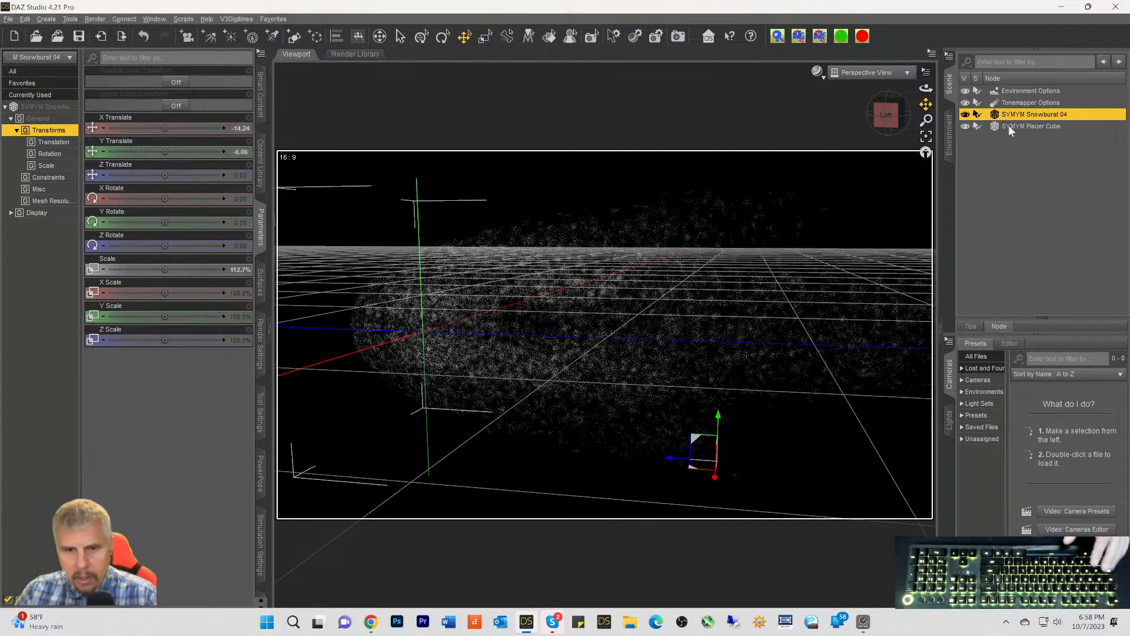
pyautogui.moveTo(143, 260); pyautogui.dragTo(125, 260)
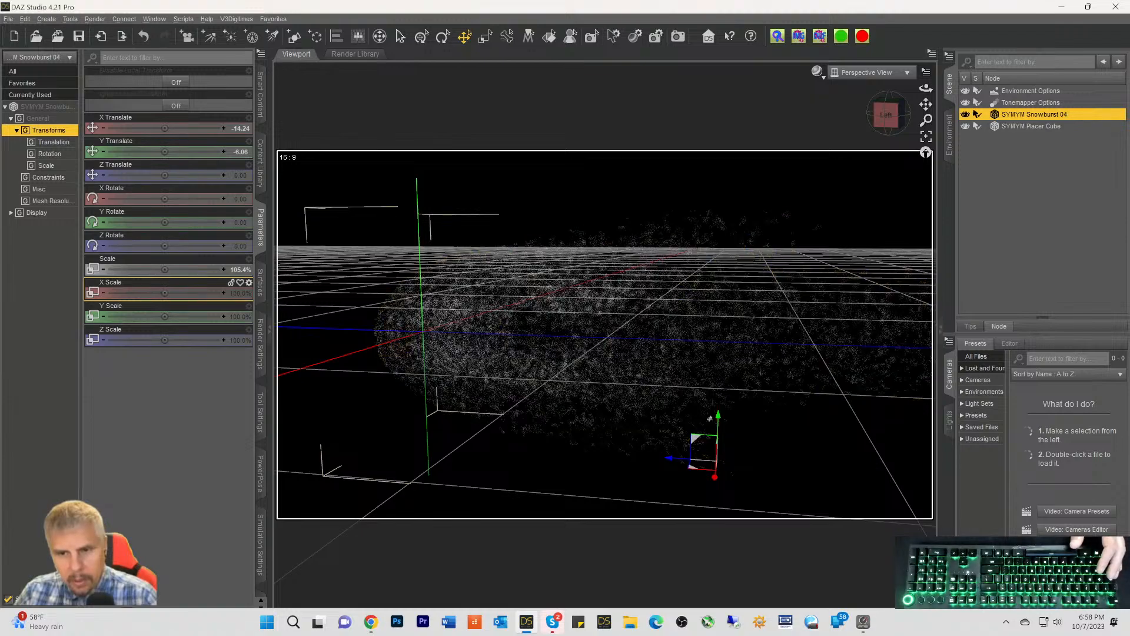
pyautogui.moveTo(718, 416); pyautogui.dragTo(718, 411)
pyautogui.moveTo(669, 450); pyautogui.dragTo(680, 451)
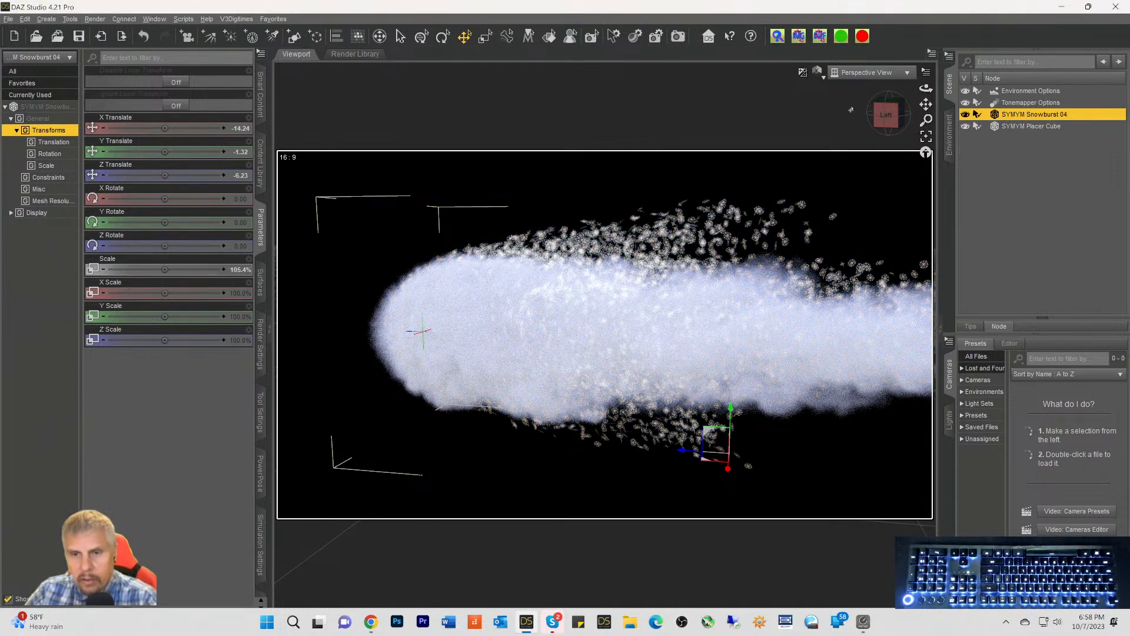
# Set the Density Multiplier of the SYMYM Placer Cube's Volume surface to 1
pyautogui.click(996, 126)
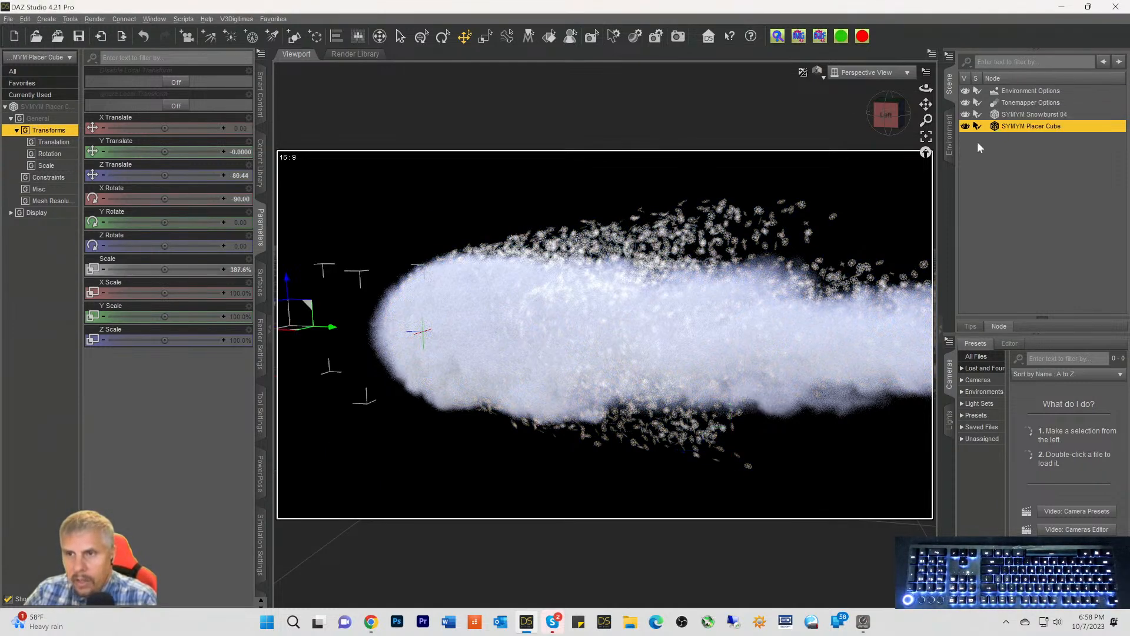
pyautogui.click(258, 282)
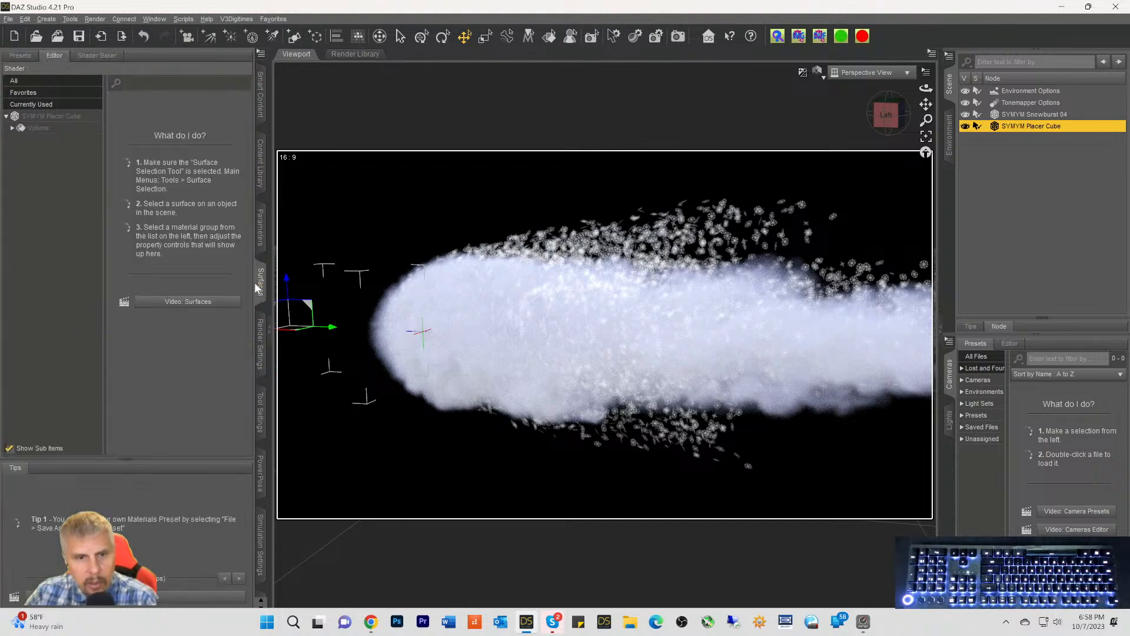
pyautogui.click(35, 116)
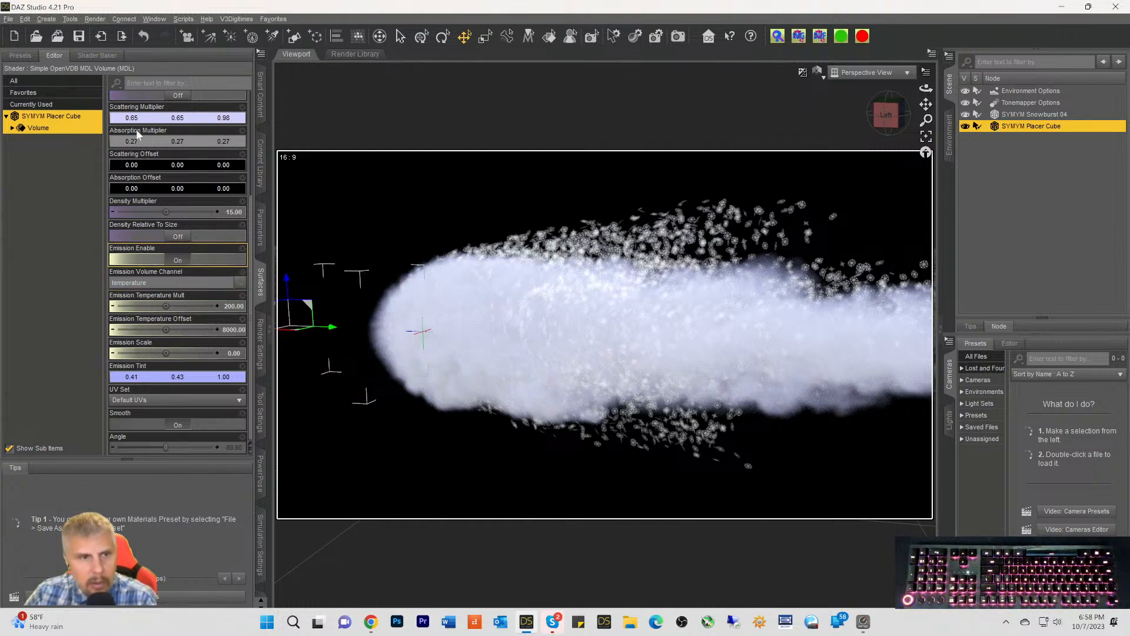
pyautogui.click(41, 128)
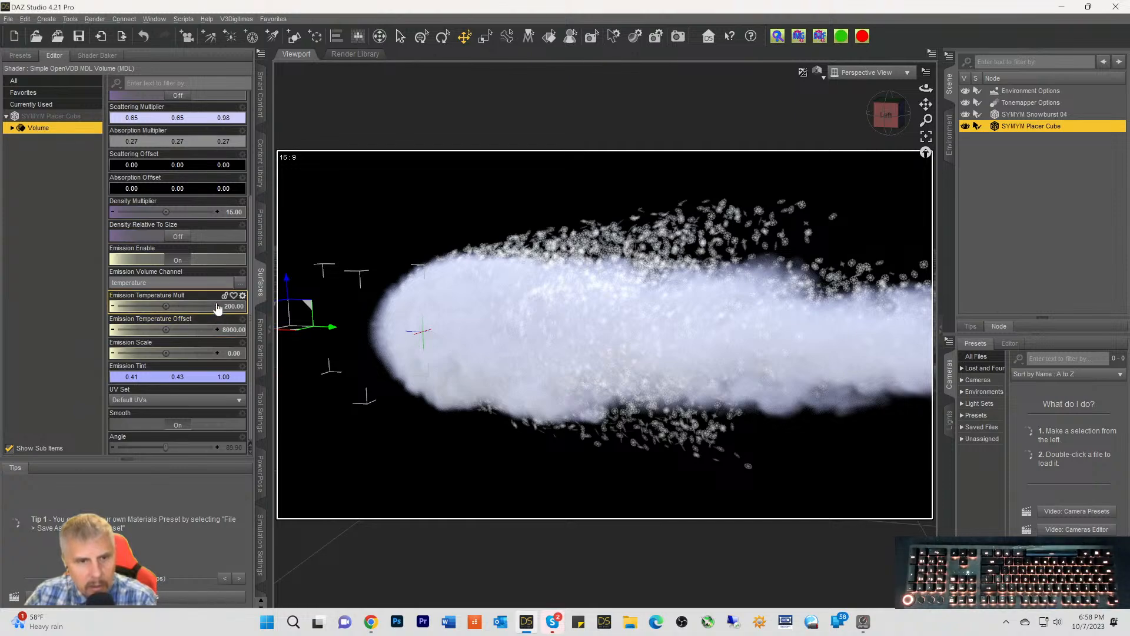
pyautogui.click(226, 212)
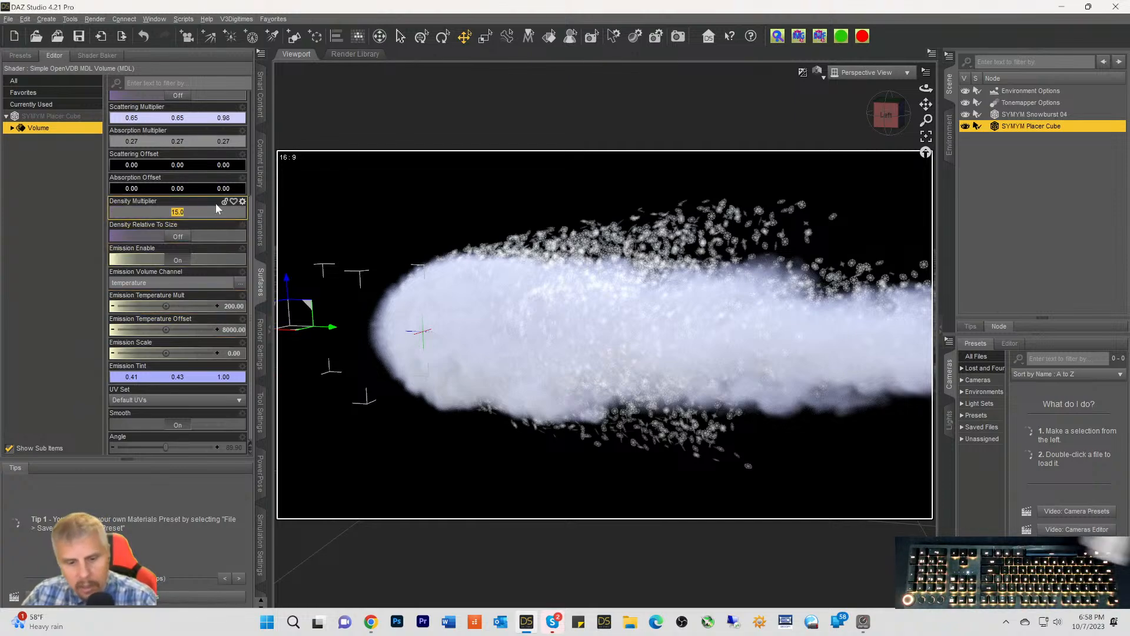
pyautogui.press('Return')
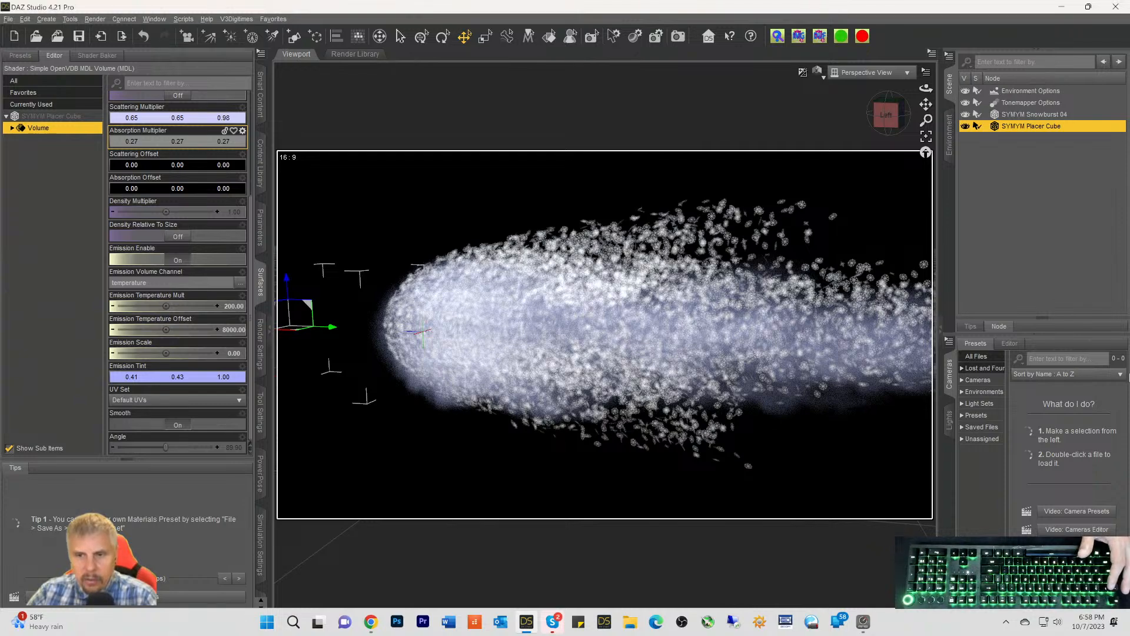
# Shift the Snowburst 04 prop slightly downward, deselect it and view the whole effect from farther away
pyautogui.click(1021, 117)
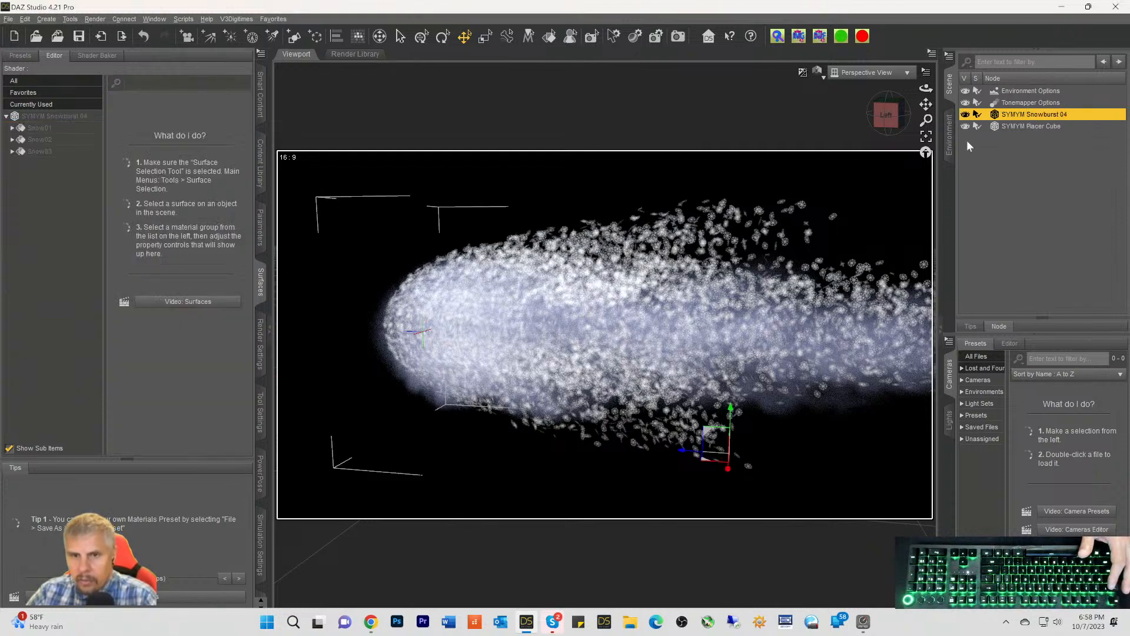
pyautogui.moveTo(730, 413); pyautogui.dragTo(730, 419)
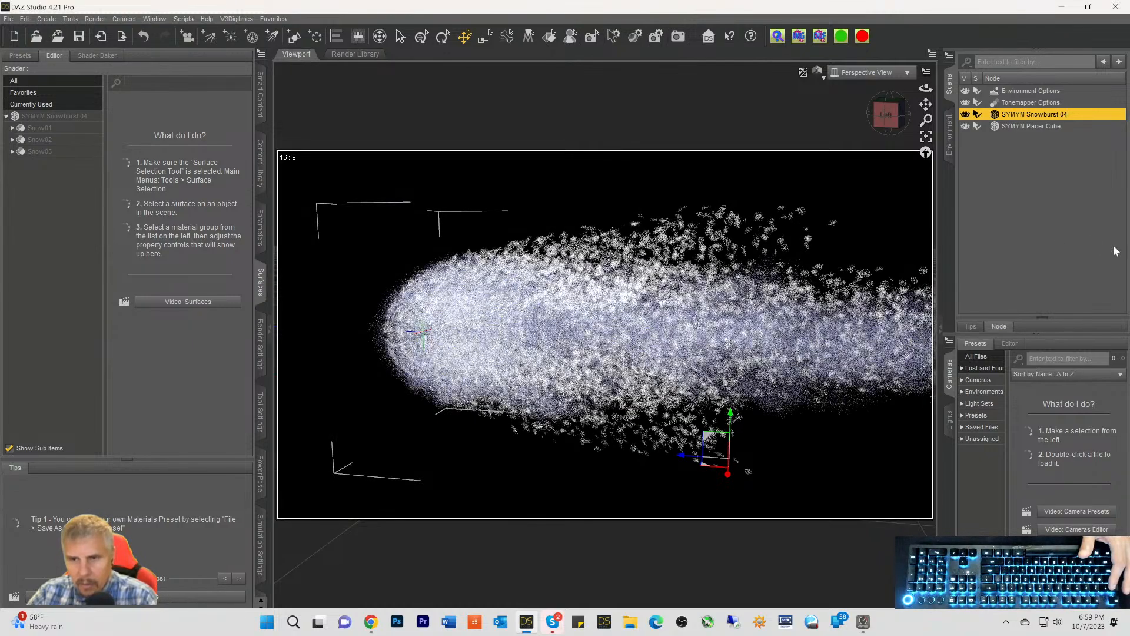
pyautogui.click(888, 442)
pyautogui.scroll(-4, 905, 323)
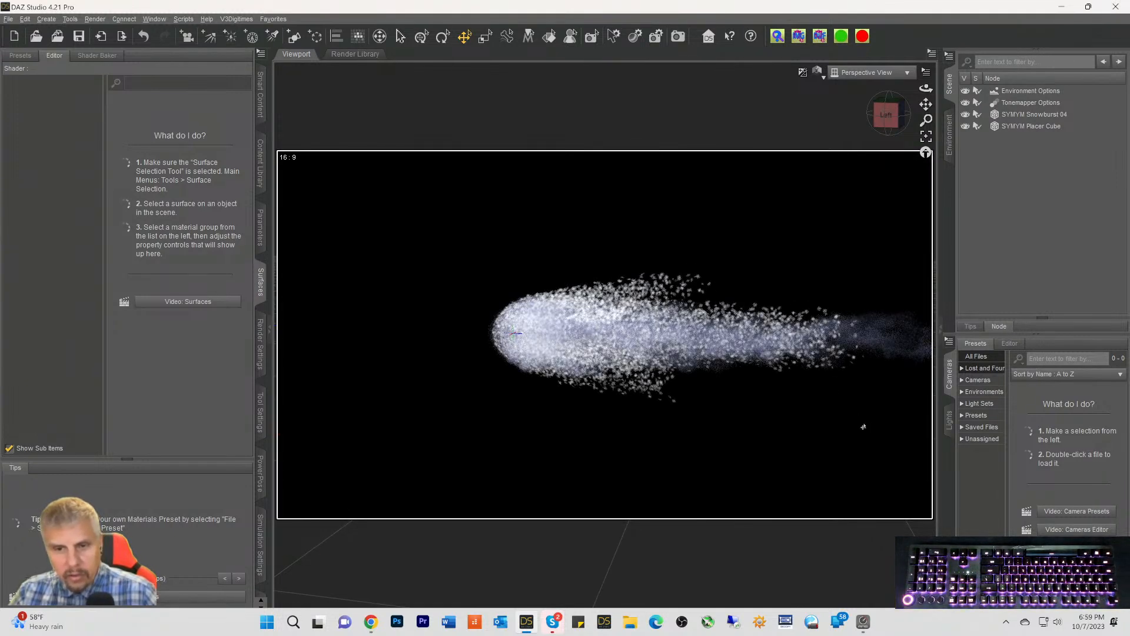
pyautogui.scroll(-2, 863, 427)
pyautogui.scroll(-1, 864, 432)
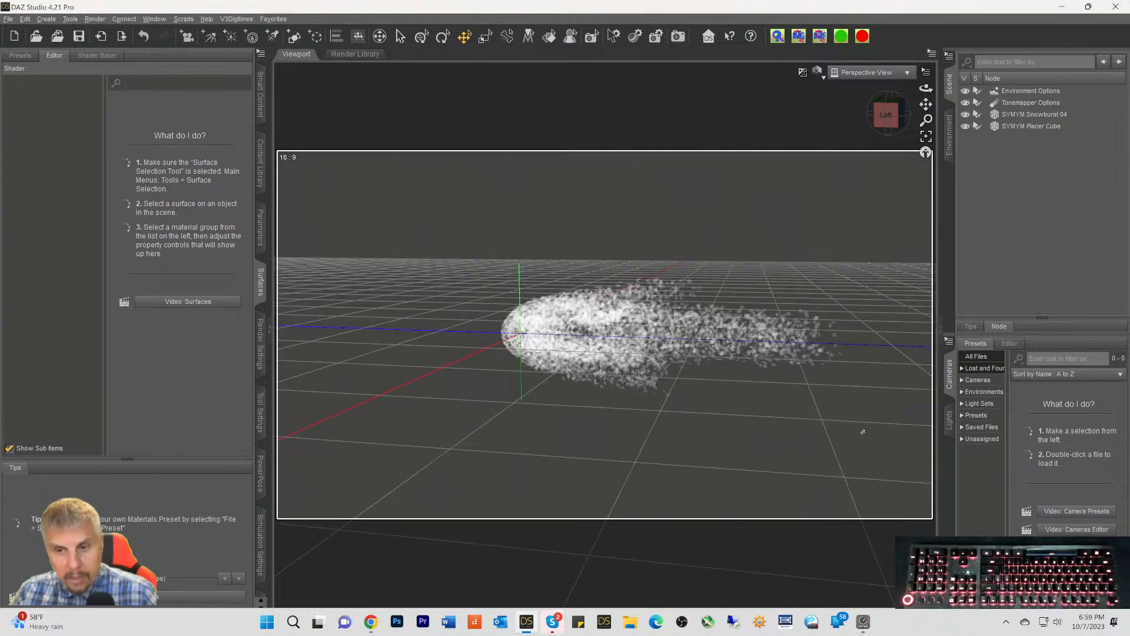
pyautogui.scroll(-1, 862, 431)
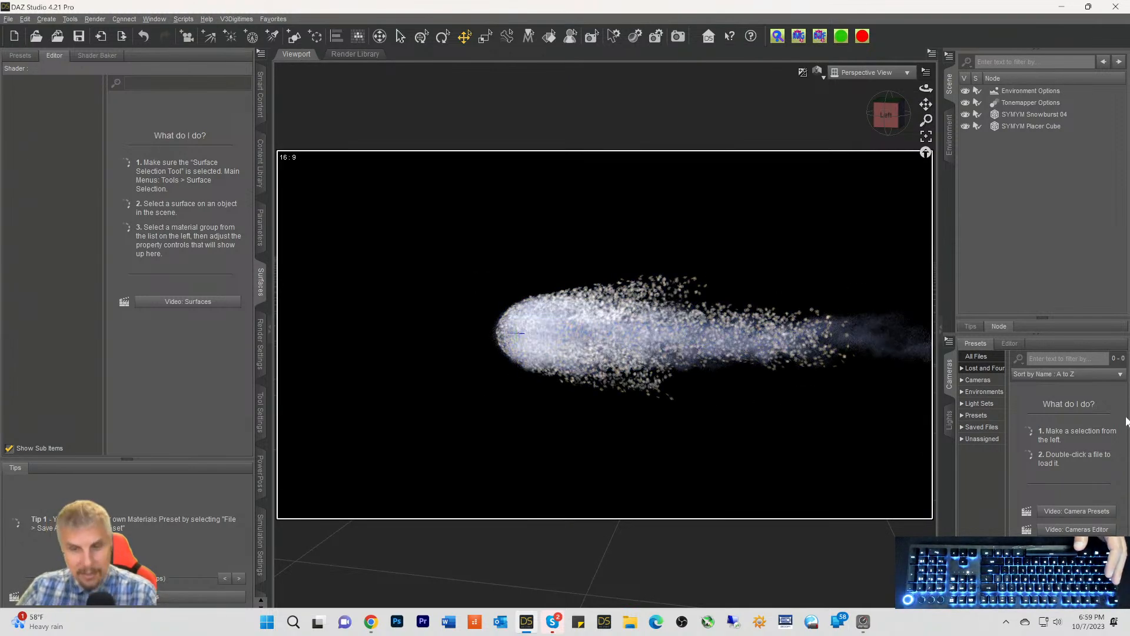
# Try Cutout Opacity 0 and 1 on the Snowburst 04 prop's Snow03 surface and settle on 0.28
pyautogui.click(1016, 114)
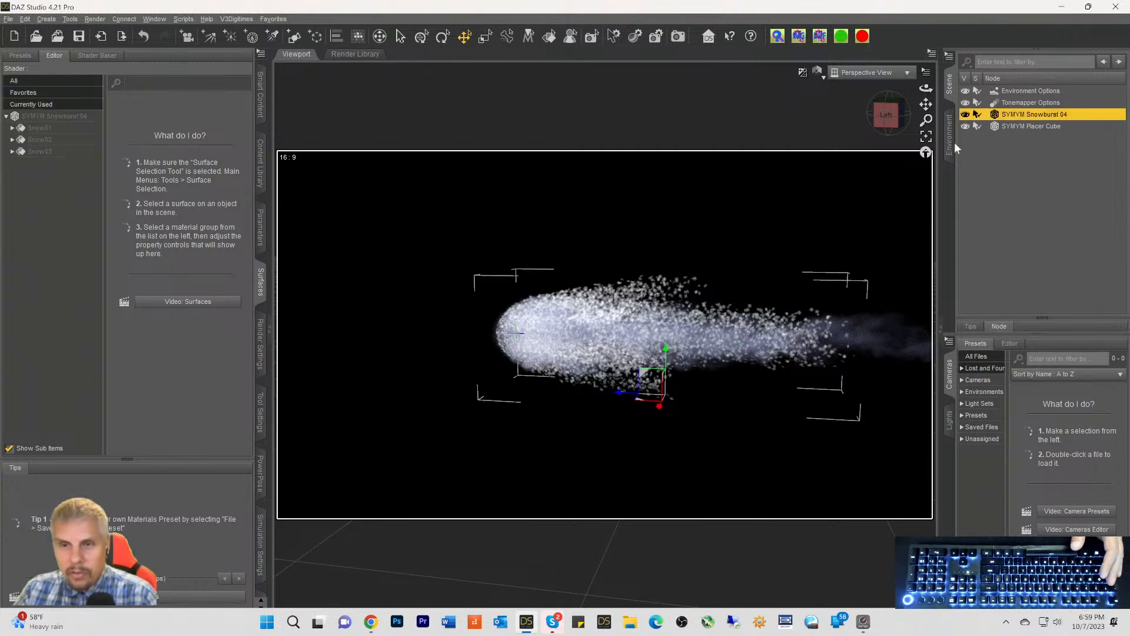
pyautogui.click(38, 140)
pyautogui.click(36, 151)
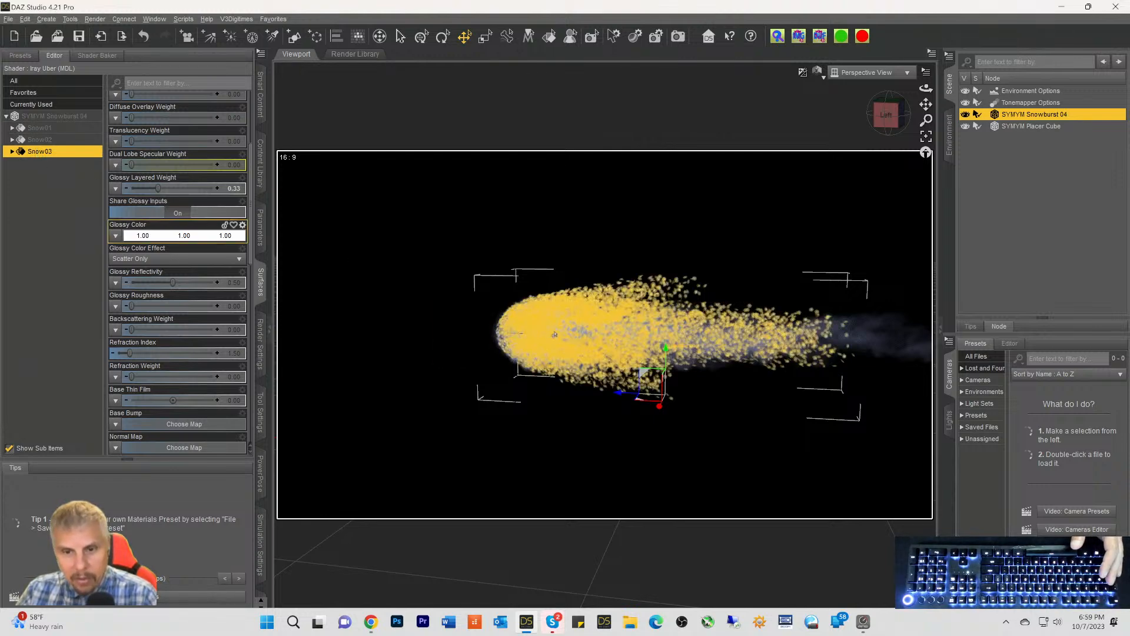
pyautogui.scroll(-3, 154, 340)
pyautogui.scroll(-1, 156, 346)
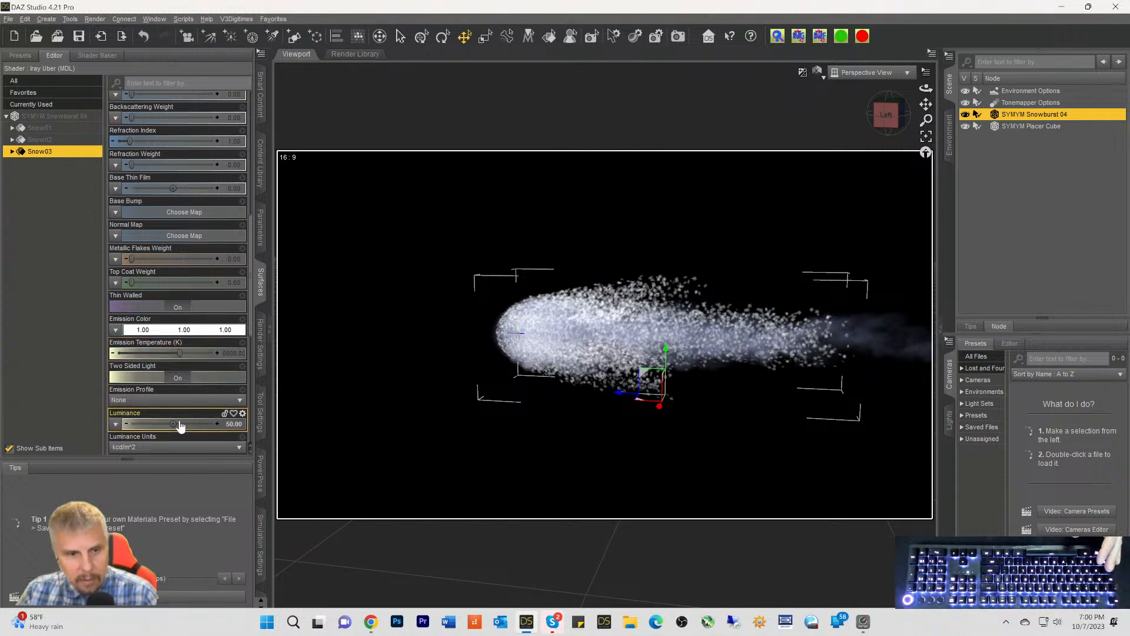
pyautogui.scroll(-3, 181, 396)
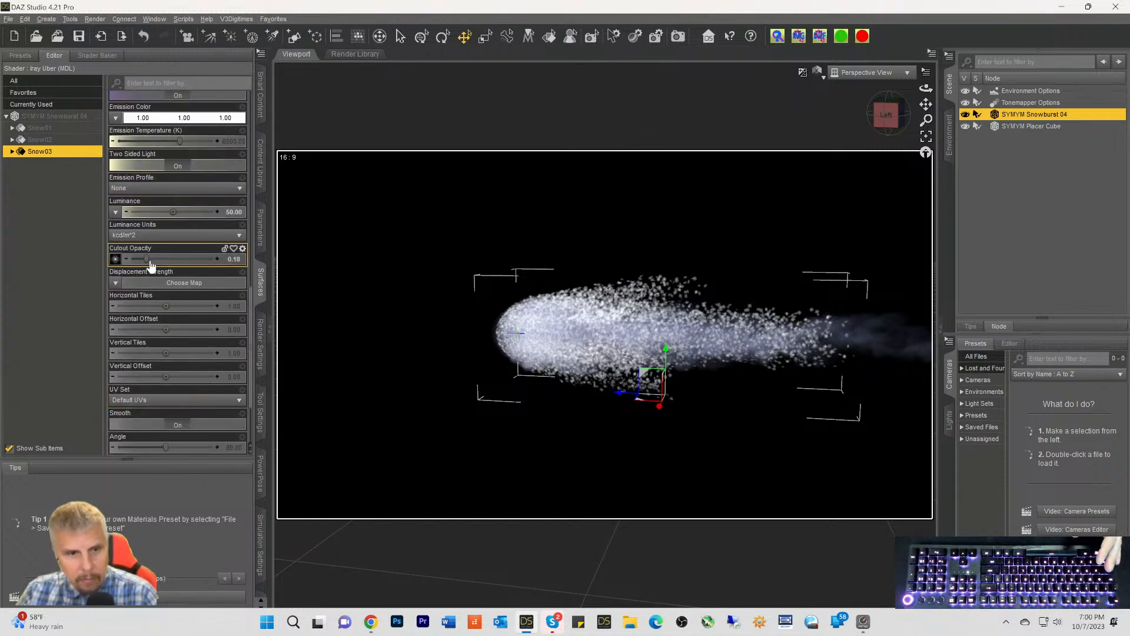
pyautogui.moveTo(144, 258); pyautogui.dragTo(83, 257)
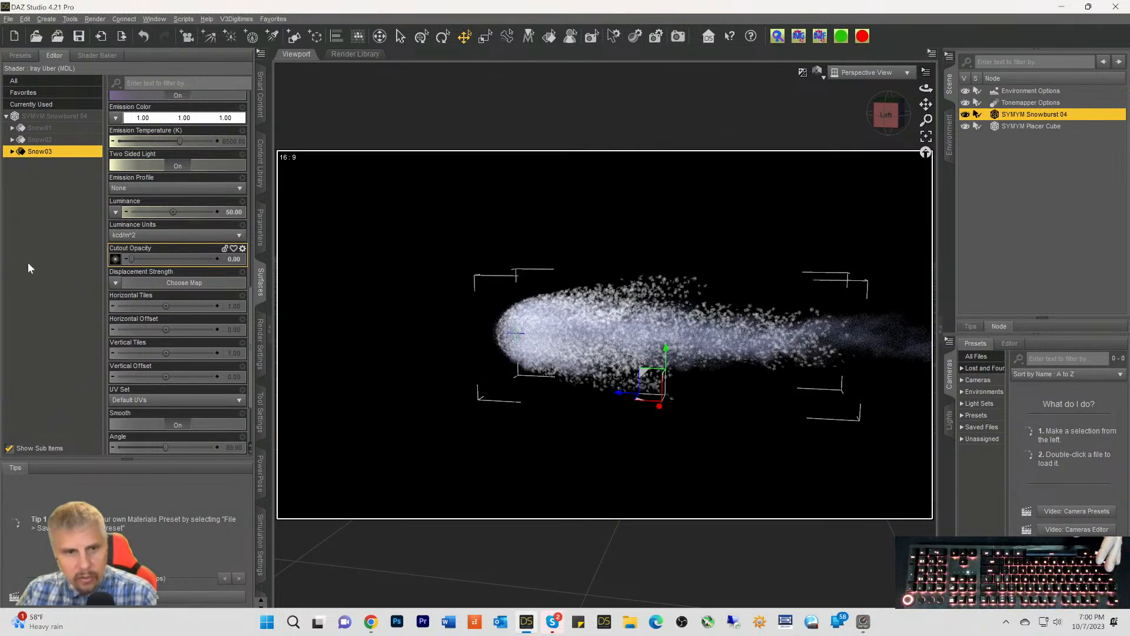
pyautogui.moveTo(131, 259); pyautogui.dragTo(267, 266)
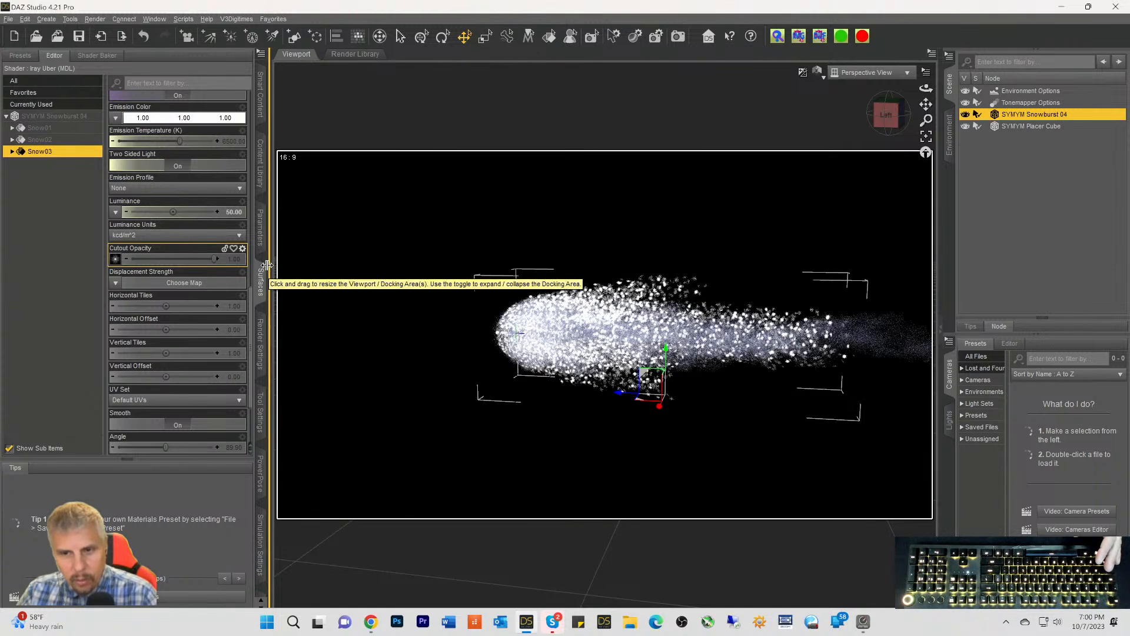
pyautogui.moveTo(213, 259); pyautogui.dragTo(154, 261)
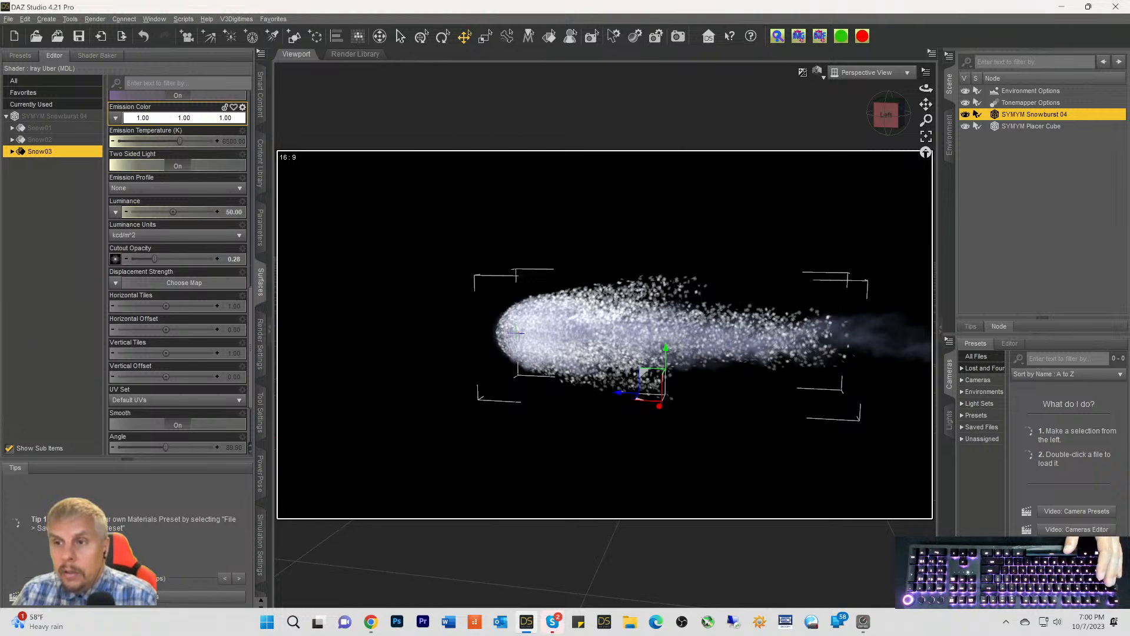
# Delete the Snowburst 04 prop from the scene and select the remaining SYMYM Placer Cube
pyautogui.scroll(1, 238, 233)
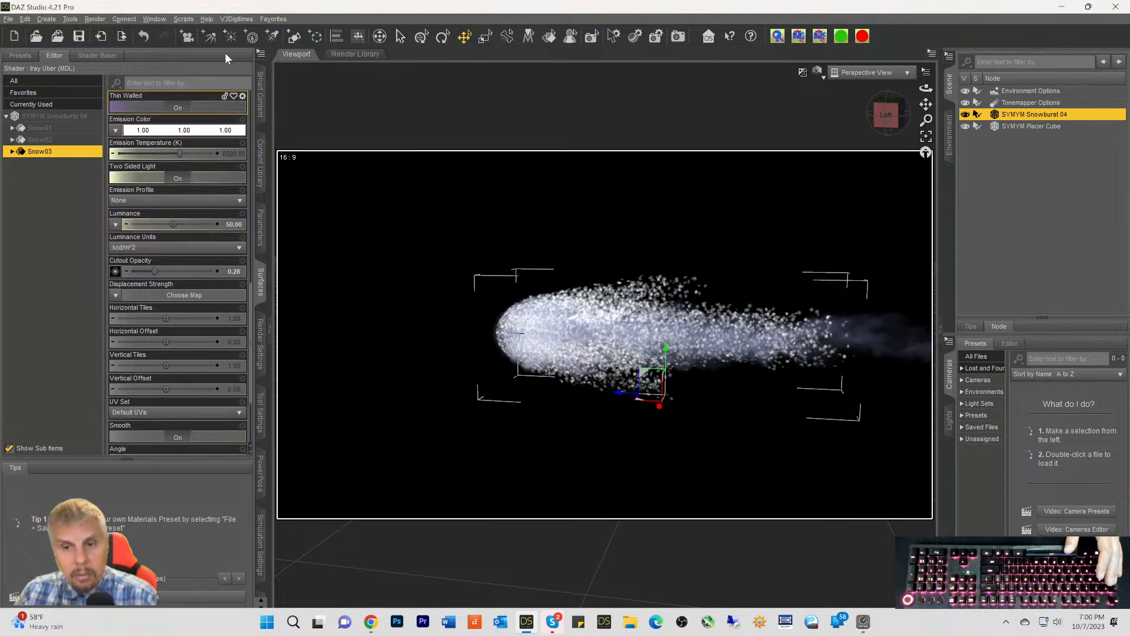
pyautogui.press('Delete')
pyautogui.click(1005, 116)
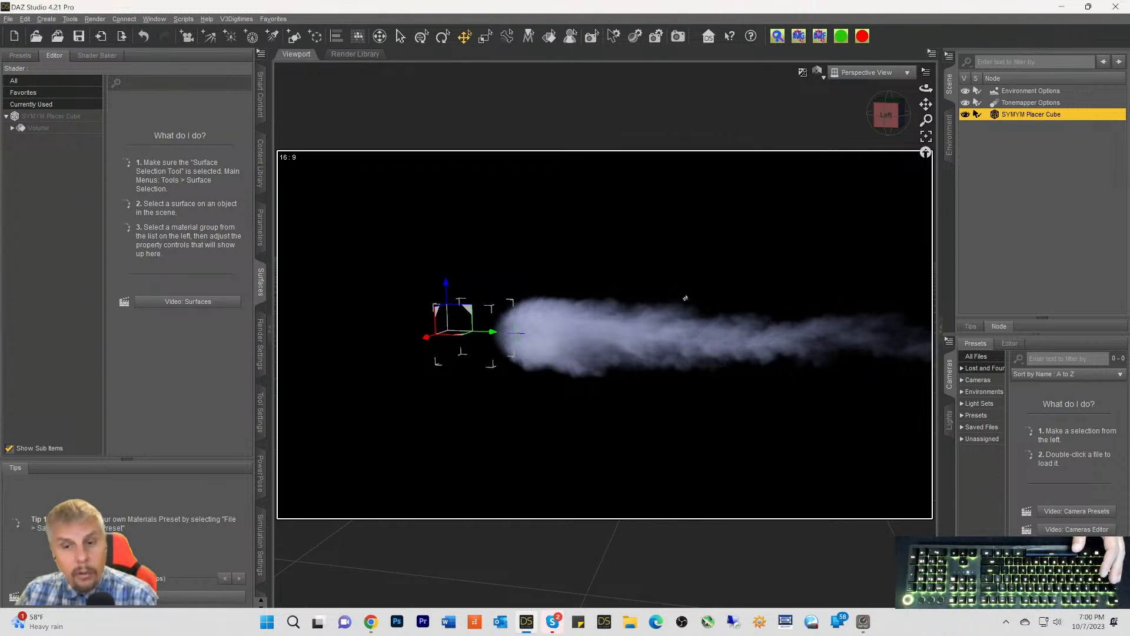
# Examine the Placer Cube's smoke trail on its own from slightly different angles and distances, framing its full length
pyautogui.click(895, 125)
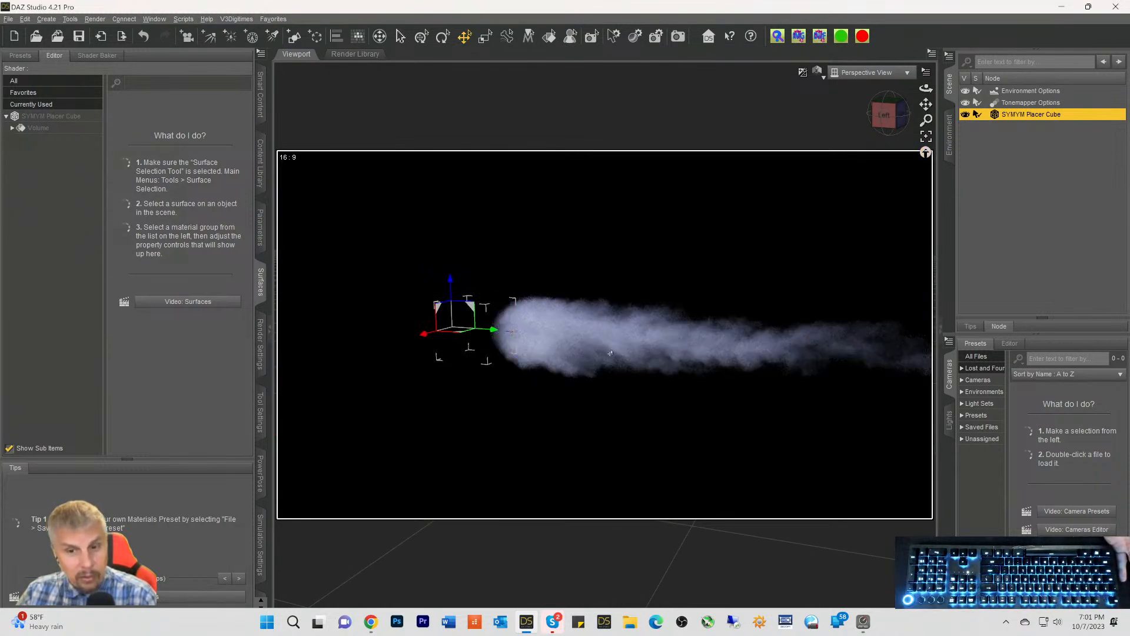
pyautogui.scroll(-3, 656, 367)
pyautogui.scroll(3, 658, 364)
pyautogui.scroll(3, 656, 366)
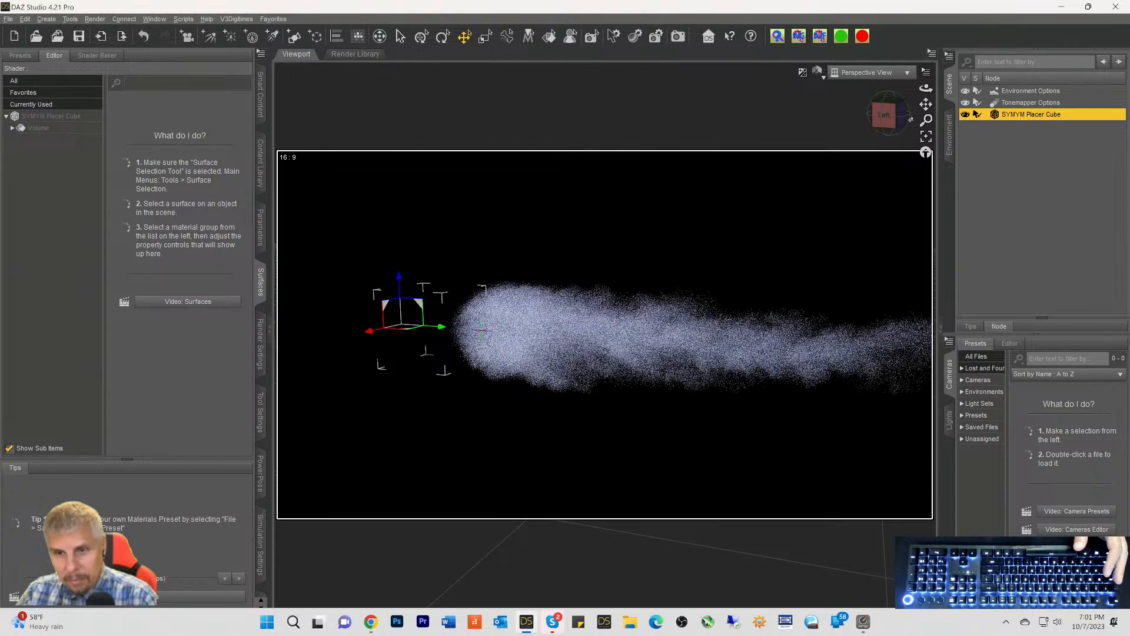
pyautogui.moveTo(926, 105); pyautogui.dragTo(866, 105)
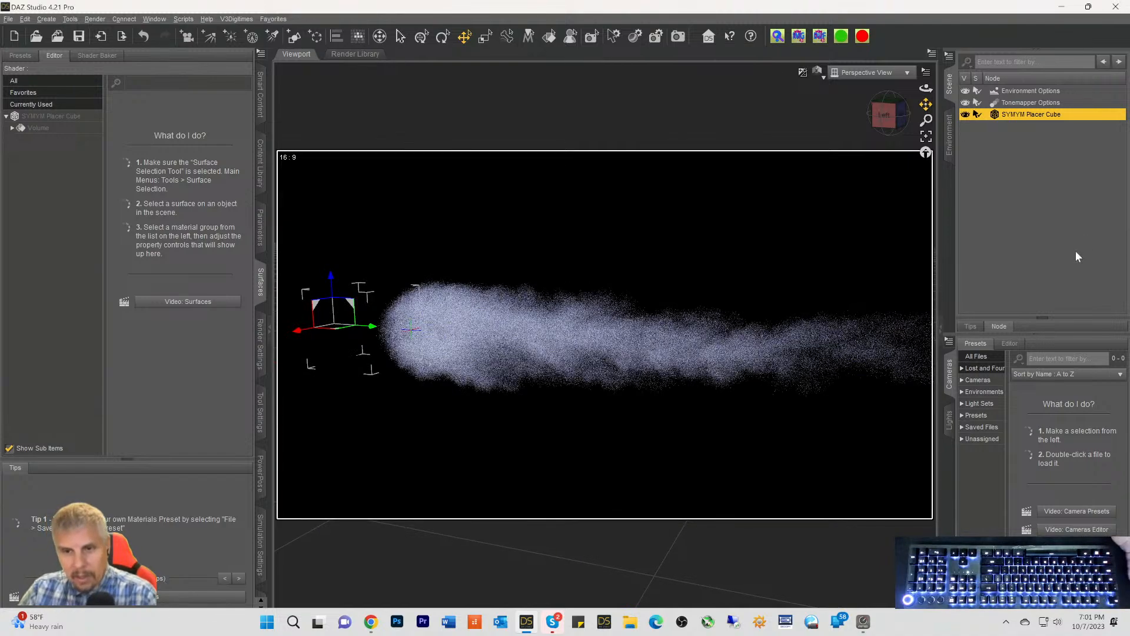
pyautogui.scroll(-2, 824, 295)
pyautogui.scroll(-4, 824, 295)
pyautogui.scroll(-2, 825, 295)
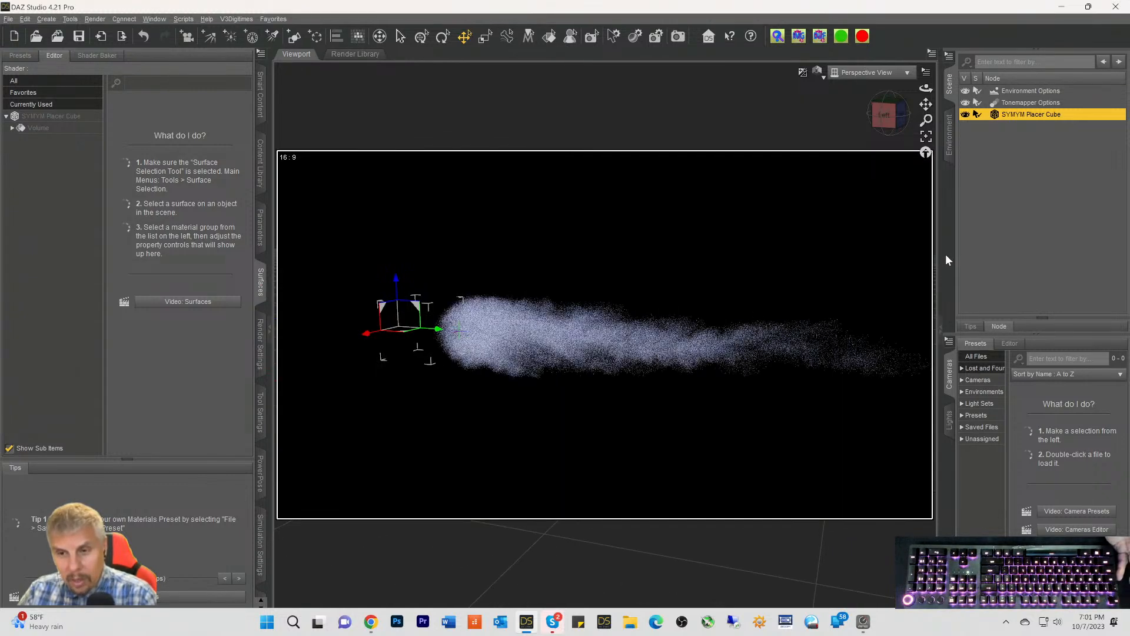
pyautogui.moveTo(926, 105); pyautogui.dragTo(881, 104)
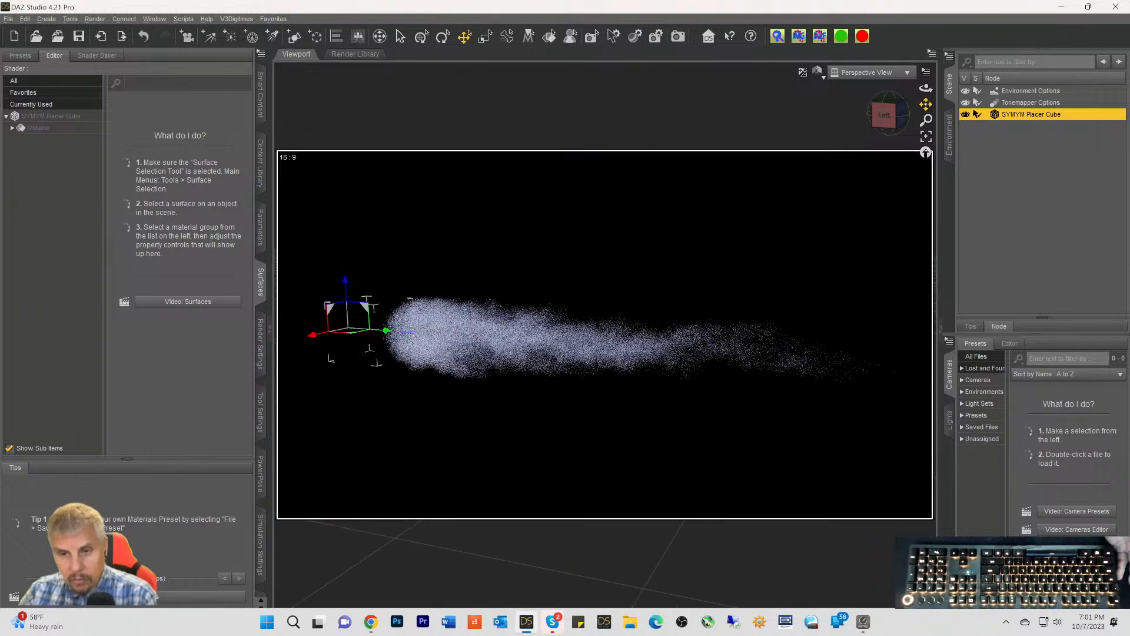
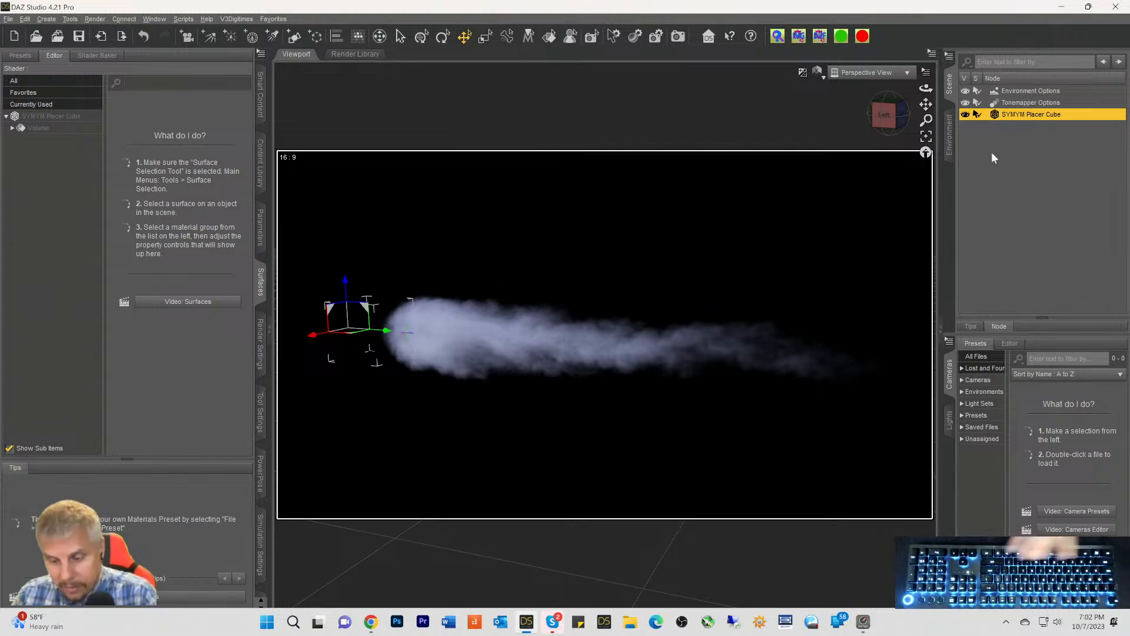
# Delete the SYMYM Placer Cube and load the SYMYM Supernova prop from the SY Mysterious Magic VDB product
pyautogui.press('Delete')
pyautogui.click(258, 95)
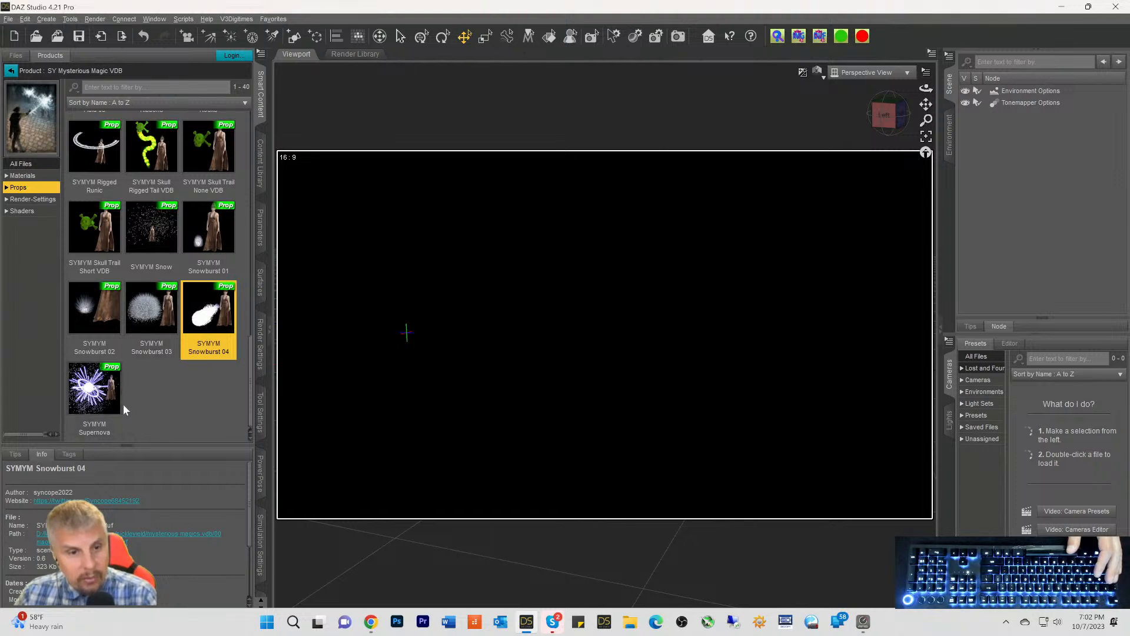
pyautogui.scroll(5, 140, 249)
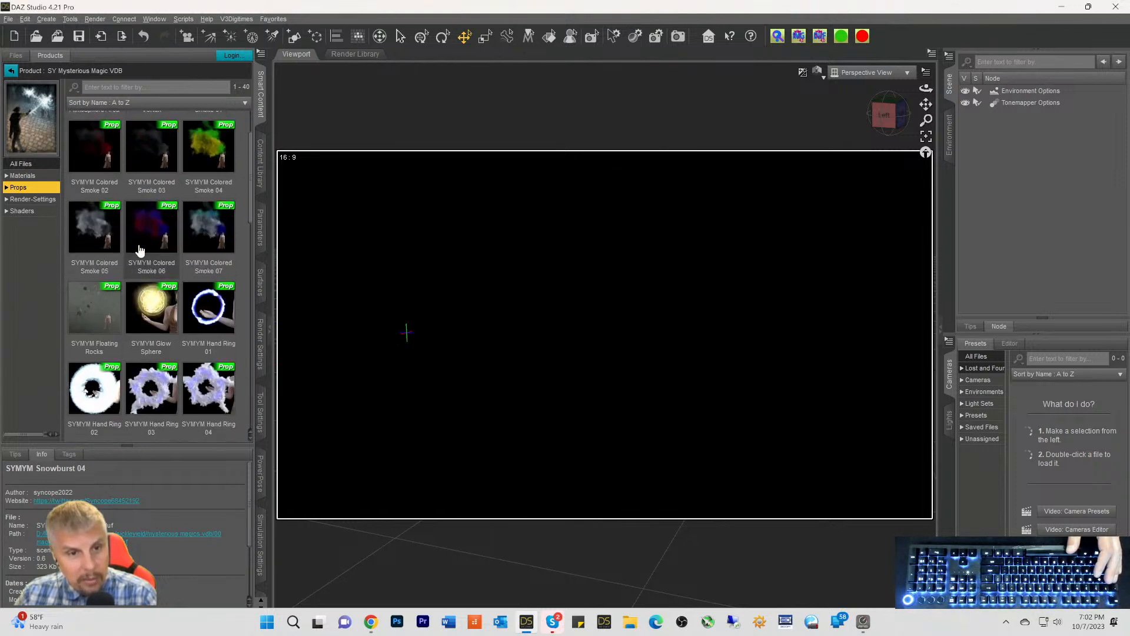
pyautogui.scroll(-8, 137, 275)
pyautogui.scroll(-3, 137, 277)
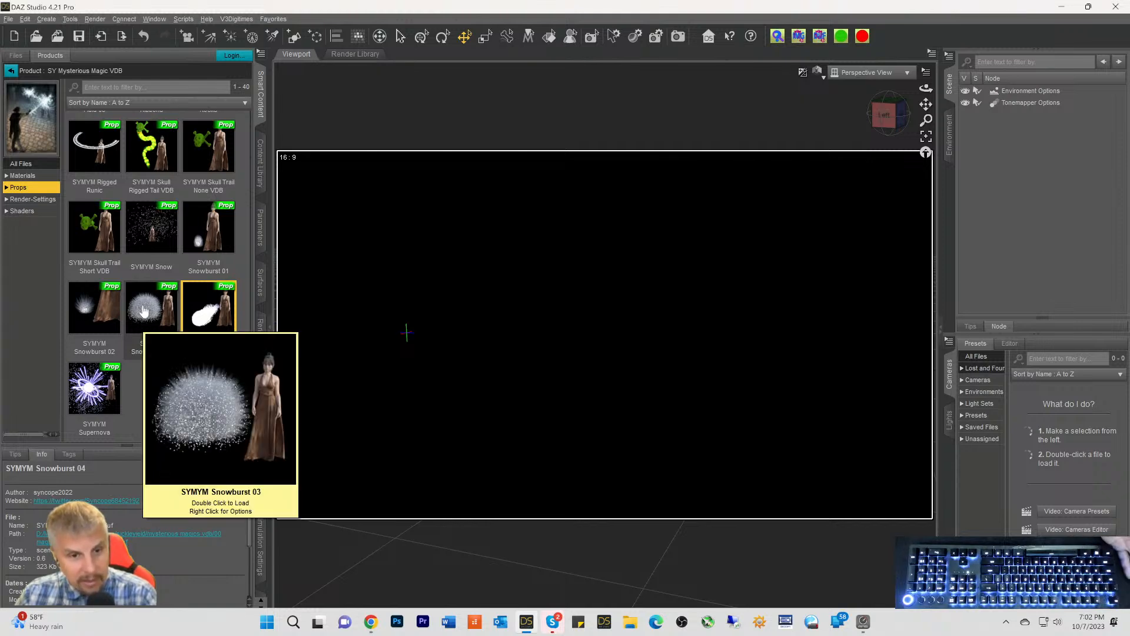
pyautogui.moveTo(152, 234)
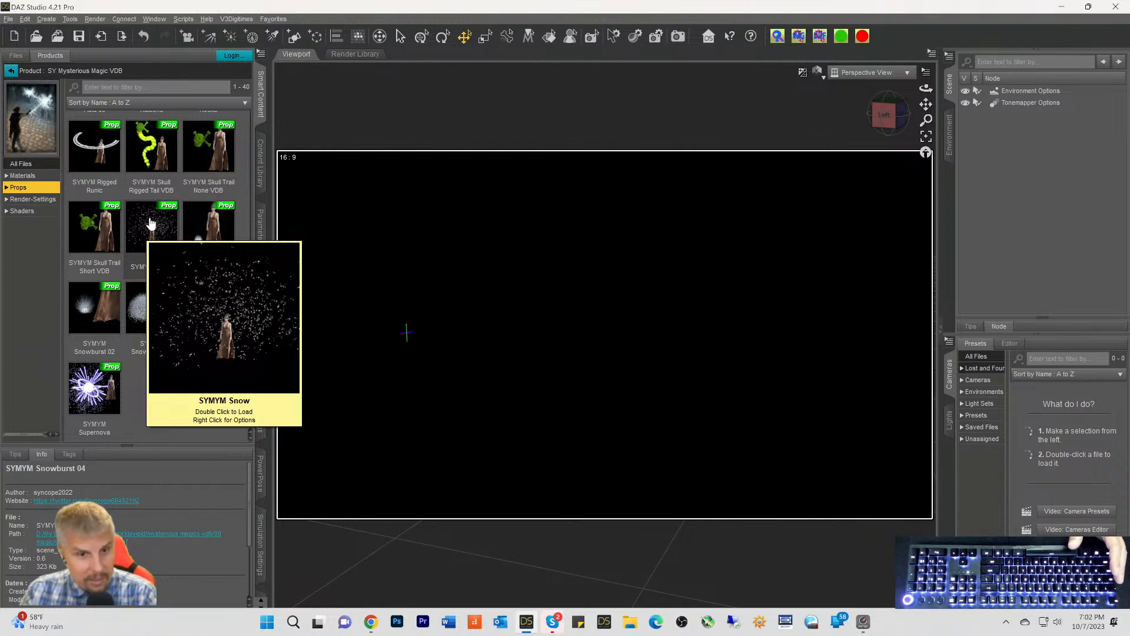
pyautogui.scroll(3, 117, 208)
pyautogui.scroll(1, 97, 165)
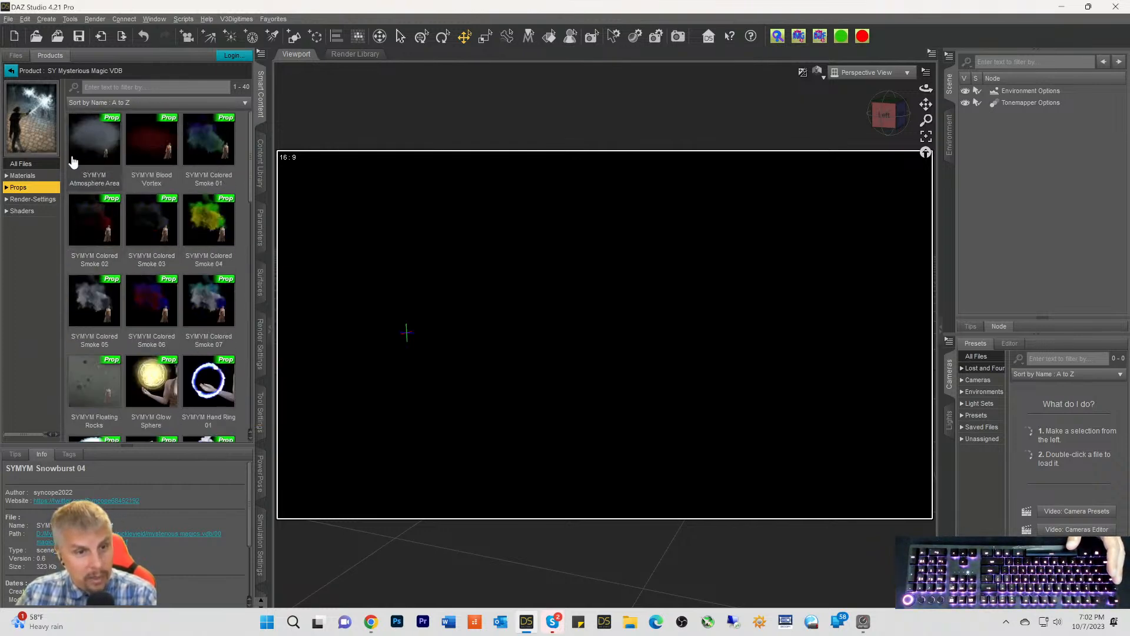
pyautogui.scroll(-10, 106, 165)
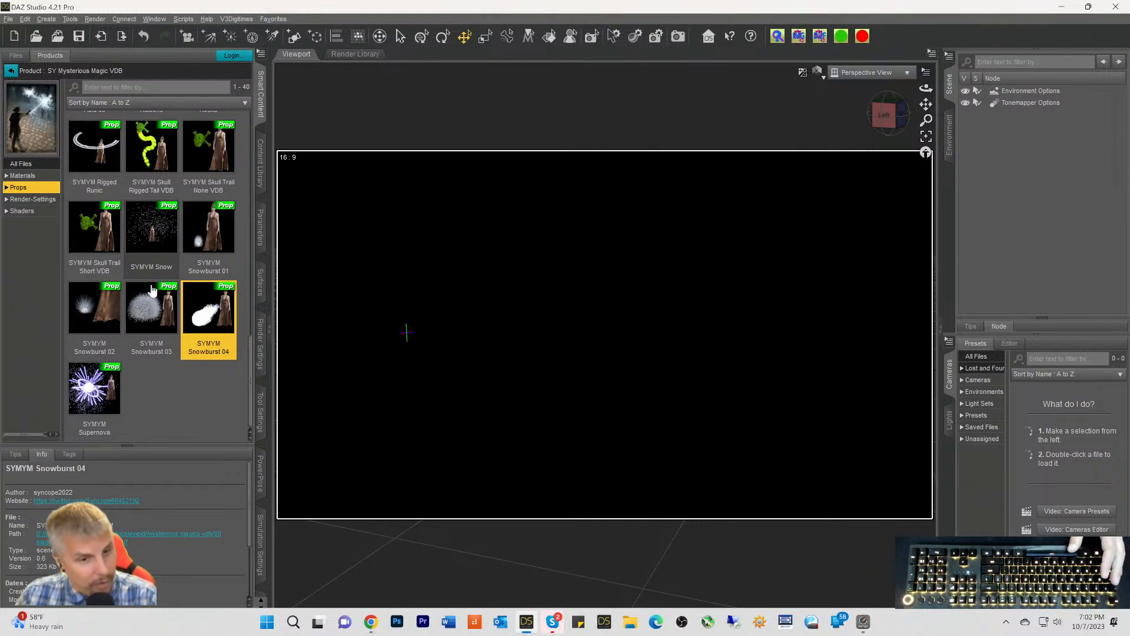
pyautogui.doubleClick(96, 388)
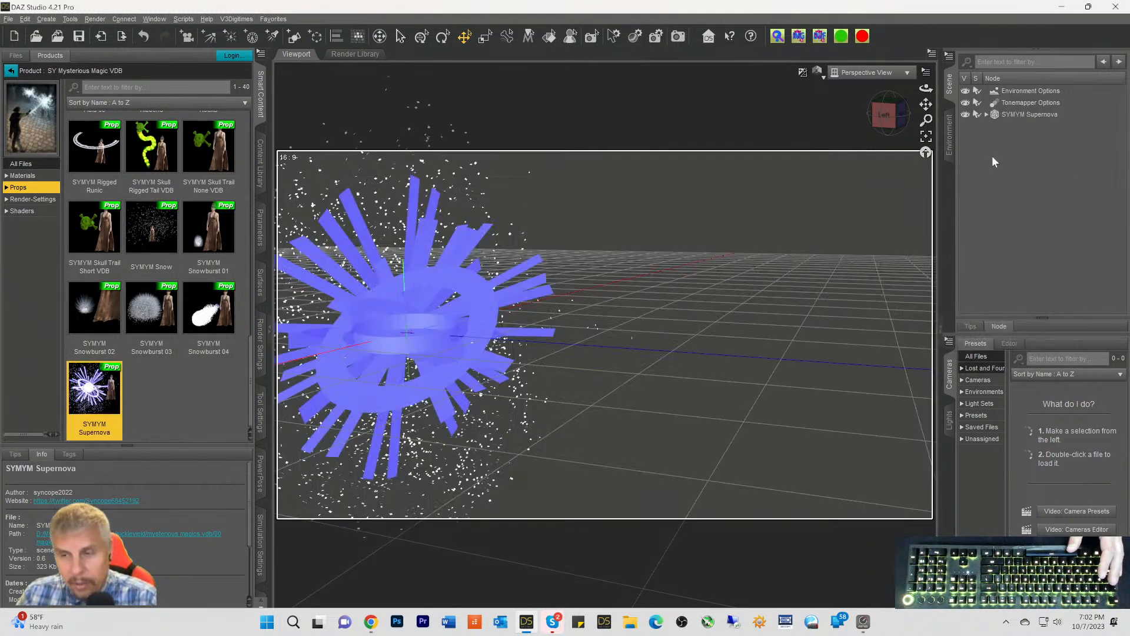
# Center the Supernova prop in the view and examine it in shaded and rendered display from different distances and angles
pyautogui.scroll(-3, 493, 265)
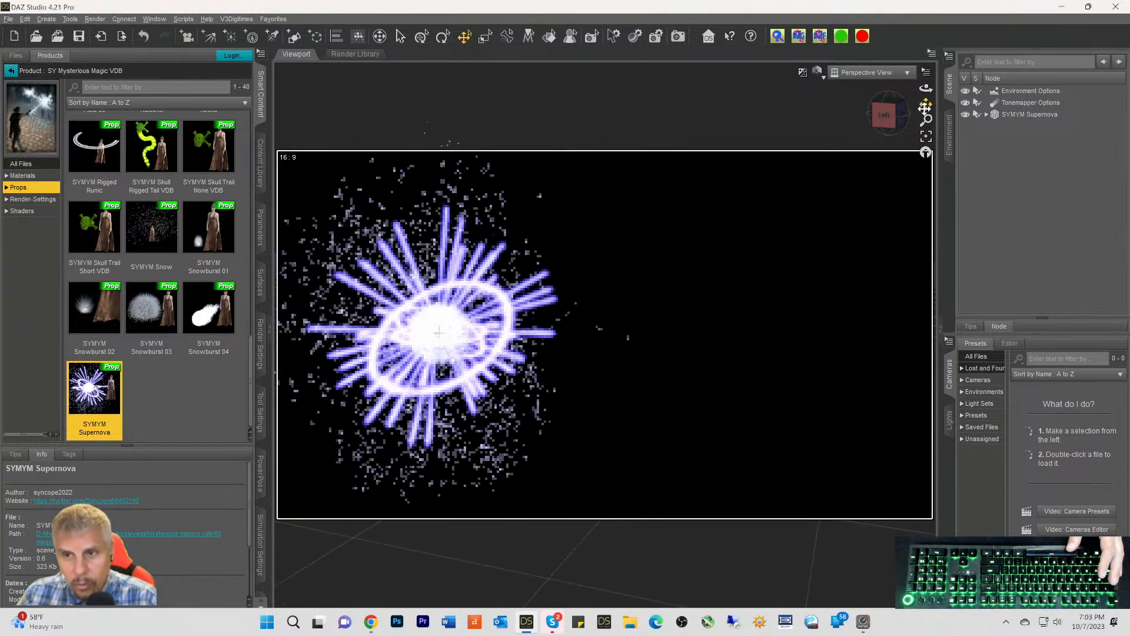
pyautogui.moveTo(925, 108); pyautogui.dragTo(1033, 116)
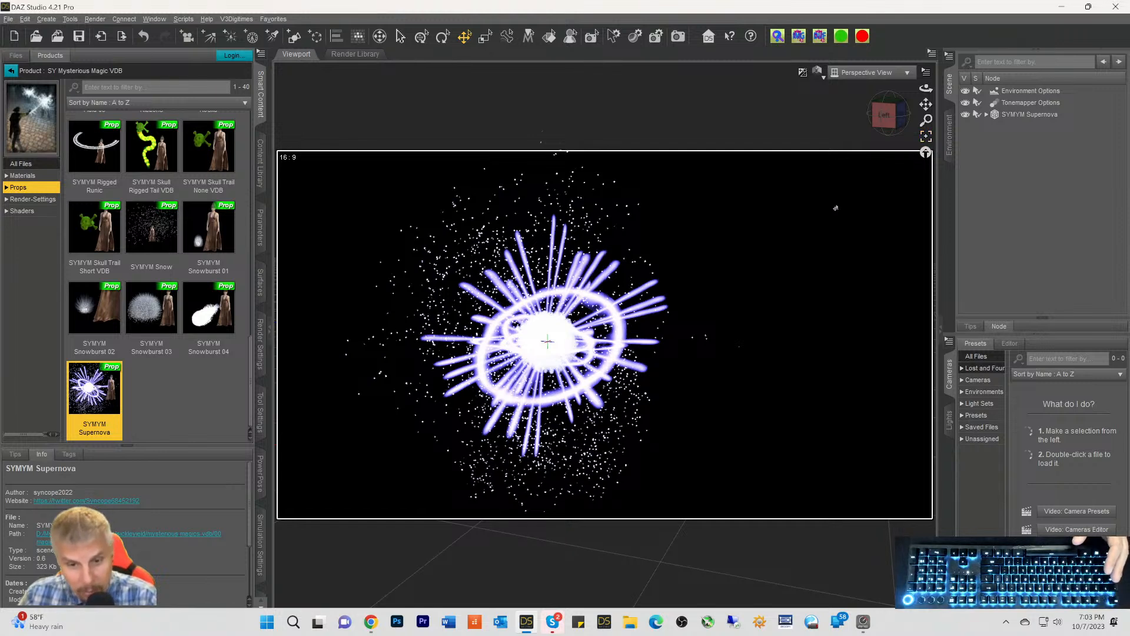
pyautogui.hotkey('ctrl', '9')
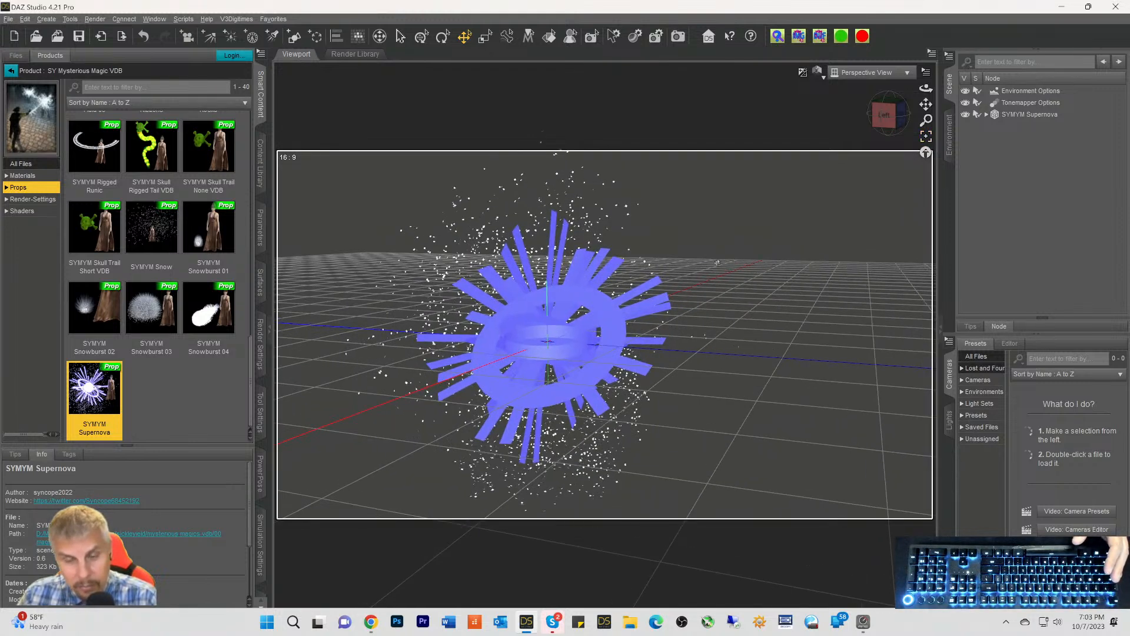
pyautogui.scroll(3, 718, 261)
pyautogui.moveTo(926, 104); pyautogui.dragTo(948, 106)
pyautogui.keyDown('ctrl'); pyautogui.keyDown('alt'); pyautogui.moveTo(590, 238); pyautogui.dragTo(658, 250, button='right'); pyautogui.keyUp('alt'); pyautogui.keyUp('ctrl')
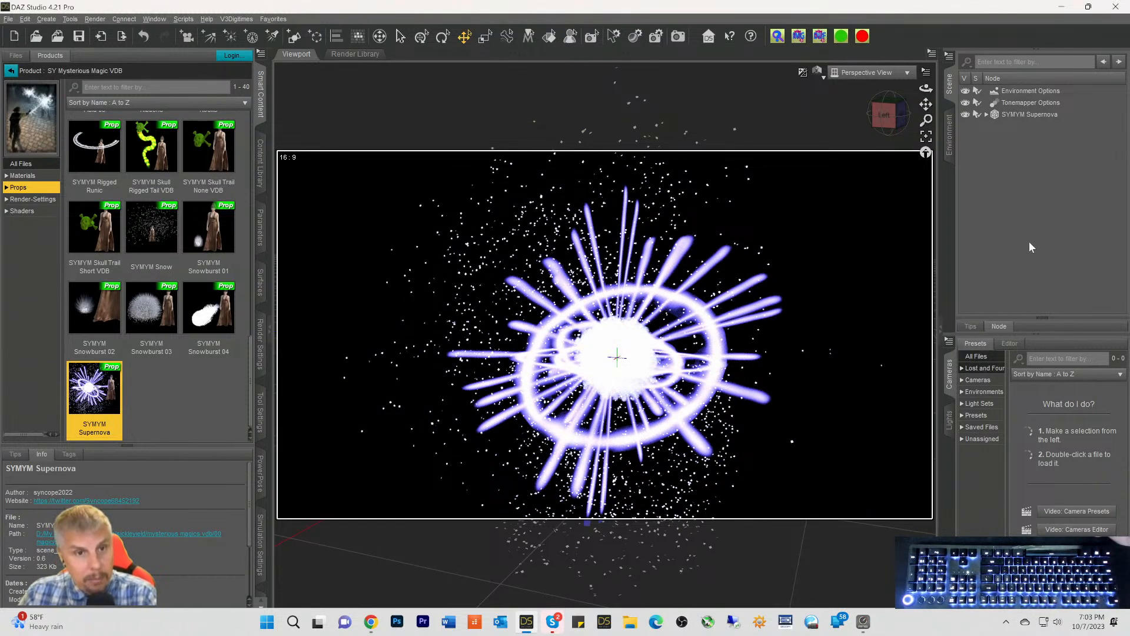
pyautogui.moveTo(888, 118); pyautogui.dragTo(911, 117)
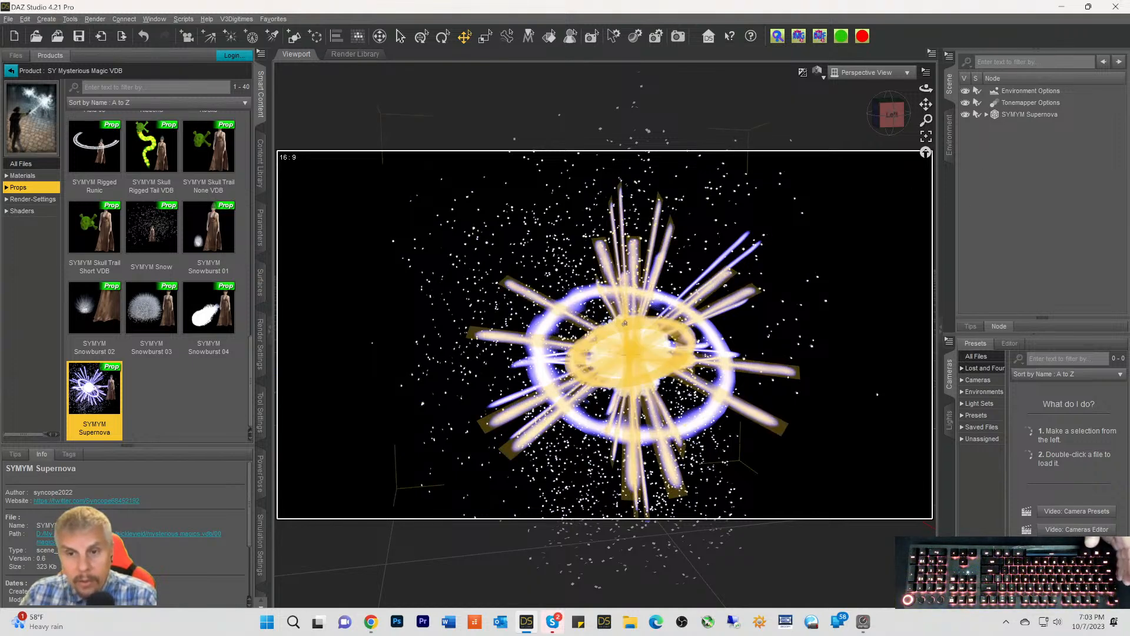
# Expand the SYMYM Supernova node in the scene and select its child Placer Cube
pyautogui.click(1010, 116)
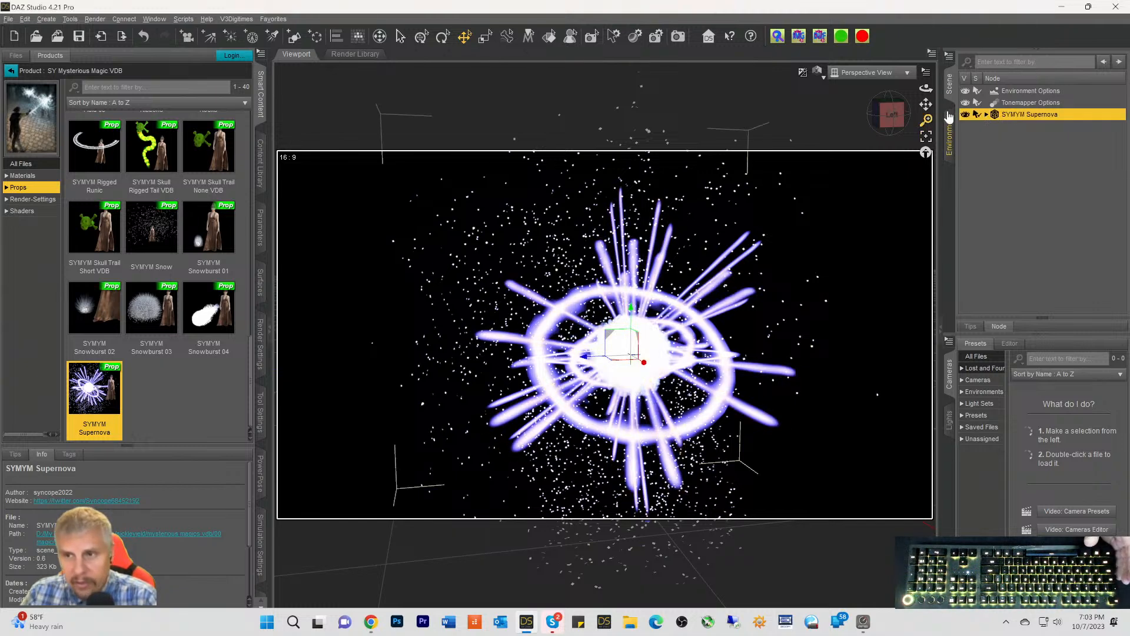
pyautogui.click(986, 115)
pyautogui.click(1001, 126)
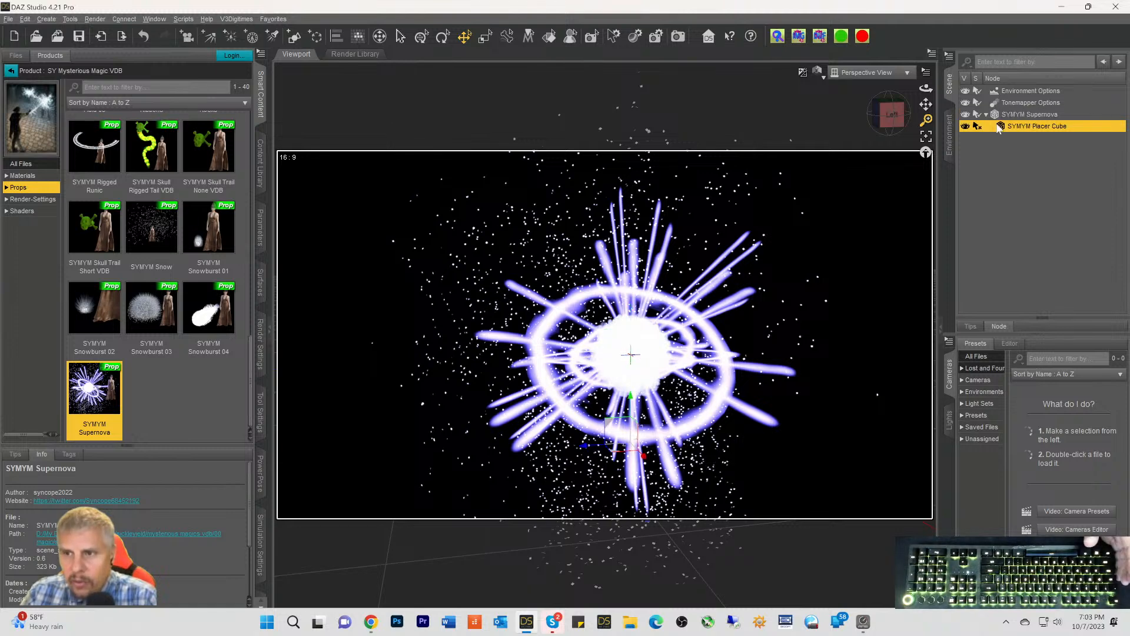
# Inspect the emission settings of the Supernova prop's Main Ring, Particles and Rays surfaces
pyautogui.click(1035, 115)
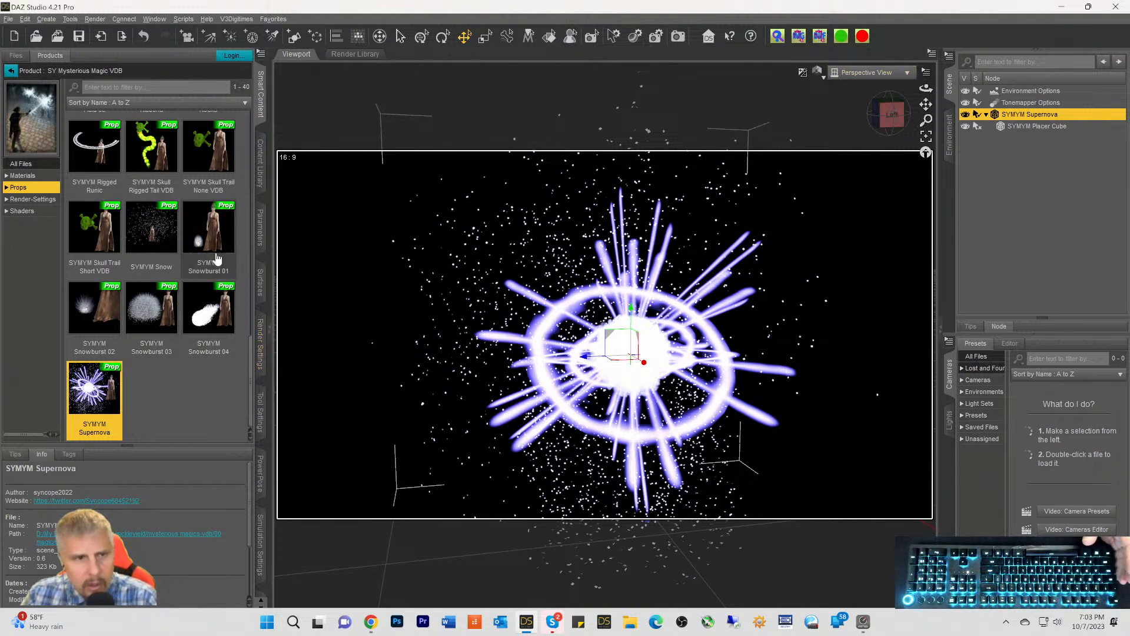
pyautogui.click(262, 289)
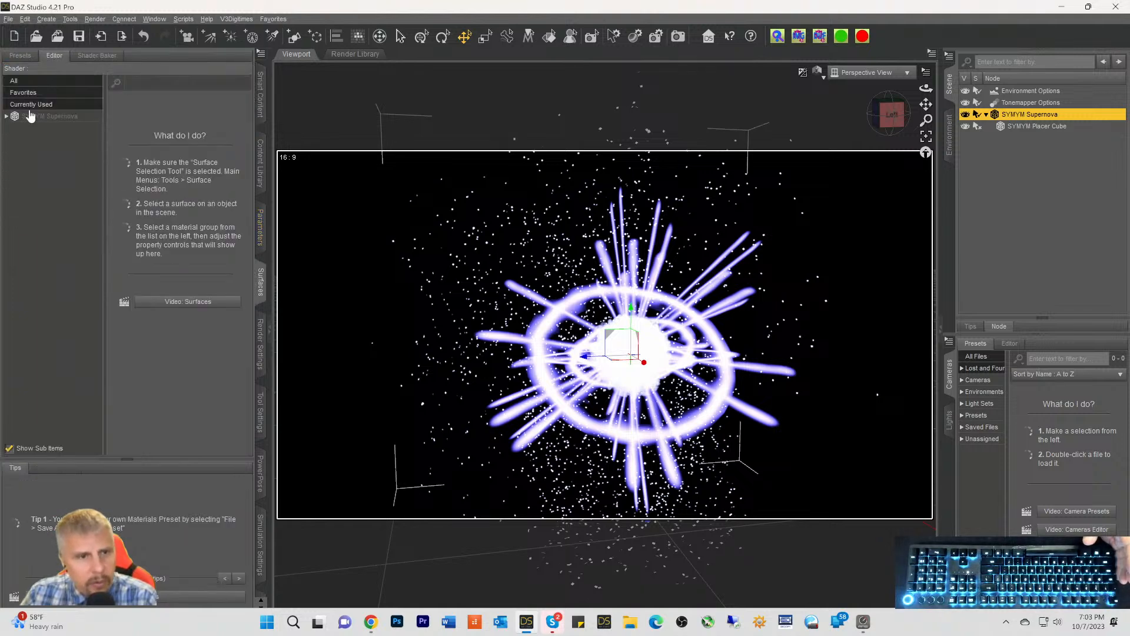
pyautogui.click(30, 116)
pyautogui.click(7, 117)
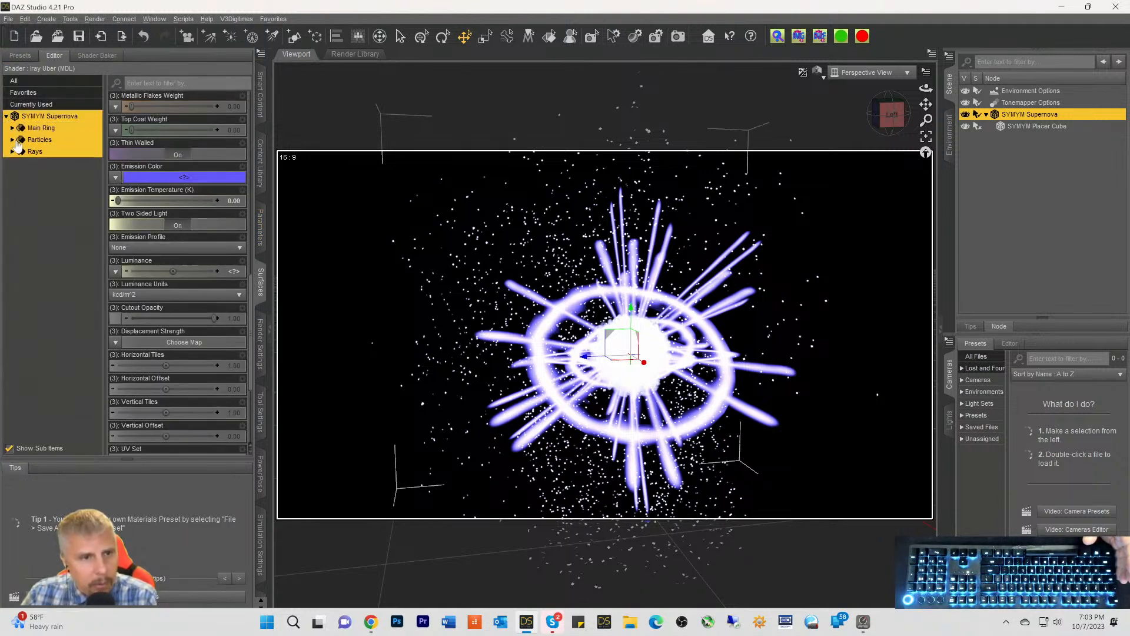
pyautogui.click(32, 128)
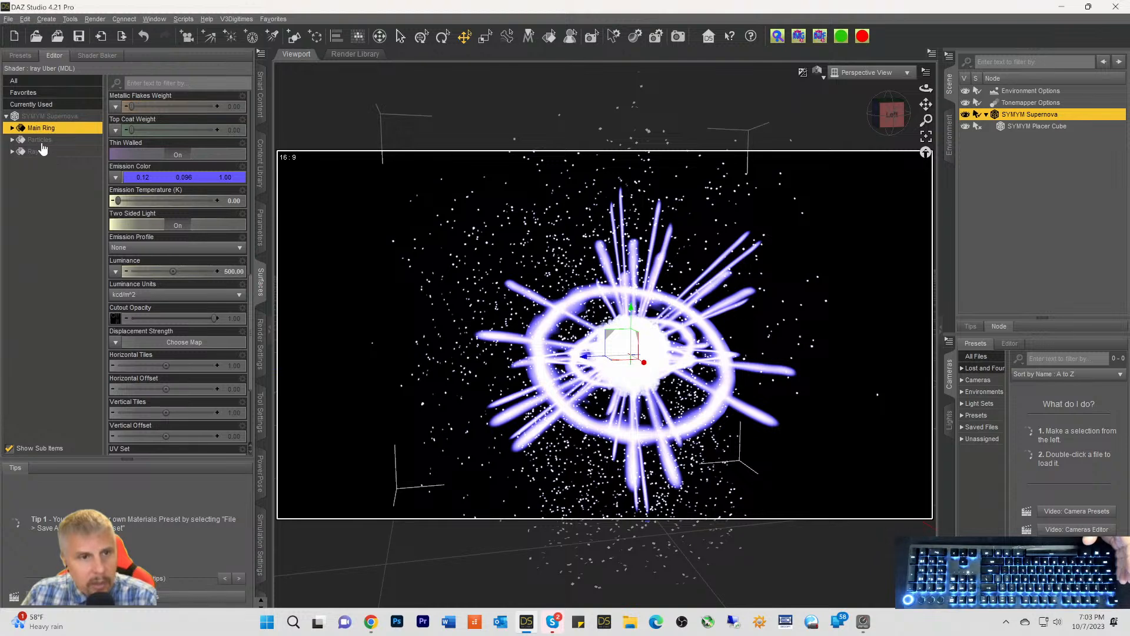
pyautogui.click(34, 140)
pyautogui.click(34, 152)
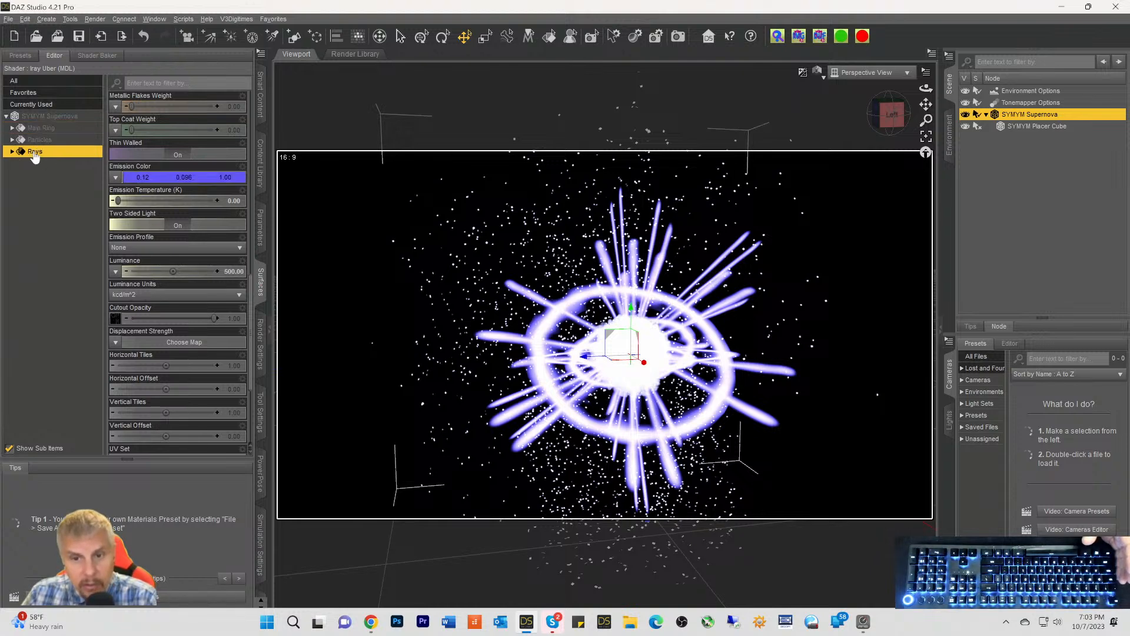
pyautogui.click(34, 142)
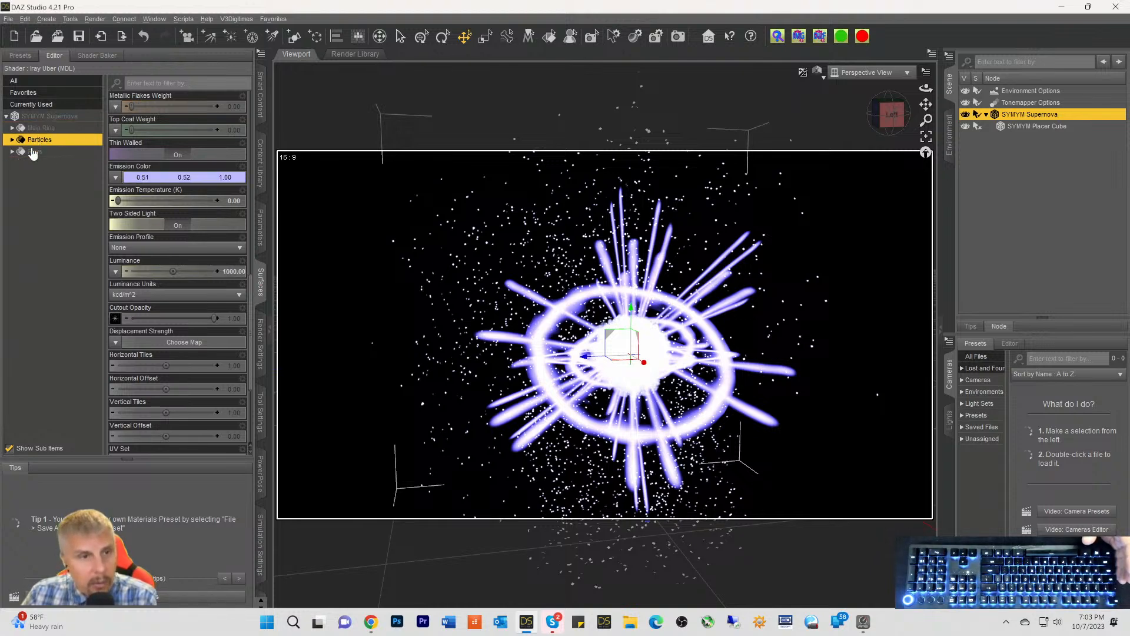
# Try the Supernova's Rays surface at a Cutout Opacity of 0, and restore it to 1.00
pyautogui.click(34, 154)
pyautogui.scroll(-4, 153, 315)
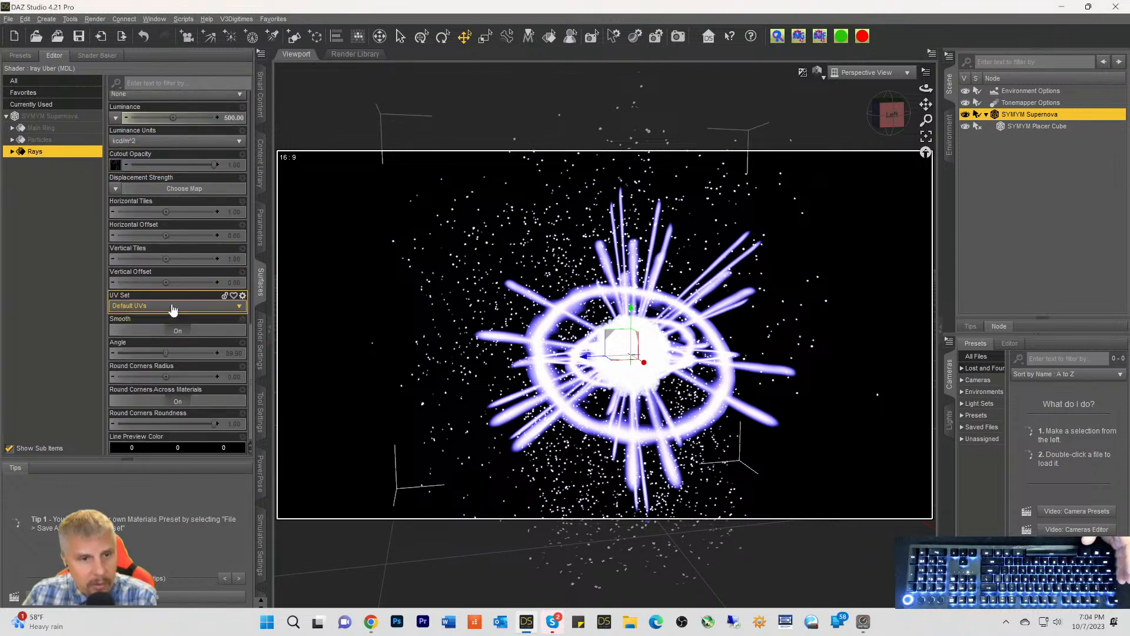
pyautogui.moveTo(216, 165); pyautogui.dragTo(2, 172)
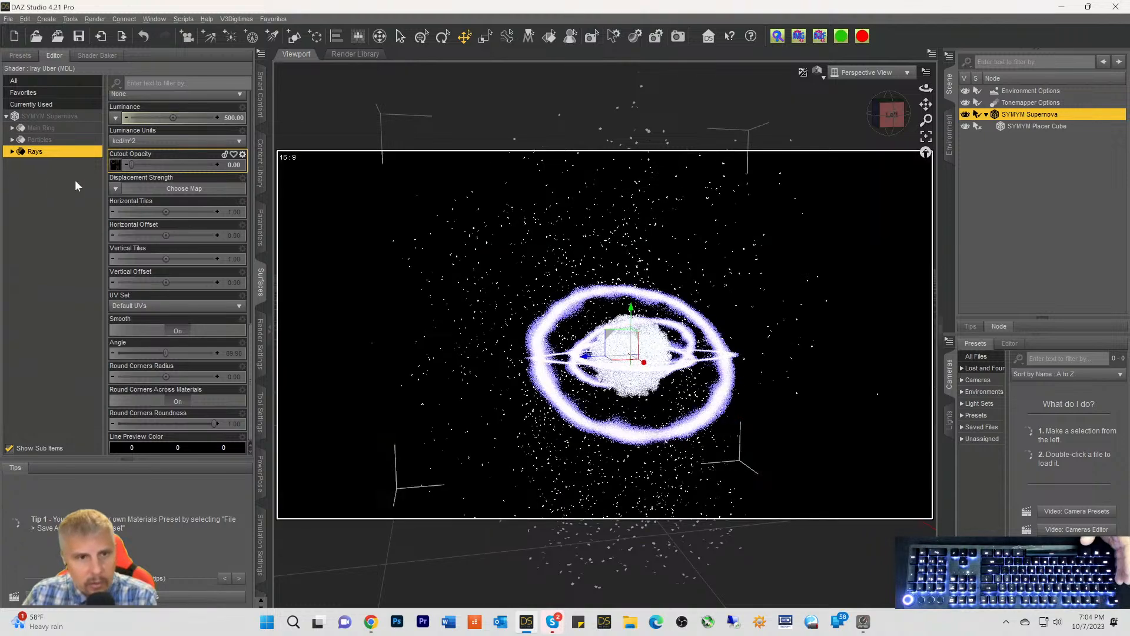
pyautogui.moveTo(135, 170); pyautogui.dragTo(295, 183)
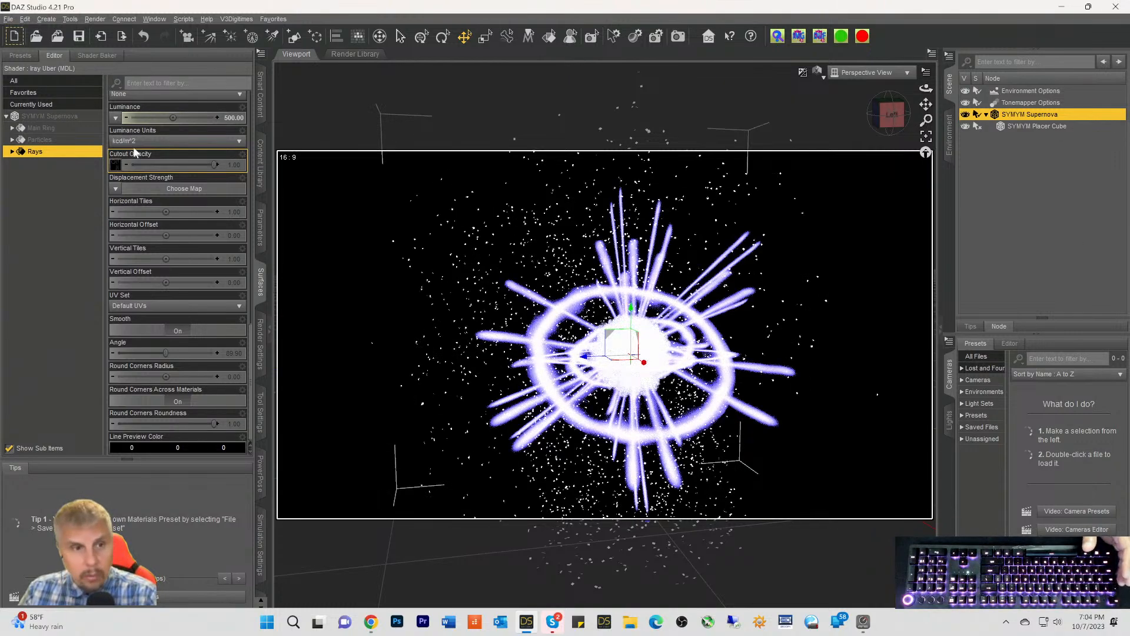
# Set the Cutout Opacity of the Supernova's Main Ring and Particles surfaces to 0
pyautogui.click(40, 128)
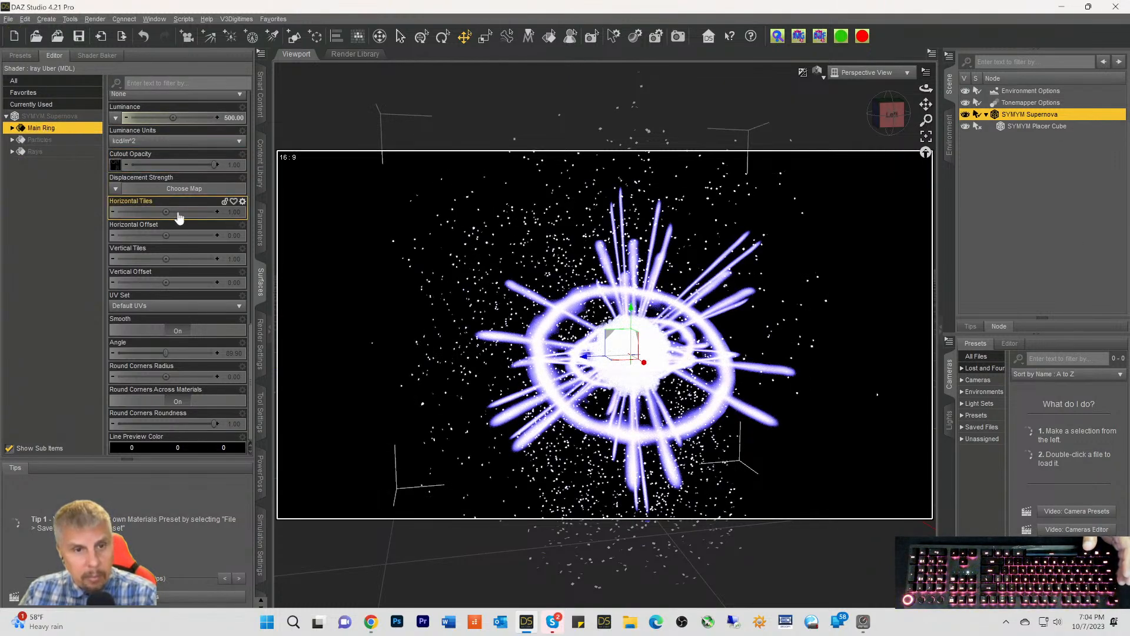
pyautogui.moveTo(204, 172); pyautogui.dragTo(47, 173)
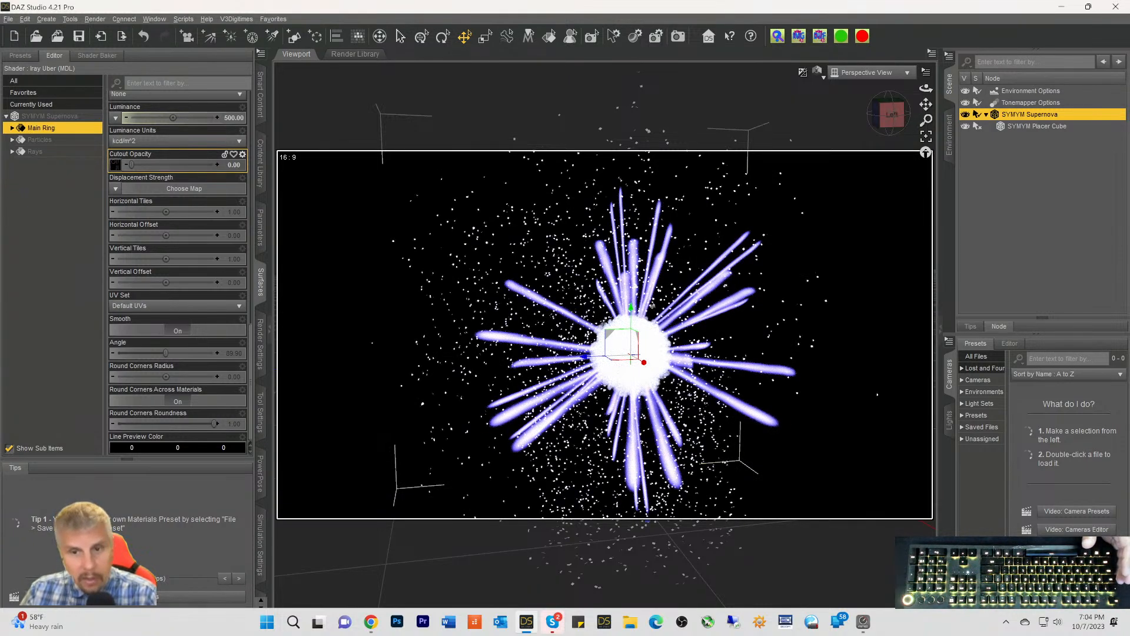
pyautogui.click(40, 140)
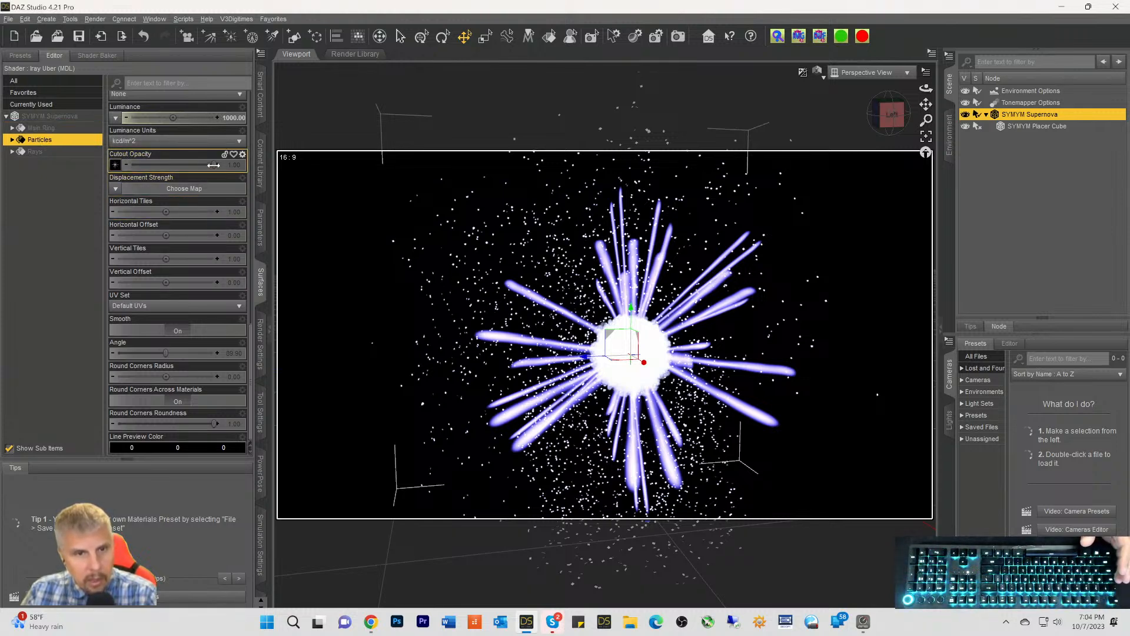
pyautogui.moveTo(214, 165); pyautogui.dragTo(126, 166)
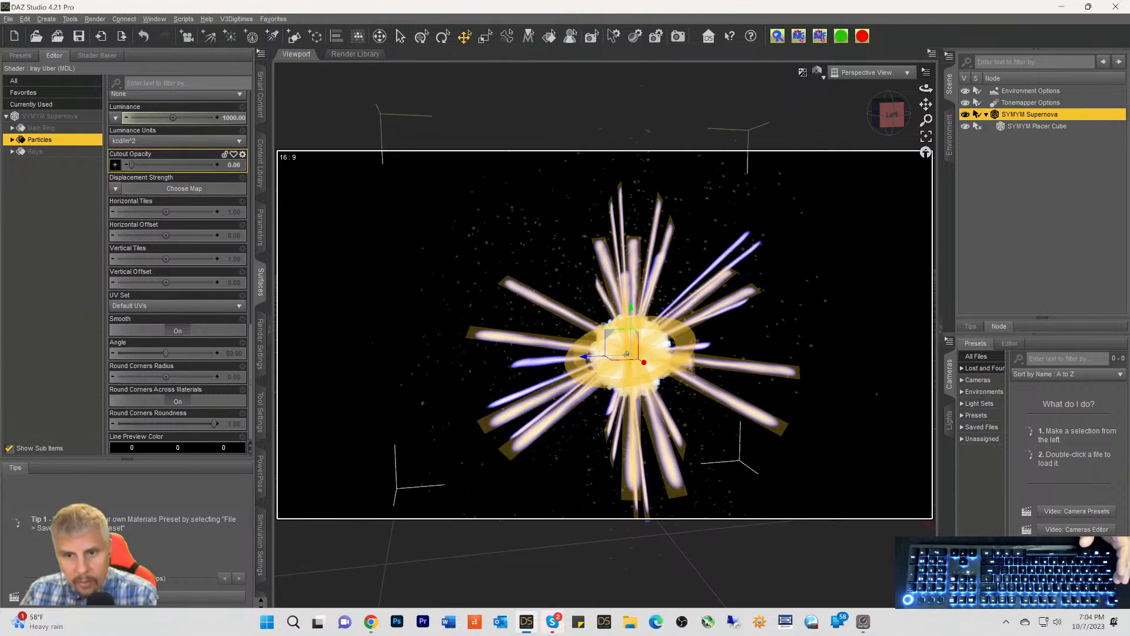
# Set the Density Multiplier of the SYMYM Placer Cube's Volume surface to 1
pyautogui.click(1020, 137)
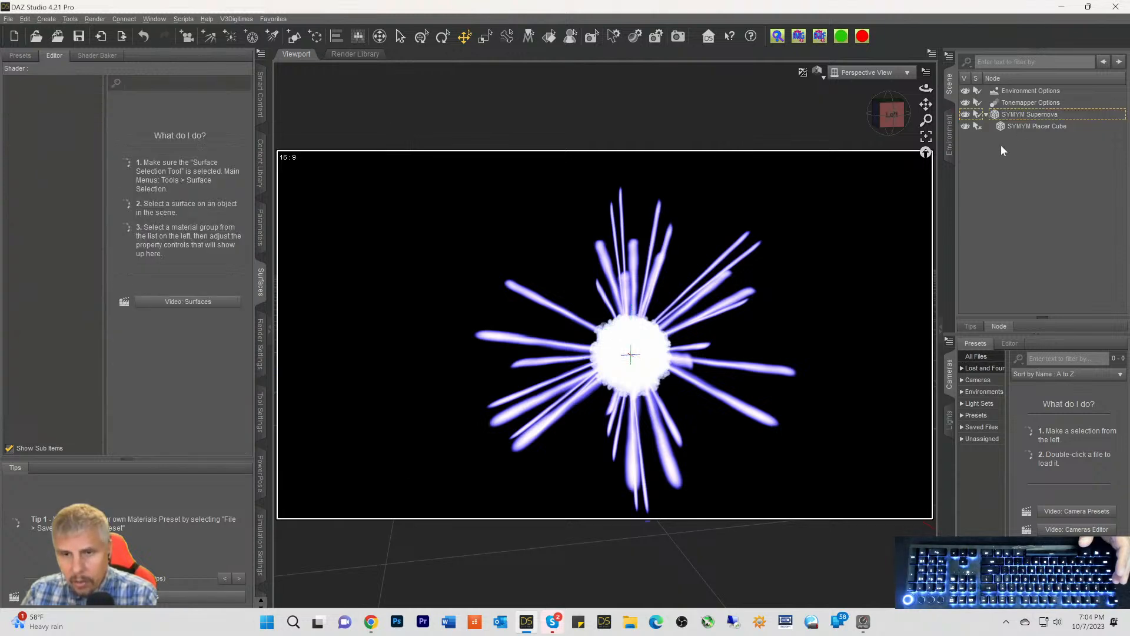
pyautogui.click(1009, 128)
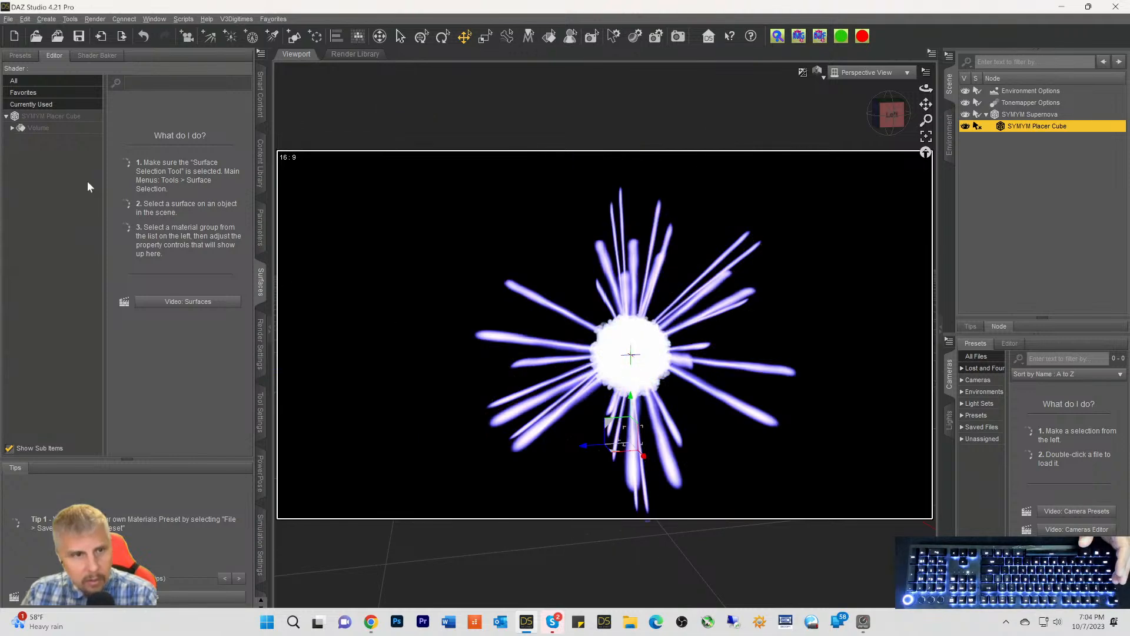
pyautogui.click(39, 129)
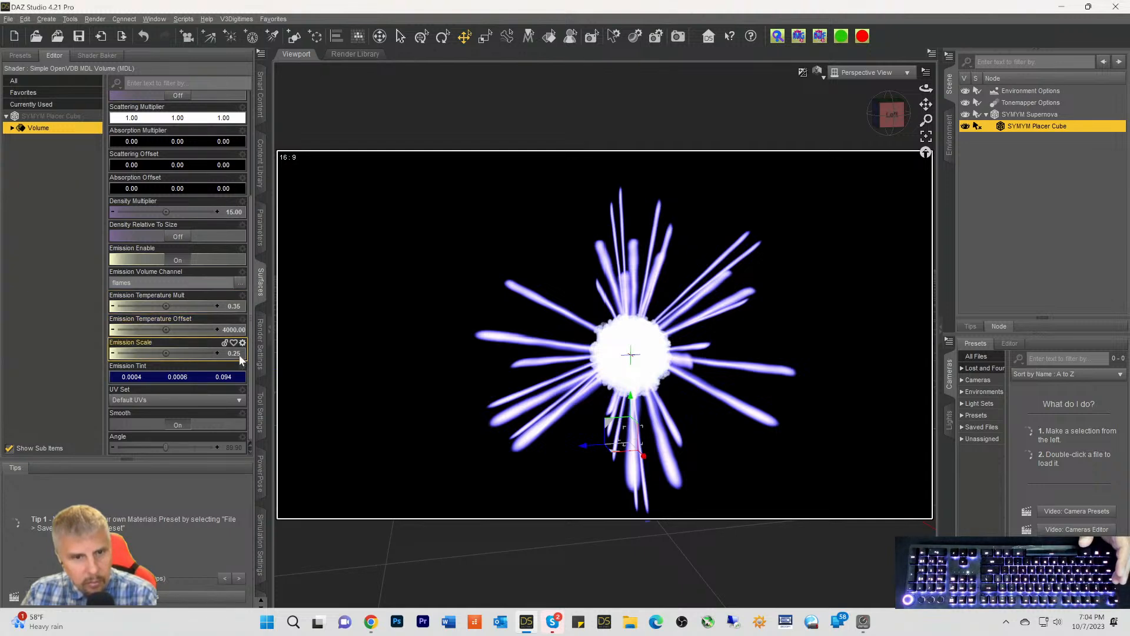
pyautogui.scroll(5, 239, 354)
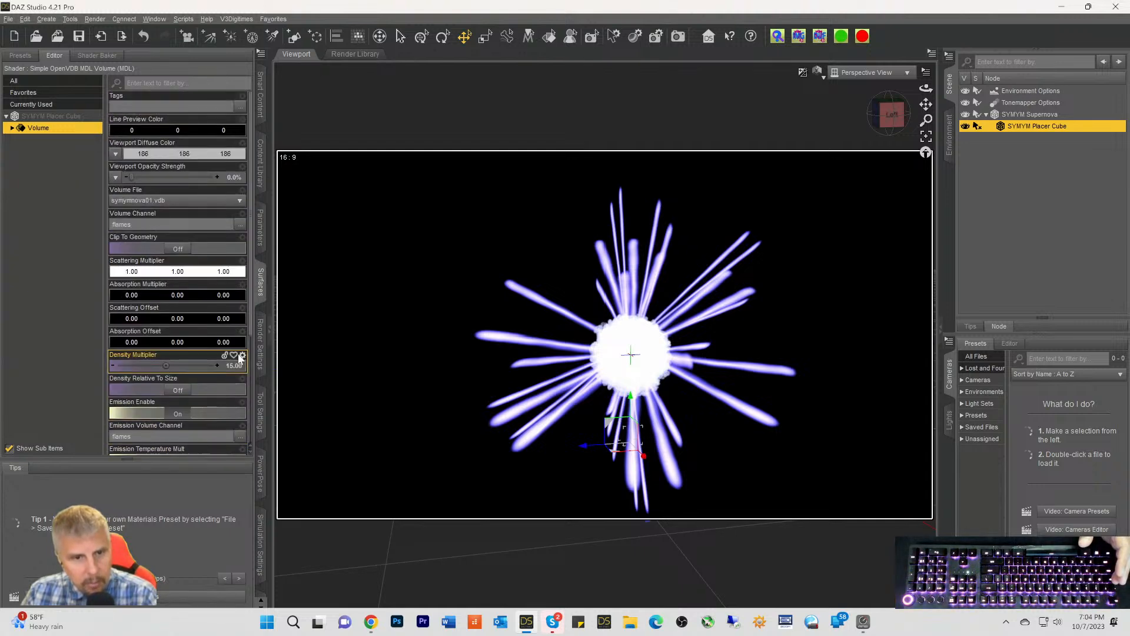
pyautogui.click(234, 366)
pyautogui.write('1')
pyautogui.press('Return')
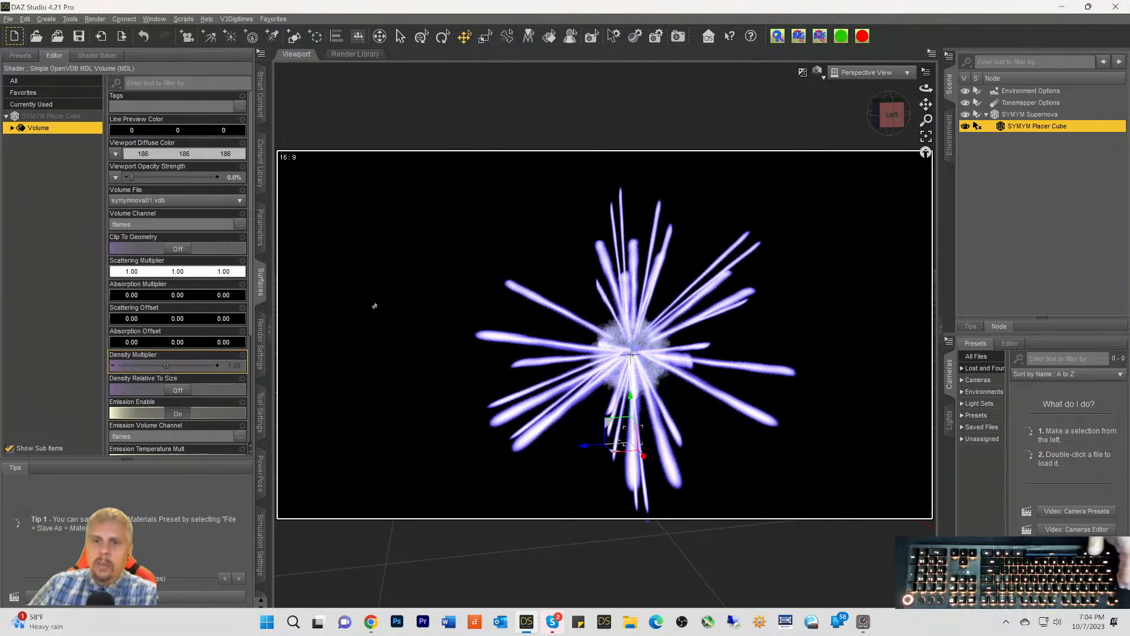
# Lower the Cutout Opacity of the SYMYM Supernova's Rays surface to about 0.19
pyautogui.click(1015, 115)
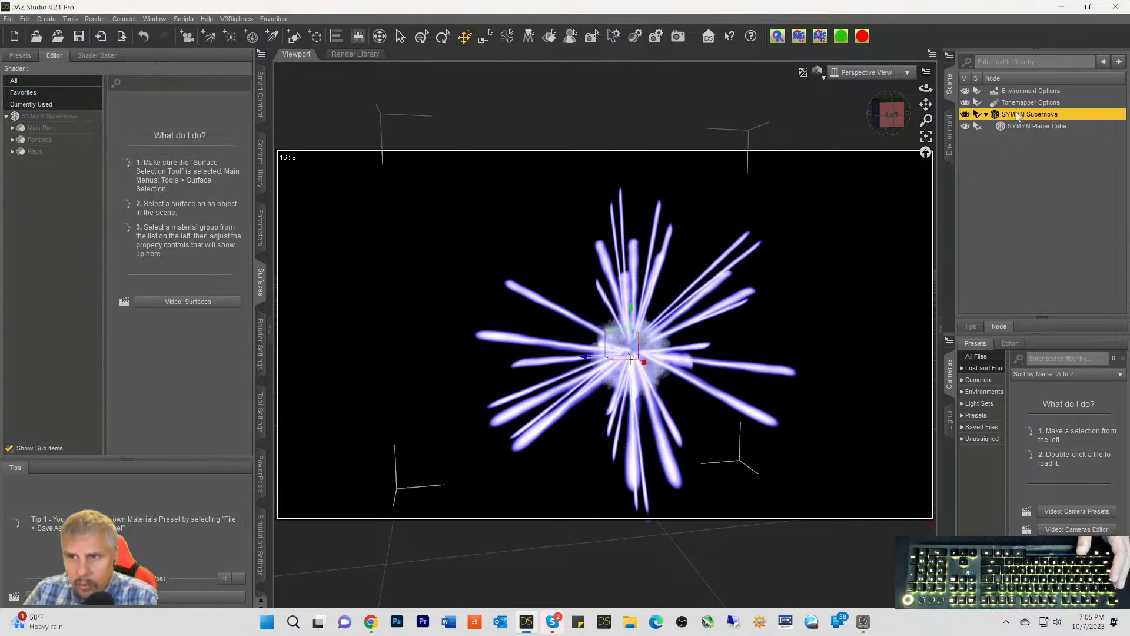
pyautogui.click(33, 151)
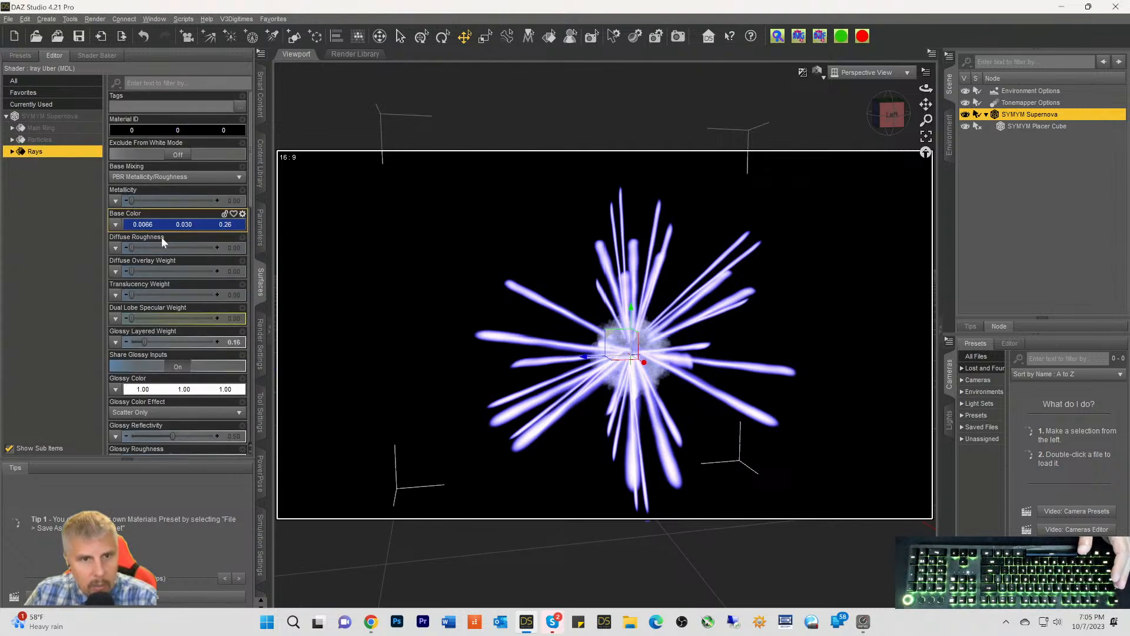
pyautogui.scroll(-10, 165, 256)
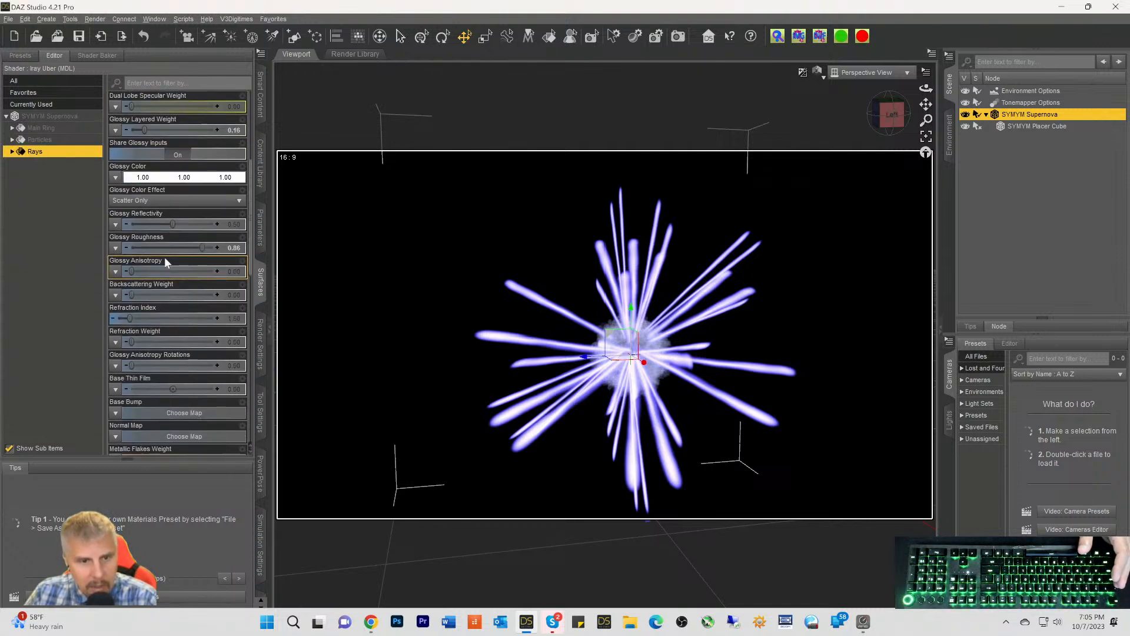
pyautogui.scroll(-3, 164, 257)
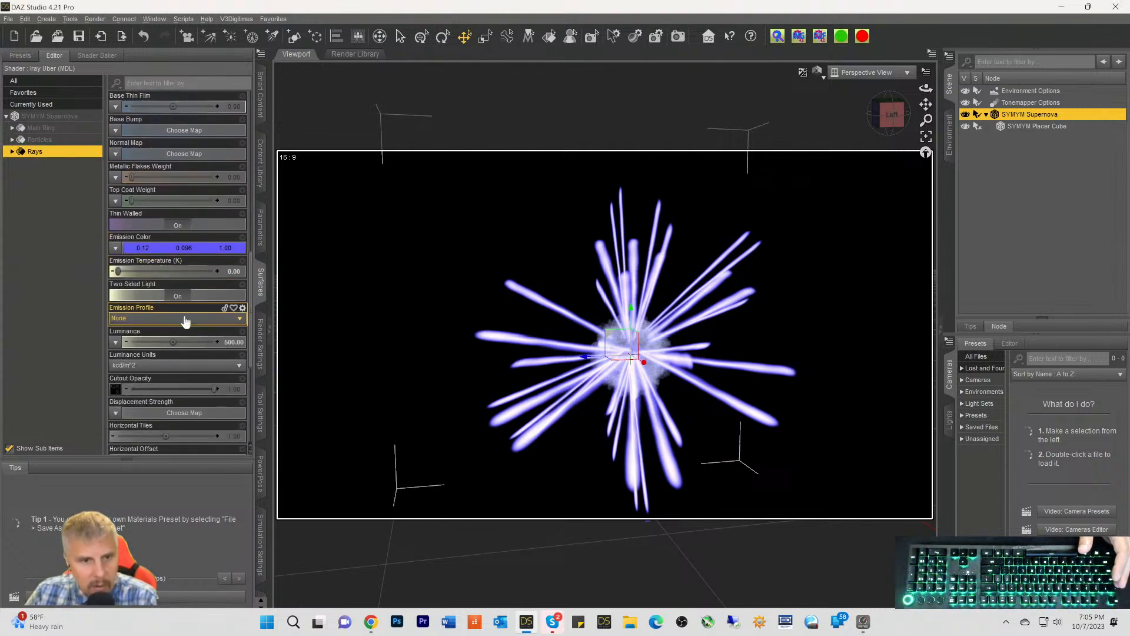
pyautogui.moveTo(212, 388); pyautogui.dragTo(158, 389)
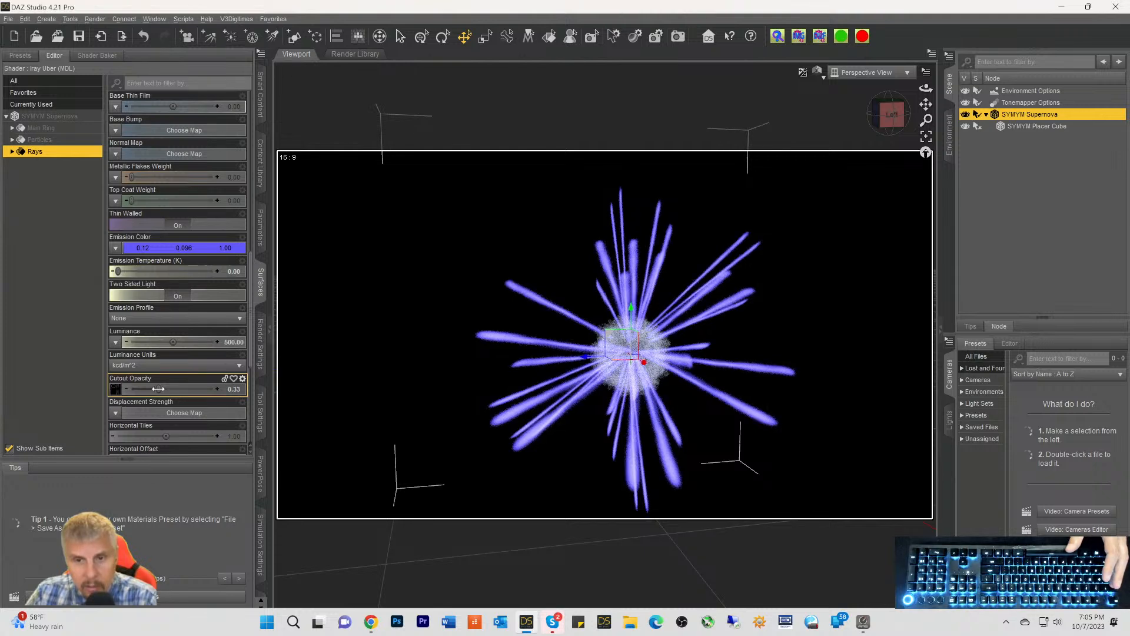
pyautogui.moveTo(159, 389); pyautogui.dragTo(152, 343)
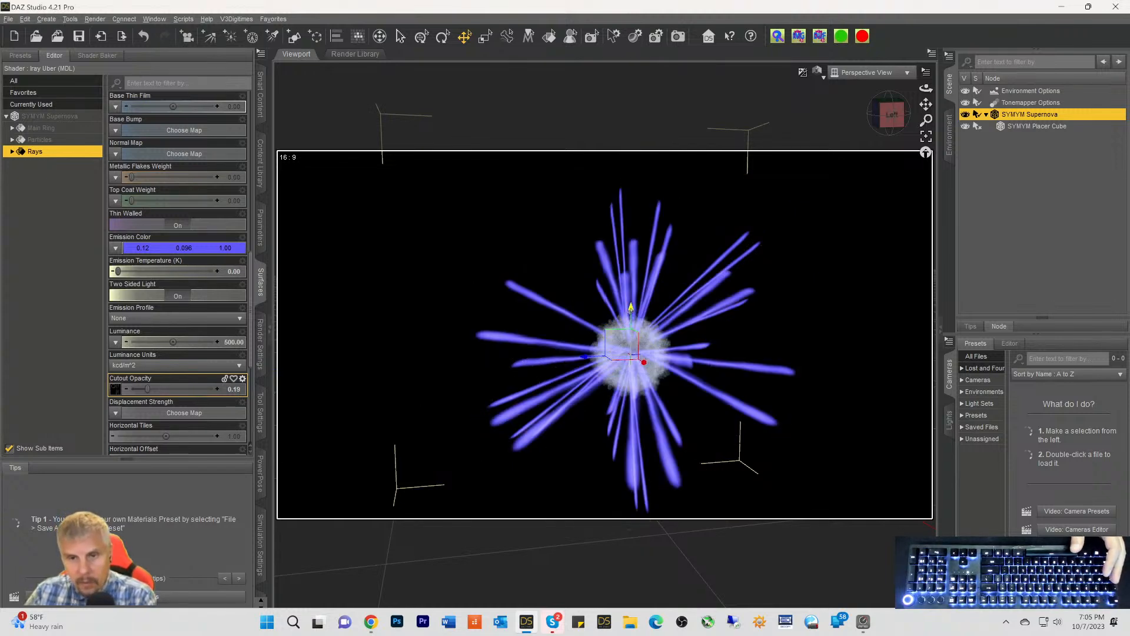
# Search the content files for "star" and load the LI KineticArcana - FX Star Emitter prop under the Supernova
pyautogui.click(18, 56)
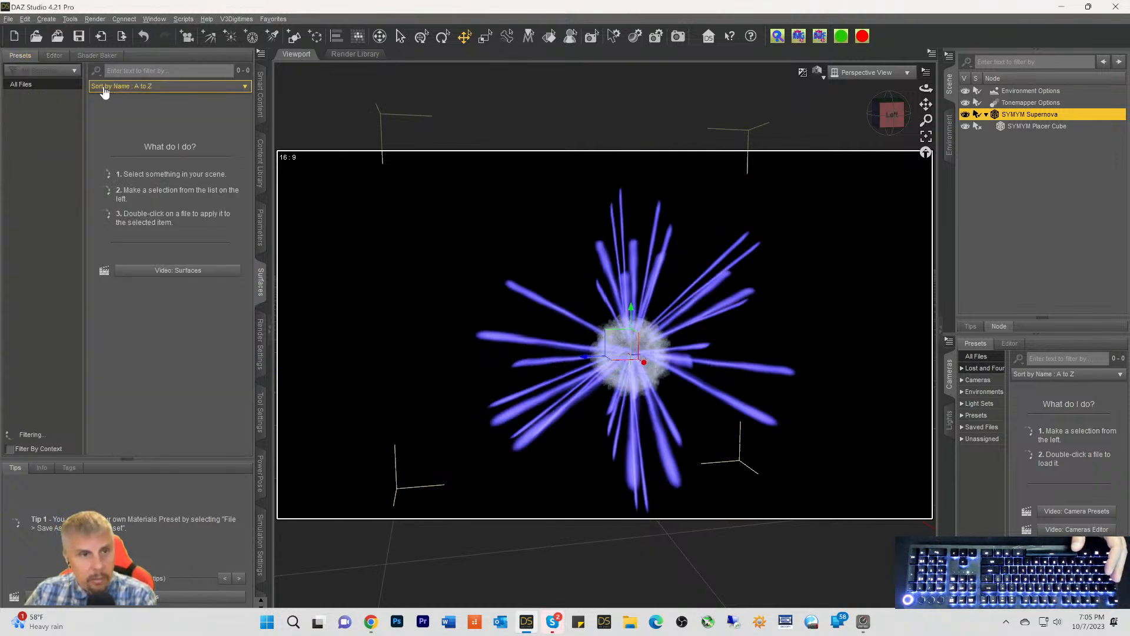
pyautogui.click(261, 94)
pyautogui.click(11, 71)
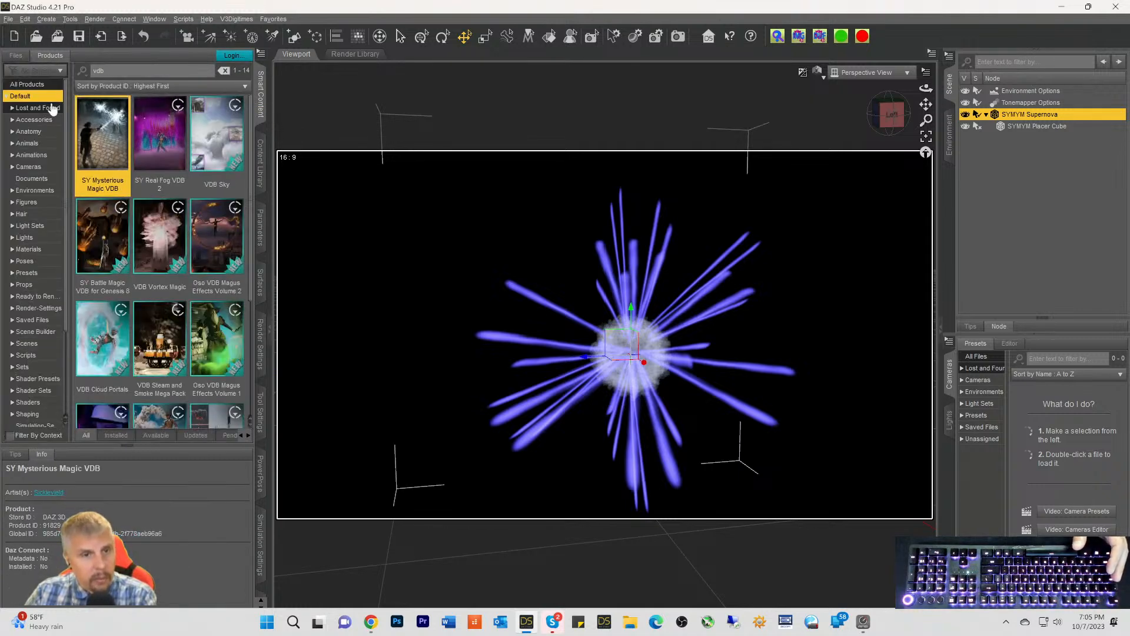
pyautogui.moveTo(115, 72); pyautogui.dragTo(1, 78)
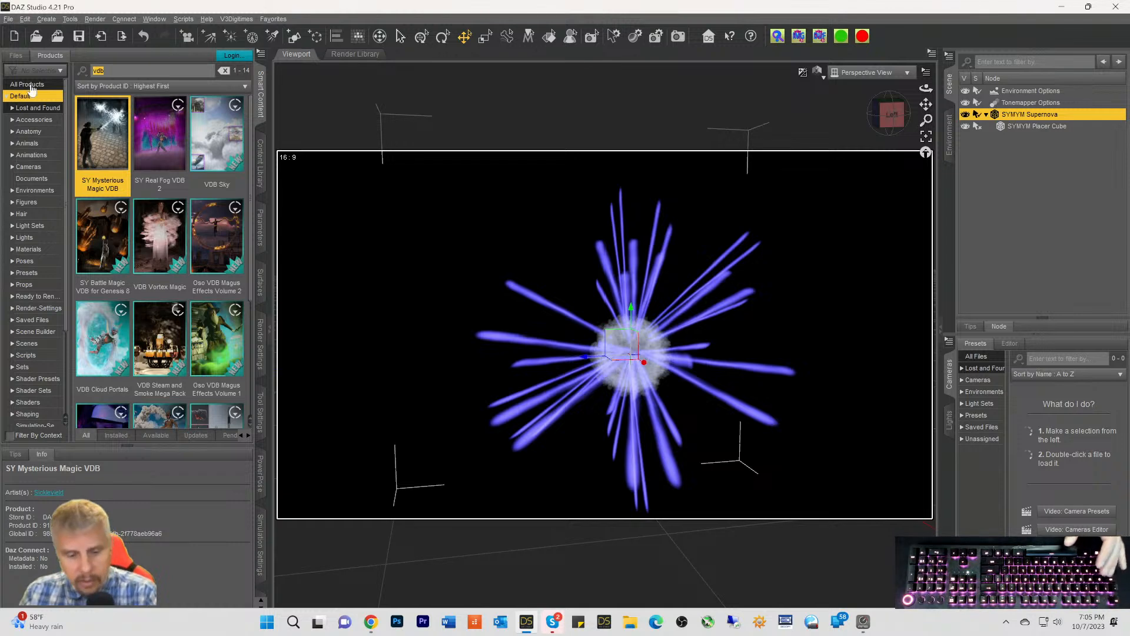
pyautogui.click(16, 55)
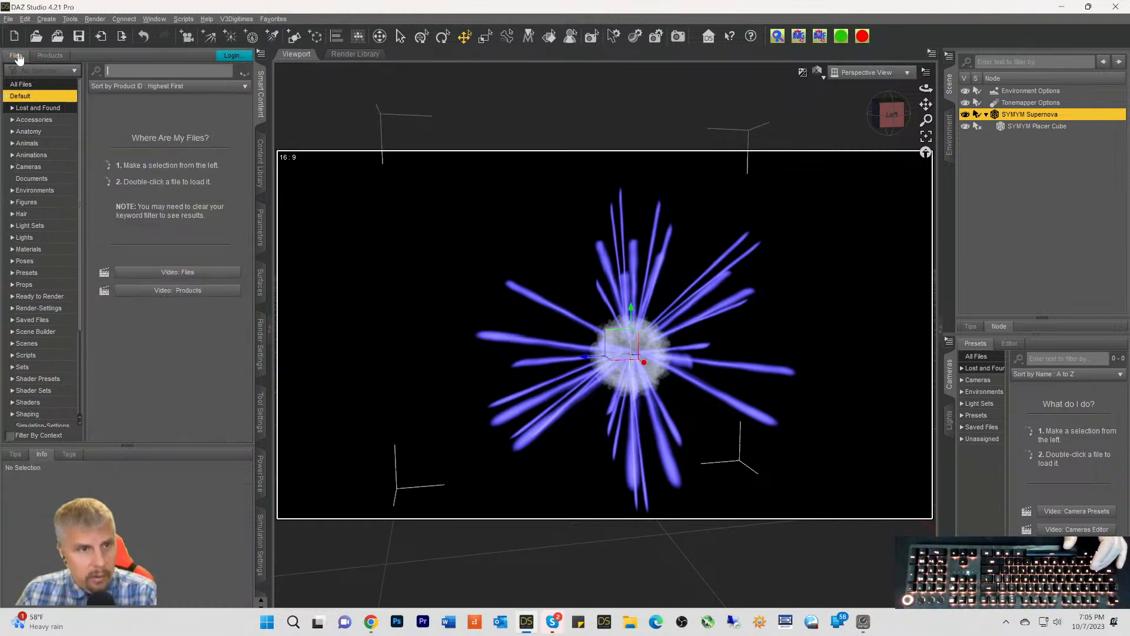
pyautogui.click(119, 67)
pyautogui.write('star')
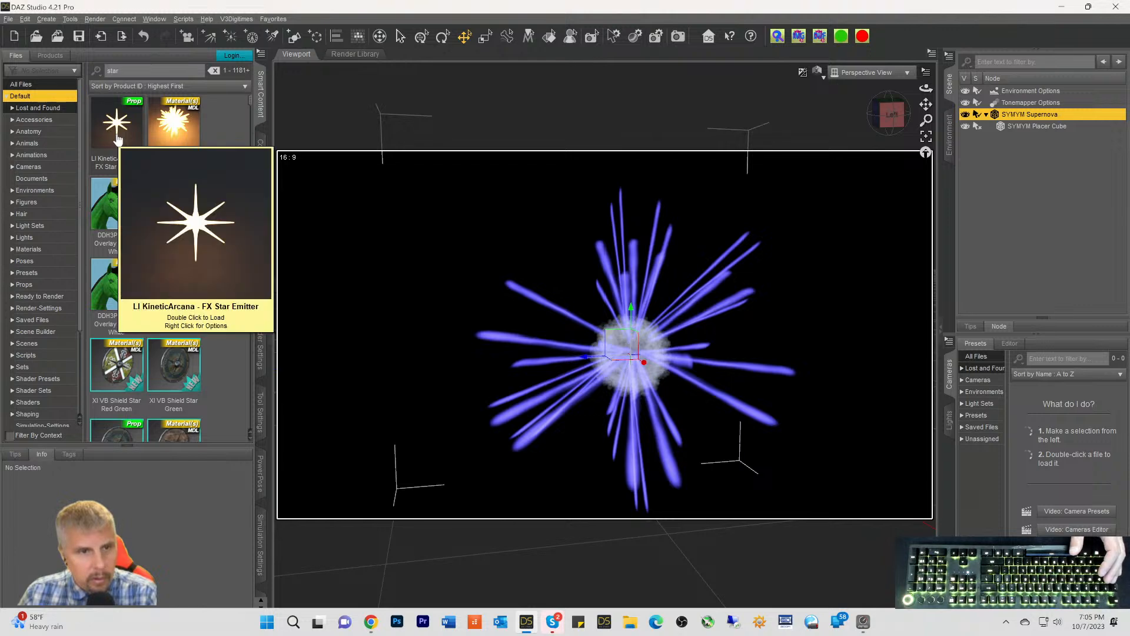
pyautogui.doubleClick(117, 140)
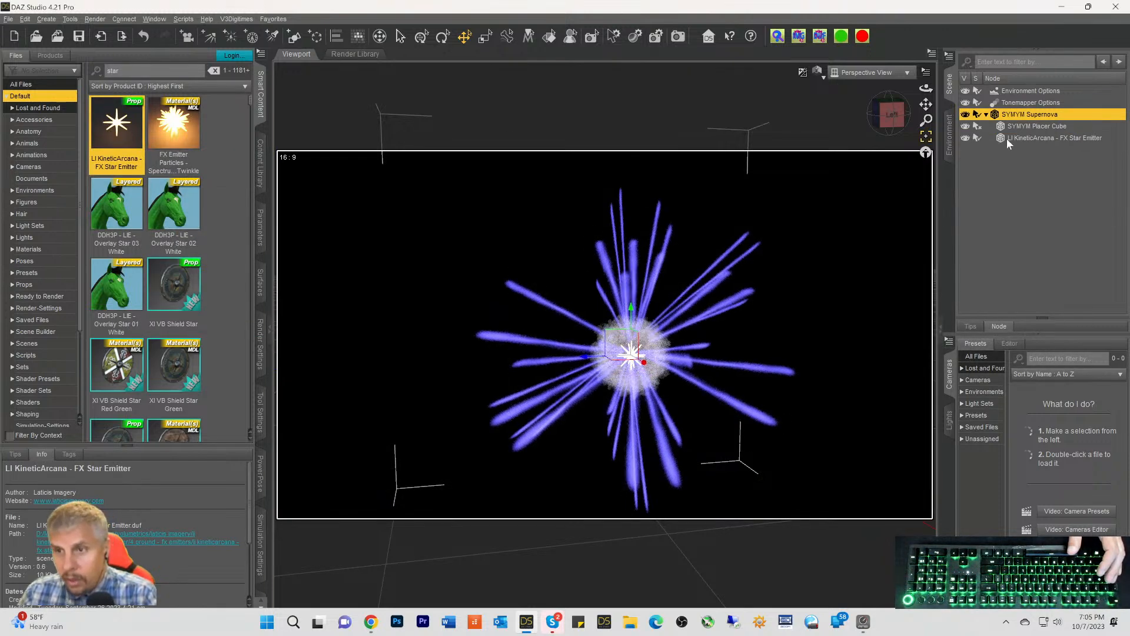
# Shift the FX Star Emitter along its X axis within the supernova core and scale it to about 393%
pyautogui.click(1006, 139)
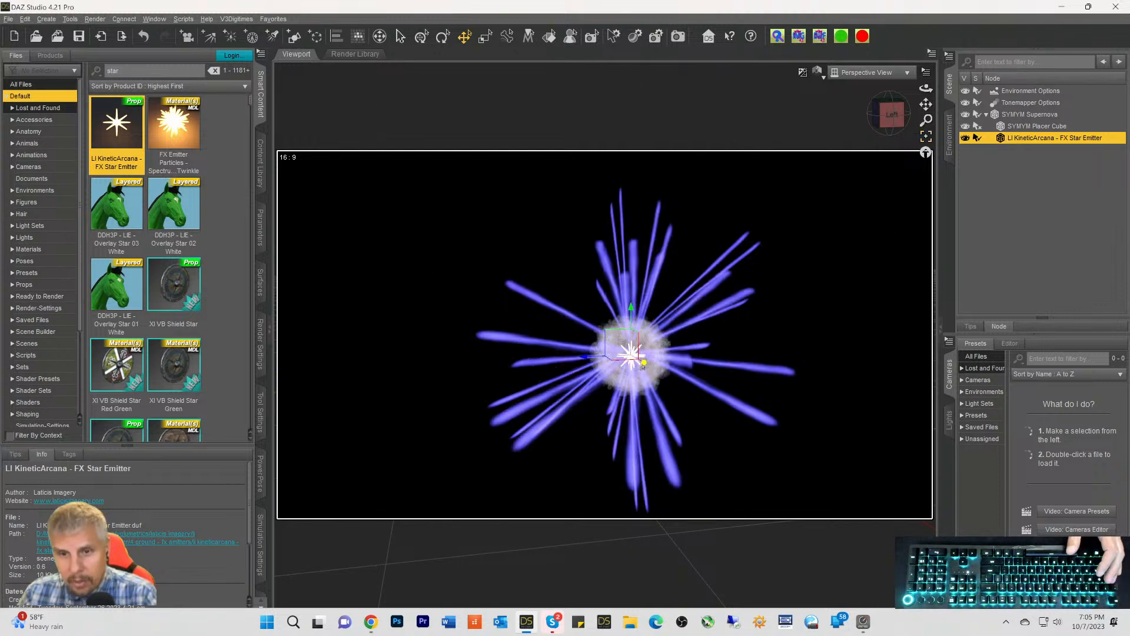
pyautogui.moveTo(643, 366)
pyautogui.mouseDown()
pyautogui.moveTo(648, 378)
pyautogui.moveTo(625, 377)
pyautogui.moveTo(595, 358)
pyautogui.moveTo(615, 352)
pyautogui.mouseUp()
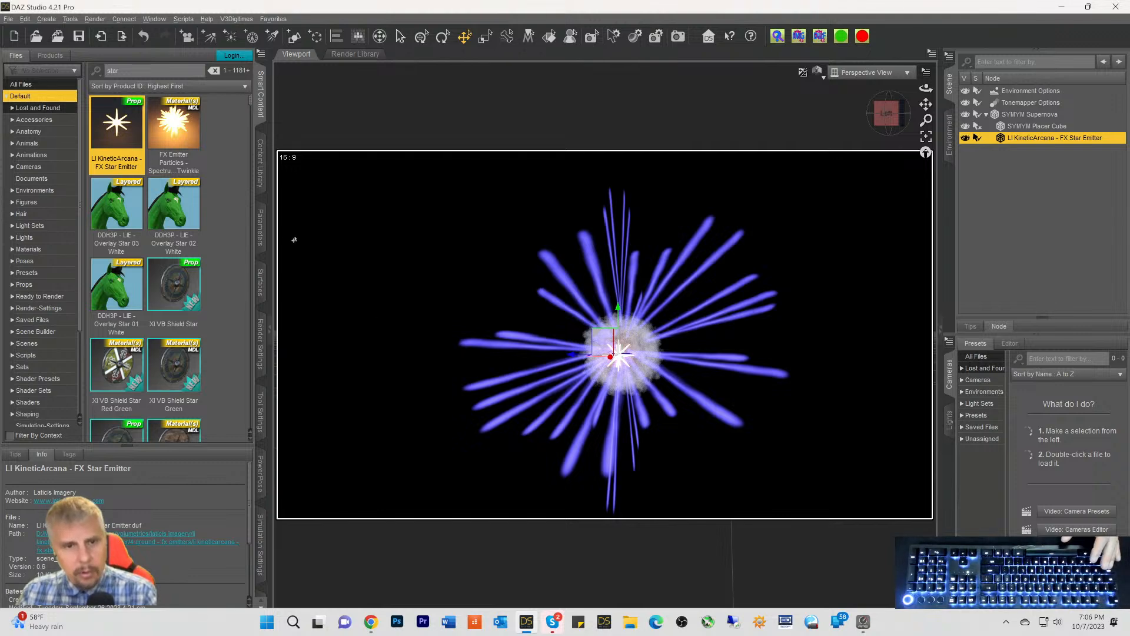
pyautogui.click(262, 238)
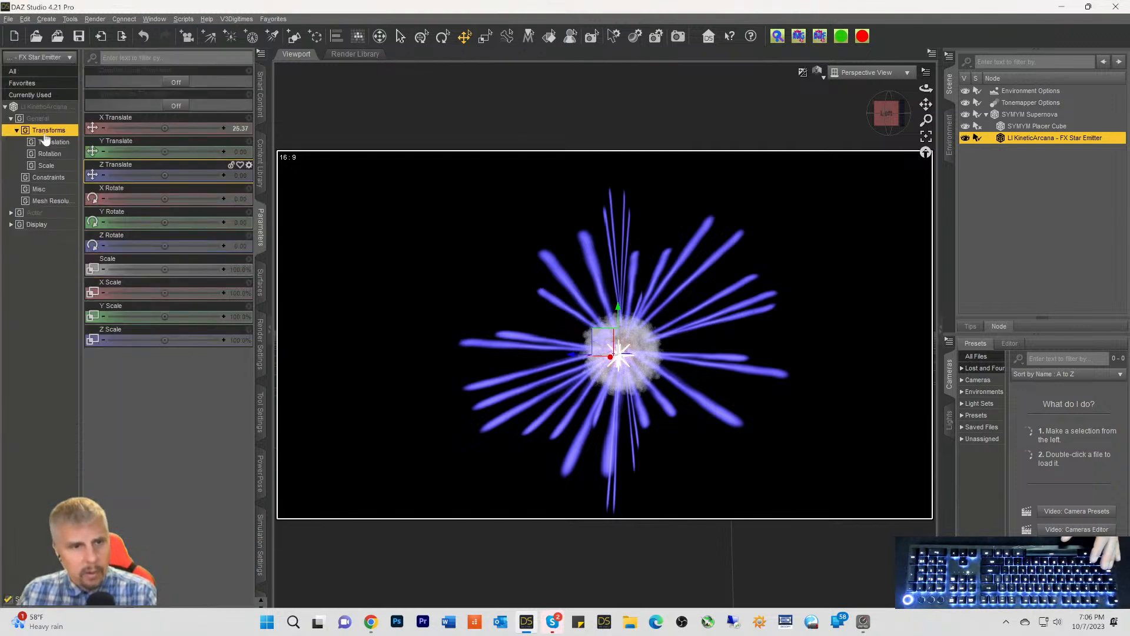
pyautogui.click(40, 107)
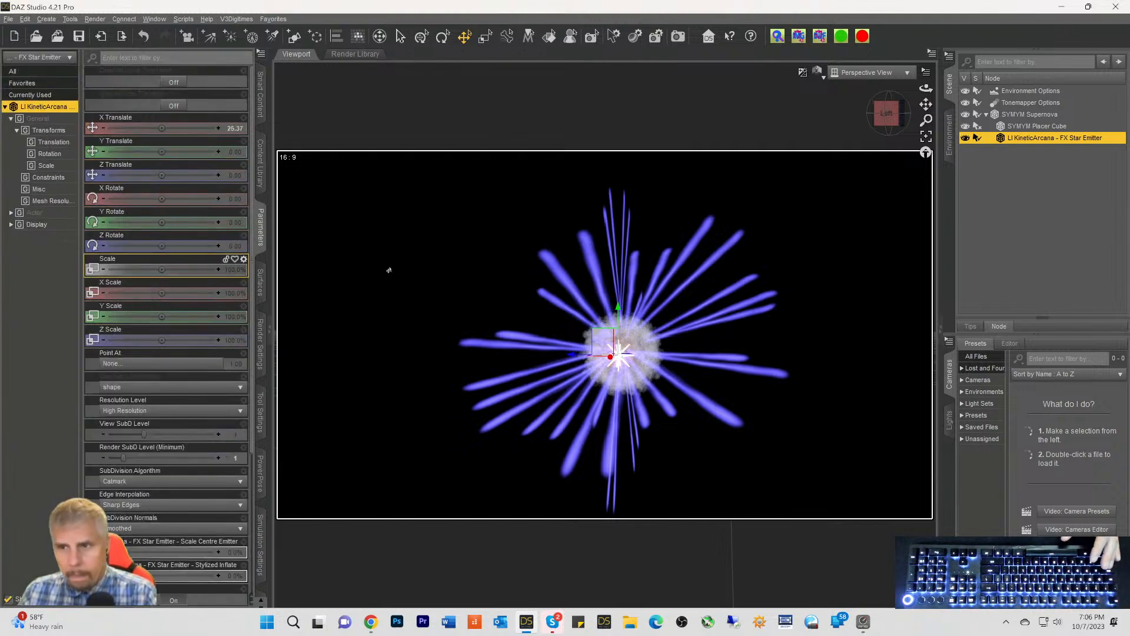
pyautogui.moveTo(162, 269); pyautogui.dragTo(197, 269)
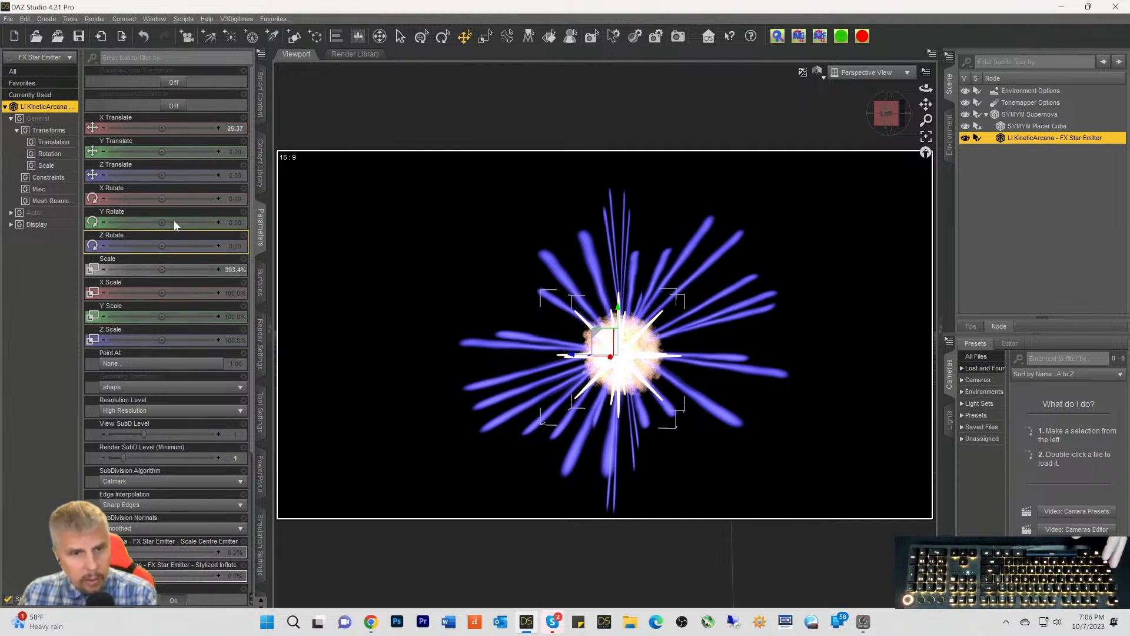
# Set the Luminance of the FX Star Emitter's Centre and Spikes surfaces to 100 kcd/m^2
pyautogui.click(259, 289)
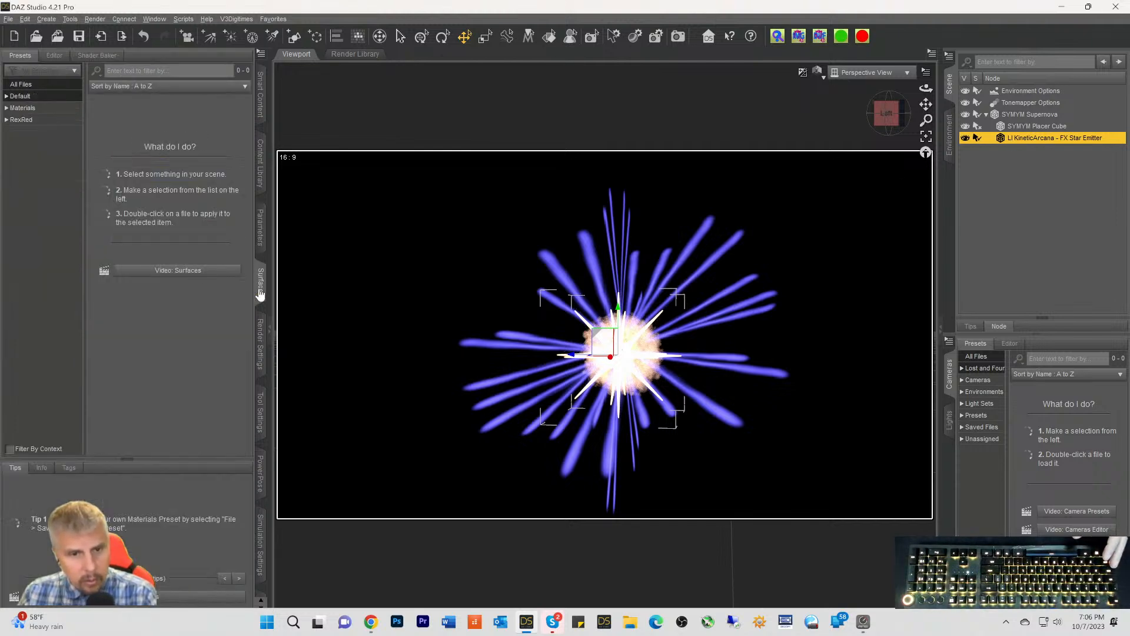
pyautogui.click(23, 108)
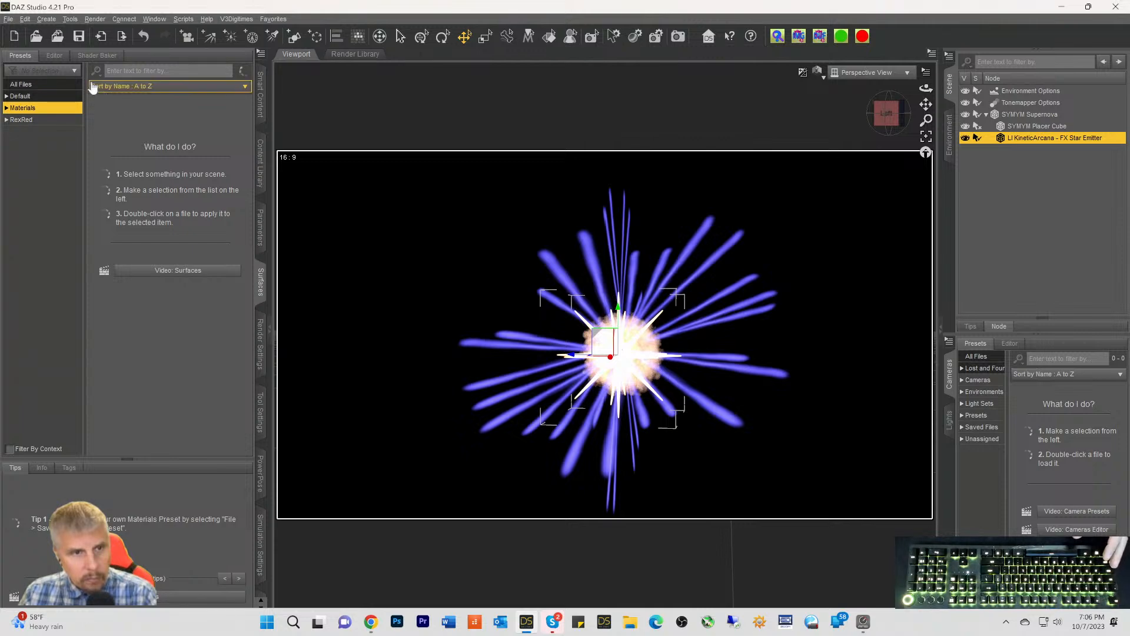
pyautogui.click(54, 55)
pyautogui.click(50, 116)
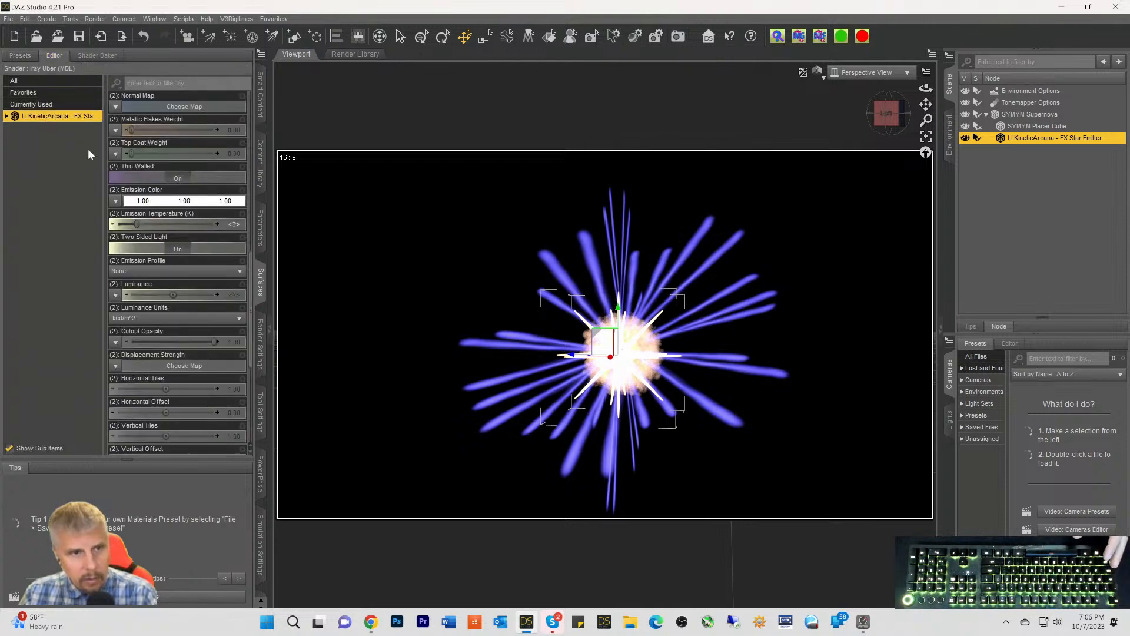
pyautogui.scroll(-5, 180, 306)
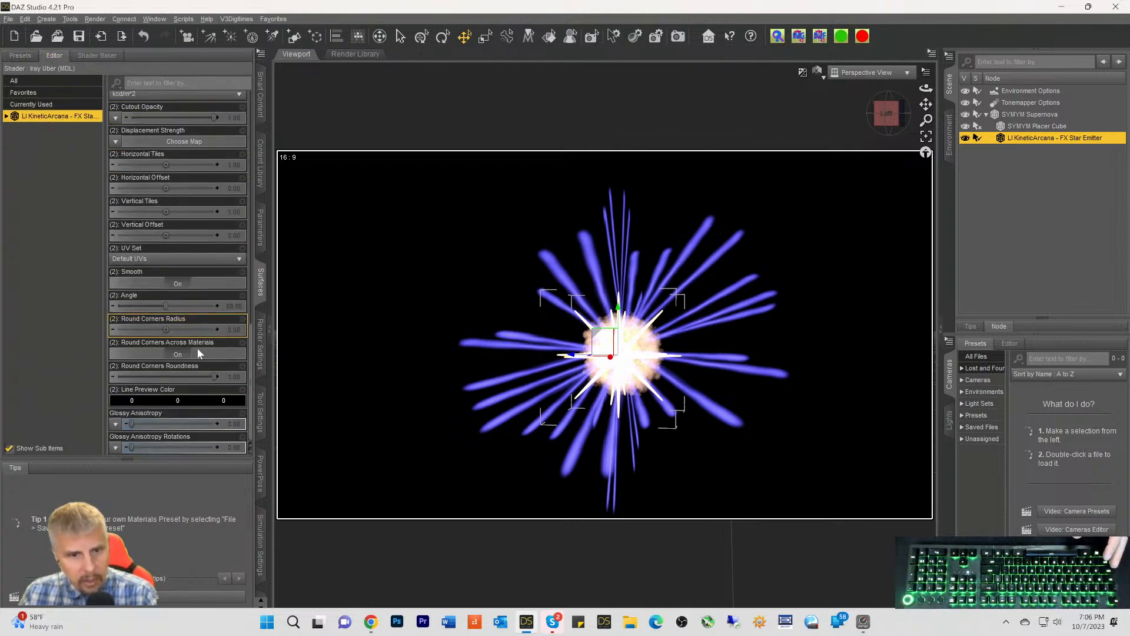
pyautogui.scroll(5, 199, 376)
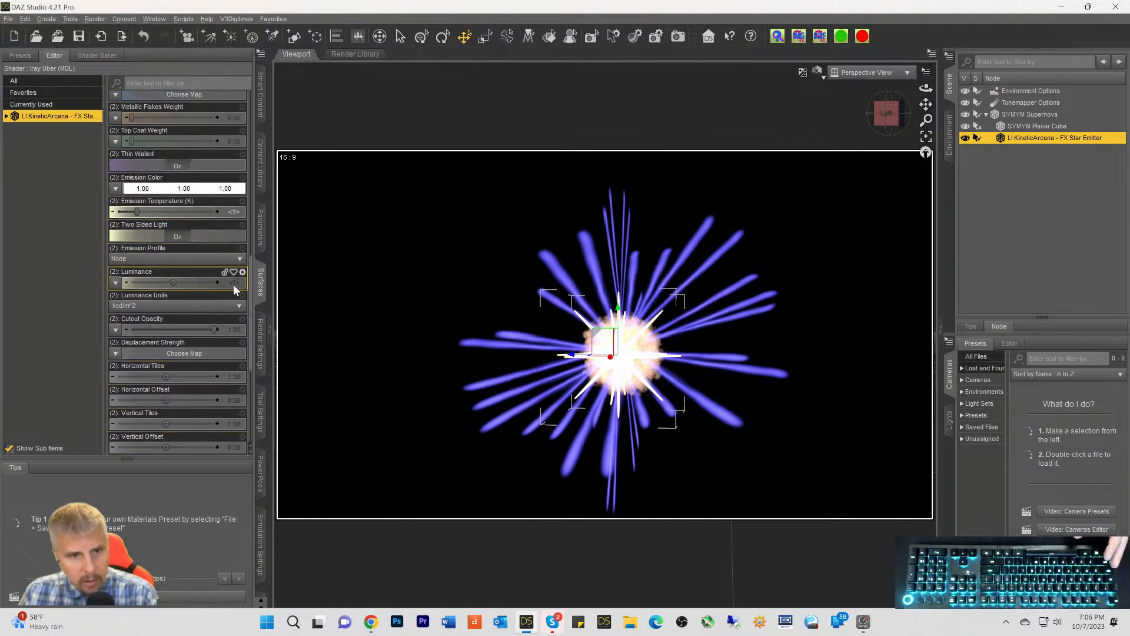
pyautogui.click(7, 117)
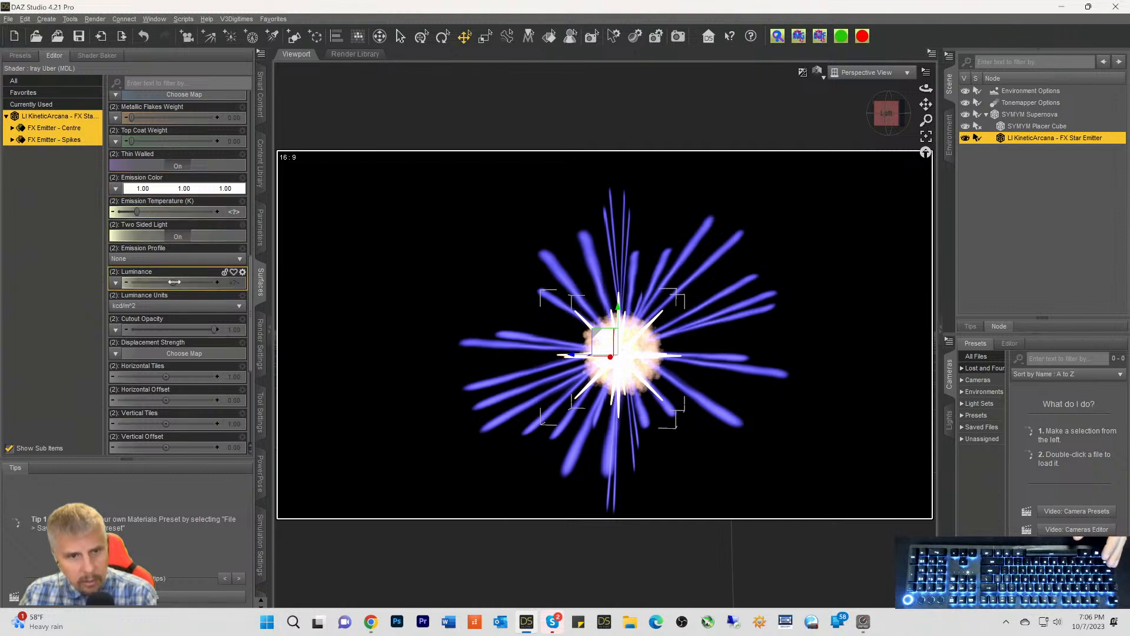
pyautogui.click(234, 283)
pyautogui.write('100')
pyautogui.press('Return')
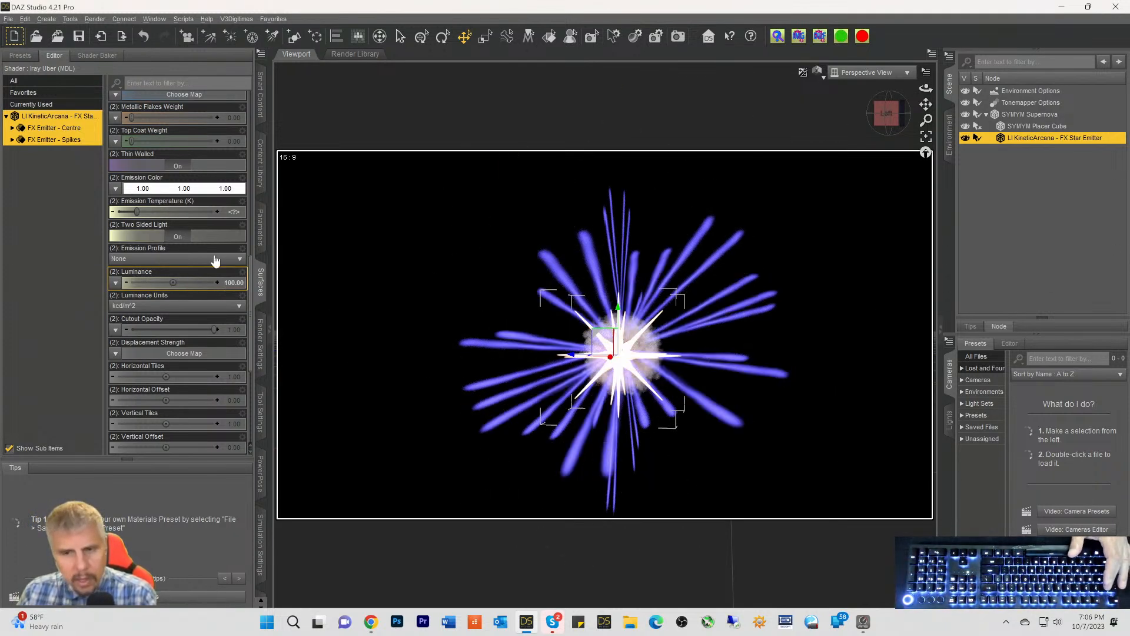
# Try an orange Emission Color on the star emitter's Centre and Spikes surfaces and set it back to white
pyautogui.click(155, 189)
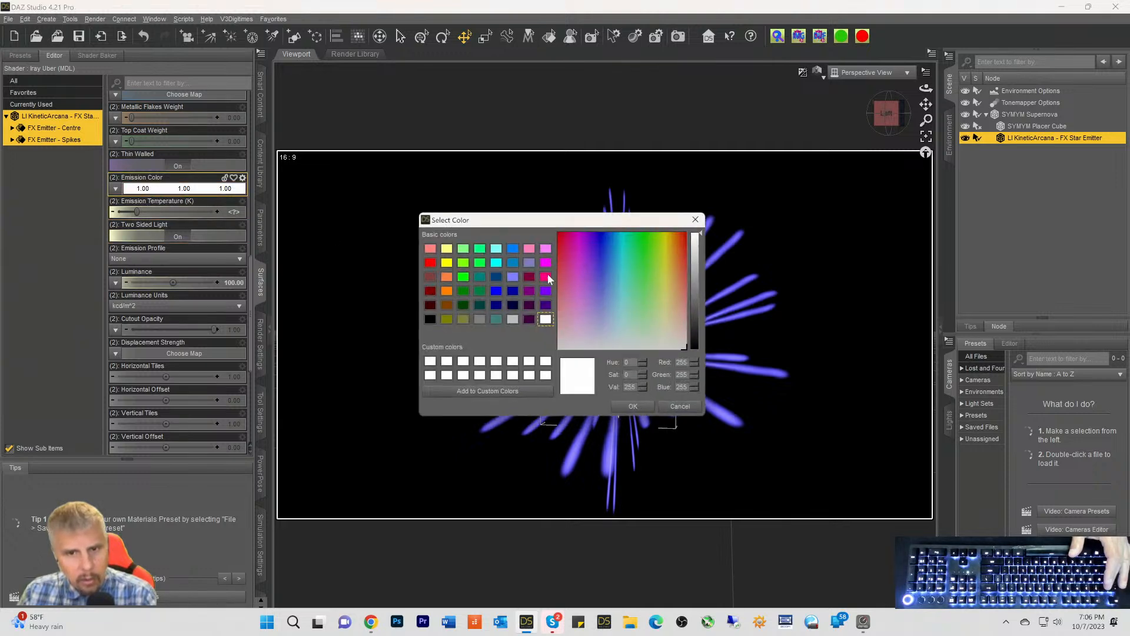
pyautogui.click(446, 264)
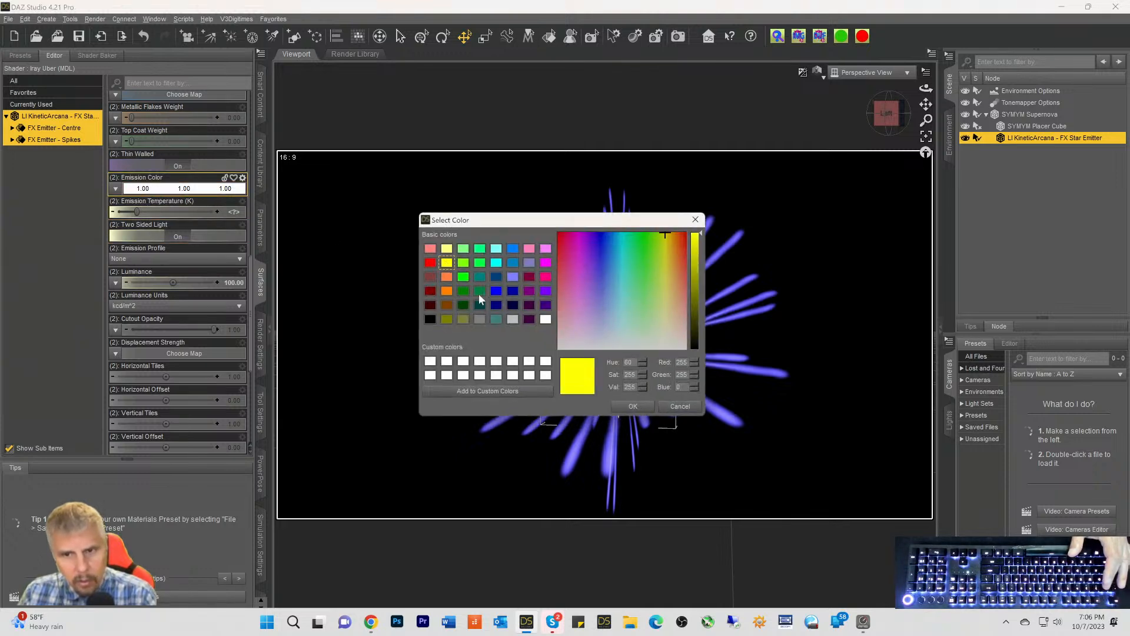
pyautogui.click(448, 275)
pyautogui.click(633, 406)
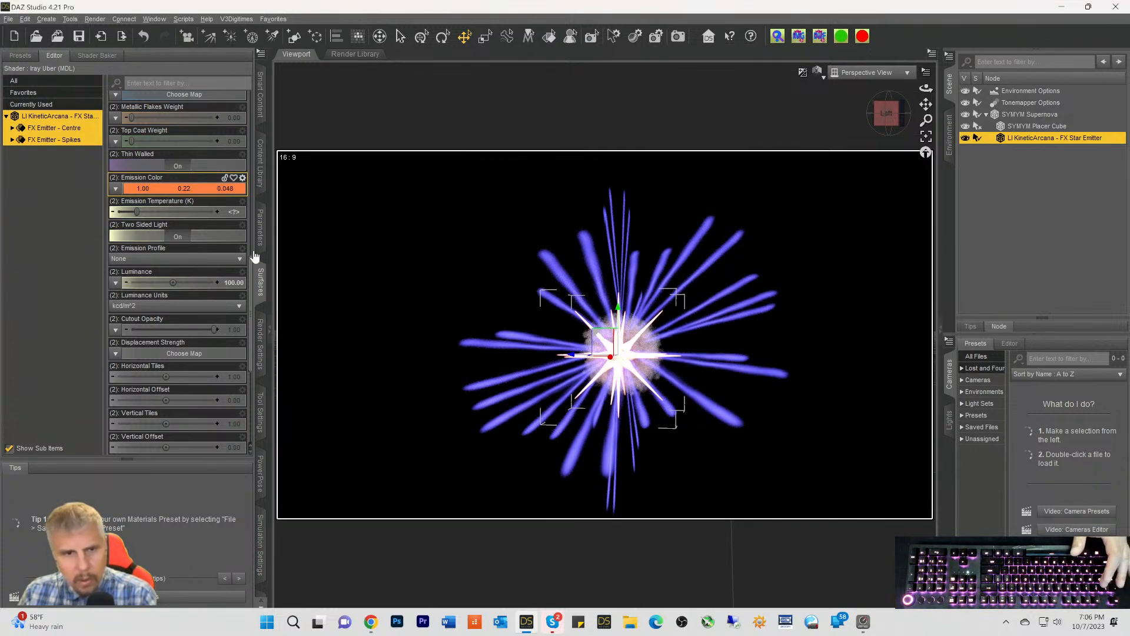
pyautogui.click(164, 190)
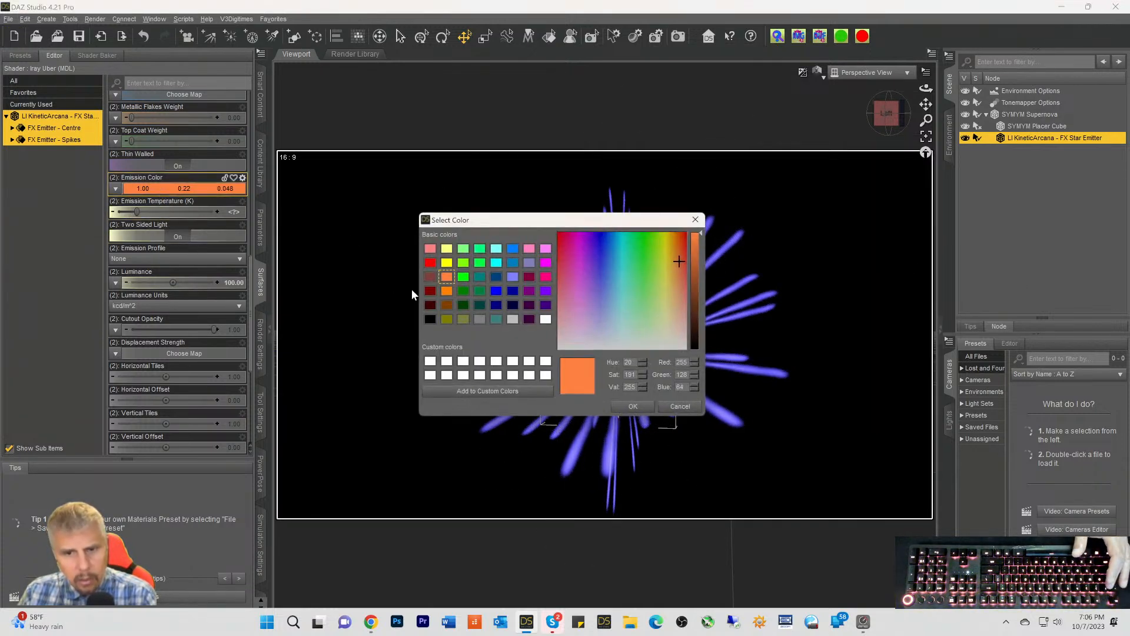
pyautogui.click(546, 319)
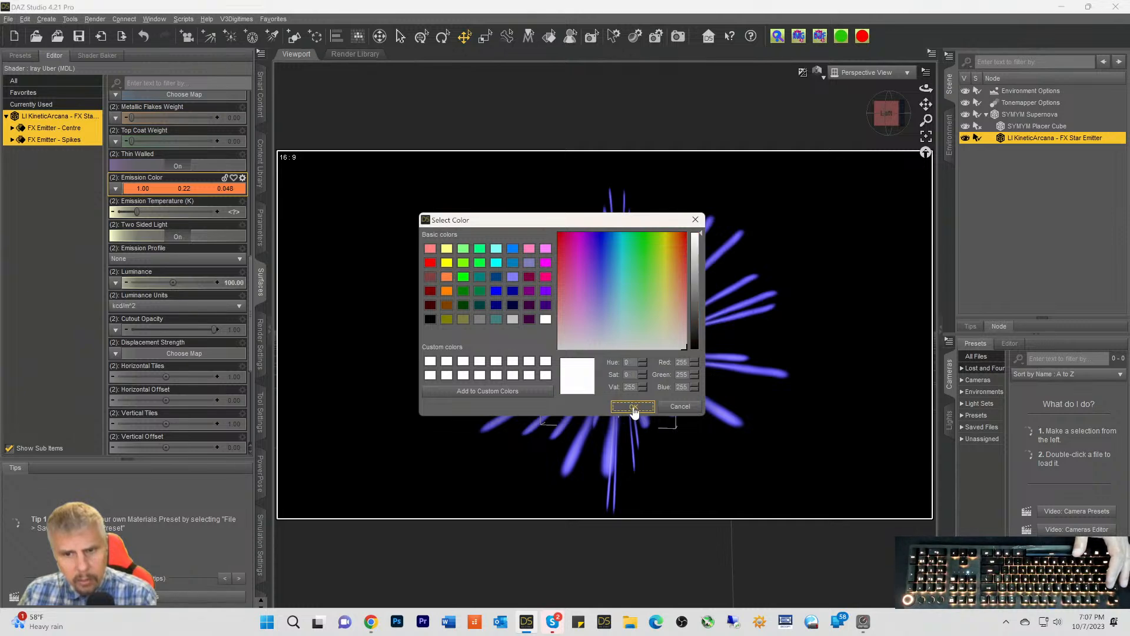
pyautogui.click(633, 406)
# Set the Base Color of both star emitter surfaces to the basic orange (1.00, 0.22, 0.048)
pyautogui.scroll(10, 186, 214)
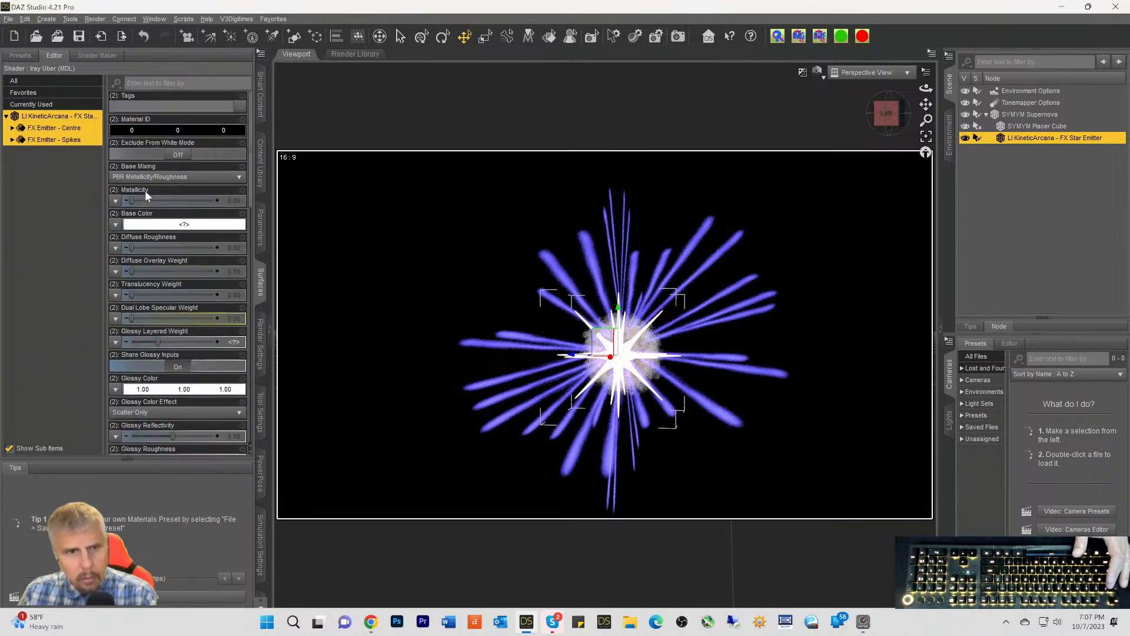
pyautogui.click(142, 225)
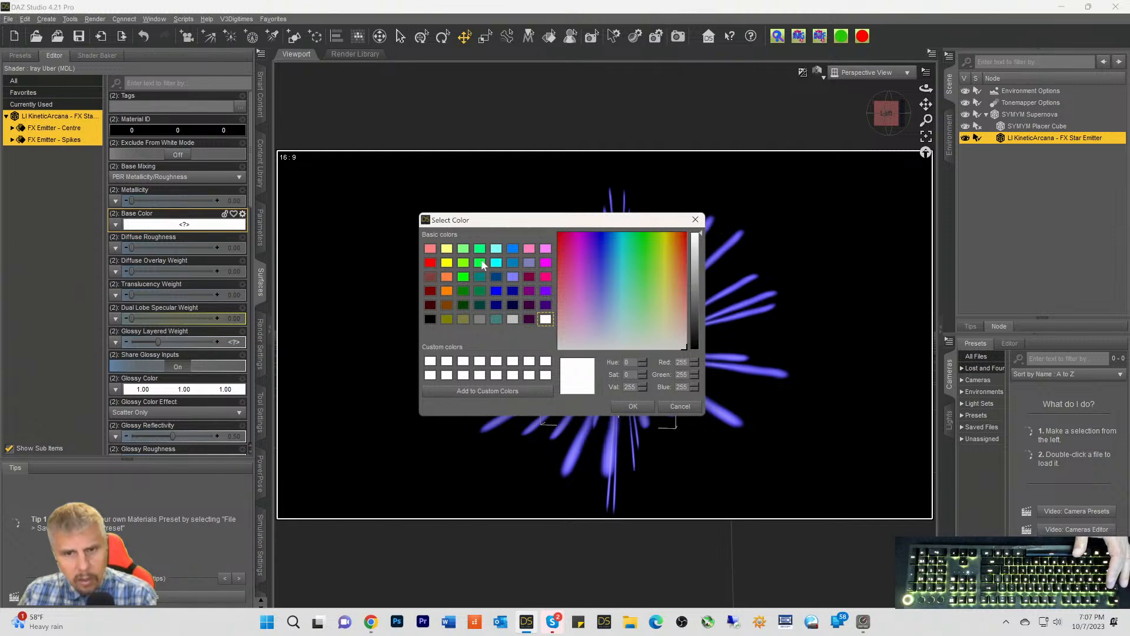
pyautogui.click(446, 279)
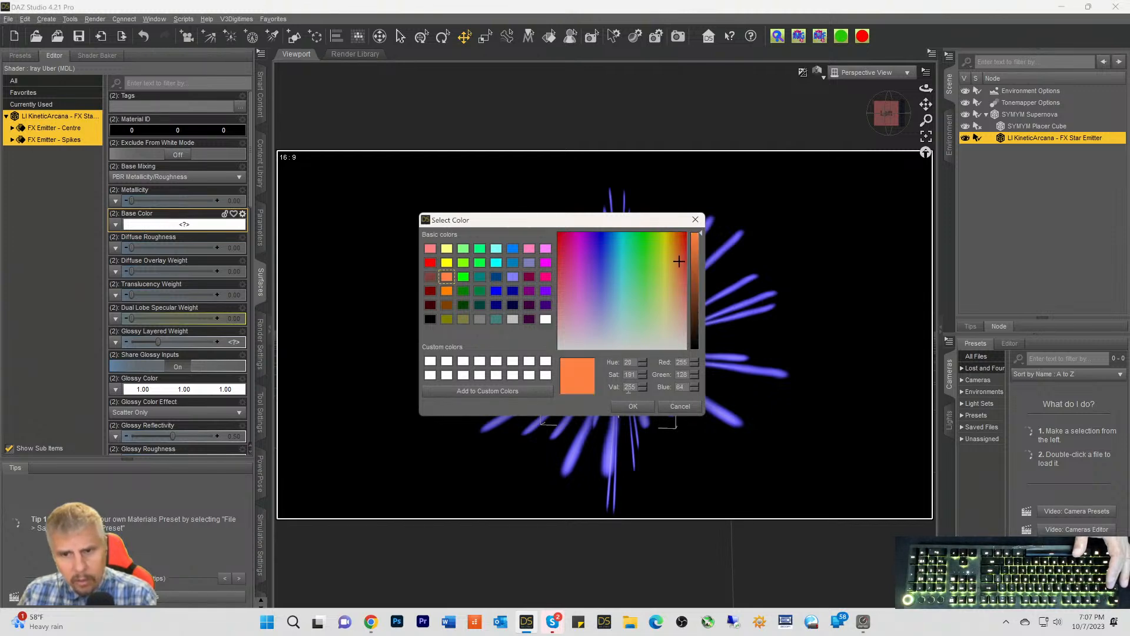
pyautogui.click(633, 406)
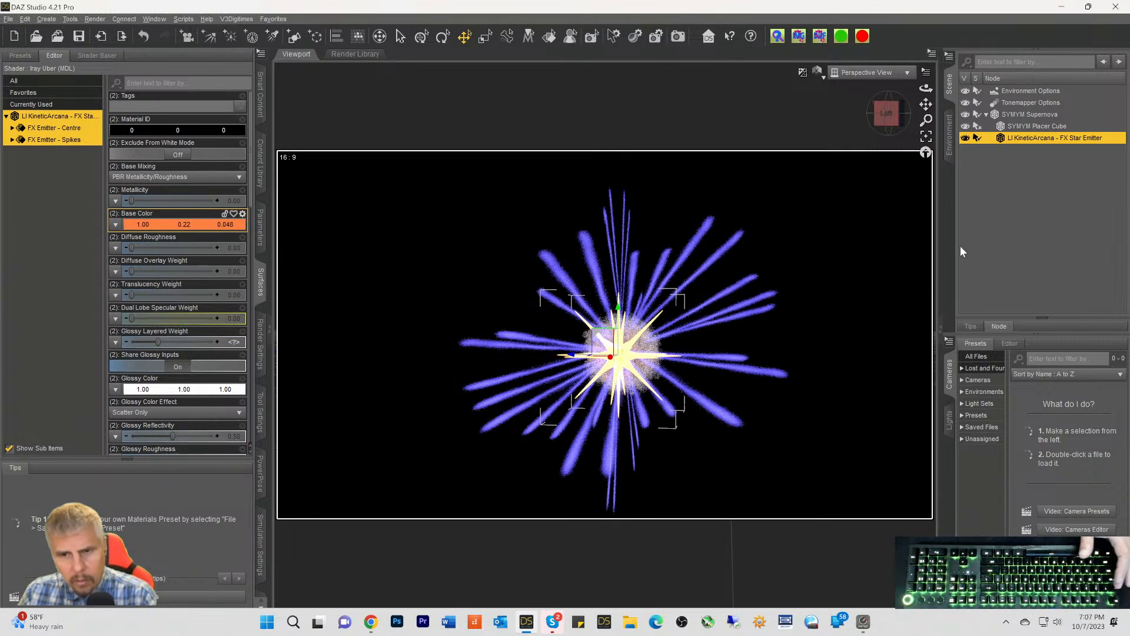
# Set the Luminance of both star emitter surfaces to 20
pyautogui.scroll(-10, 149, 271)
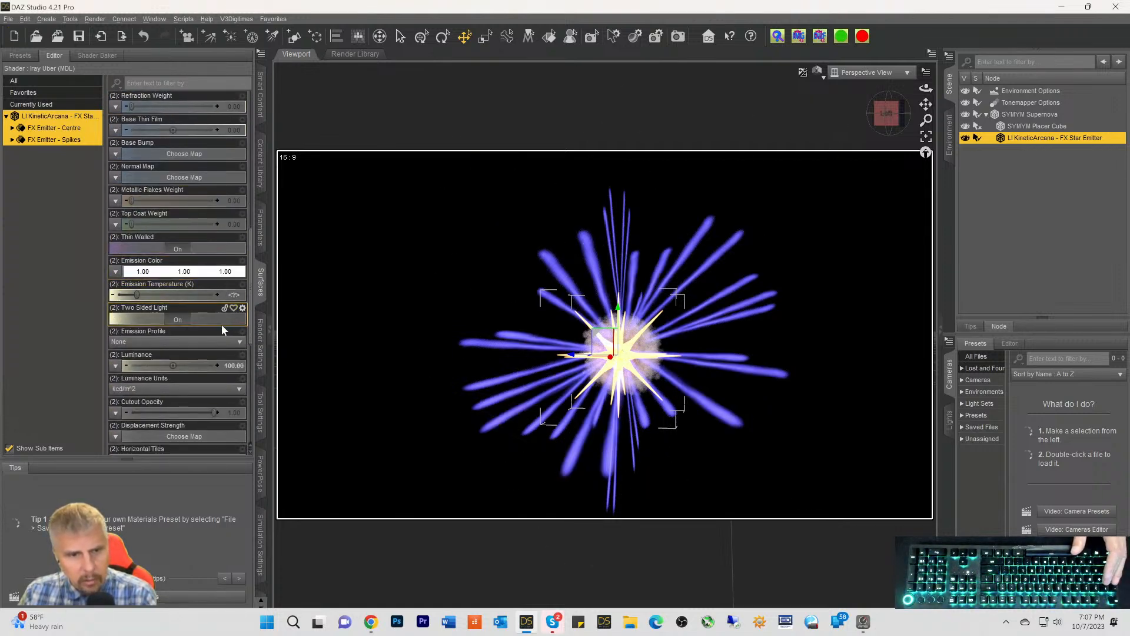
pyautogui.click(229, 365)
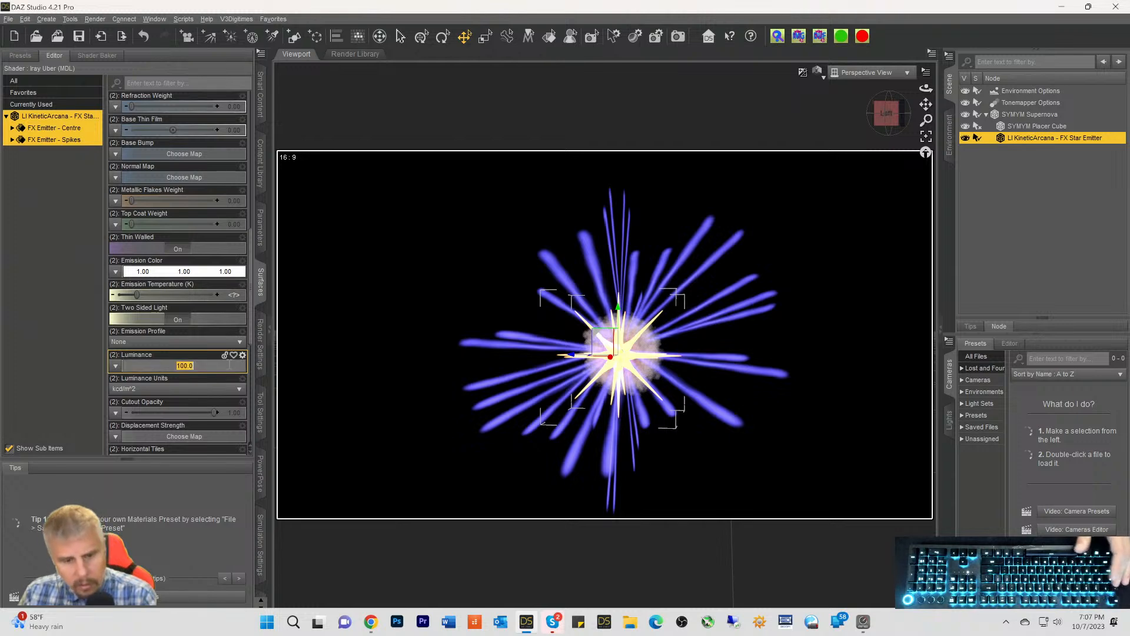
pyautogui.write('20')
pyautogui.press('Return')
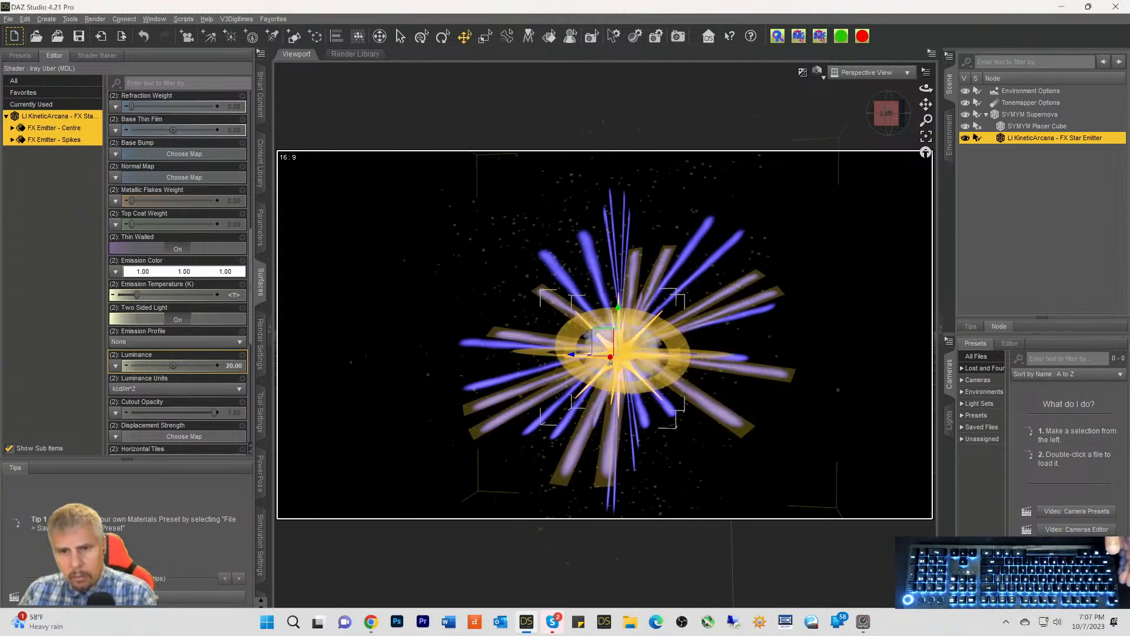
# Shift the FX Star Emitter in the viewport to centre it on the supernova core, and deselect it
pyautogui.moveTo(609, 358)
pyautogui.mouseDown()
pyautogui.moveTo(605, 368)
pyautogui.moveTo(622, 365)
pyautogui.mouseUp()
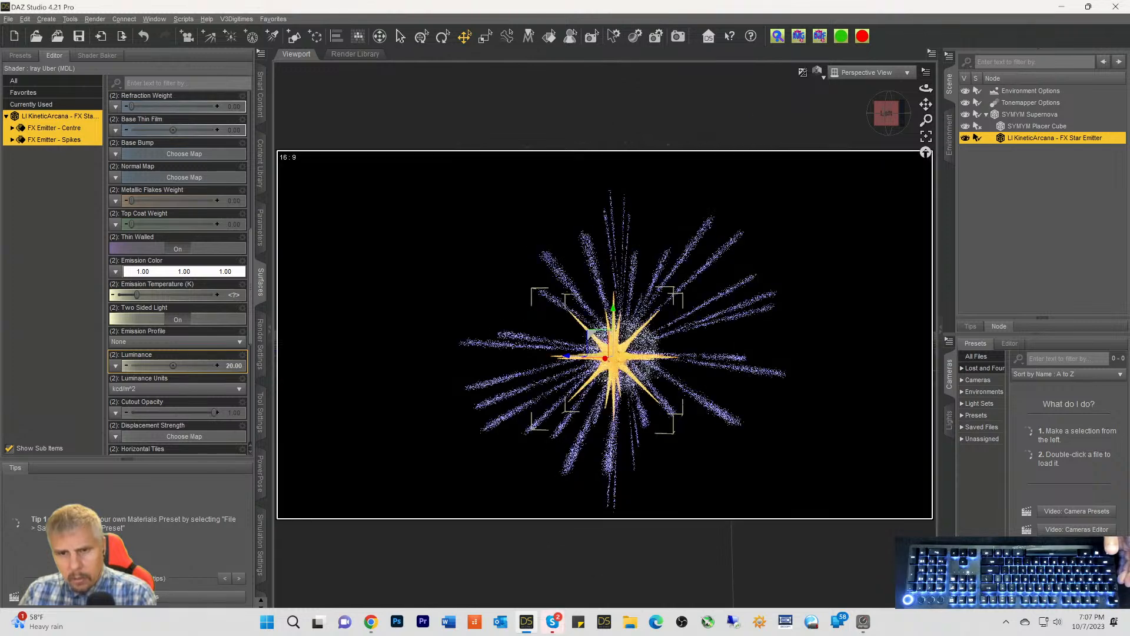
pyautogui.moveTo(567, 360); pyautogui.dragTo(578, 356)
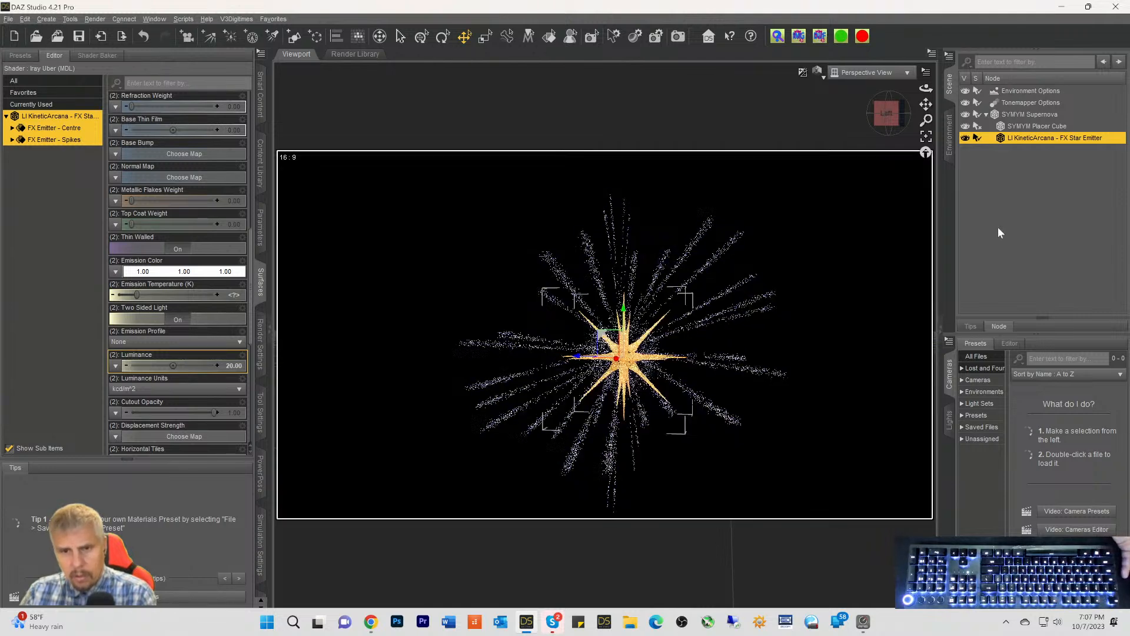
pyautogui.click(1001, 230)
pyautogui.scroll(-4, 810, 378)
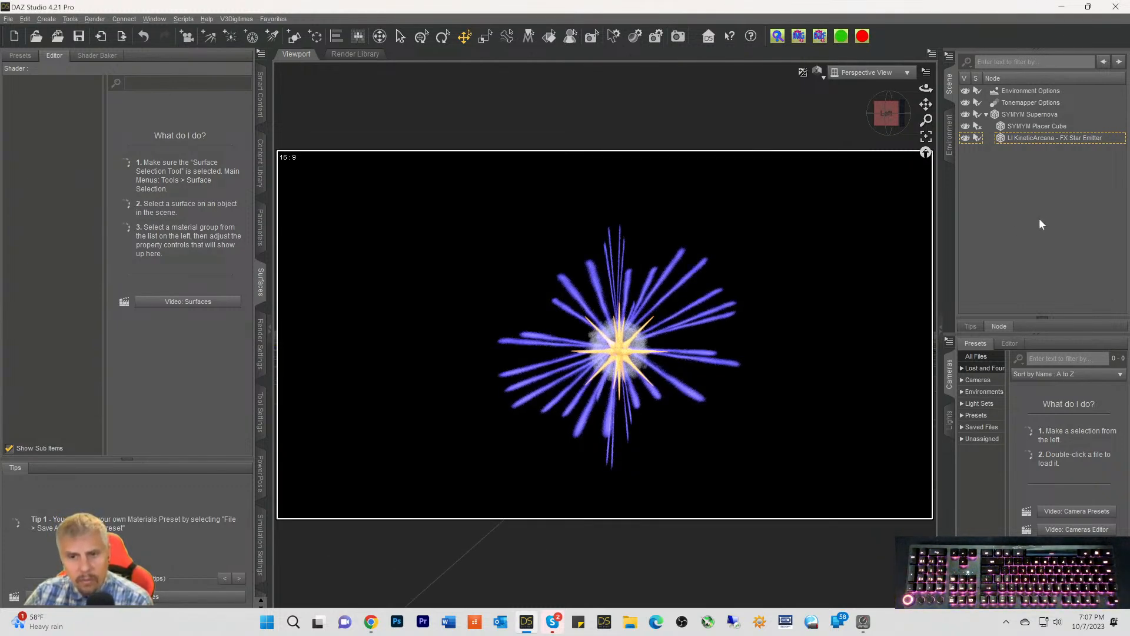
# Set the Emission Color of the FX Star Emitter's surfaces to light yellow (1.00, 1.00, 0.22)
pyautogui.click(1025, 139)
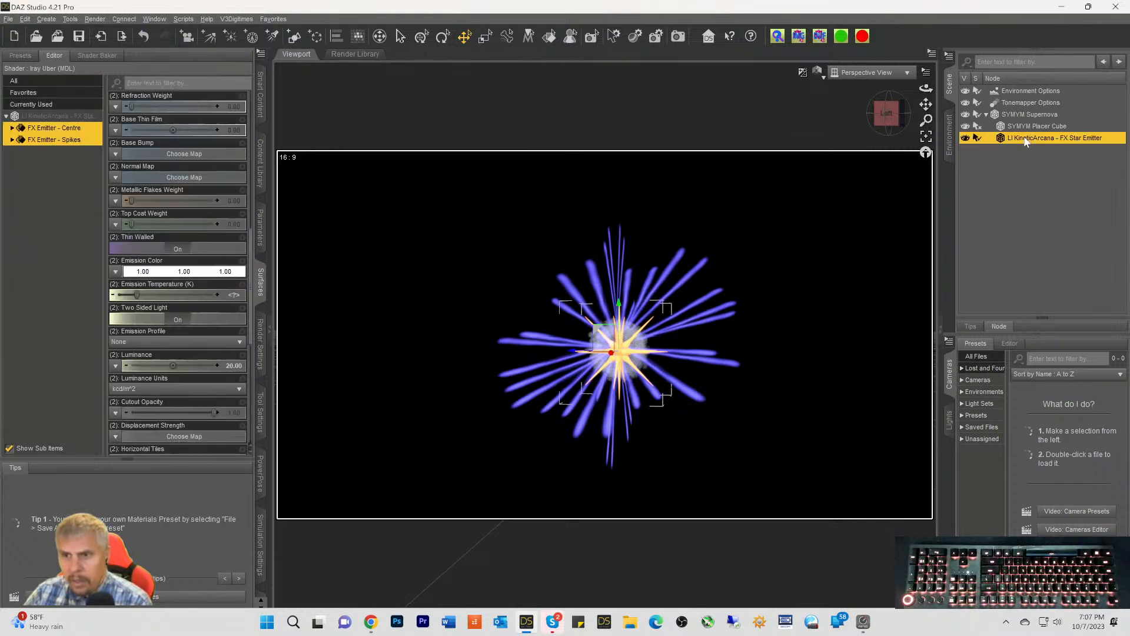
pyautogui.click(161, 272)
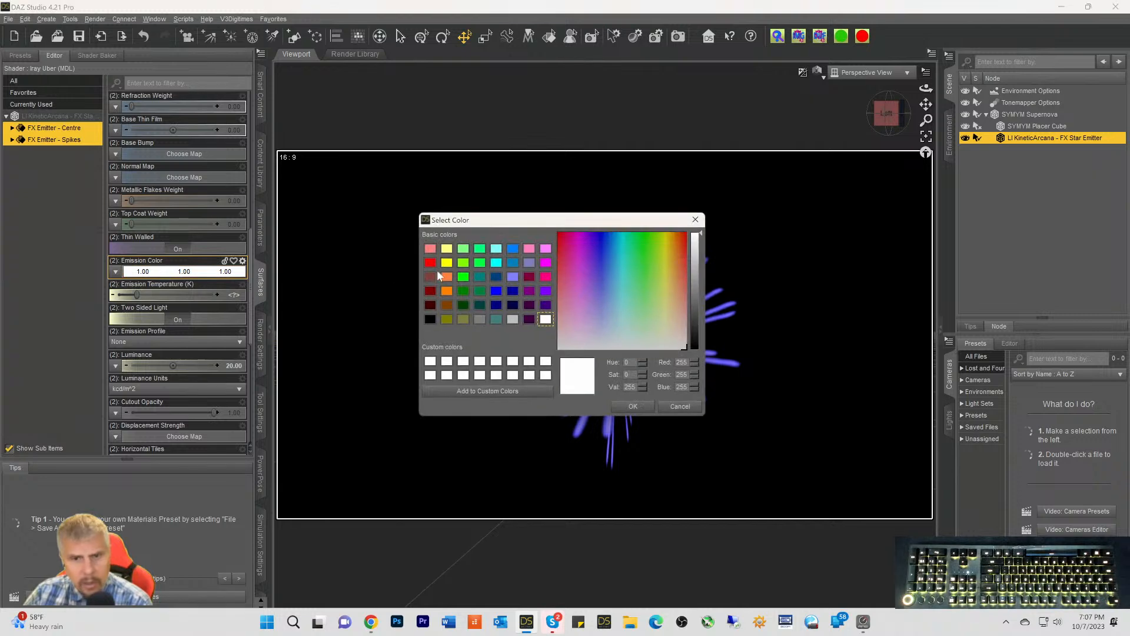
pyautogui.click(447, 250)
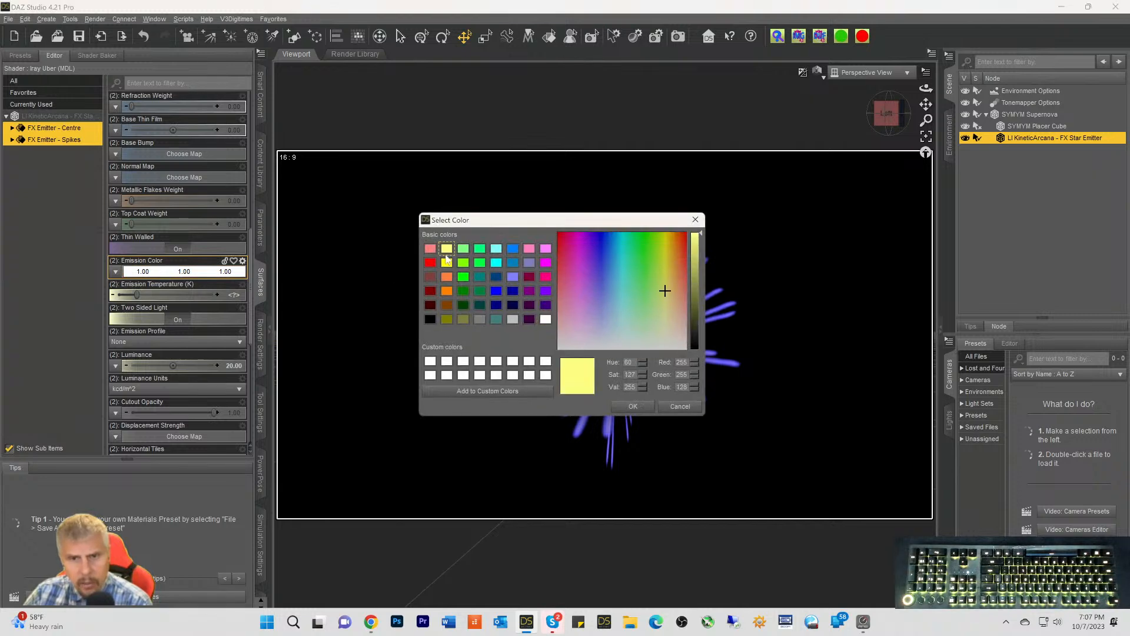
pyautogui.click(633, 406)
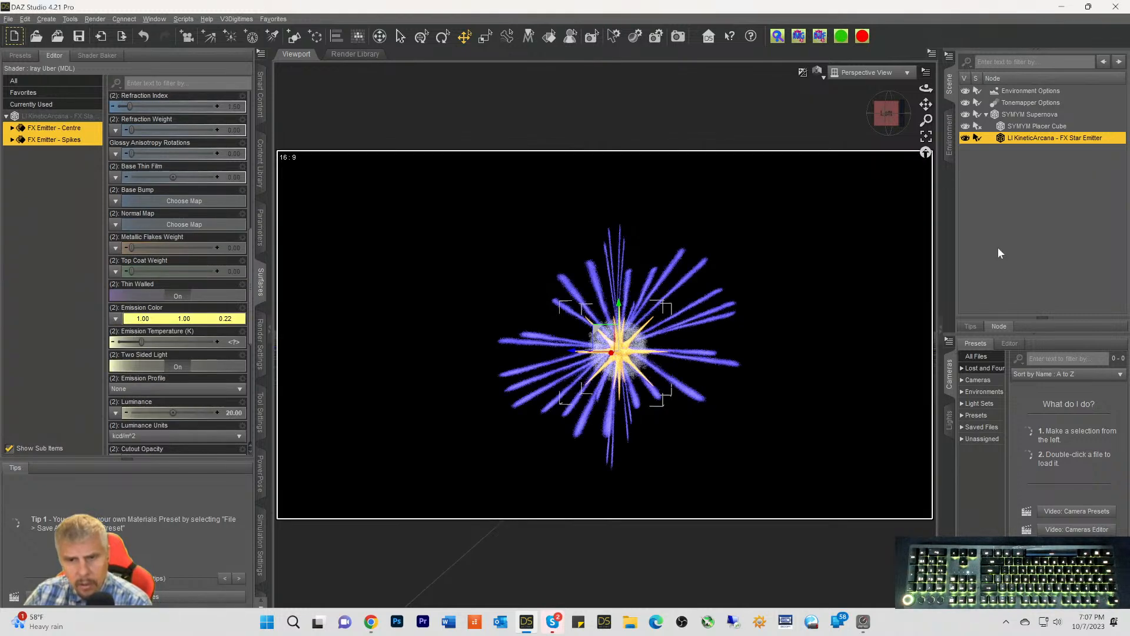
# Set the Glossy Color of both star emitter surfaces to orange (1.00, 0.22, 0.048)
pyautogui.scroll(10, 147, 272)
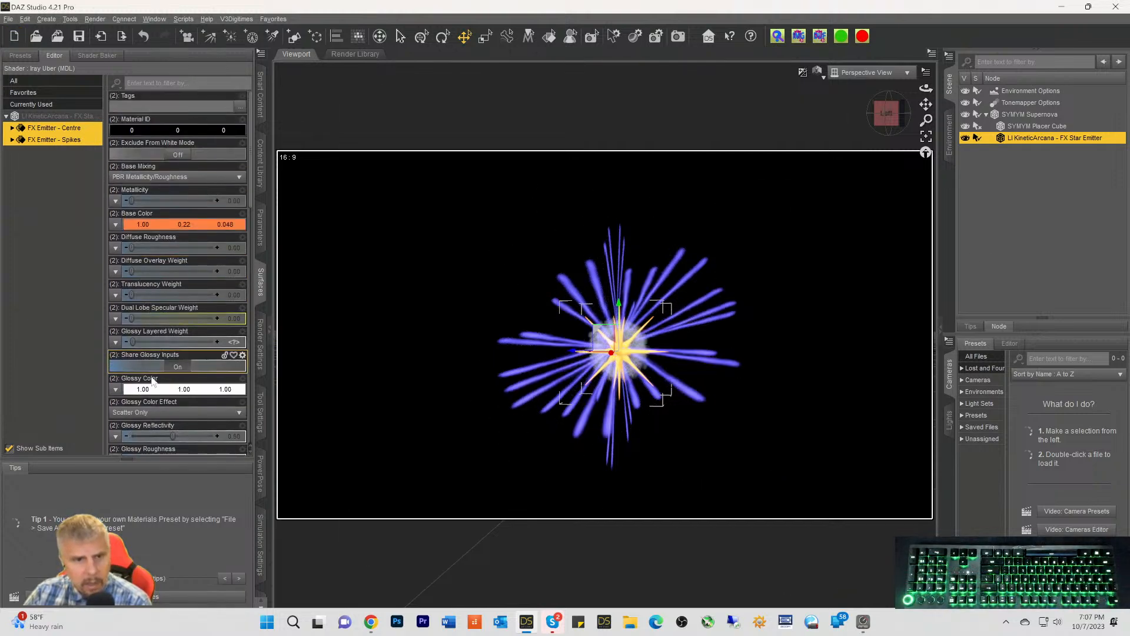
pyautogui.click(156, 390)
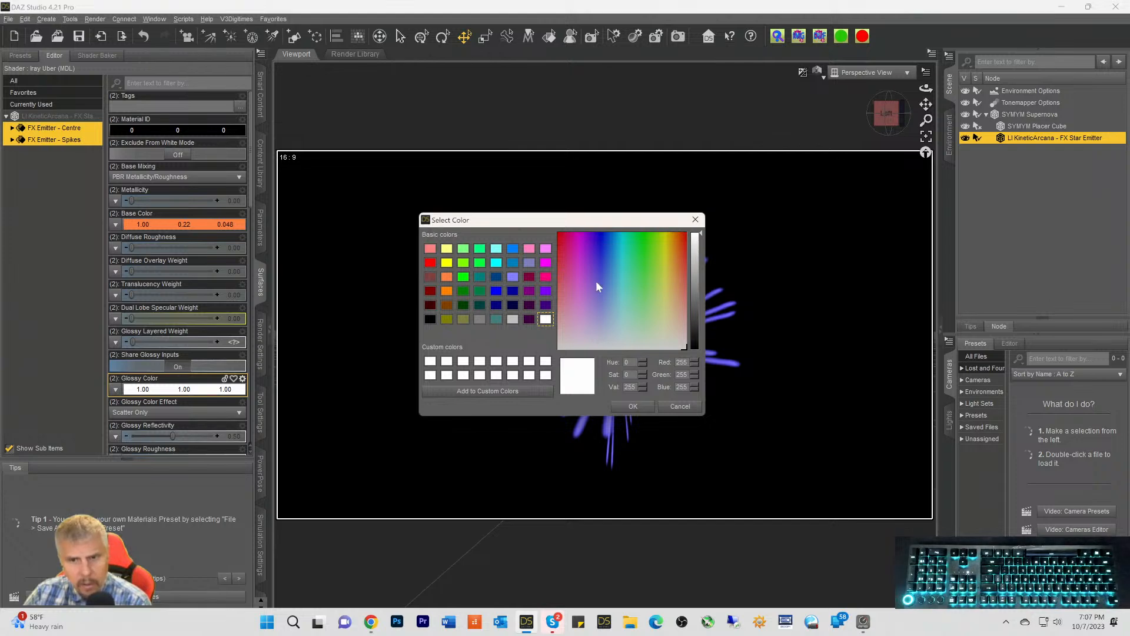
pyautogui.click(448, 278)
pyautogui.click(633, 407)
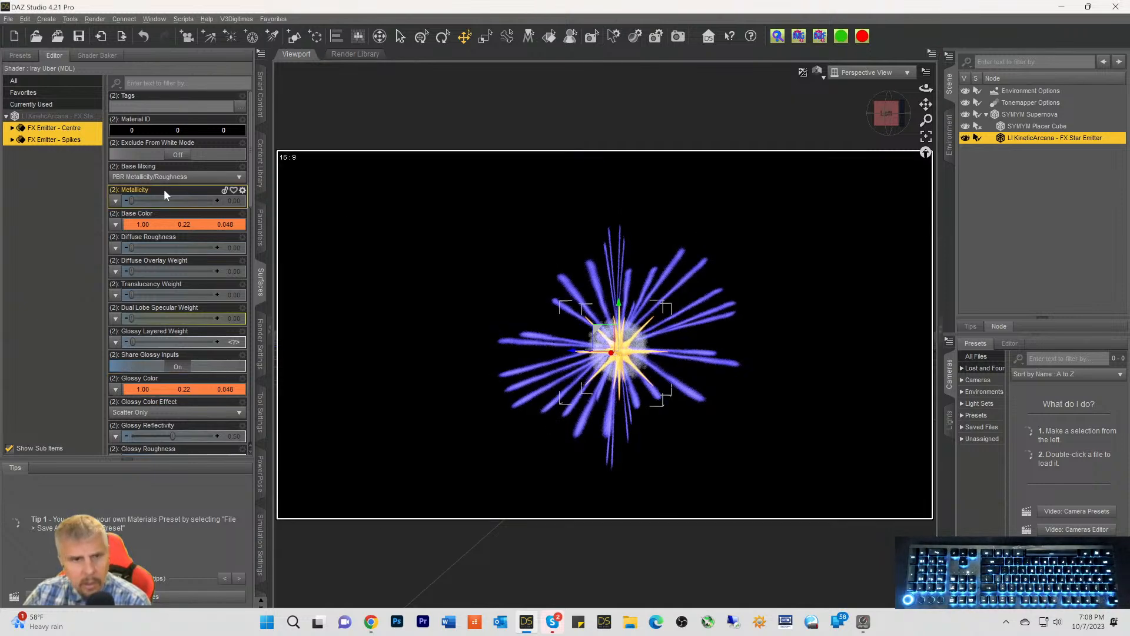
# Darken the Base Color of both star emitter surfaces to brown (0.20, 0.043, 0.0090) and deselect the emitter
pyautogui.click(157, 225)
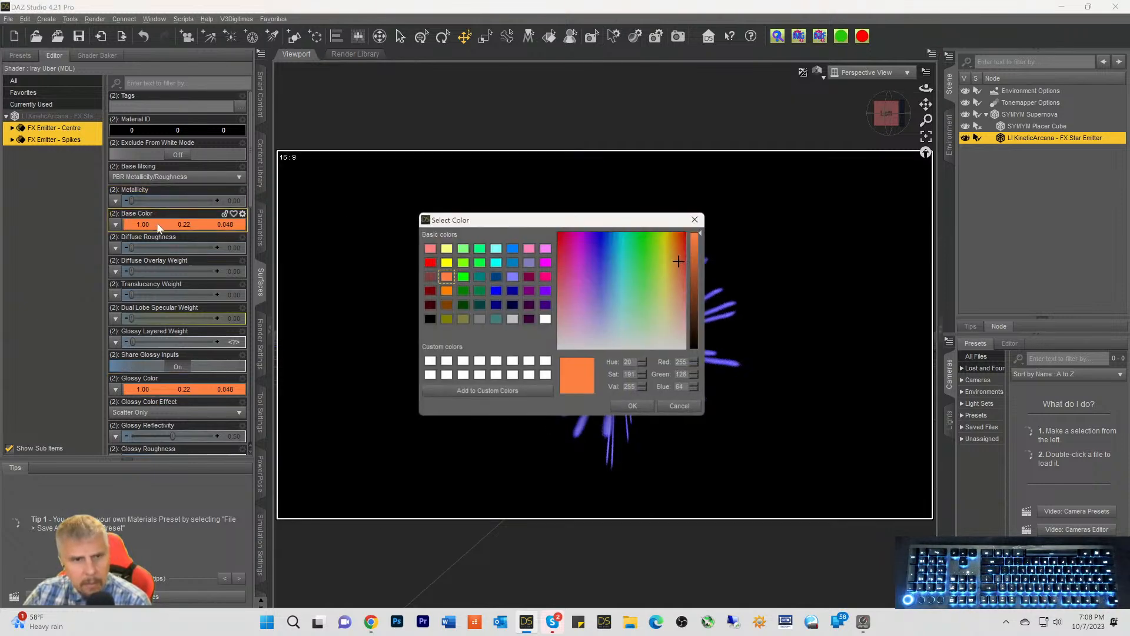
pyautogui.click(698, 291)
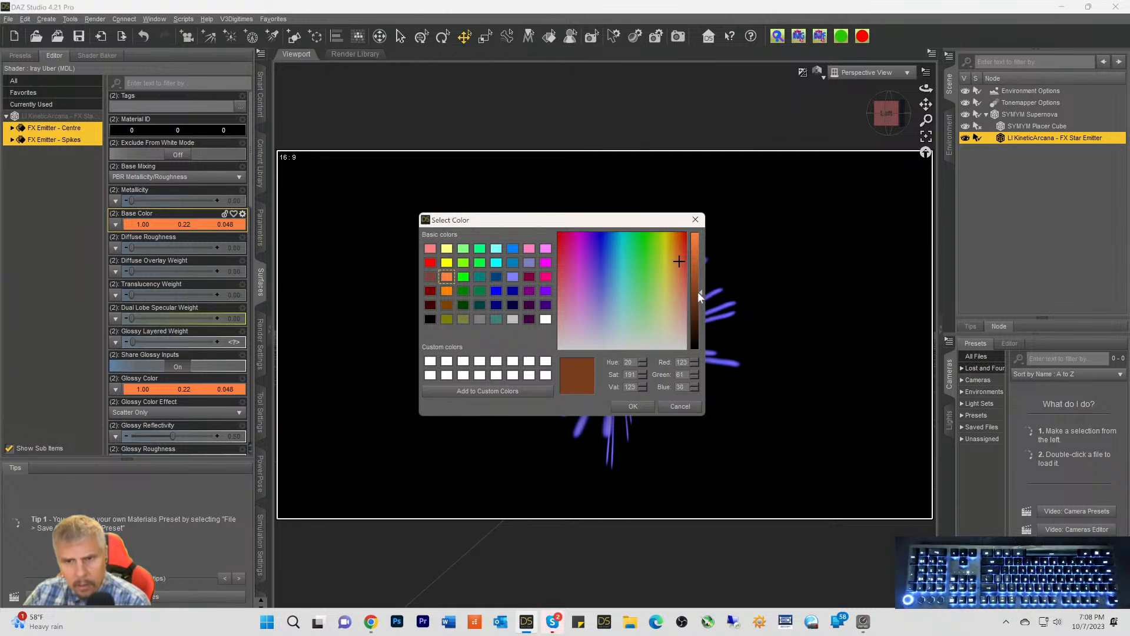
pyautogui.click(631, 406)
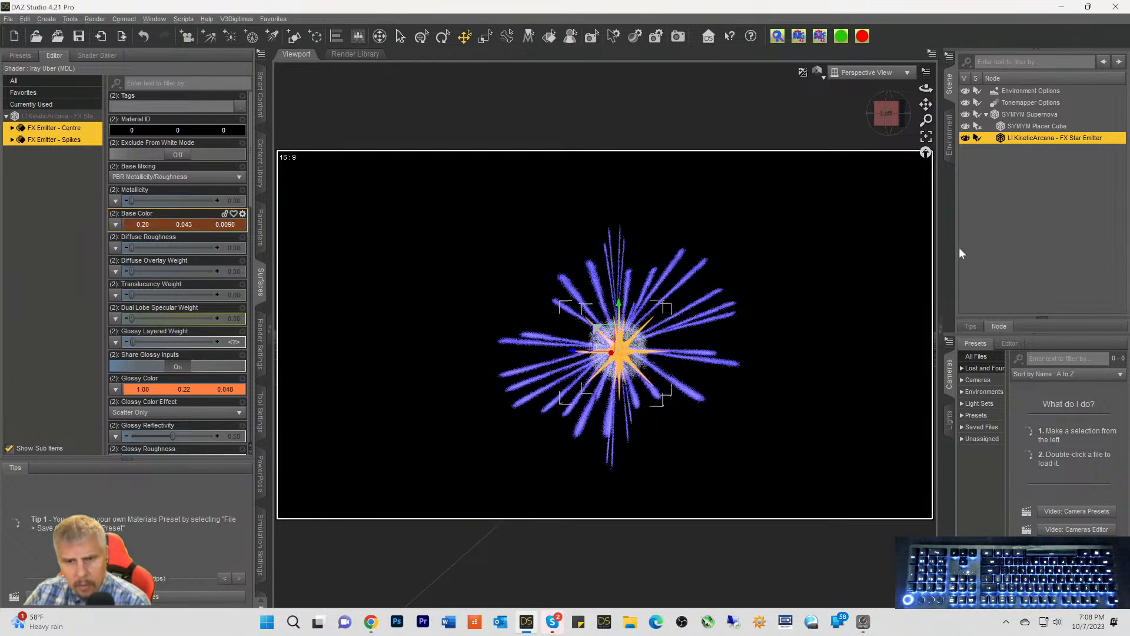
pyautogui.click(961, 228)
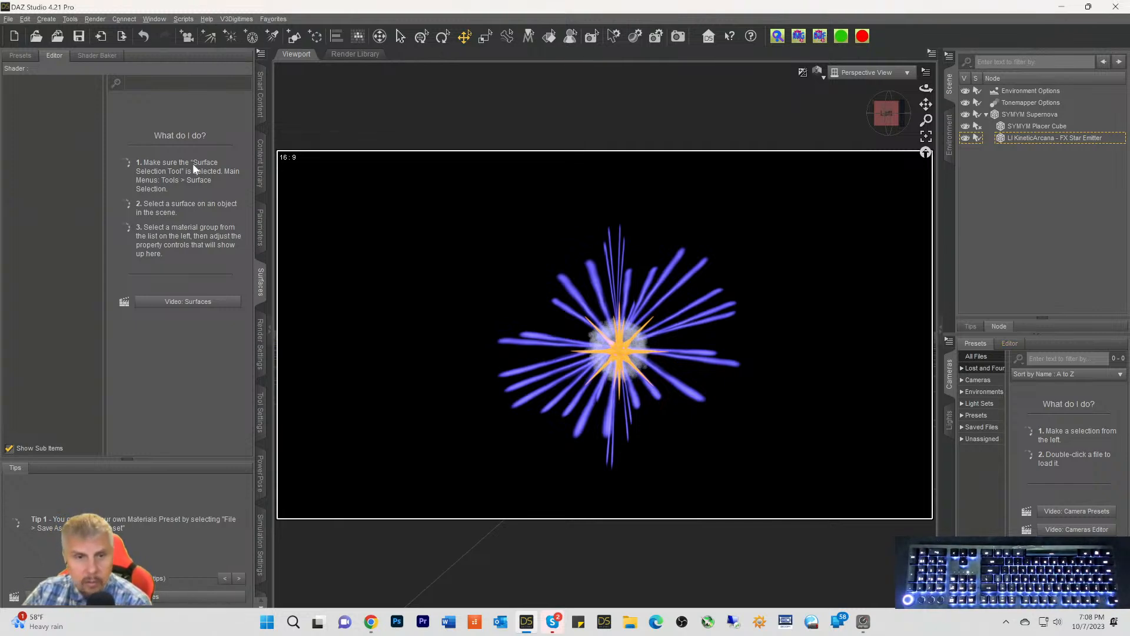
# Browse the content library's "star" search results for other star props and materials to combine with the supernova
pyautogui.click(263, 105)
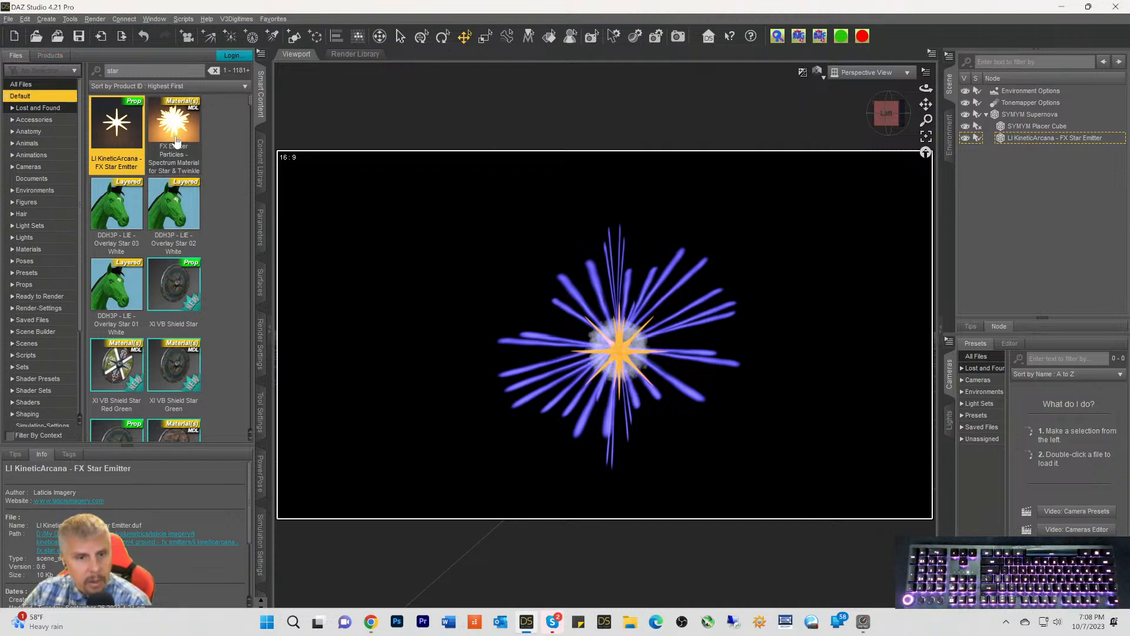
pyautogui.scroll(-10, 177, 139)
pyautogui.scroll(-3, 186, 202)
pyautogui.scroll(-6, 187, 202)
pyautogui.scroll(6, 187, 201)
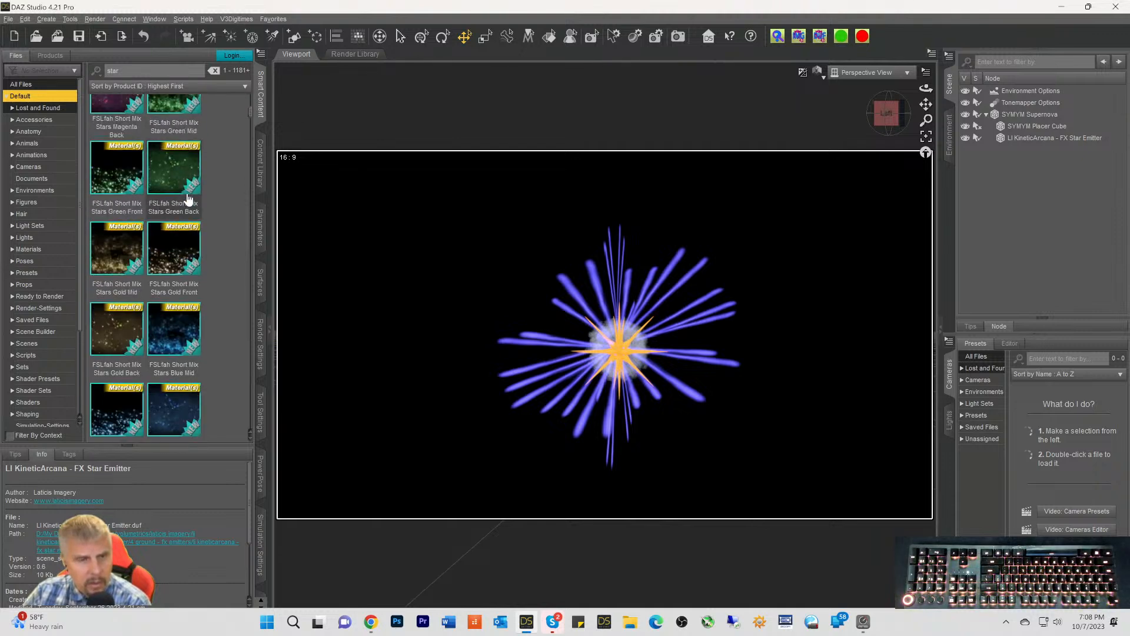
pyautogui.scroll(-8, 180, 202)
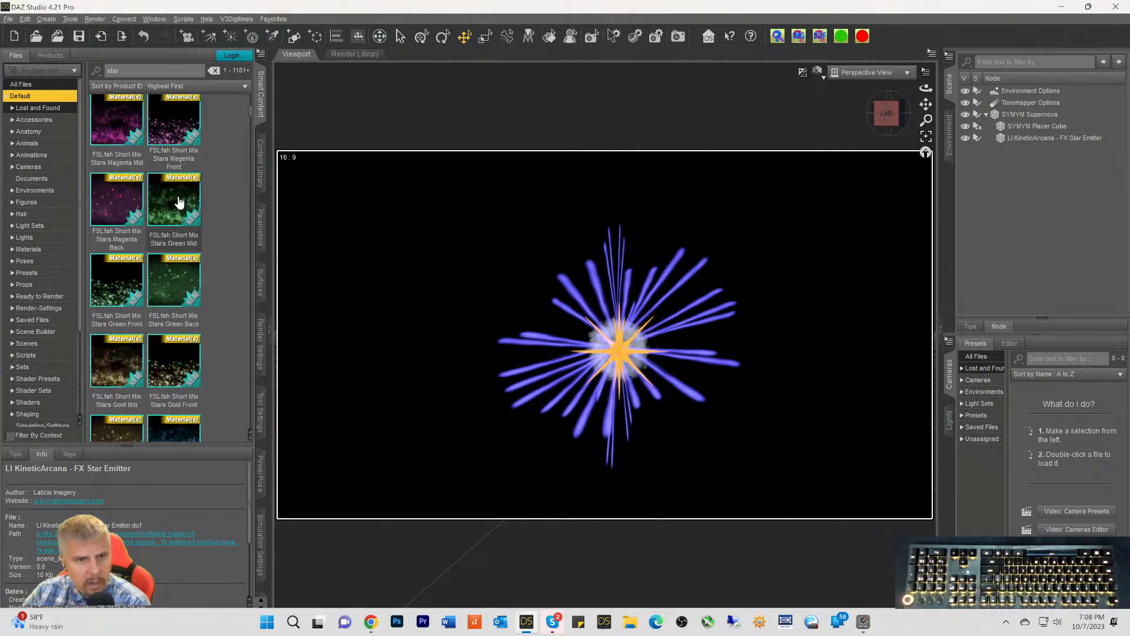
pyautogui.scroll(-8, 180, 202)
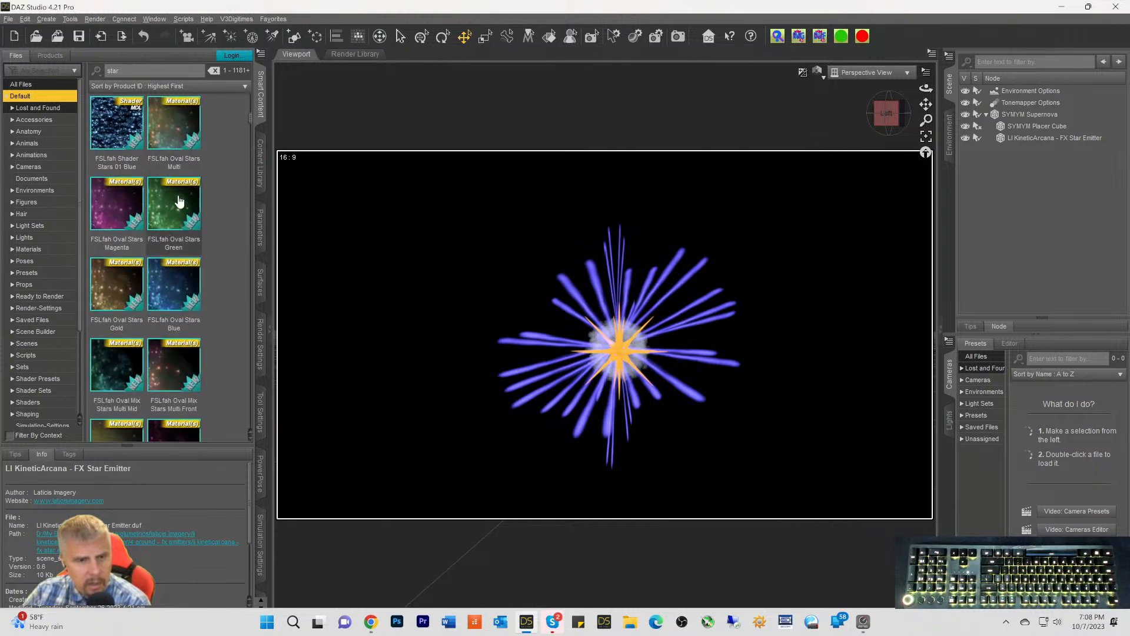
pyautogui.scroll(-10, 180, 202)
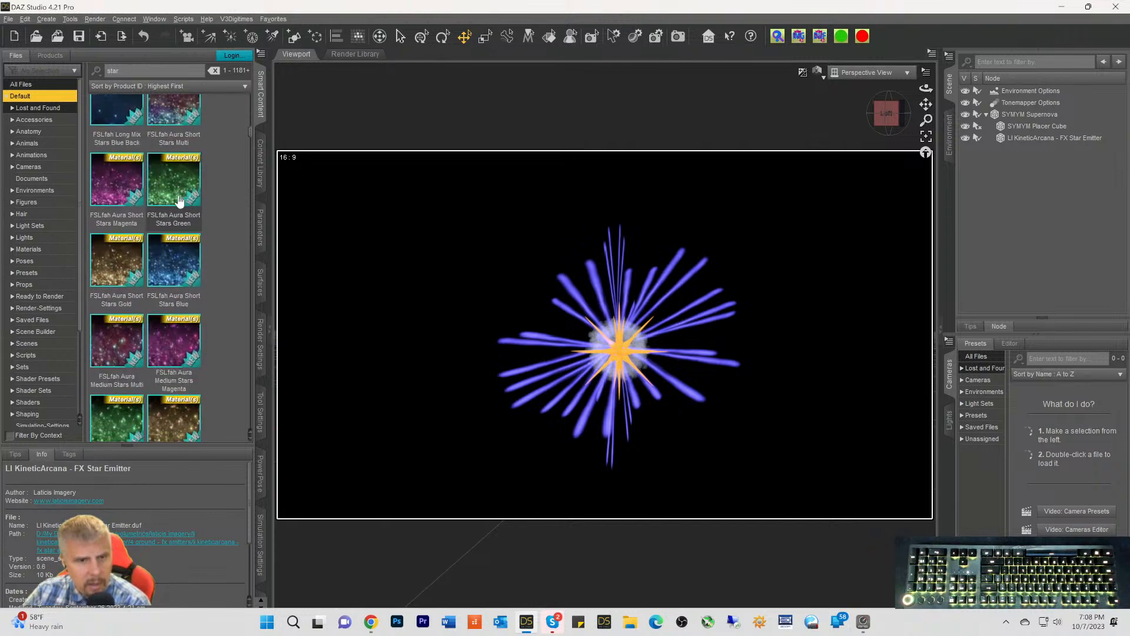
pyautogui.scroll(-5, 180, 202)
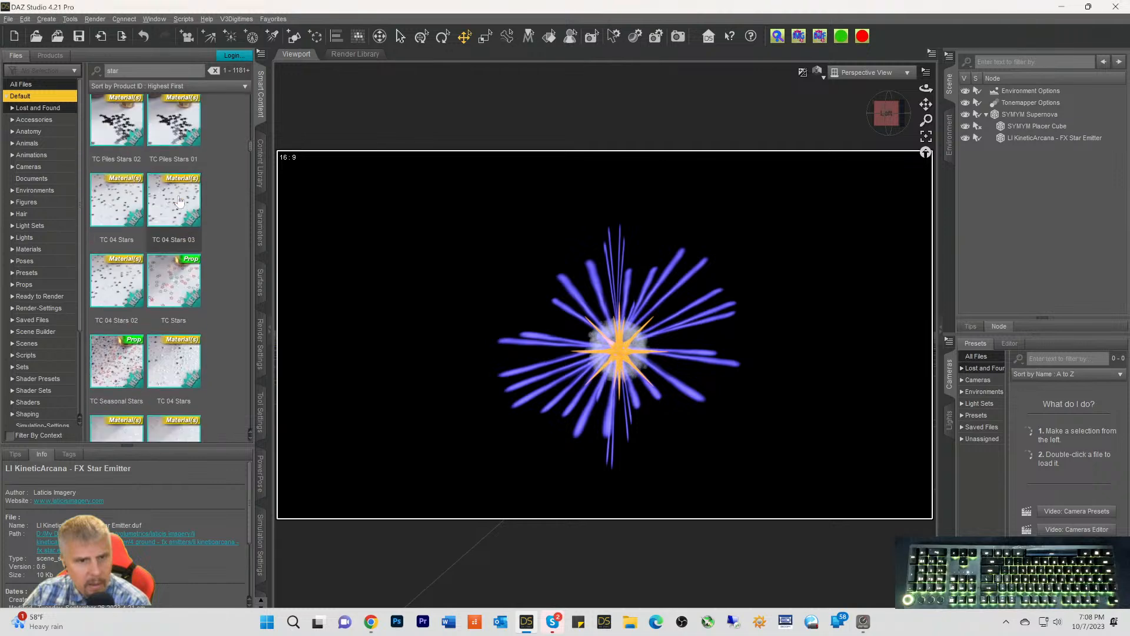
pyautogui.scroll(3, 179, 202)
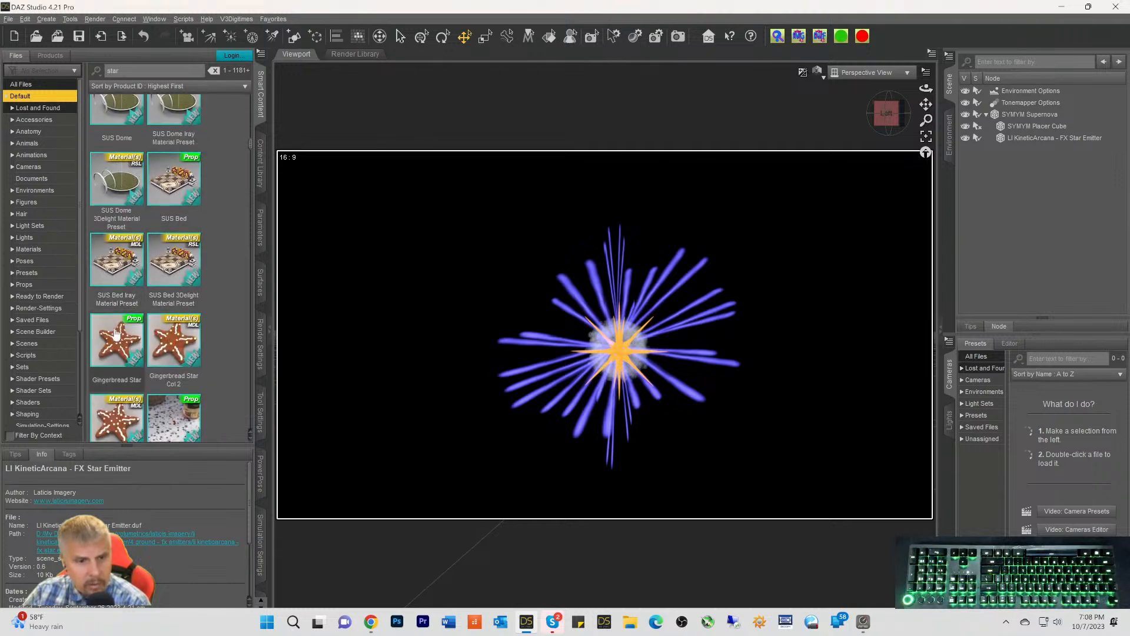
pyautogui.scroll(-10, 138, 320)
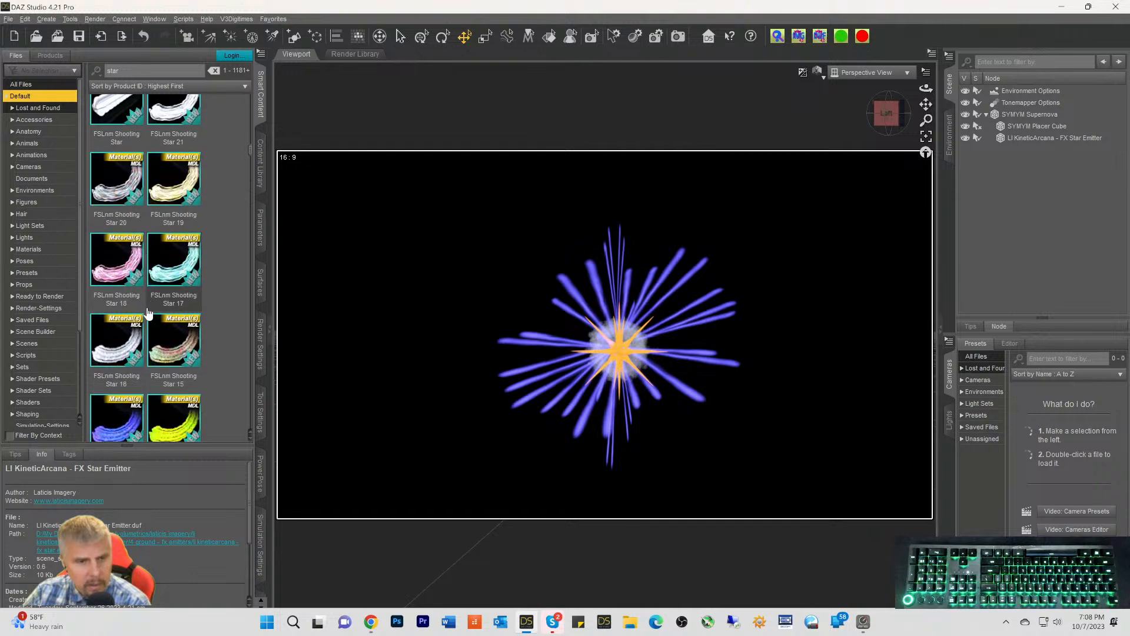
pyautogui.scroll(-3, 149, 313)
pyautogui.scroll(-8, 149, 312)
pyautogui.scroll(-8, 149, 310)
pyautogui.scroll(3, 147, 307)
pyautogui.moveTo(108, 353)
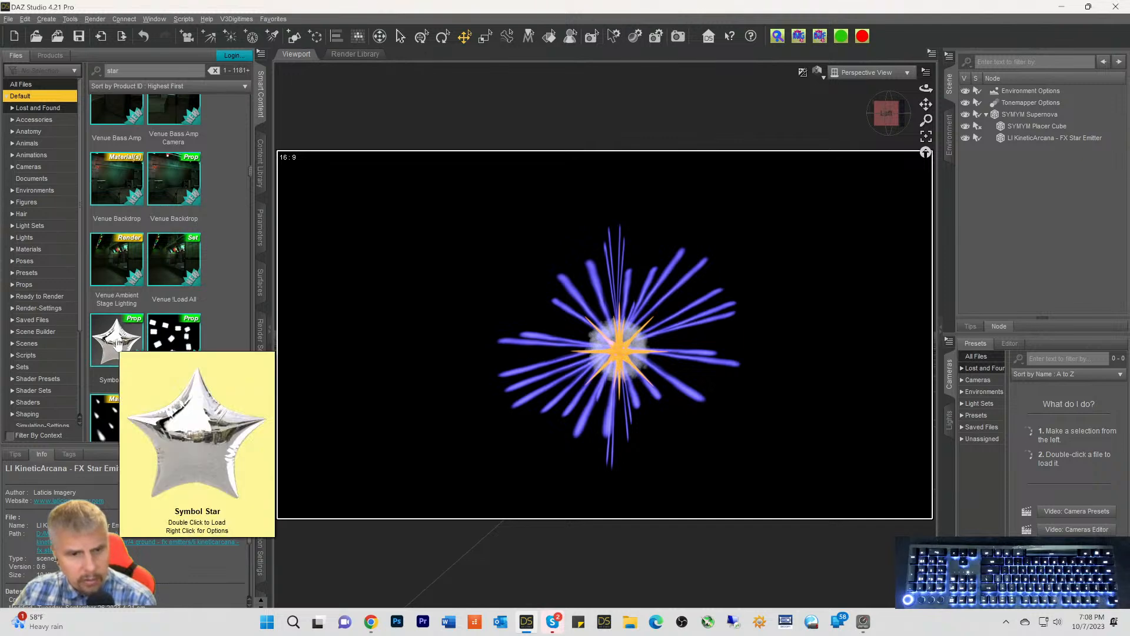
pyautogui.scroll(-10, 117, 344)
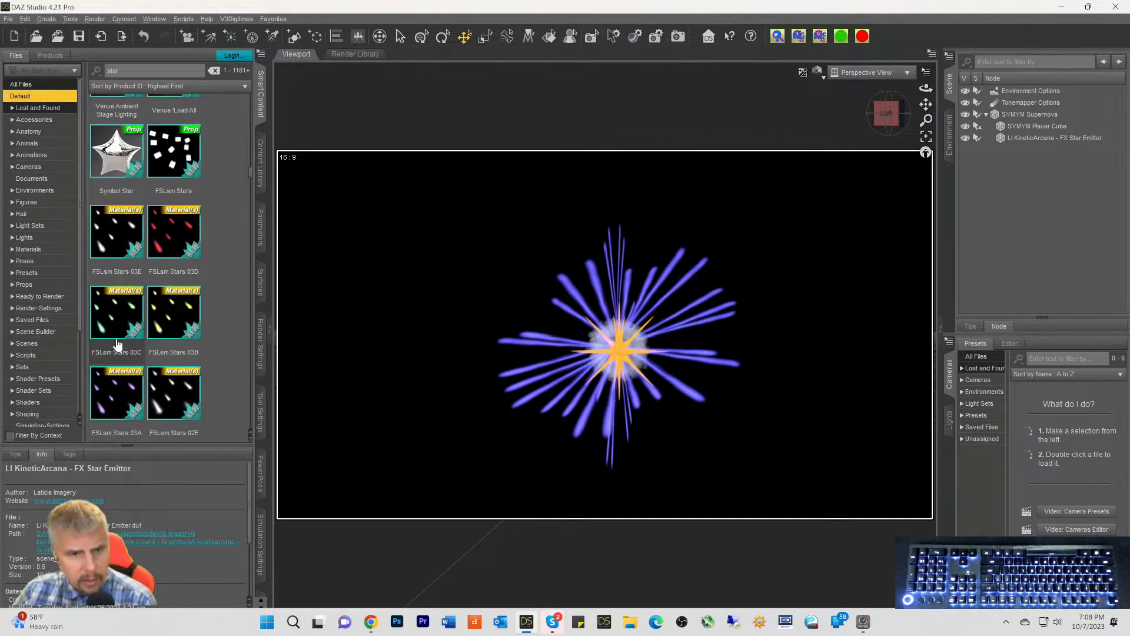
pyautogui.scroll(-3, 116, 344)
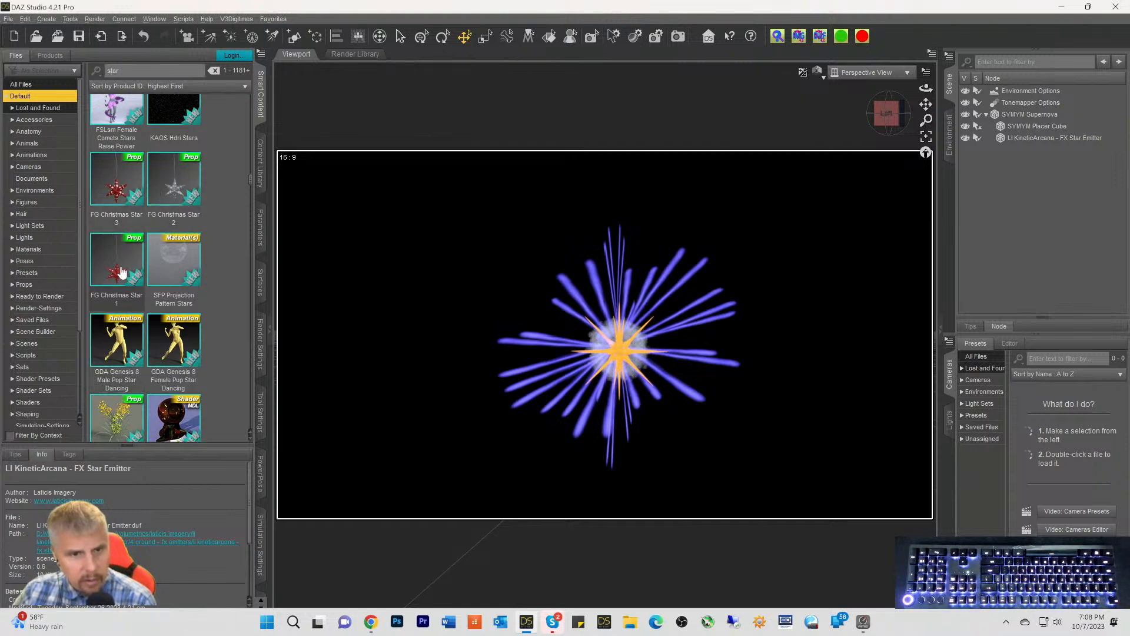
pyautogui.moveTo(122, 272)
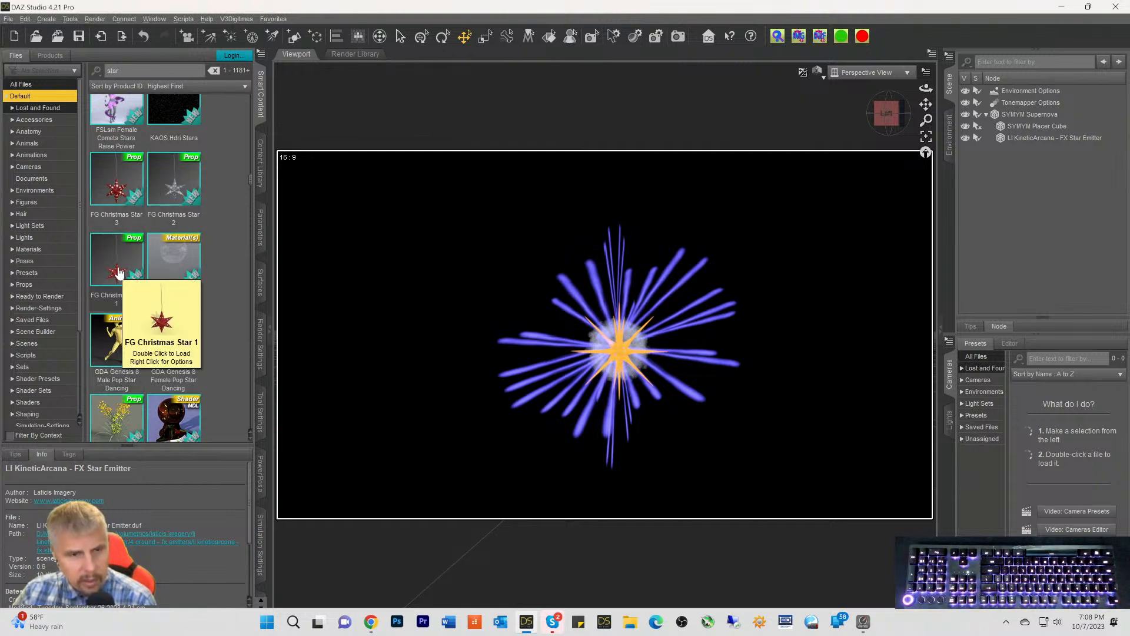
pyautogui.moveTo(185, 244)
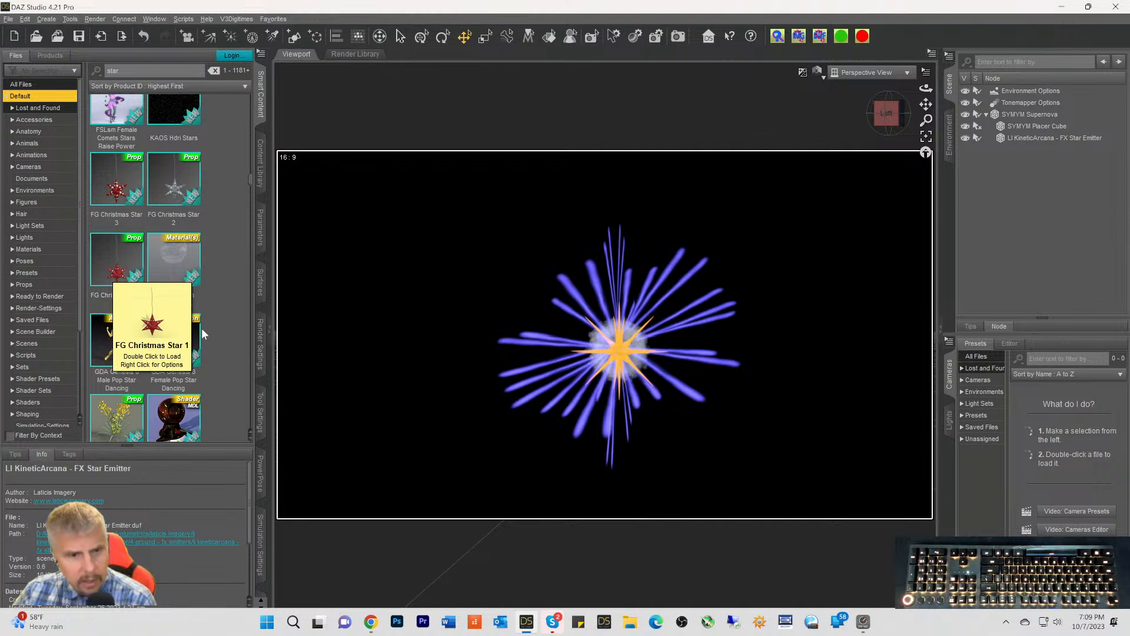
pyautogui.scroll(-15, 135, 365)
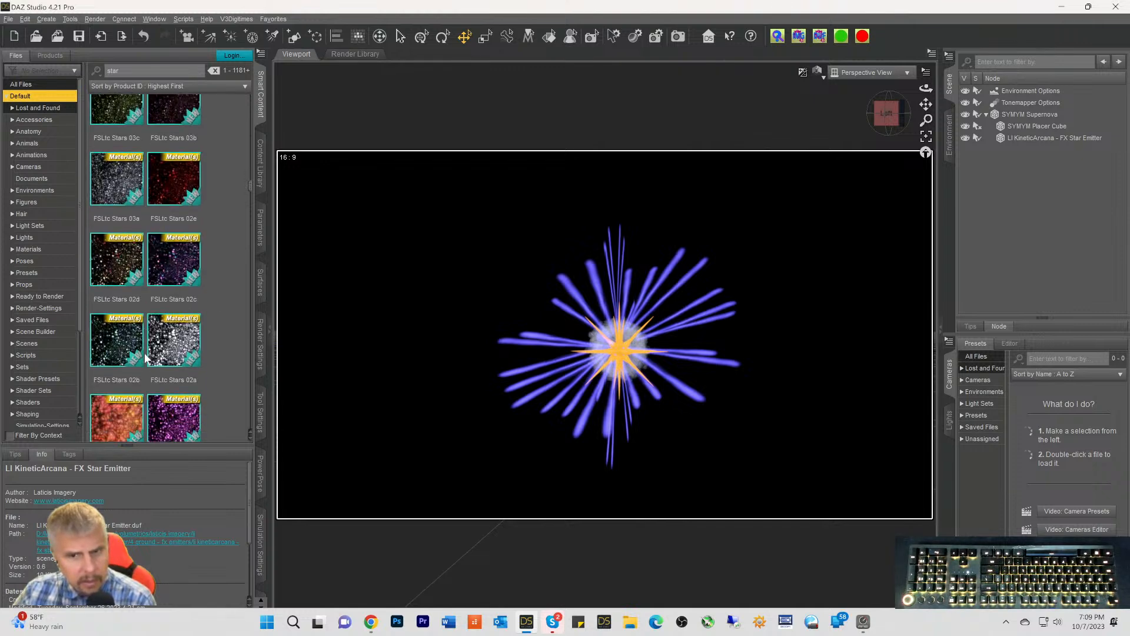
pyautogui.scroll(-1, 204, 344)
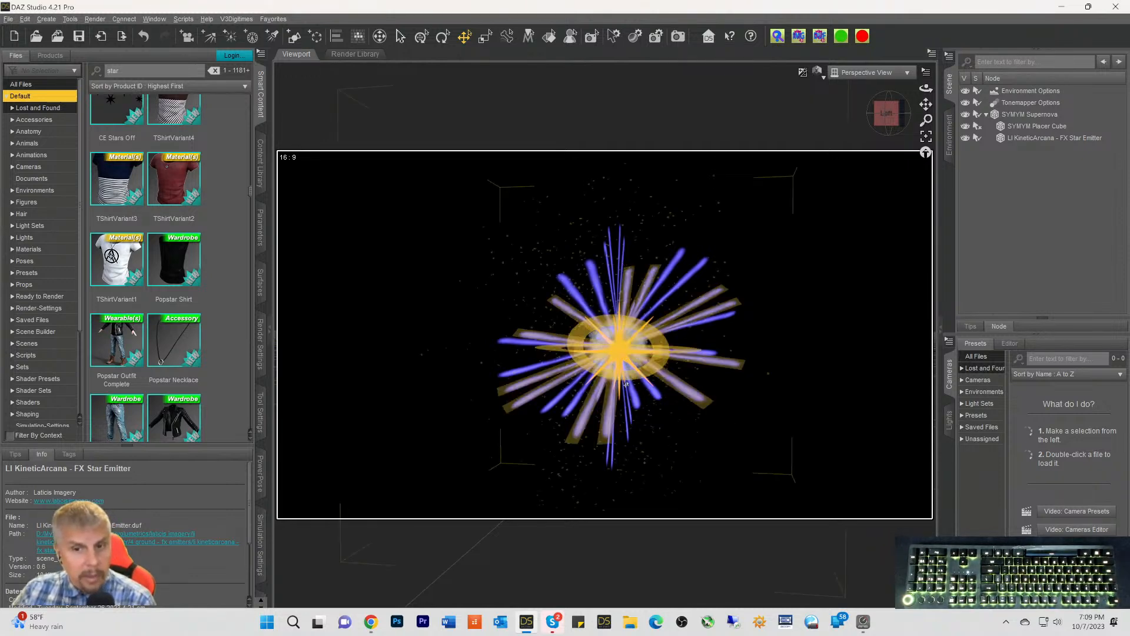
# Inspect the Volume surface settings of the SYMYM Placer Cube
pyautogui.click(1031, 127)
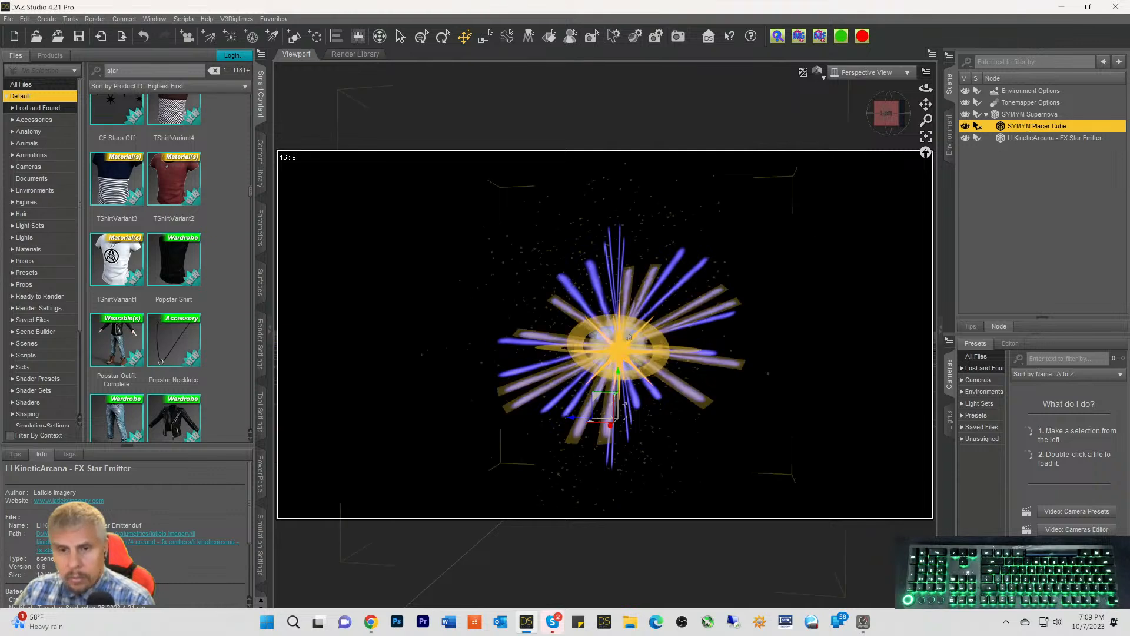
pyautogui.click(260, 283)
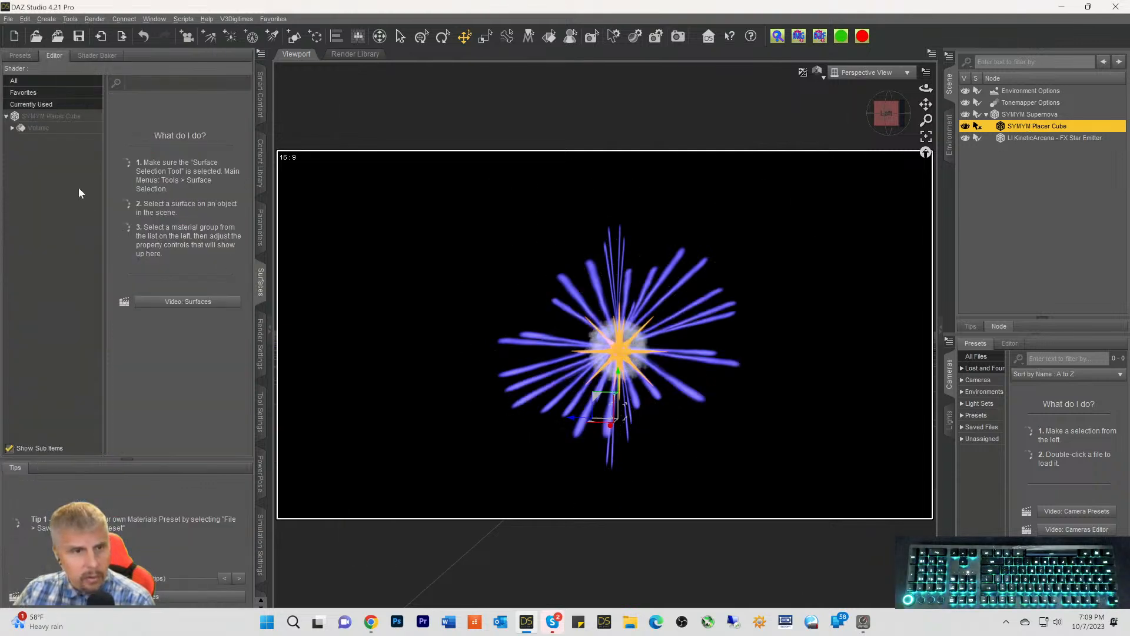
pyautogui.click(12, 128)
pyautogui.click(35, 128)
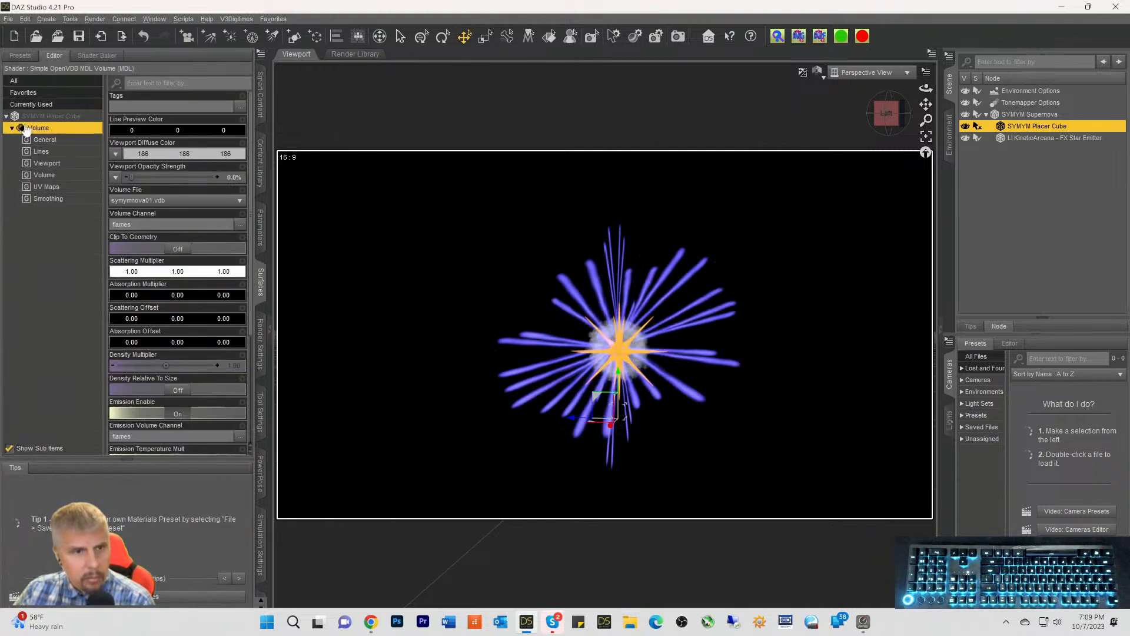
# Set the Cutout Opacity of the SYMYM Supernova's Particles surface to 0.16 and deselect the prop
pyautogui.click(1032, 115)
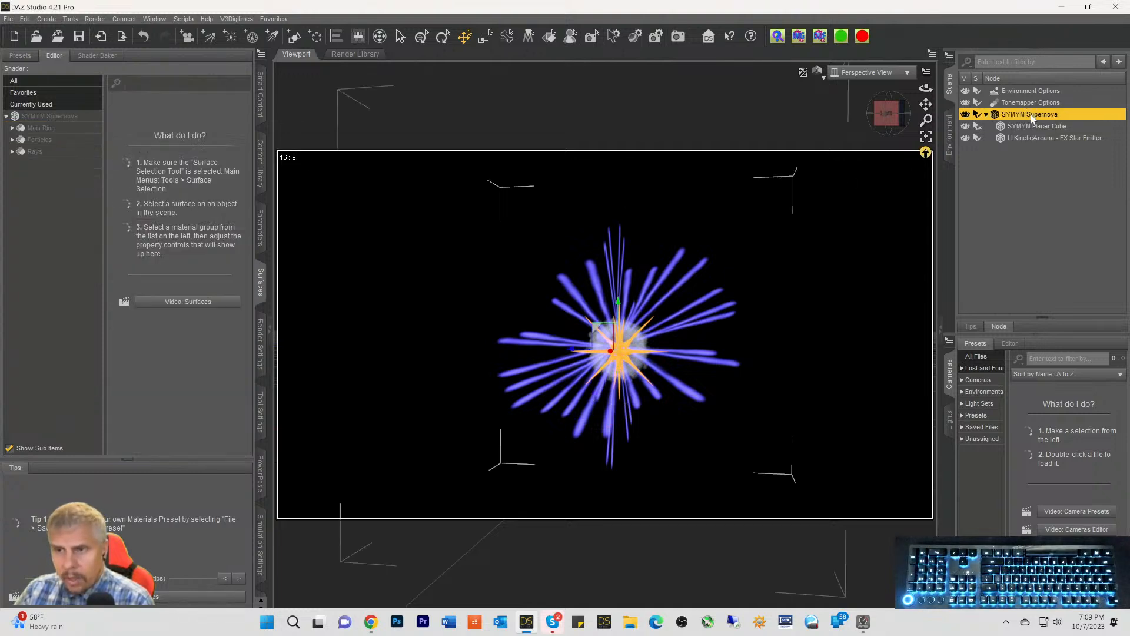
pyautogui.click(36, 141)
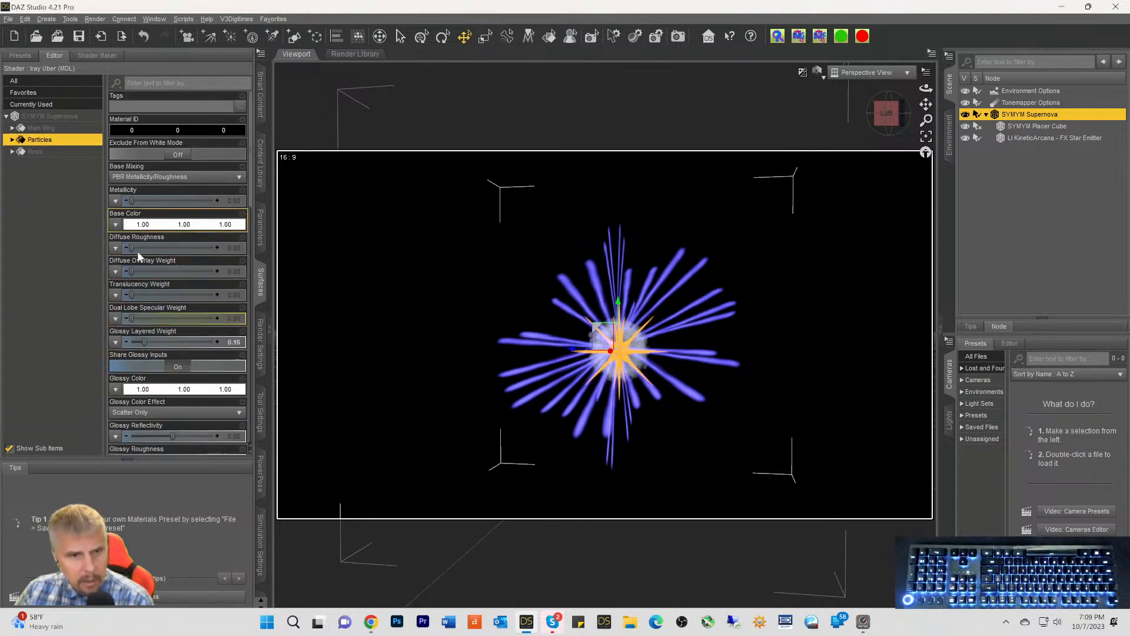
pyautogui.scroll(-4, 150, 284)
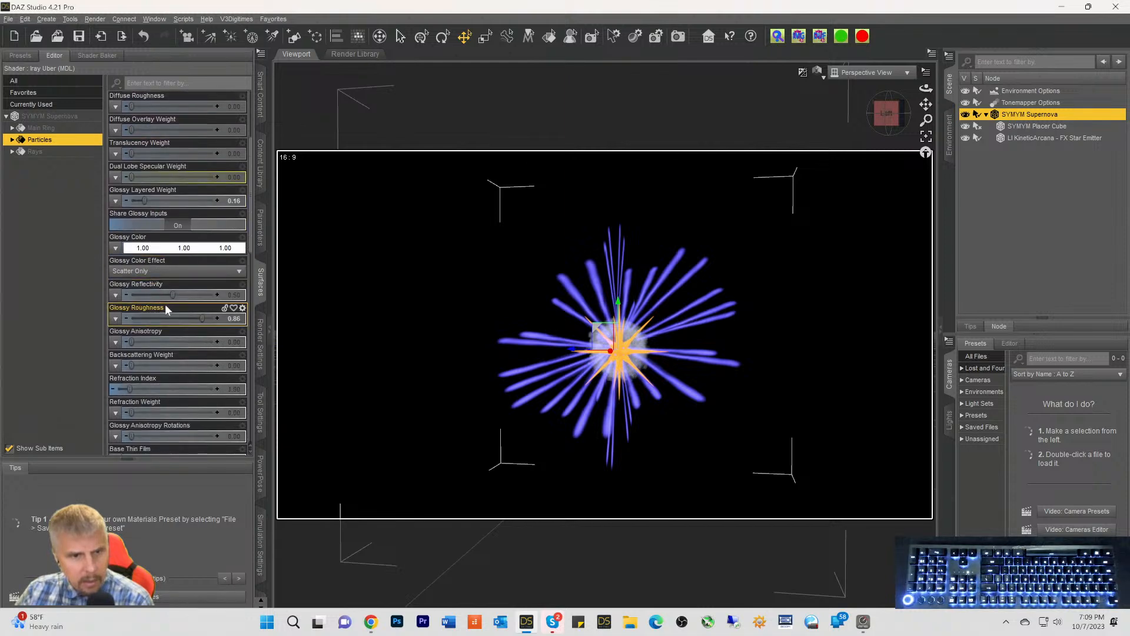
pyautogui.scroll(-2, 152, 326)
pyautogui.scroll(-6, 153, 328)
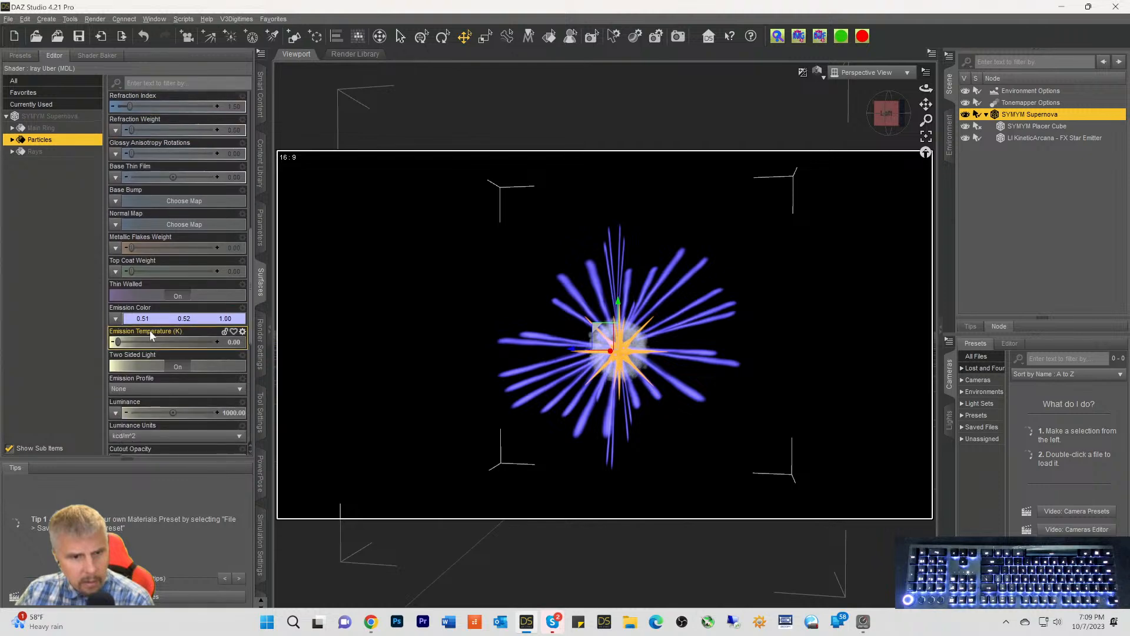
pyautogui.scroll(-2, 148, 335)
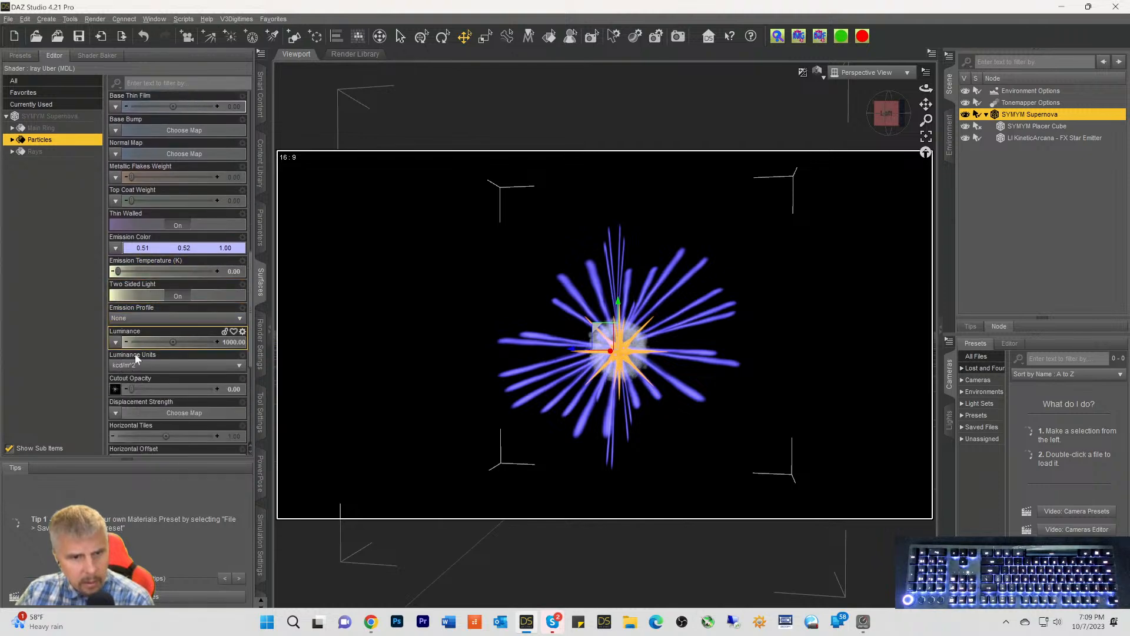
pyautogui.moveTo(133, 384); pyautogui.dragTo(174, 389)
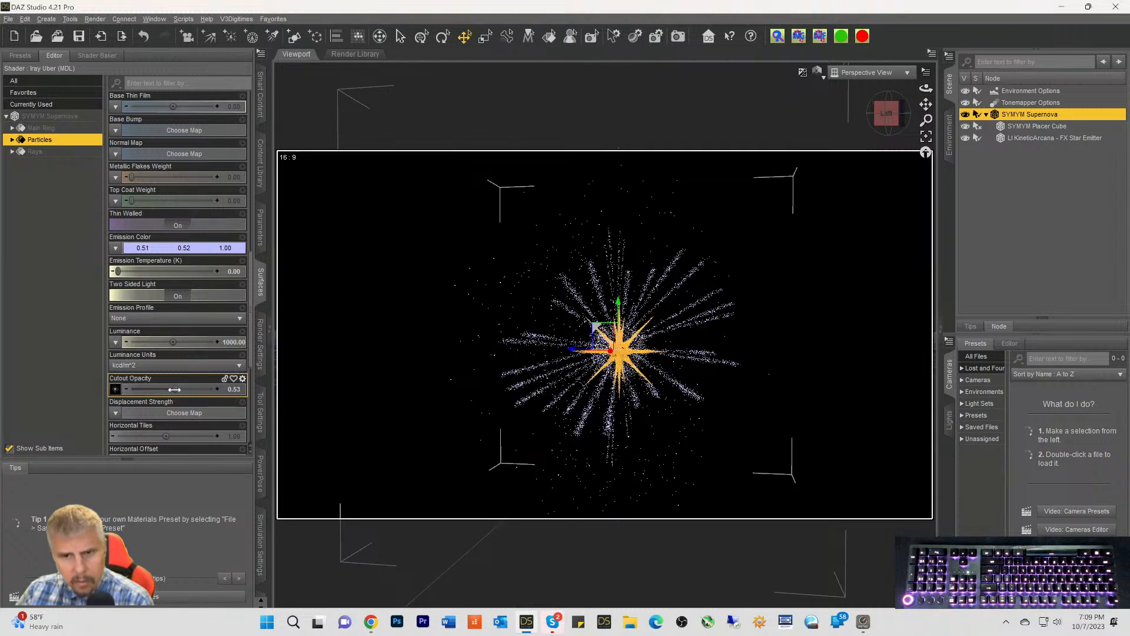
pyautogui.moveTo(174, 389); pyautogui.dragTo(164, 389)
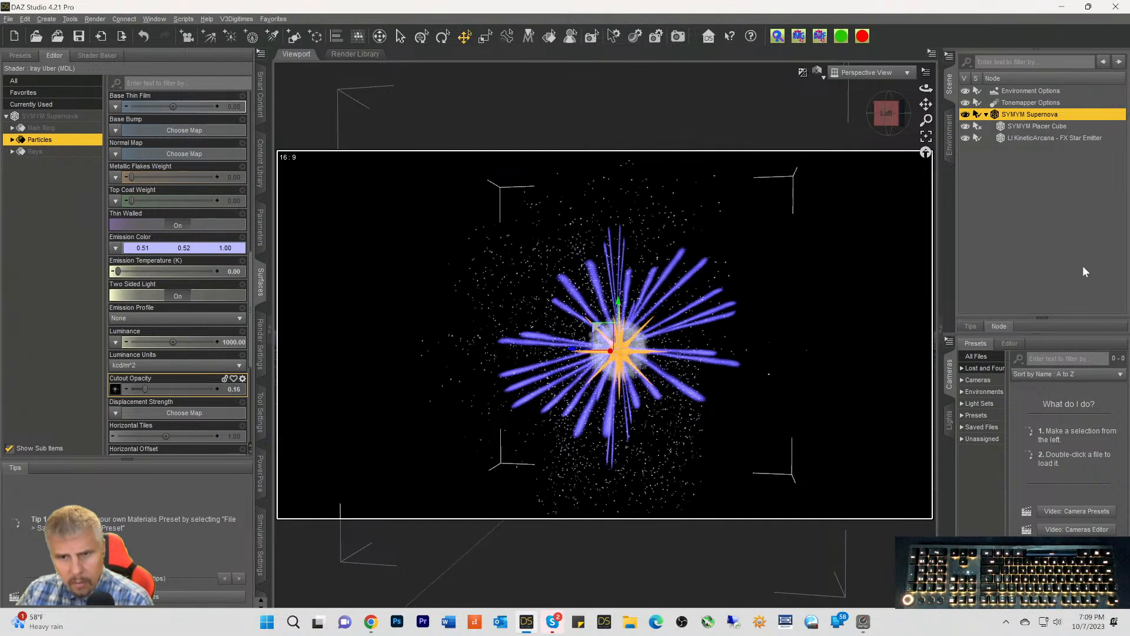
pyautogui.click(907, 338)
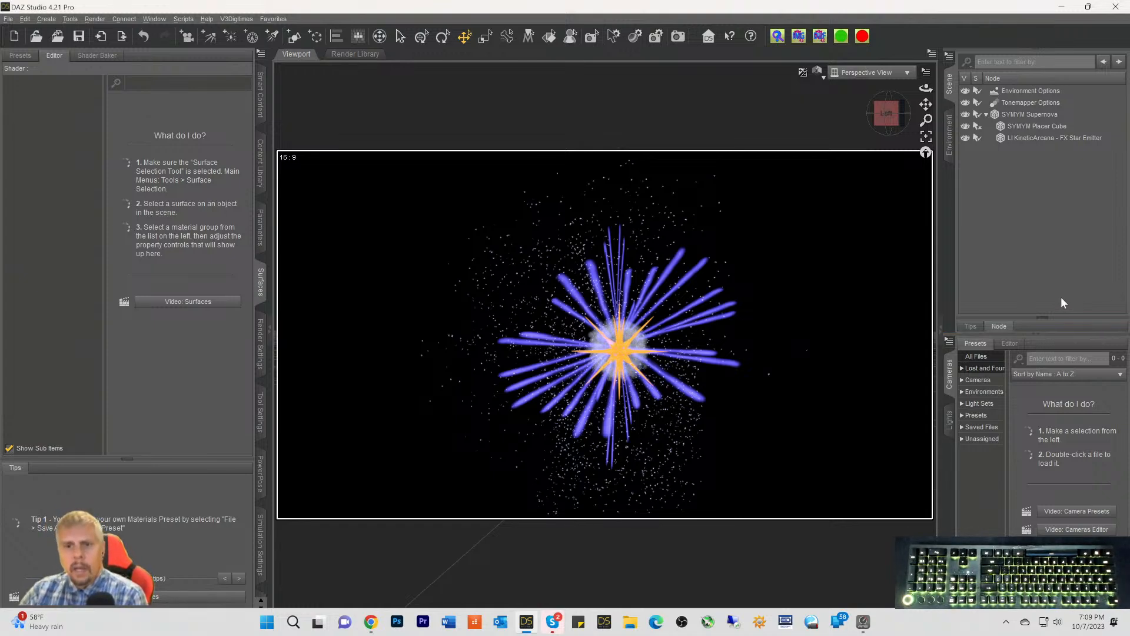
# Reduce the Cutout Opacity of the SYMYM Supernova's Particles surface to 0.079
pyautogui.scroll(-5, 824, 271)
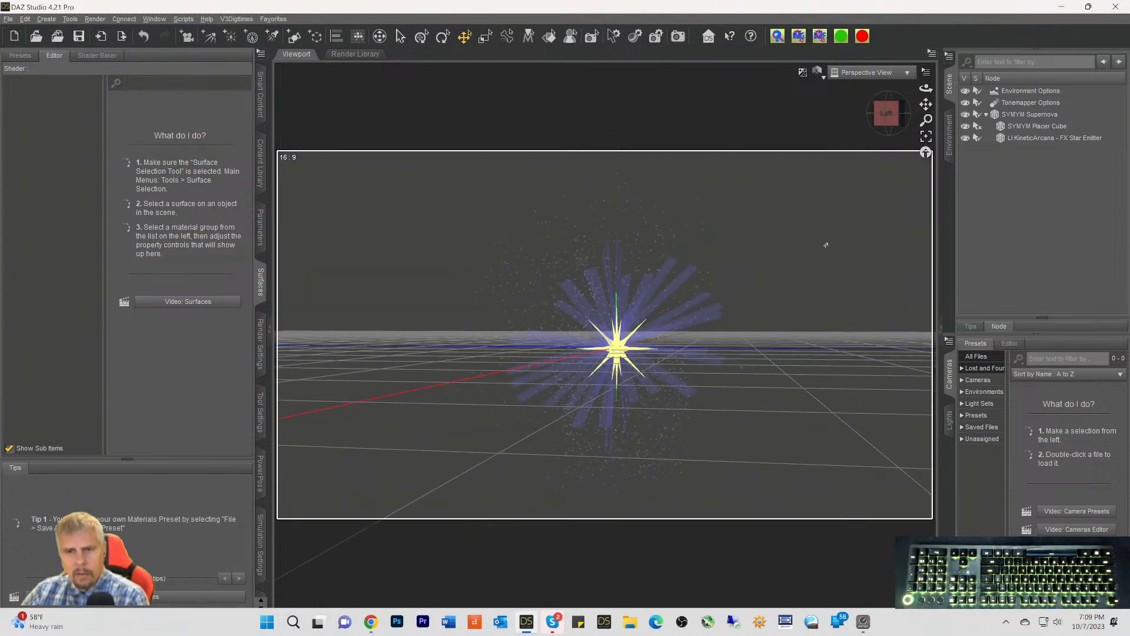
pyautogui.scroll(-3, 816, 232)
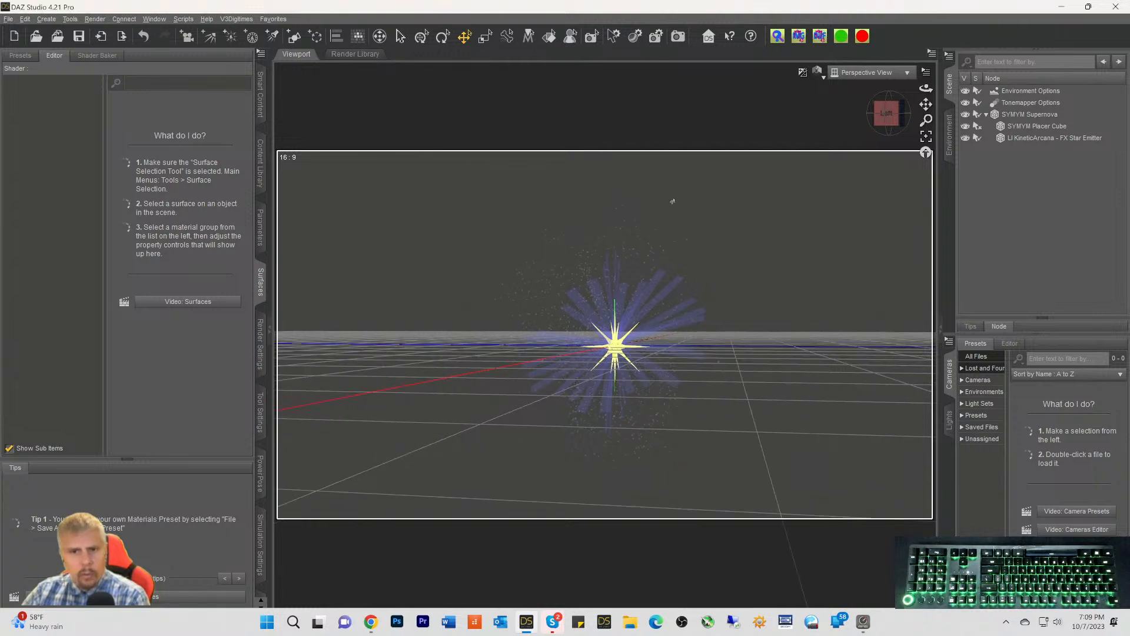
pyautogui.scroll(-2, 805, 315)
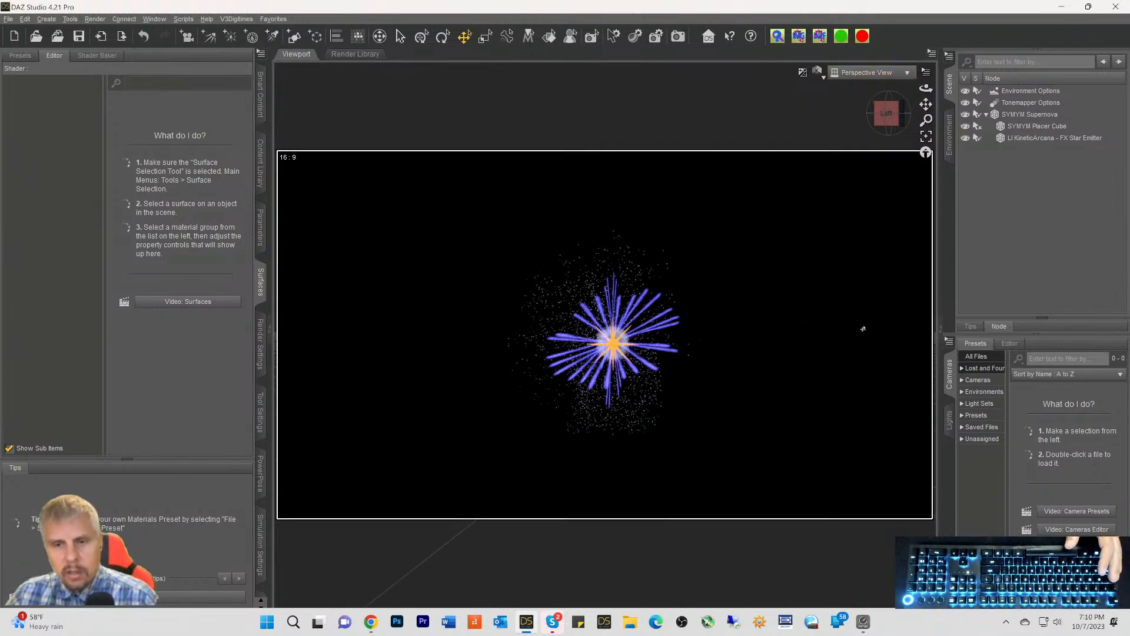
pyautogui.scroll(-2, 823, 286)
pyautogui.scroll(-4, 822, 285)
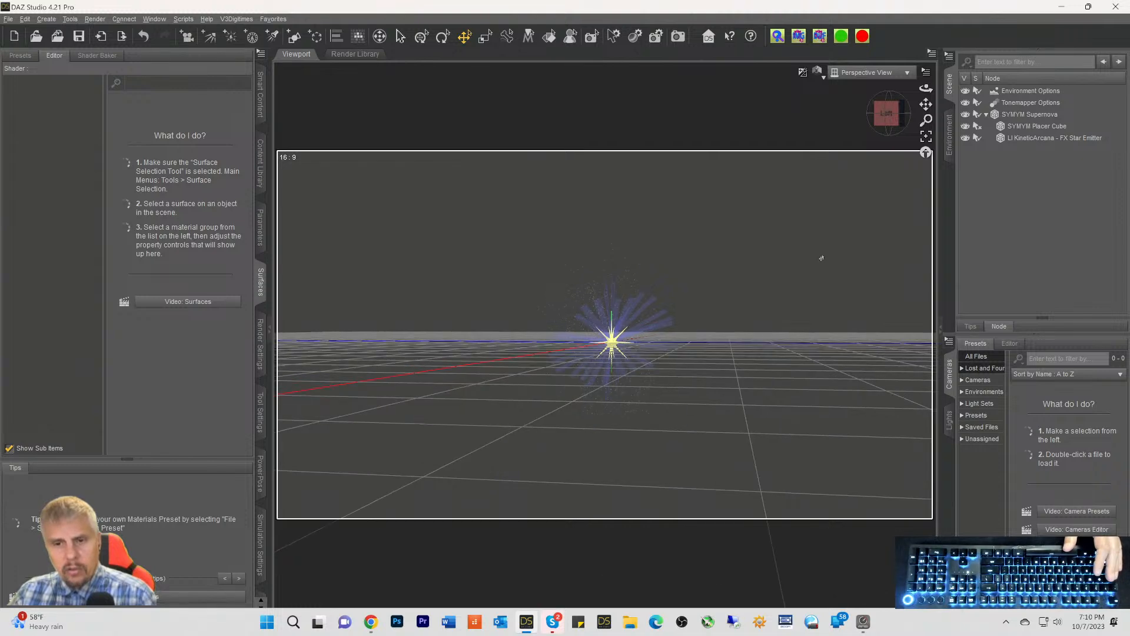
pyautogui.scroll(-4, 824, 252)
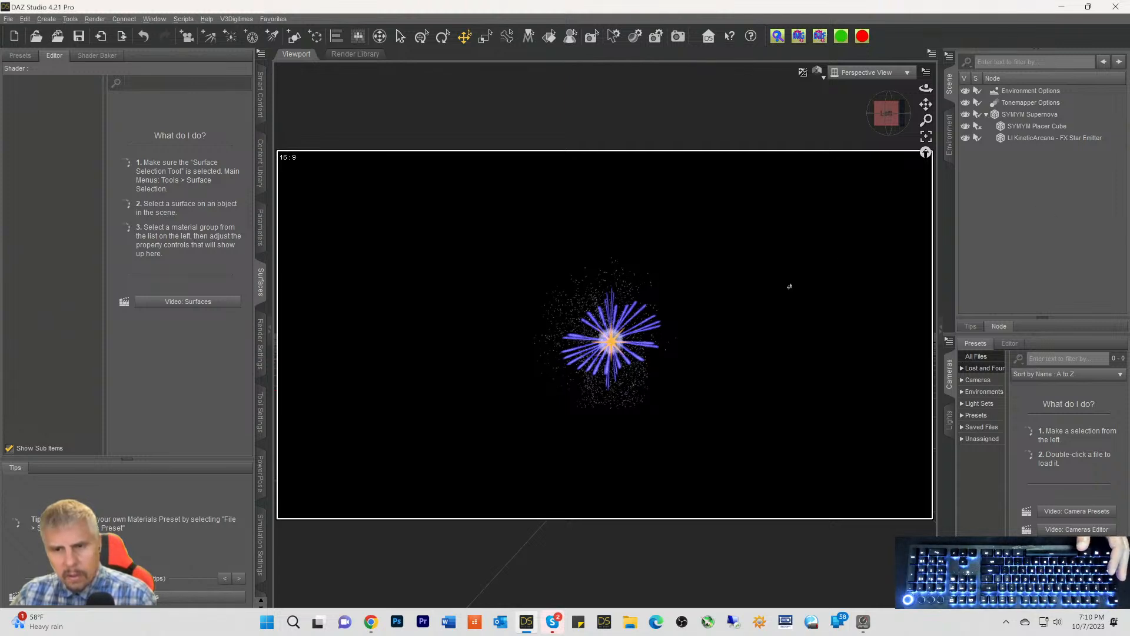
pyautogui.scroll(-1, 788, 283)
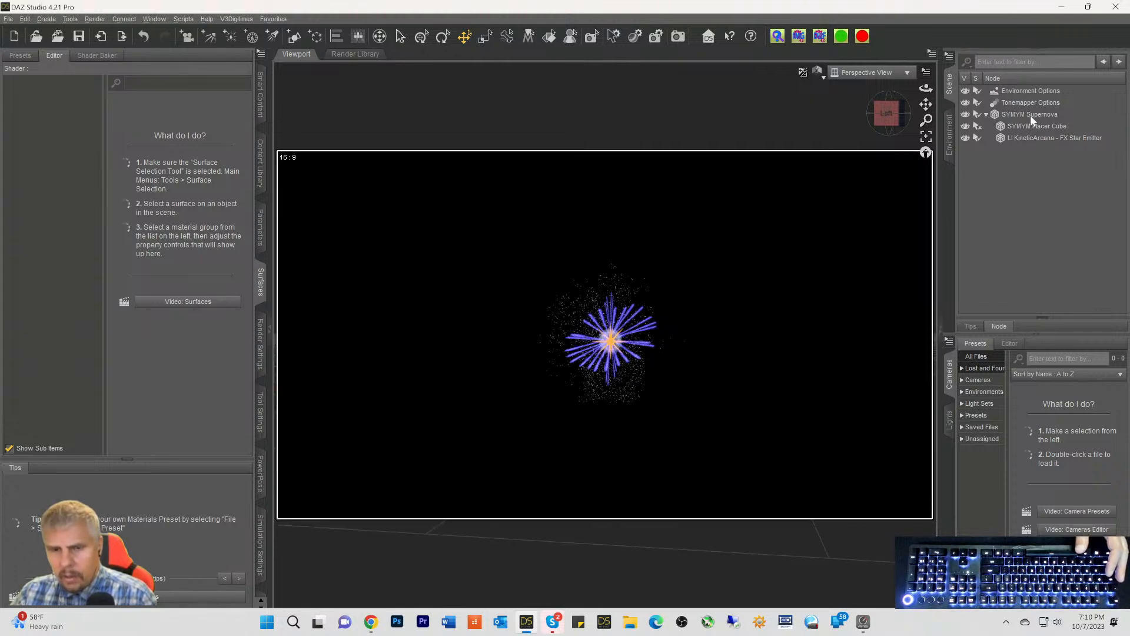
pyautogui.click(1030, 115)
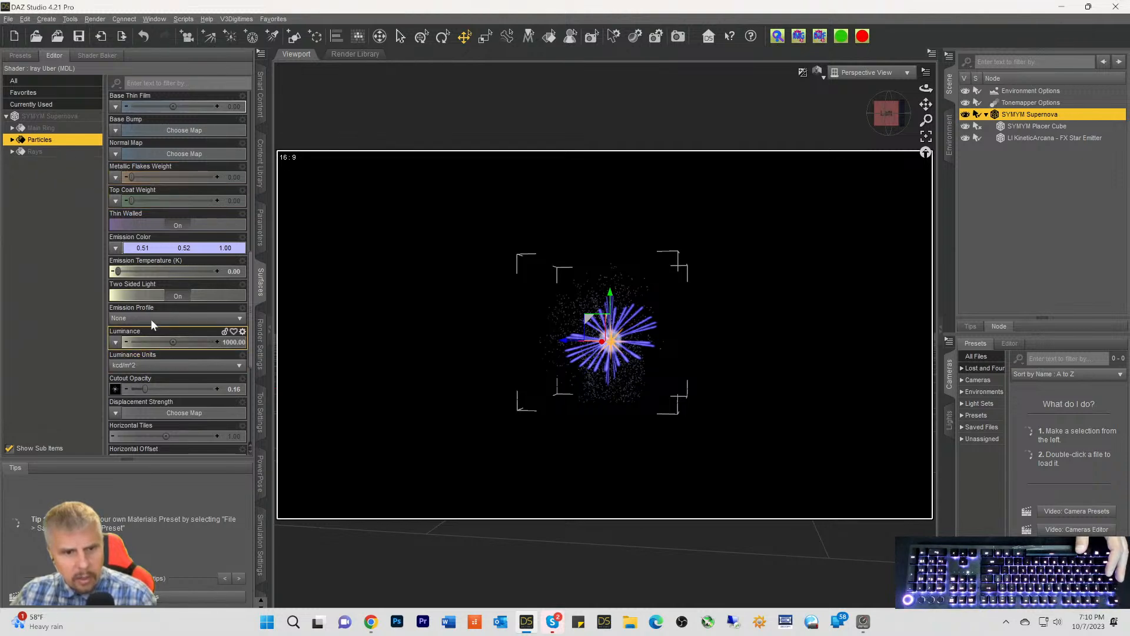
pyautogui.moveTo(143, 387); pyautogui.dragTo(139, 388)
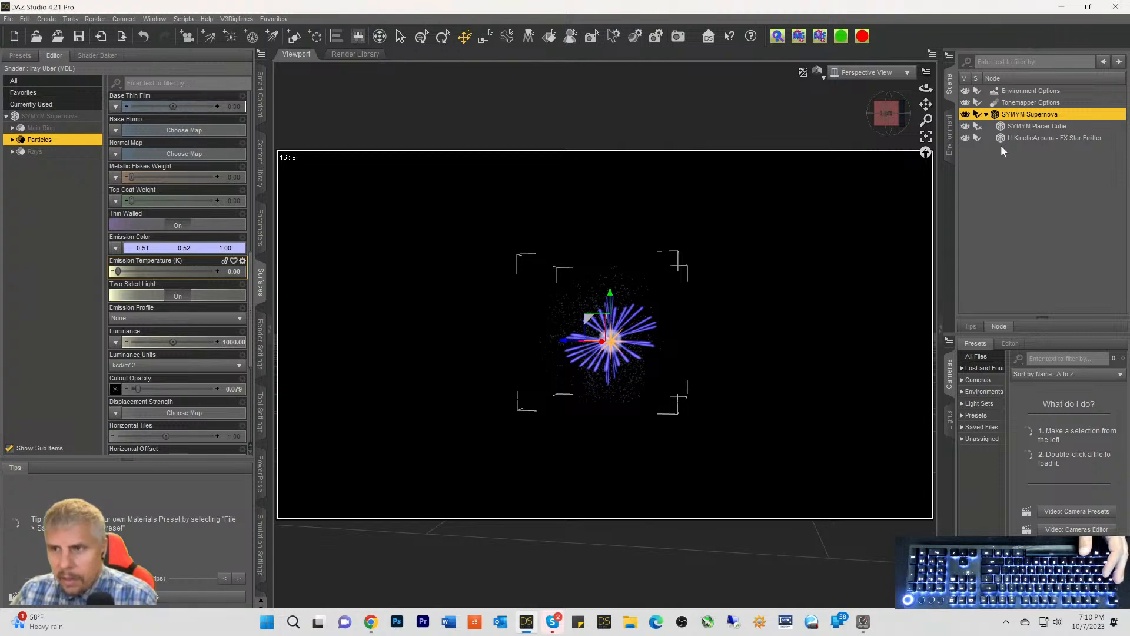
# Set the Density Multiplier of the SYMYM Placer Cube's Volume surface to 0.20 and deselect the cube
pyautogui.click(1005, 128)
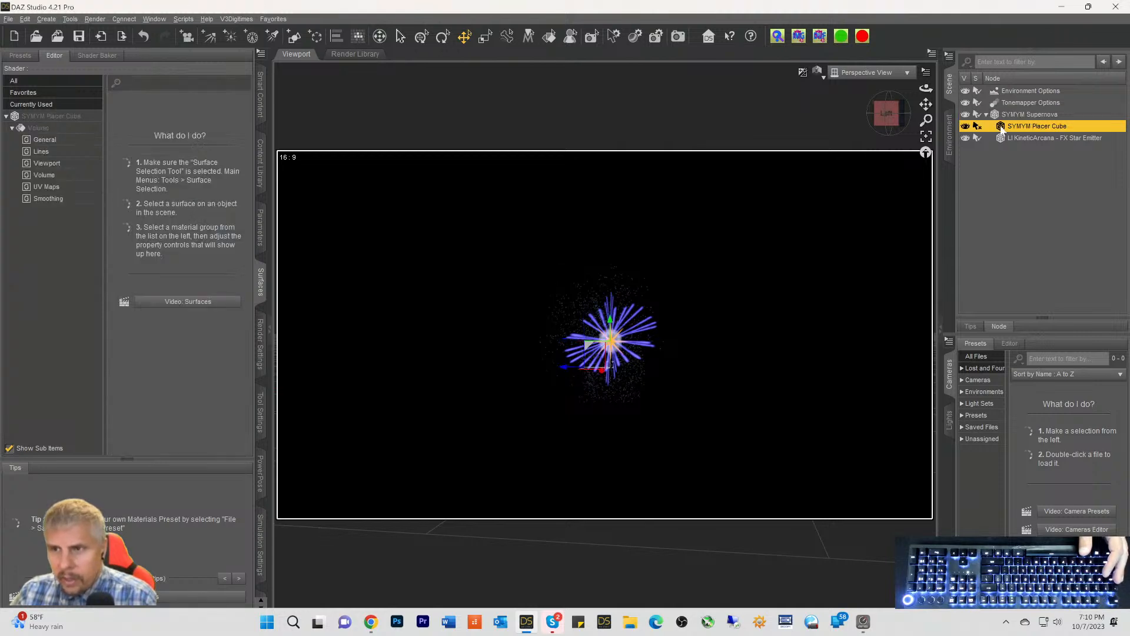
pyautogui.click(39, 128)
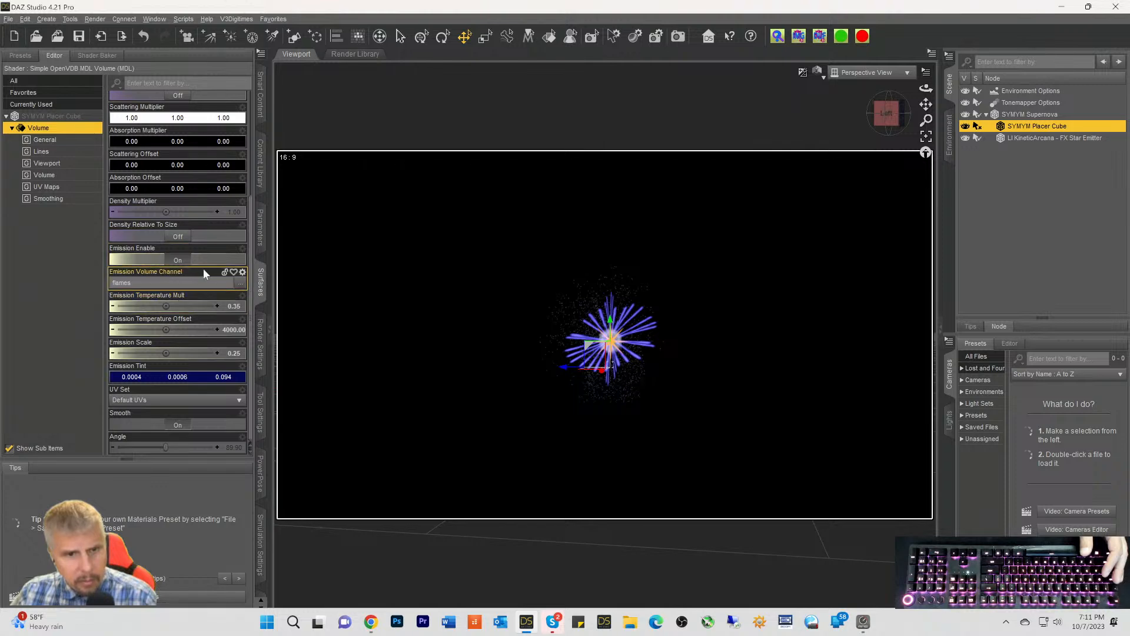
pyautogui.click(234, 211)
pyautogui.press('BackSpace')
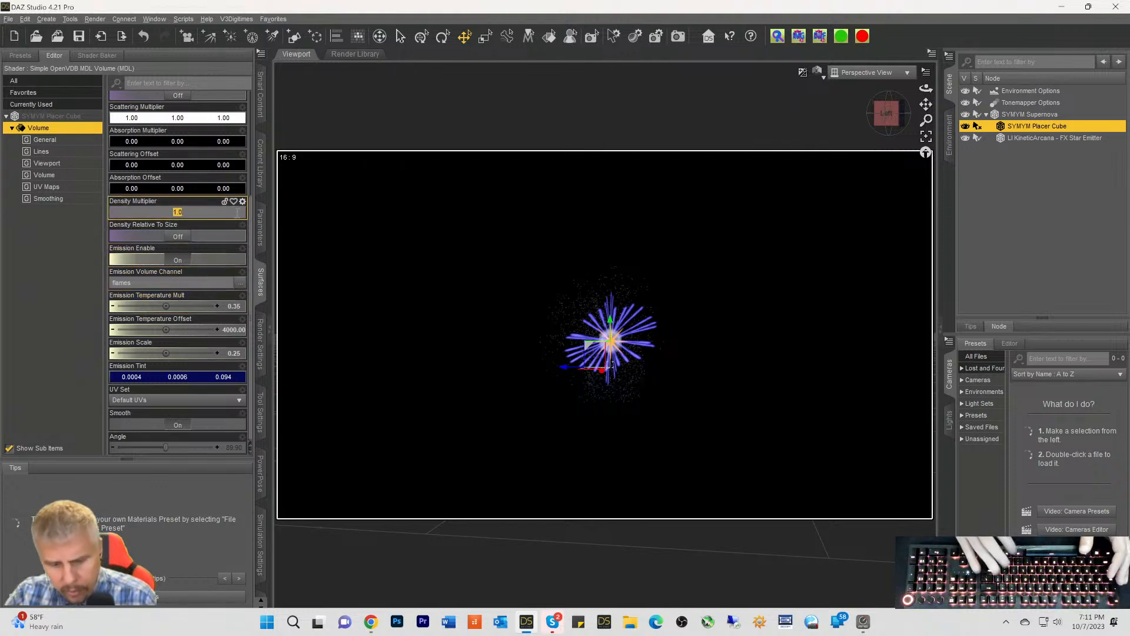
pyautogui.write('0.2')
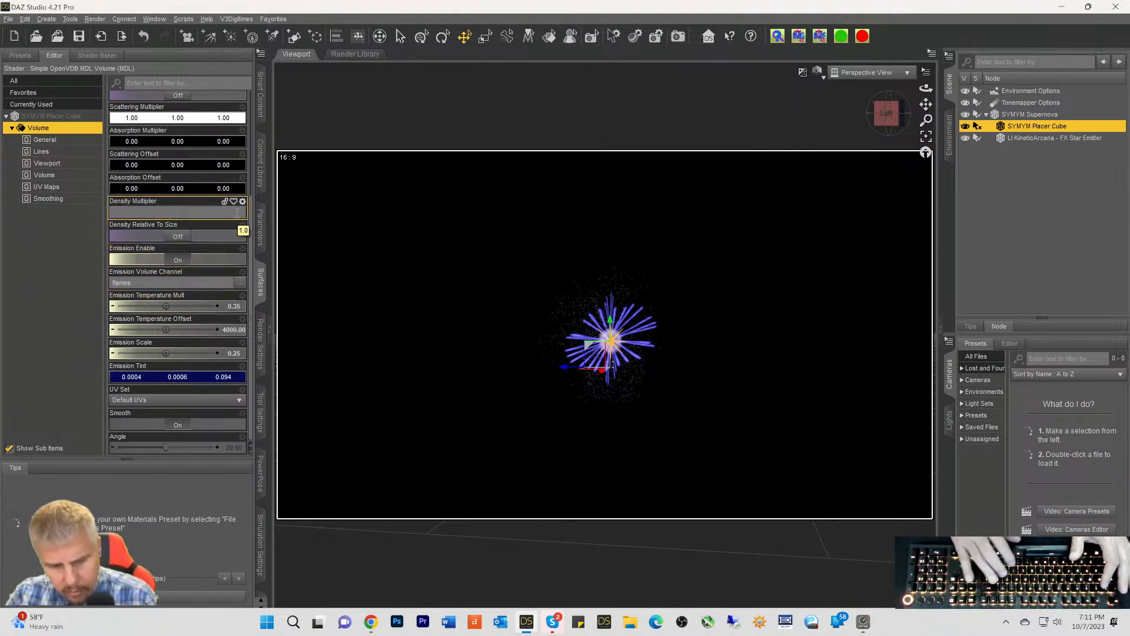
pyautogui.press('Return')
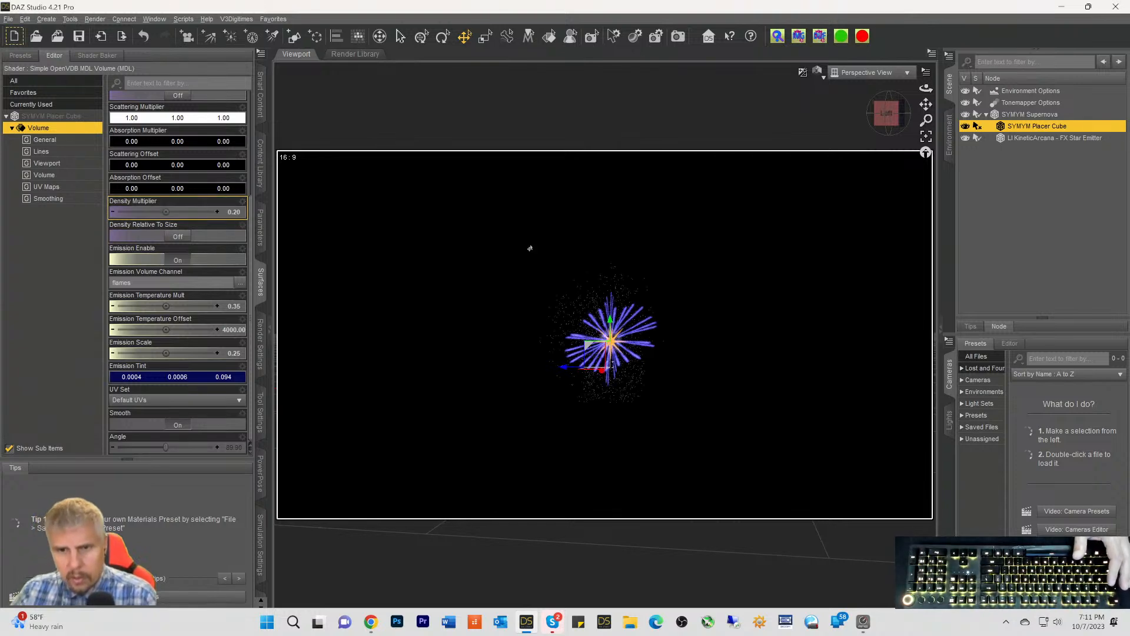
pyautogui.click(825, 328)
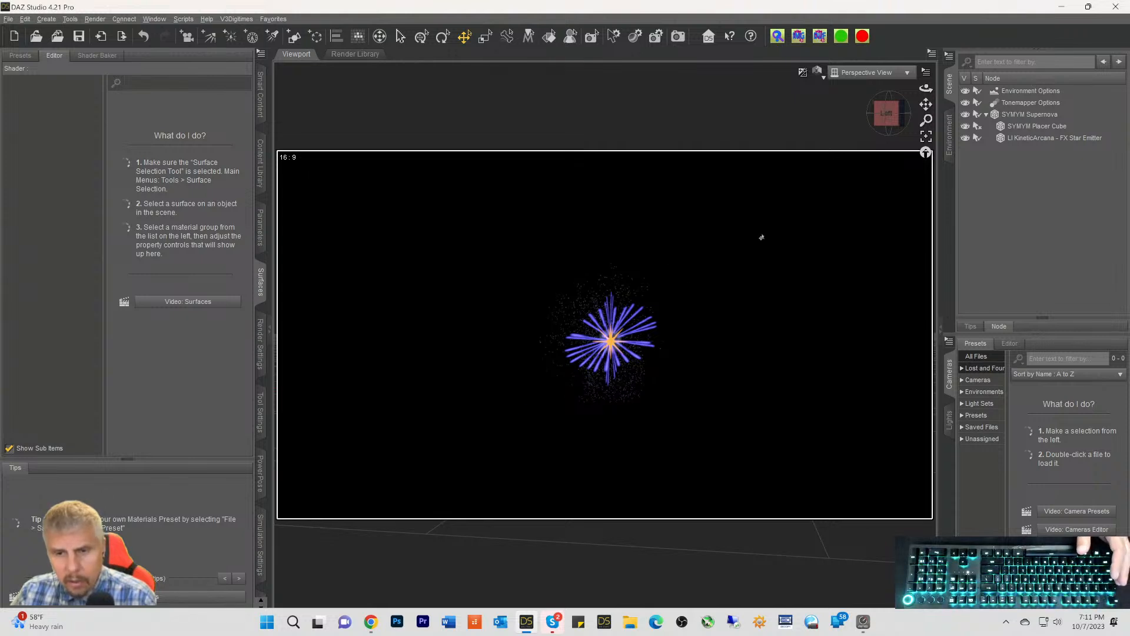
# Change the Glossy Color of the SYMYM Supernova's Particles surface to pure blue (0.00, 0.00, 1.00)
pyautogui.click(1020, 117)
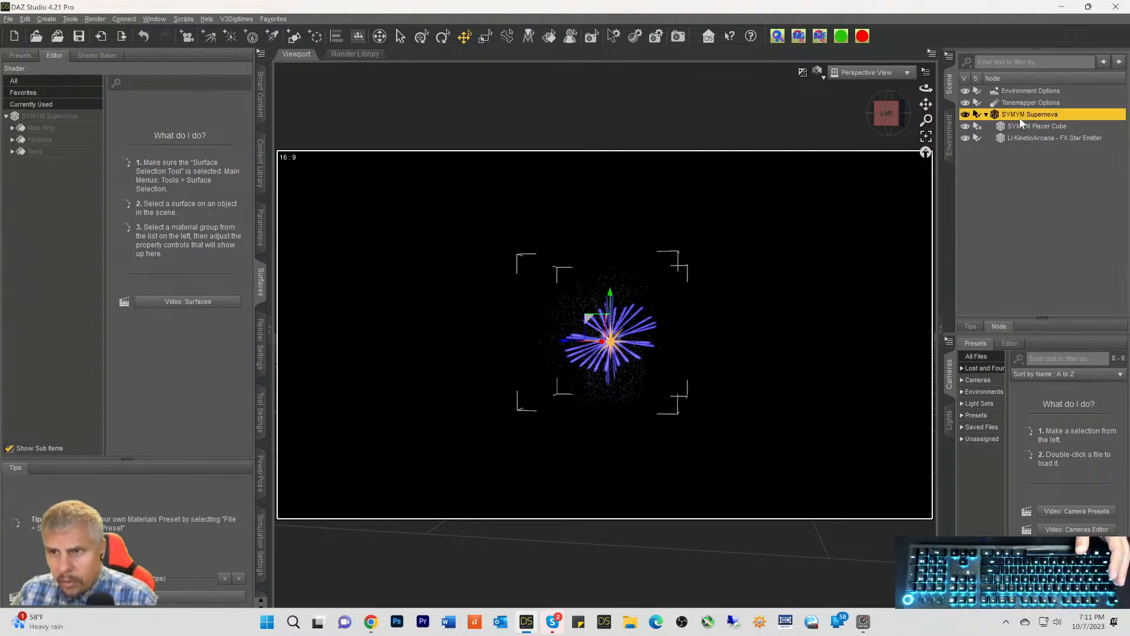
pyautogui.click(40, 140)
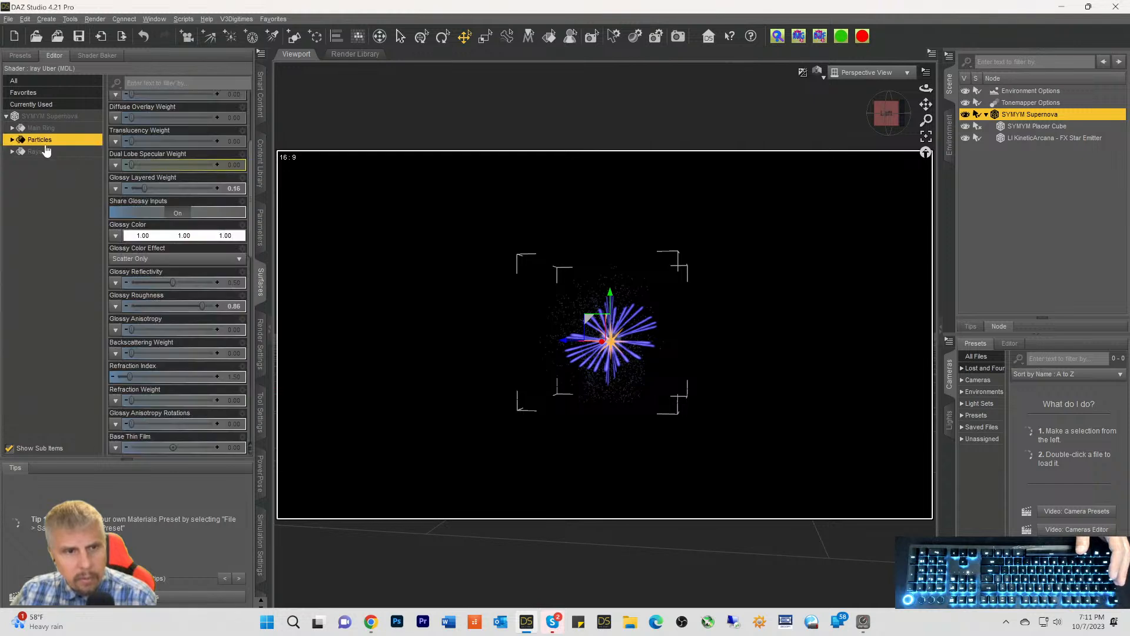
pyautogui.click(164, 236)
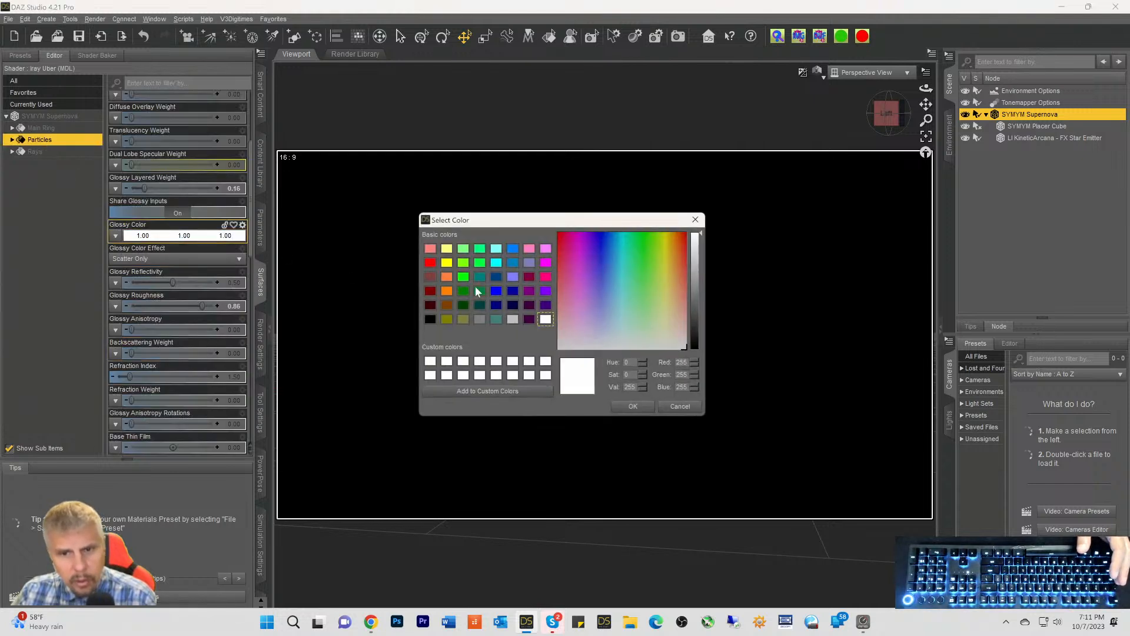
pyautogui.click(496, 289)
pyautogui.click(629, 405)
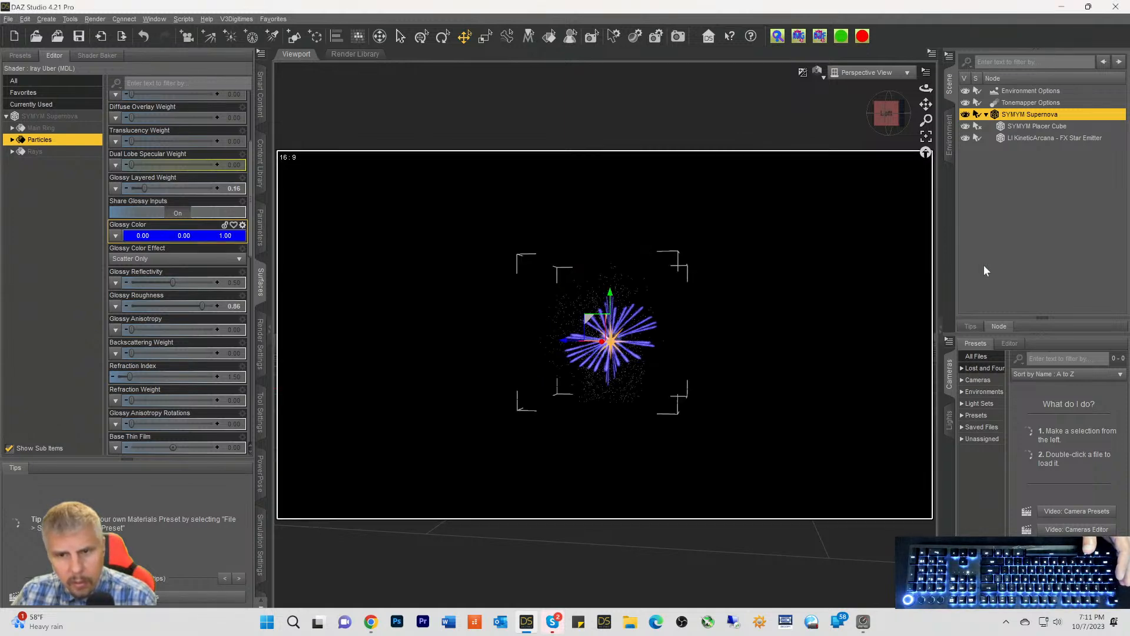
# Change the Base Color of the Particles surface to pure blue (0.00, 0.00, 1.00)
pyautogui.scroll(5, 165, 268)
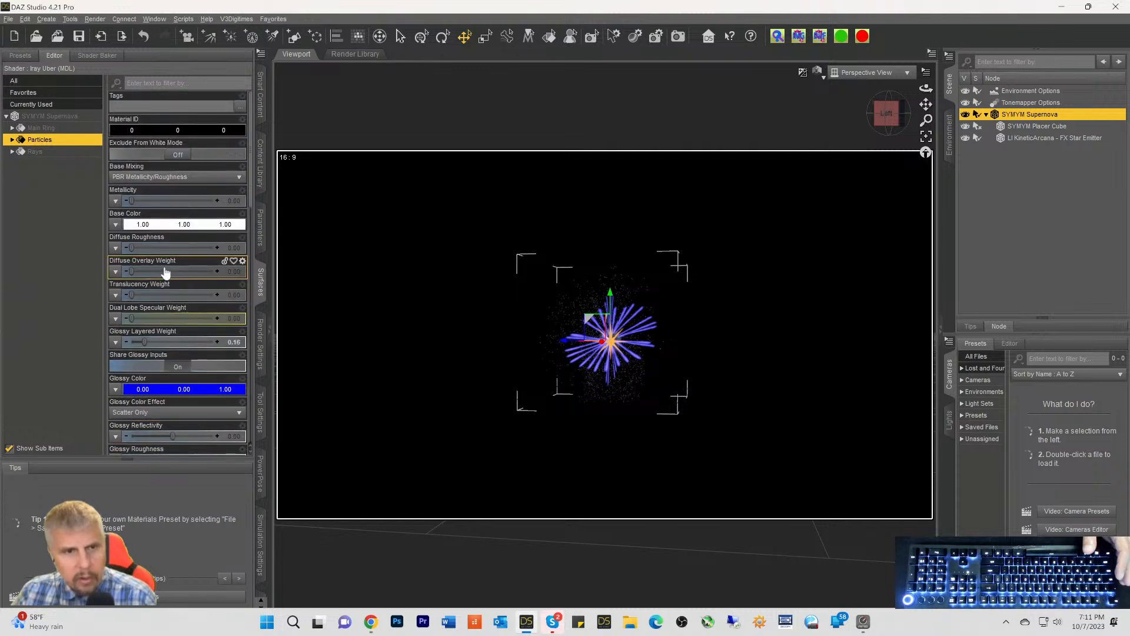
pyautogui.click(167, 228)
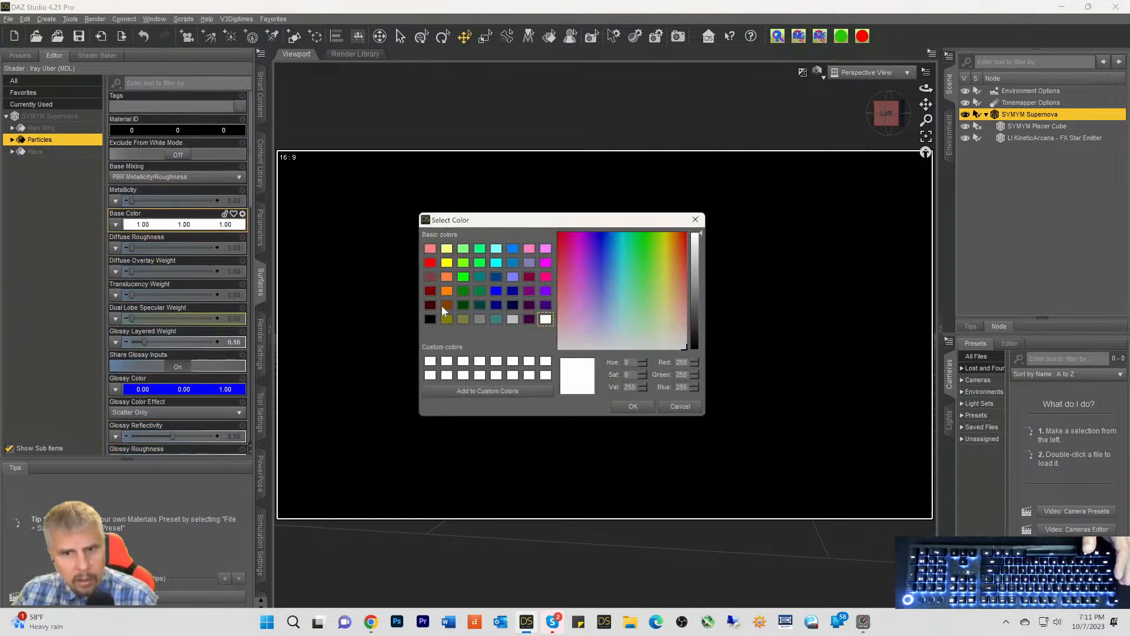
pyautogui.click(496, 291)
pyautogui.click(631, 407)
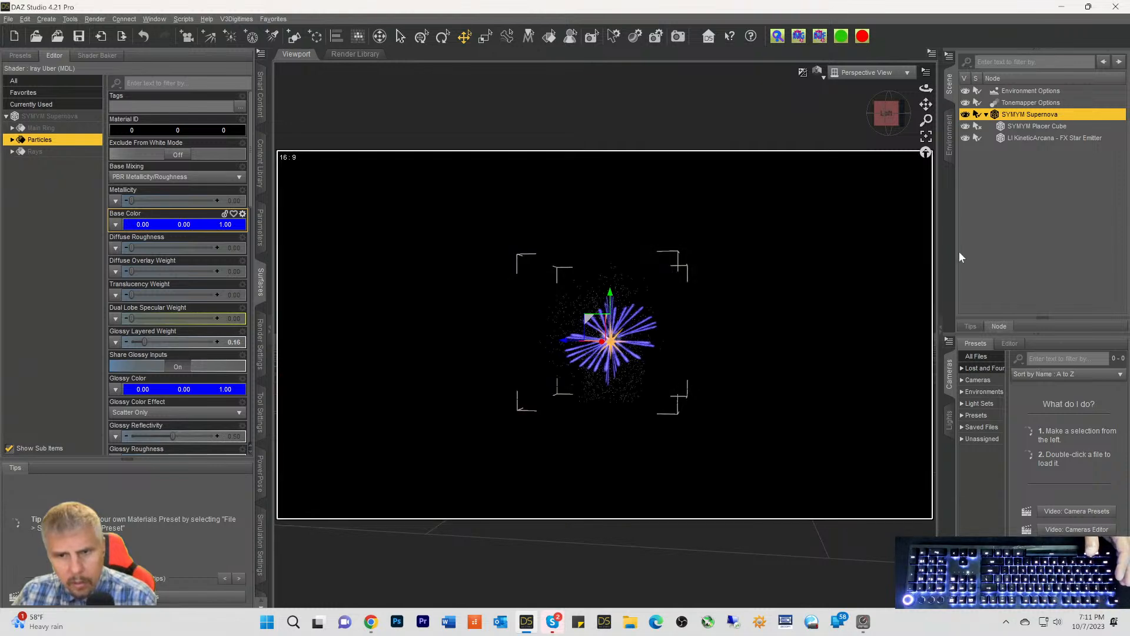
# Set the Particles surface's Luminance to 500 and its Cutout Opacity to 0.24
pyautogui.scroll(-10, 125, 327)
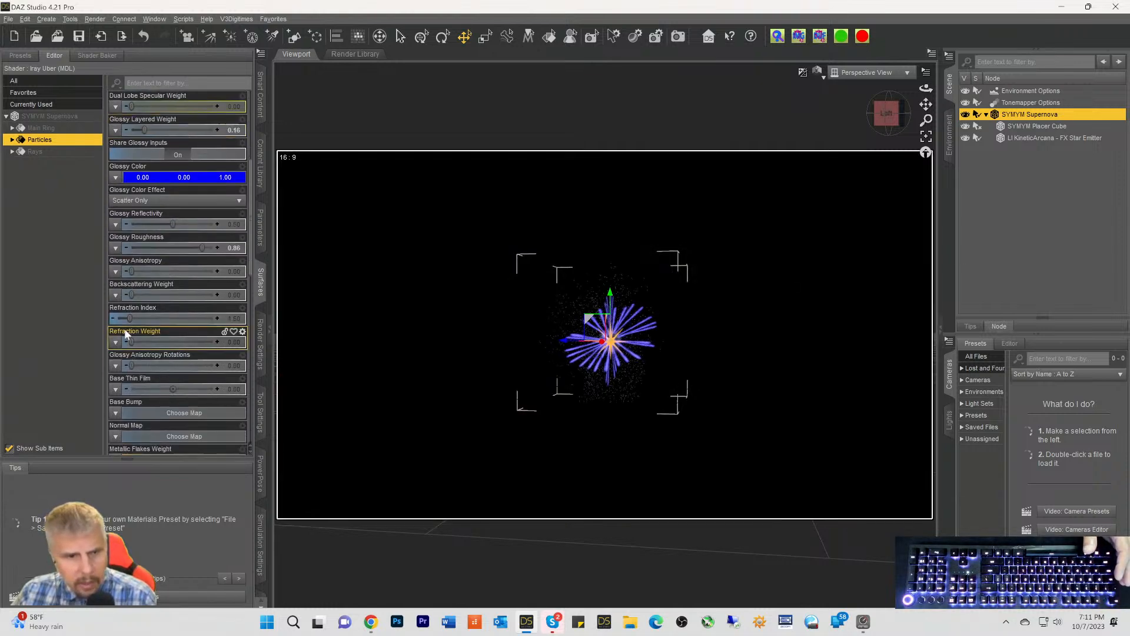
pyautogui.scroll(-5, 124, 328)
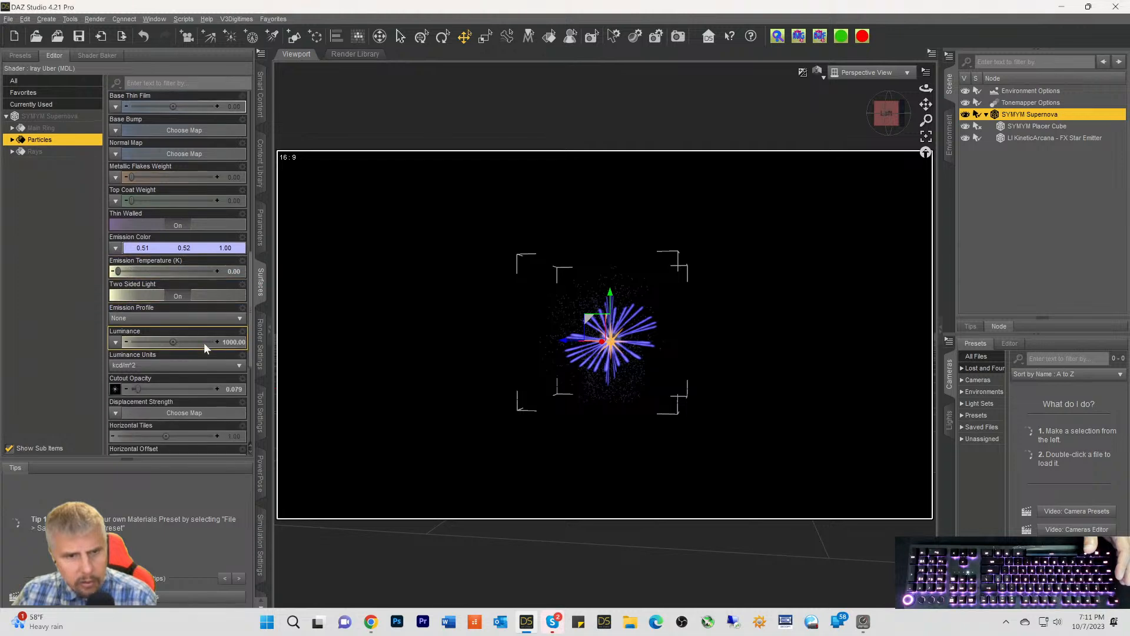
pyautogui.click(225, 345)
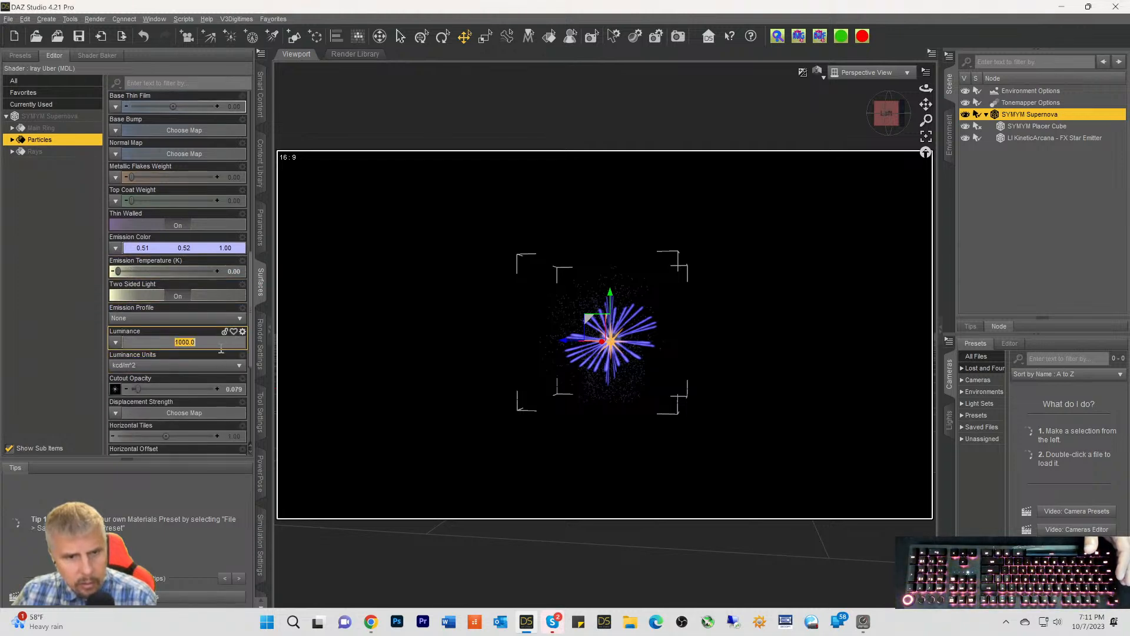
pyautogui.write('500')
pyautogui.press('Return')
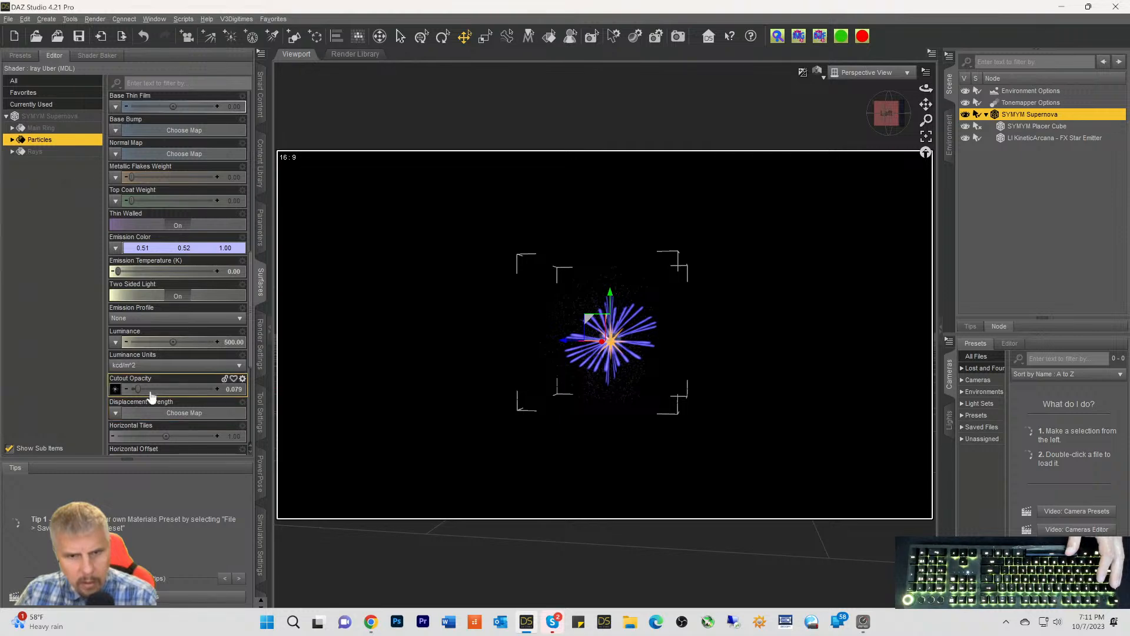
pyautogui.moveTo(138, 390); pyautogui.dragTo(150, 391)
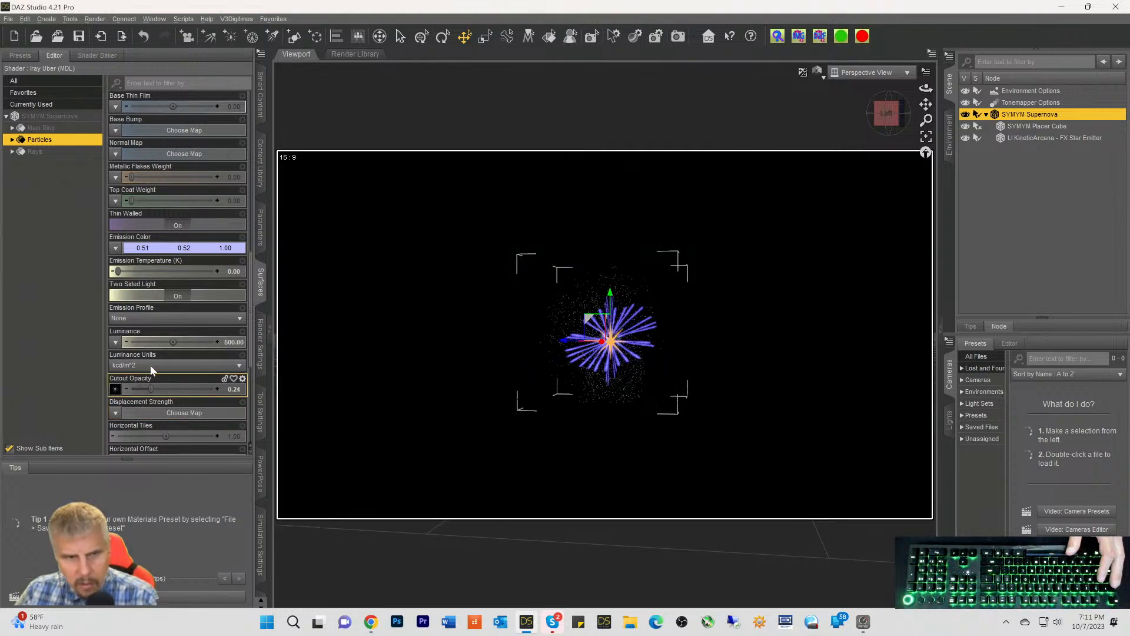
# Set the Particles surface's Emission Color to pure blue (0.00, 0.00, 1.00) and its Cutout Opacity to 1.00, and deselect the supernova
pyautogui.click(165, 244)
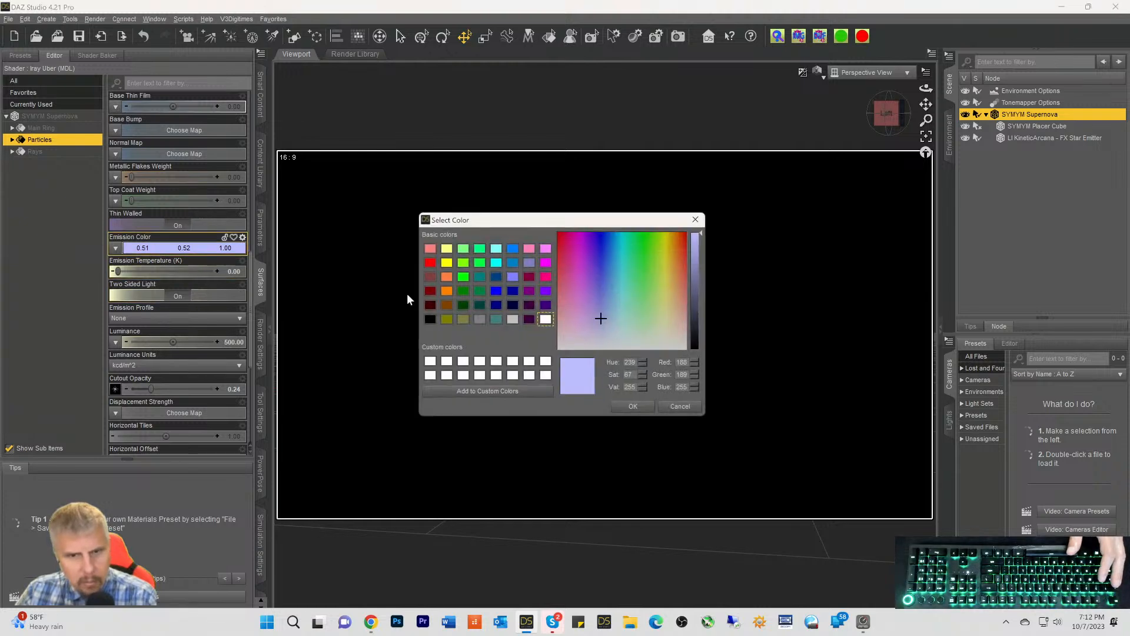
pyautogui.click(495, 290)
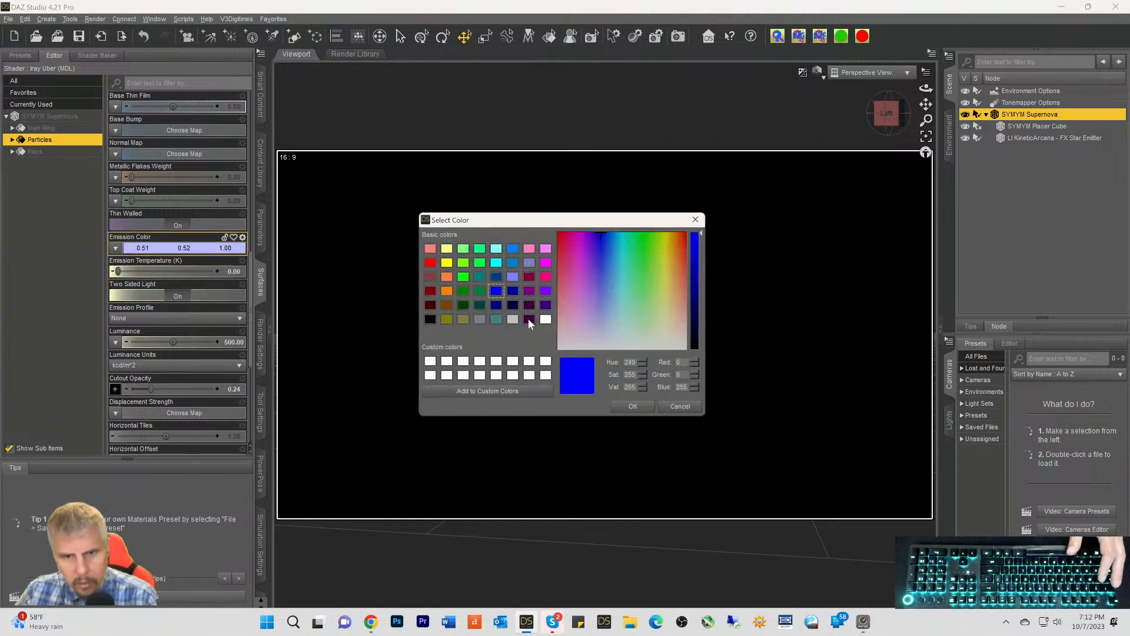
pyautogui.click(634, 407)
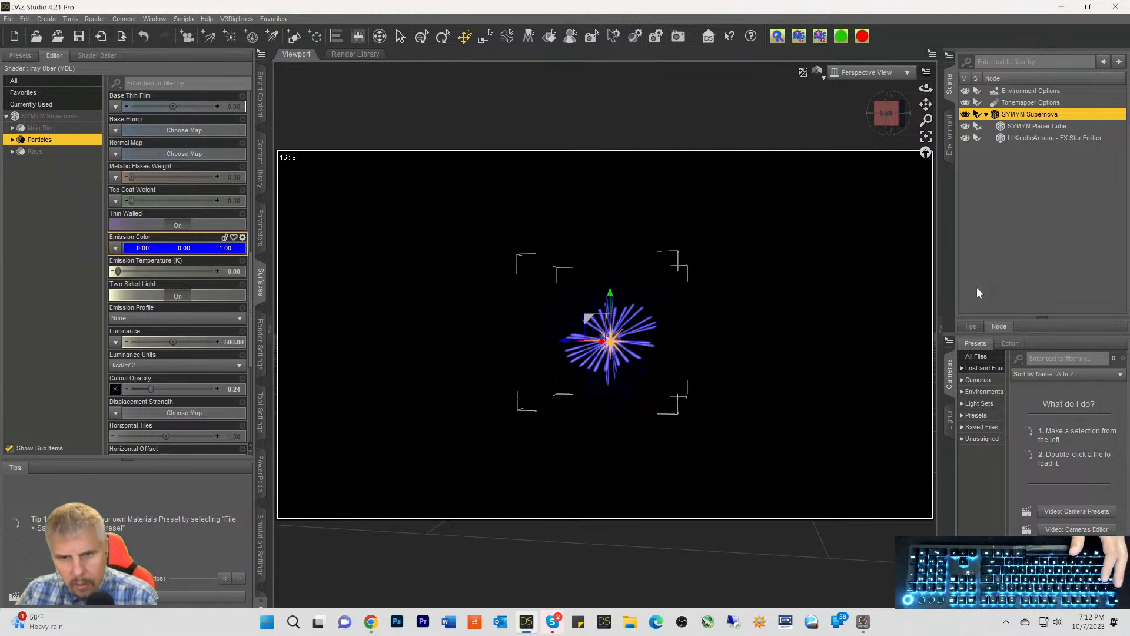
pyautogui.moveTo(151, 389); pyautogui.dragTo(230, 389)
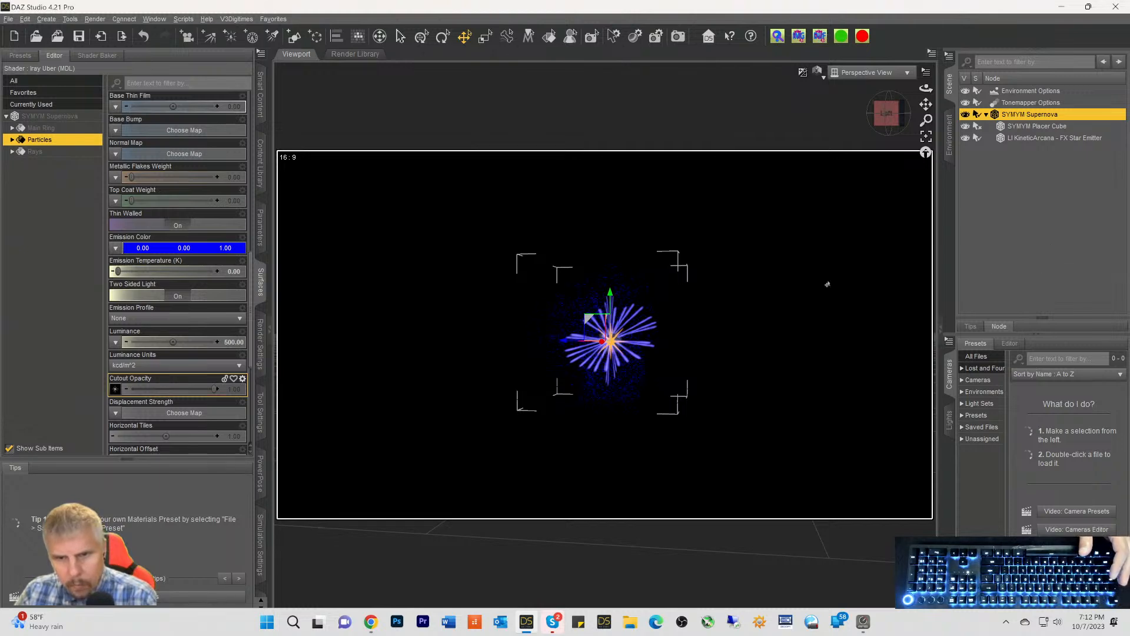
pyautogui.click(827, 284)
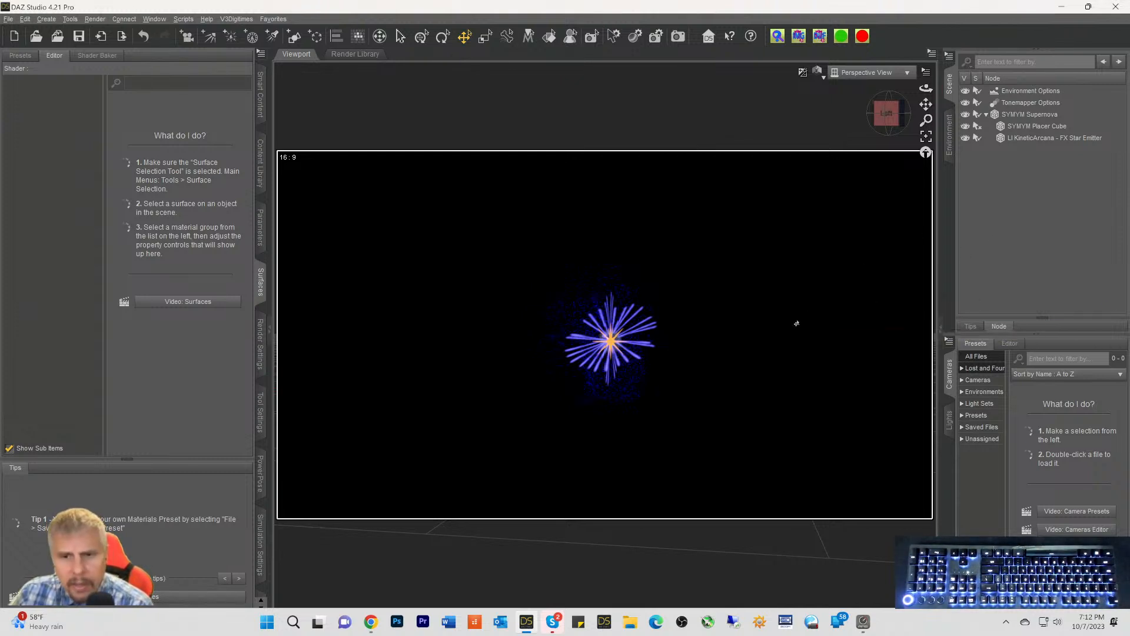
pyautogui.scroll(3, 796, 324)
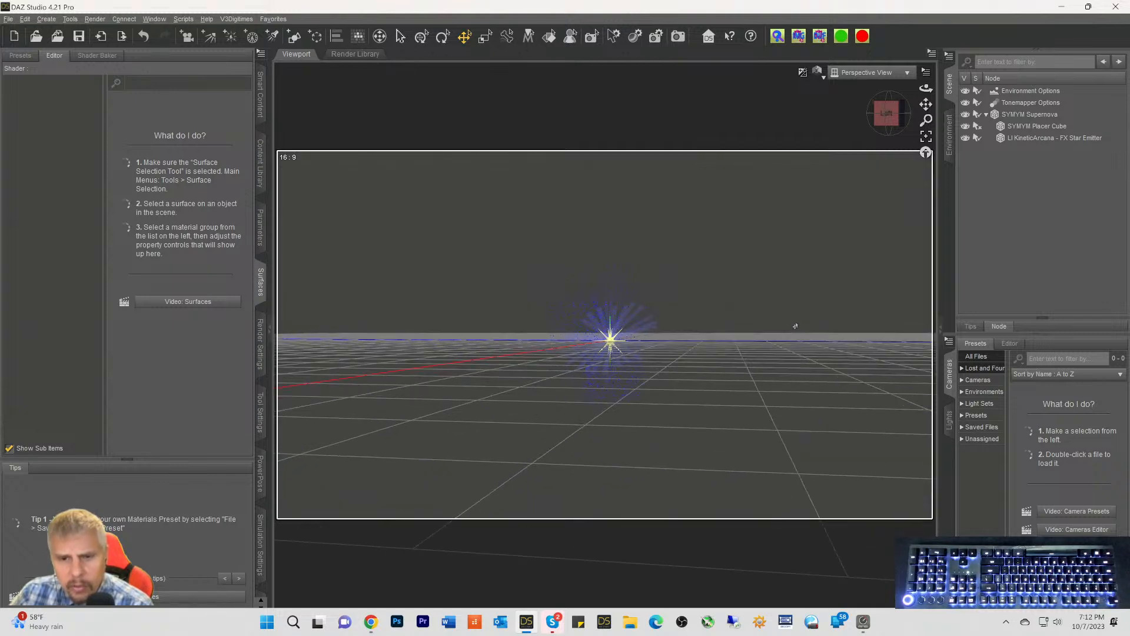
pyautogui.scroll(3, 795, 327)
pyautogui.scroll(3, 795, 328)
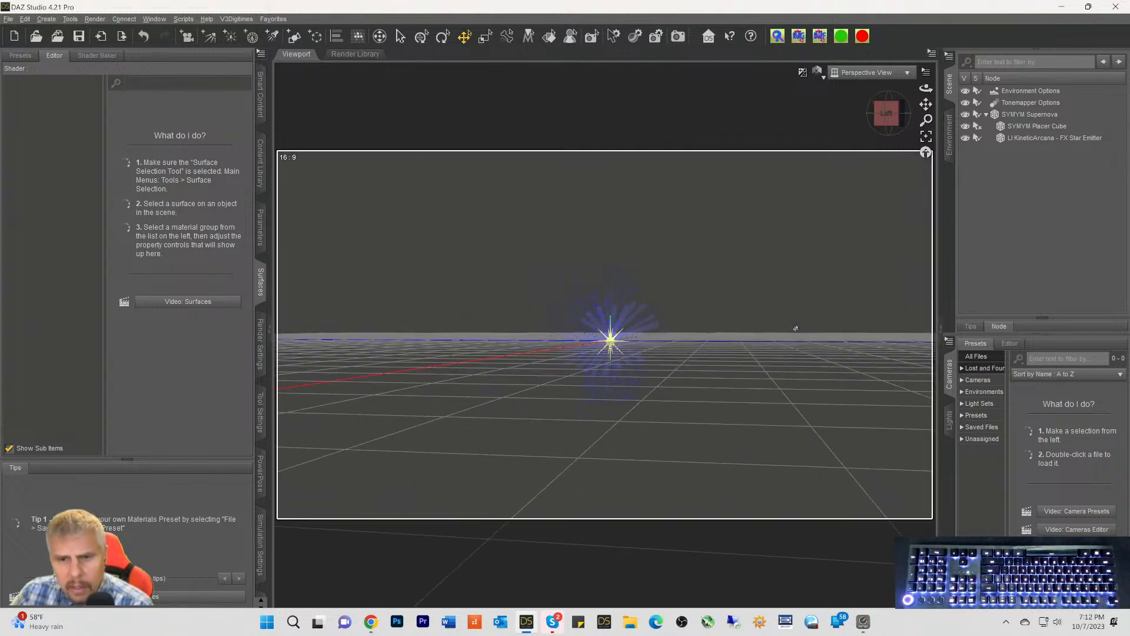
pyautogui.scroll(3, 796, 328)
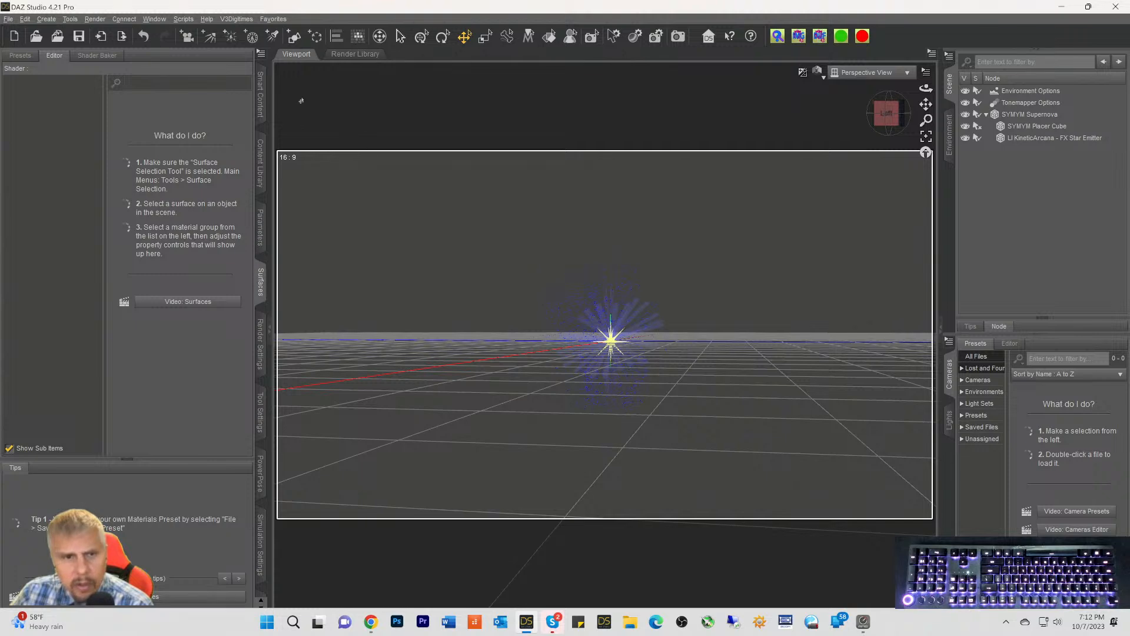
# Open the SY Mysterious Magic VDB product in Smart Content and look through all of its props
pyautogui.click(261, 95)
pyautogui.click(42, 56)
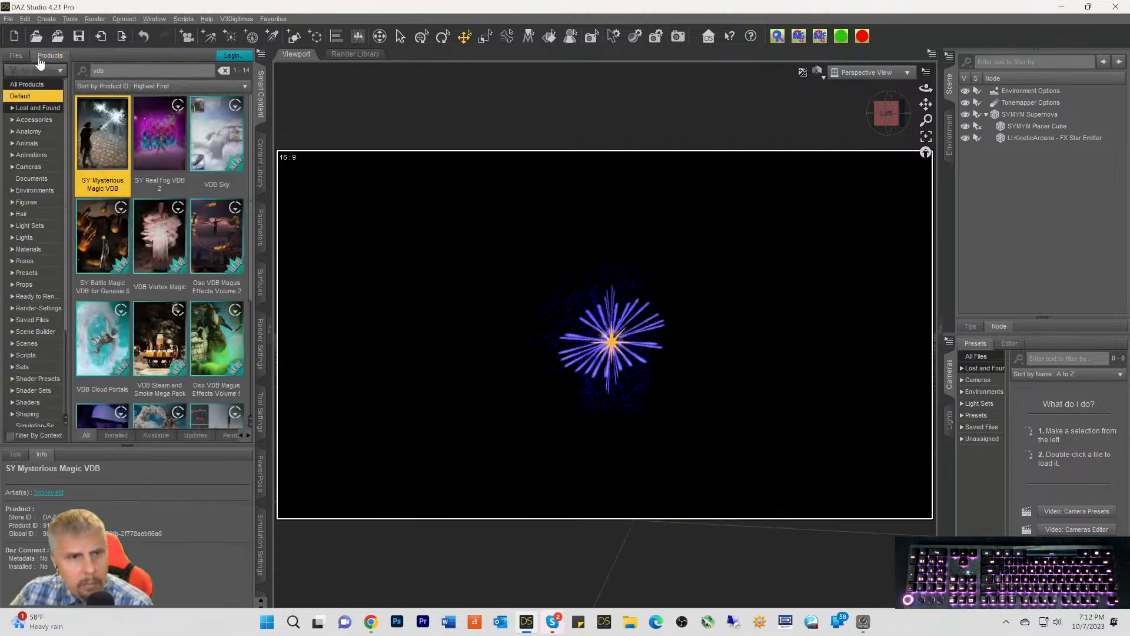
pyautogui.doubleClick(104, 120)
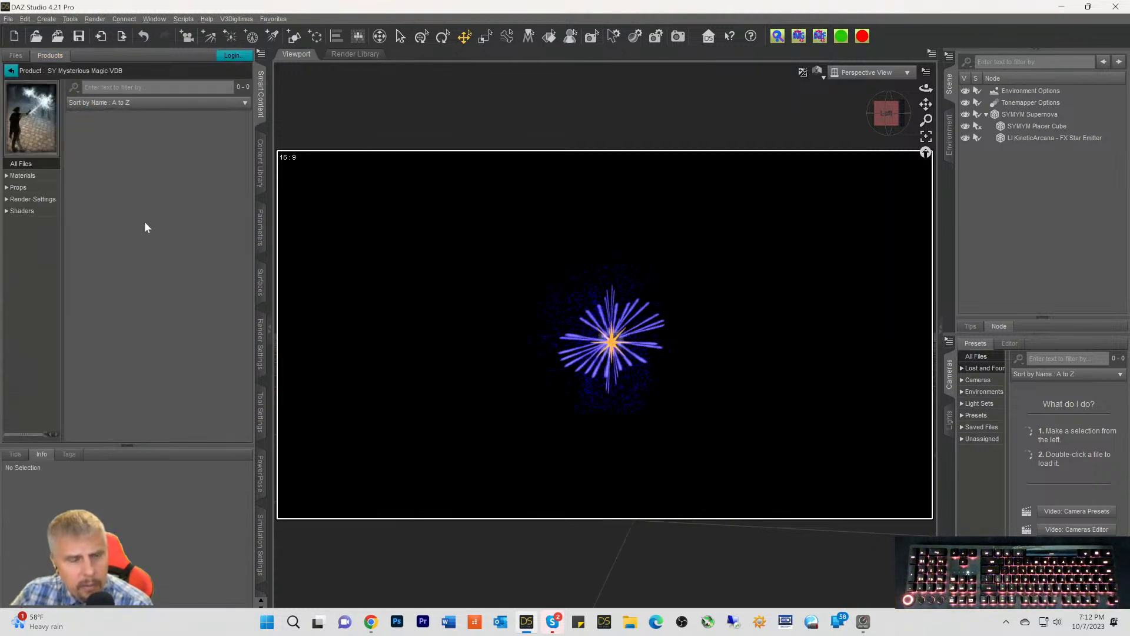
pyautogui.click(18, 187)
pyautogui.scroll(-5, 118, 317)
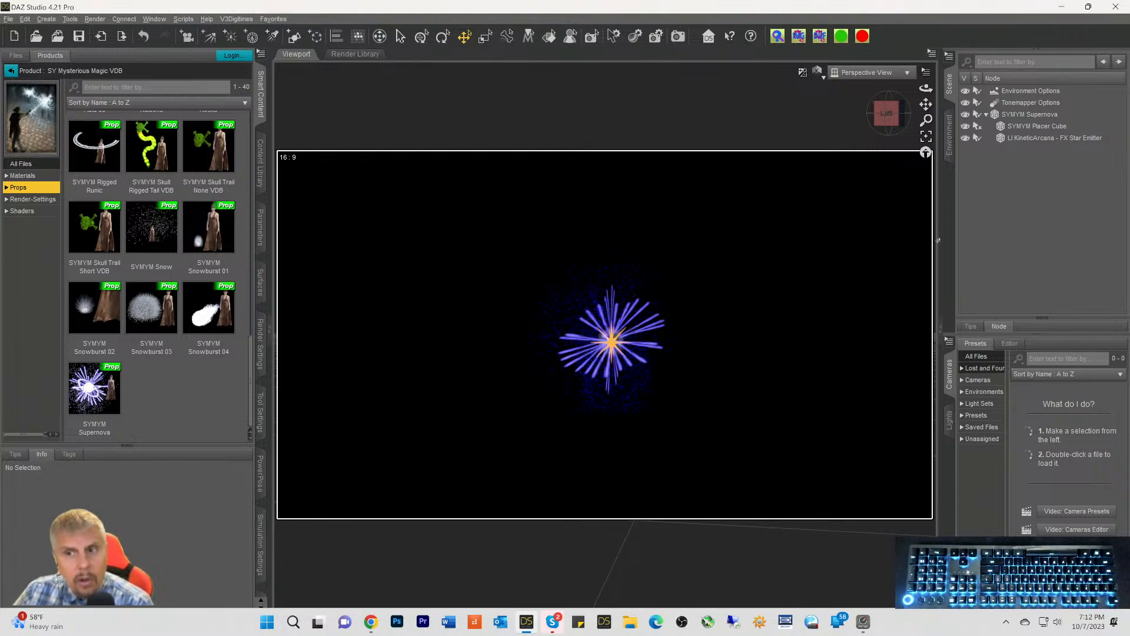
pyautogui.scroll(8, 174, 310)
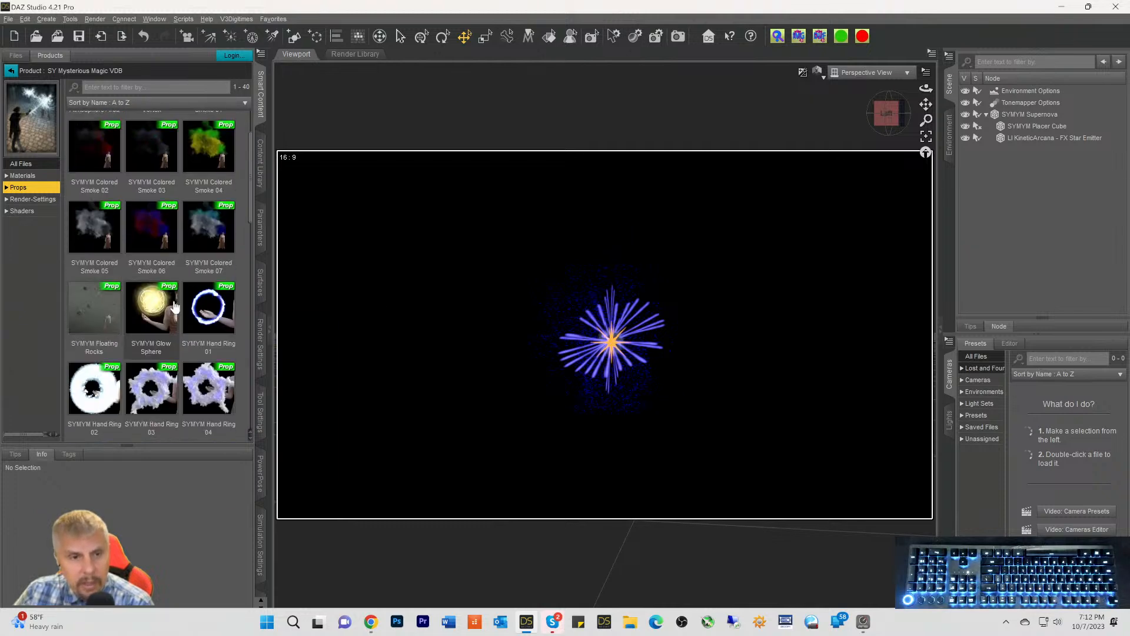
pyautogui.scroll(-5, 174, 310)
pyautogui.scroll(10, 147, 266)
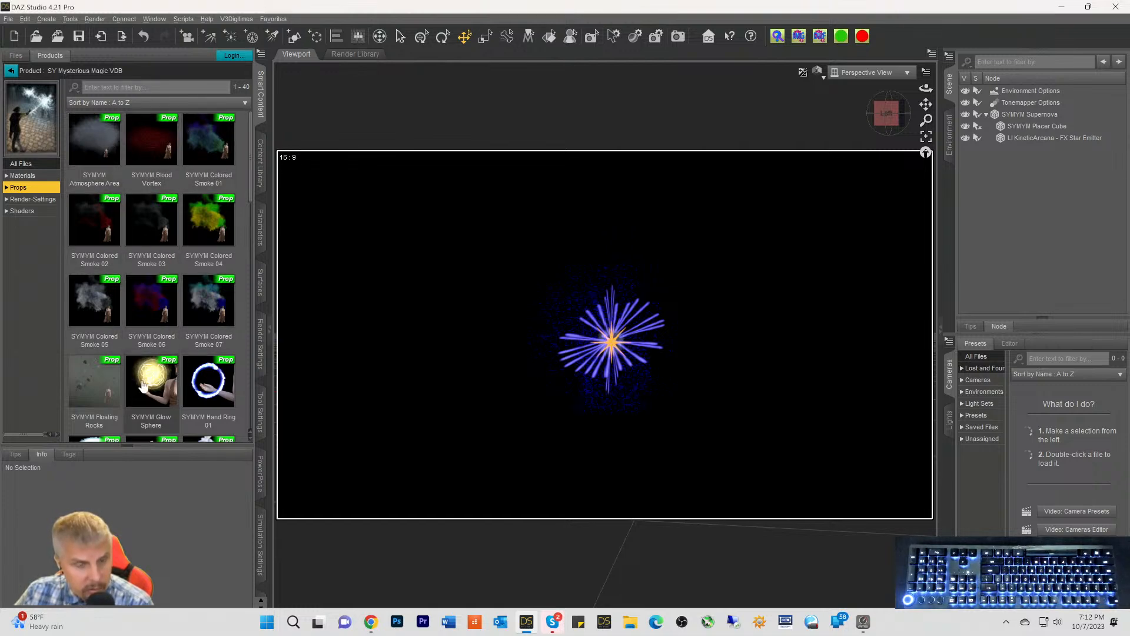
pyautogui.scroll(-5, 142, 385)
pyautogui.scroll(-5, 149, 223)
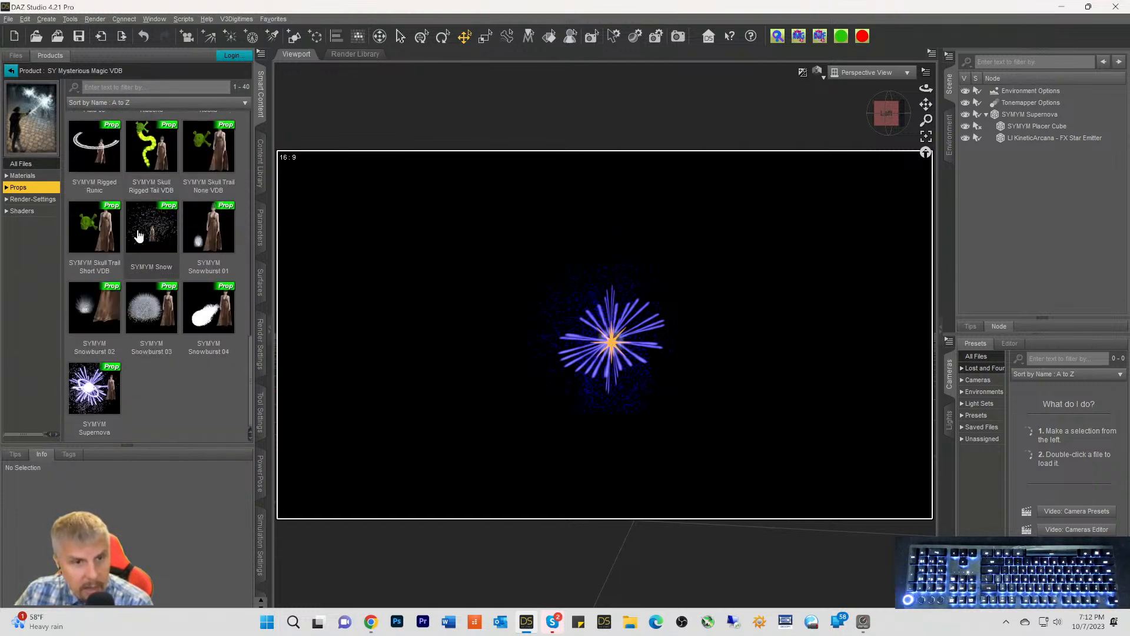
pyautogui.scroll(5, 94, 176)
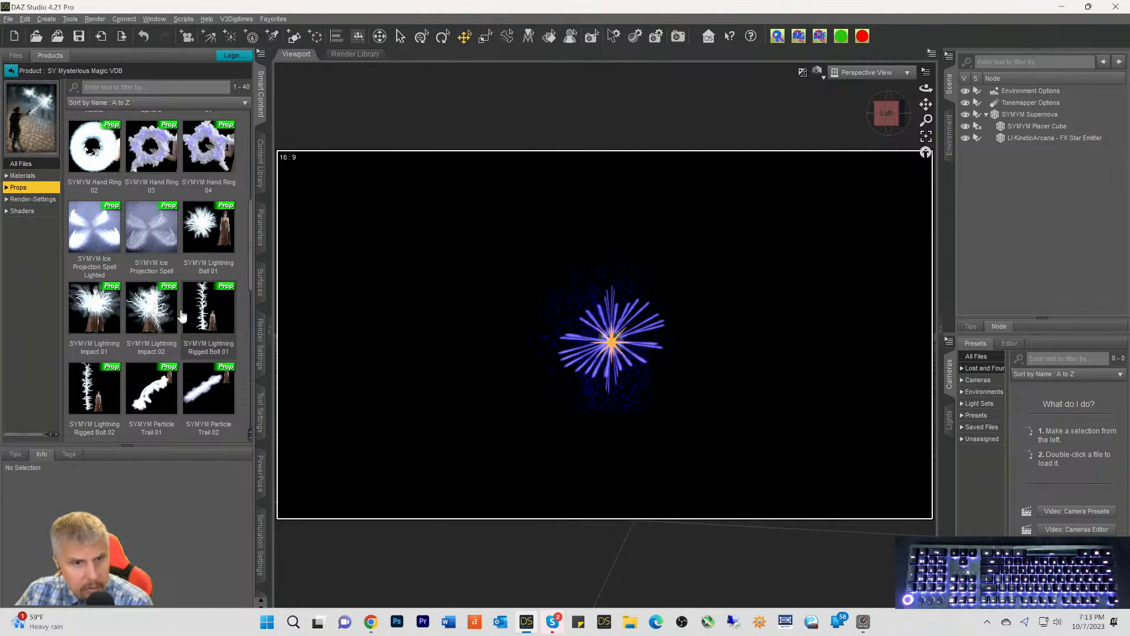
pyautogui.scroll(3, 178, 319)
pyautogui.scroll(-5, 178, 318)
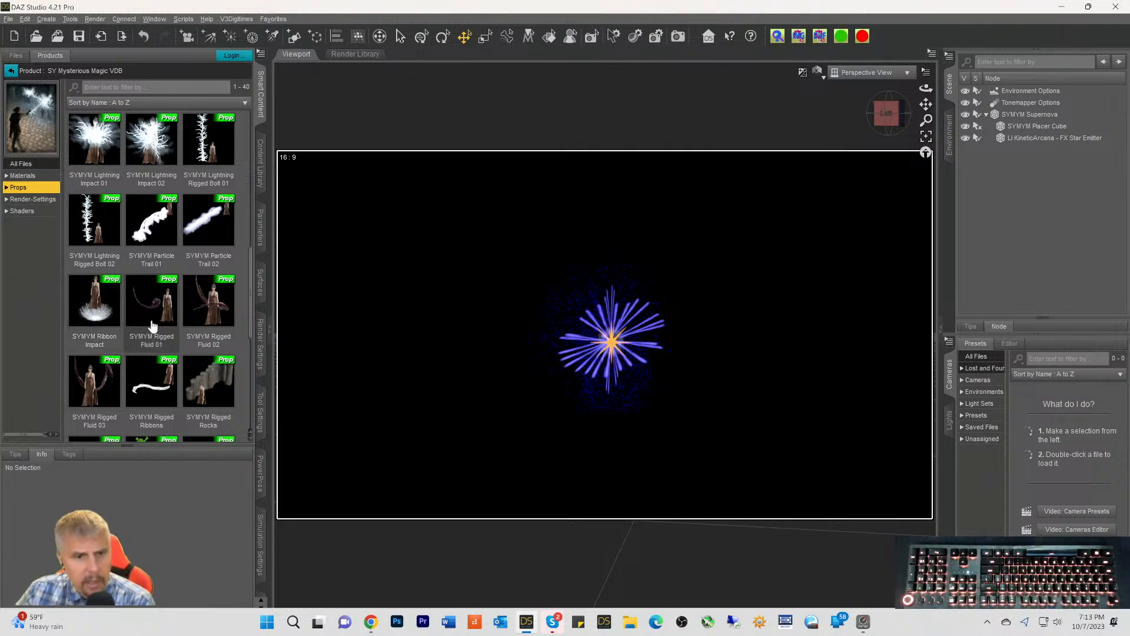
pyautogui.scroll(-4, 148, 328)
pyautogui.scroll(10, 147, 329)
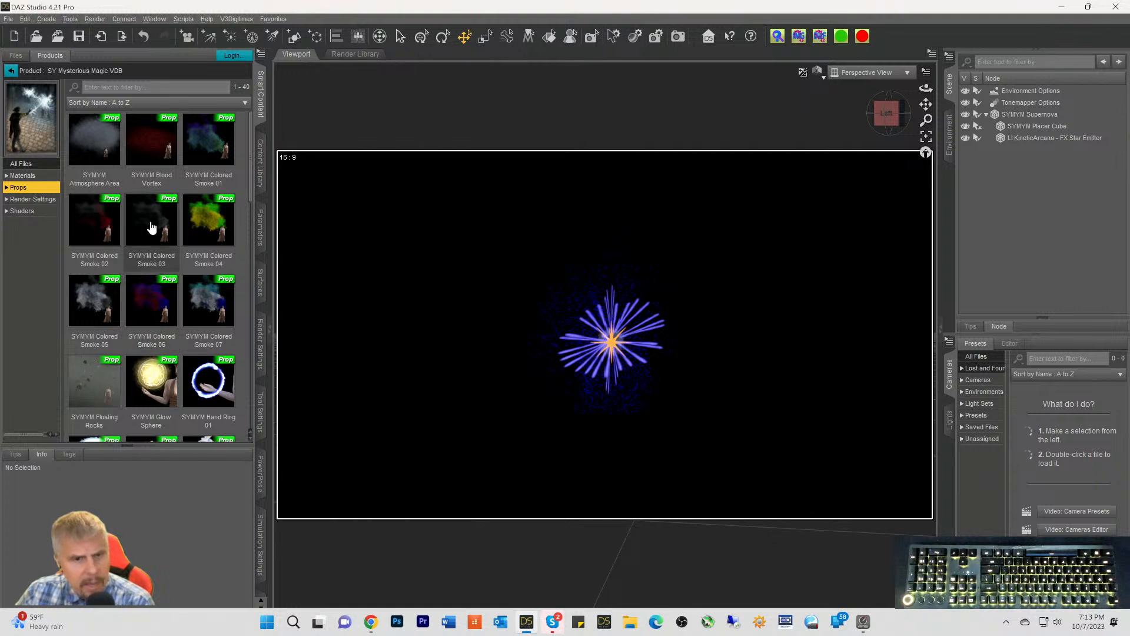
# Load the SYMYM Rigged Runic prop from the product's props and take the viewport out of the rendered preview
pyautogui.scroll(-10, 151, 229)
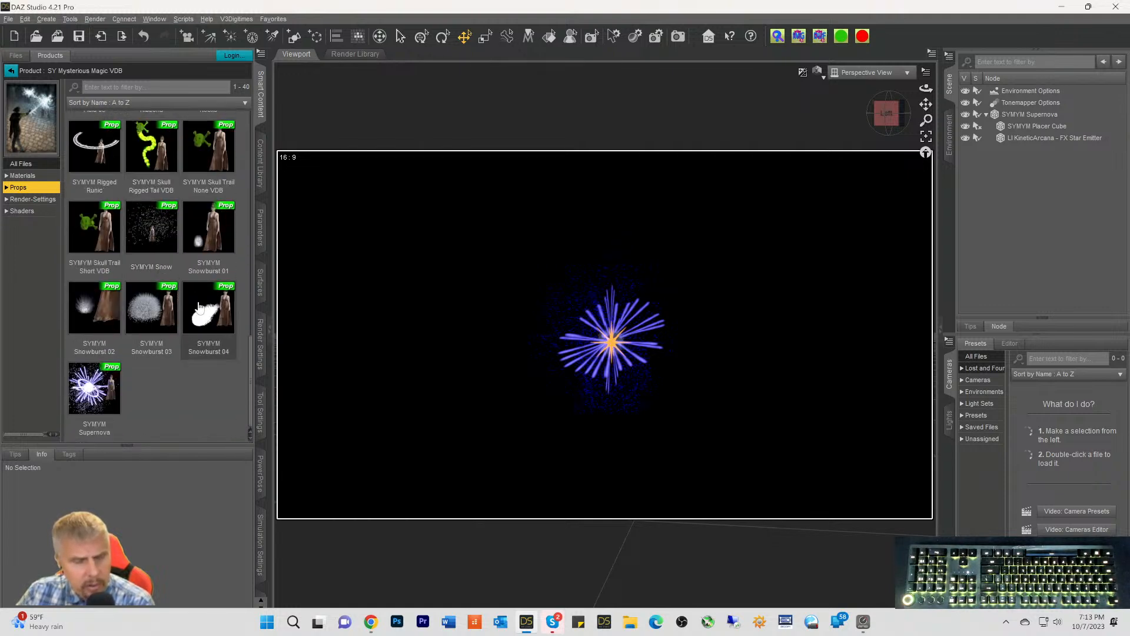
pyautogui.moveTo(234, 320)
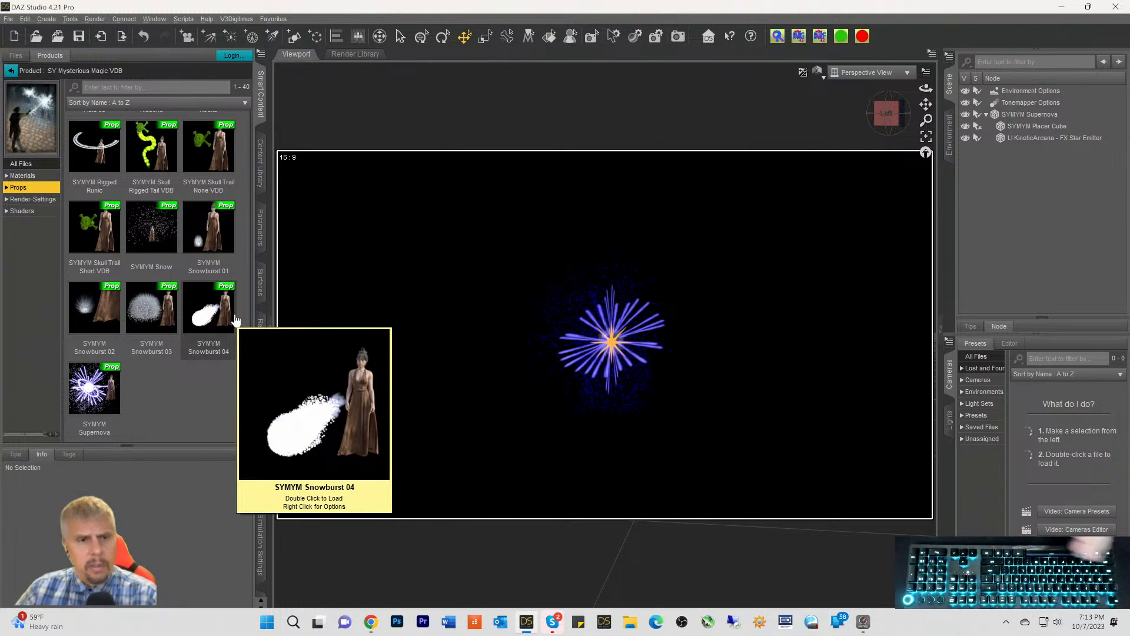
pyautogui.click(86, 165)
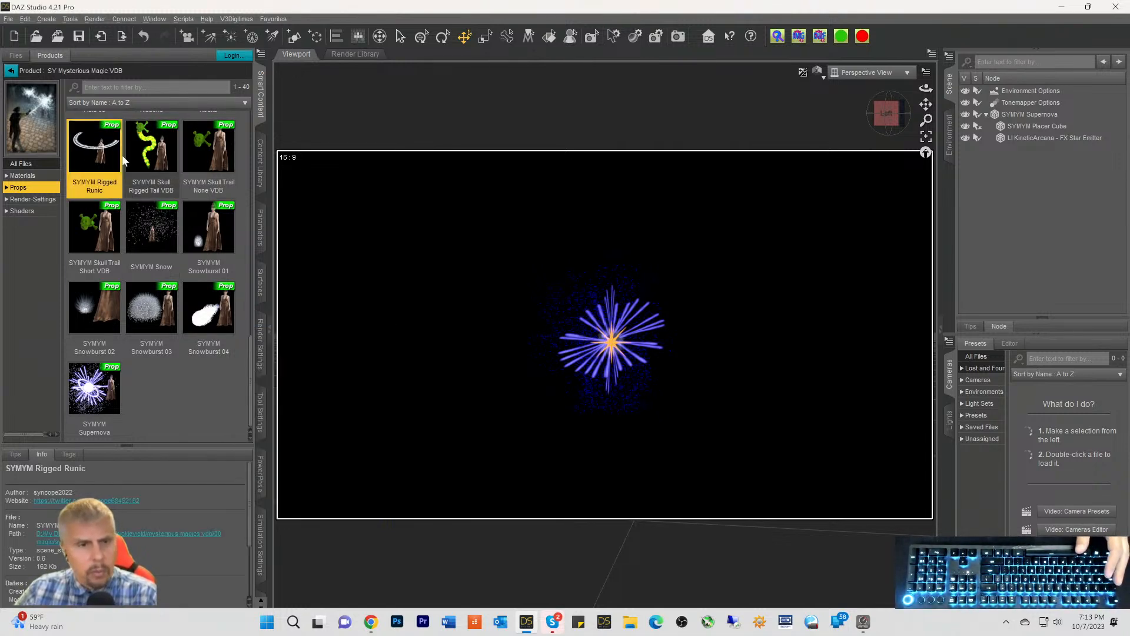
pyautogui.doubleClick(93, 154)
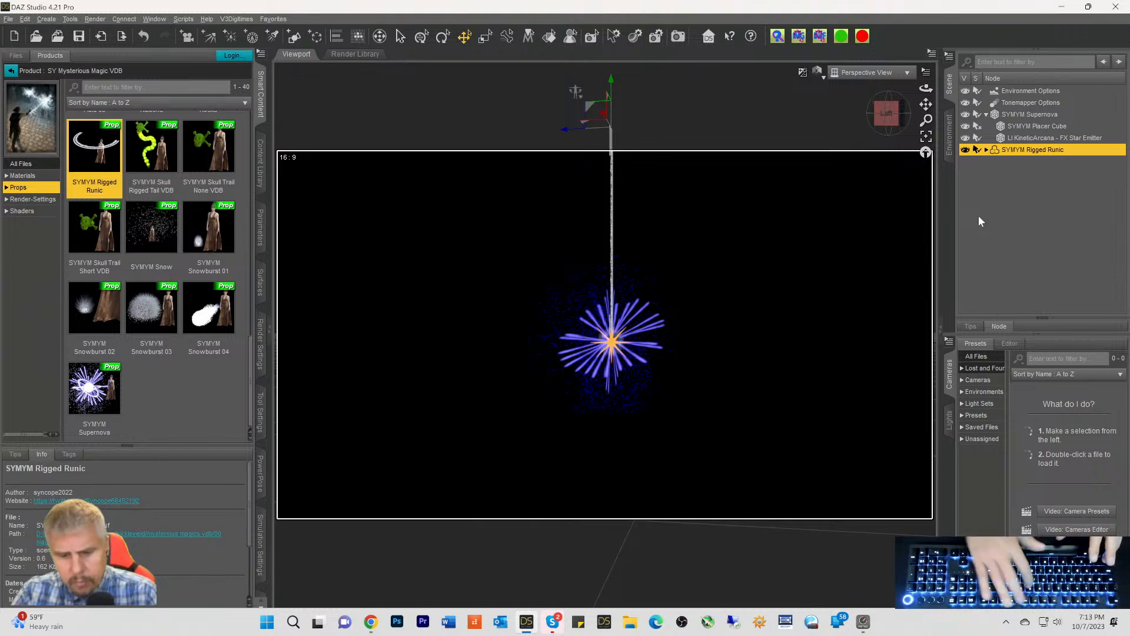
pyautogui.hotkey('ctrl', '9')
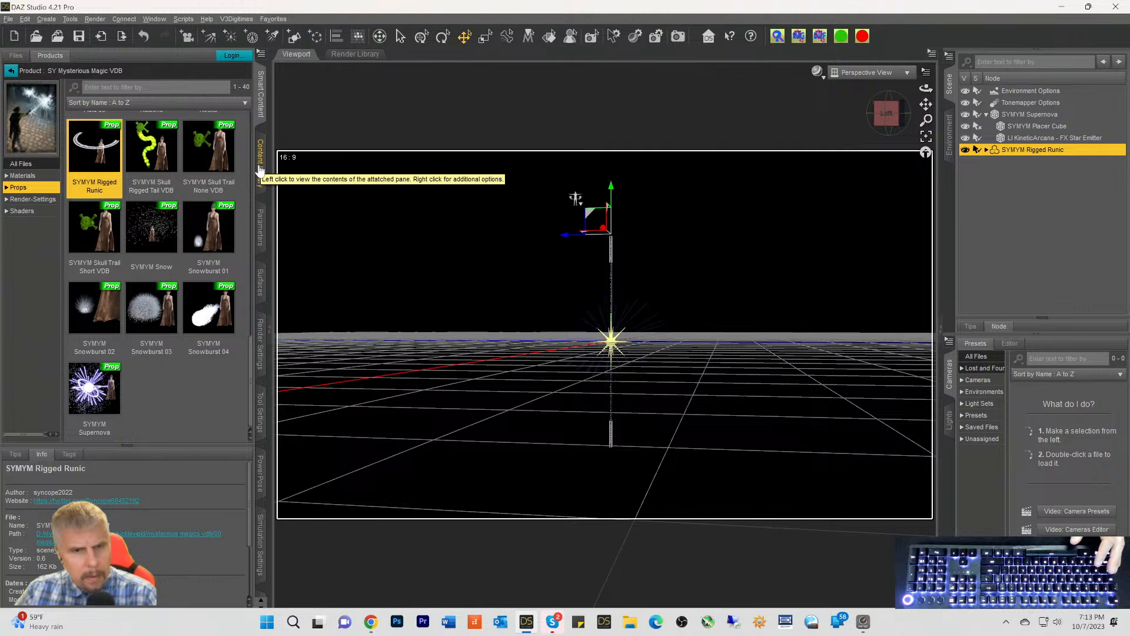
# Set the Rigged Runic's Arc Pose to 100%
pyautogui.click(260, 232)
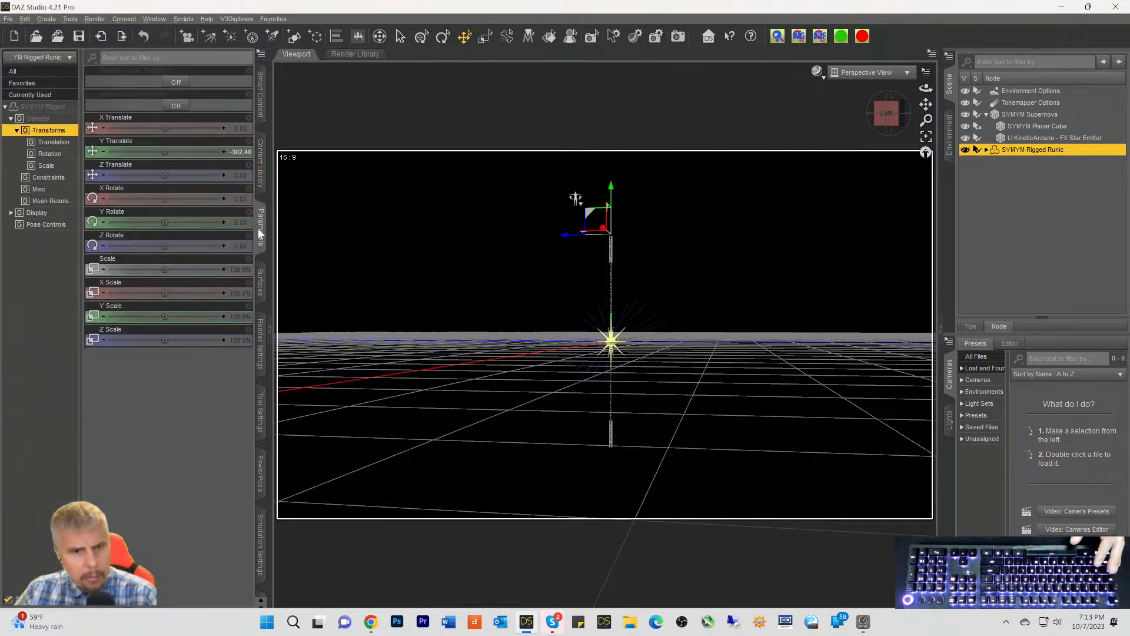
pyautogui.click(44, 110)
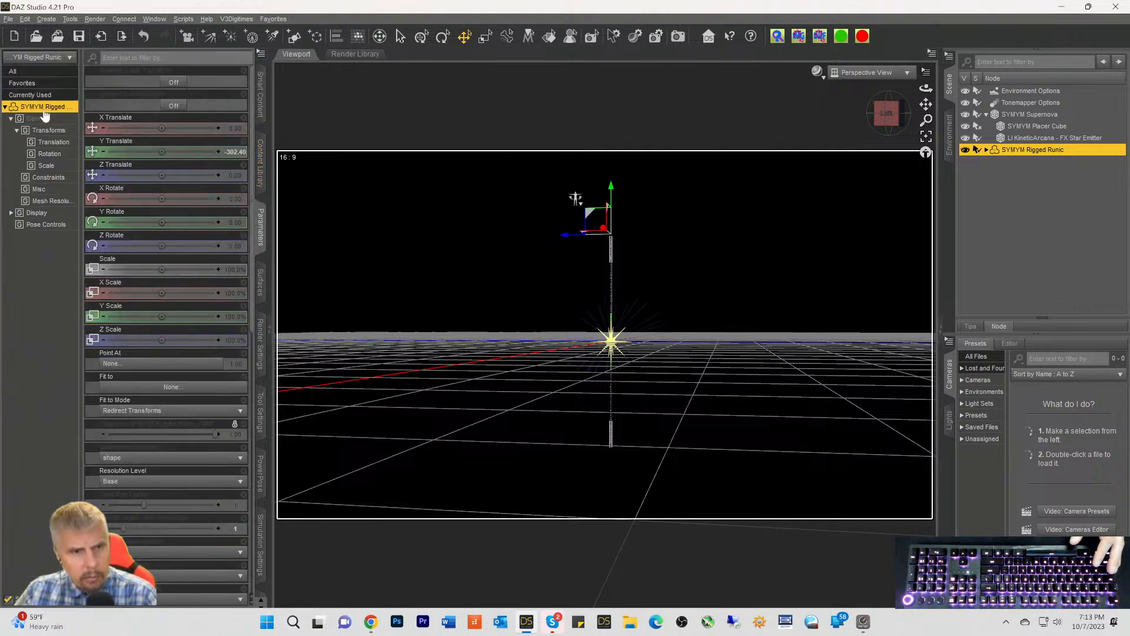
pyautogui.scroll(-10, 153, 484)
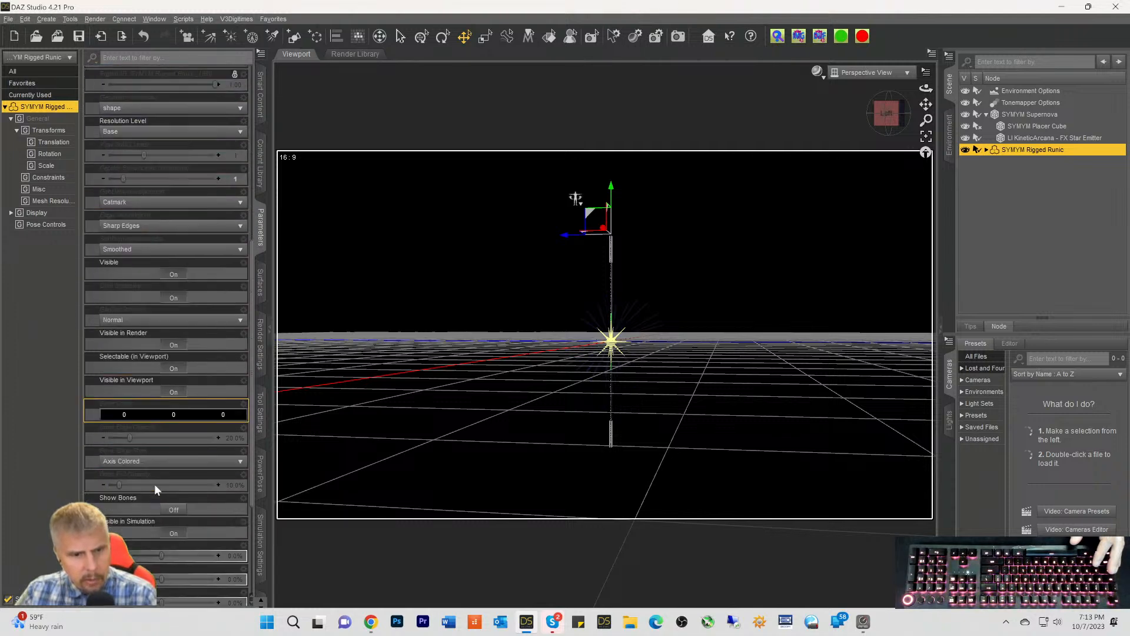
pyautogui.moveTo(160, 386); pyautogui.dragTo(250, 402)
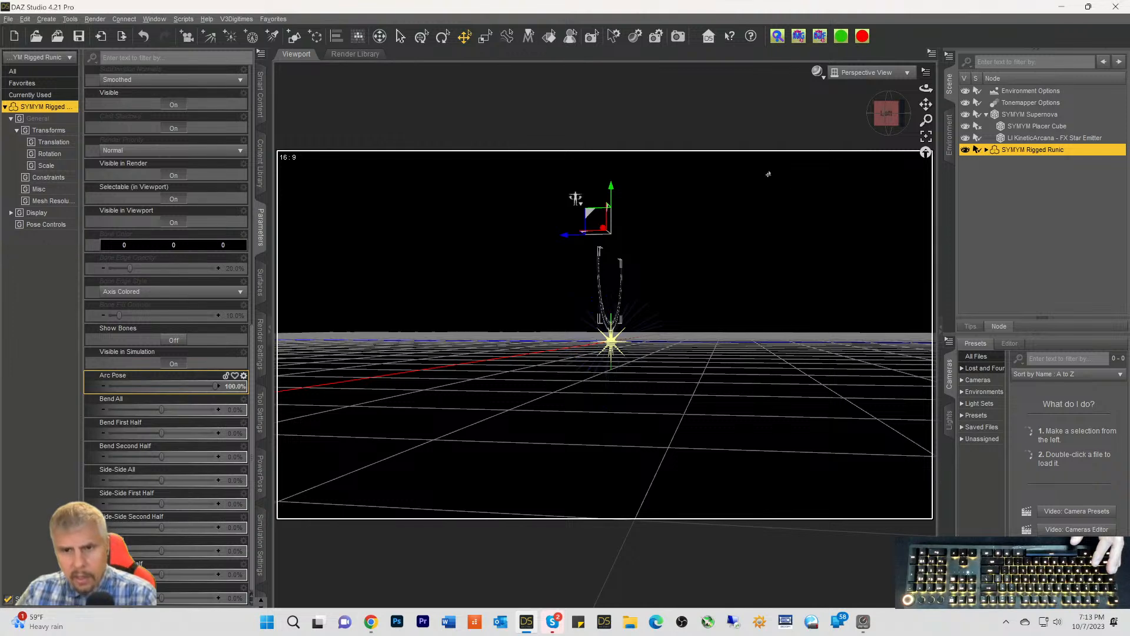
# Rotate the runic arc so it faces the view and move it straight down until it hangs below the star
pyautogui.click(441, 37)
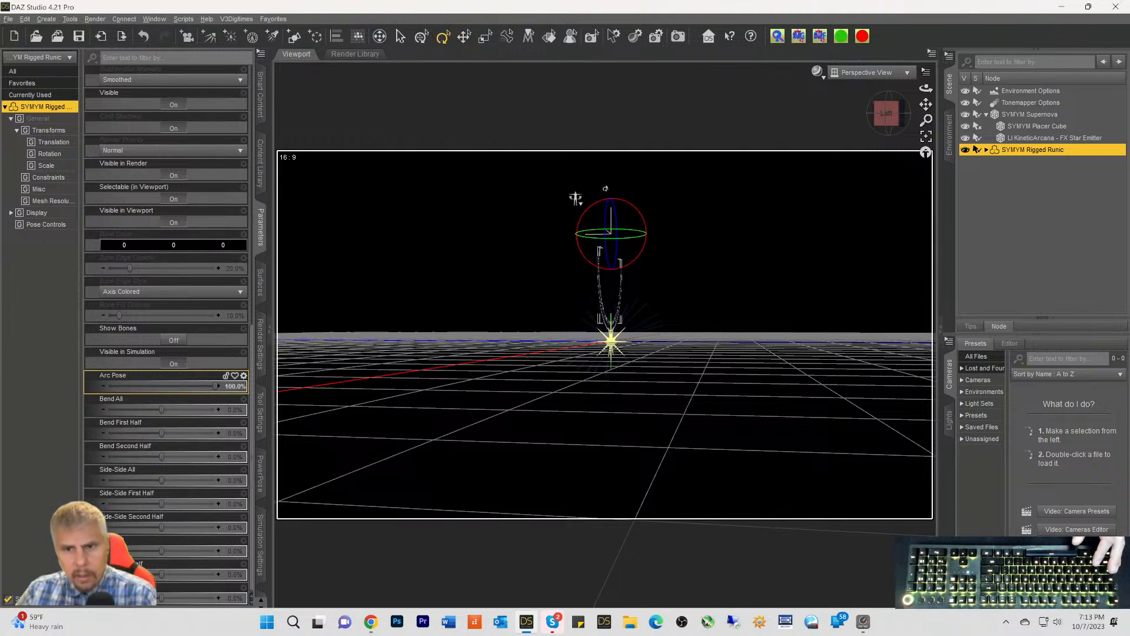
pyautogui.moveTo(626, 239); pyautogui.dragTo(588, 242)
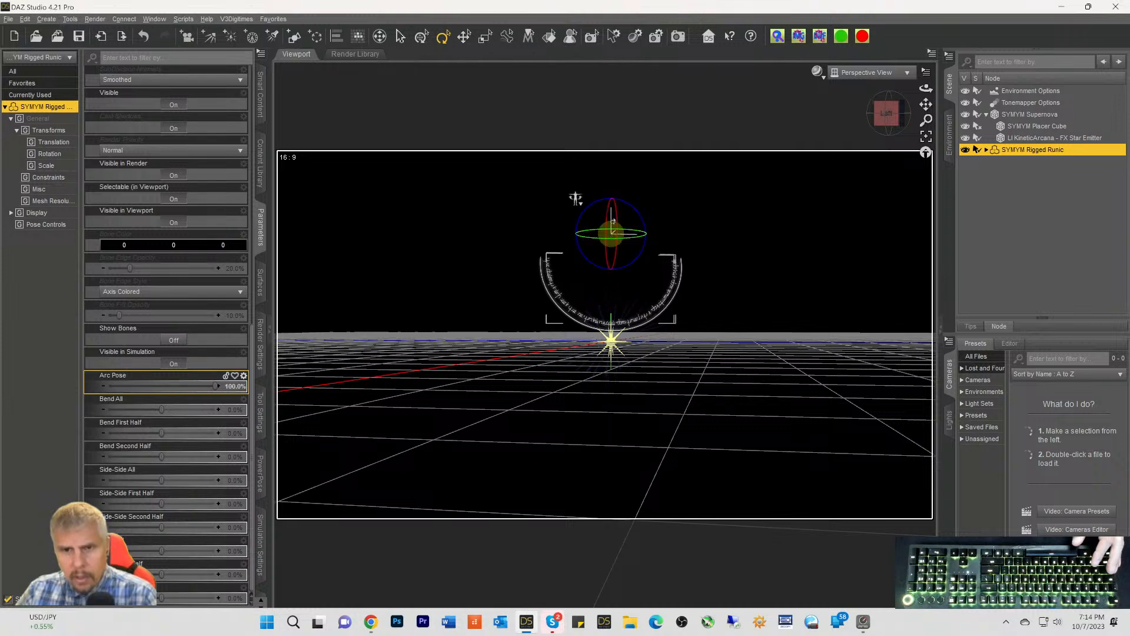
pyautogui.click(464, 37)
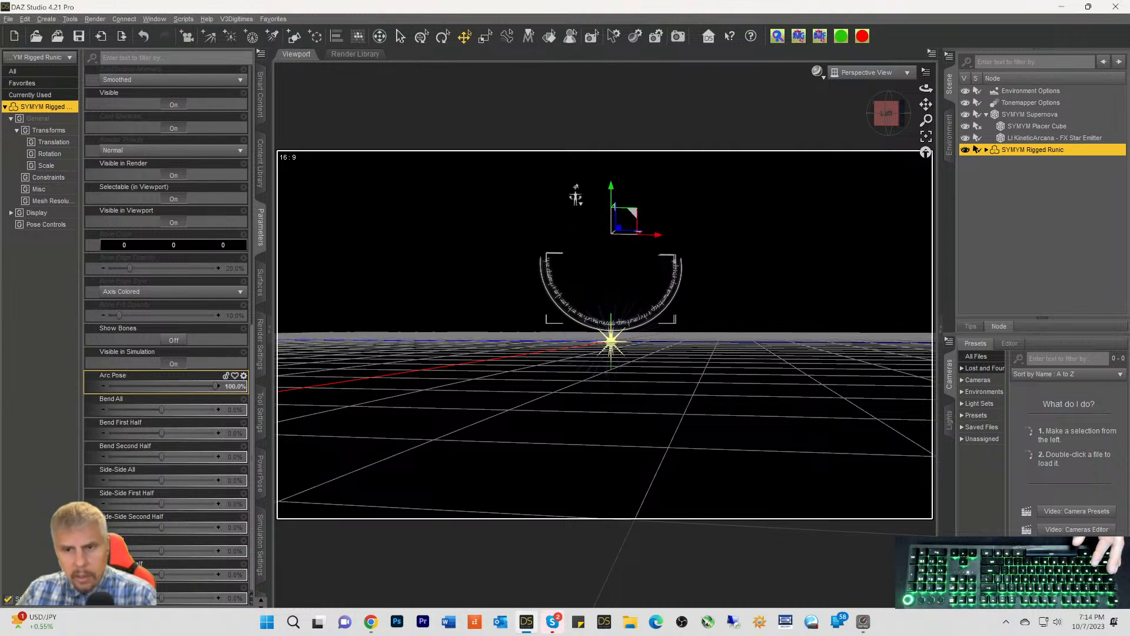
pyautogui.click(607, 193)
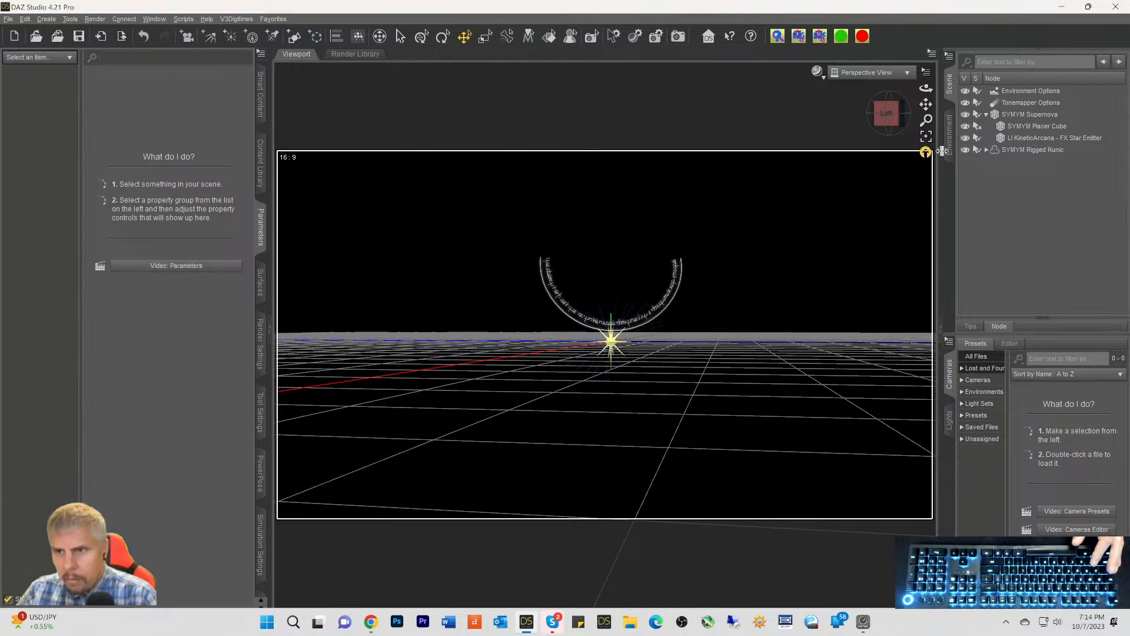
pyautogui.click(991, 152)
pyautogui.moveTo(575, 198); pyautogui.dragTo(593, 278)
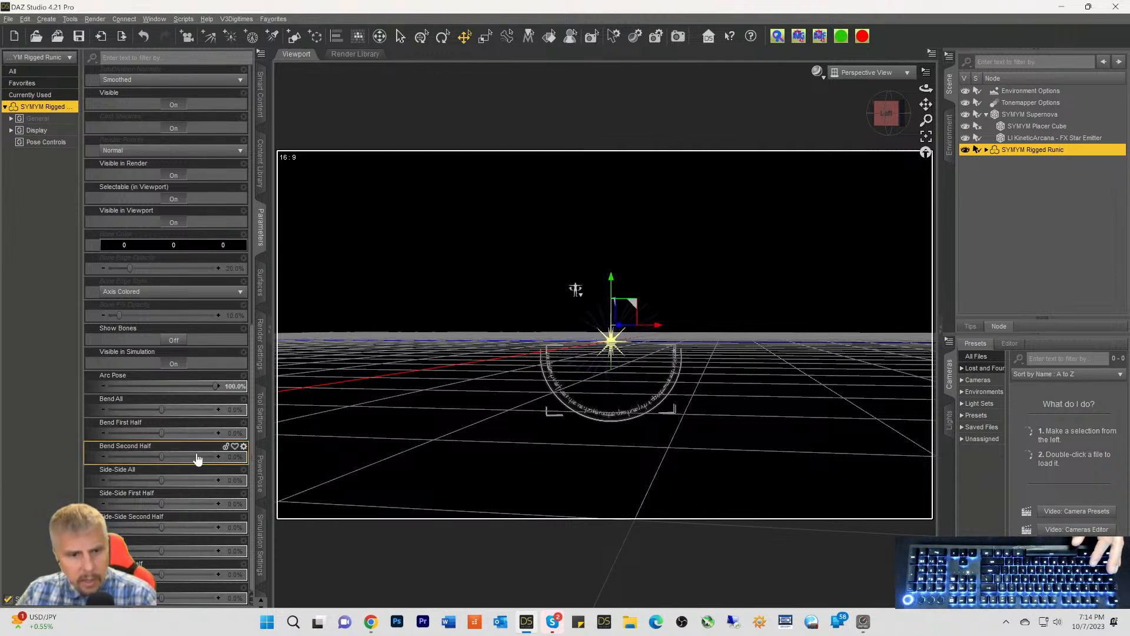
# Set the Rigged Runic's Arc Pose to about 72.4% and roll the arc until its two ends are roughly level
pyautogui.moveTo(214, 386); pyautogui.dragTo(200, 386)
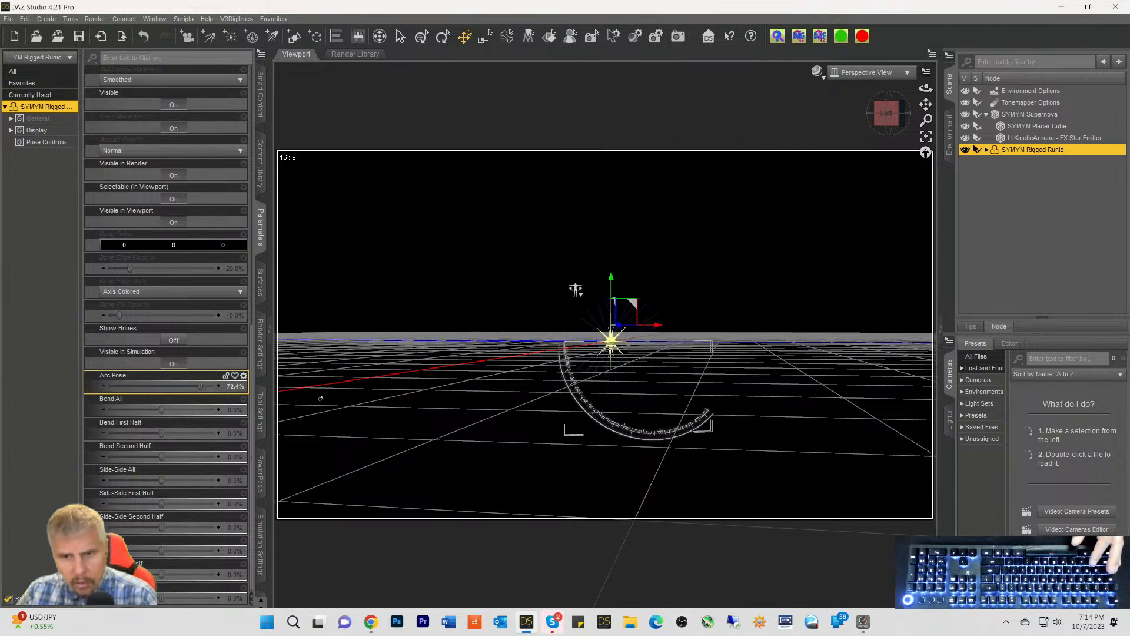
pyautogui.click(443, 36)
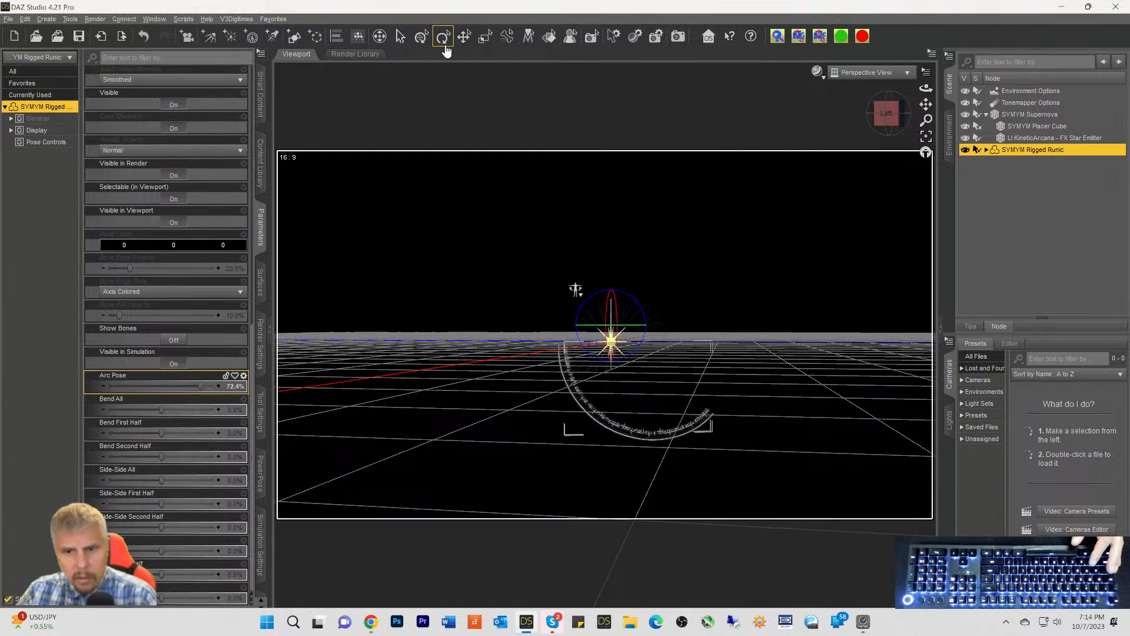
pyautogui.moveTo(585, 305); pyautogui.dragTo(579, 316)
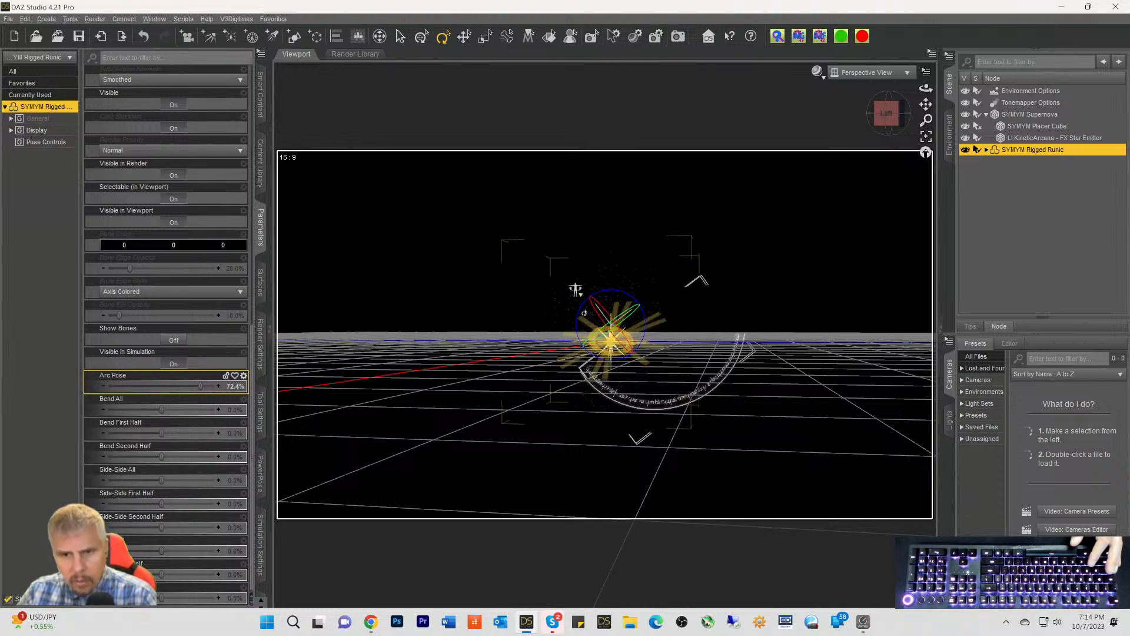
pyautogui.moveTo(584, 313); pyautogui.dragTo(582, 307)
# Move the runic arc sideways until it is centred beneath the star, and deselect it
pyautogui.click(465, 36)
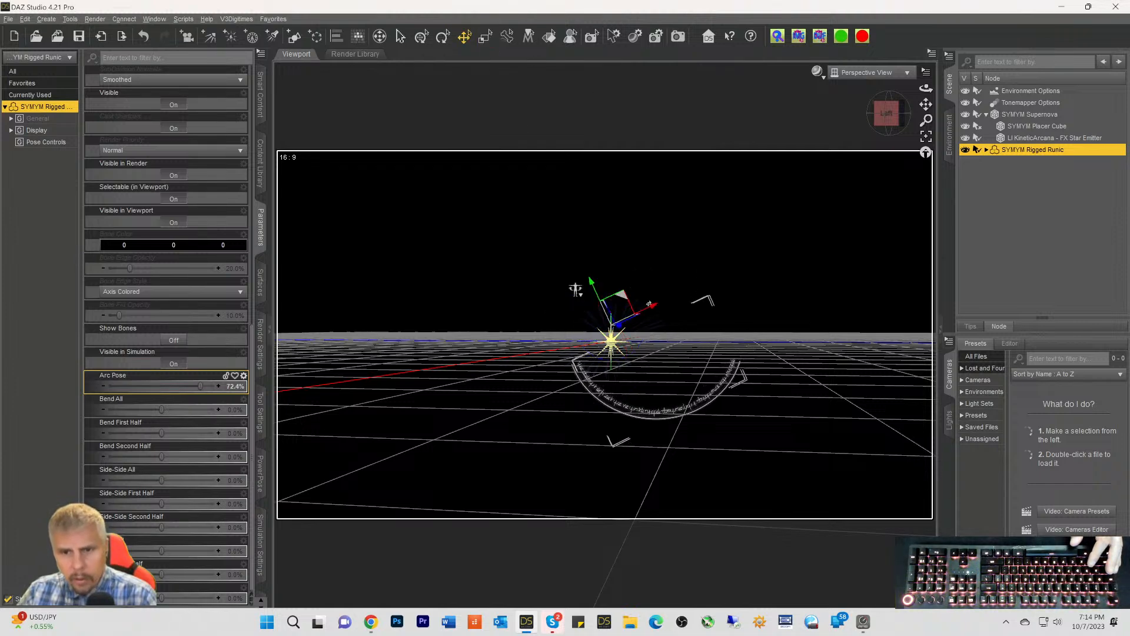
pyautogui.moveTo(647, 297); pyautogui.dragTo(609, 324)
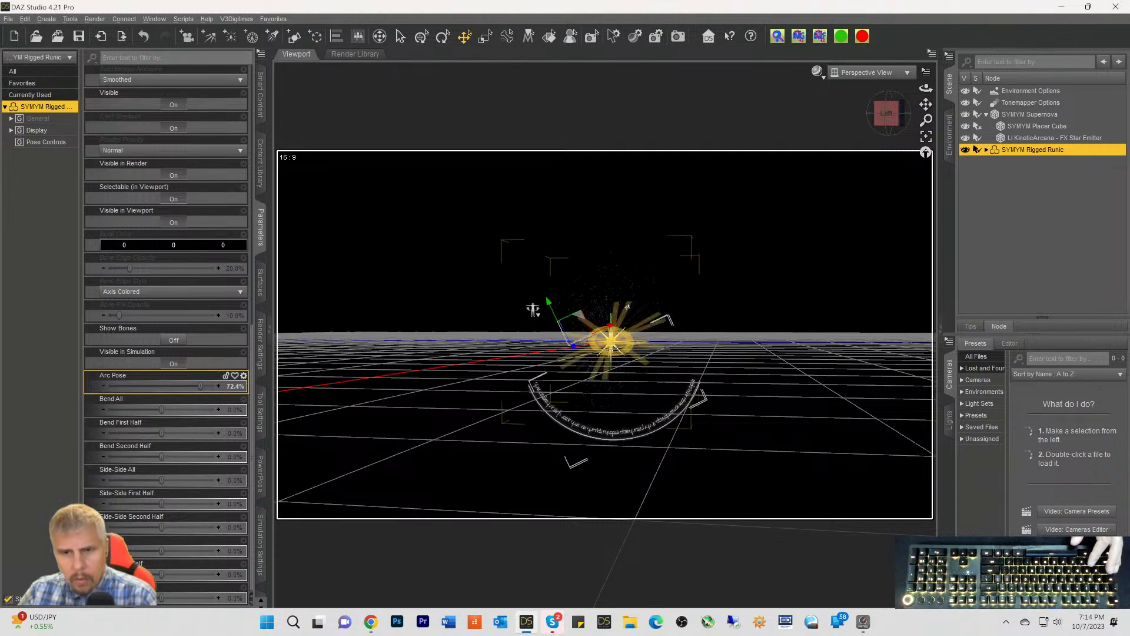
pyautogui.click(777, 249)
# Raise the Rigged Runic closer to the star with a Y Translate of about -533.74
pyautogui.scroll(3, 795, 307)
pyautogui.scroll(4, 747, 449)
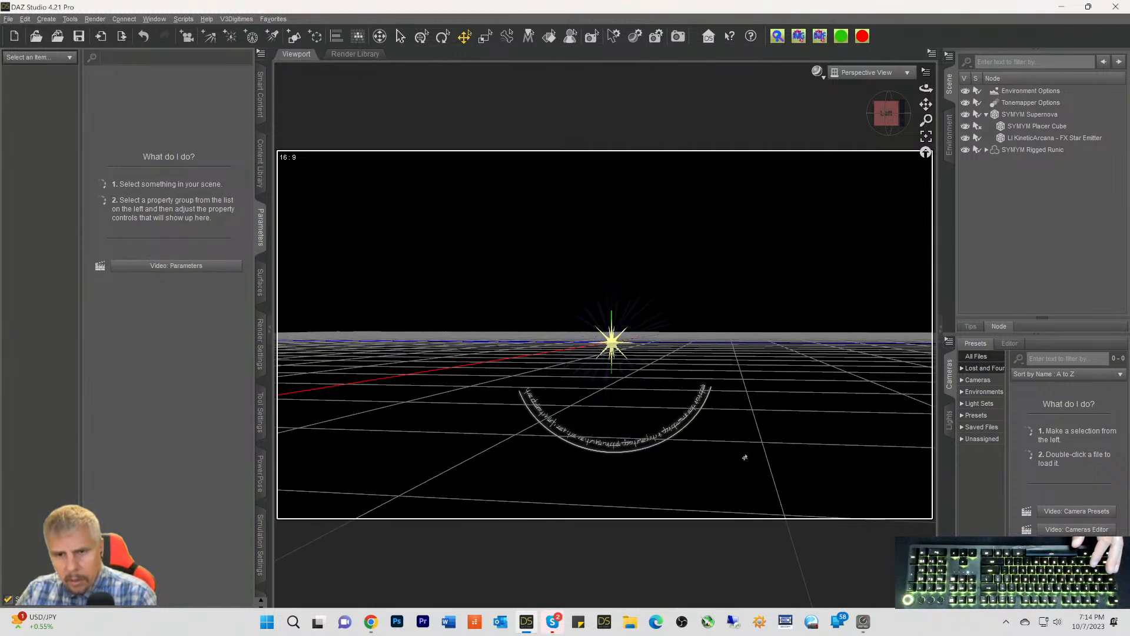
pyautogui.scroll(4, 743, 469)
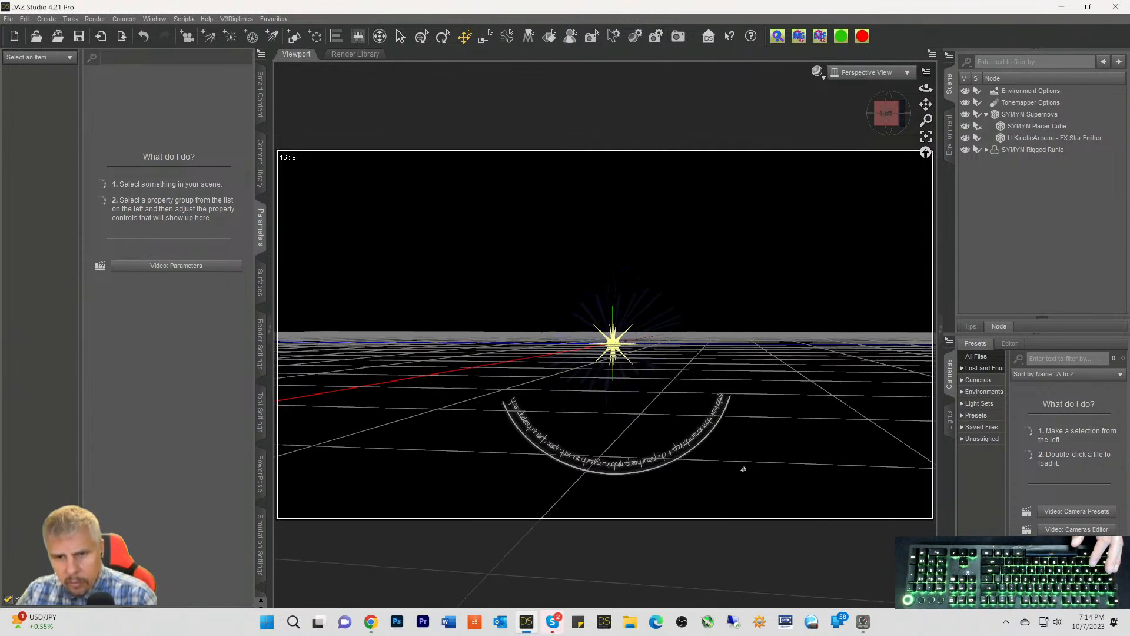
pyautogui.scroll(4, 743, 471)
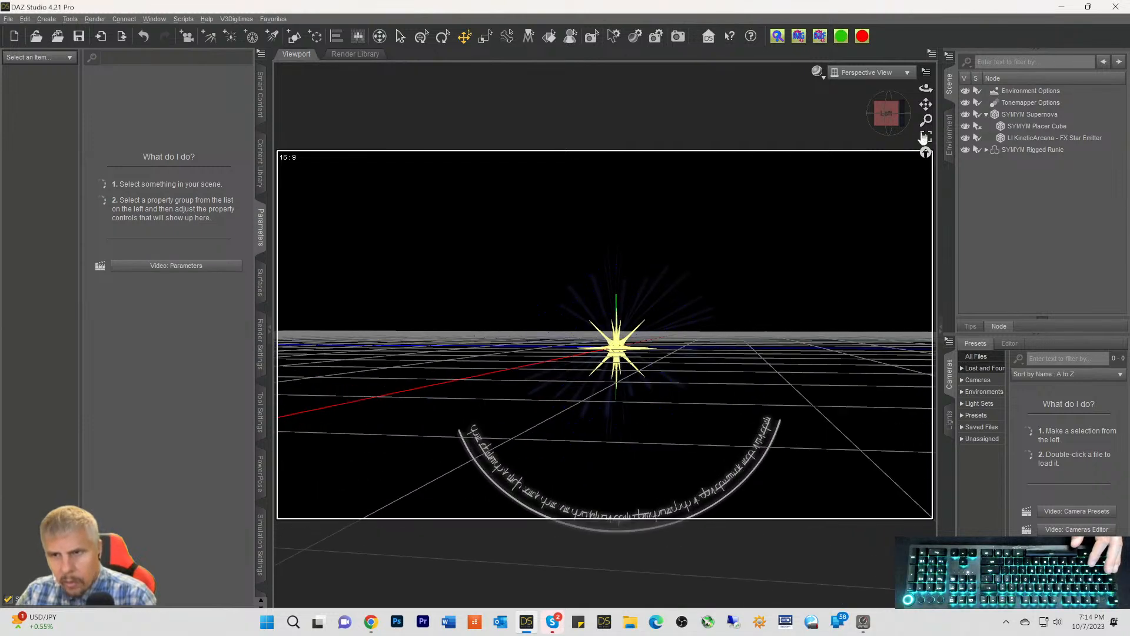
pyautogui.moveTo(926, 104); pyautogui.dragTo(925, 102)
pyautogui.keyDown('ctrl'); pyautogui.keyDown('alt'); pyautogui.moveTo(606, 334); pyautogui.dragTo(616, 349); pyautogui.keyUp('alt'); pyautogui.keyUp('ctrl')
pyautogui.moveTo(888, 113); pyautogui.dragTo(877, 113)
pyautogui.click(1024, 150)
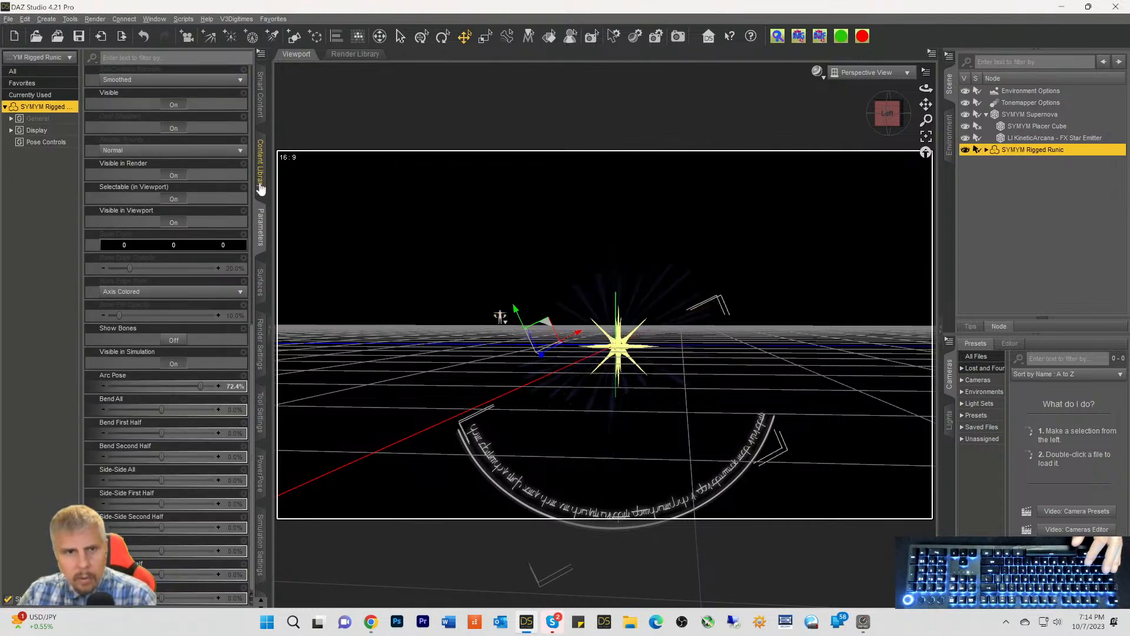
pyautogui.click(260, 156)
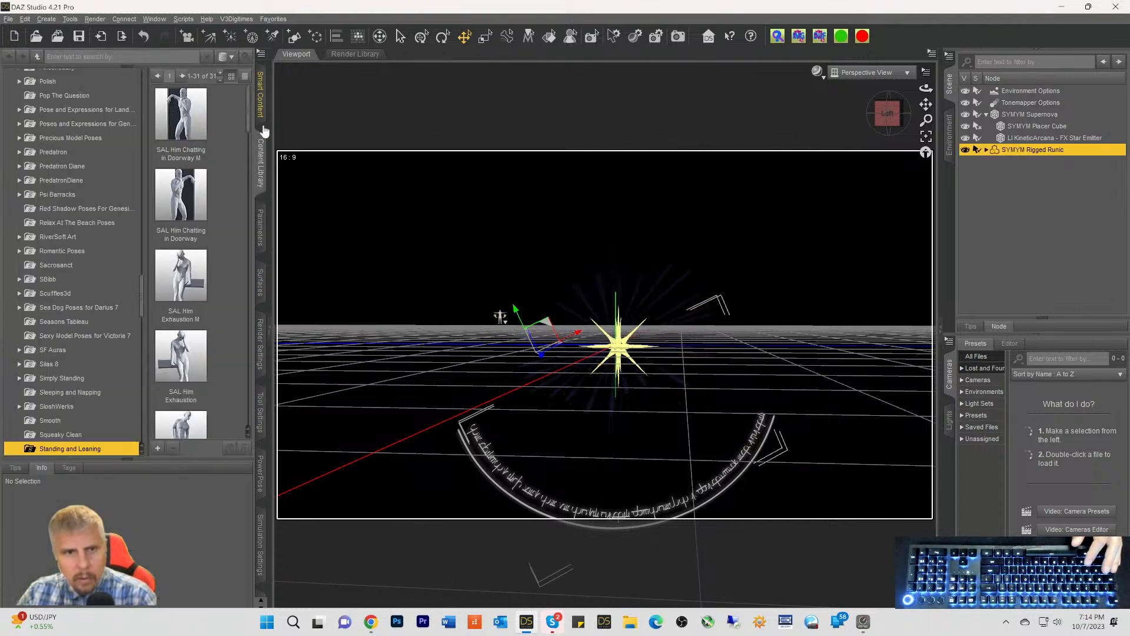
pyautogui.click(261, 227)
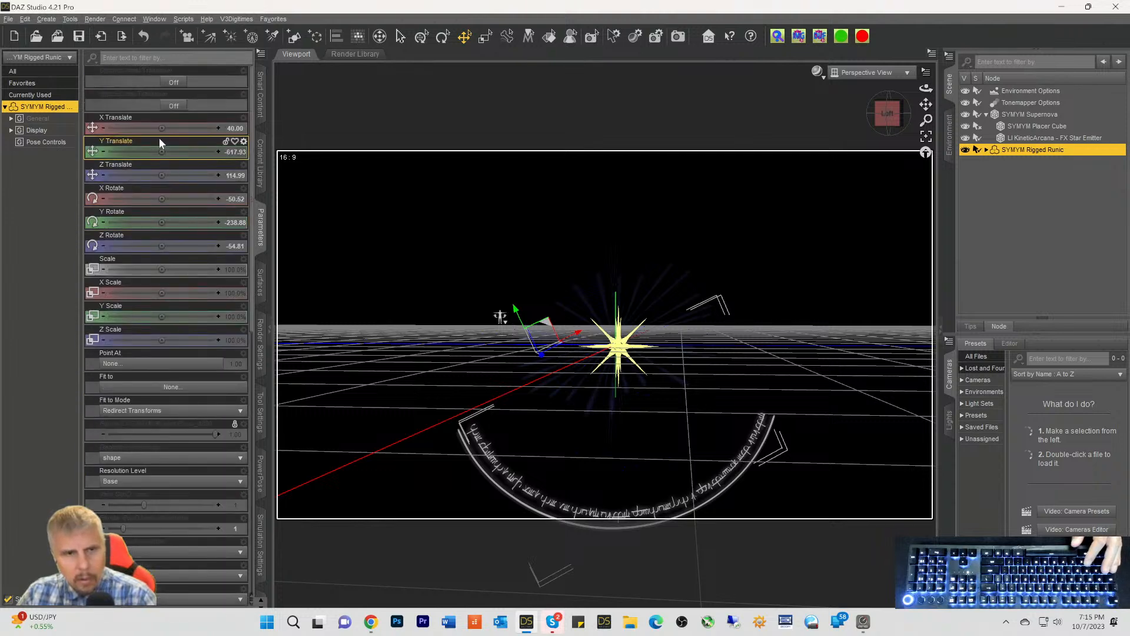
pyautogui.moveTo(162, 152); pyautogui.dragTo(189, 152)
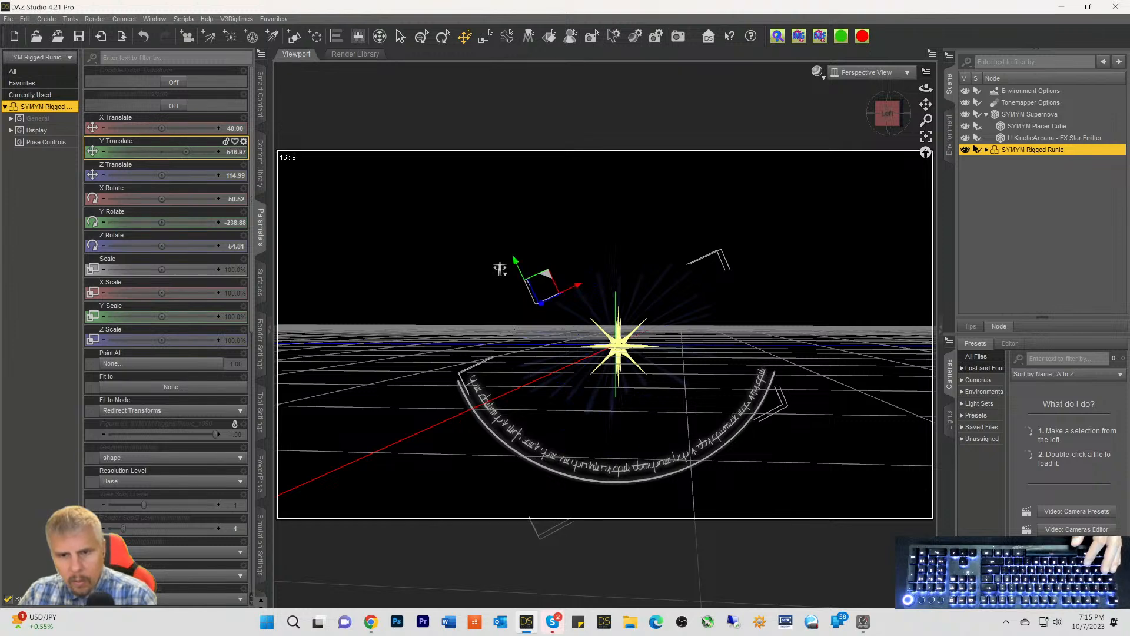
pyautogui.scroll(-2, 580, 361)
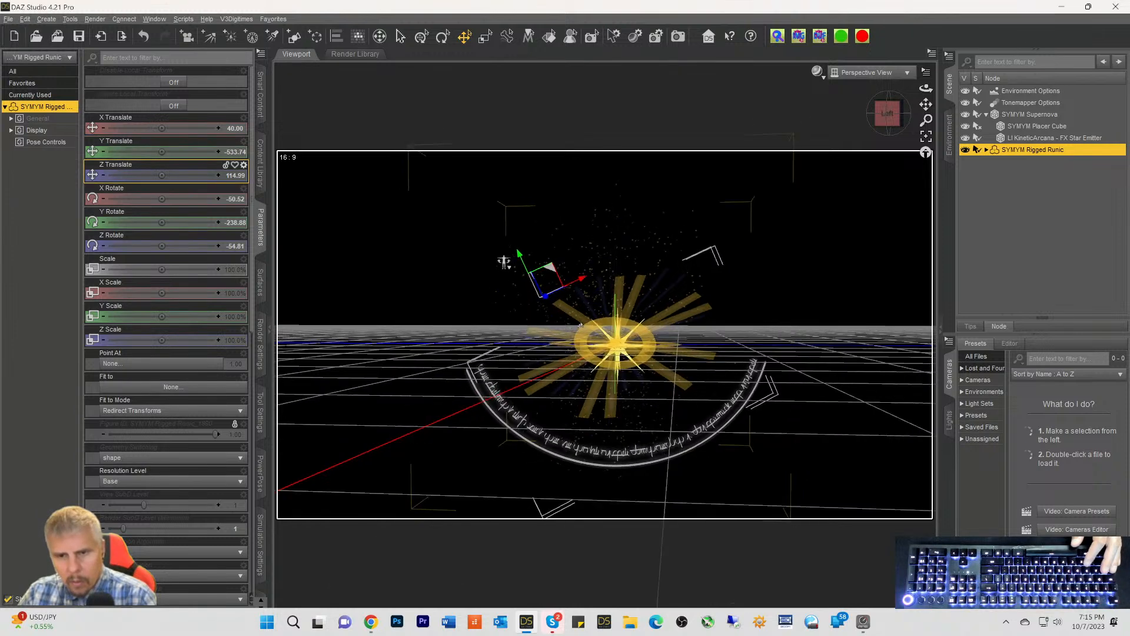
# Raise the Rigged Runic to a Y Translate of about -497, nudge it slightly along its own axis, and return the viewport to the Iray preview
pyautogui.scroll(5, 579, 361)
pyautogui.scroll(5, 580, 361)
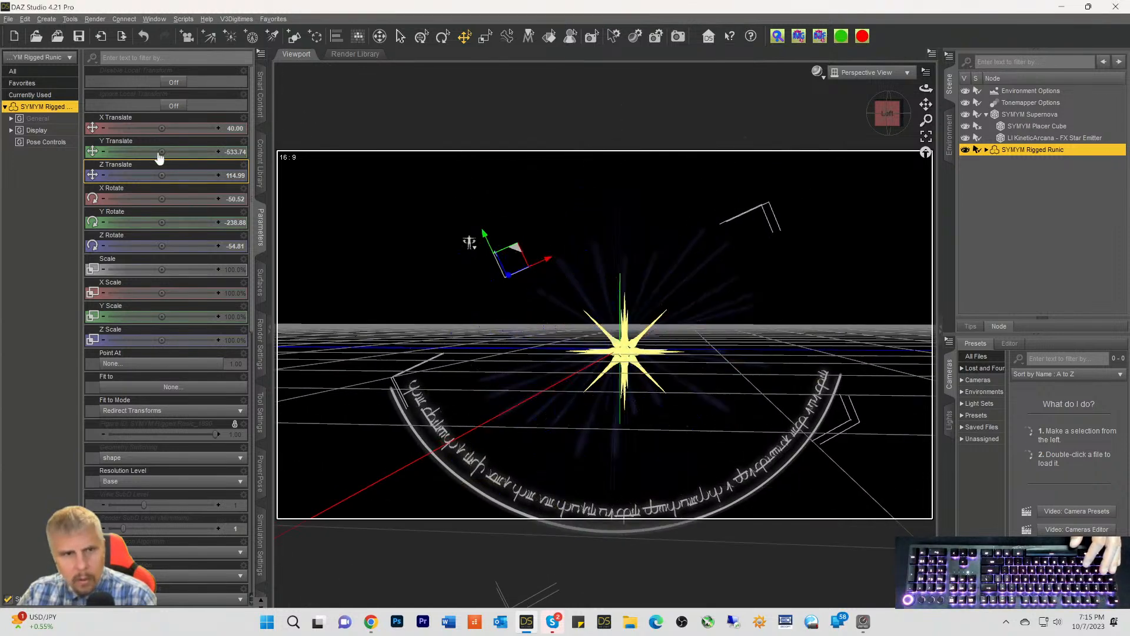
pyautogui.moveTo(163, 151); pyautogui.dragTo(183, 152)
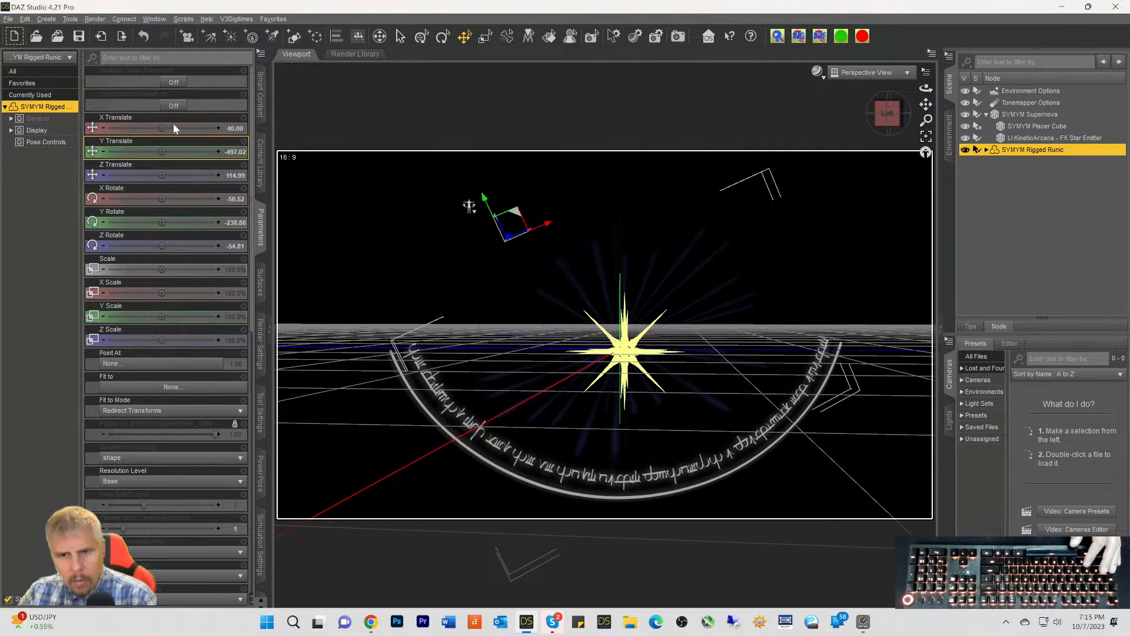
pyautogui.moveTo(543, 227); pyautogui.dragTo(544, 227)
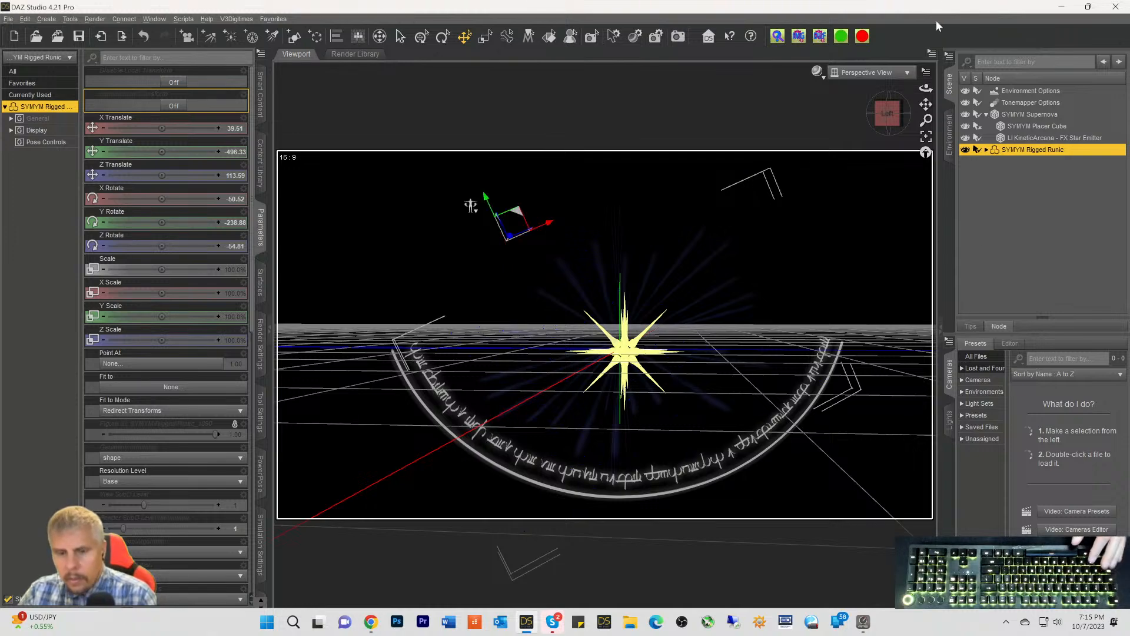
pyautogui.hotkey('ctrl', '9')
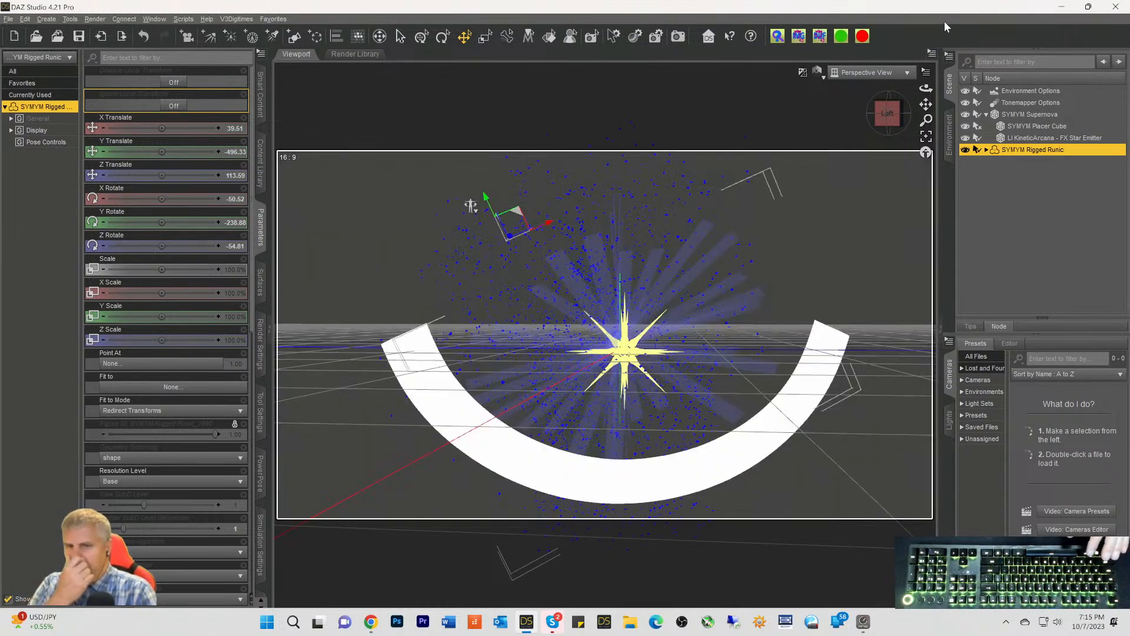
pyautogui.hotkey('ctrl', '0')
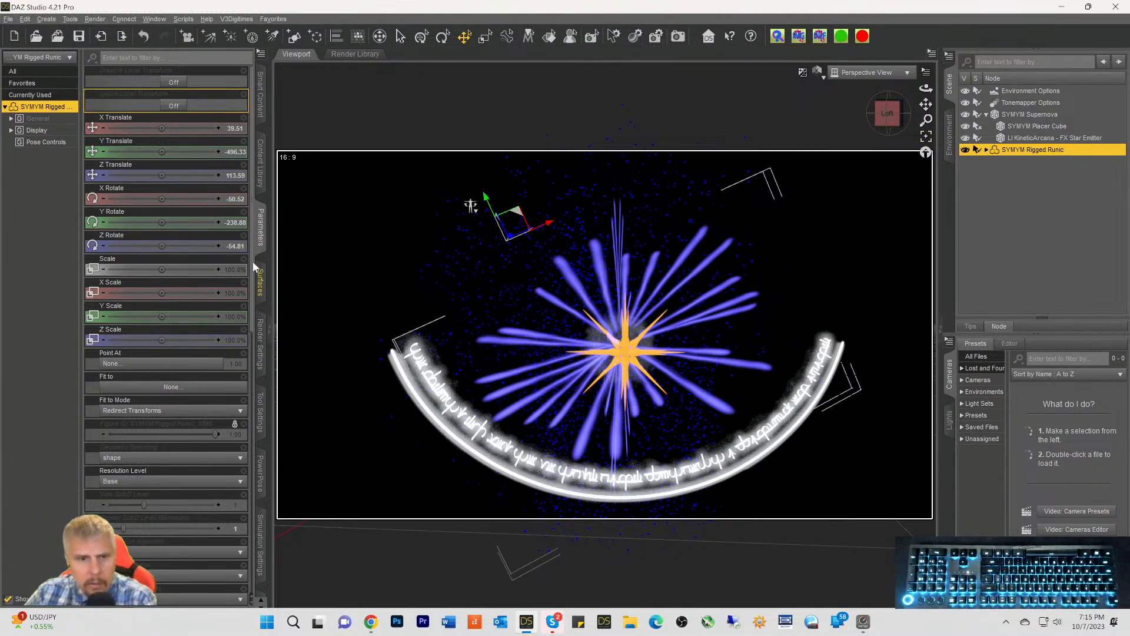
# Bring up the Rigged Runic's surface settings and select only its Rune Beam surface
pyautogui.click(261, 289)
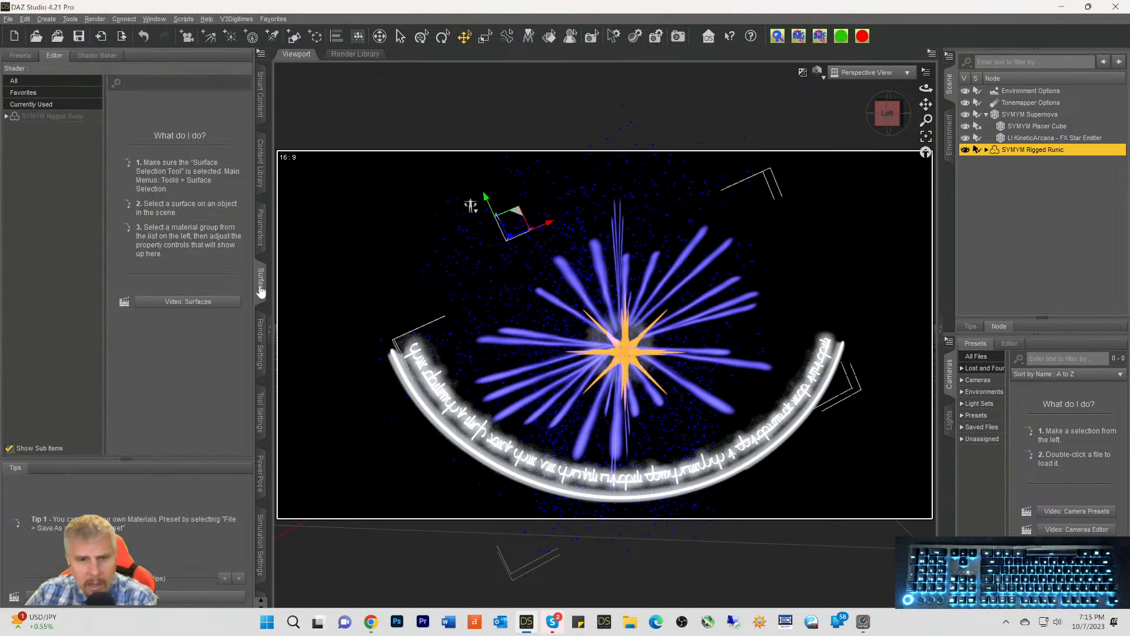
pyautogui.click(48, 117)
pyautogui.click(128, 240)
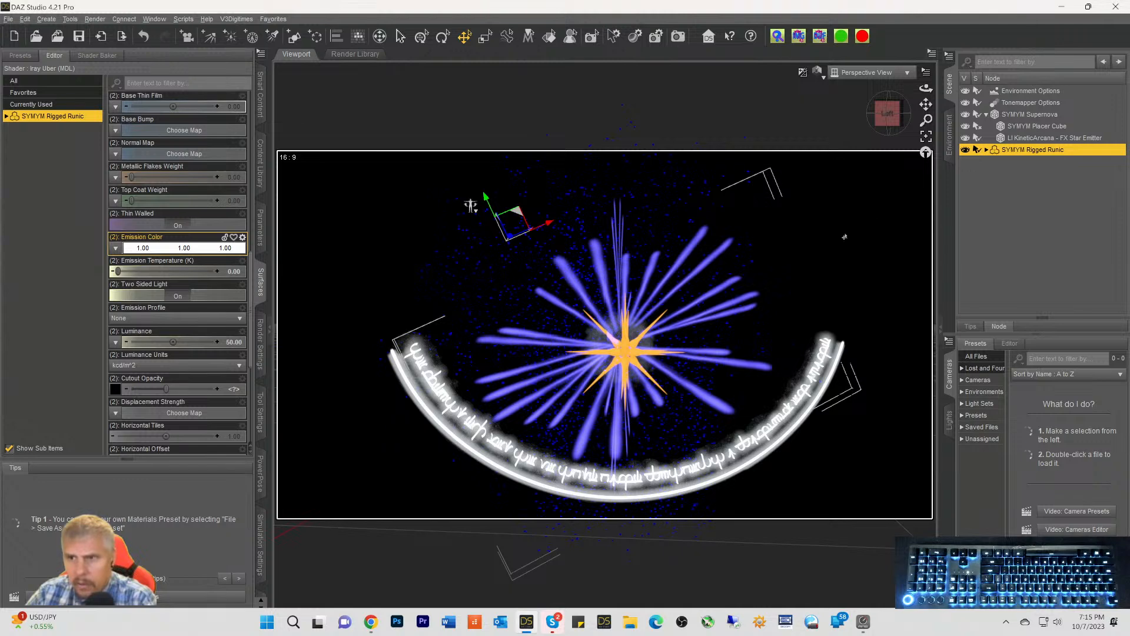
pyautogui.click(986, 149)
pyautogui.click(1011, 163)
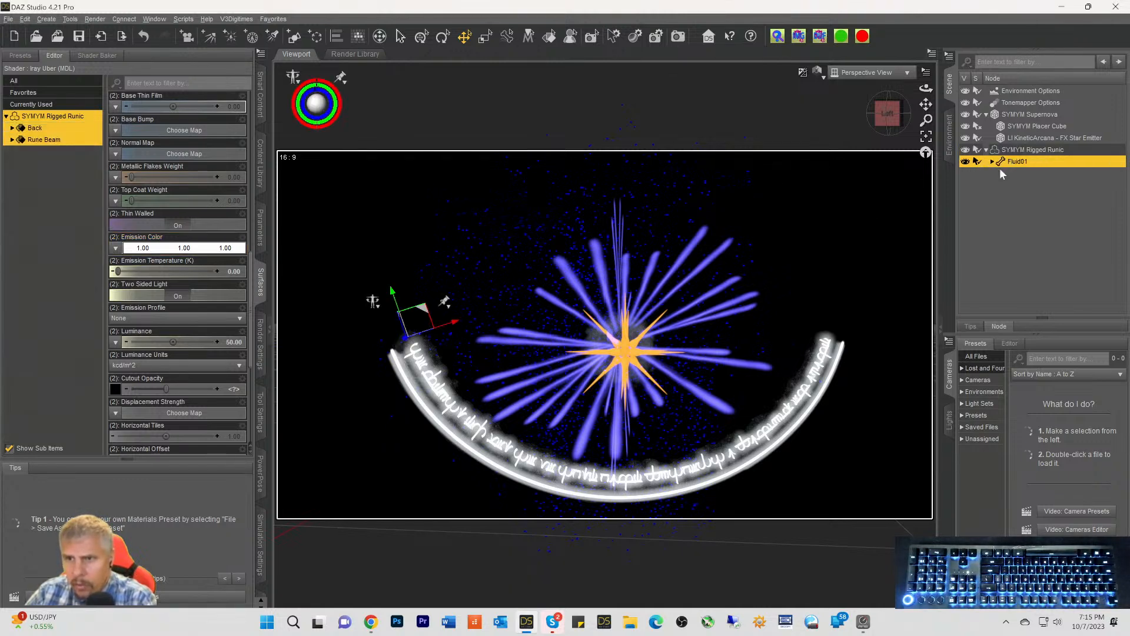
pyautogui.click(41, 140)
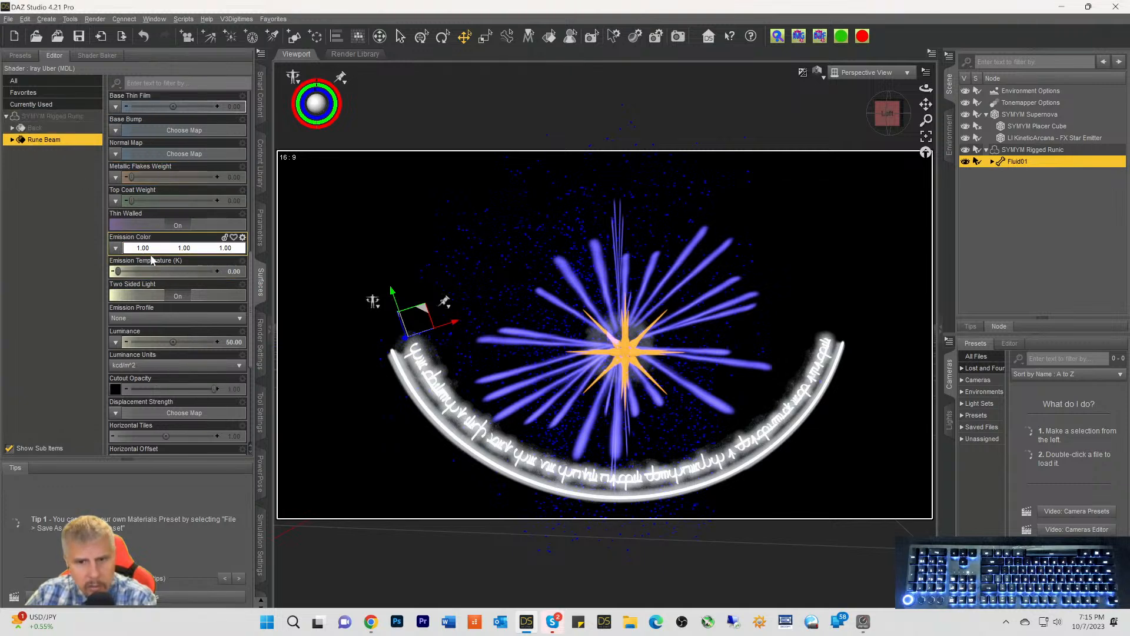
# Reduce the Rune Beam surface's luminance, trying 15 before settling on 1
pyautogui.scroll(-5, 163, 253)
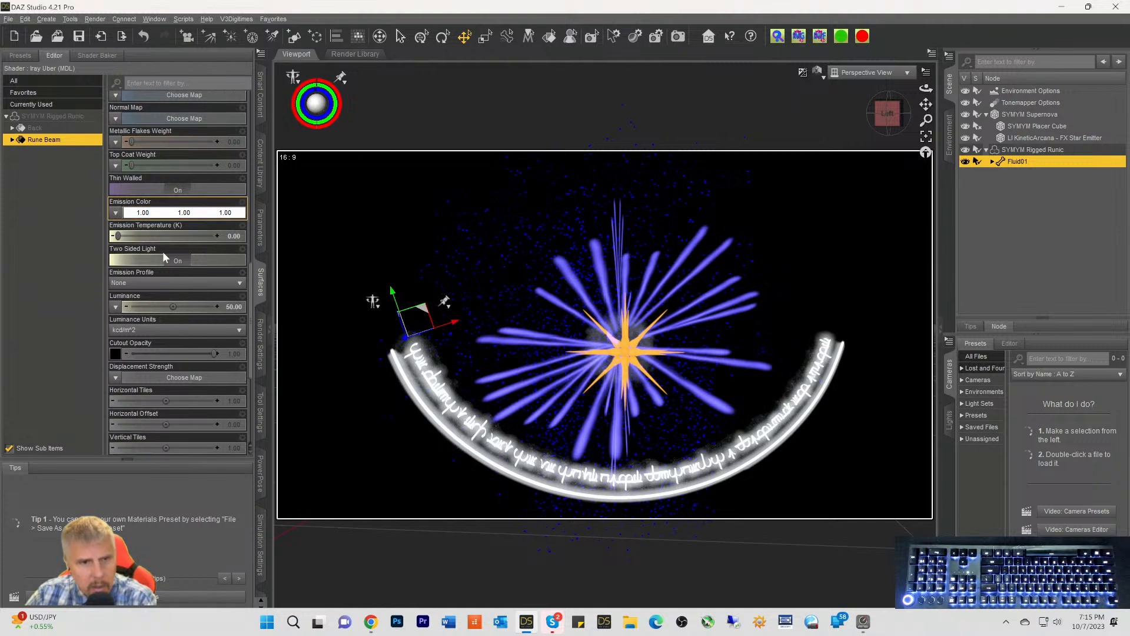
pyautogui.click(230, 271)
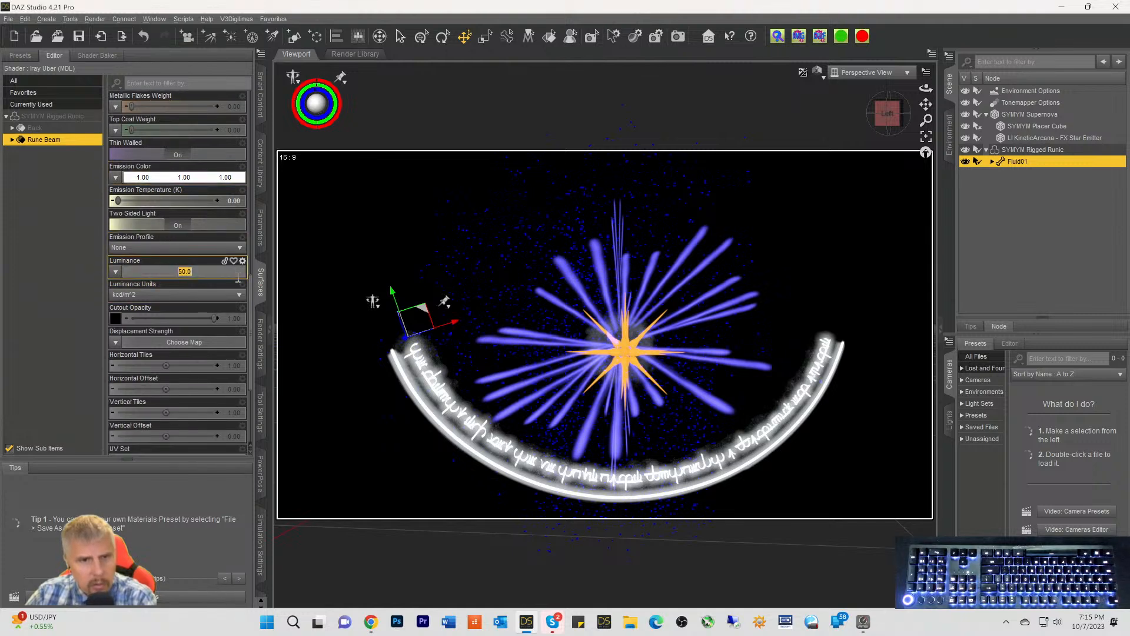
pyautogui.write('15')
pyautogui.press('Return')
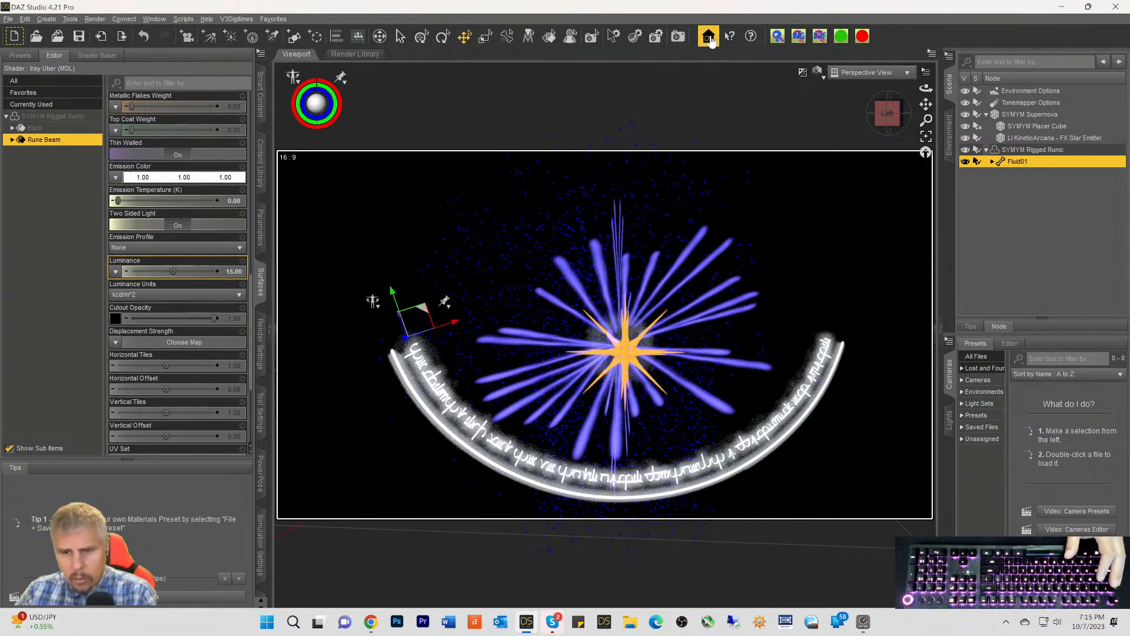
pyautogui.click(219, 272)
pyautogui.write('1')
pyautogui.press('Return')
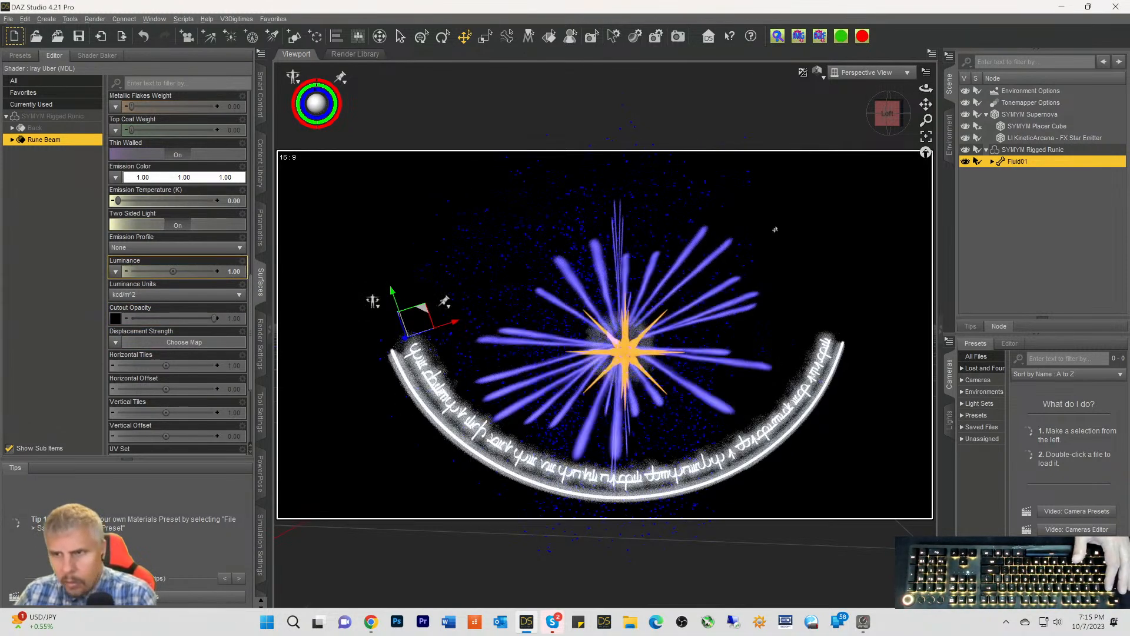
# Set the luminance of the Rigged Runic's Back surface to 1
pyautogui.click(34, 128)
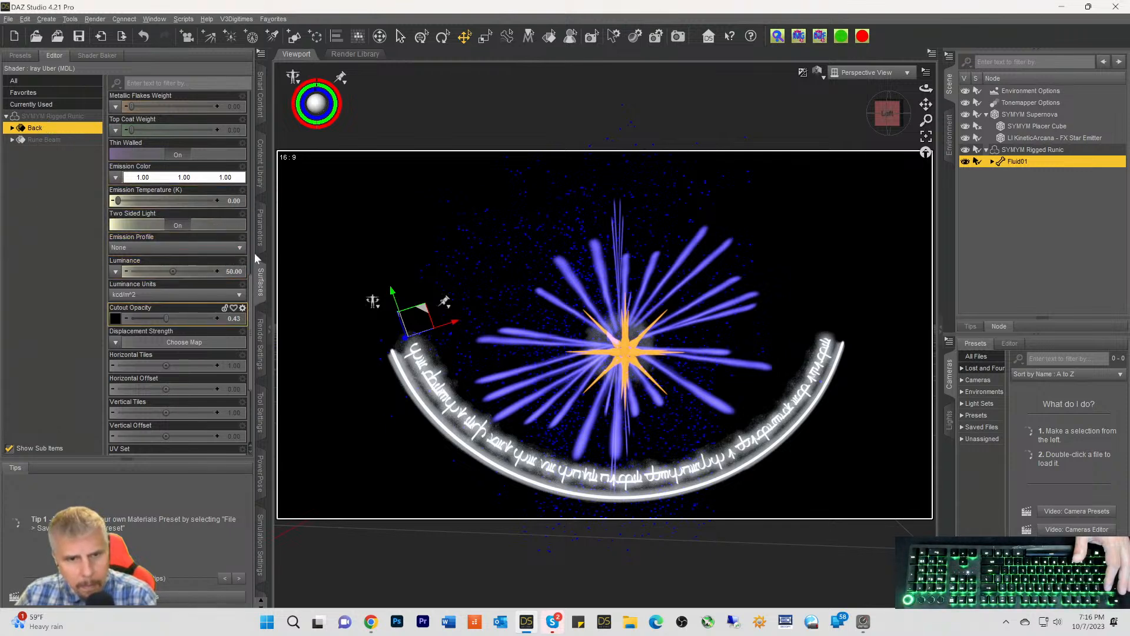
pyautogui.scroll(3, 169, 328)
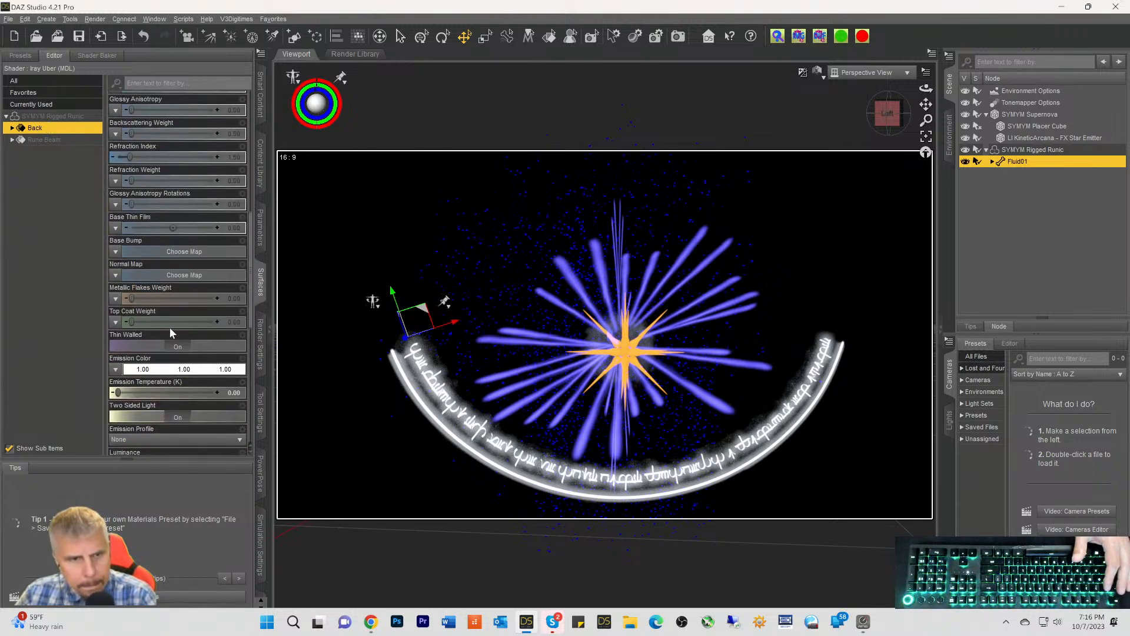
pyautogui.scroll(-3, 170, 327)
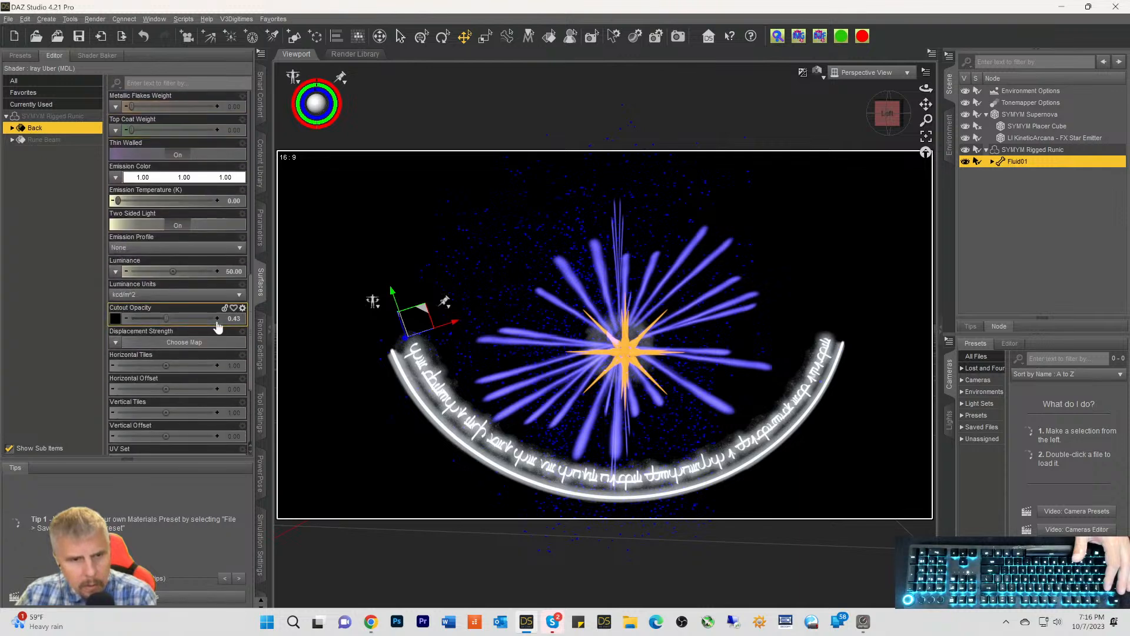
pyautogui.click(233, 272)
pyautogui.write('1')
pyautogui.press('Return')
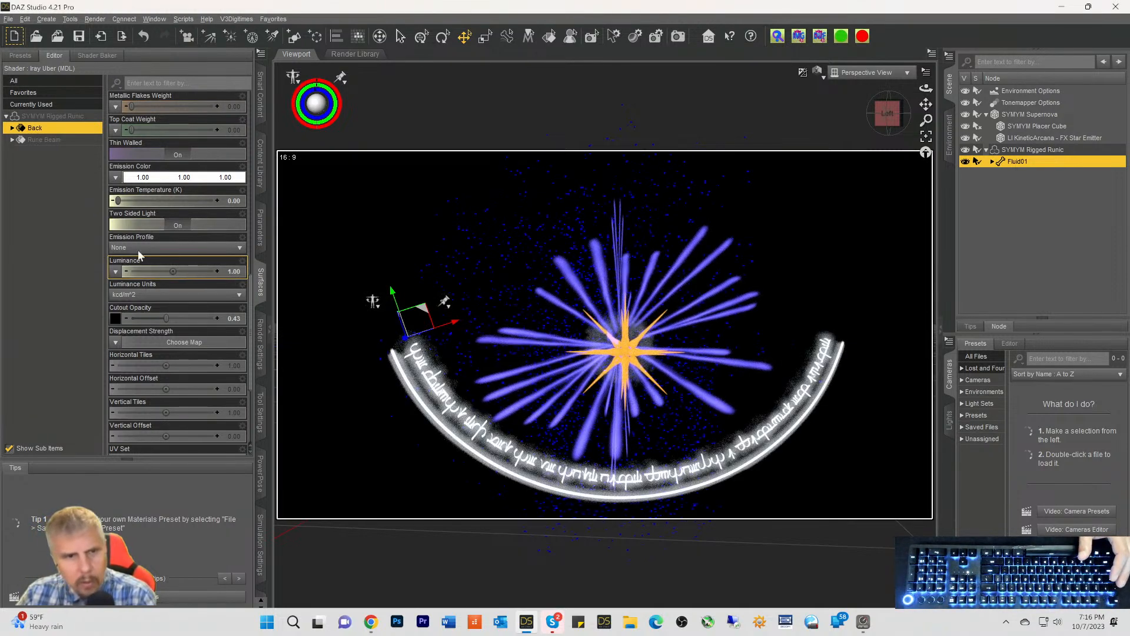
# Examine the Rigged Runic's Rune Beam and Back surfaces and its Fluid01 and Fluid02 bones for other brightness settings
pyautogui.click(34, 140)
pyautogui.click(13, 140)
pyautogui.click(12, 140)
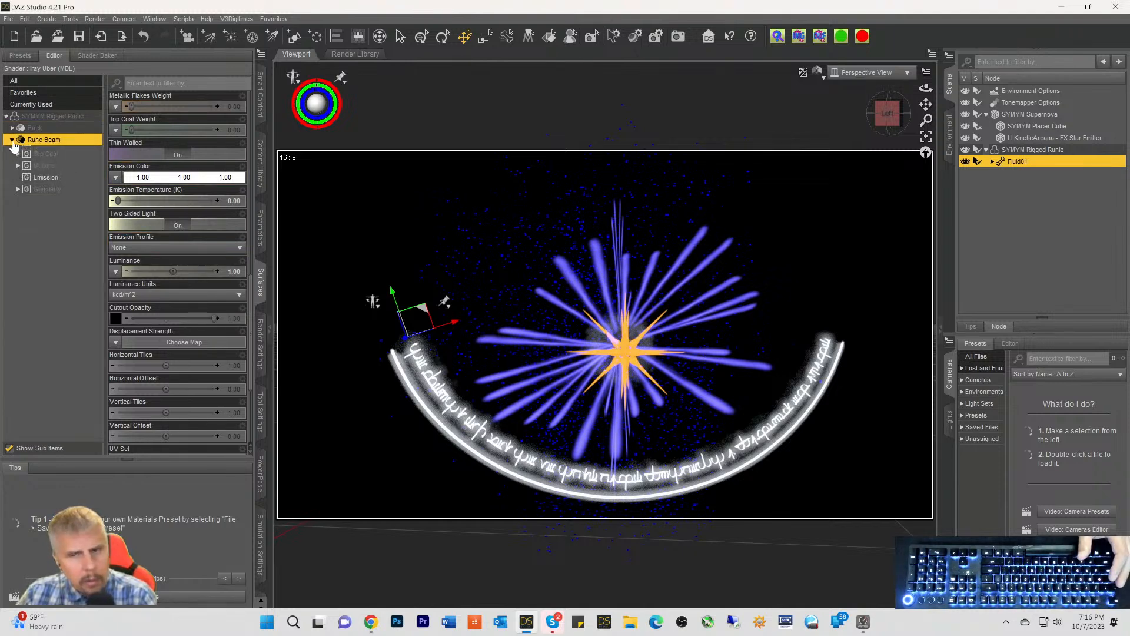
pyautogui.click(1008, 153)
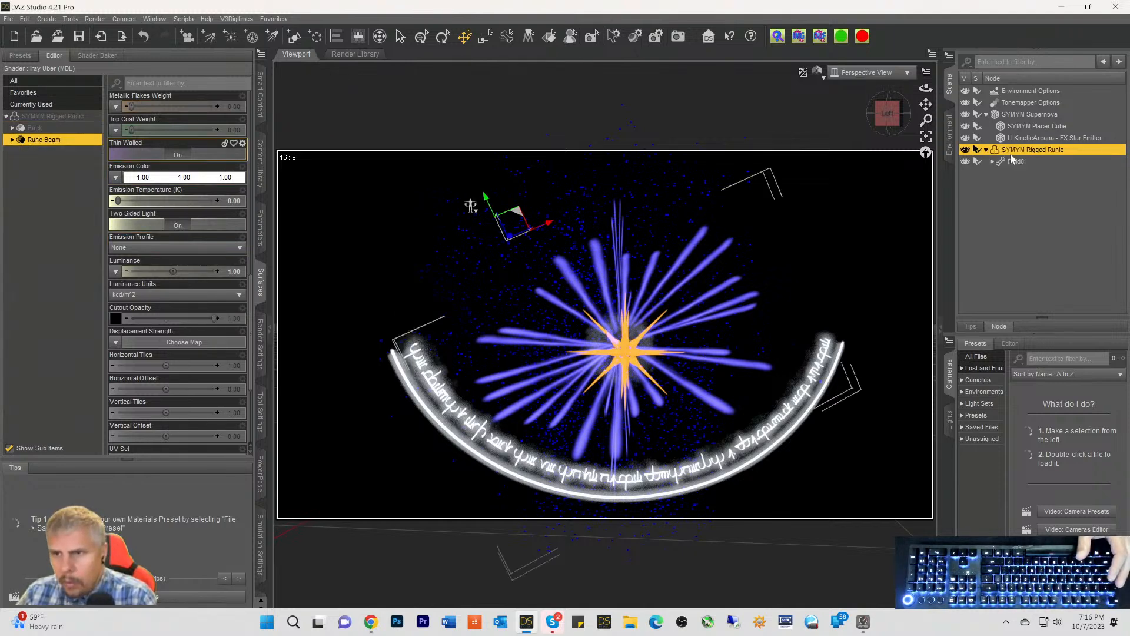
pyautogui.click(38, 128)
pyautogui.click(61, 117)
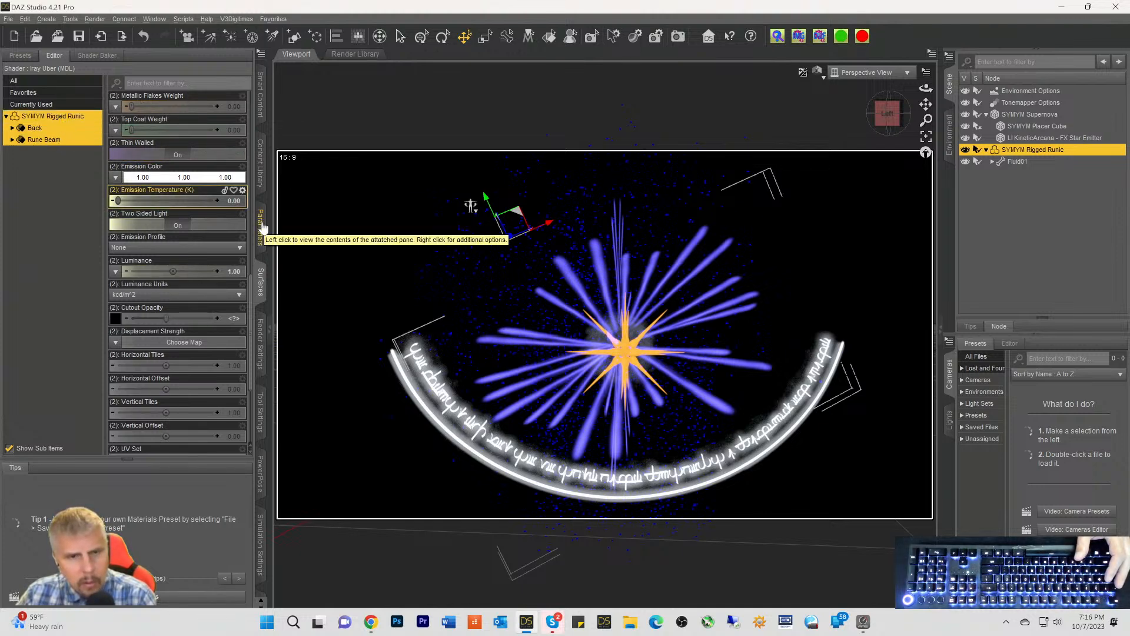
pyautogui.click(1012, 166)
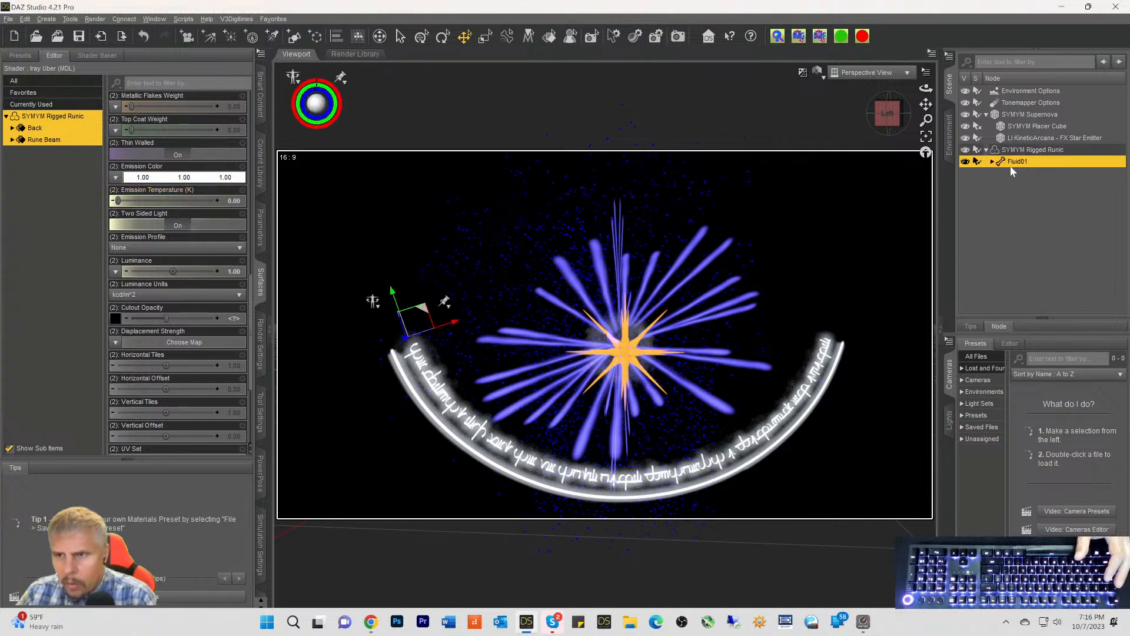
pyautogui.click(994, 162)
pyautogui.click(1008, 173)
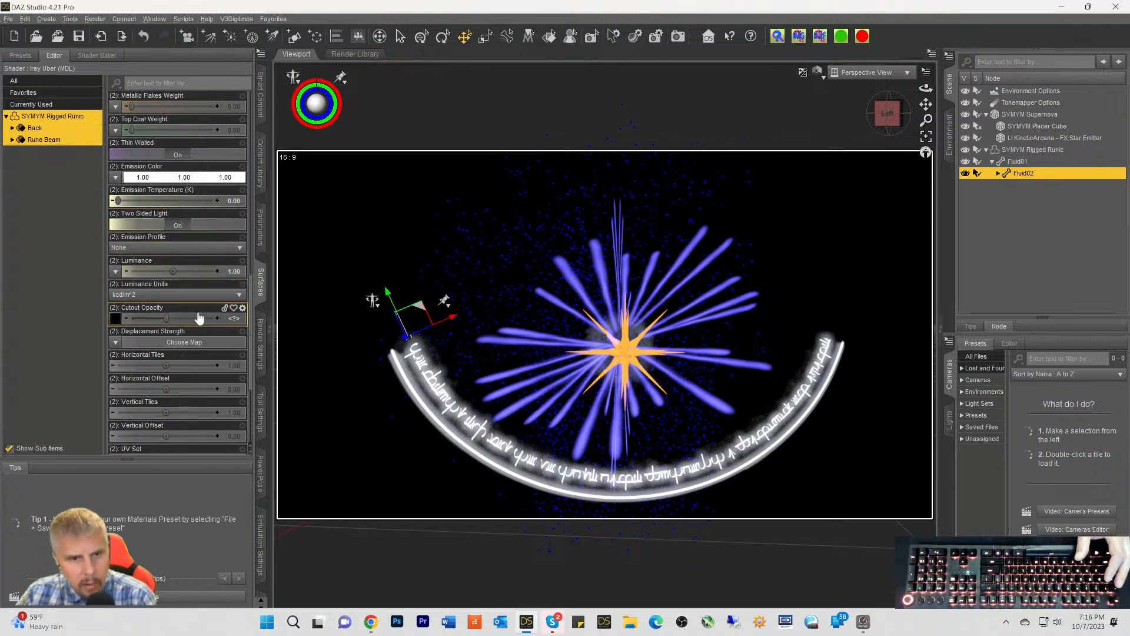
# Look through the Rune Beam surface's properties and reduce its cutout opacity to 0.15
pyautogui.click(33, 127)
pyautogui.click(30, 140)
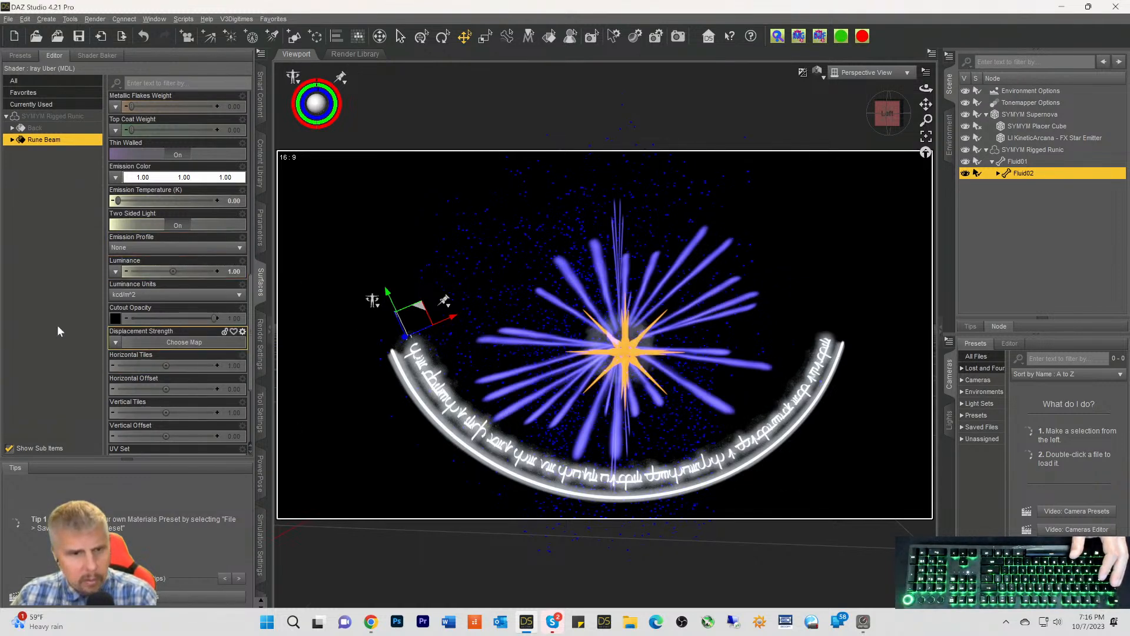
pyautogui.scroll(-3, 184, 303)
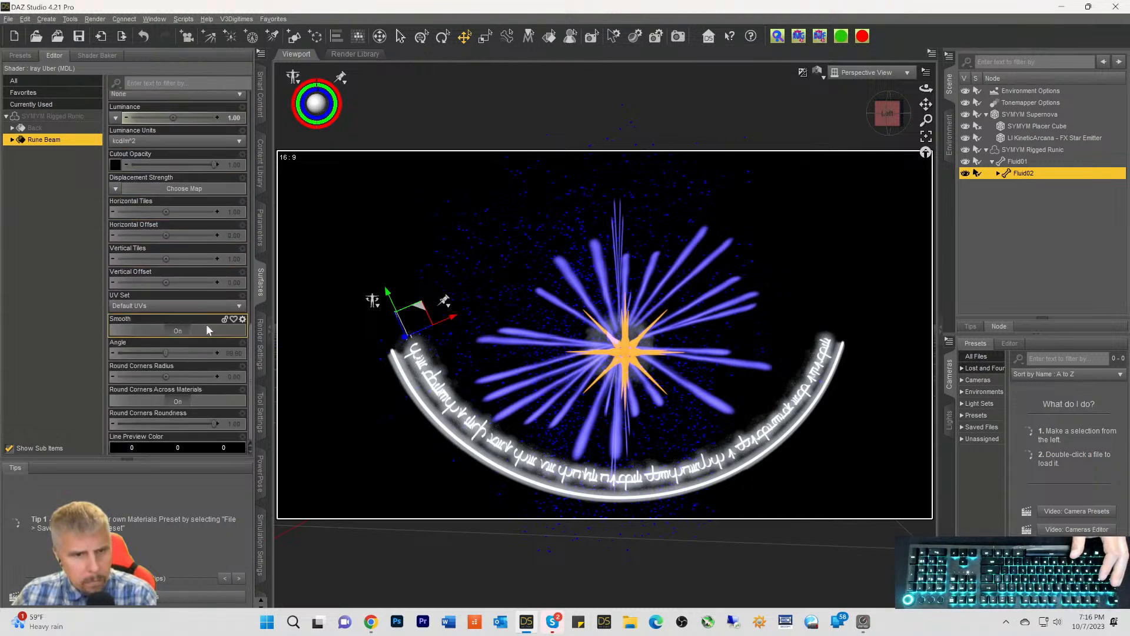
pyautogui.scroll(4, 171, 318)
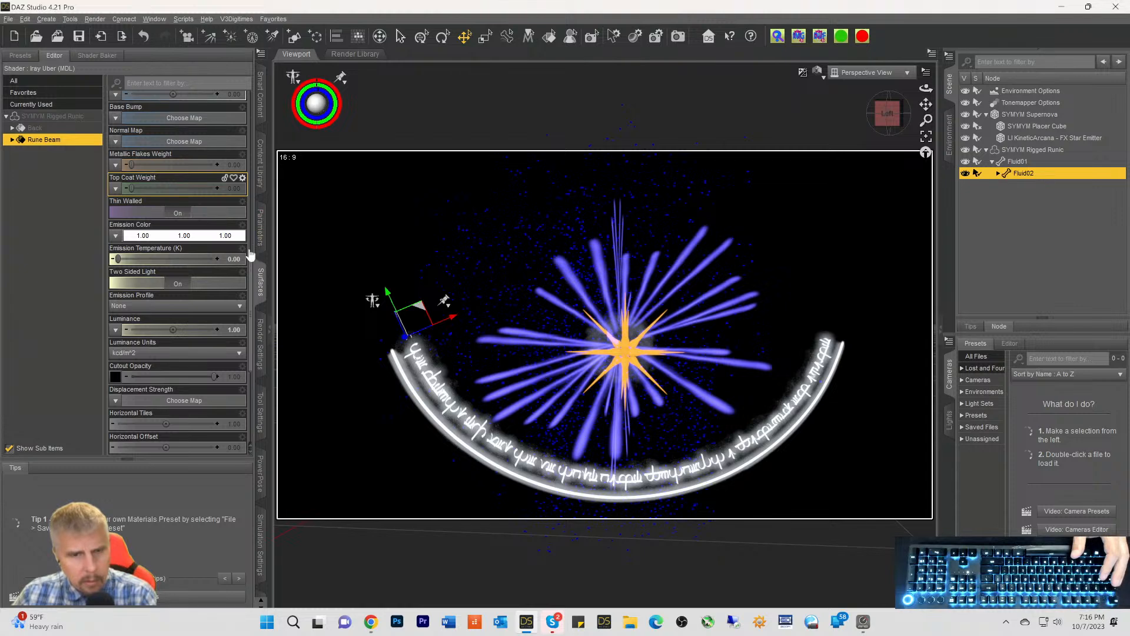
pyautogui.scroll(15, 200, 257)
pyautogui.scroll(-14, 202, 258)
pyautogui.scroll(-3, 202, 259)
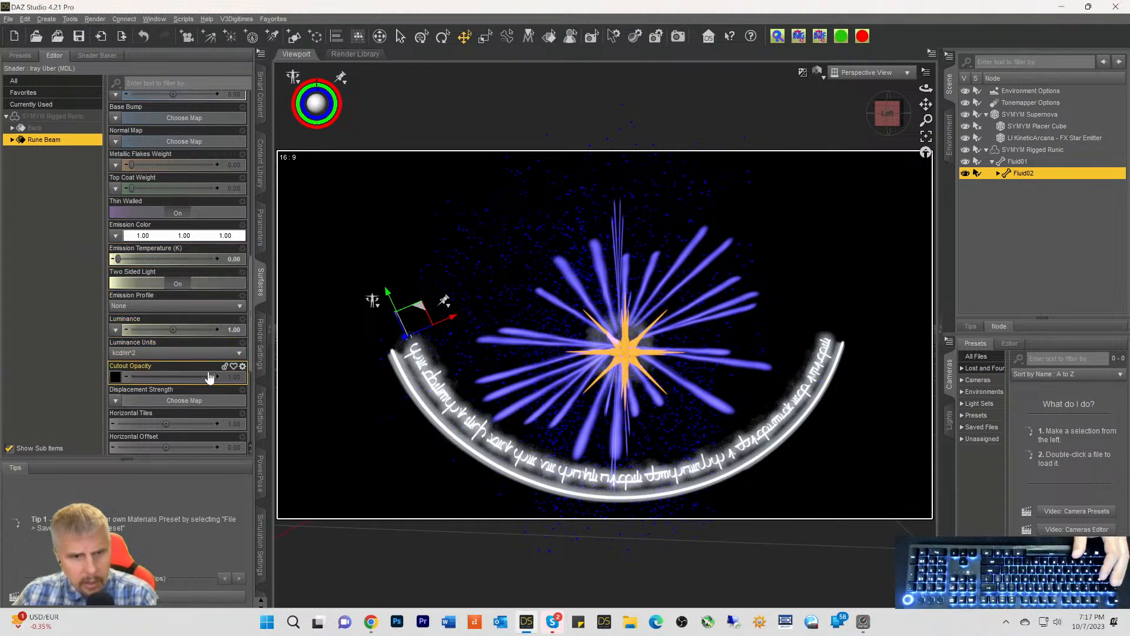
pyautogui.moveTo(213, 377); pyautogui.dragTo(143, 378)
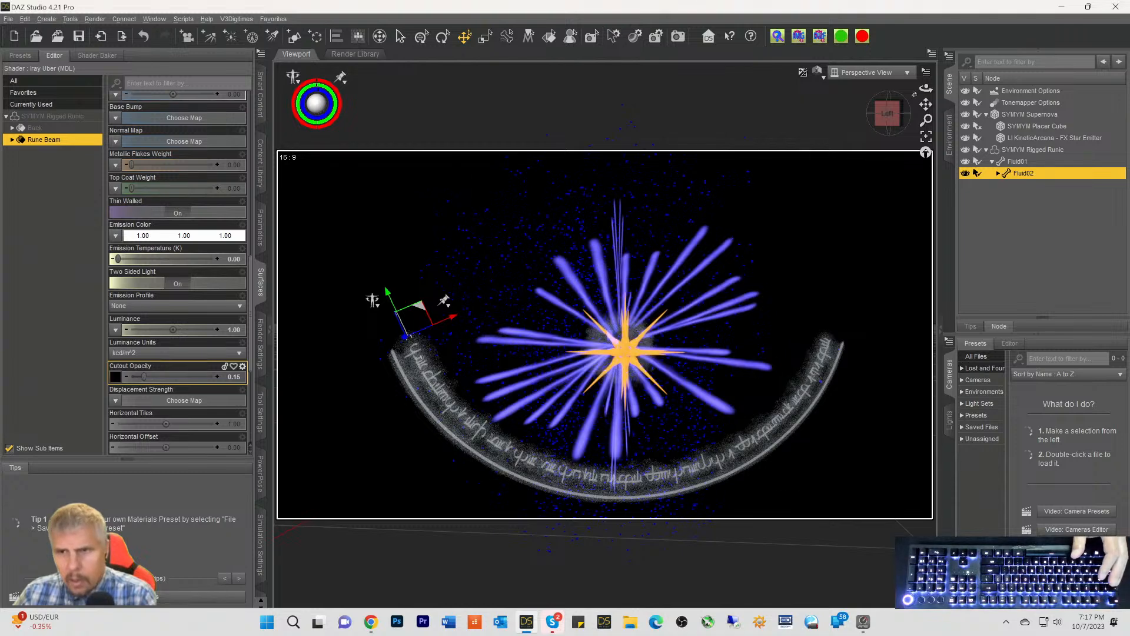
# Lower the Rigged Runic away from the star to a Y Translate of about -558.28 and deselect it
pyautogui.moveTo(926, 104); pyautogui.dragTo(921, 42)
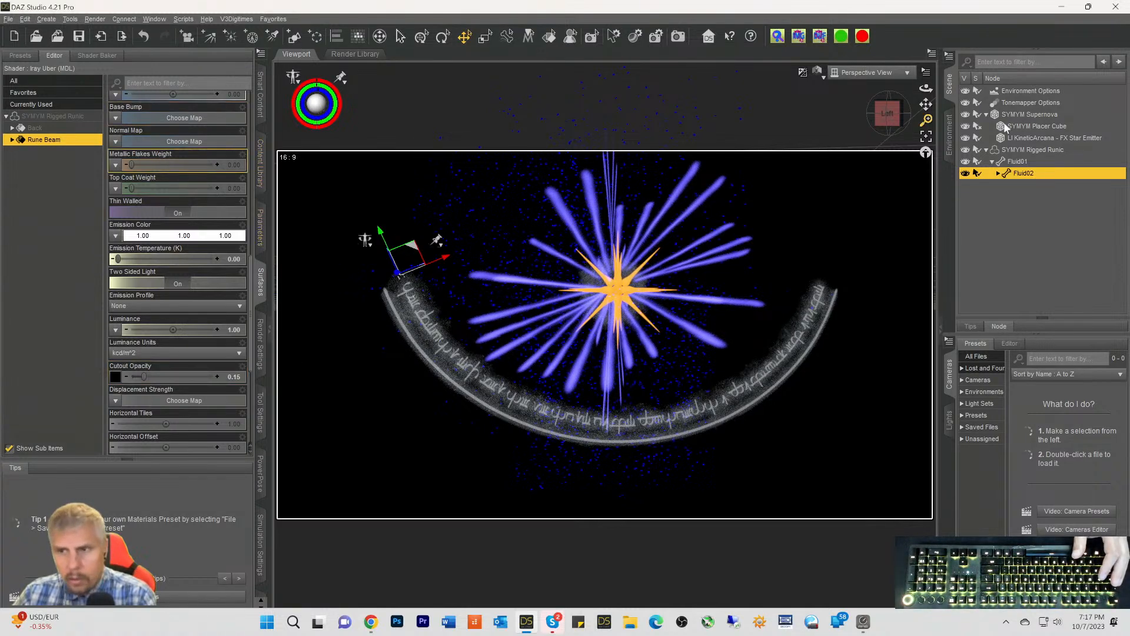
pyautogui.click(1015, 148)
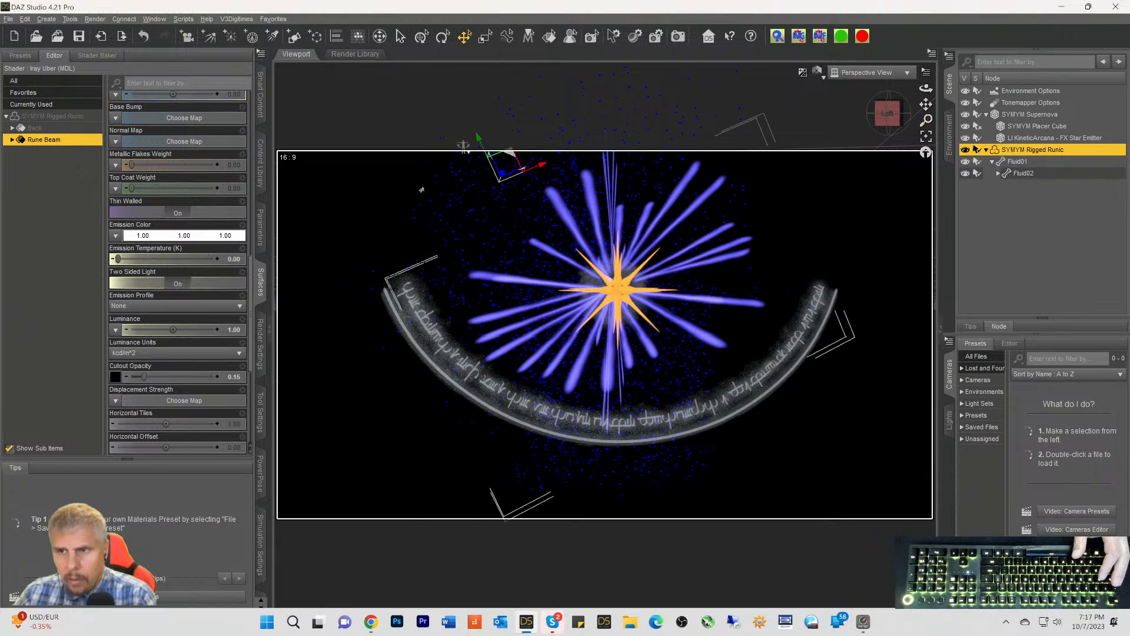
pyautogui.scroll(3, 191, 203)
pyautogui.scroll(5, 191, 203)
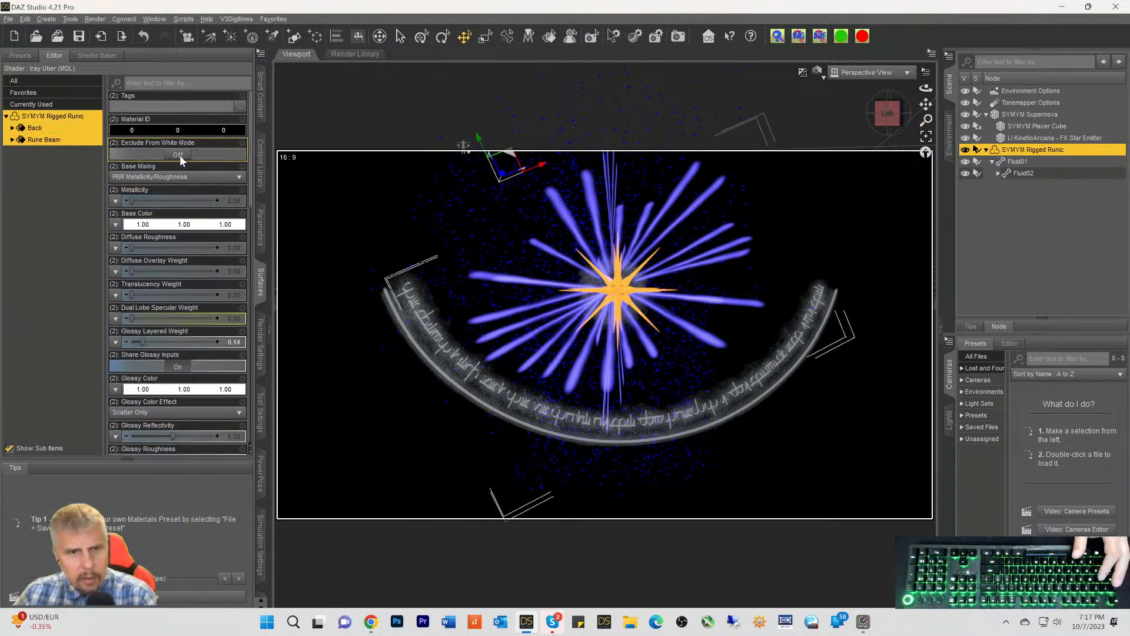
pyautogui.click(261, 232)
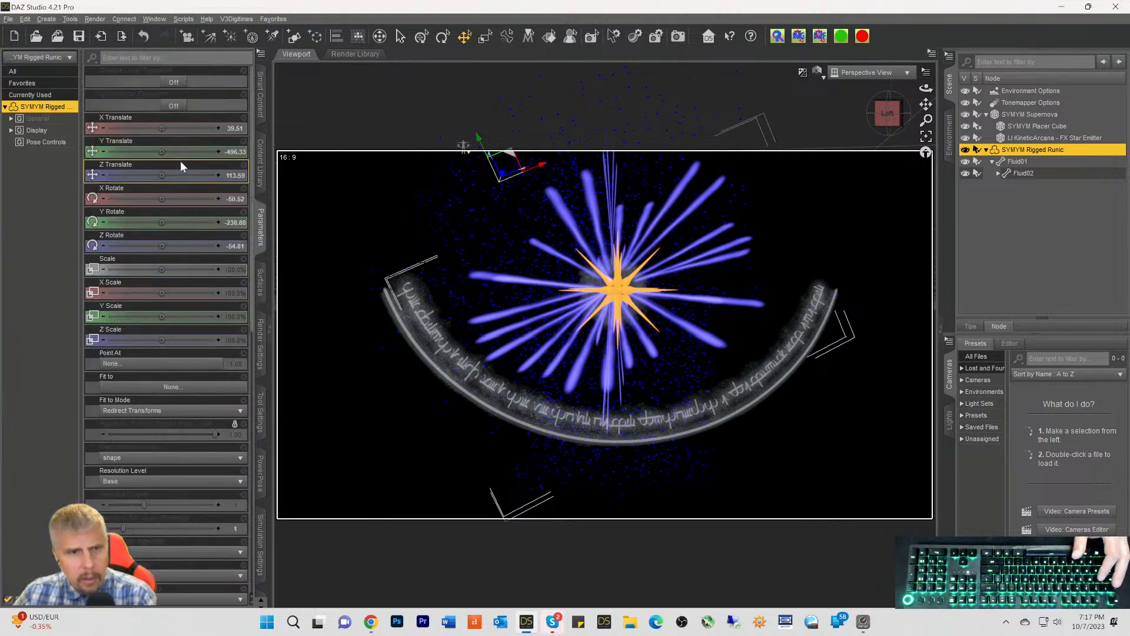
pyautogui.moveTo(160, 149); pyautogui.dragTo(138, 152)
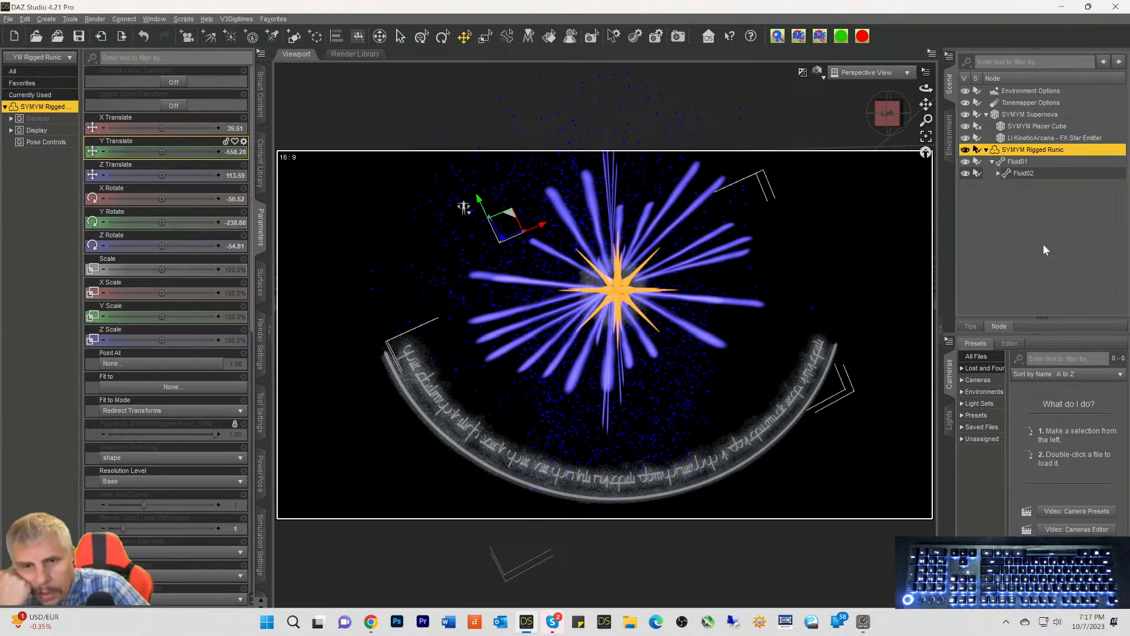
pyautogui.click(889, 273)
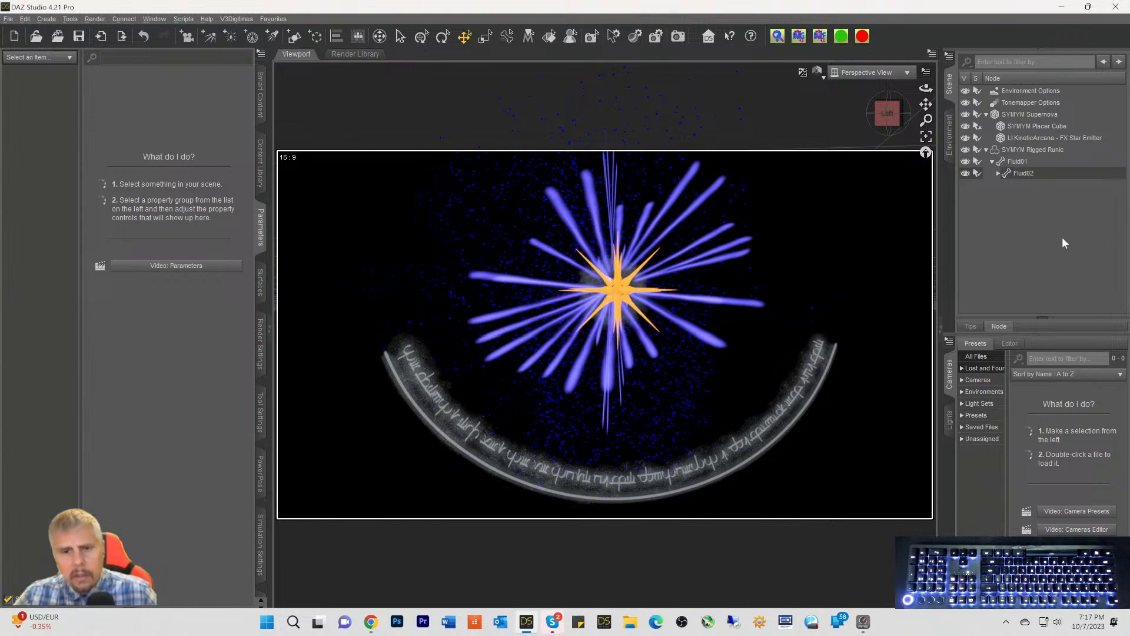
# Set the cutout opacity of the Back and Rune Beam surfaces together, trying 0.89 before settling on 0.59
pyautogui.click(1016, 176)
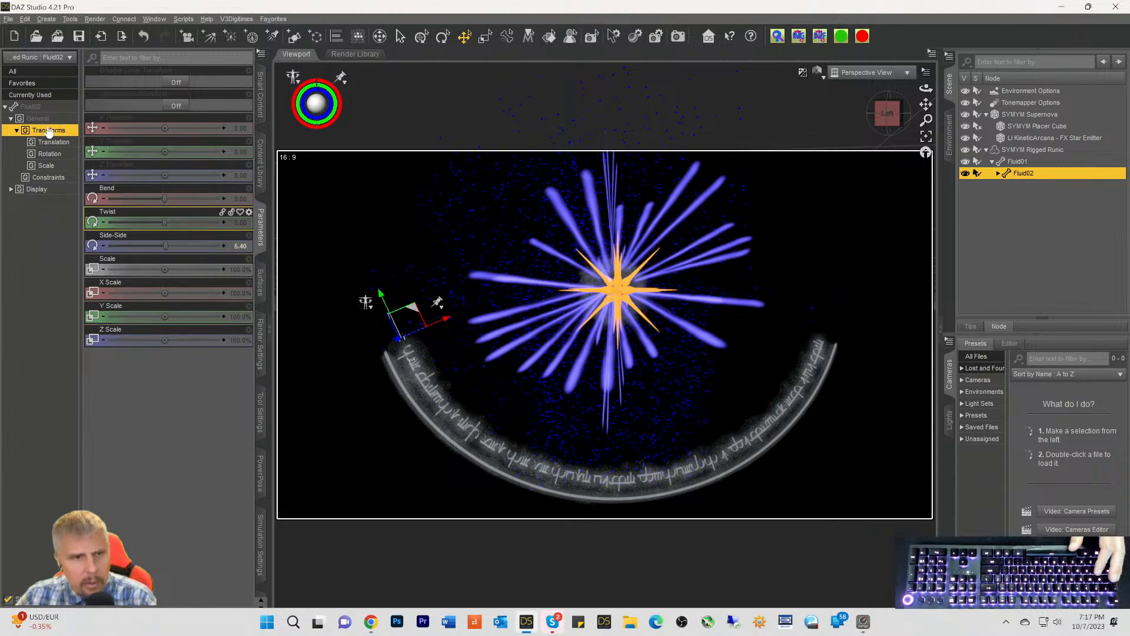
pyautogui.click(261, 283)
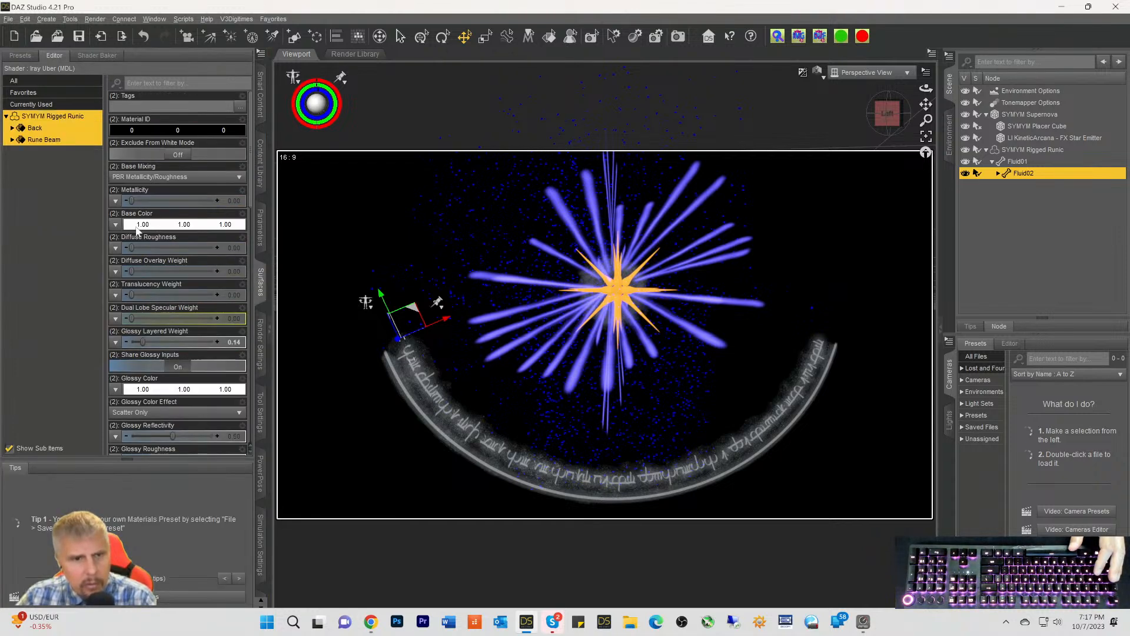
pyautogui.scroll(-4, 176, 365)
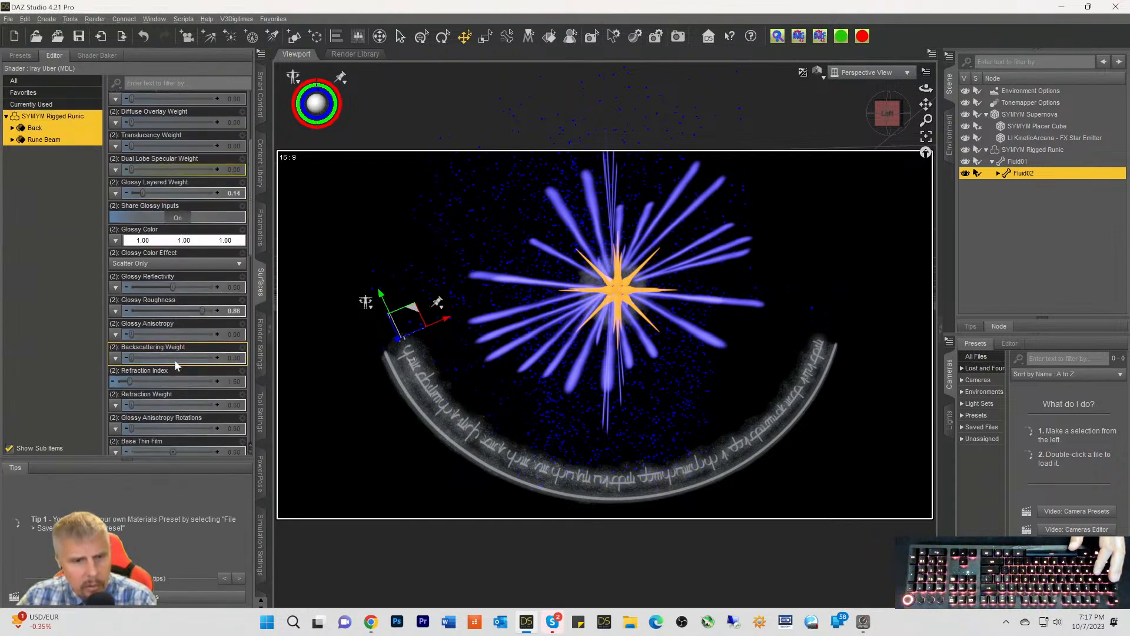
pyautogui.scroll(-2, 176, 366)
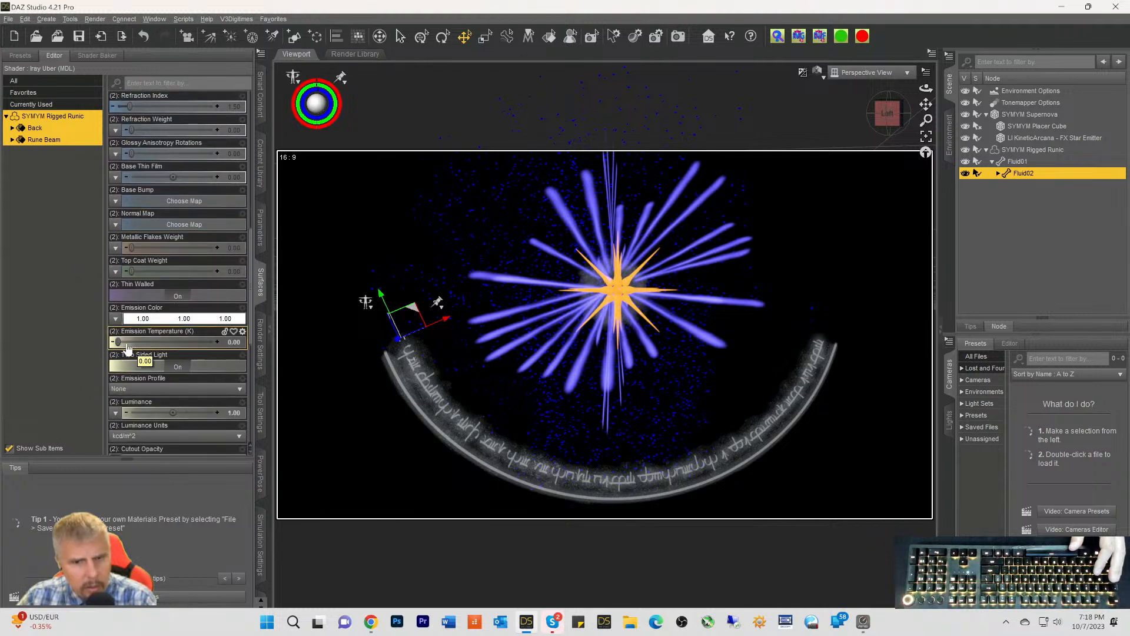
pyautogui.scroll(-1, 144, 377)
pyautogui.scroll(-1, 144, 375)
pyautogui.moveTo(165, 390); pyautogui.dragTo(203, 393)
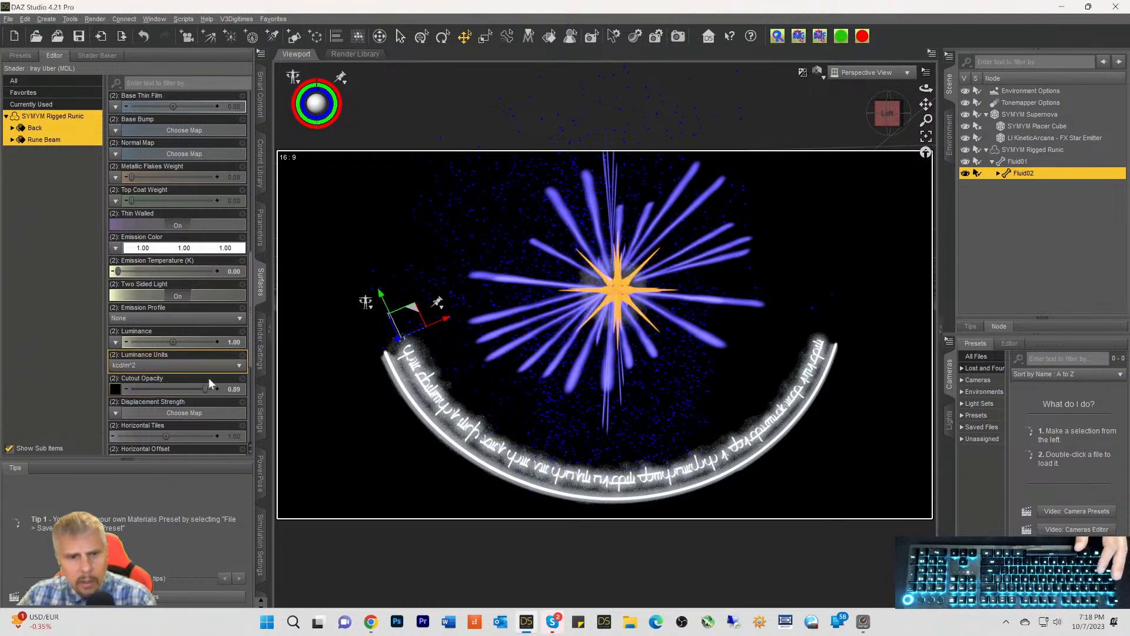
pyautogui.moveTo(205, 389); pyautogui.dragTo(184, 388)
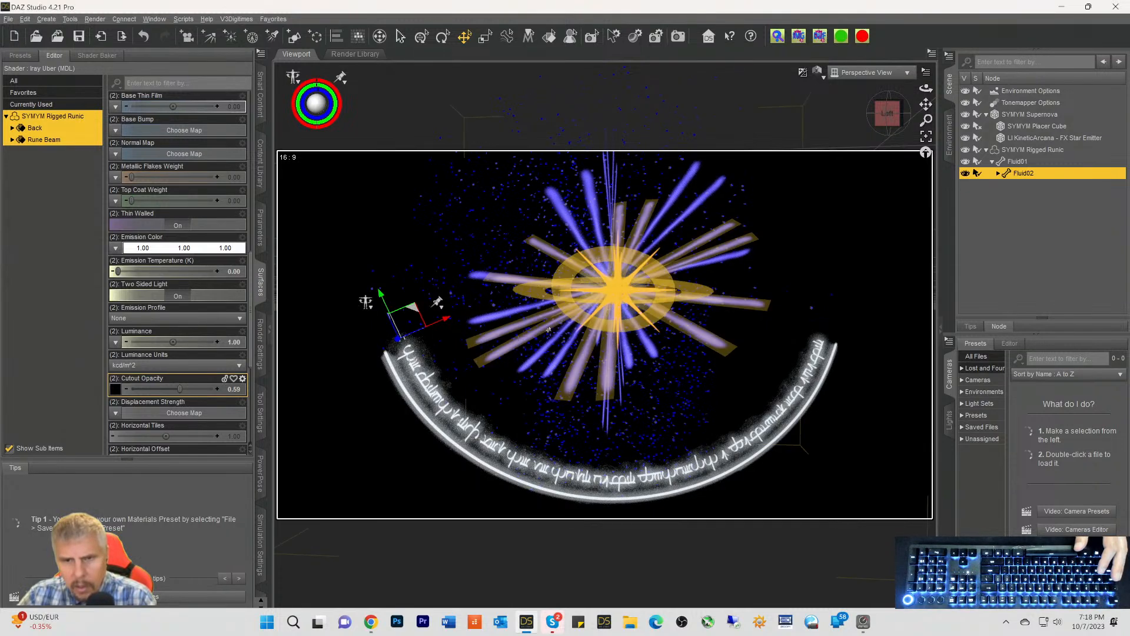
pyautogui.moveTo(887, 119); pyautogui.dragTo(886, 114)
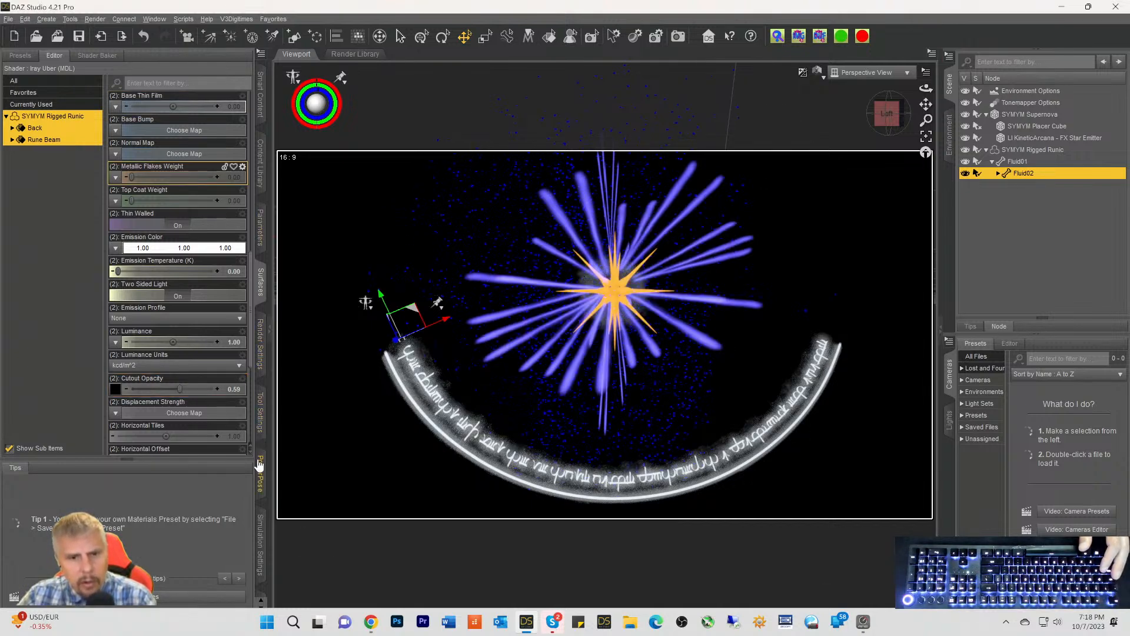
# Check the general render settings and start a still-image Iray render of the star and runic arc in a new window
pyautogui.click(260, 353)
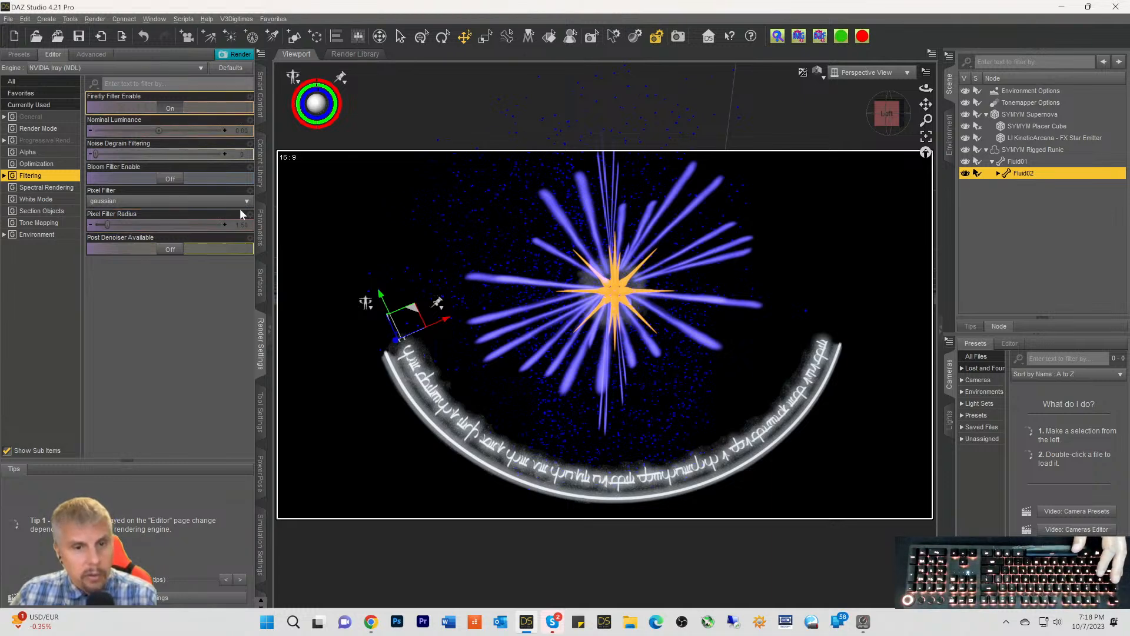
pyautogui.click(33, 116)
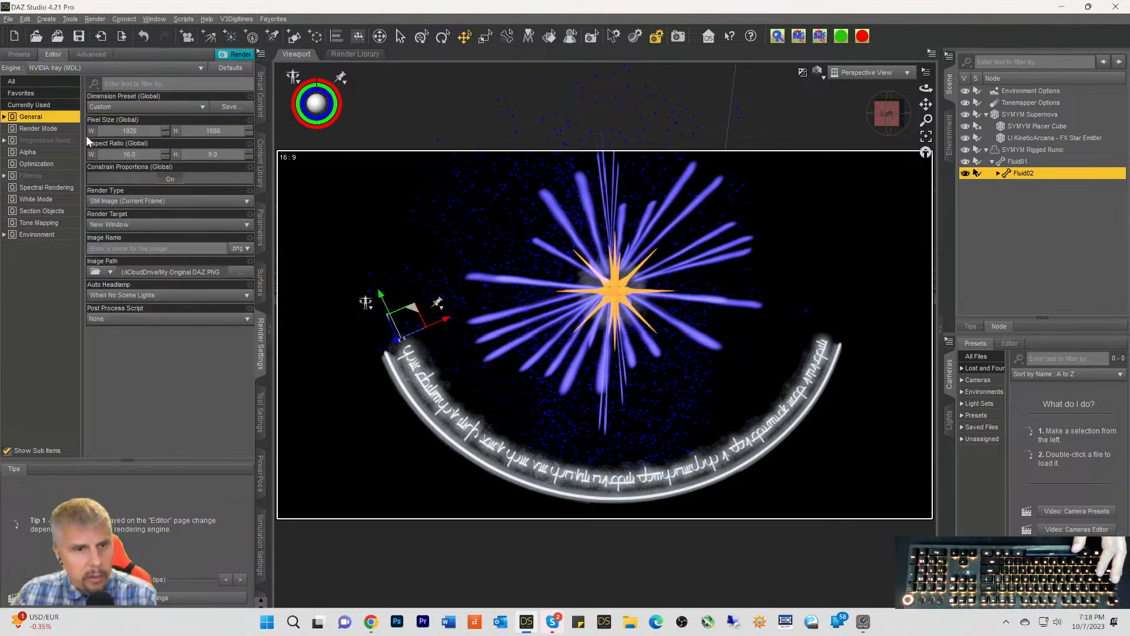
pyautogui.click(240, 55)
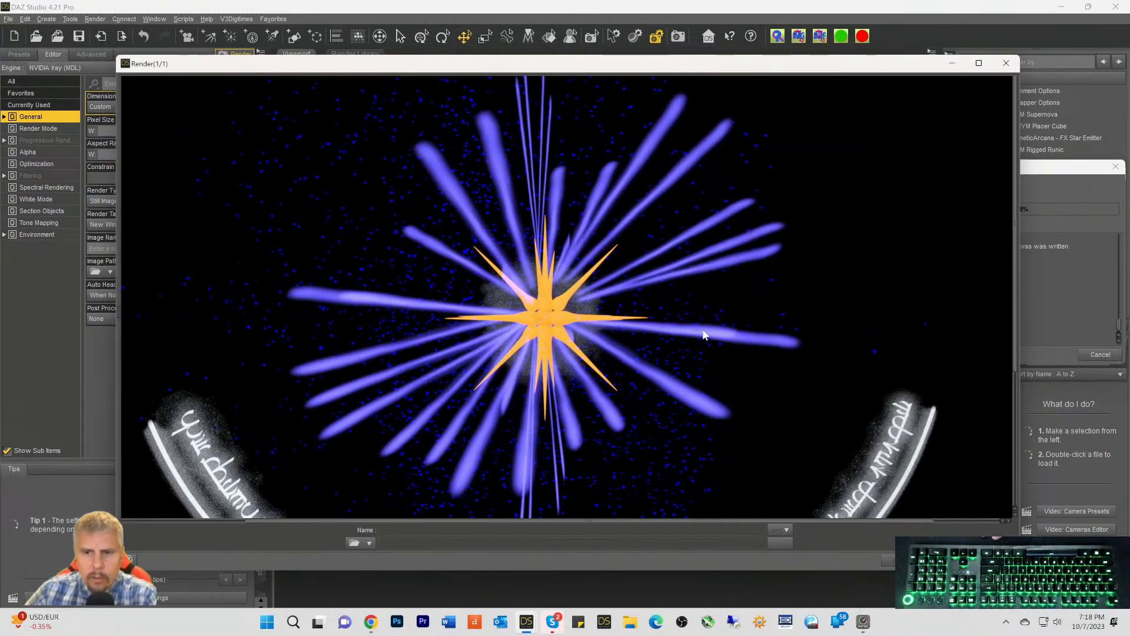
# Examine the rendered image from the Supernova star down to the full runic arc while it resolves
pyautogui.scroll(-3, 703, 332)
pyautogui.scroll(2, 697, 337)
pyautogui.scroll(1, 694, 334)
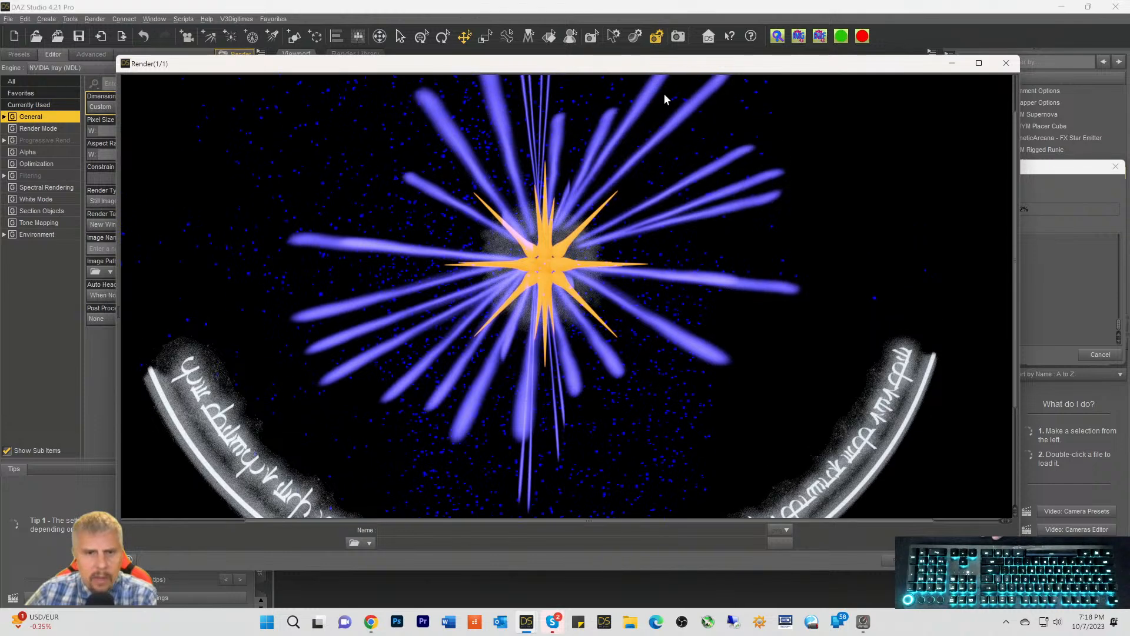
pyautogui.scroll(2, 655, 221)
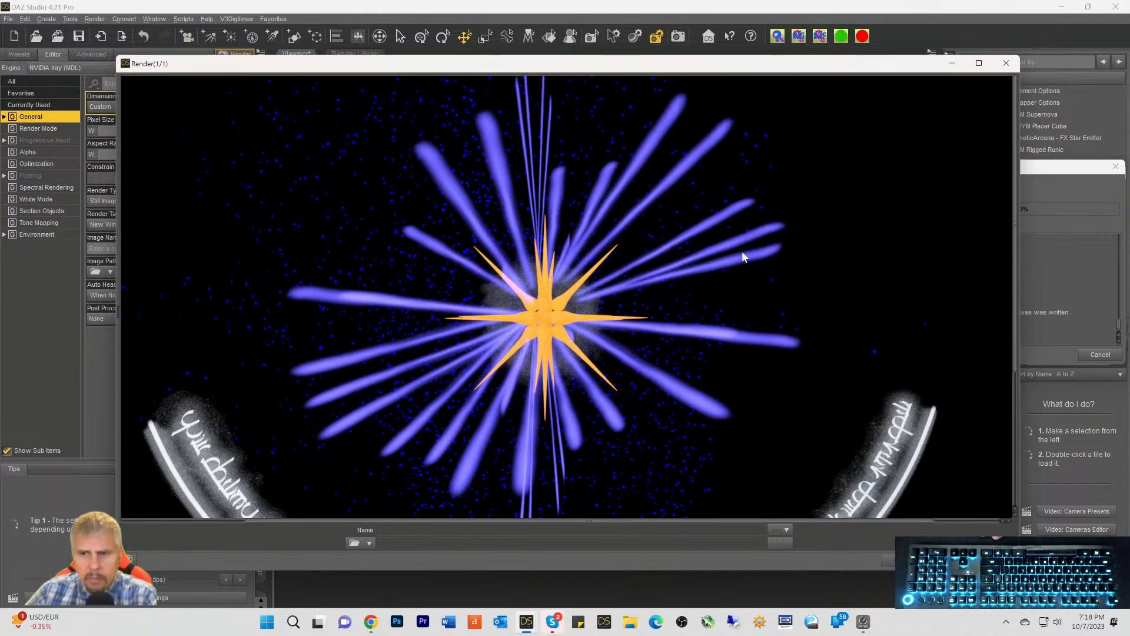
pyautogui.scroll(-4, 742, 259)
pyautogui.scroll(1, 748, 259)
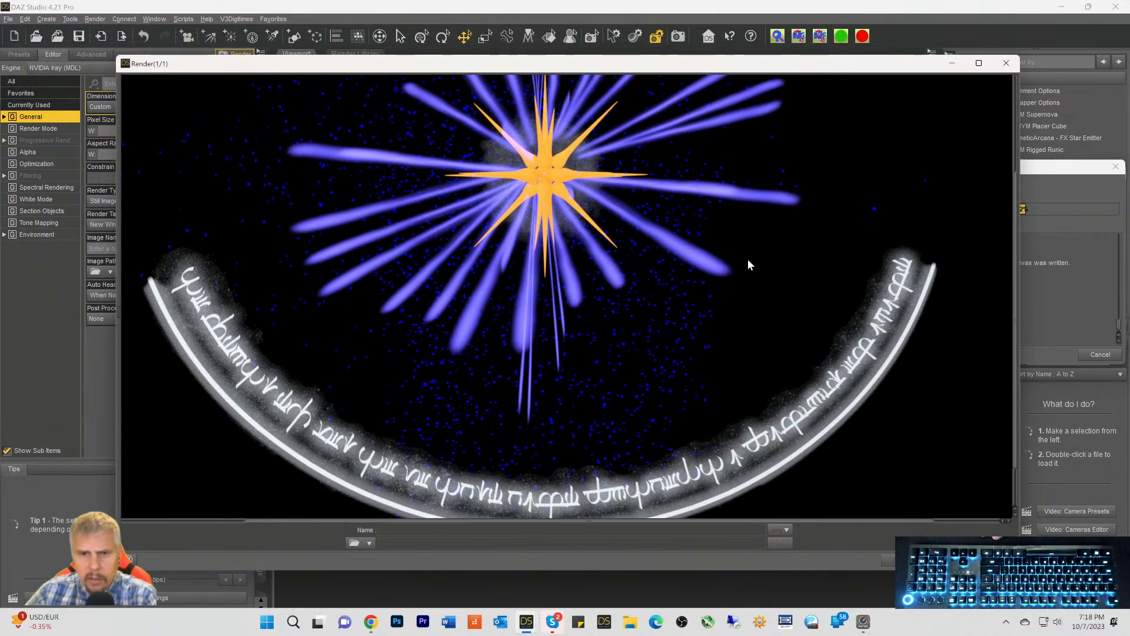
pyautogui.scroll(-2, 747, 259)
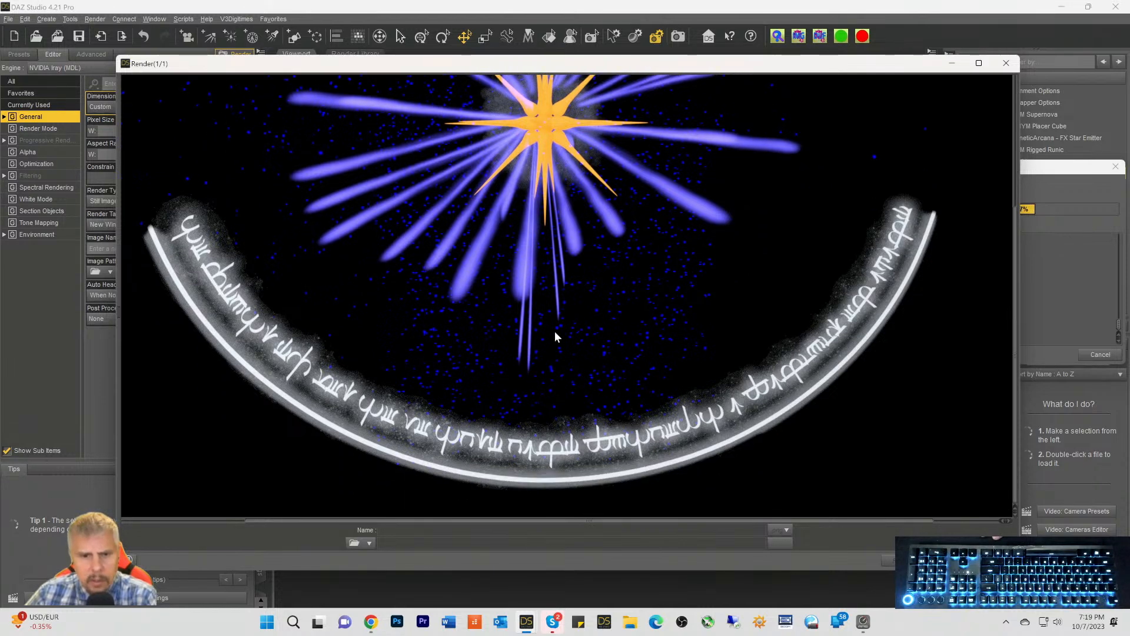
pyautogui.scroll(3, 548, 334)
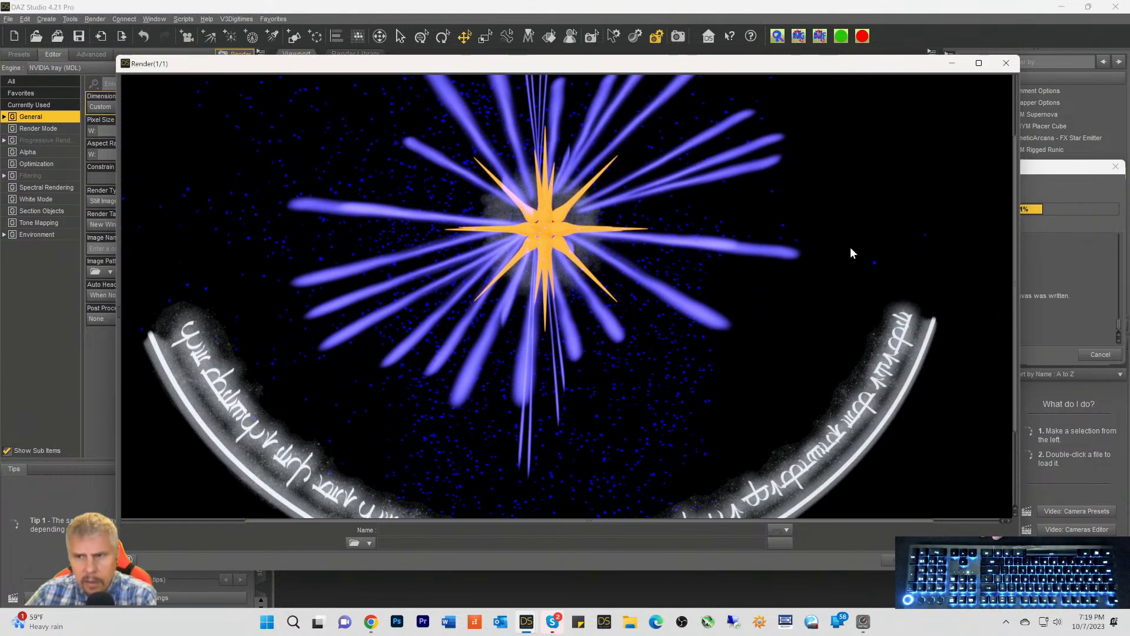
pyautogui.scroll(-3, 856, 240)
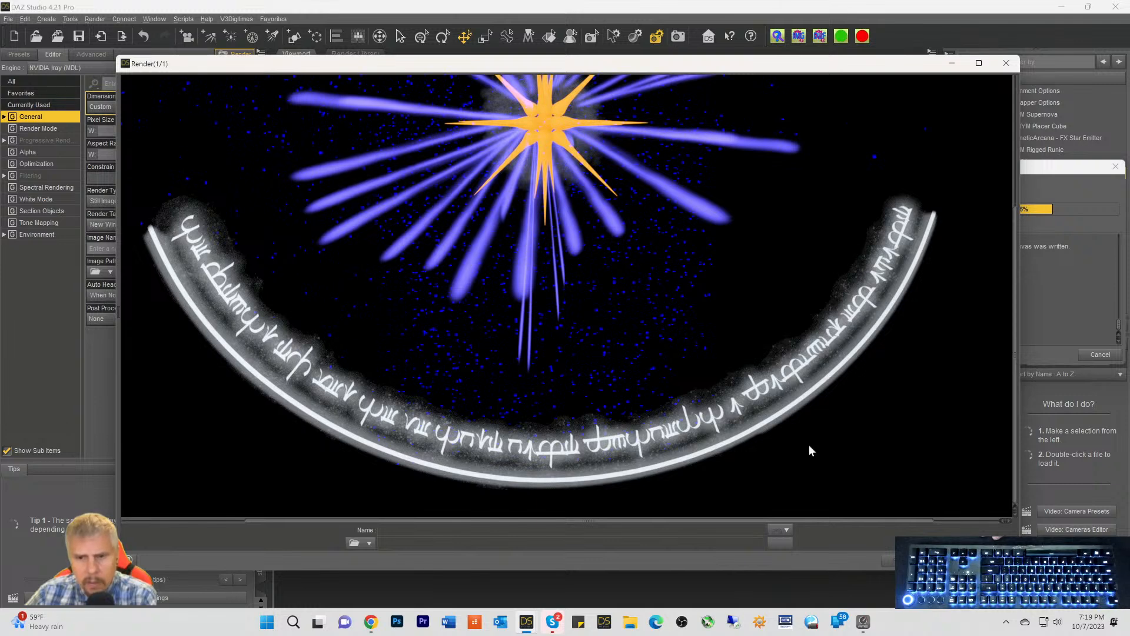
pyautogui.scroll(3, 818, 384)
pyautogui.scroll(3, 818, 383)
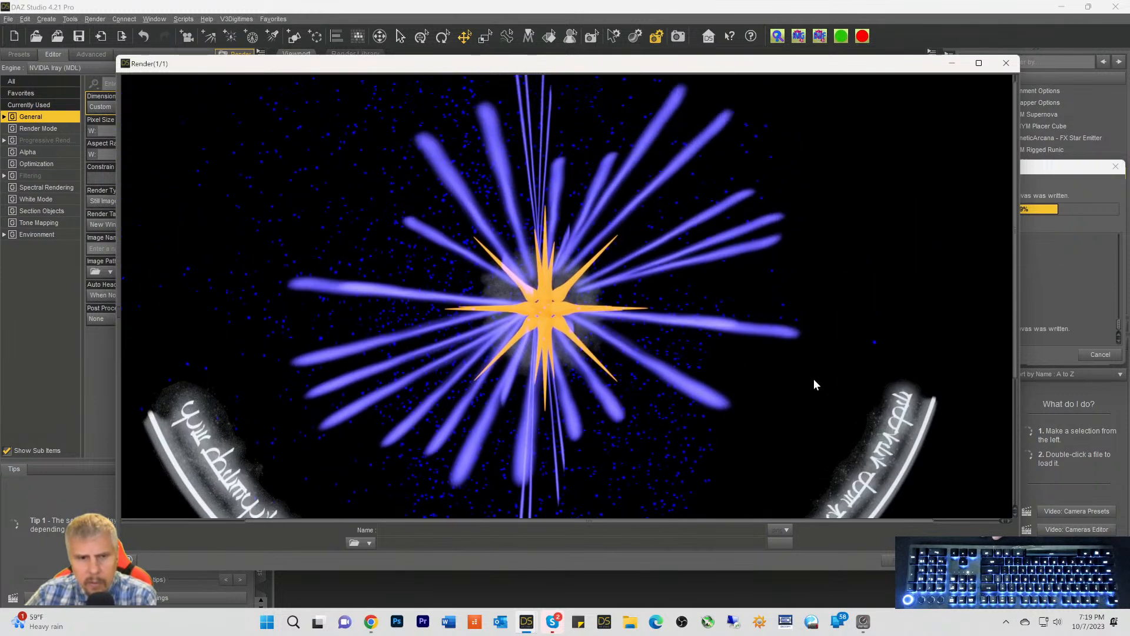
pyautogui.scroll(-5, 815, 383)
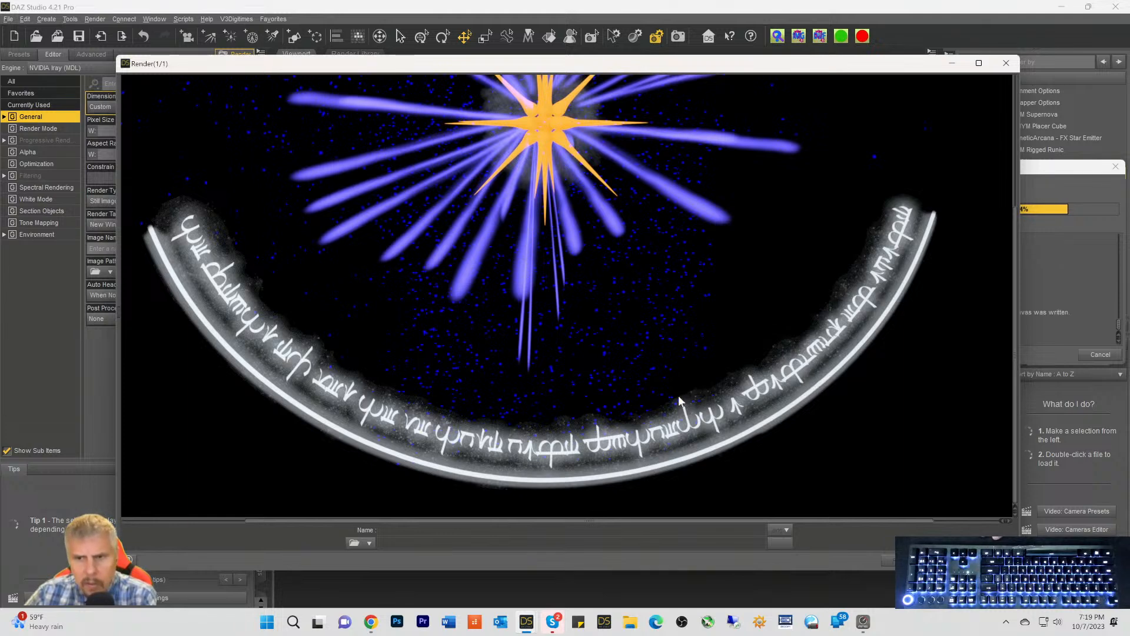
pyautogui.scroll(5, 815, 286)
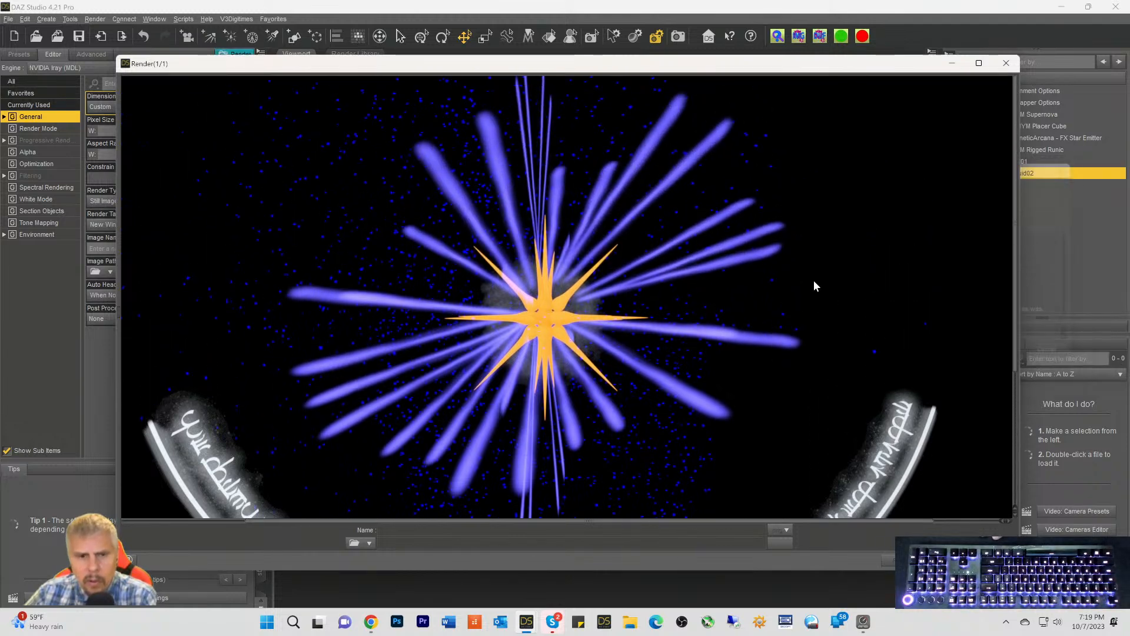
pyautogui.scroll(-4, 812, 286)
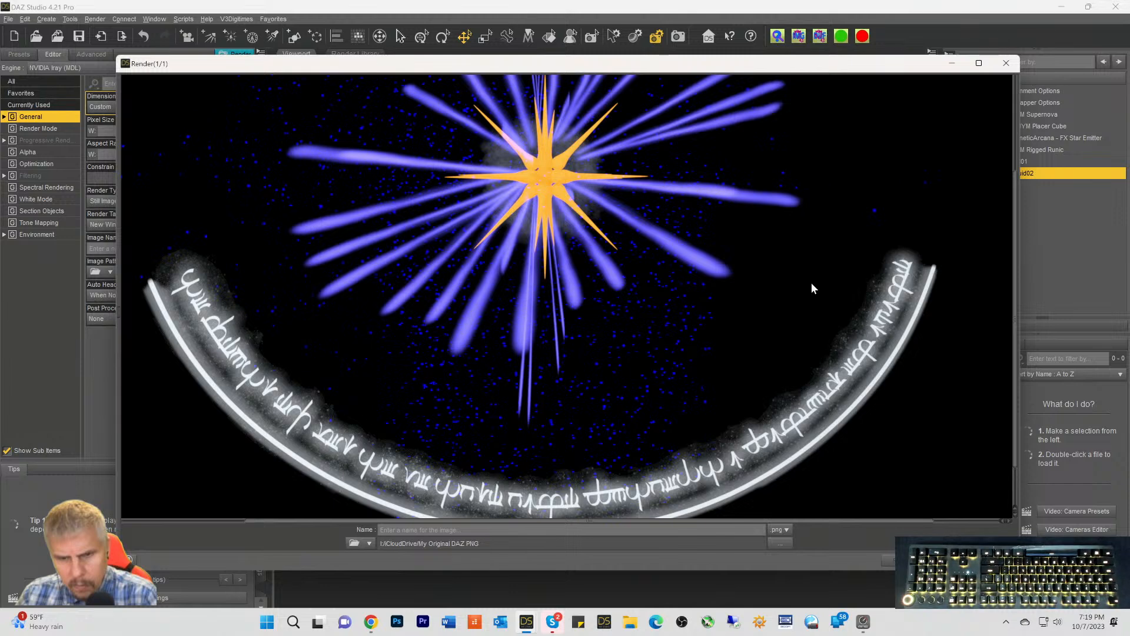
pyautogui.scroll(1, 813, 288)
pyautogui.scroll(-2, 811, 283)
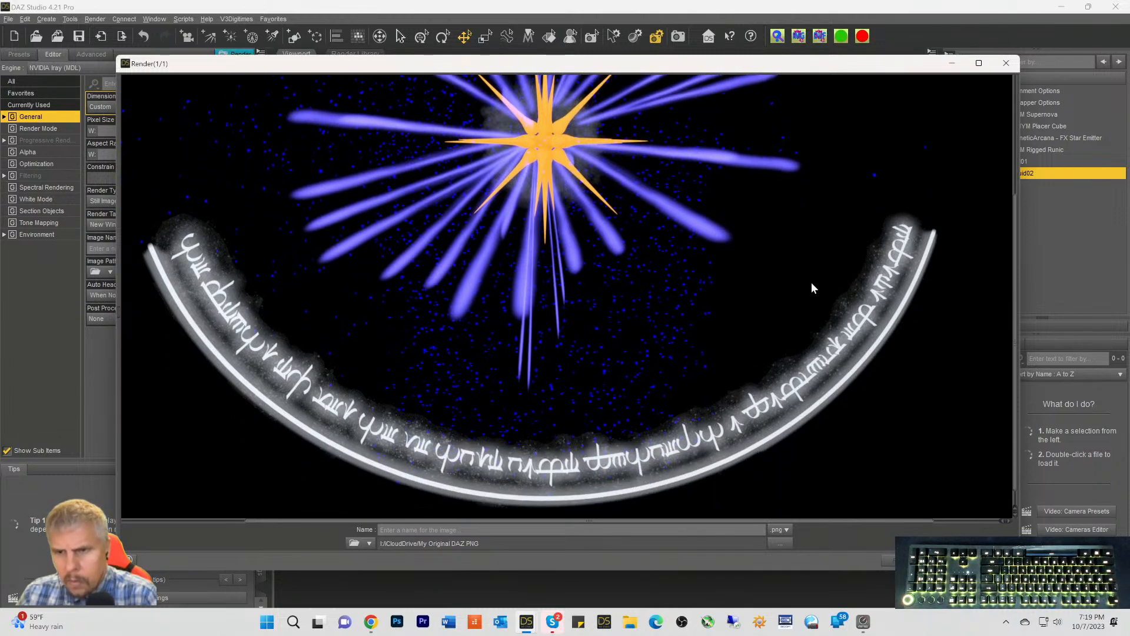
pyautogui.scroll(4, 812, 283)
pyautogui.scroll(2, 812, 286)
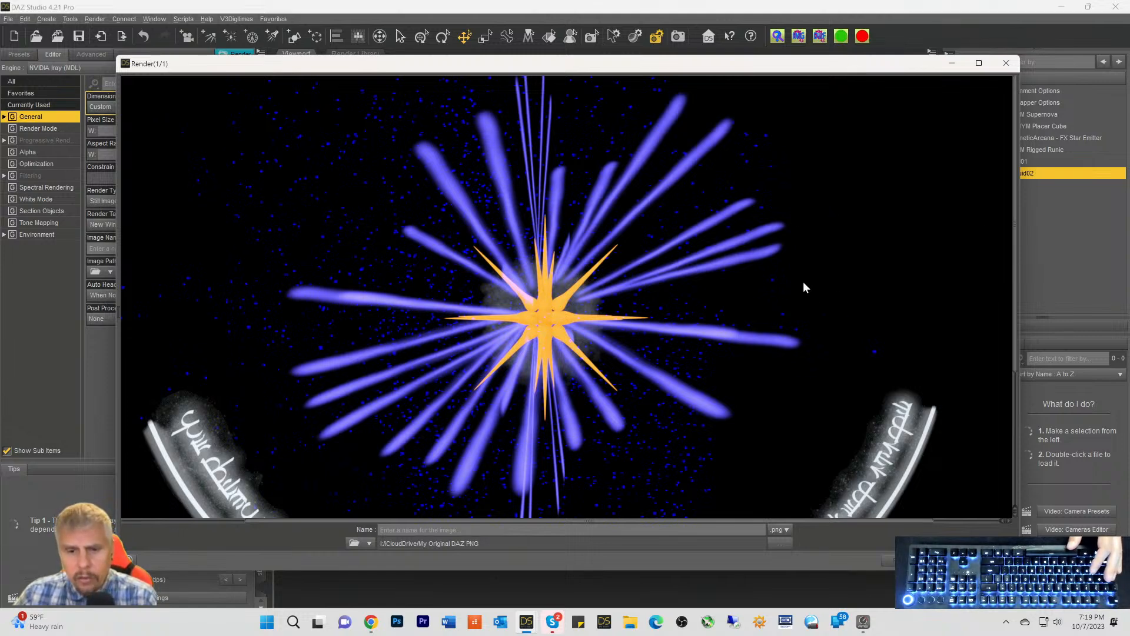
# Name the finished render Runic Star and save it as a PNG in the My Original DAZ PNG folder
pyautogui.click(404, 526)
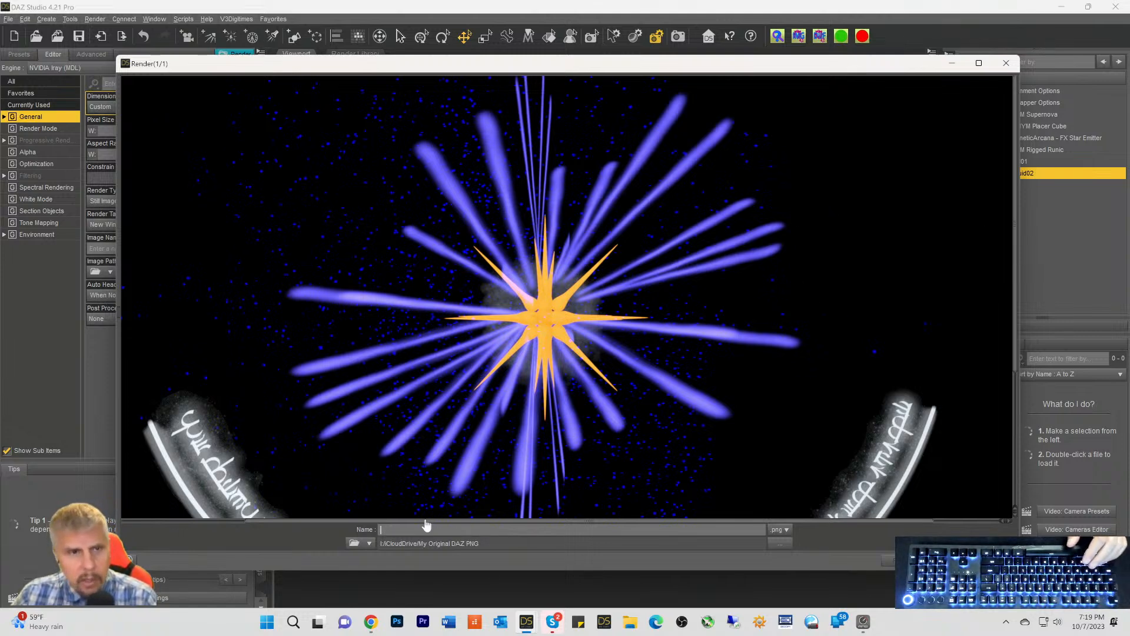
pyautogui.write('Runic ')
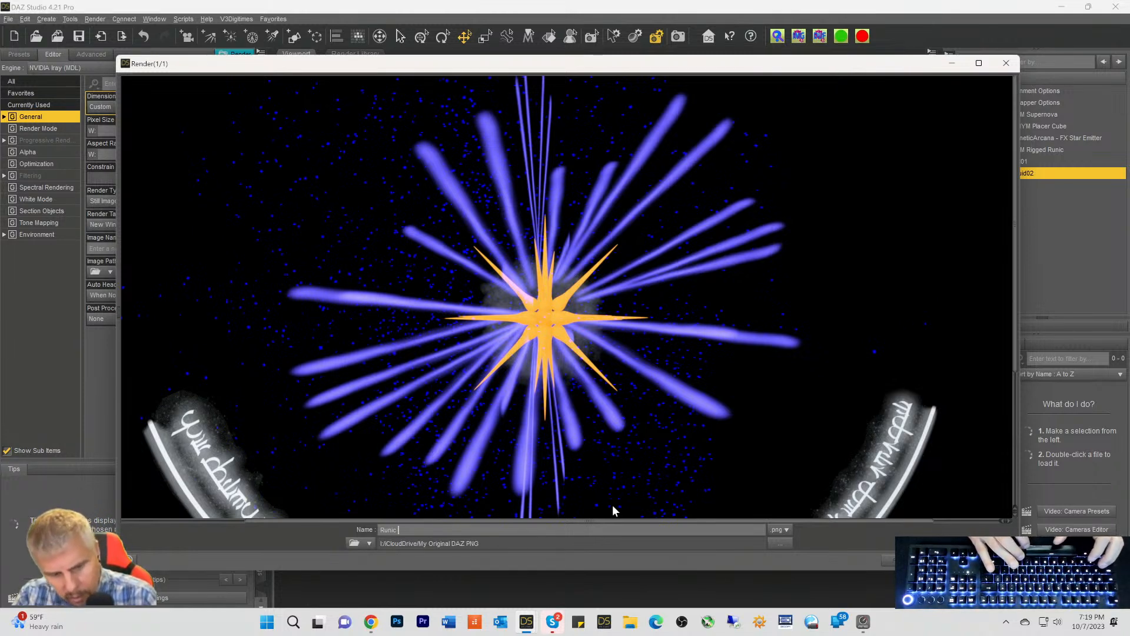
pyautogui.write('Star')
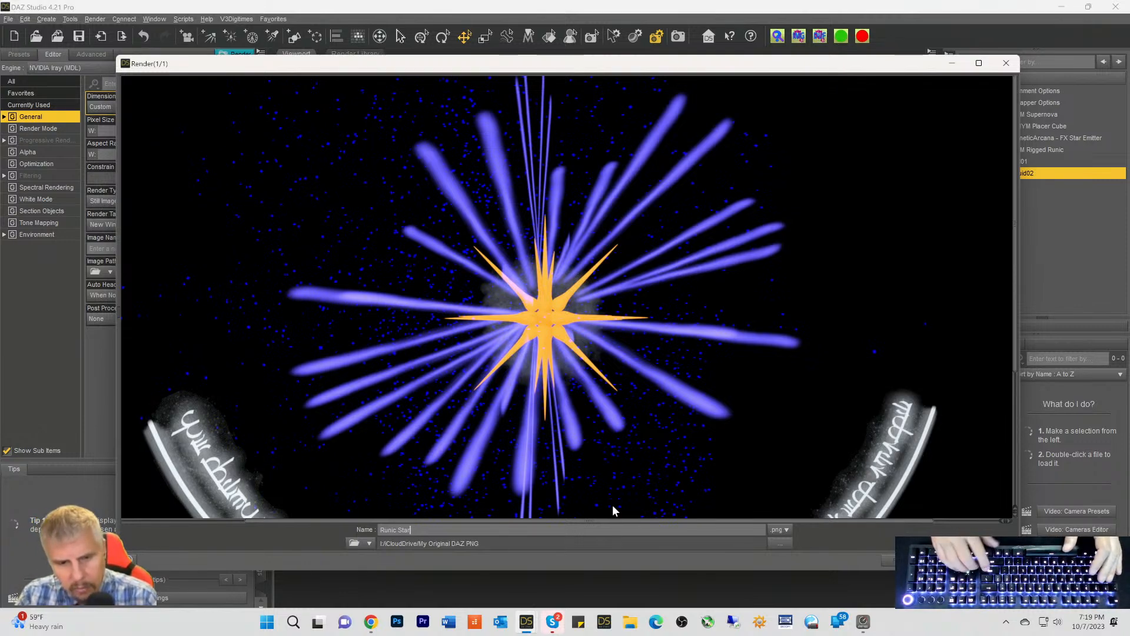
pyautogui.press('Return')
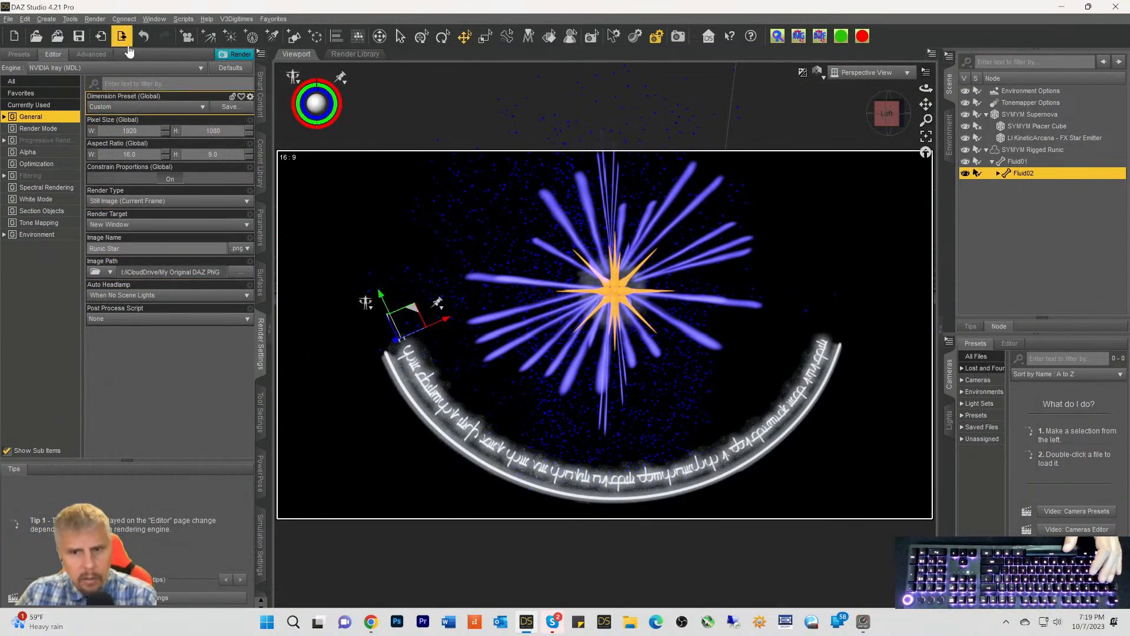
# Save the scene as Runic Star in My DAZ Studio Renders, including backdrop and render settings, as a compressed file
pyautogui.click(8, 19)
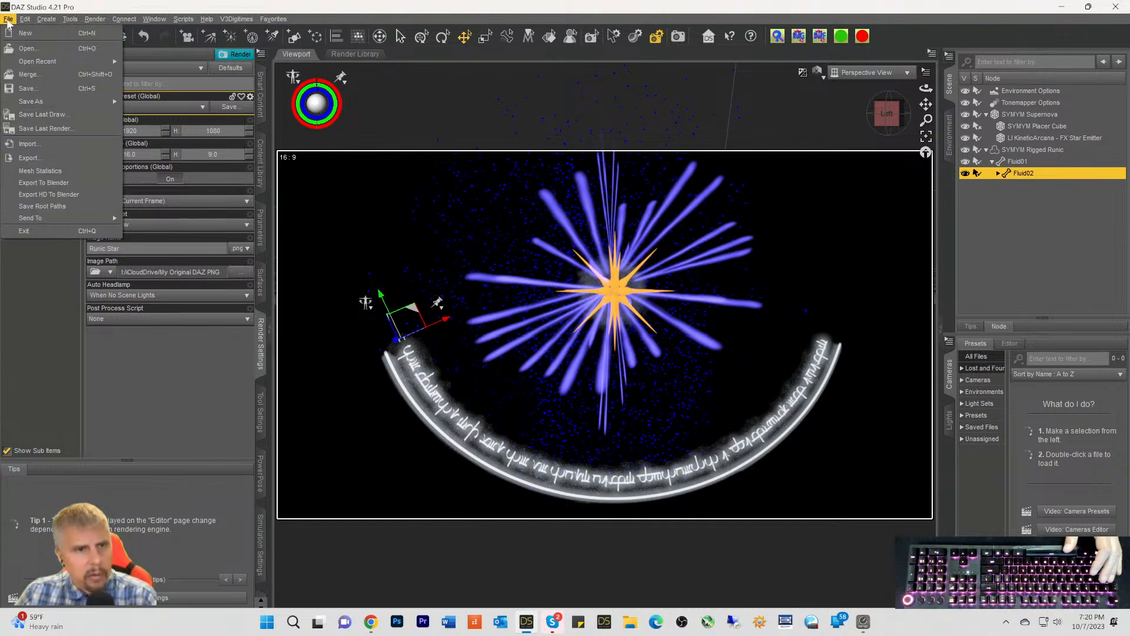
pyautogui.moveTo(34, 101)
pyautogui.click(155, 104)
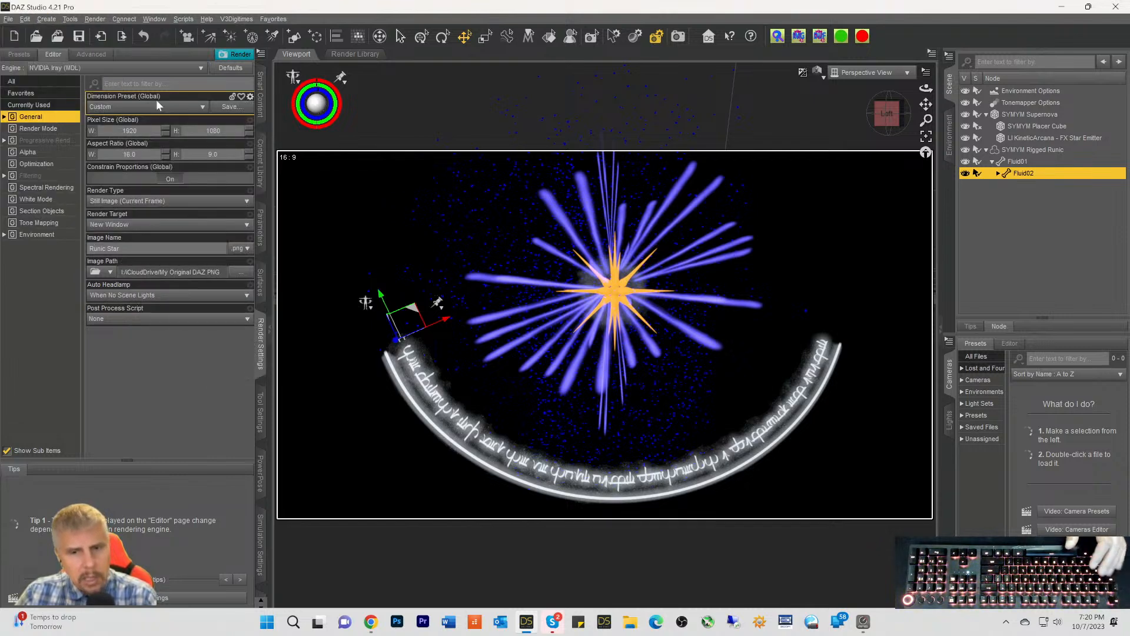
pyautogui.write('Runi')
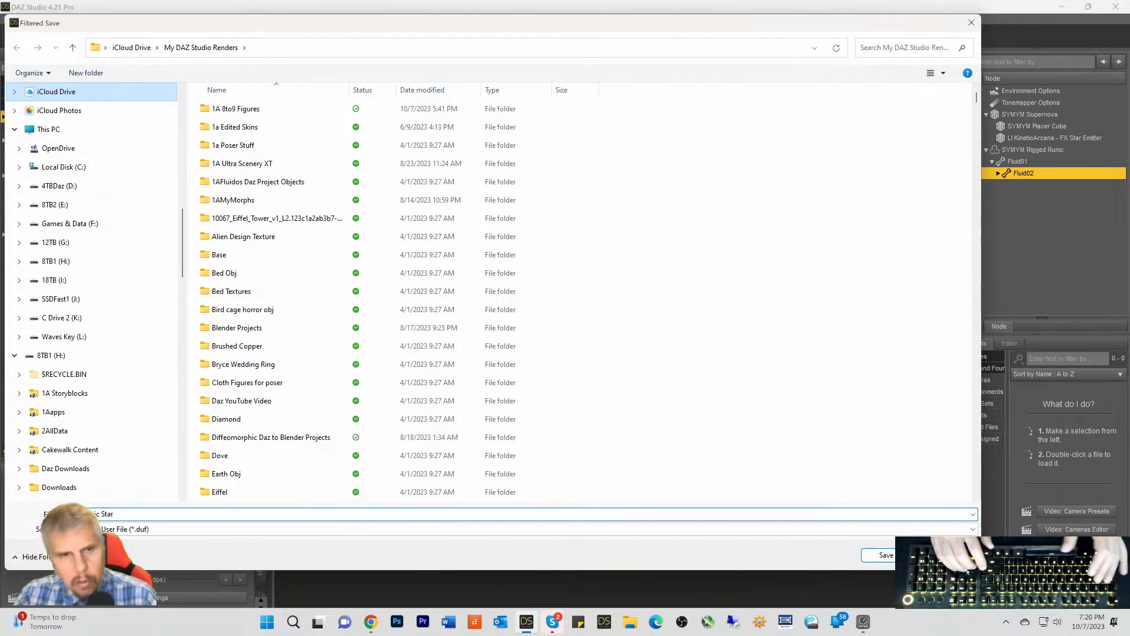
pyautogui.press('Return')
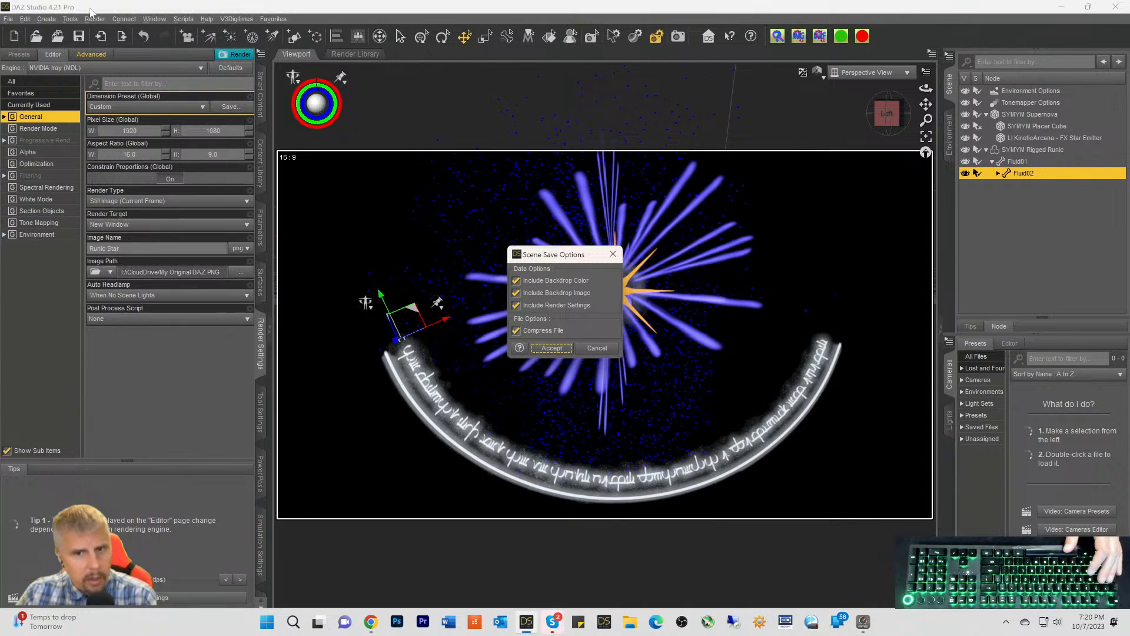
pyautogui.click(552, 348)
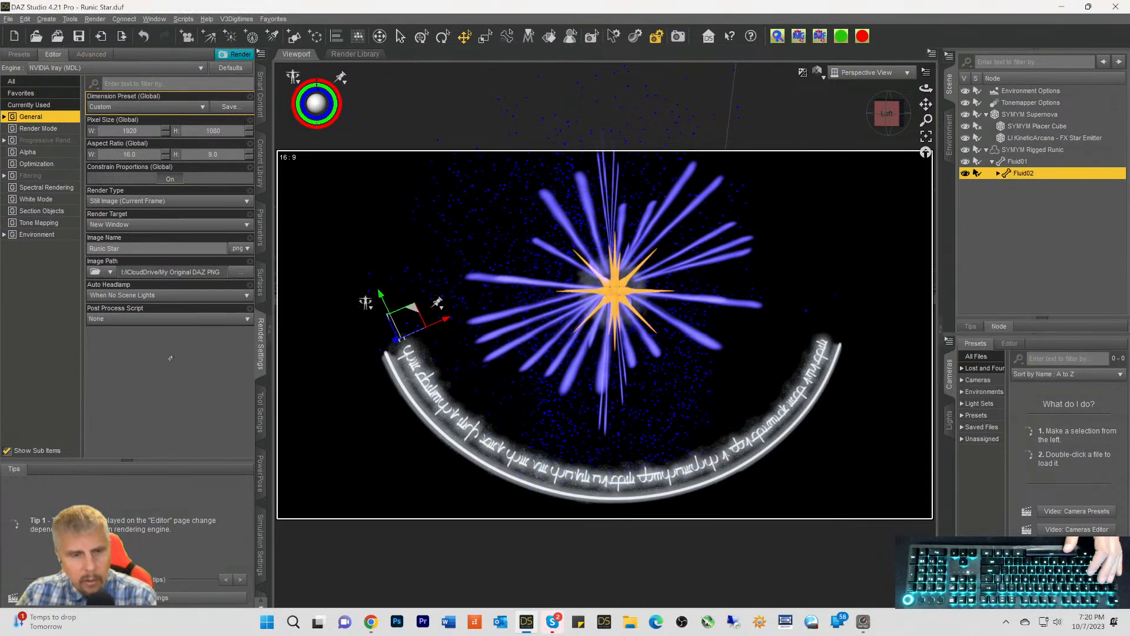